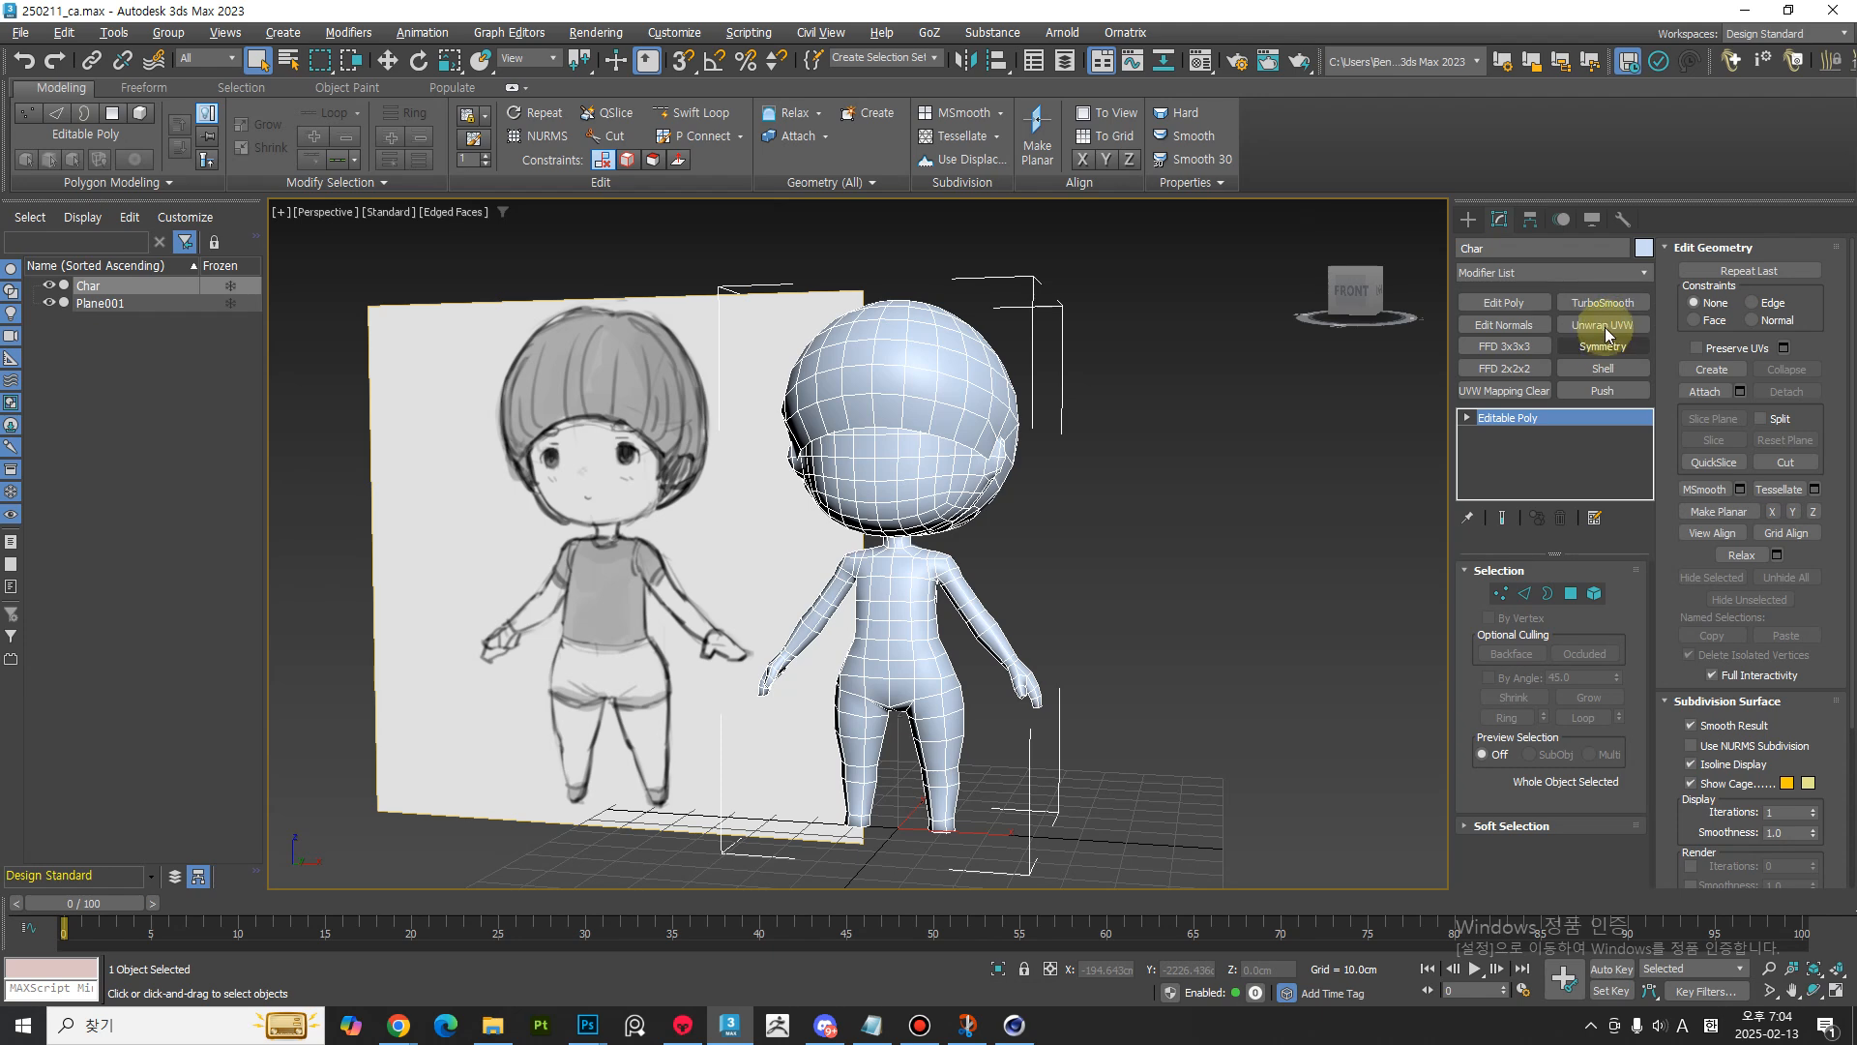
# - Add an Unwrap UVW modifier to the Char model and look over its UV layout in the UV editor
pyautogui.click(1608, 325)
pyautogui.click(1738, 277)
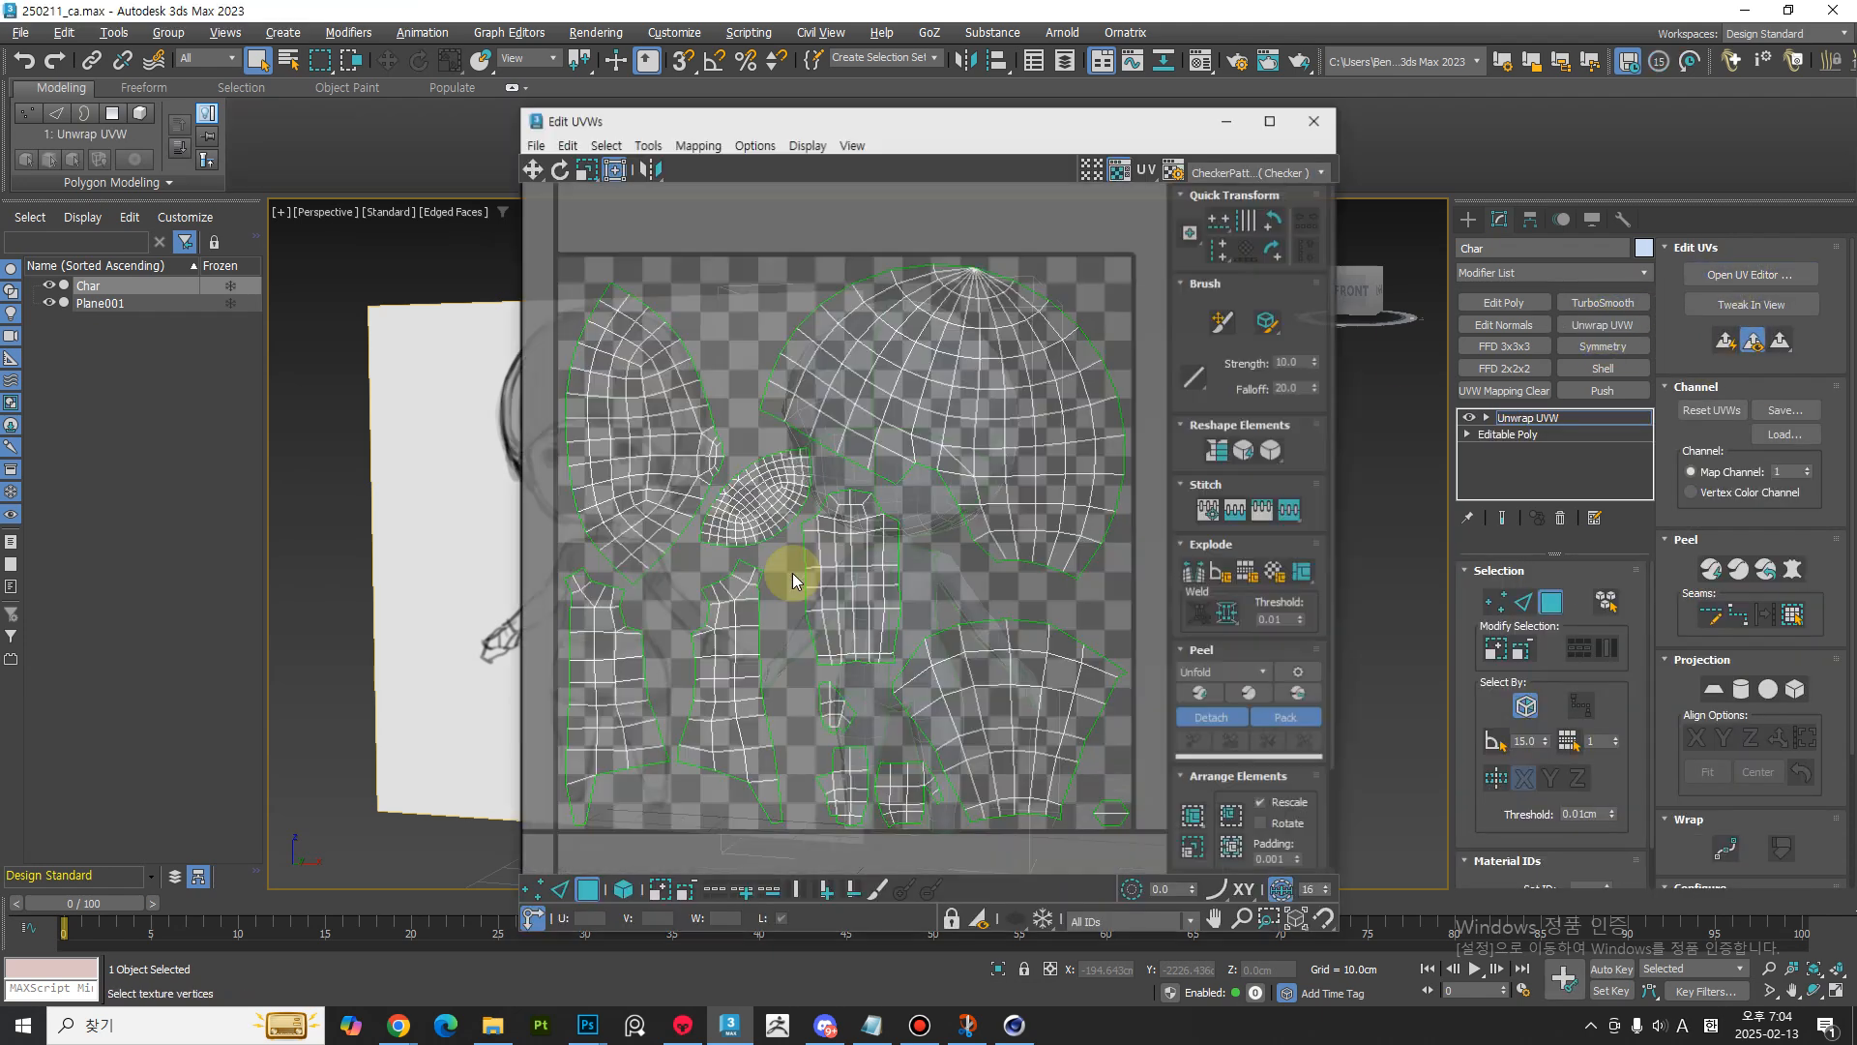
pyautogui.click(1316, 119)
# - Convert the Char model to an Editable Poly, collapsing the Unwrap UVW modifier
pyautogui.rightClick(920, 440)
pyautogui.moveTo(985, 644)
pyautogui.click(1151, 699)
pyautogui.moveTo(1025, 750); pyautogui.dragTo(1054, 751, button='middle')
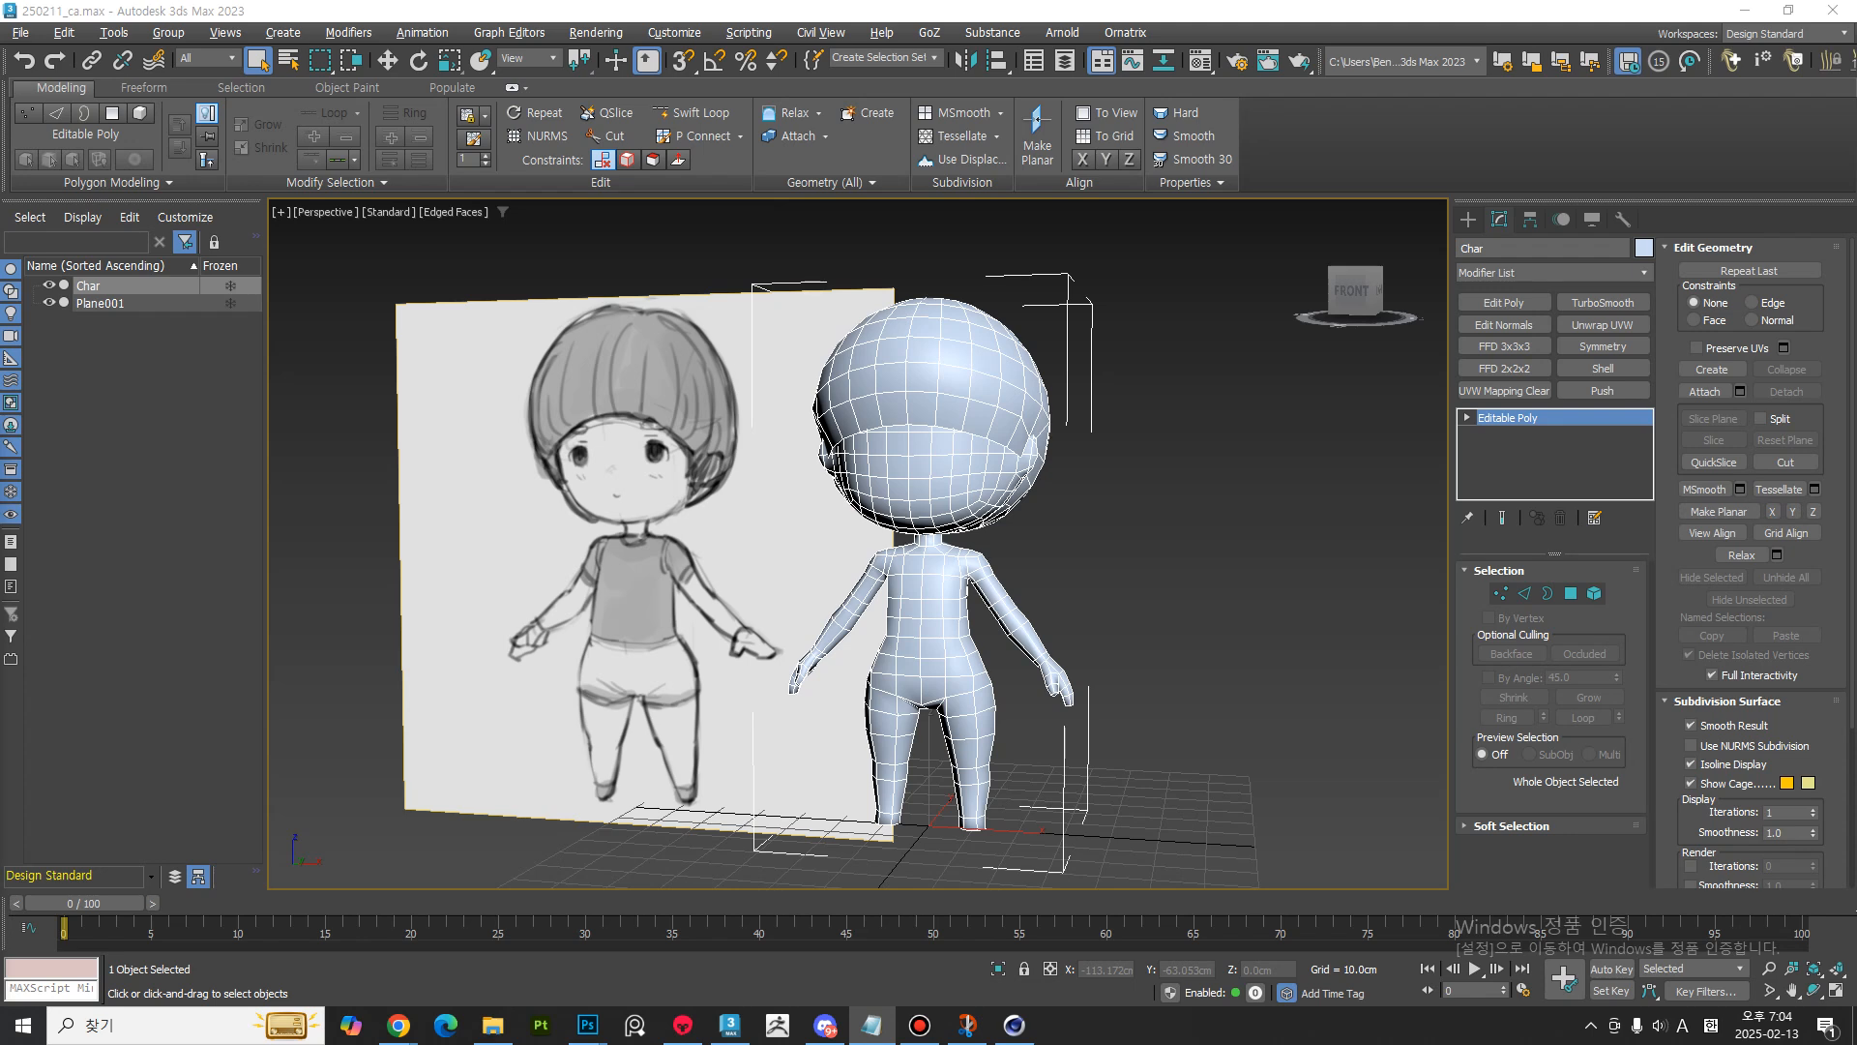
pyautogui.press('Delete')
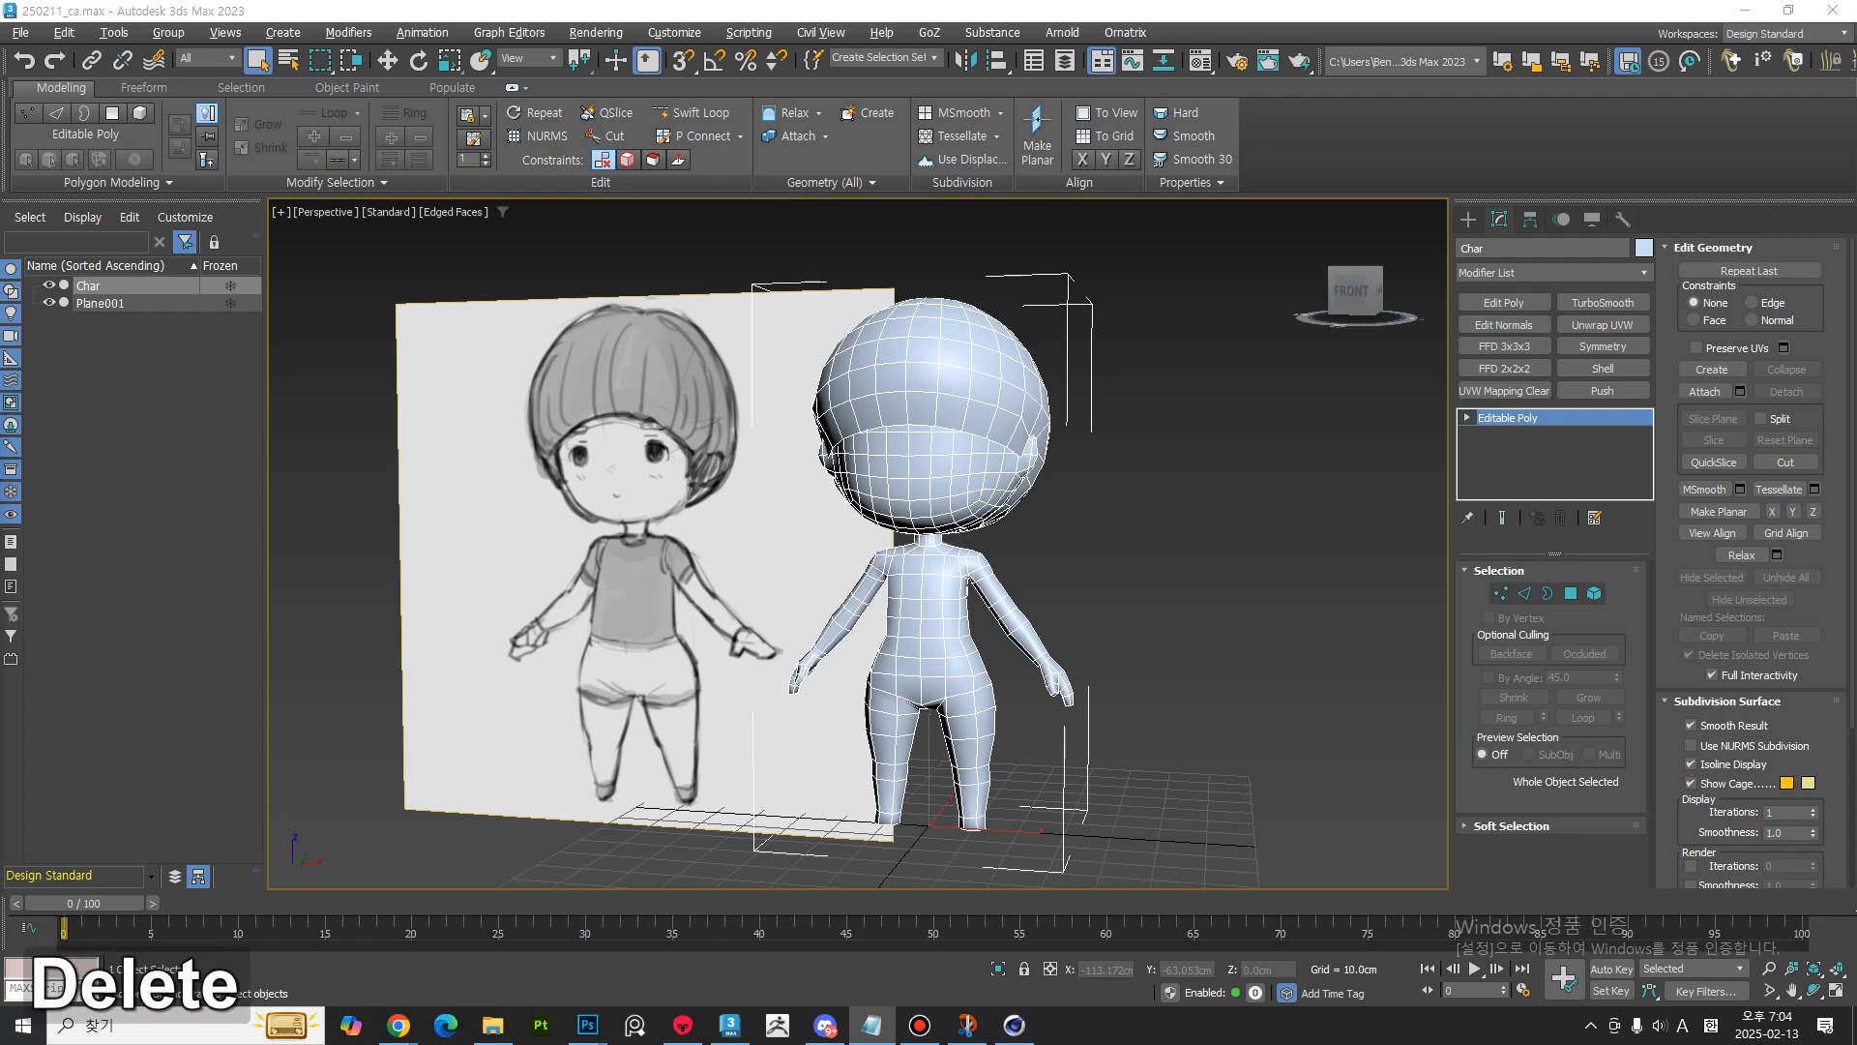
pyautogui.write('tn')
pyautogui.press('BackSpace')
pyautogui.write('tjd')
pyautogui.press('BackSpace')
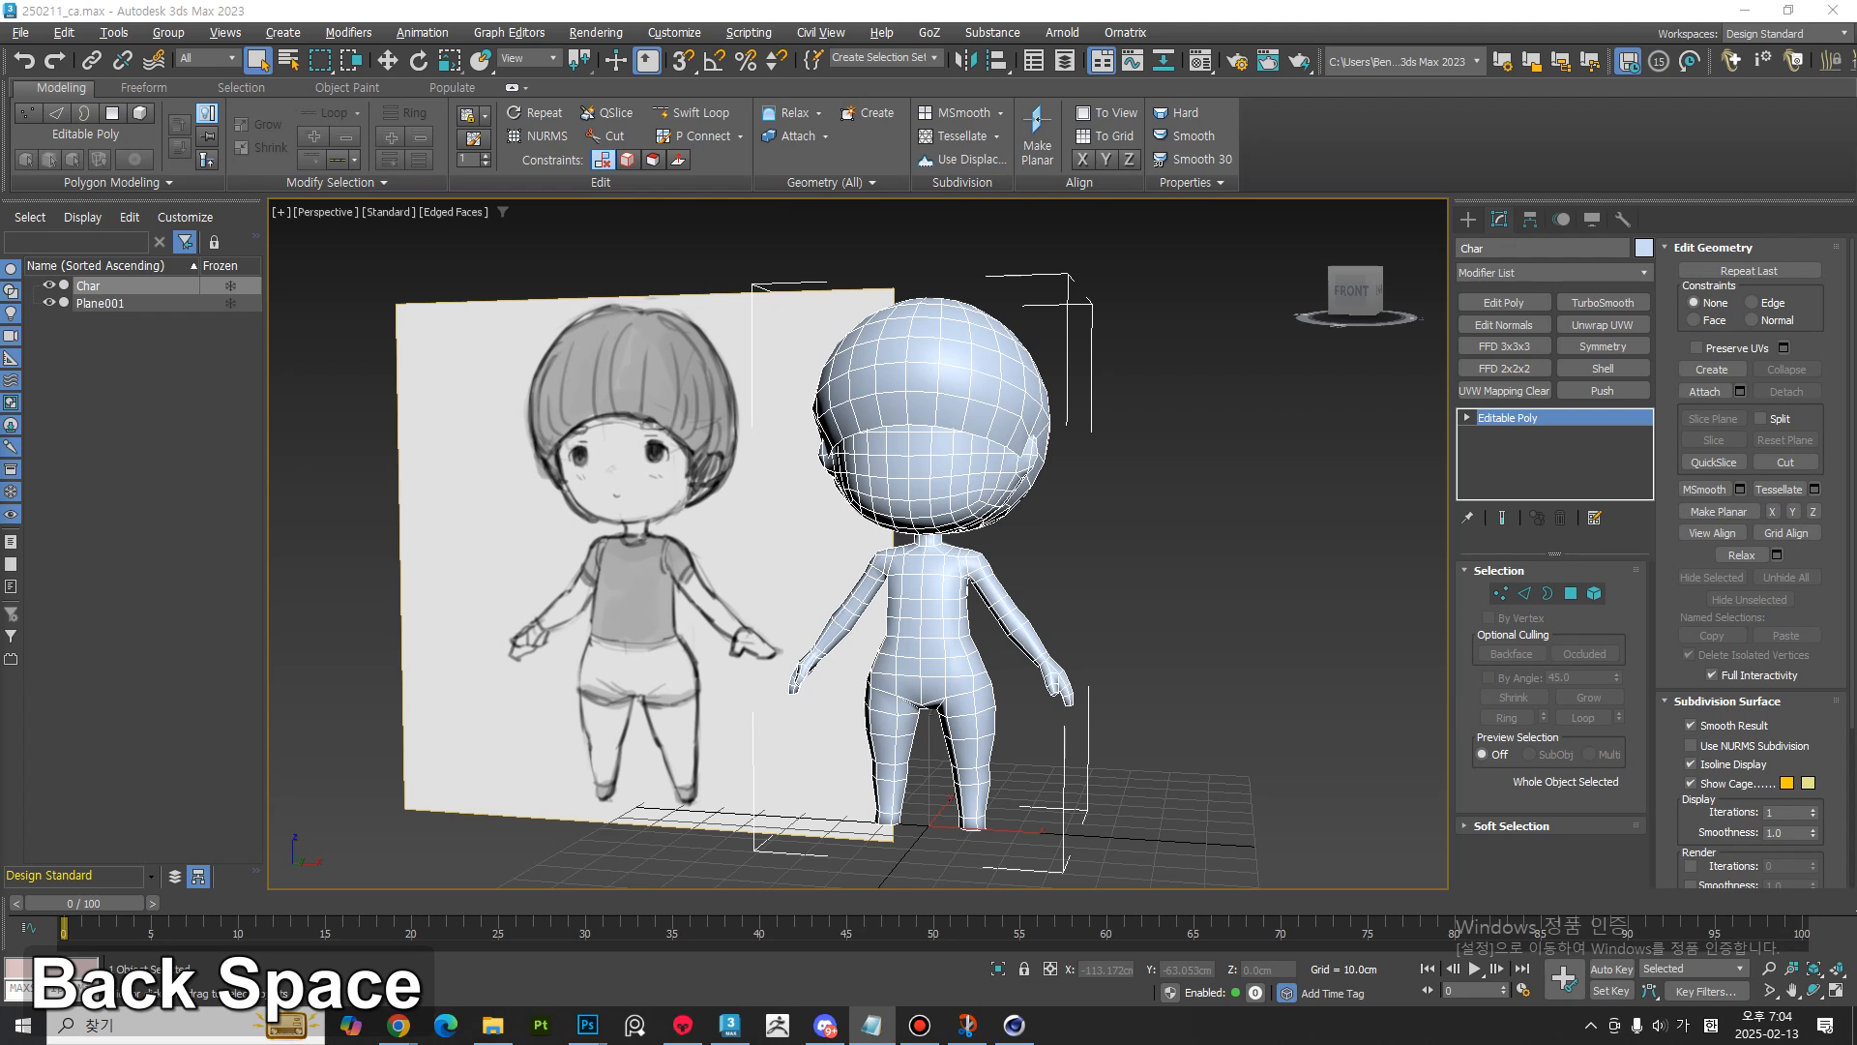
pyautogui.write('tndjqwlsgodso')
pyautogui.press('Return')
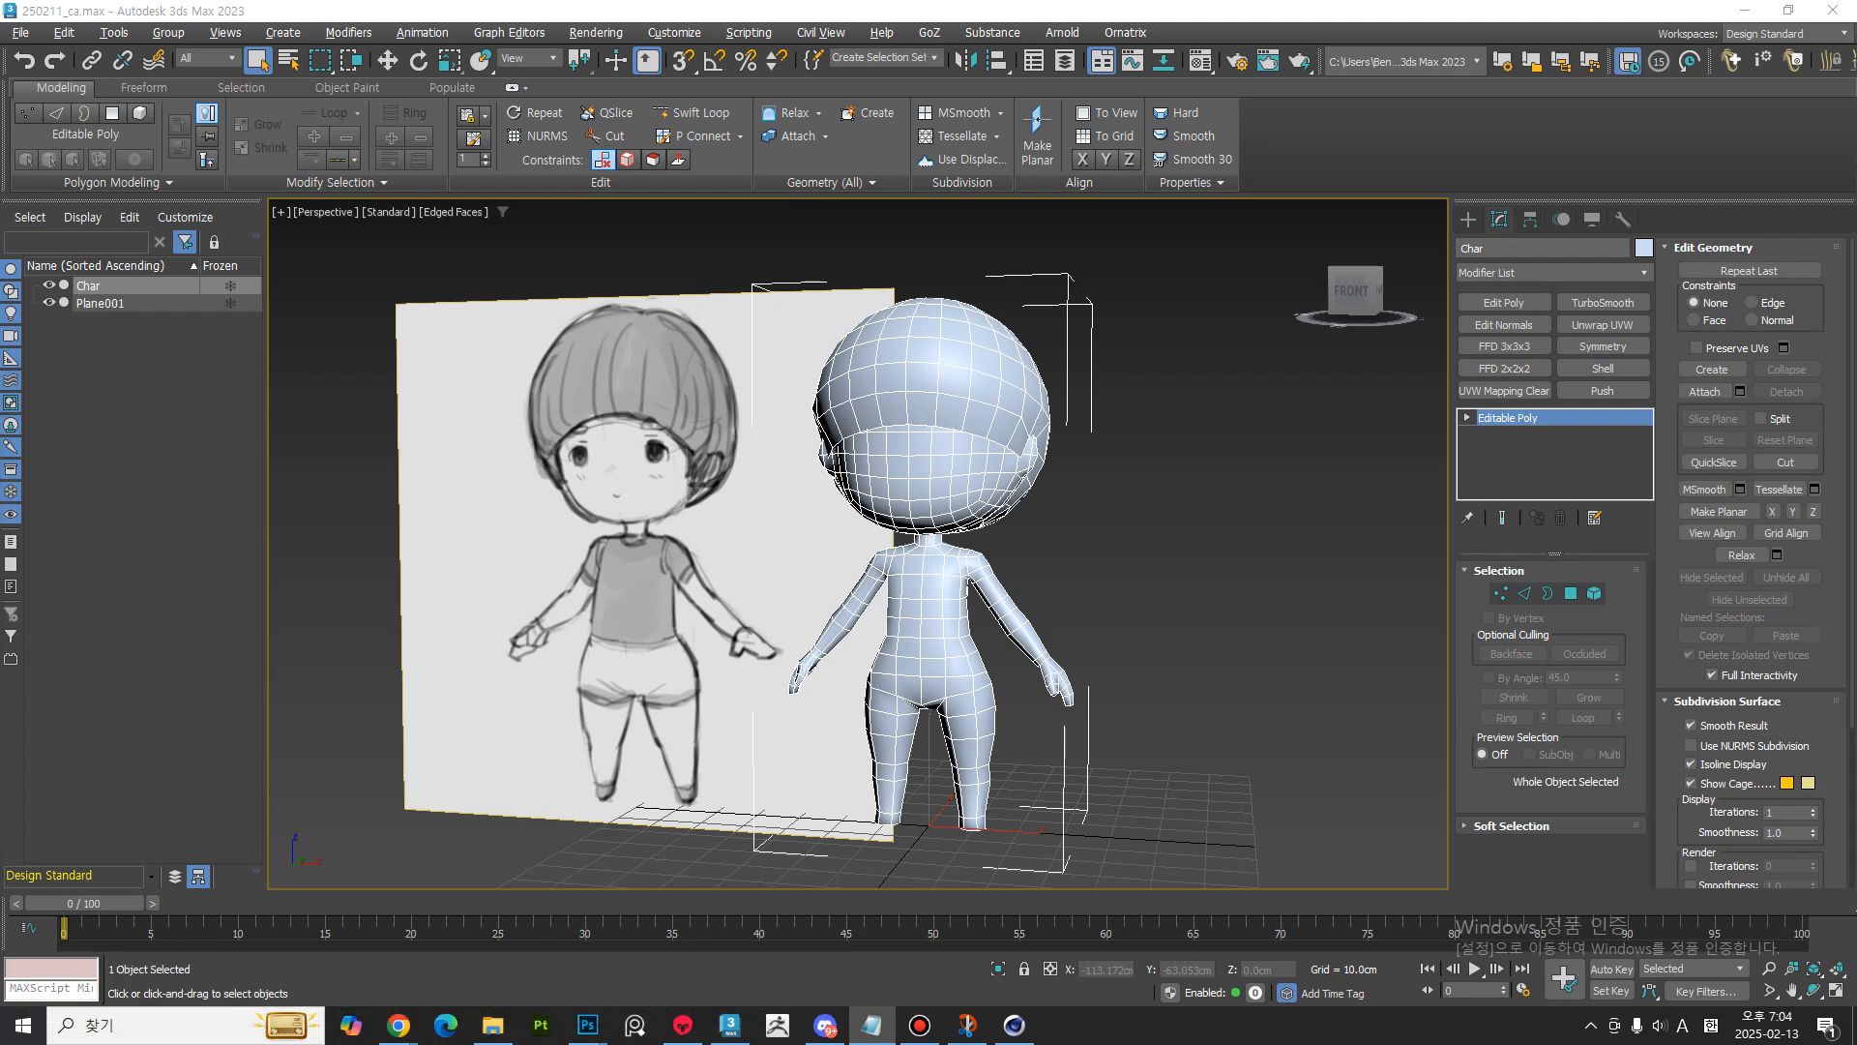
# - Bring the empty Notepad note into view and write the two-line list "1. 리셋 엑스폼" and "2. 유닛스케일 셋팅"
pyautogui.moveTo(0, 508); pyautogui.dragTo(1495, 562)
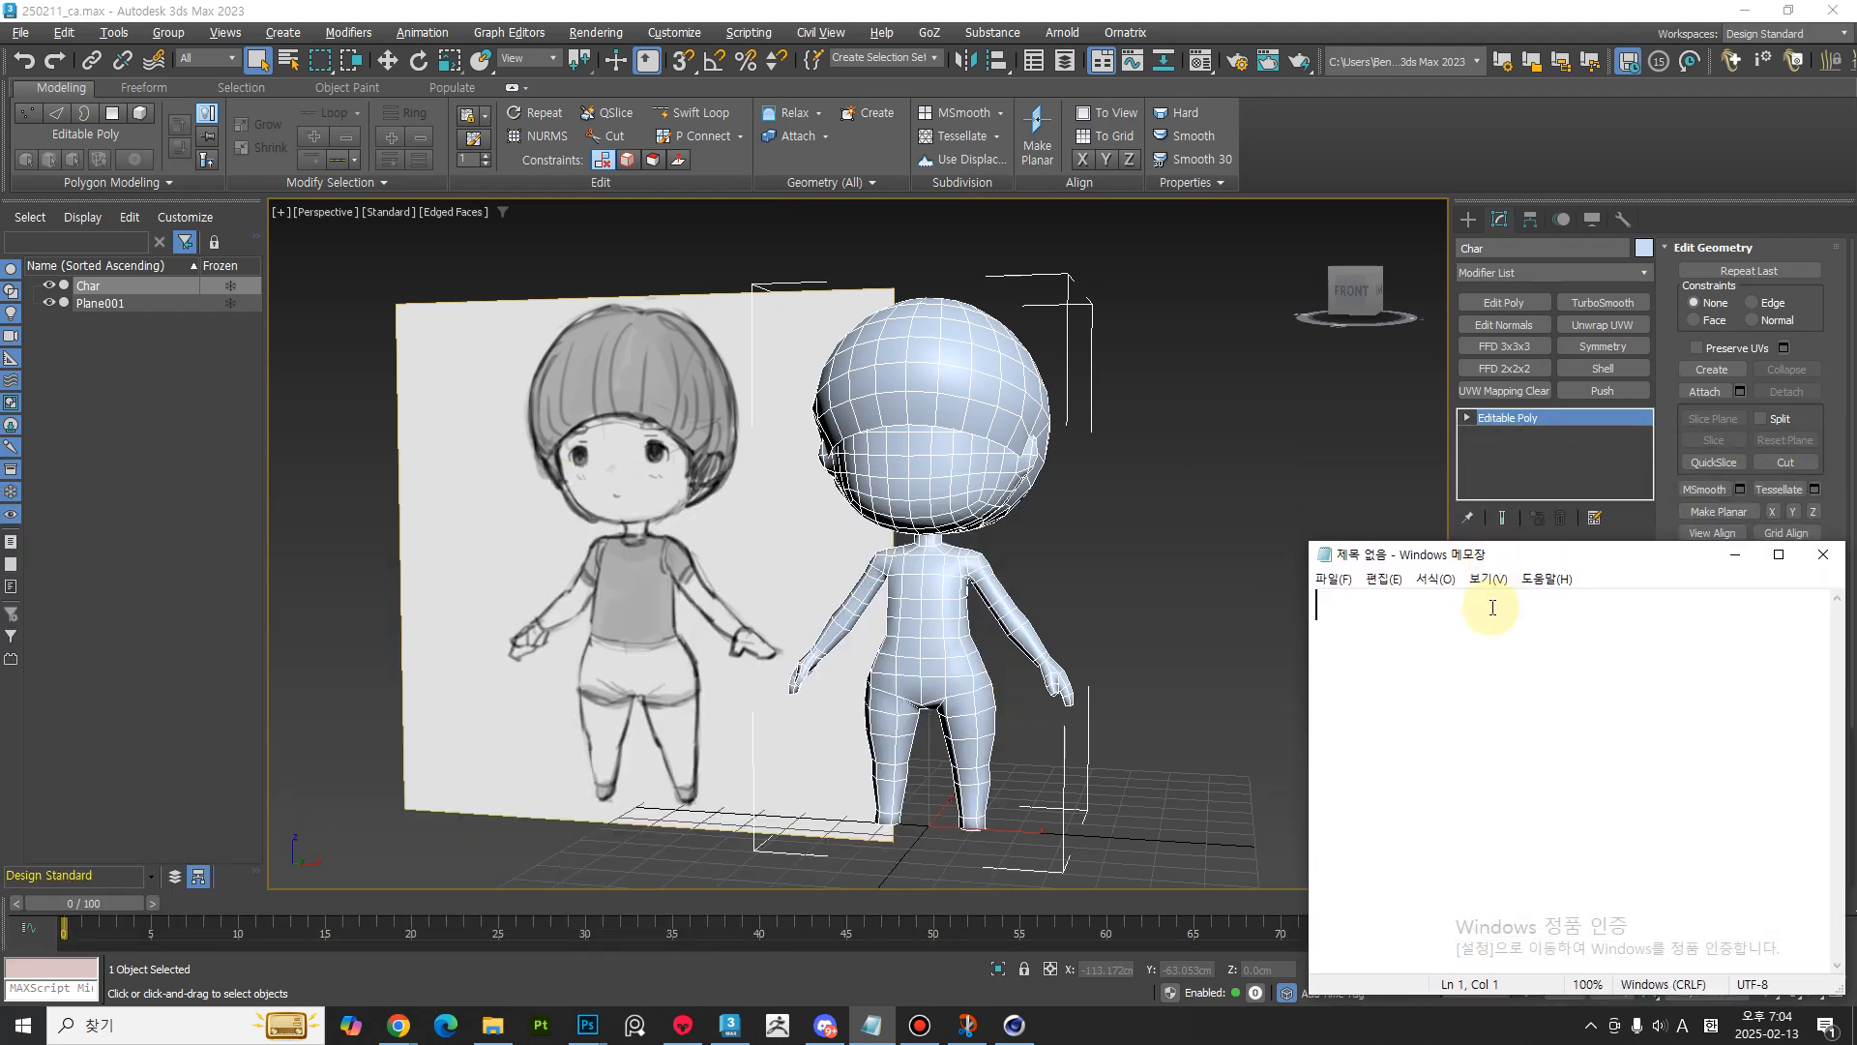
pyautogui.write('1')
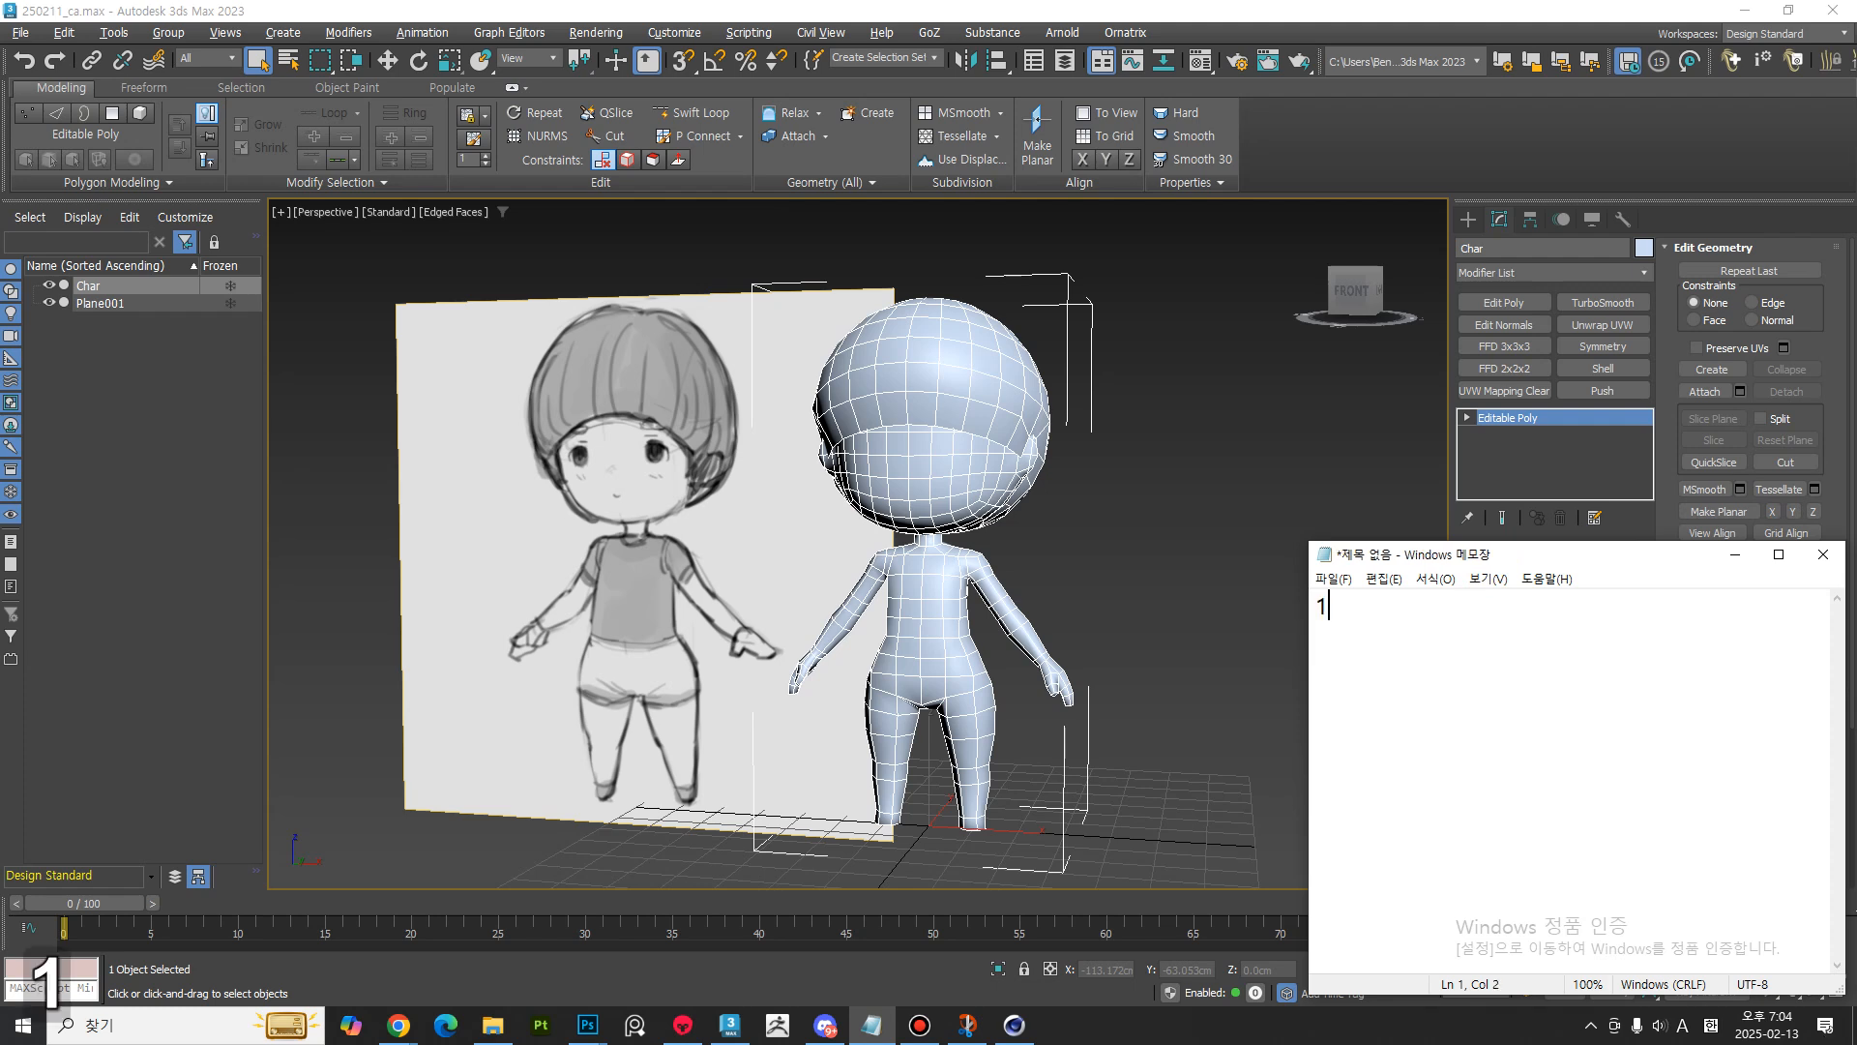
pyautogui.write('. 리')
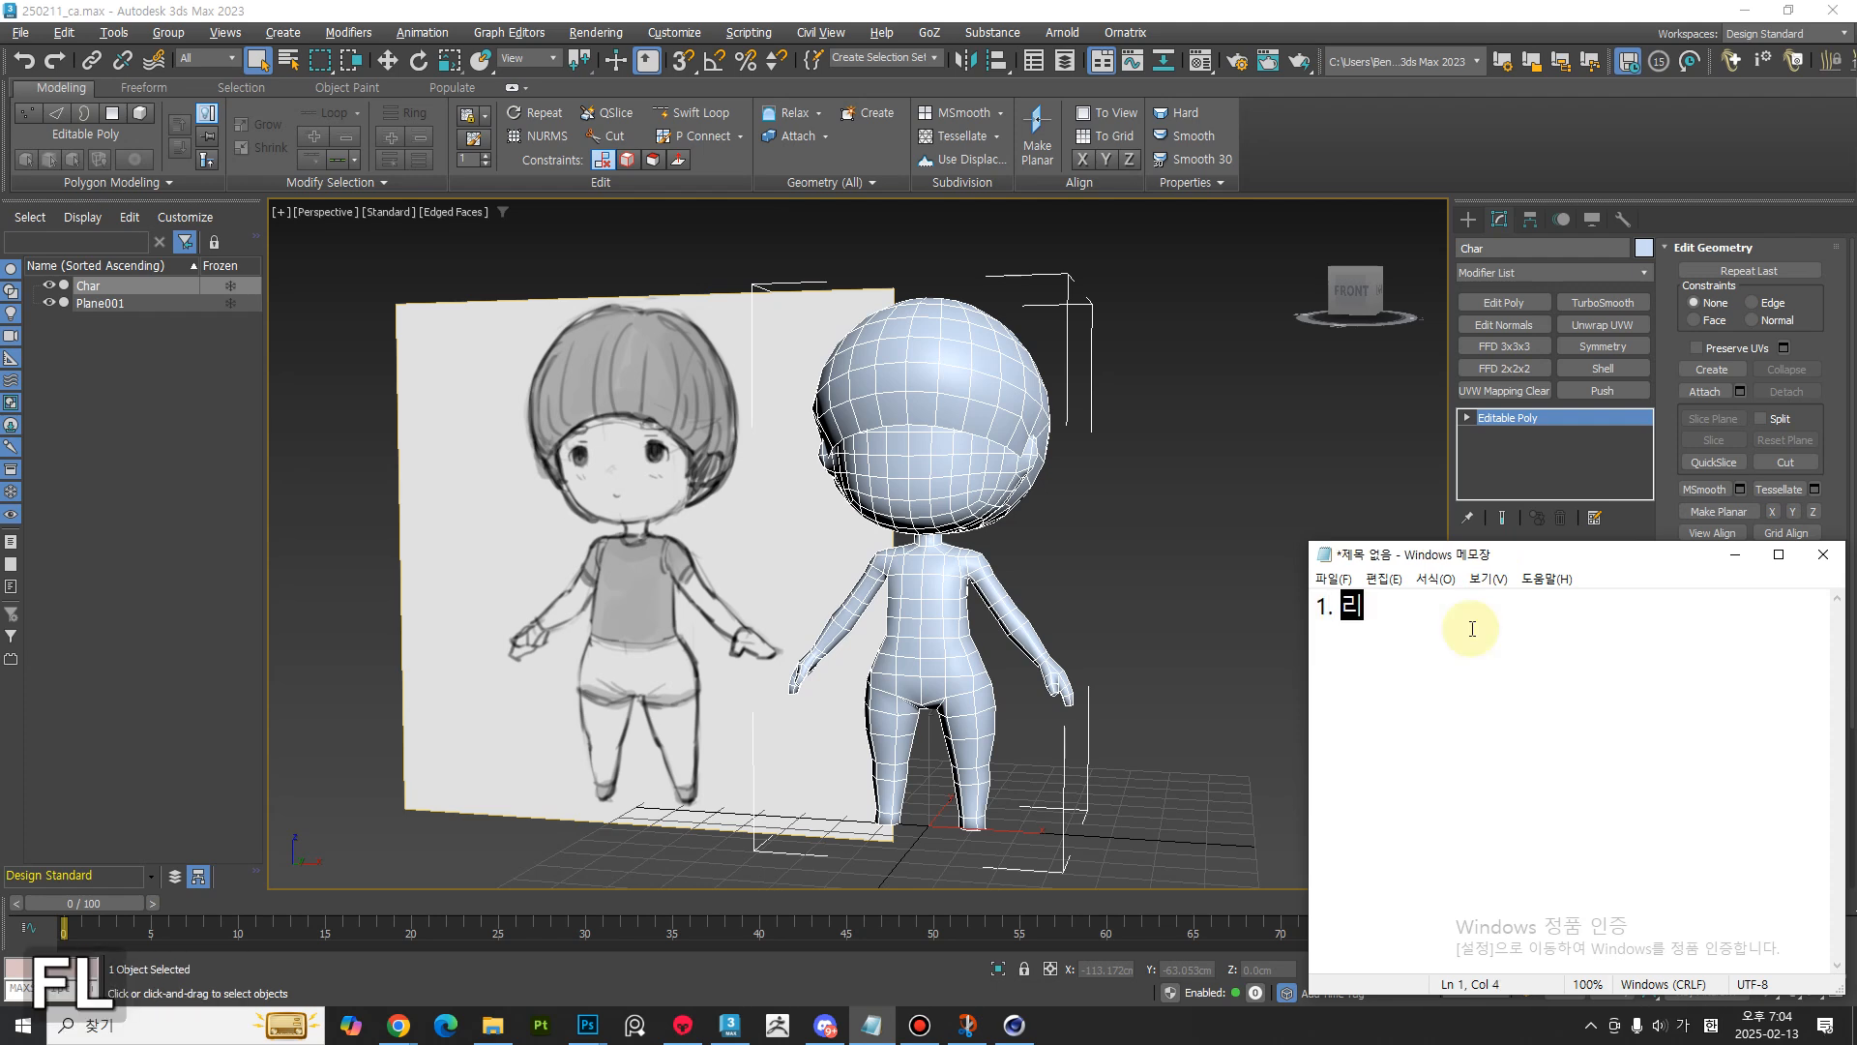
pyautogui.write('셋 엑스폼')
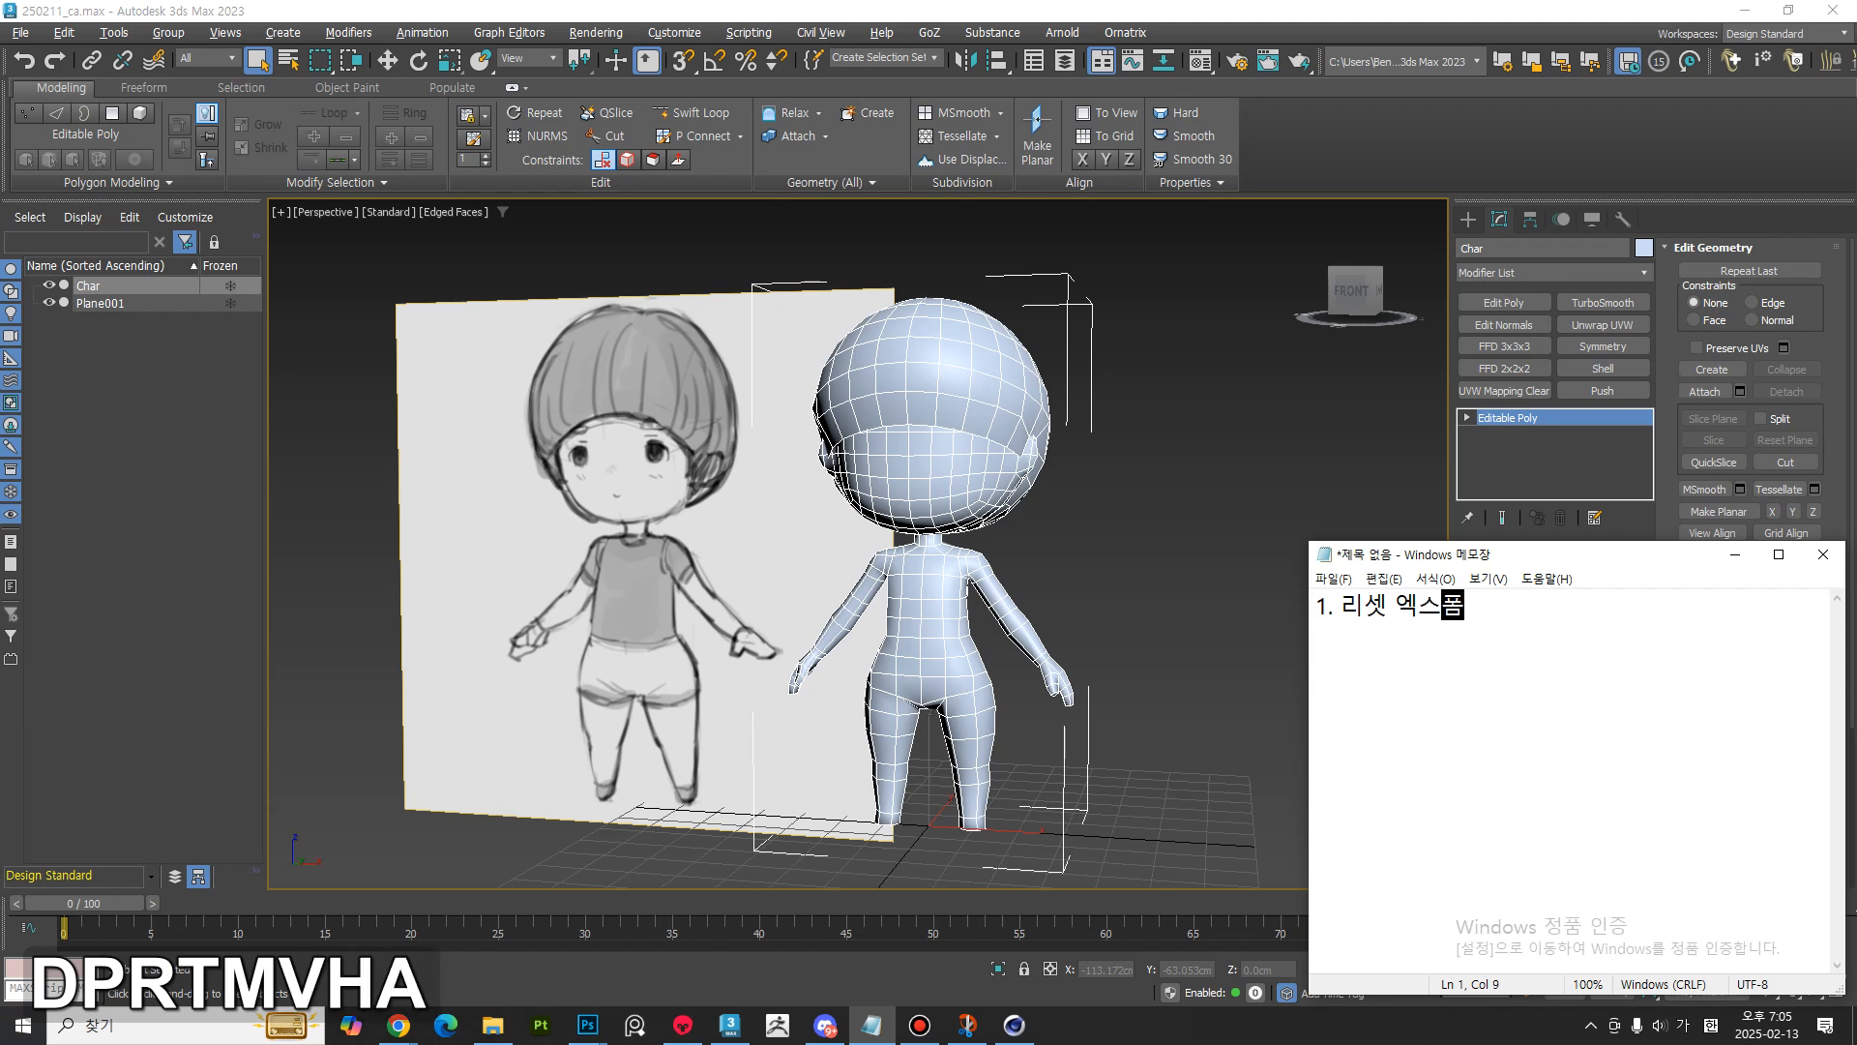
pyautogui.press('Return')
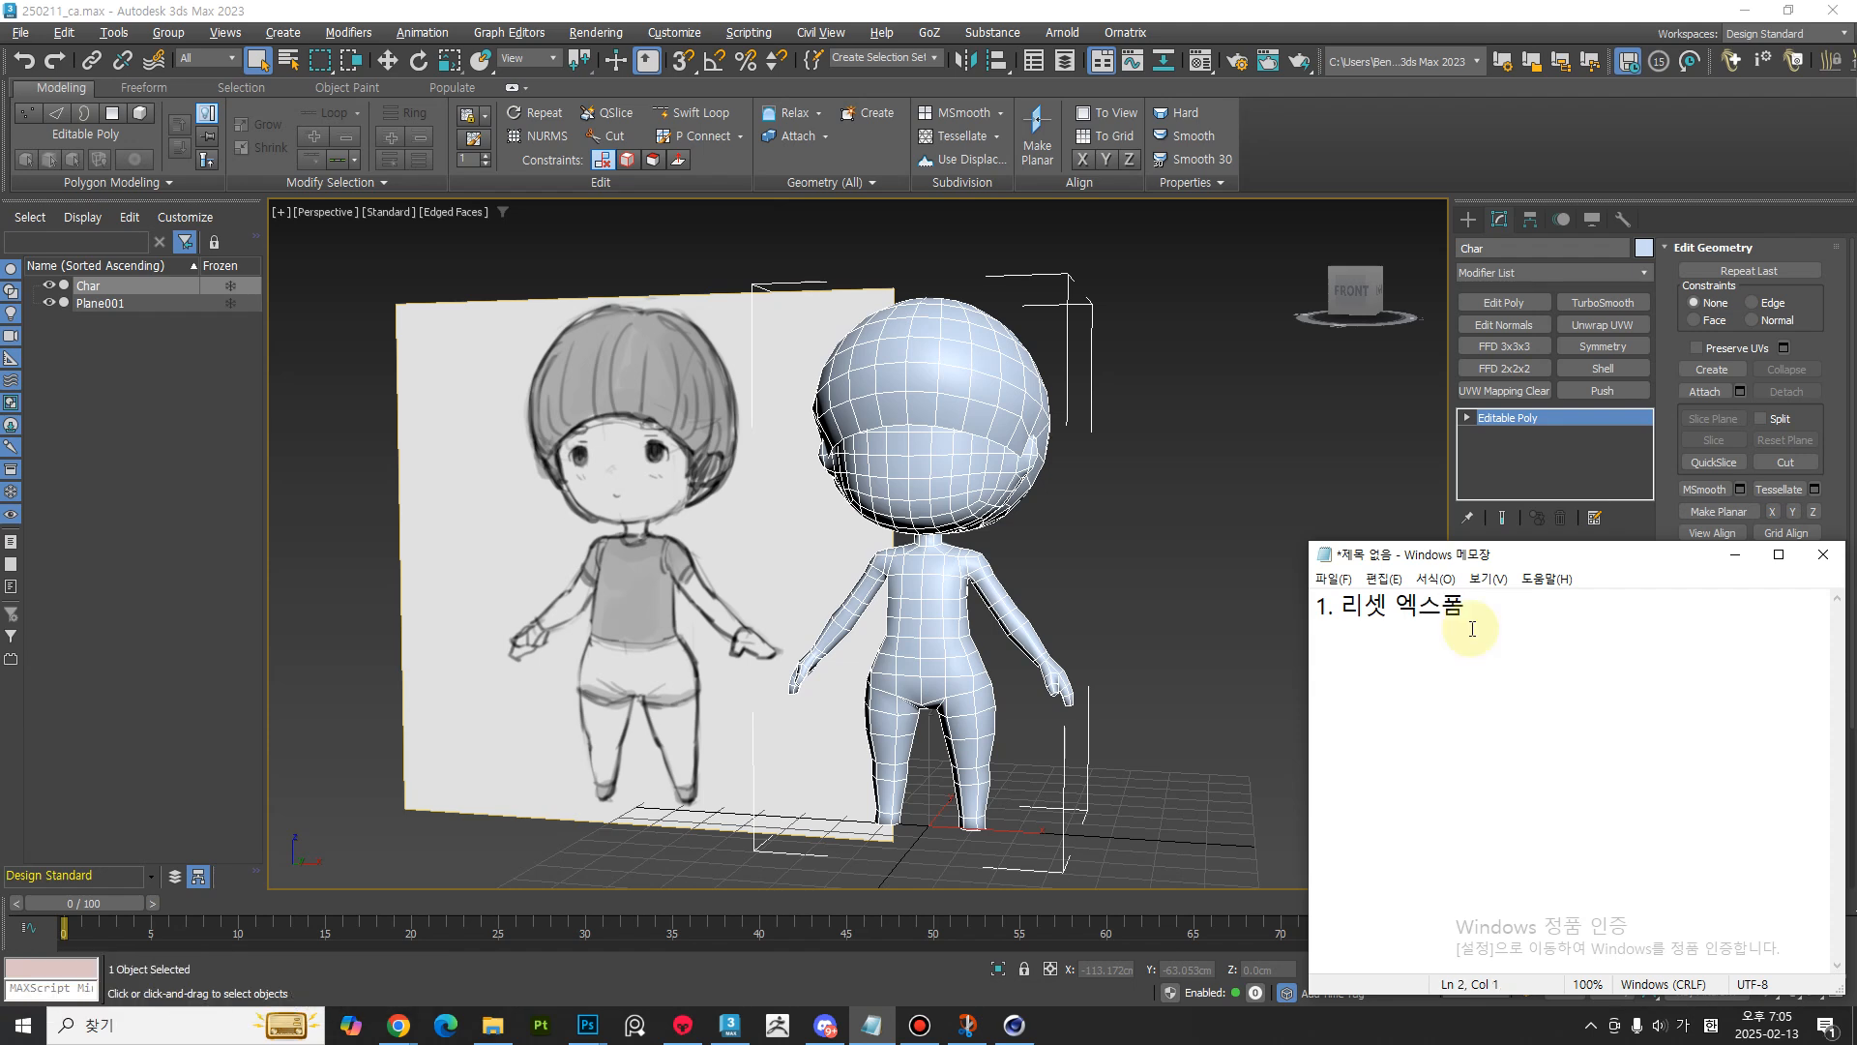
pyautogui.write('2. 유')
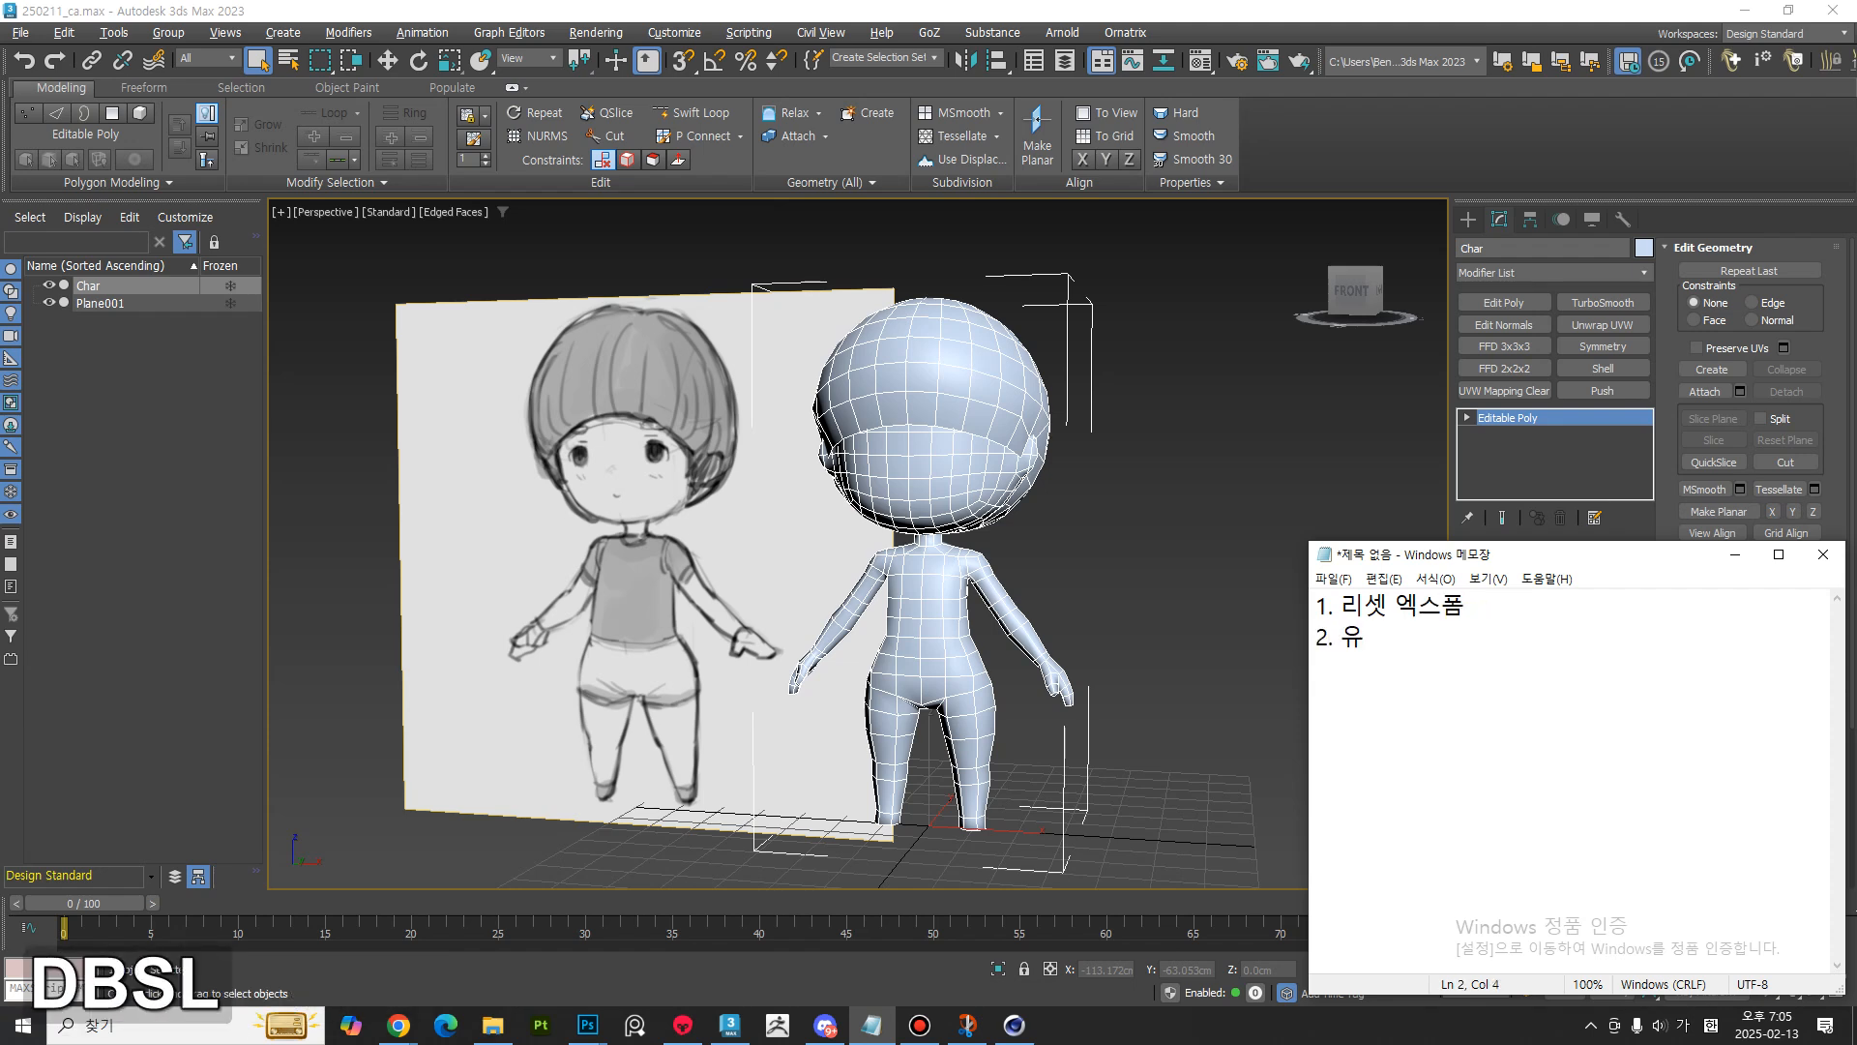
pyautogui.write('닛스케')
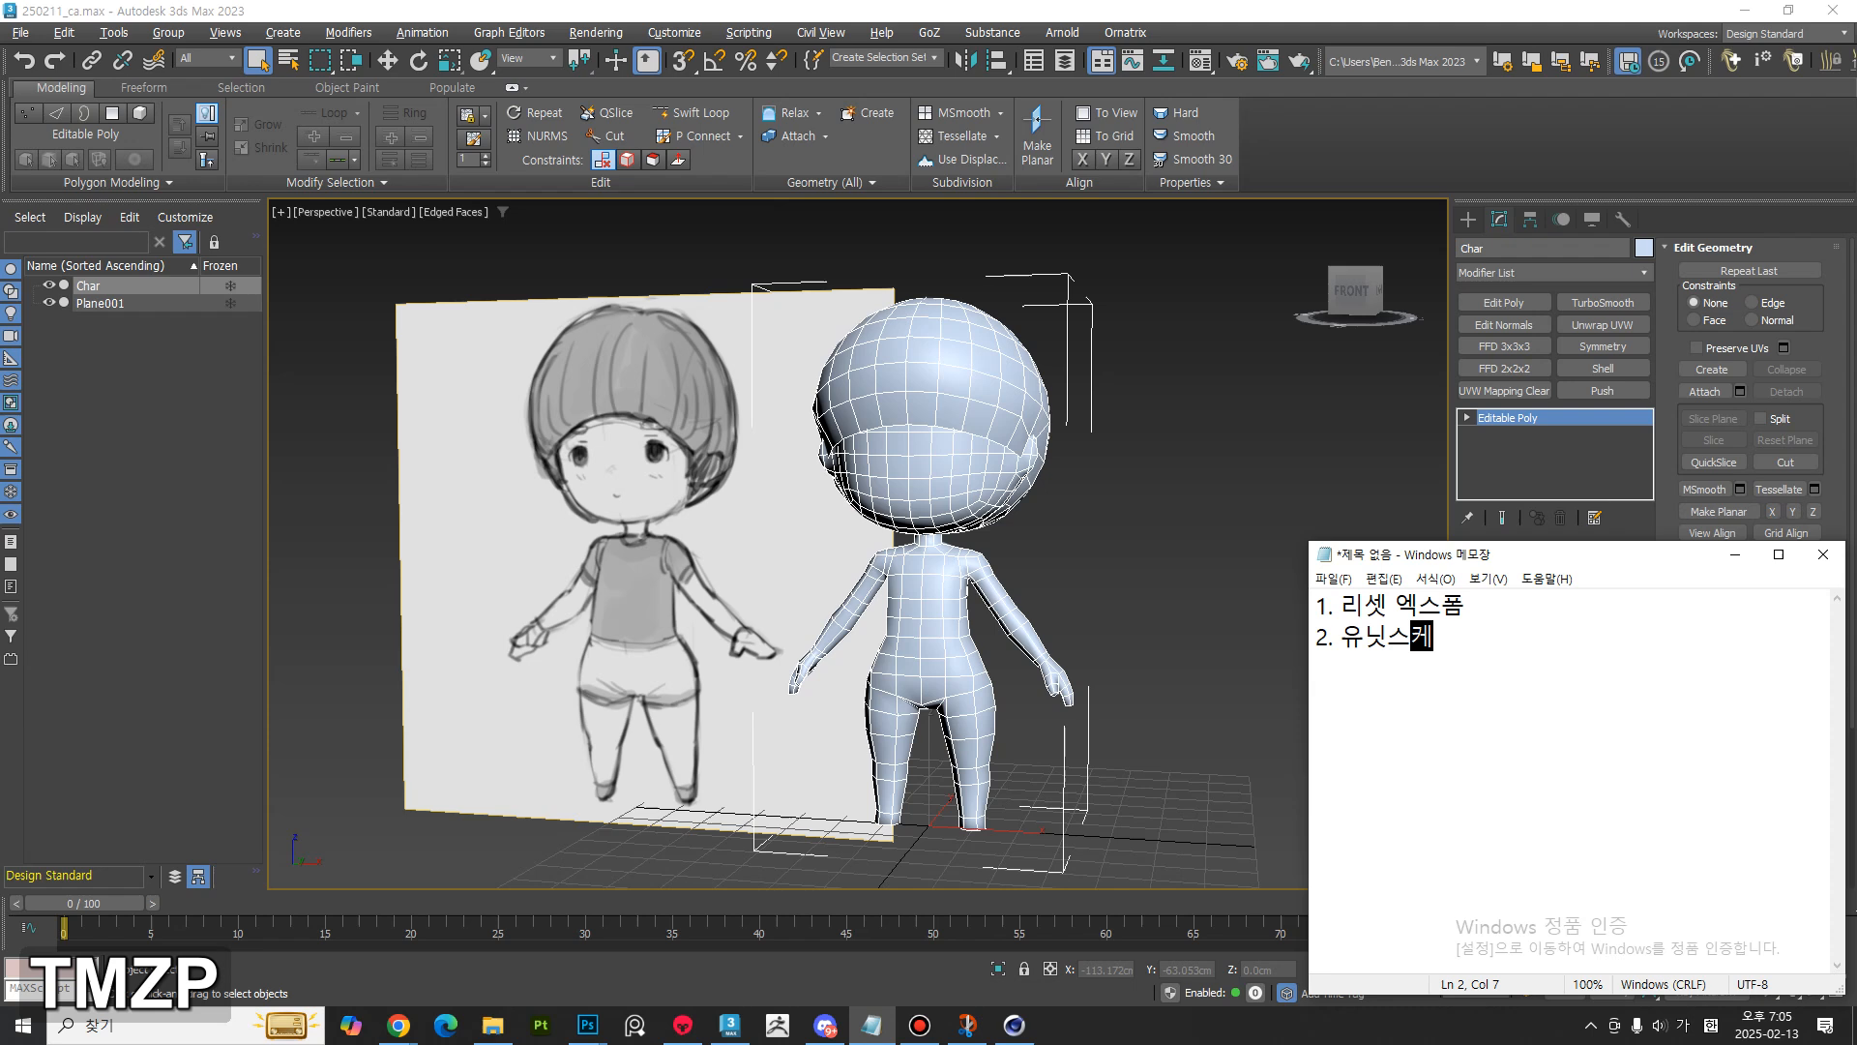
pyautogui.write('일 셋팅')
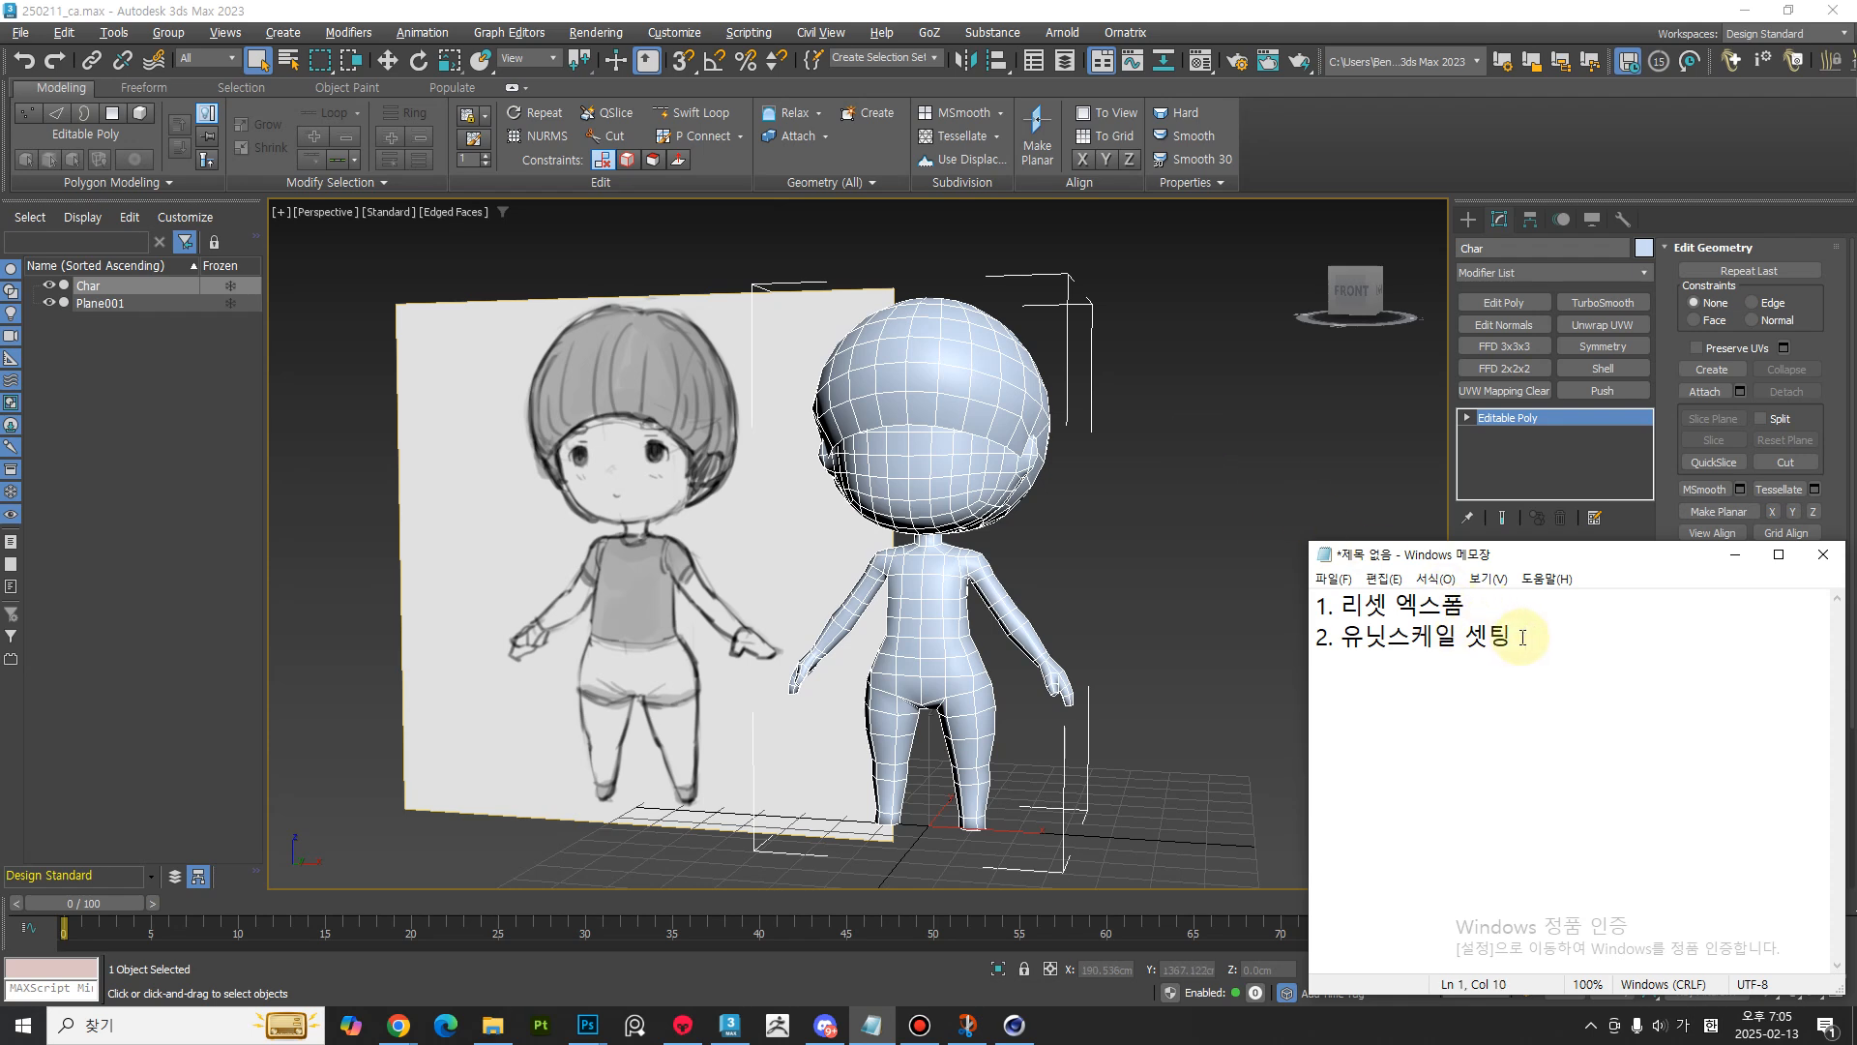
# - Switch back to 3ds Max and apply Reset XForm to the selected Char model
pyautogui.click(1617, 220)
pyautogui.click(1586, 452)
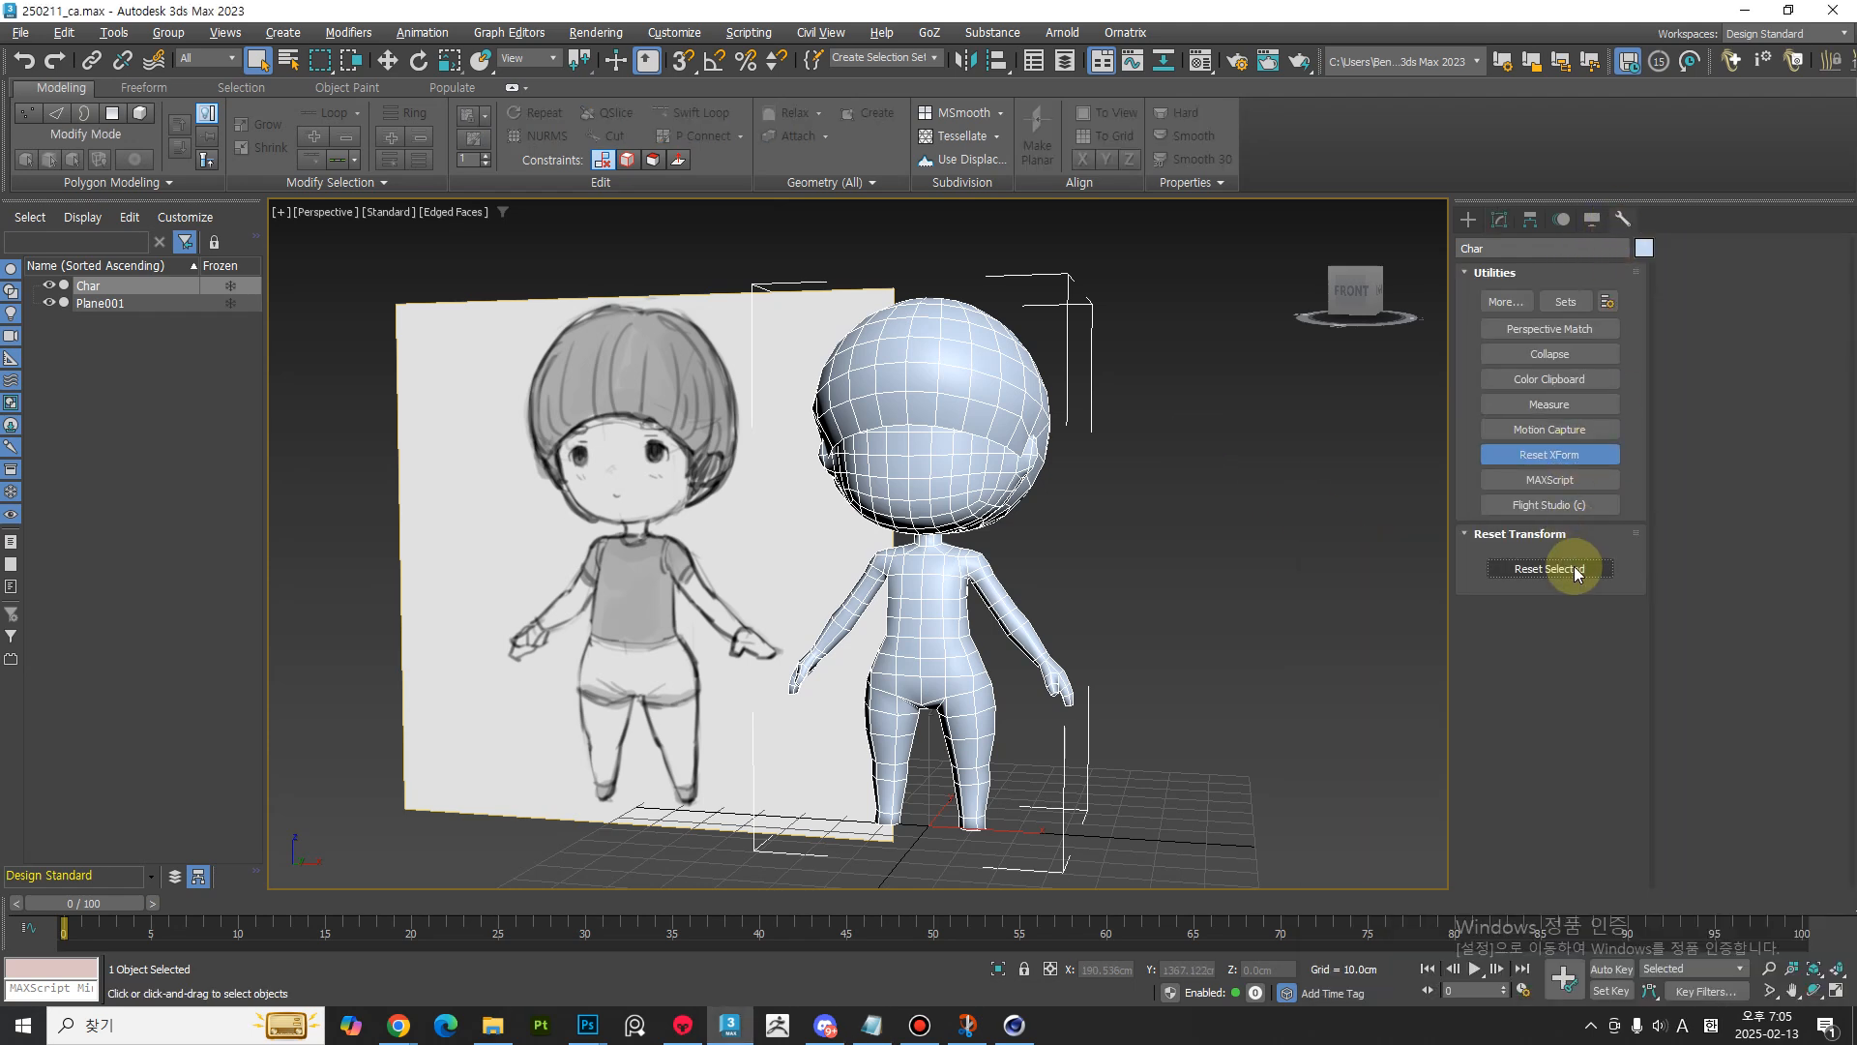
pyautogui.click(1499, 220)
pyautogui.keyDown('alt'); pyautogui.moveTo(954, 759); pyautogui.dragTo(662, 519, button='middle'); pyautogui.keyUp('alt')
# - Create a standard box about 29 cm long, 32 cm wide and 83 cm high on the grid beside the character
pyautogui.click(1468, 219)
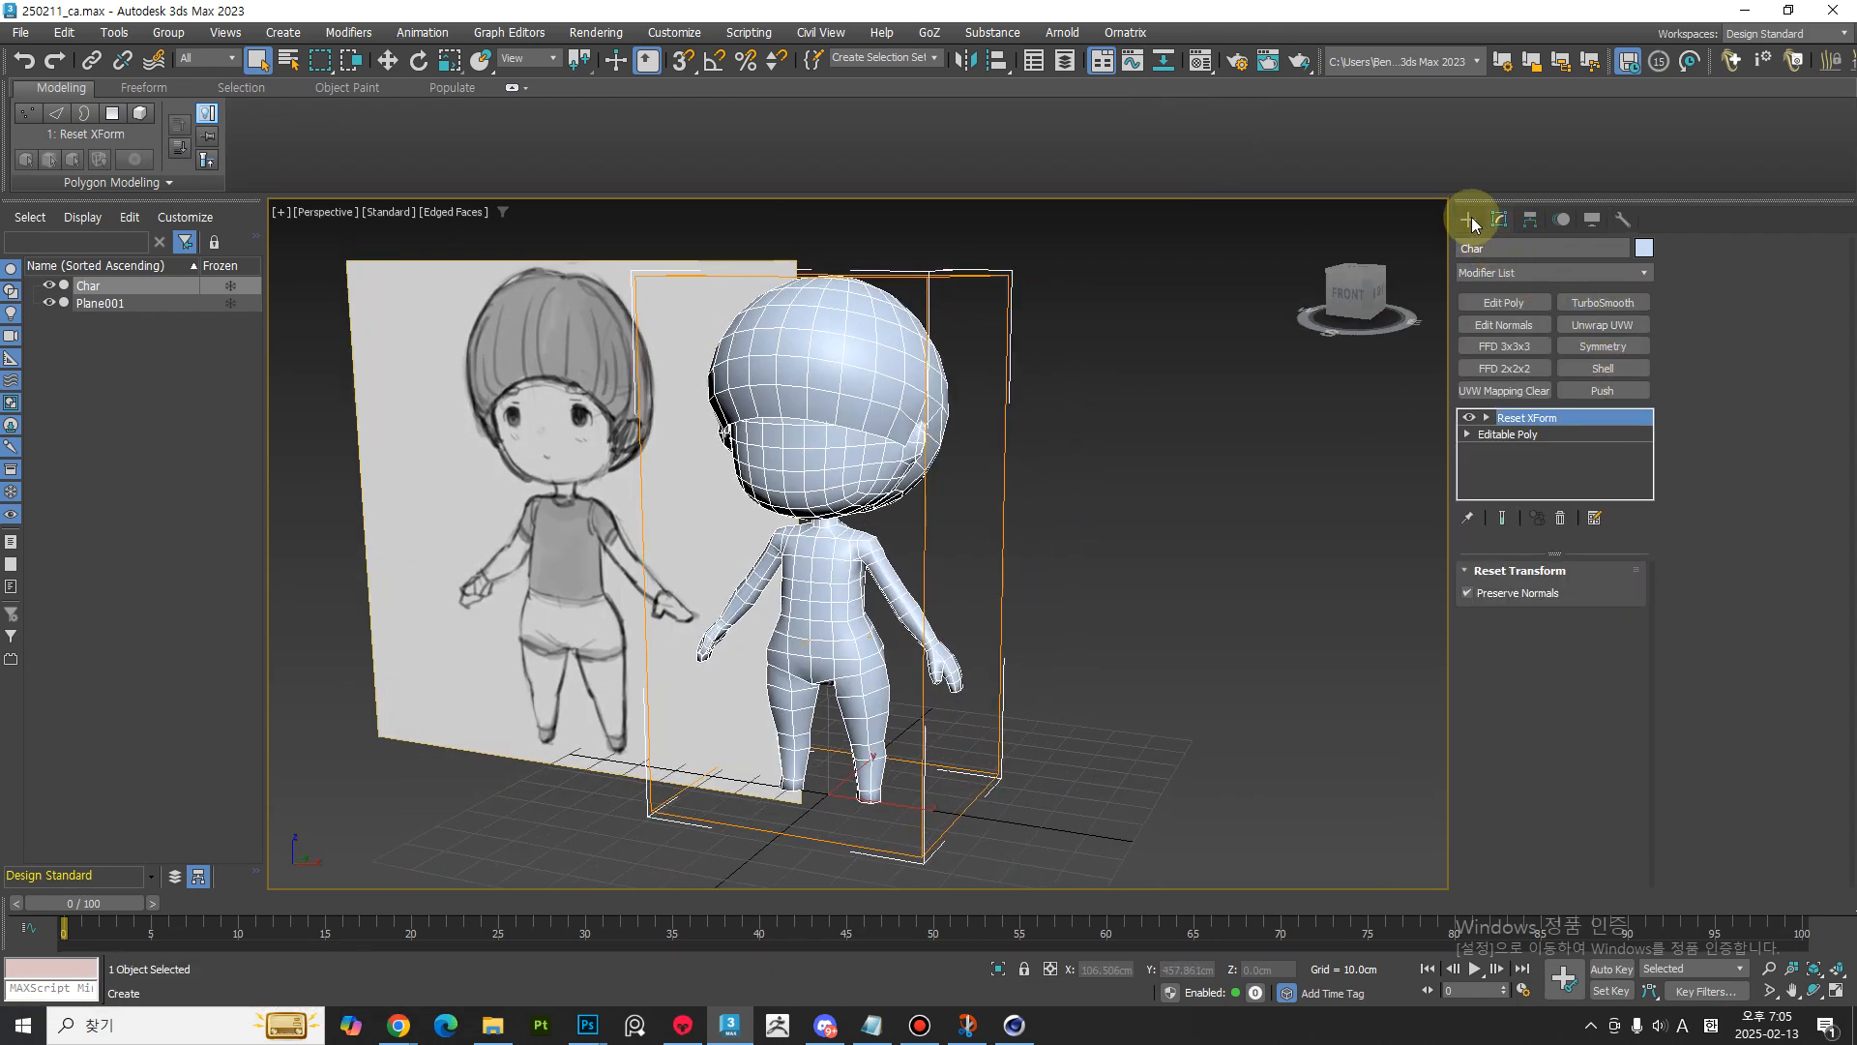
pyautogui.click(1468, 249)
pyautogui.click(1503, 348)
pyautogui.click(1101, 796)
pyautogui.moveTo(1101, 796); pyautogui.dragTo(1208, 808)
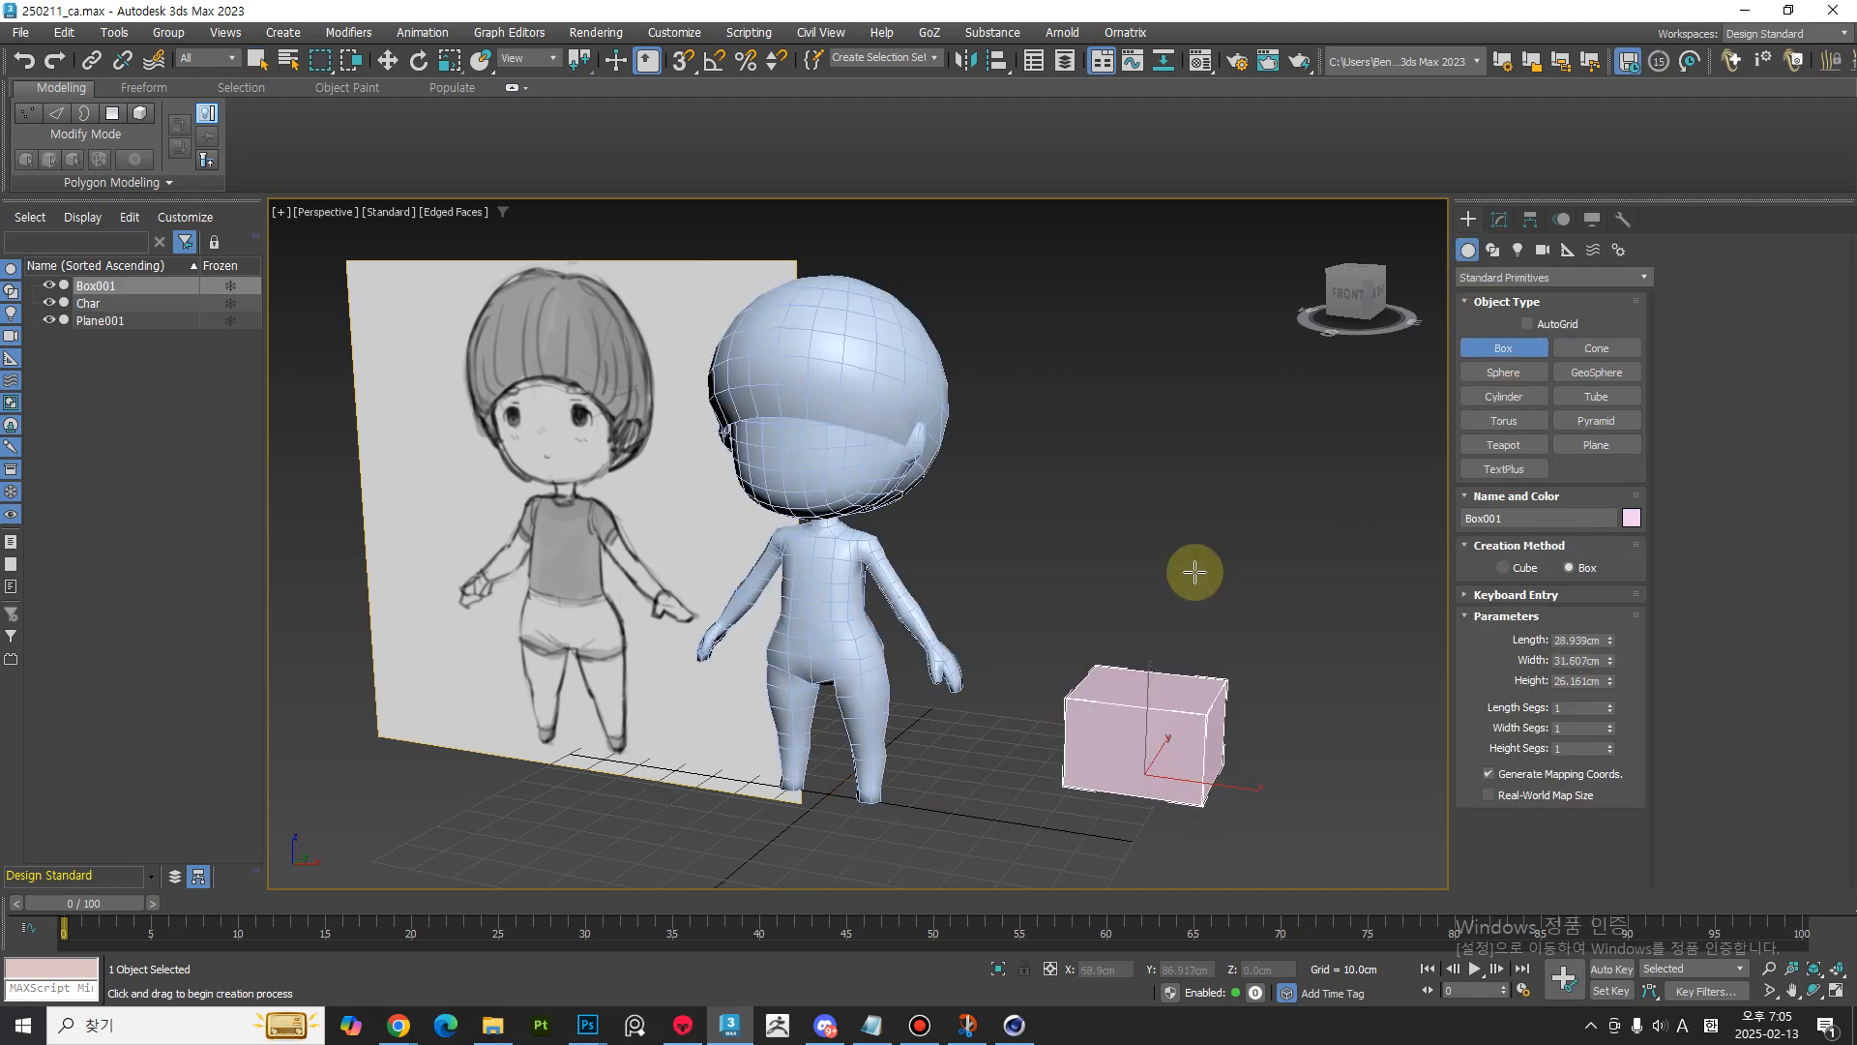
pyautogui.moveTo(1176, 474); pyautogui.dragTo(1119, 664, button='middle')
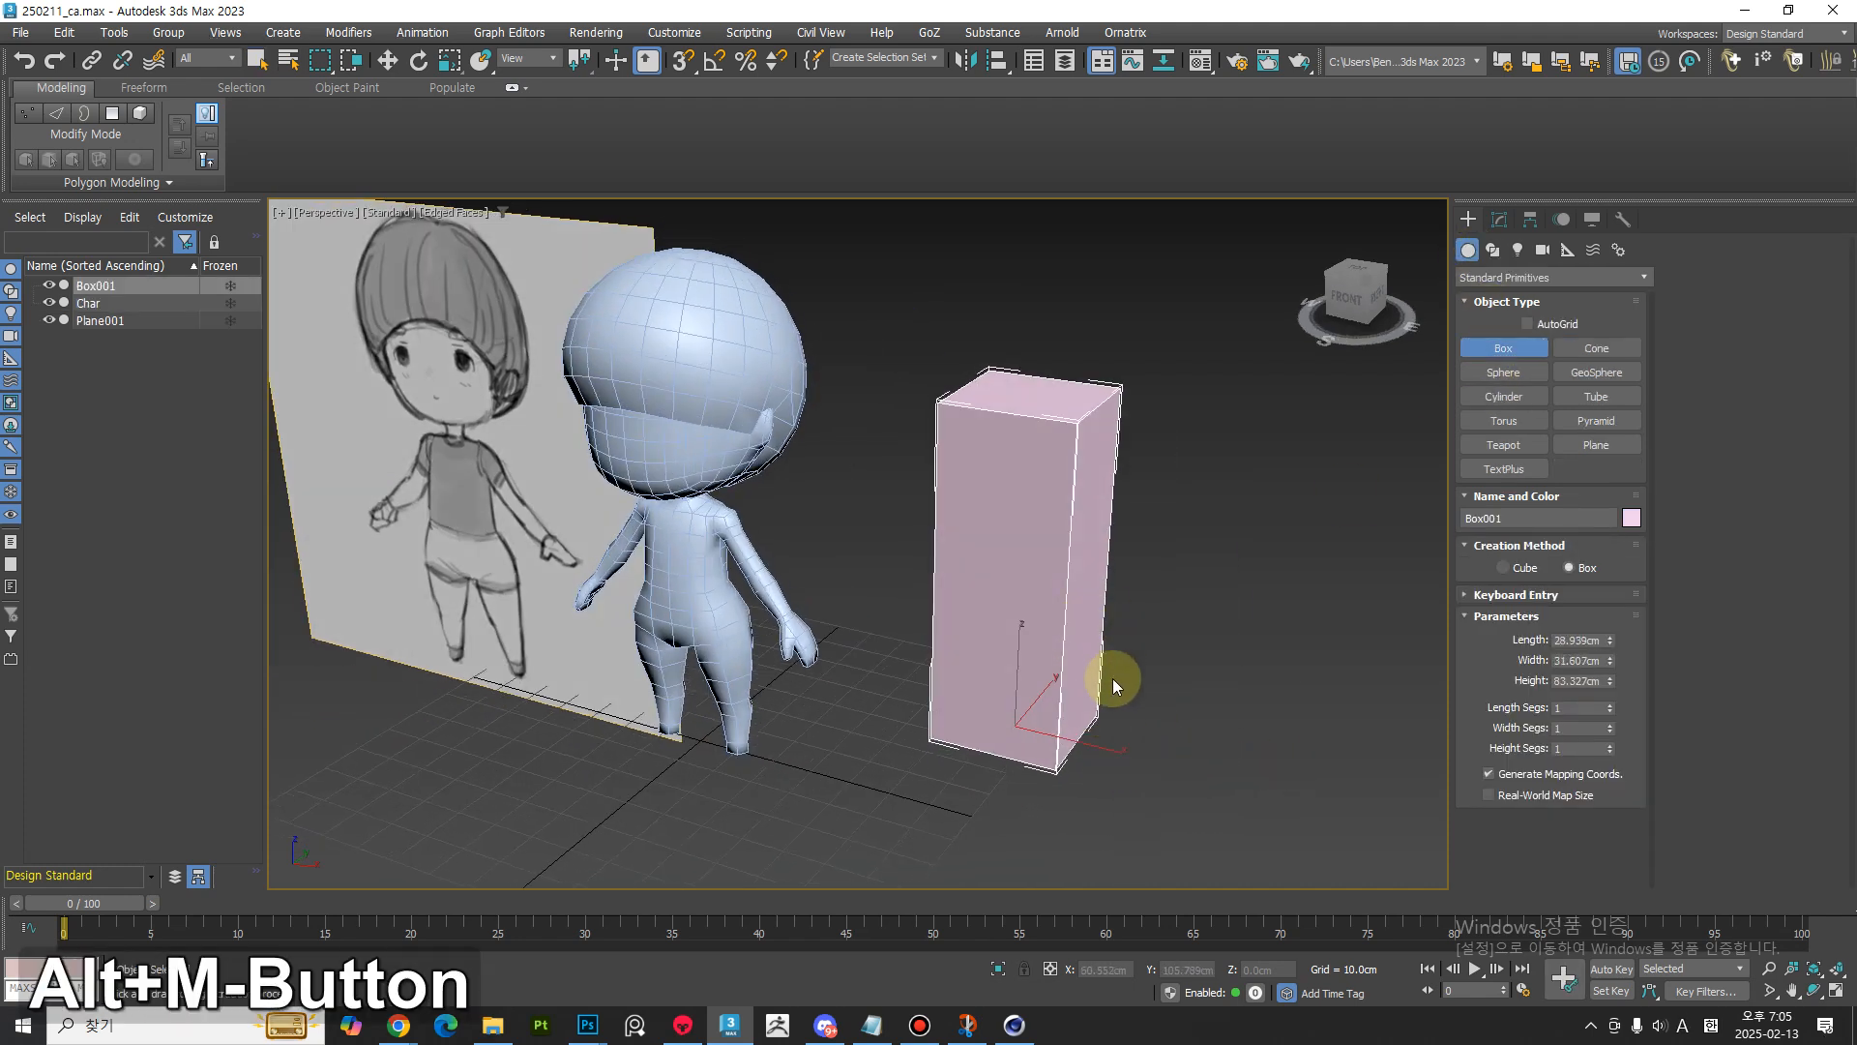
# - Scale the box non-uniformly to about 51% along X and 52% along Z
pyautogui.press('w')
pyautogui.press('e')
pyautogui.press('r')
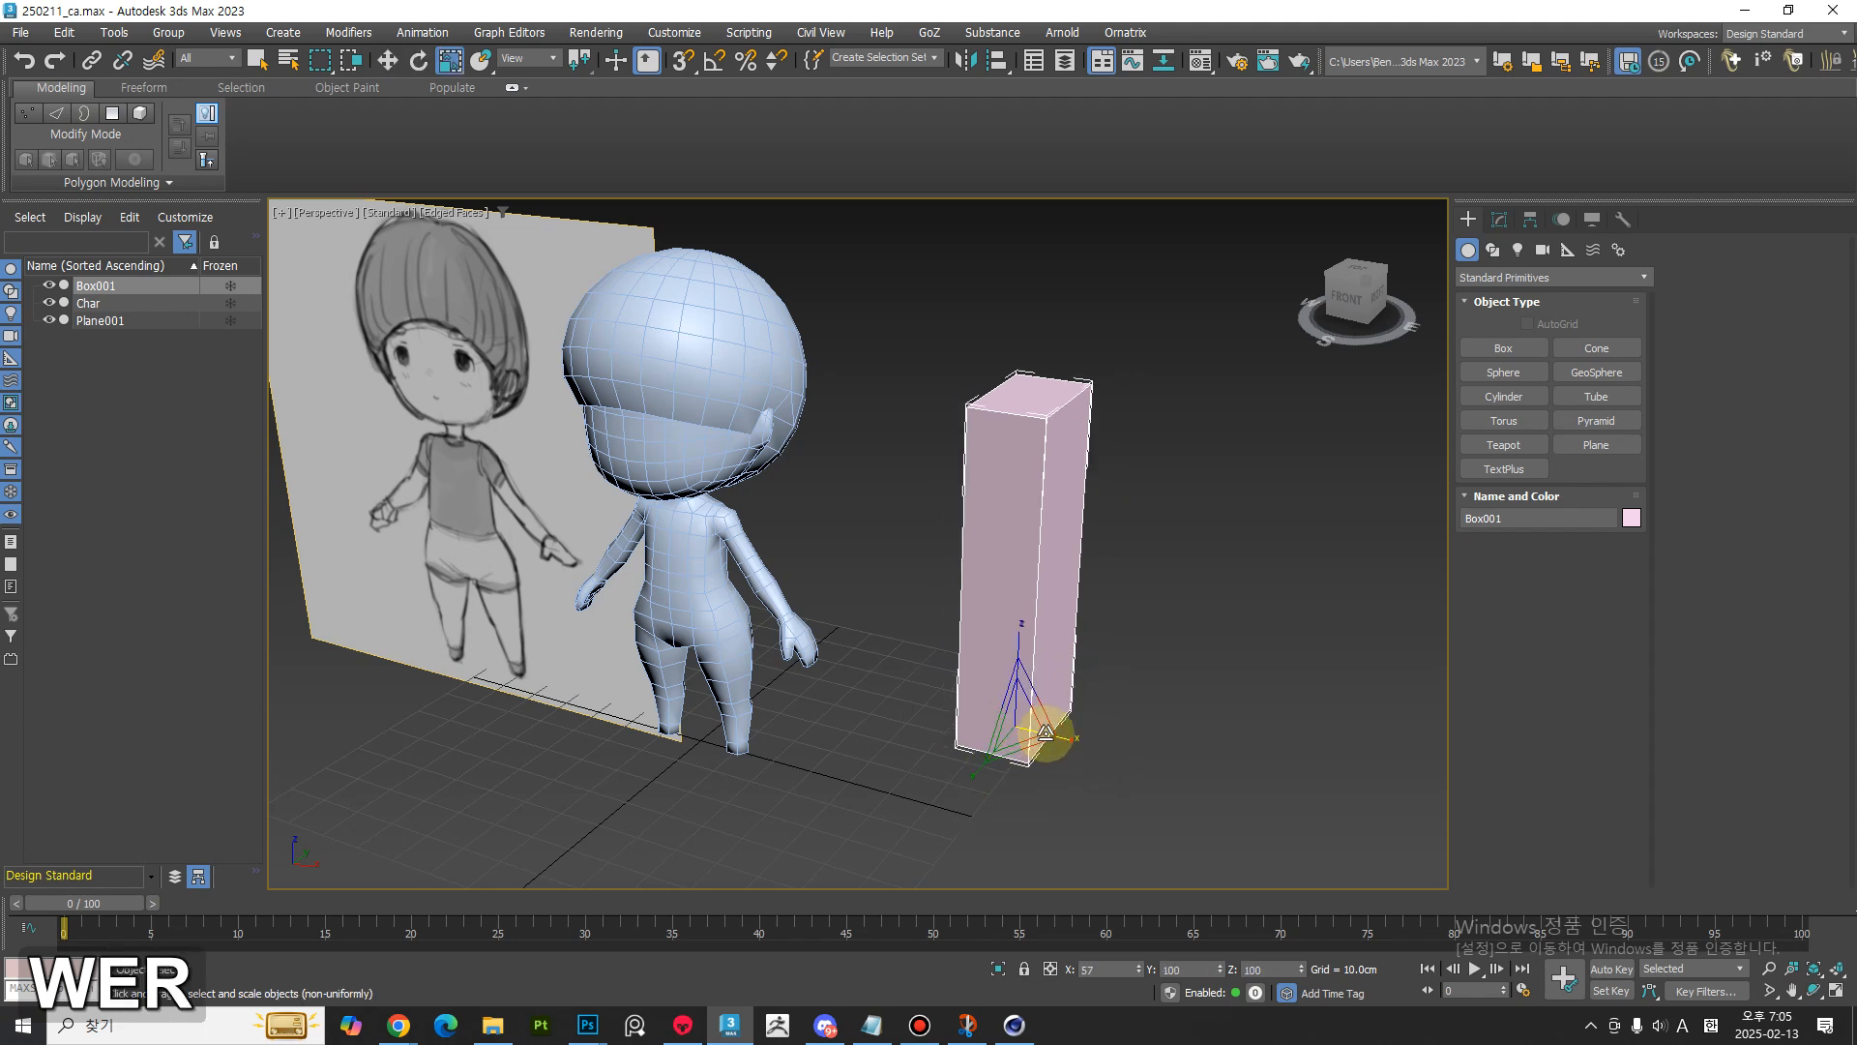
pyautogui.moveTo(1019, 664); pyautogui.dragTo(1021, 703)
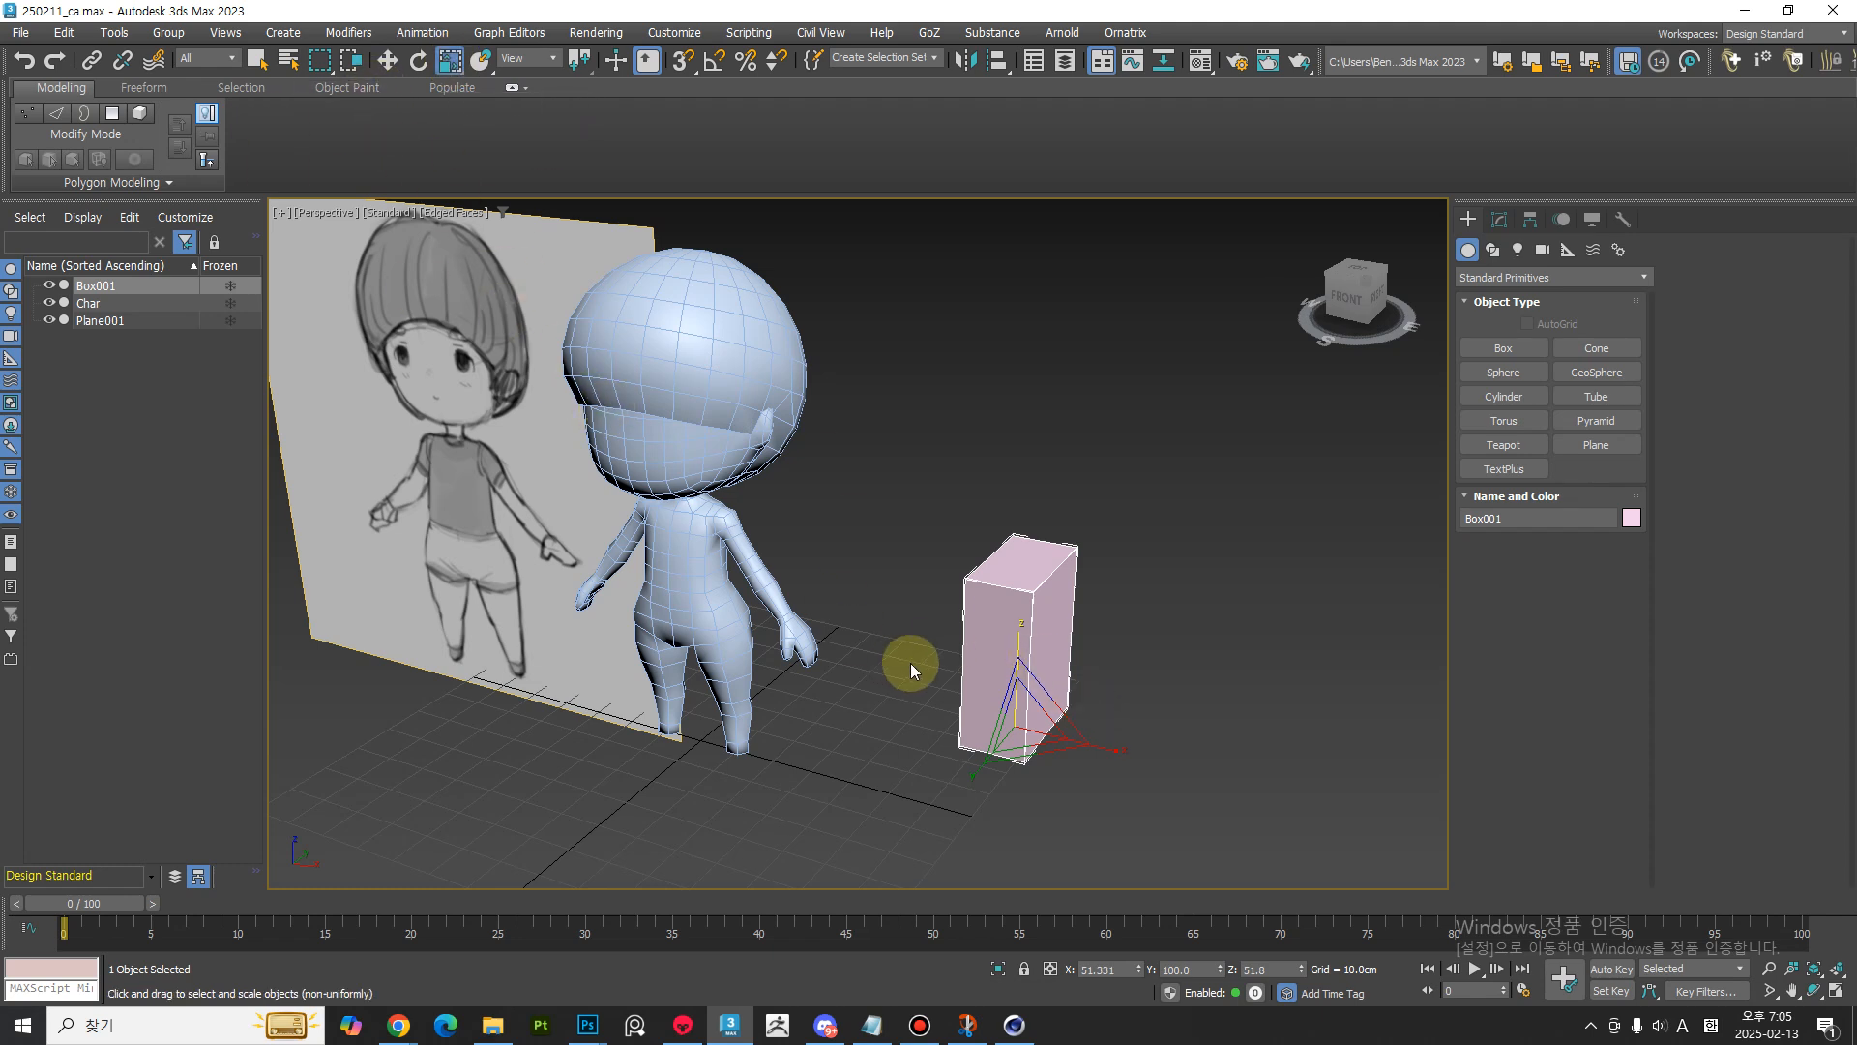
pyautogui.press('w')
pyautogui.keyDown('alt'); pyautogui.moveTo(1066, 758); pyautogui.dragTo(1134, 822, button='middle'); pyautogui.keyUp('alt')
pyautogui.press('r')
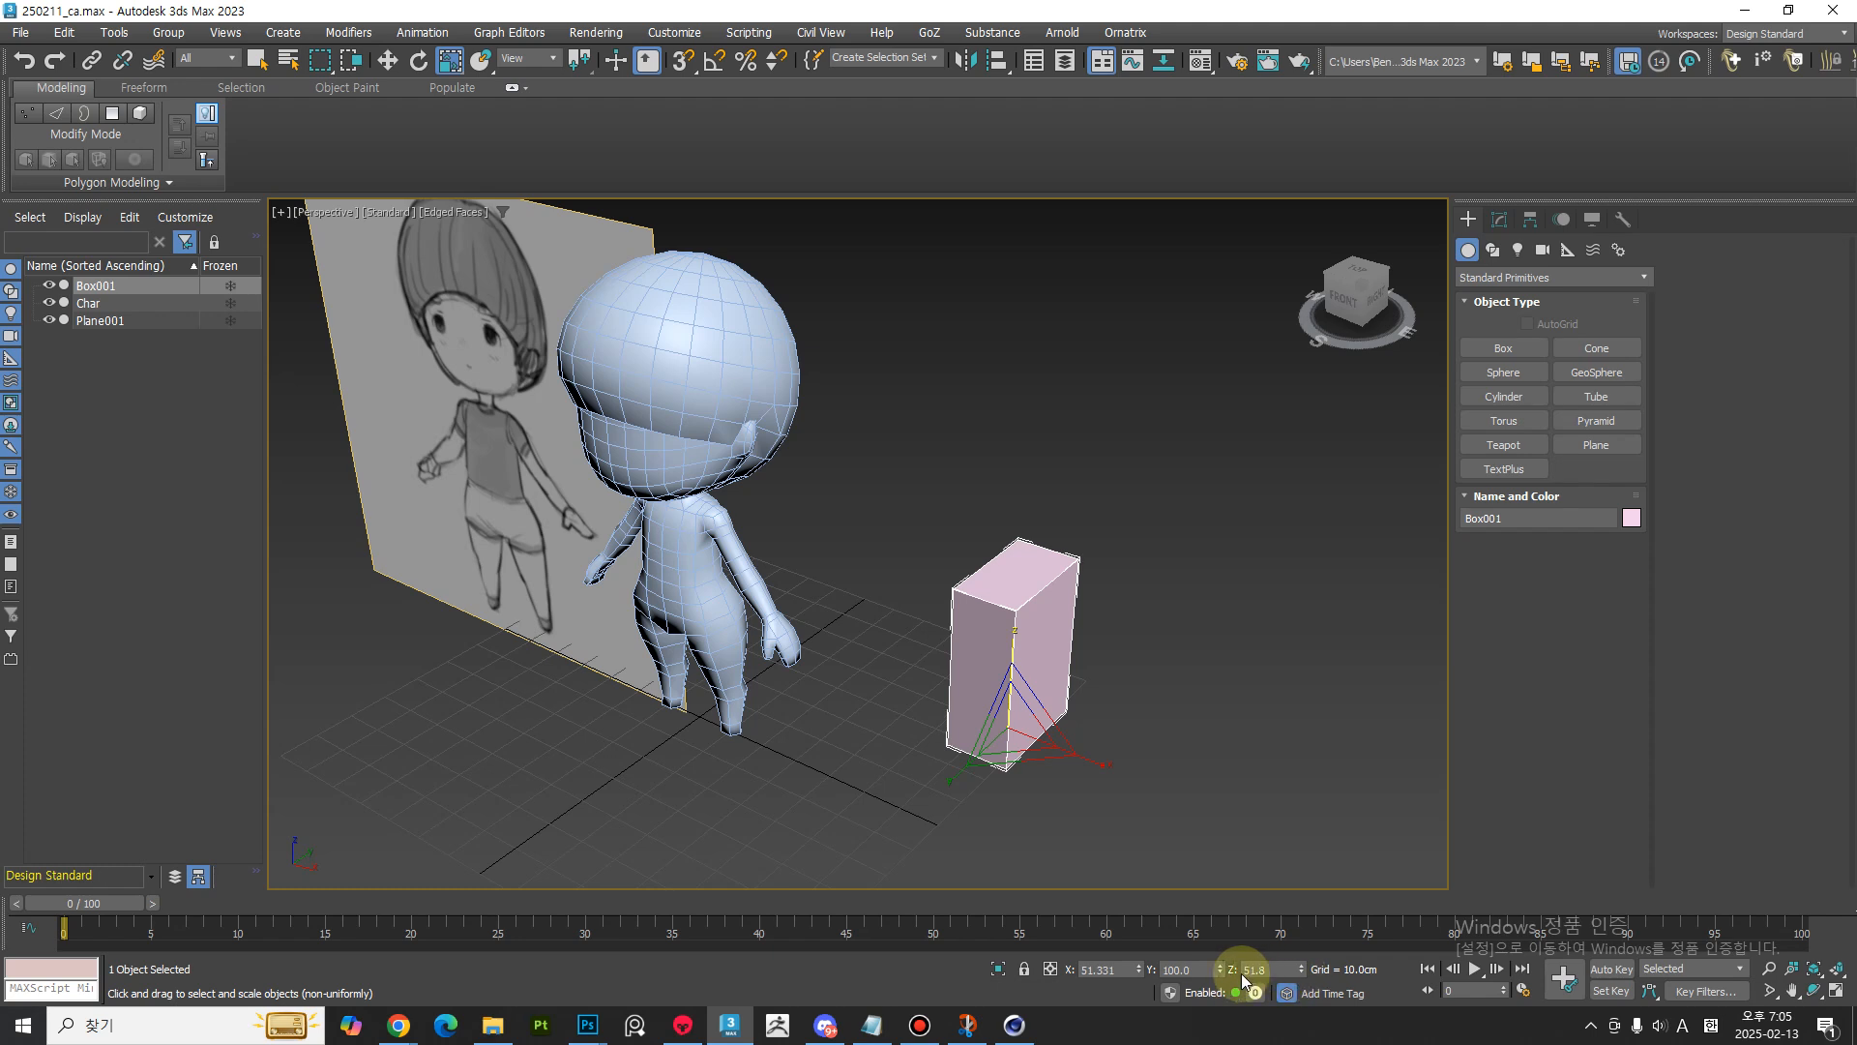
# - Apply Reset XForm to the scaled box and show its modifier stack
pyautogui.click(1624, 217)
pyautogui.click(1551, 568)
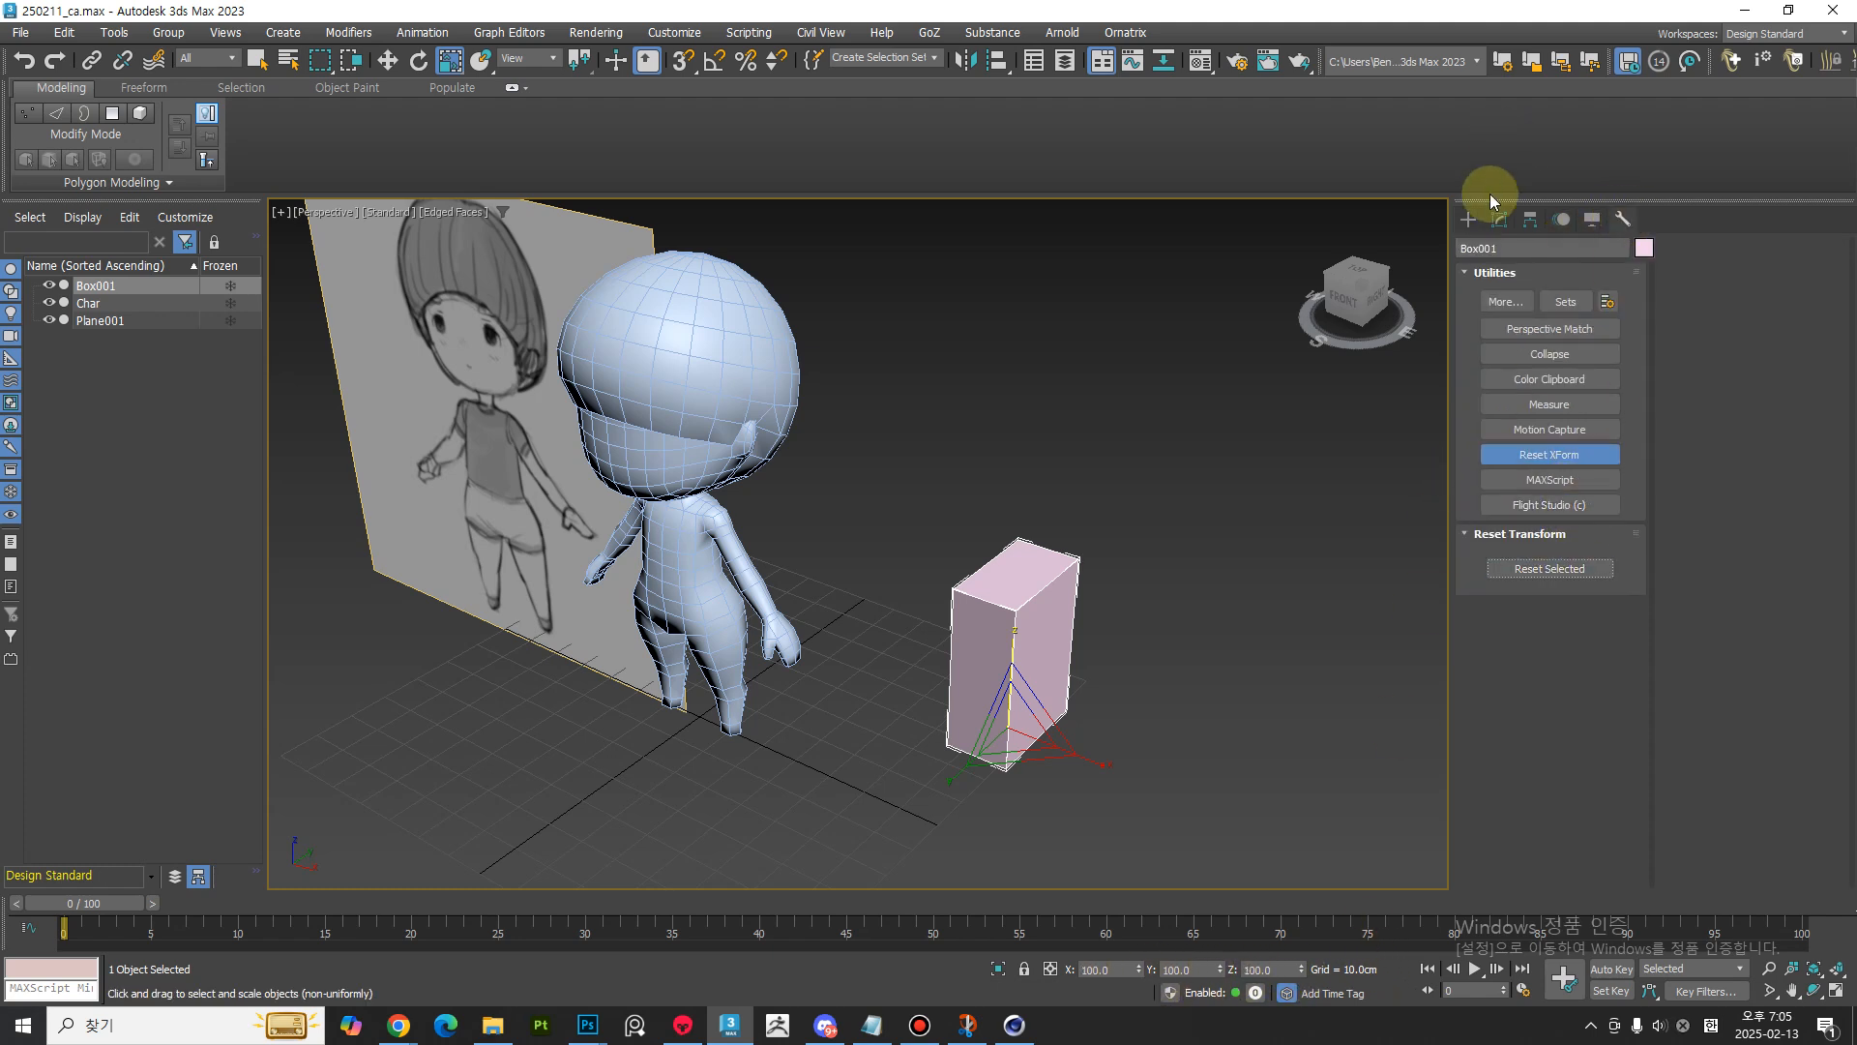
pyautogui.click(1500, 221)
# - Toggle the box's Reset XForm modifier off and on repeatedly to compare its shape with and without it
pyautogui.click(1468, 418)
pyautogui.click(1469, 418)
pyautogui.click(1468, 418)
pyautogui.click(1469, 417)
pyautogui.click(1469, 418)
pyautogui.click(1468, 418)
pyautogui.click(1469, 418)
pyautogui.click(1468, 418)
pyautogui.click(1469, 418)
pyautogui.click(1468, 418)
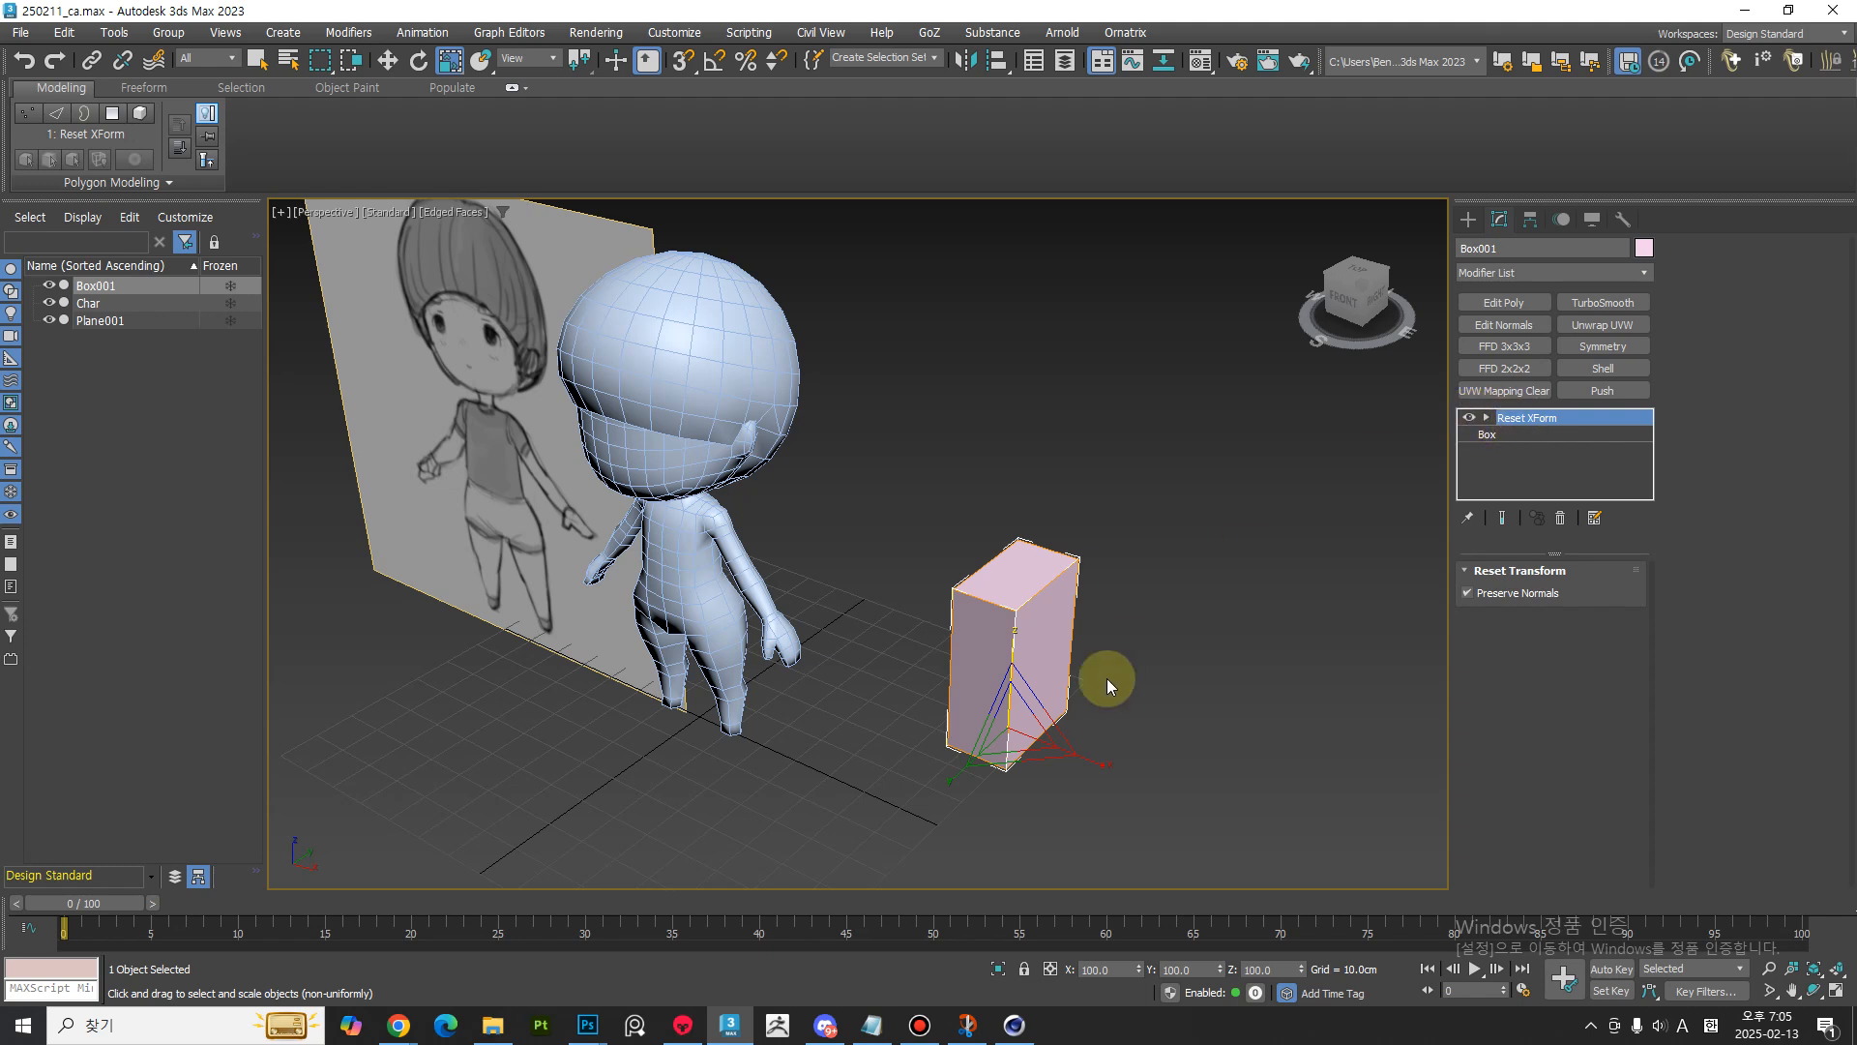
# - Convert the box to an Editable Poly and delete it from the scene
pyautogui.rightClick(1035, 631)
pyautogui.moveTo(1152, 890)
pyautogui.click(1277, 906)
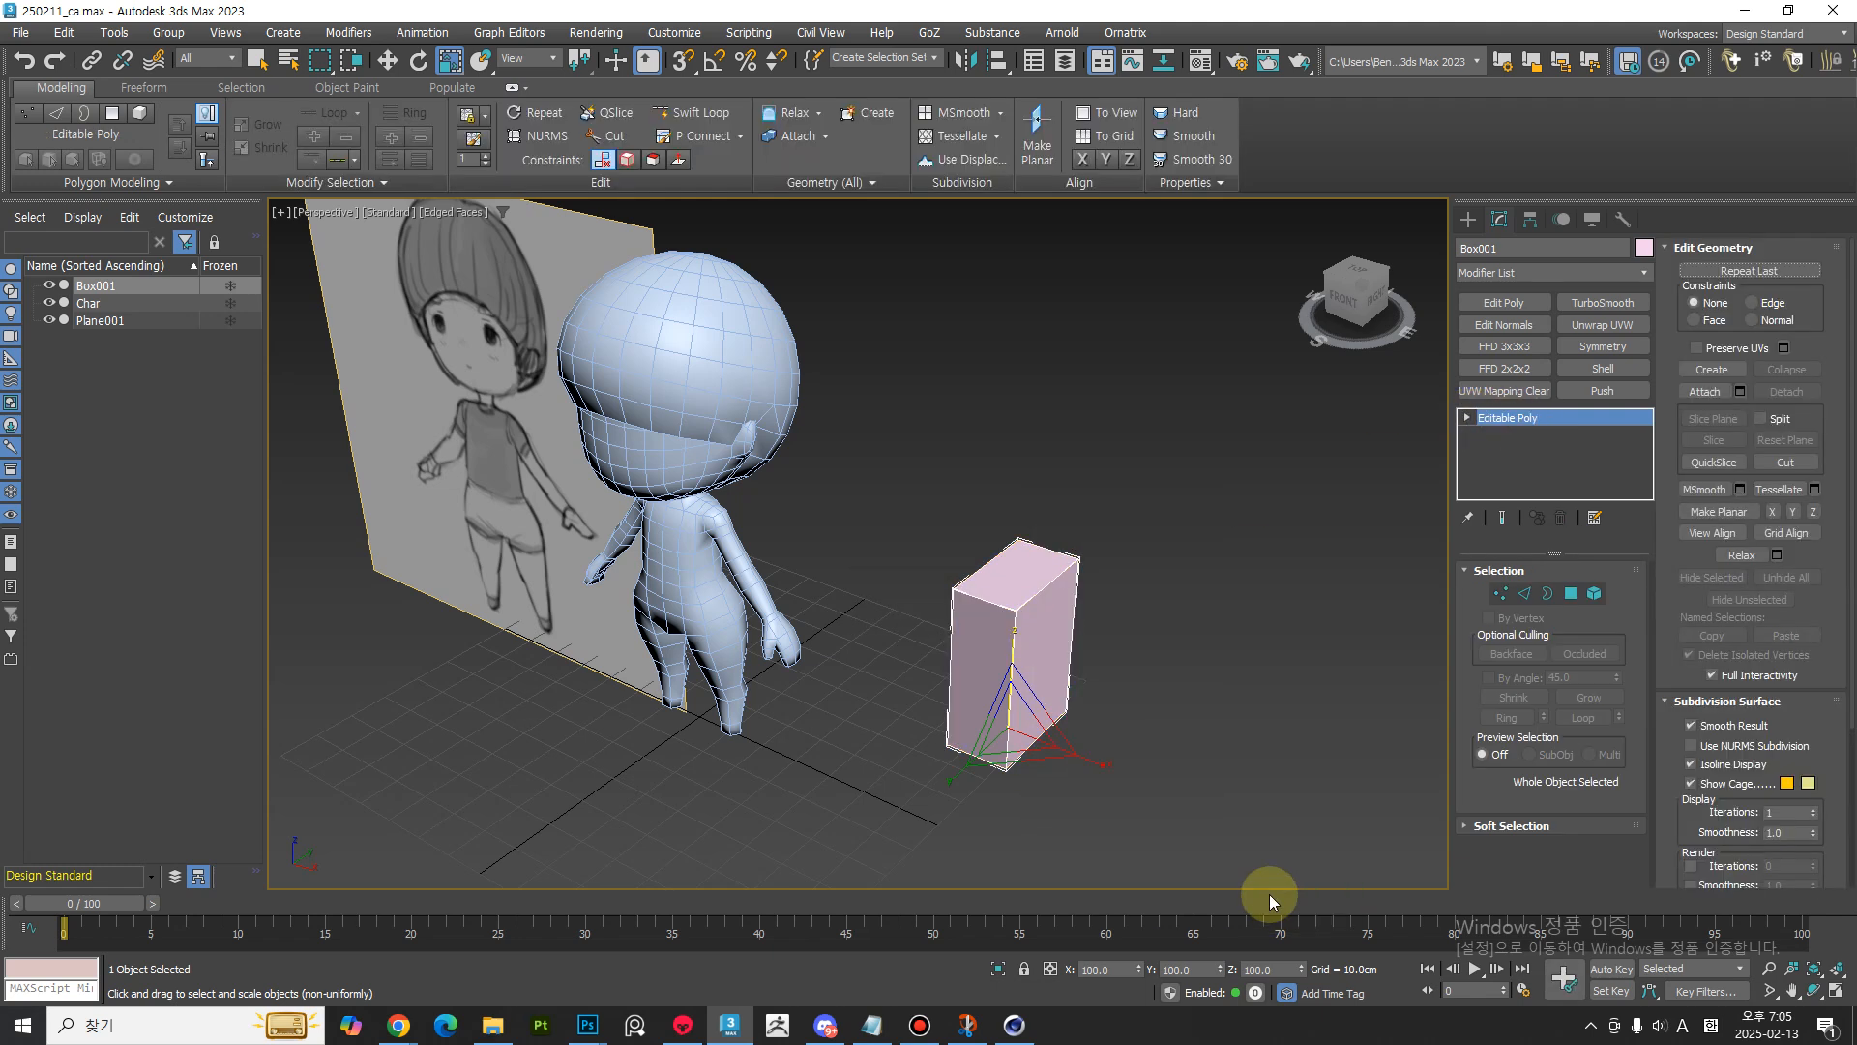
pyautogui.moveTo(1142, 751); pyautogui.dragTo(1130, 756, button='middle')
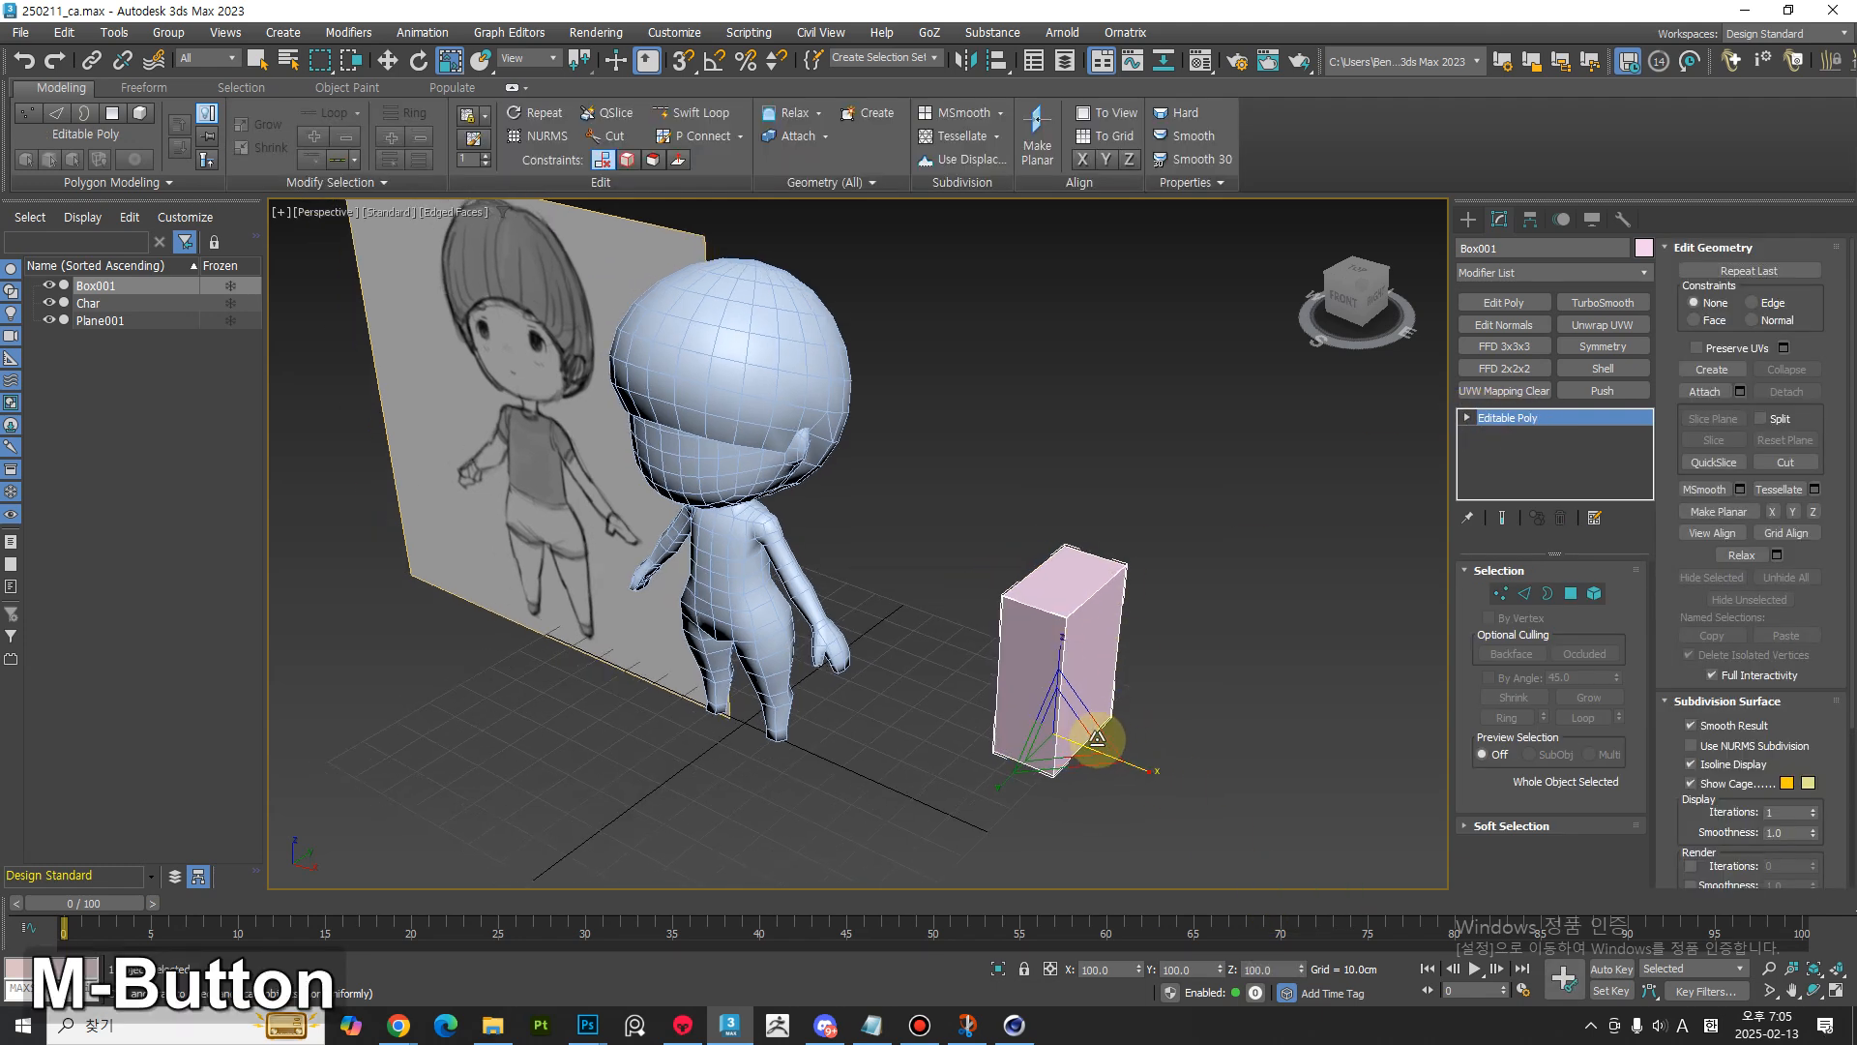
pyautogui.press('r')
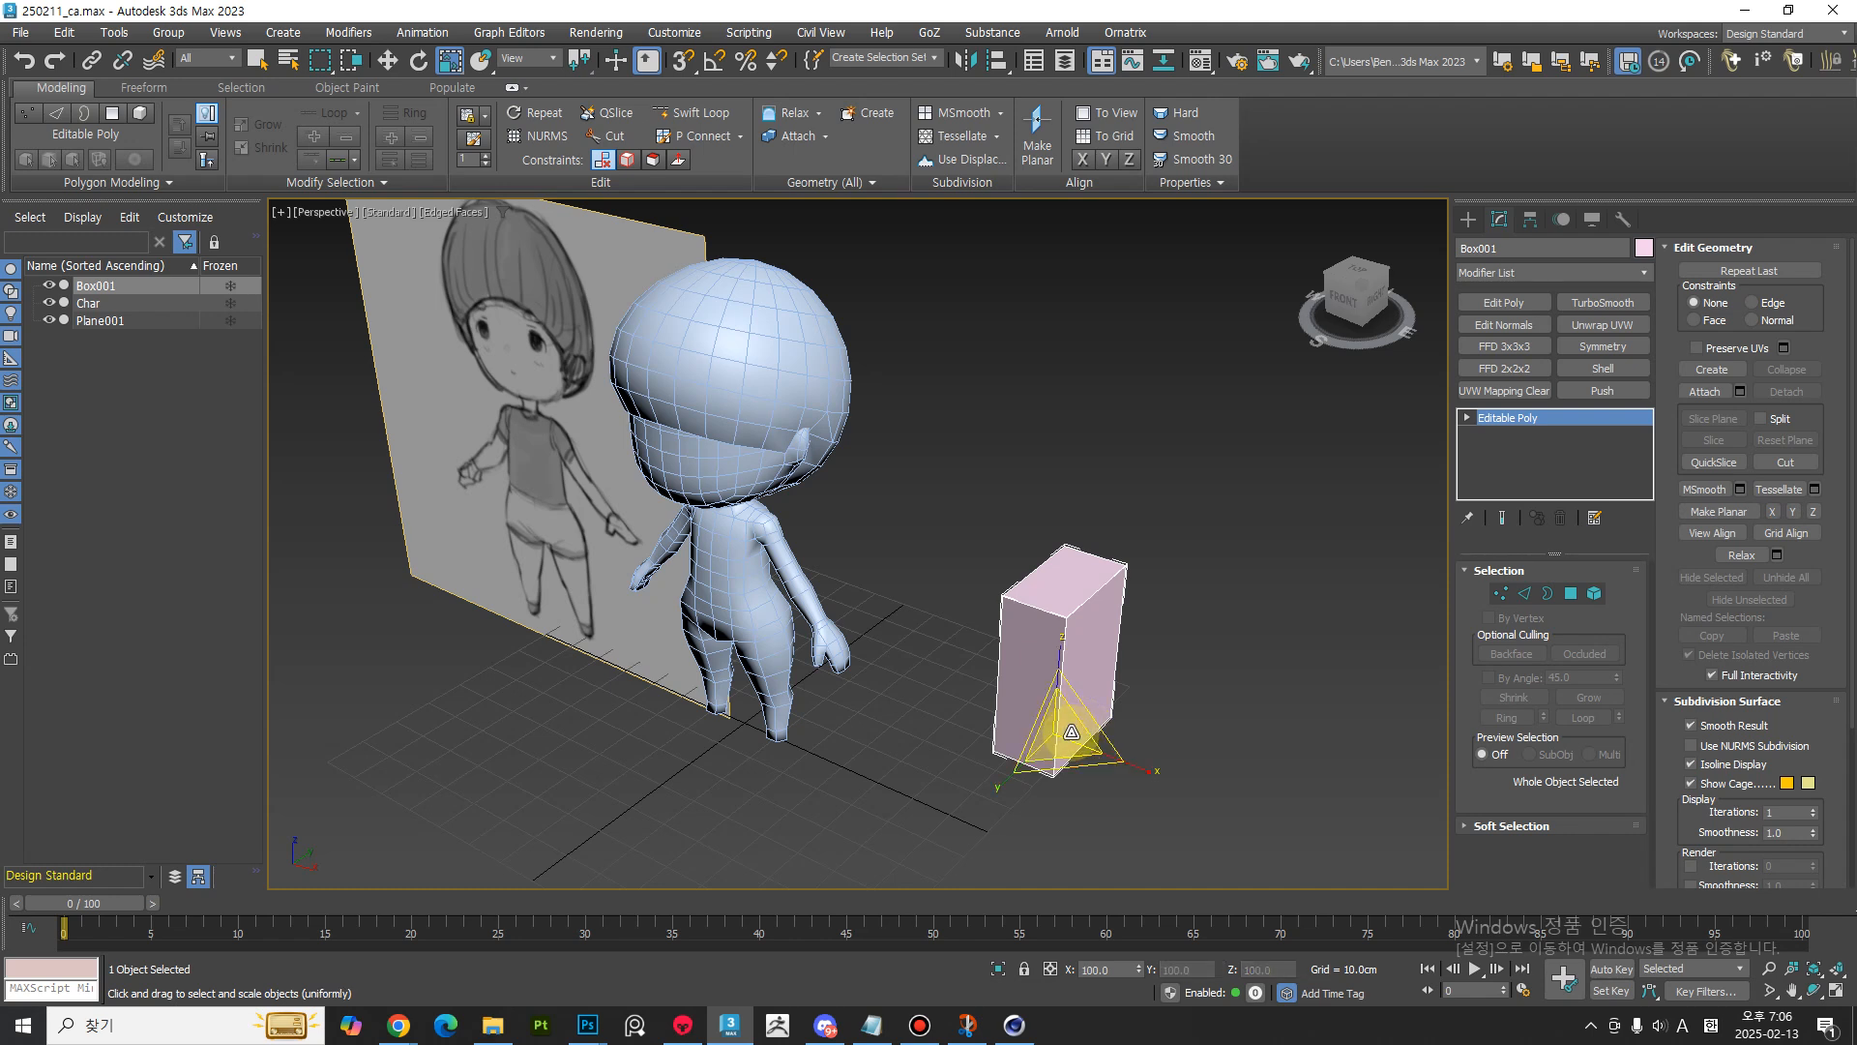
pyautogui.press('Delete')
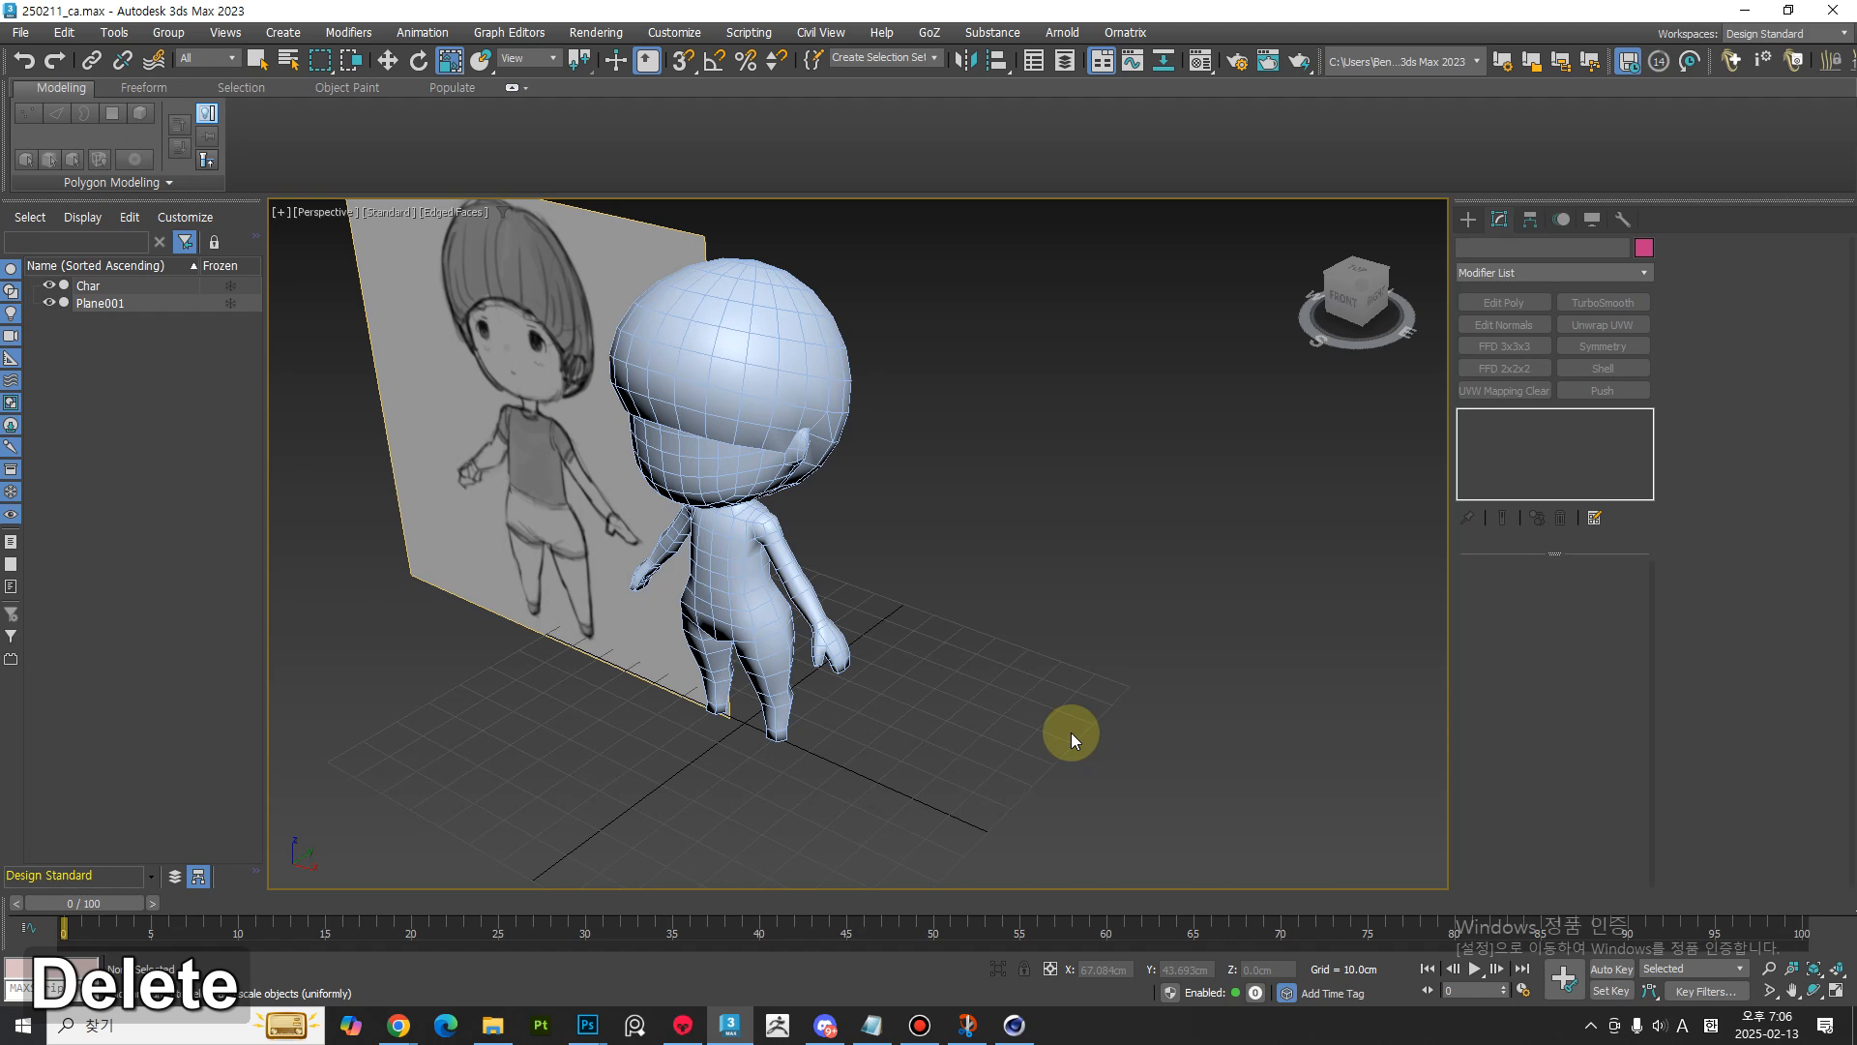
# - Select the Char model and convert it to an Editable Poly, collapsing its Reset XForm modifier
pyautogui.click(767, 650)
pyautogui.keyDown('alt'); pyautogui.moveTo(829, 775); pyautogui.dragTo(883, 706, button='middle'); pyautogui.keyUp('alt')
pyautogui.press('w')
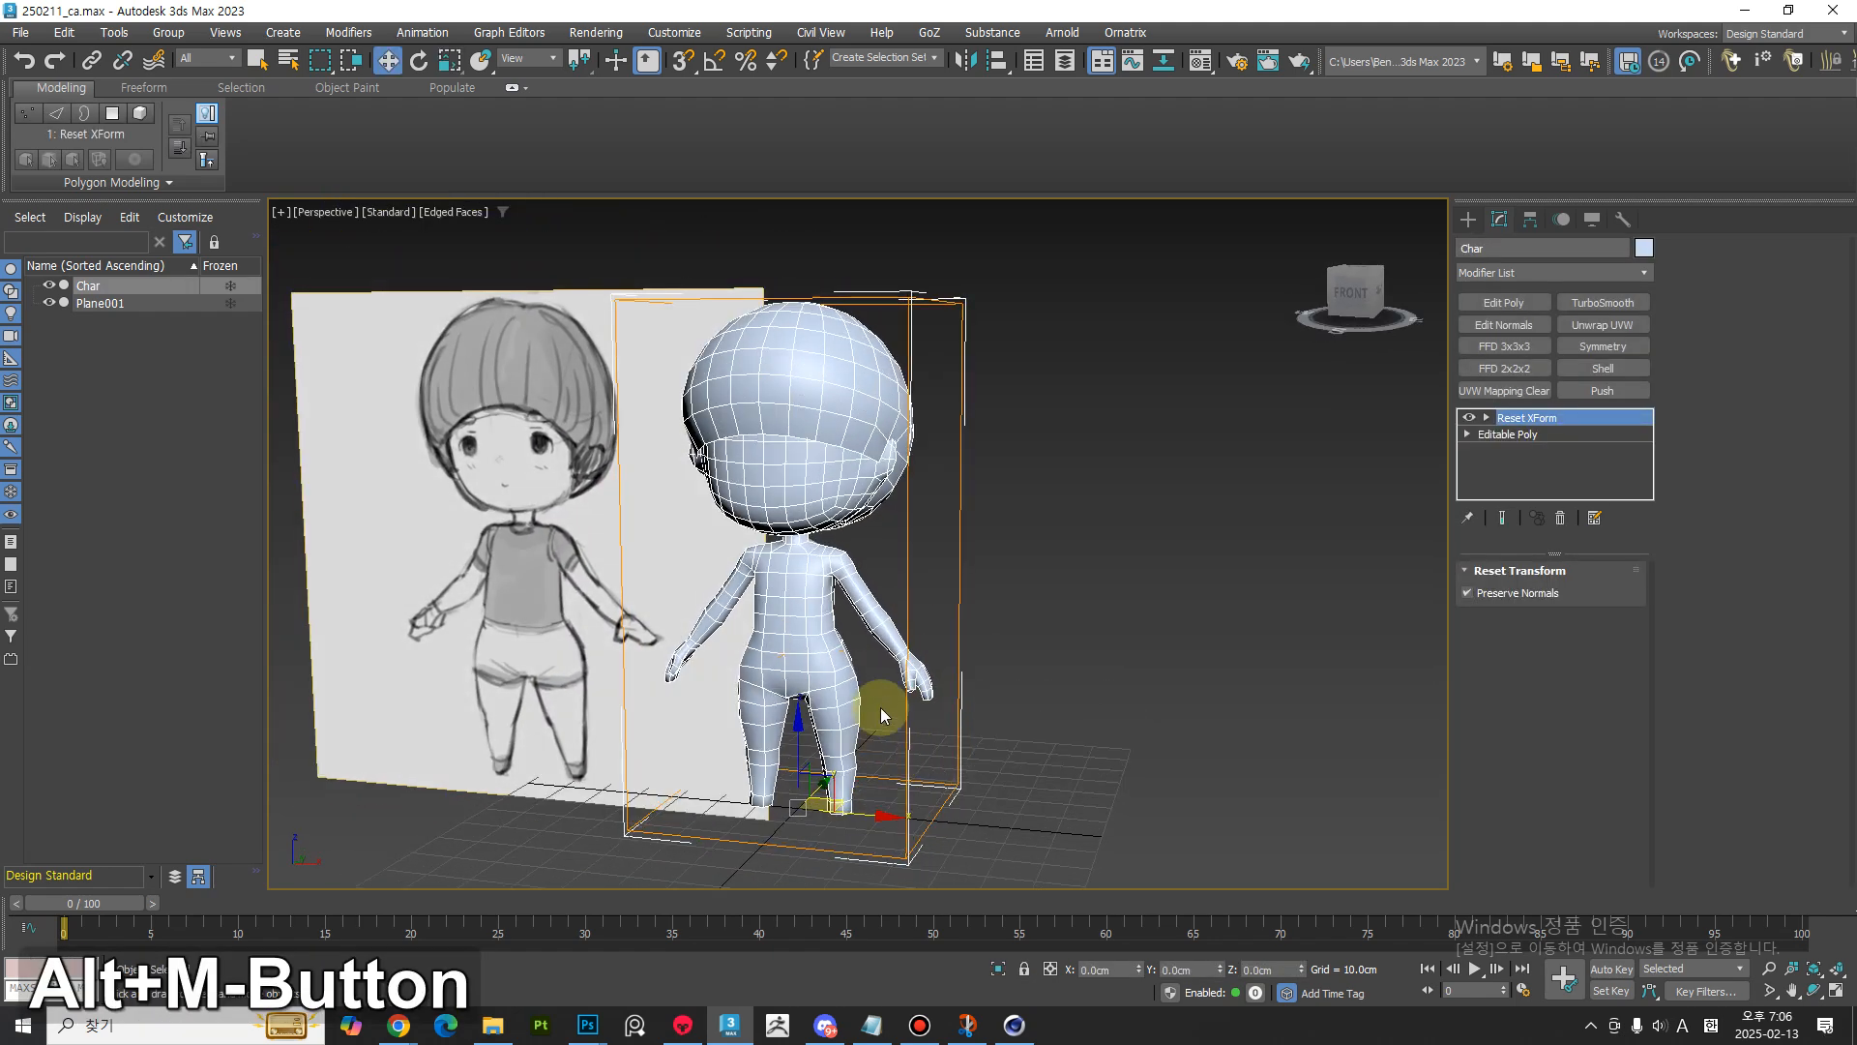
pyautogui.rightClick(834, 659)
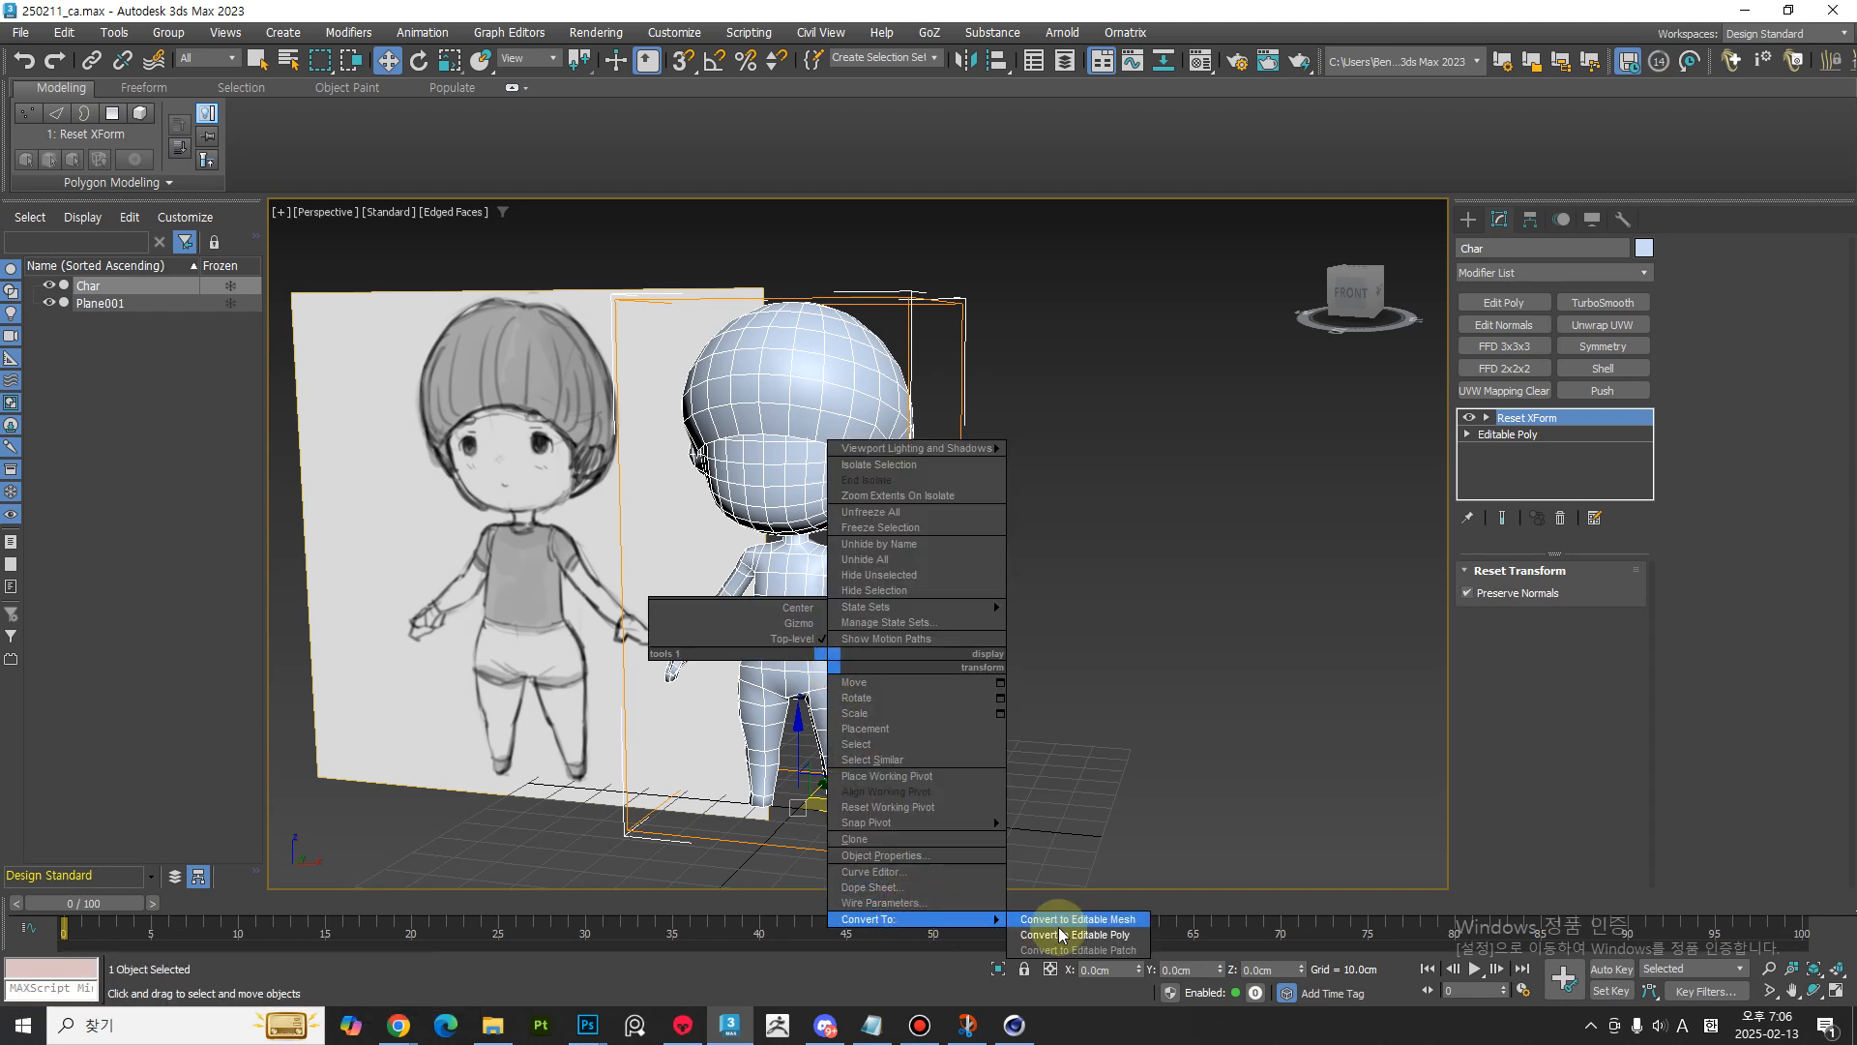
pyautogui.click(1064, 934)
pyautogui.moveTo(949, 816); pyautogui.dragTo(977, 807, button='middle')
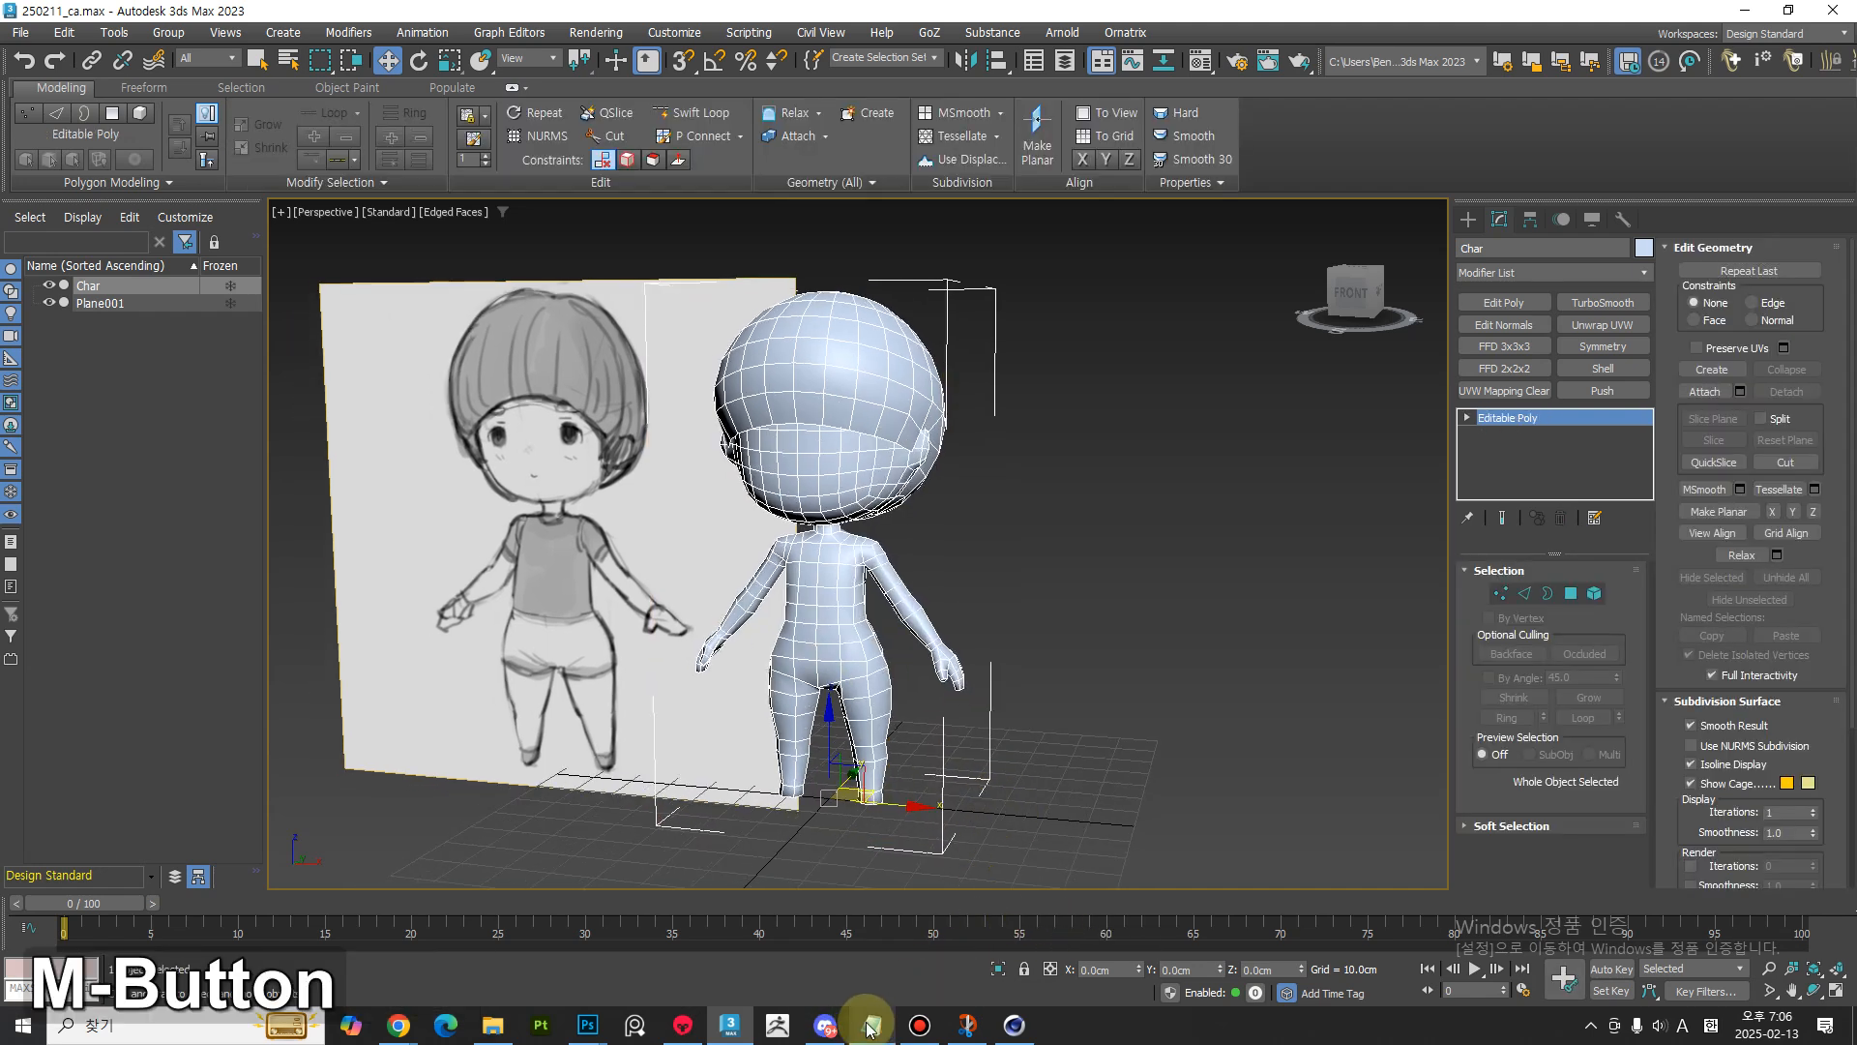
# - Check the Notepad list, and open the System Unit Setup dialog beside Units Setup in 3ds Max
pyautogui.click(871, 1024)
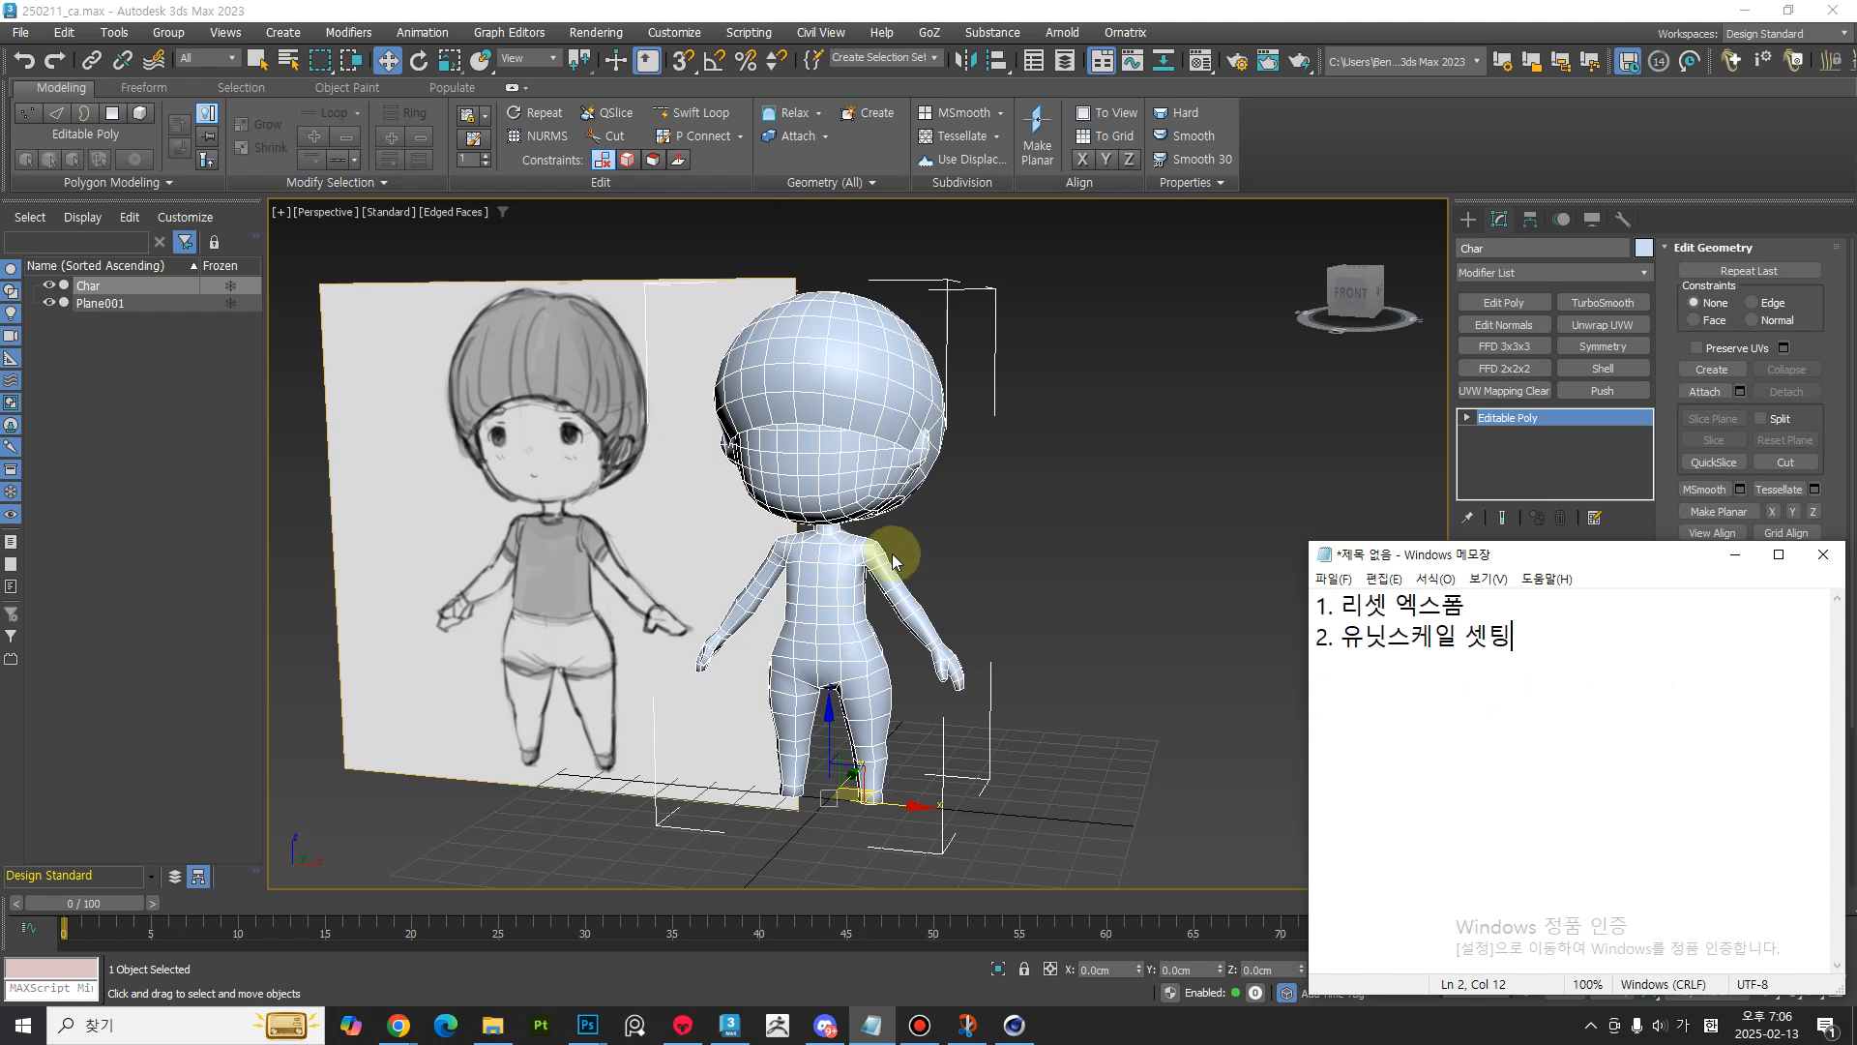
pyautogui.click(761, 10)
pyautogui.click(680, 37)
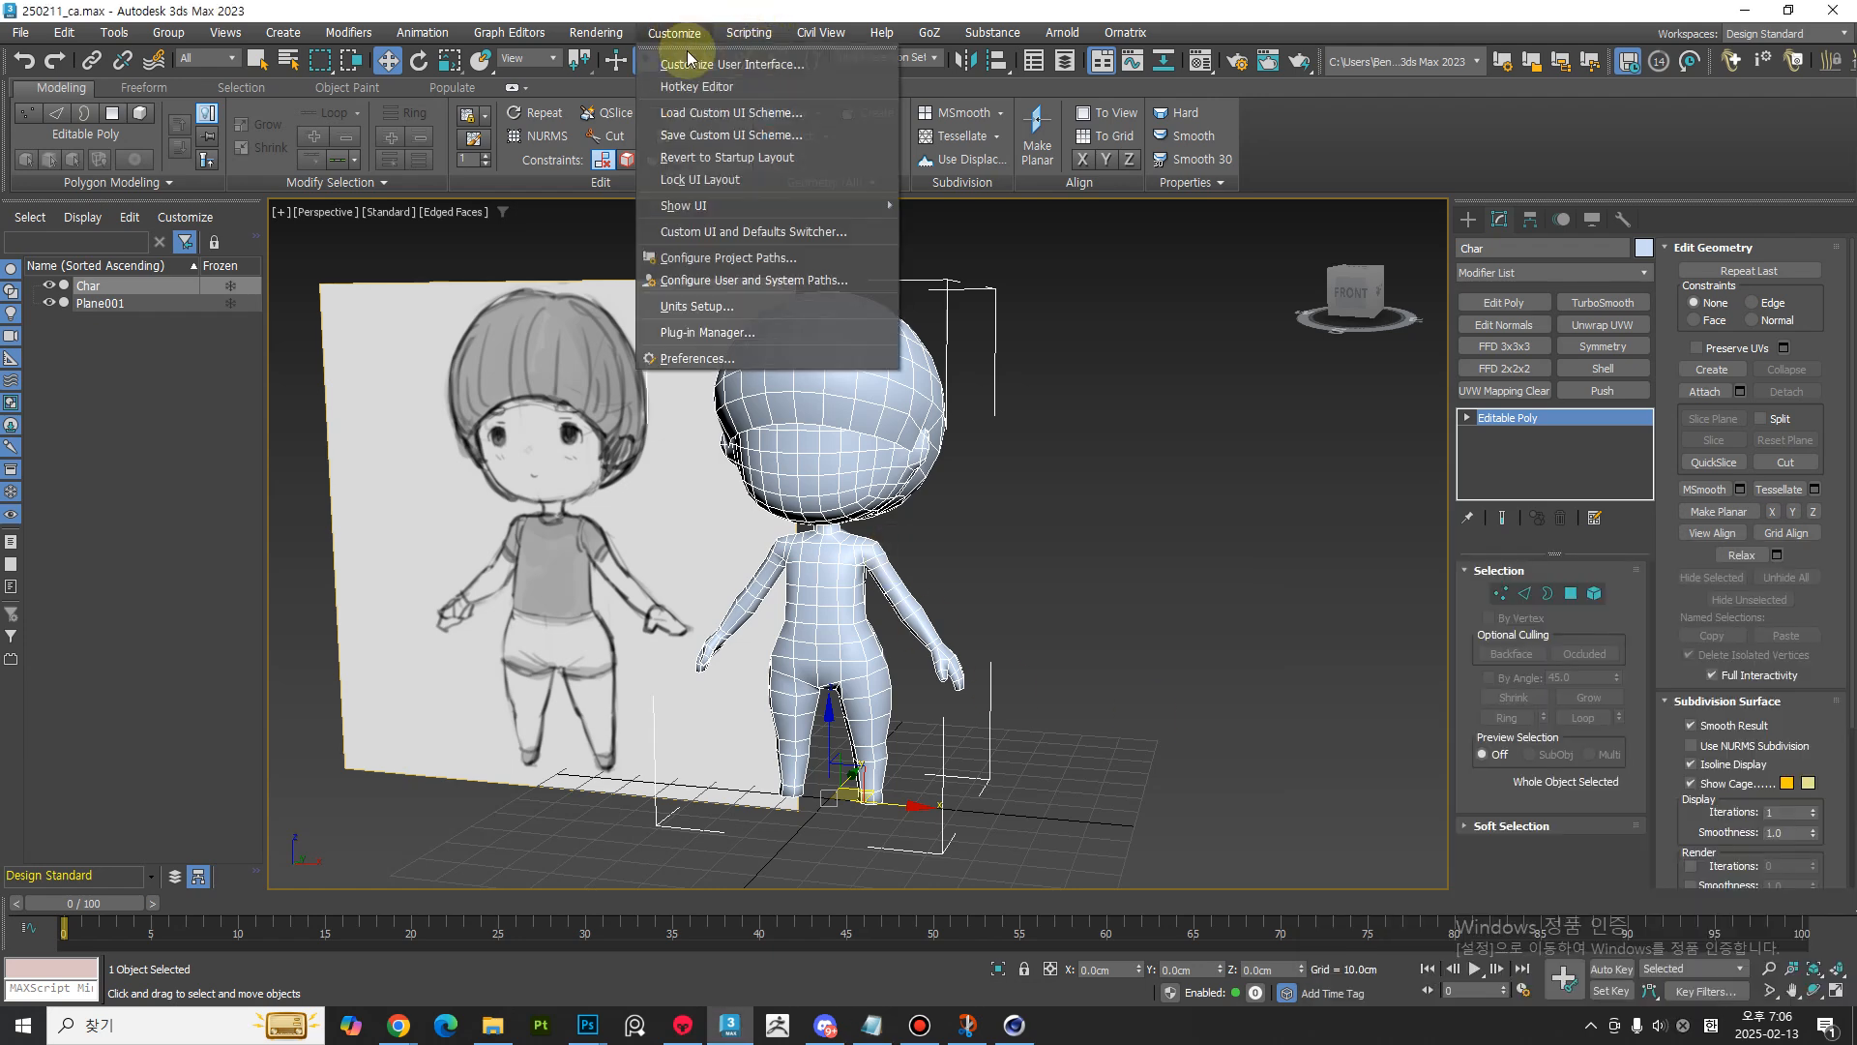
pyautogui.click(726, 304)
pyautogui.click(888, 358)
pyautogui.moveTo(905, 391); pyautogui.dragTo(1188, 309)
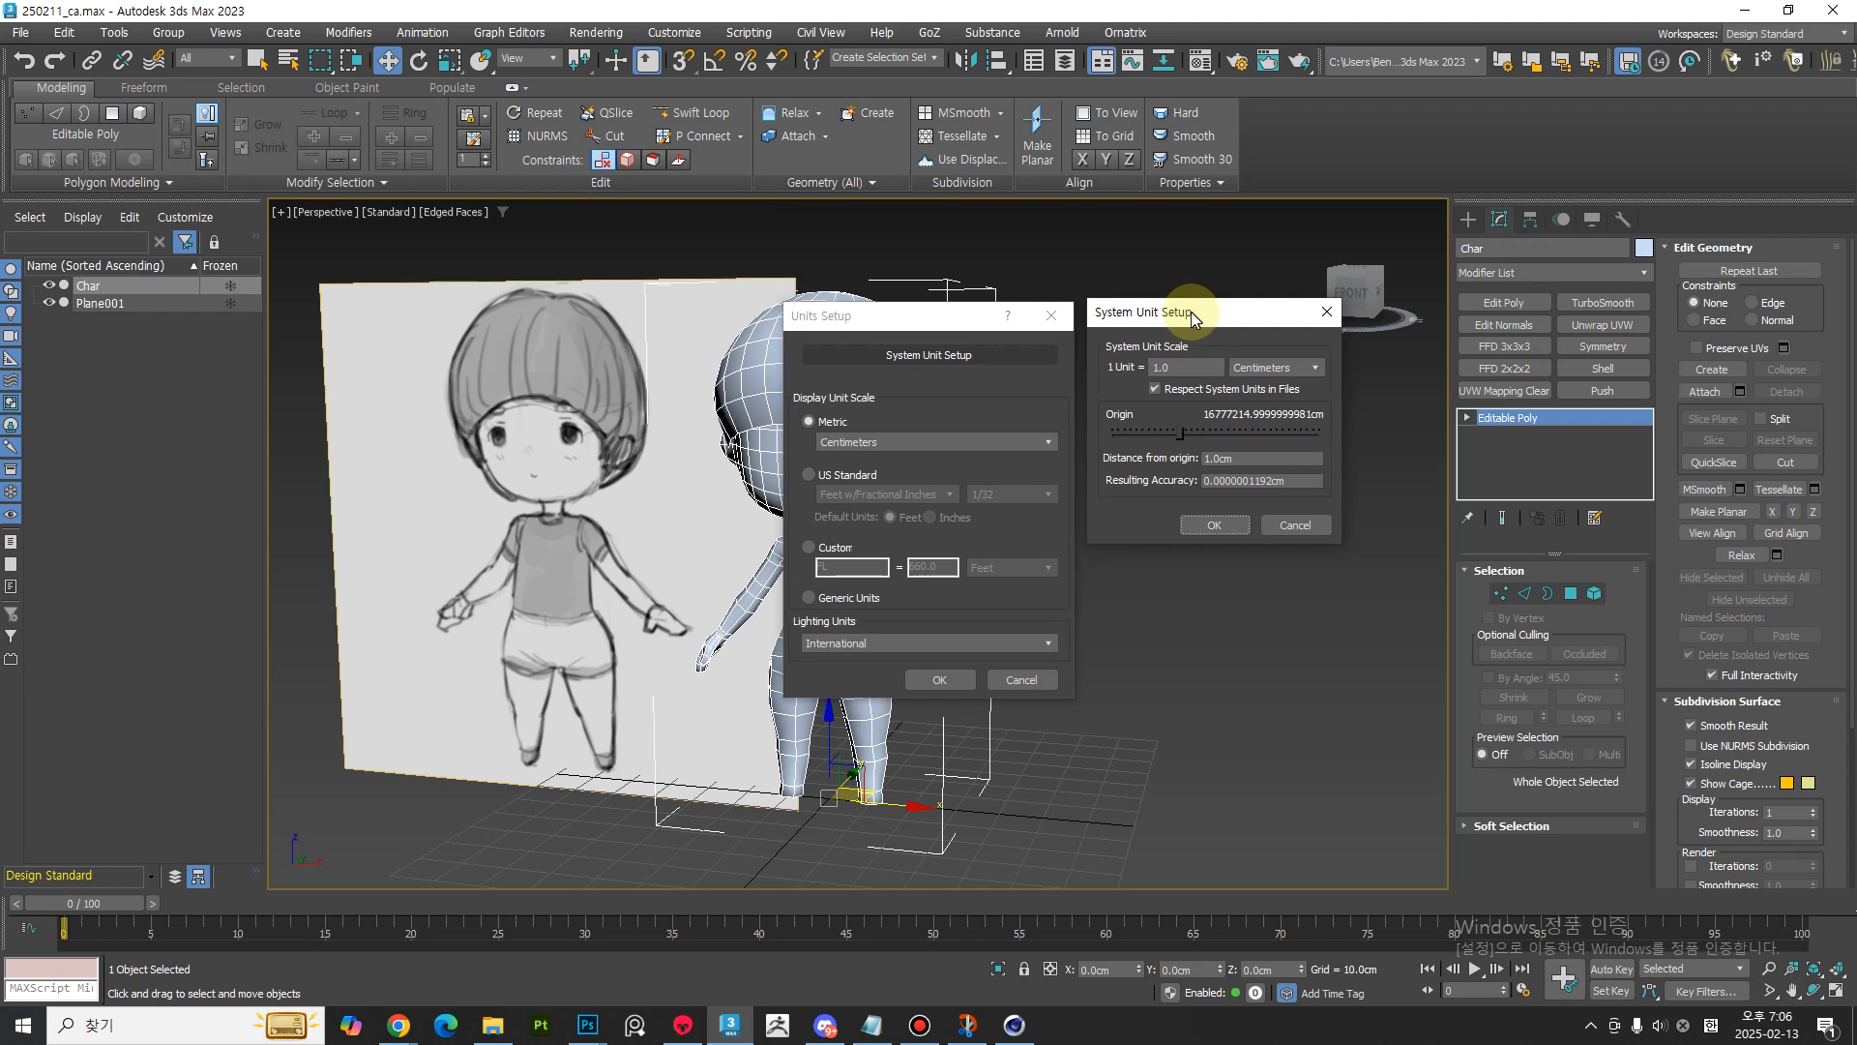
# - Try Inches as the system unit scale and return it to Centimeters
pyautogui.click(1270, 368)
pyautogui.click(1271, 384)
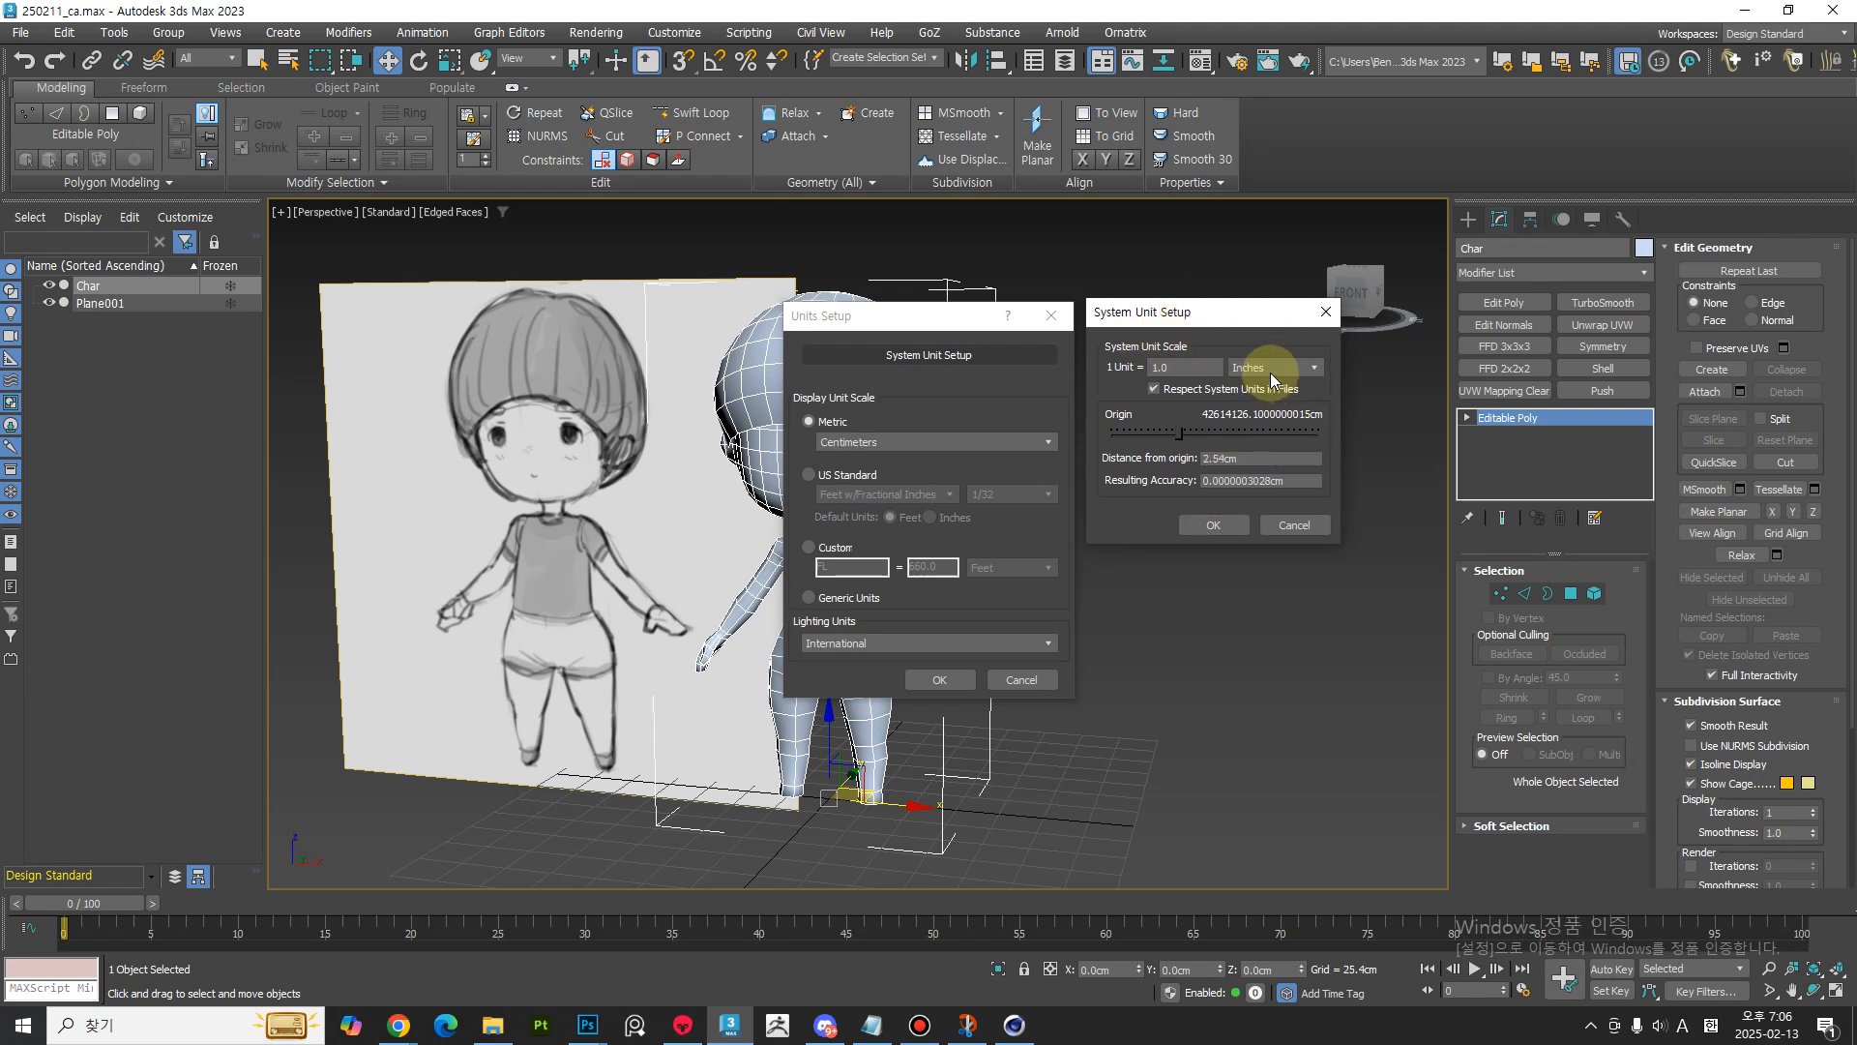
pyautogui.click(1269, 373)
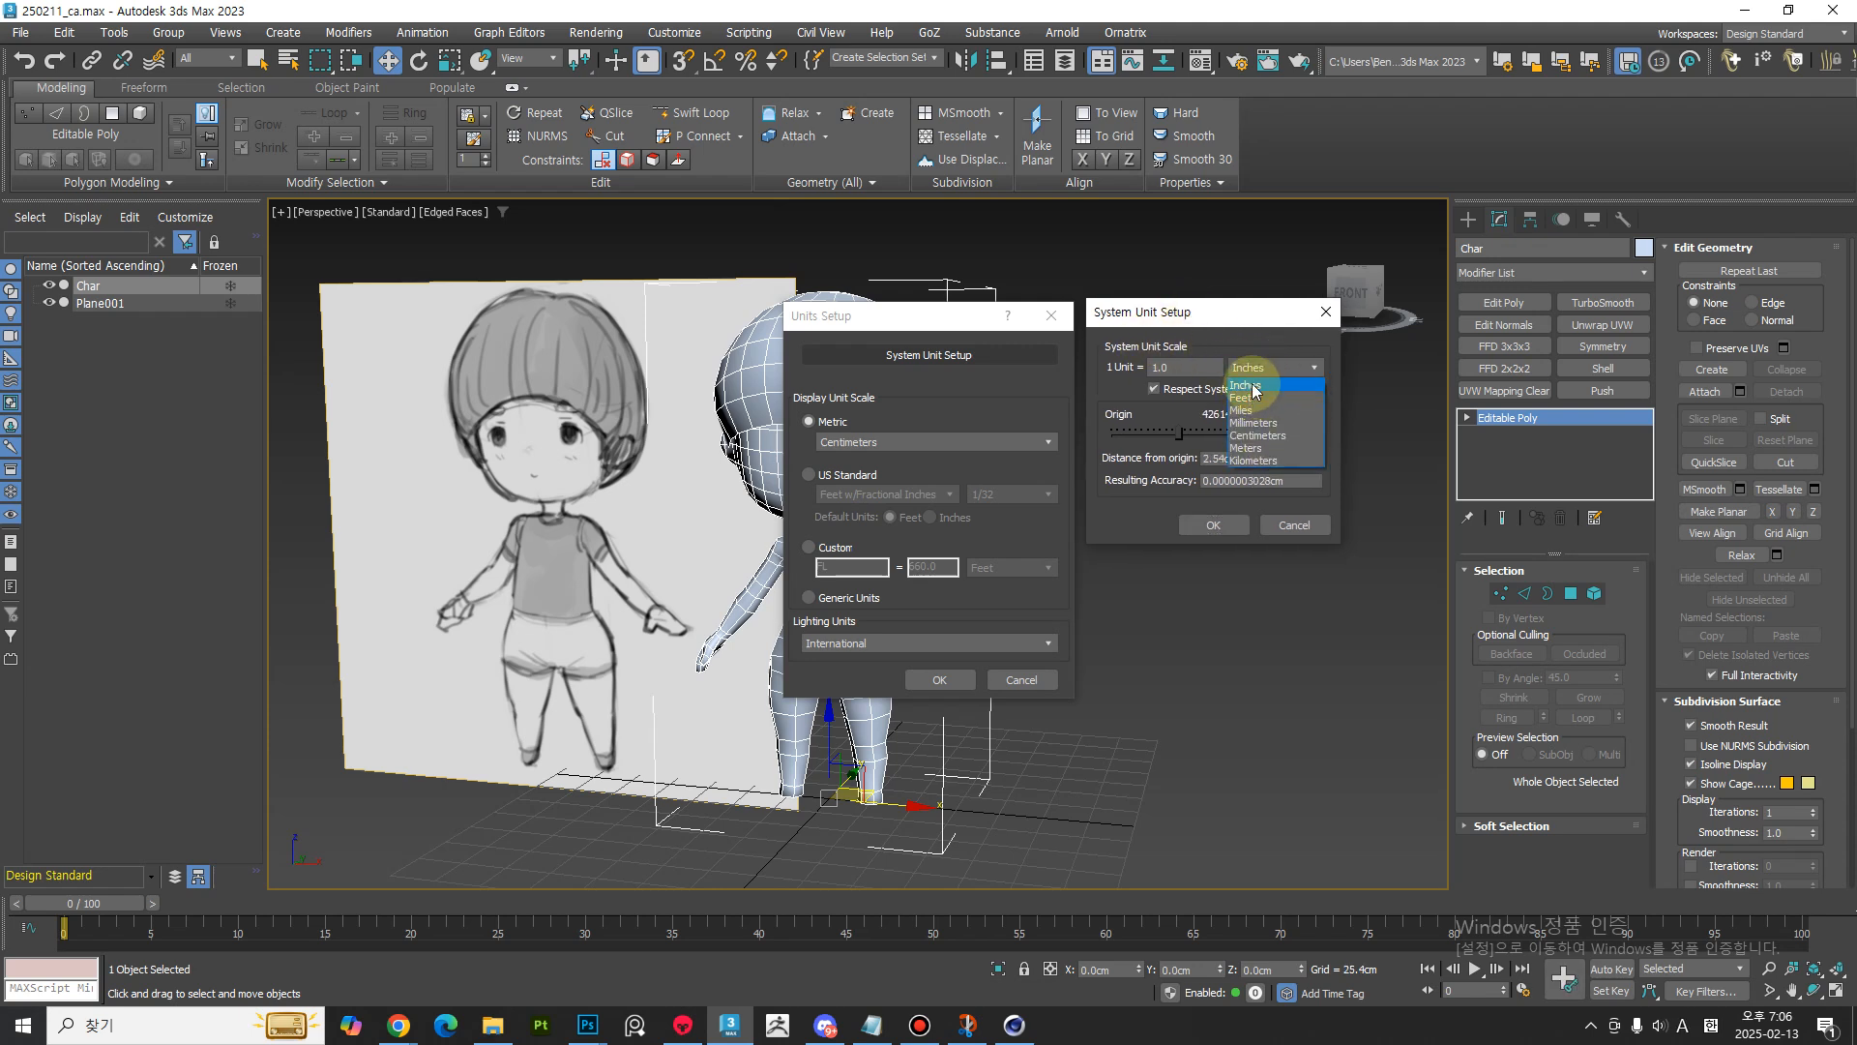
pyautogui.click(1277, 435)
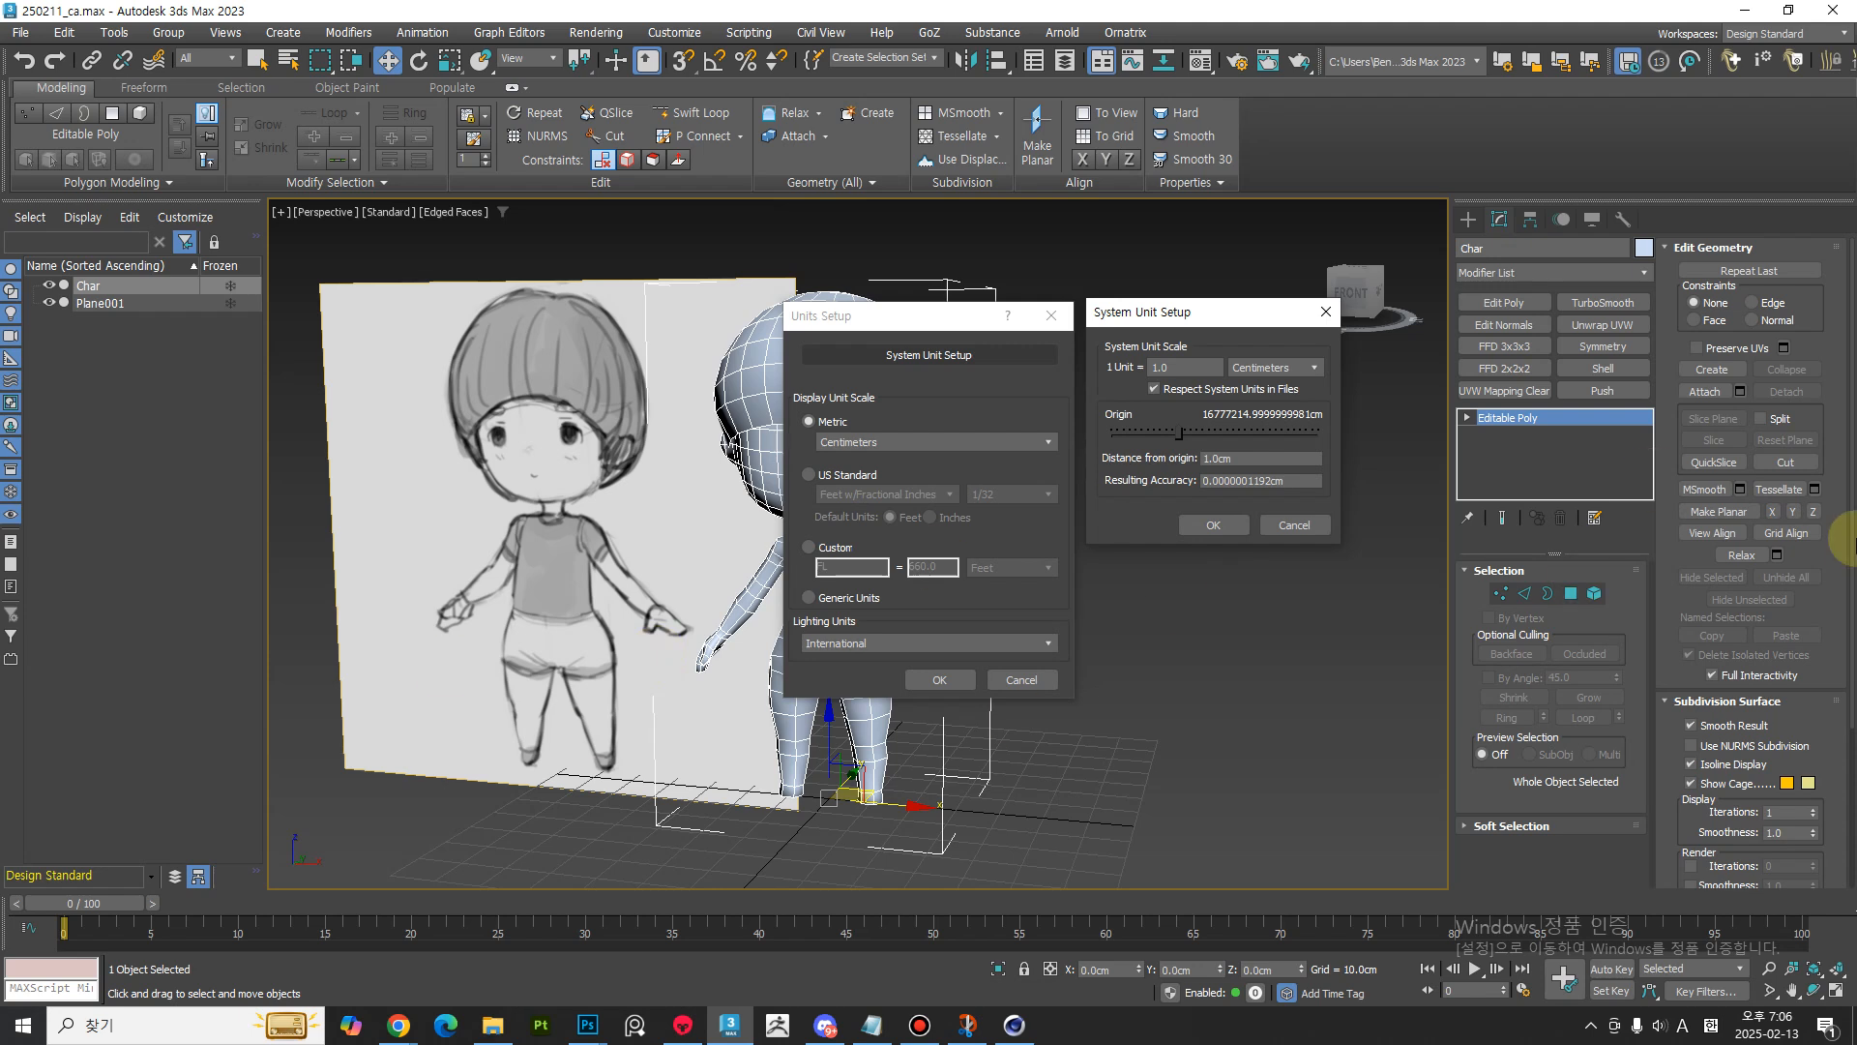
# - Accept Centimeters as the system unit scale, keep International lighting units, and confirm the unit settings
pyautogui.click(1211, 524)
pyautogui.click(884, 642)
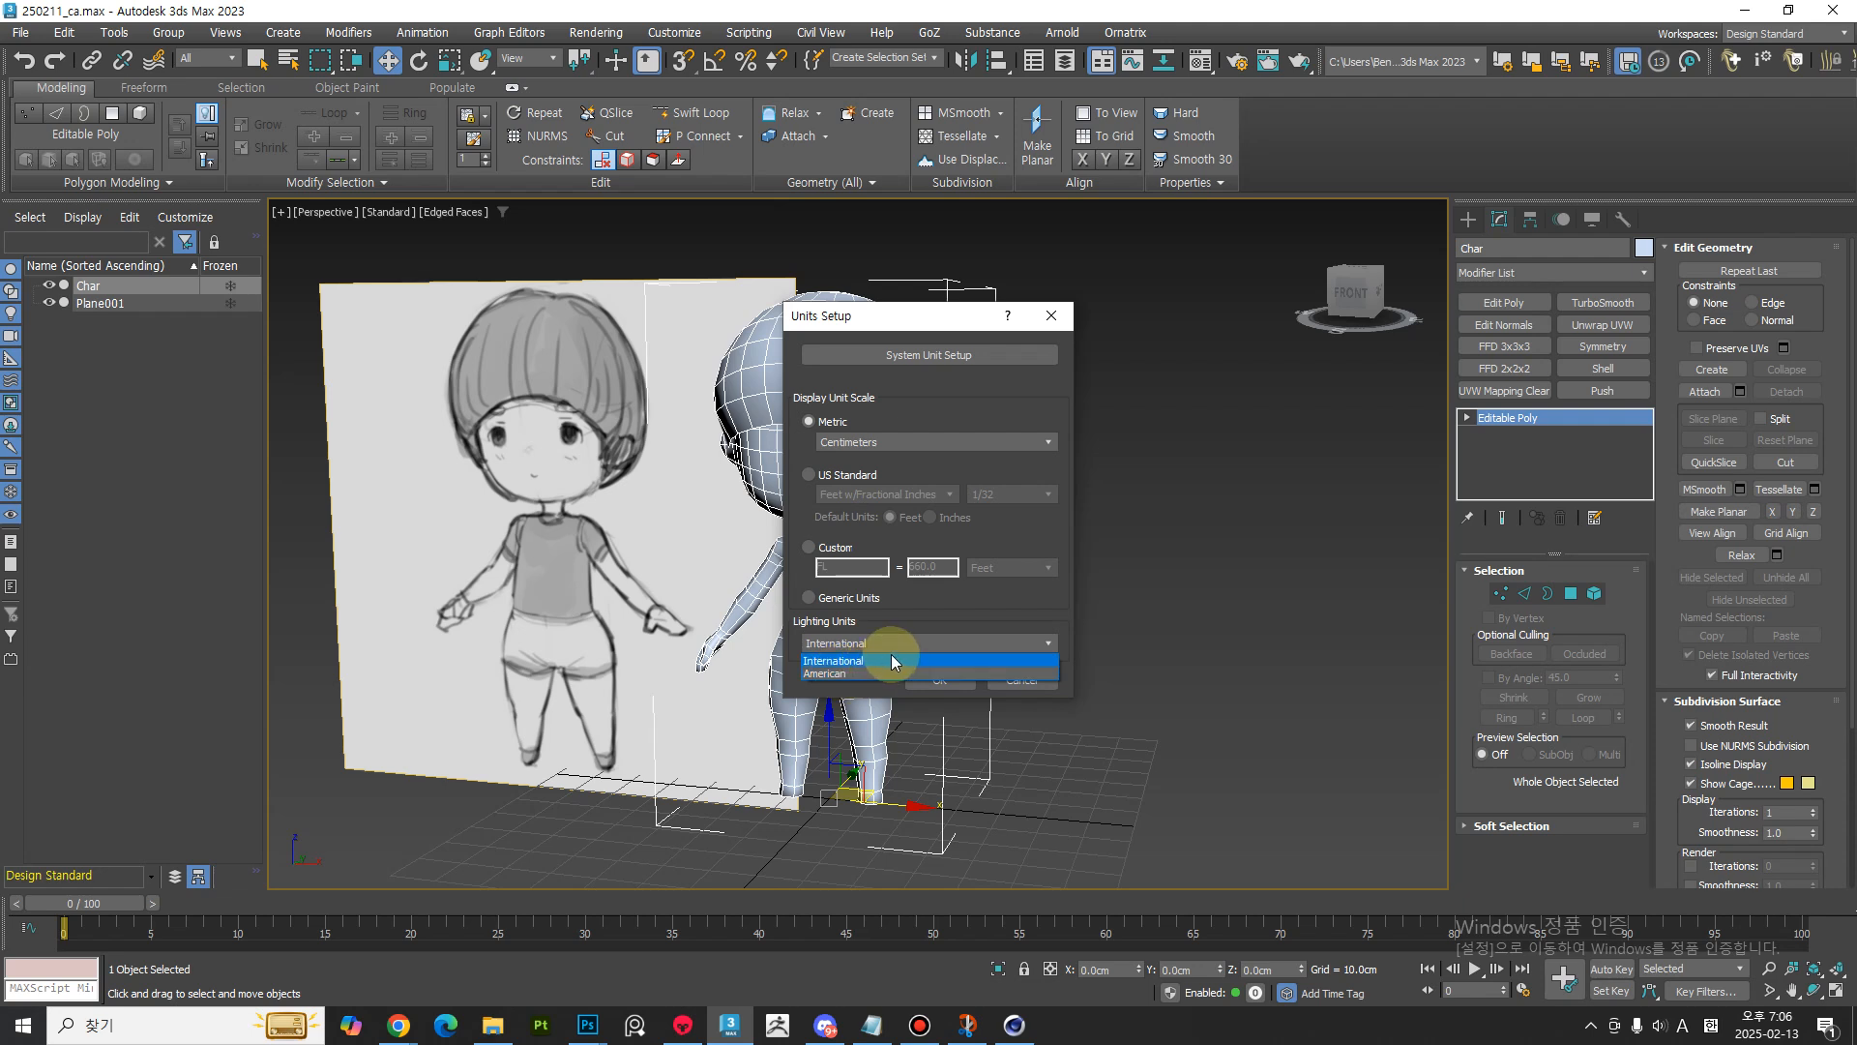
pyautogui.click(891, 660)
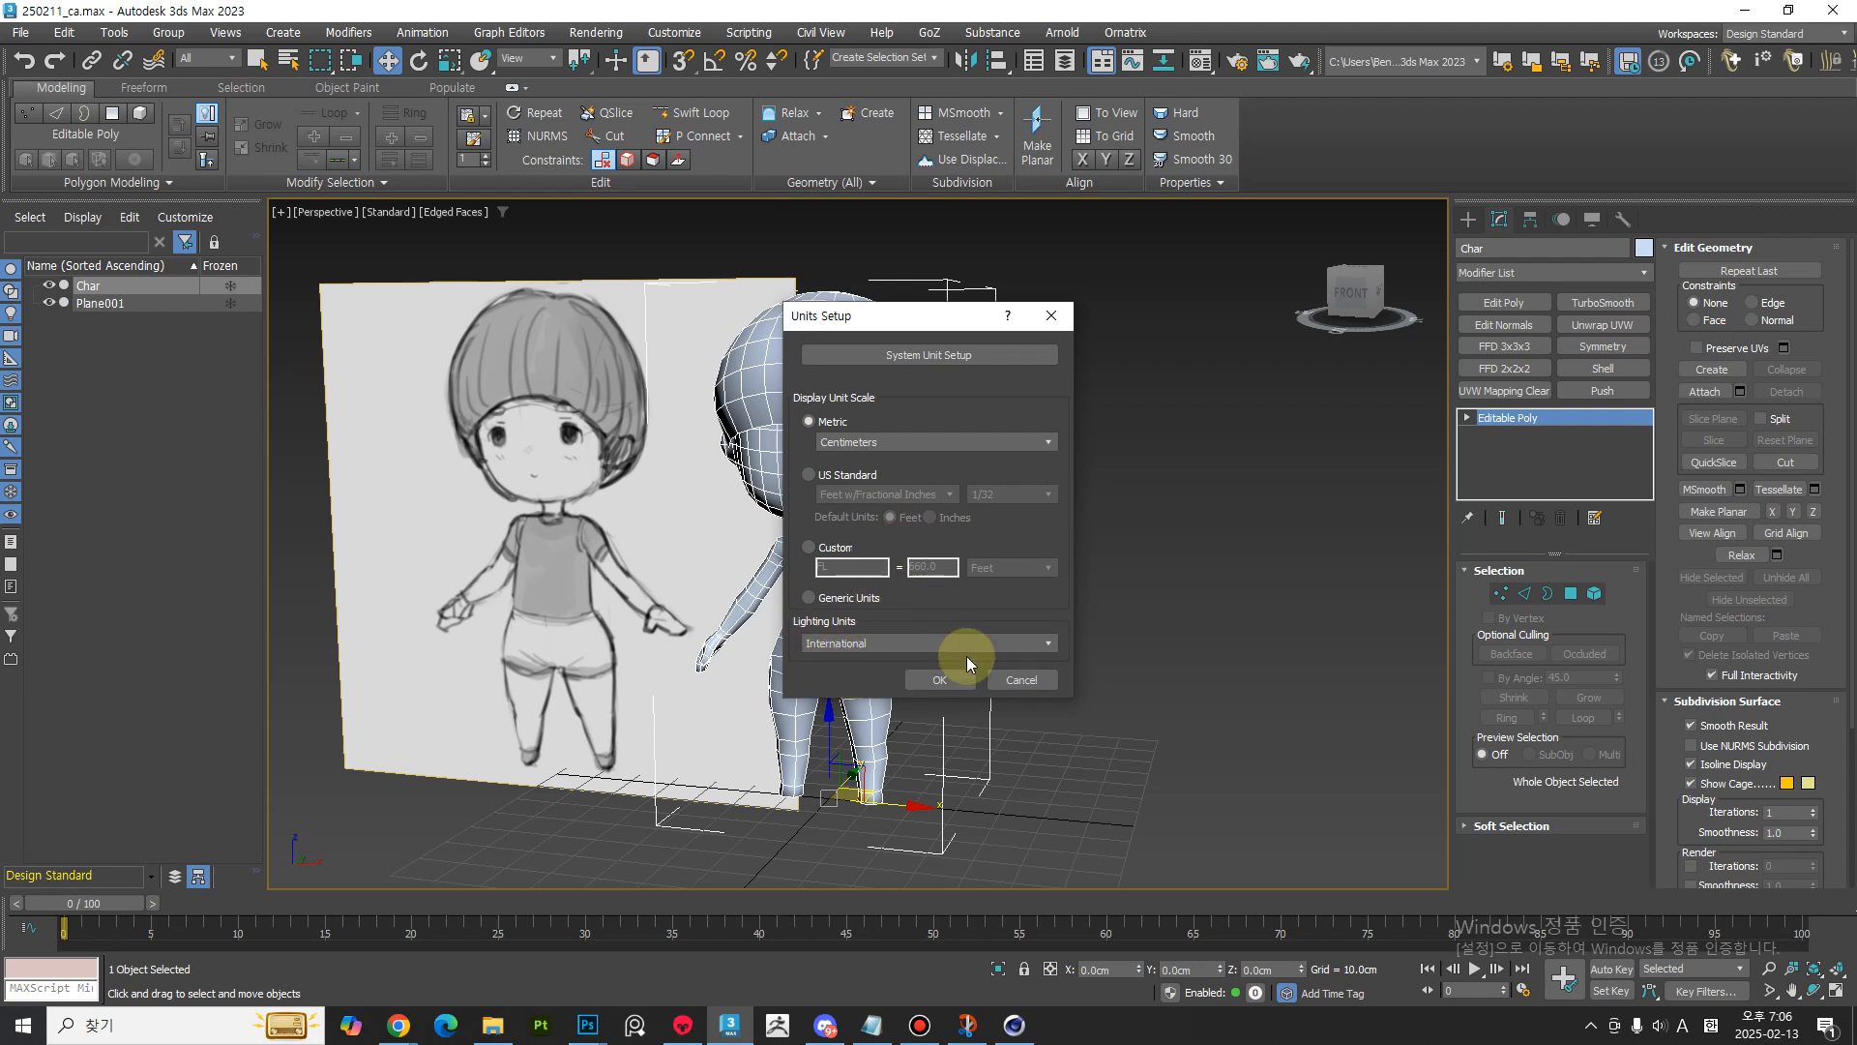
pyautogui.click(964, 357)
pyautogui.moveTo(1251, 322); pyautogui.dragTo(1232, 318)
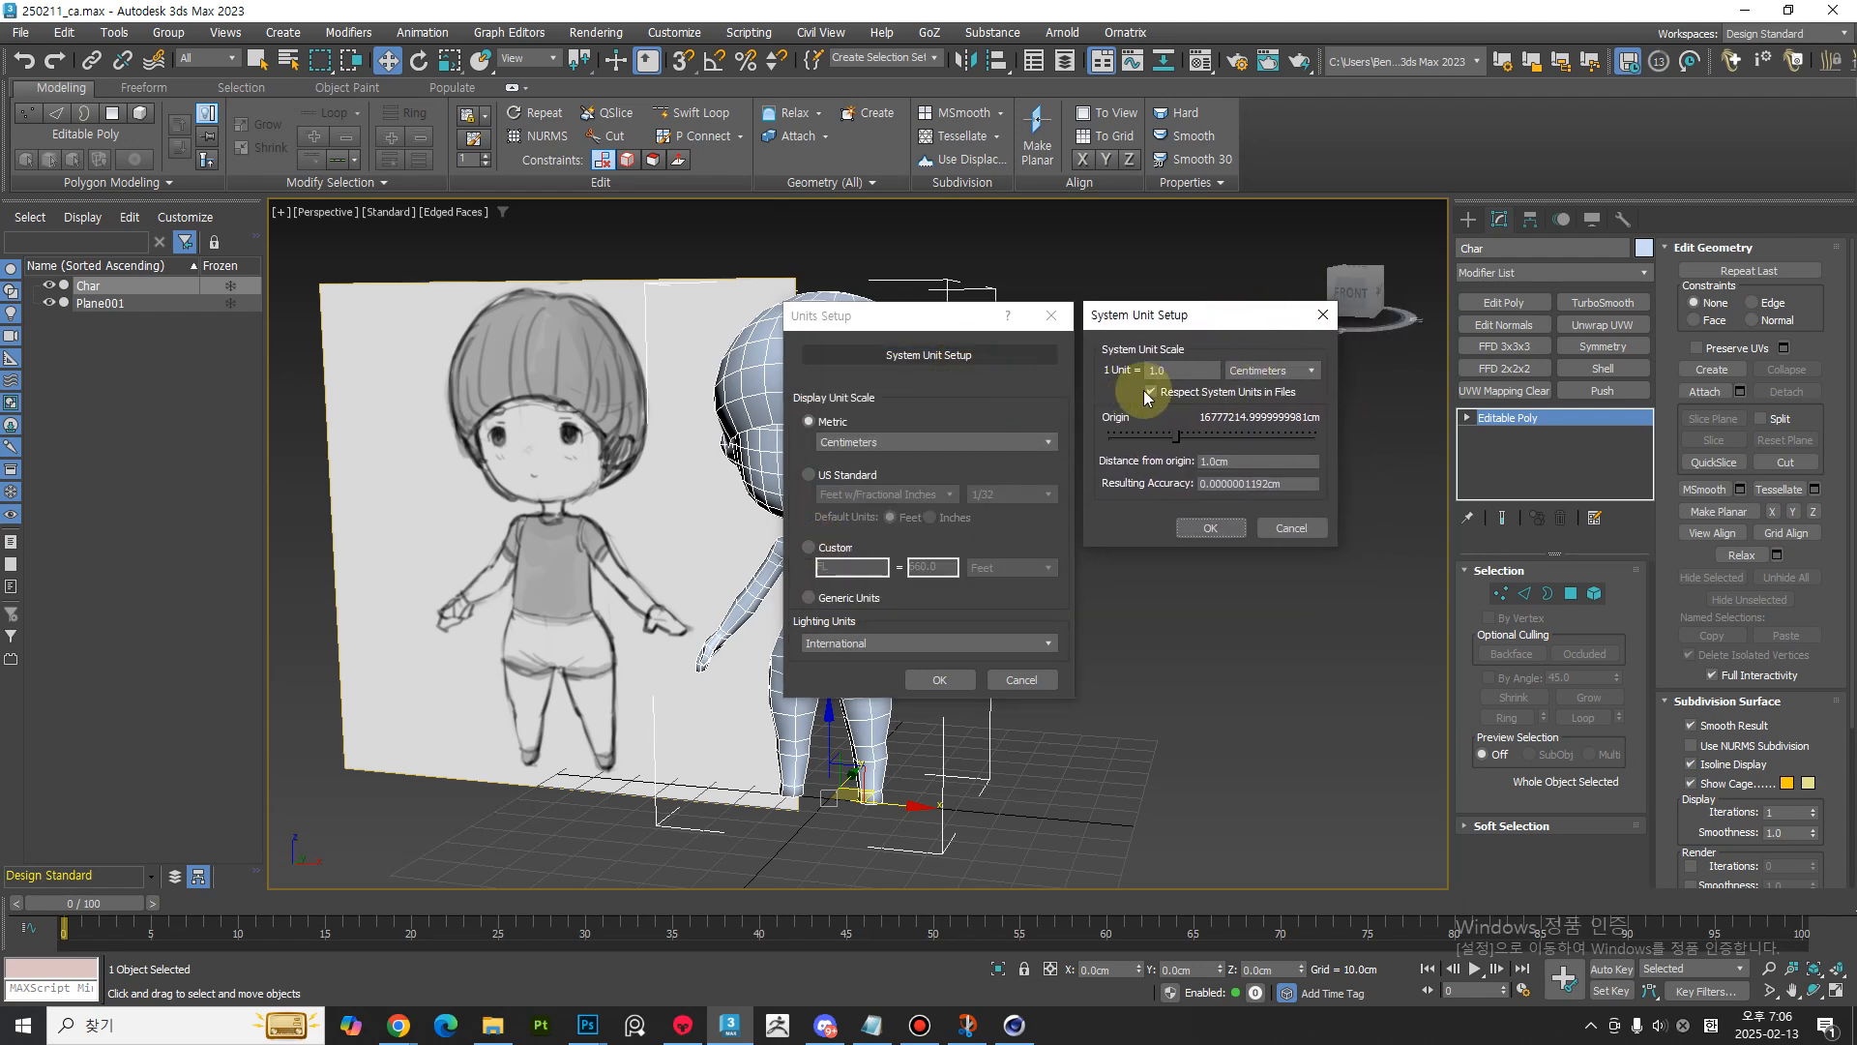
pyautogui.click(1219, 531)
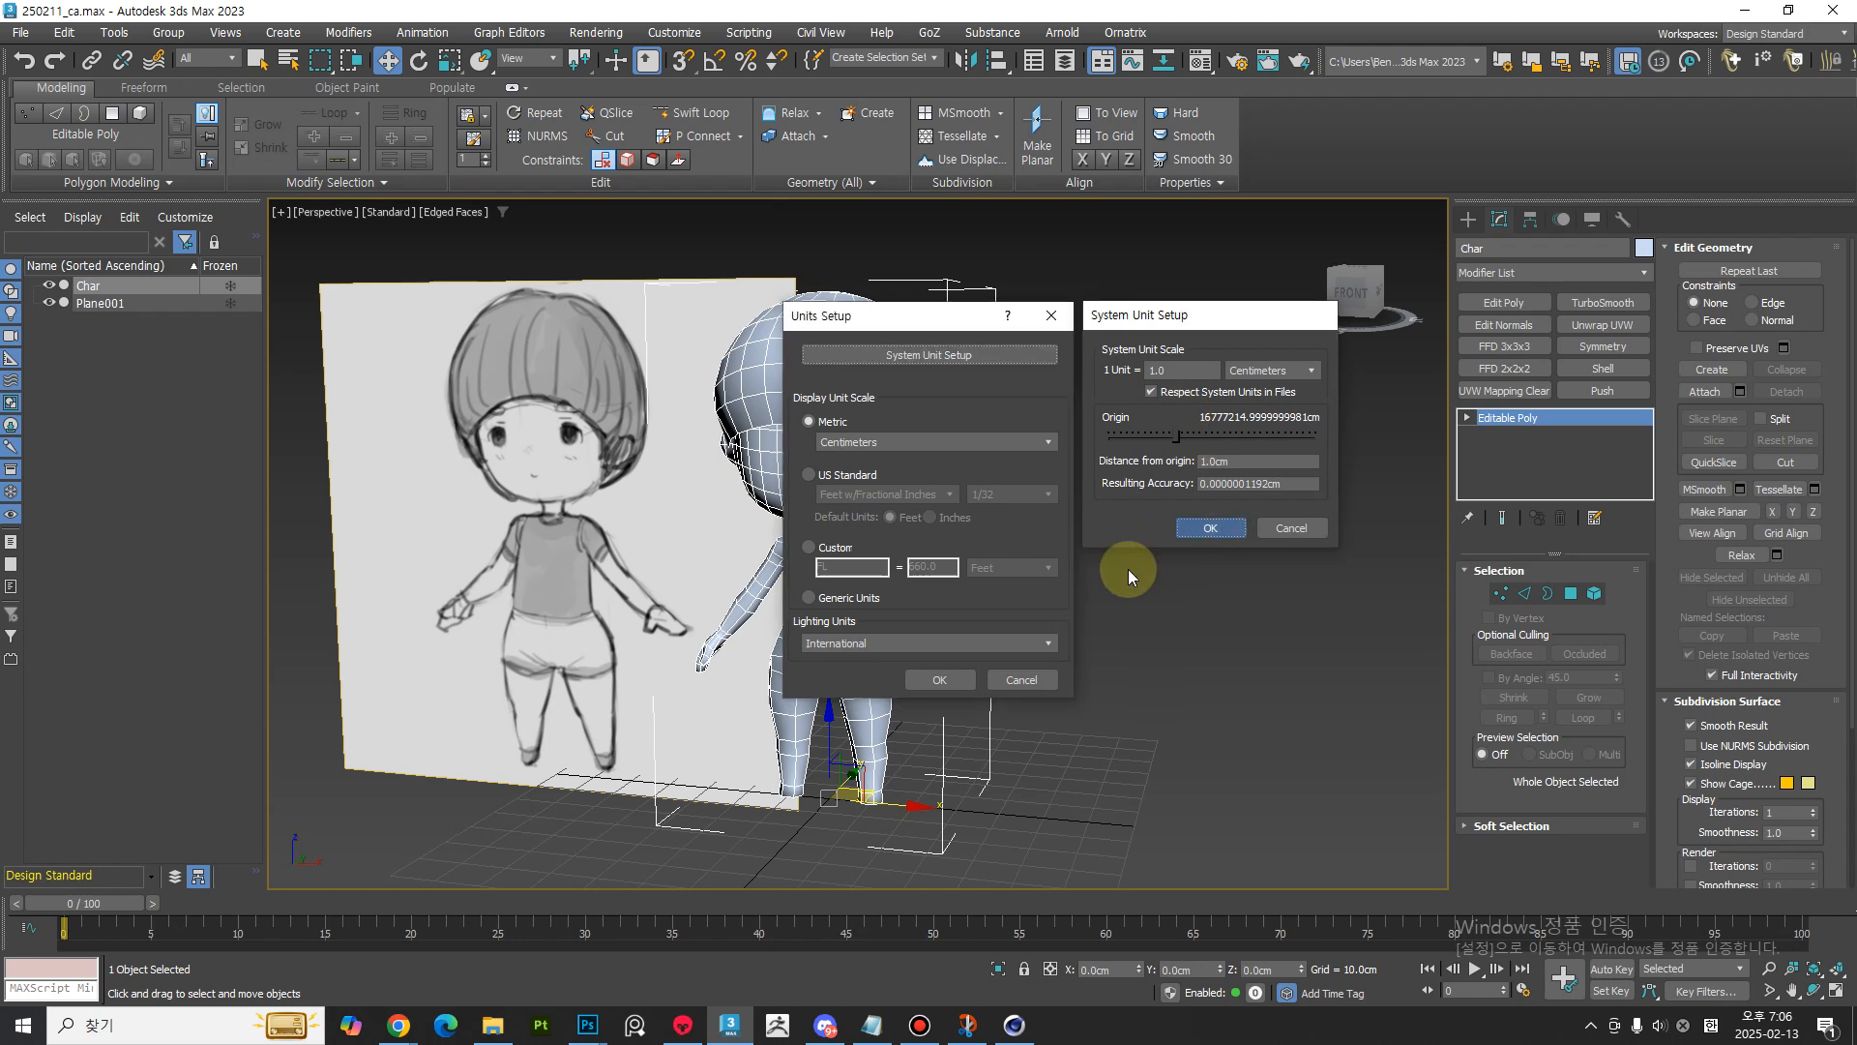
pyautogui.click(948, 680)
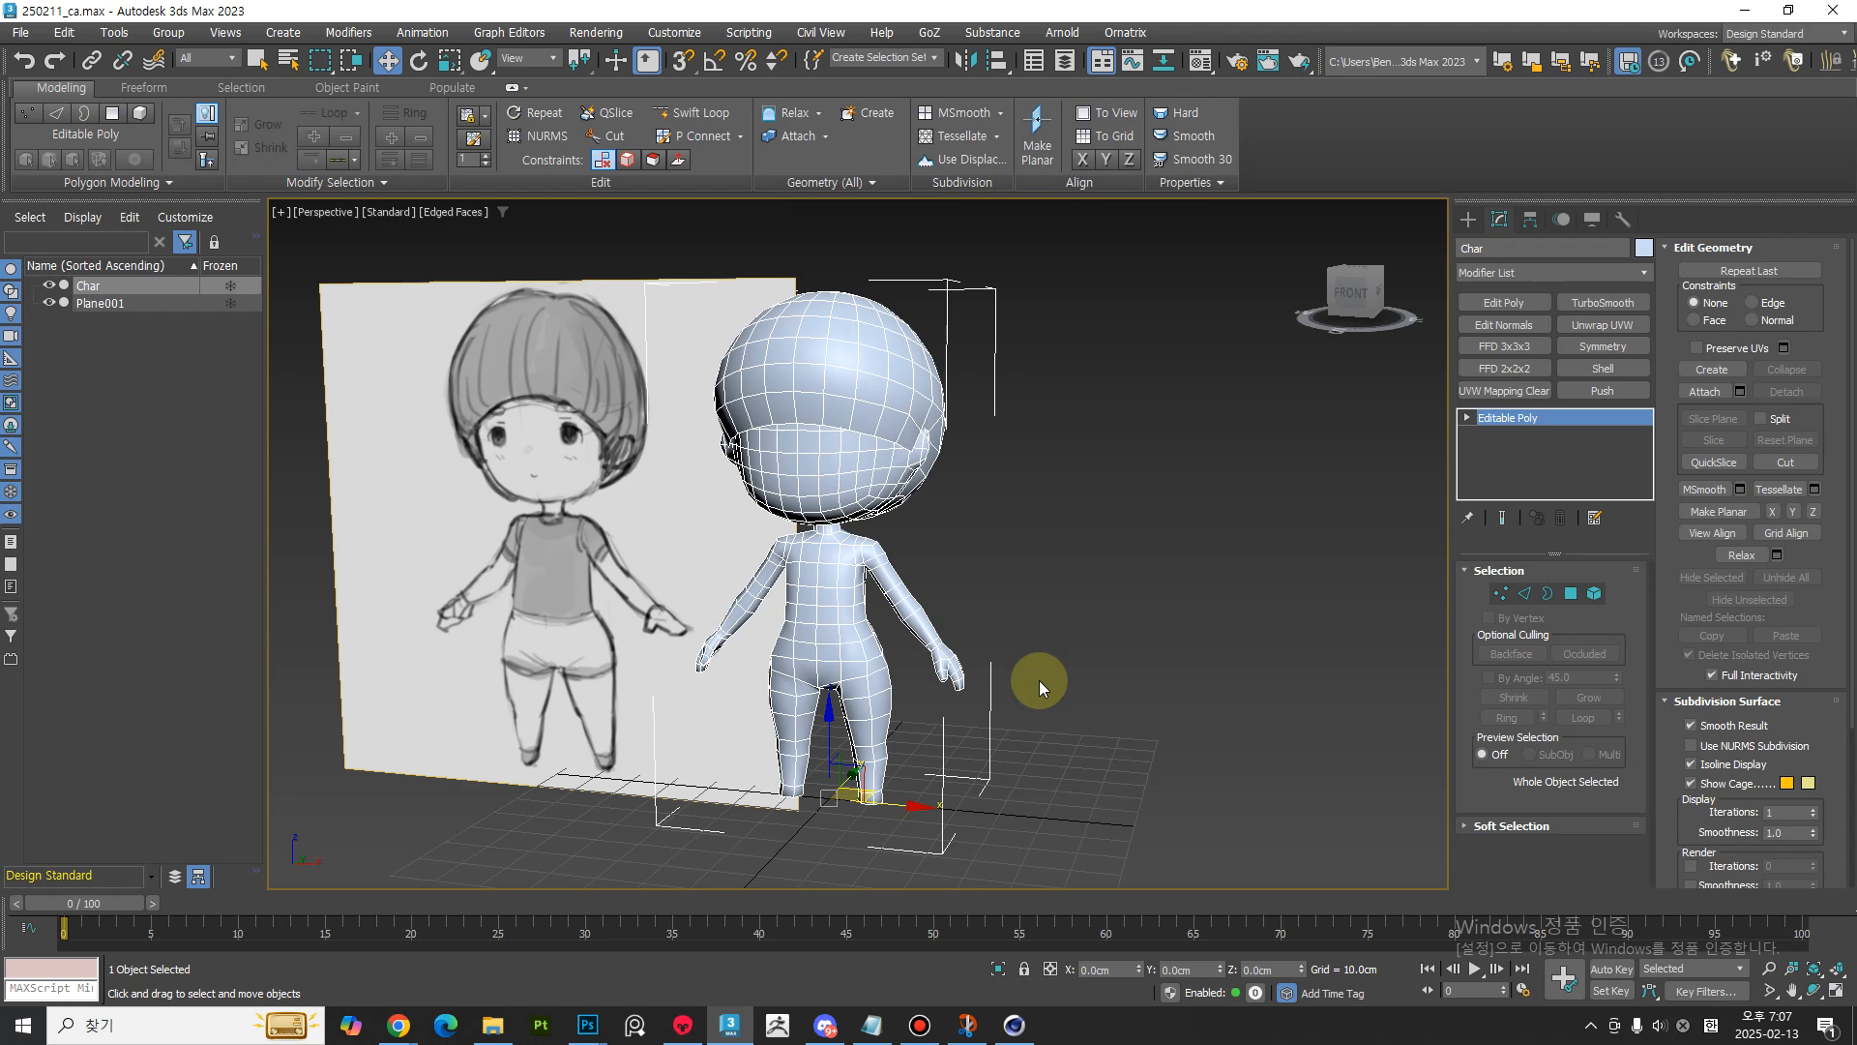
pyautogui.moveTo(1086, 713); pyautogui.dragTo(995, 725, button='middle')
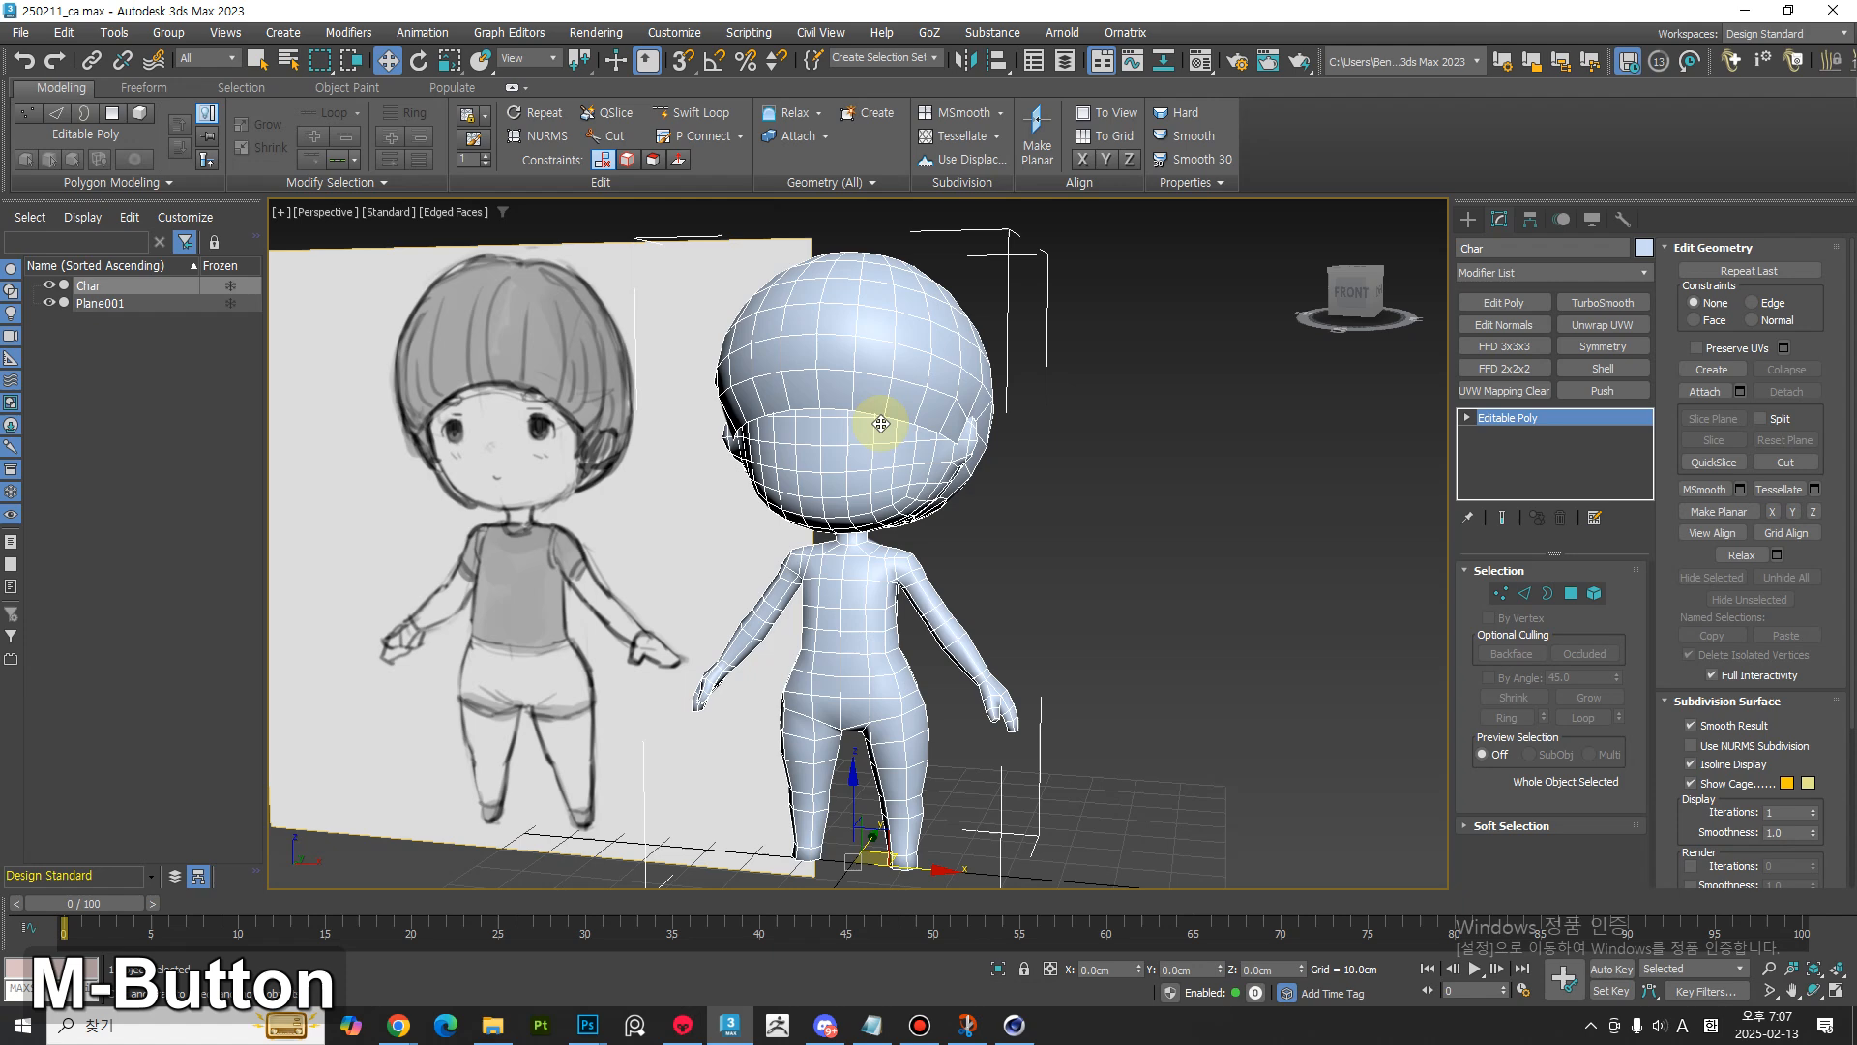
pyautogui.moveTo(882, 856); pyautogui.dragTo(933, 767, button='middle')
pyautogui.scroll(-3, 854, 847)
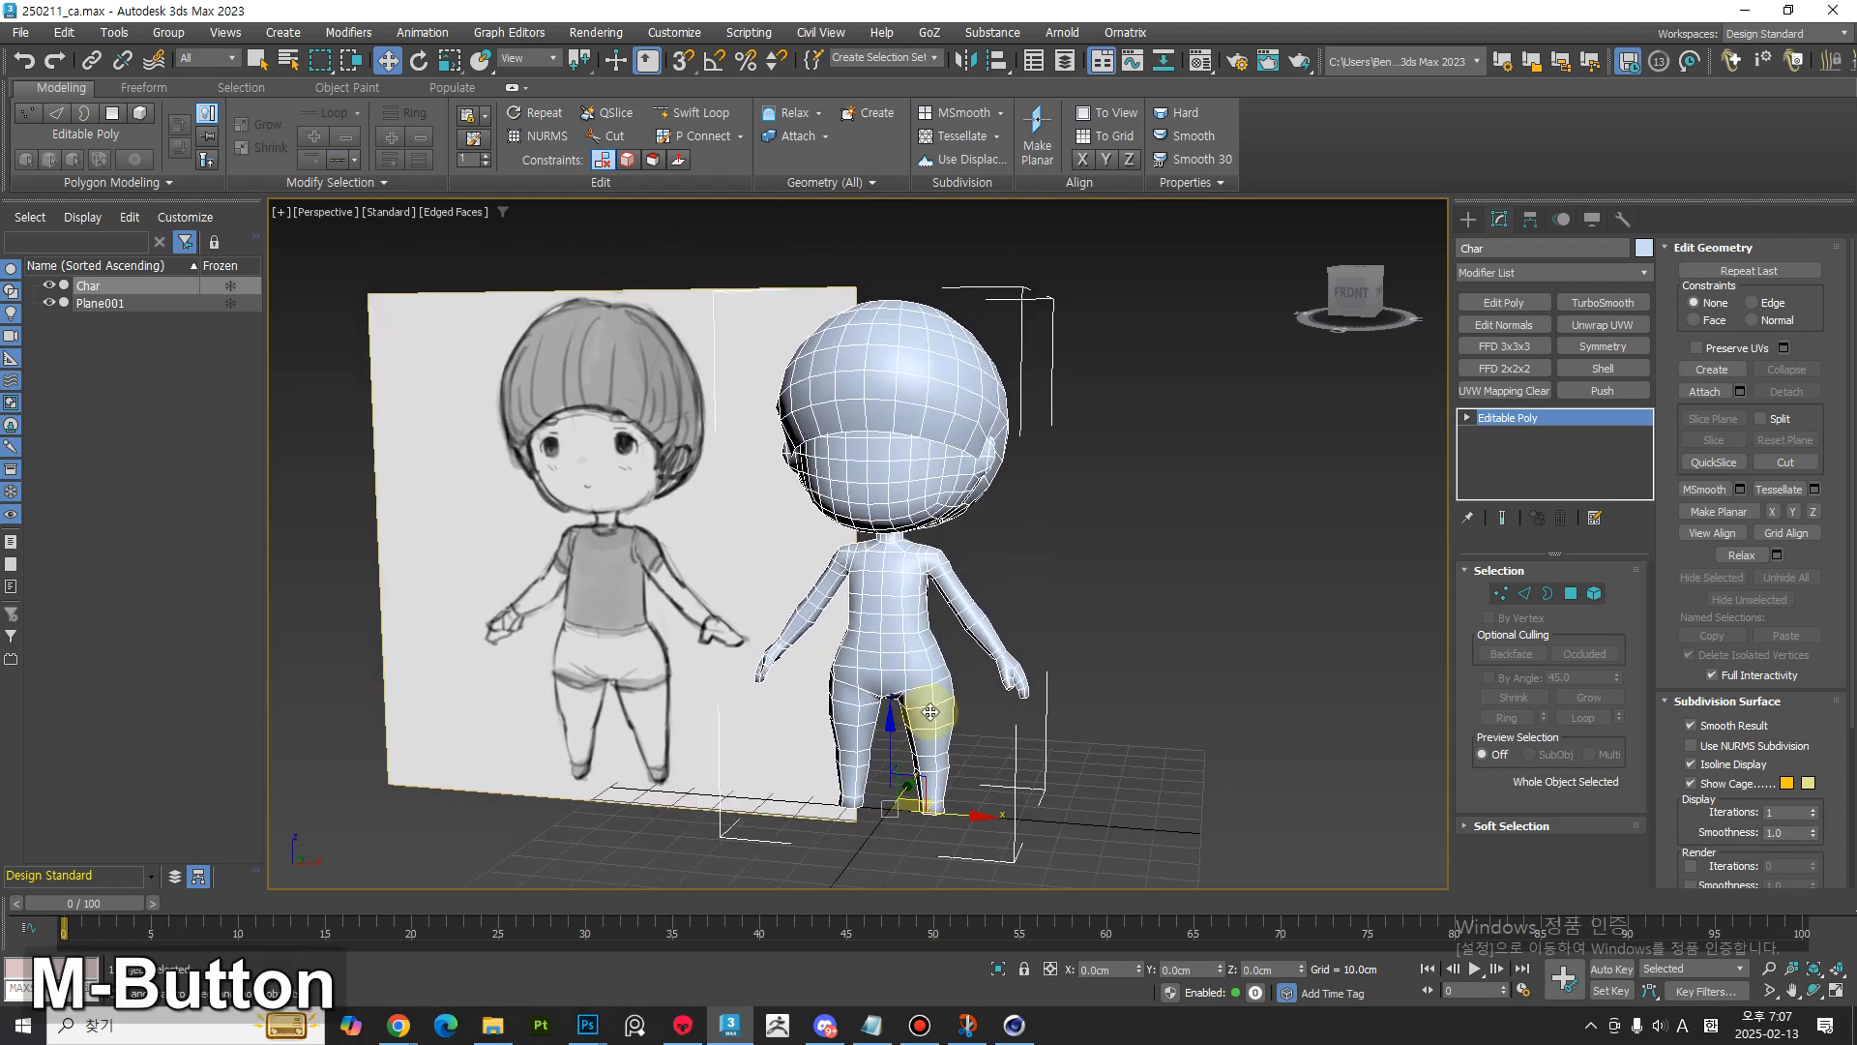
pyautogui.click(1522, 486)
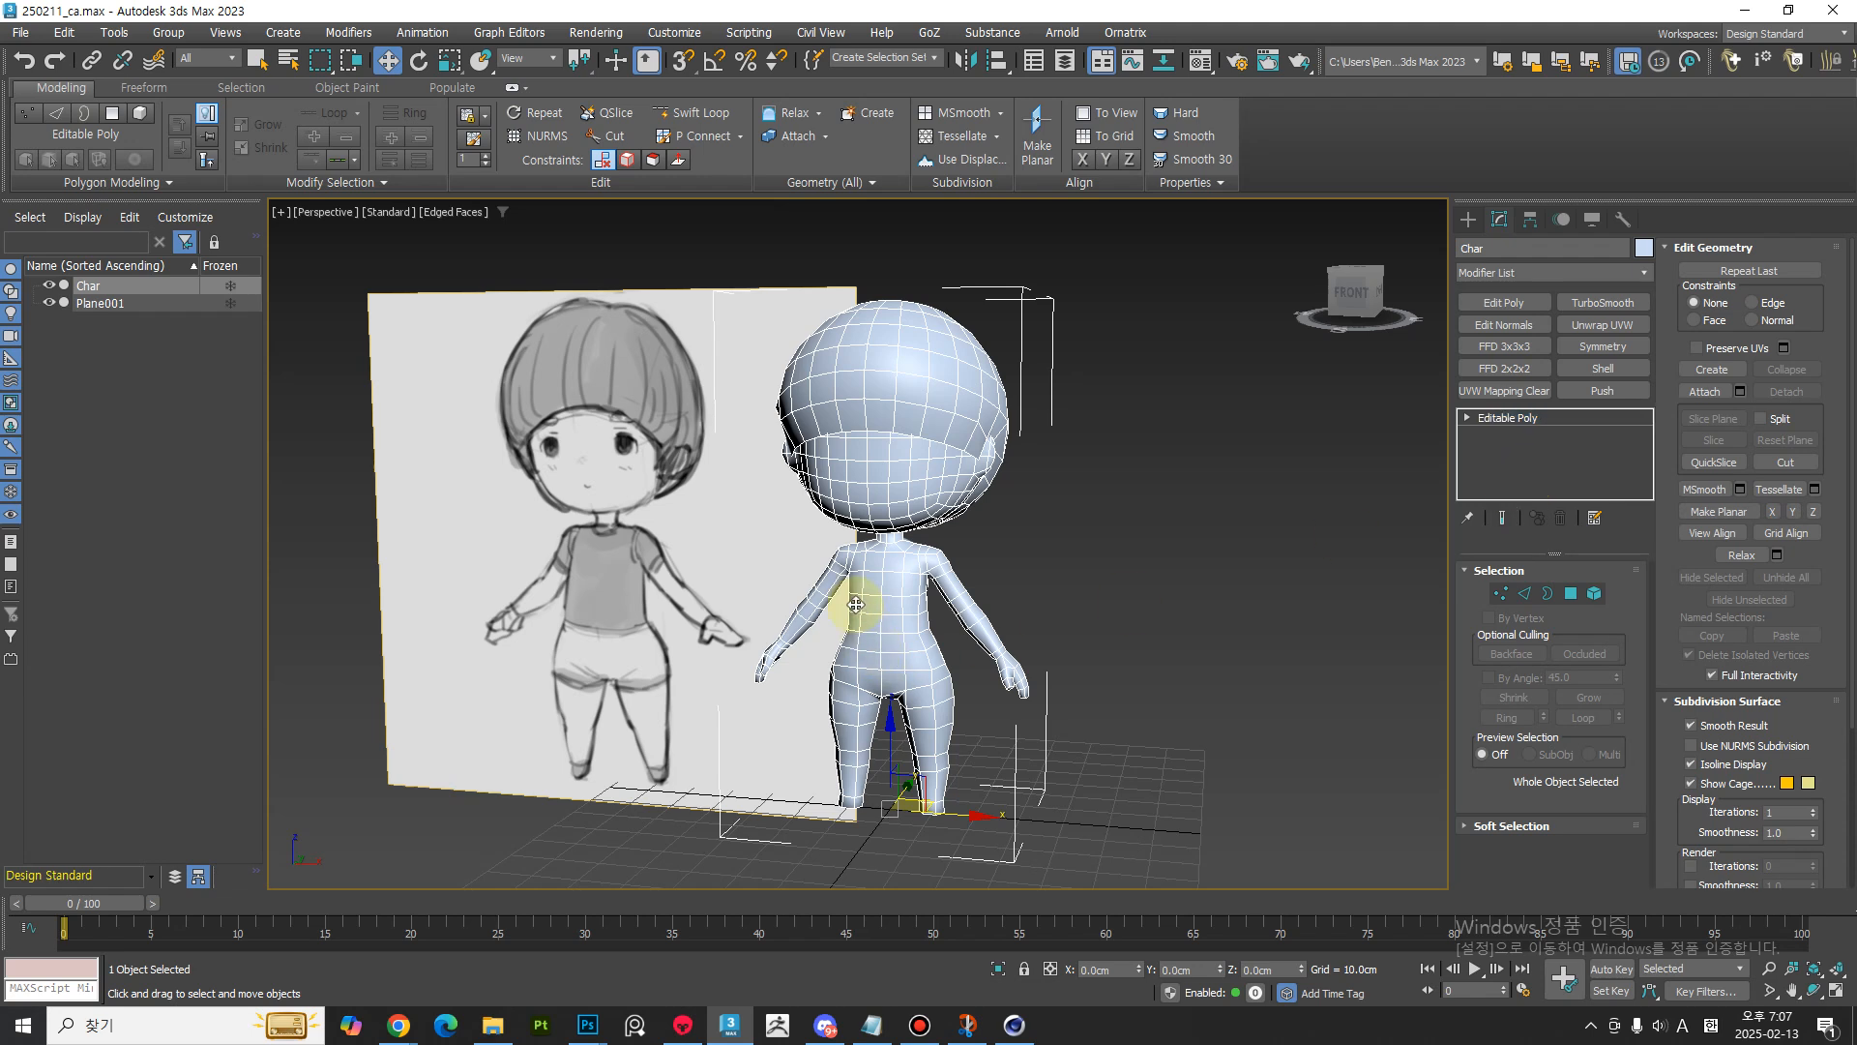
# - Switch to Notepad and add the checklist line "3. 옵젝트 네이밍/ 메테리얼 네이밍"
pyautogui.click(871, 1025)
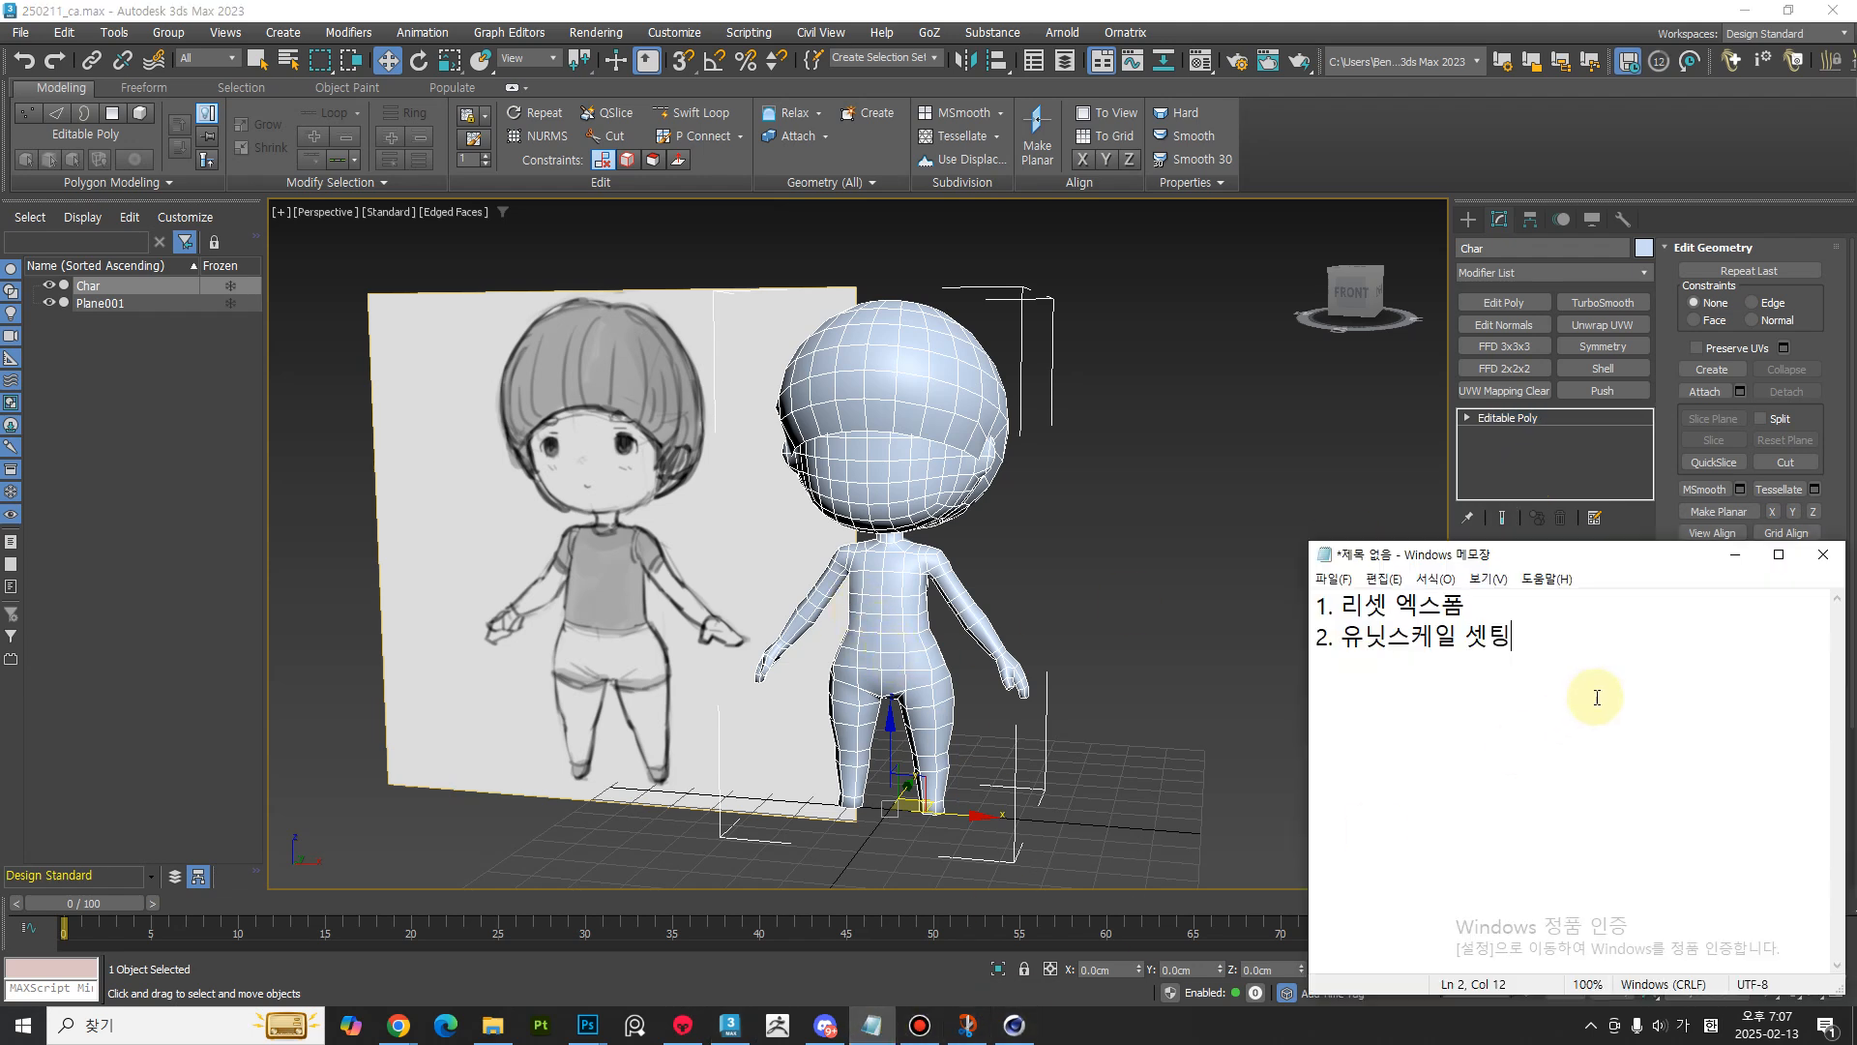
pyautogui.press('Return')
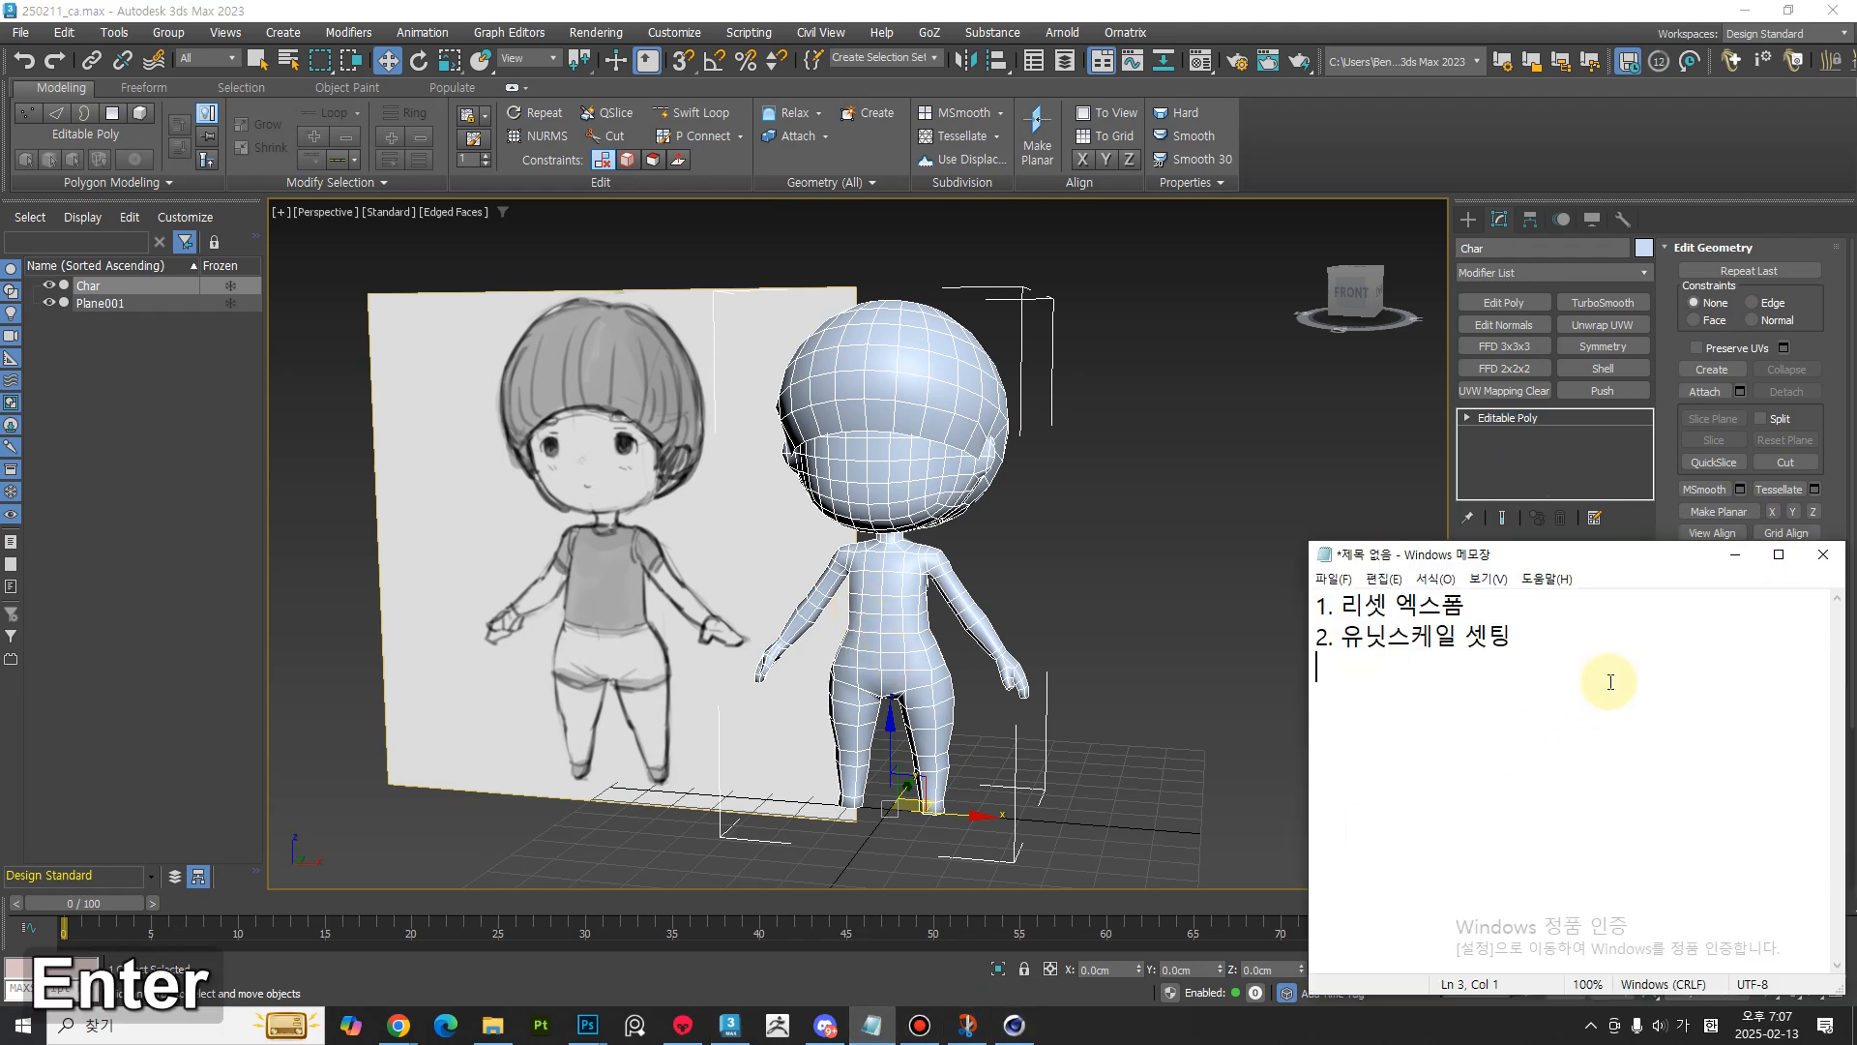
pyautogui.write('3.')
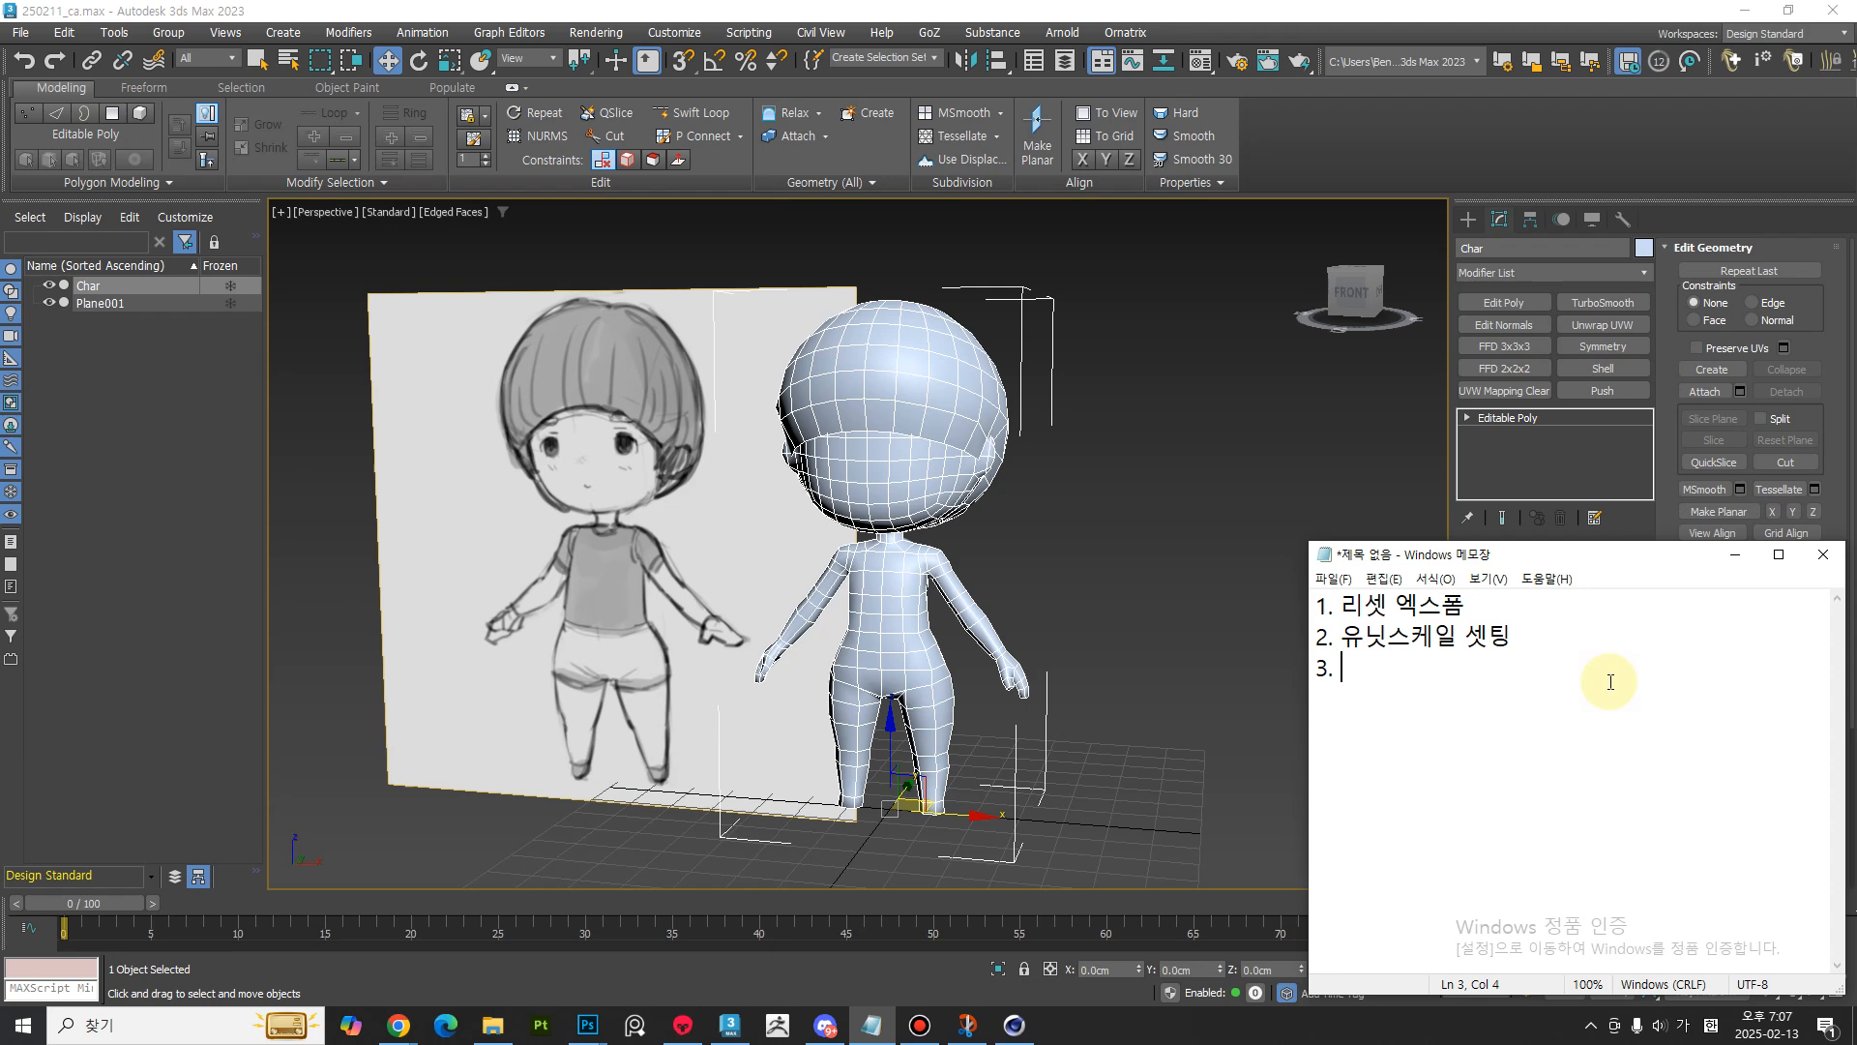
pyautogui.write('옵젝트 ㅓ네')
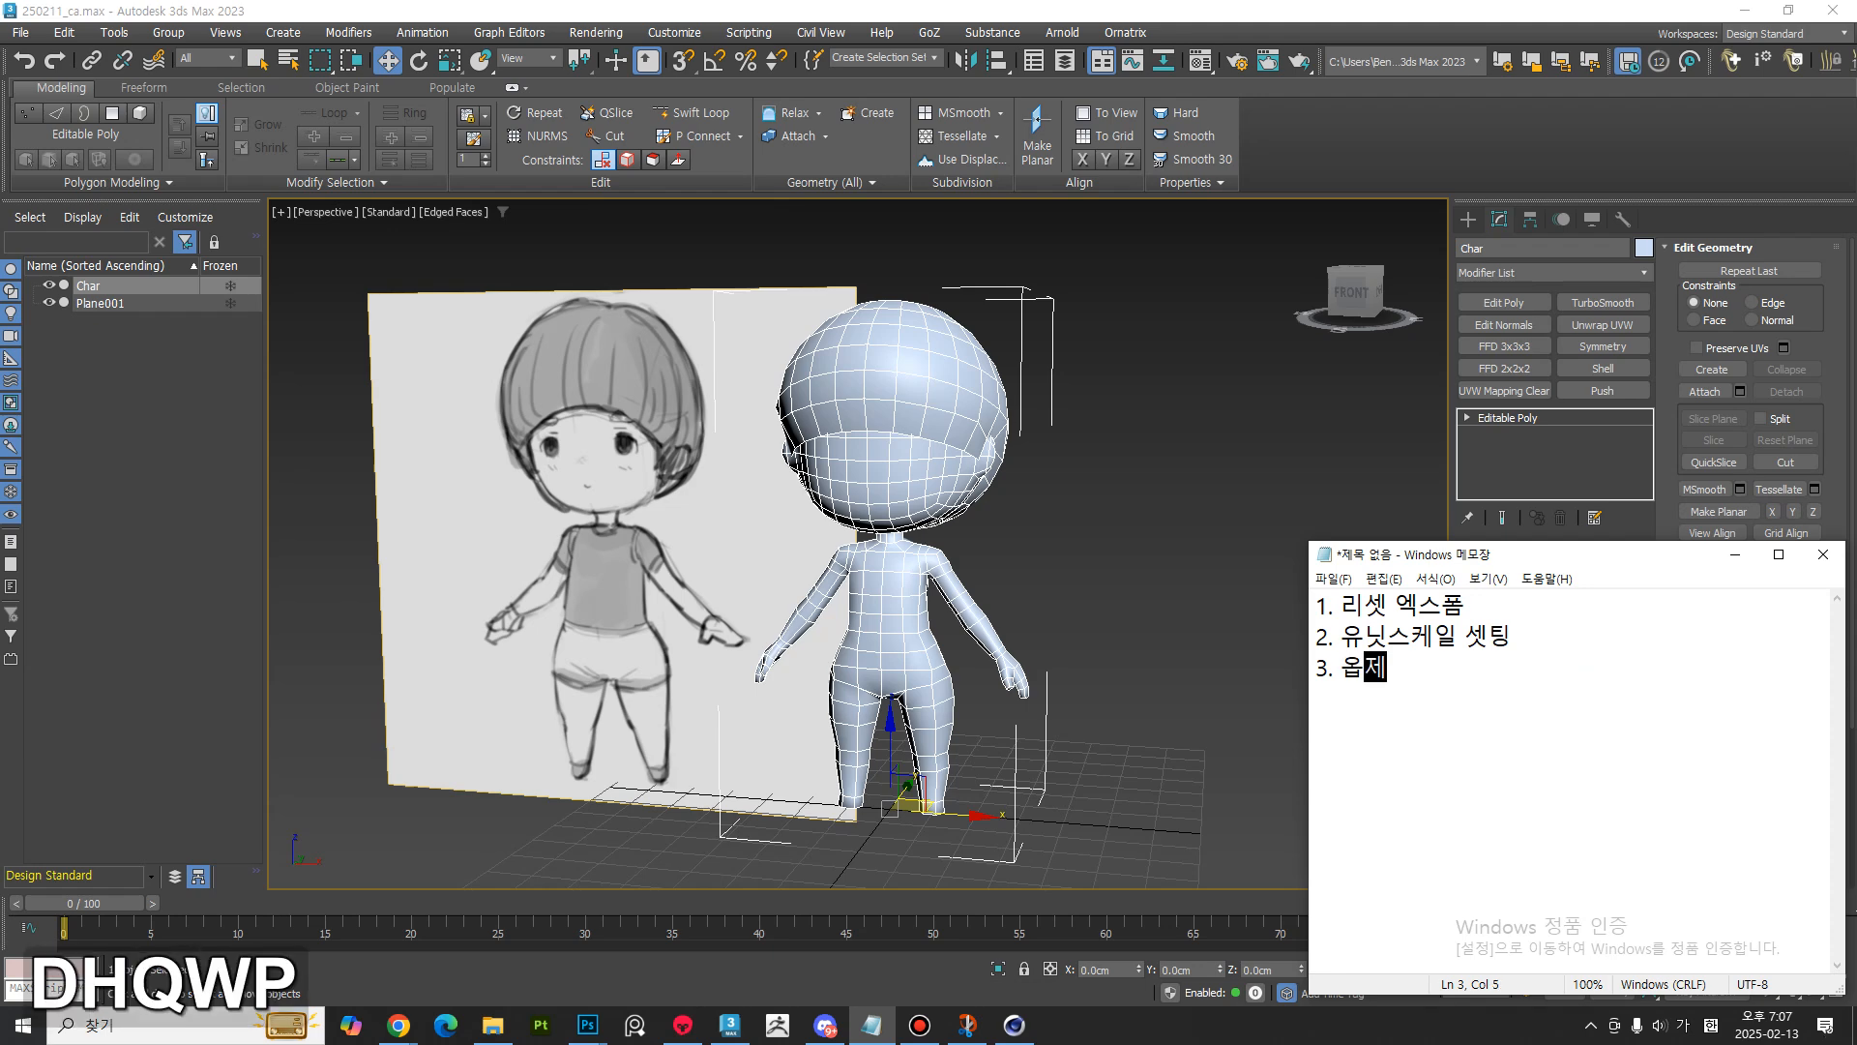
pyautogui.press('BackSpace')
pyautogui.press('BackSpace')
pyautogui.press('BackSpace')
pyautogui.write('네')
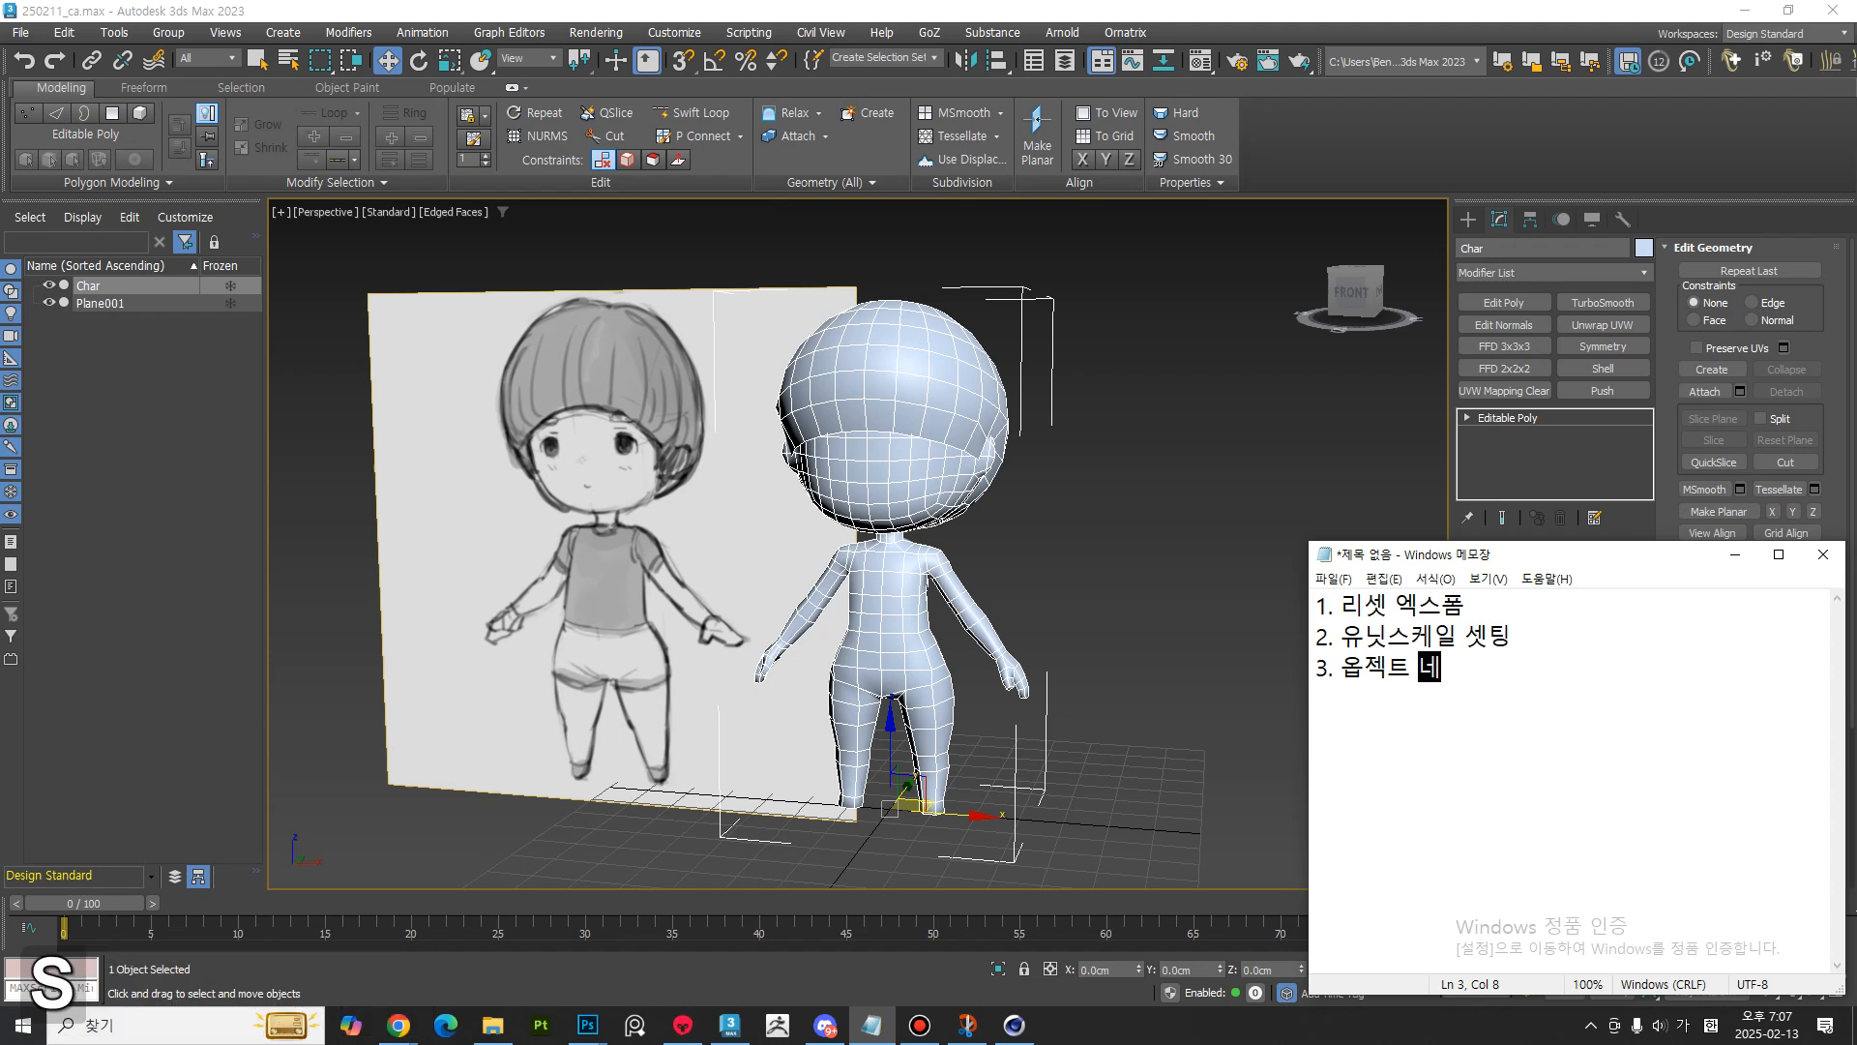
pyautogui.write('이밍/ ')
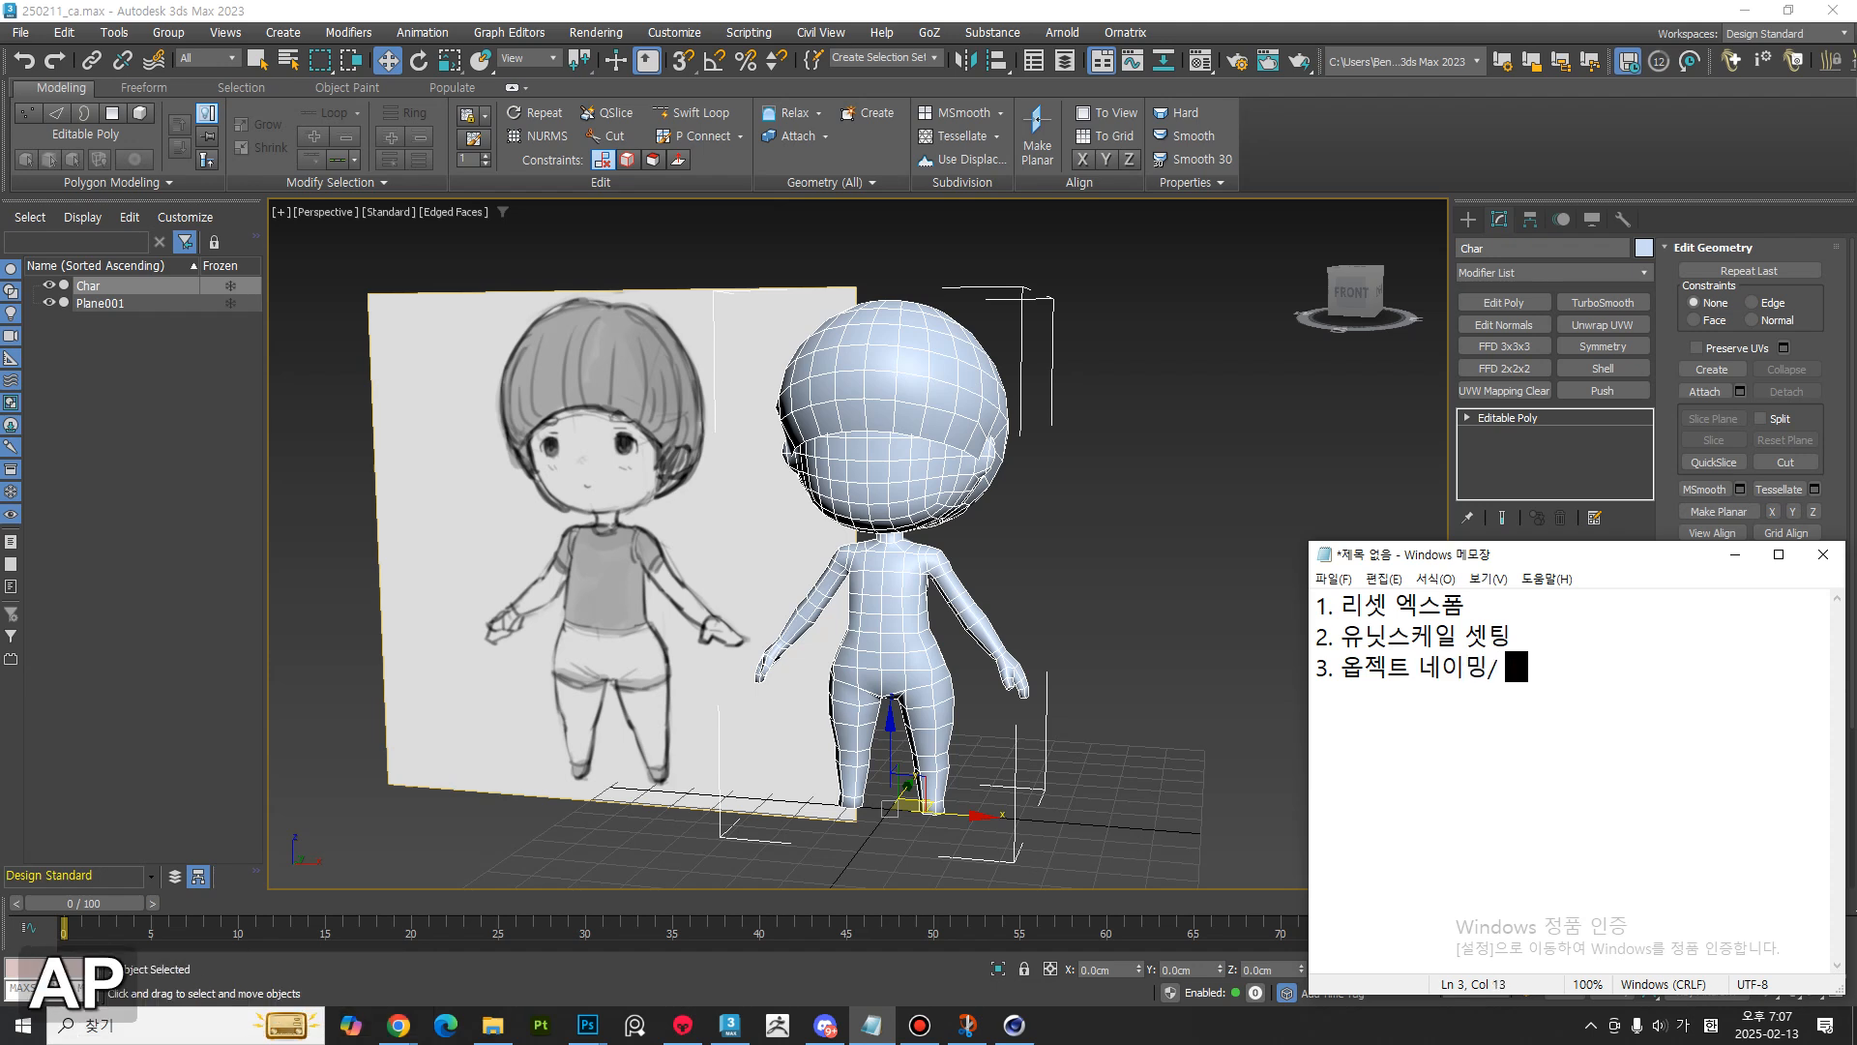
pyautogui.write('메테리얼 네이밍')
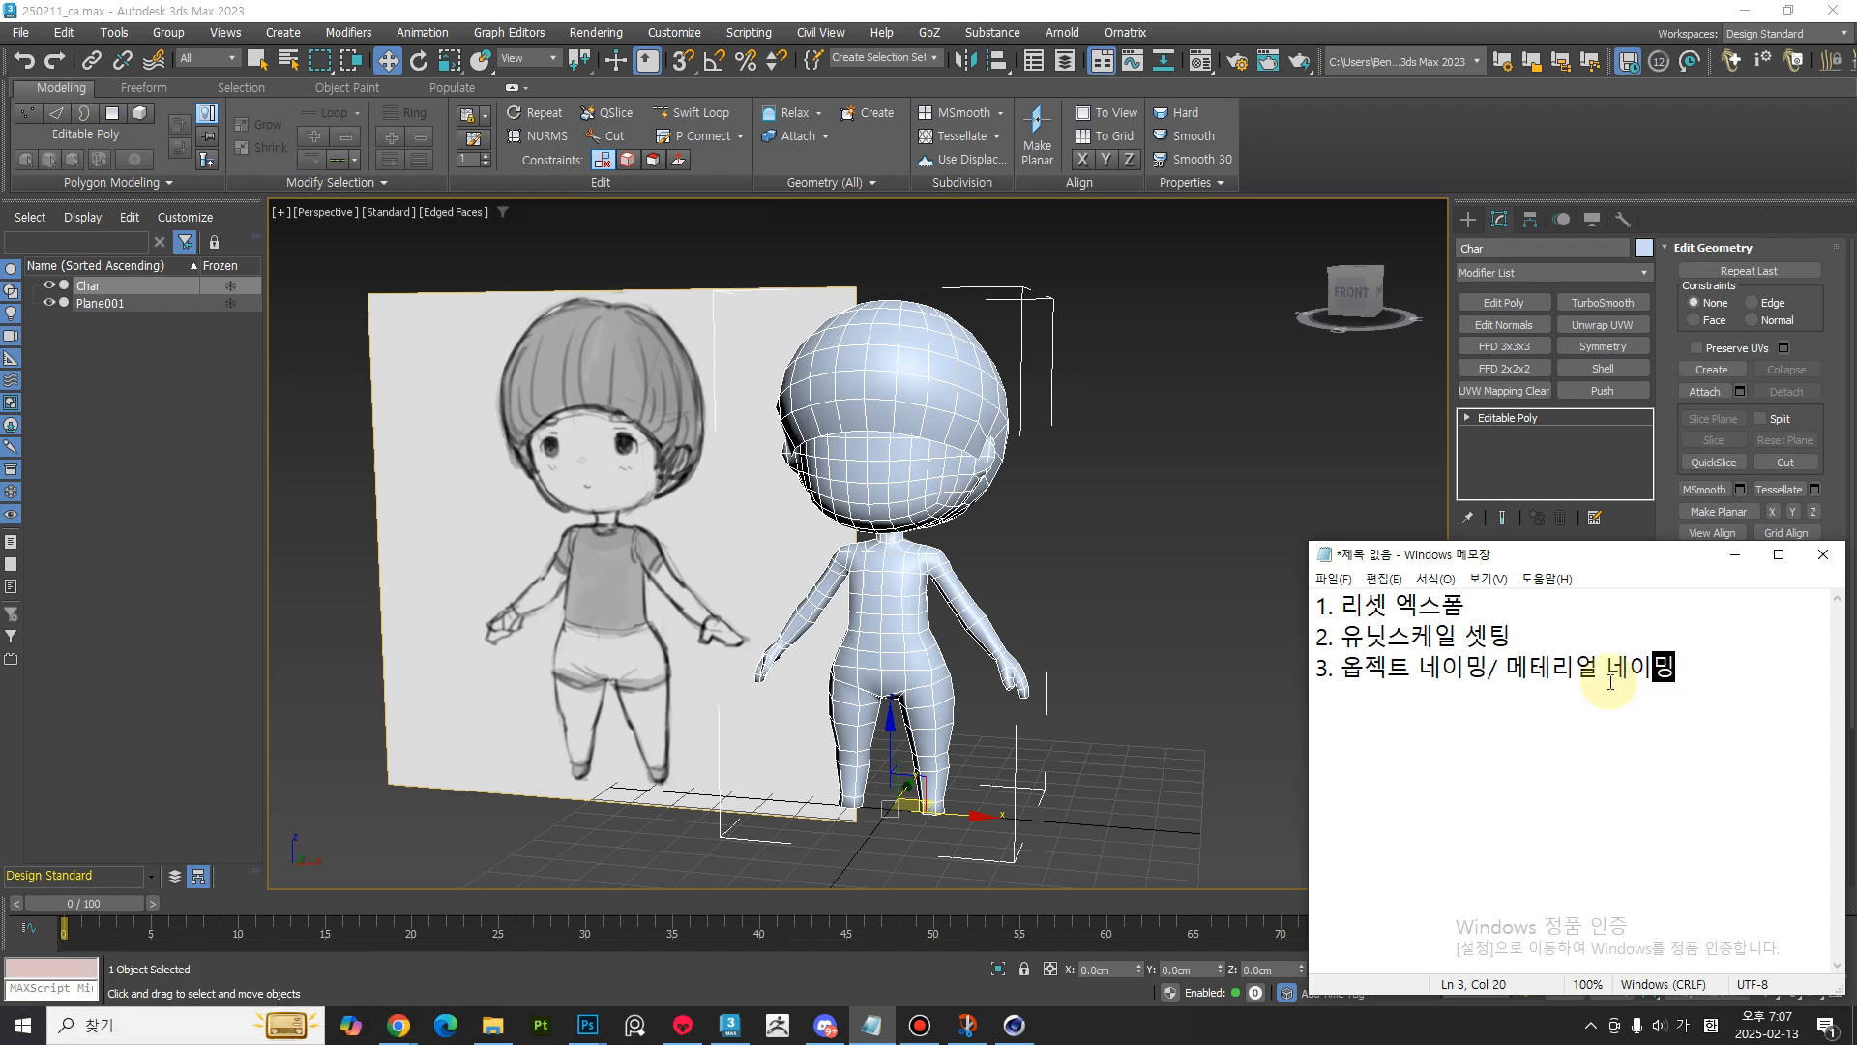
pyautogui.press('Return')
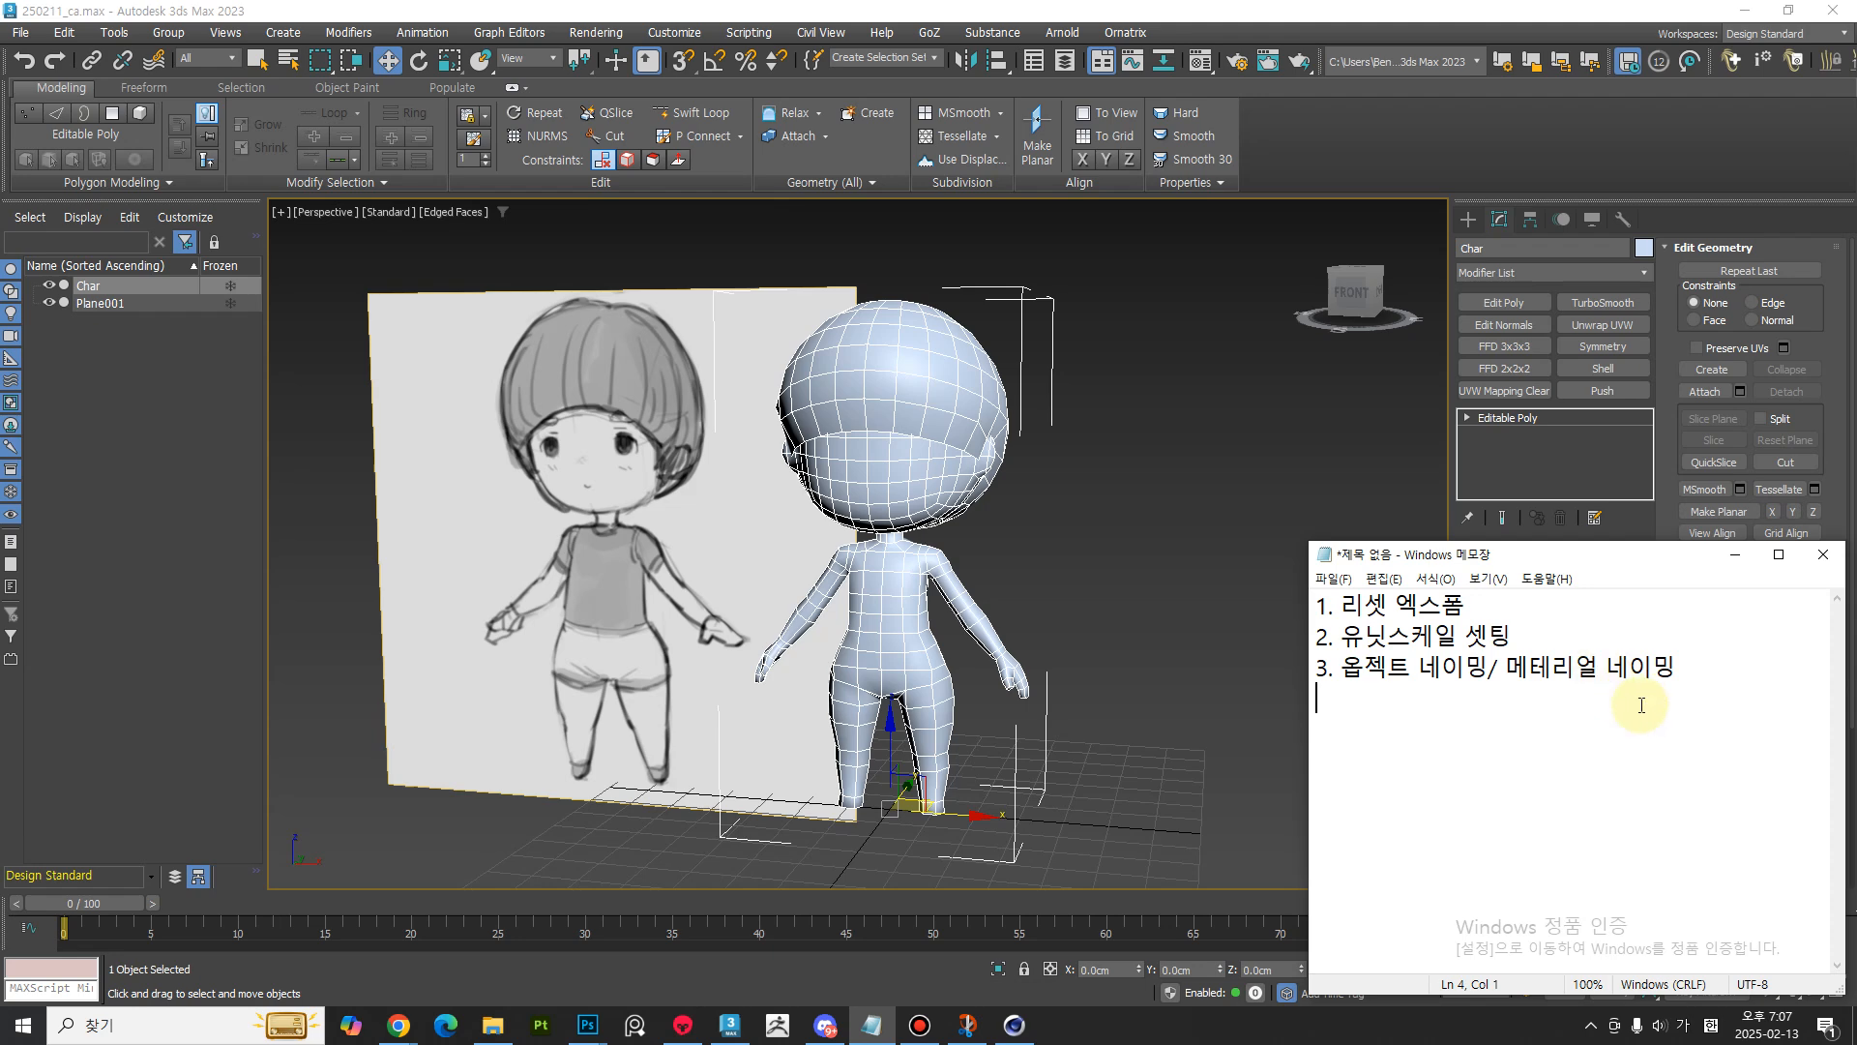
# - Switch back to 3ds Max and try the Korean name 캐릭터 for the Char object
pyautogui.moveTo(1059, 435); pyautogui.dragTo(1318, 422, button='middle')
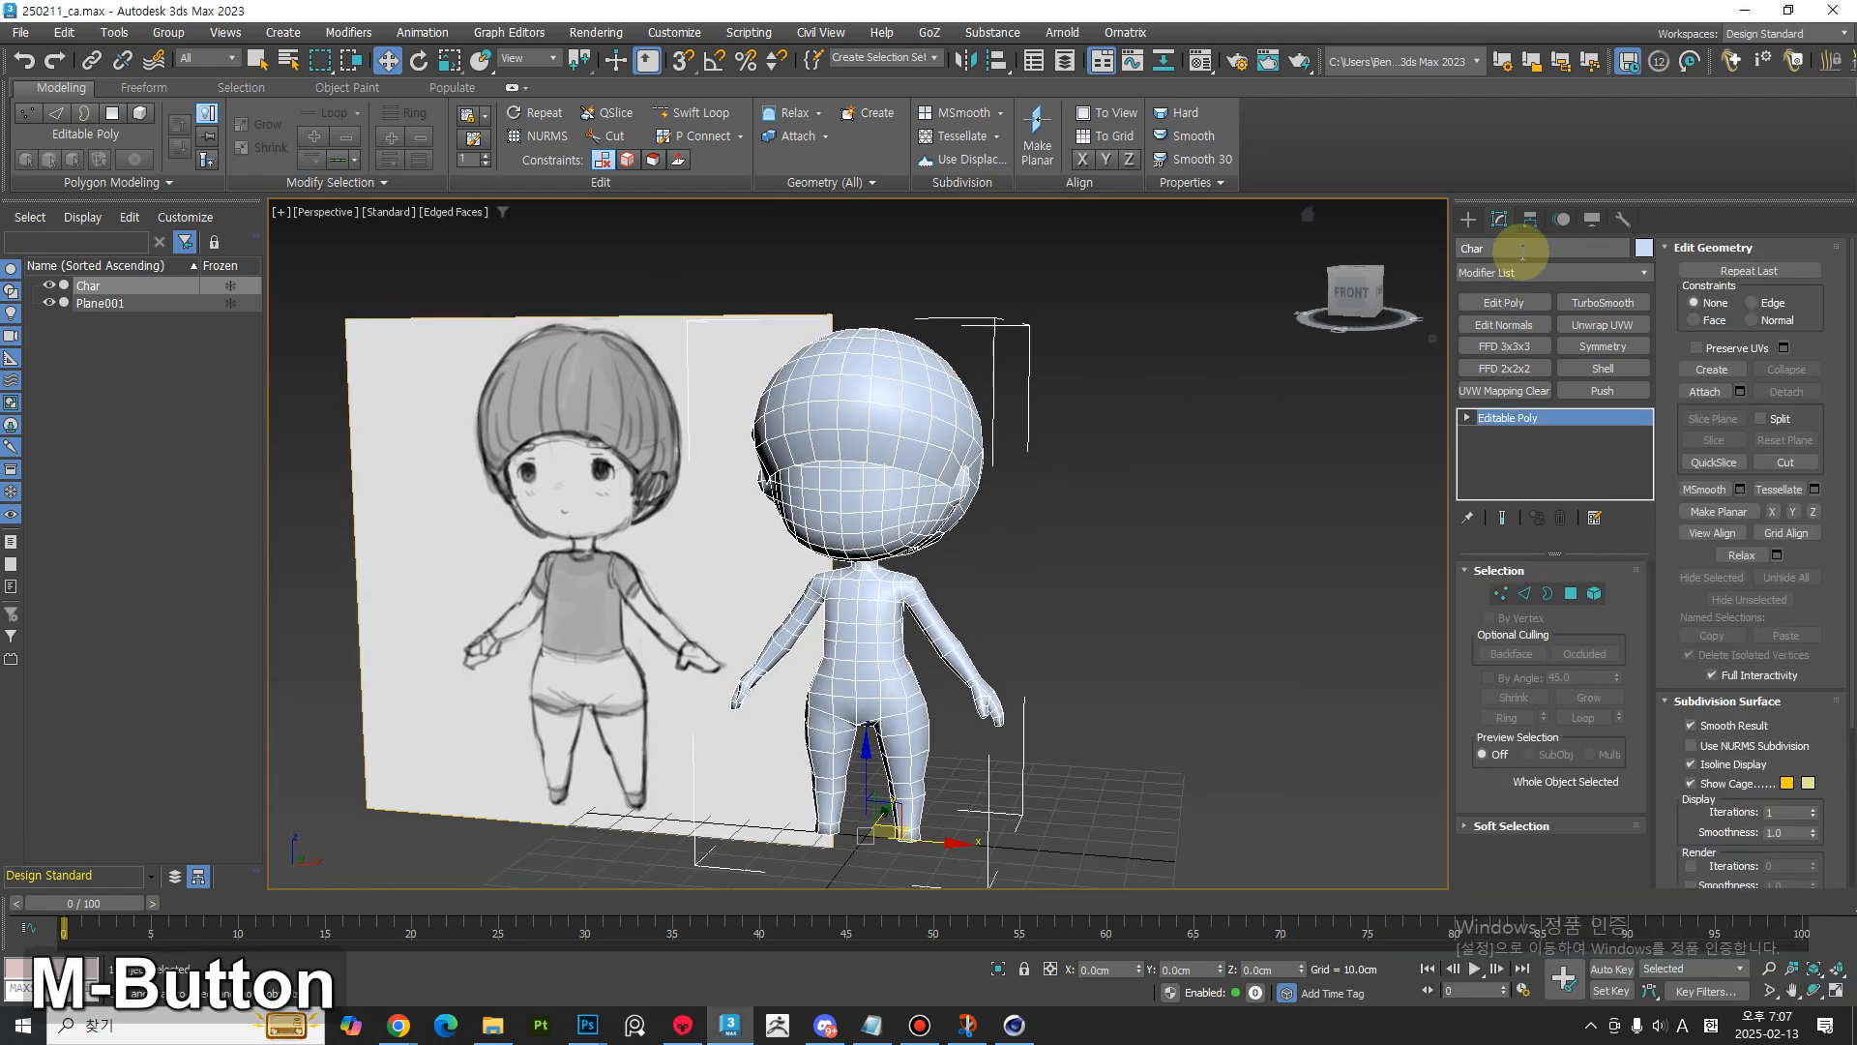
pyautogui.doubleClick(1472, 249)
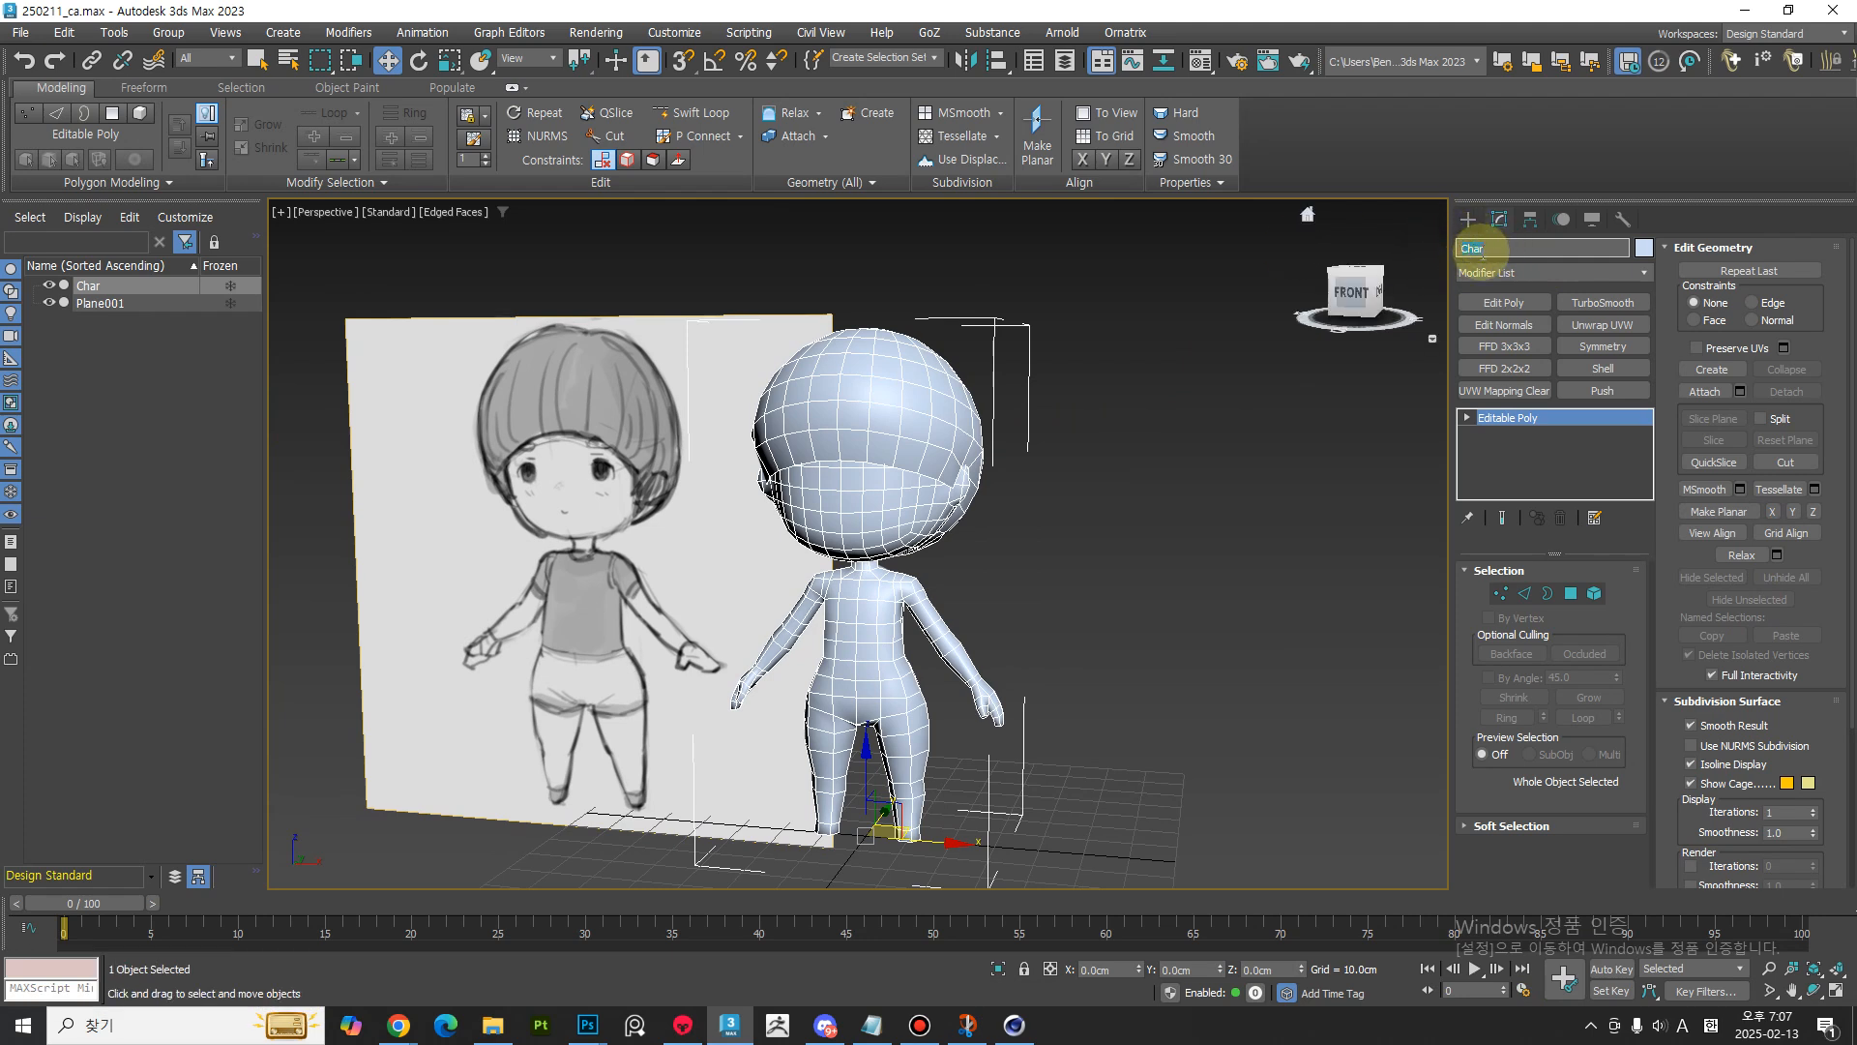
pyautogui.press('Hangul')
pyautogui.write('ㅜ')
pyautogui.press('BackSpace')
pyautogui.press('Hangul')
pyautogui.write('Nendo')
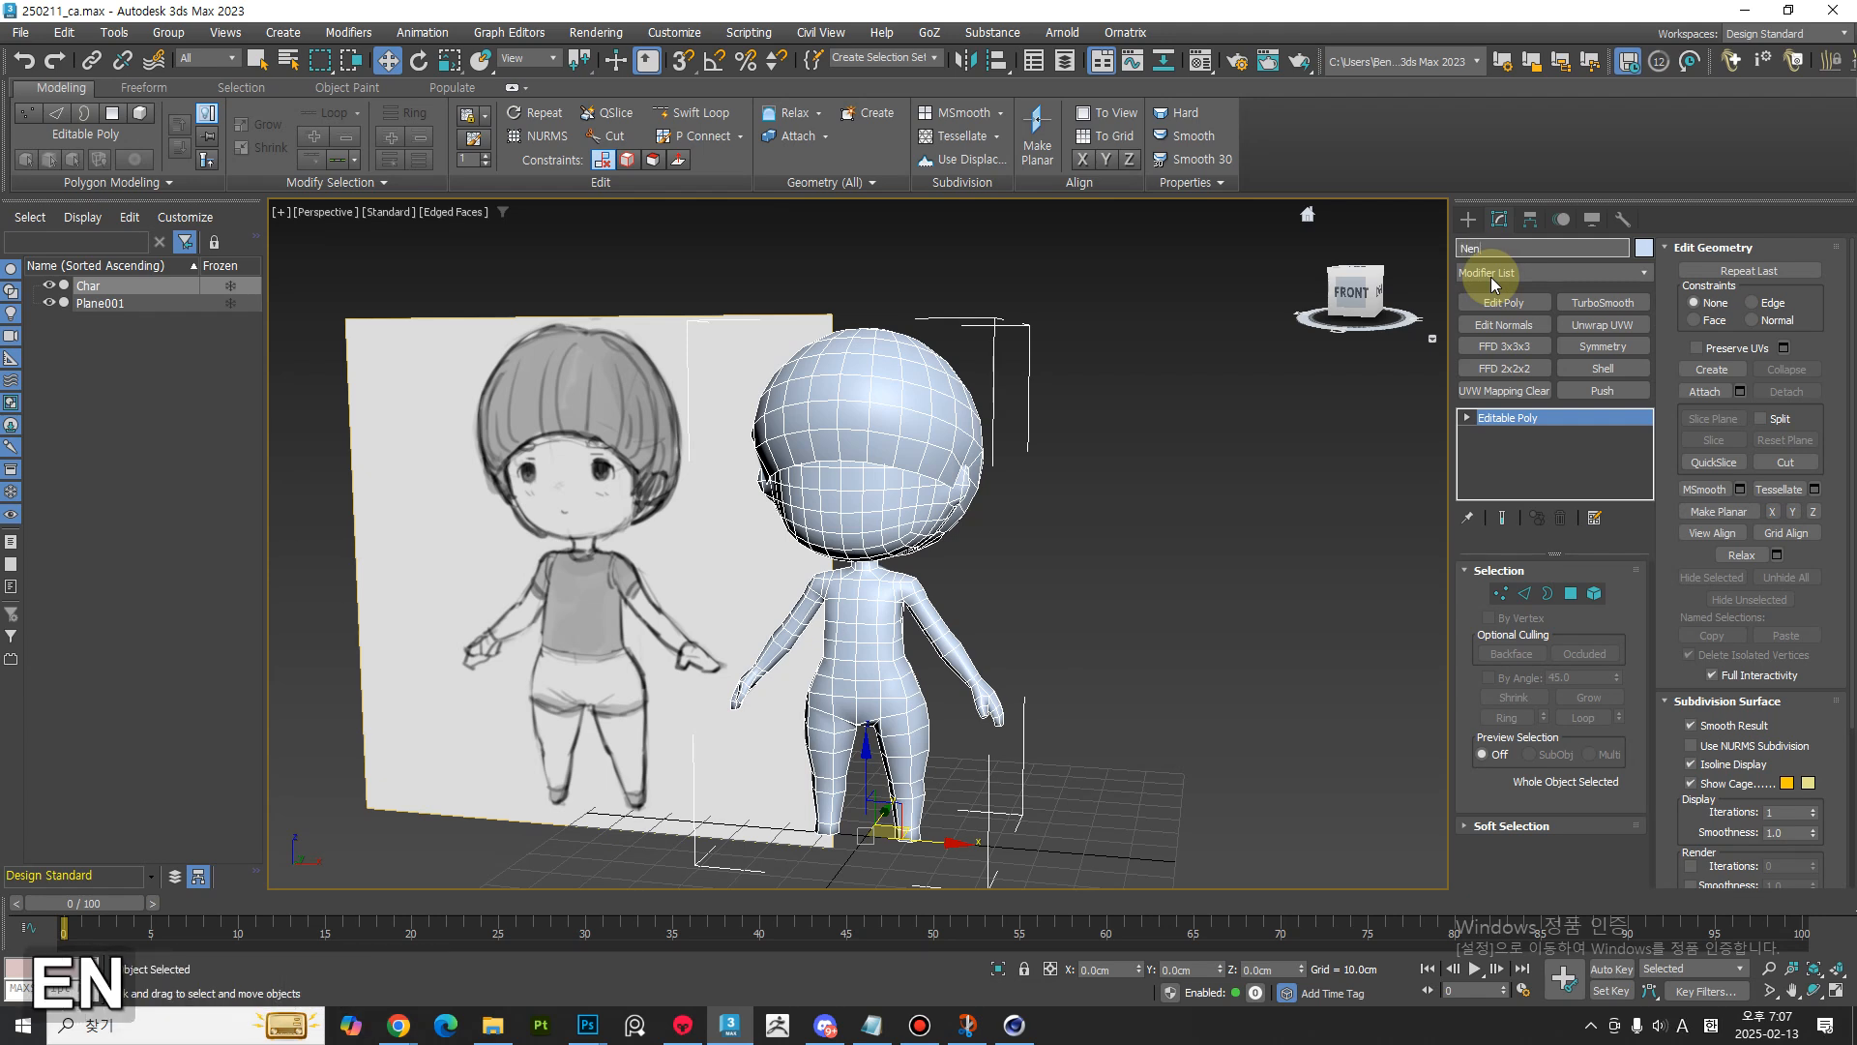
pyautogui.press('BackSpace')
pyautogui.press('BackSpace')
pyautogui.press('BackSpace')
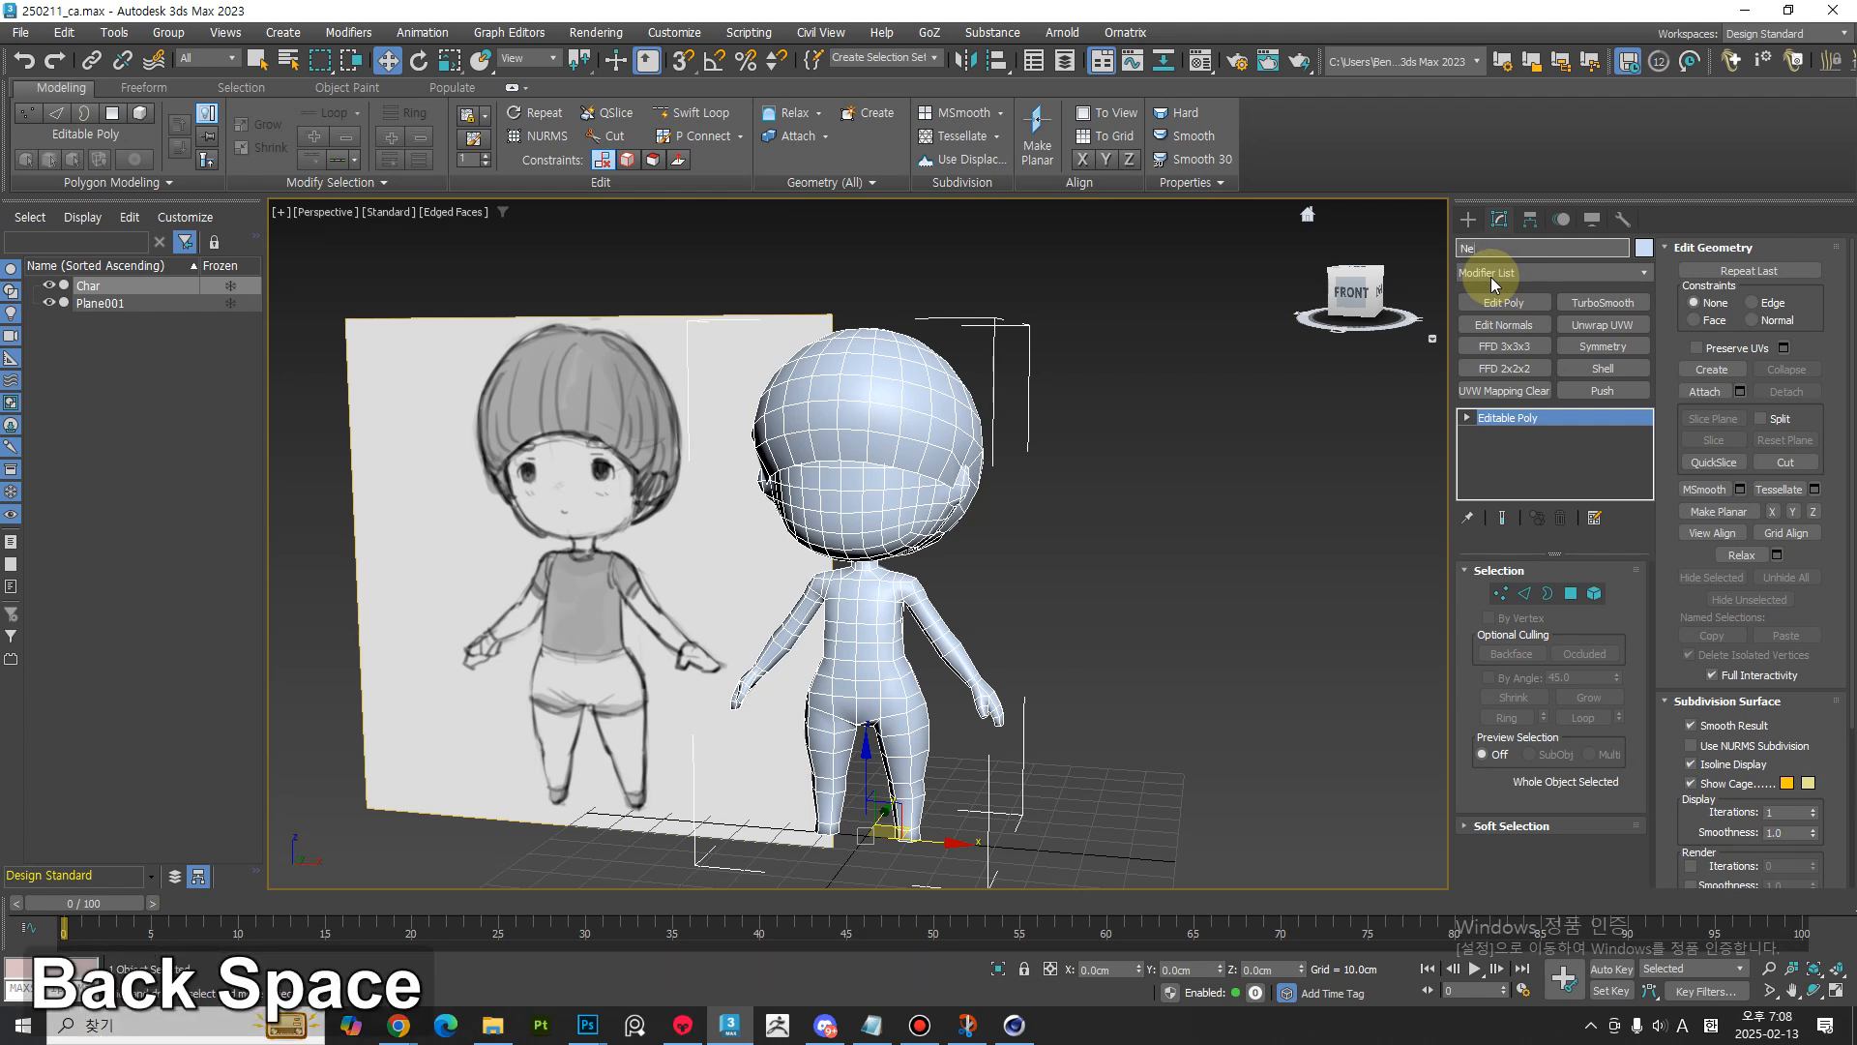
pyautogui.press('Hangul')
pyautogui.write('캐')
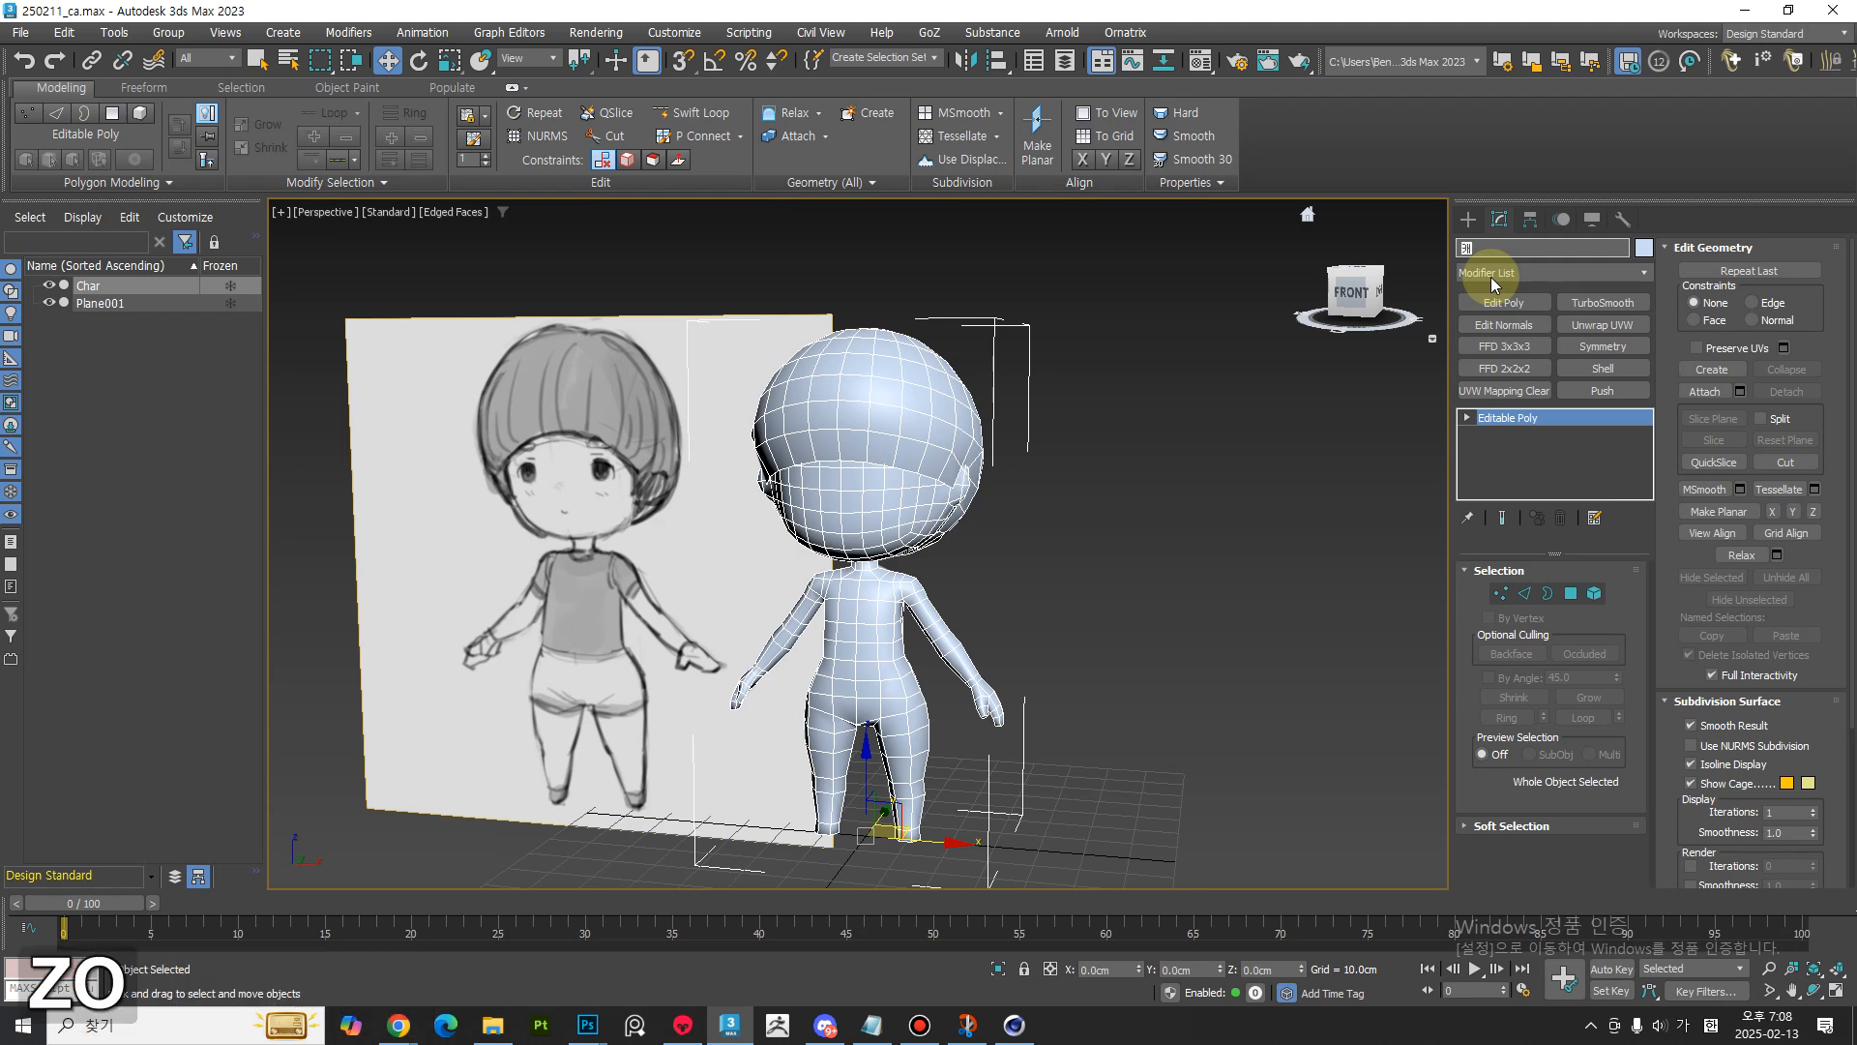
pyautogui.write('릭터')
pyautogui.press('Return')
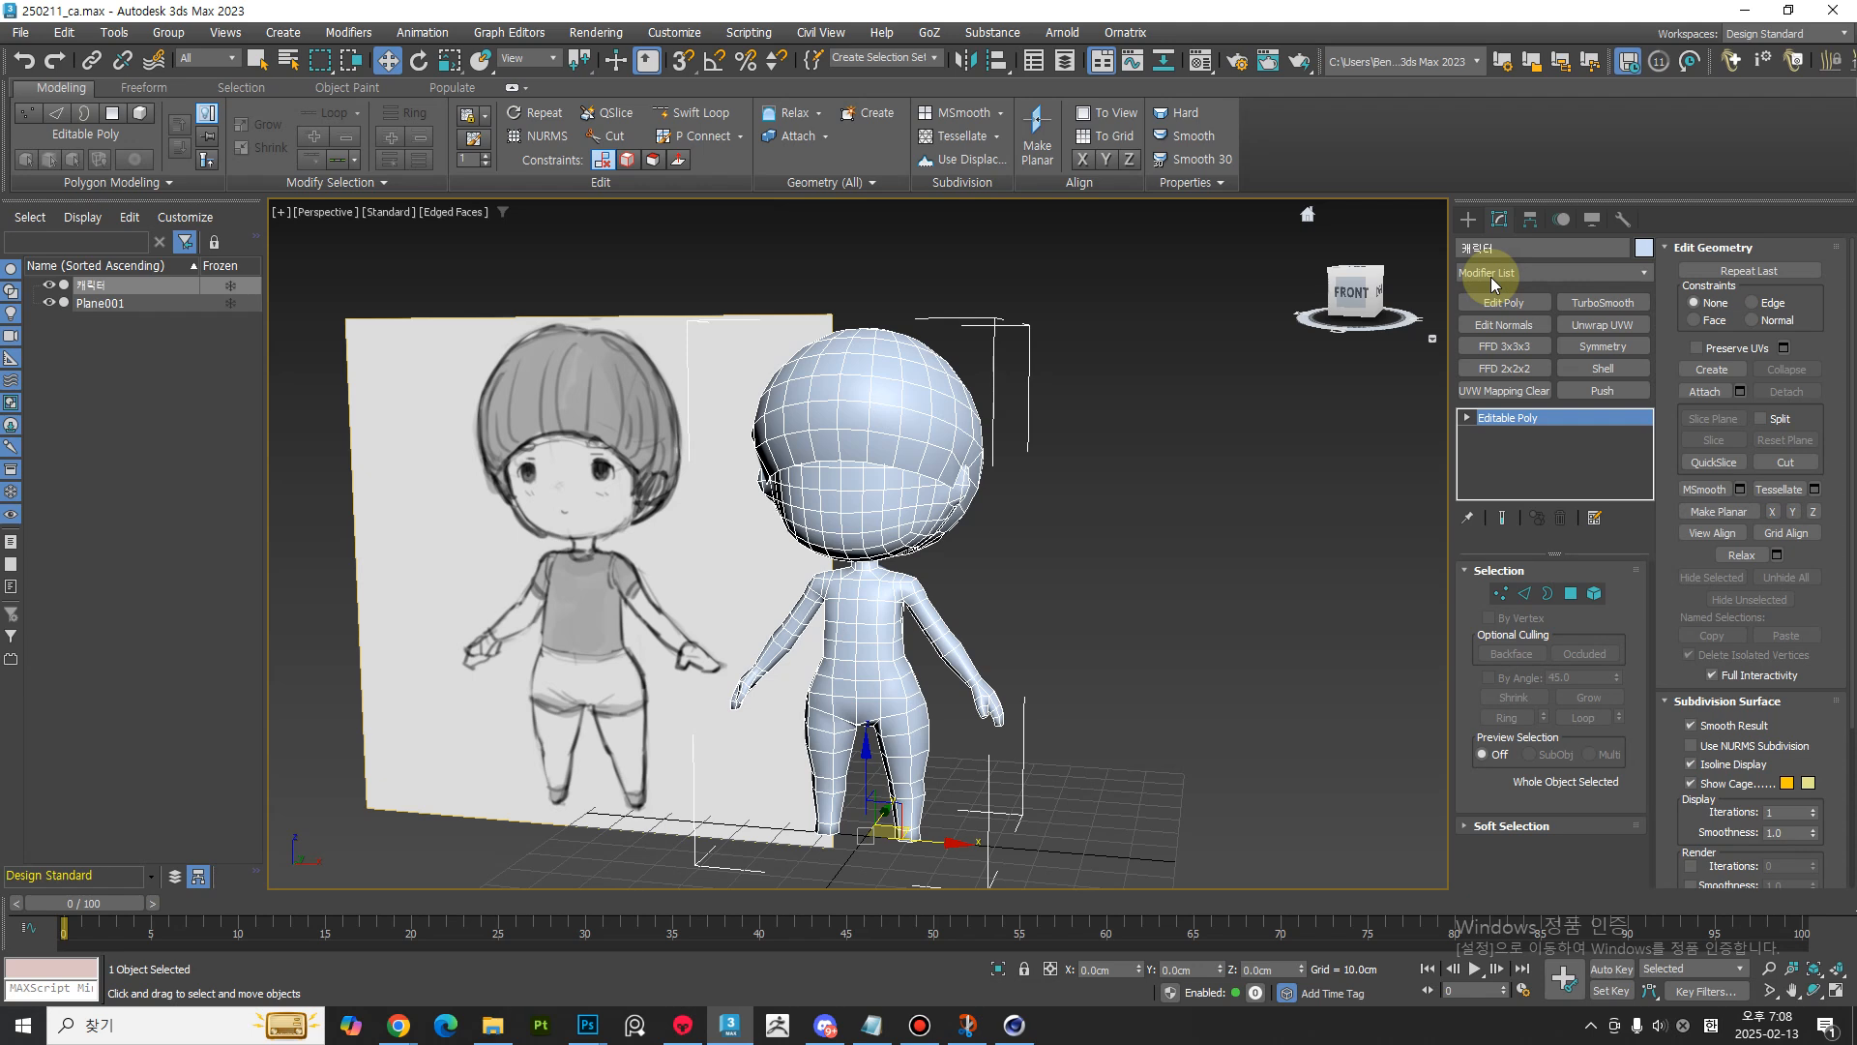
# - Rename the character object back to the English name Char
pyautogui.click(1533, 248)
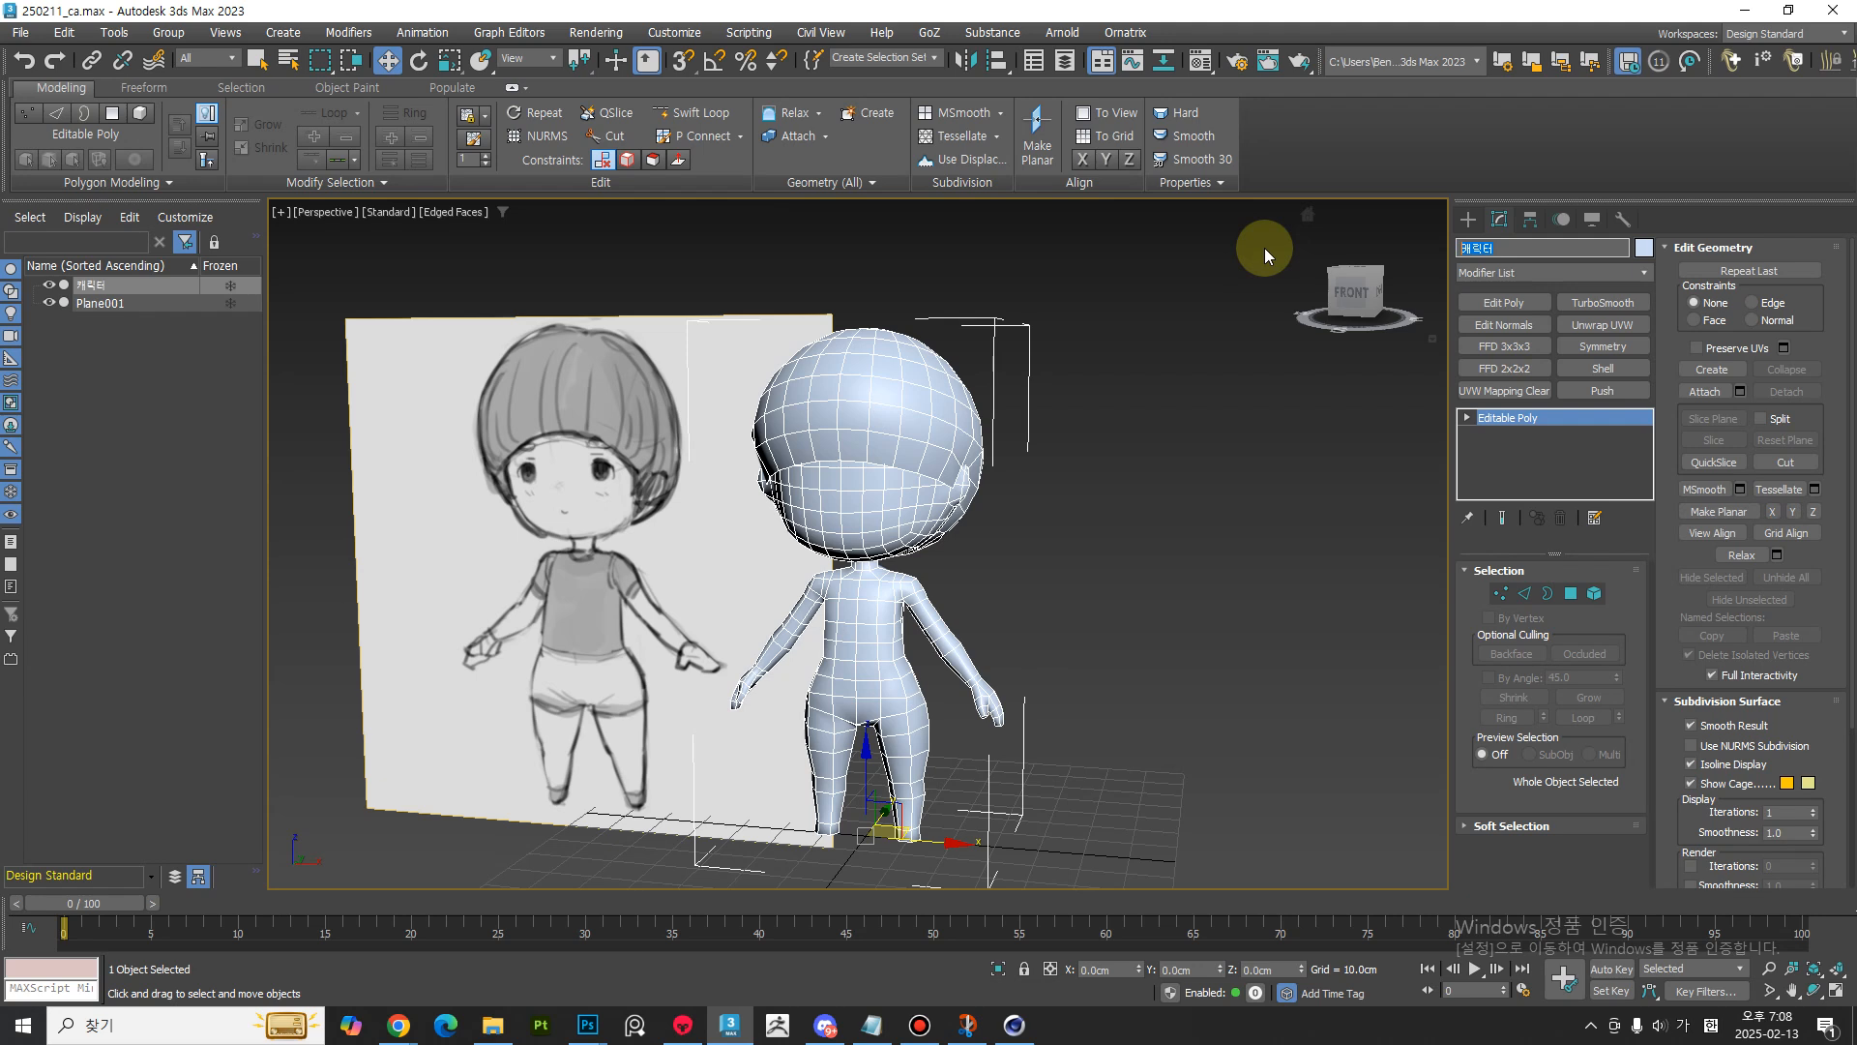
pyautogui.press('Hangul')
pyautogui.press('BackSpace')
pyautogui.write('Char')
pyautogui.press('Return')
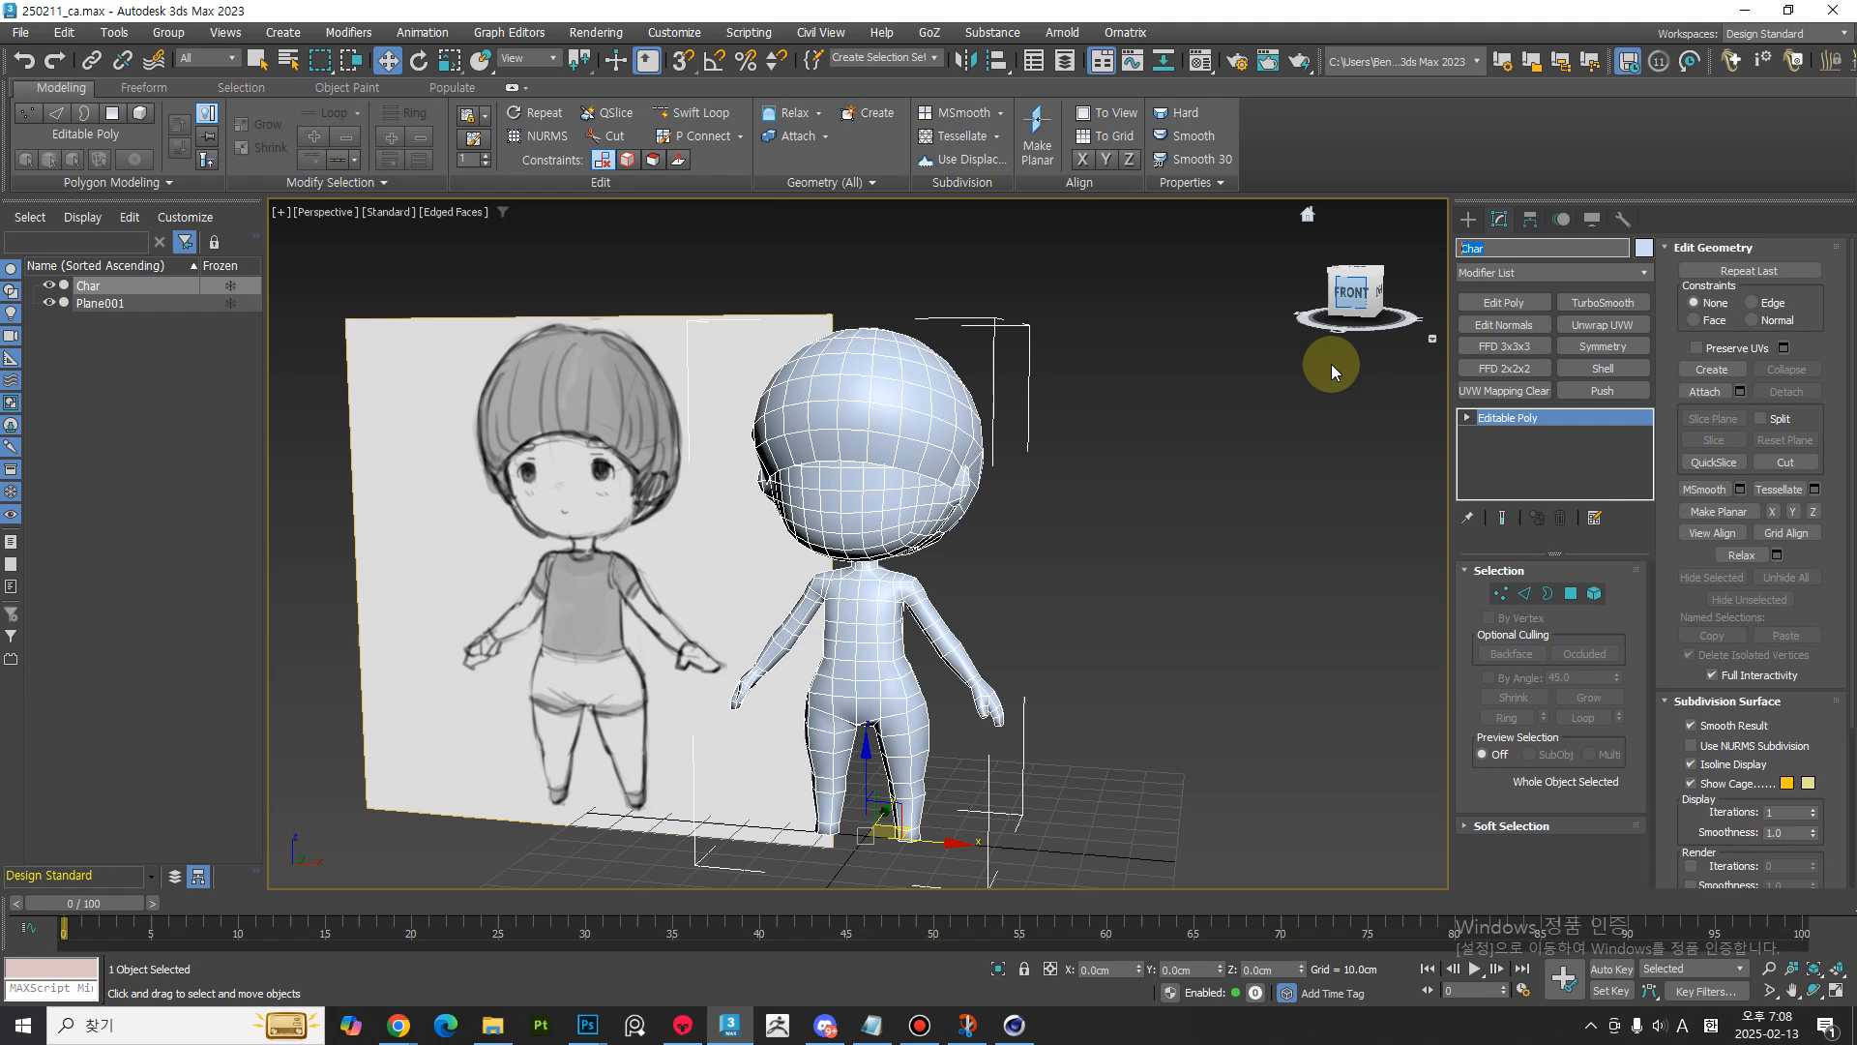
# - Switch to Notepad and add the heading "네이밍 규칙 -" below the checklist, separated by a blank line
pyautogui.click(874, 1027)
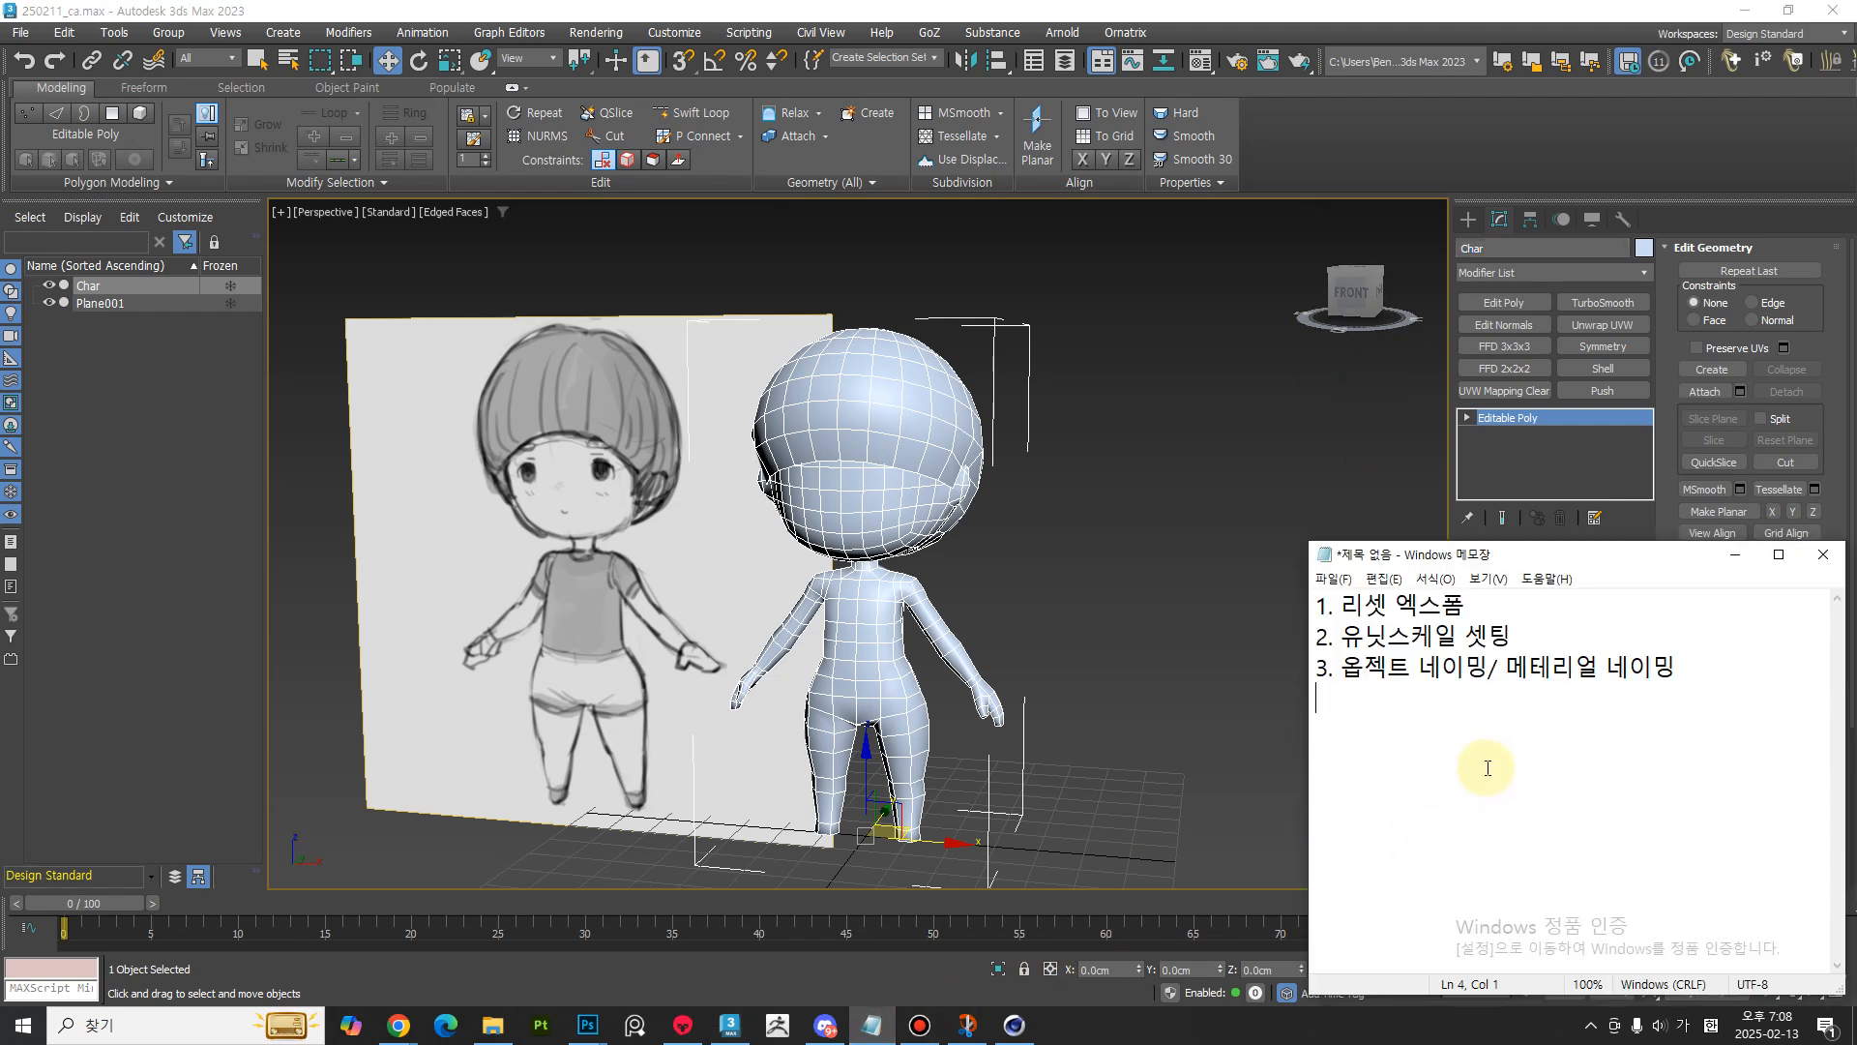
pyautogui.press('Return')
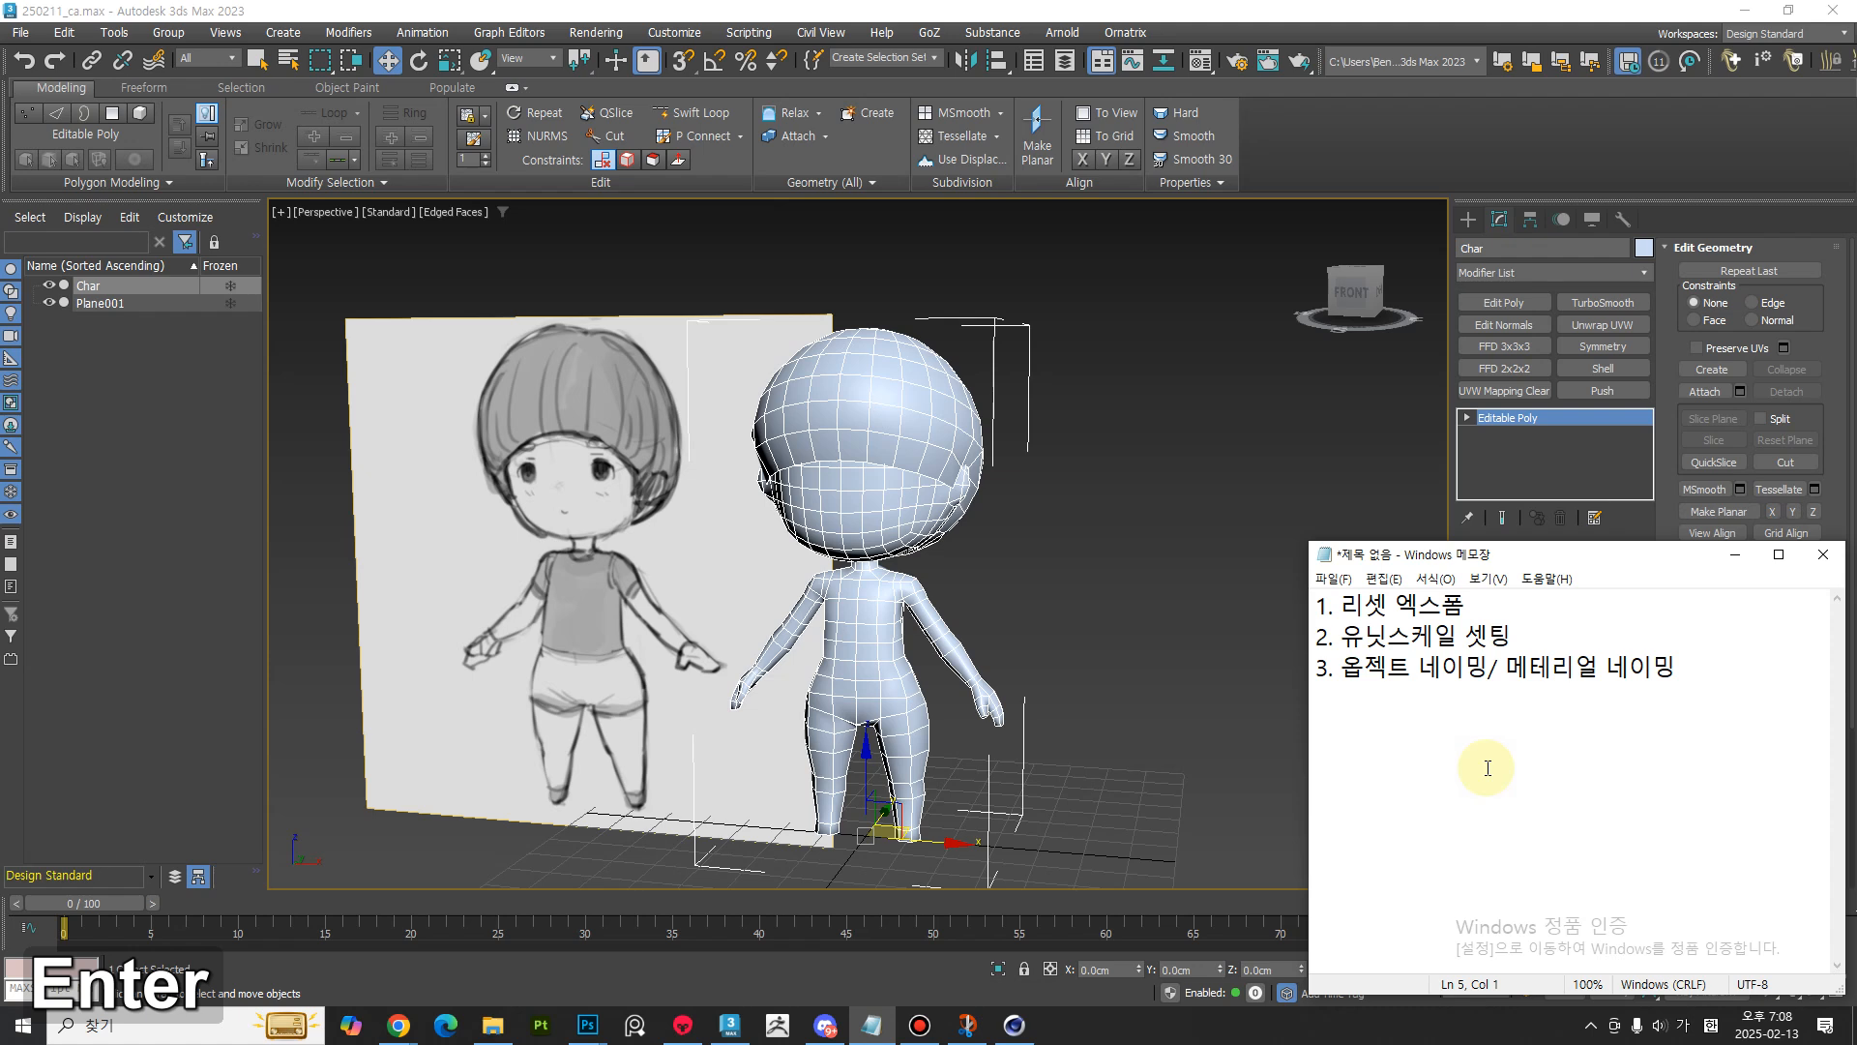
pyautogui.press('Hangul')
pyautogui.write('rb')
pyautogui.press('BackSpace')
pyautogui.press('BackSpace')
pyautogui.press('Hangul')
pyautogui.write('네임밍 규칙 -')
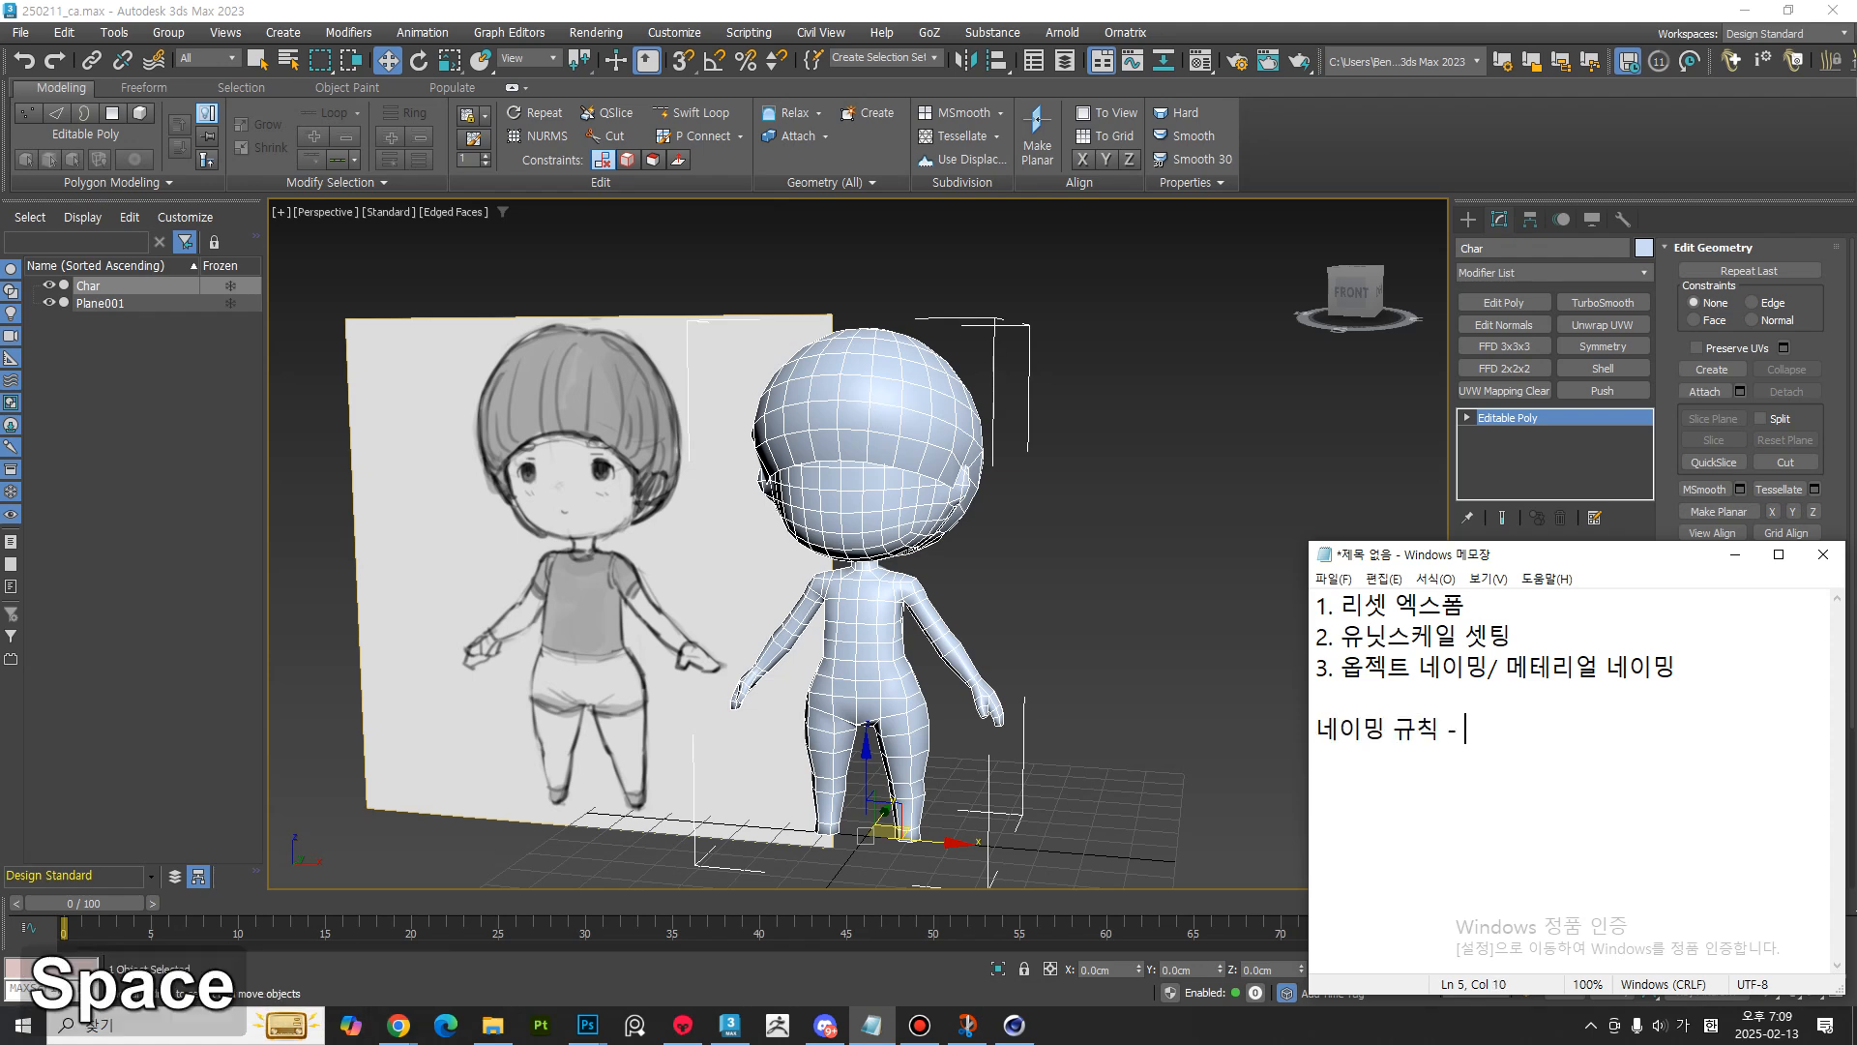
pyautogui.press('Return')
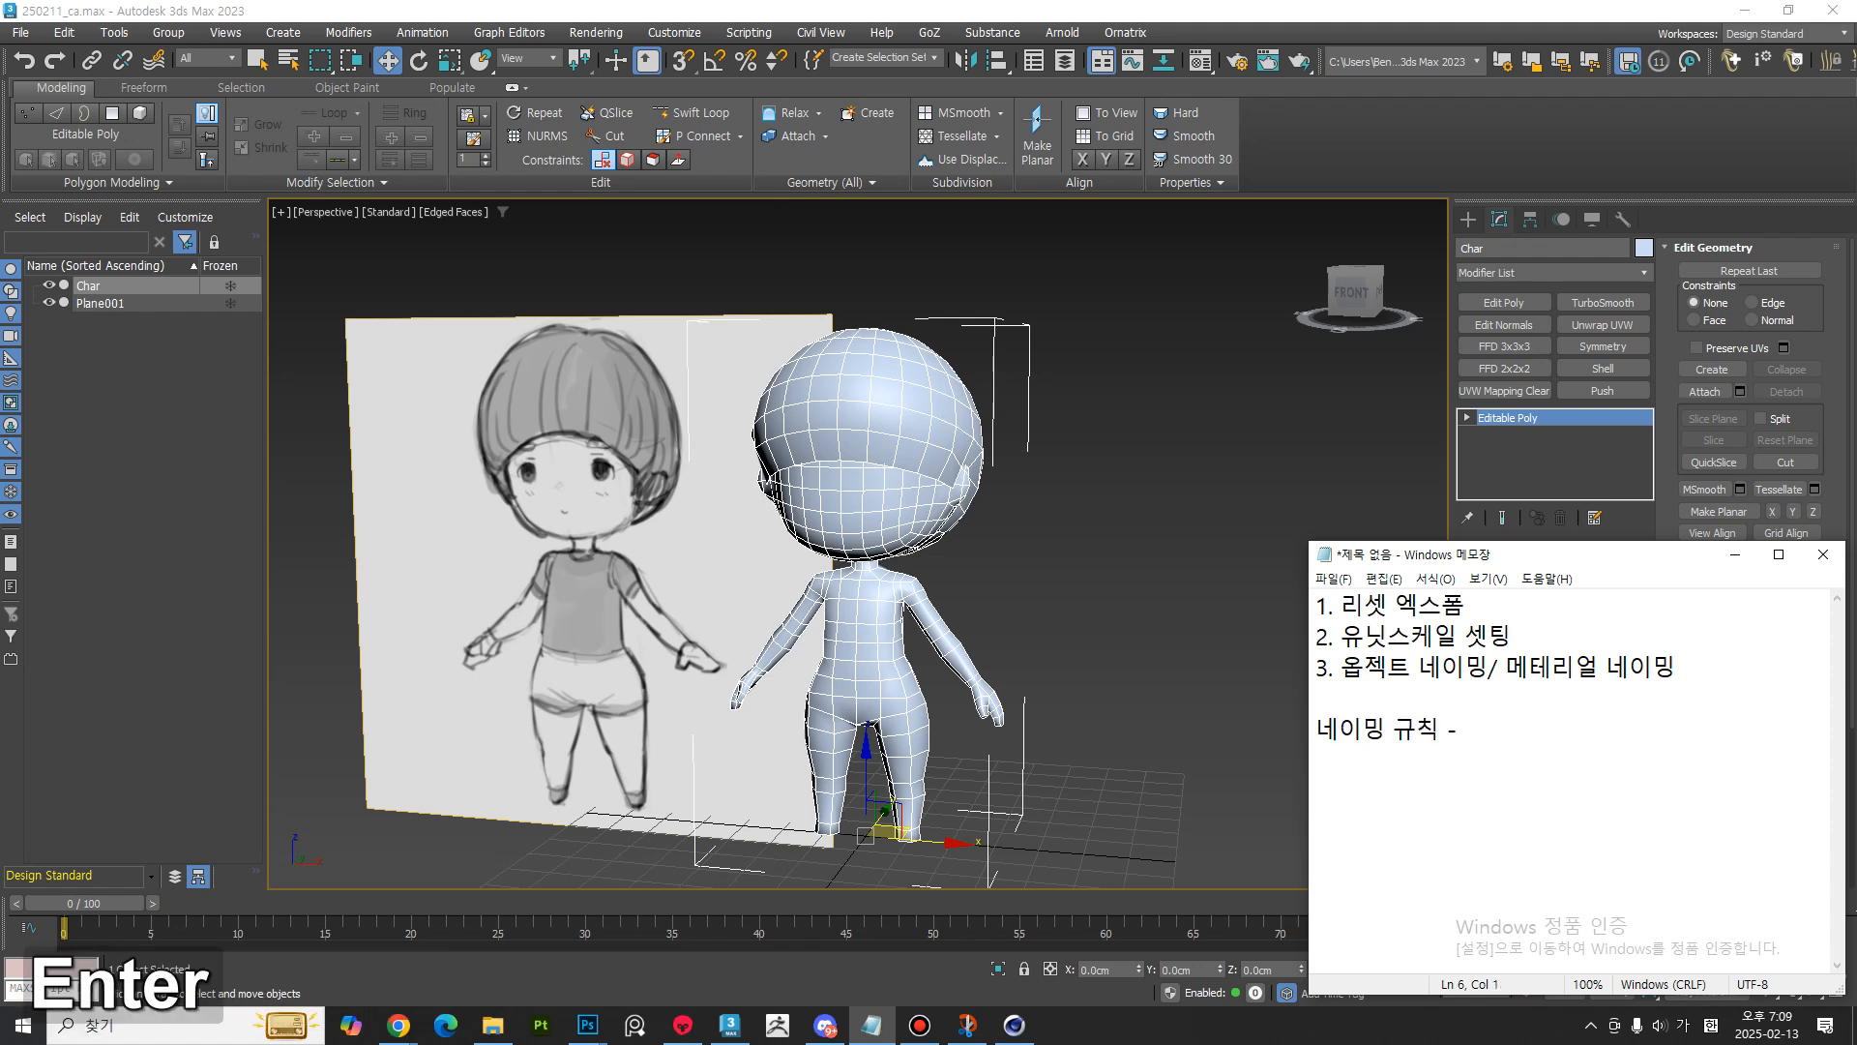
# - Write the first naming rule under the heading: "1.옵젝트와 메테리얼, 텍스쳐를 같은 이름으로 한다."
pyautogui.write('1.')
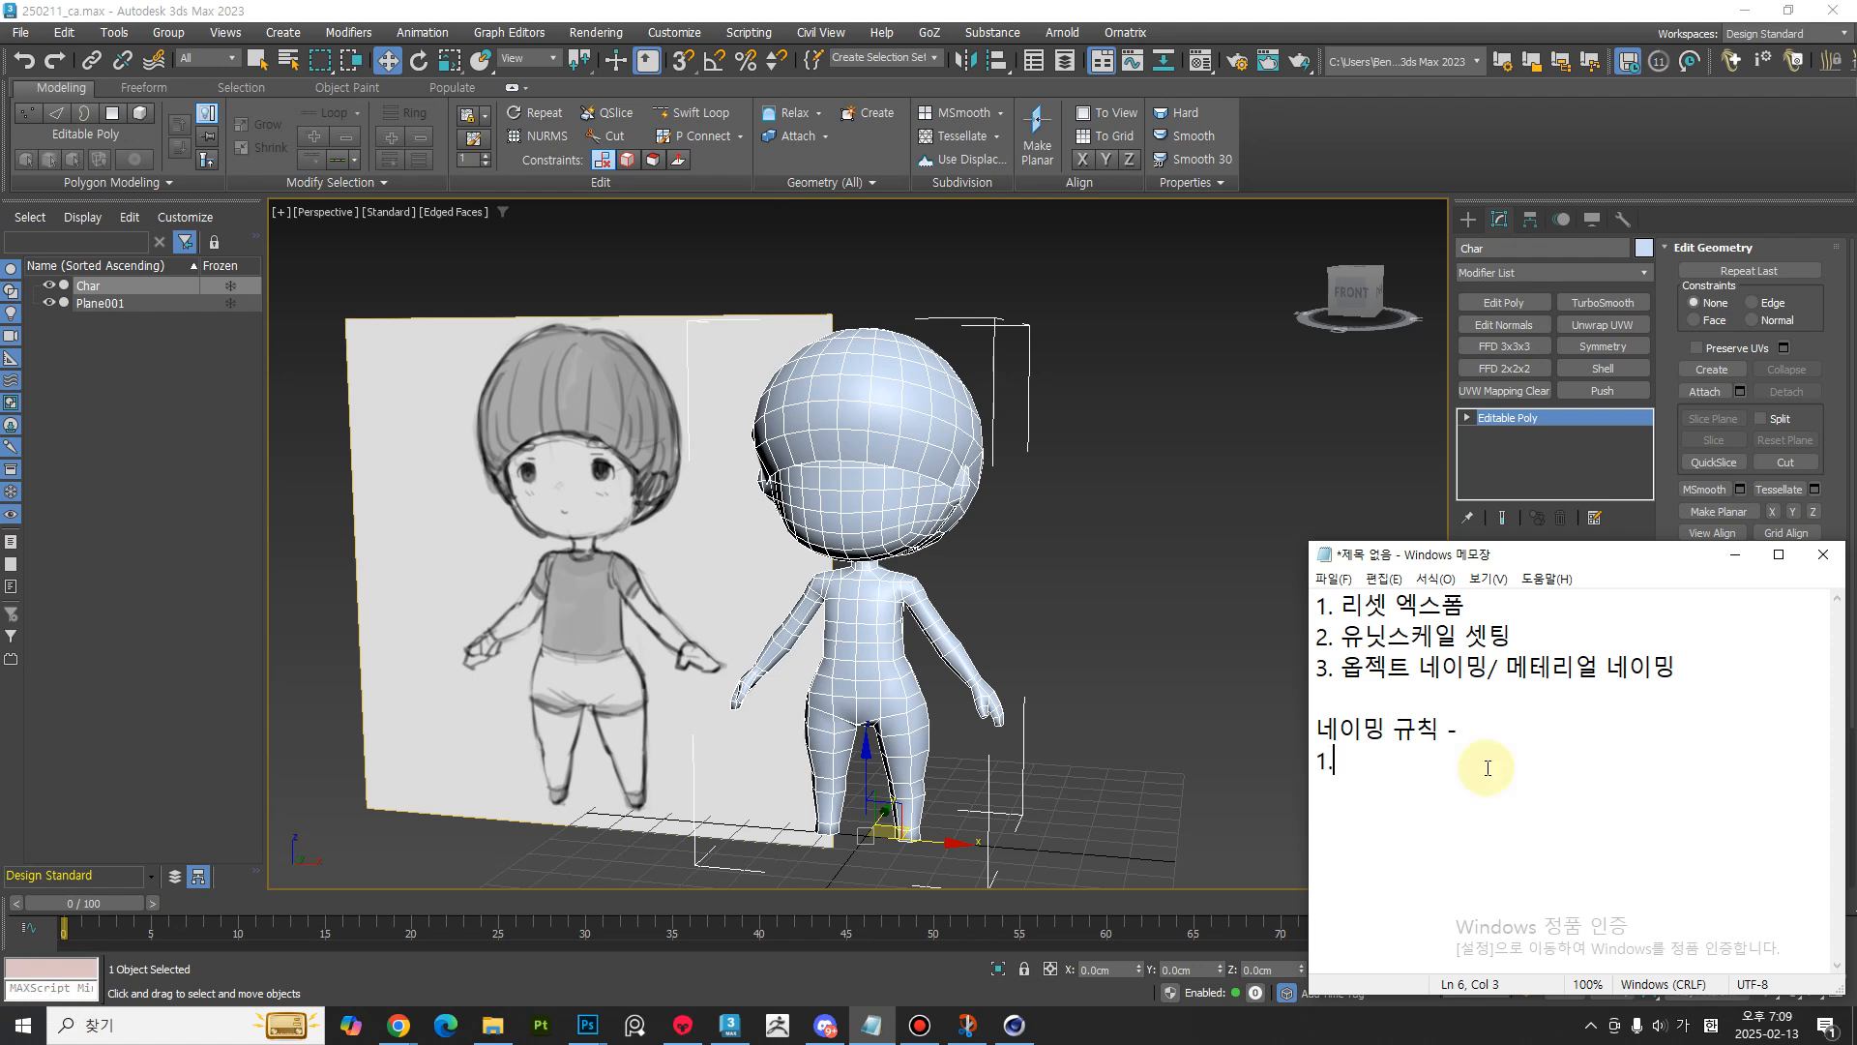
pyautogui.write('옵젝')
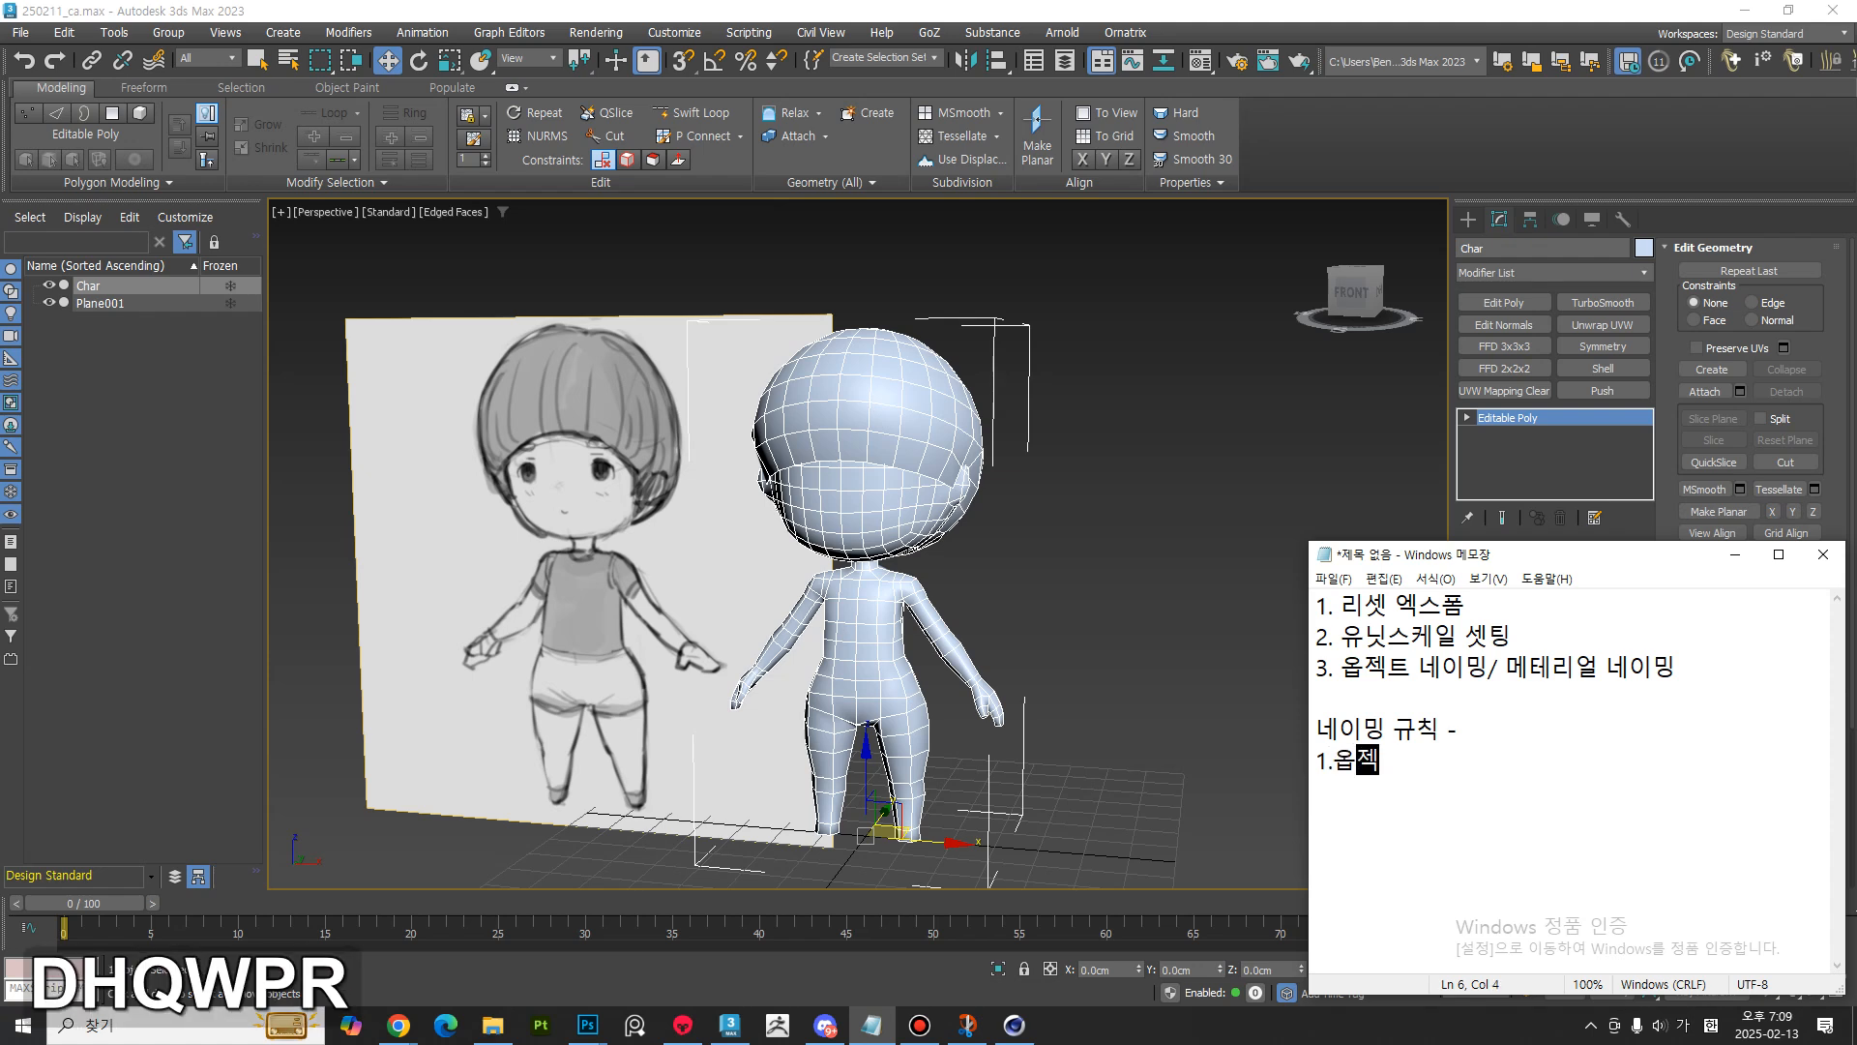
pyautogui.write('트와 메테리얼, 텍')
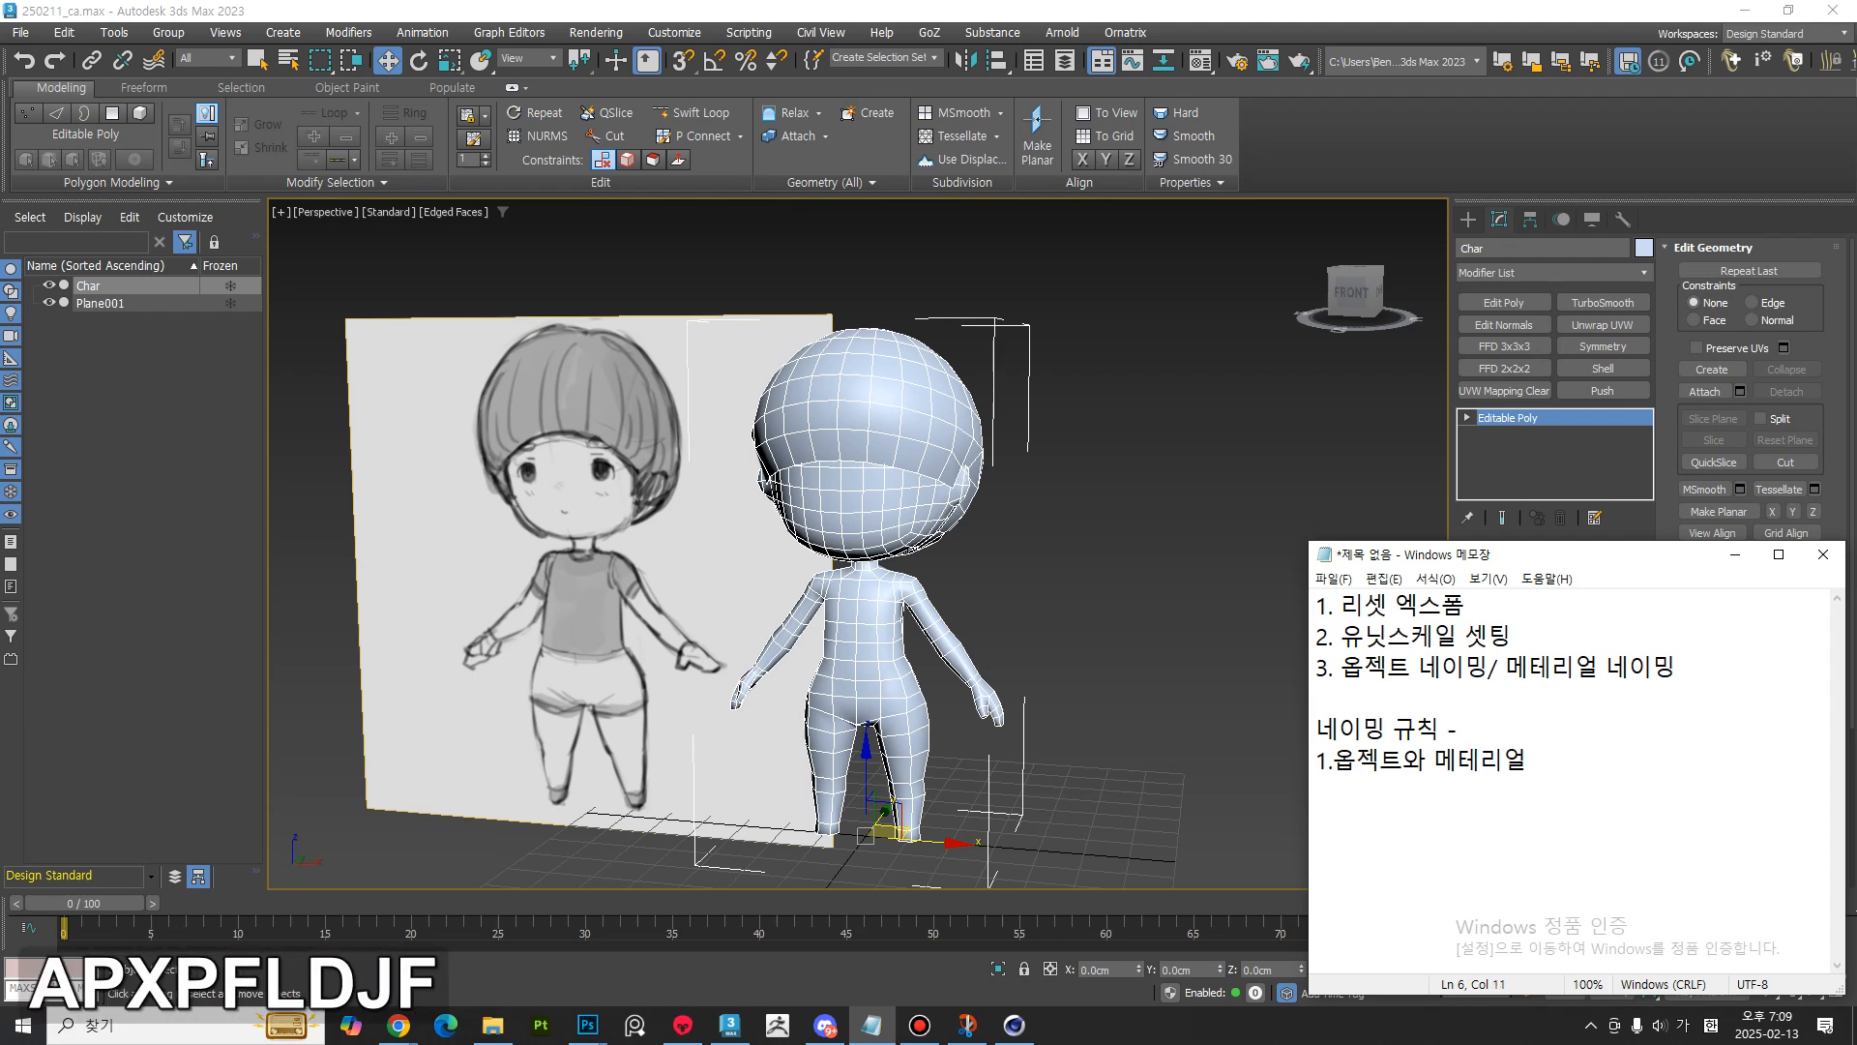
pyautogui.write('스쳐')
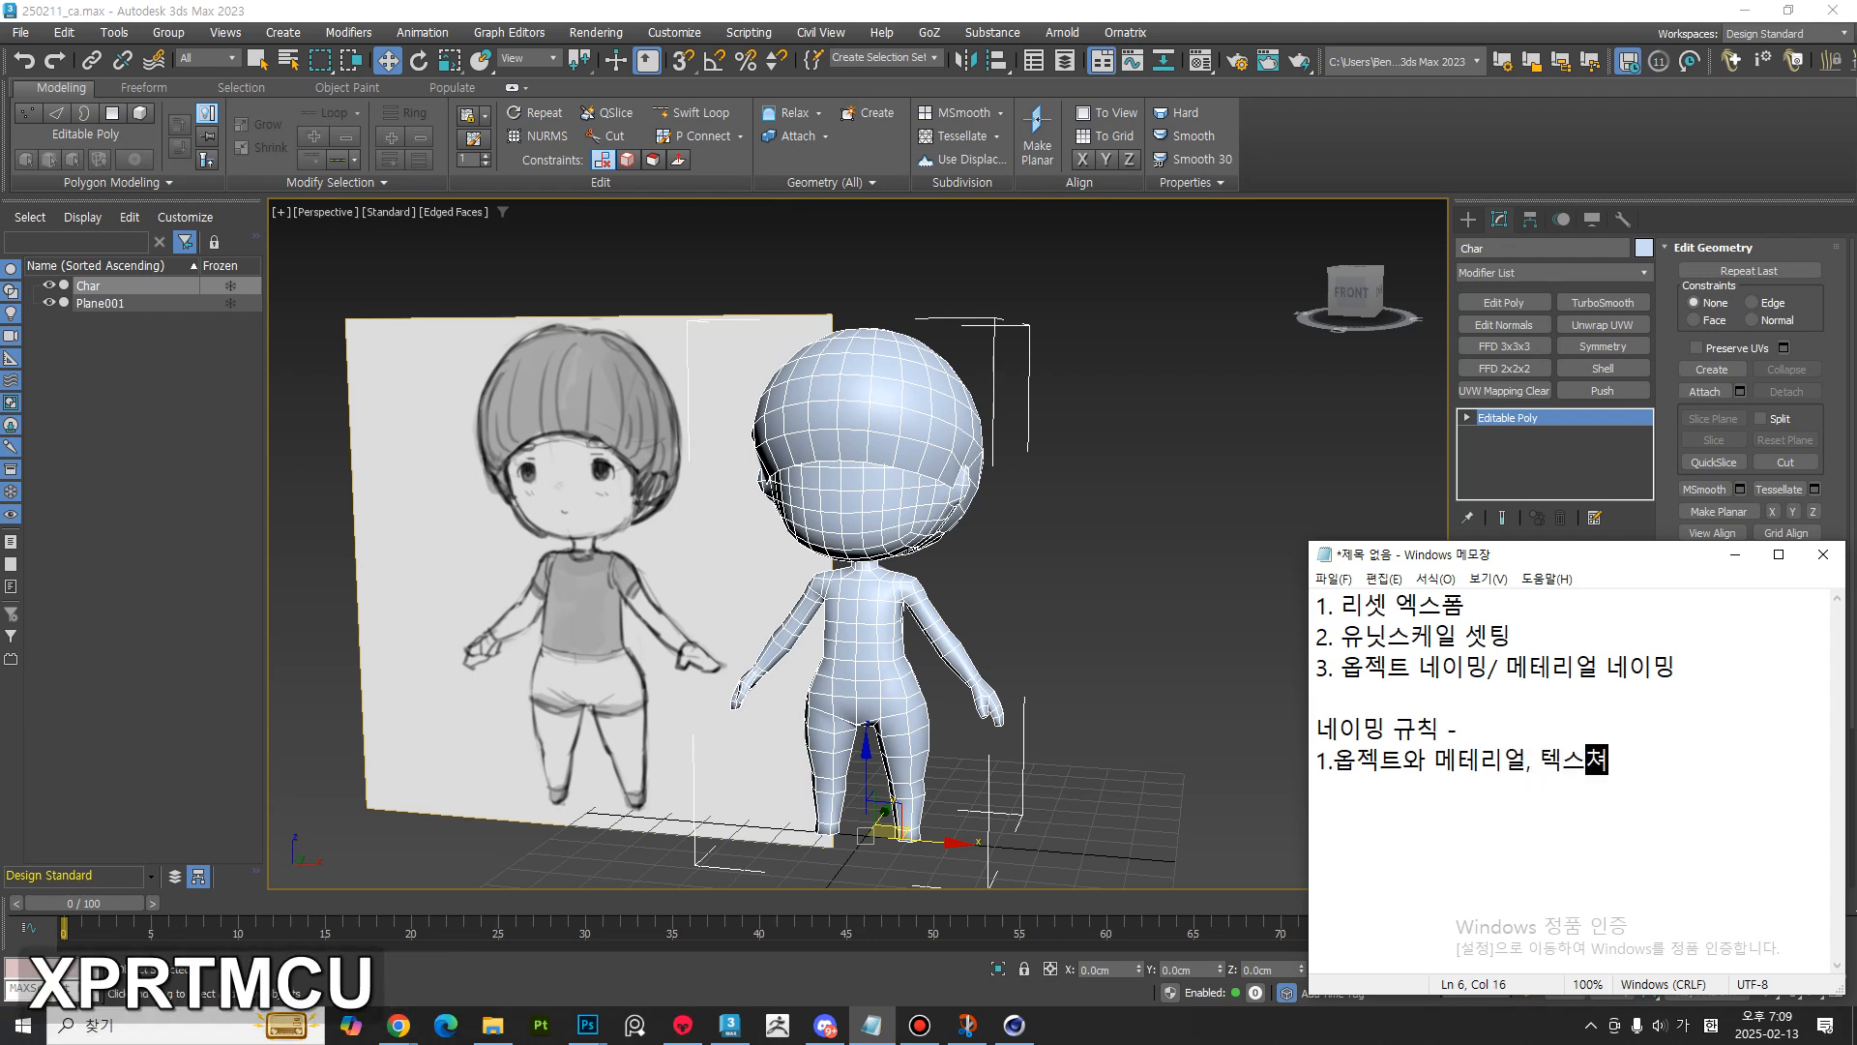
pyautogui.write('를 갈은 이름으로 한다')
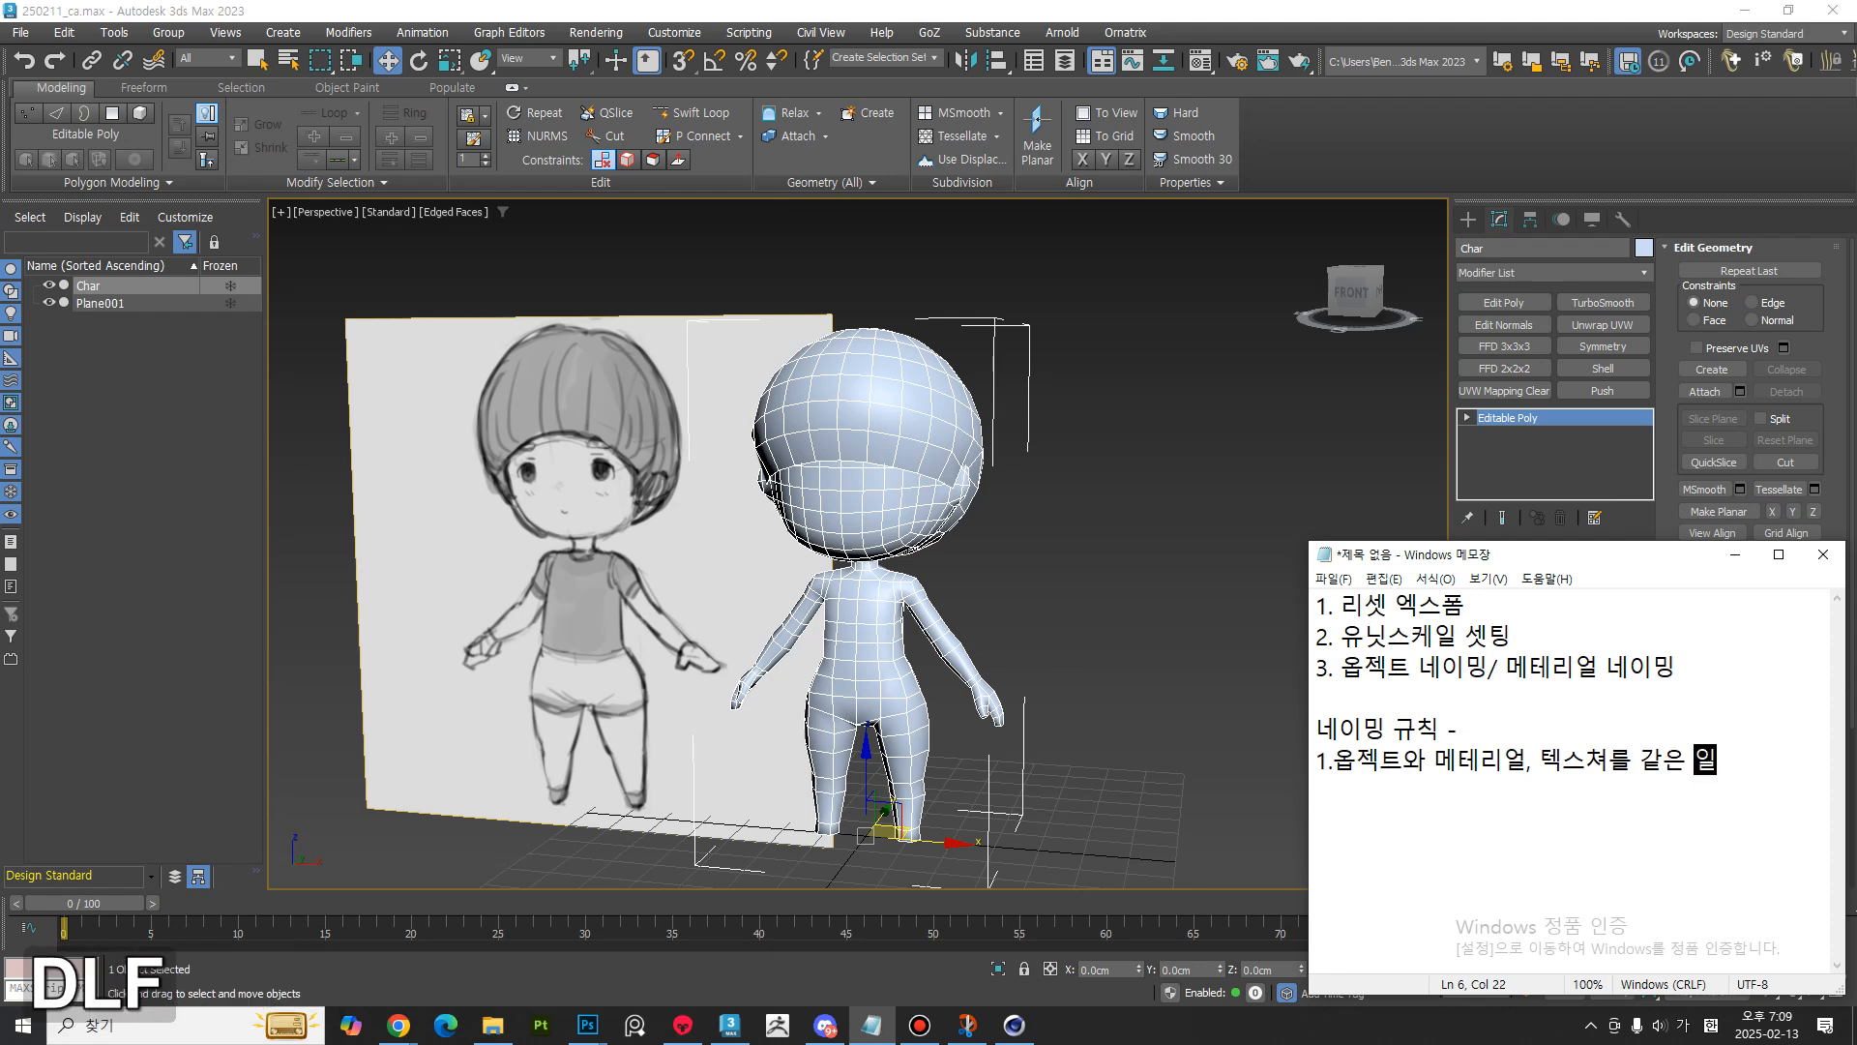
pyautogui.write('.')
# - Begin the second naming rule on a new line with "2. 옵젝트가 노말제작프로세스로 작업될"
pyautogui.press('Return')
pyautogui.write('2. ')
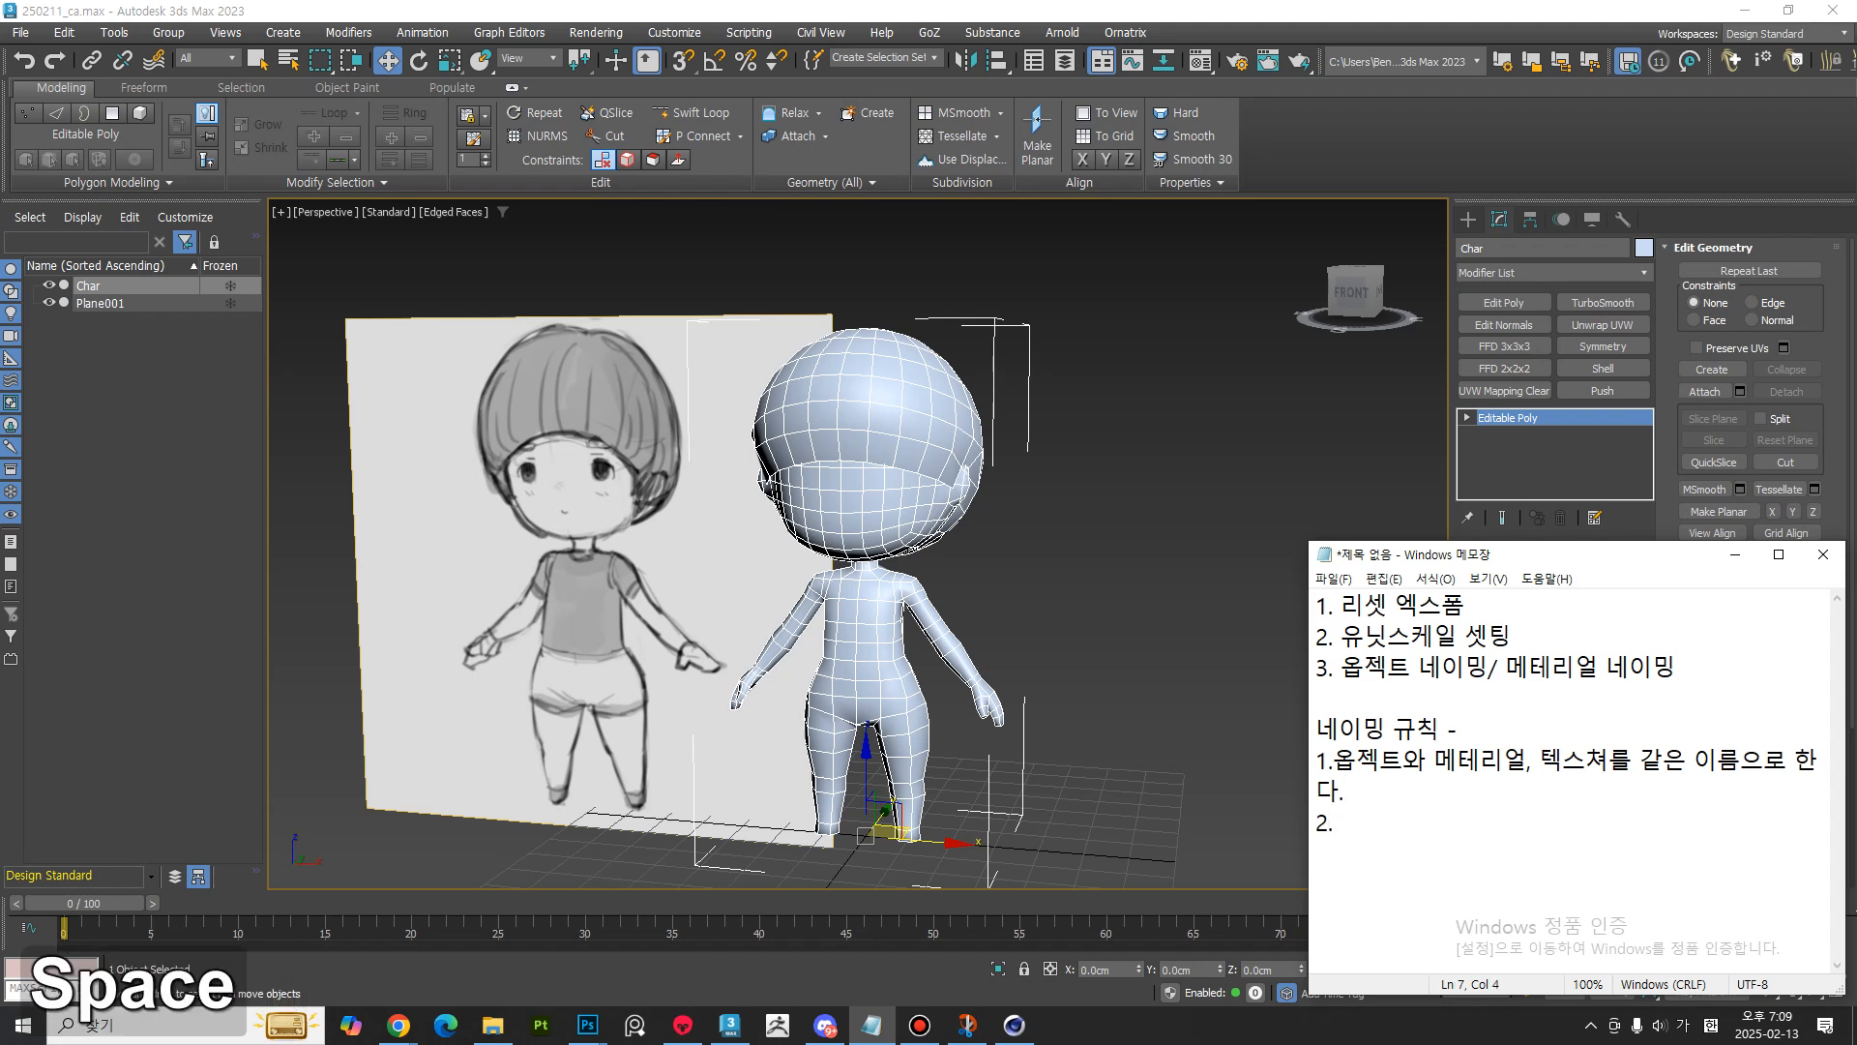
pyautogui.write('옵젝')
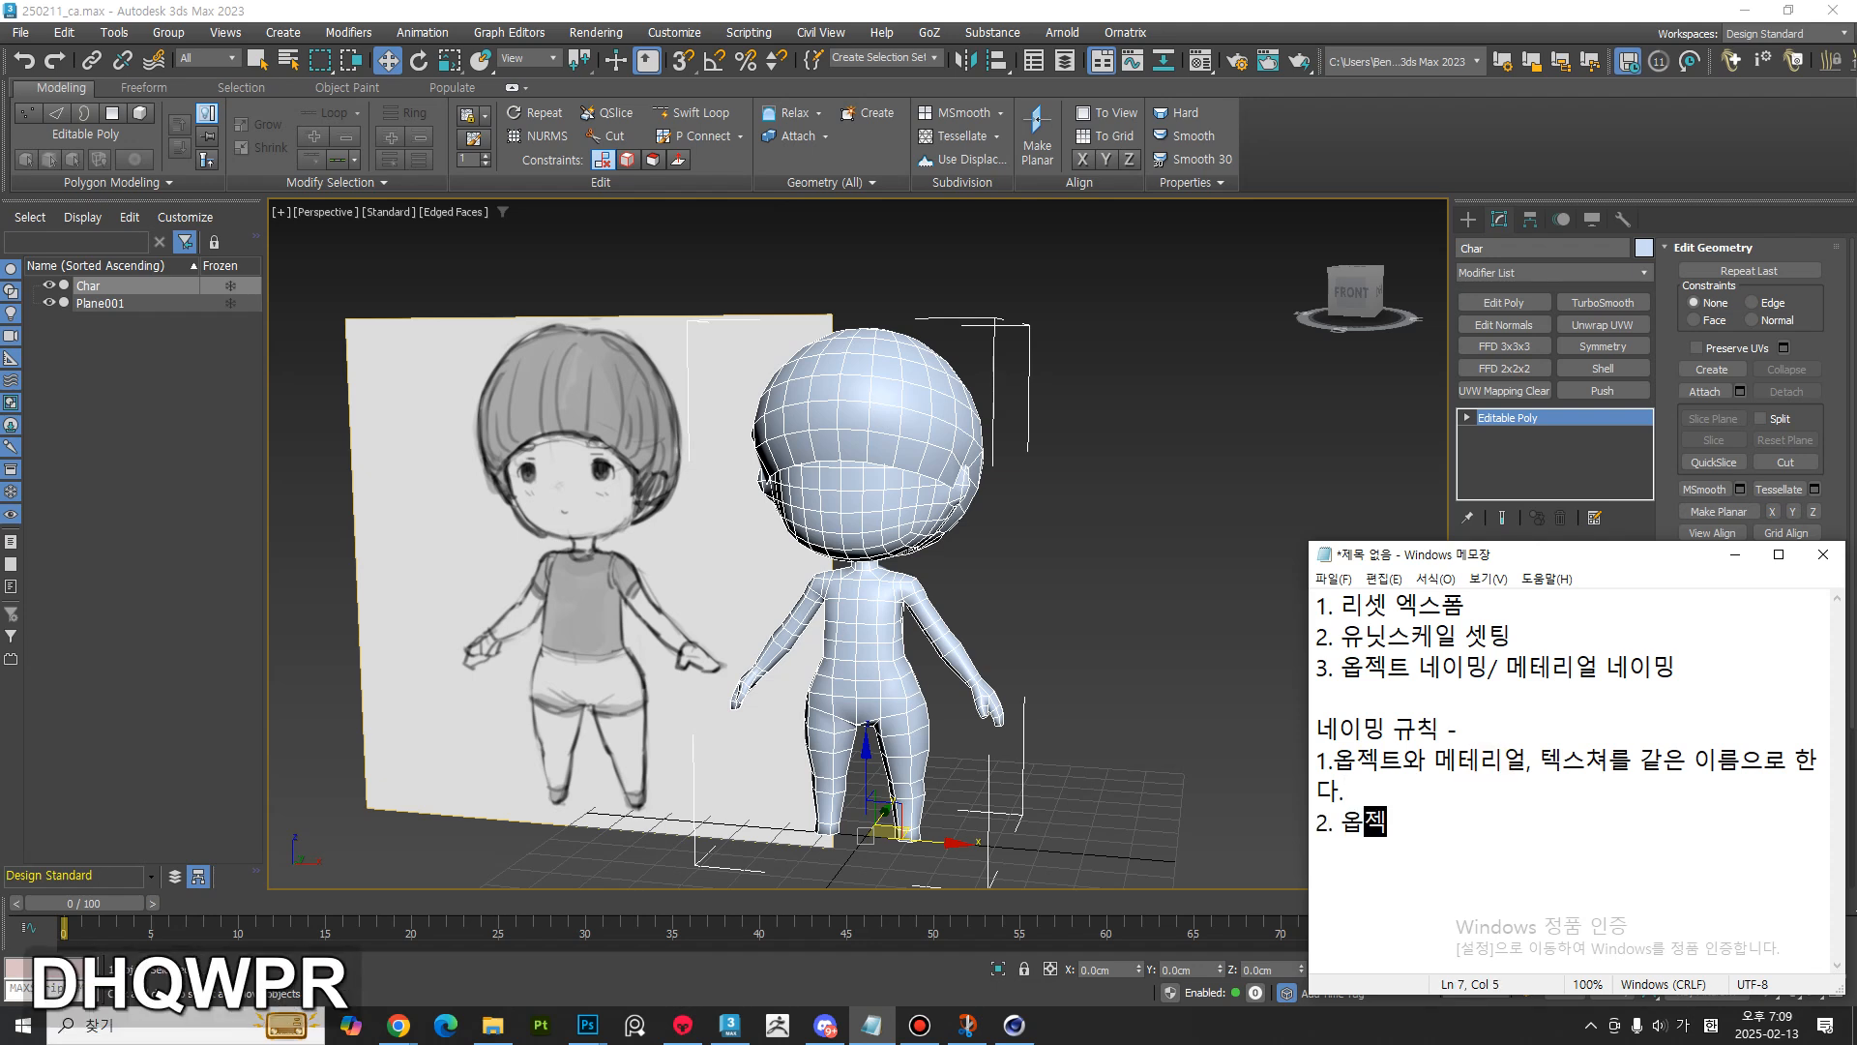
pyautogui.write('트가 노말')
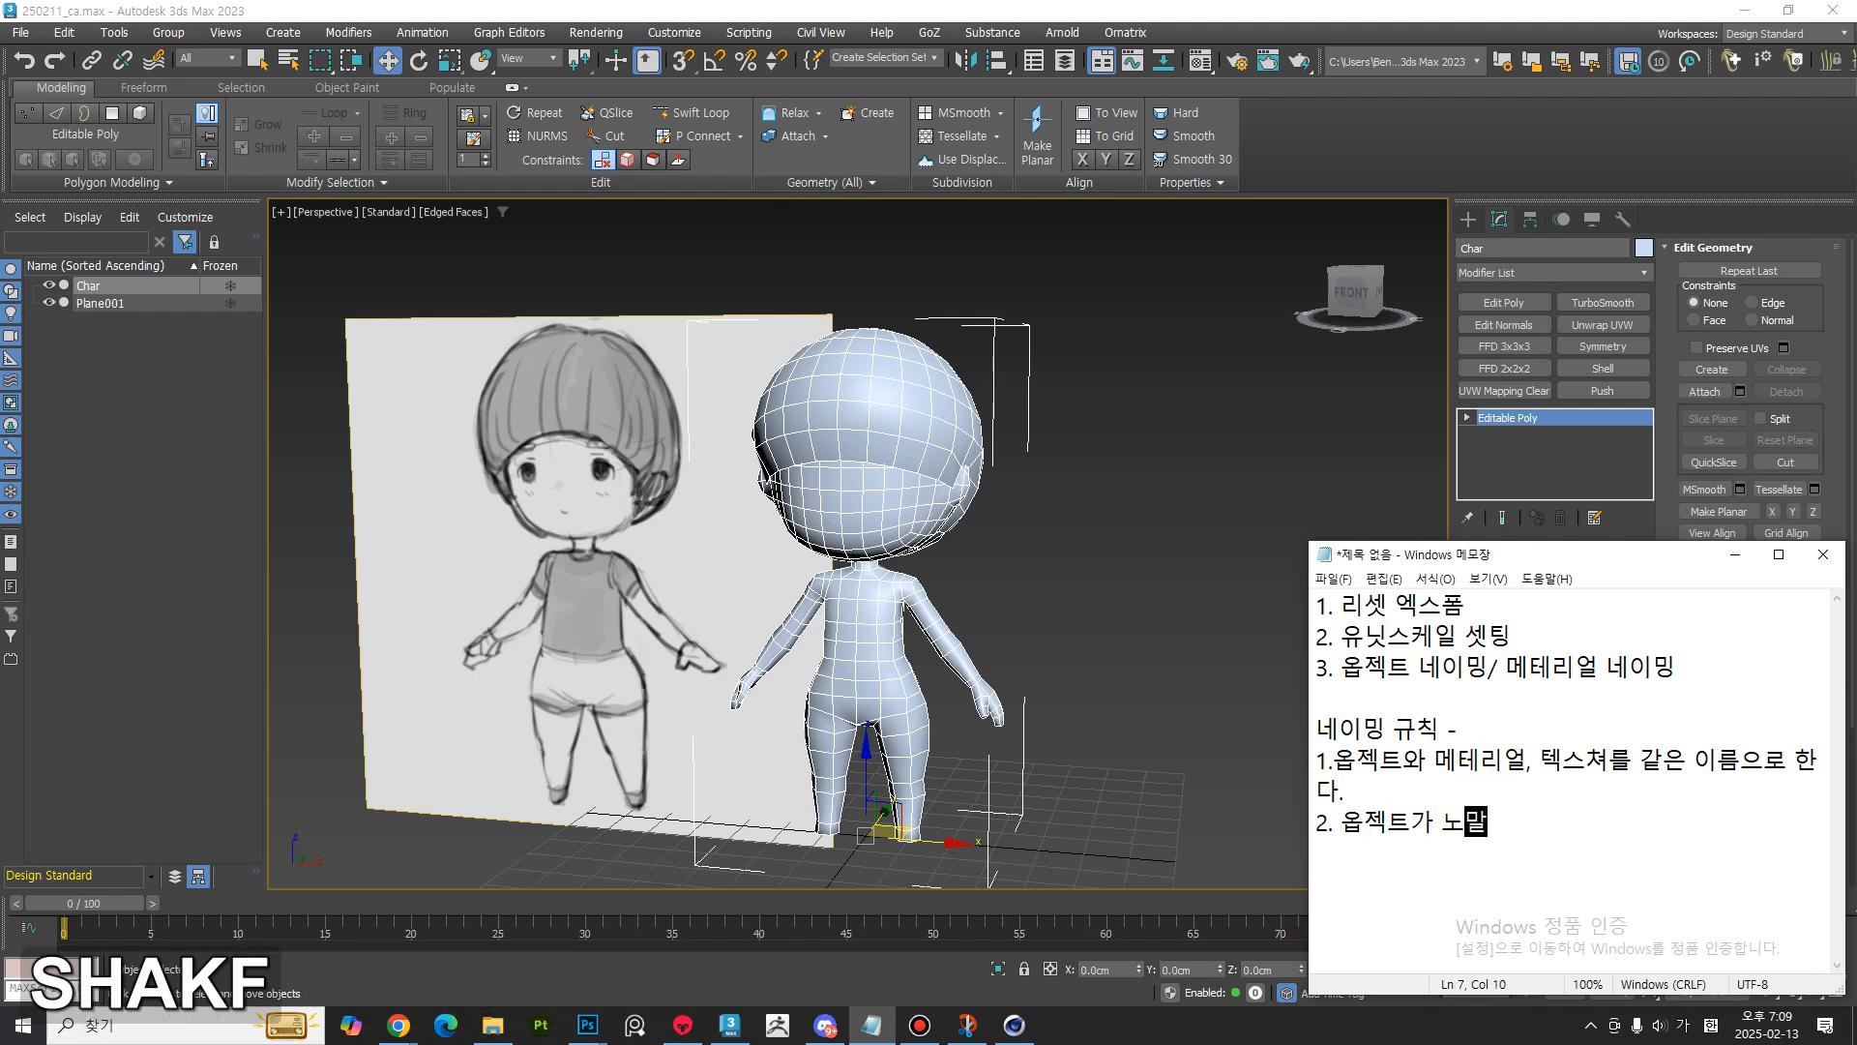
pyautogui.write('젲작프')
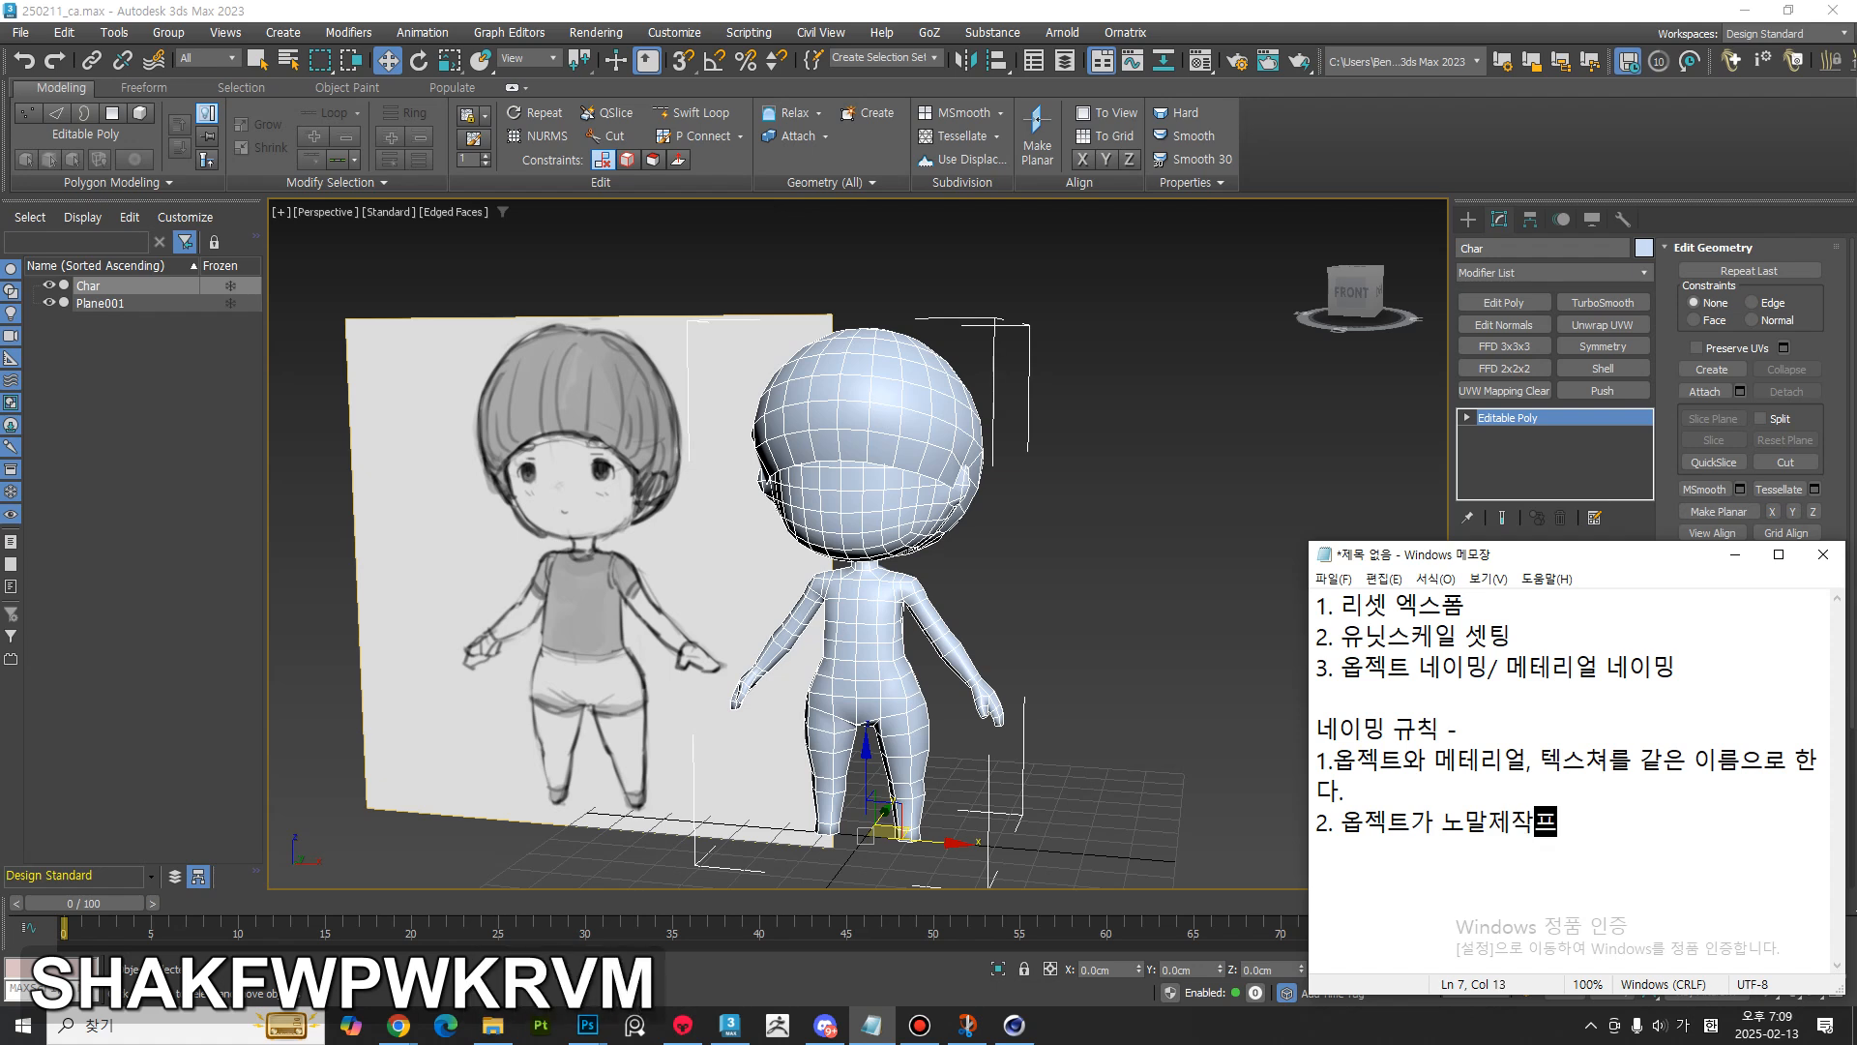
pyautogui.write('로세스')
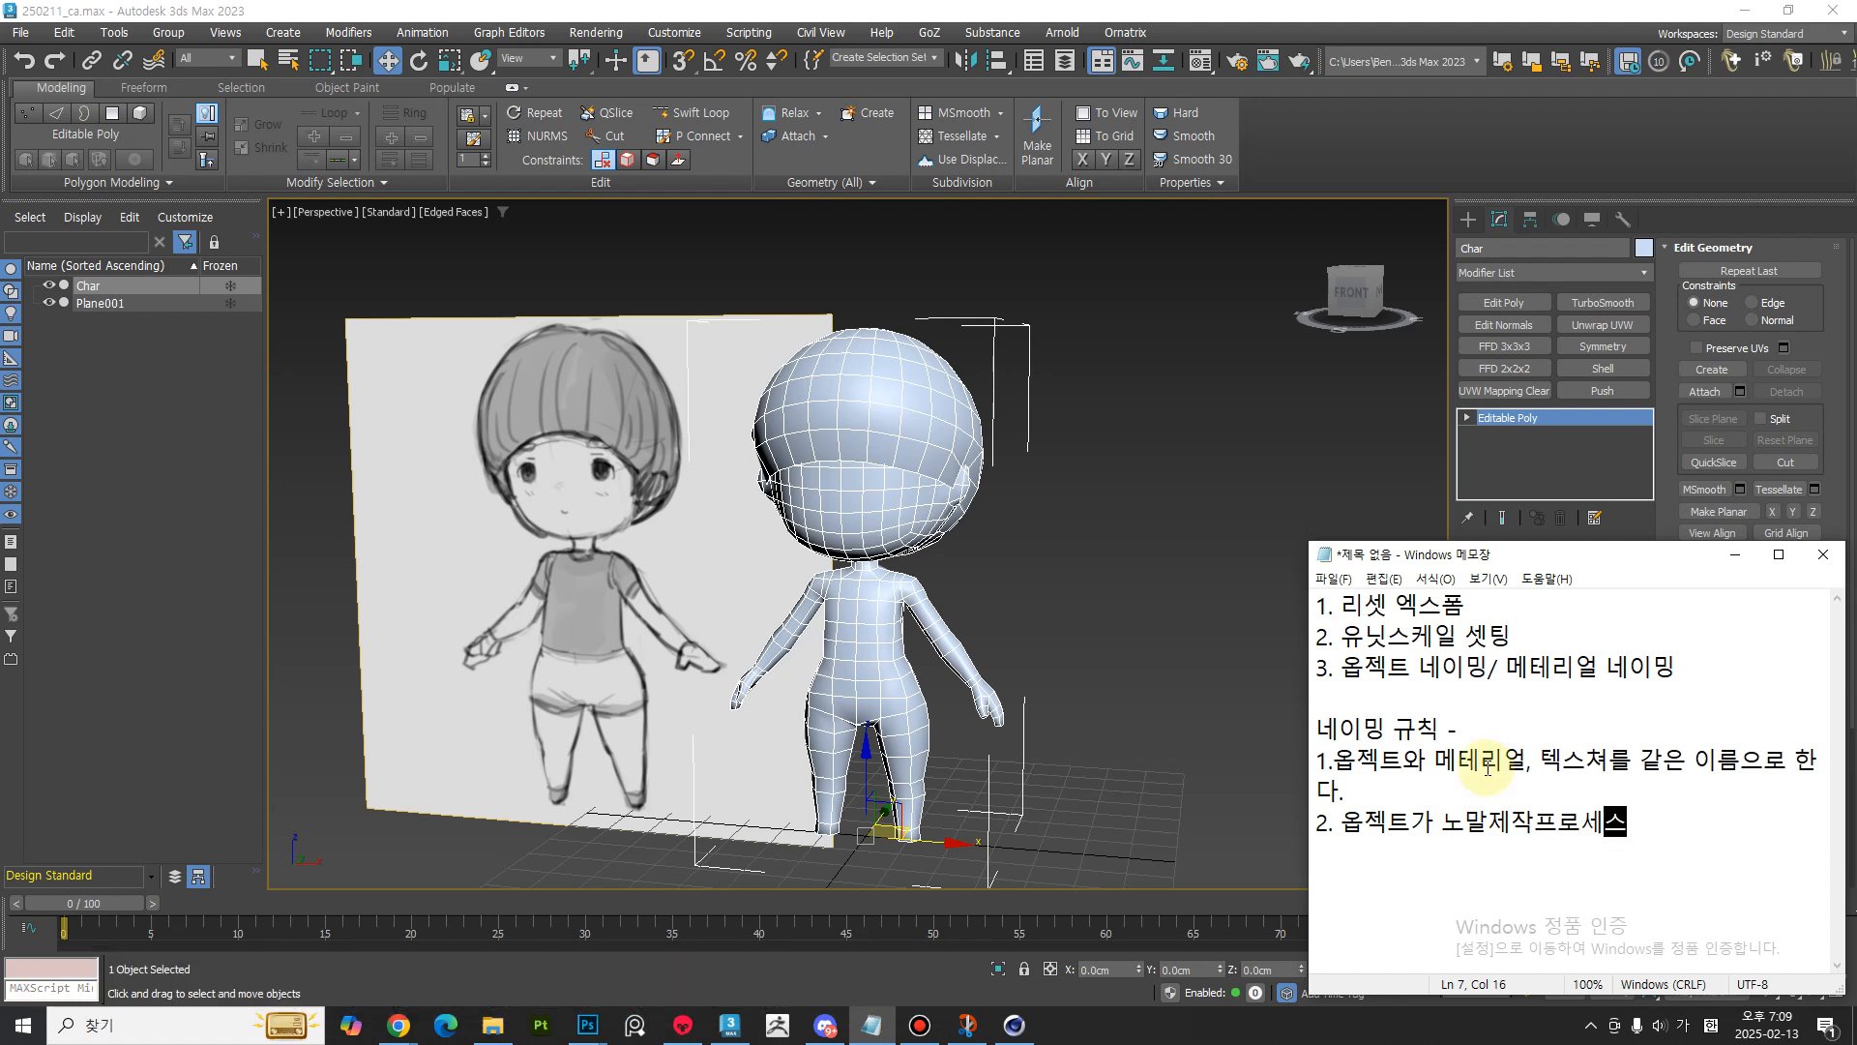
pyautogui.write('로 작업될 ')
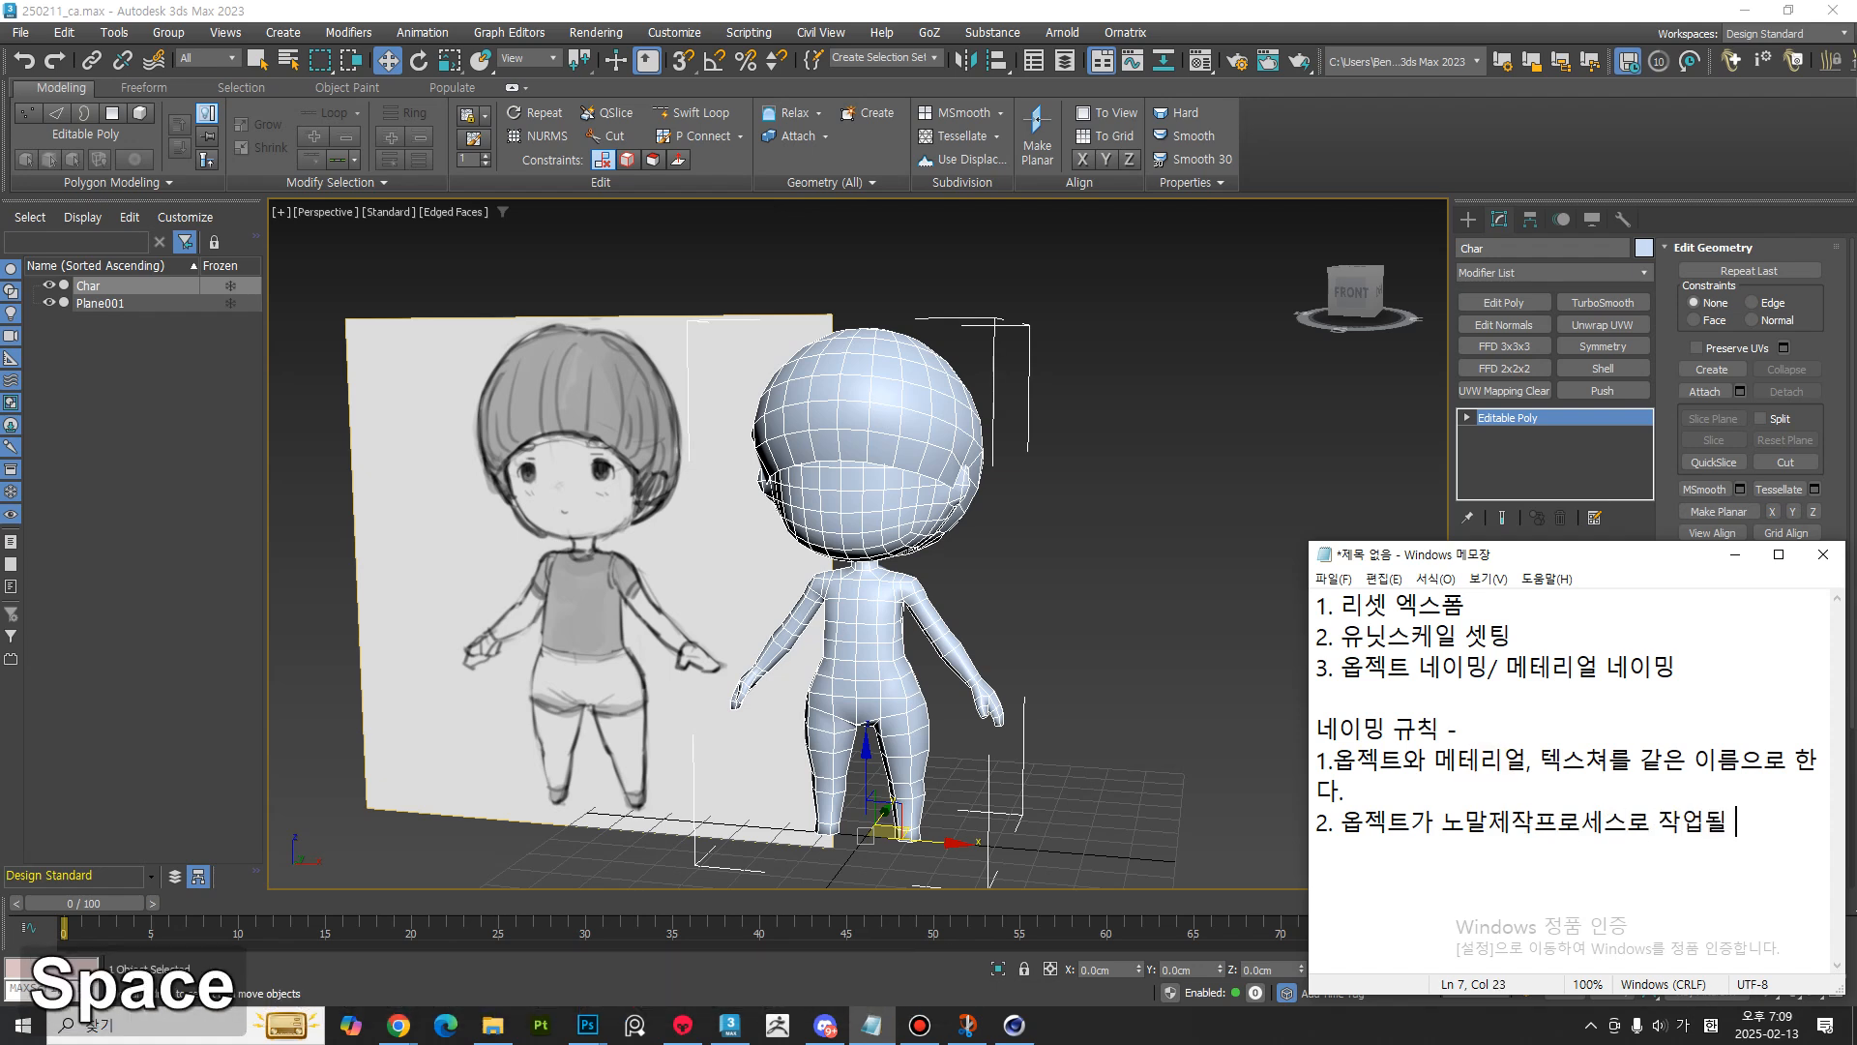
# - Complete rule 2 with "경우 로우폴리곤과 하이폴리곤 네임을 같게 하고 말미에 _low / _high로 구분하여 이름을 짓는다."
pyautogui.write('경우 ㄹ로우폴리')
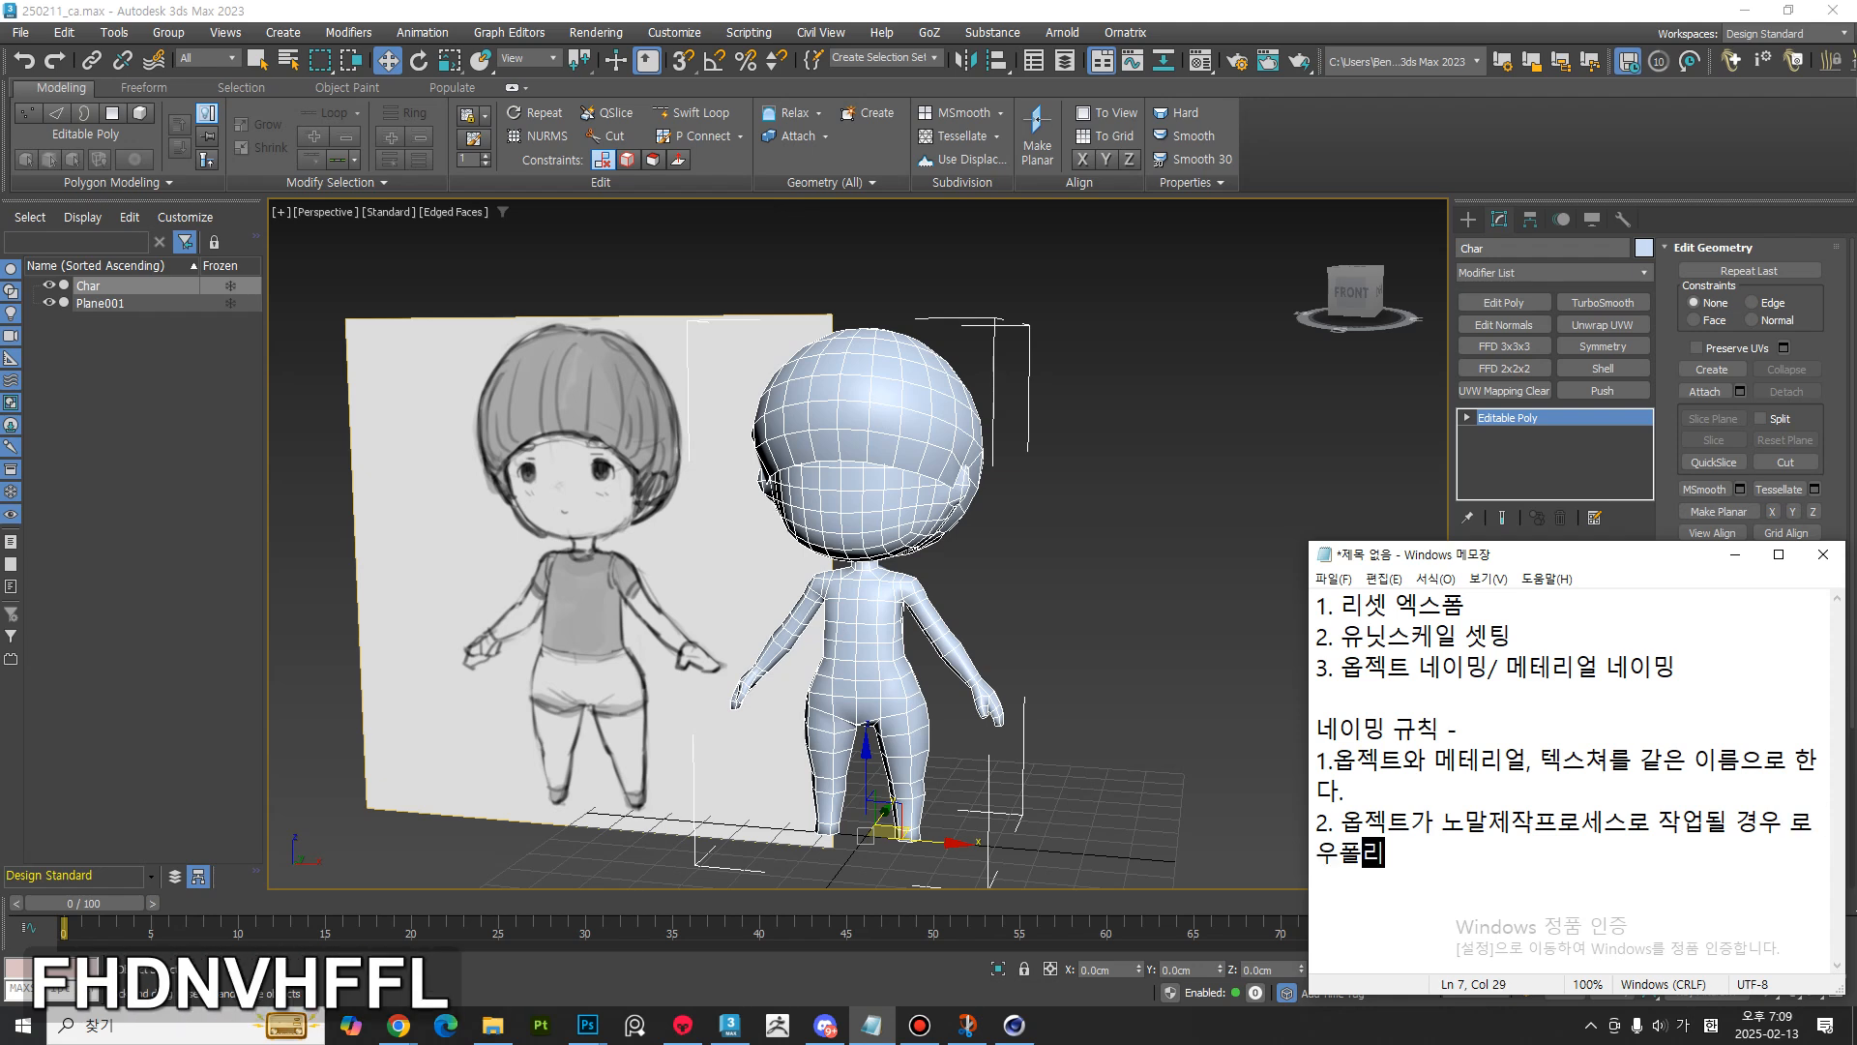
pyautogui.write('고ㄴ과 하이폴리')
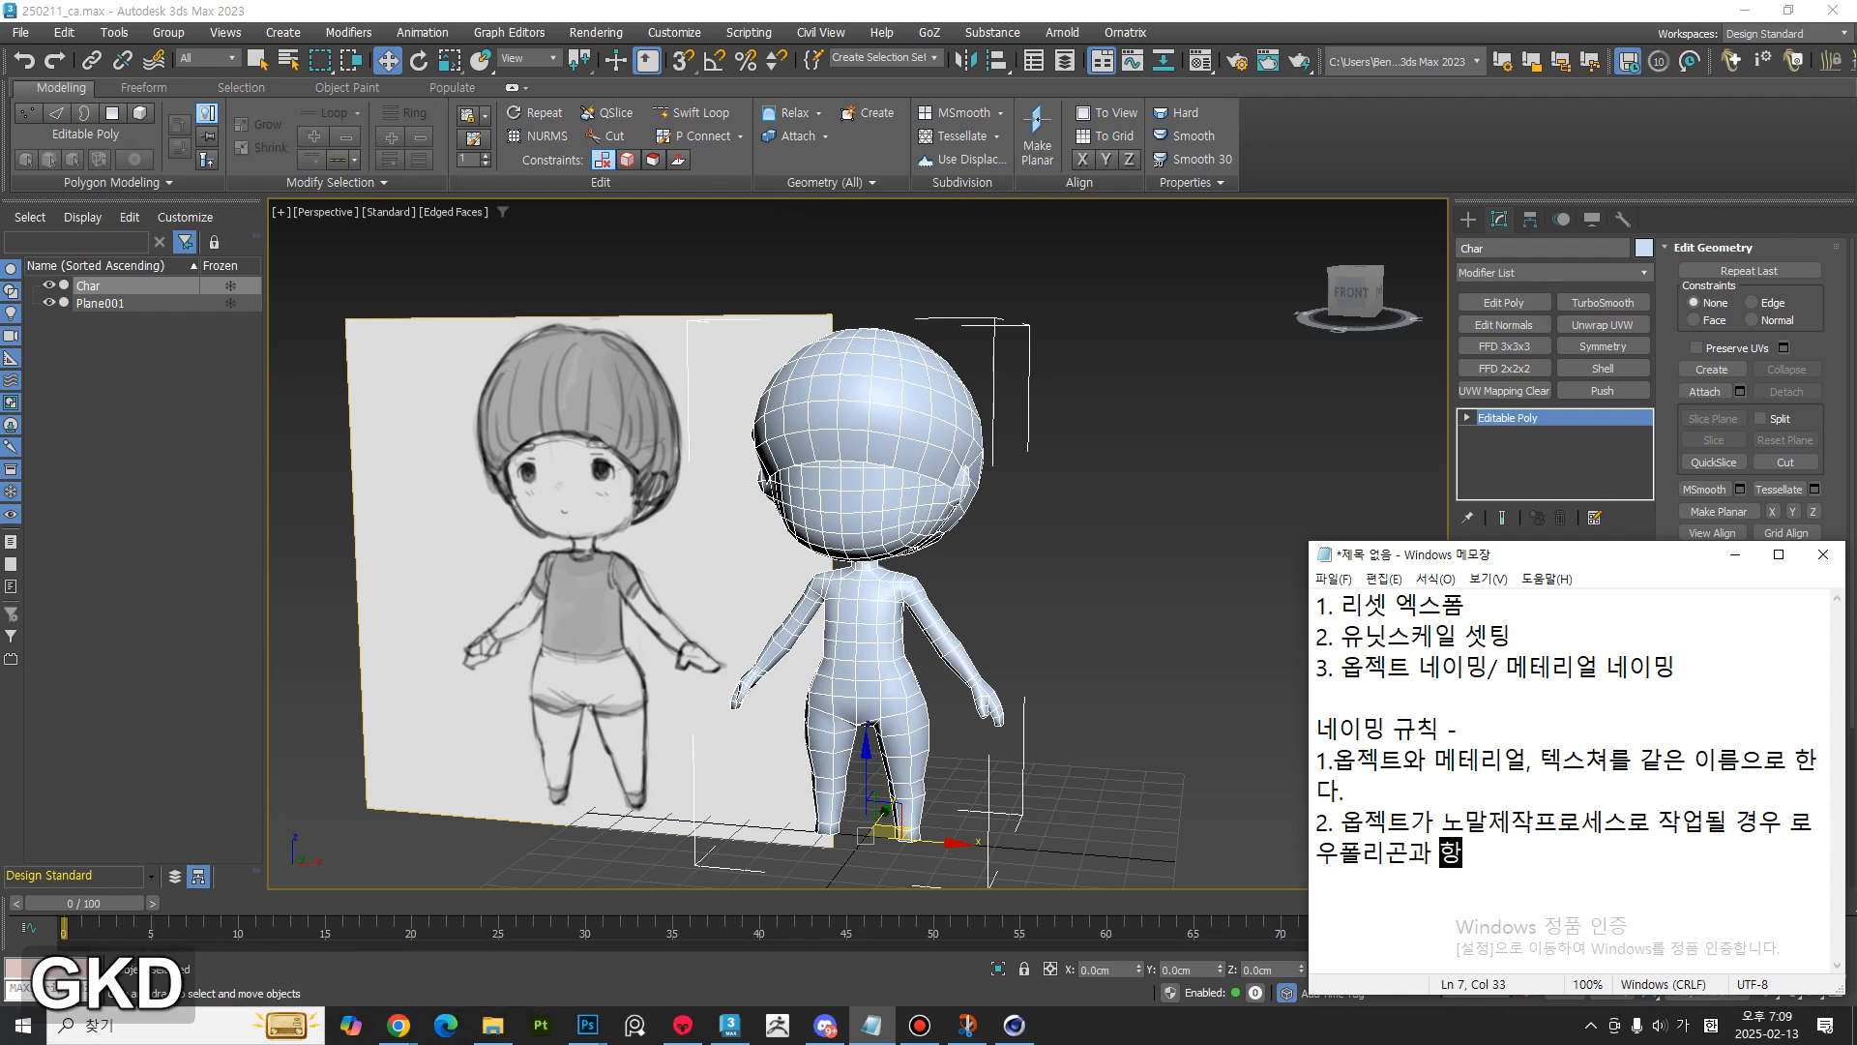
pyautogui.write('곤 네')
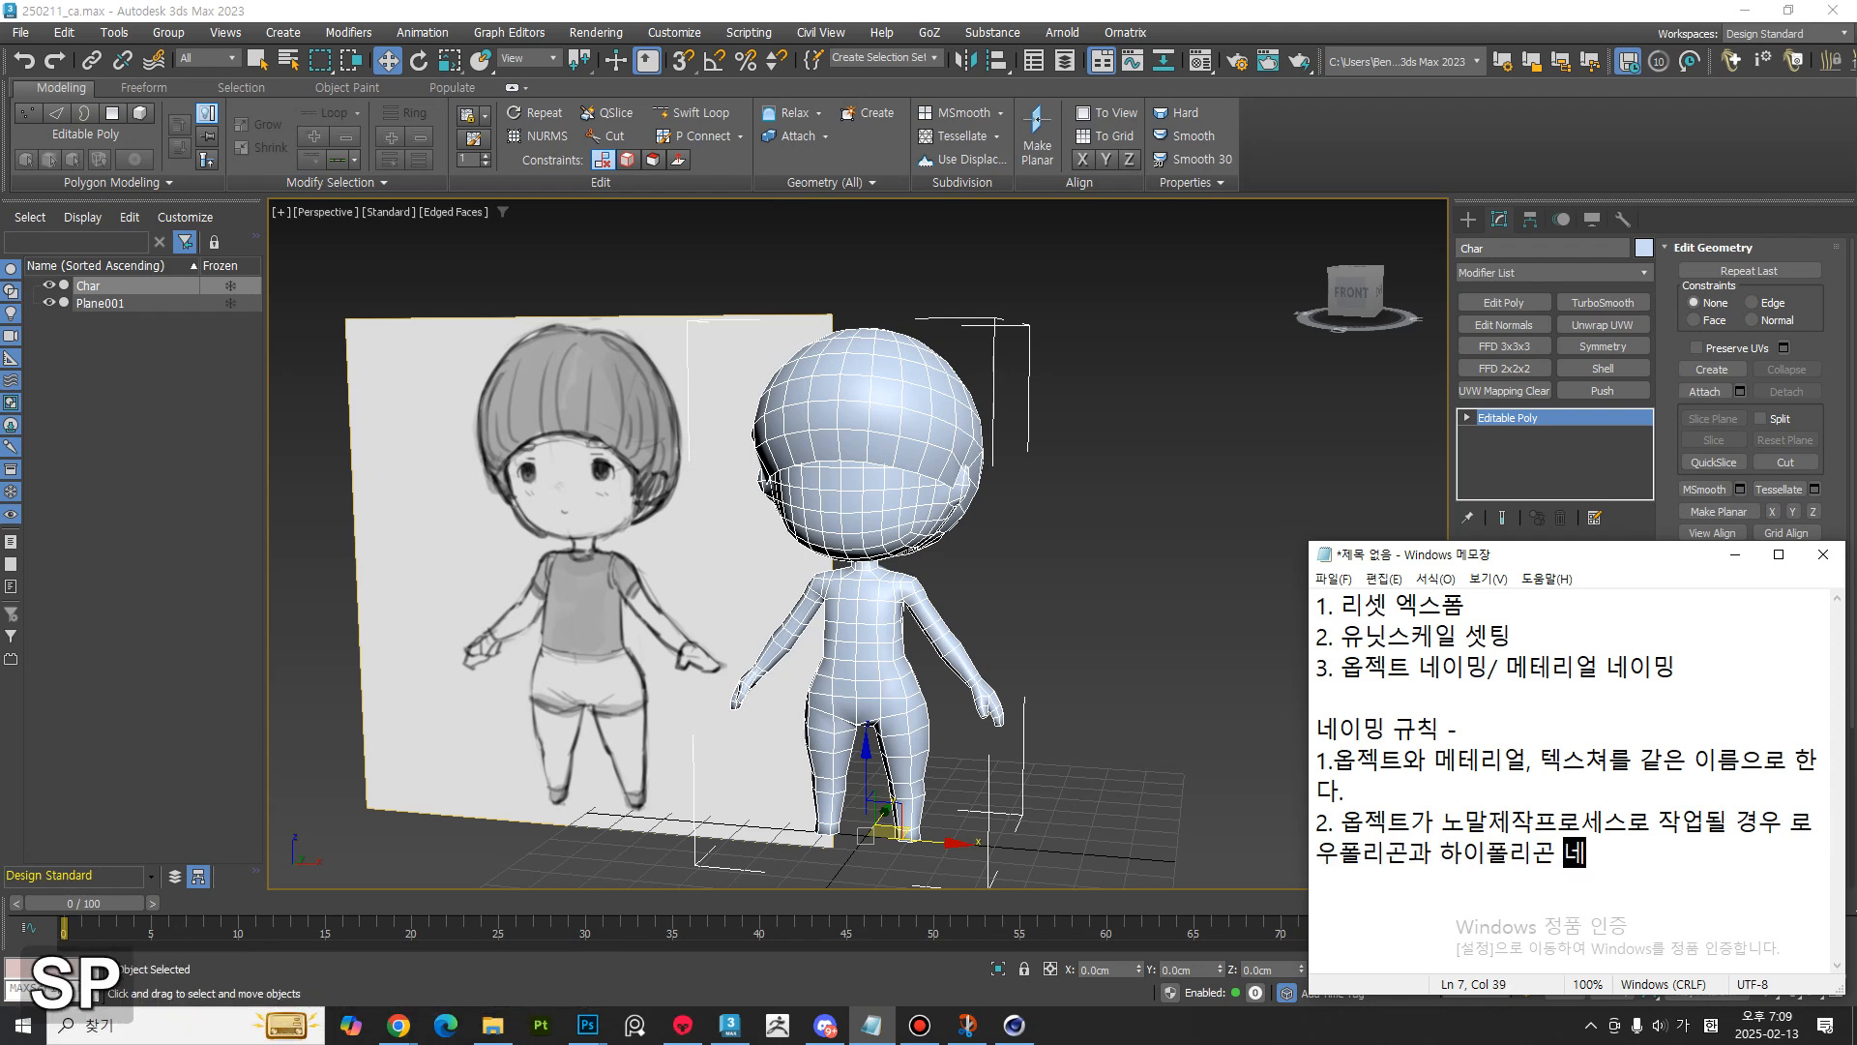
pyautogui.write('임을 ㄱ같게 하')
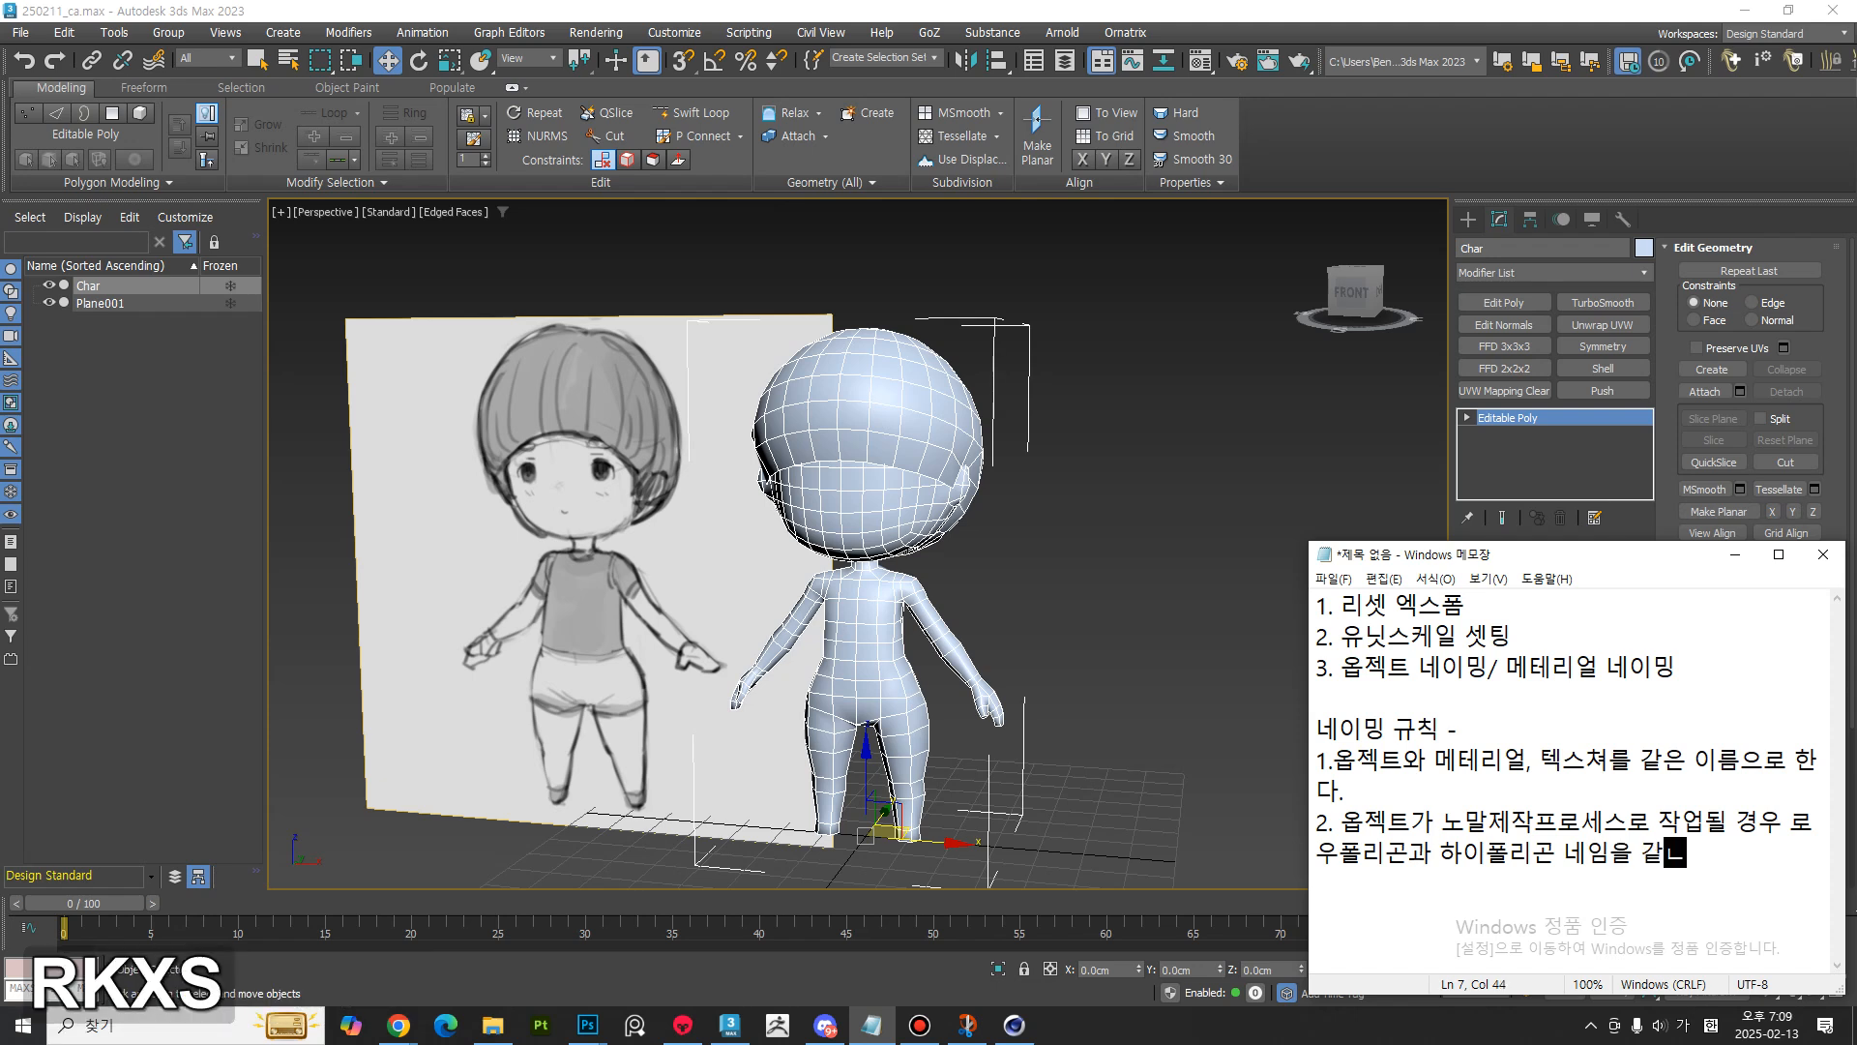
pyautogui.write('고 말미에')
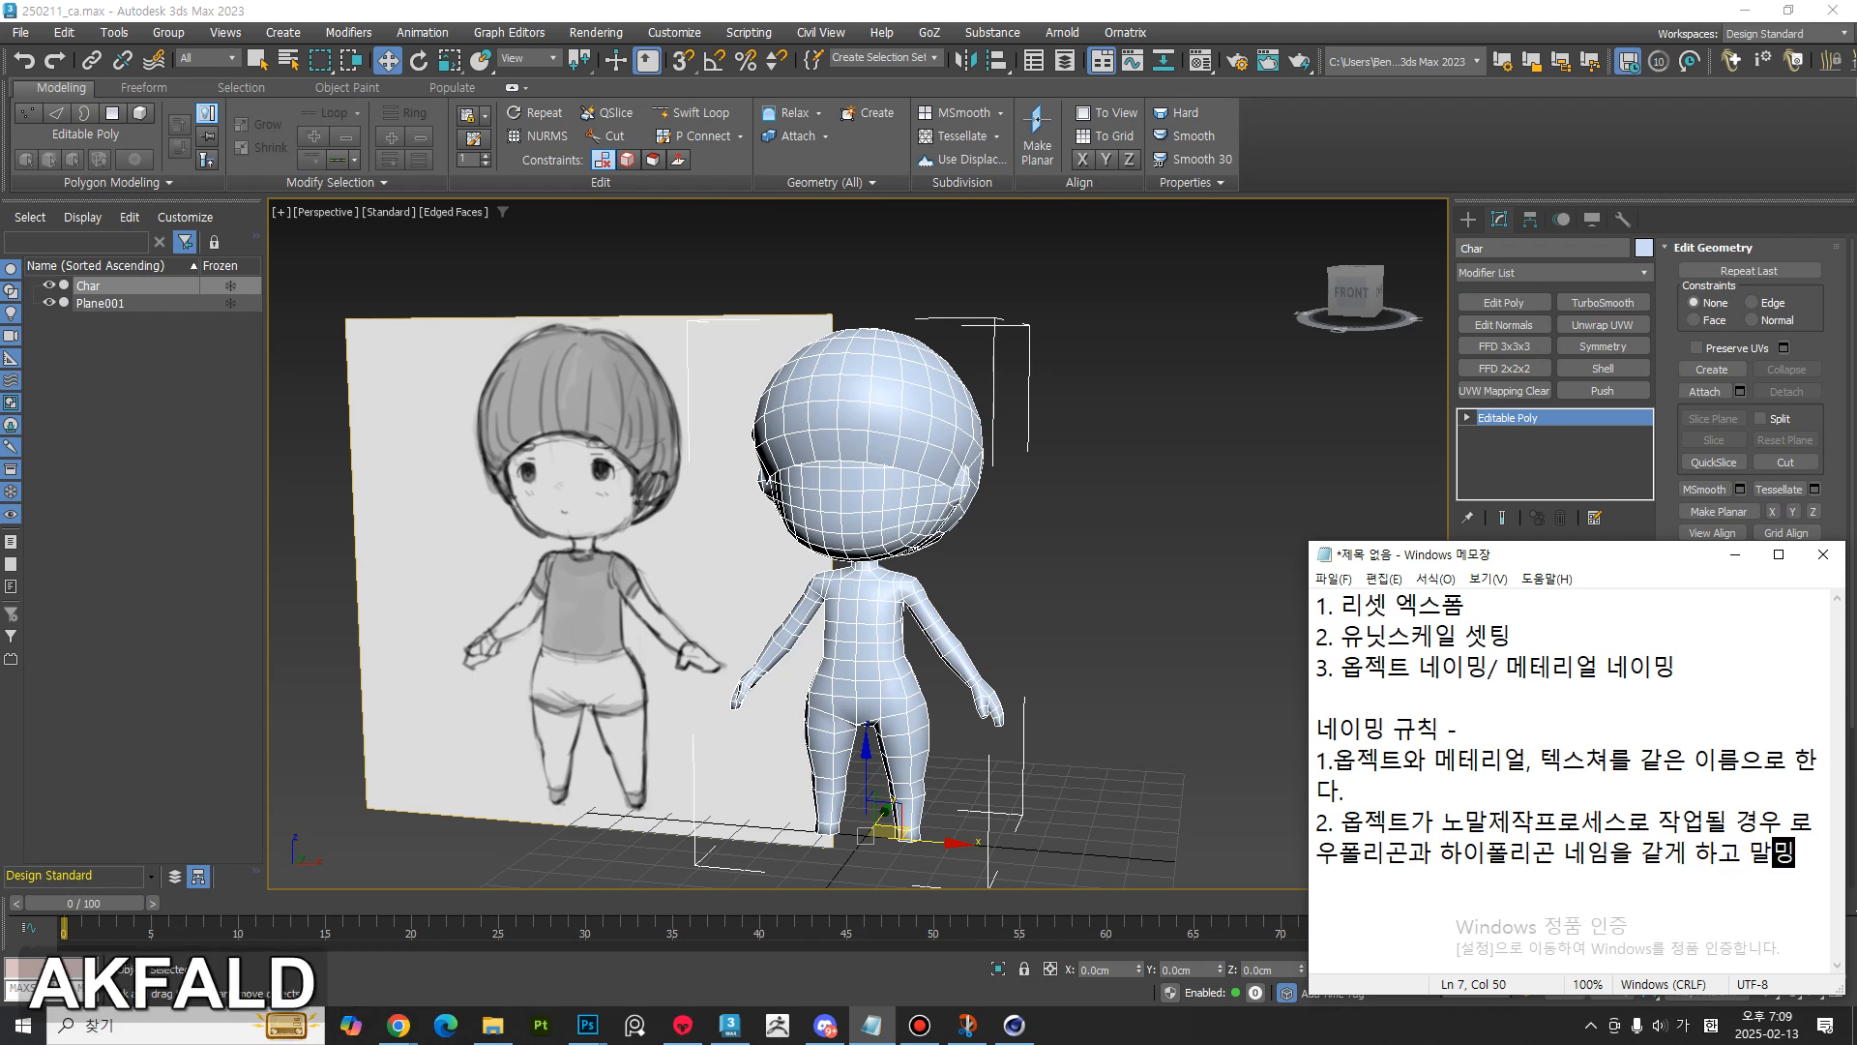
pyautogui.write('_low')
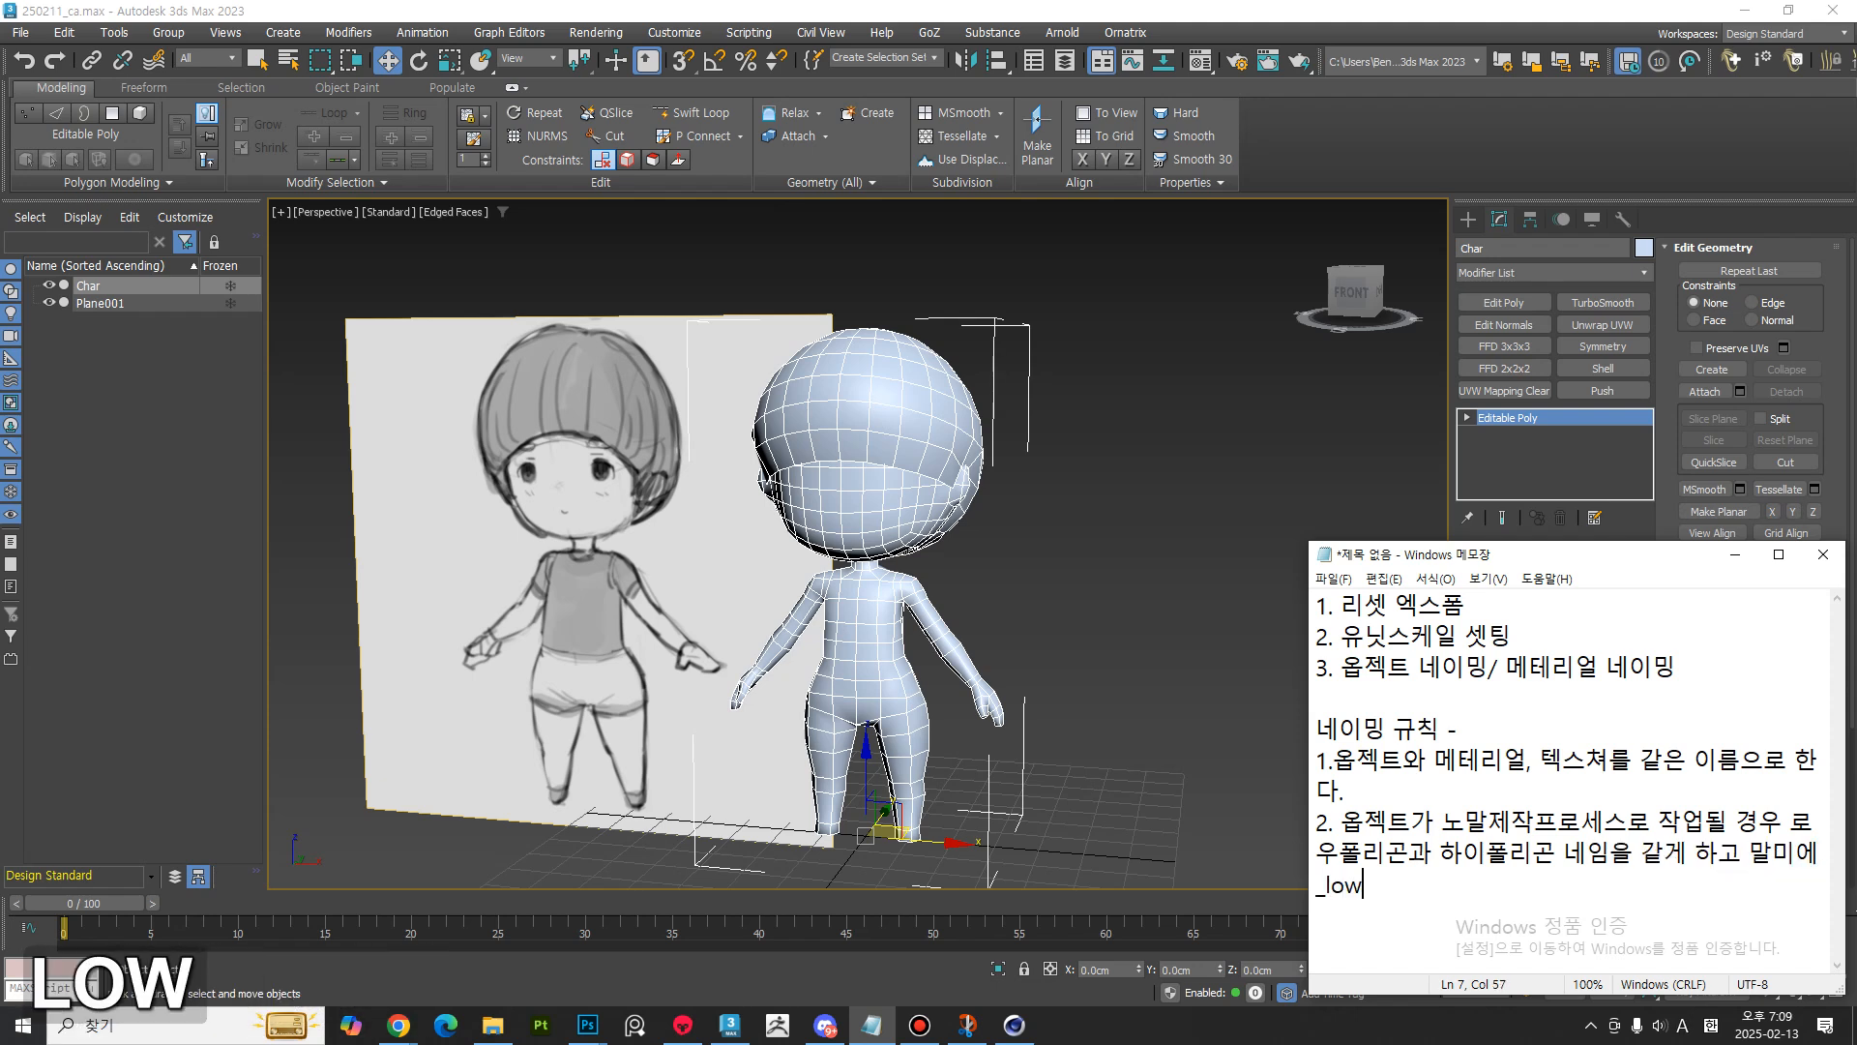
pyautogui.write(' / _')
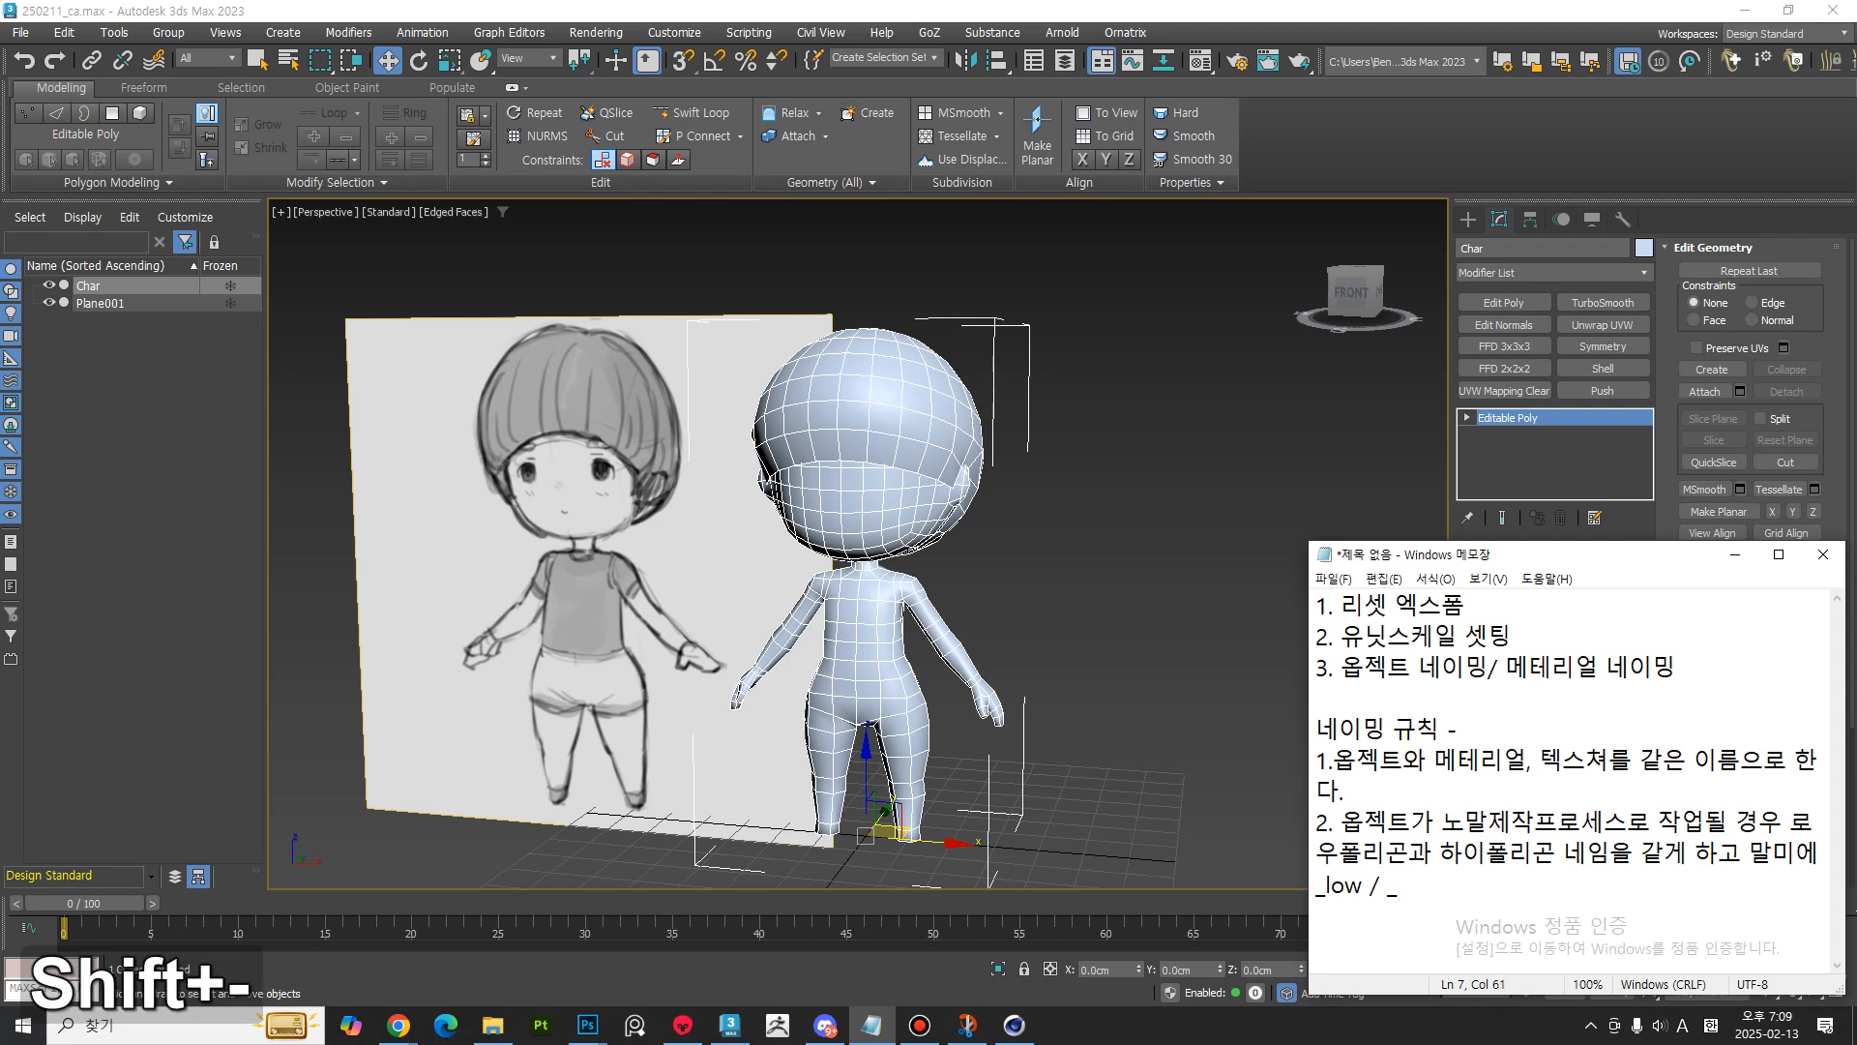
pyautogui.write('high로 구부ㄴ하여 이름을 짓ㅈ')
pyautogui.press('BackSpace')
pyautogui.write('ㄴㅡㄴ다.')
# - Add the third naming rule on a new line: "3. 같은 계열의 캐릭터를 넘버링으로 구분해서 이름을 짓는다."
pyautogui.press('Return')
pyautogui.write('3.')
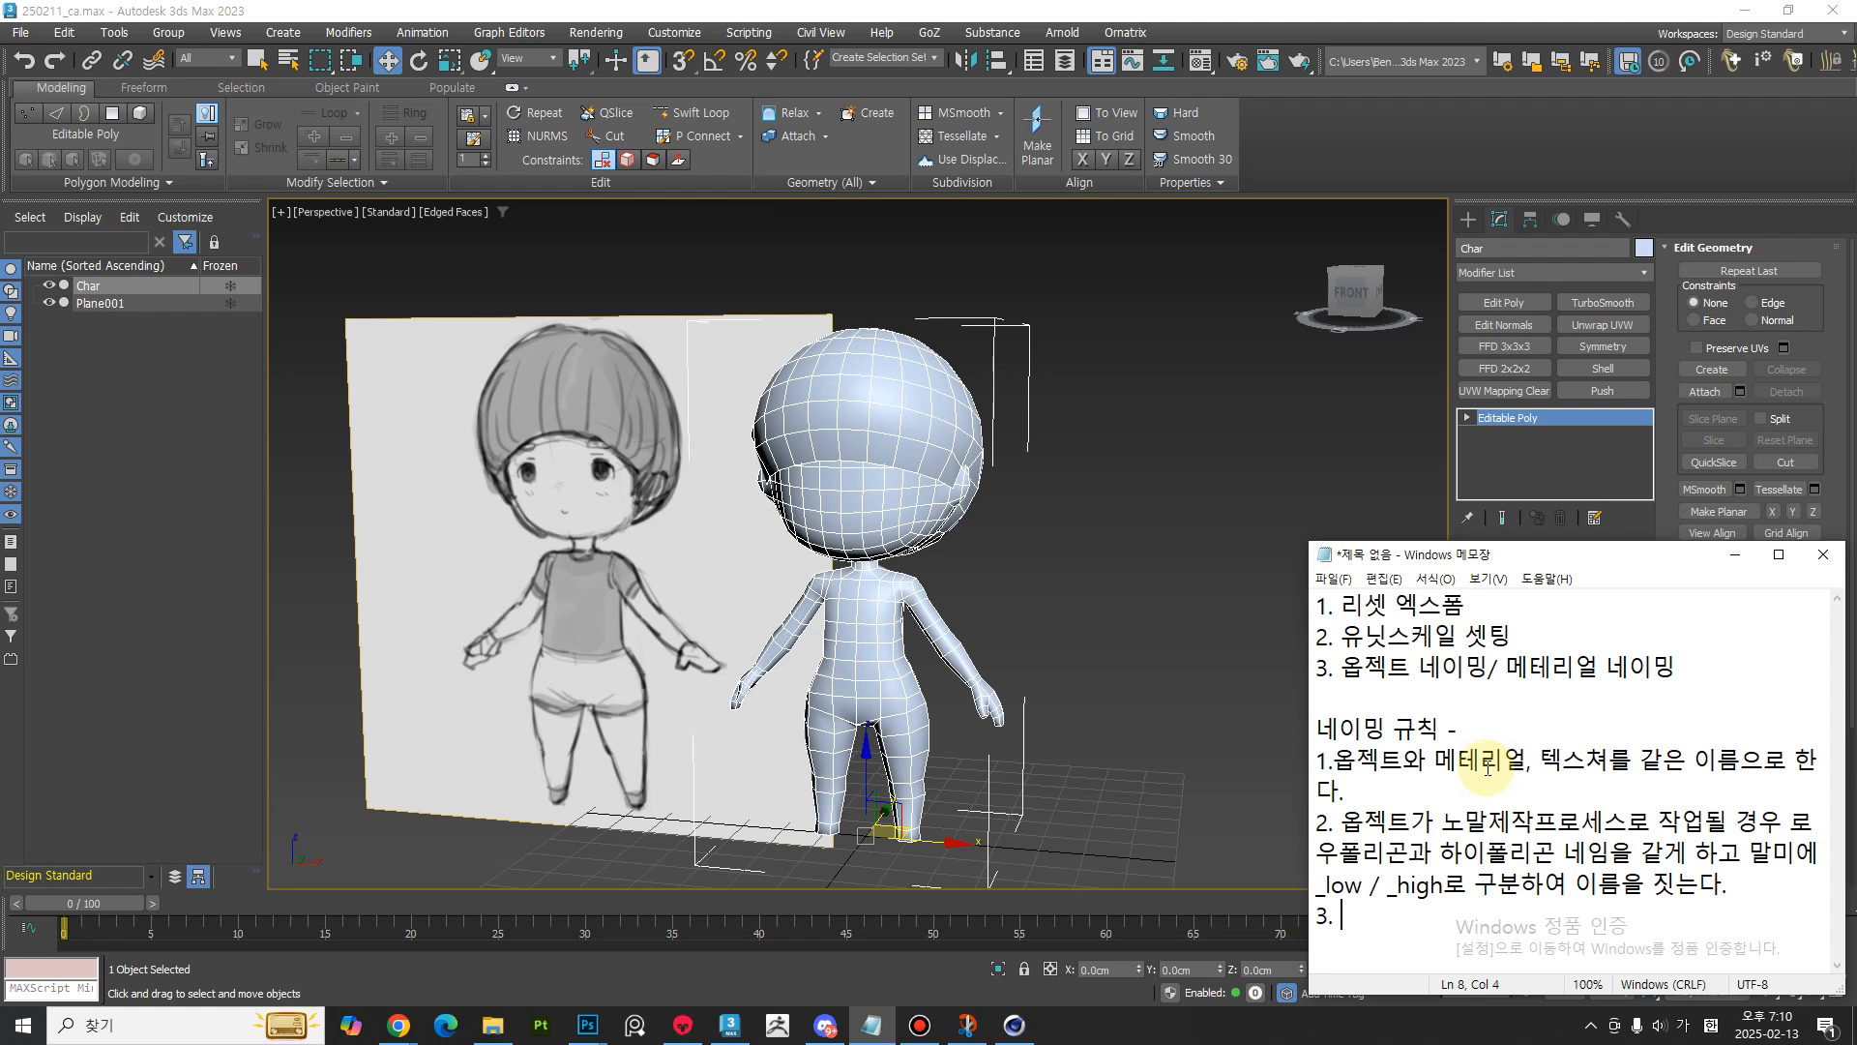
pyautogui.write('같은 계여')
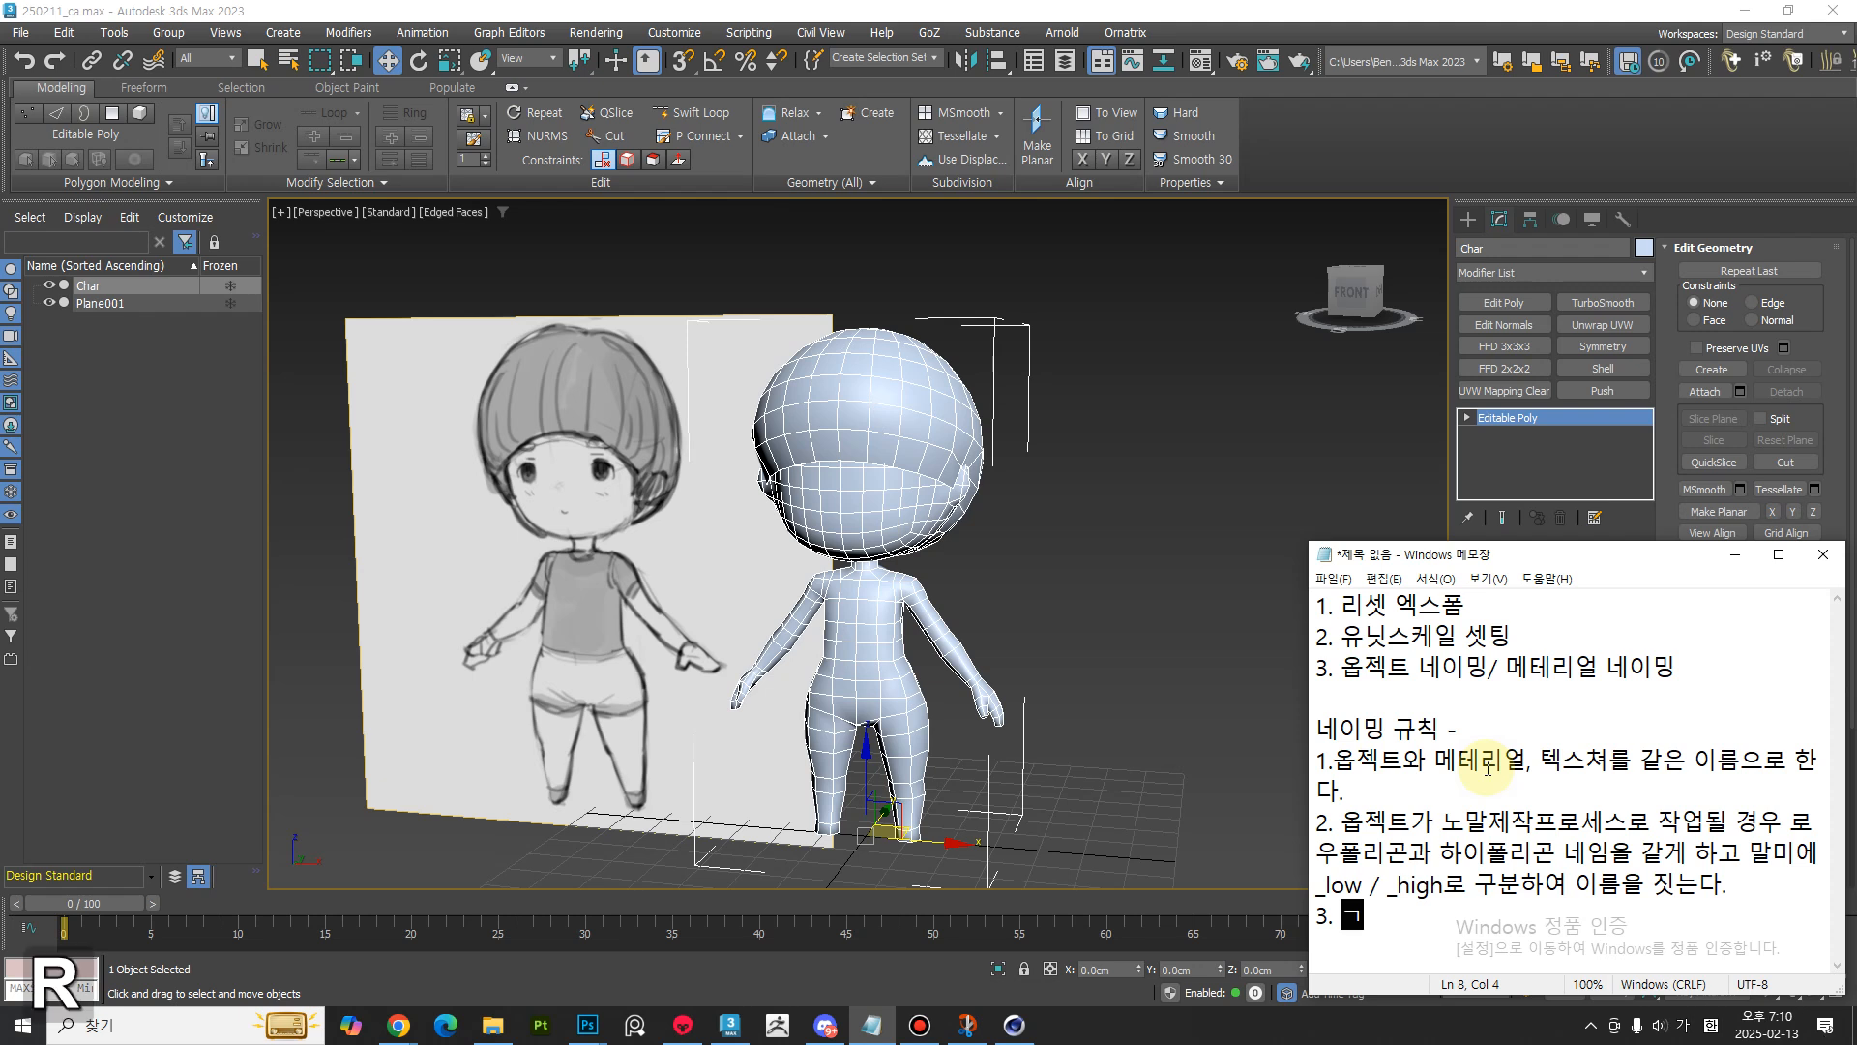
pyautogui.write('ㄹ의 ')
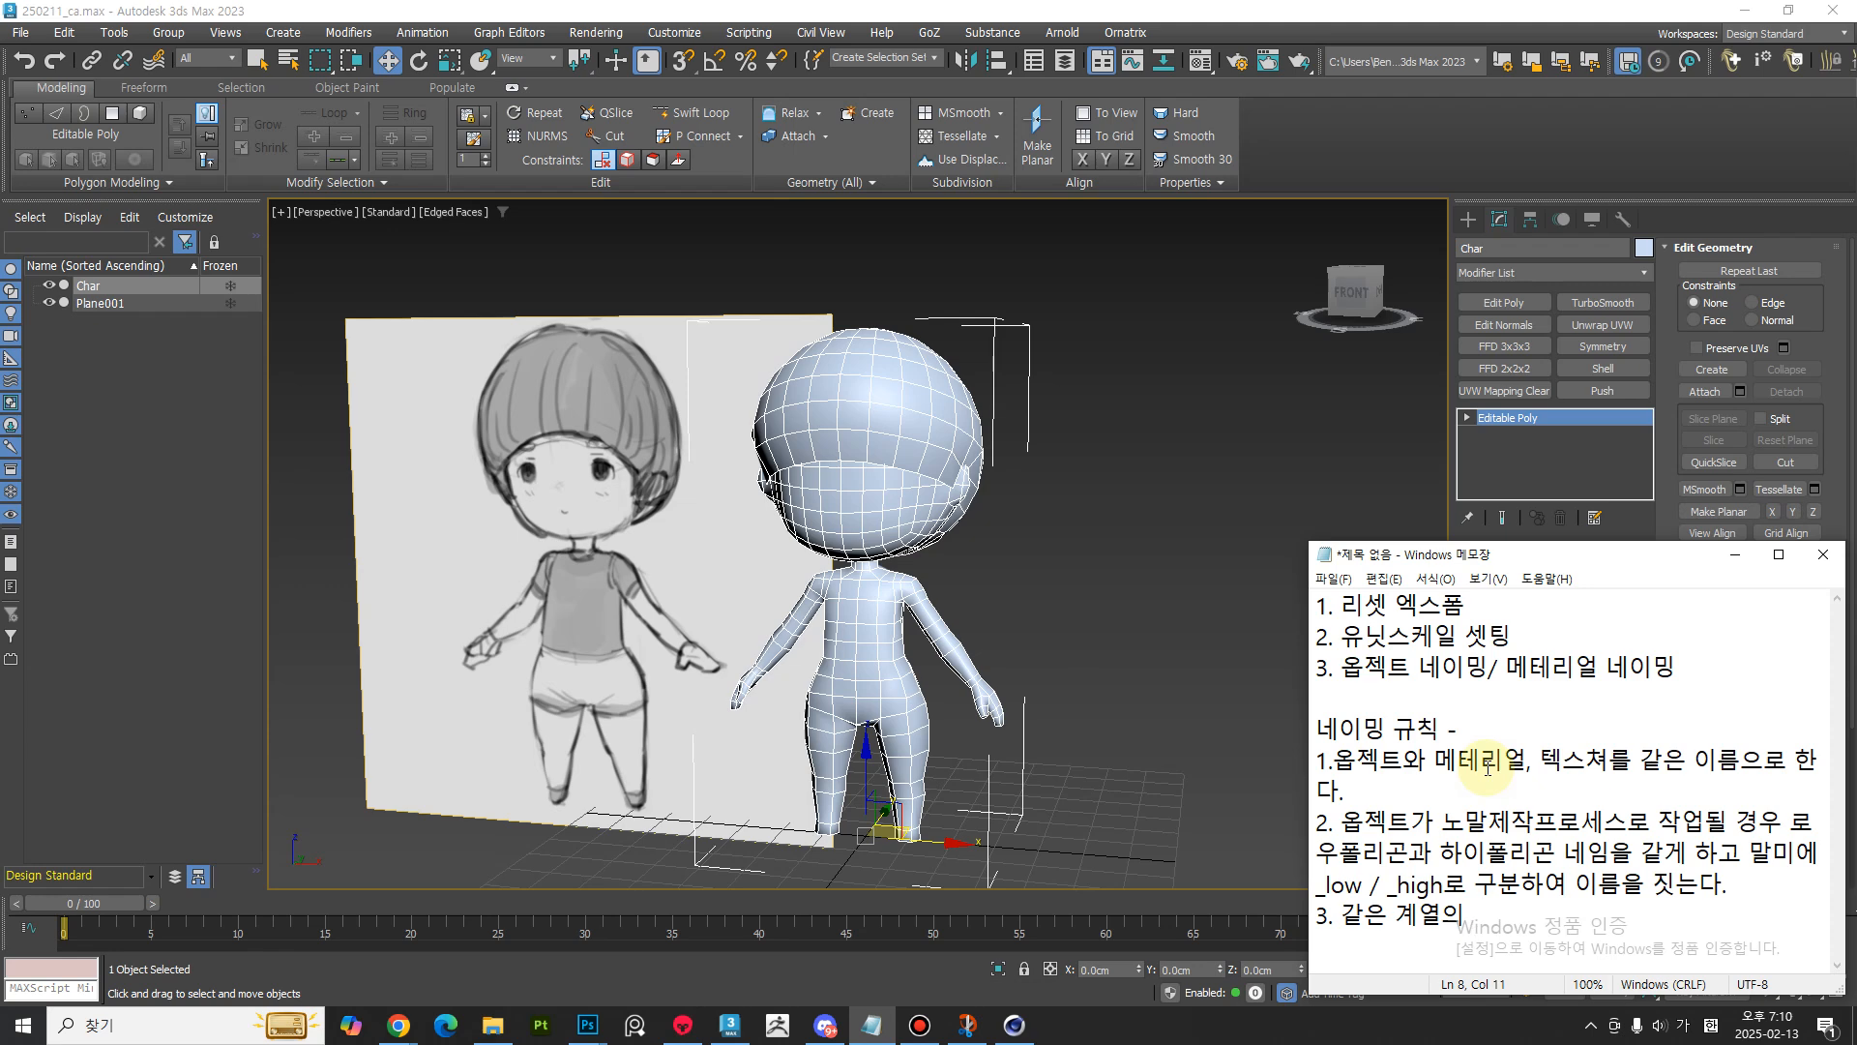
pyautogui.write('캐릭터를 ')
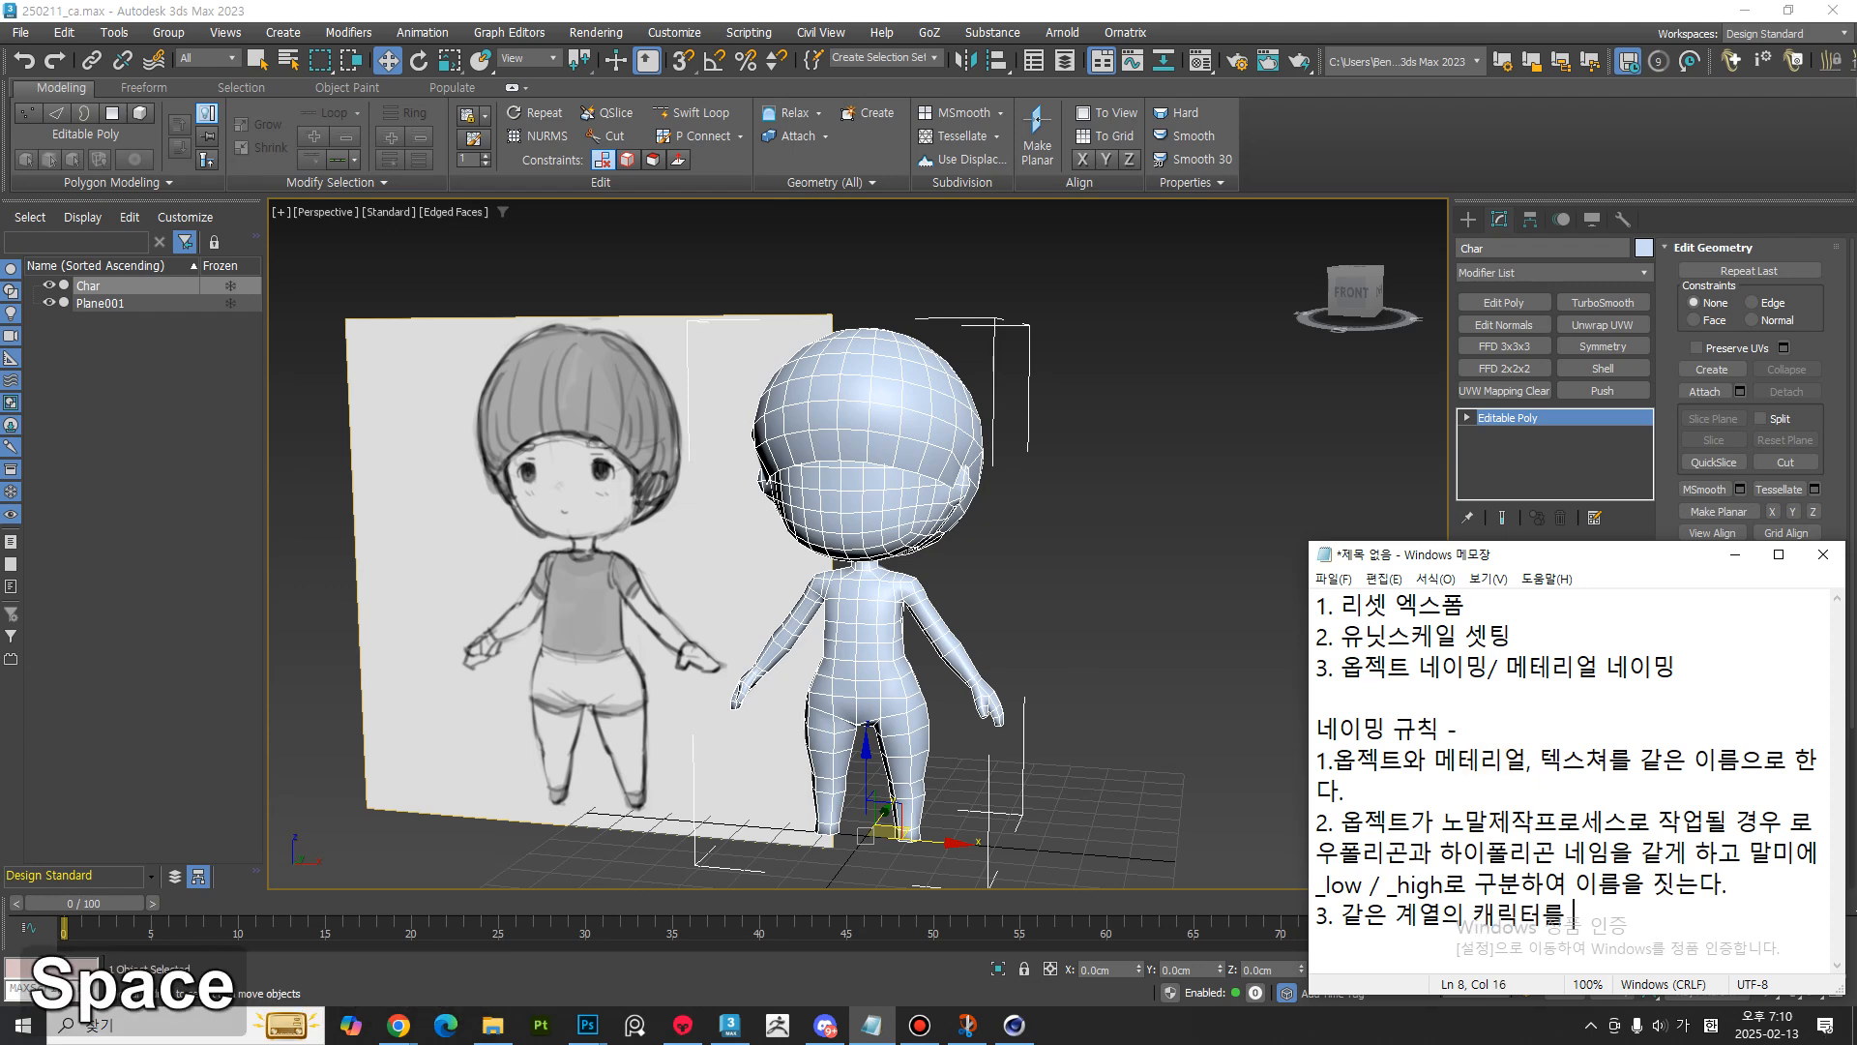
pyautogui.write('넘버링으로 ')
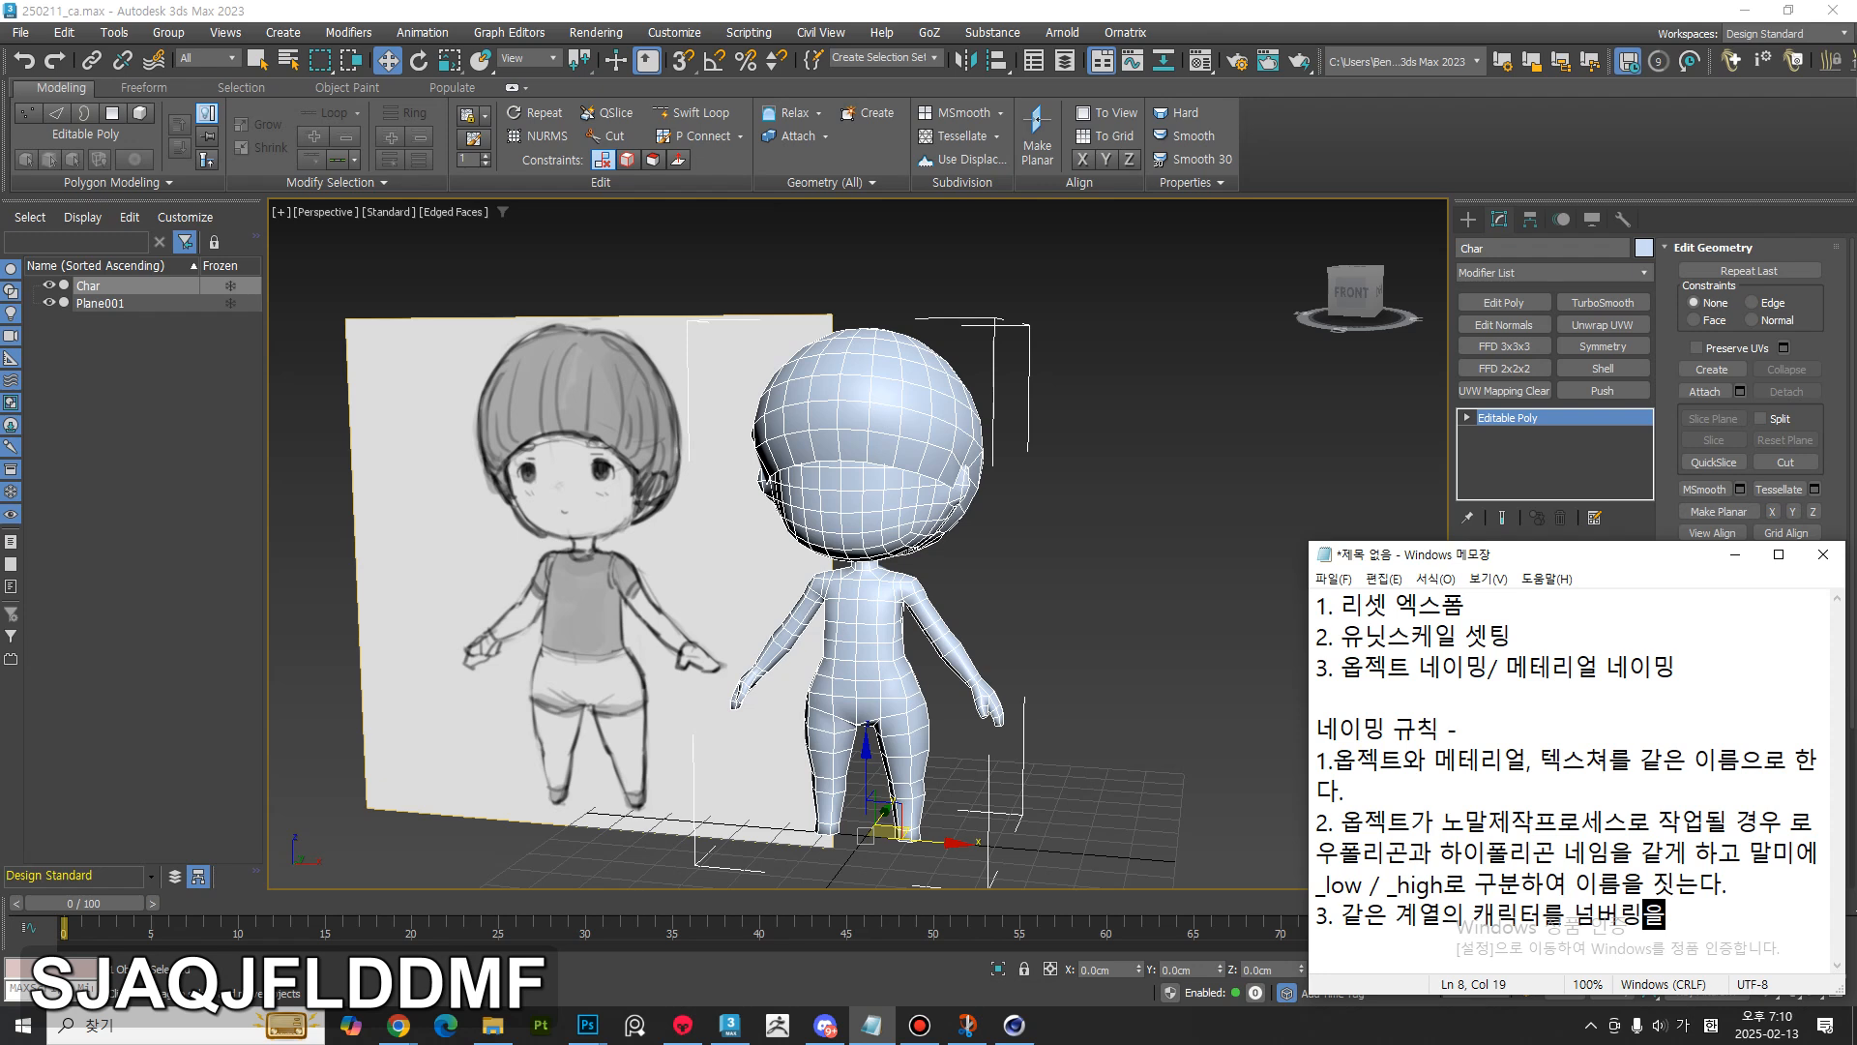
pyautogui.write('구분해서 ')
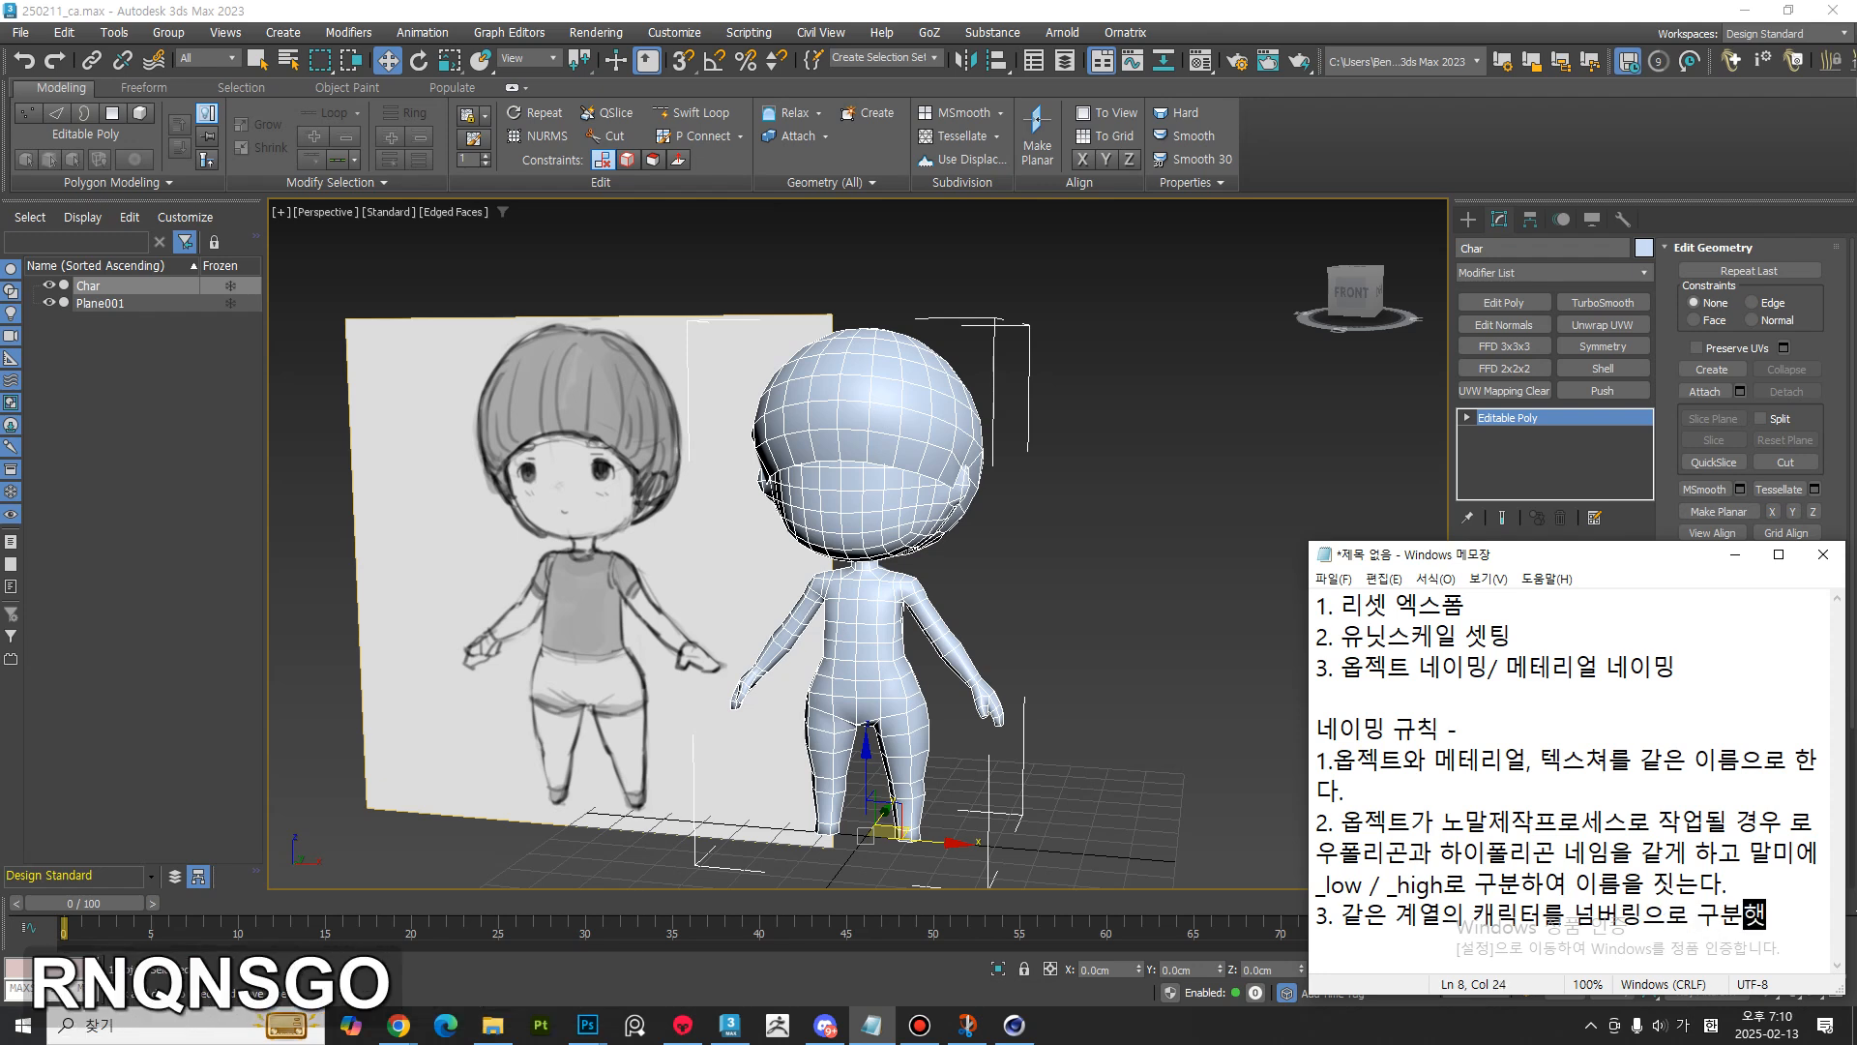
pyautogui.write('이름을 지')
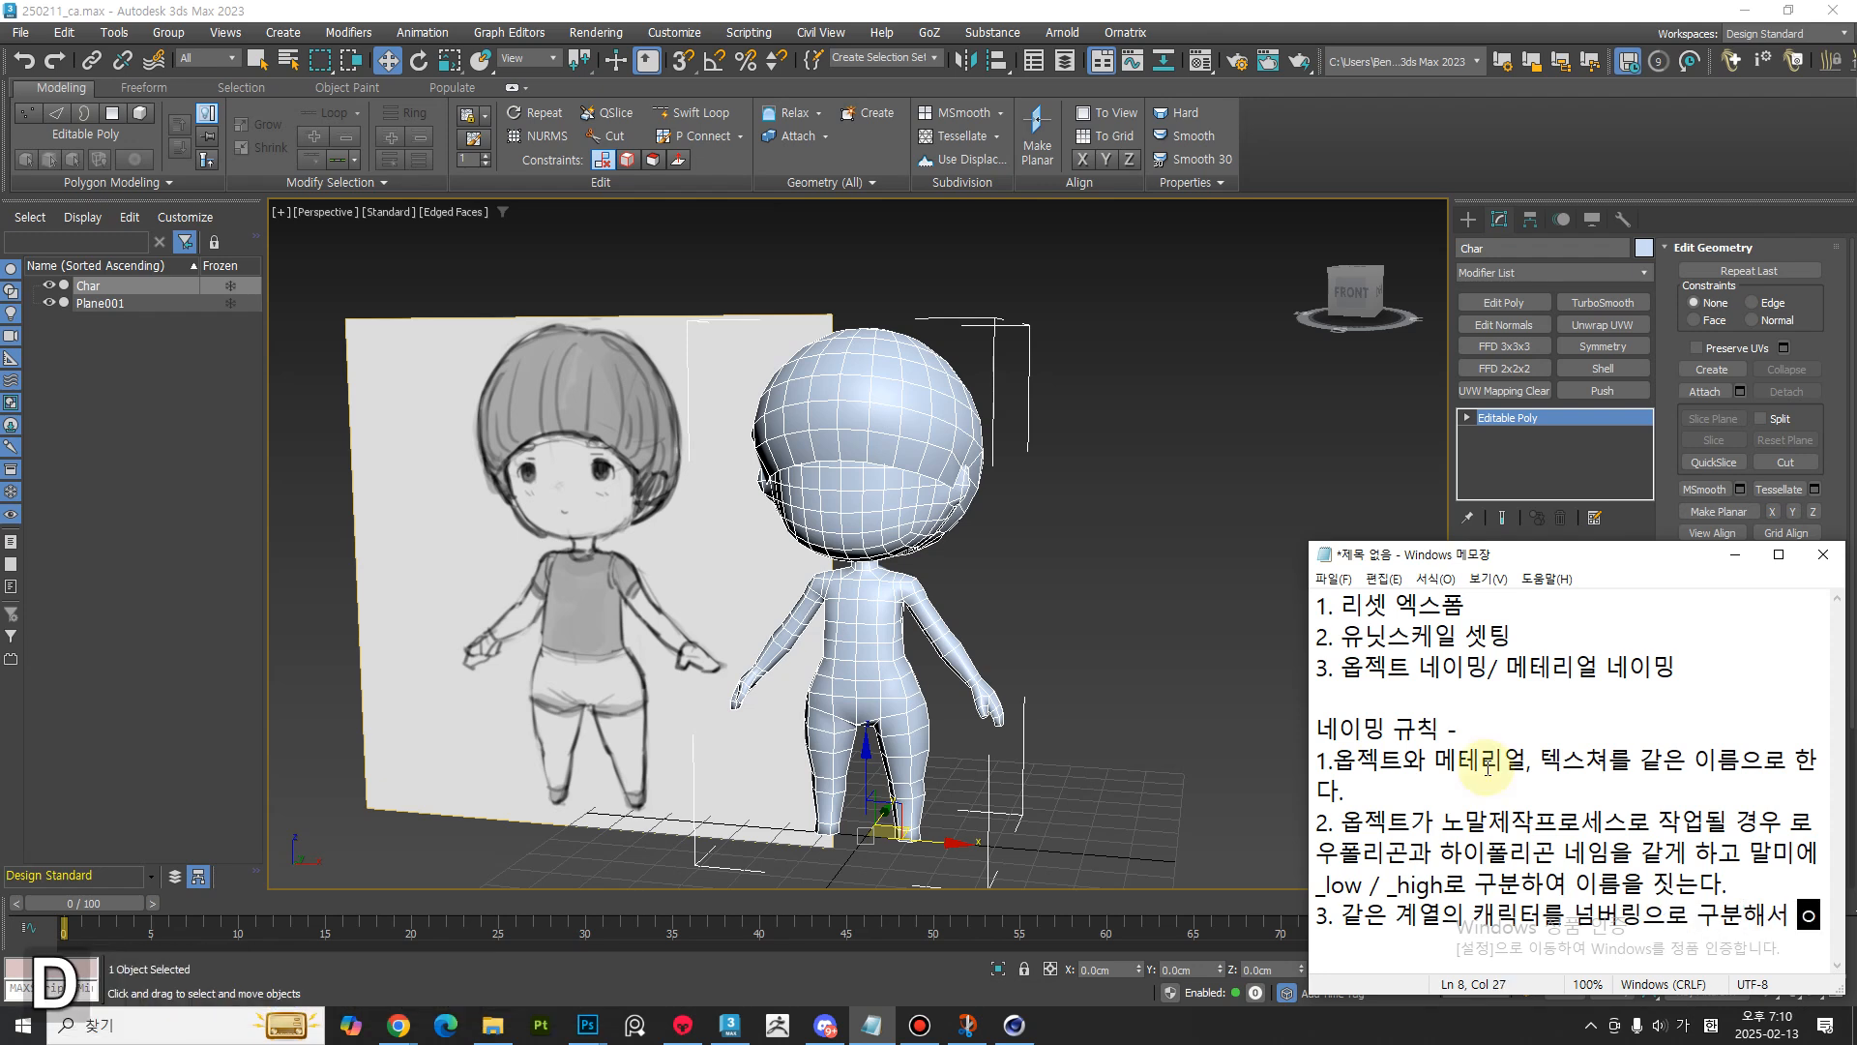
pyautogui.write('ㅅ는다.')
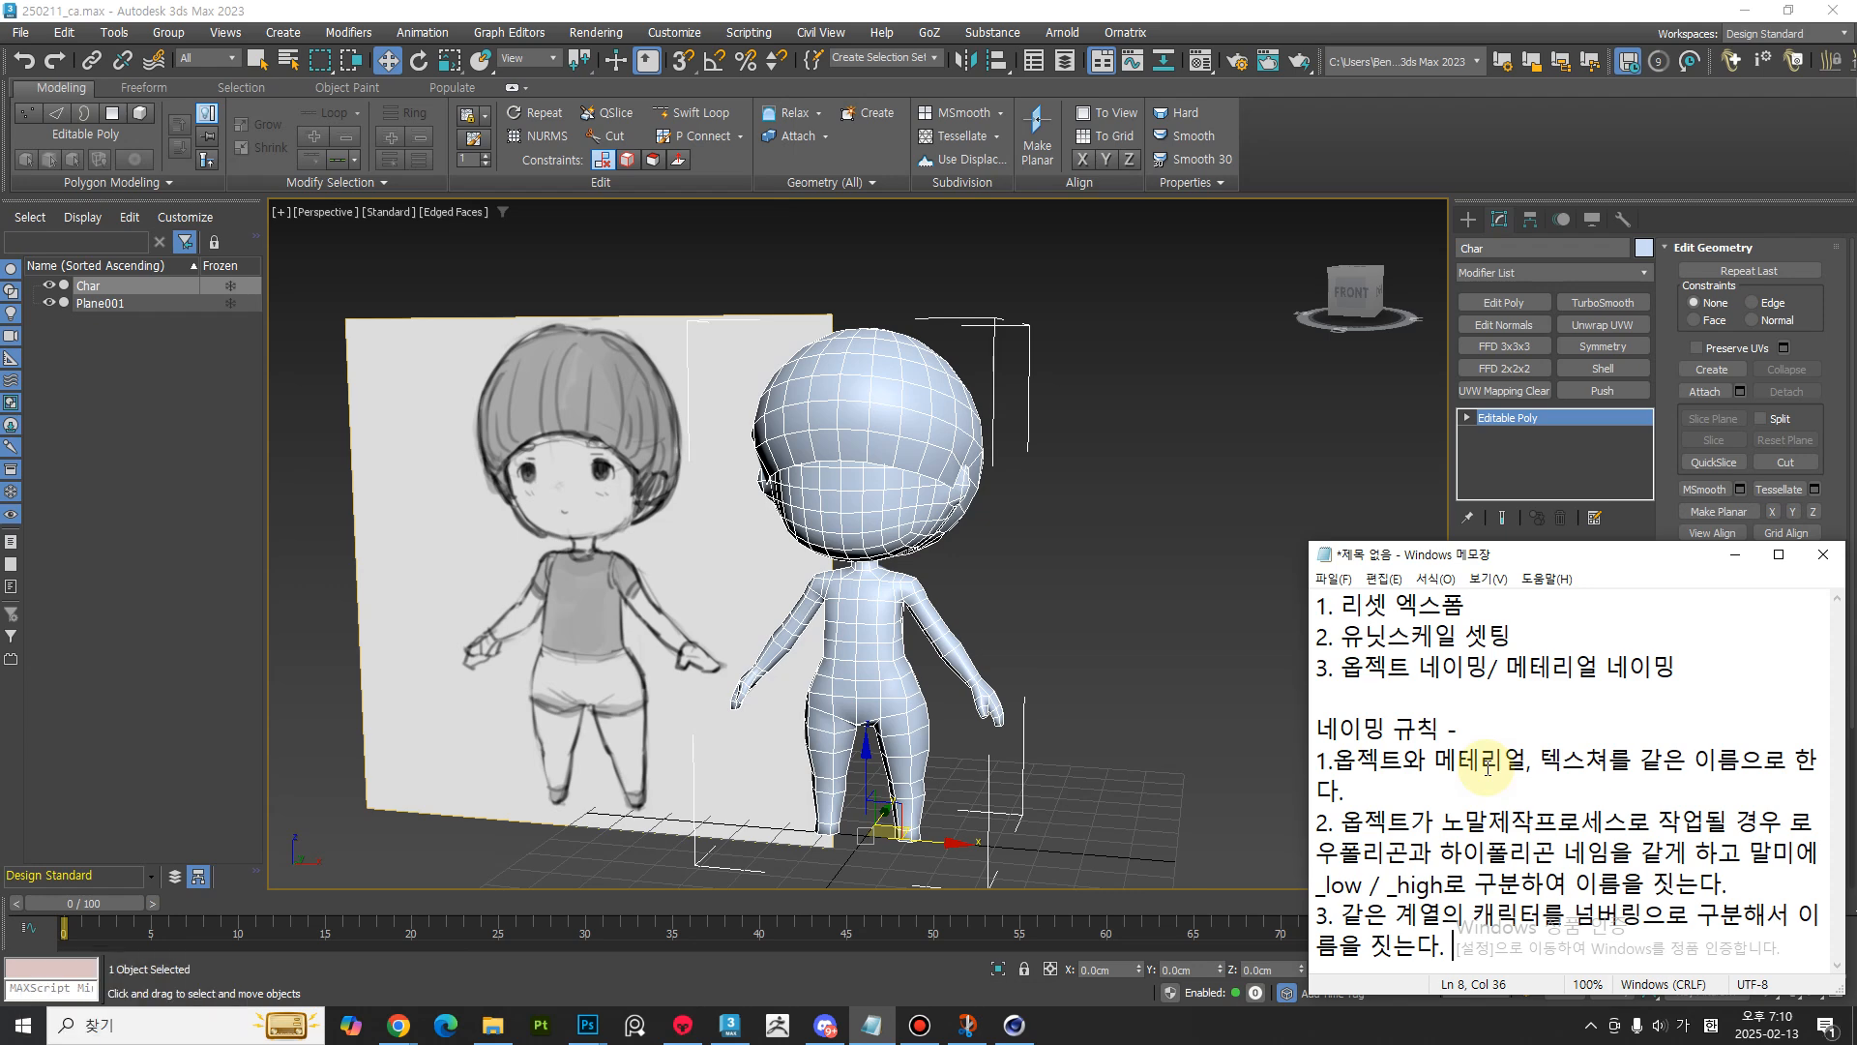
pyautogui.press('BackSpace')
# - Begin the fourth naming rule on a new line with "4. 분류설정을 명확히 하여 분류로 네이밍"
pyautogui.press('Return')
pyautogui.write('4. ')
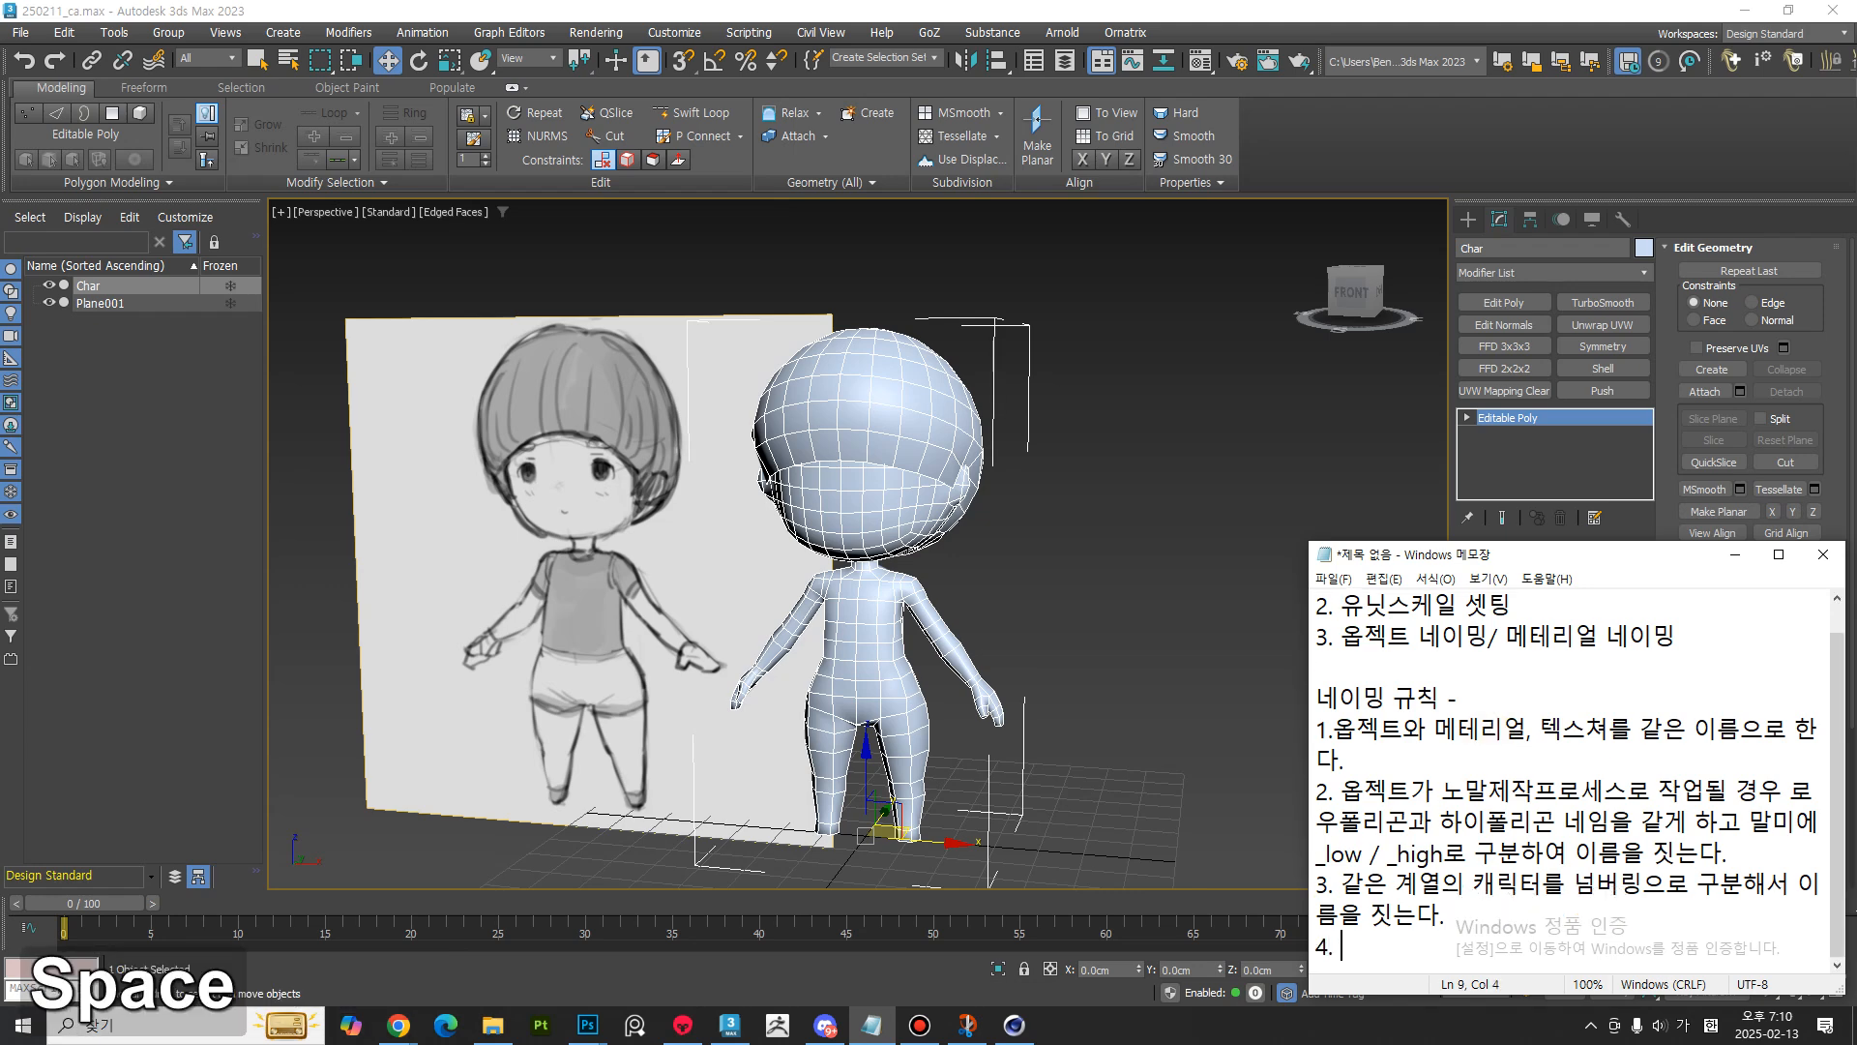
pyautogui.write('부ㄴ류설정을 ')
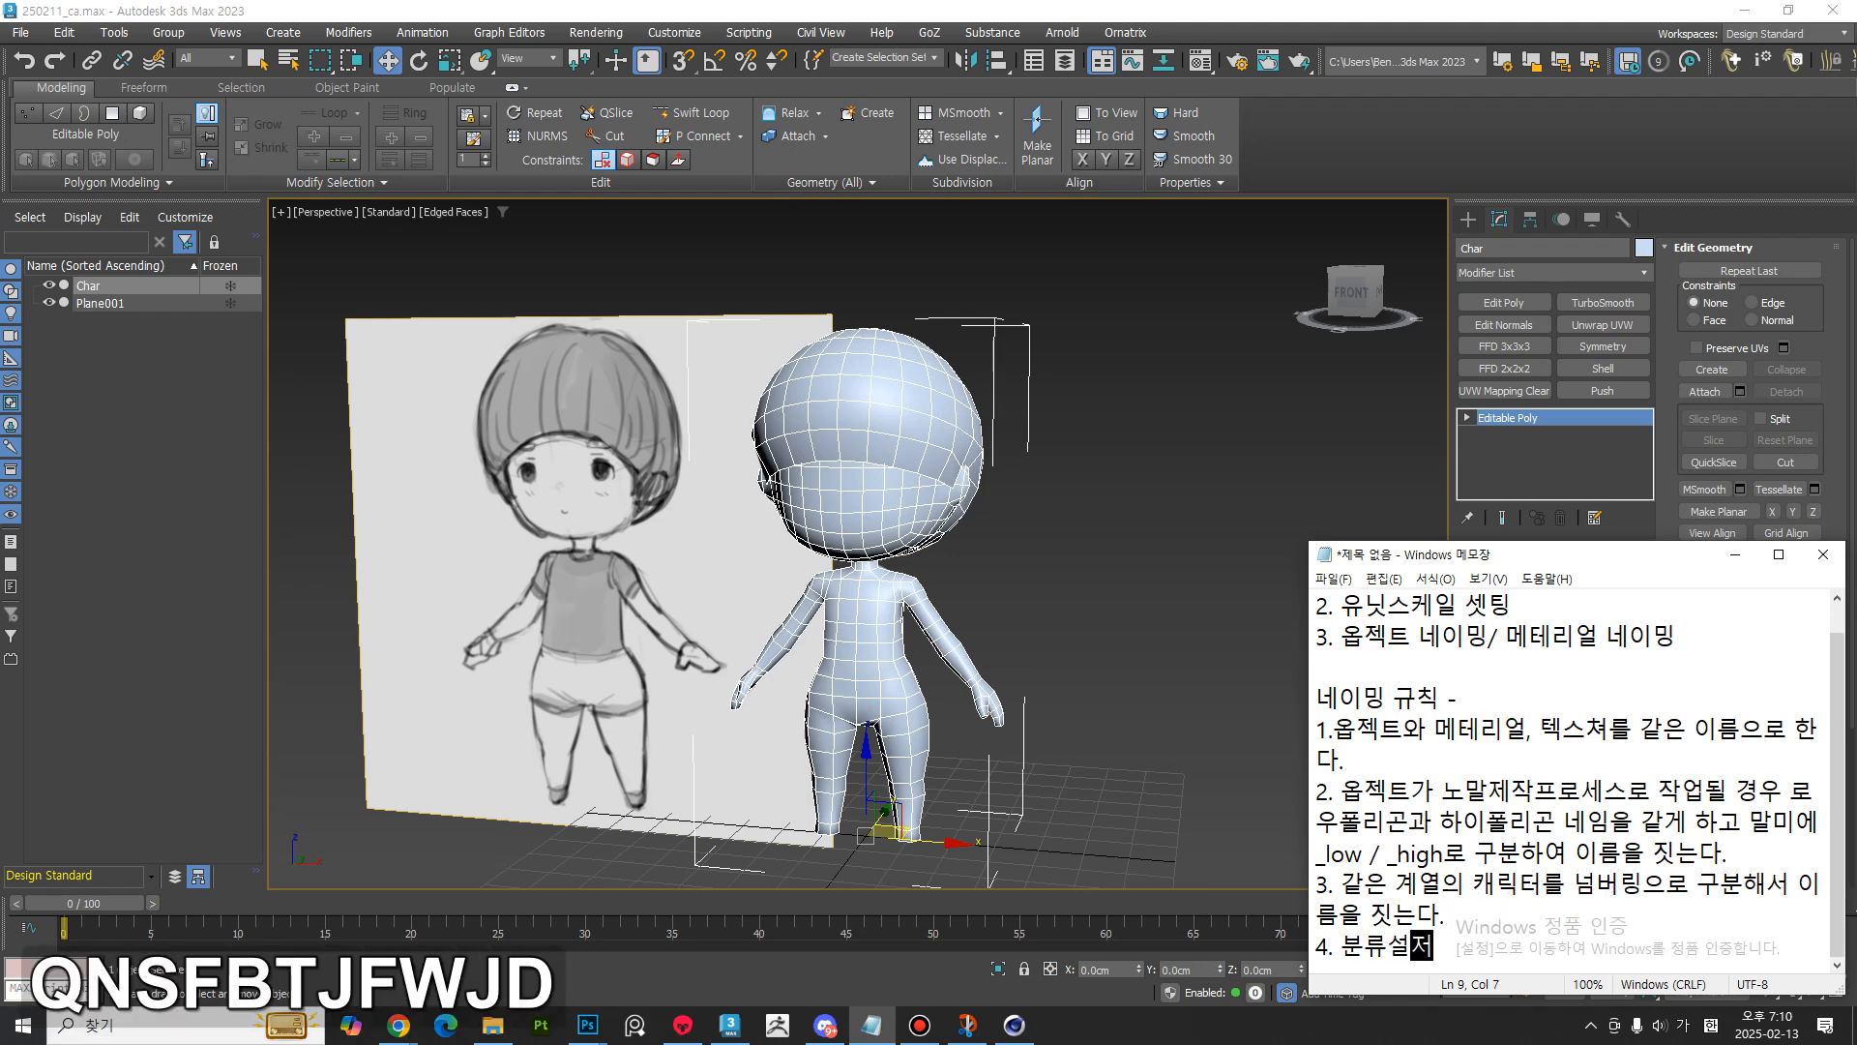
pyautogui.write('명확히 하여 ')
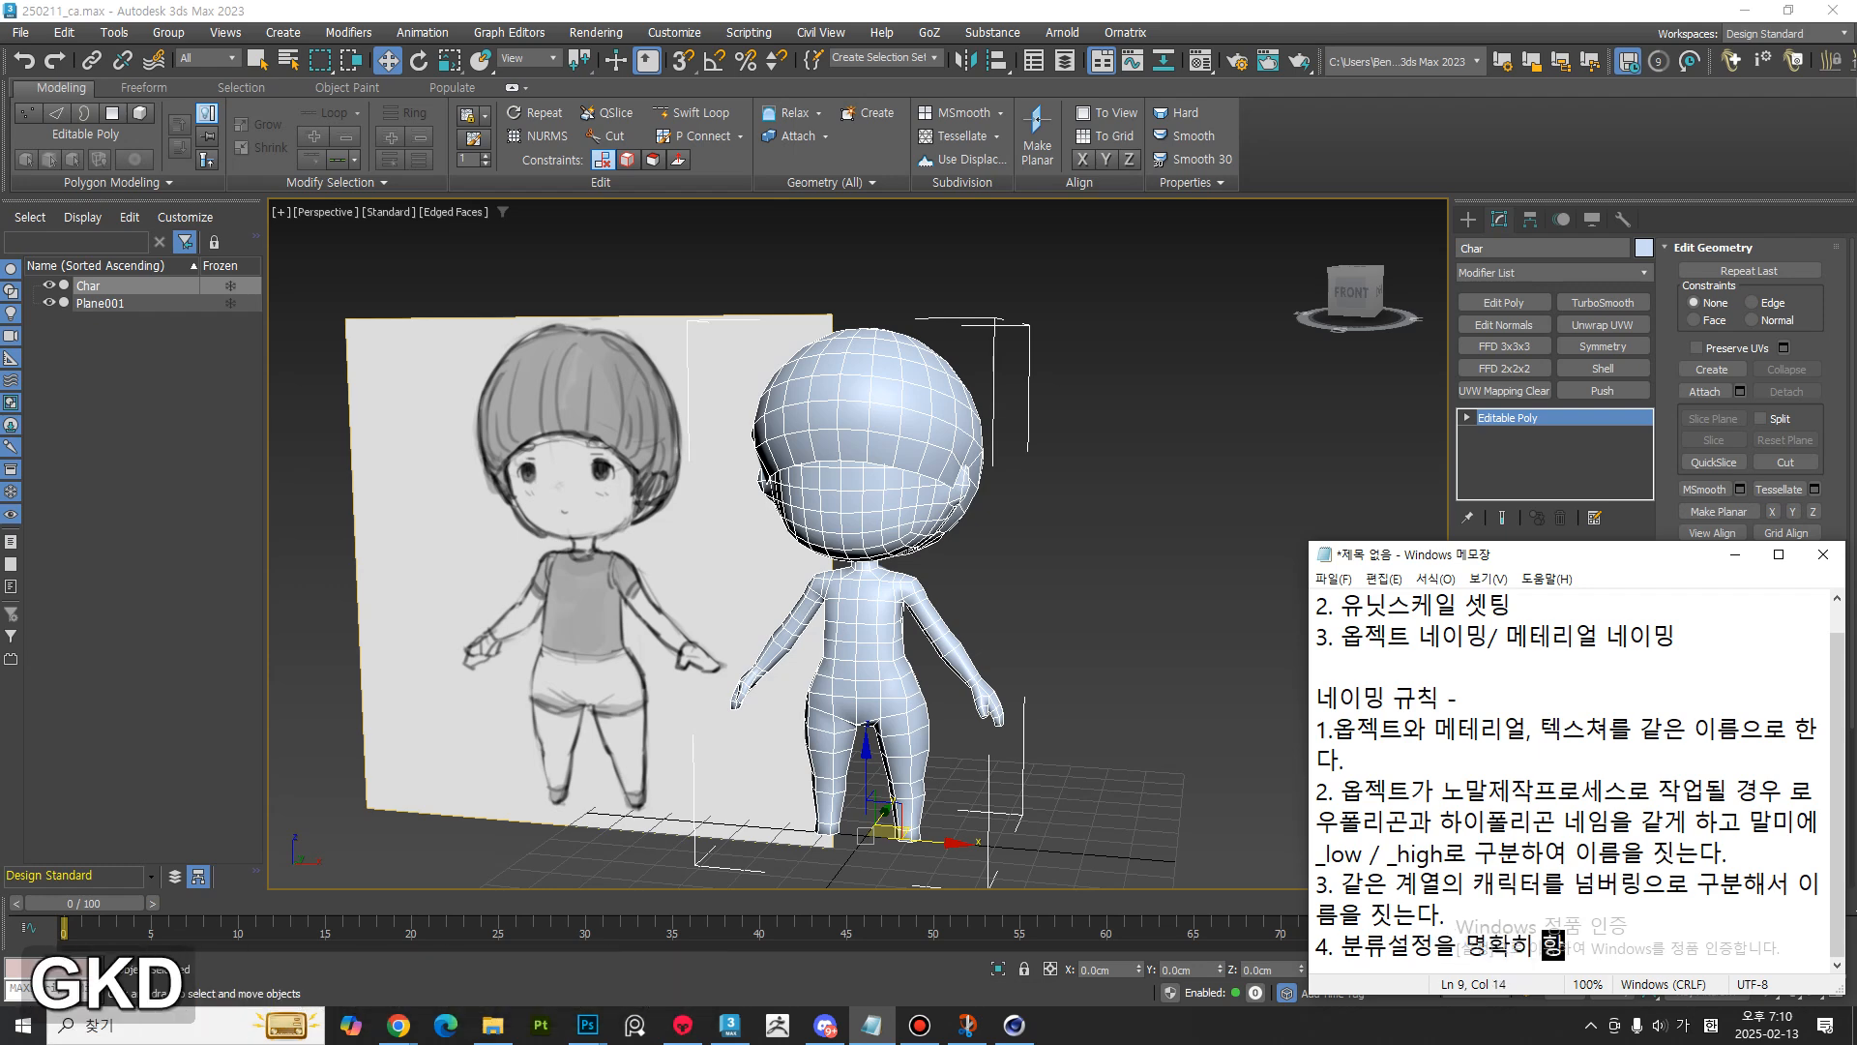
pyautogui.write('분류')
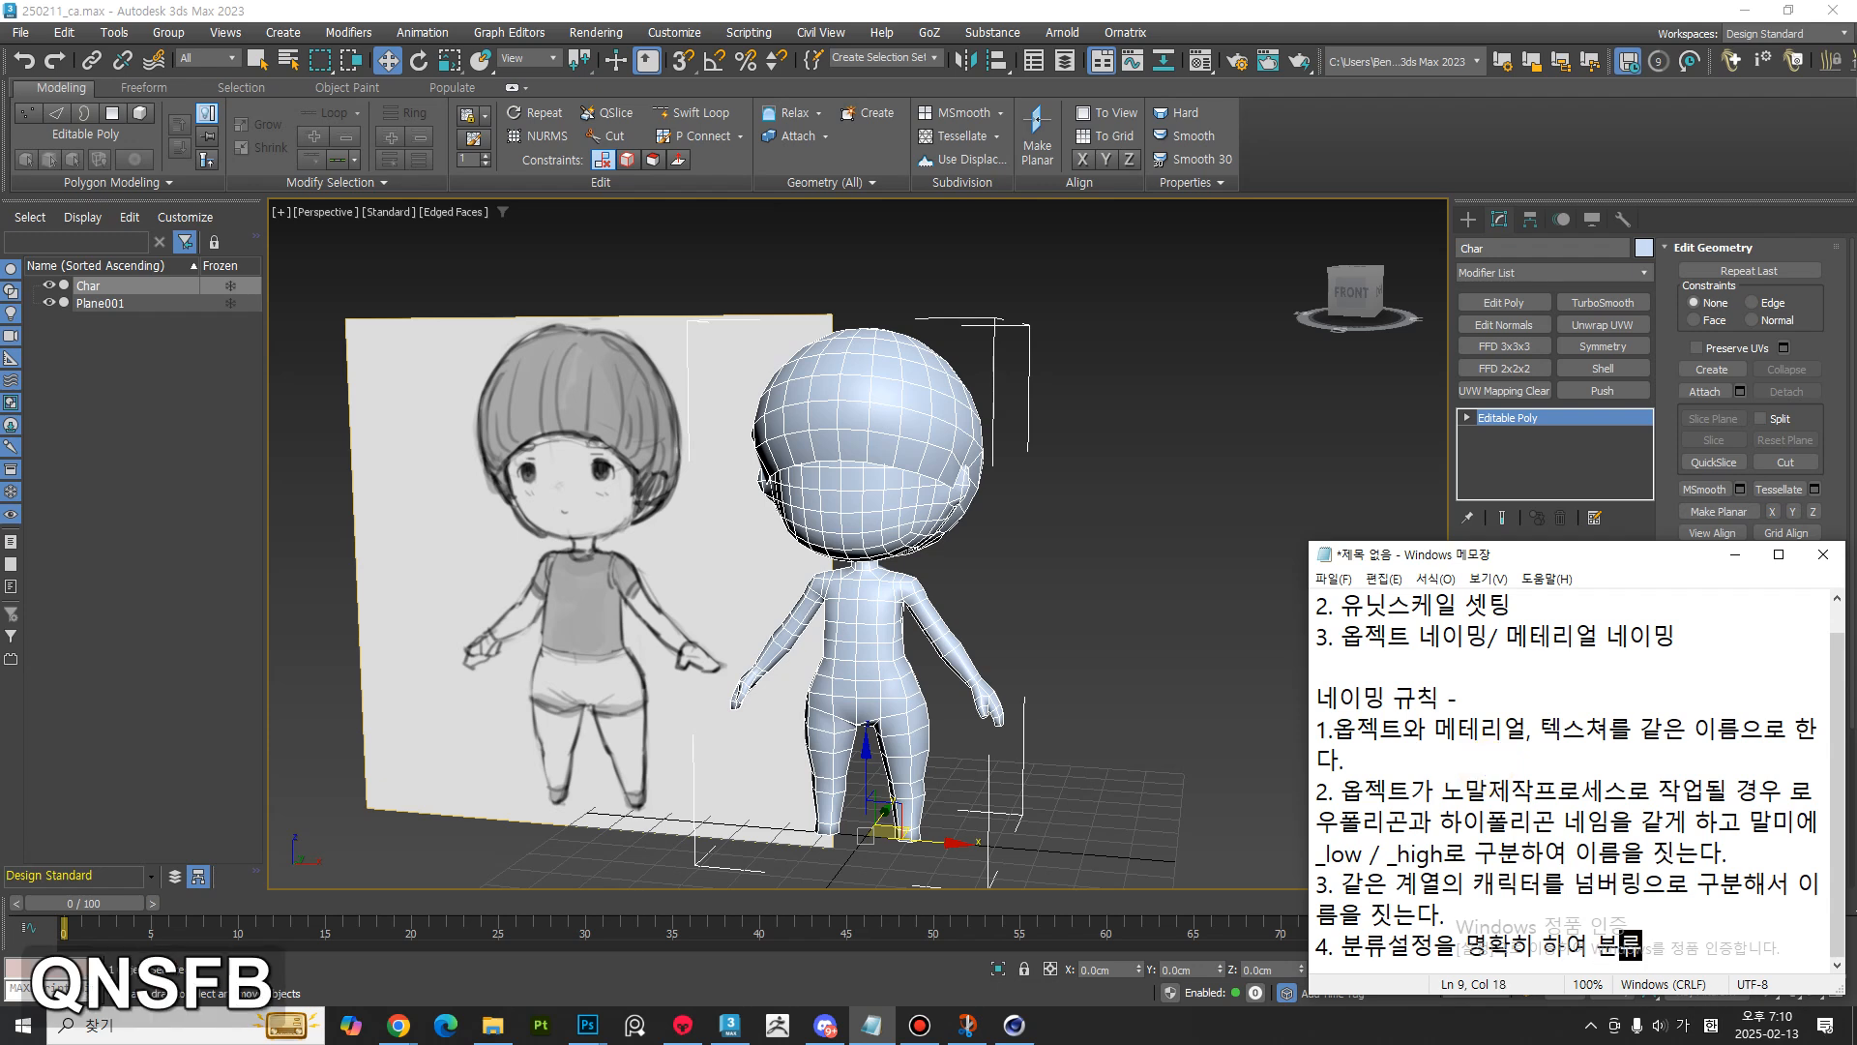
pyautogui.write('로 네이밍')
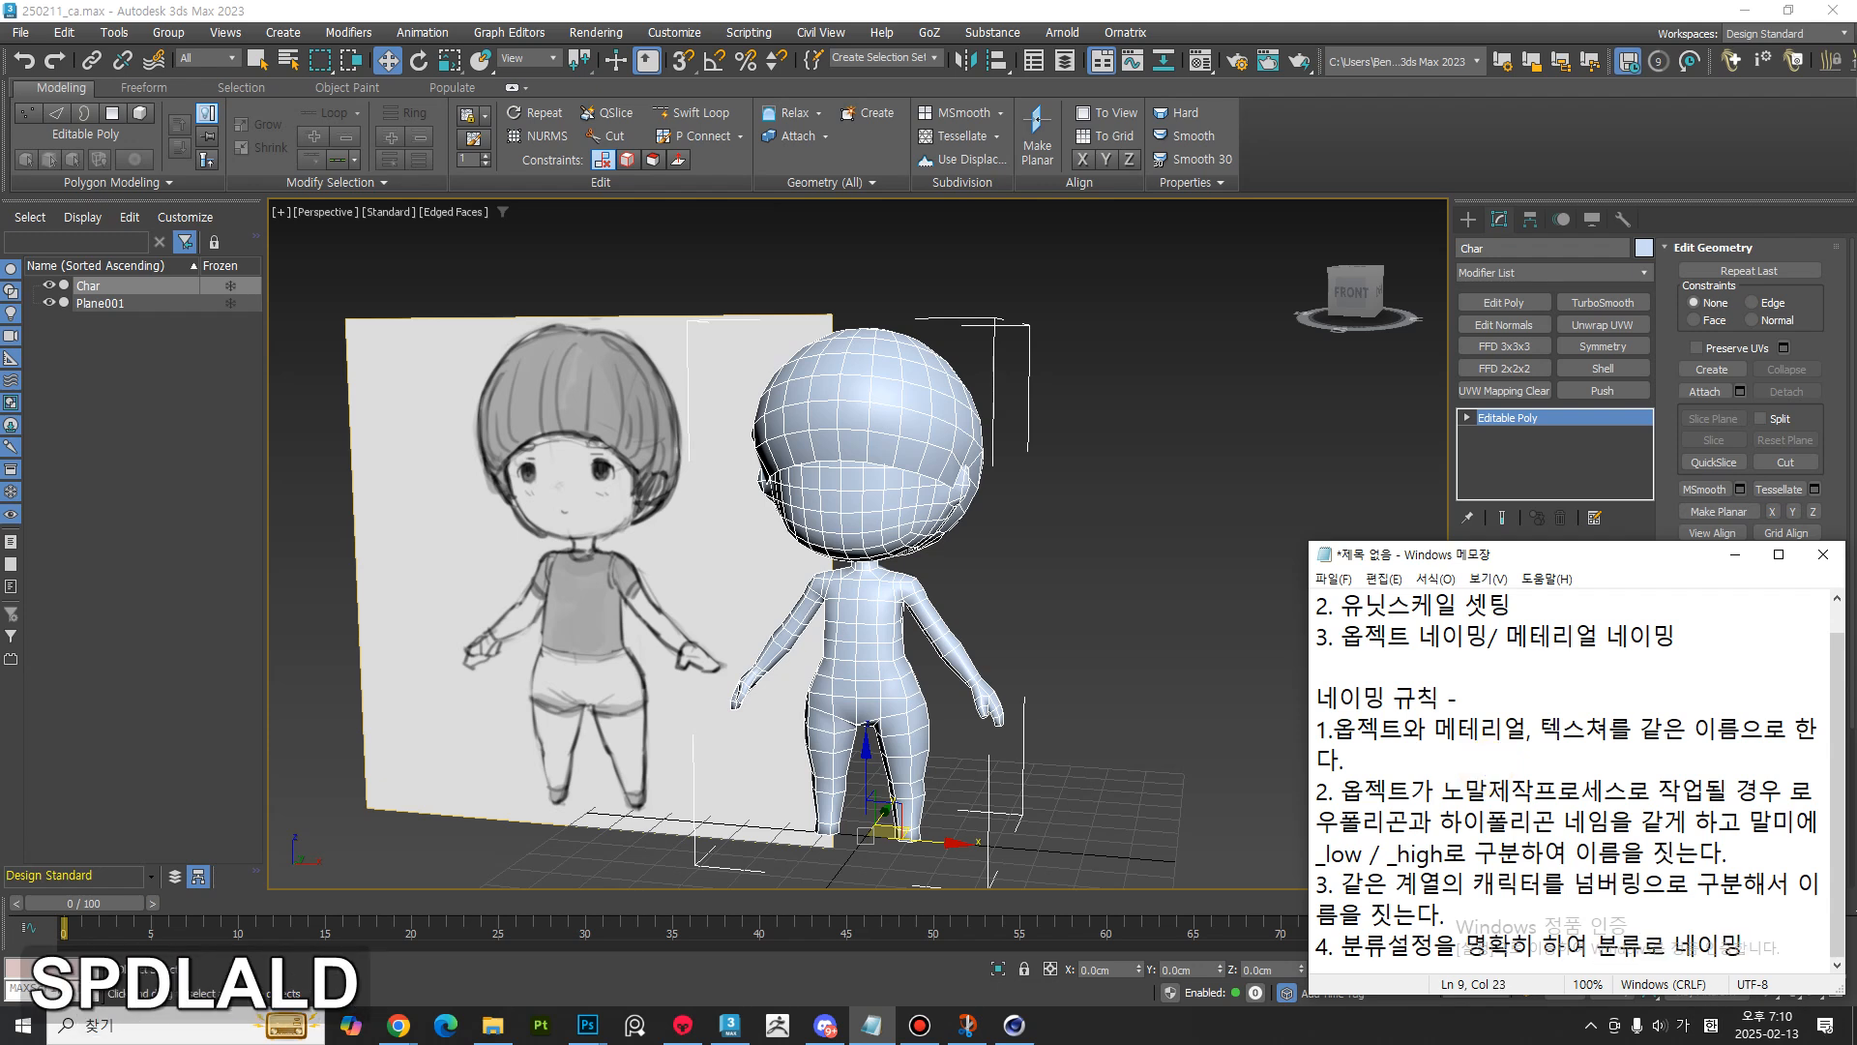
# - Complete rule 4 by continuing it with "을 하면 이름을 적게 써도 해당 카테고리로 명확히 분류할 수 있다."
pyautogui.write('을 ㅎㅏ면 이름을 저')
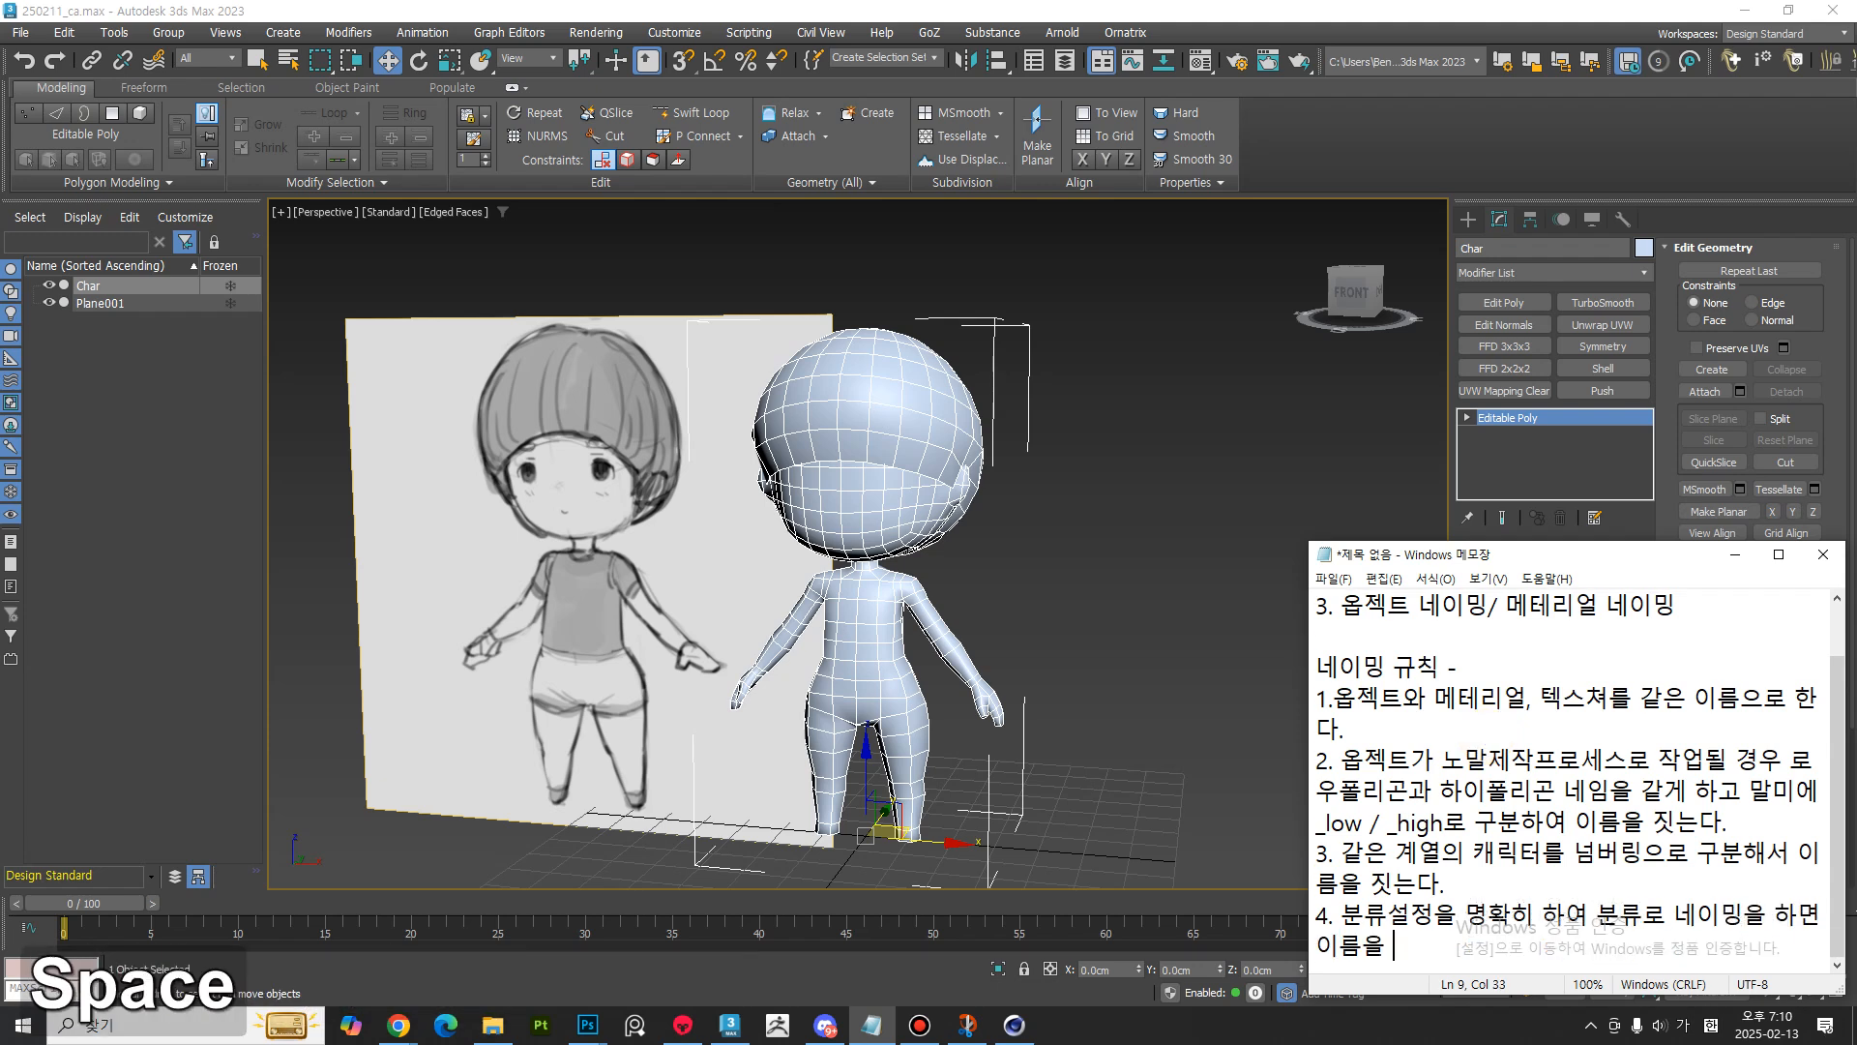
pyautogui.press('BackSpace')
pyautogui.press('BackSpace')
pyautogui.write('적게 써도 해당 카테')
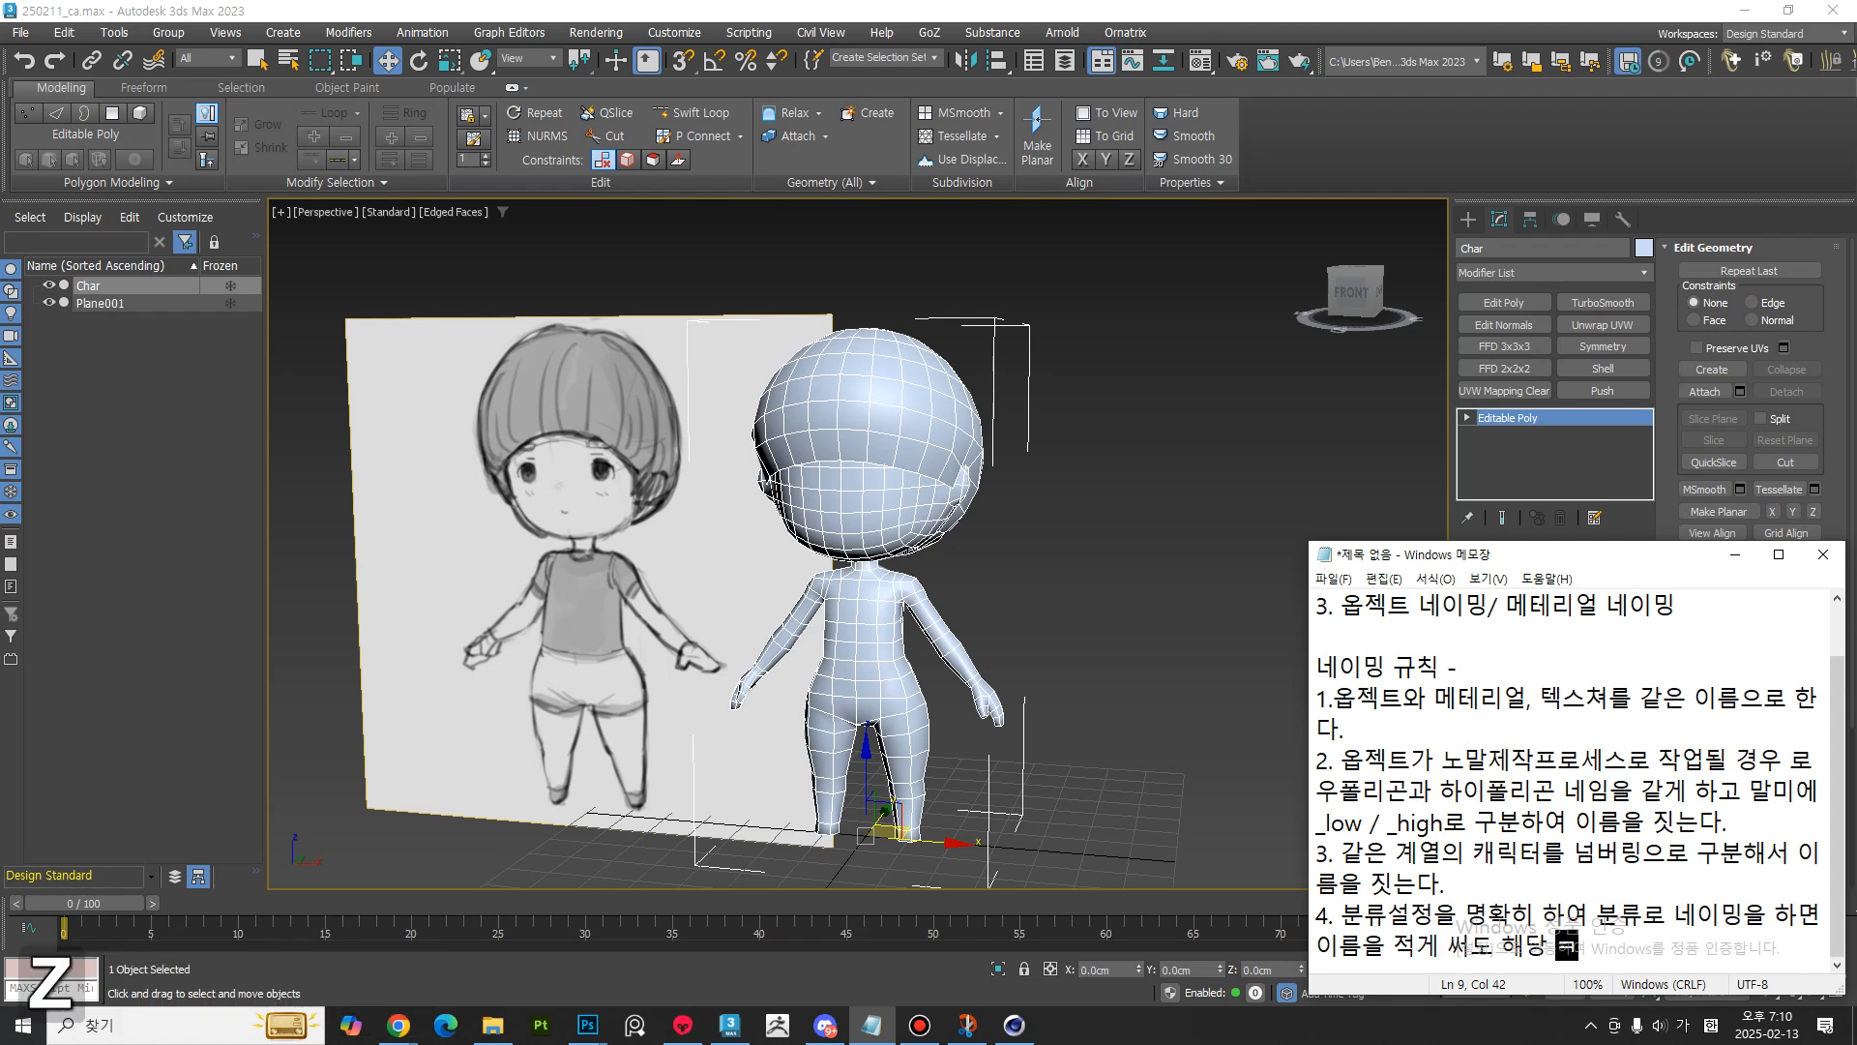
pyautogui.write('고리로 명확')
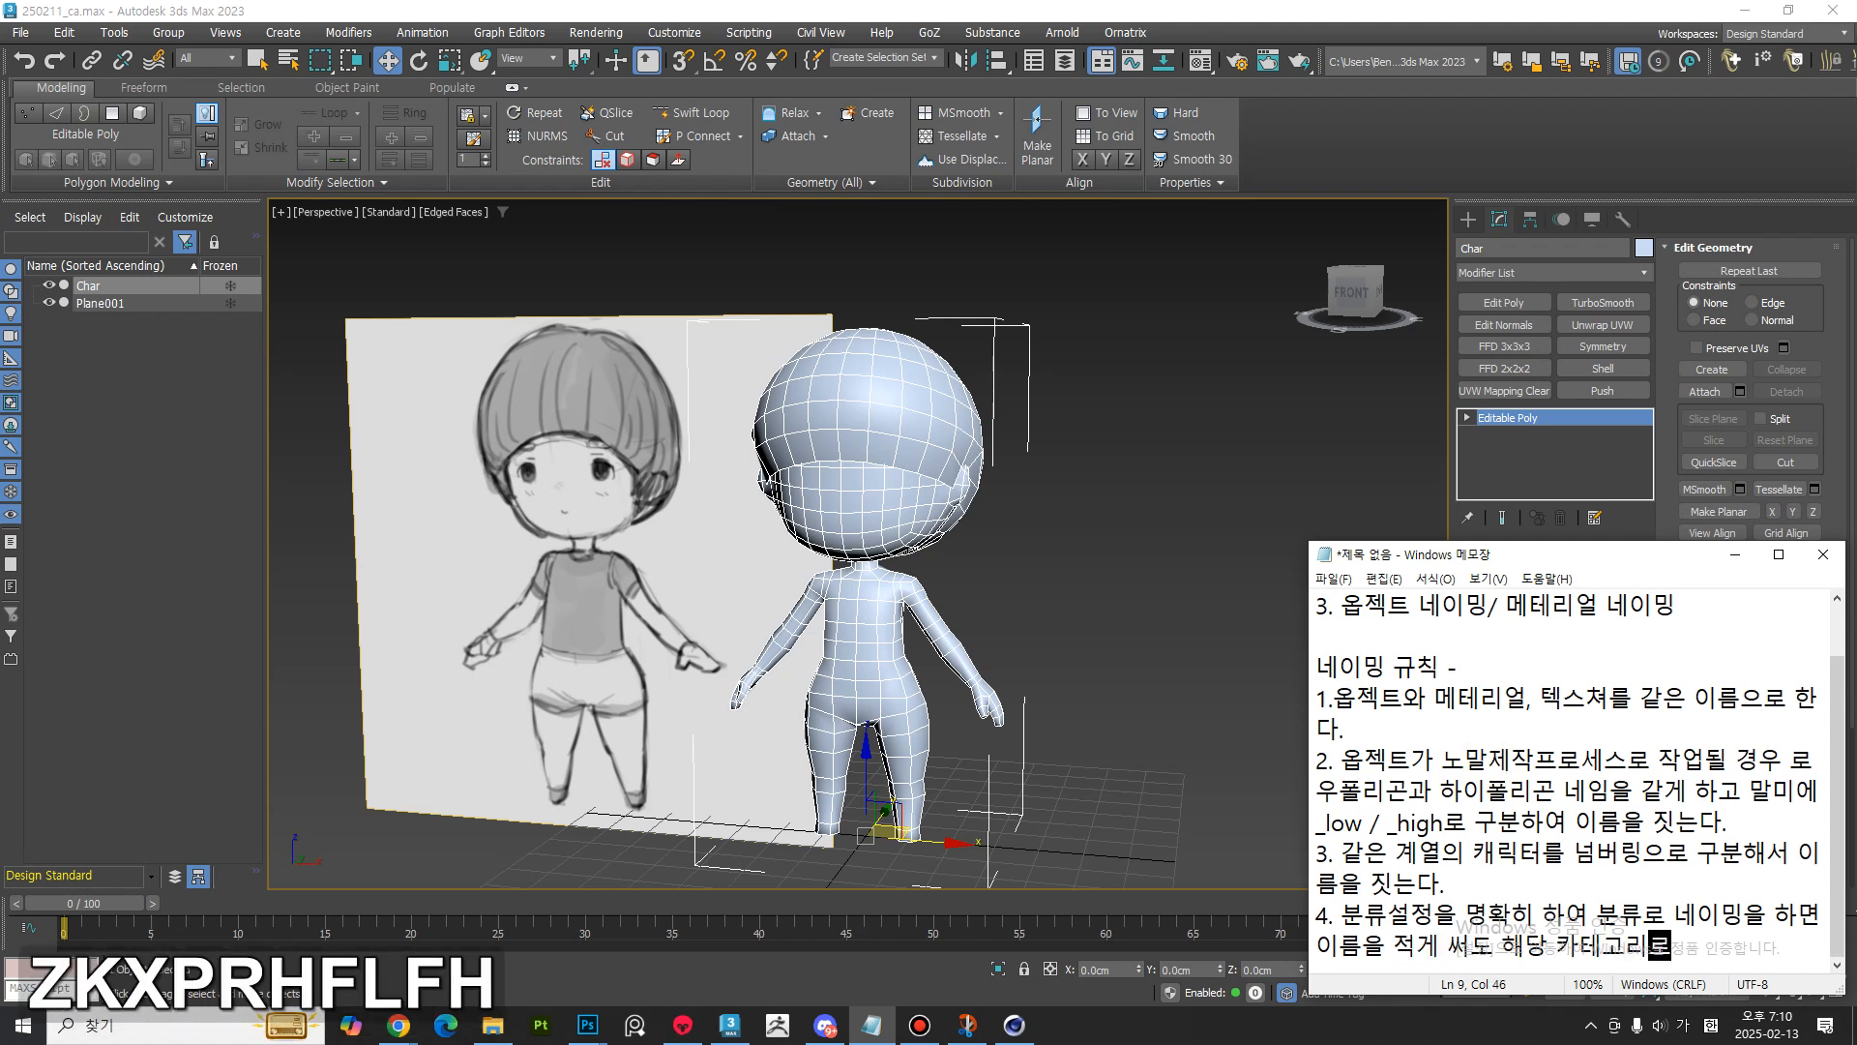
pyautogui.write('분류활')
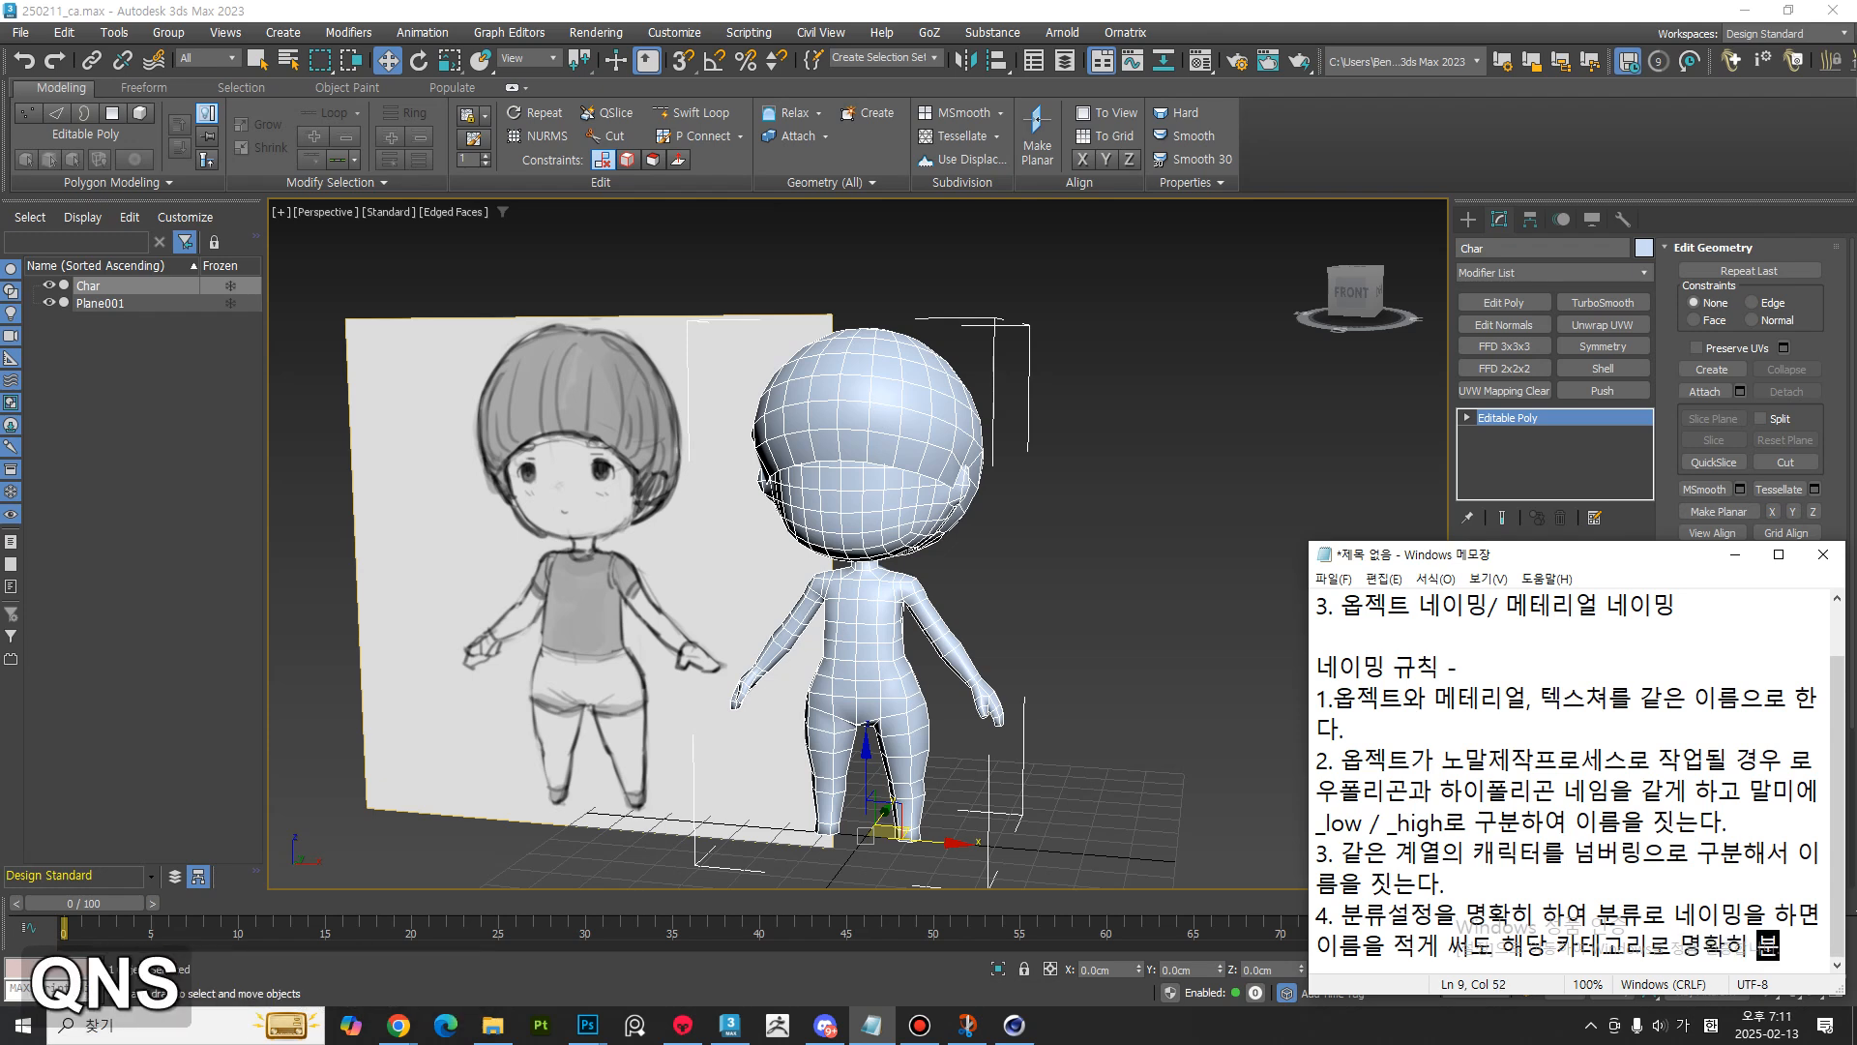
pyautogui.press('BackSpace')
pyautogui.press('BackSpace')
pyautogui.press('BackSpace')
pyautogui.press('BackSpace')
pyautogui.write('할 수 ㅇ있다.')
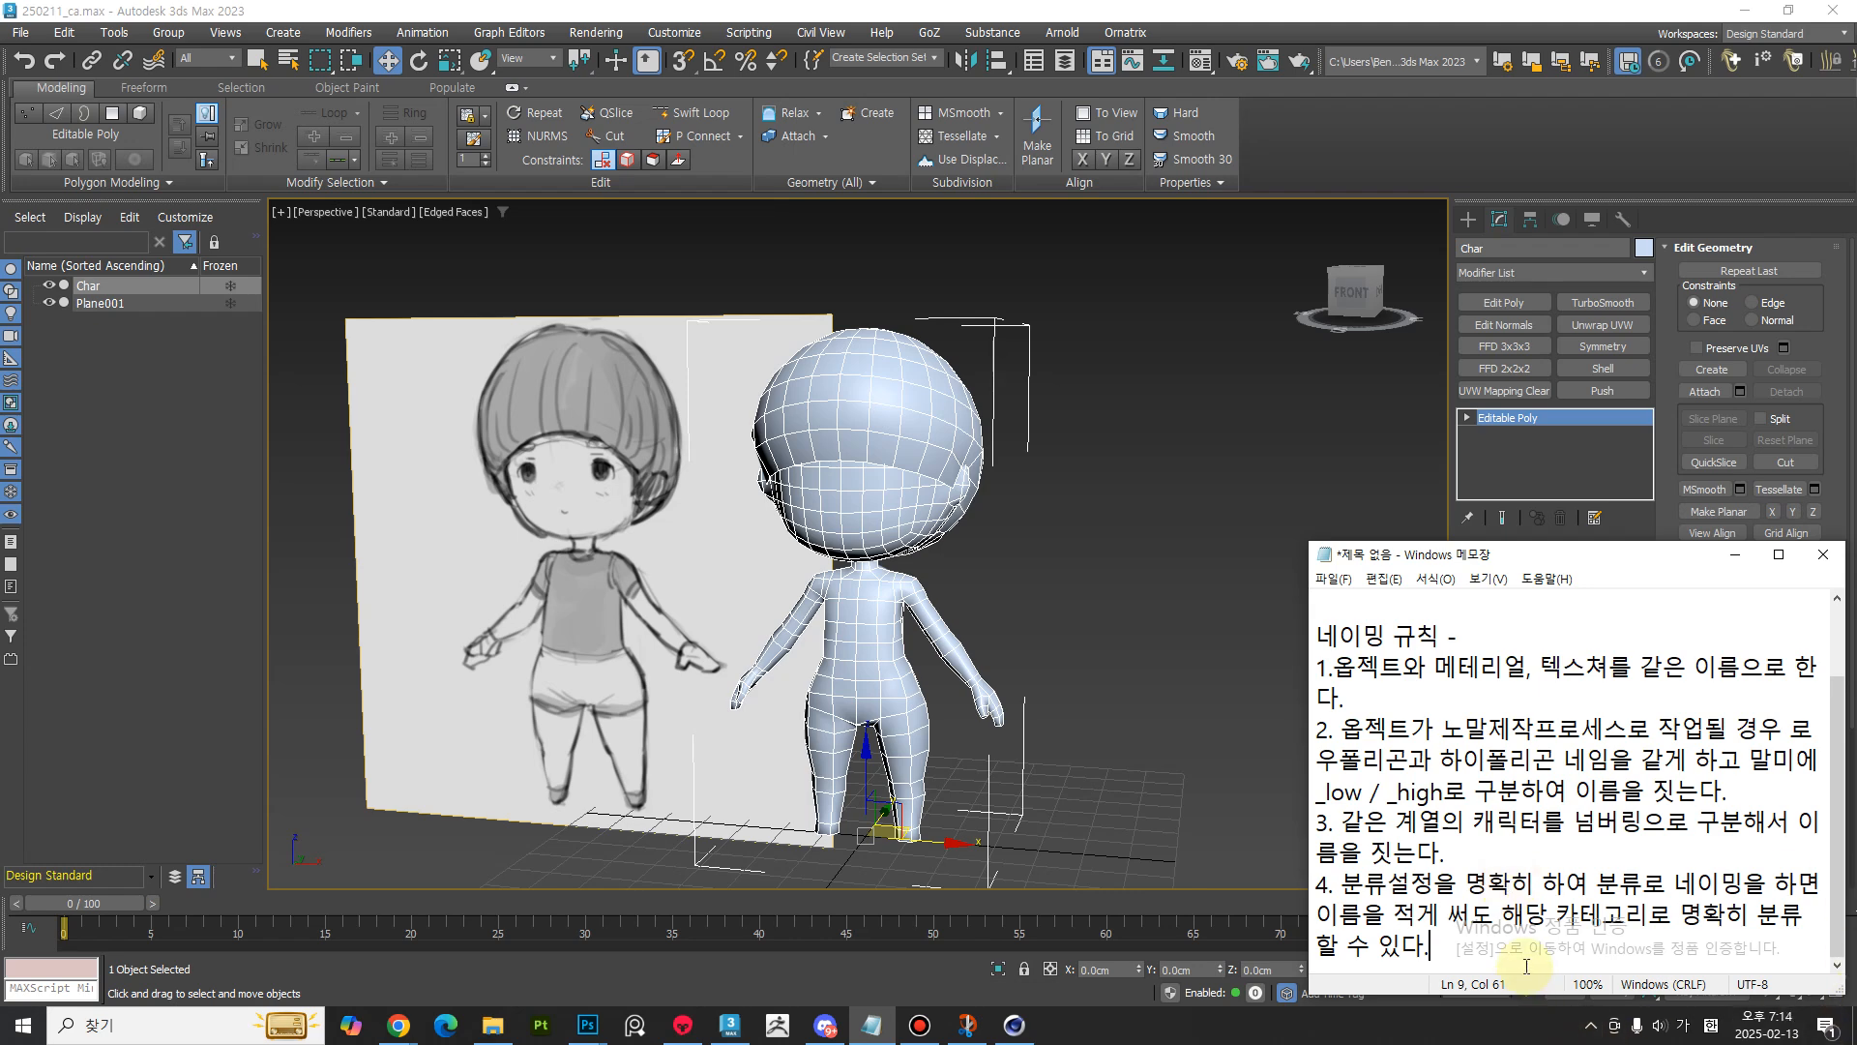
# - Add a sample name below the rules after a blank line: "123ㅁㅁㅎㅎ" followed by the pasted text "-비트맵과 벡터이미지의 차이"
pyautogui.press('Return')
pyautogui.press('Return')
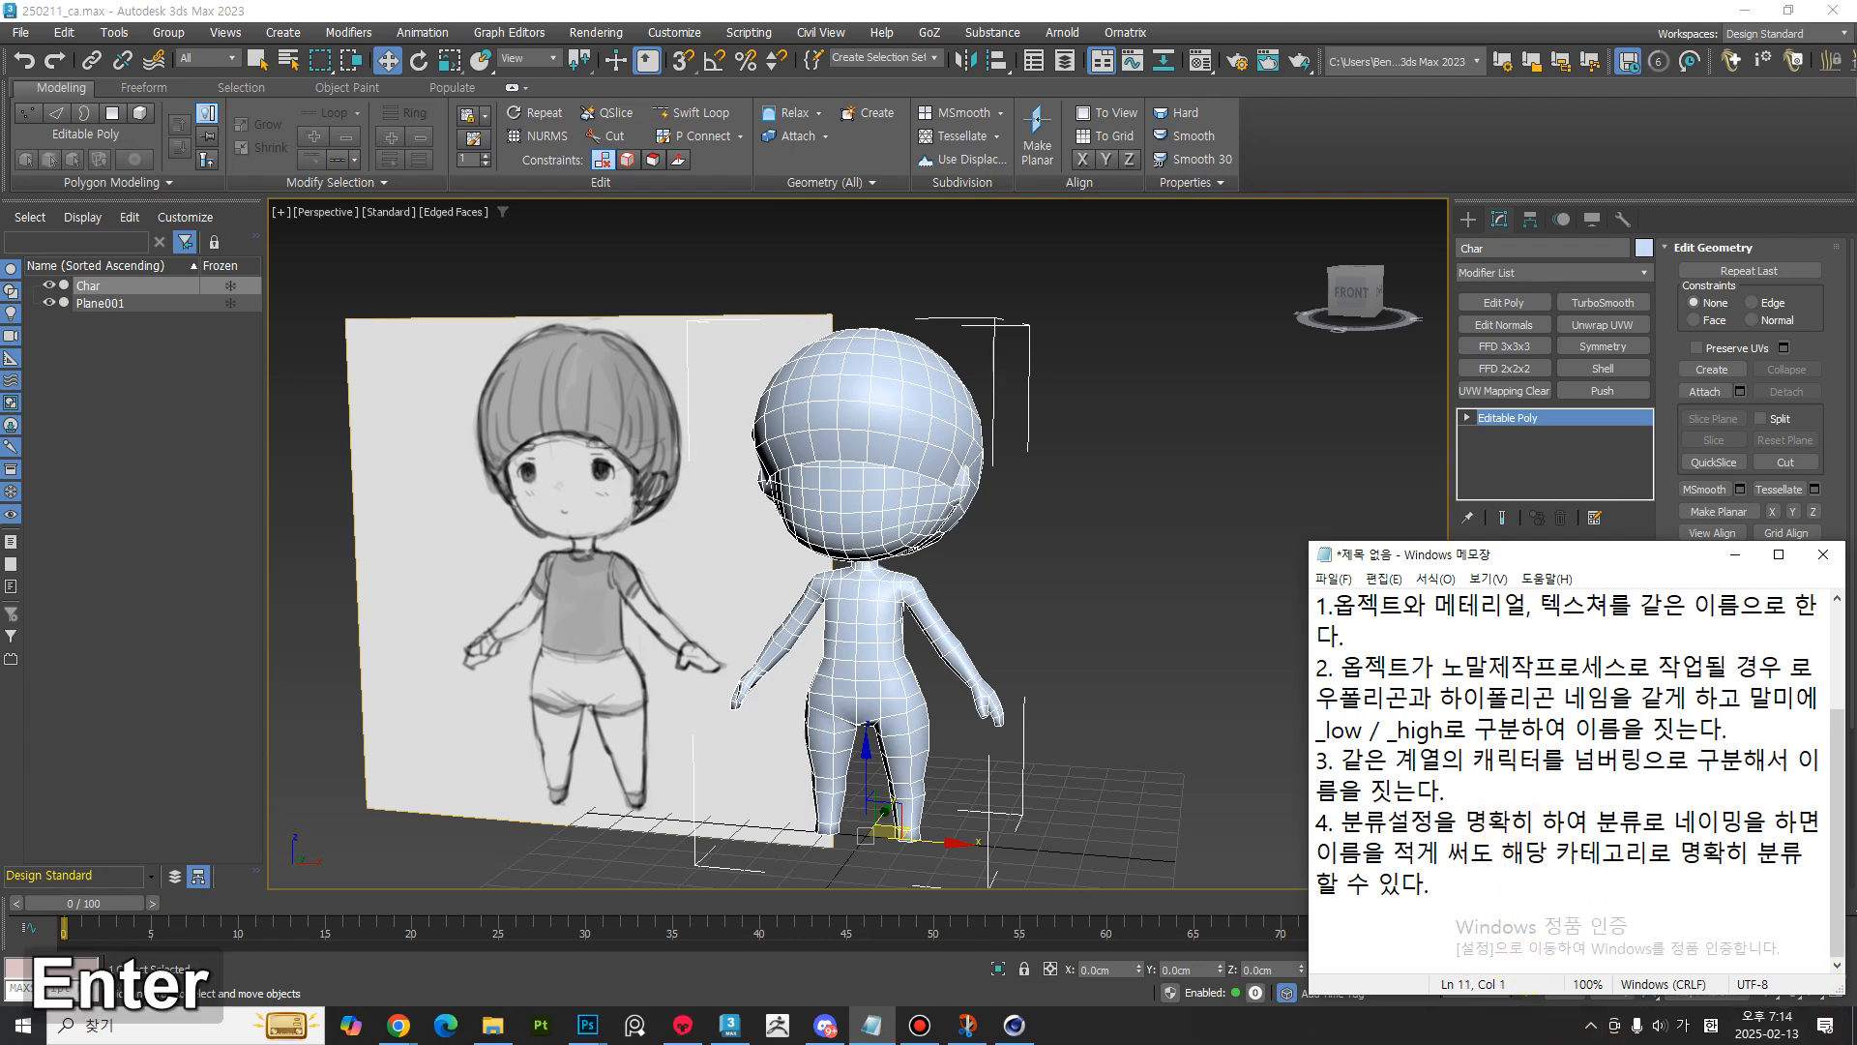
pyautogui.write('1')
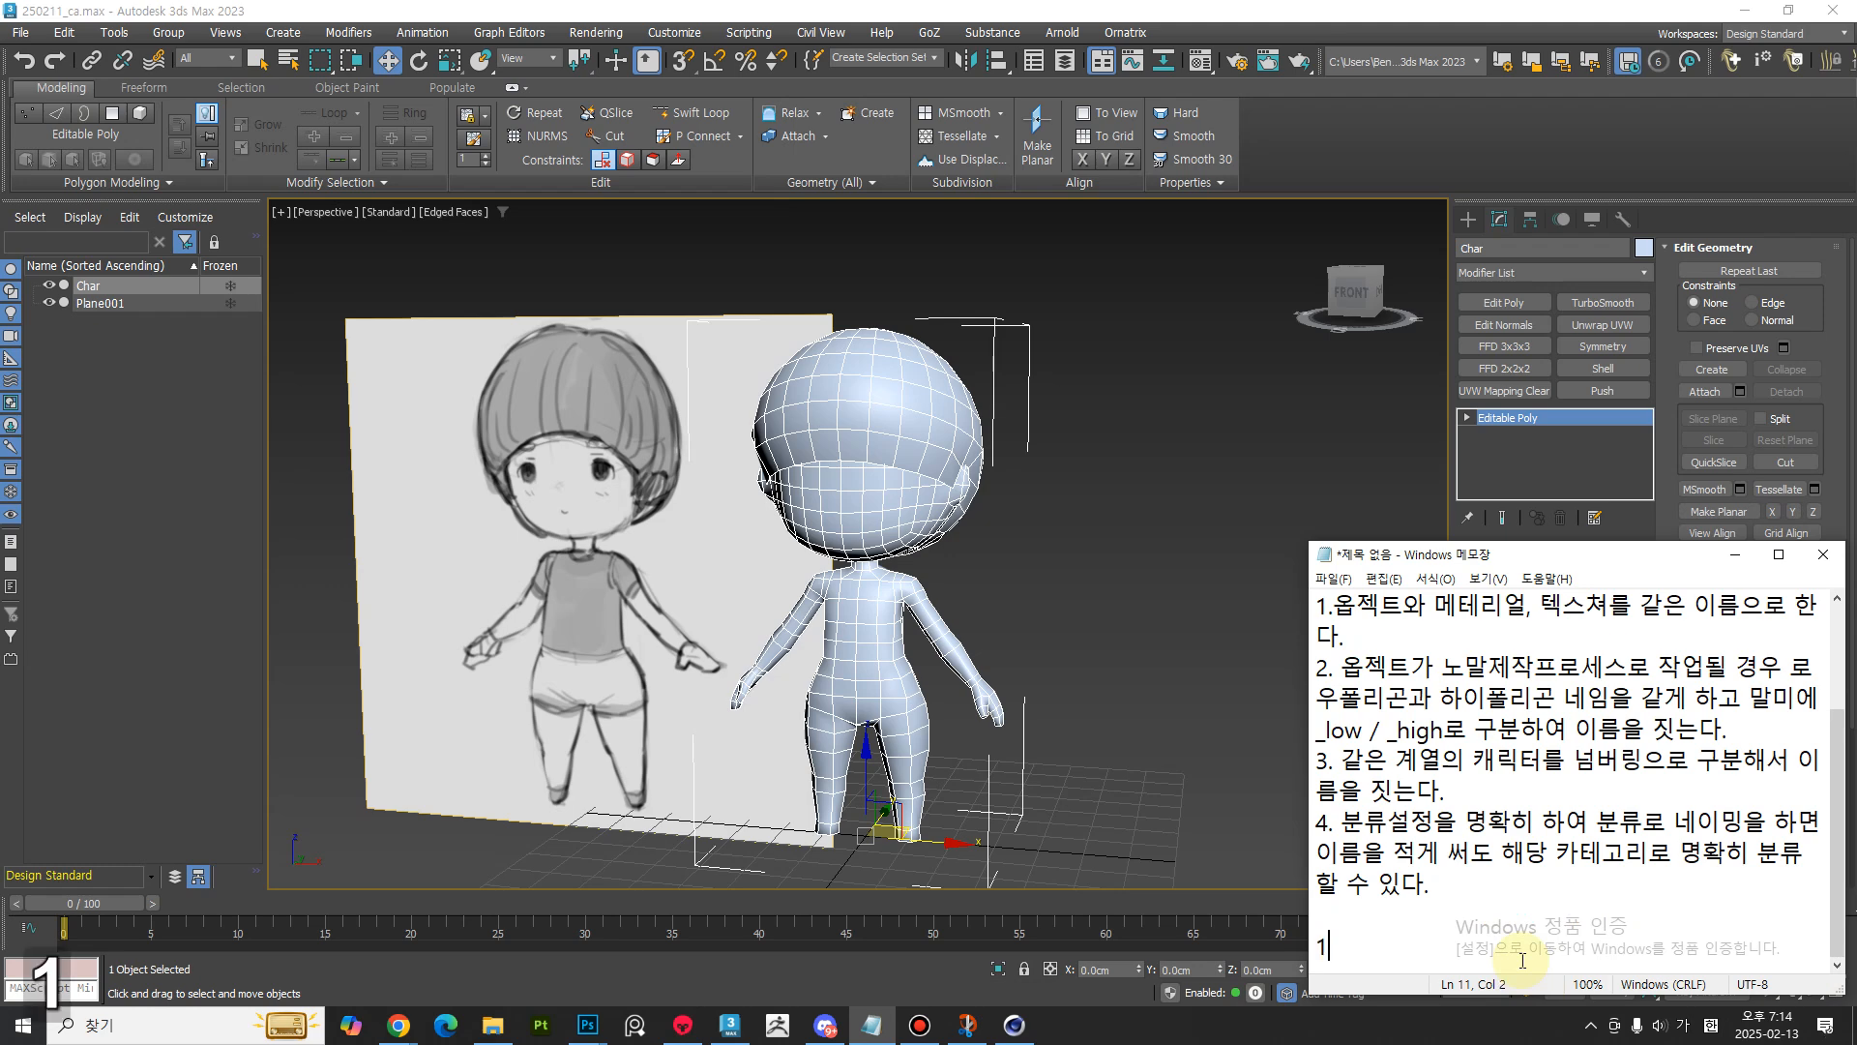
pyautogui.write('23ㅁㅁㅎㅎ')
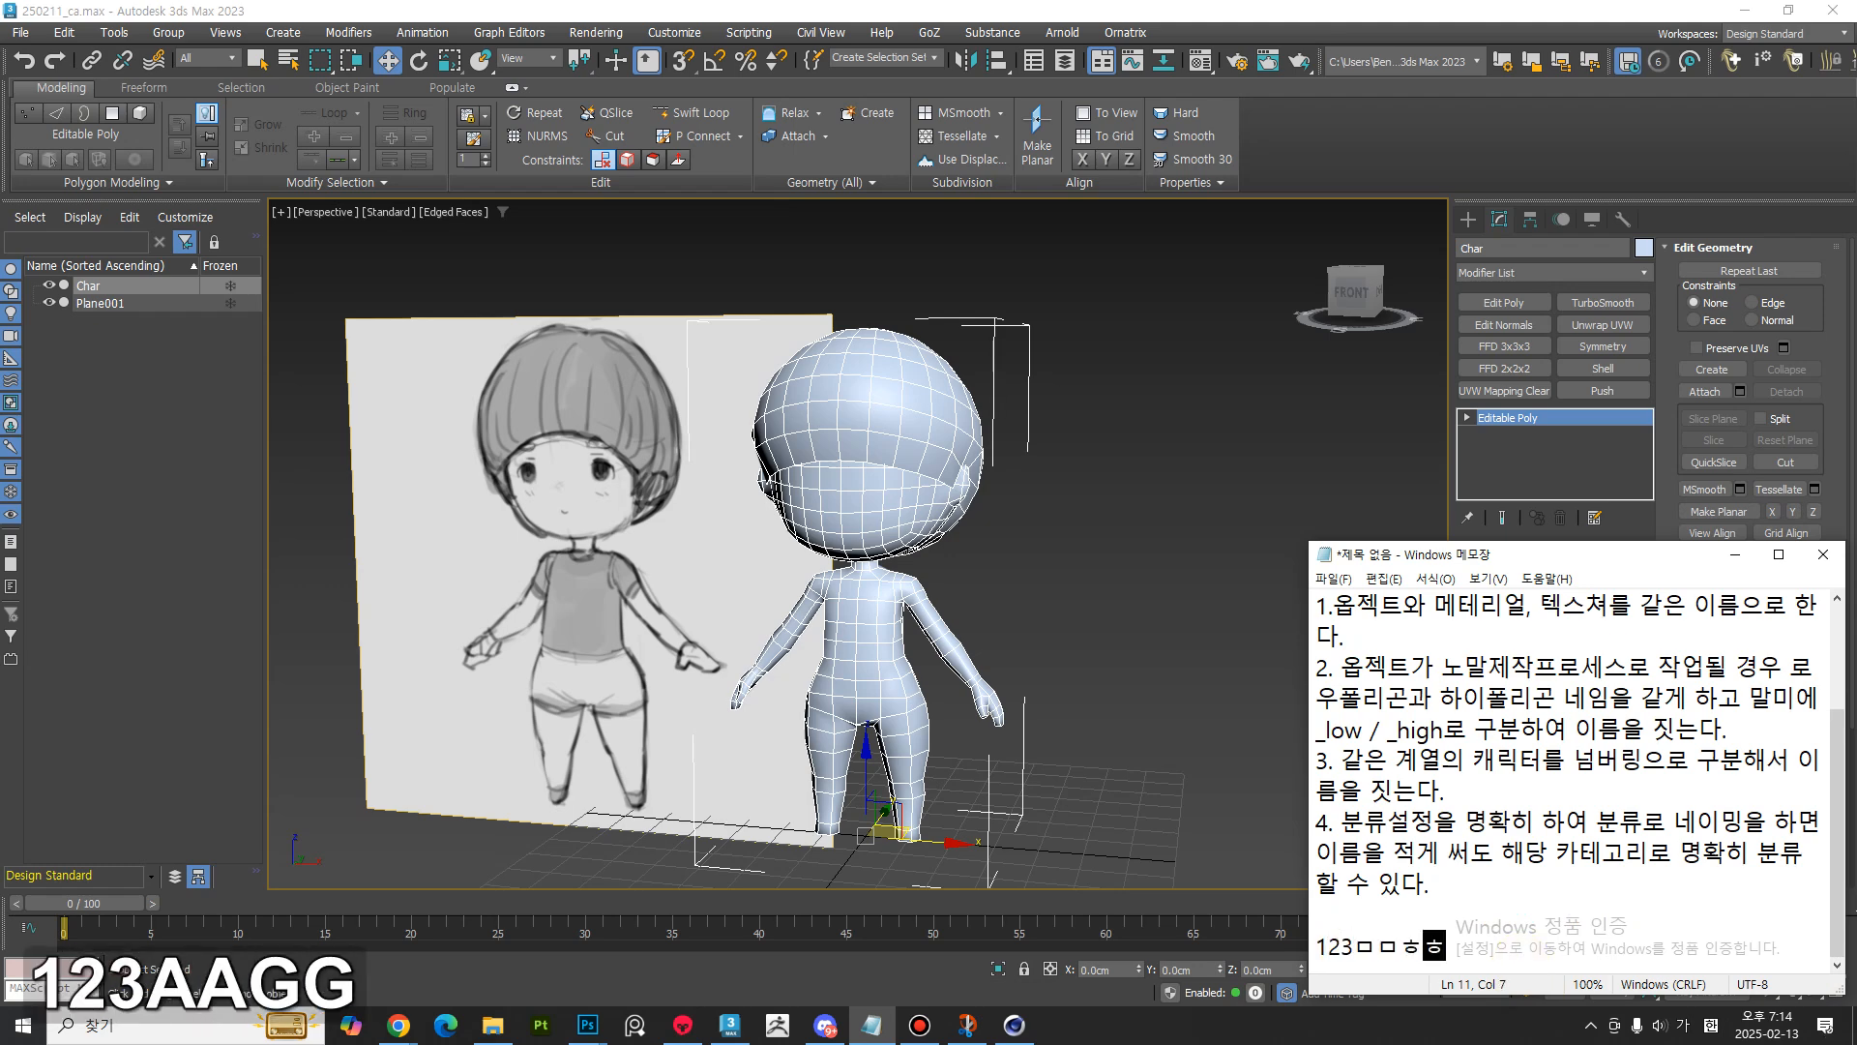
pyautogui.write('-비트맵과 벡터이미지의 차이')
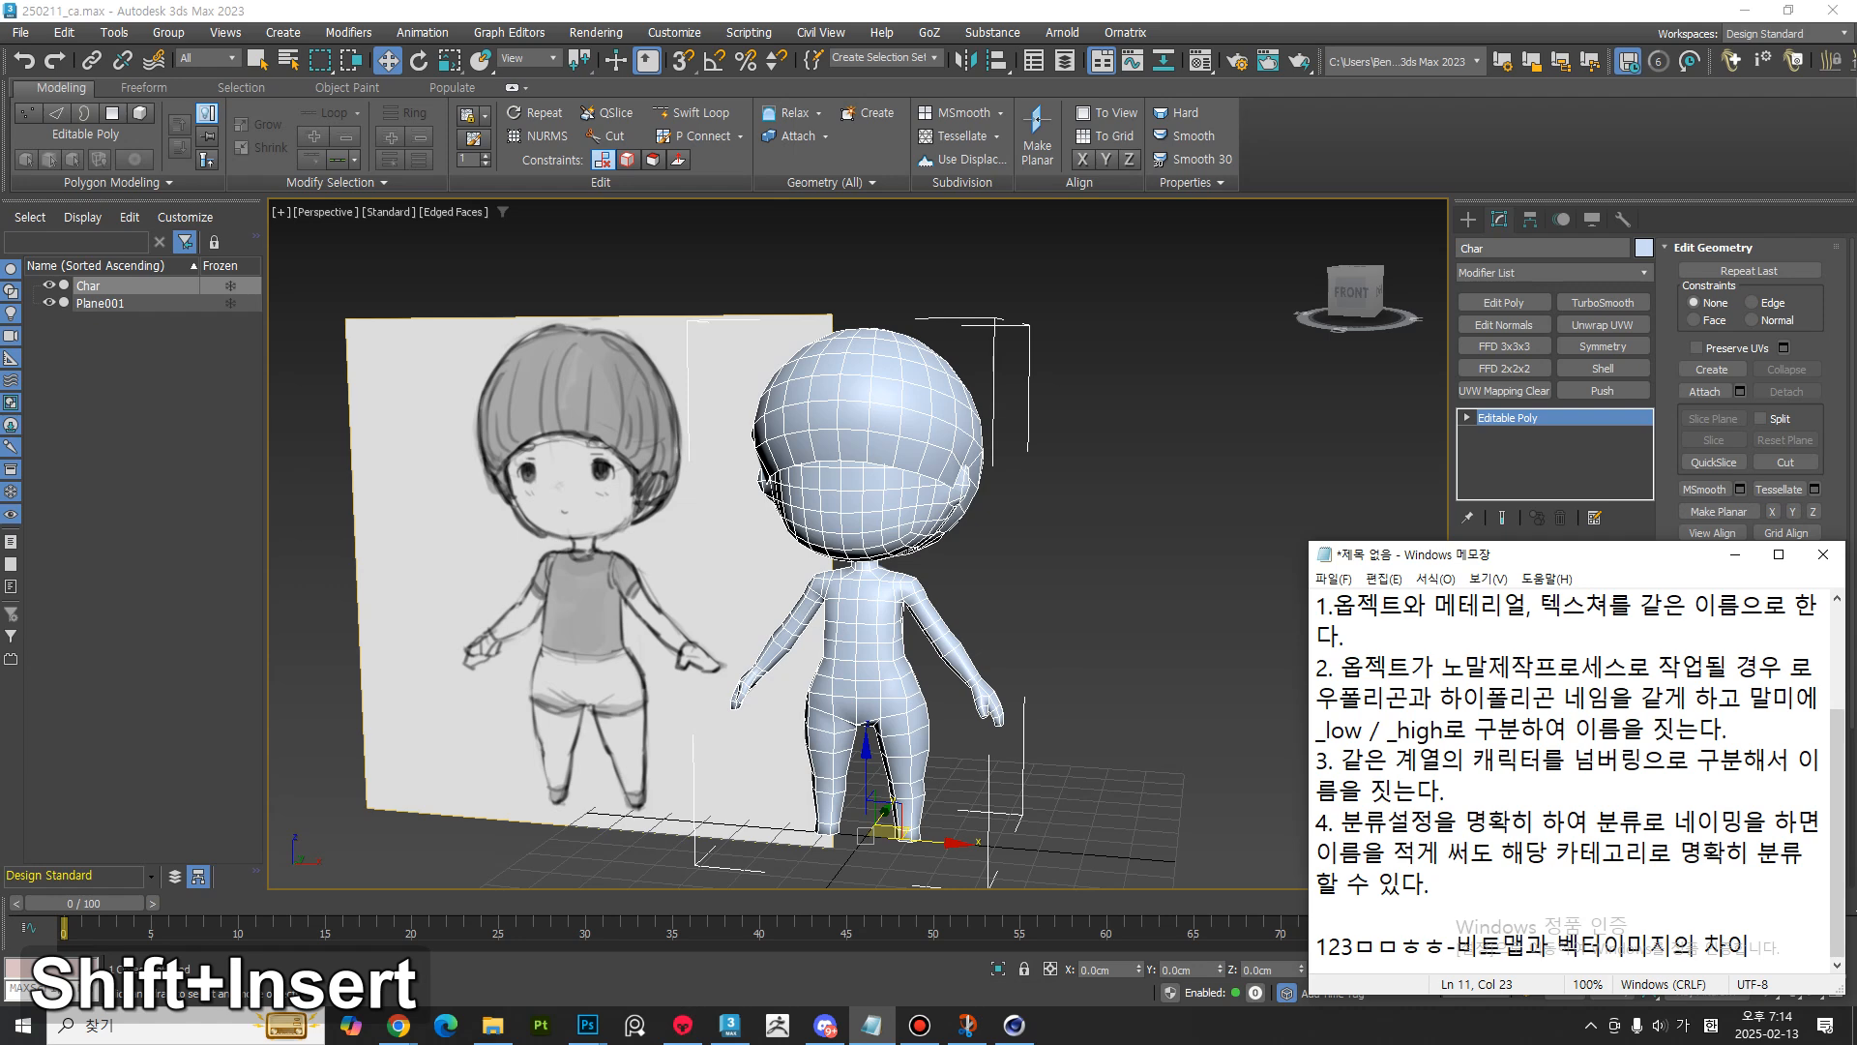
# - Remove the pasted text "-비트맵과 벡터이미지의 차이" from the sample name line in Notepad
pyautogui.hotkey('shift', 'Home')
pyautogui.hotkey('shift', 'Right')
pyautogui.hotkey('shift', 'Right')
pyautogui.hotkey('shift', 'Right')
pyautogui.hotkey('shift', 'Right')
pyautogui.hotkey('shift', 'Right')
pyautogui.hotkey('shift', 'Right')
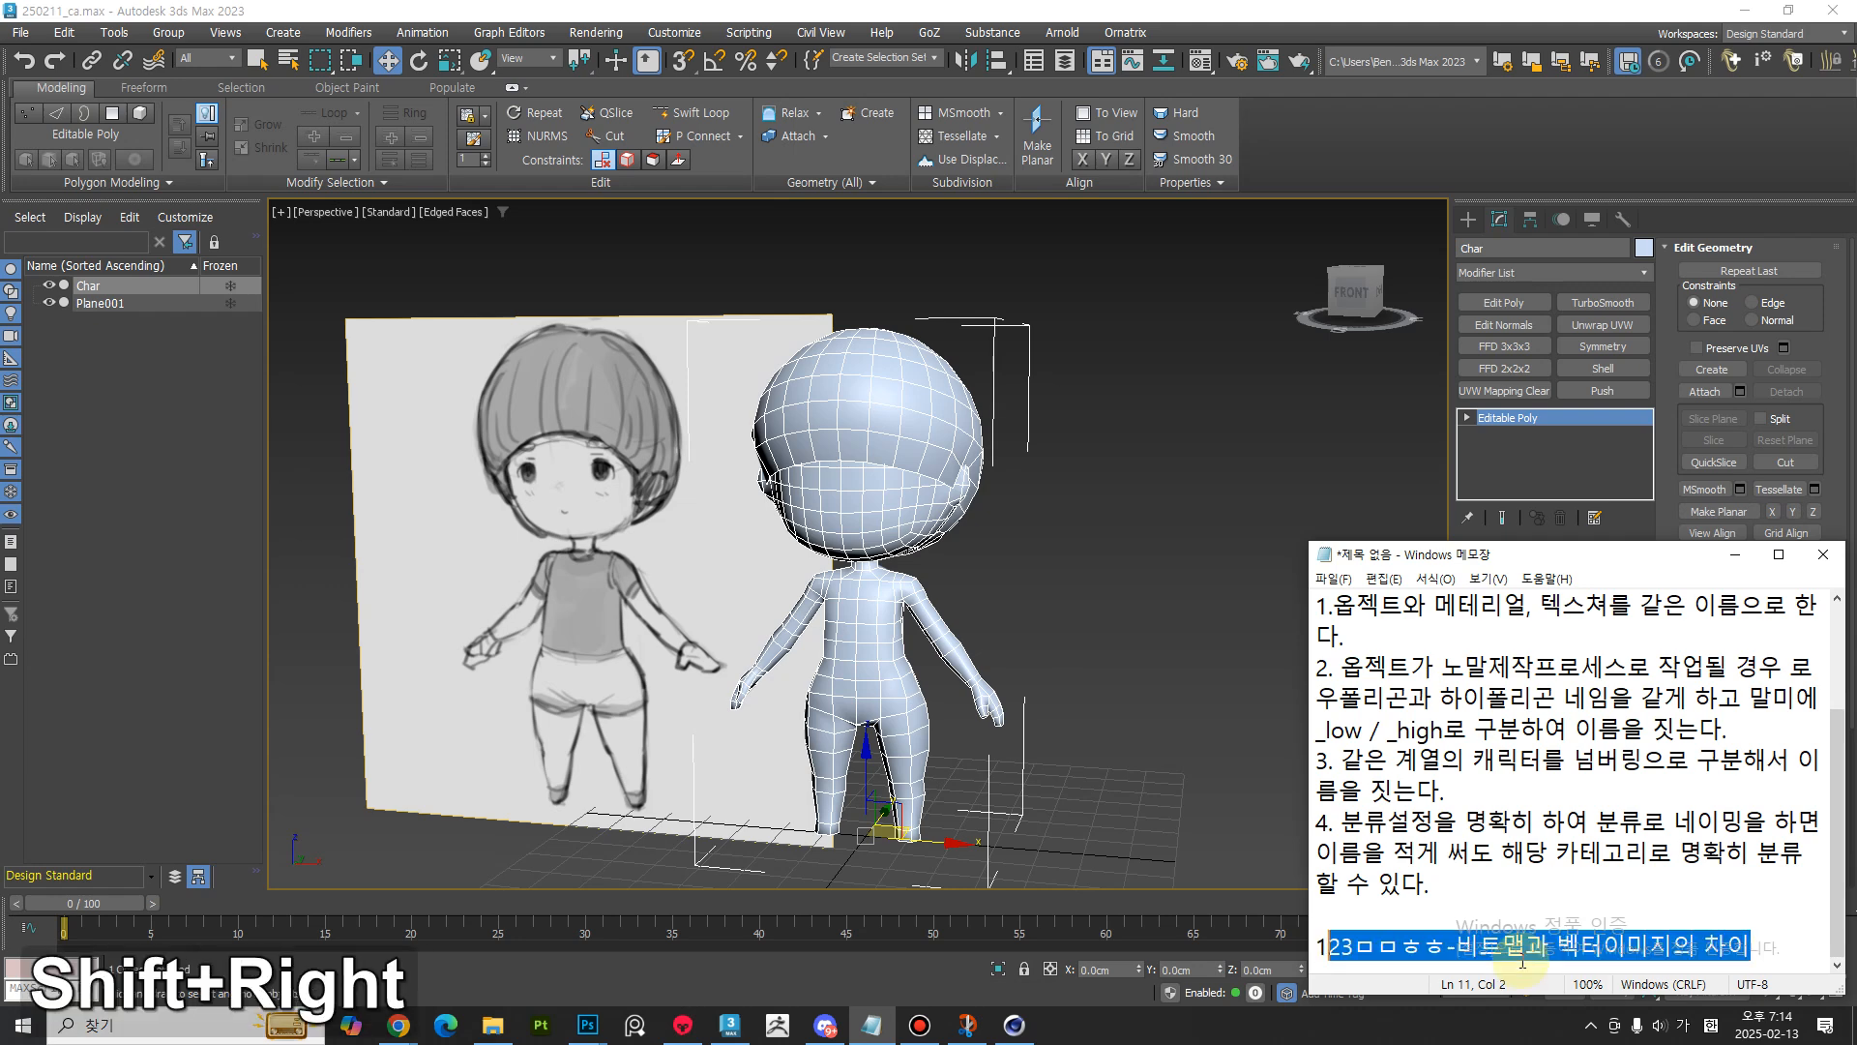
pyautogui.hotkey('shift', 'Right')
pyautogui.press('Delete')
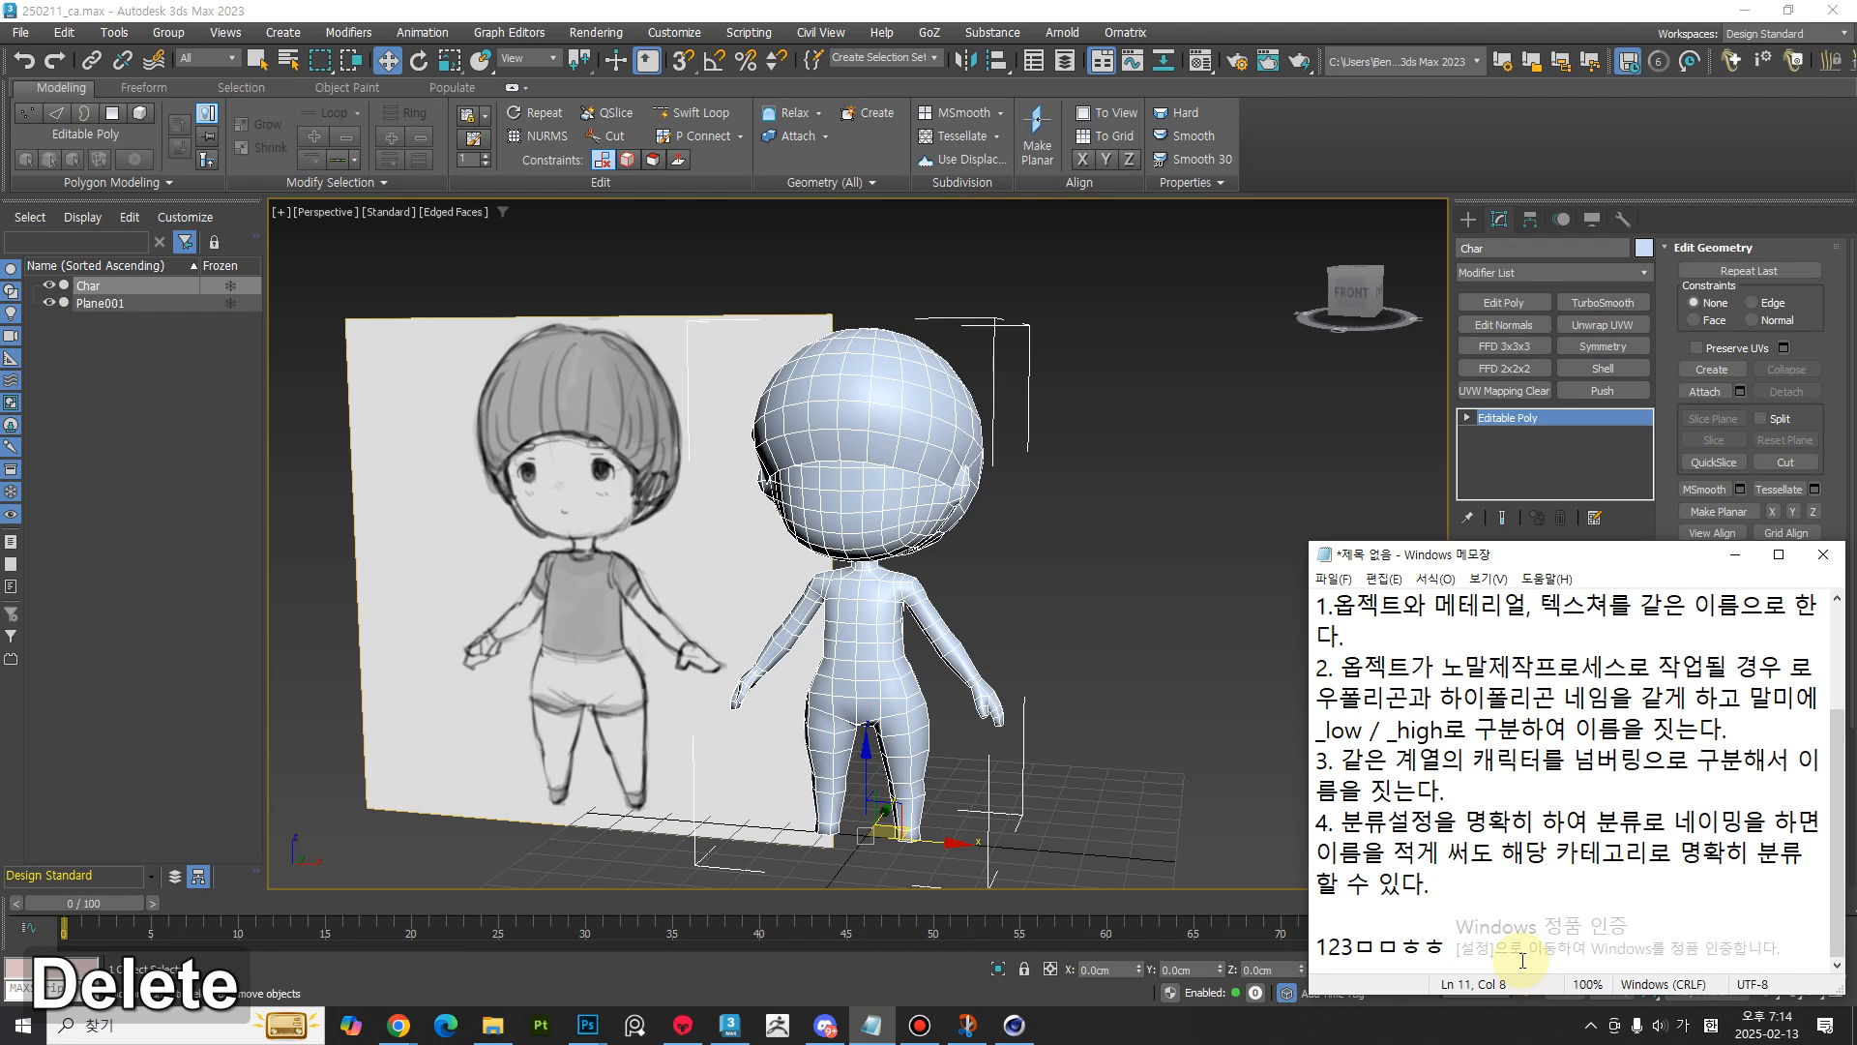
# - Delete the remaining sample name "123ㅁㅁㅎㅎ" together with the blank line after the fourth naming rule
pyautogui.hotkey('shift', 'Up')
pyautogui.hotkey('shift', 'Up')
pyautogui.hotkey('shift', 'Right')
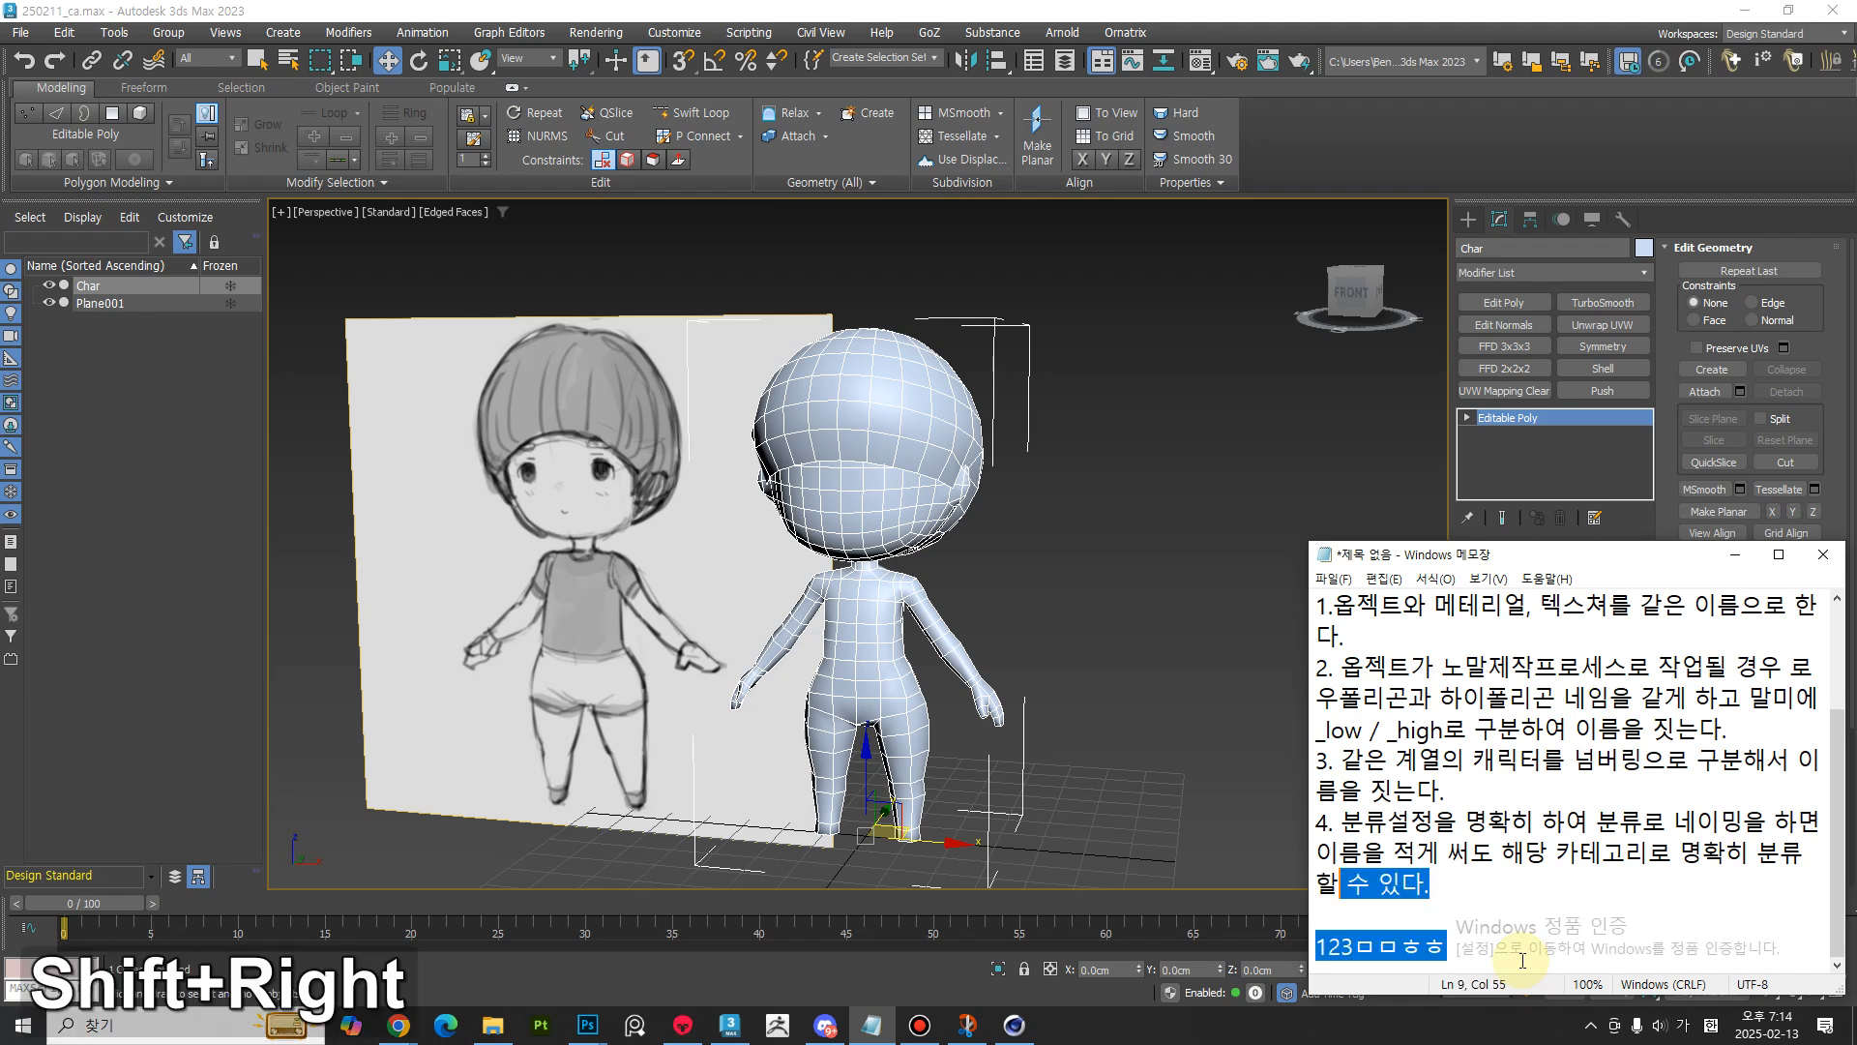
pyautogui.hotkey('shift', 'End')
pyautogui.press('Delete')
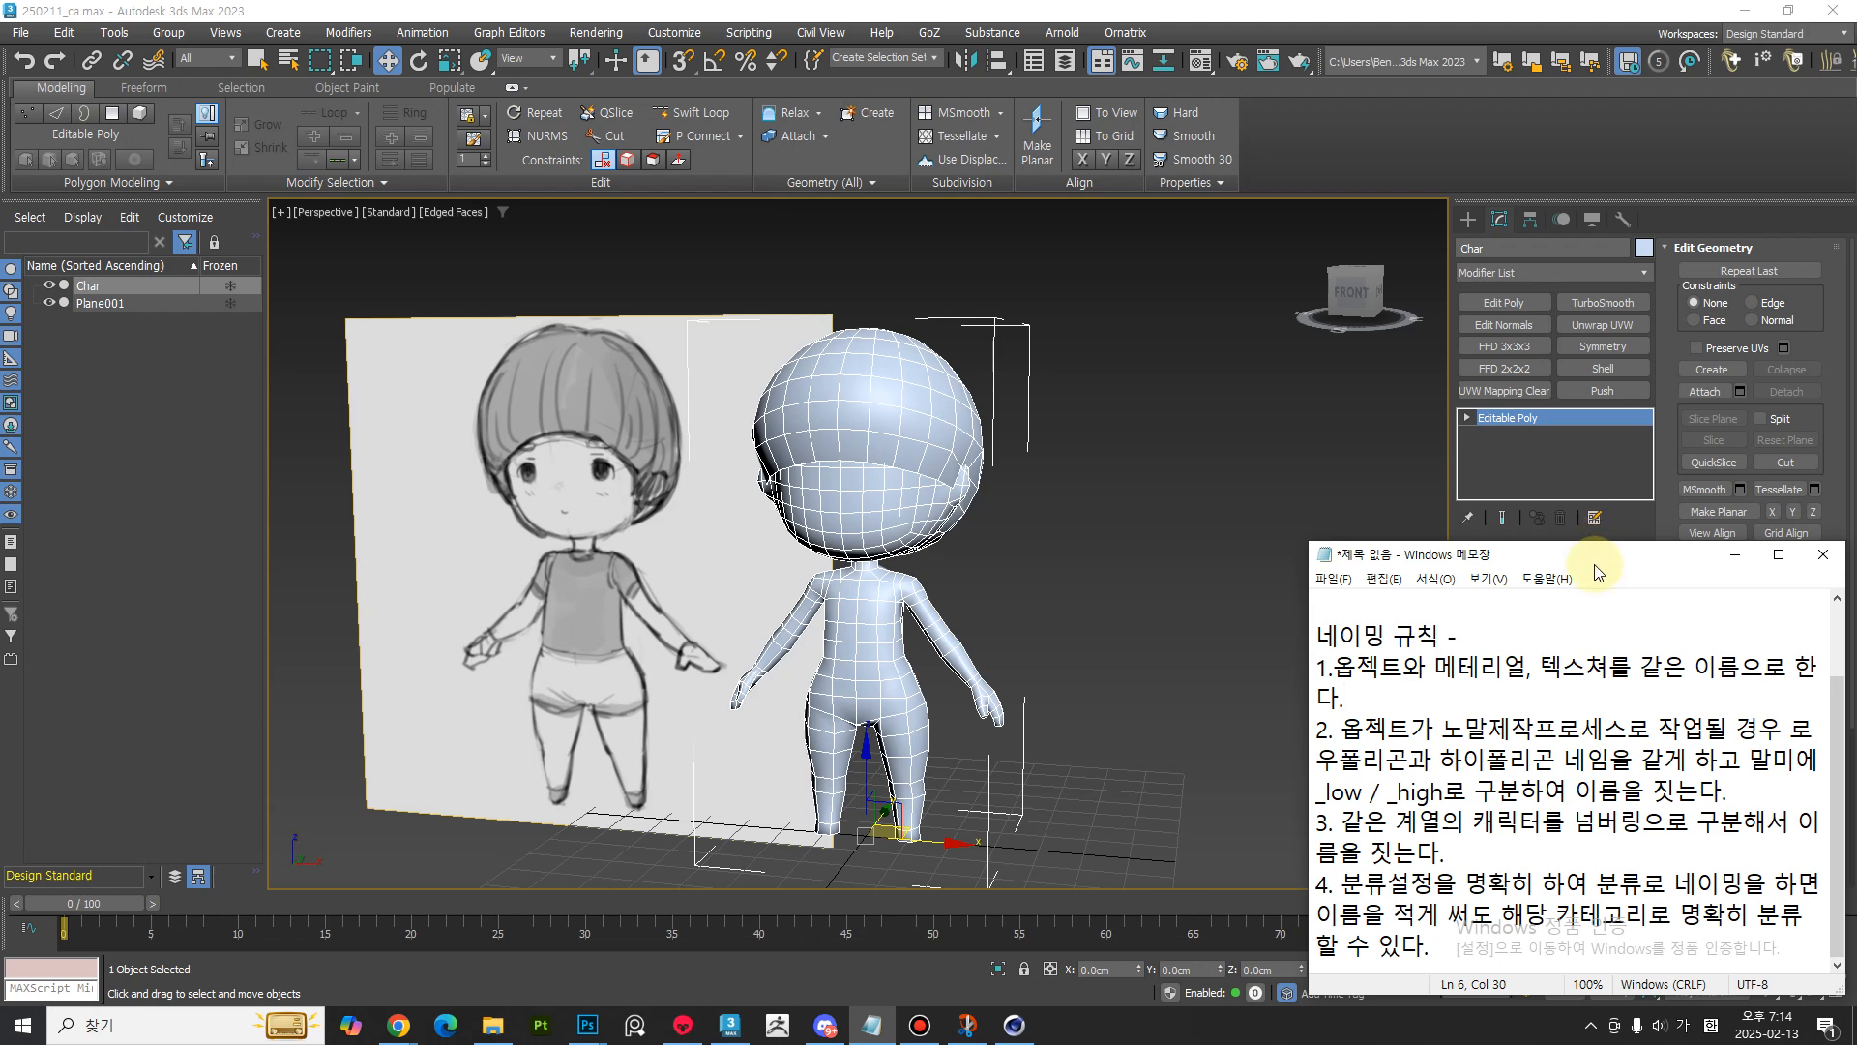
pyautogui.click(1275, 148)
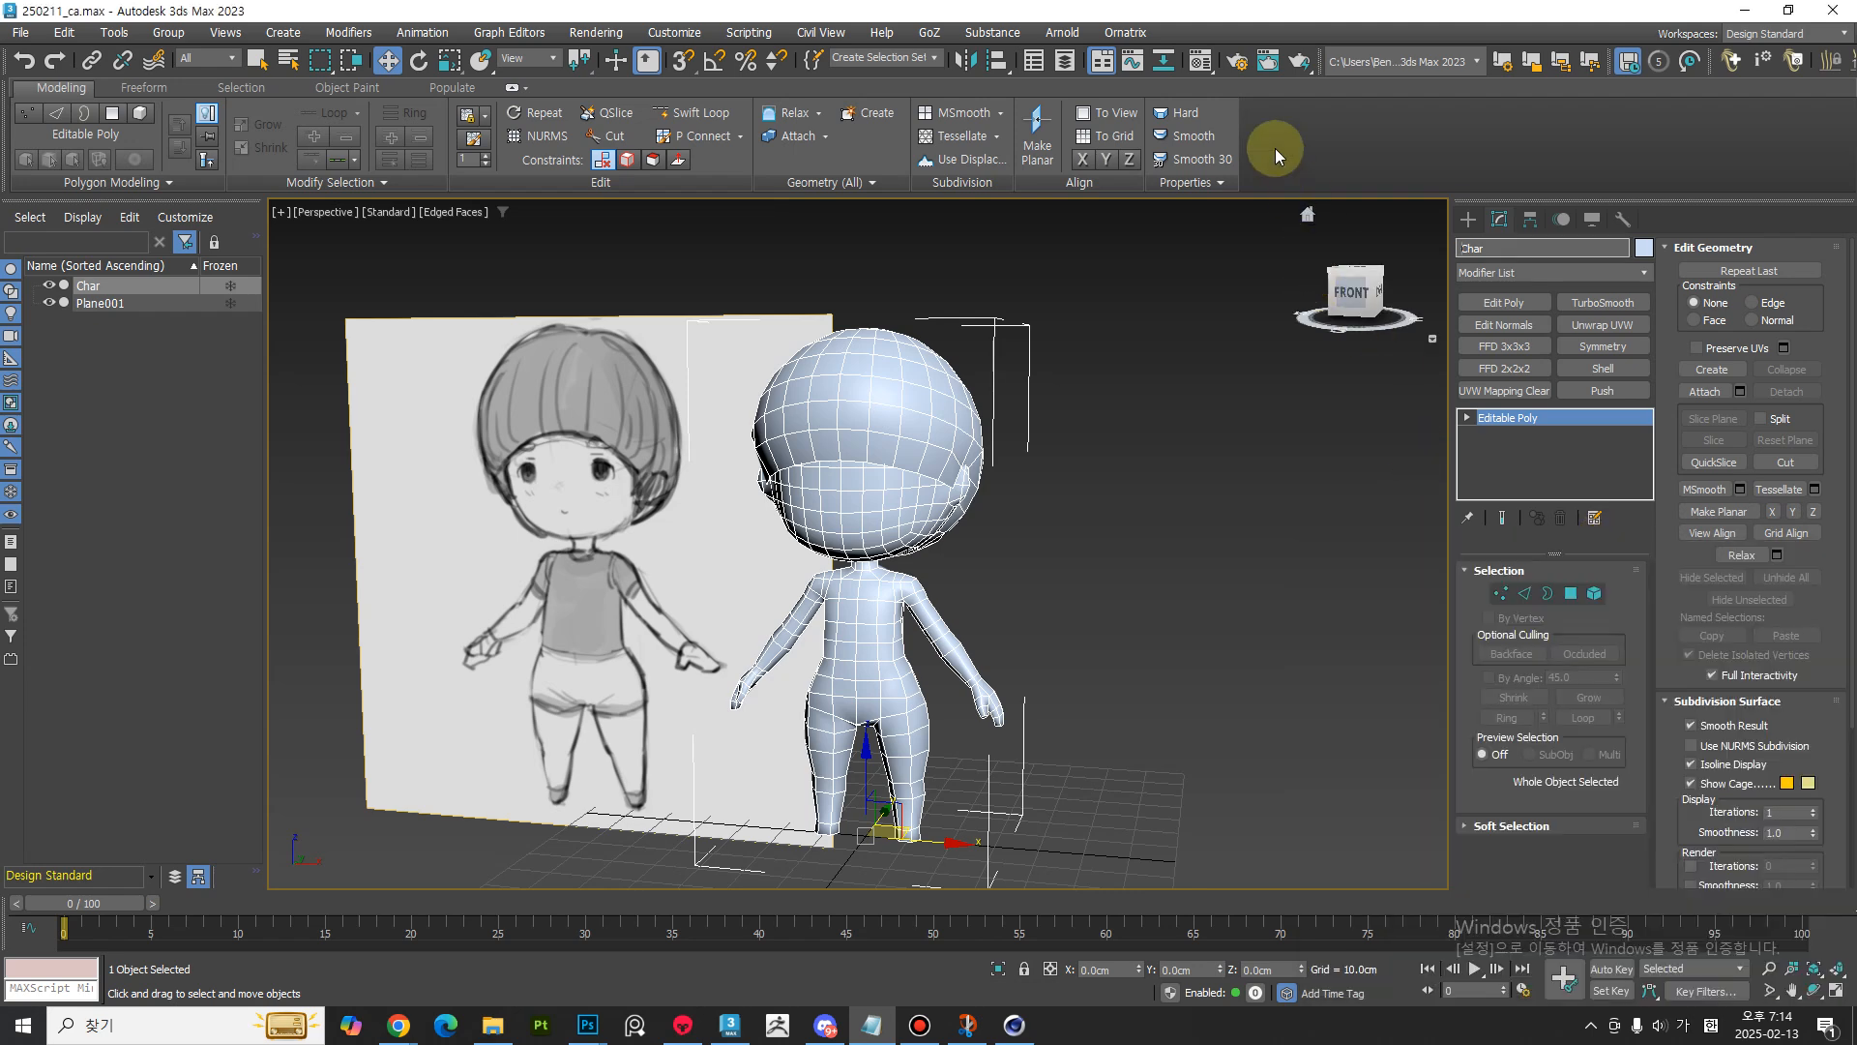
pyautogui.moveTo(956, 516); pyautogui.dragTo(622, 572, button='middle')
pyautogui.click(622, 572)
pyautogui.moveTo(901, 687)
pyautogui.keyDown('alt'); pyautogui.mouseDown(button='middle')
pyautogui.moveTo(850, 613)
pyautogui.moveTo(622, 609)
pyautogui.moveTo(748, 773)
pyautogui.moveTo(883, 497)
pyautogui.moveTo(995, 635)
pyautogui.mouseUp(button='middle'); pyautogui.keyUp('alt')
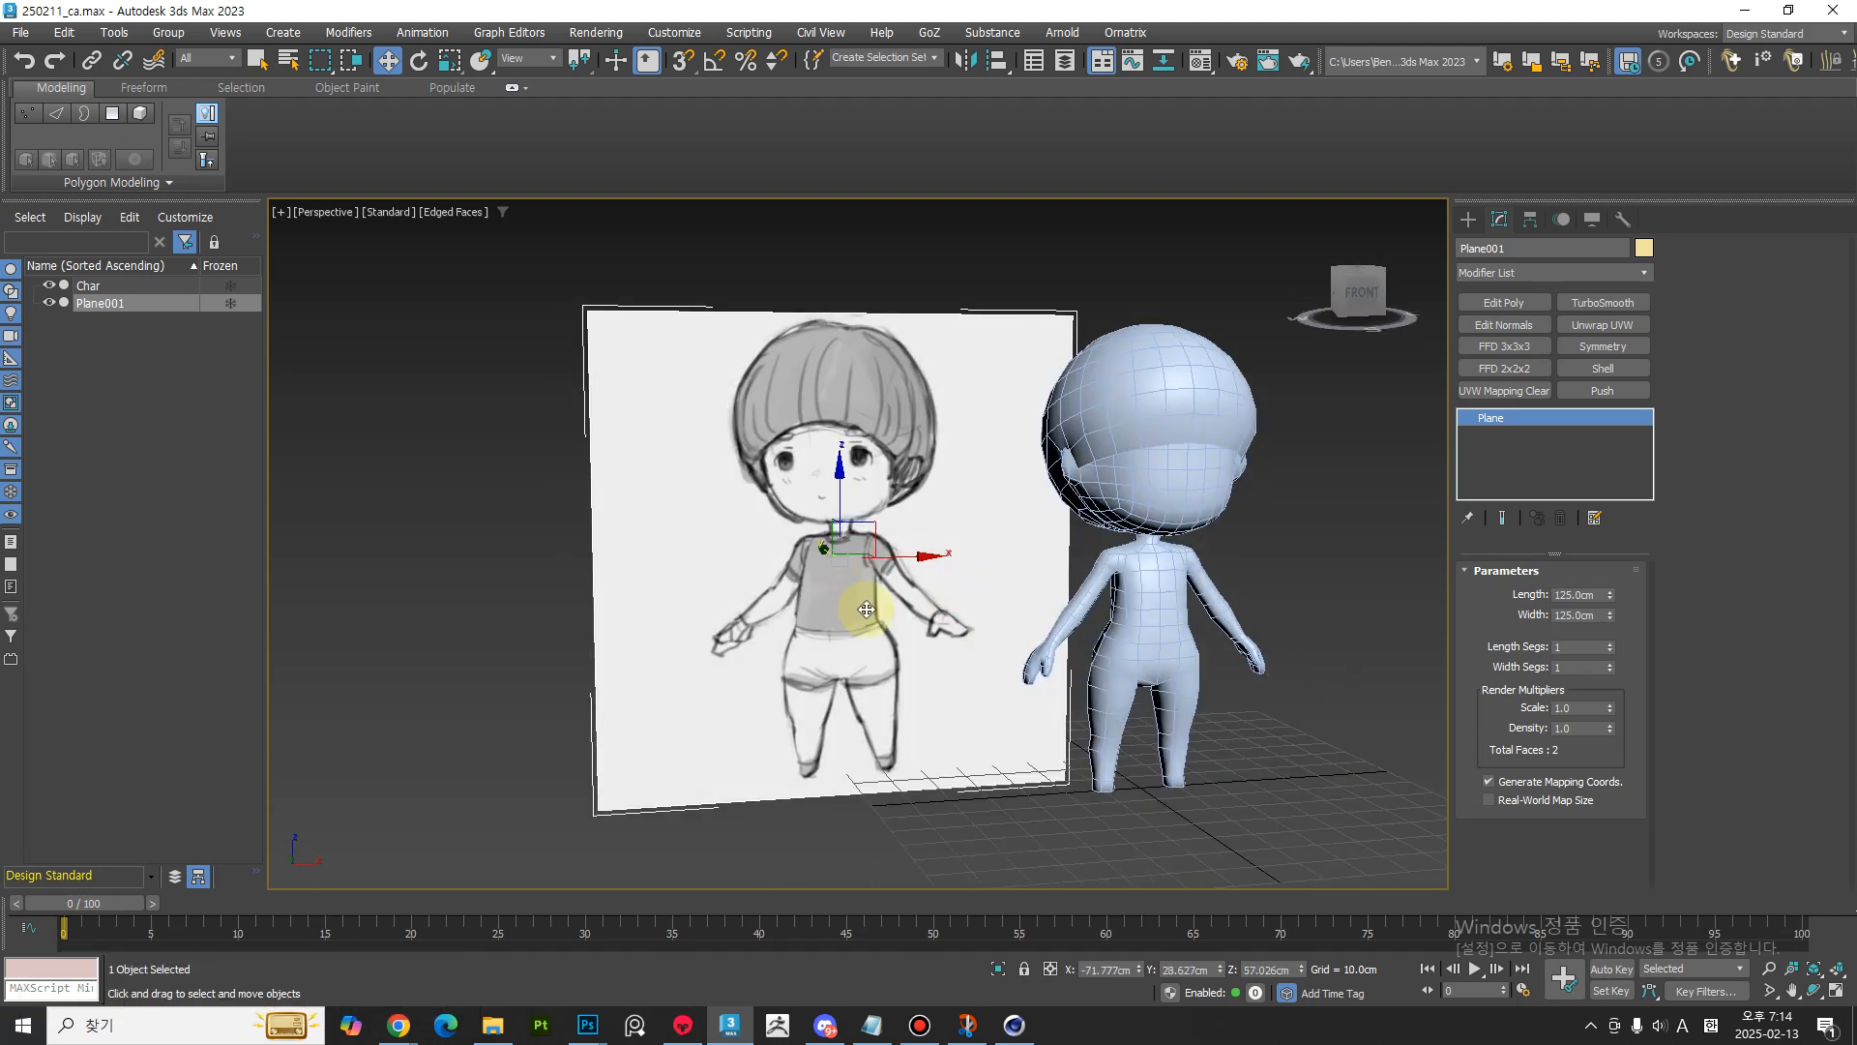
pyautogui.moveTo(862, 606); pyautogui.dragTo(964, 725, button='middle')
pyautogui.click(1174, 642)
# - Switch to Notepad and review checklist item 3, the object and material naming entry
pyautogui.click(872, 1024)
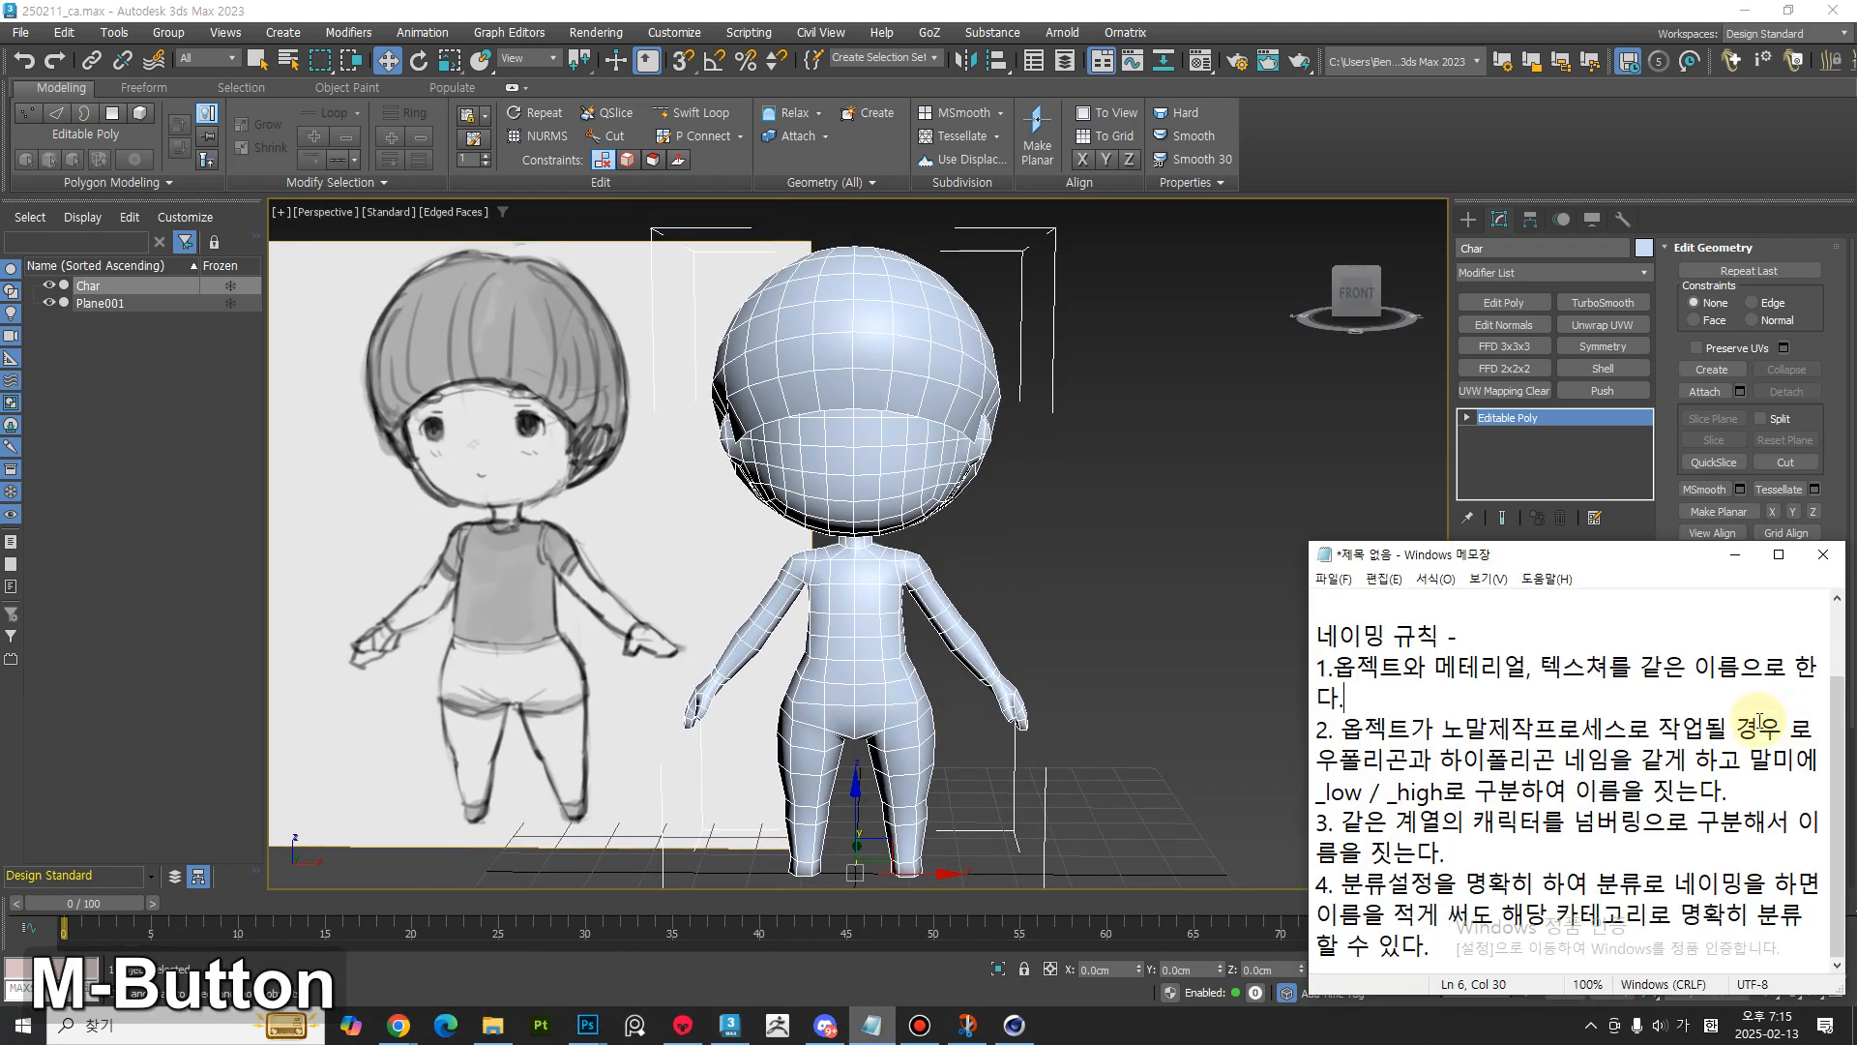
pyautogui.scroll(2, 1696, 682)
pyautogui.moveTo(1696, 682); pyautogui.dragTo(1318, 669)
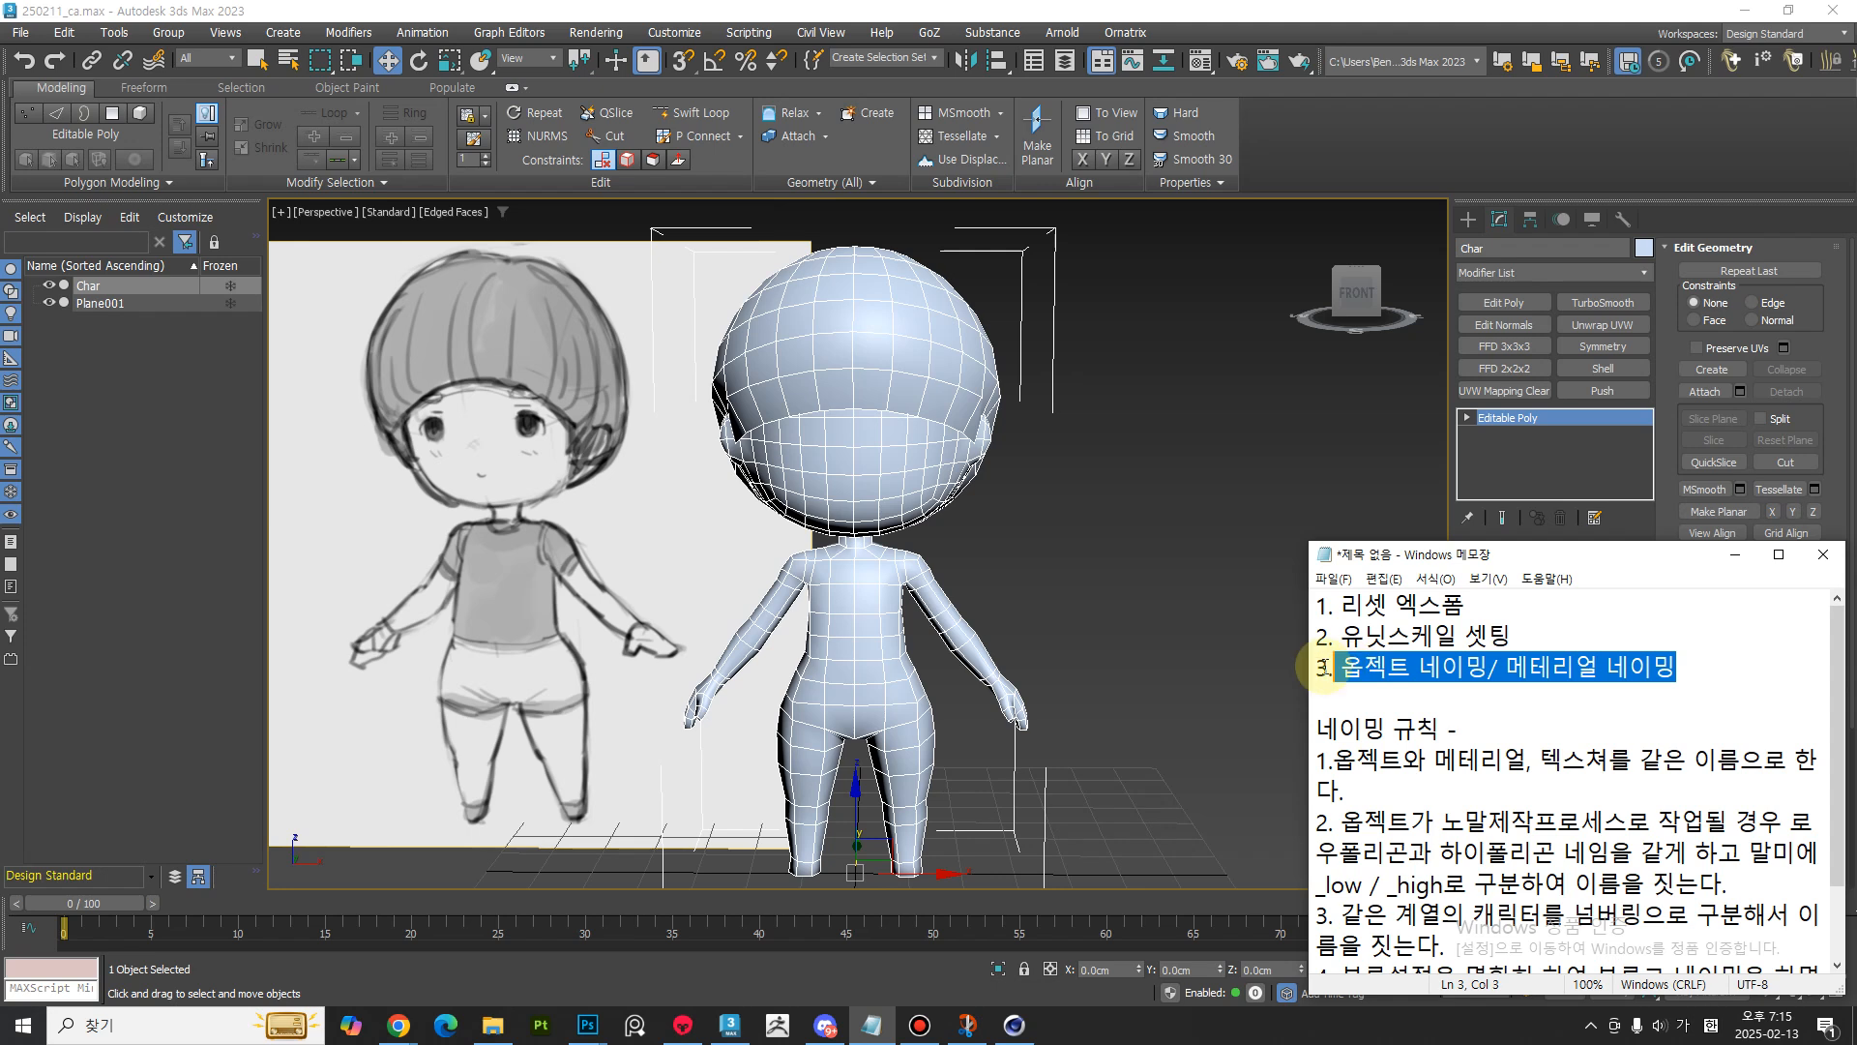
pyautogui.click(1446, 697)
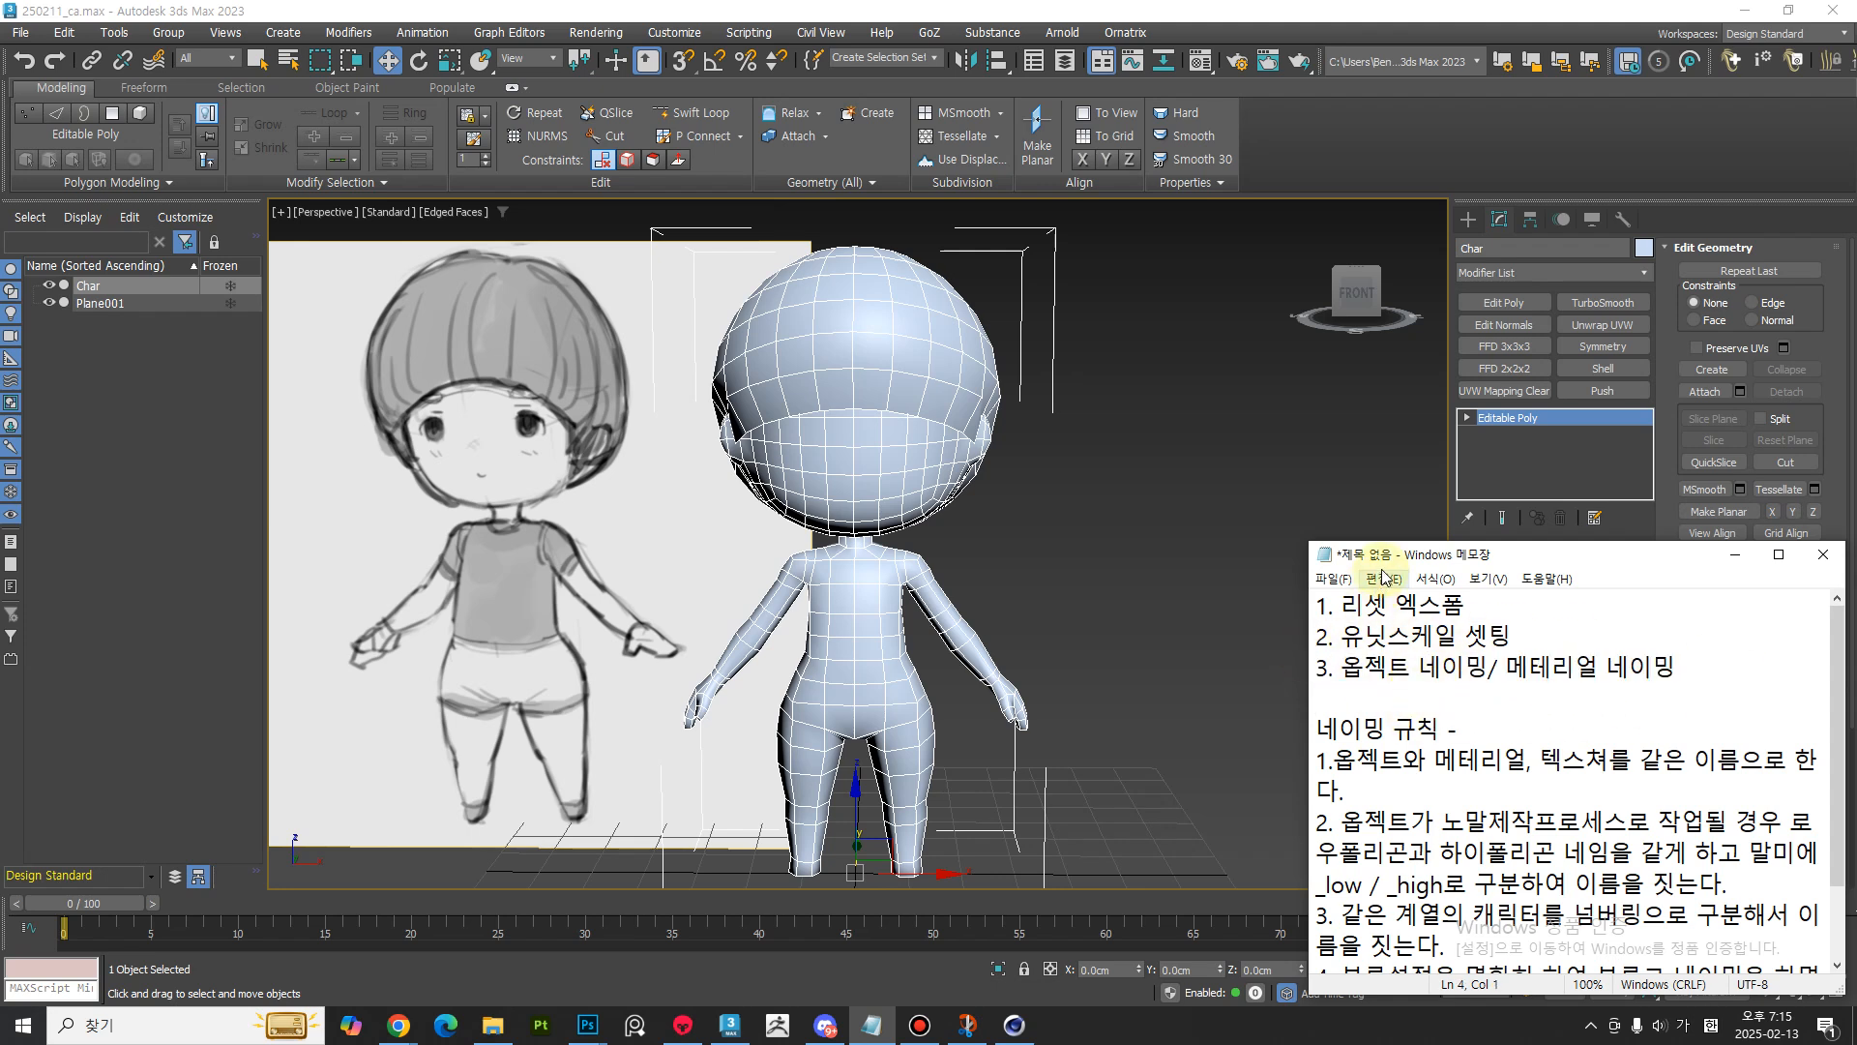
# - Create a PBR Material (Metal/Rough) node in the Slate Material Editor in 3ds Max
pyautogui.moveTo(914, 627); pyautogui.dragTo(910, 697, button='middle')
pyautogui.moveTo(1016, 599); pyautogui.dragTo(1040, 580, button='middle')
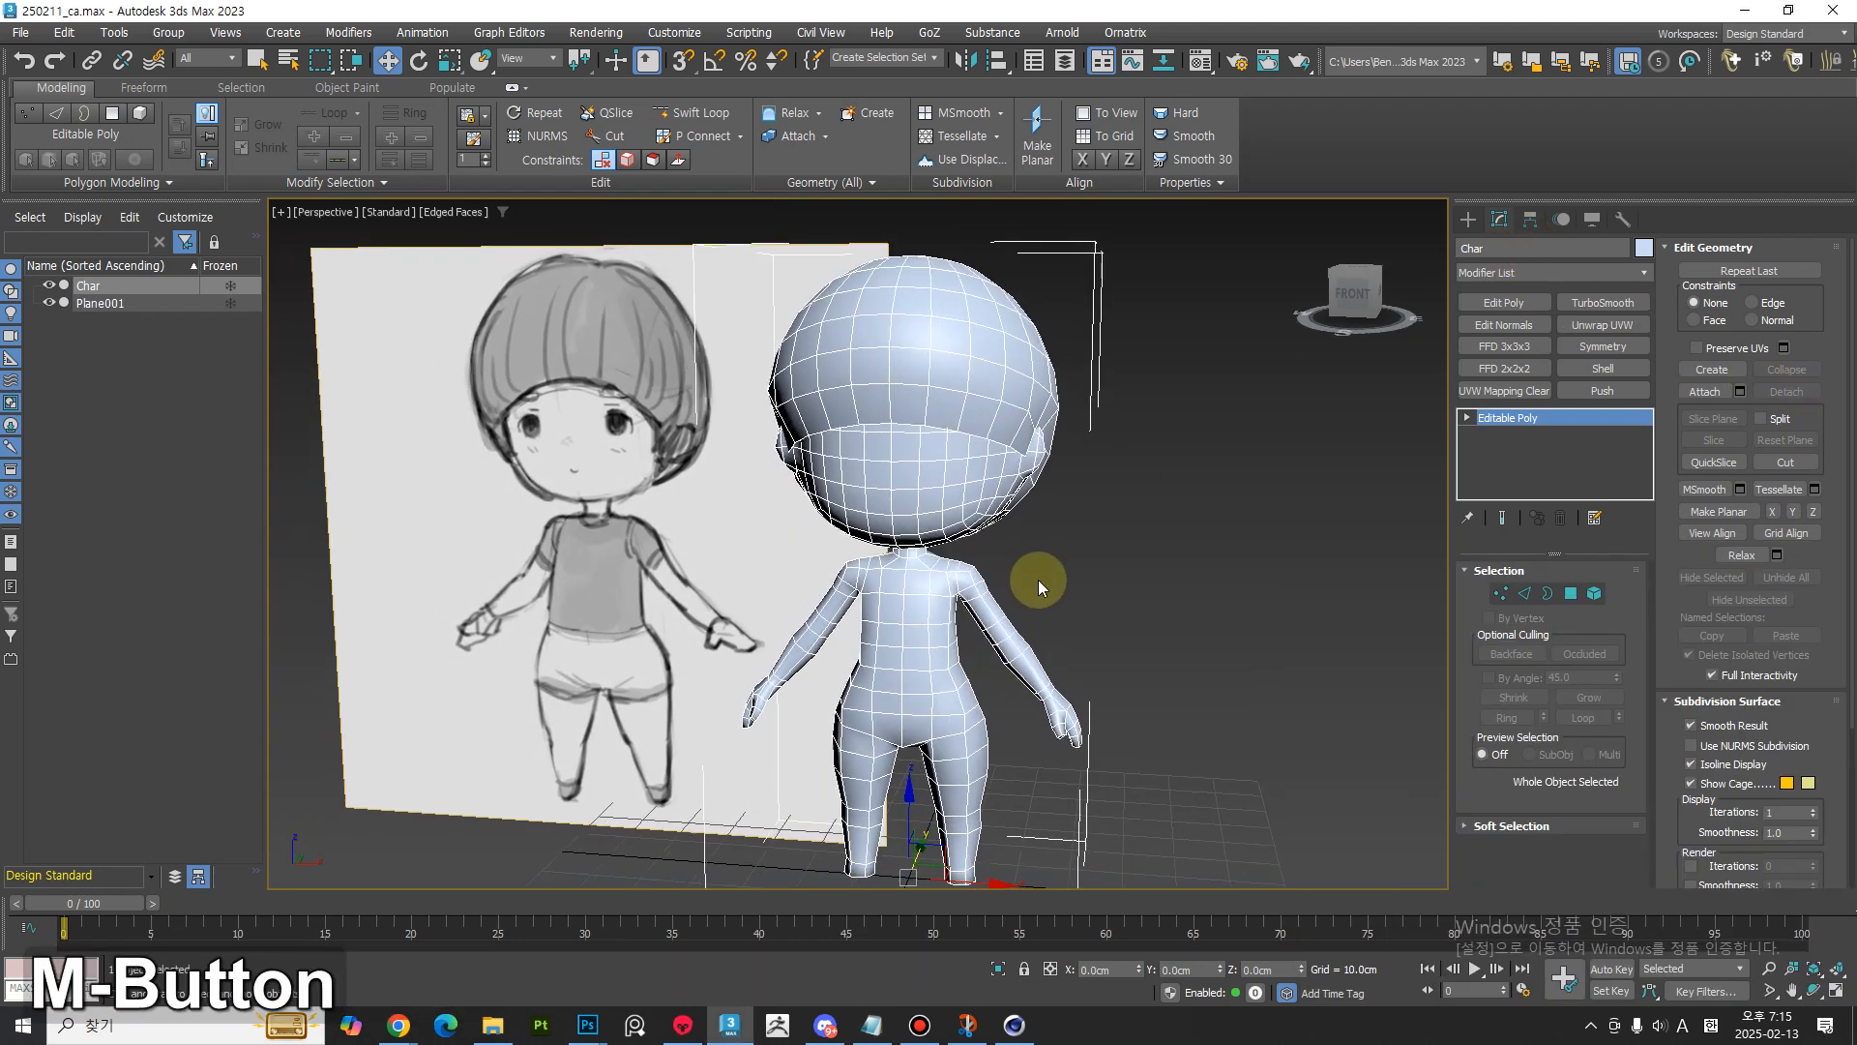
pyautogui.press('m')
pyautogui.click(310, 268)
pyautogui.click(358, 310)
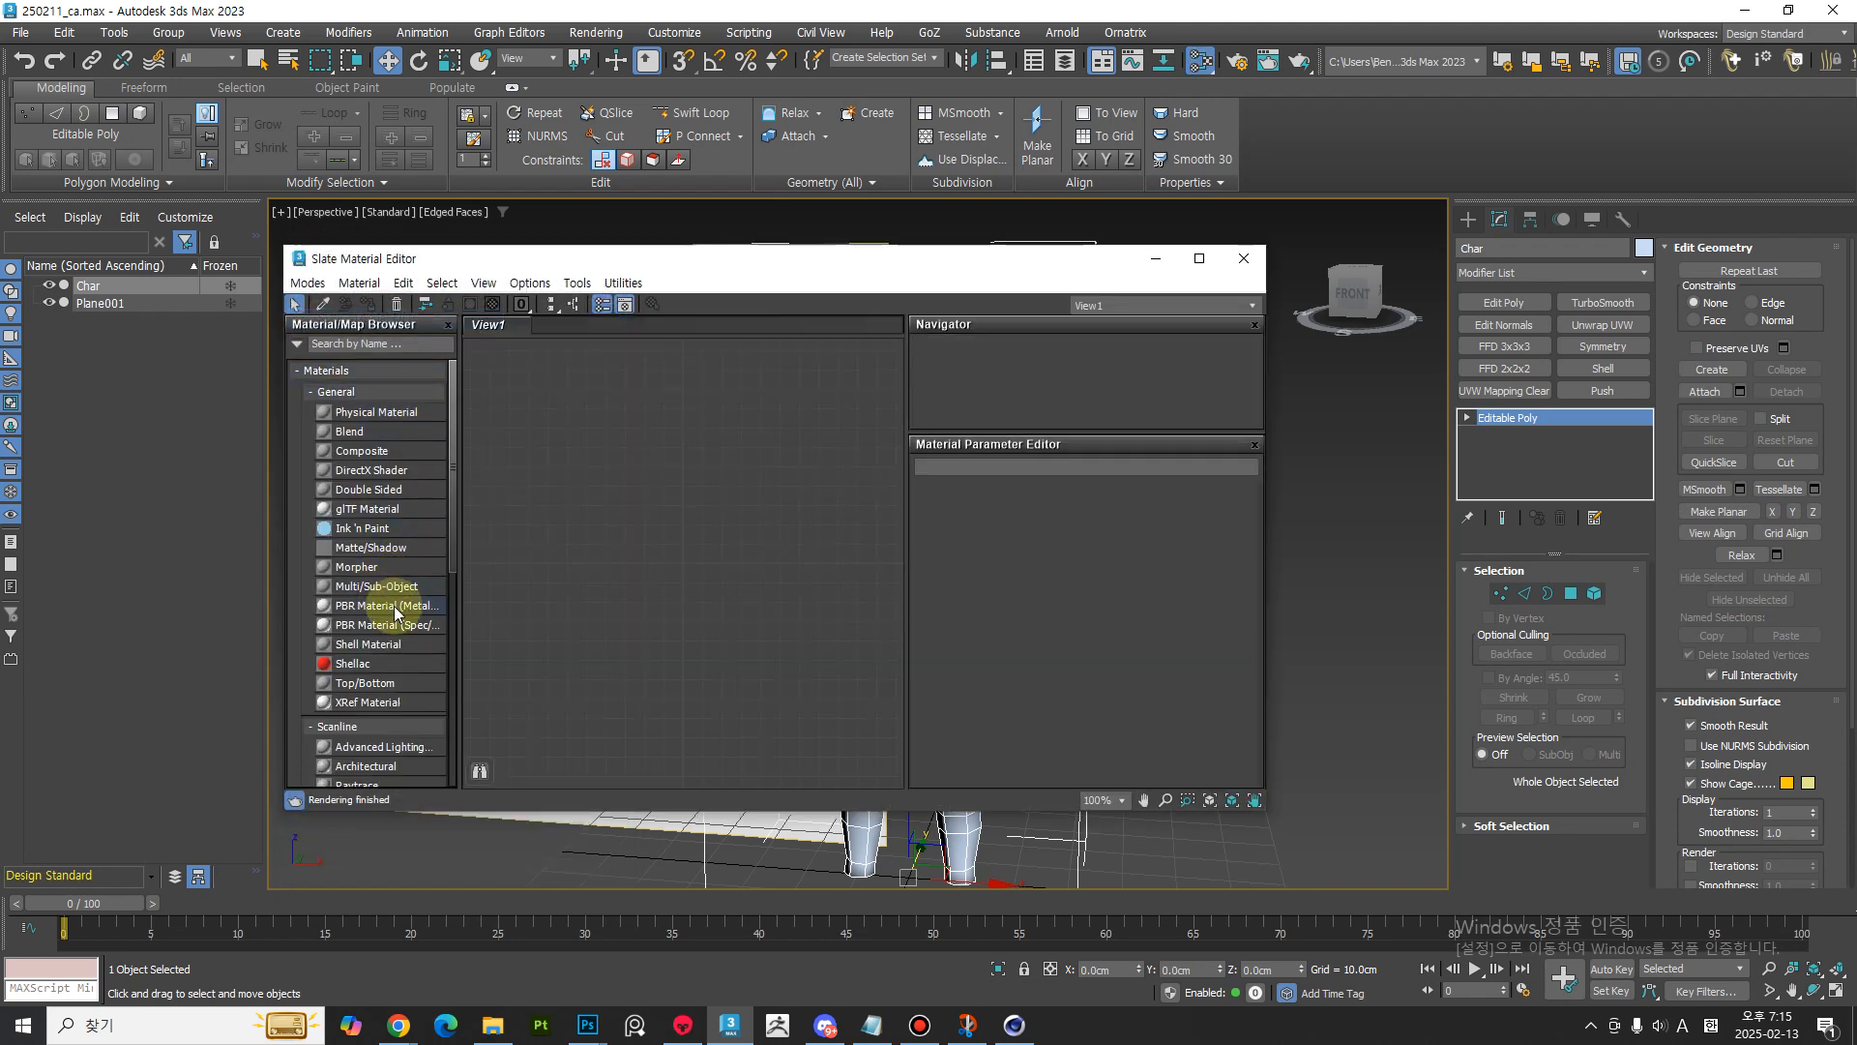
pyautogui.moveTo(672, 574); pyautogui.dragTo(671, 574)
# - Copy the object name "Char" as the new material's name, assign the material to the character and close the material editor
pyautogui.click(1512, 243)
pyautogui.hotkey('ctrl', 'c')
pyautogui.moveTo(963, 465); pyautogui.dragTo(1000, 481)
pyautogui.hotkey('ctrl', 'v')
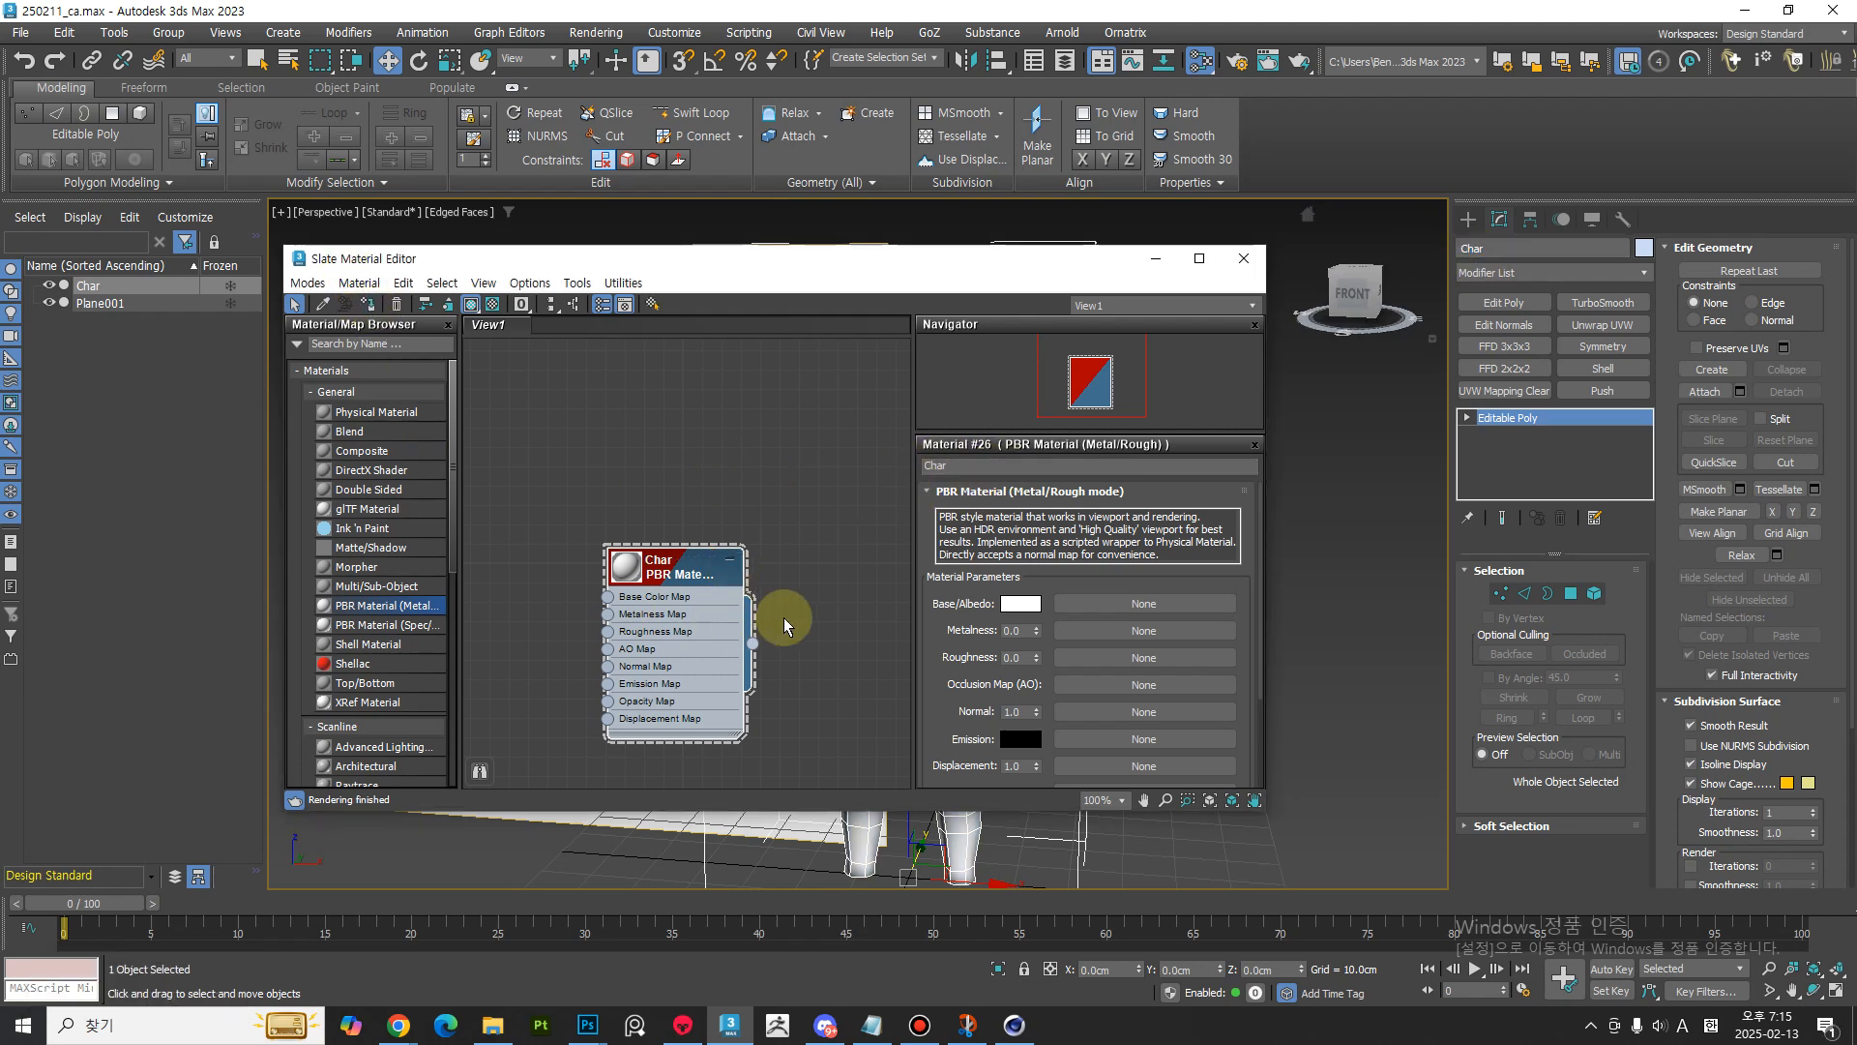
pyautogui.click(1242, 273)
# - Open the pivot adjustment settings for the Char object
pyautogui.keyDown('ctrl'); pyautogui.keyDown('alt'); pyautogui.moveTo(1027, 530); pyautogui.dragTo(906, 387, button='middle'); pyautogui.keyUp('alt'); pyautogui.keyUp('ctrl')
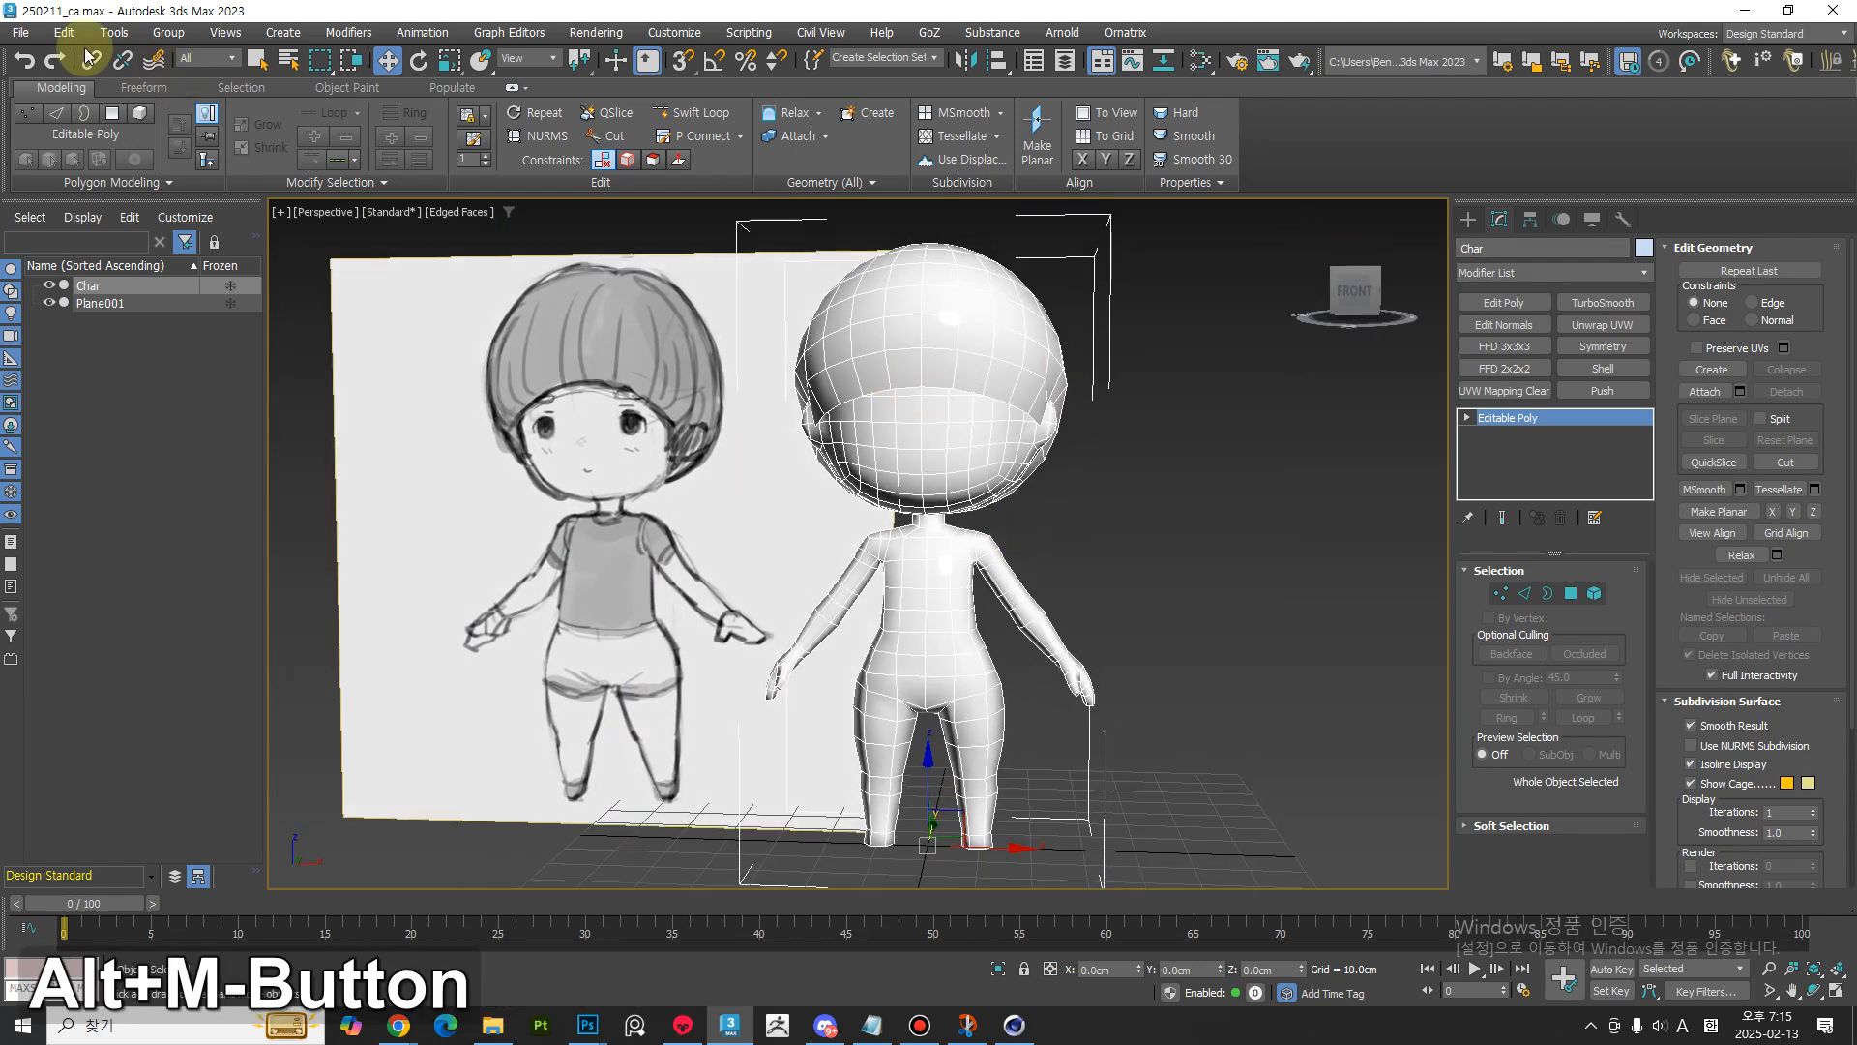
pyautogui.click(20, 31)
pyautogui.moveTo(114, 346)
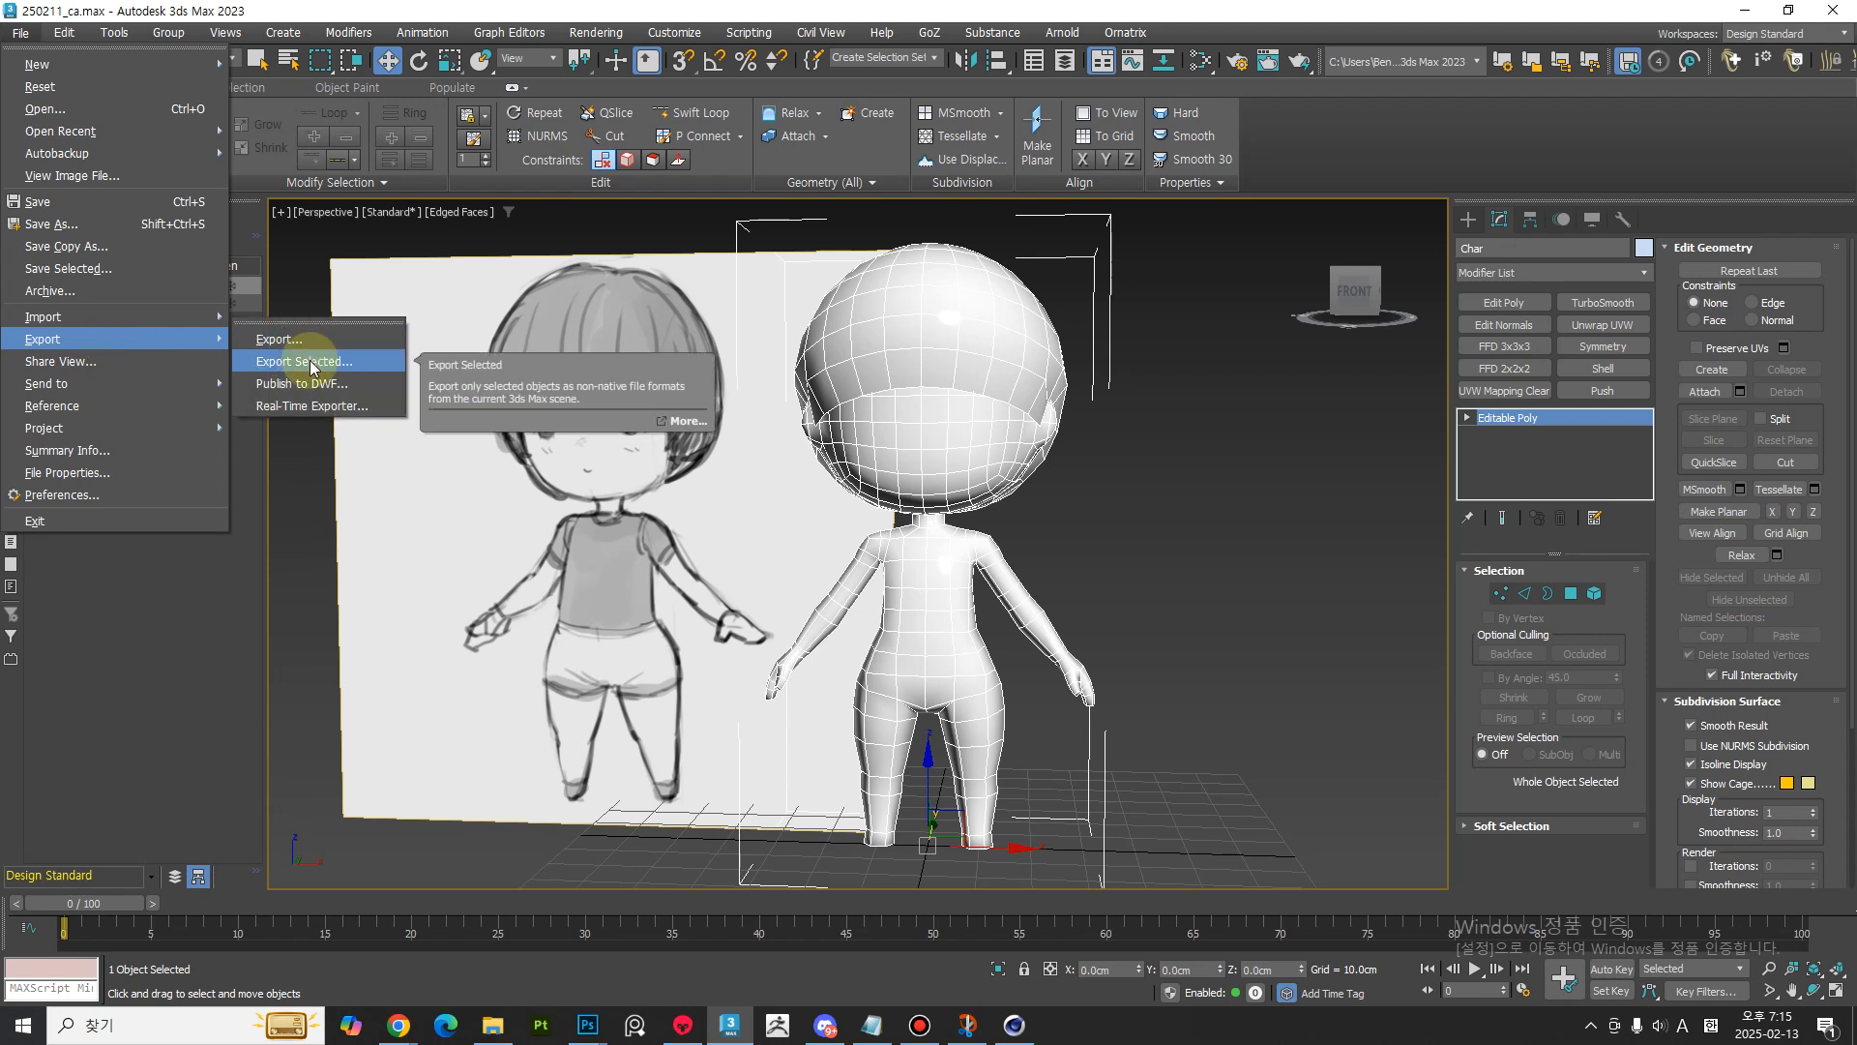
pyautogui.click(1531, 221)
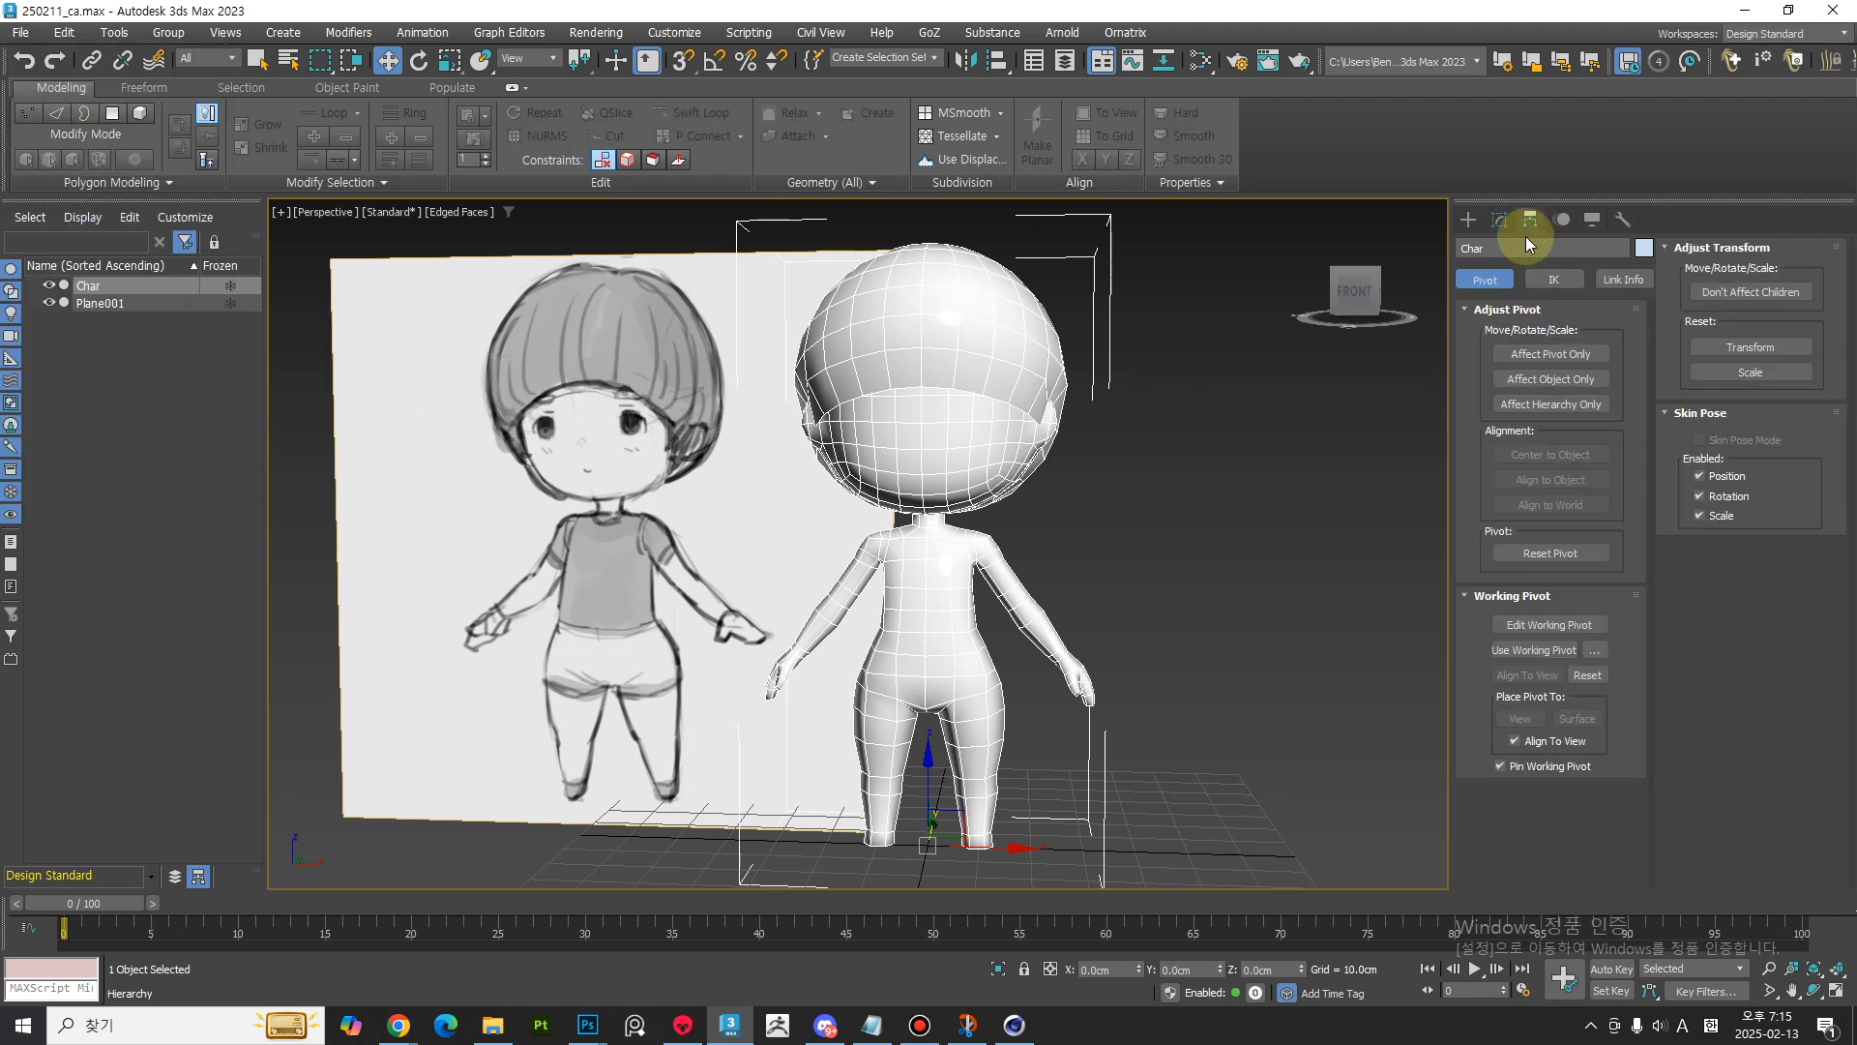
# - Switch to Notepad and add a fourth checklist item below the object and material naming entry: "4. 좌표축 셋팅"
pyautogui.click(875, 1025)
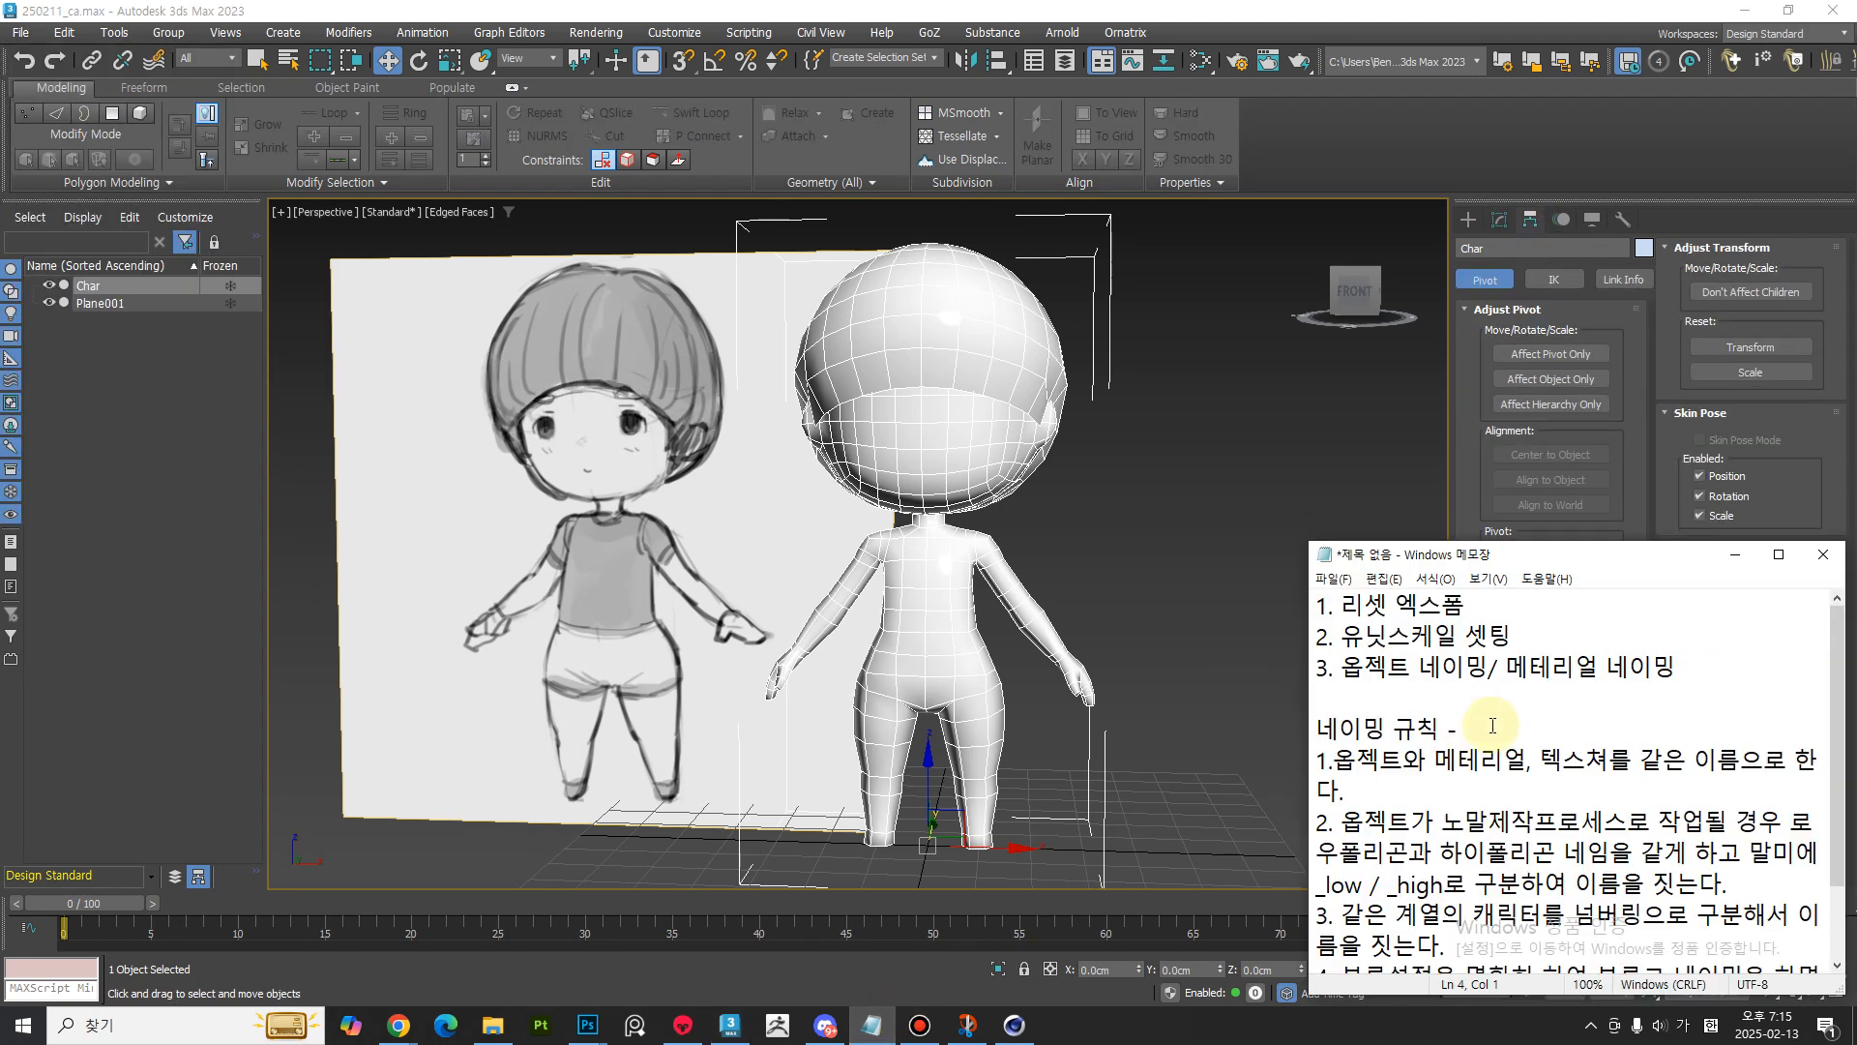
pyautogui.press('Return')
pyautogui.press('Up')
pyautogui.write('4. ')
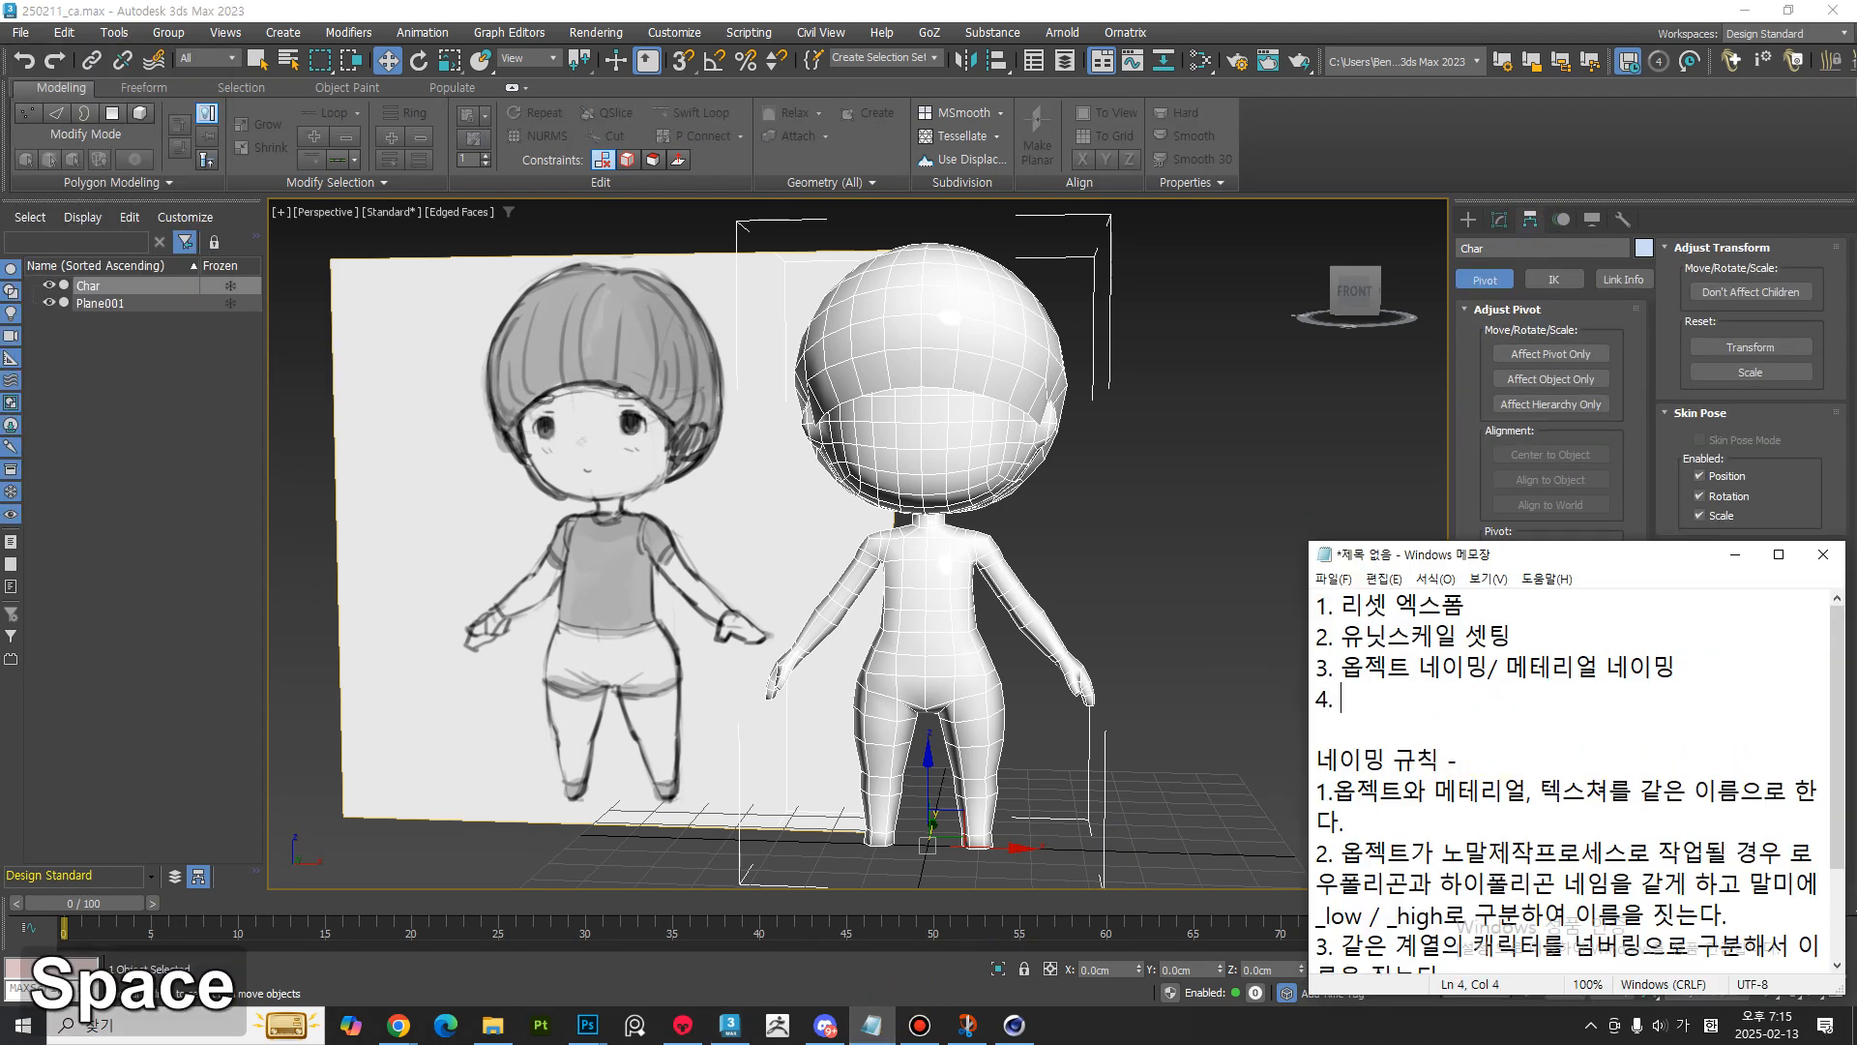
pyautogui.write('좌표')
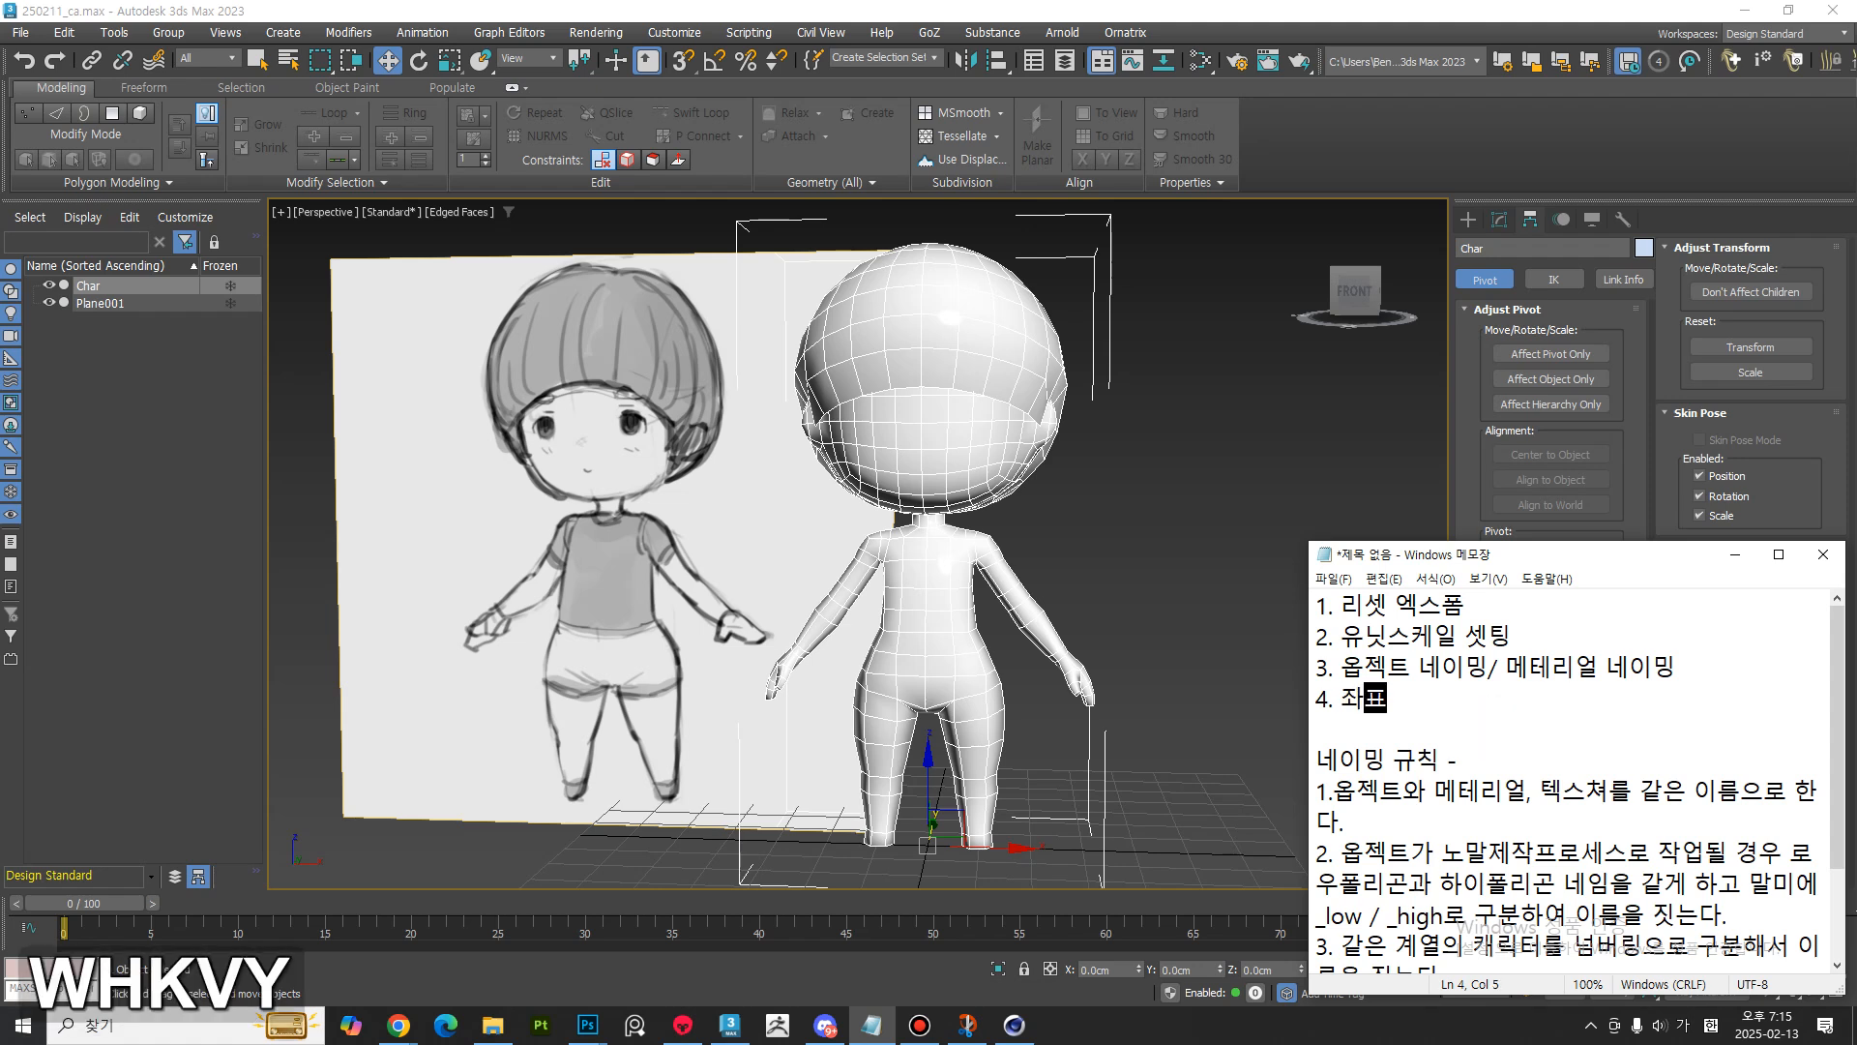
pyautogui.write('축 고정')
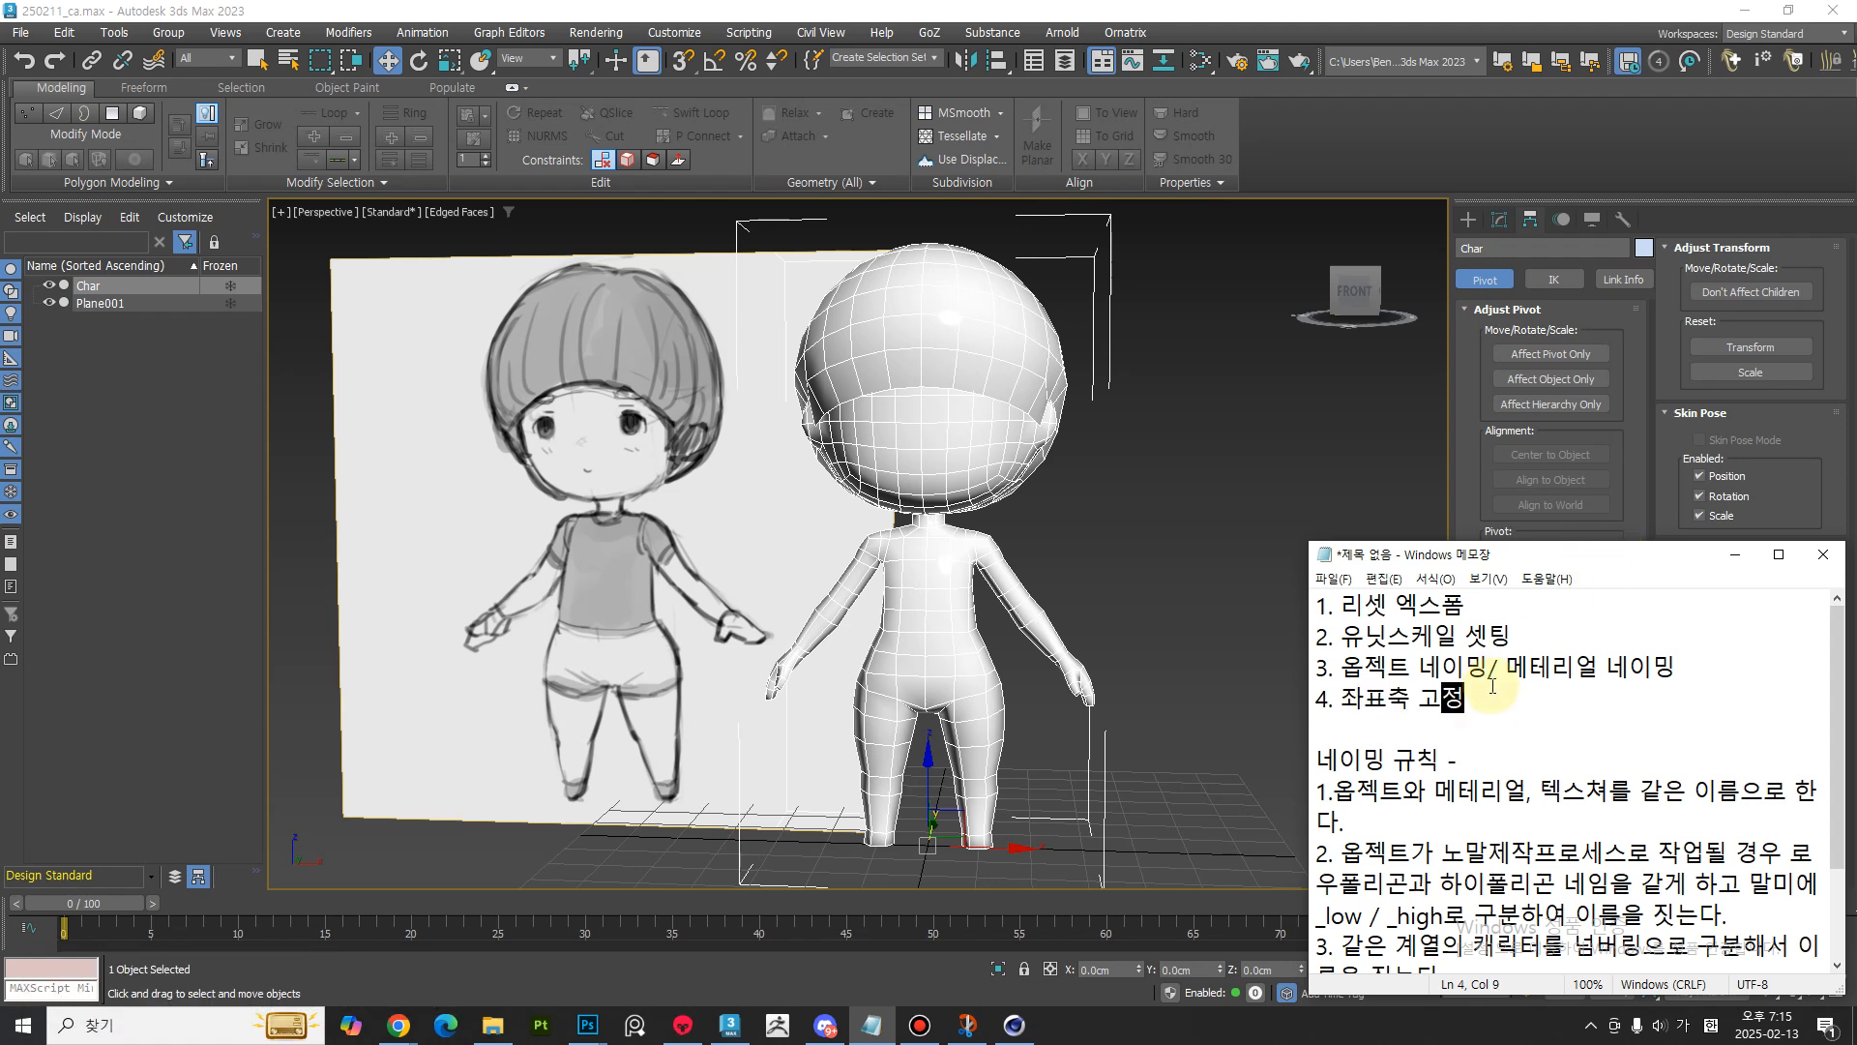
pyautogui.press('BackSpace')
pyautogui.press('BackSpace')
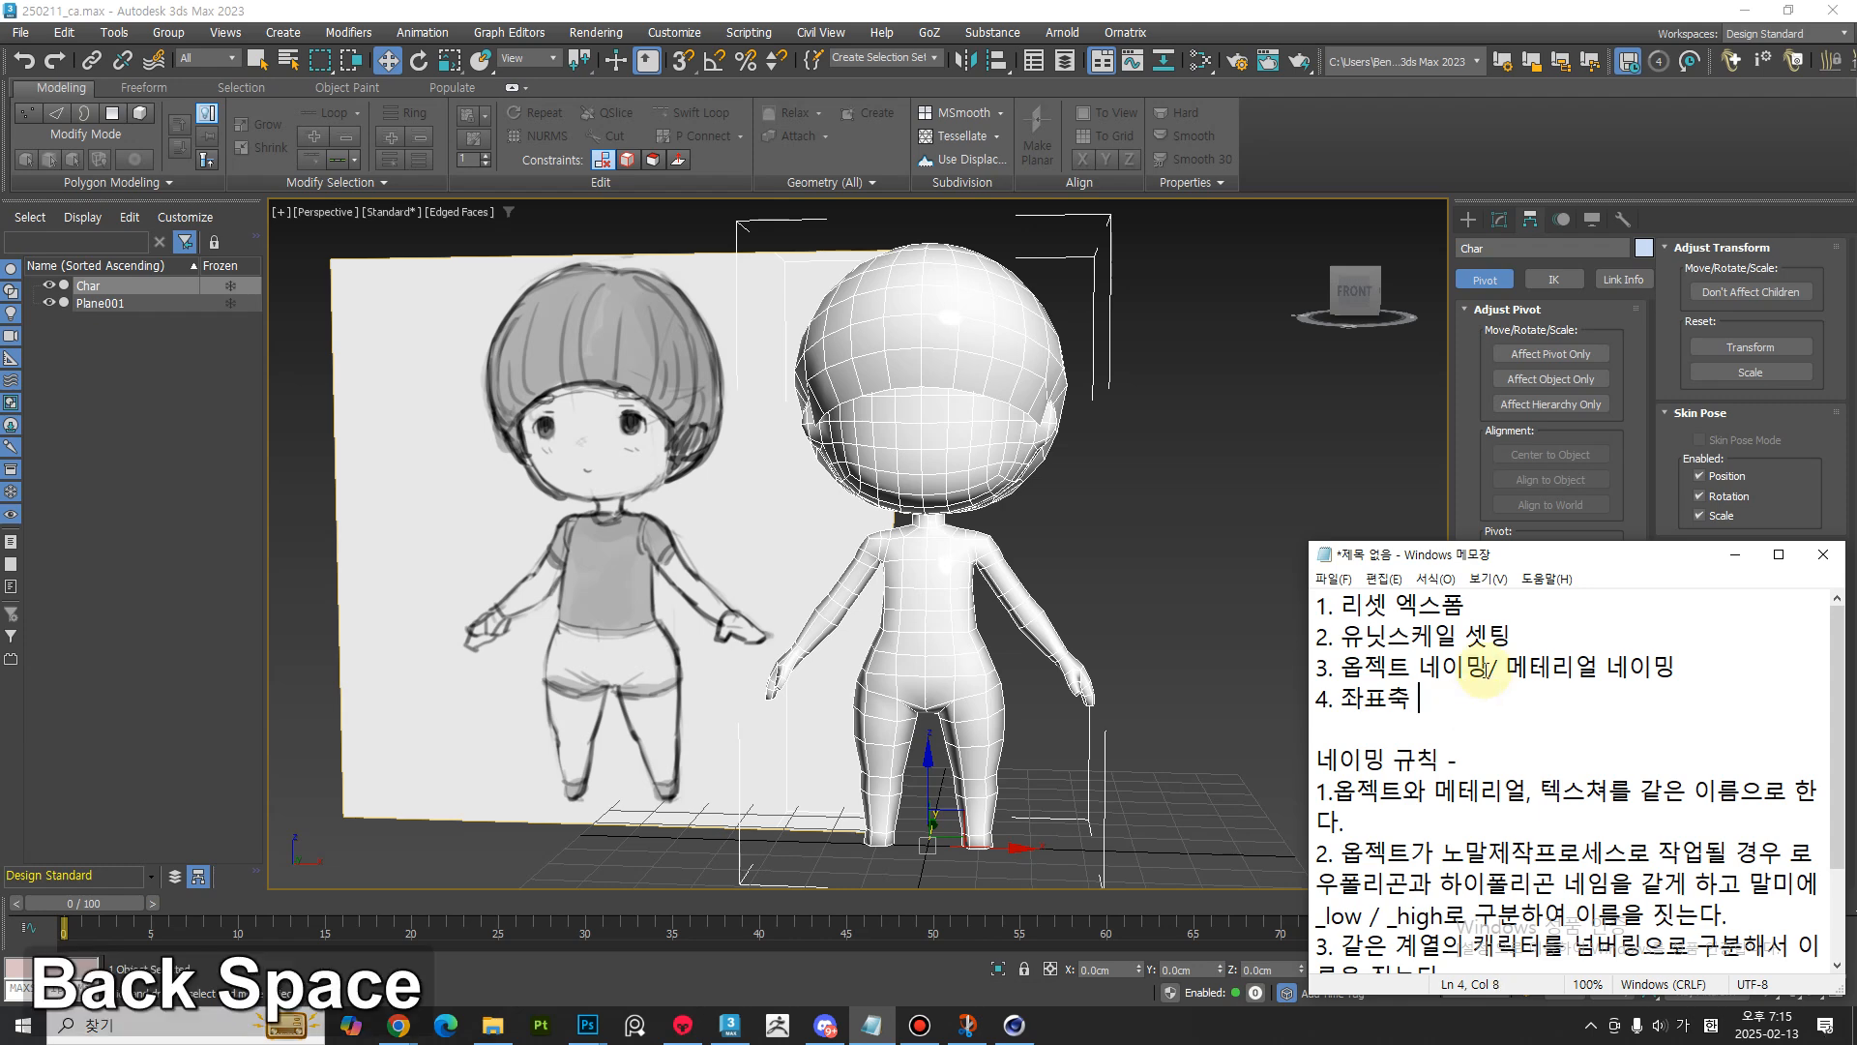
pyautogui.write('셋팅')
pyautogui.press('Return')
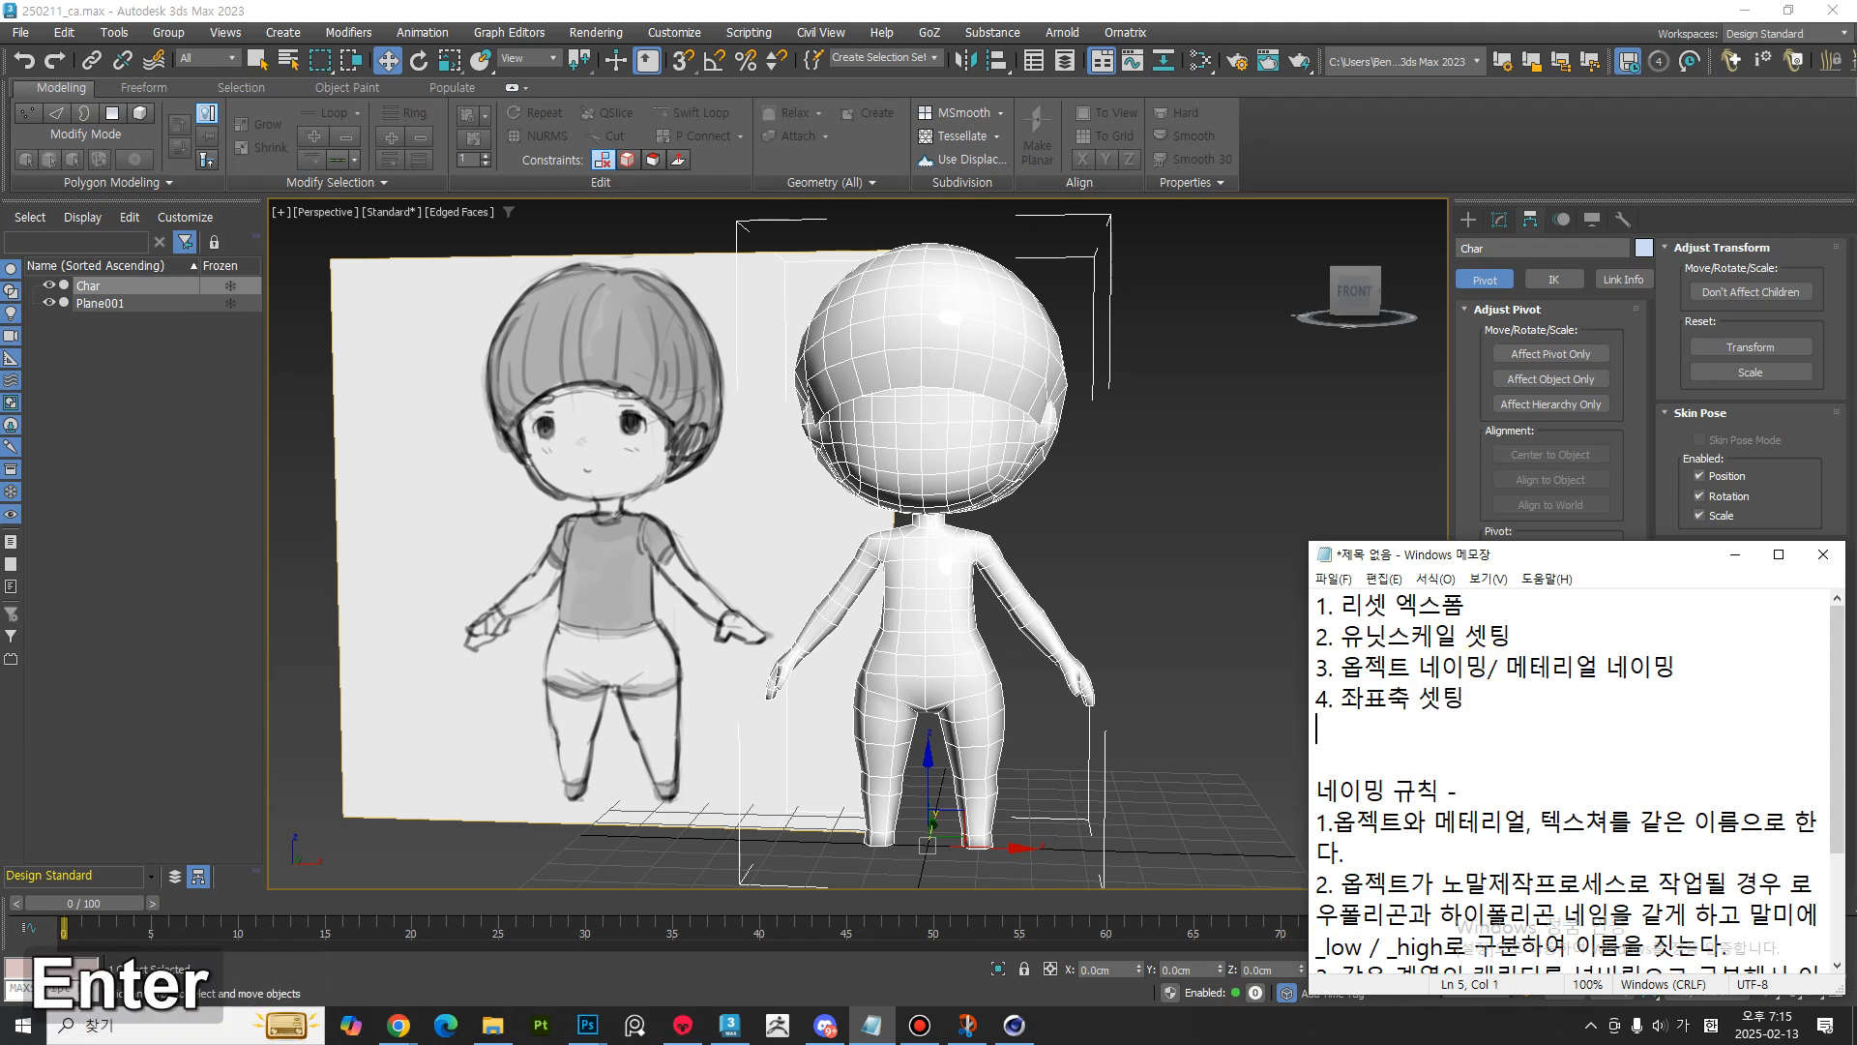
pyautogui.press('BackSpace')
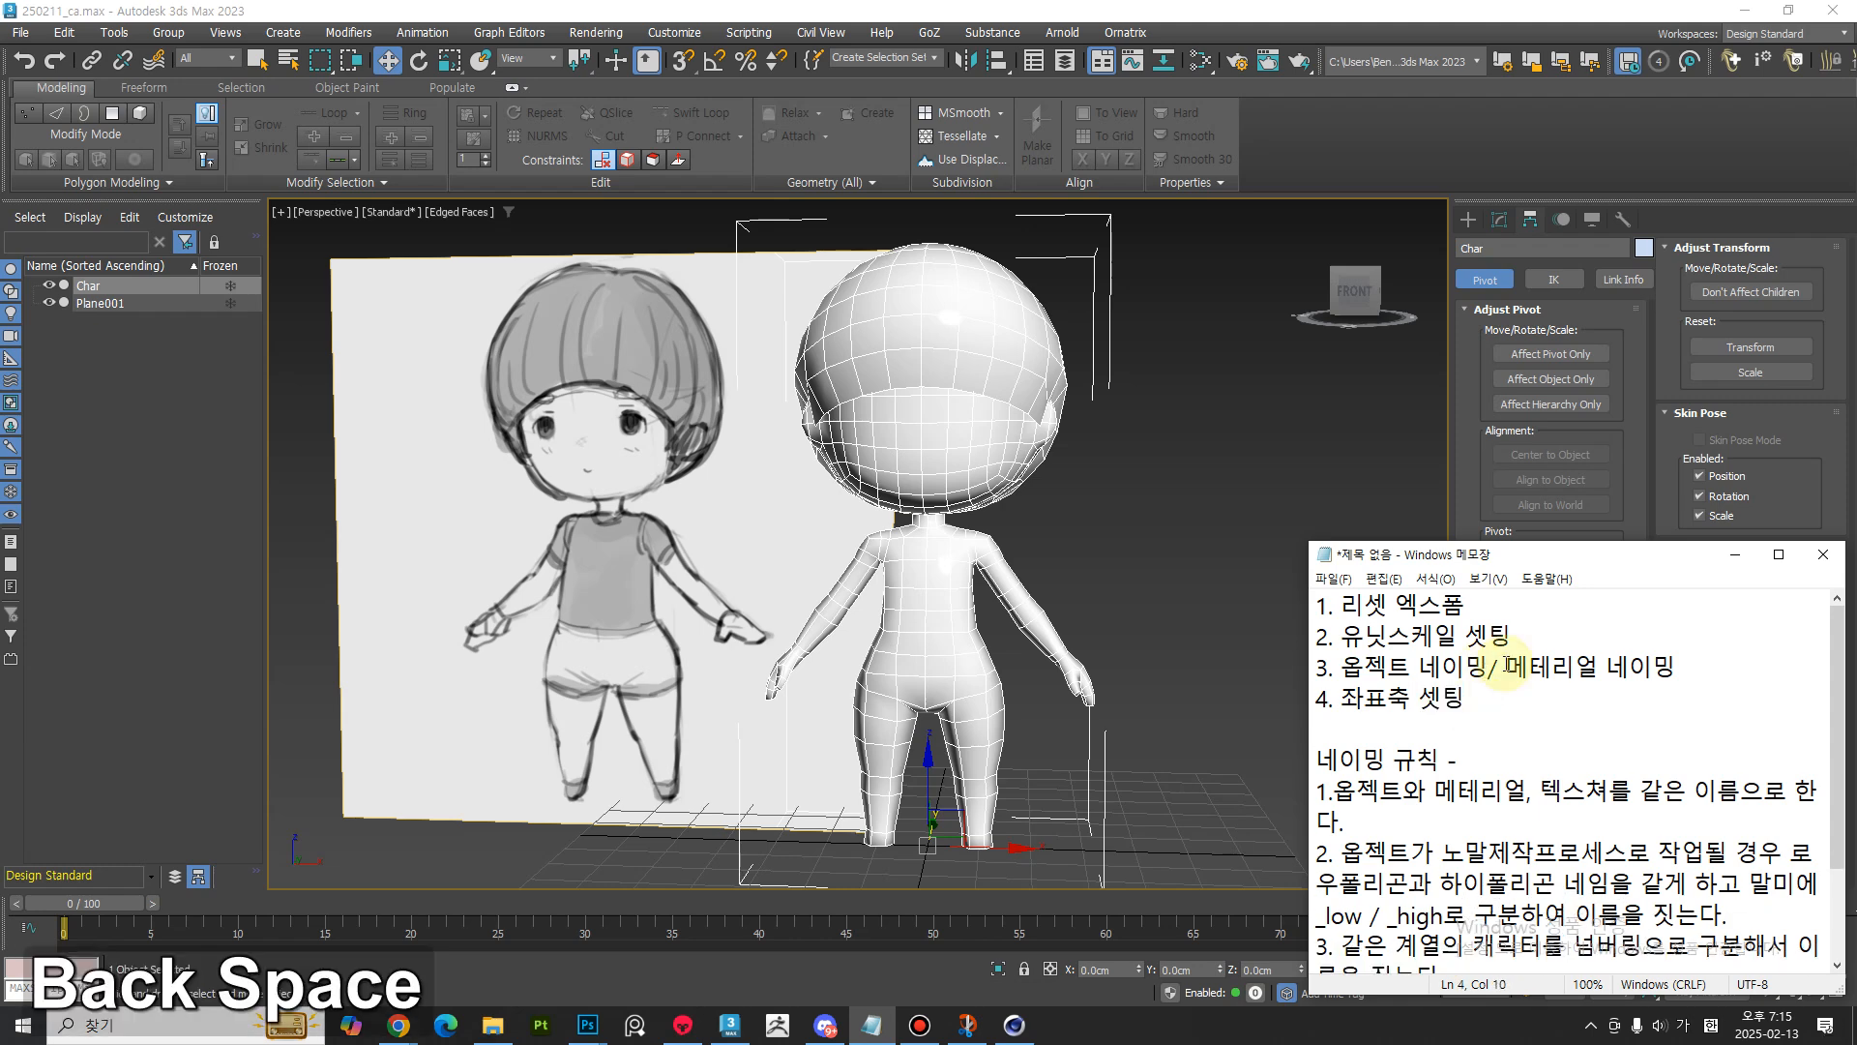
# - Back in 3ds Max, center the Char object's pivot to the object with Affect Pivot Only, then leave pivot editing
pyautogui.click(1722, 557)
pyautogui.click(1551, 354)
pyautogui.click(1549, 451)
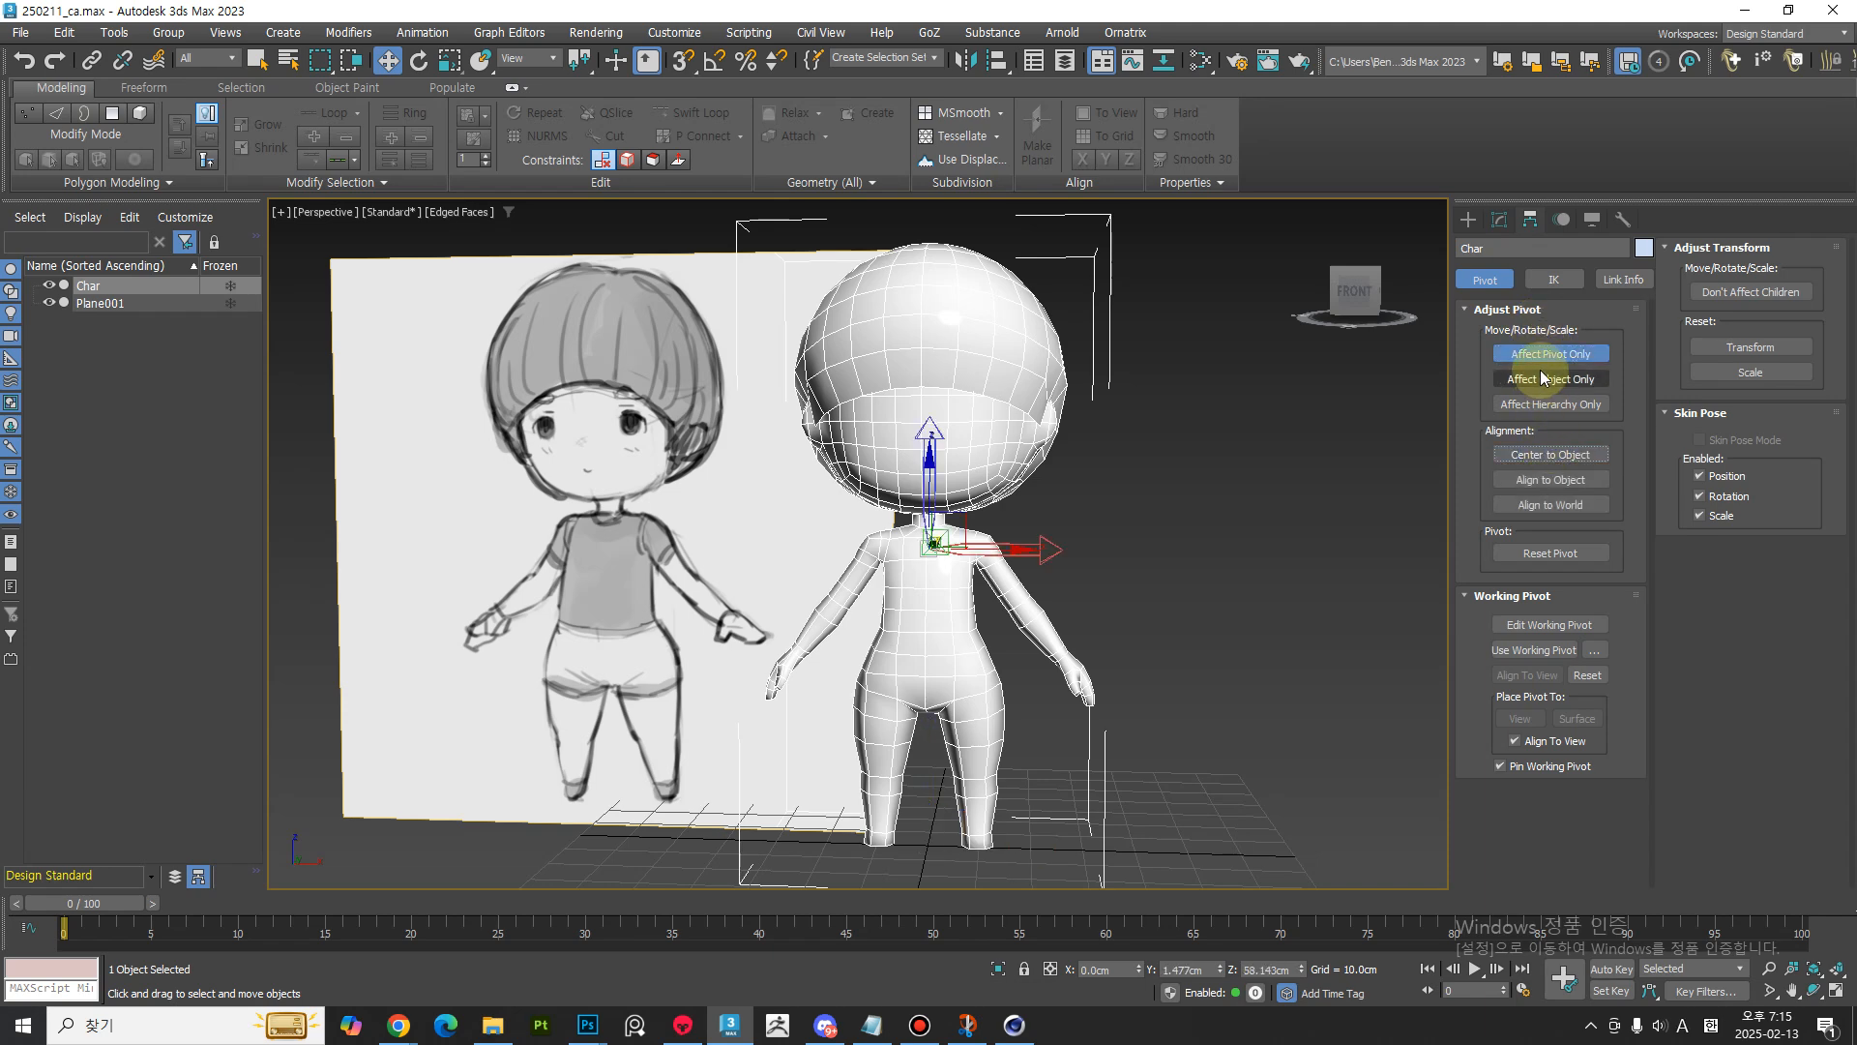
pyautogui.keyDown('alt'); pyautogui.moveTo(1054, 605); pyautogui.dragTo(936, 535, button='middle'); pyautogui.keyUp('alt')
pyautogui.keyDown('alt'); pyautogui.moveTo(937, 614); pyautogui.dragTo(1013, 625, button='middle'); pyautogui.keyUp('alt')
pyautogui.click(1518, 356)
pyautogui.keyDown('alt'); pyautogui.moveTo(1209, 570); pyautogui.dragTo(954, 526, button='middle'); pyautogui.keyUp('alt')
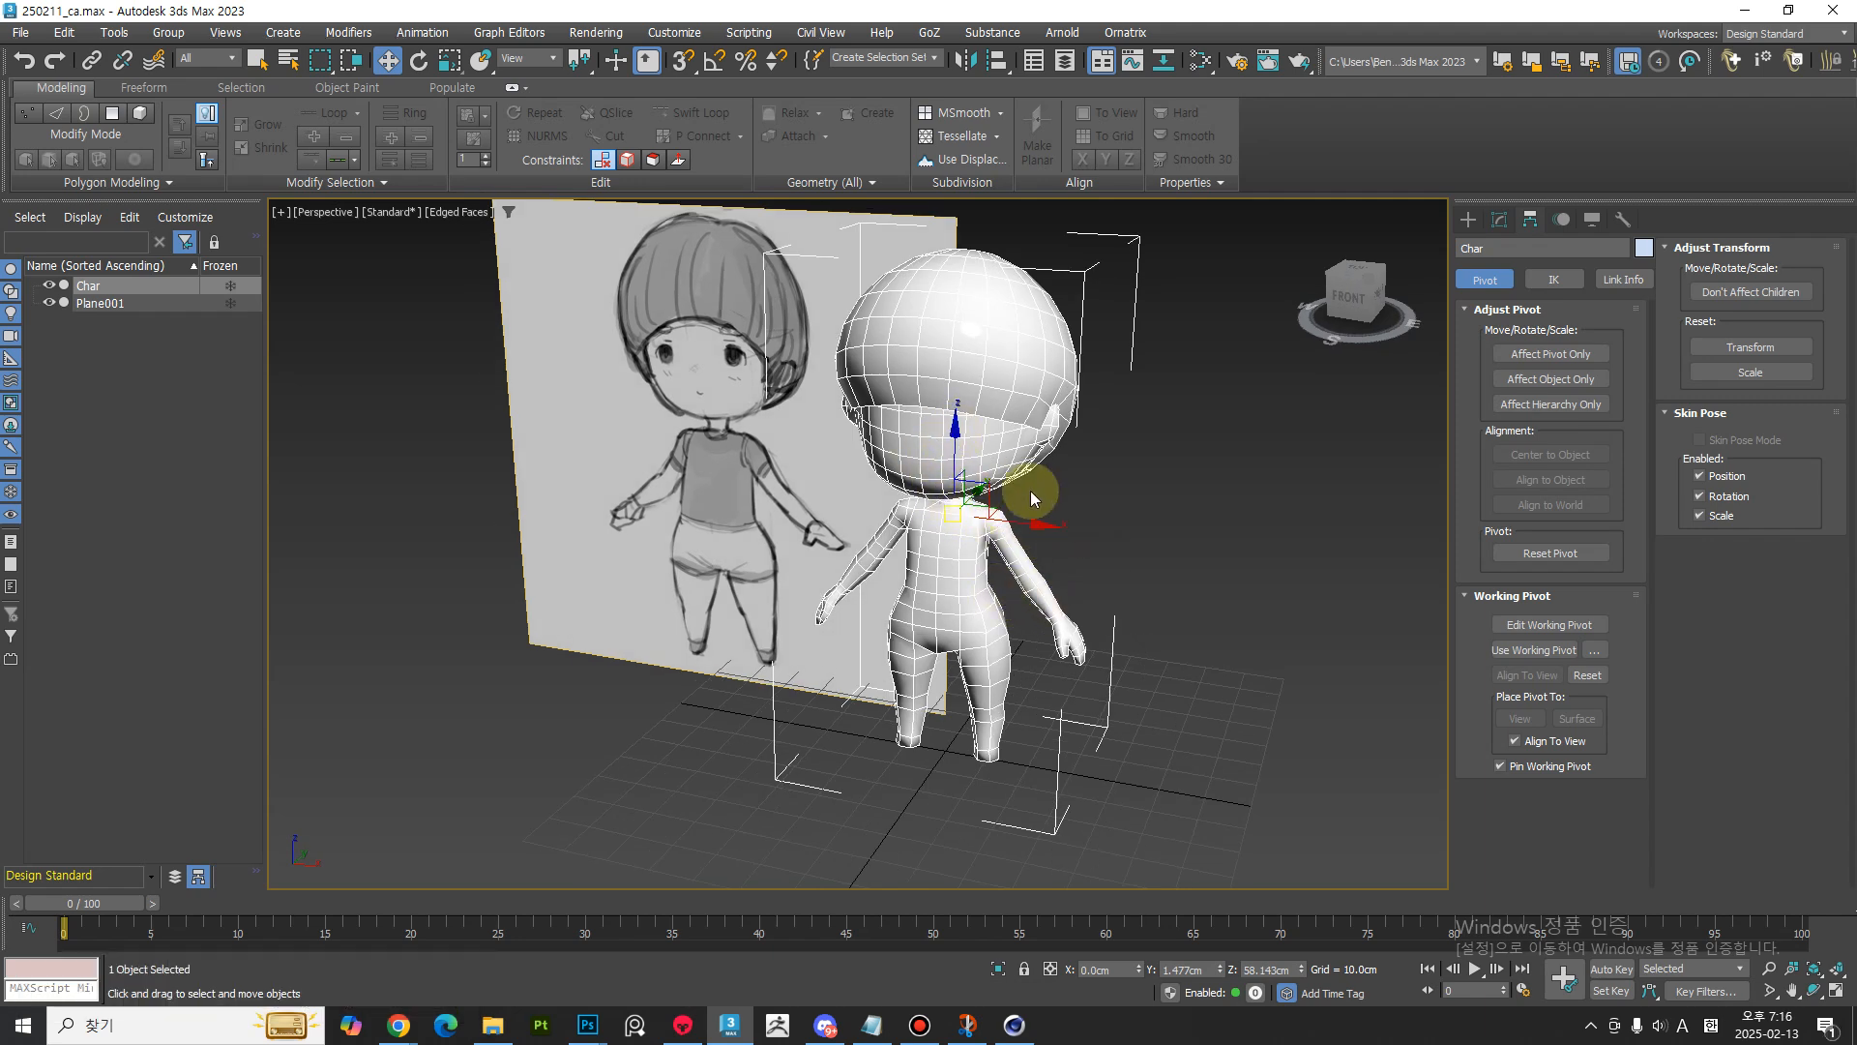
# - Try zeroing the whole character's Y and Z position without pivot editing enabled, and undo the moves
pyautogui.moveTo(992, 602); pyautogui.dragTo(901, 553, button='middle')
pyautogui.keyDown('alt'); pyautogui.moveTo(987, 663); pyautogui.dragTo(925, 560, button='middle'); pyautogui.keyUp('alt')
pyautogui.moveTo(1053, 620); pyautogui.dragTo(927, 695, button='middle')
pyautogui.scroll(-3, 954, 586)
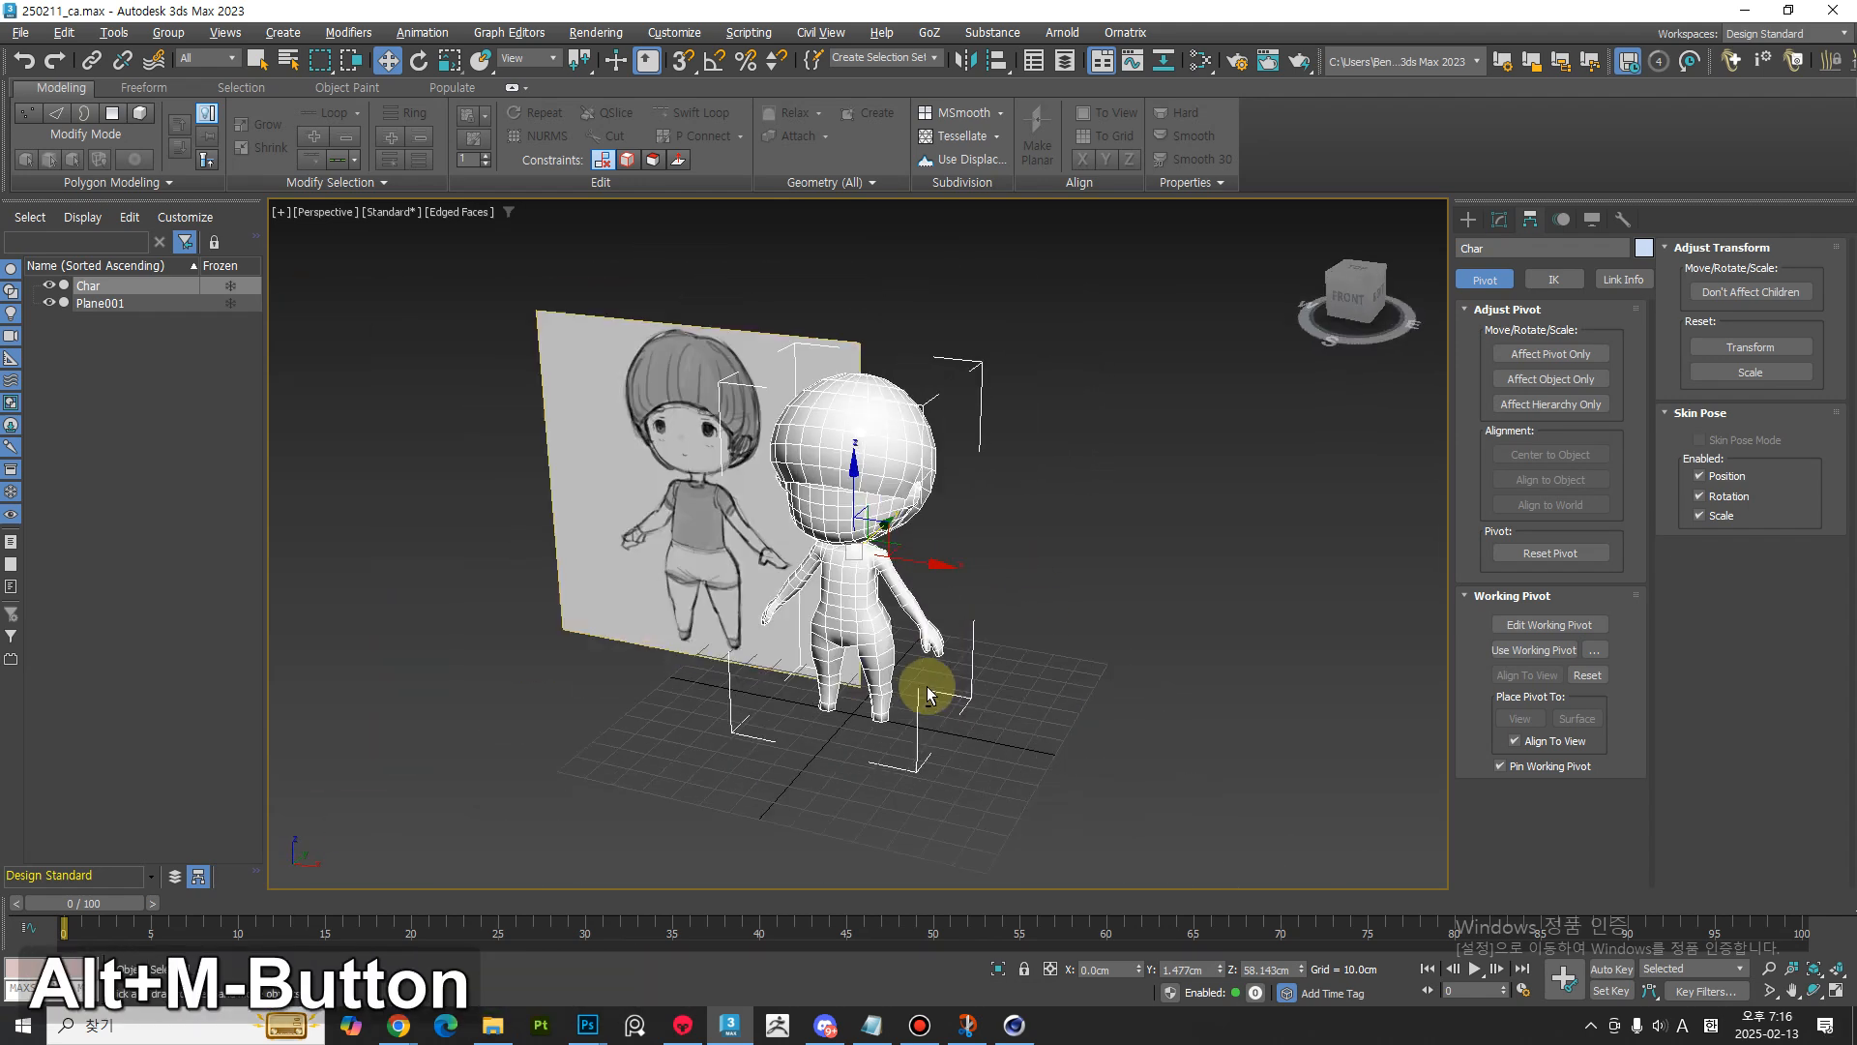
pyautogui.rightClick(1302, 970)
pyautogui.moveTo(1119, 803); pyautogui.dragTo(1078, 855, button='middle')
pyautogui.hotkey('ctrl', 'z')
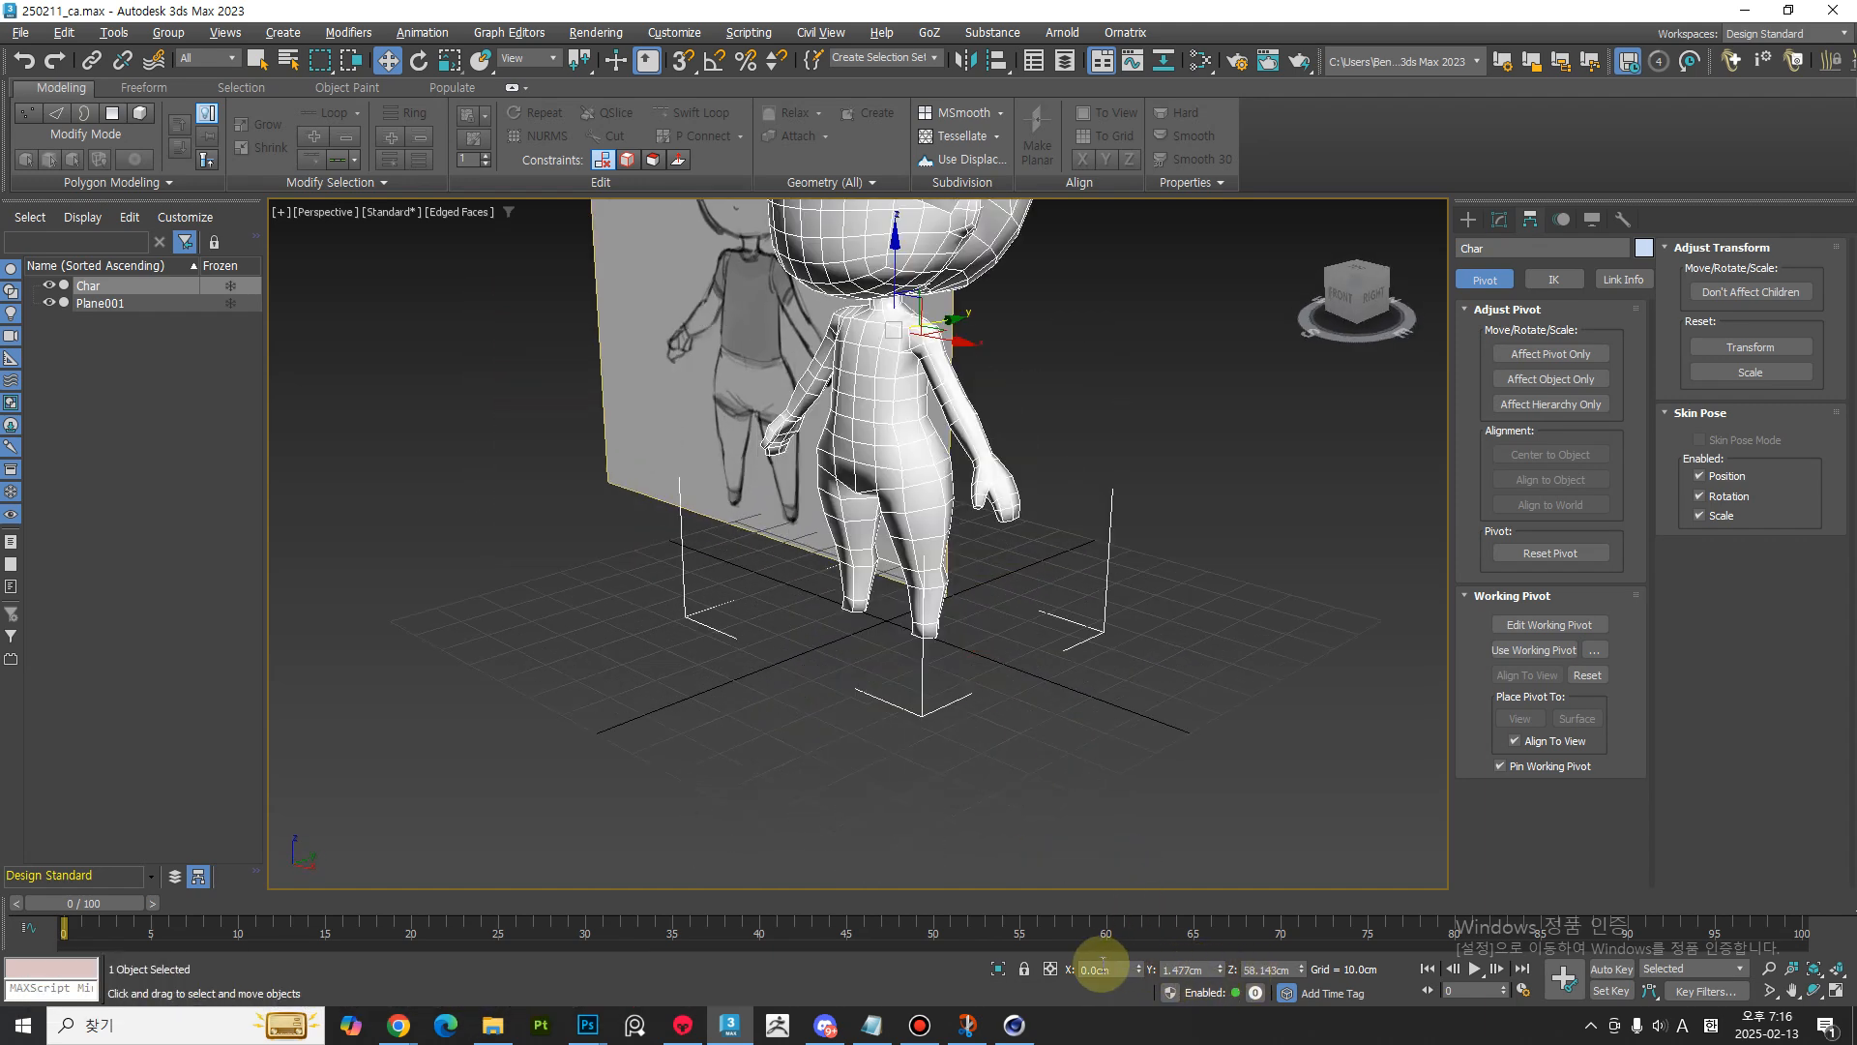
pyautogui.moveTo(914, 566); pyautogui.dragTo(1114, 814, button='middle')
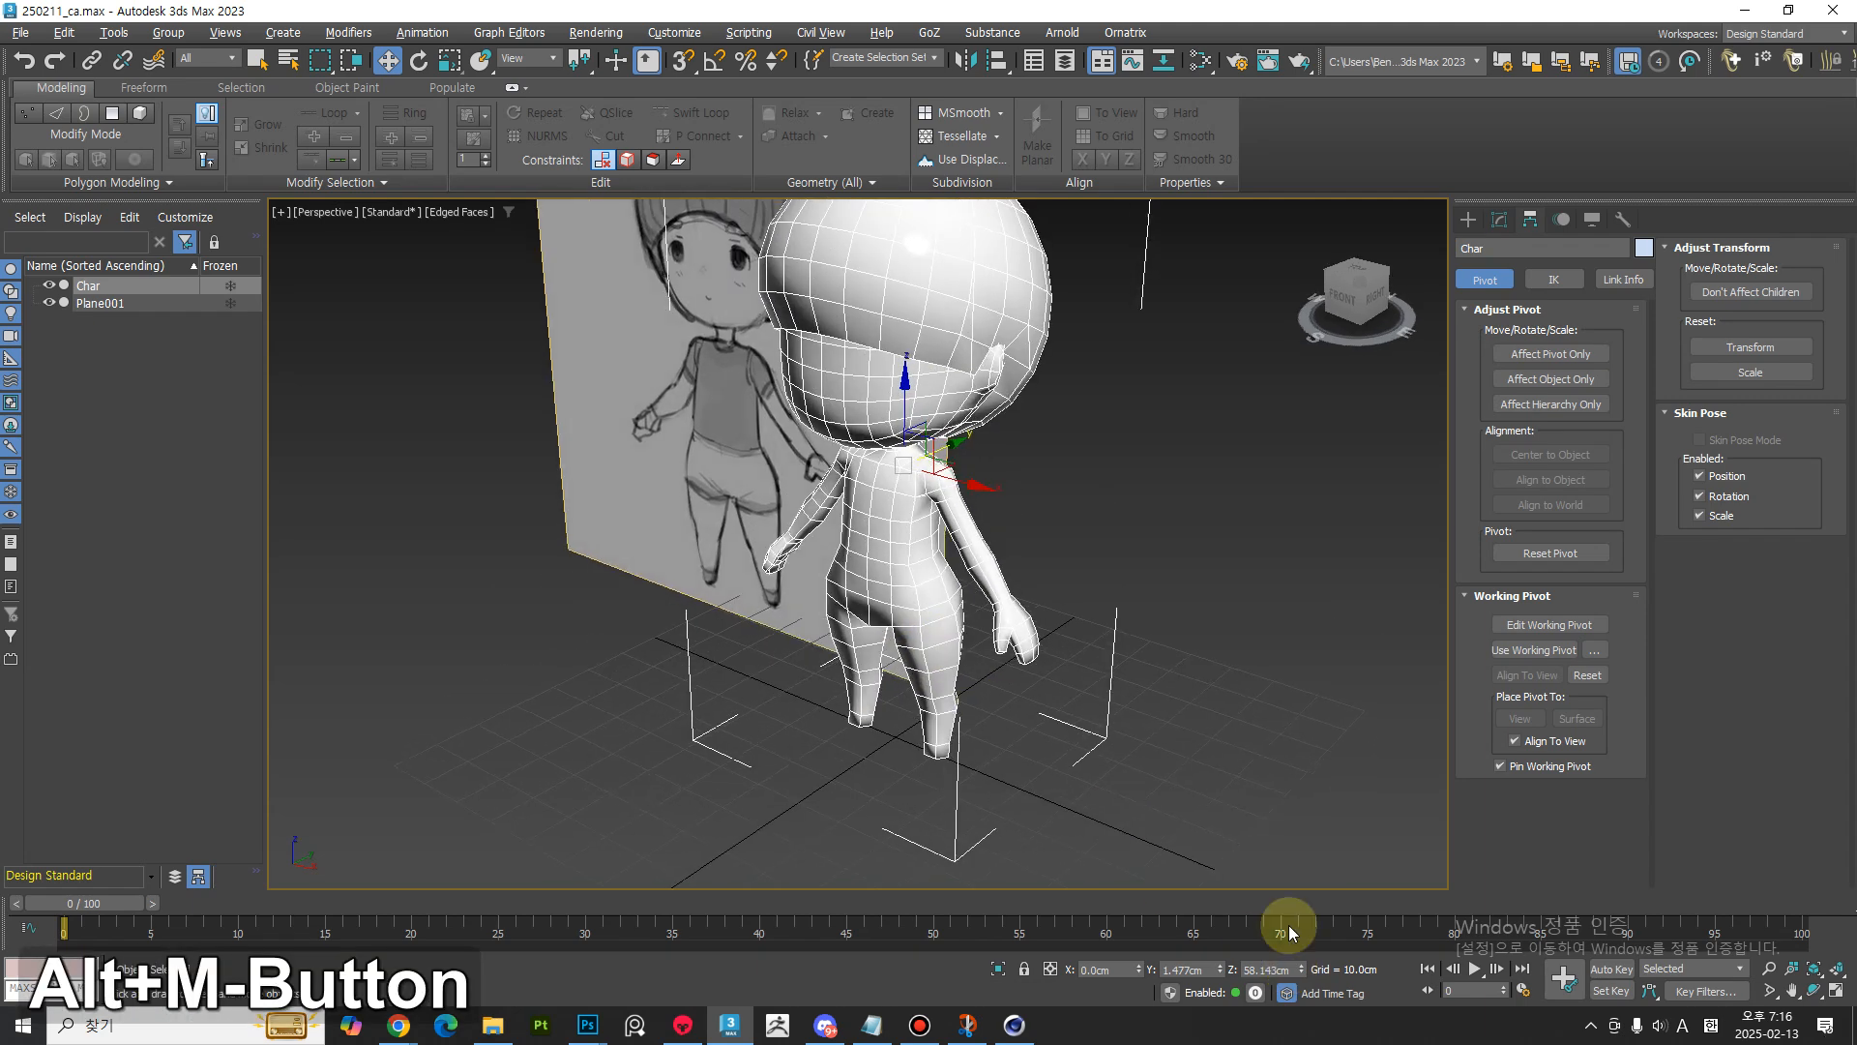
pyautogui.rightClick(1221, 971)
pyautogui.rightClick(1302, 969)
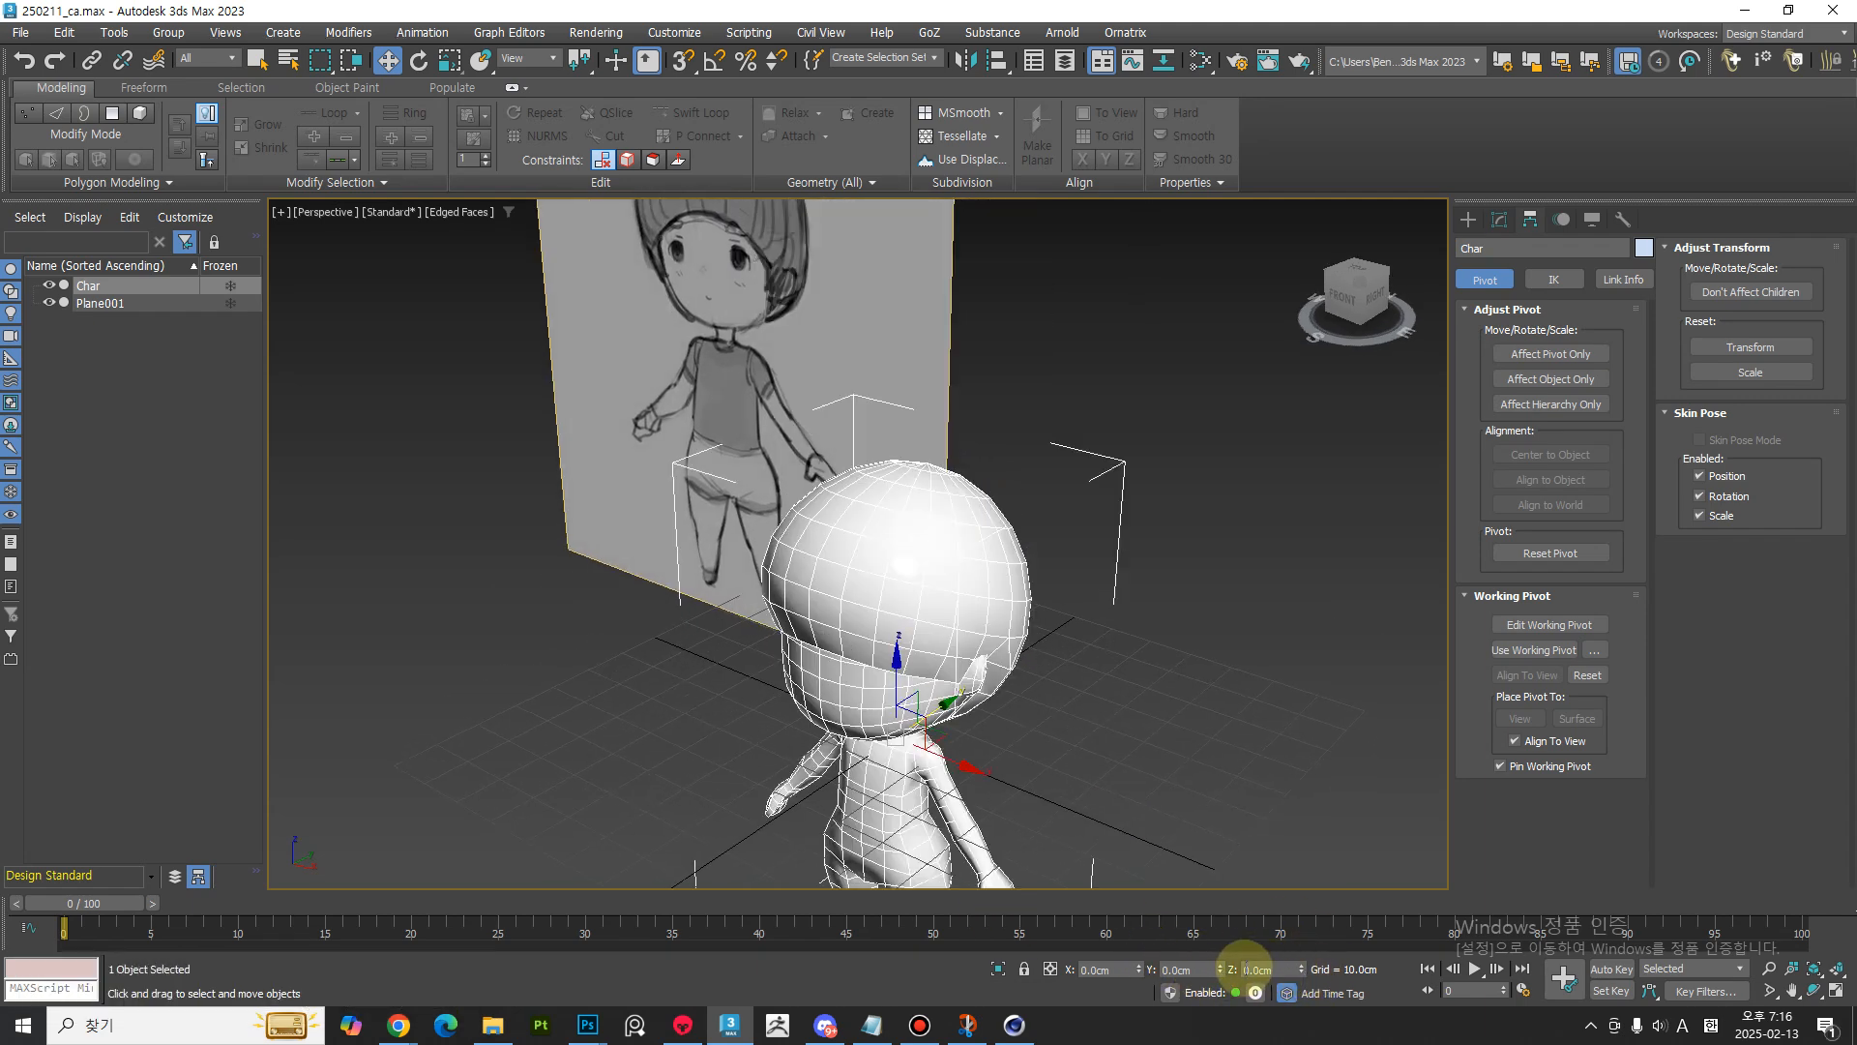
pyautogui.hotkey('ctrl', 'z')
# - Move only the Char object's pivot to the world origin by setting its Y and Z position to 0, then leave pivot editing
pyautogui.keyDown('alt'); pyautogui.moveTo(1036, 713); pyautogui.dragTo(1557, 440, button='middle'); pyautogui.keyUp('alt')
pyautogui.click(1551, 354)
pyautogui.keyDown('alt'); pyautogui.moveTo(1061, 750); pyautogui.dragTo(1194, 904, button='middle'); pyautogui.keyUp('alt')
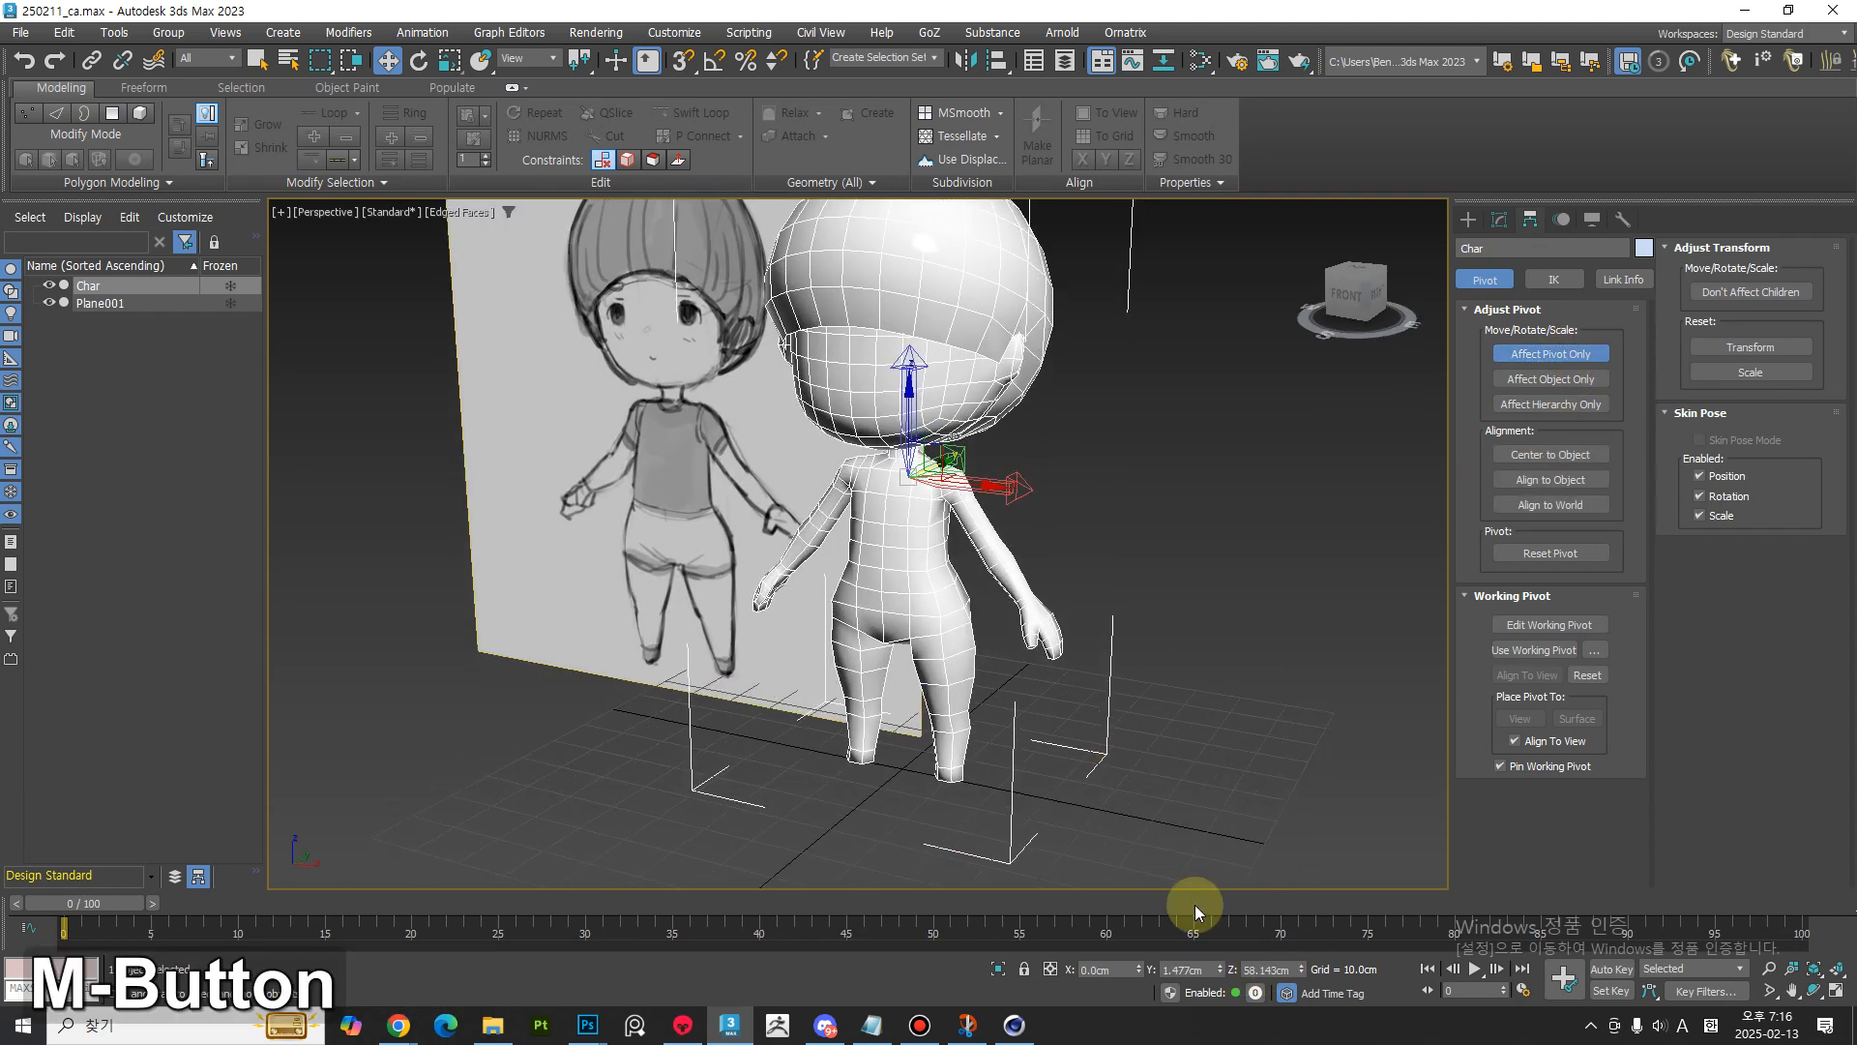
pyautogui.rightClick(1221, 971)
pyautogui.rightClick(1302, 969)
pyautogui.keyDown('alt'); pyautogui.moveTo(965, 810); pyautogui.dragTo(910, 710, button='middle'); pyautogui.keyUp('alt')
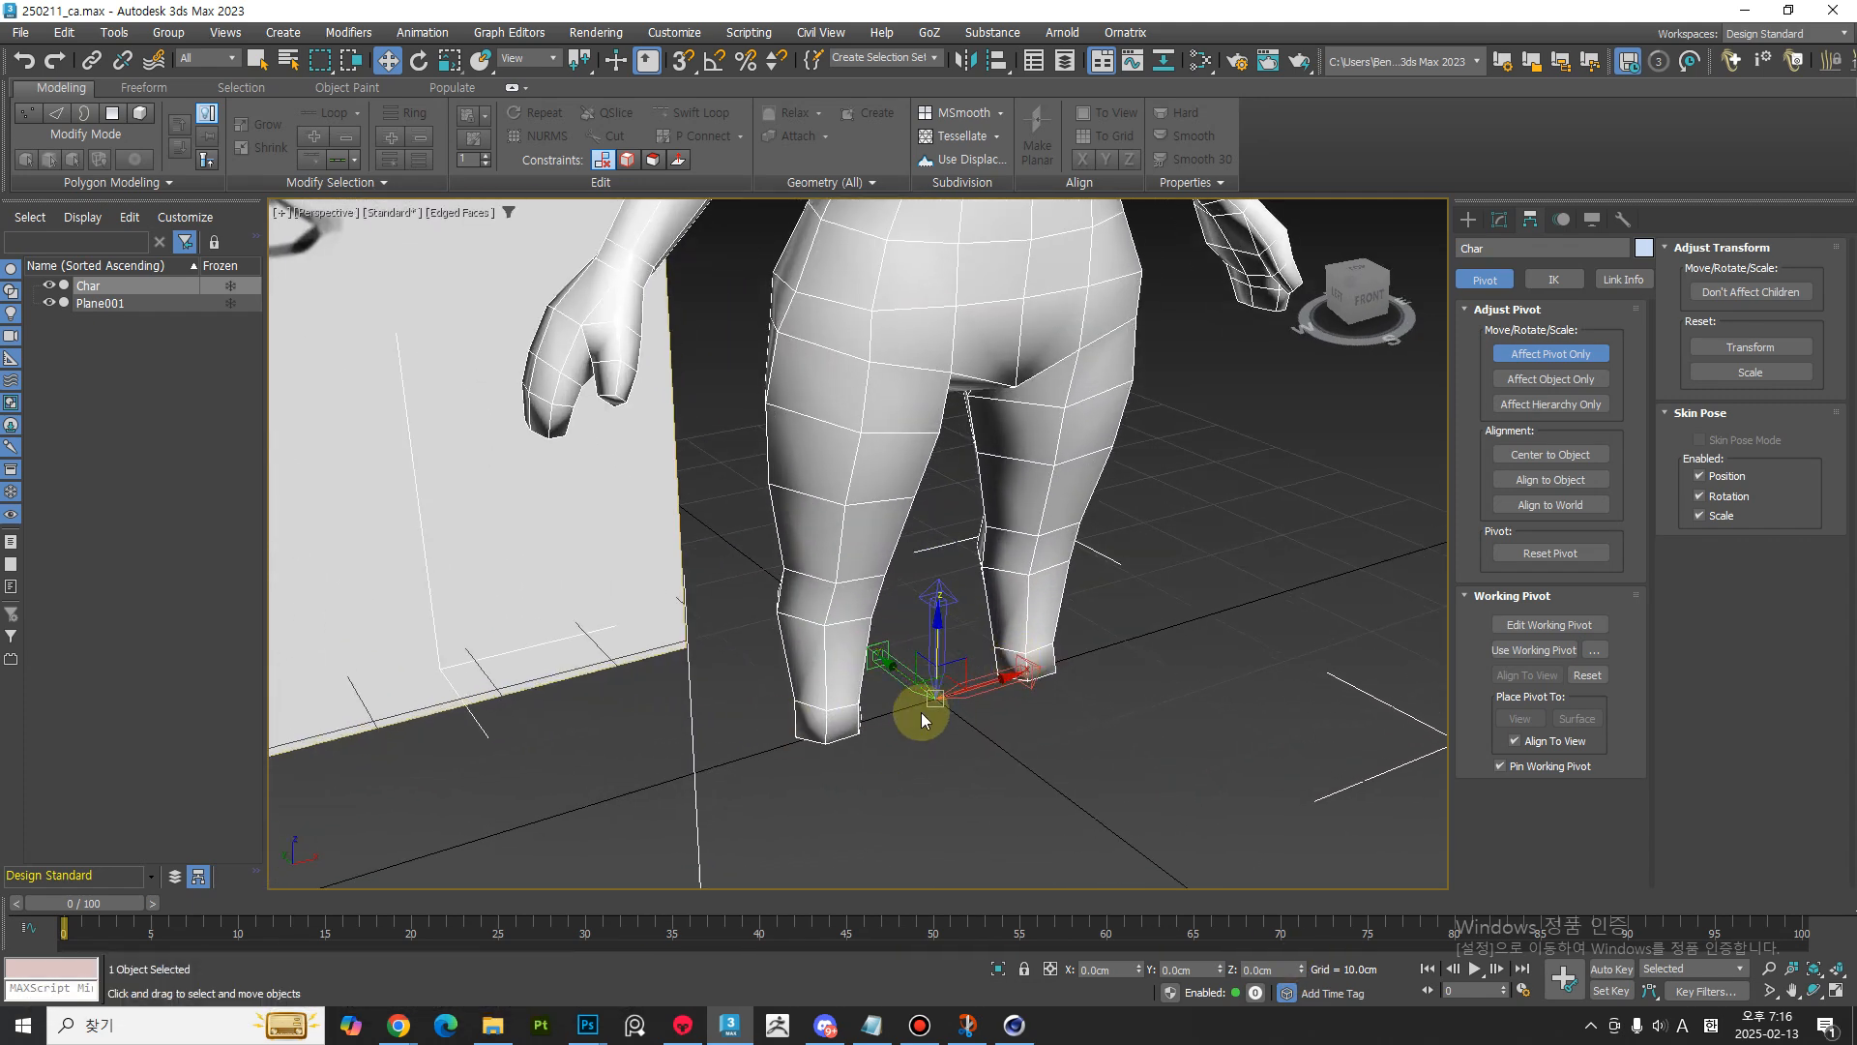
pyautogui.click(1577, 354)
# - Switch to Notepad and review checklist item 4, the pivot axis setting entry
pyautogui.keyDown('ctrl'); pyautogui.keyDown('alt'); pyautogui.moveTo(1064, 677); pyautogui.dragTo(979, 808, button='middle'); pyautogui.keyUp('alt'); pyautogui.keyUp('ctrl')
pyautogui.click(871, 1025)
pyautogui.moveTo(1501, 705); pyautogui.dragTo(1308, 711)
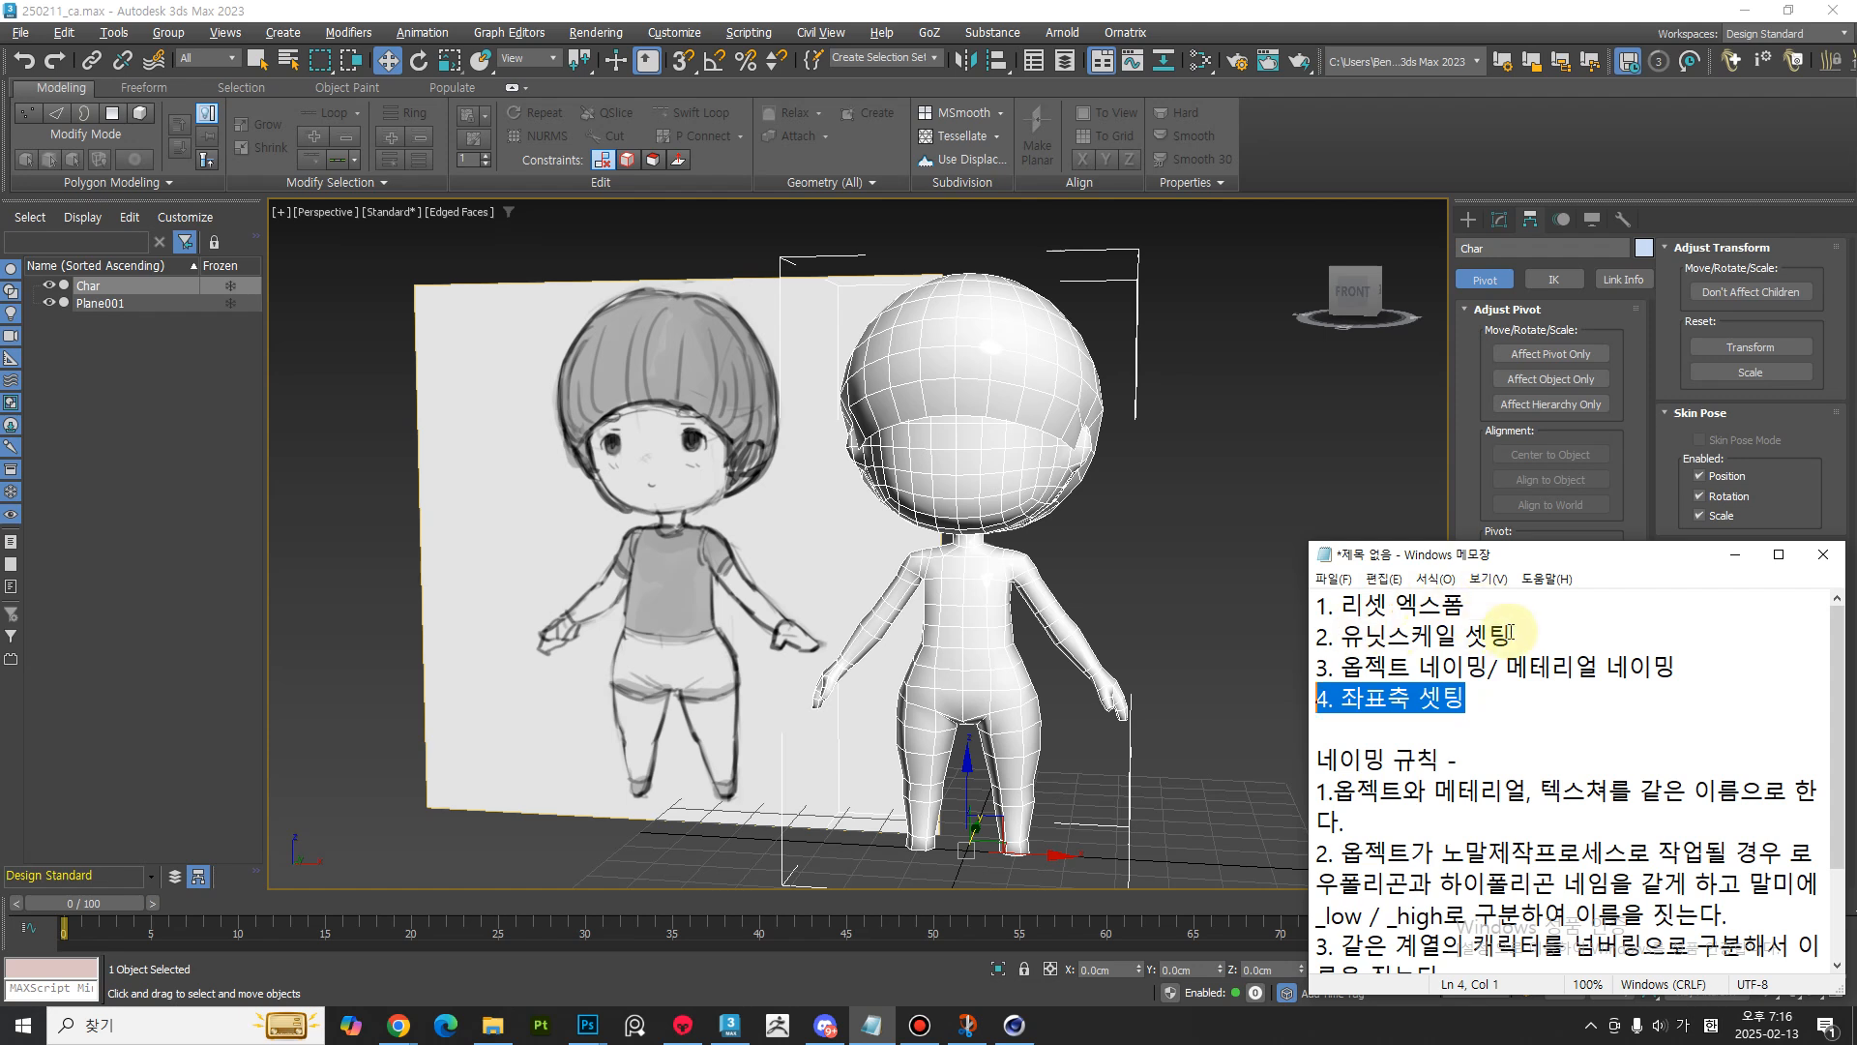
pyautogui.click(1485, 696)
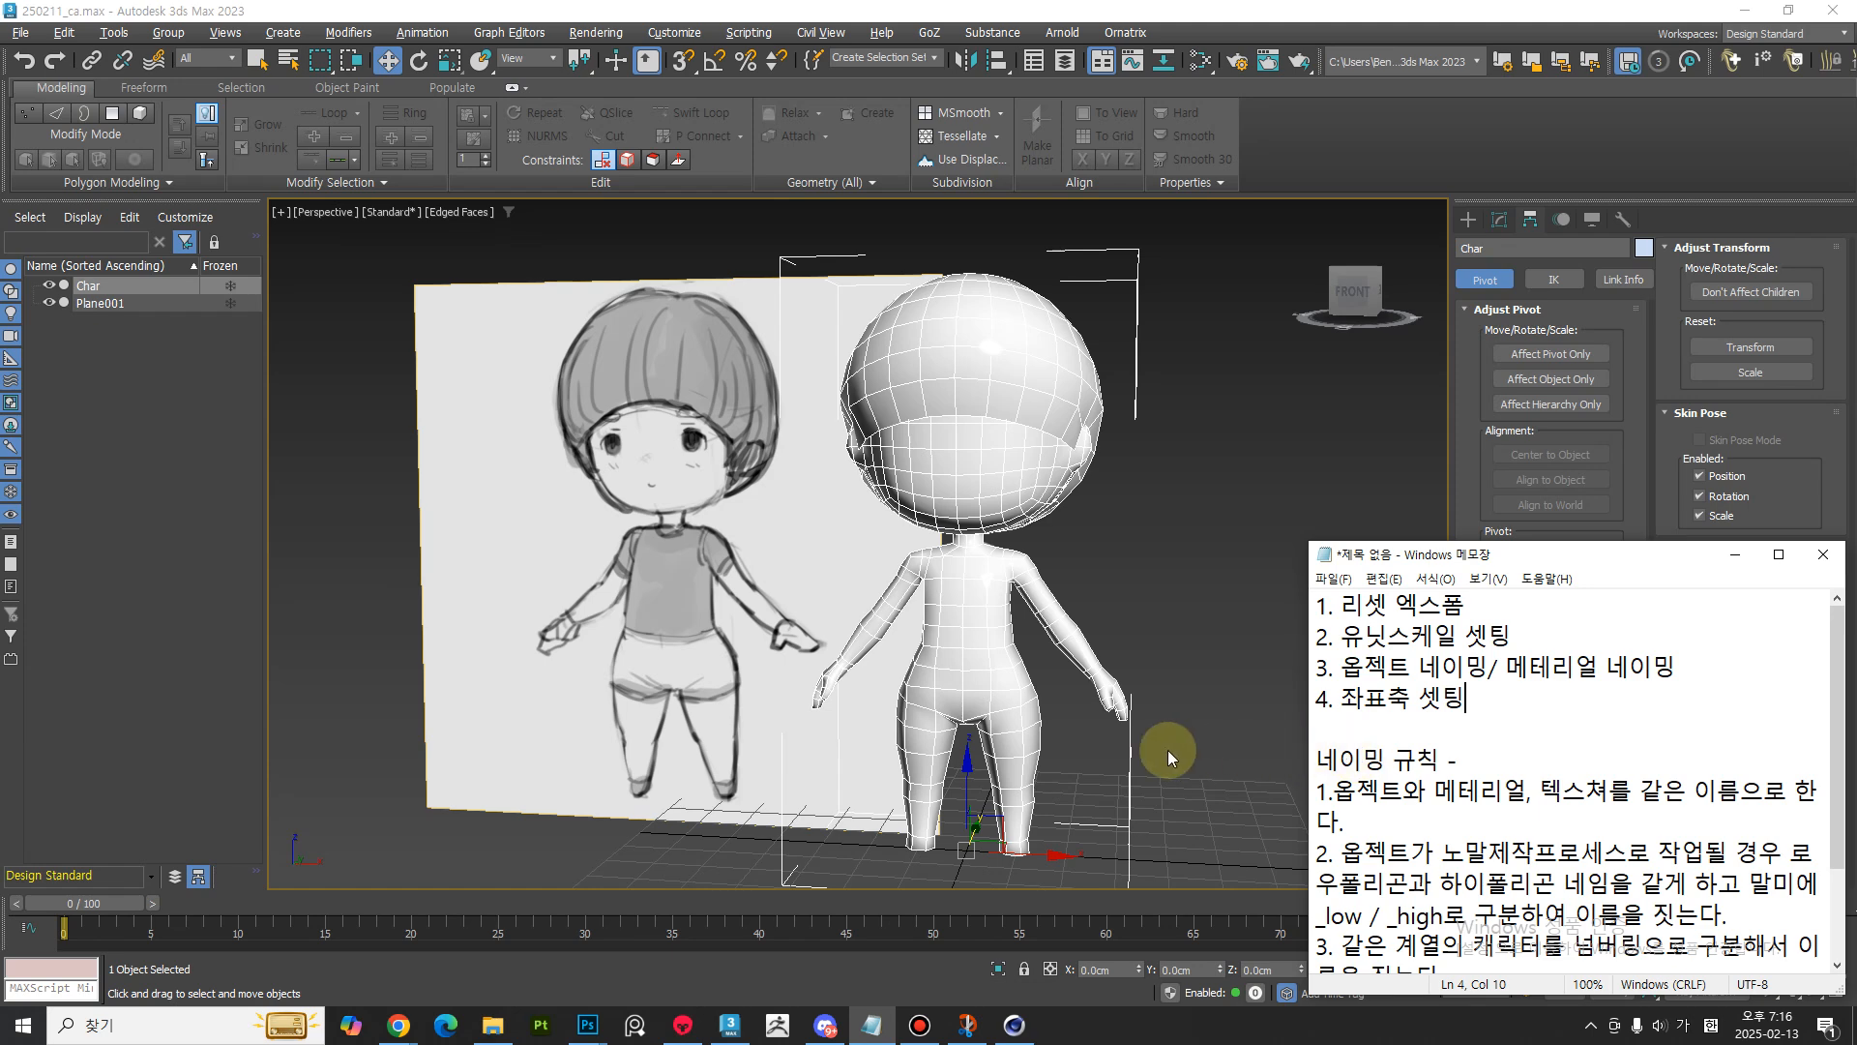
pyautogui.moveTo(989, 743)
pyautogui.mouseDown(button='middle')
pyautogui.moveTo(858, 704)
pyautogui.moveTo(1086, 735)
pyautogui.moveTo(987, 713)
pyautogui.moveTo(996, 746)
pyautogui.moveTo(1013, 720)
pyautogui.mouseUp(button='middle')
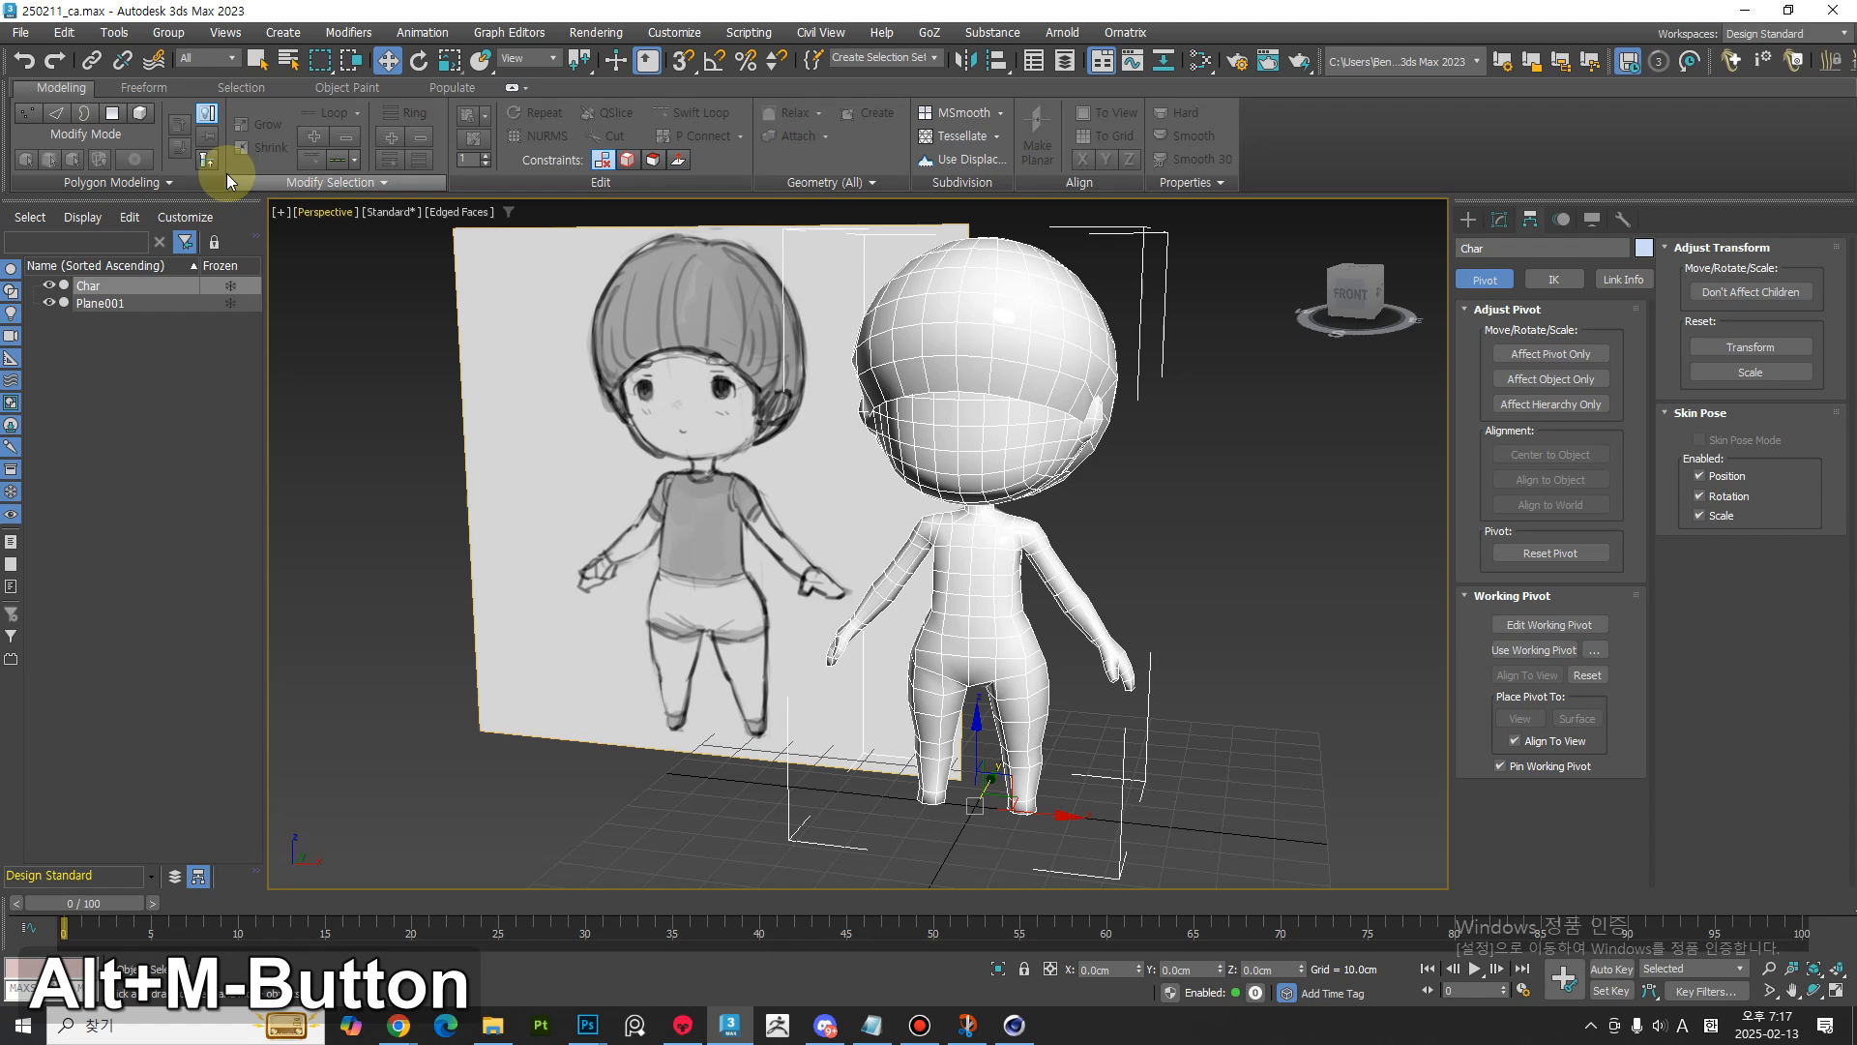
pyautogui.click(20, 32)
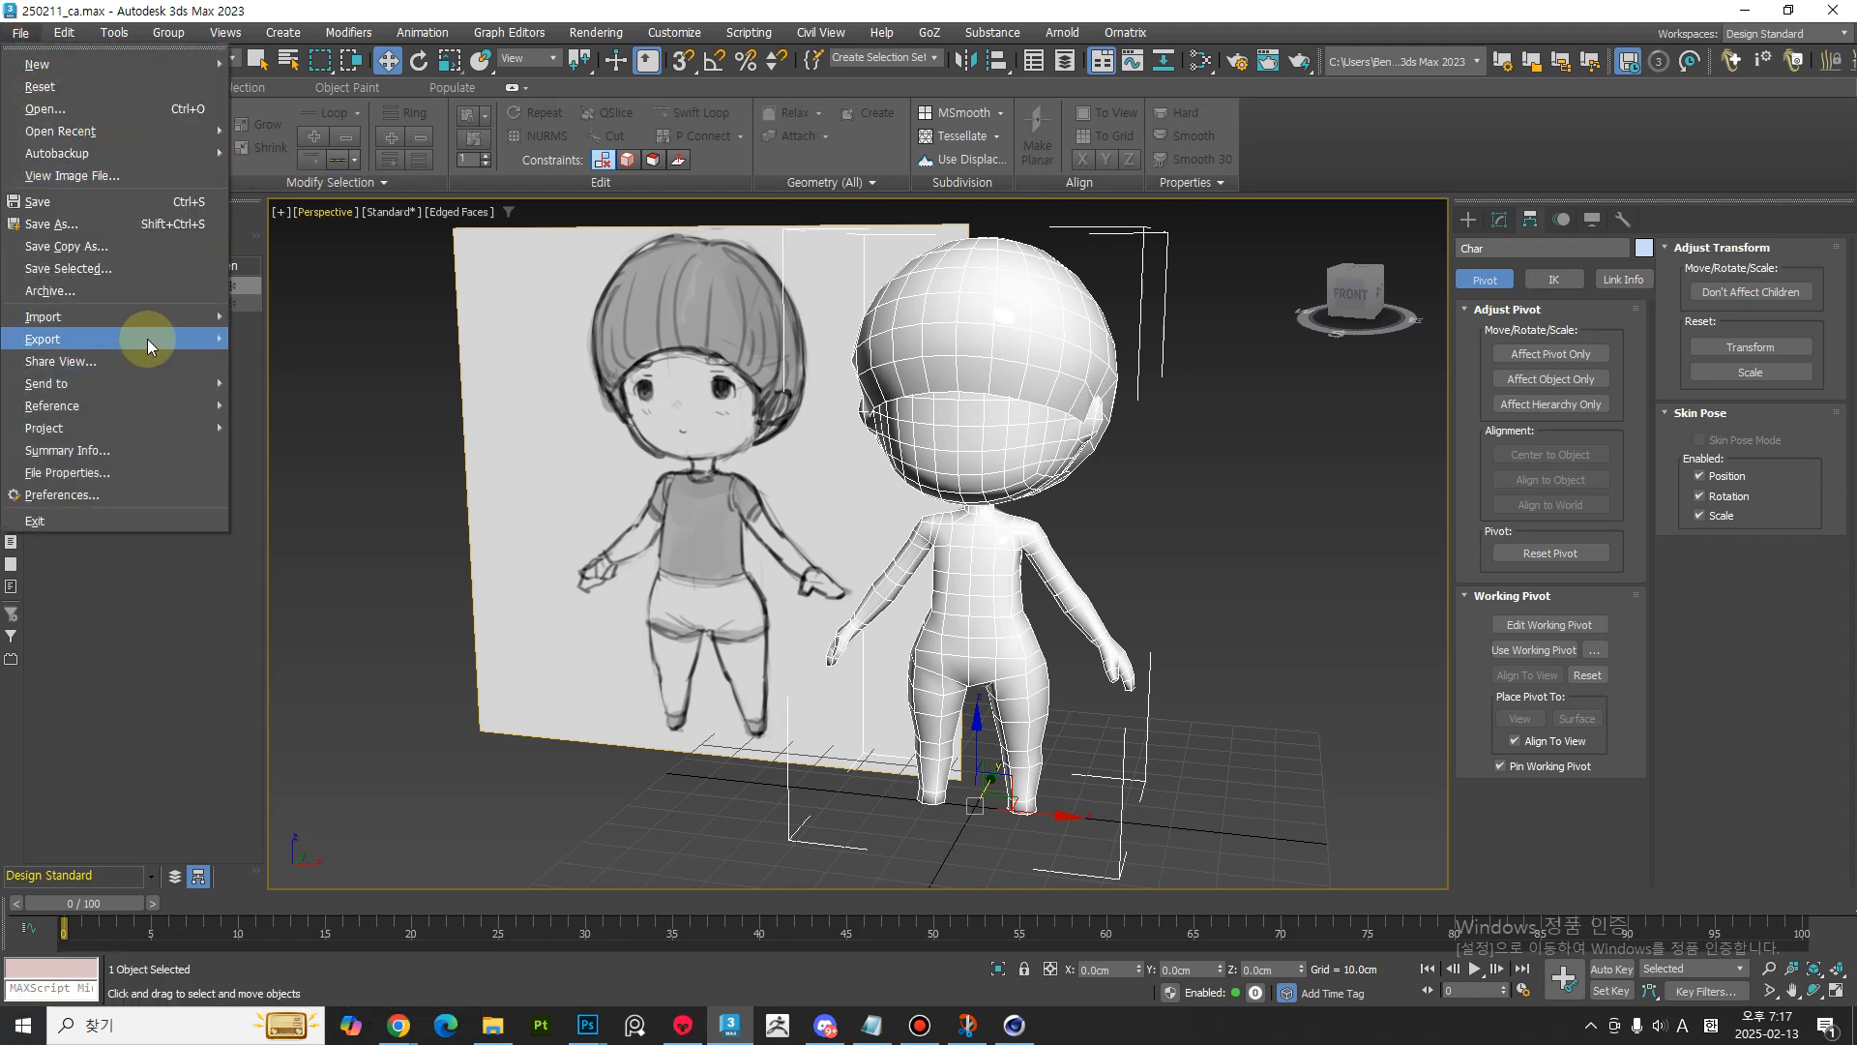
pyautogui.moveTo(147, 338)
pyautogui.moveTo(1157, 769); pyautogui.dragTo(1035, 764, button='middle')
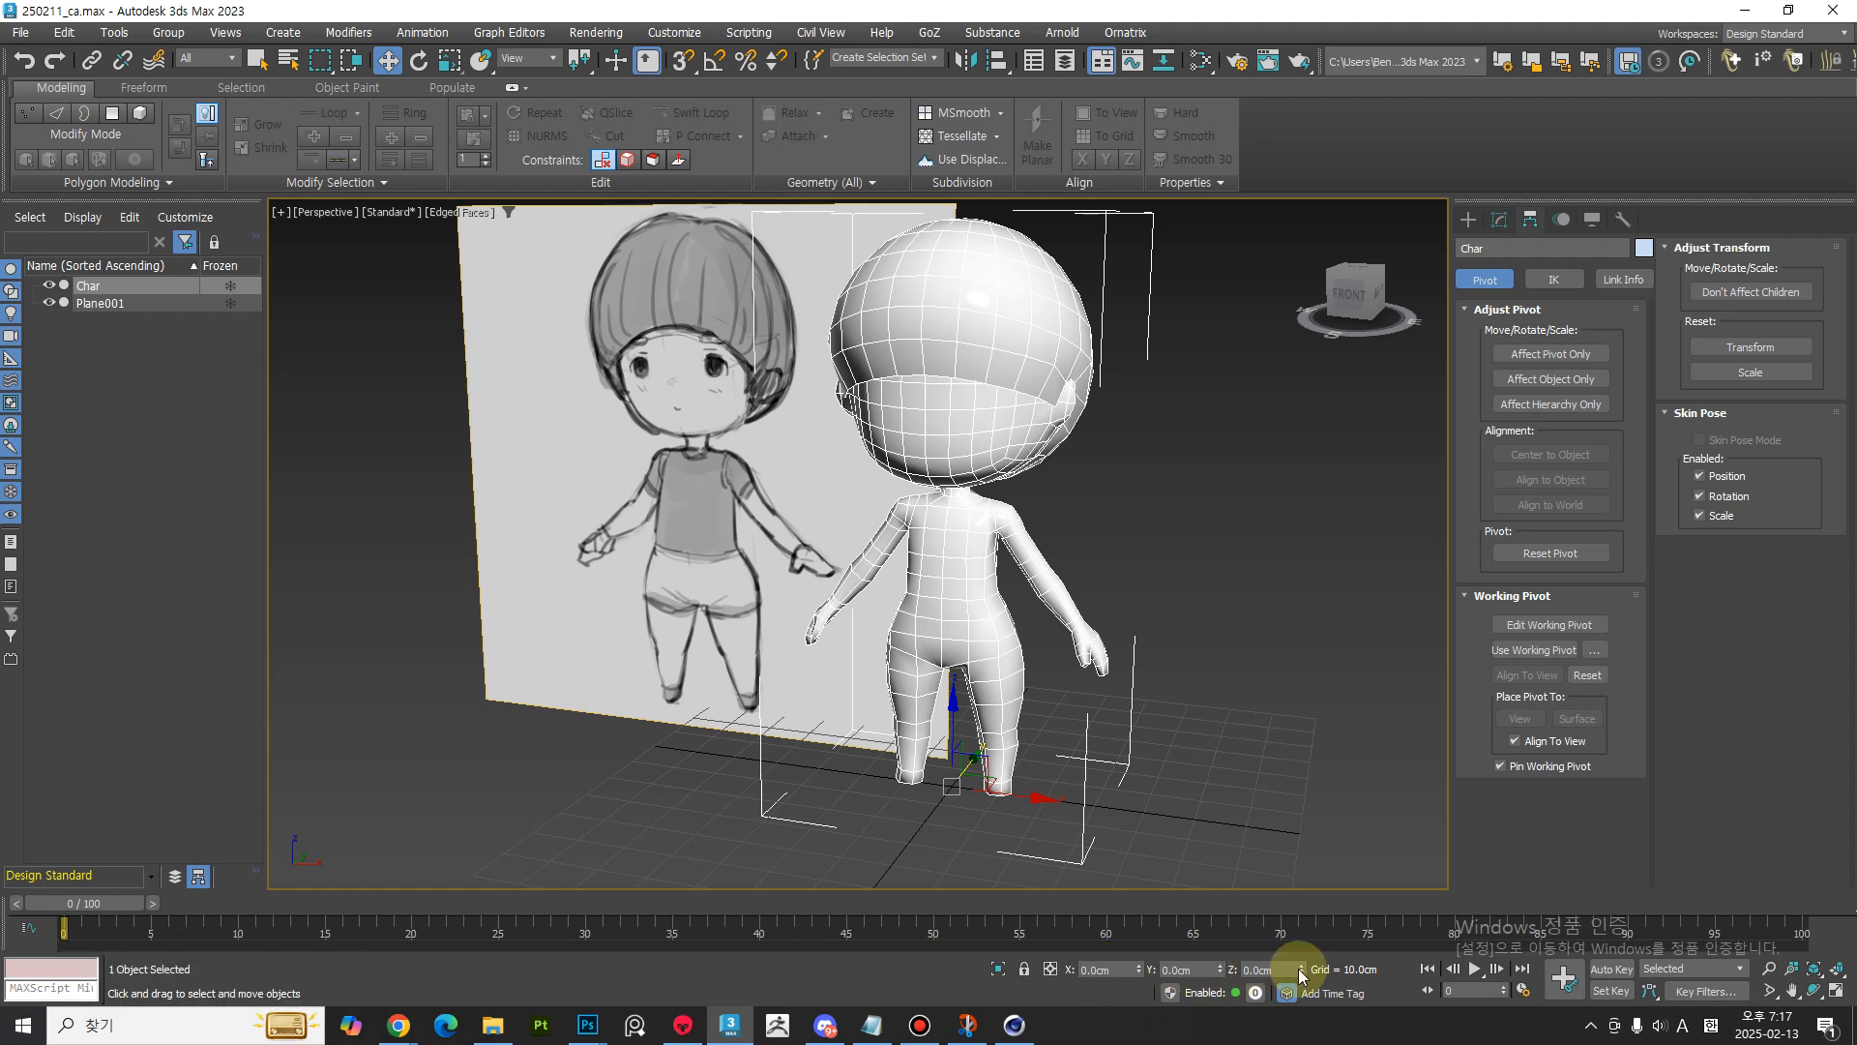
# - Check the Char object's rotation and scale values, then return to the Move tool
pyautogui.press('e')
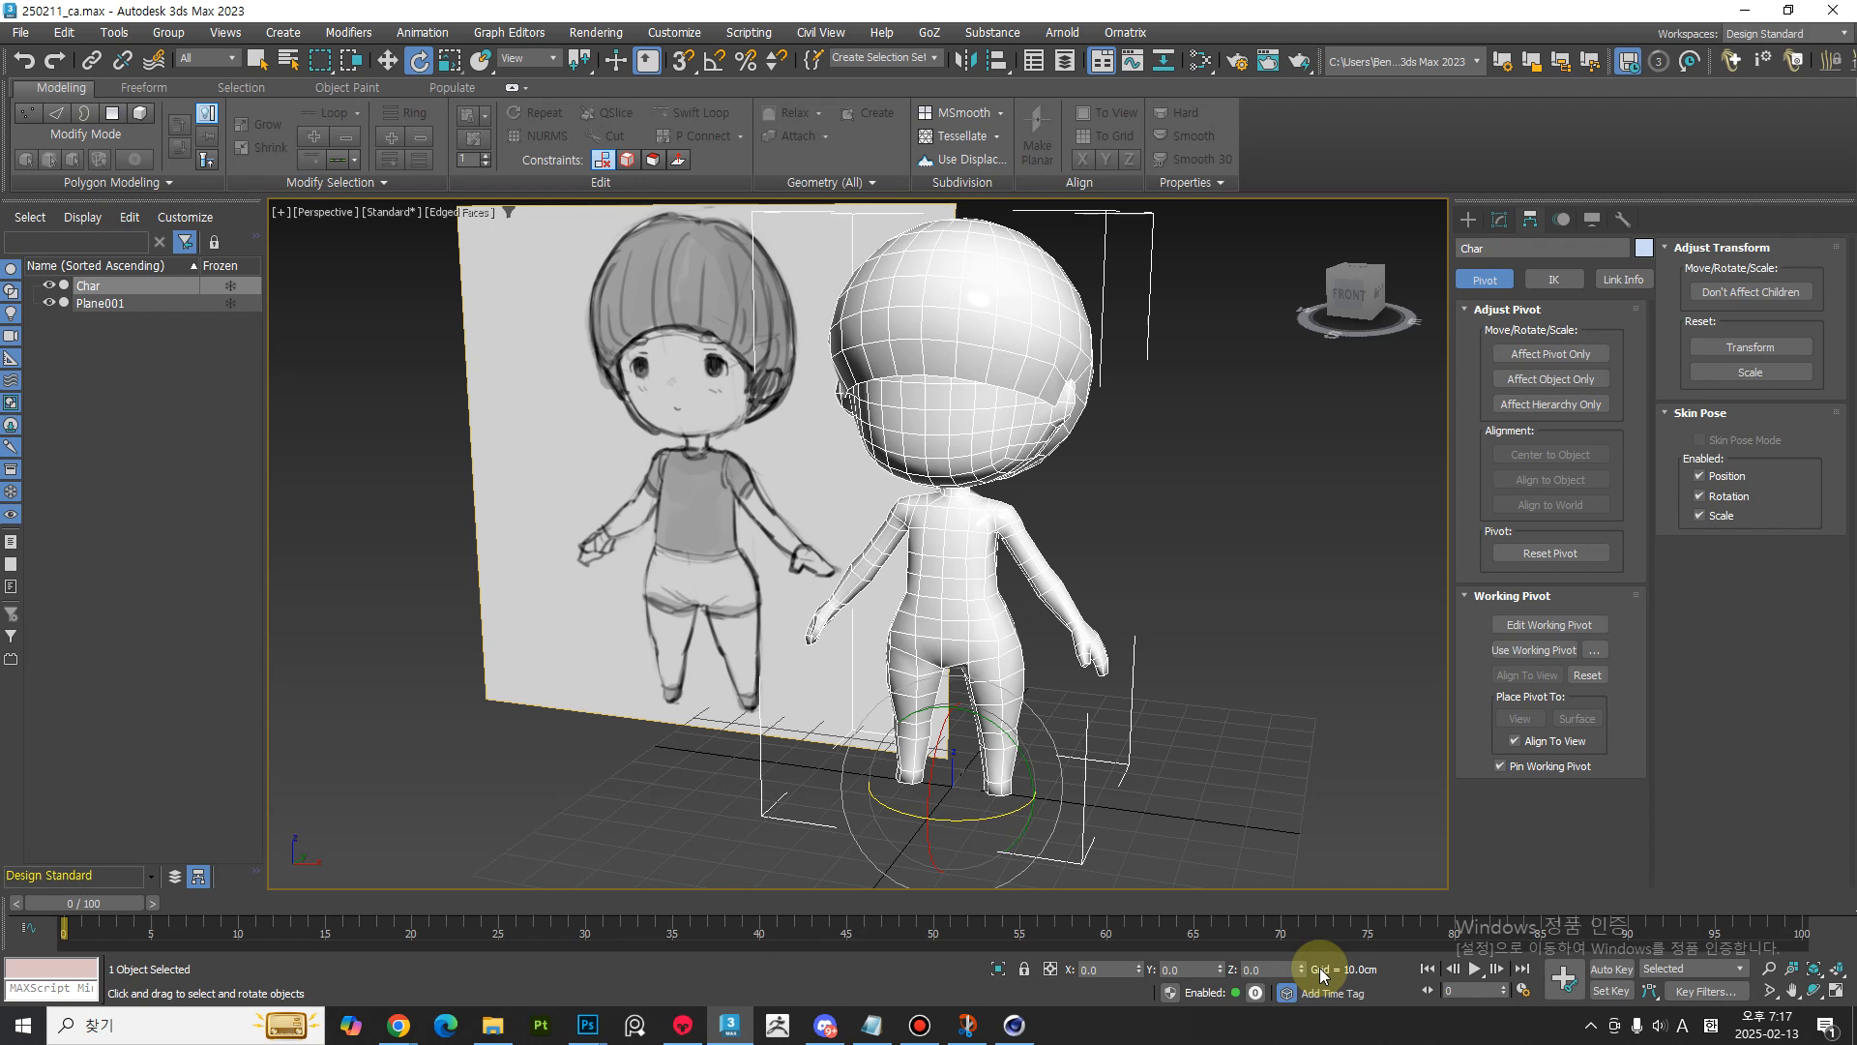
pyautogui.press('r')
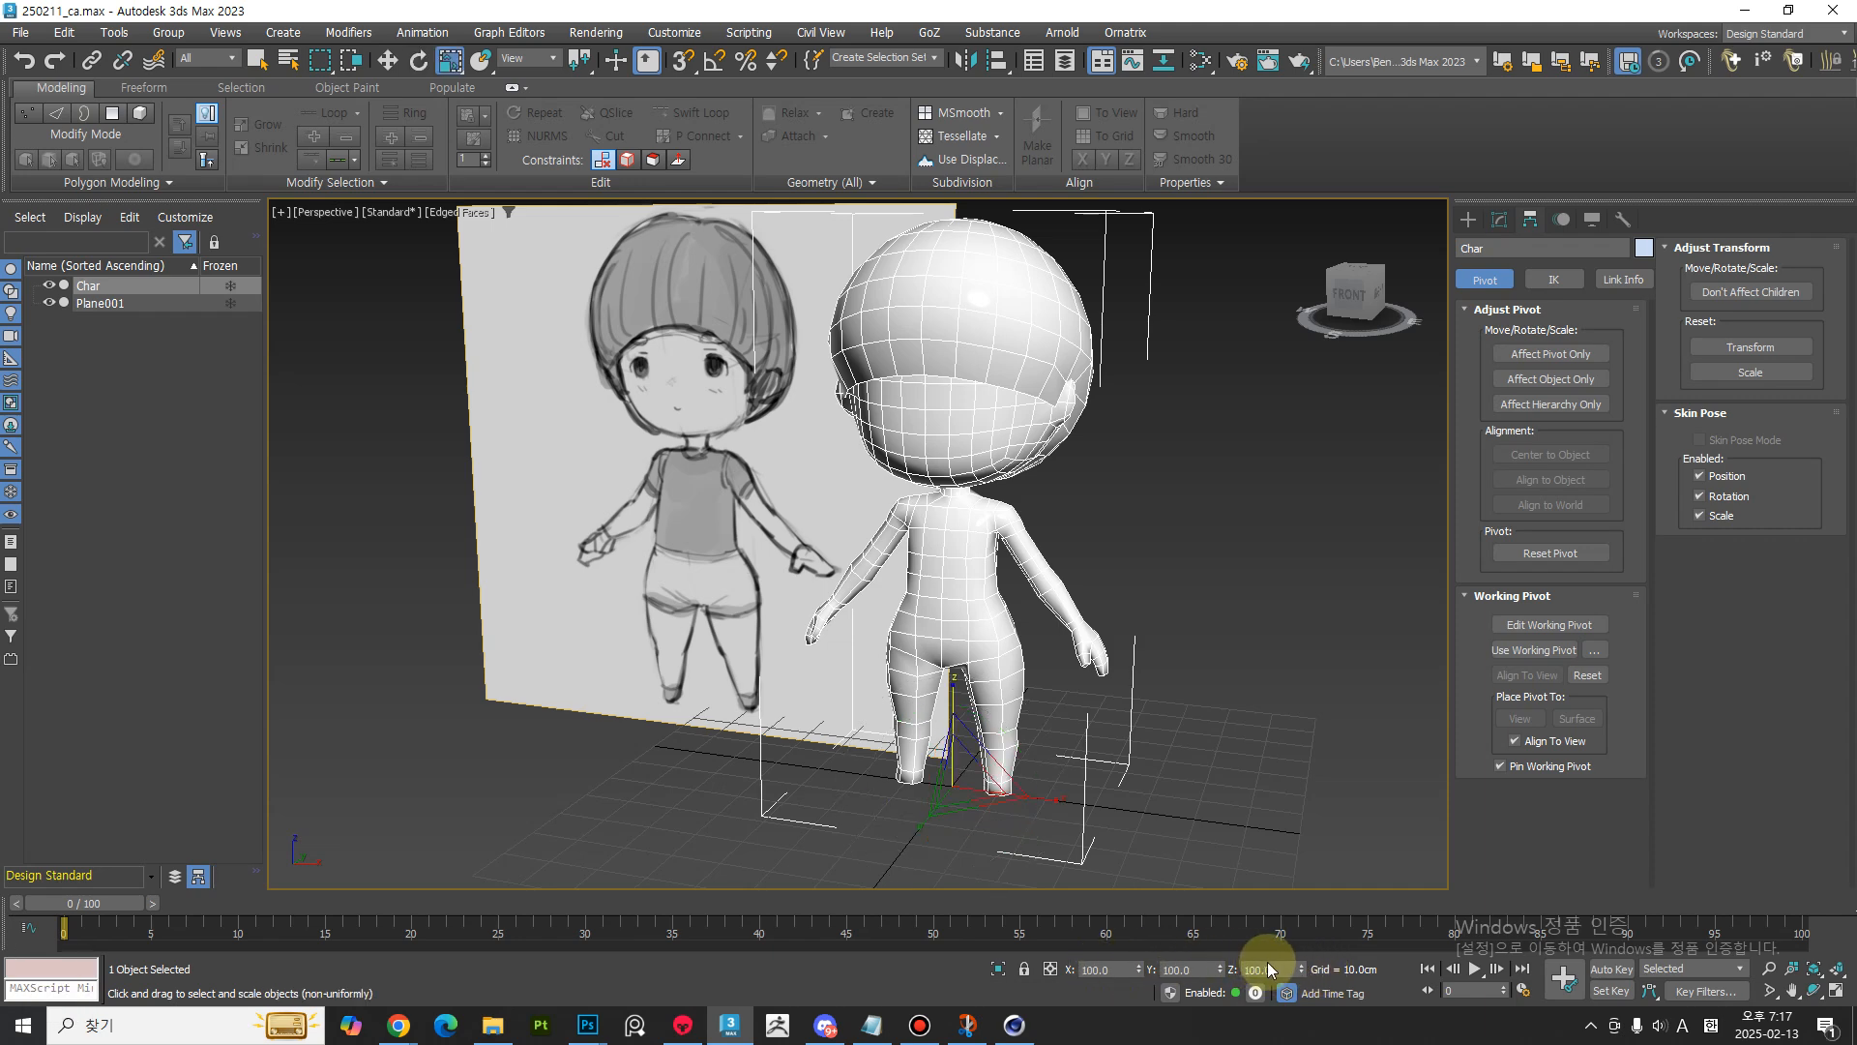
pyautogui.press('w')
pyautogui.moveTo(1153, 851); pyautogui.dragTo(1043, 789, button='middle')
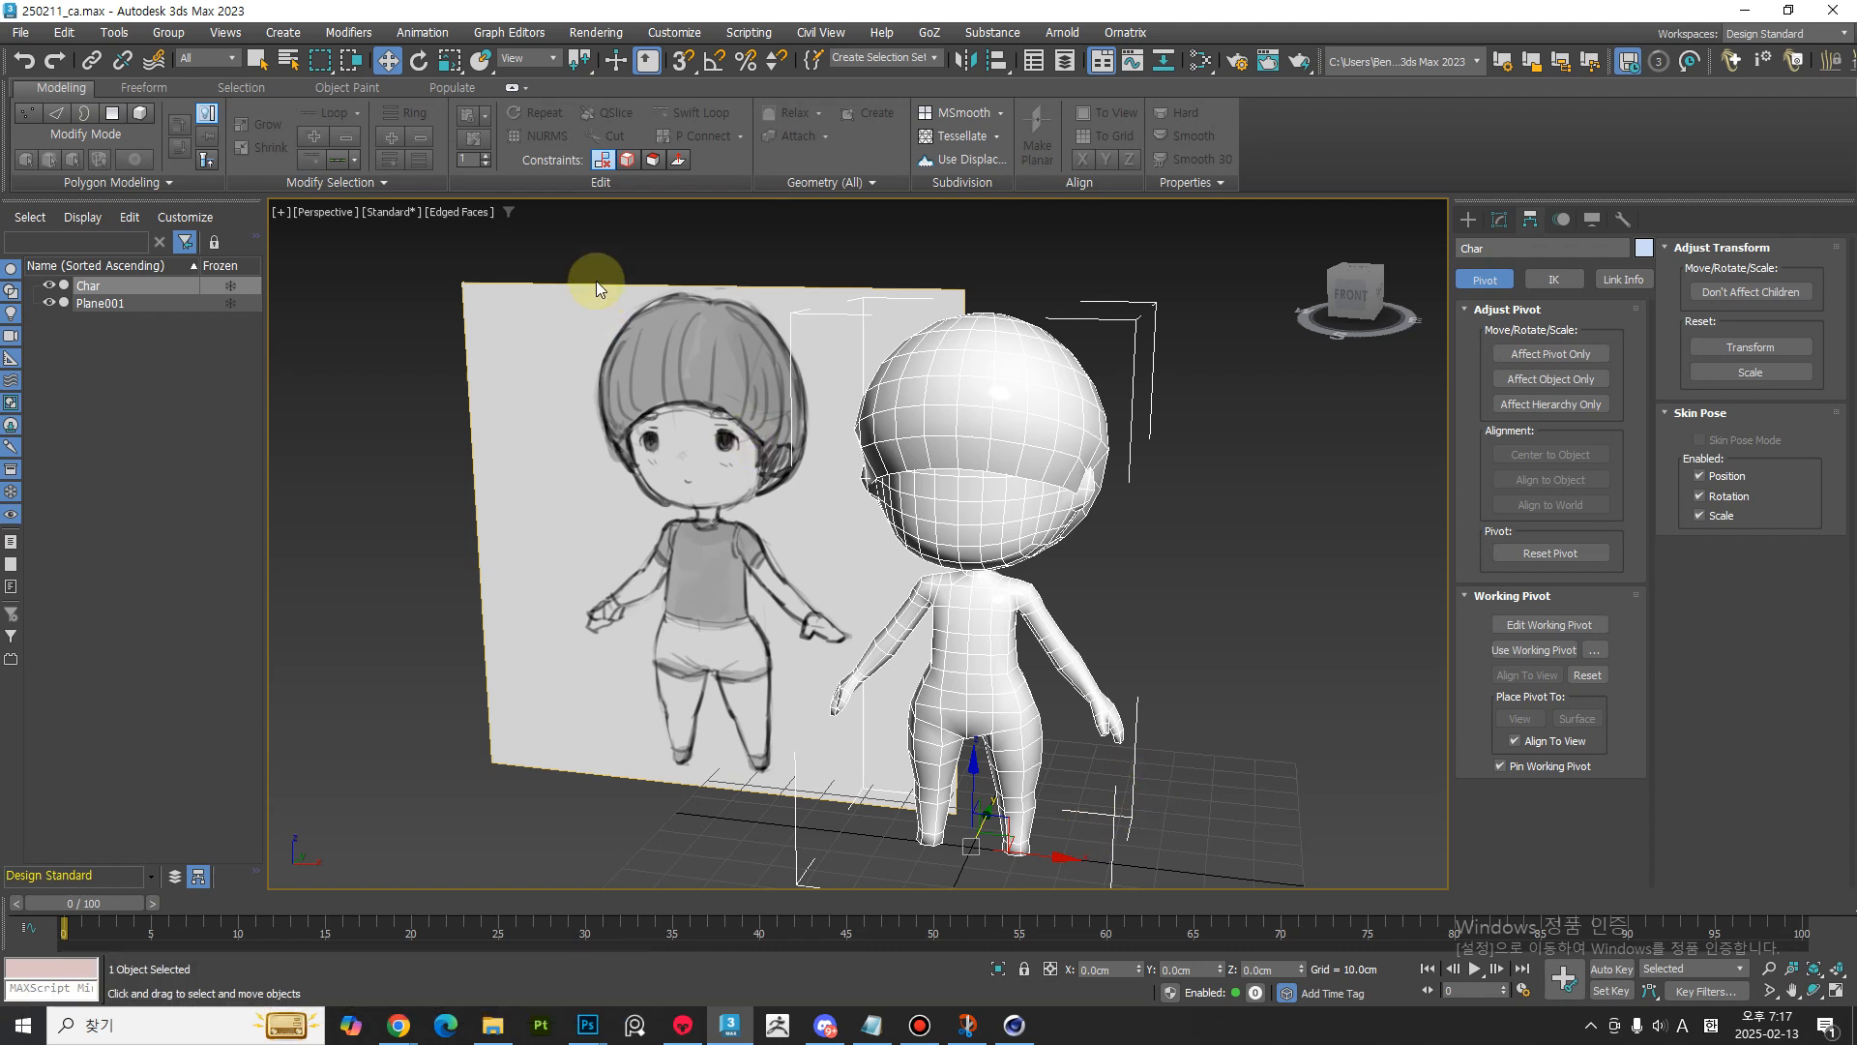
# - Start exporting only the selected Char object as FBX and browse to the sdg folder on drive D
pyautogui.click(21, 31)
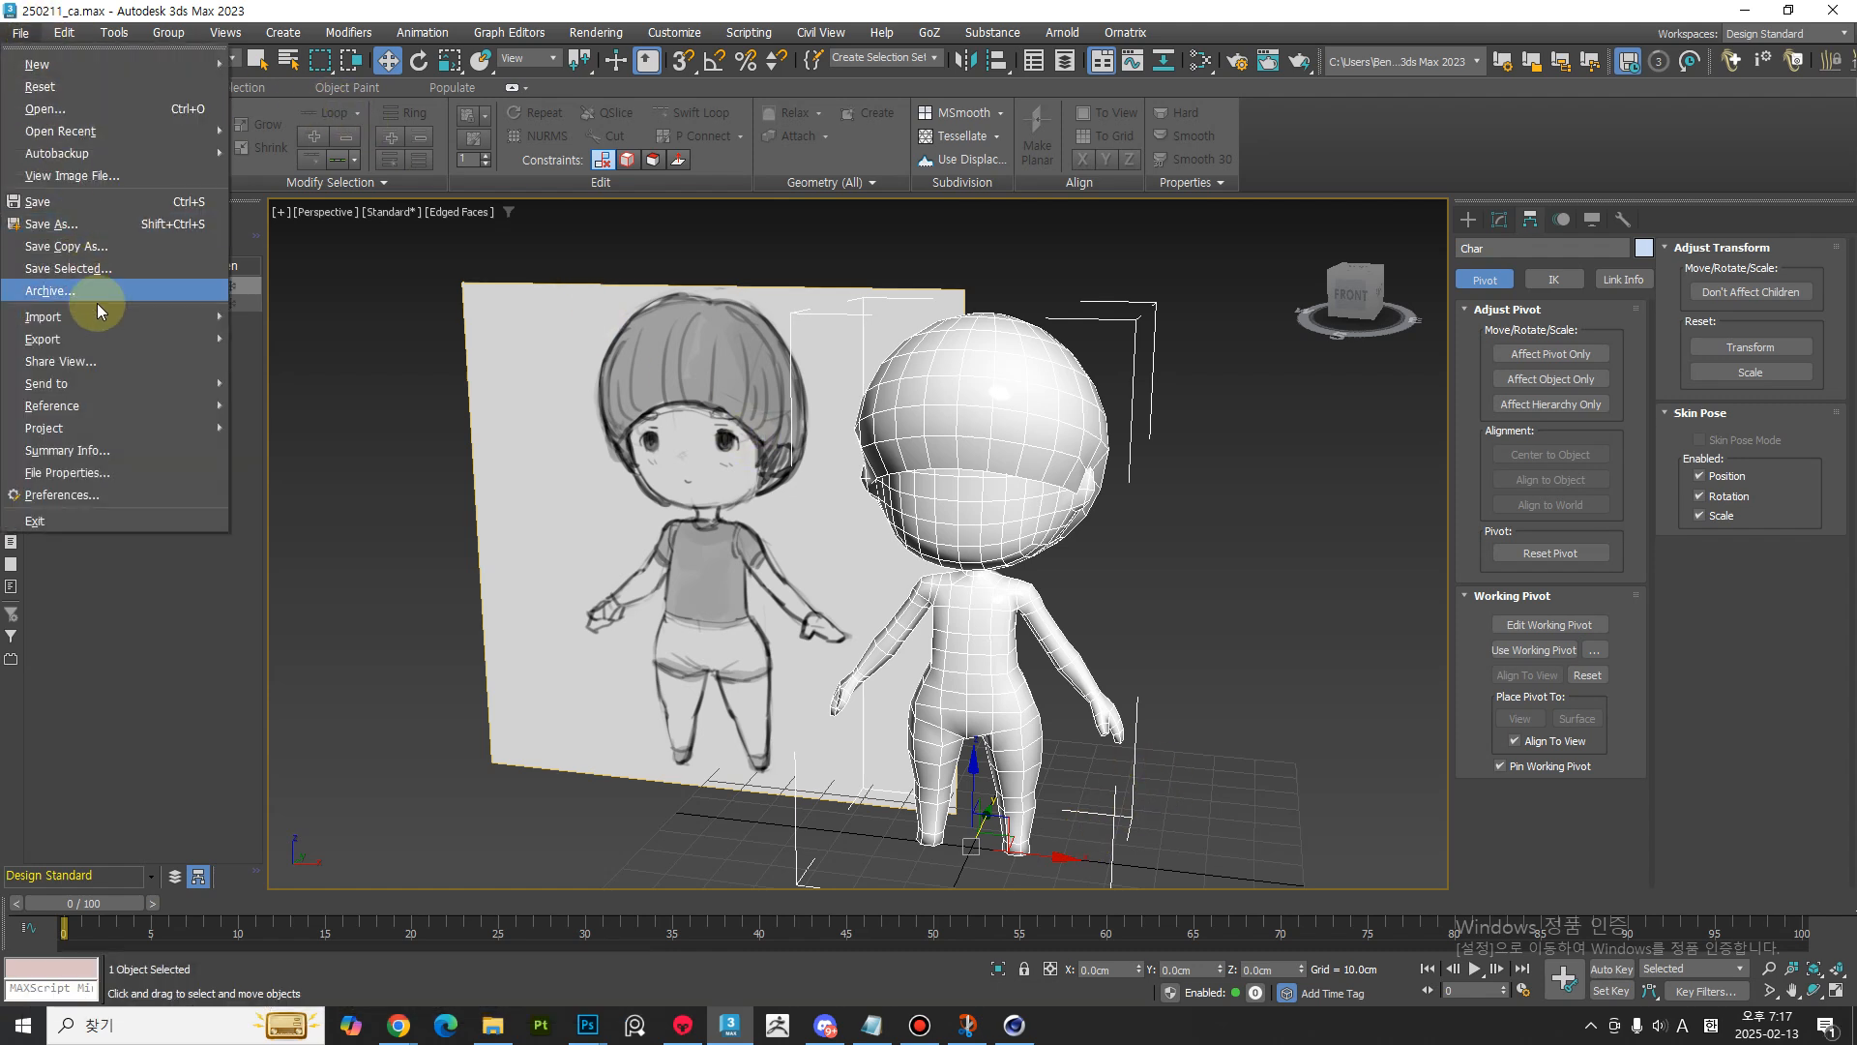
pyautogui.moveTo(105, 339)
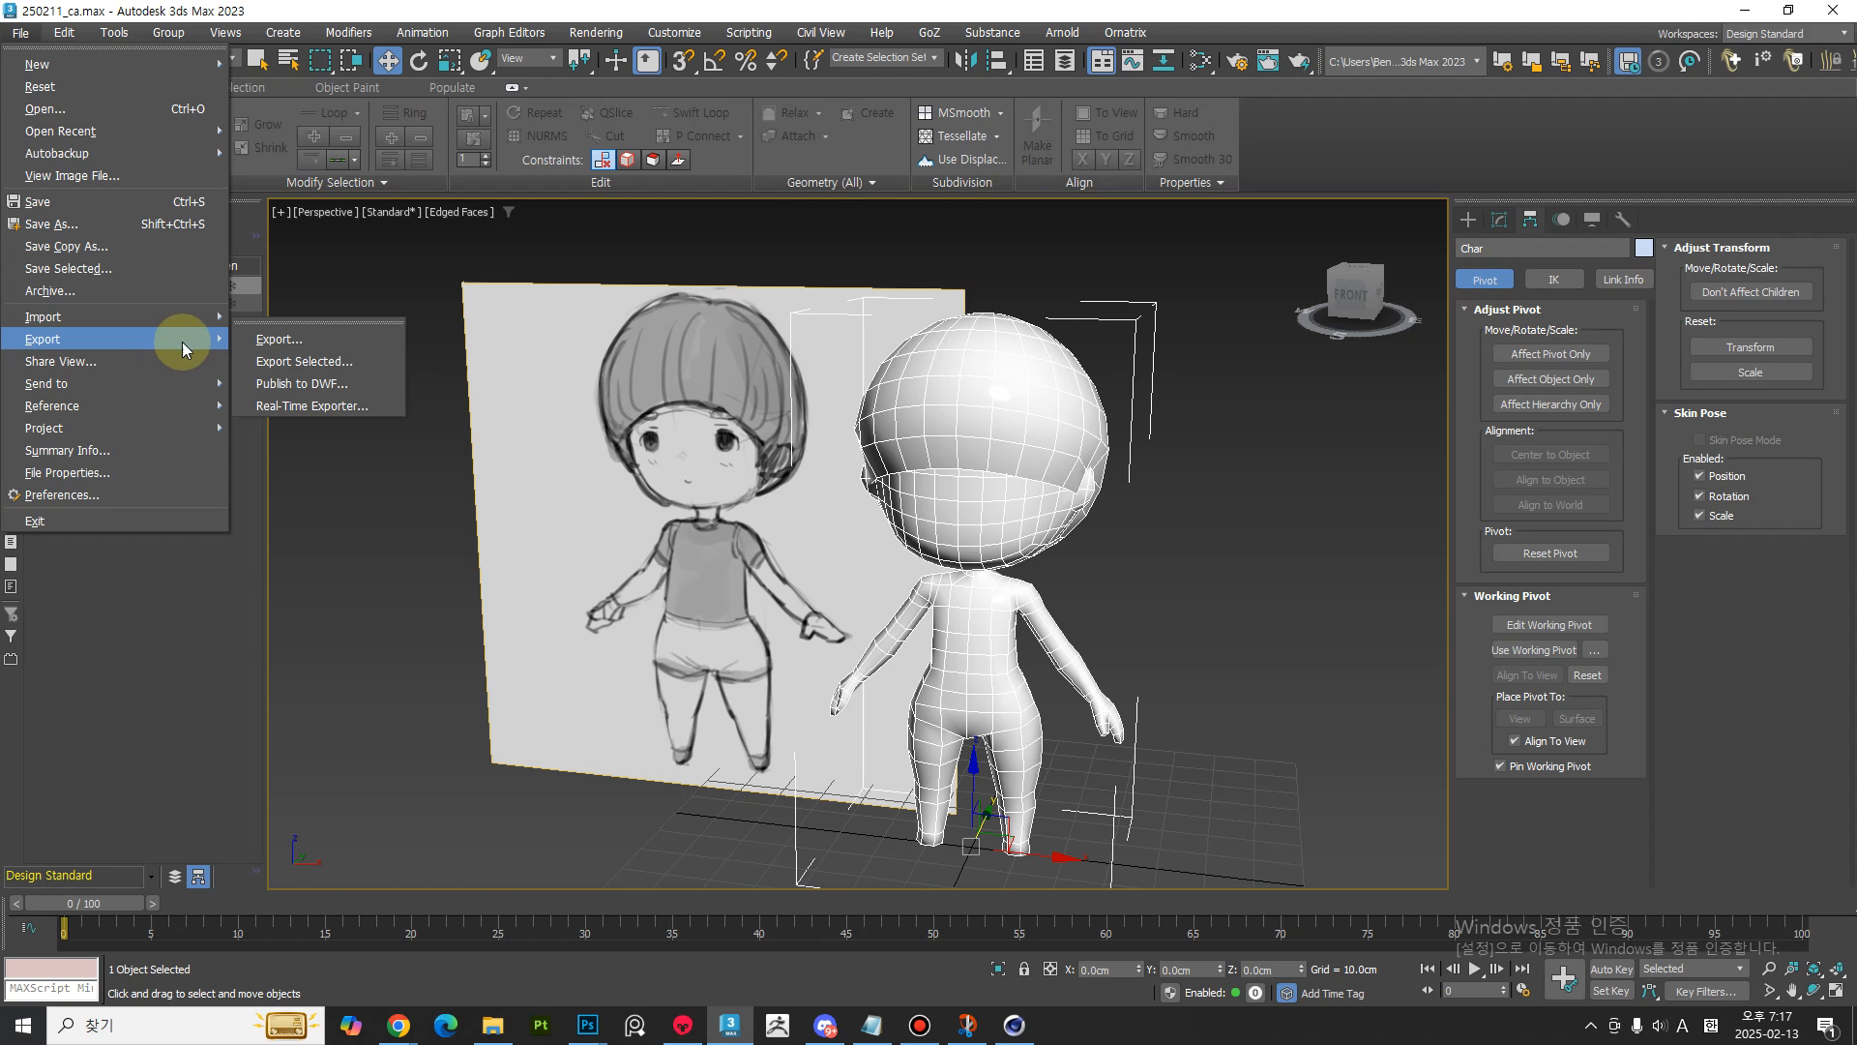
pyautogui.click(296, 363)
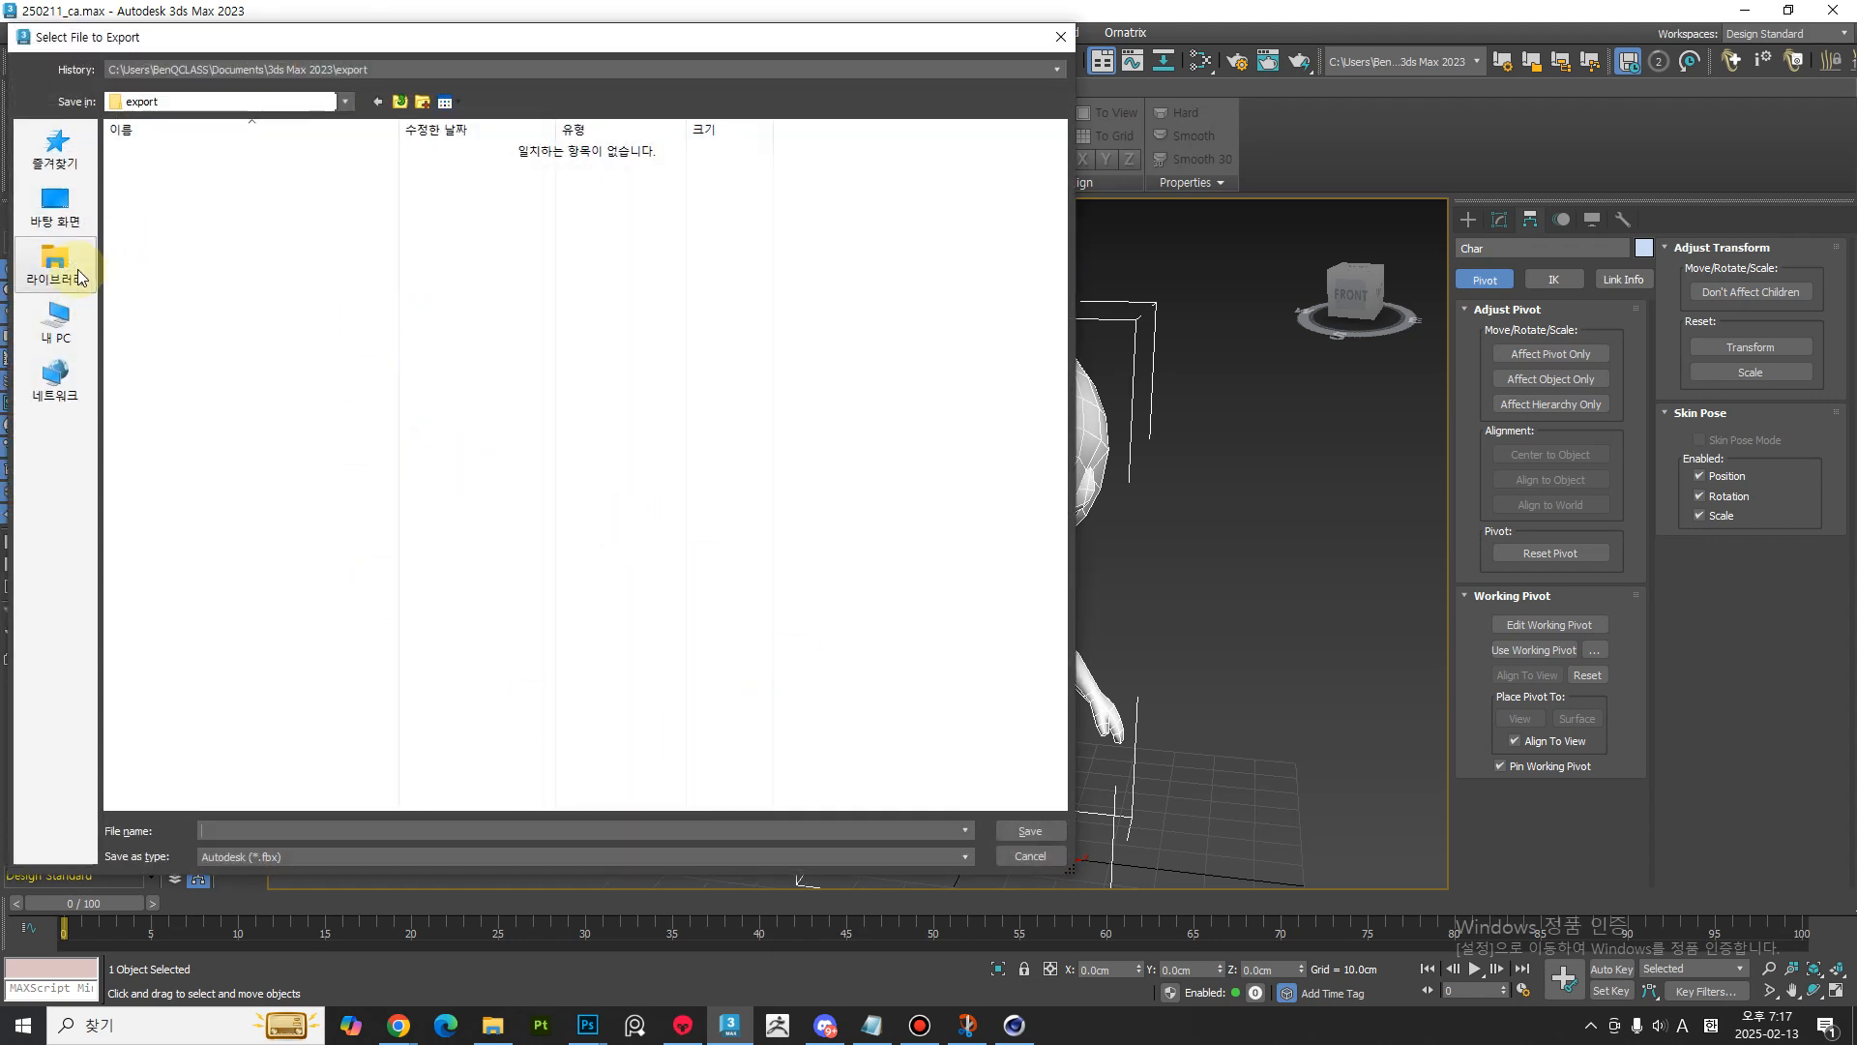
pyautogui.click(55, 203)
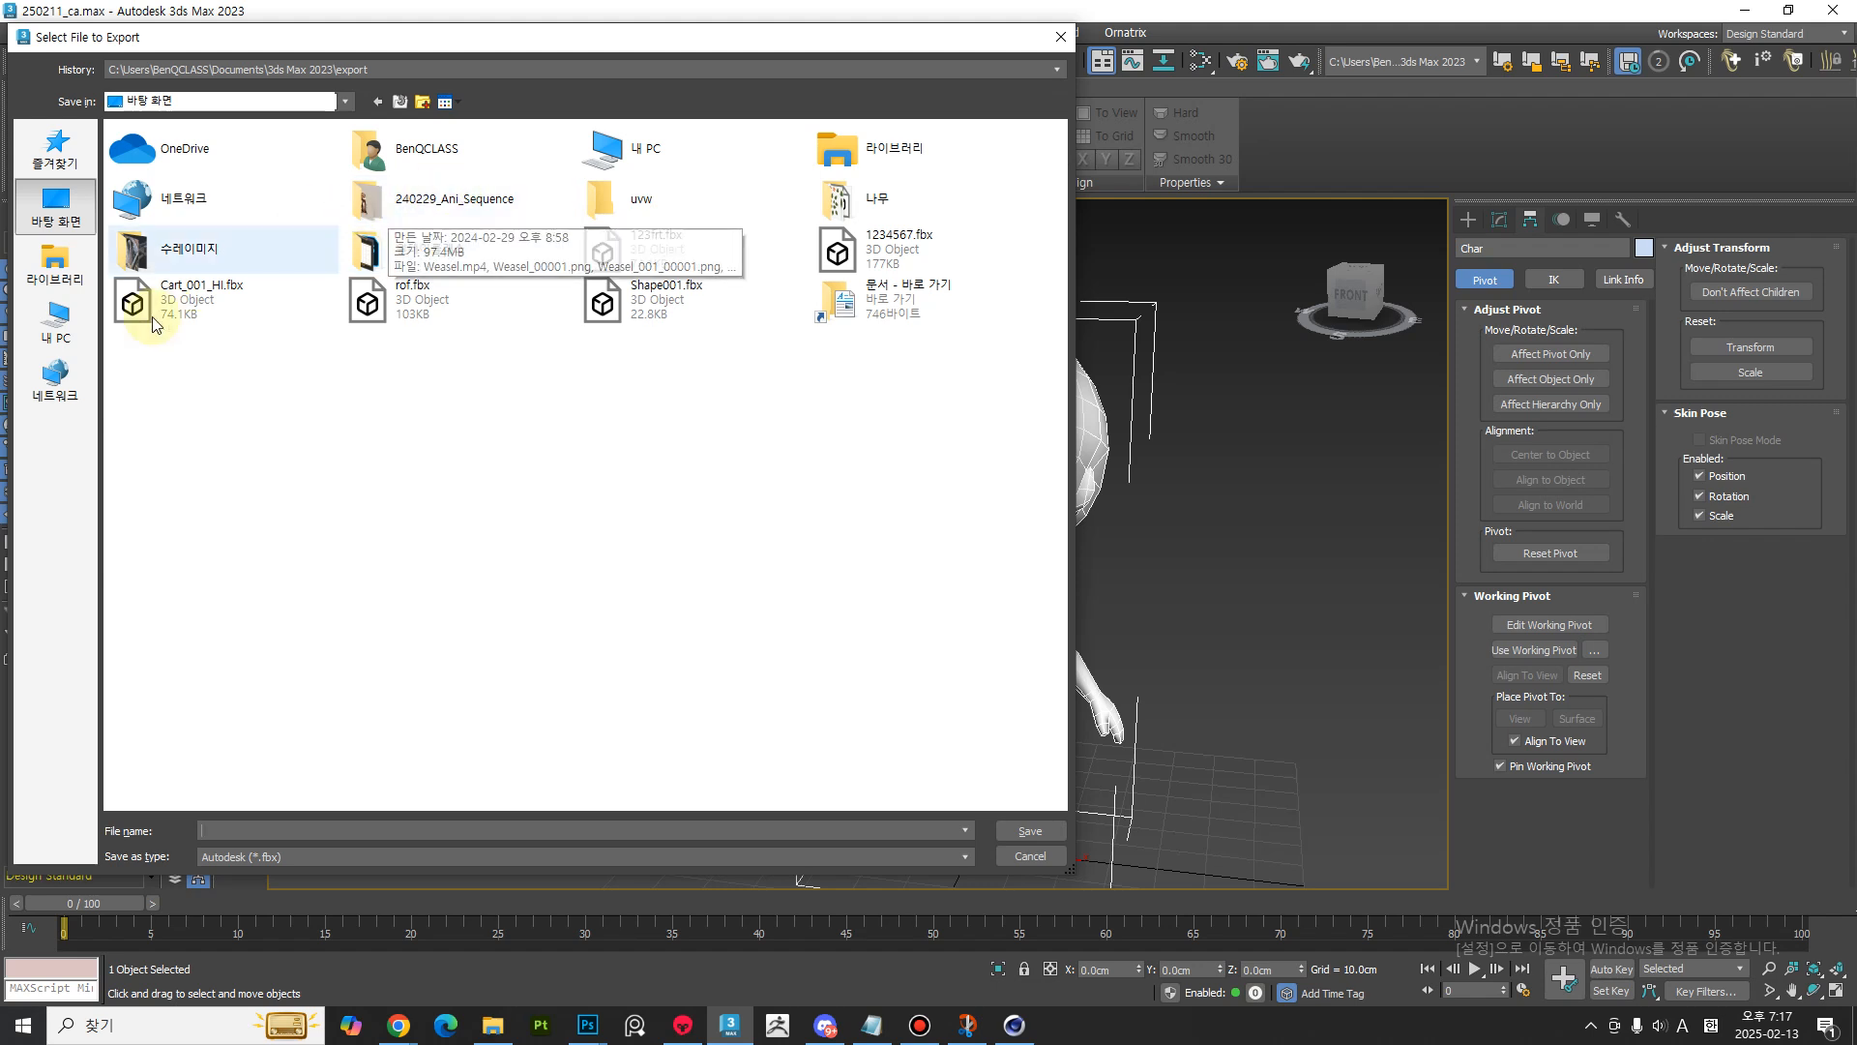
pyautogui.click(71, 326)
pyautogui.doubleClick(468, 311)
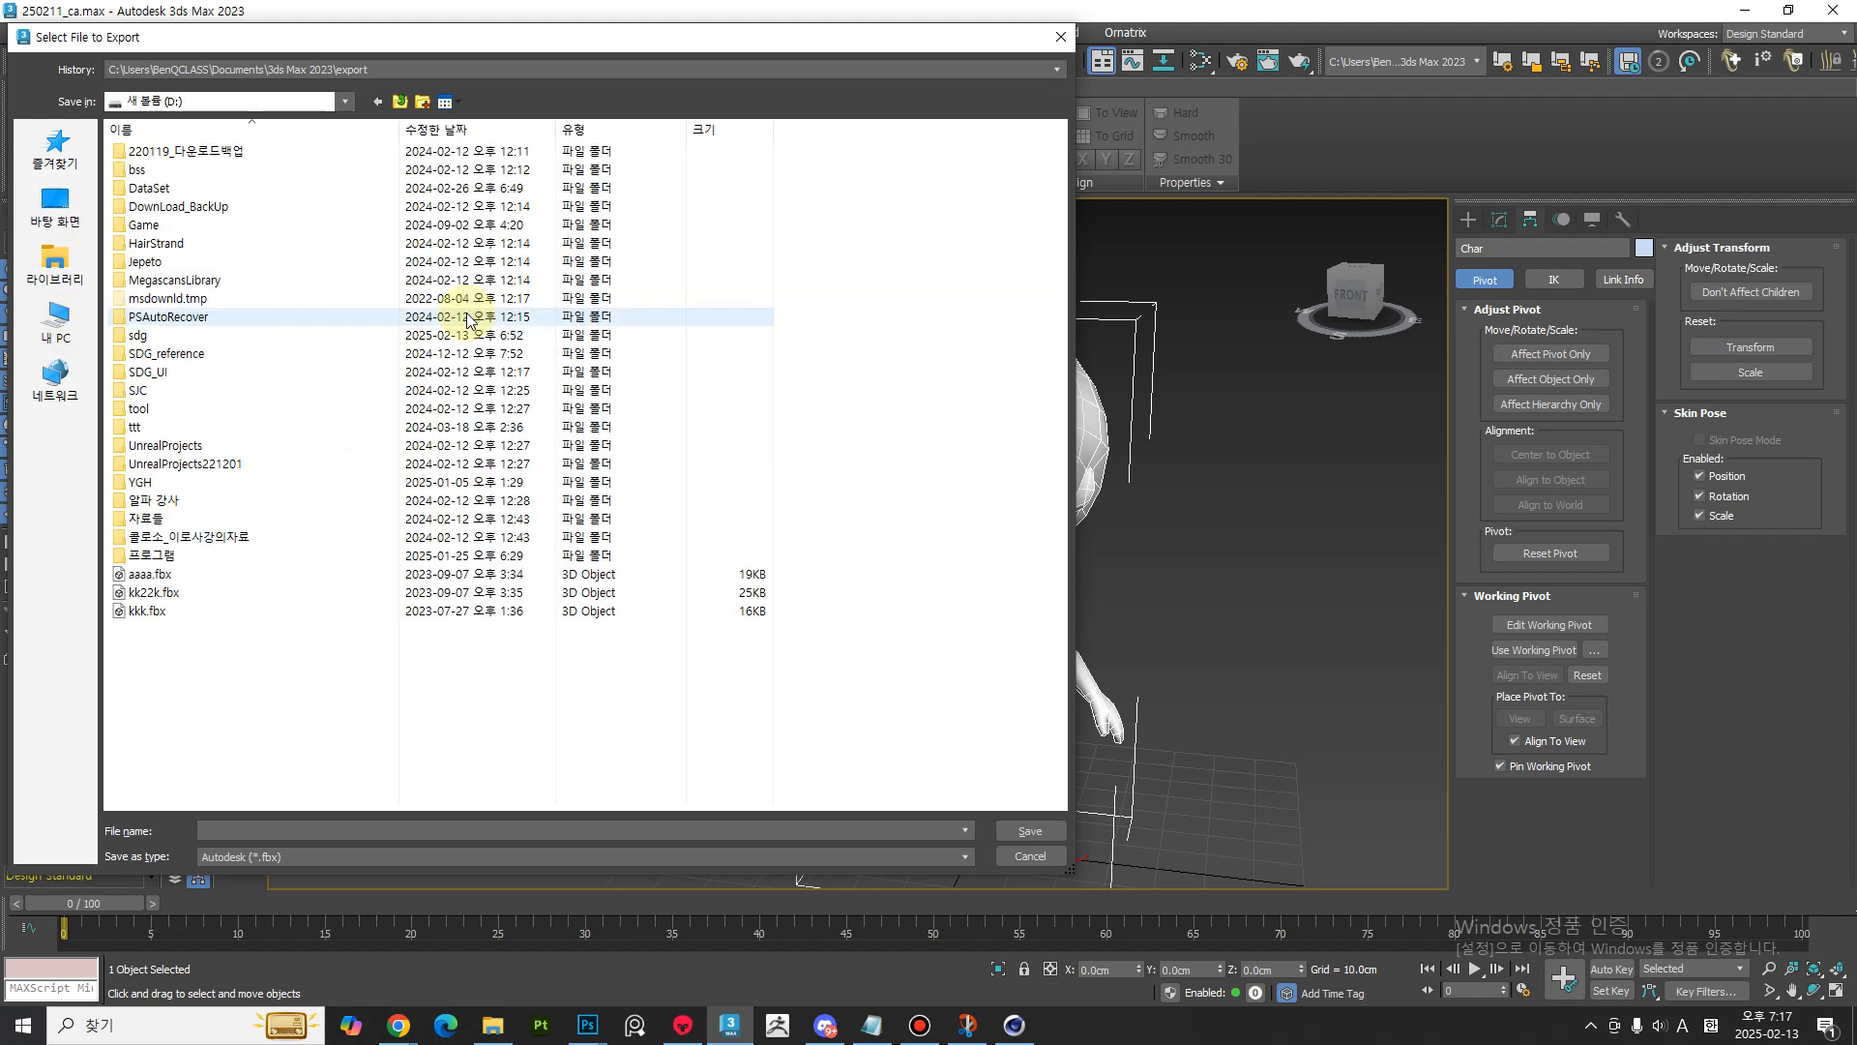
pyautogui.doubleClick(137, 335)
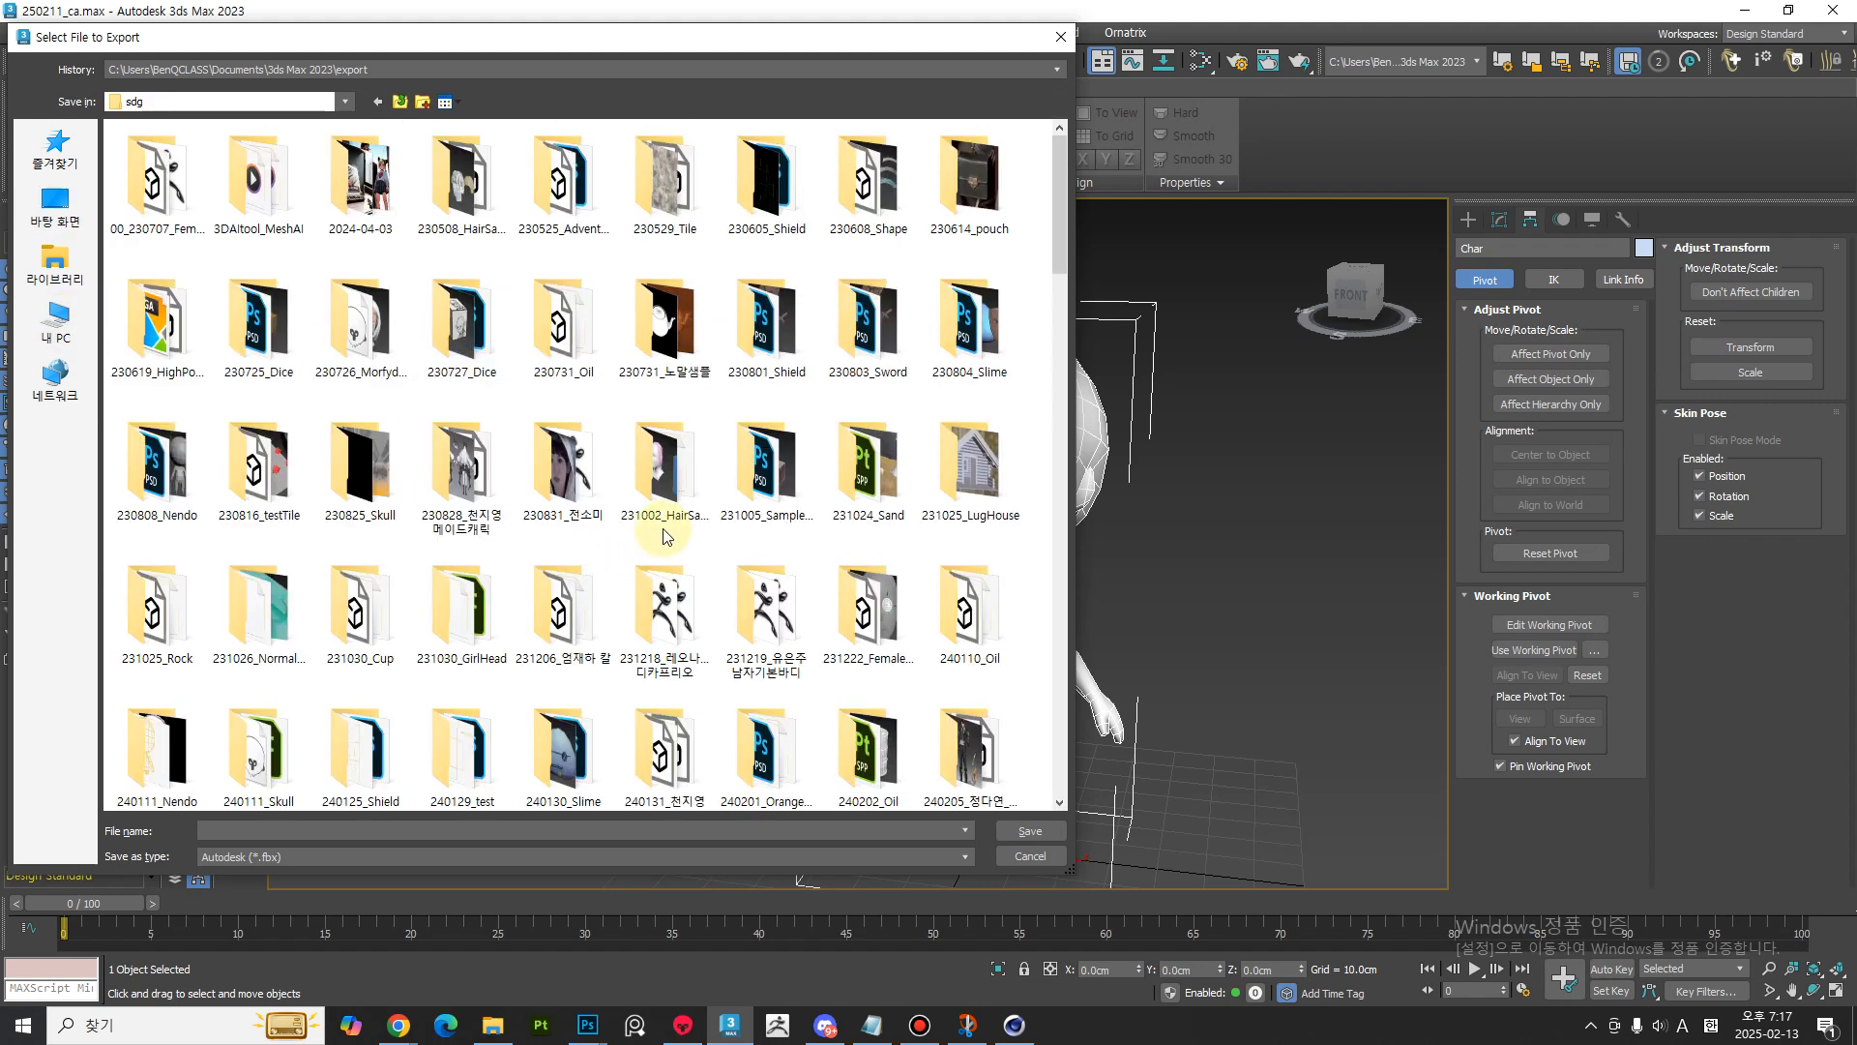
# - List the sdg folder in details view sorted by date, and open the 250211_CasualChar folder
pyautogui.click(449, 101)
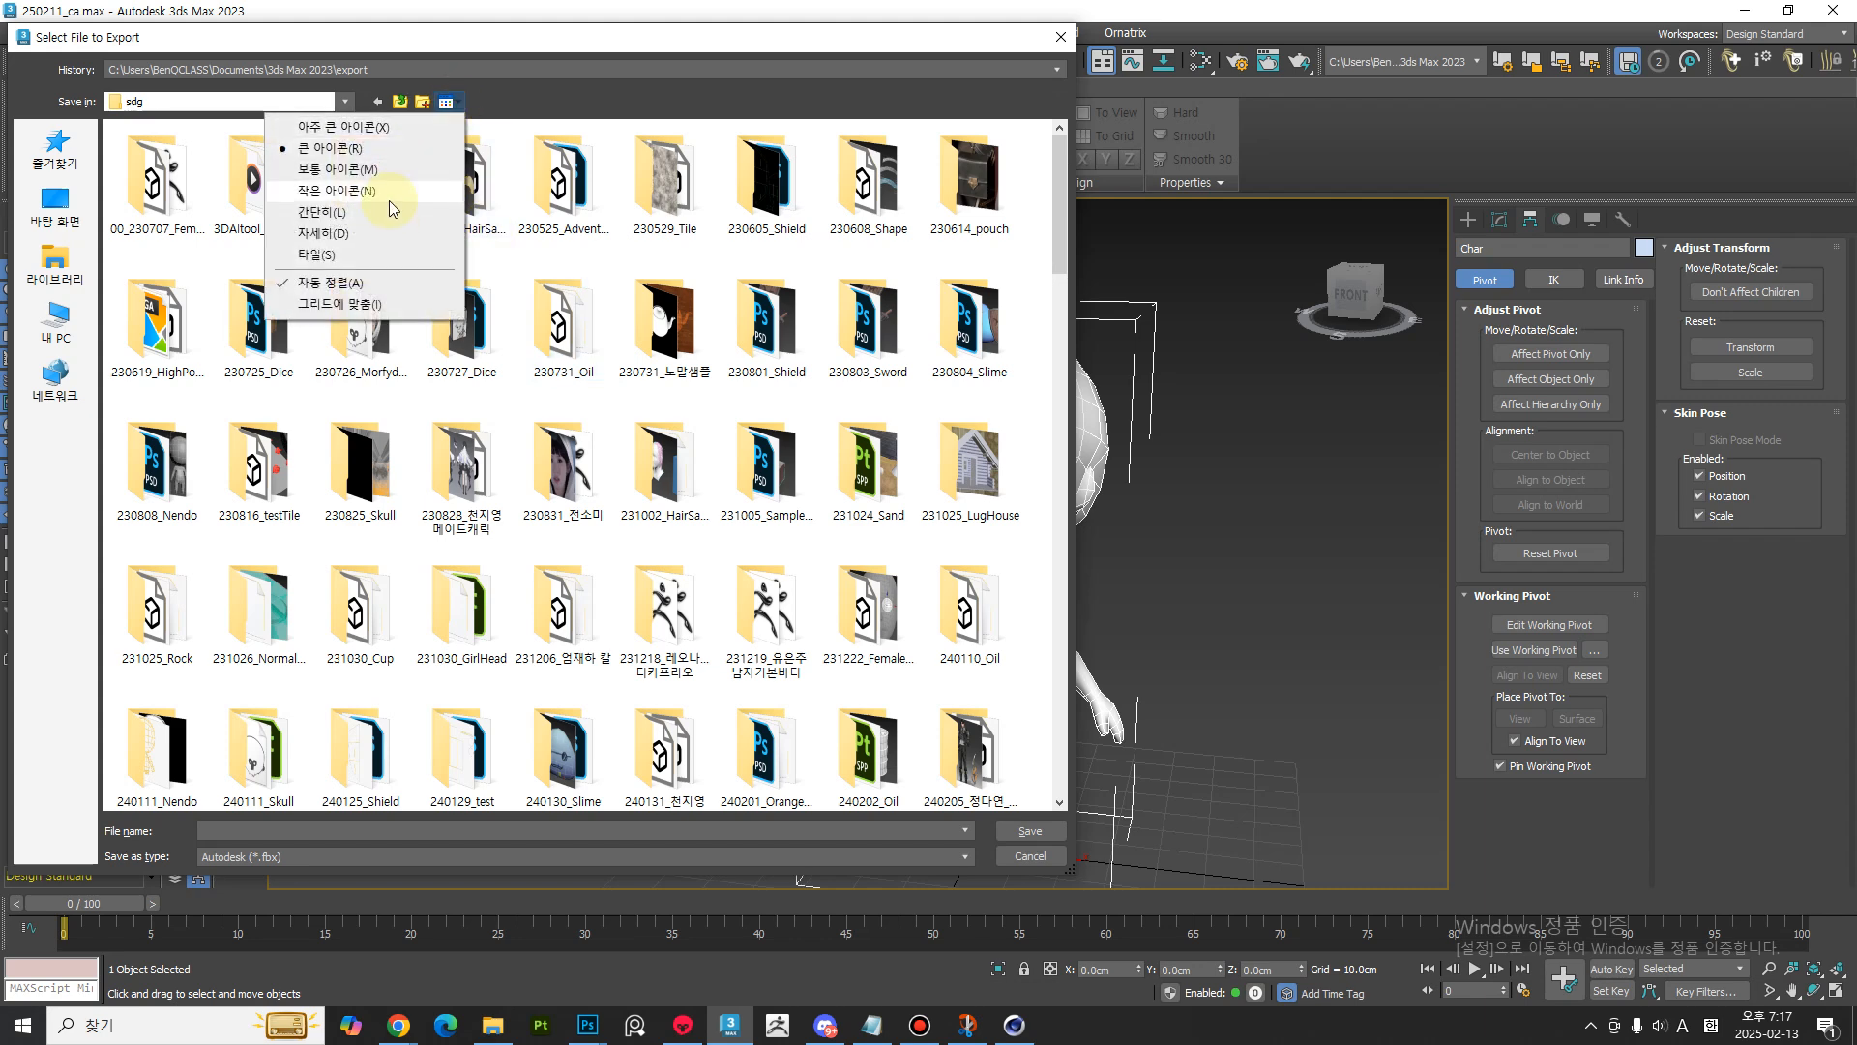
pyautogui.click(386, 233)
pyautogui.click(361, 127)
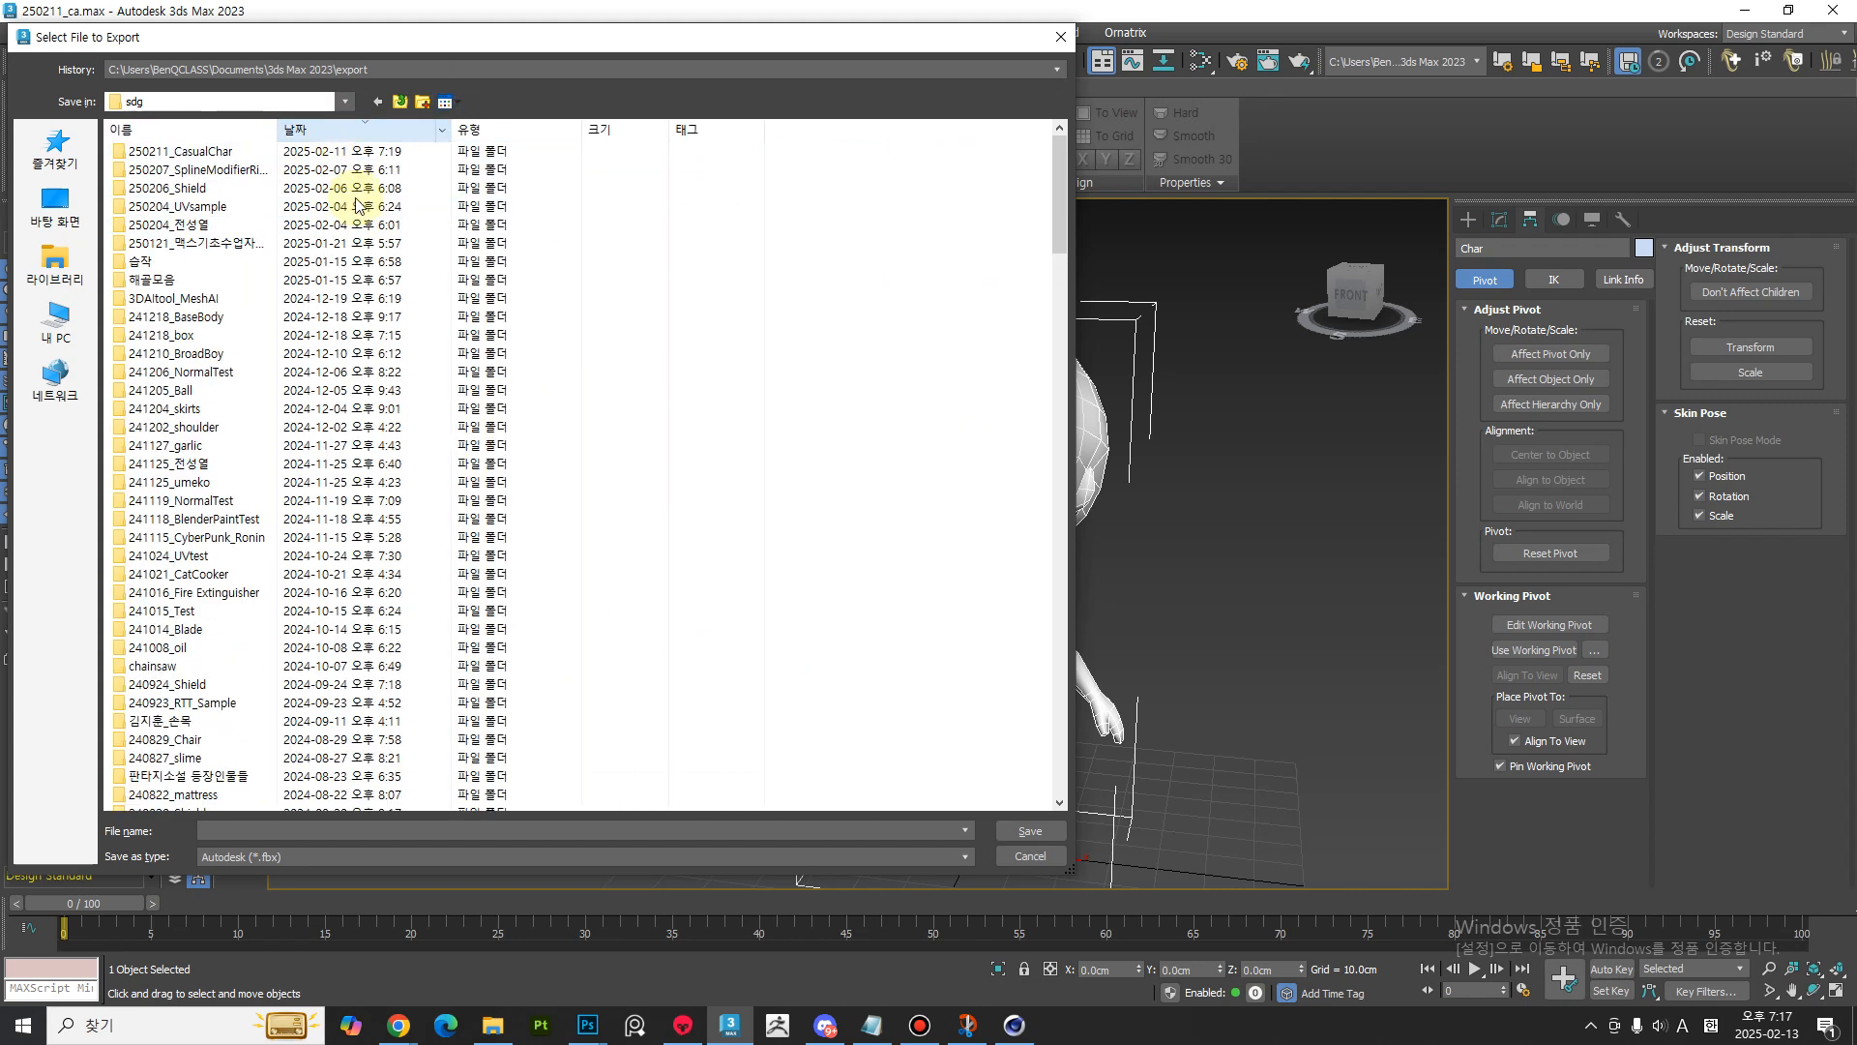
pyautogui.doubleClick(228, 152)
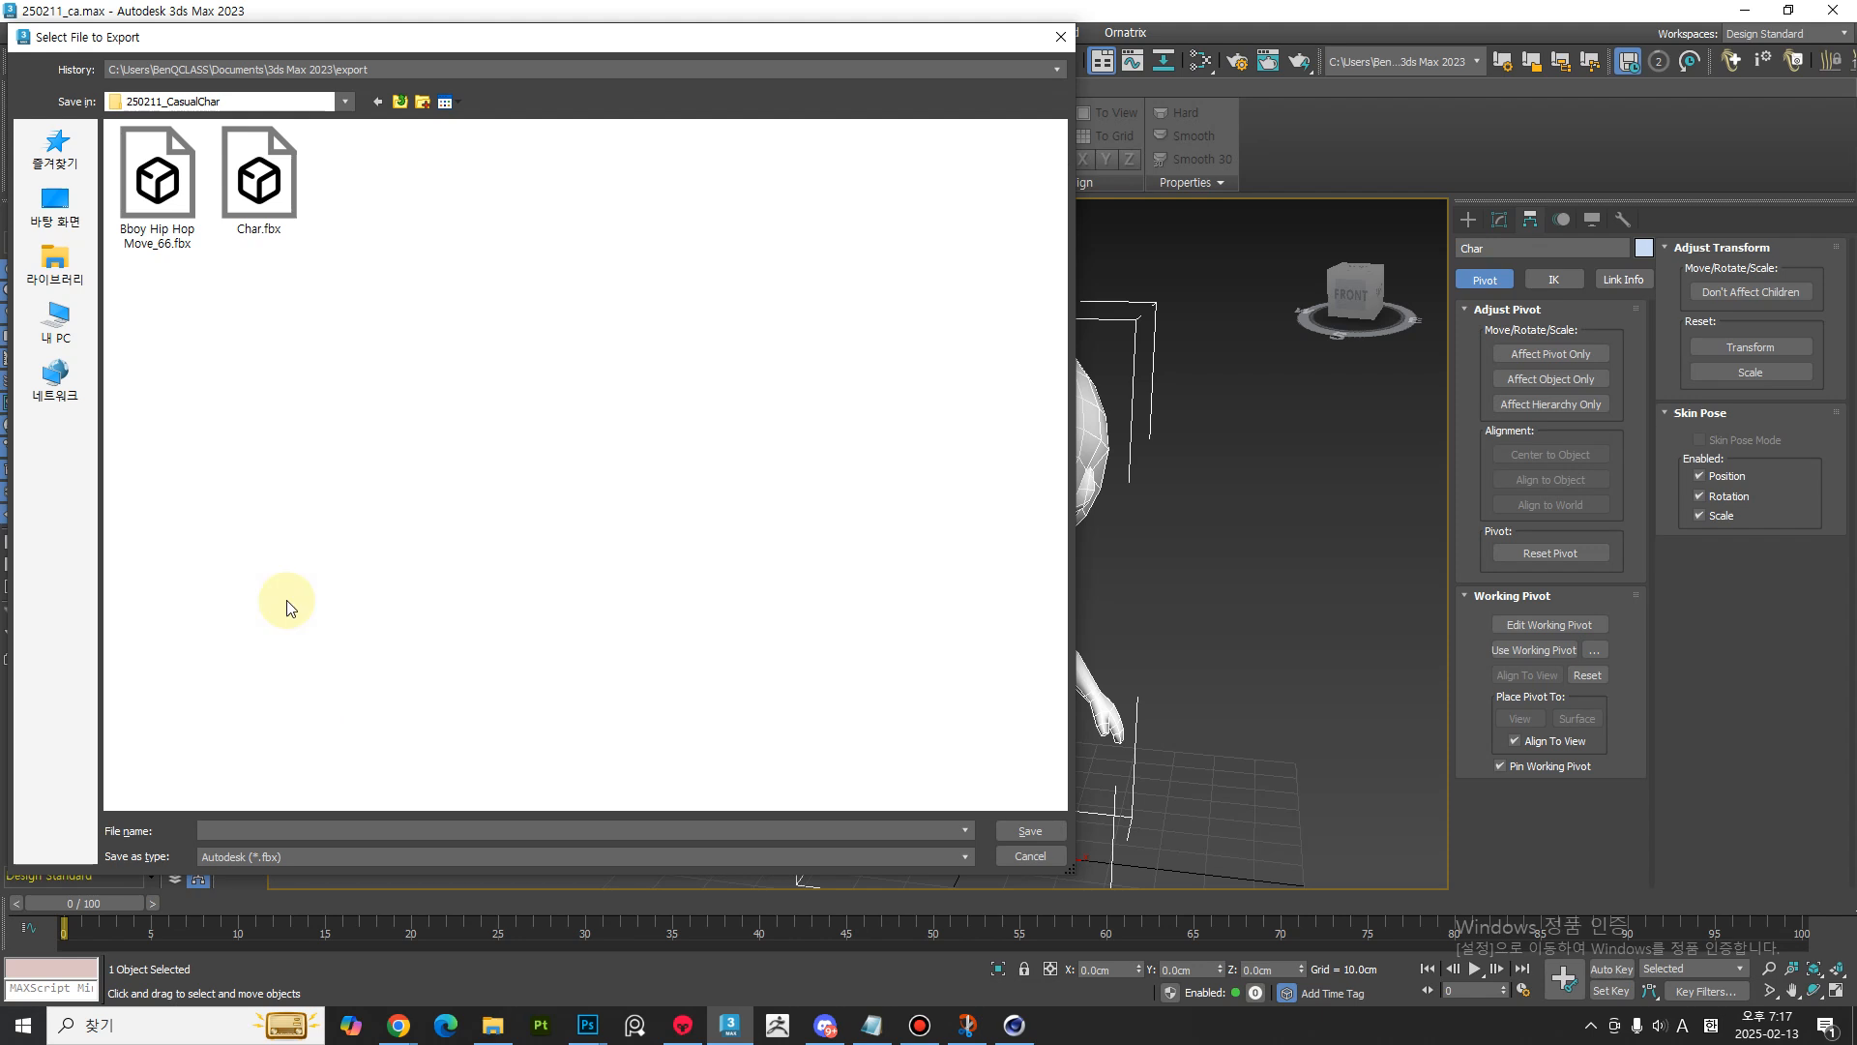
# - Name the export file Char_1.fbx, based on the existing Char.fbx, and proceed to the FBX export options
pyautogui.click(264, 196)
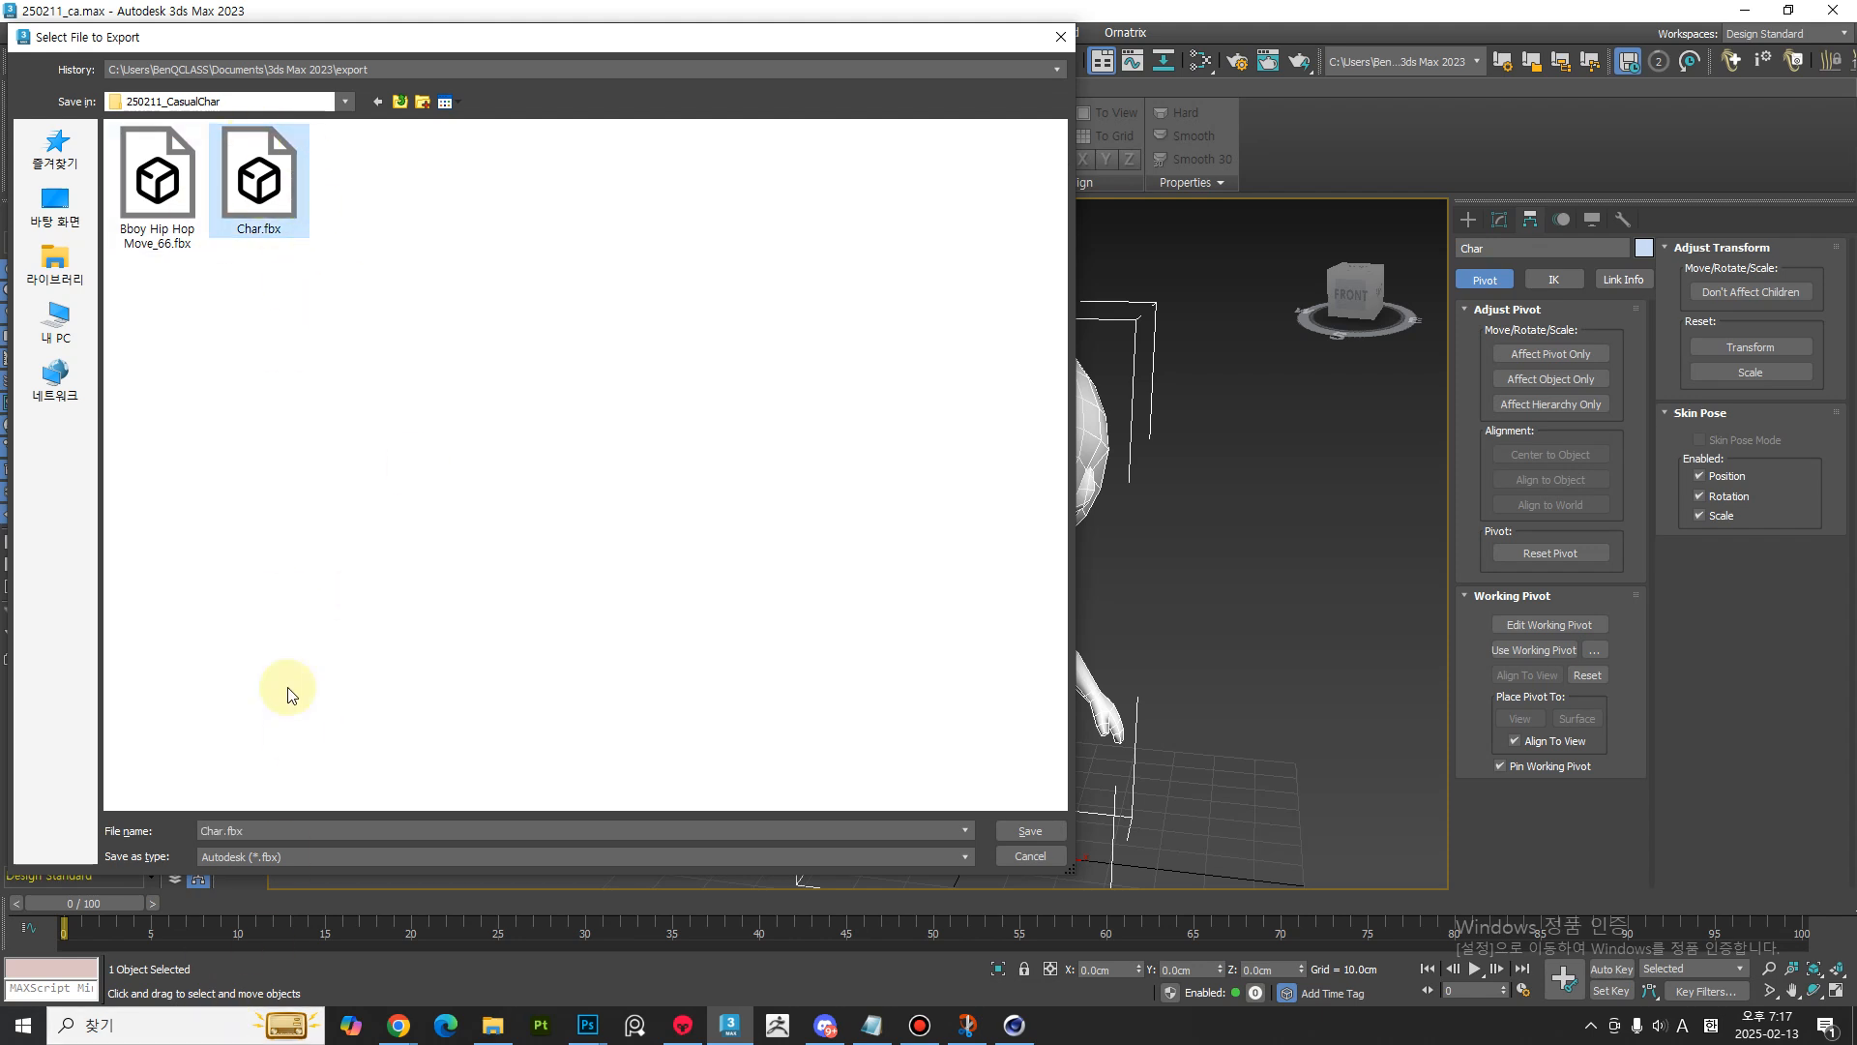
pyautogui.click(215, 830)
pyautogui.write('_1')
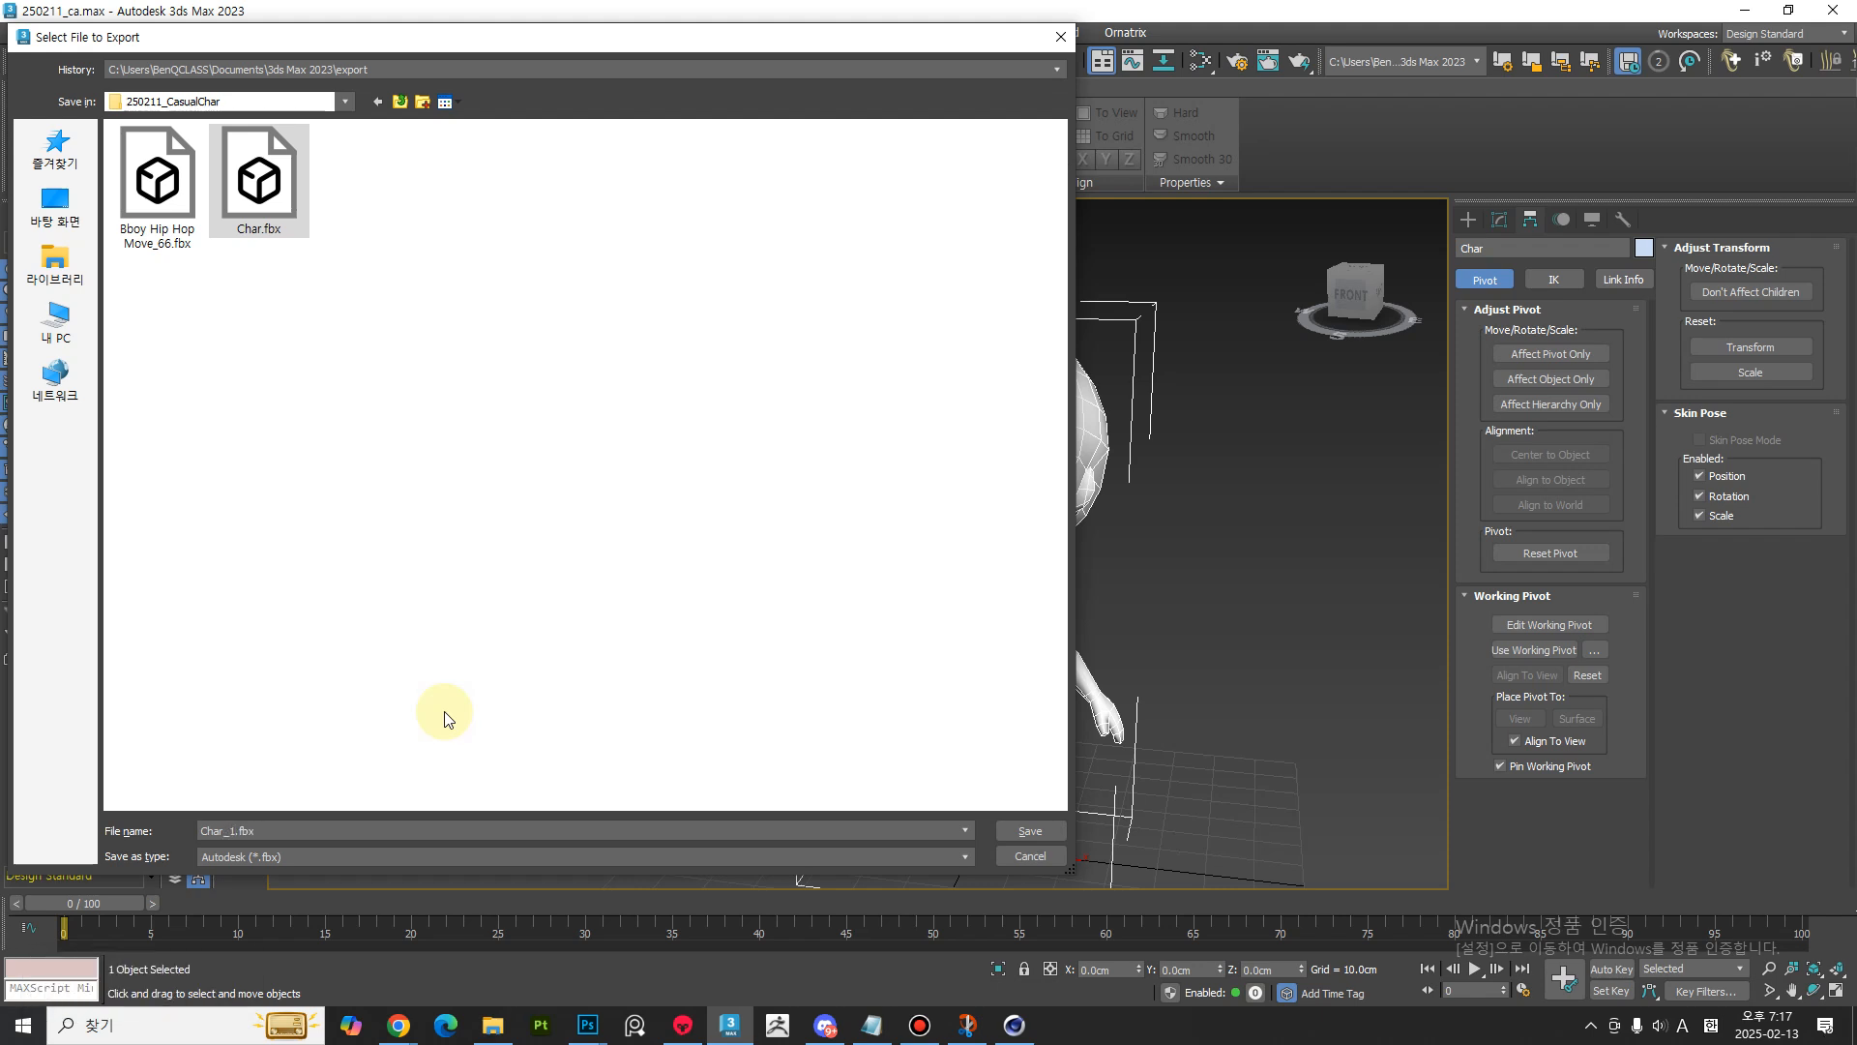
pyautogui.press('Return')
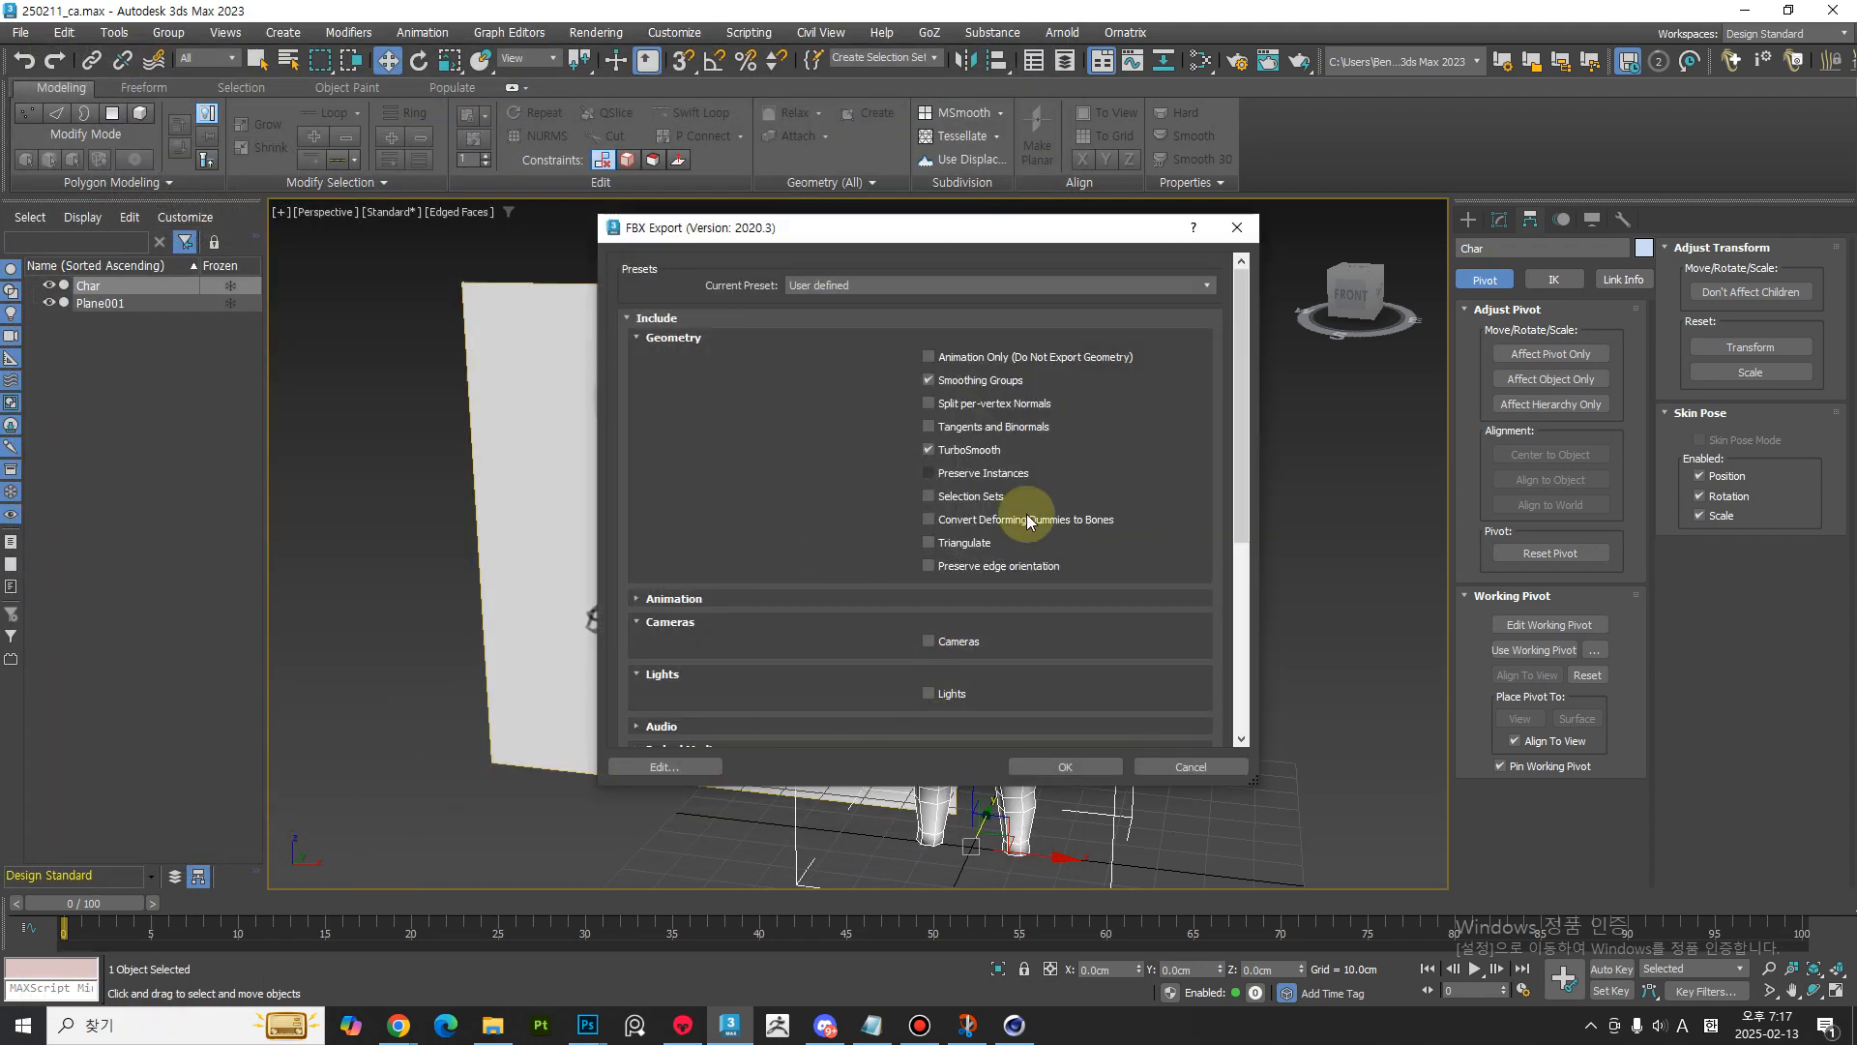
# - Enlarge the FBX Export dialog, collapse the Cameras and Lights sections, and review the Geometry and Units settings
pyautogui.moveTo(1045, 786); pyautogui.dragTo(1045, 943)
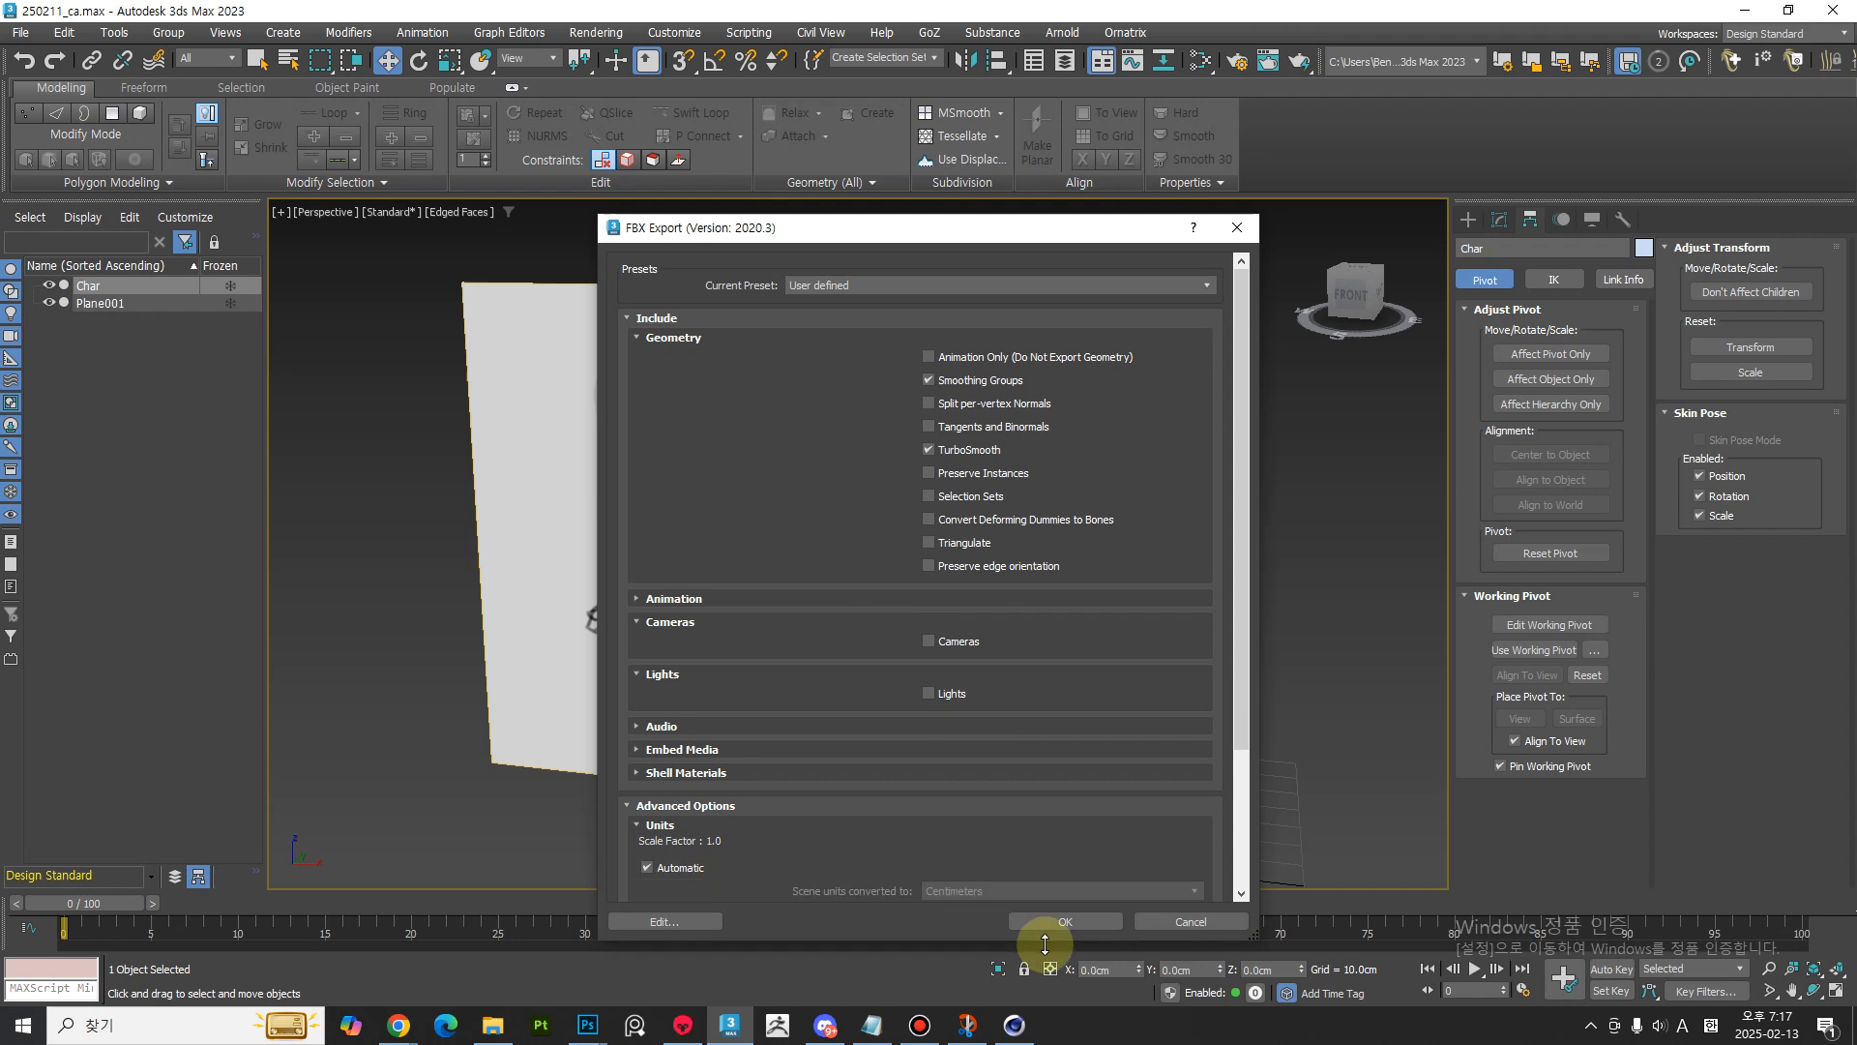
pyautogui.click(643, 621)
pyautogui.click(677, 644)
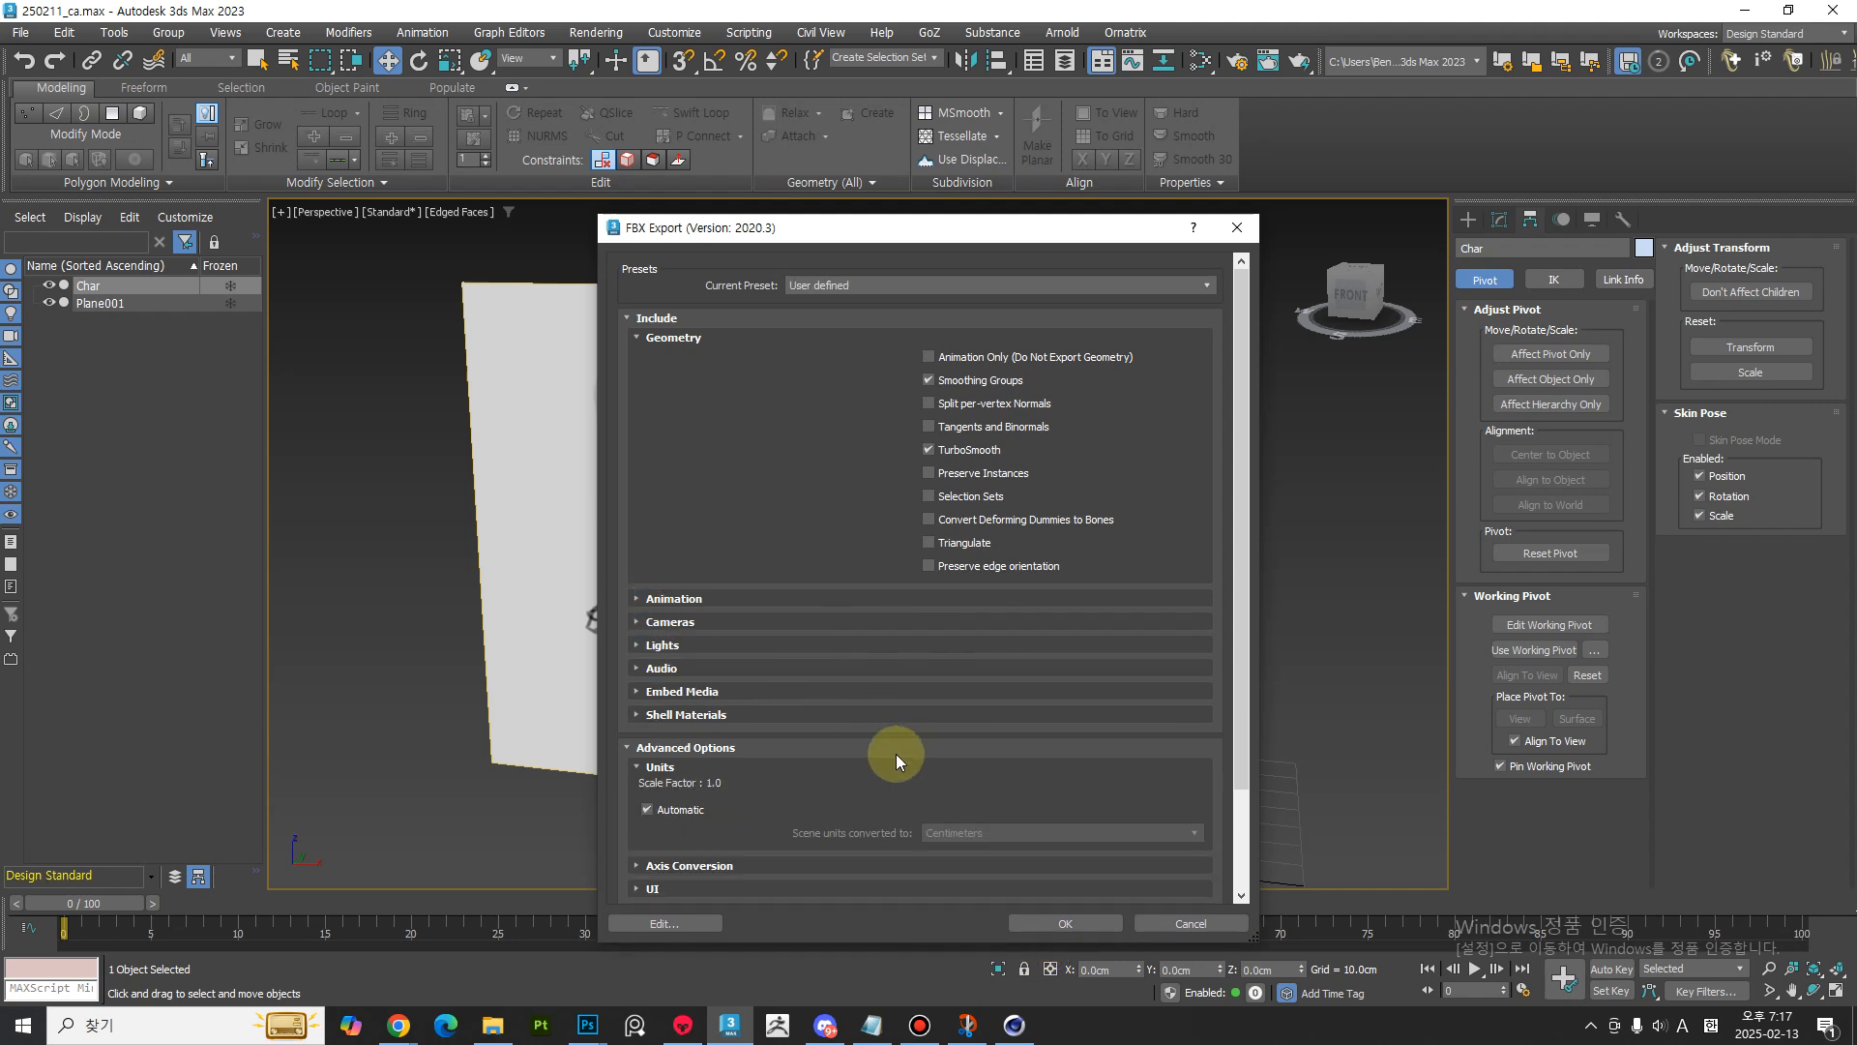
pyautogui.scroll(-2, 1134, 708)
pyautogui.scroll(2, 1138, 705)
pyautogui.click(675, 336)
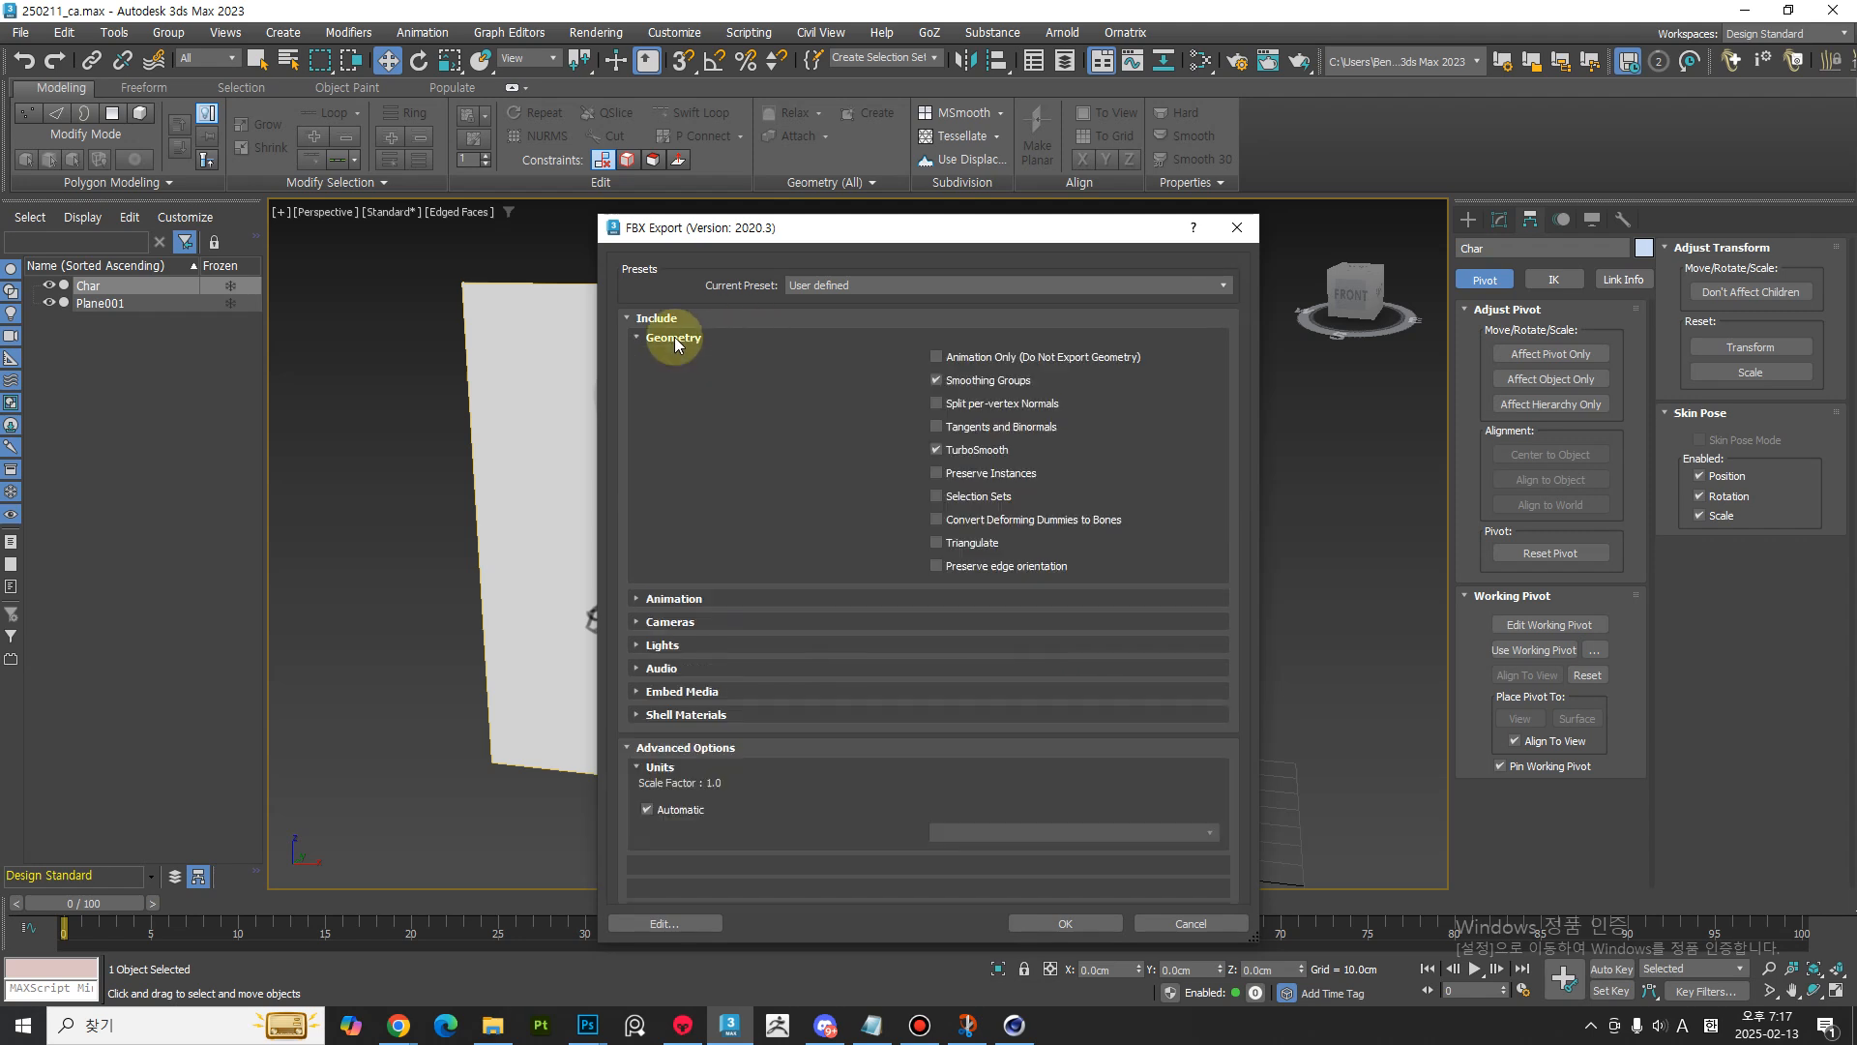
pyautogui.click(677, 335)
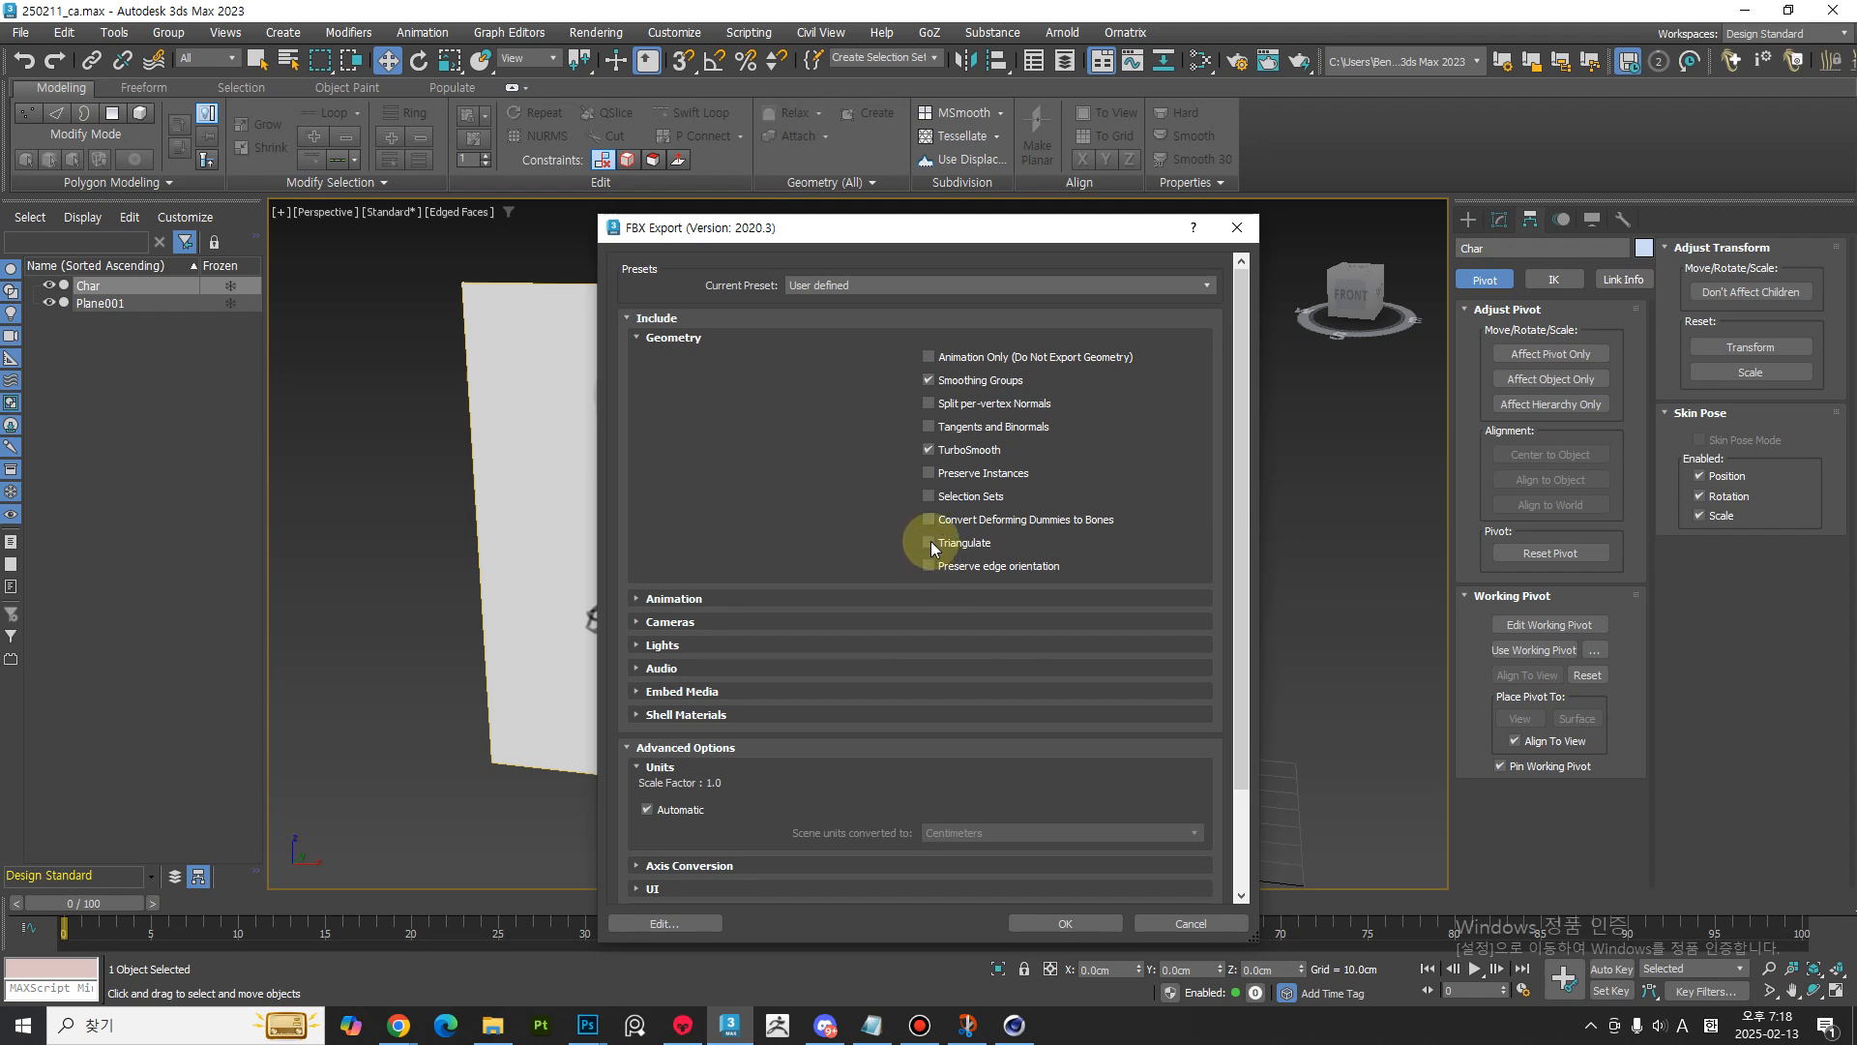
pyautogui.scroll(-3, 697, 561)
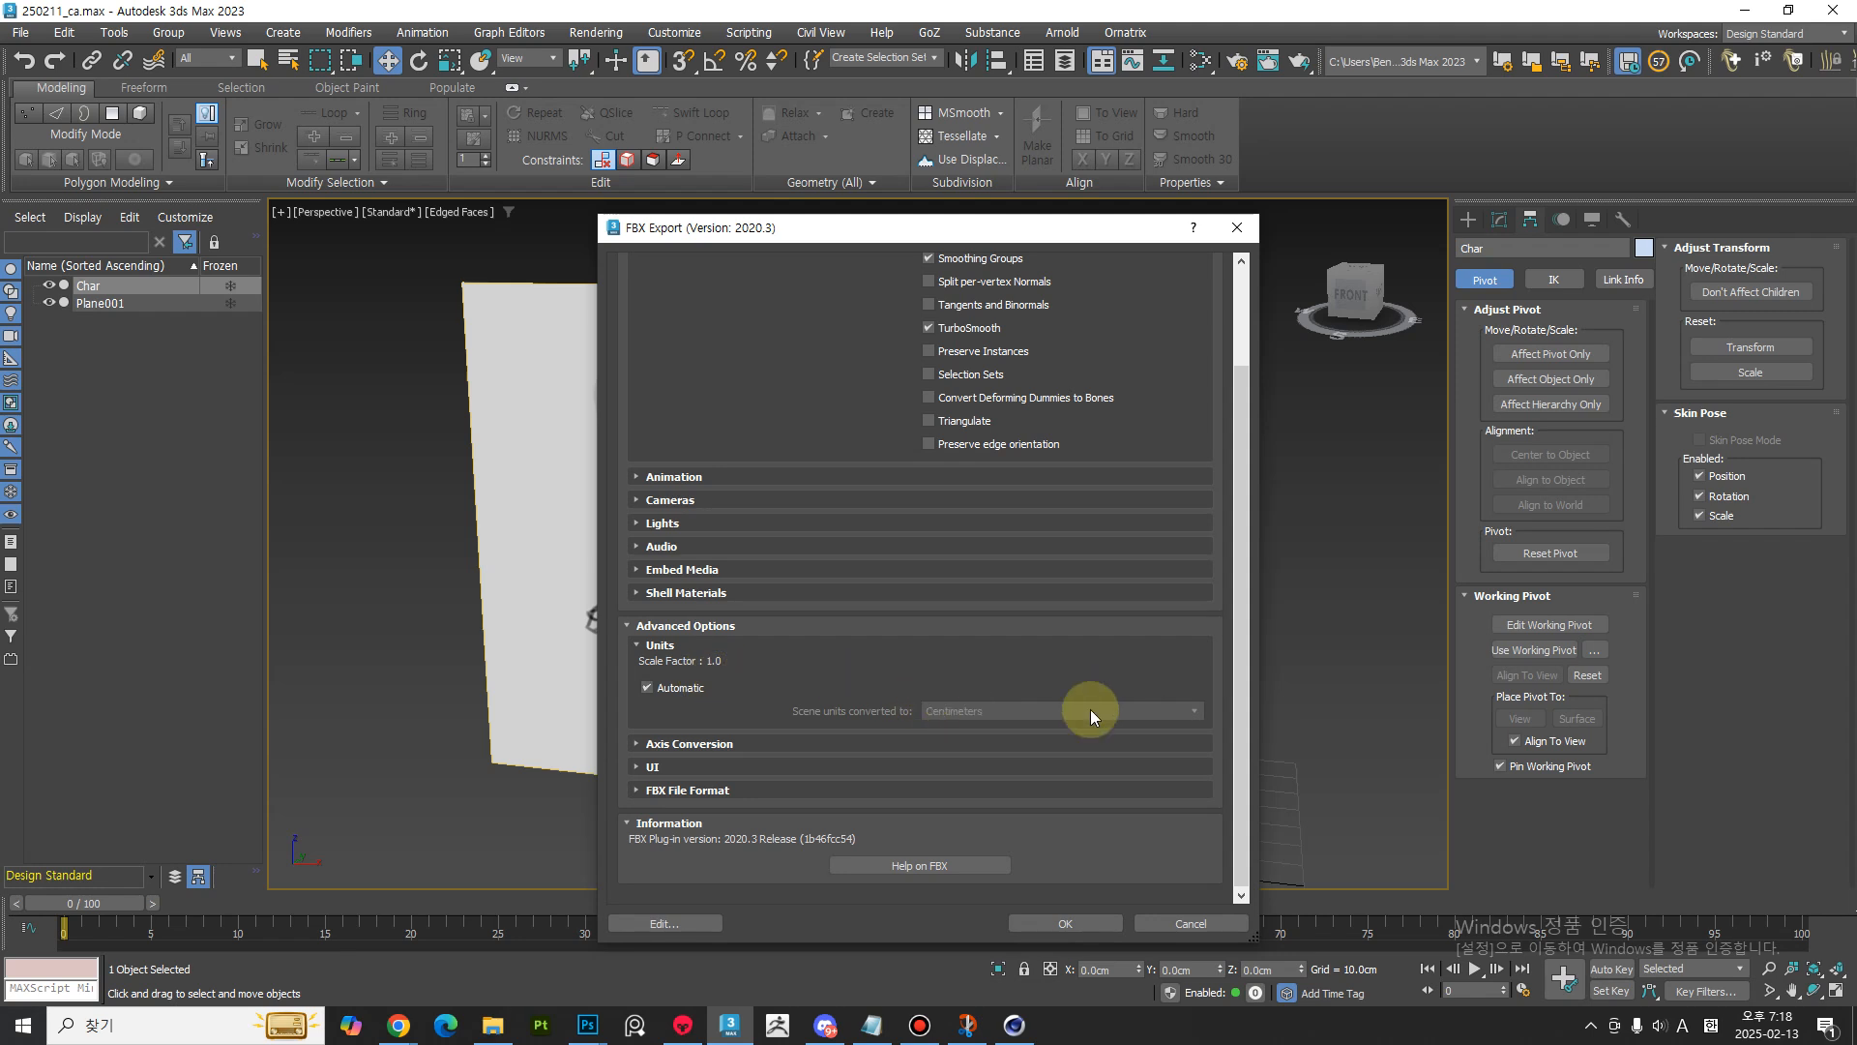
# - Switch to Notepad, highlight checklist item 2 on unit scale setting, and minimize the notes
pyautogui.click(867, 1025)
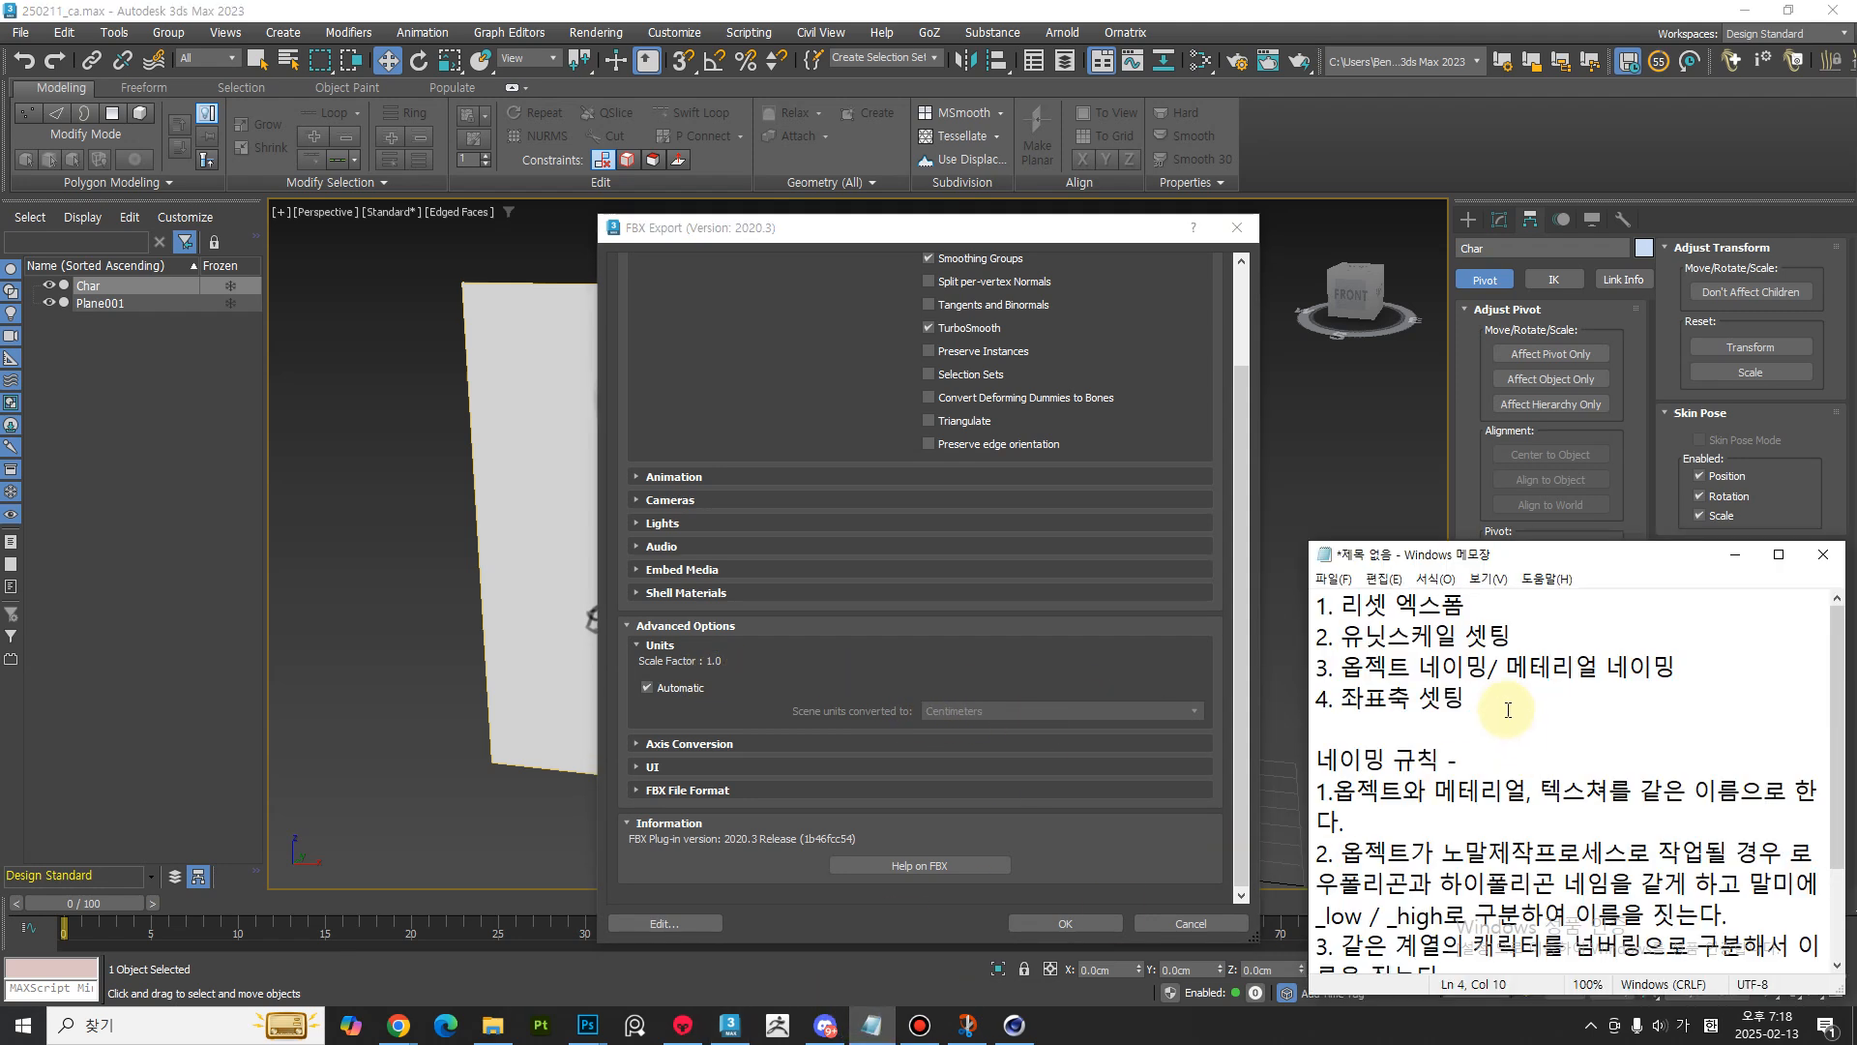
pyautogui.hotkey('shift', 'Home')
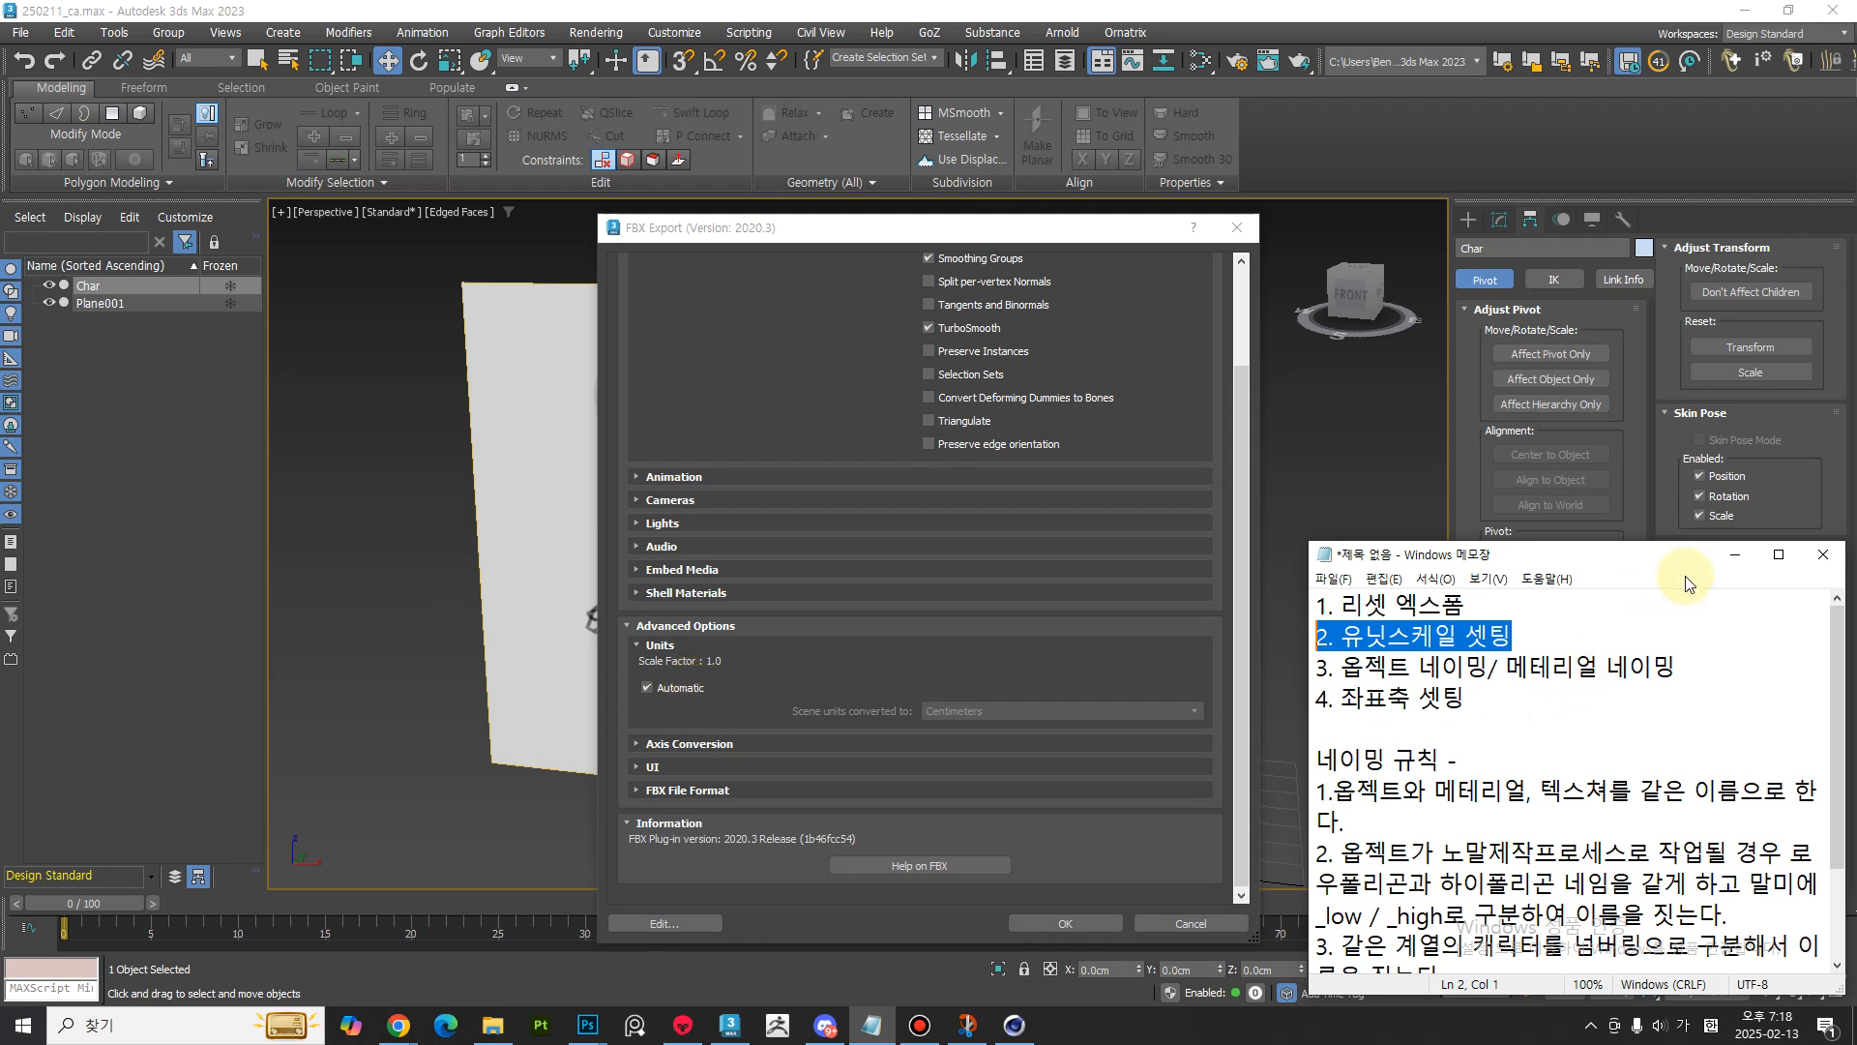
pyautogui.click(1734, 554)
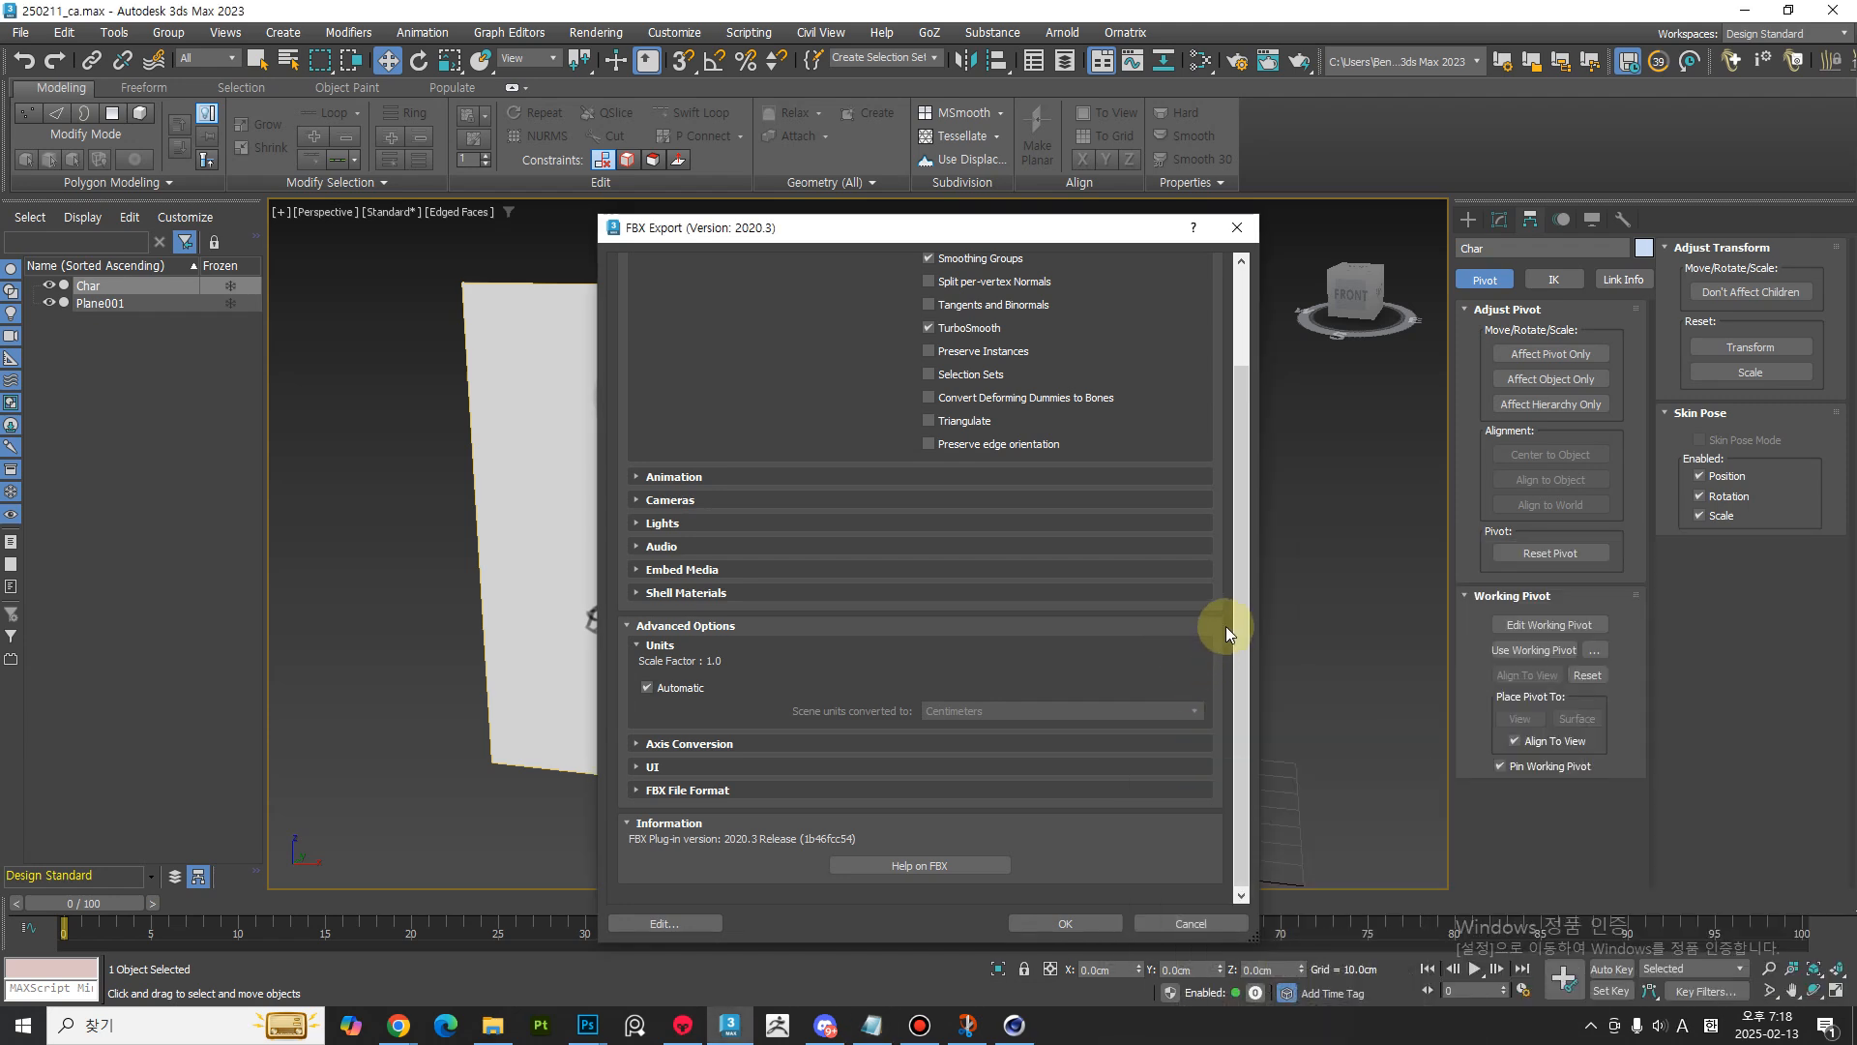
# - Recheck the Geometry and Advanced Options settings and run the FBX export of the Char object
pyautogui.scroll(3, 1226, 625)
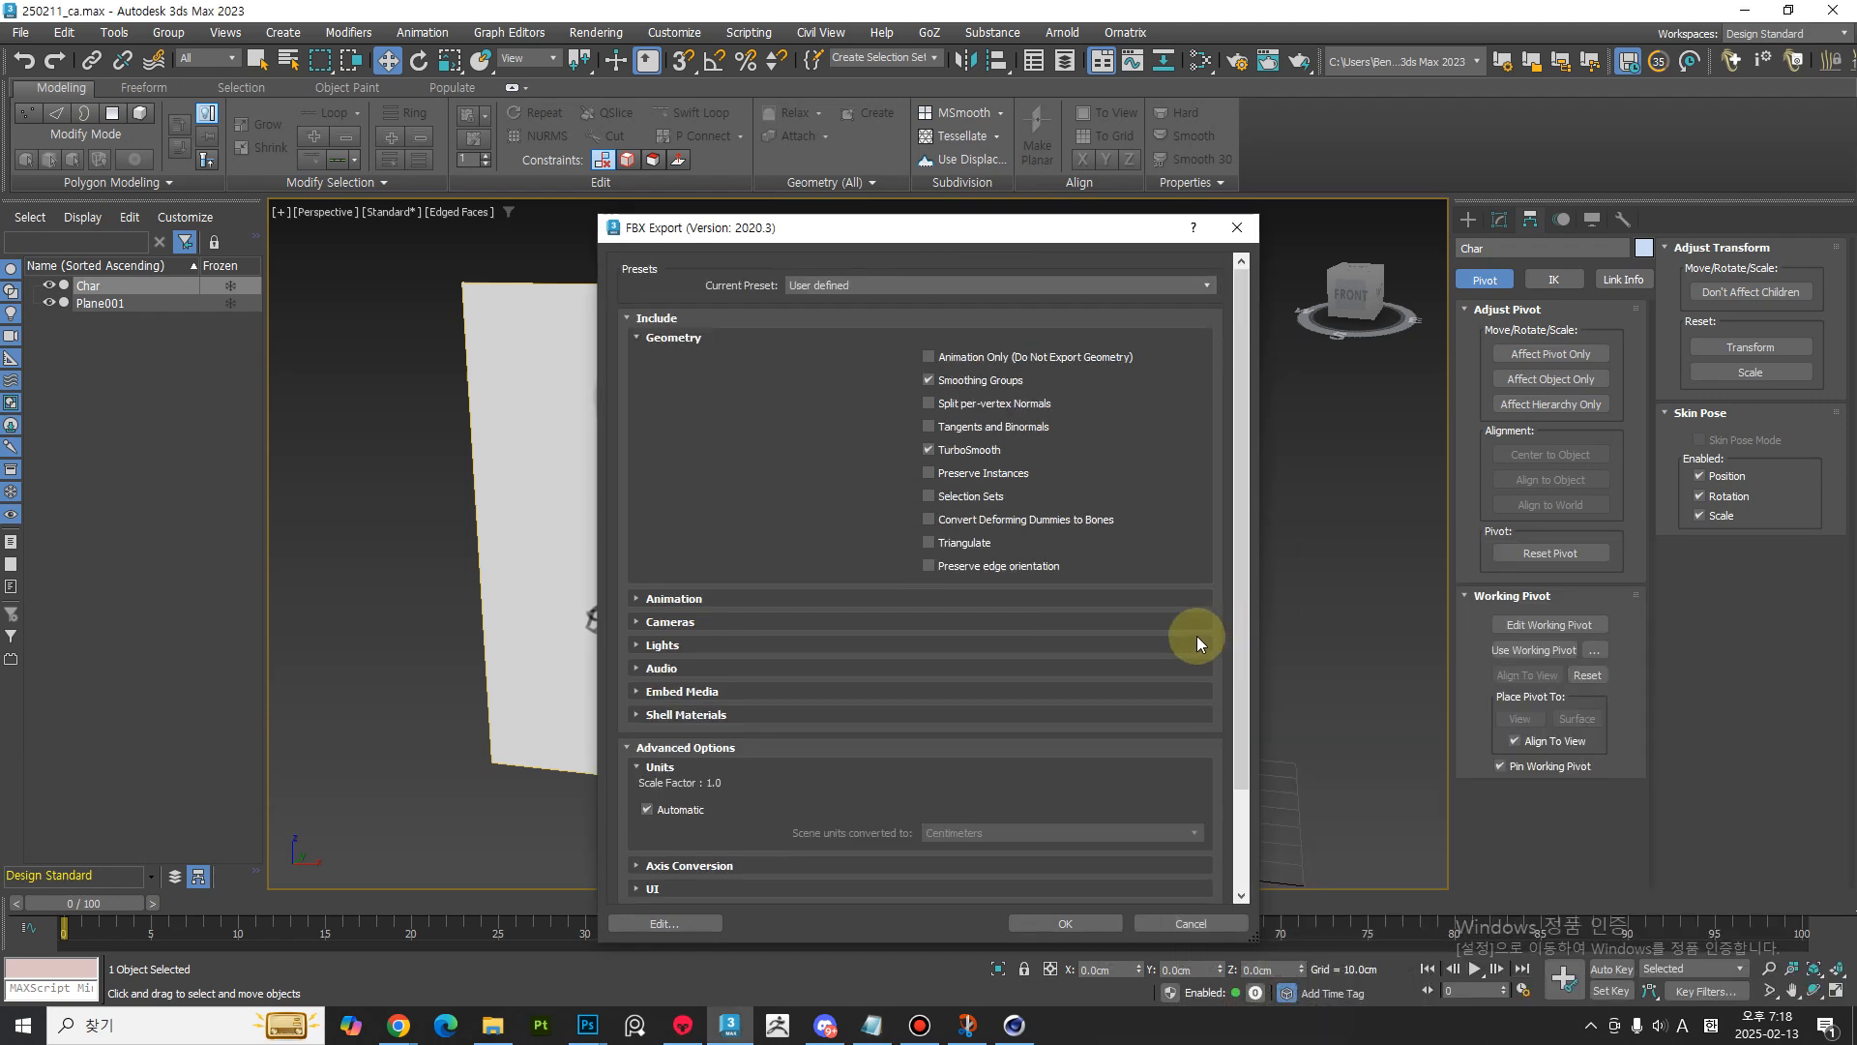
pyautogui.scroll(-3, 1200, 635)
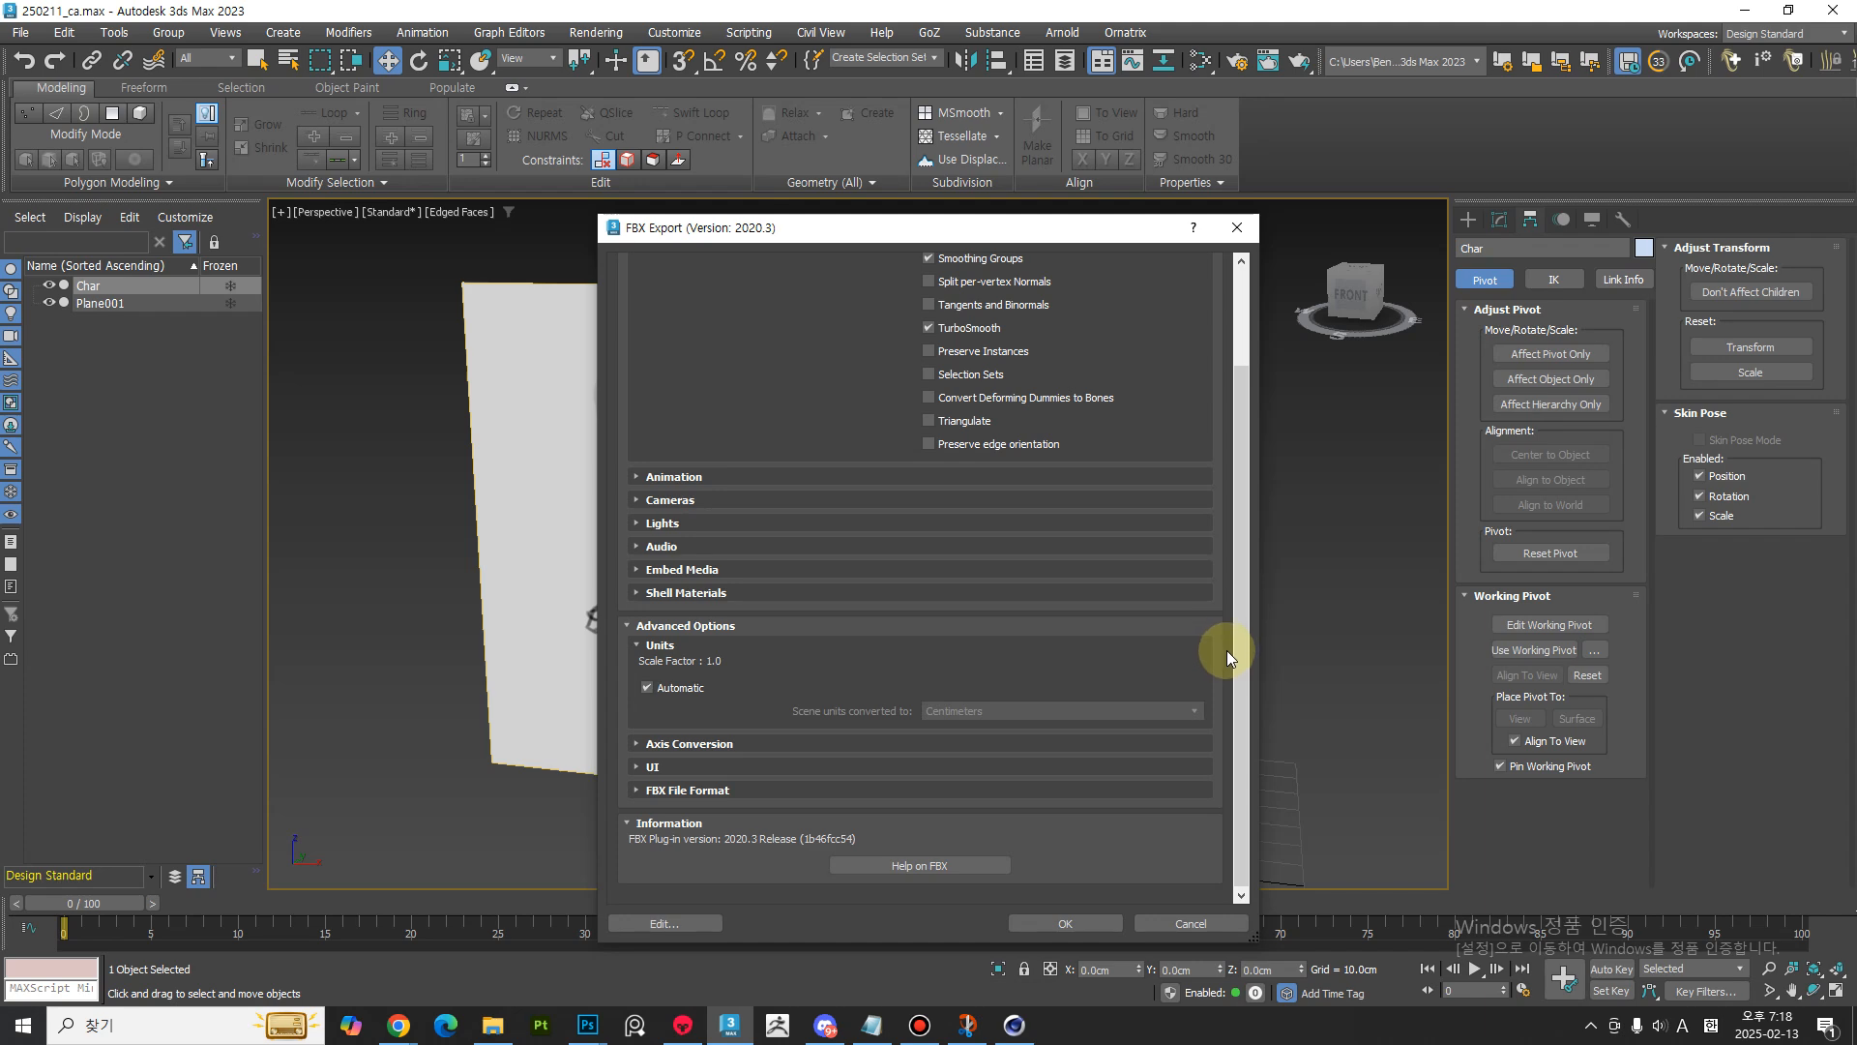
pyautogui.click(1083, 923)
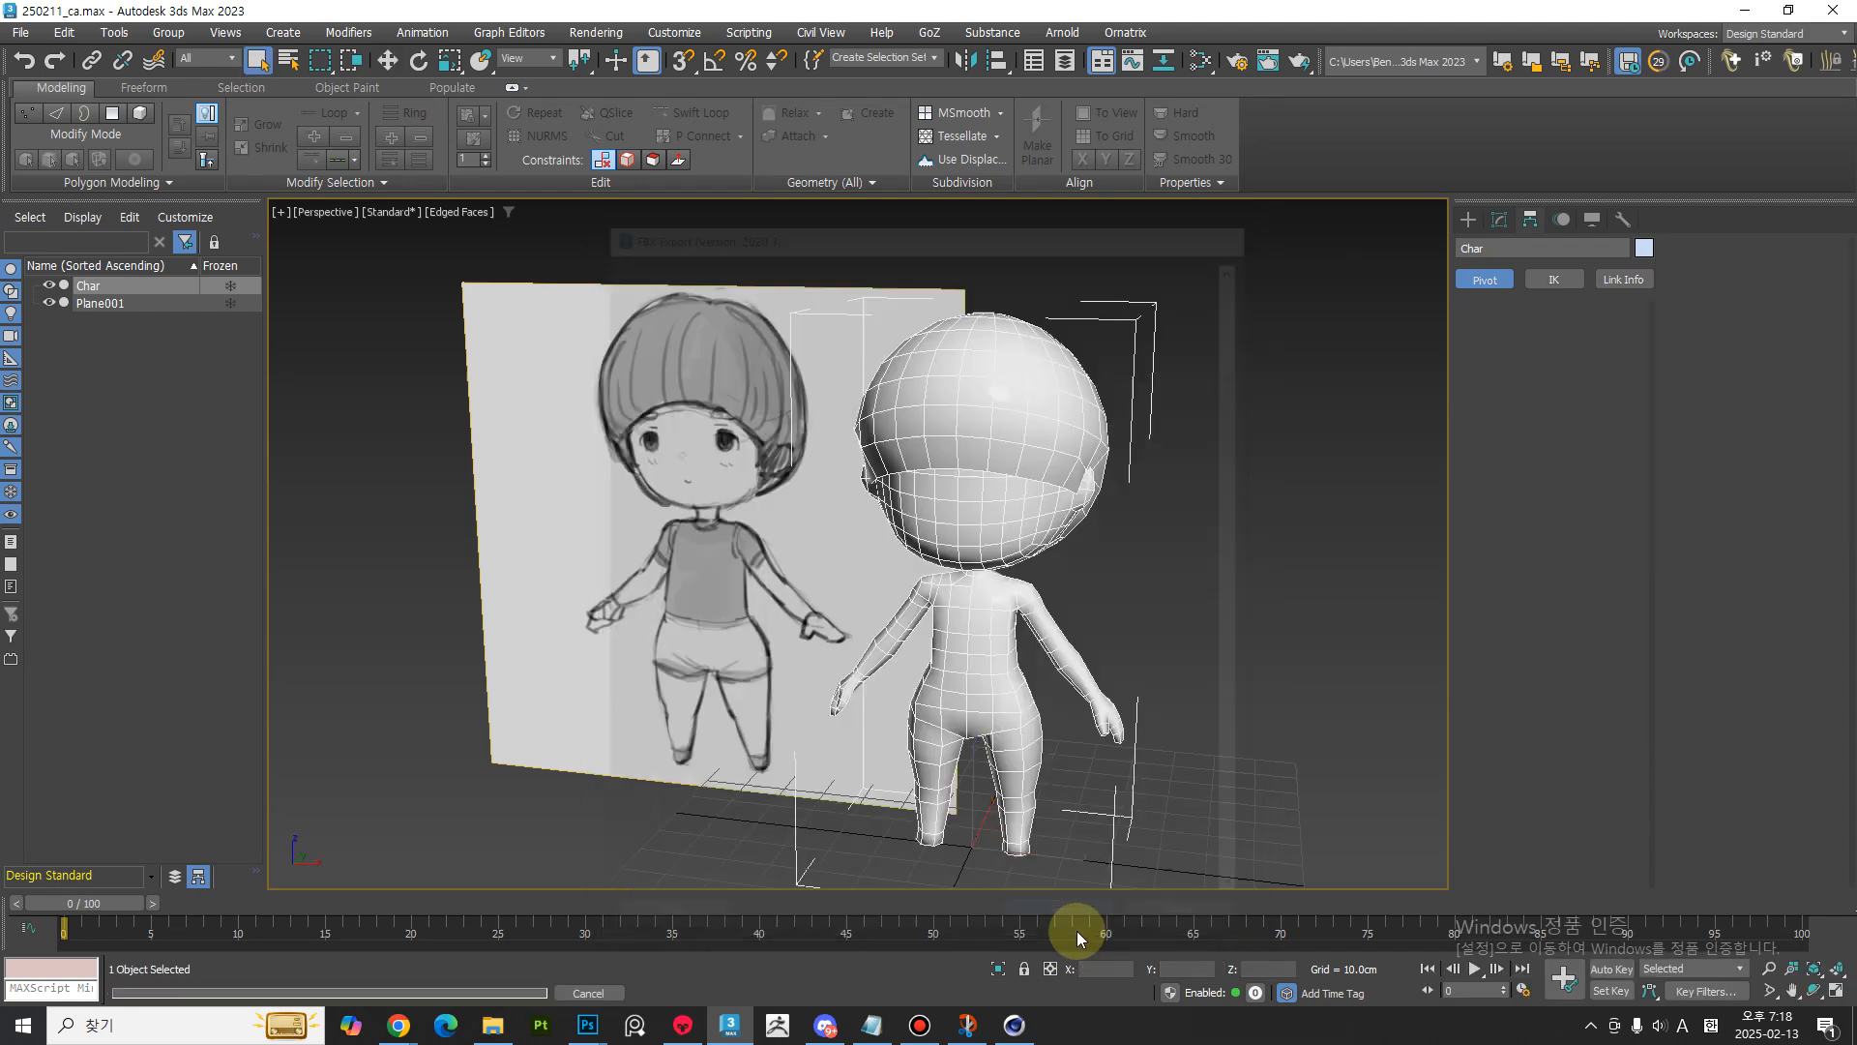
# - Switch the Scene Explorer to sorting by layer and turn the perspective view to face the character's front
pyautogui.moveTo(801, 875); pyautogui.dragTo(782, 712, button='middle')
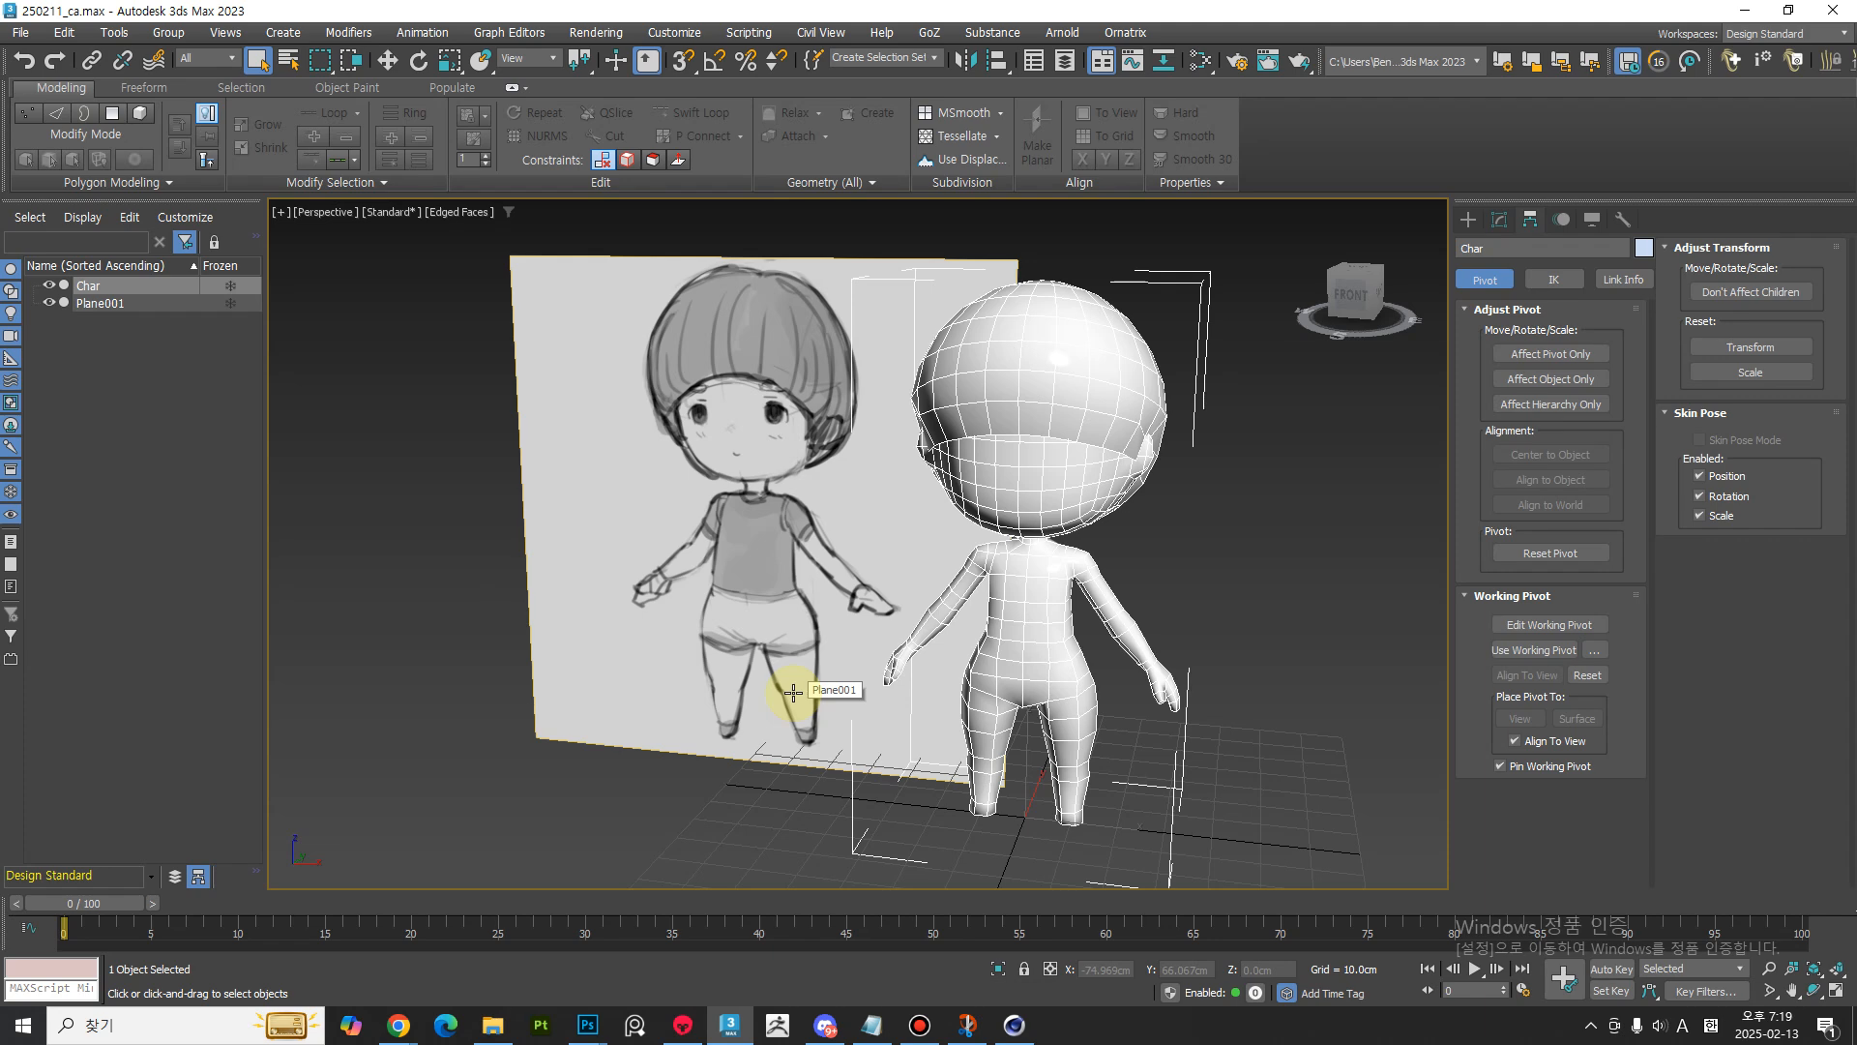
pyautogui.click(178, 873)
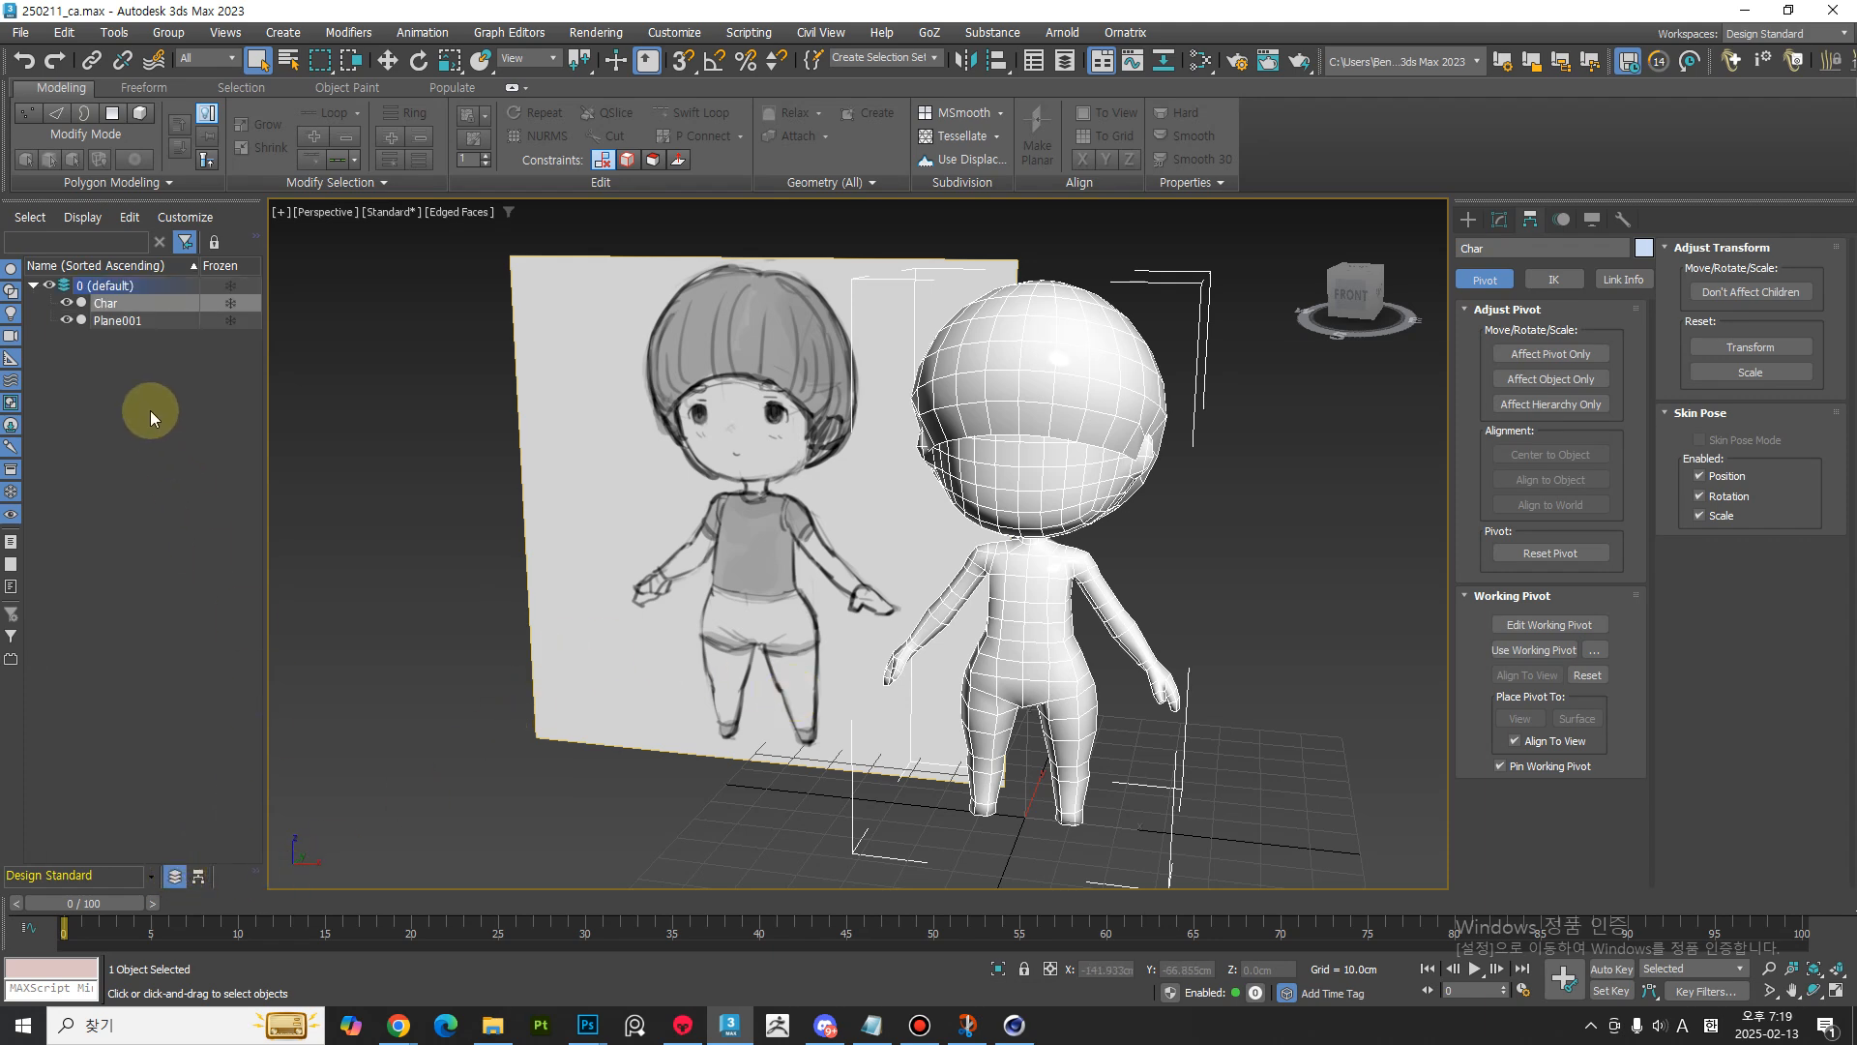
pyautogui.moveTo(1086, 535); pyautogui.dragTo(983, 572, button='middle')
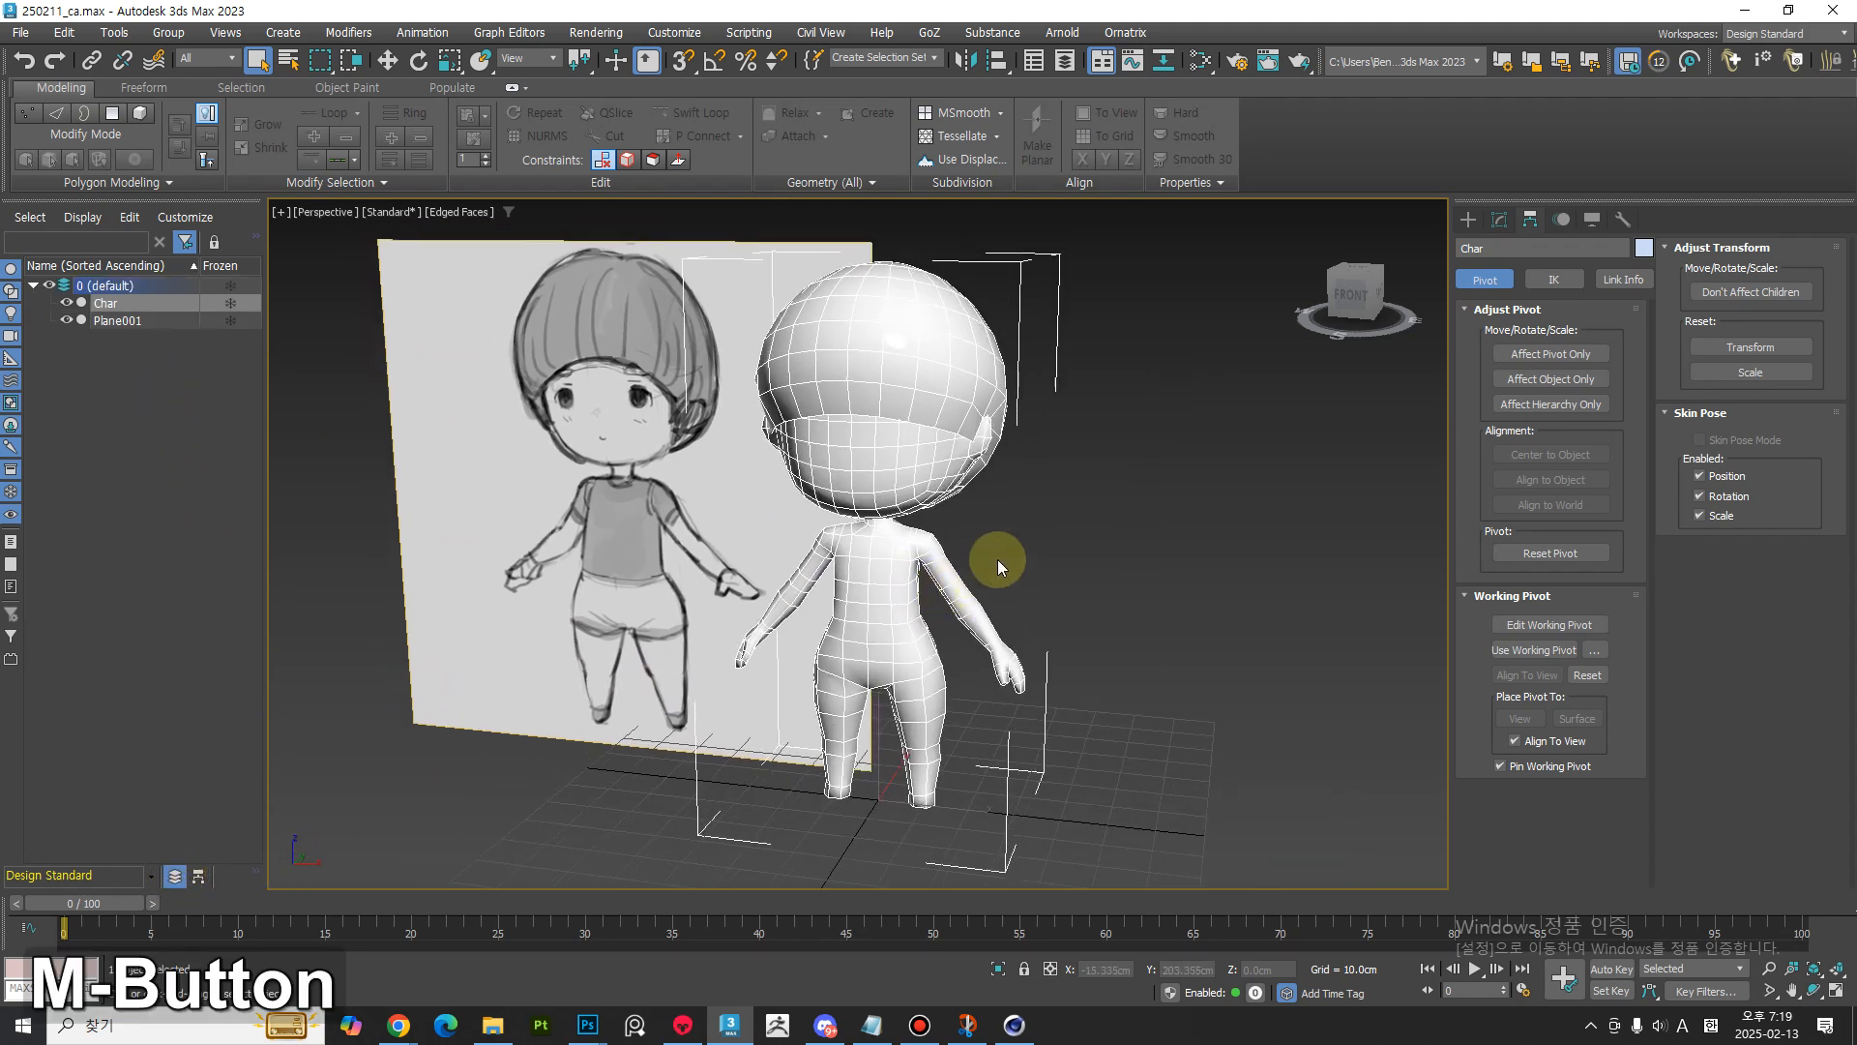
pyautogui.click(1346, 302)
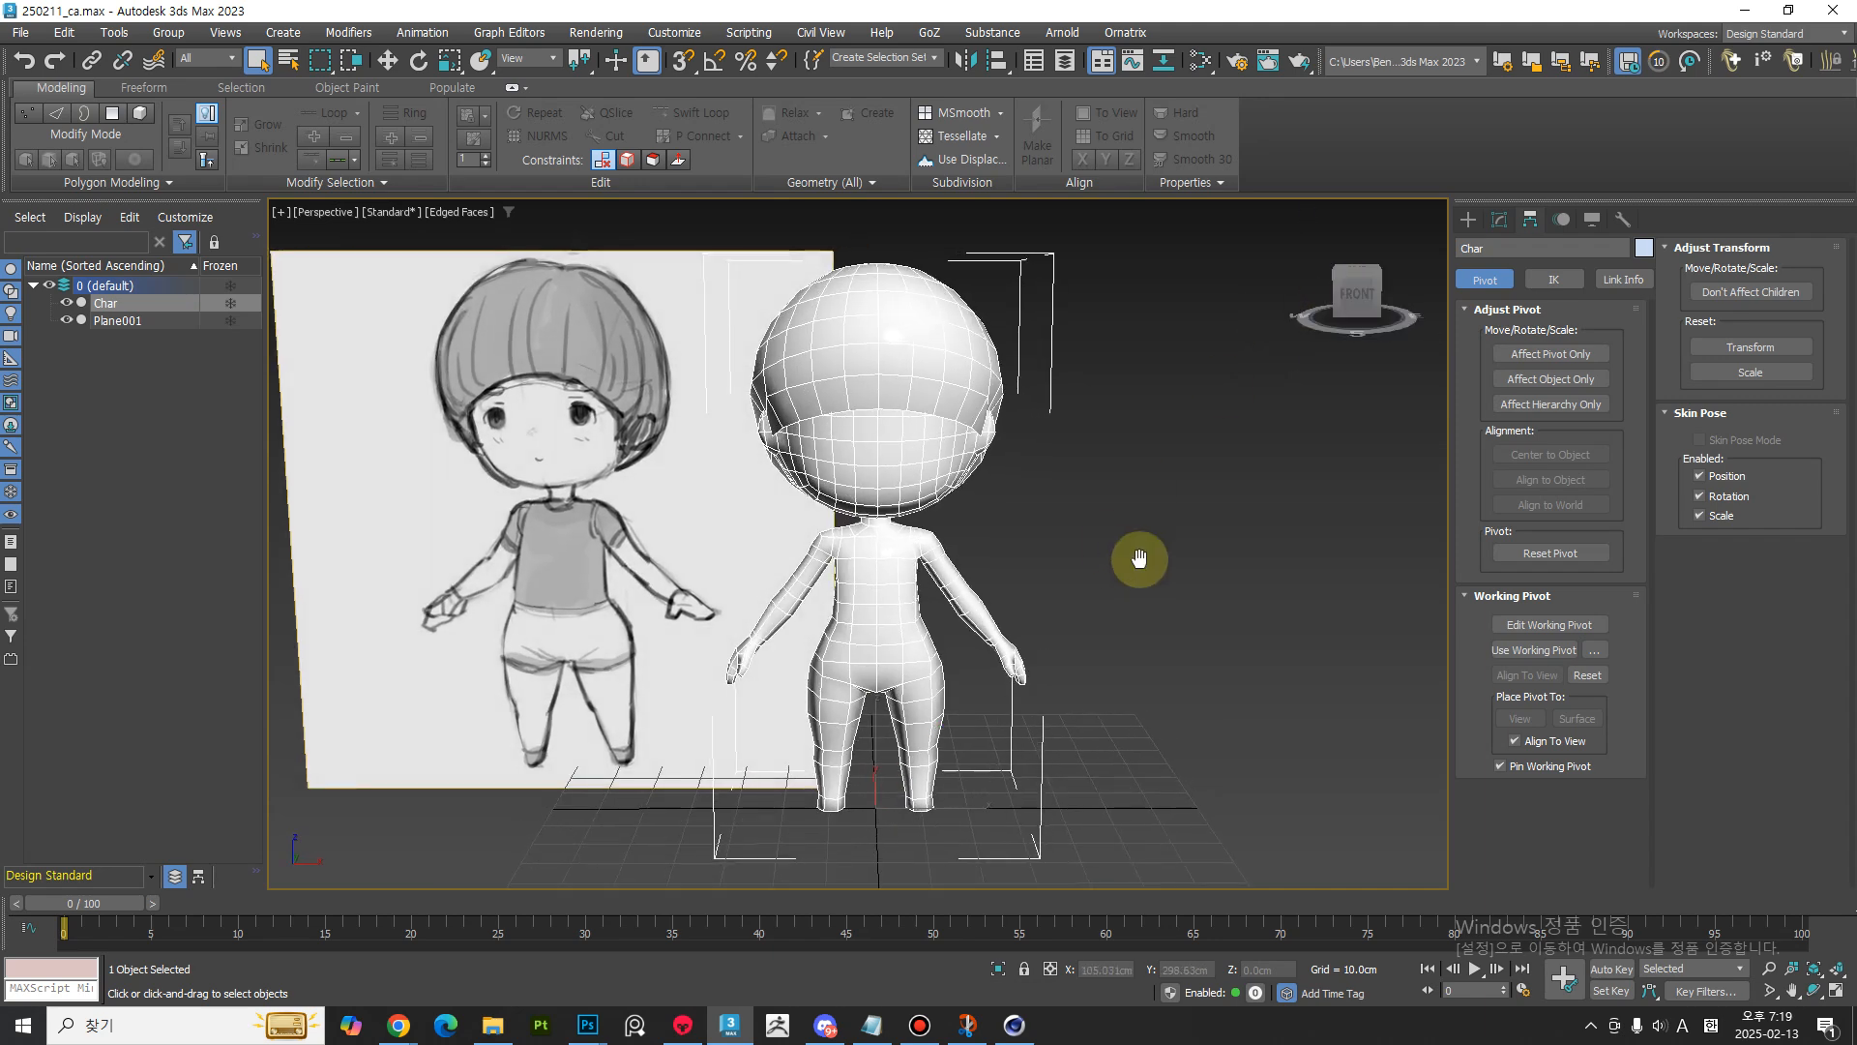
pyautogui.moveTo(1129, 560); pyautogui.dragTo(1138, 568, button='middle')
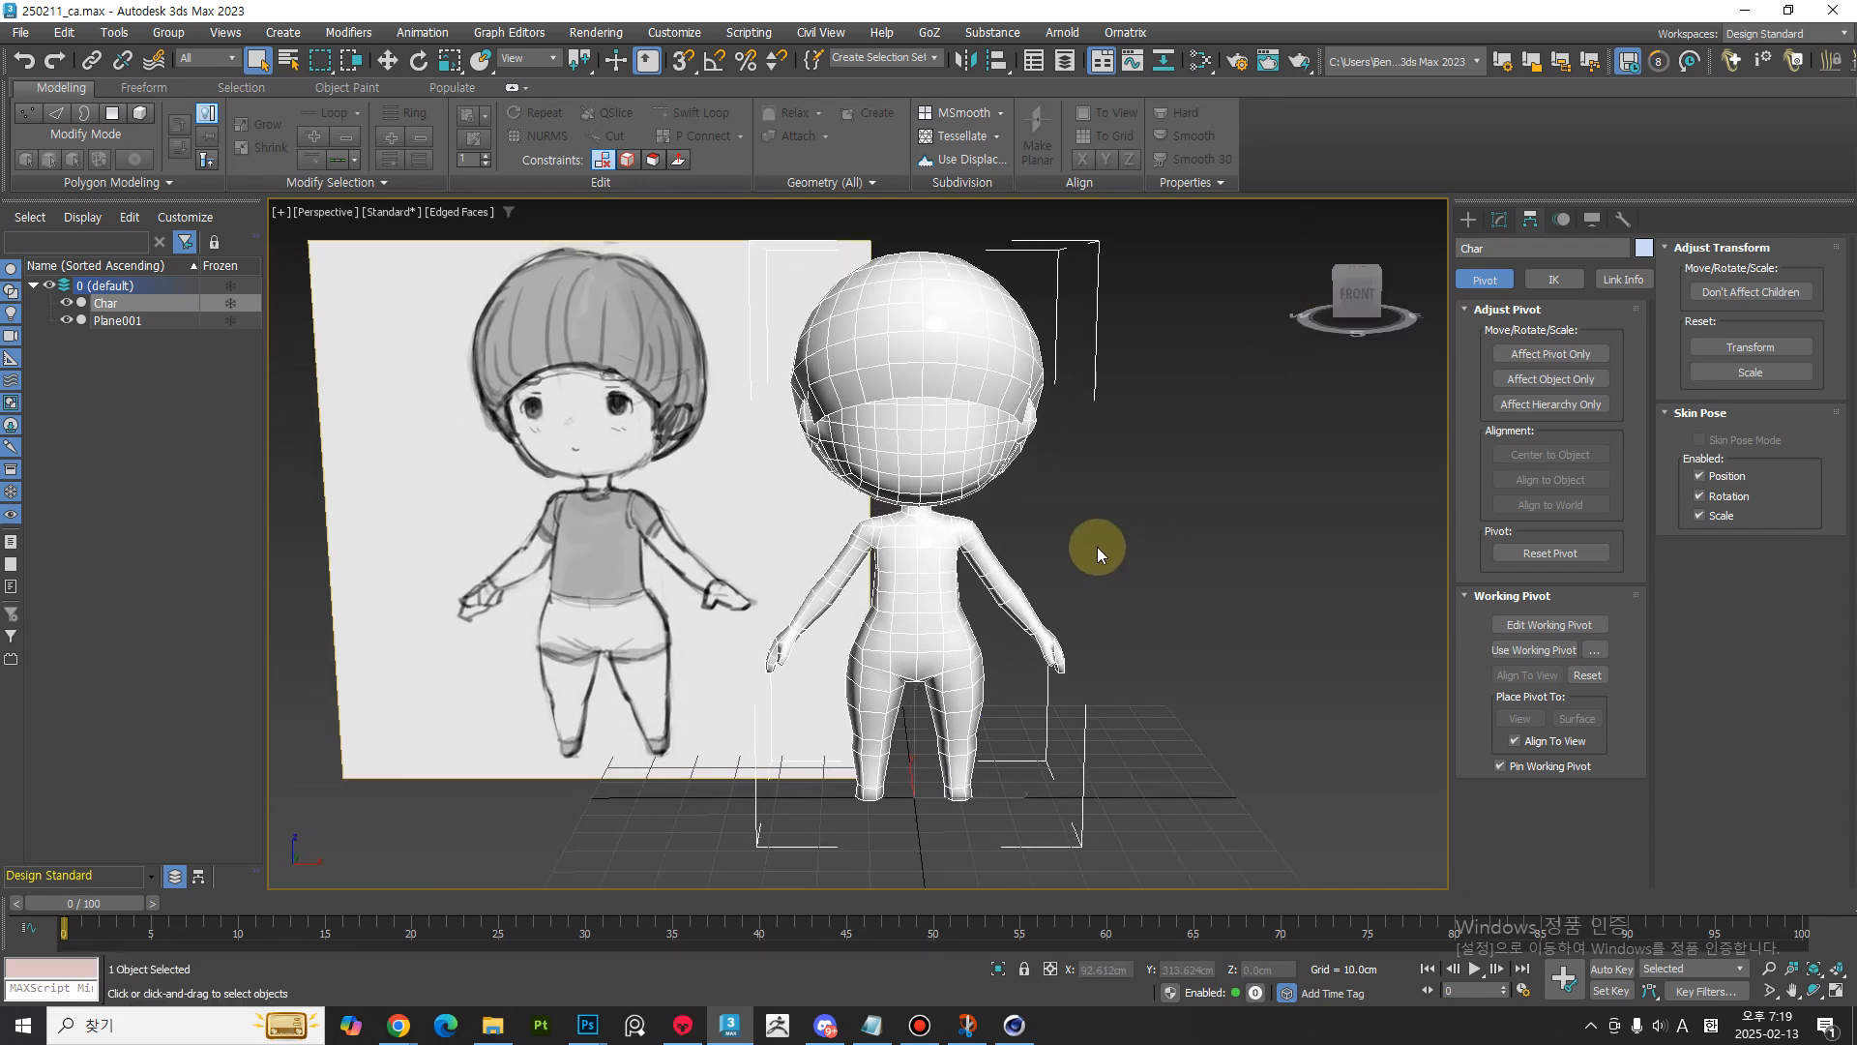
pyautogui.click(669, 32)
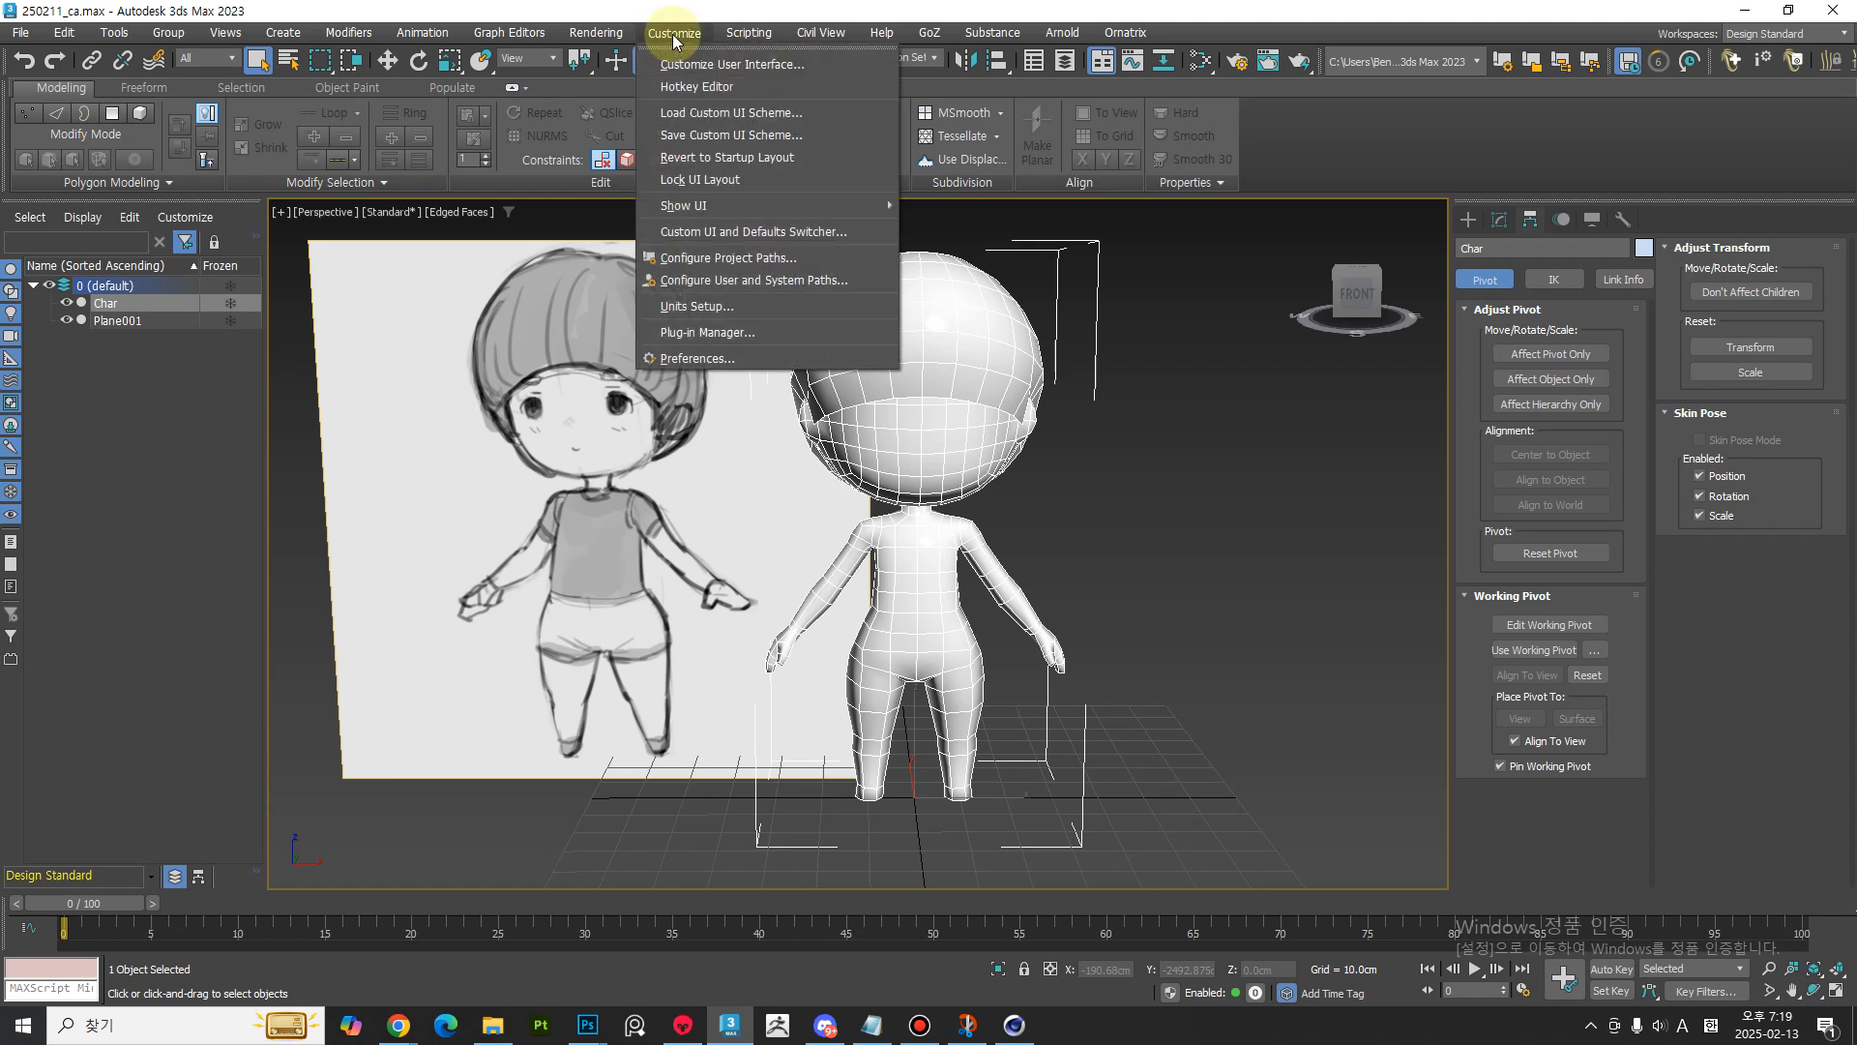
pyautogui.click(646, 8)
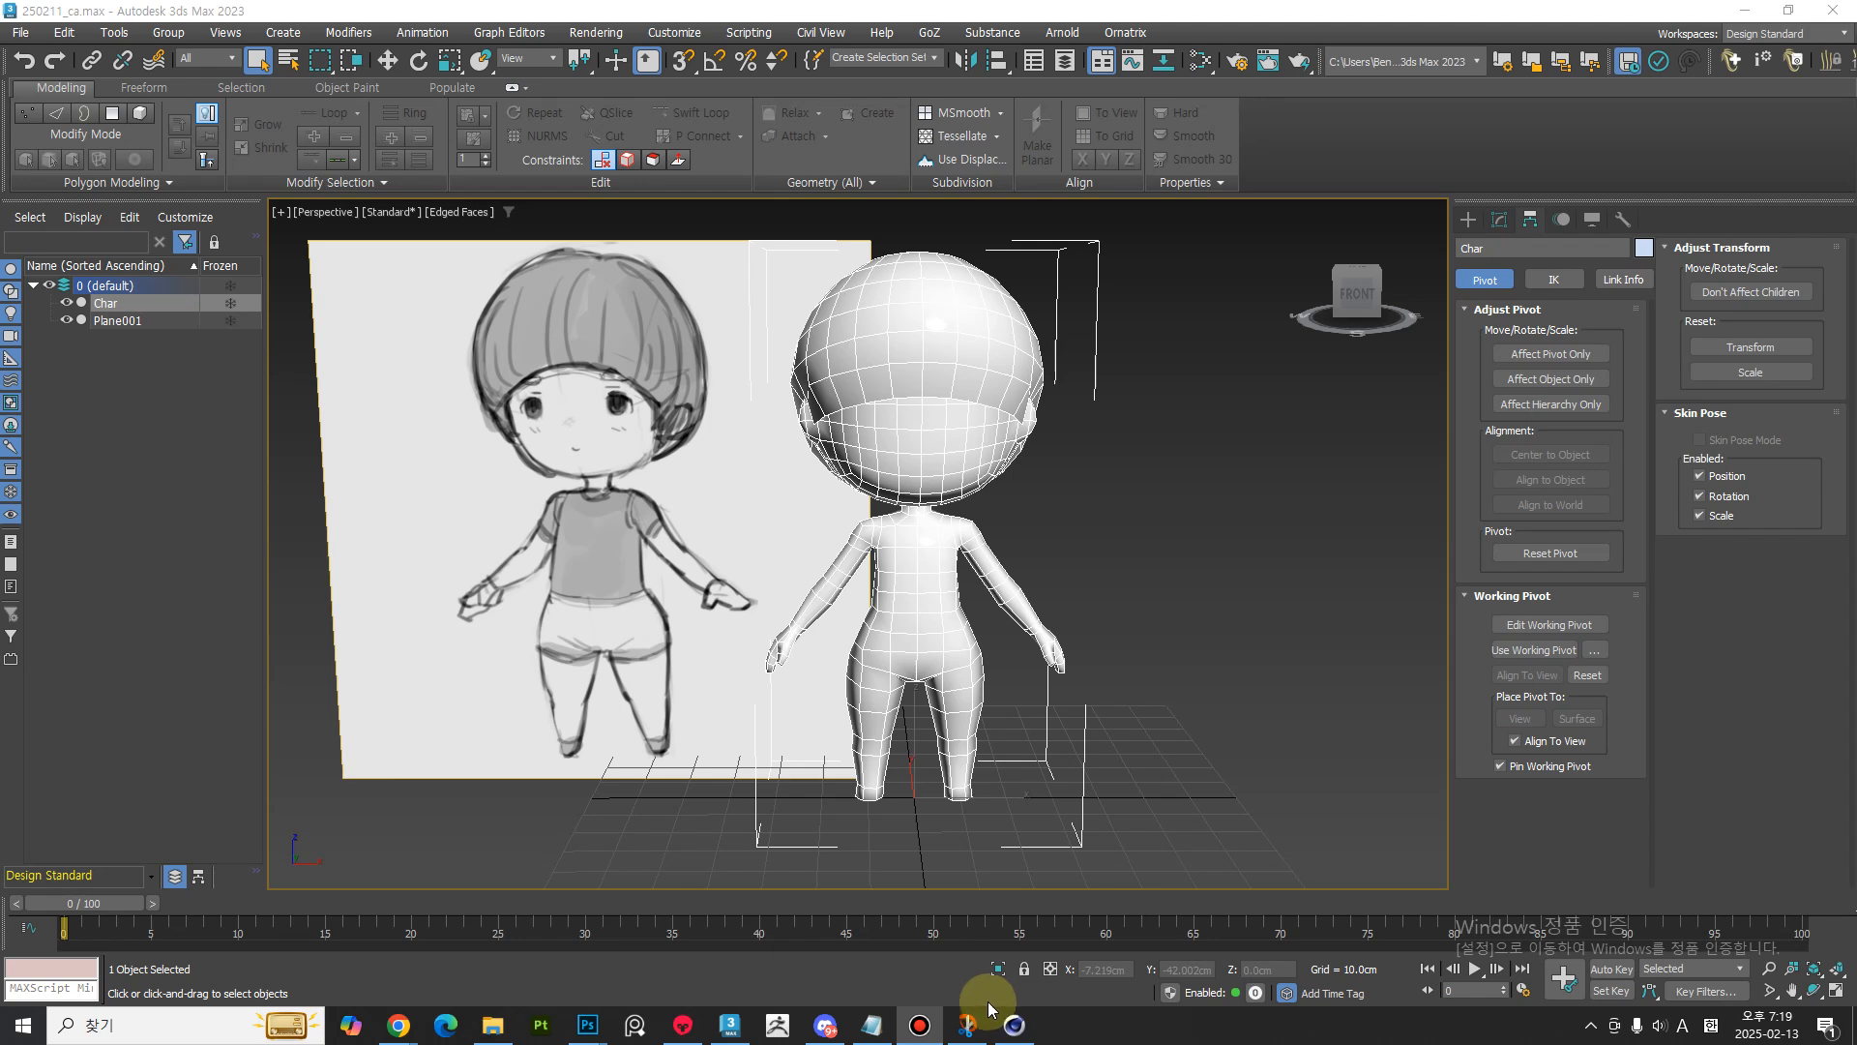
# - Switch to Cinema 4D and change the interface to the Model layout
pyautogui.click(1020, 1039)
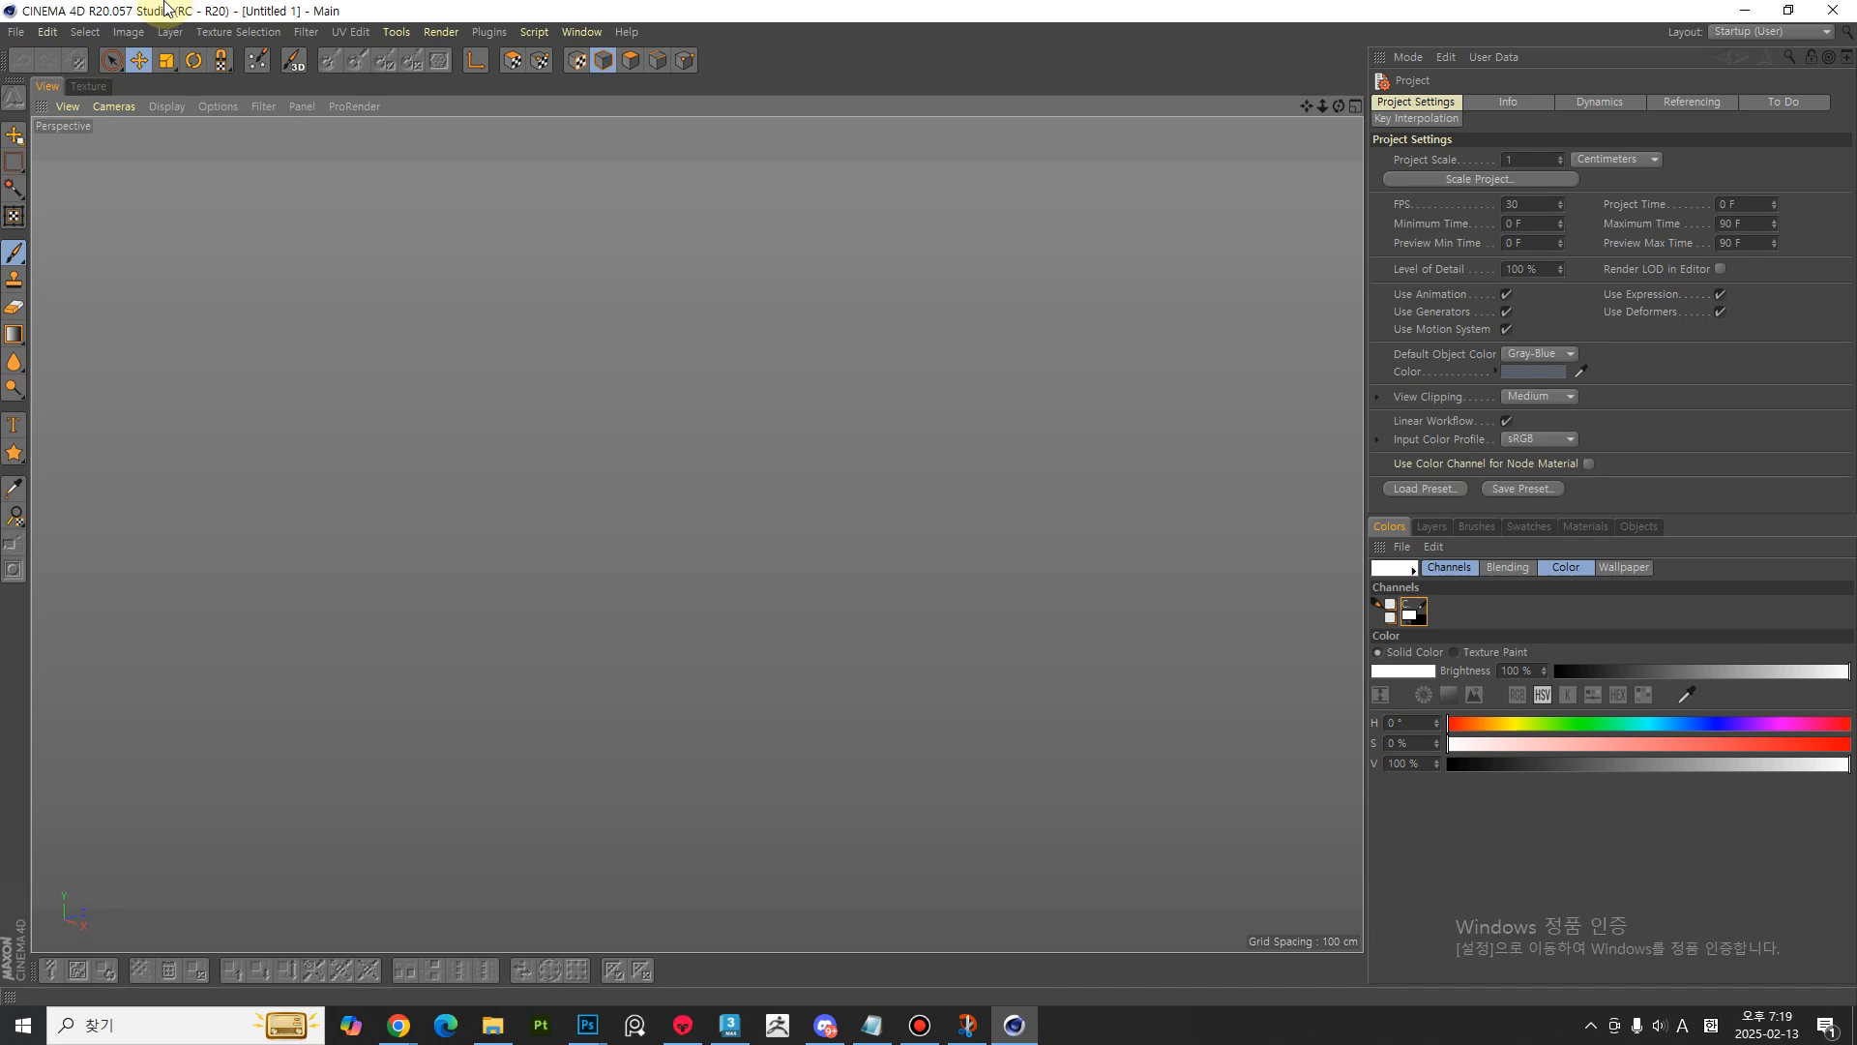
pyautogui.click(584, 34)
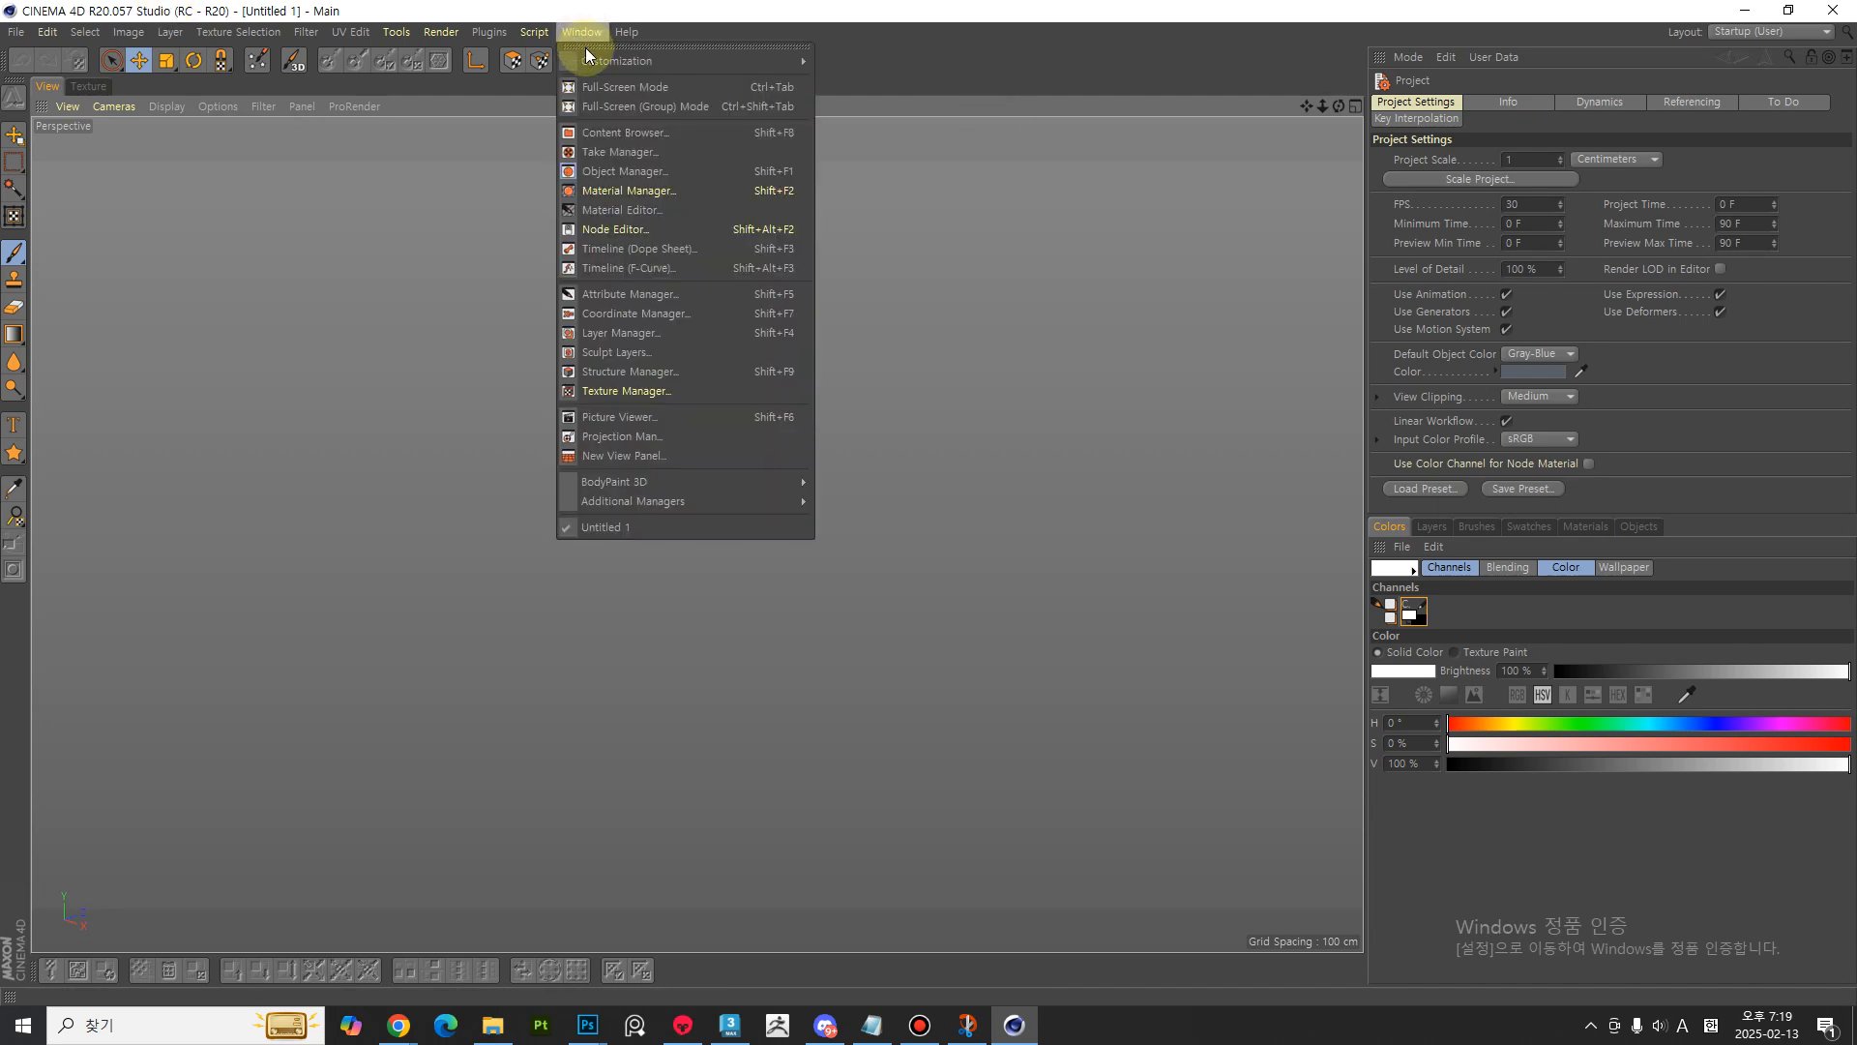
pyautogui.moveTo(598, 58)
pyautogui.moveTo(1018, 142)
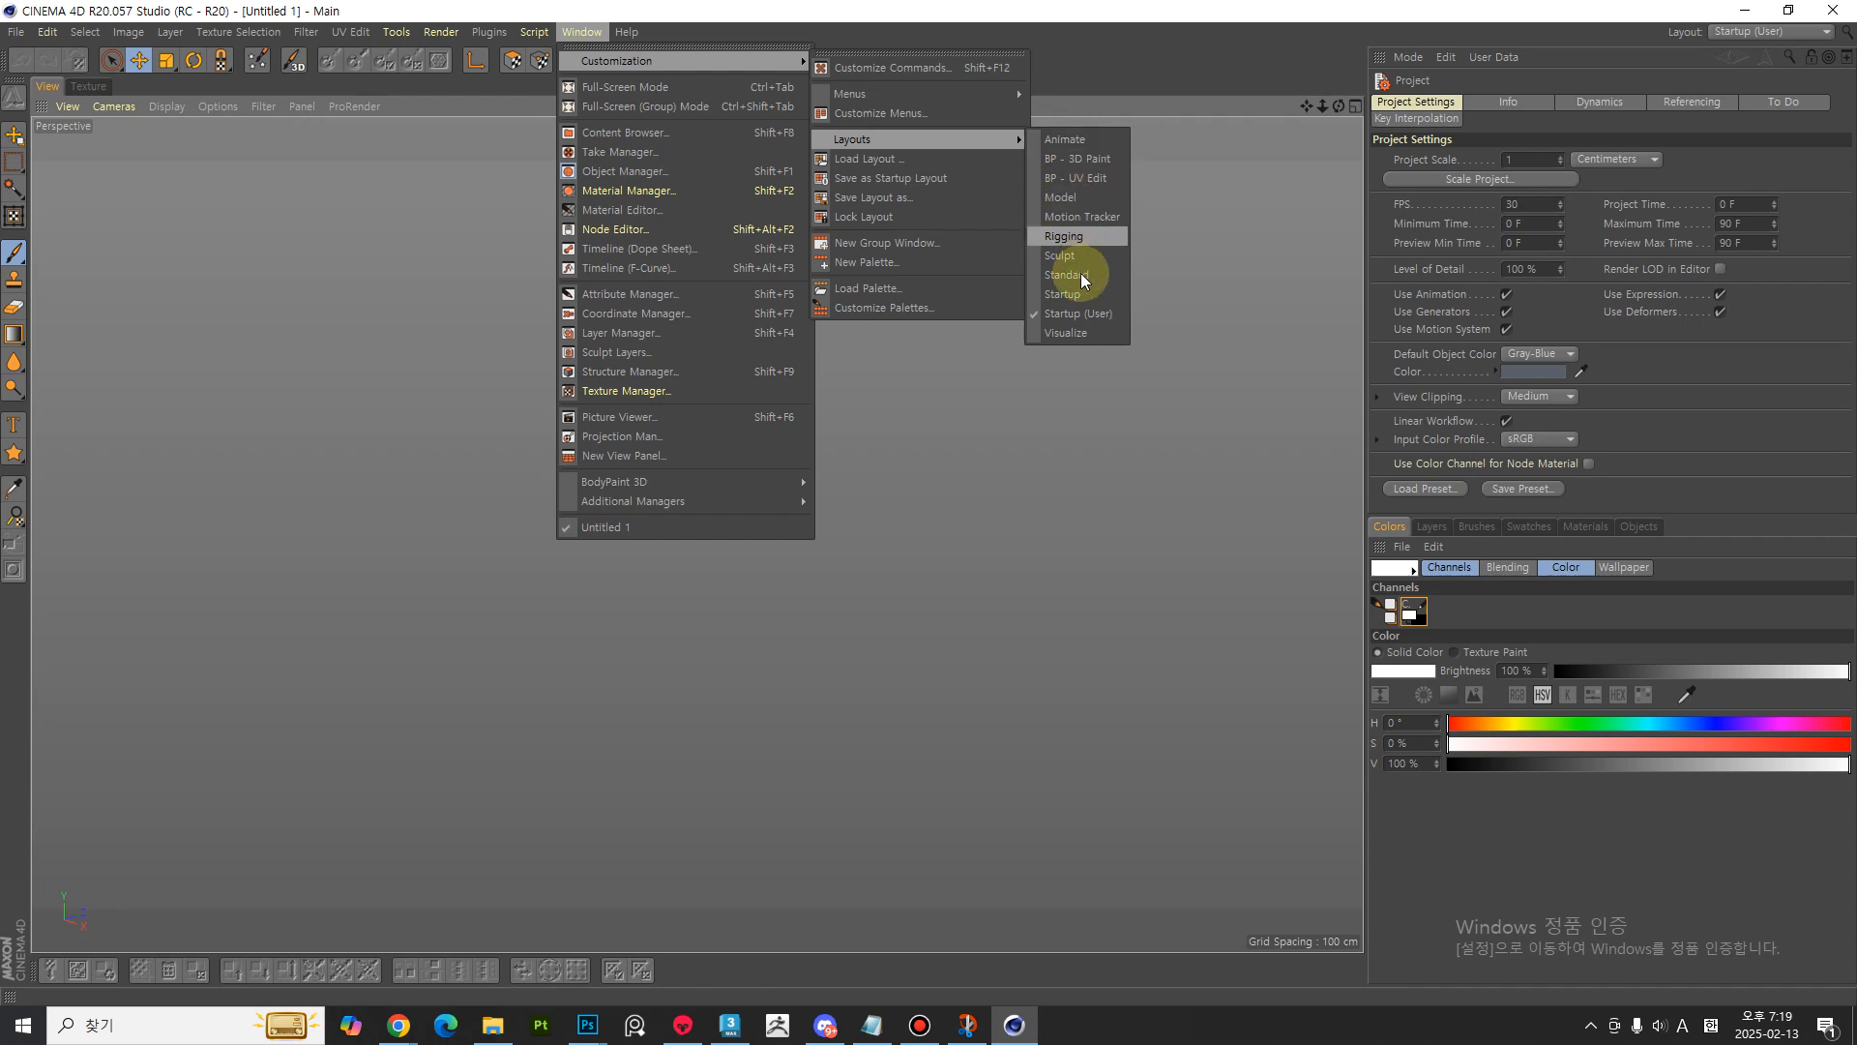
pyautogui.click(1072, 199)
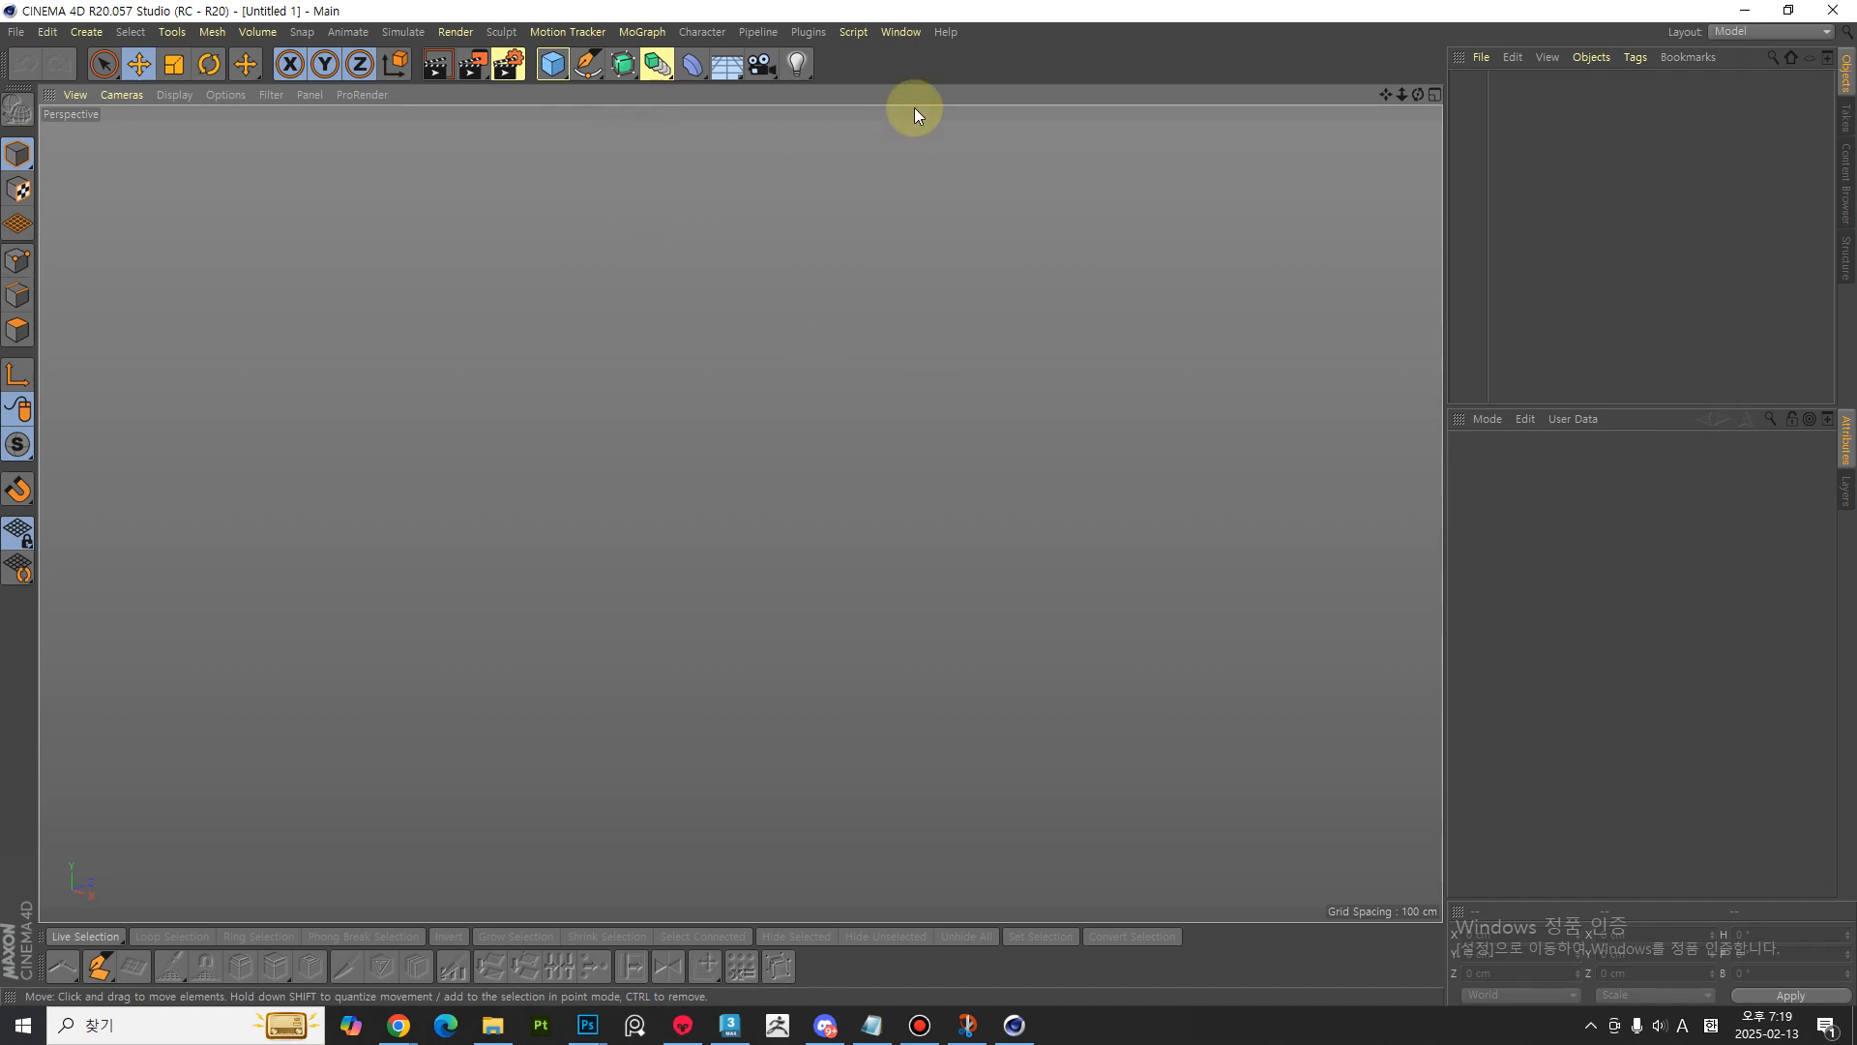
# - Change the interface to the BP - 3D Paint layout
pyautogui.click(900, 32)
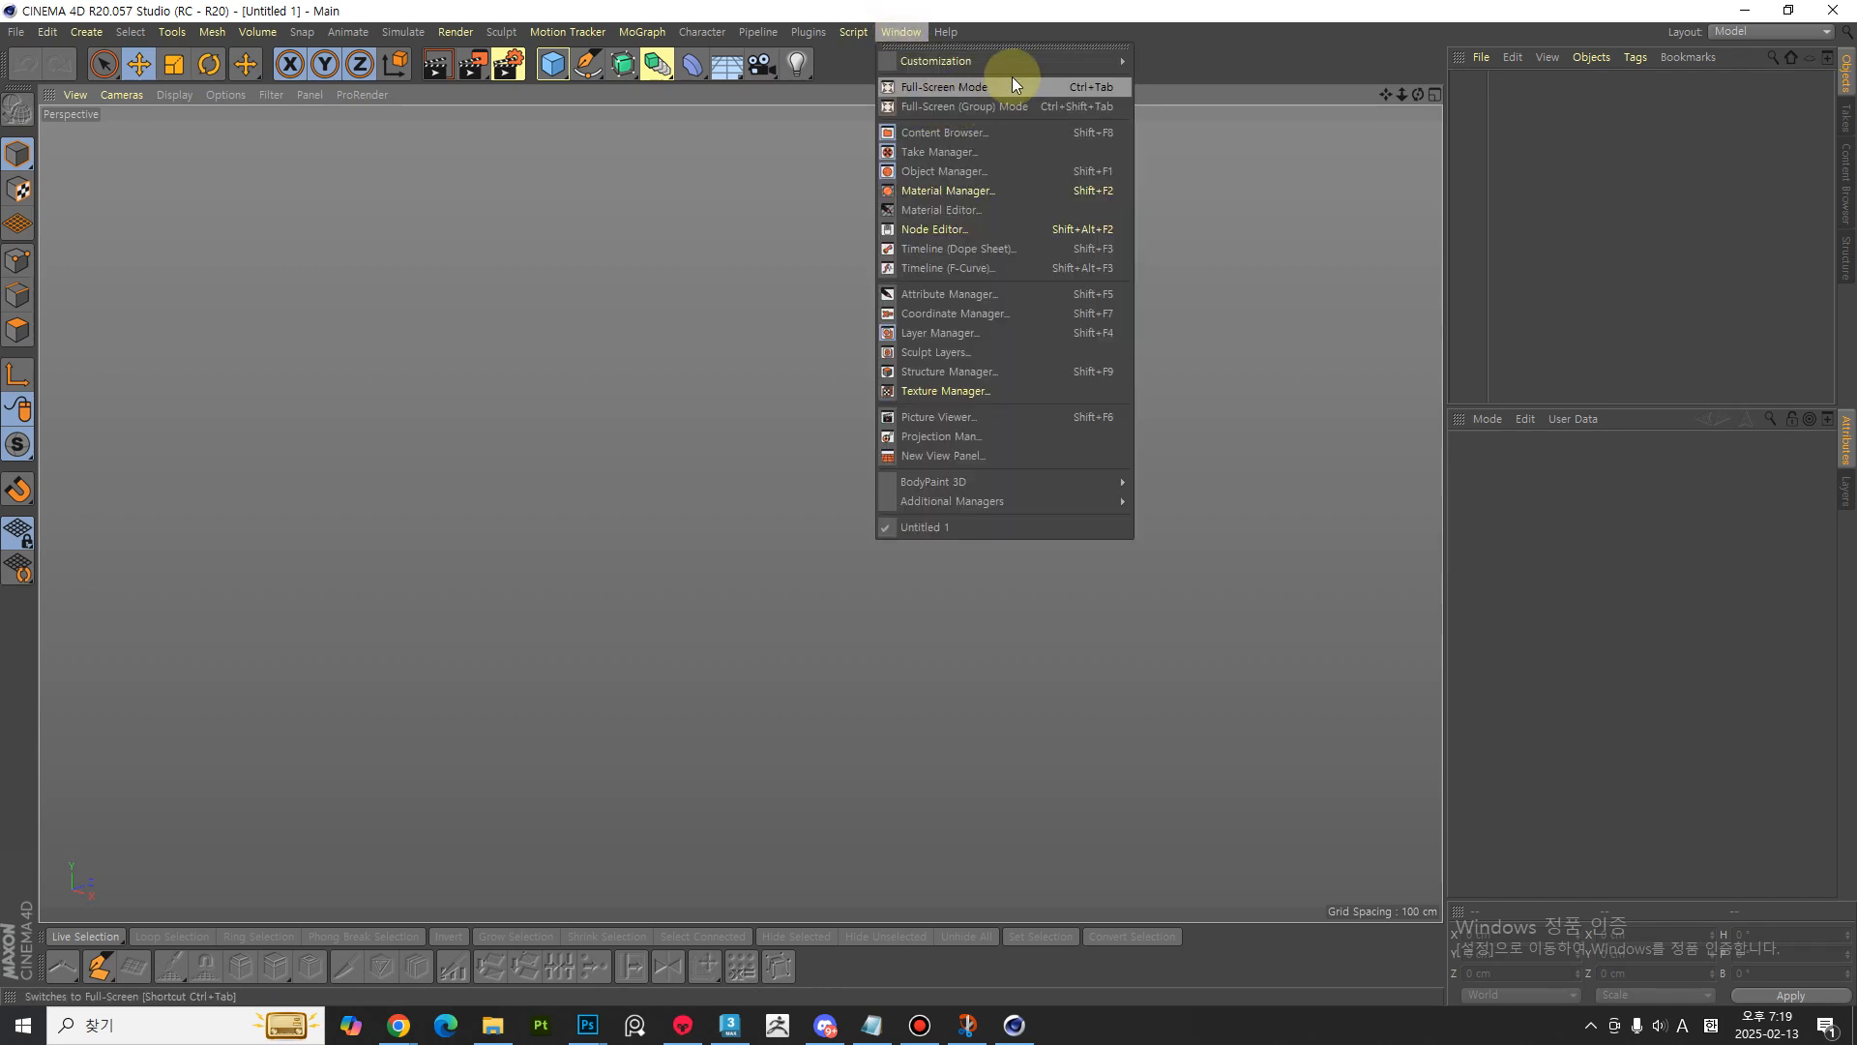
pyautogui.moveTo(1014, 70)
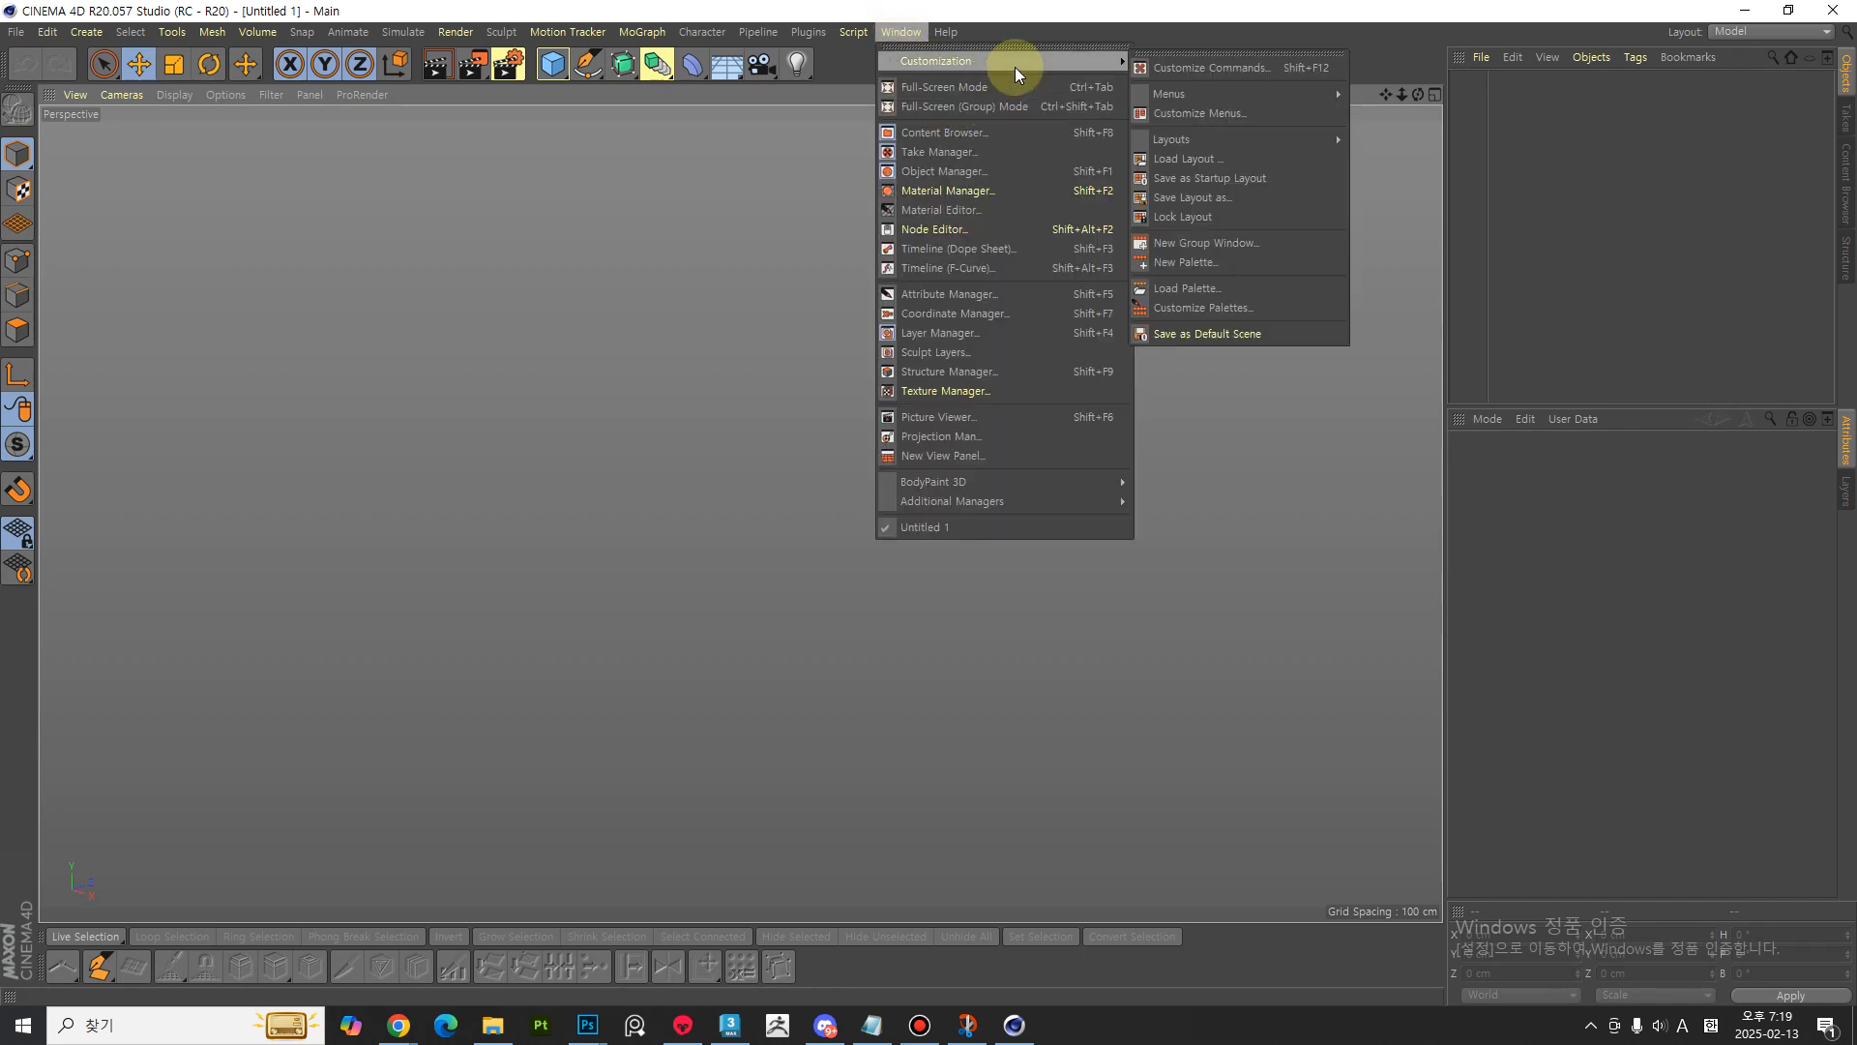
pyautogui.moveTo(1187, 143)
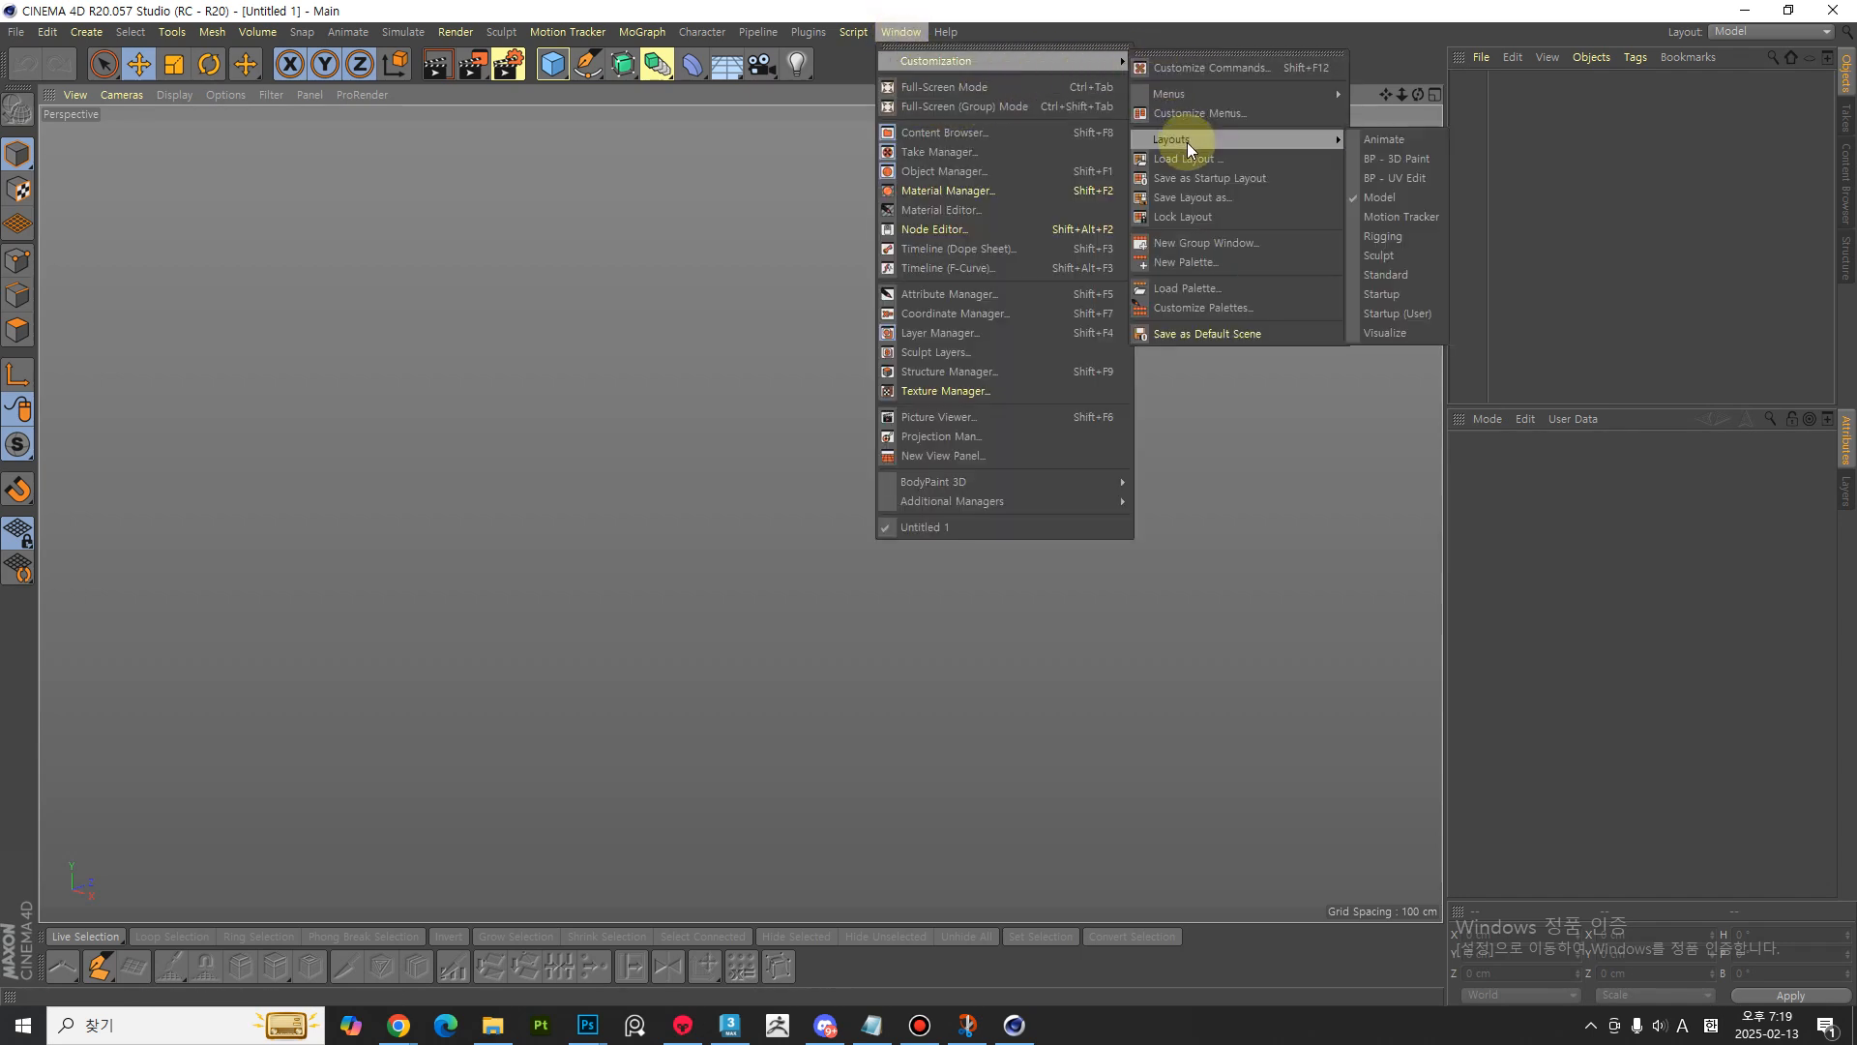
pyautogui.click(1399, 158)
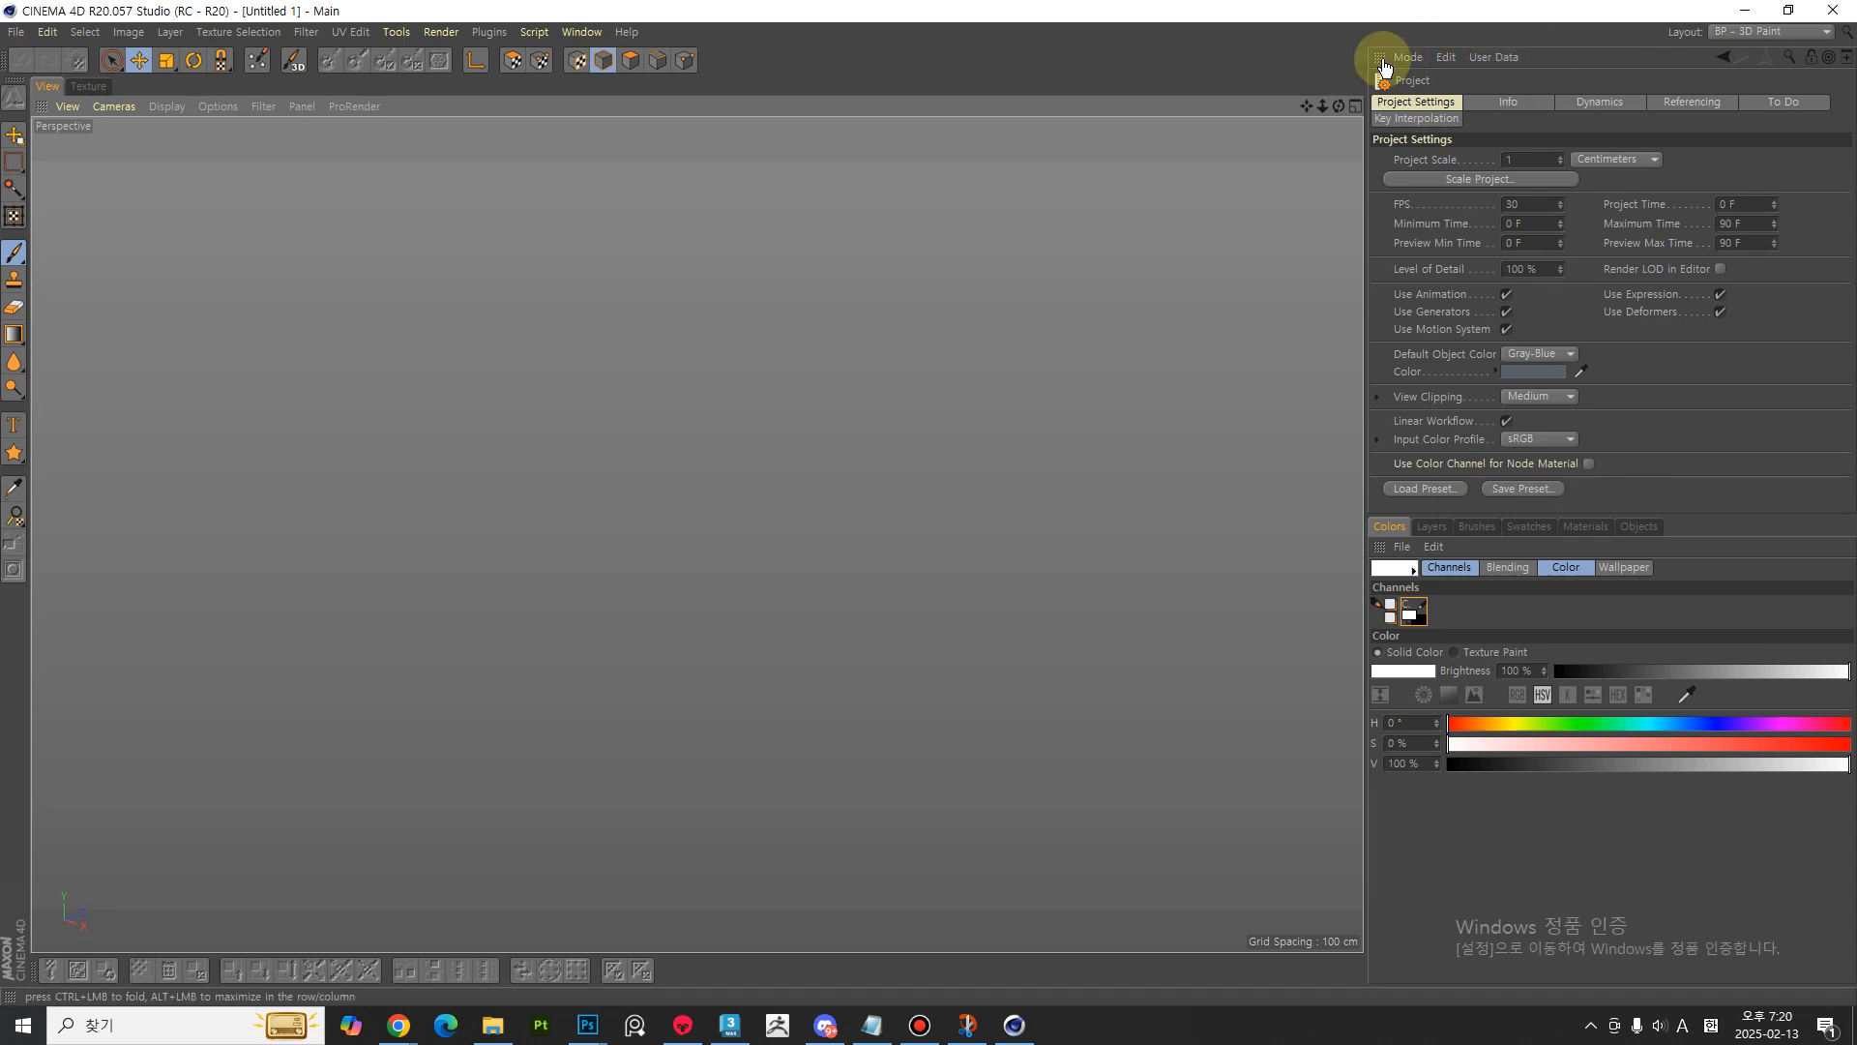
# - Return the project attributes panel above the Colors panel and save the arrangement as the startup layout
pyautogui.moveTo(1536, 889); pyautogui.dragTo(1536, 895)
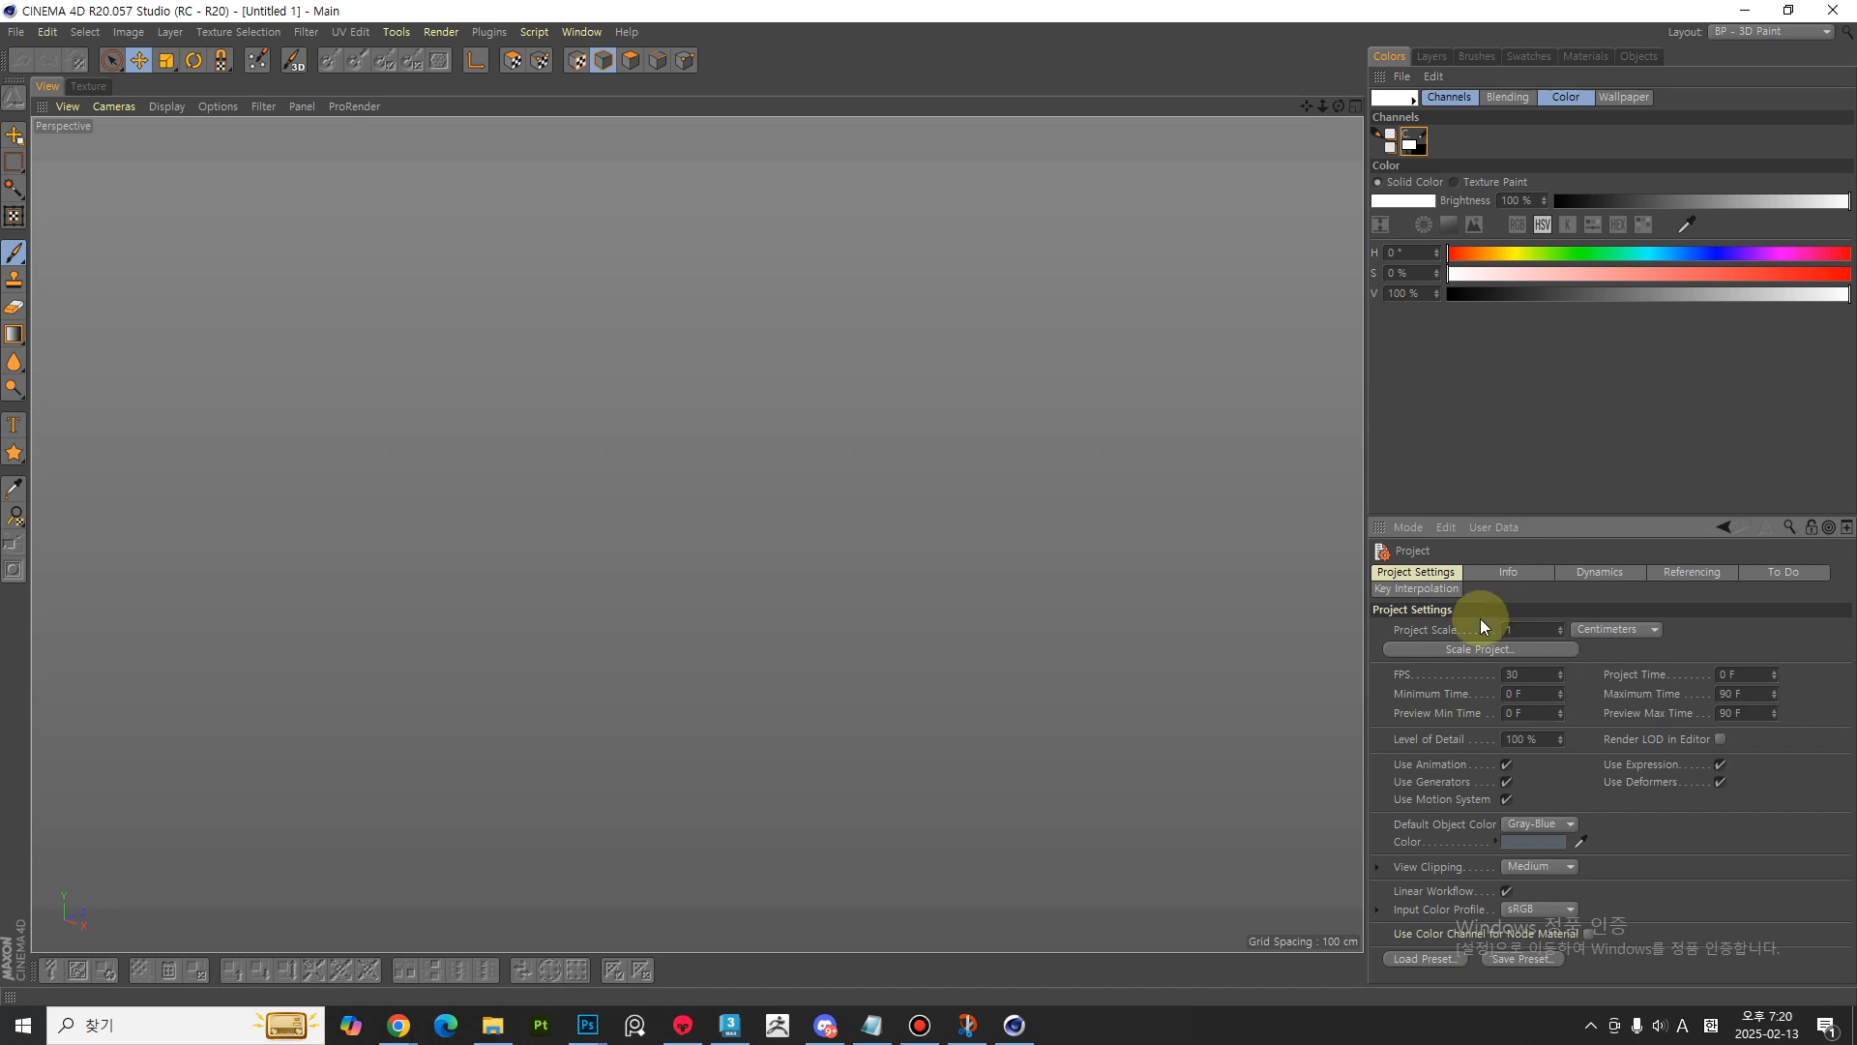
pyautogui.moveTo(1396, 531); pyautogui.dragTo(1519, 124)
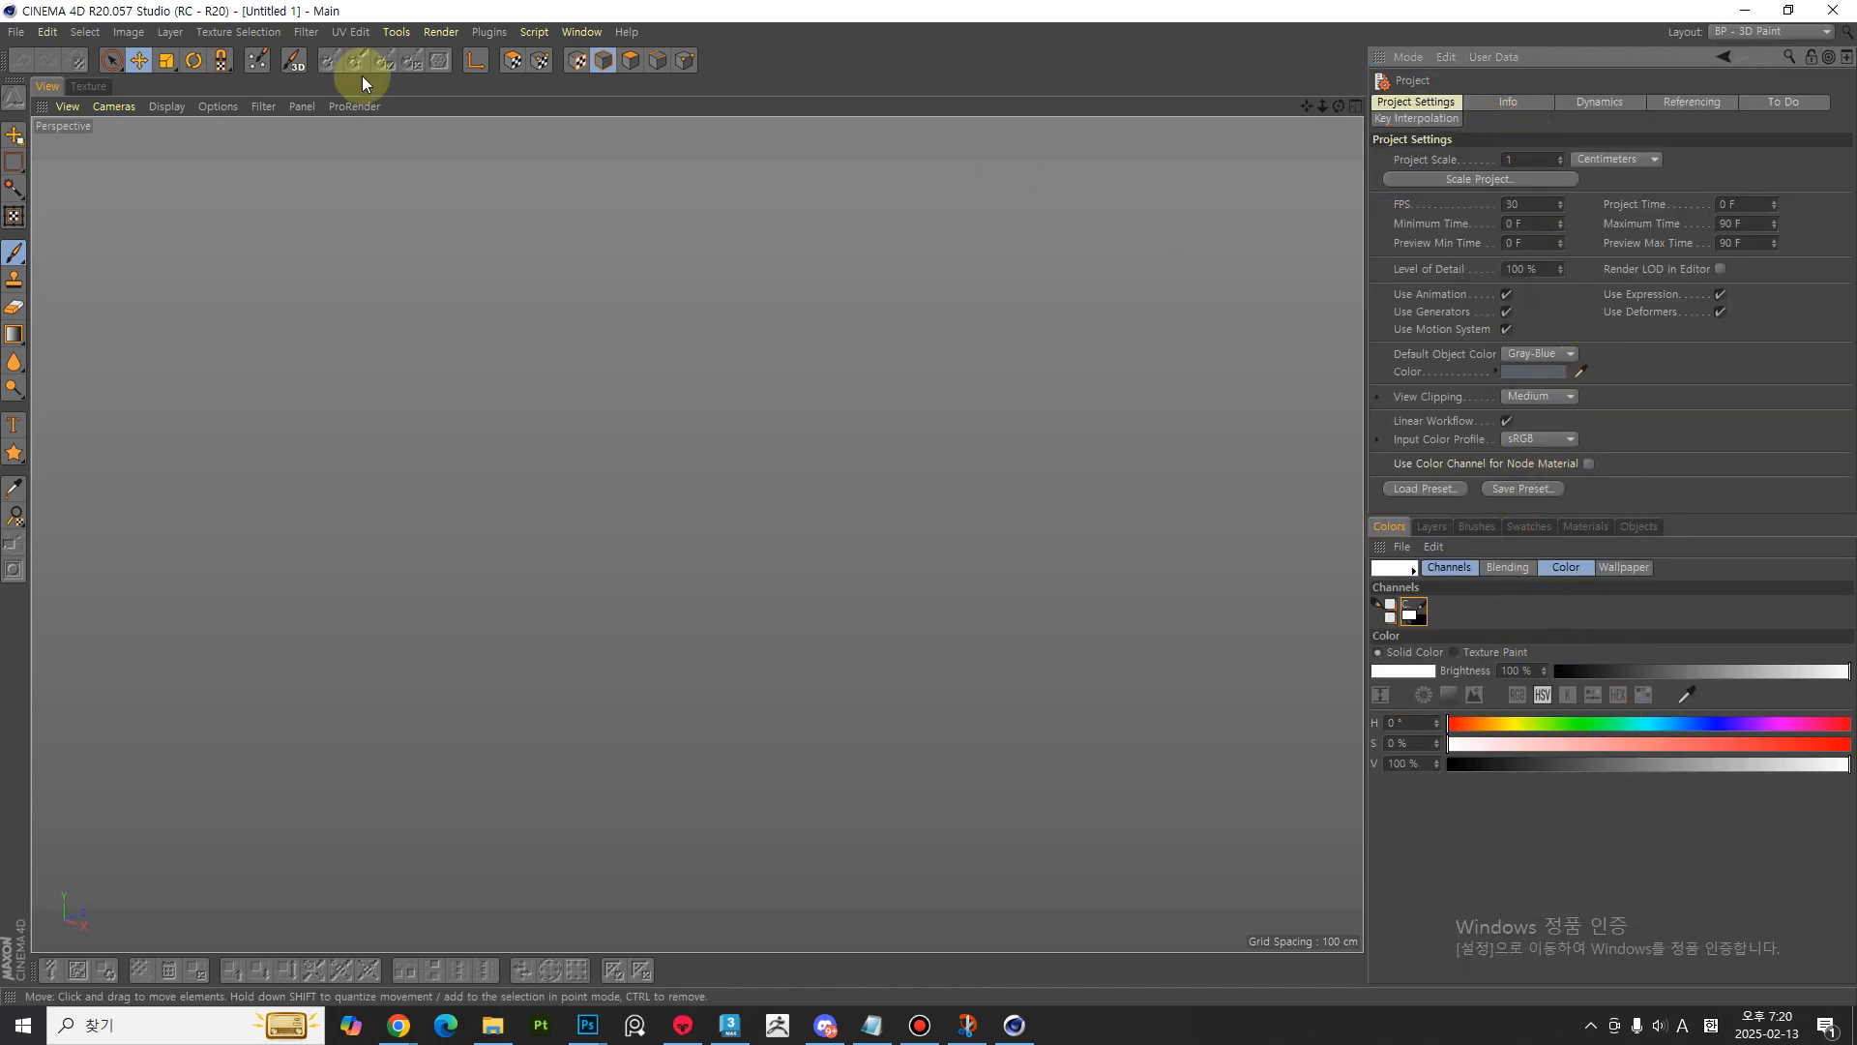
pyautogui.click(598, 33)
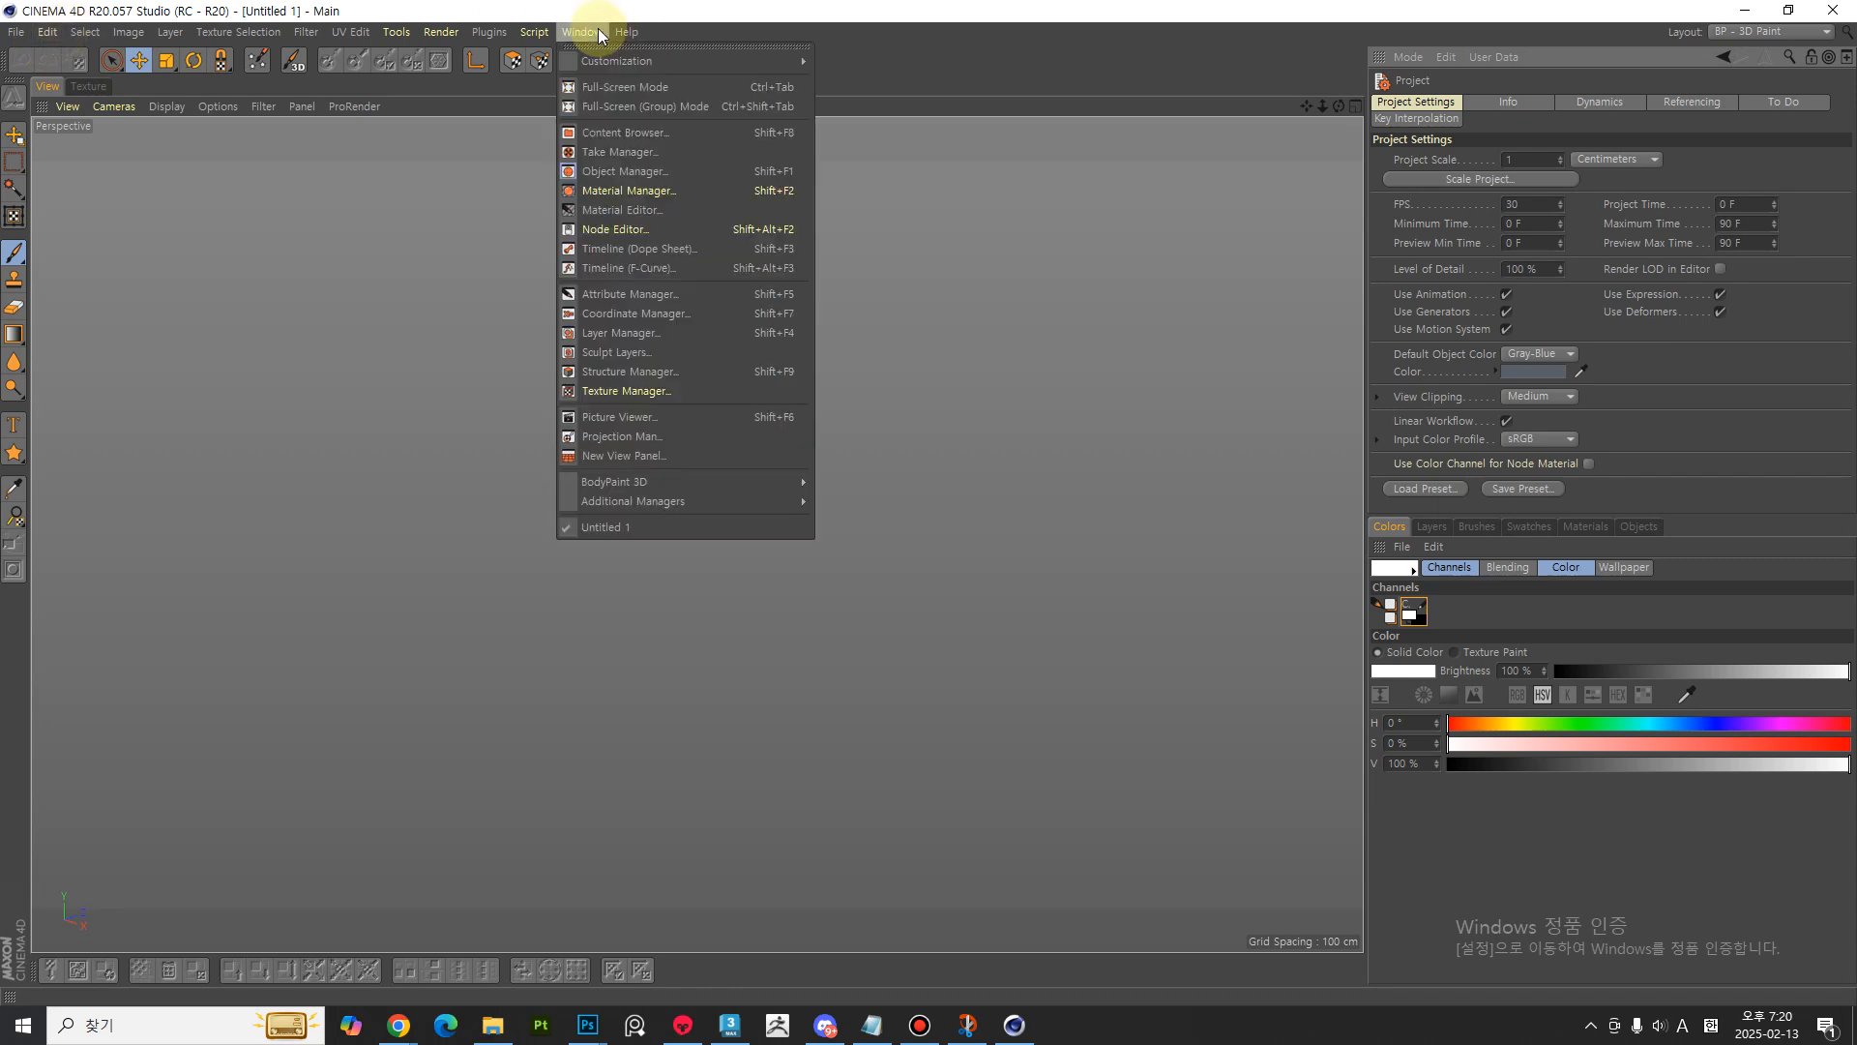
pyautogui.moveTo(653, 60)
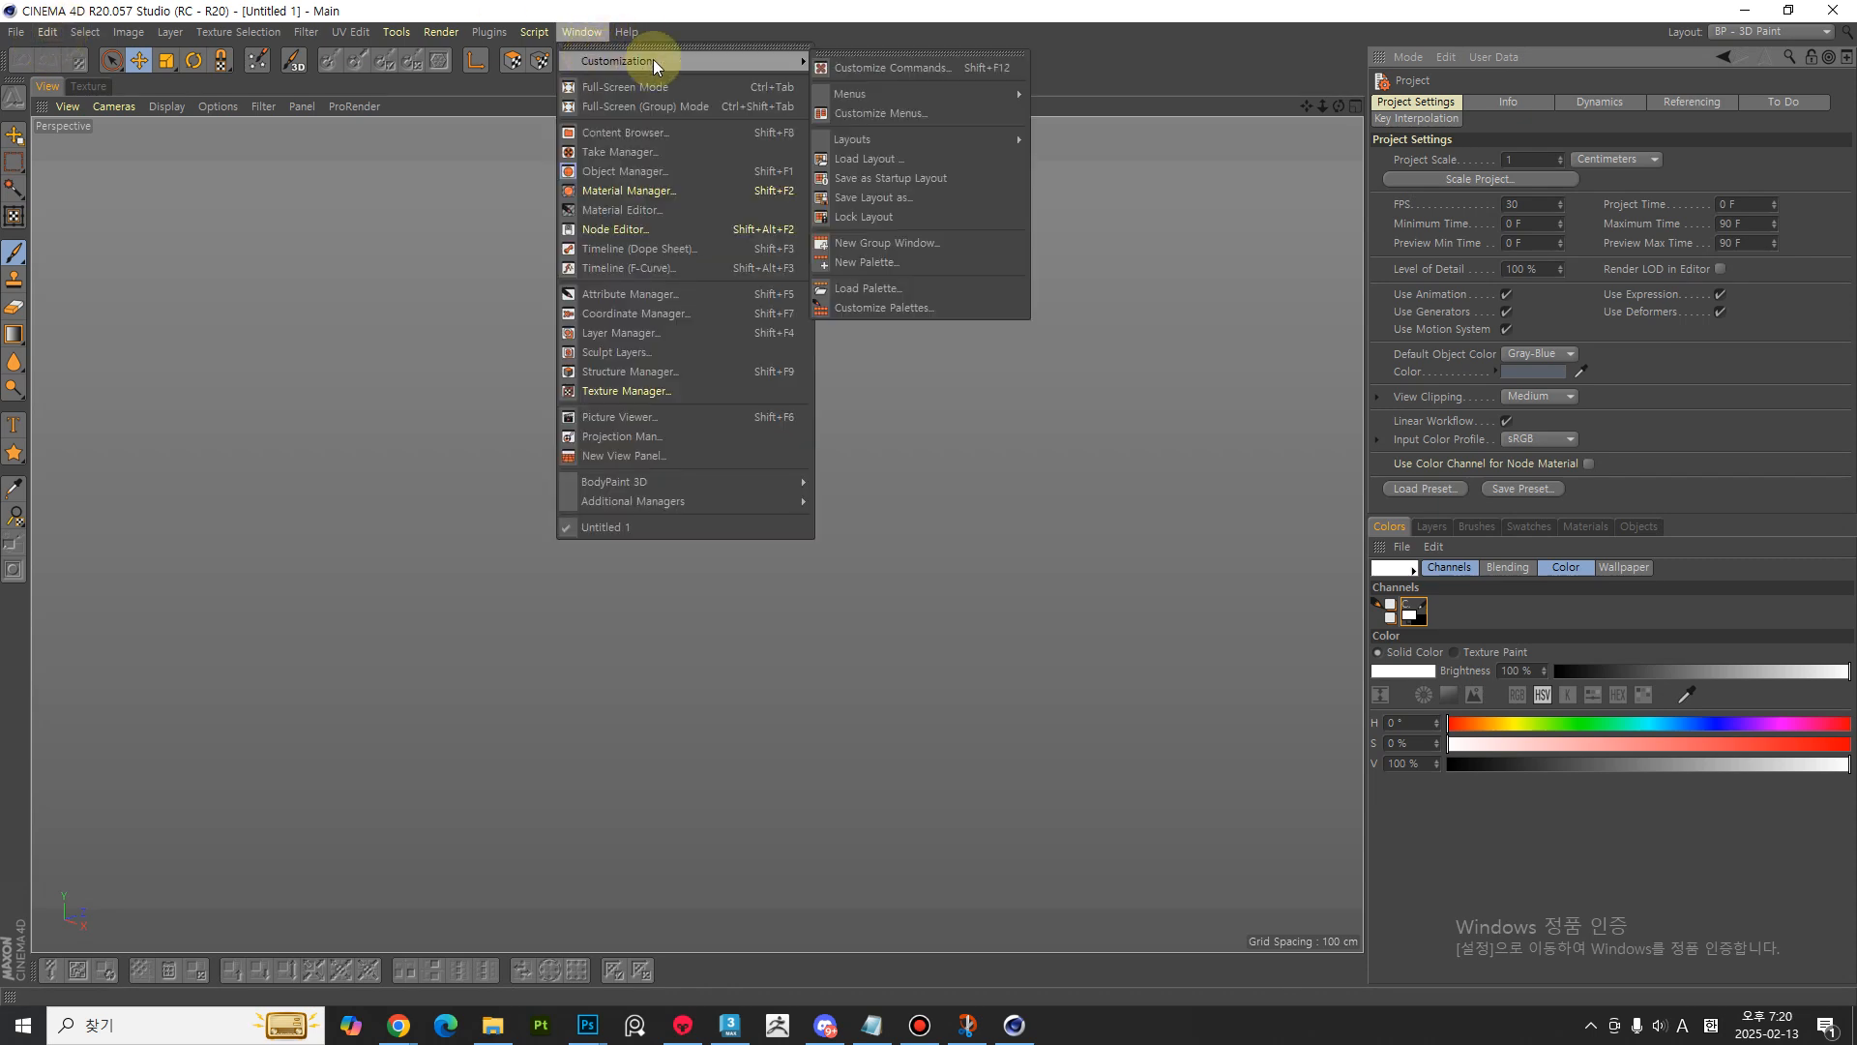
pyautogui.click(874, 182)
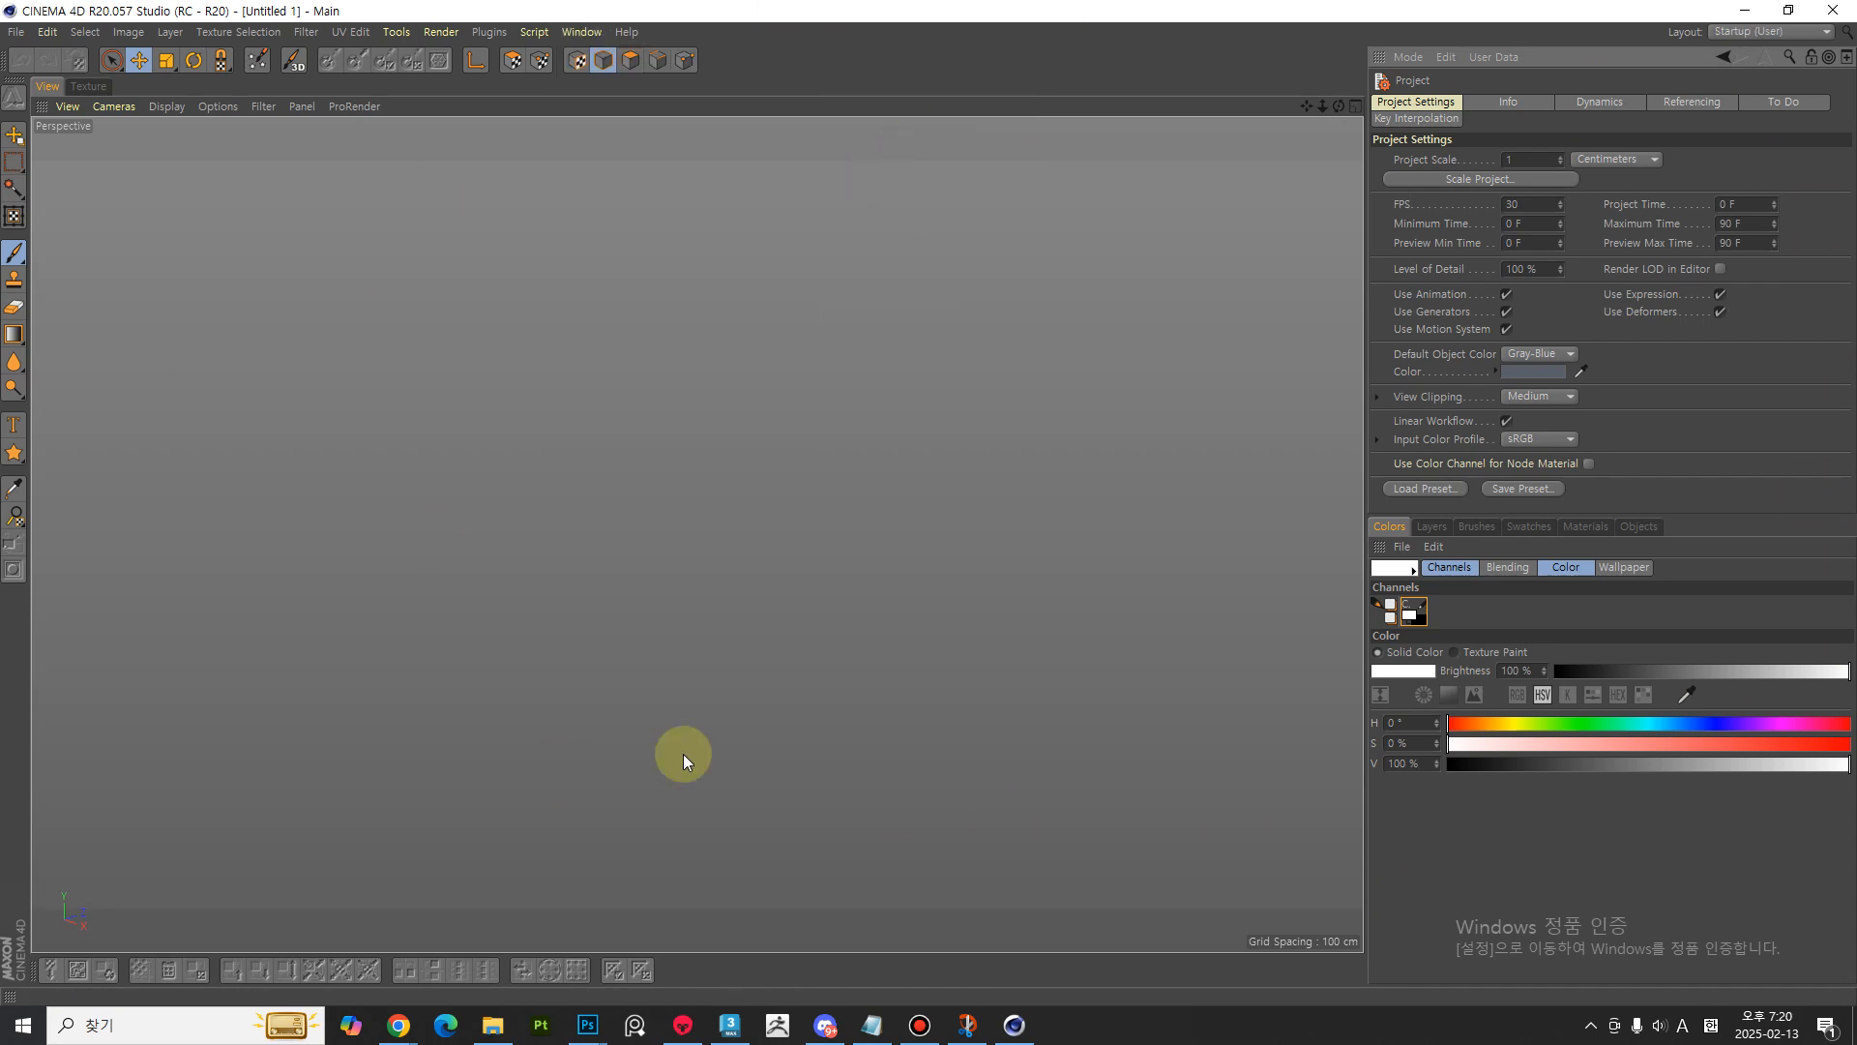
# - Review the Input Devices and BodyPaint 3D settings in the preferences, and close them
pyautogui.click(46, 32)
pyautogui.click(112, 435)
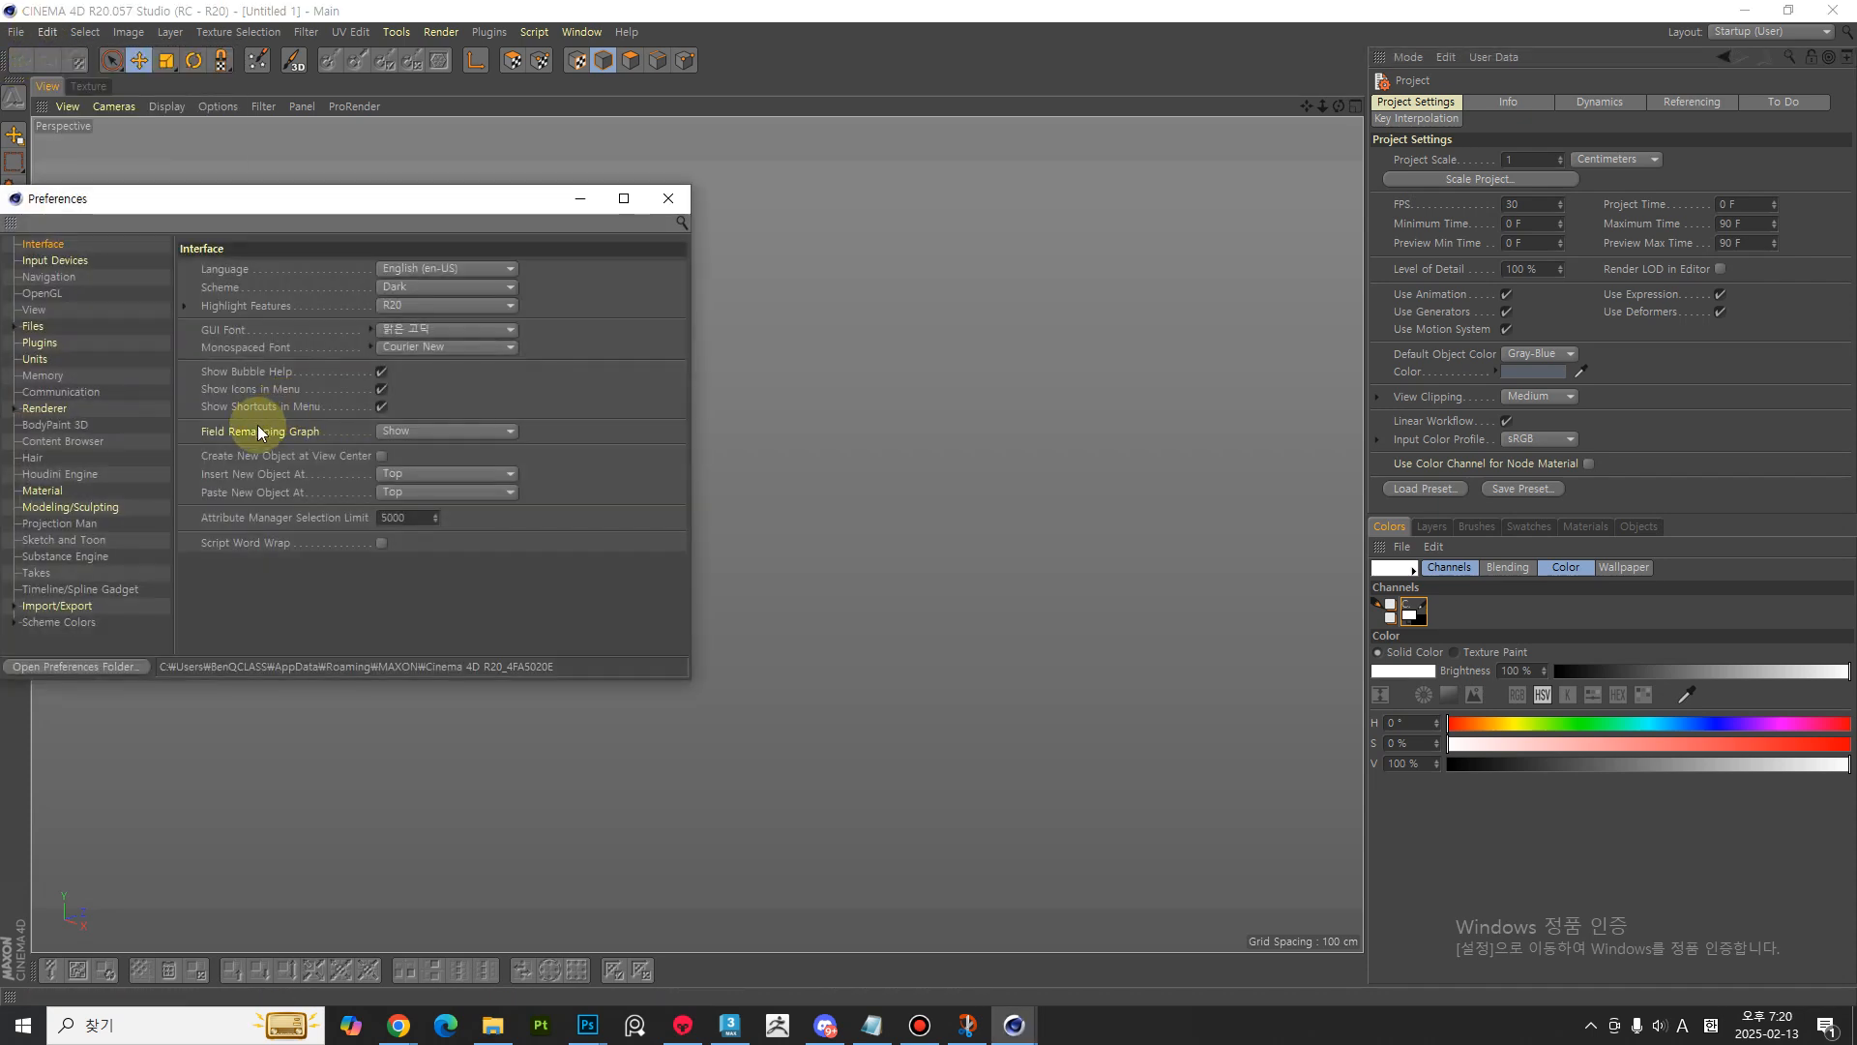
pyautogui.click(60, 260)
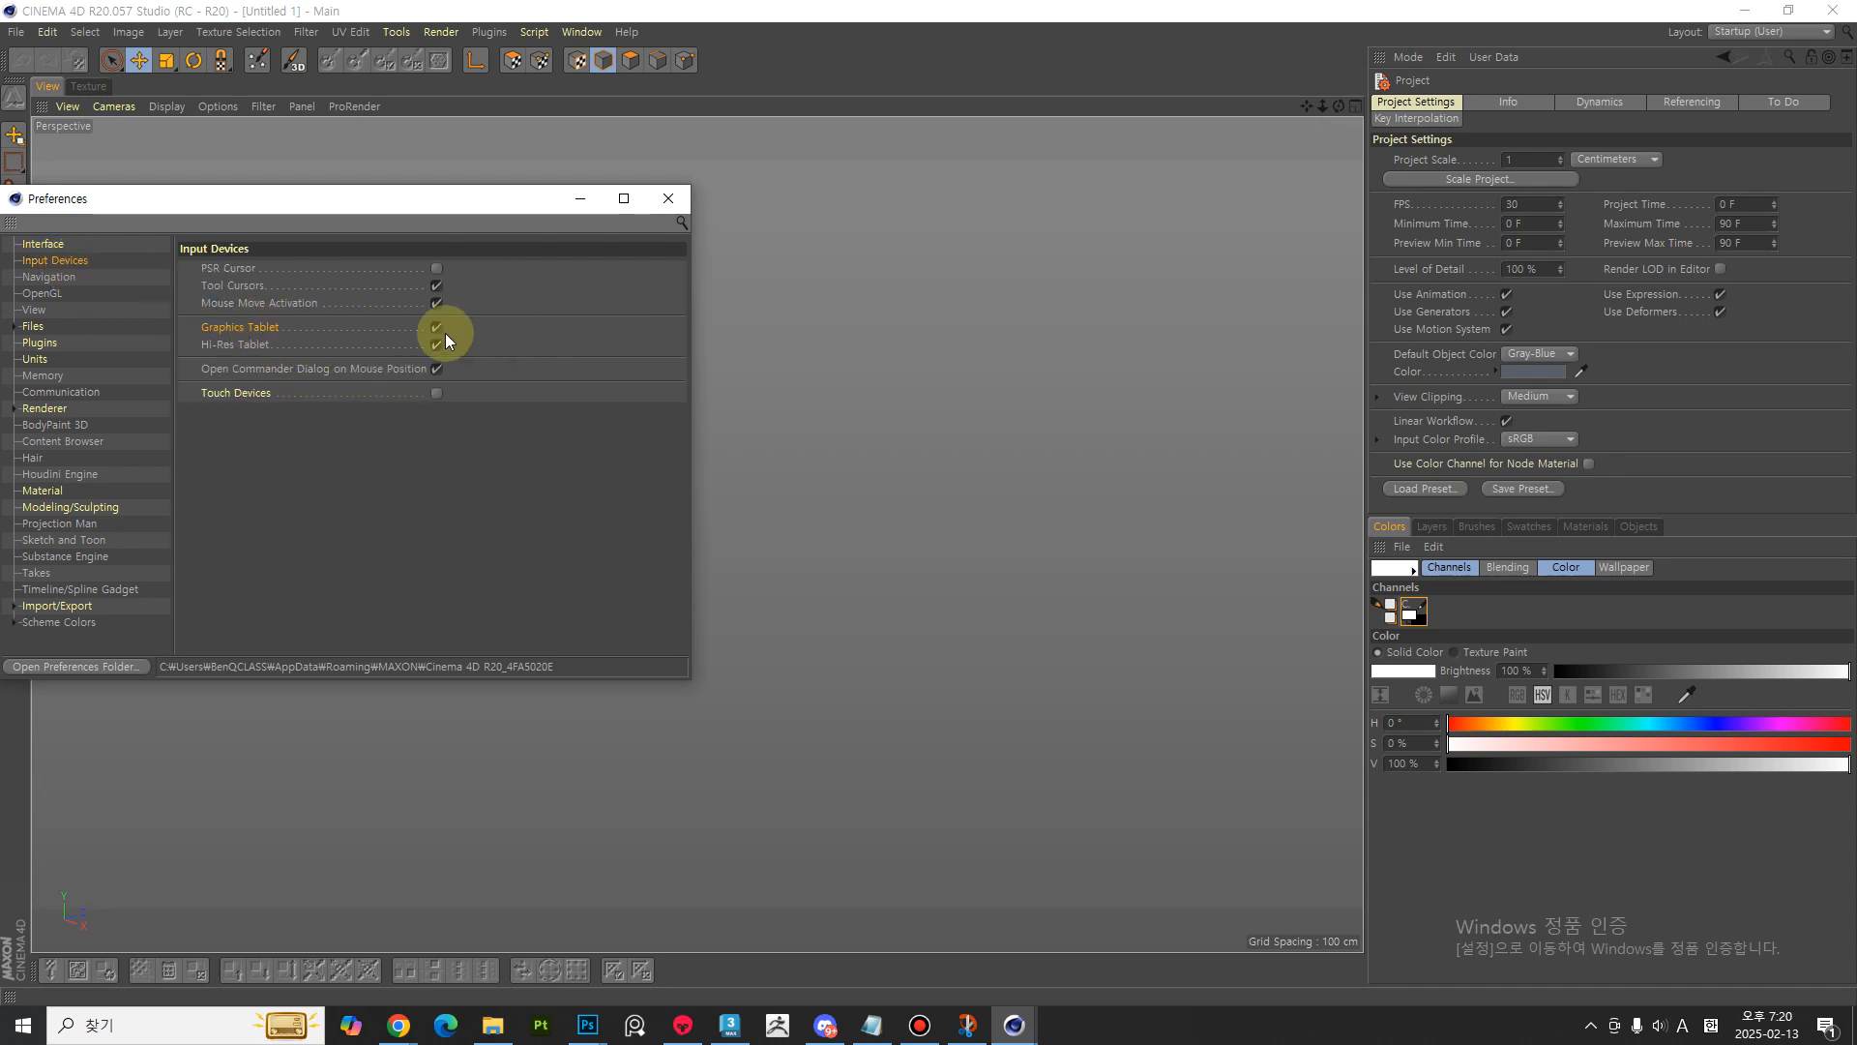
pyautogui.click(55, 426)
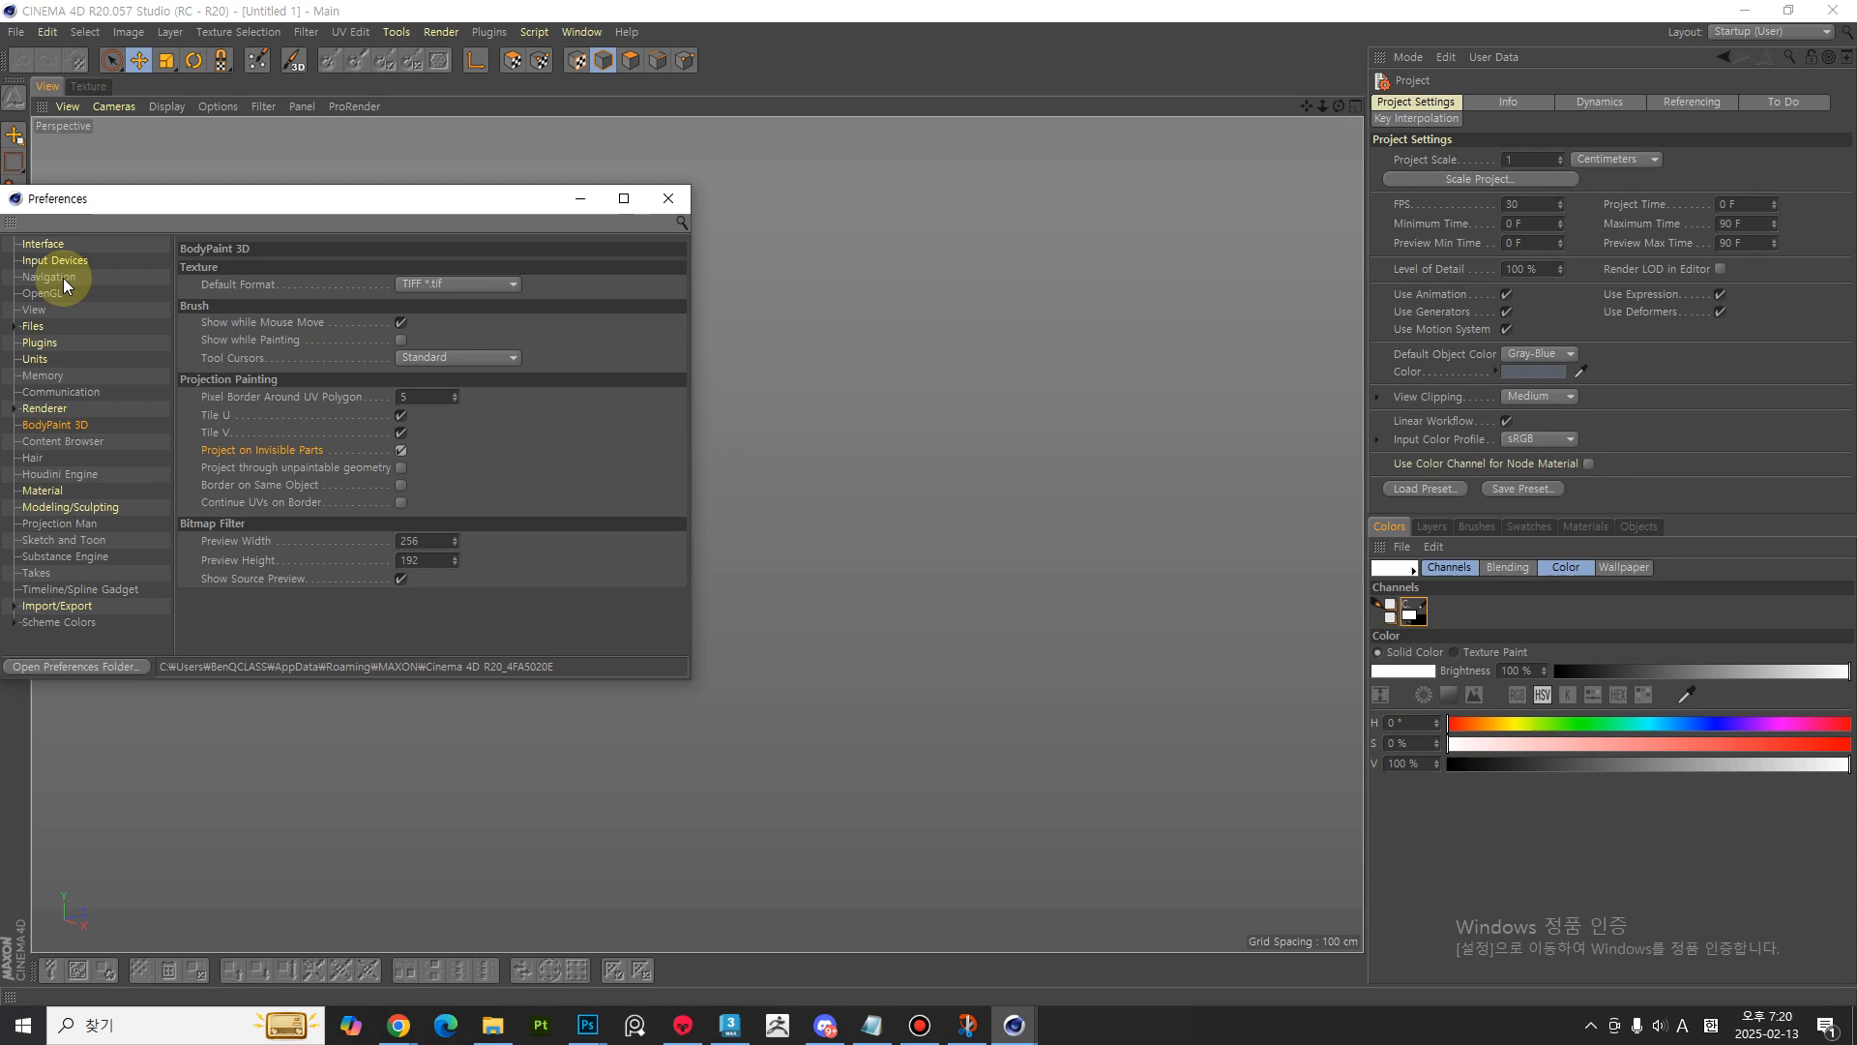
pyautogui.click(667, 198)
# - Turn off Linear Workflow in the project settings
pyautogui.click(59, 35)
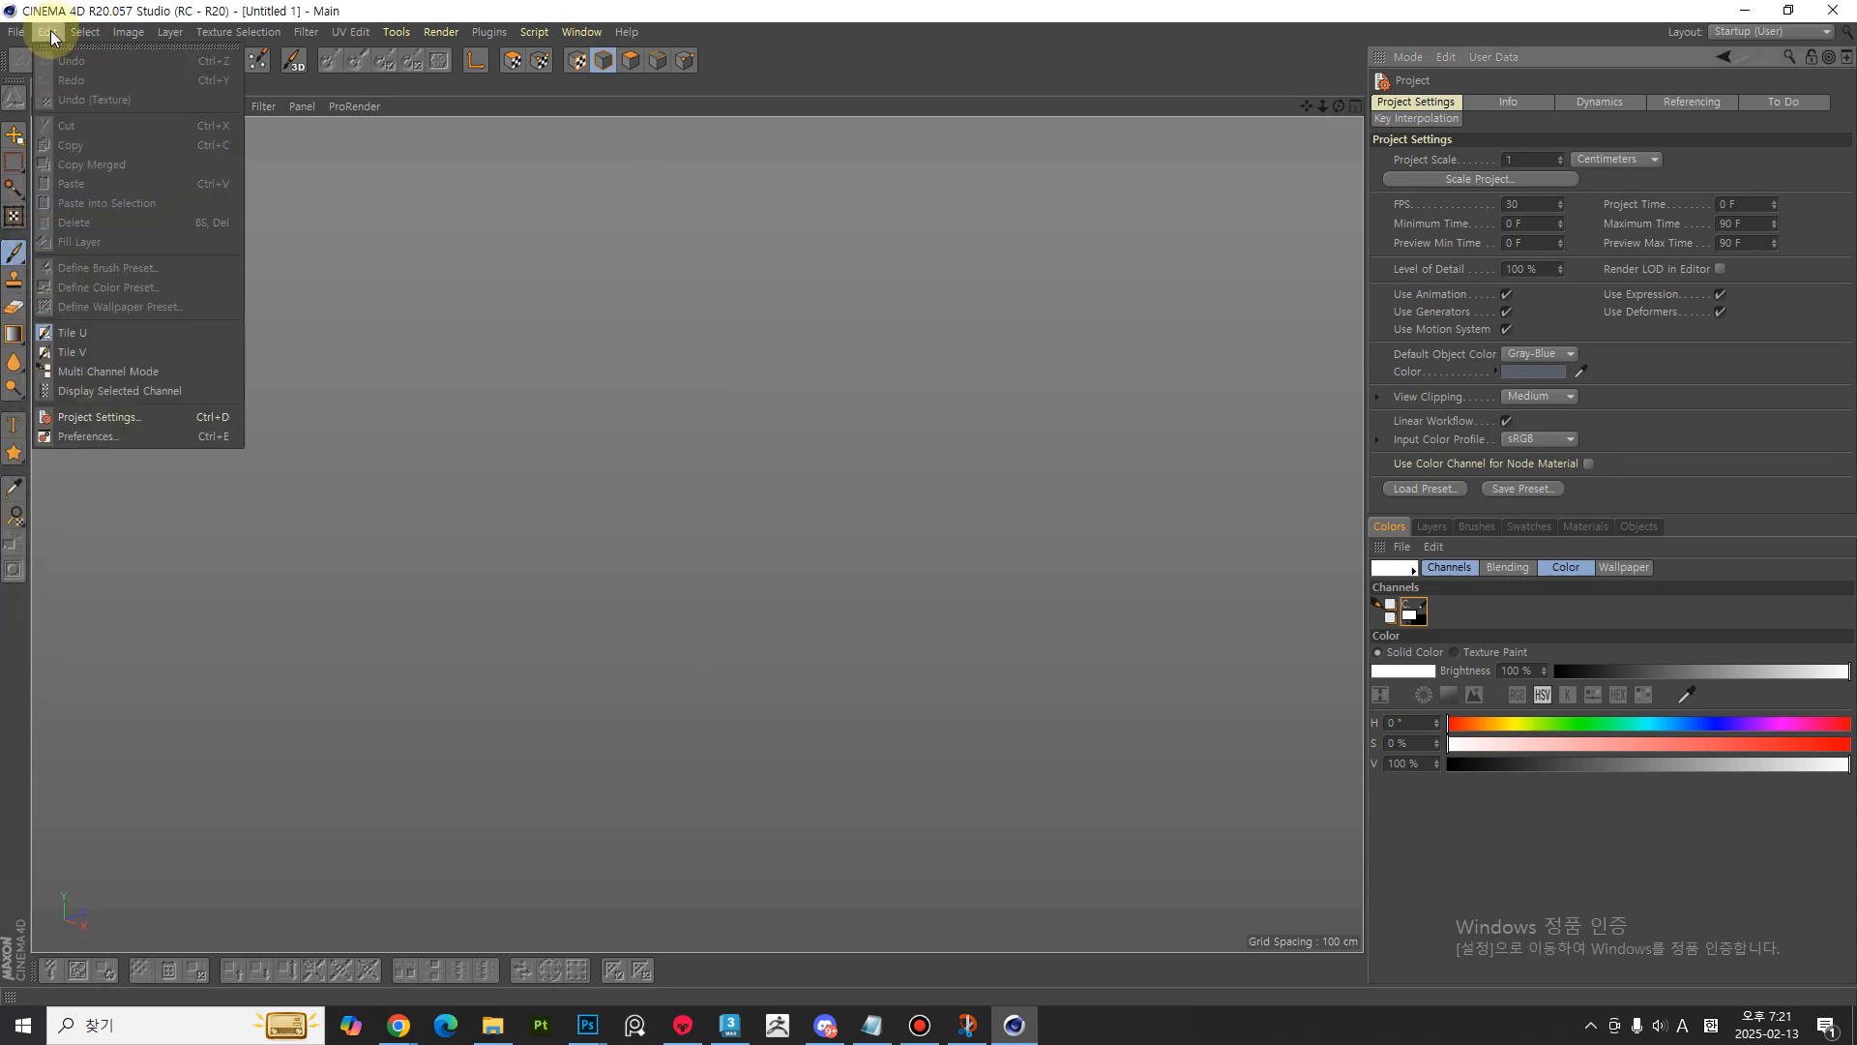
pyautogui.click(131, 408)
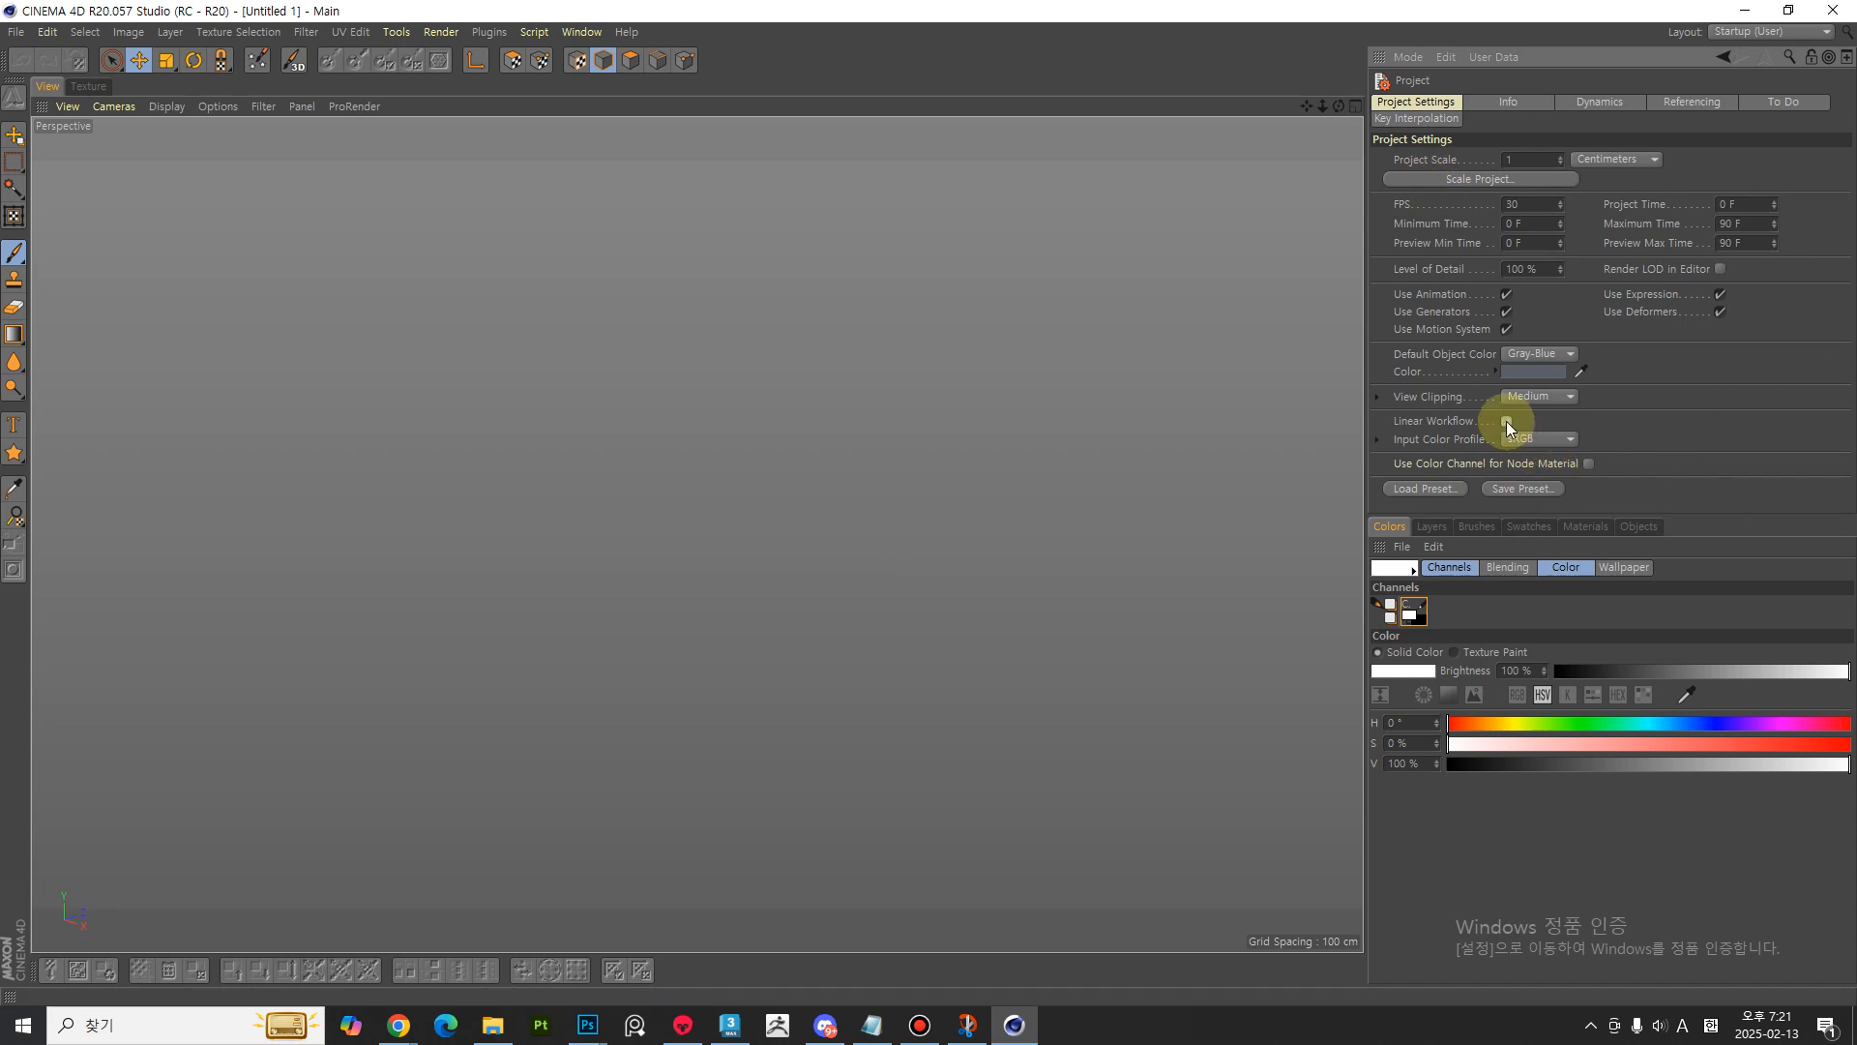
pyautogui.click(1447, 418)
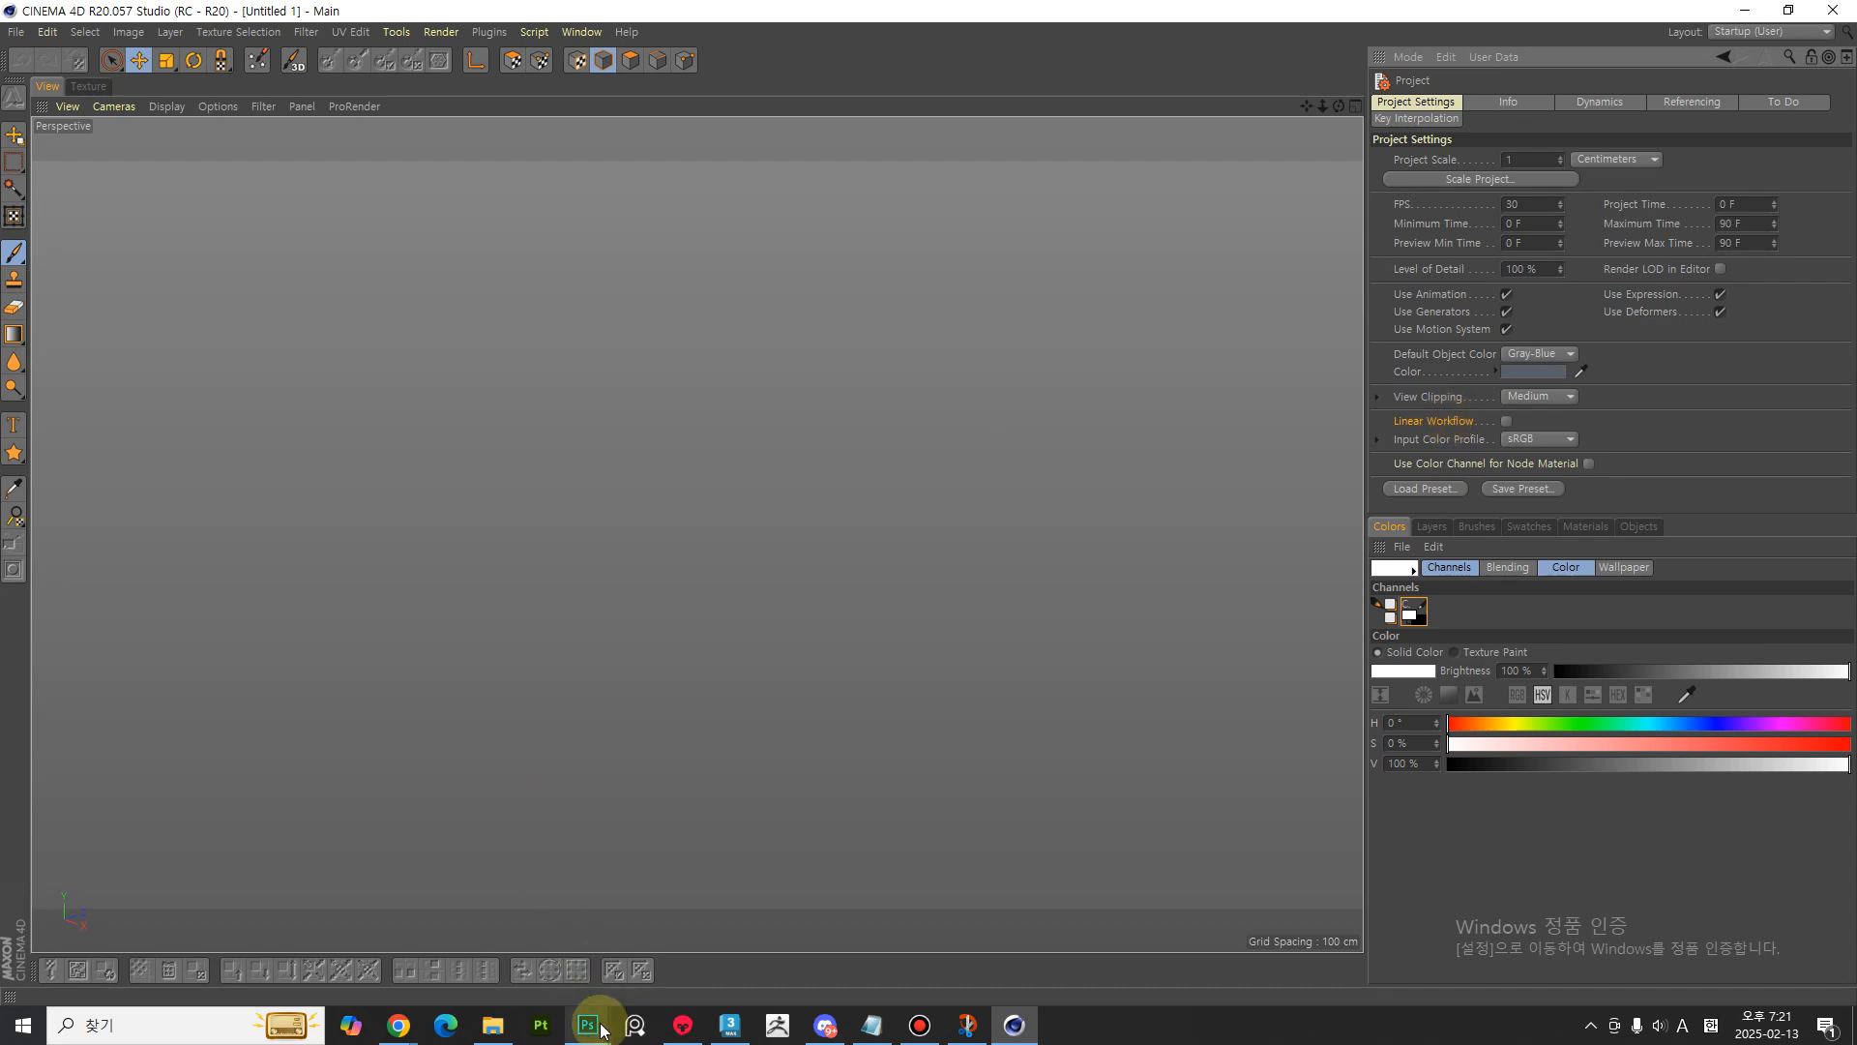
# - Switch to Photoshop, merge all layers from Background to Layer 1 copy 3, and fill the merged layer with white
pyautogui.moveTo(587, 1024)
pyautogui.click(535, 934)
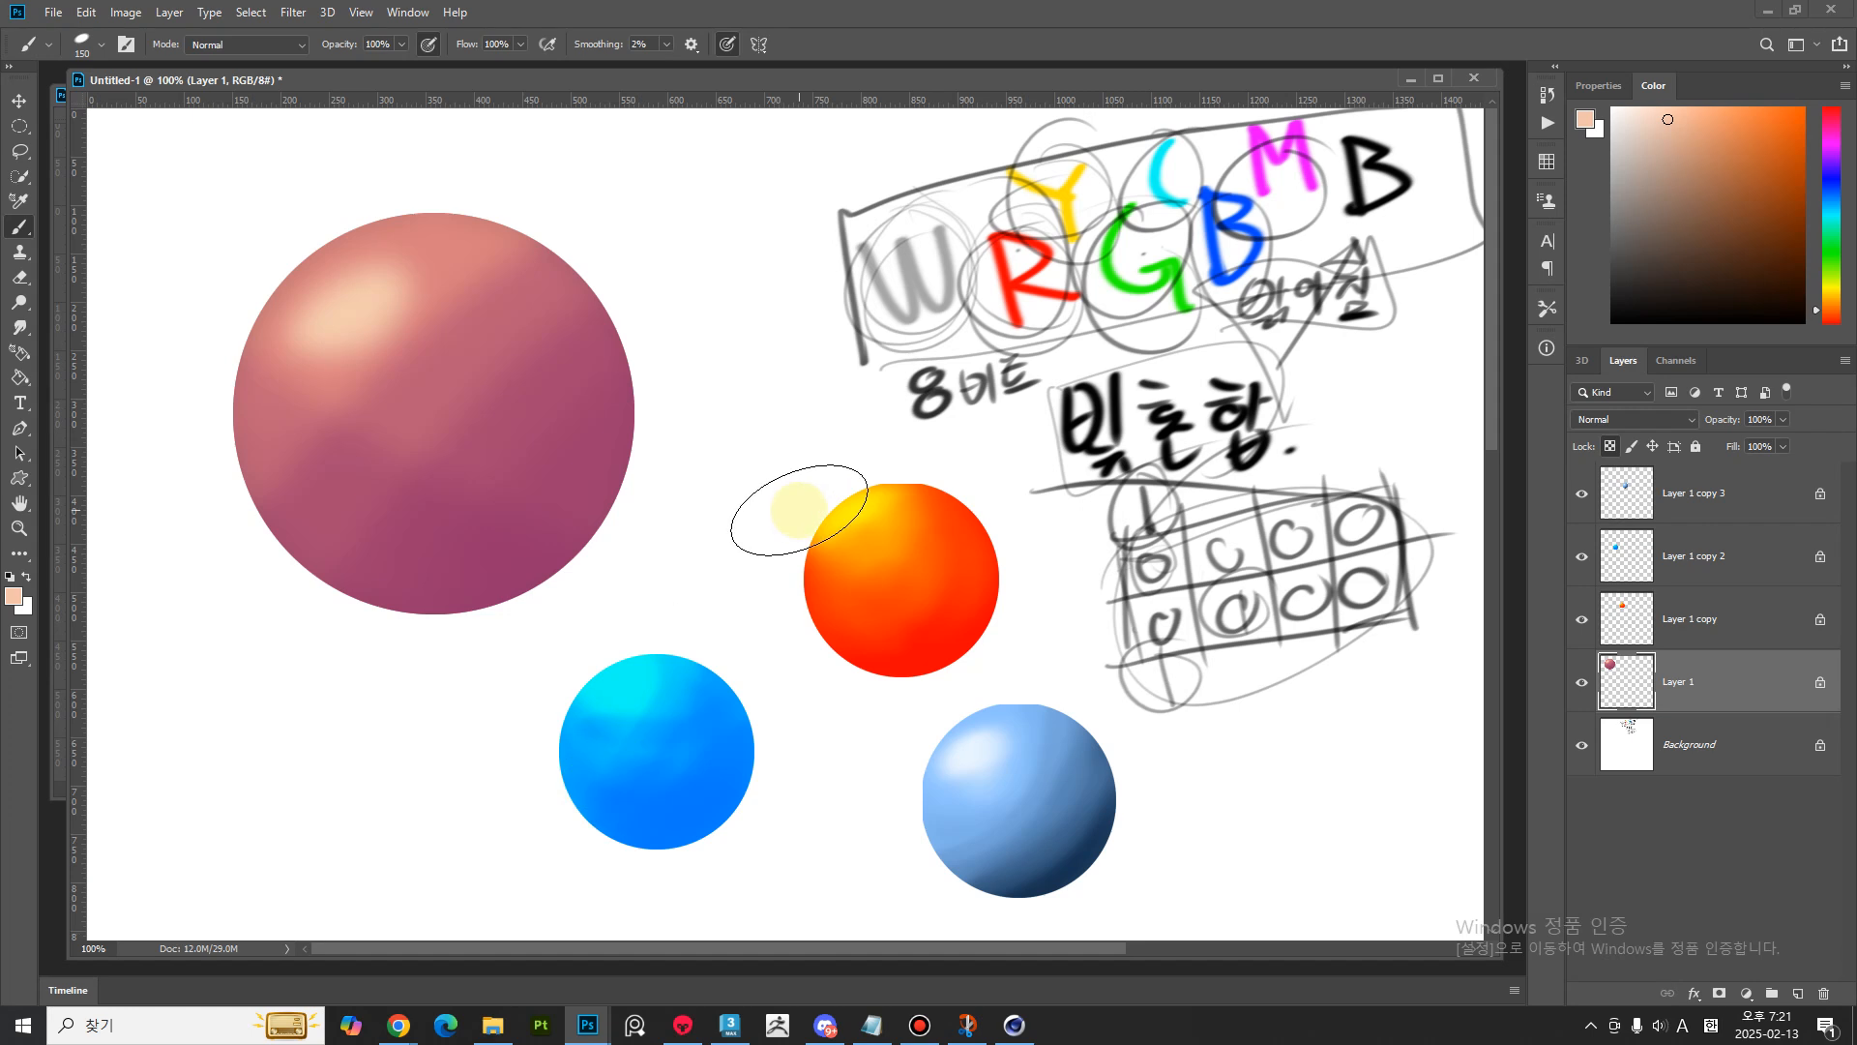
pyautogui.hotkey('ctrl', 'Delete')
pyautogui.hotkey('ctrl', 'z')
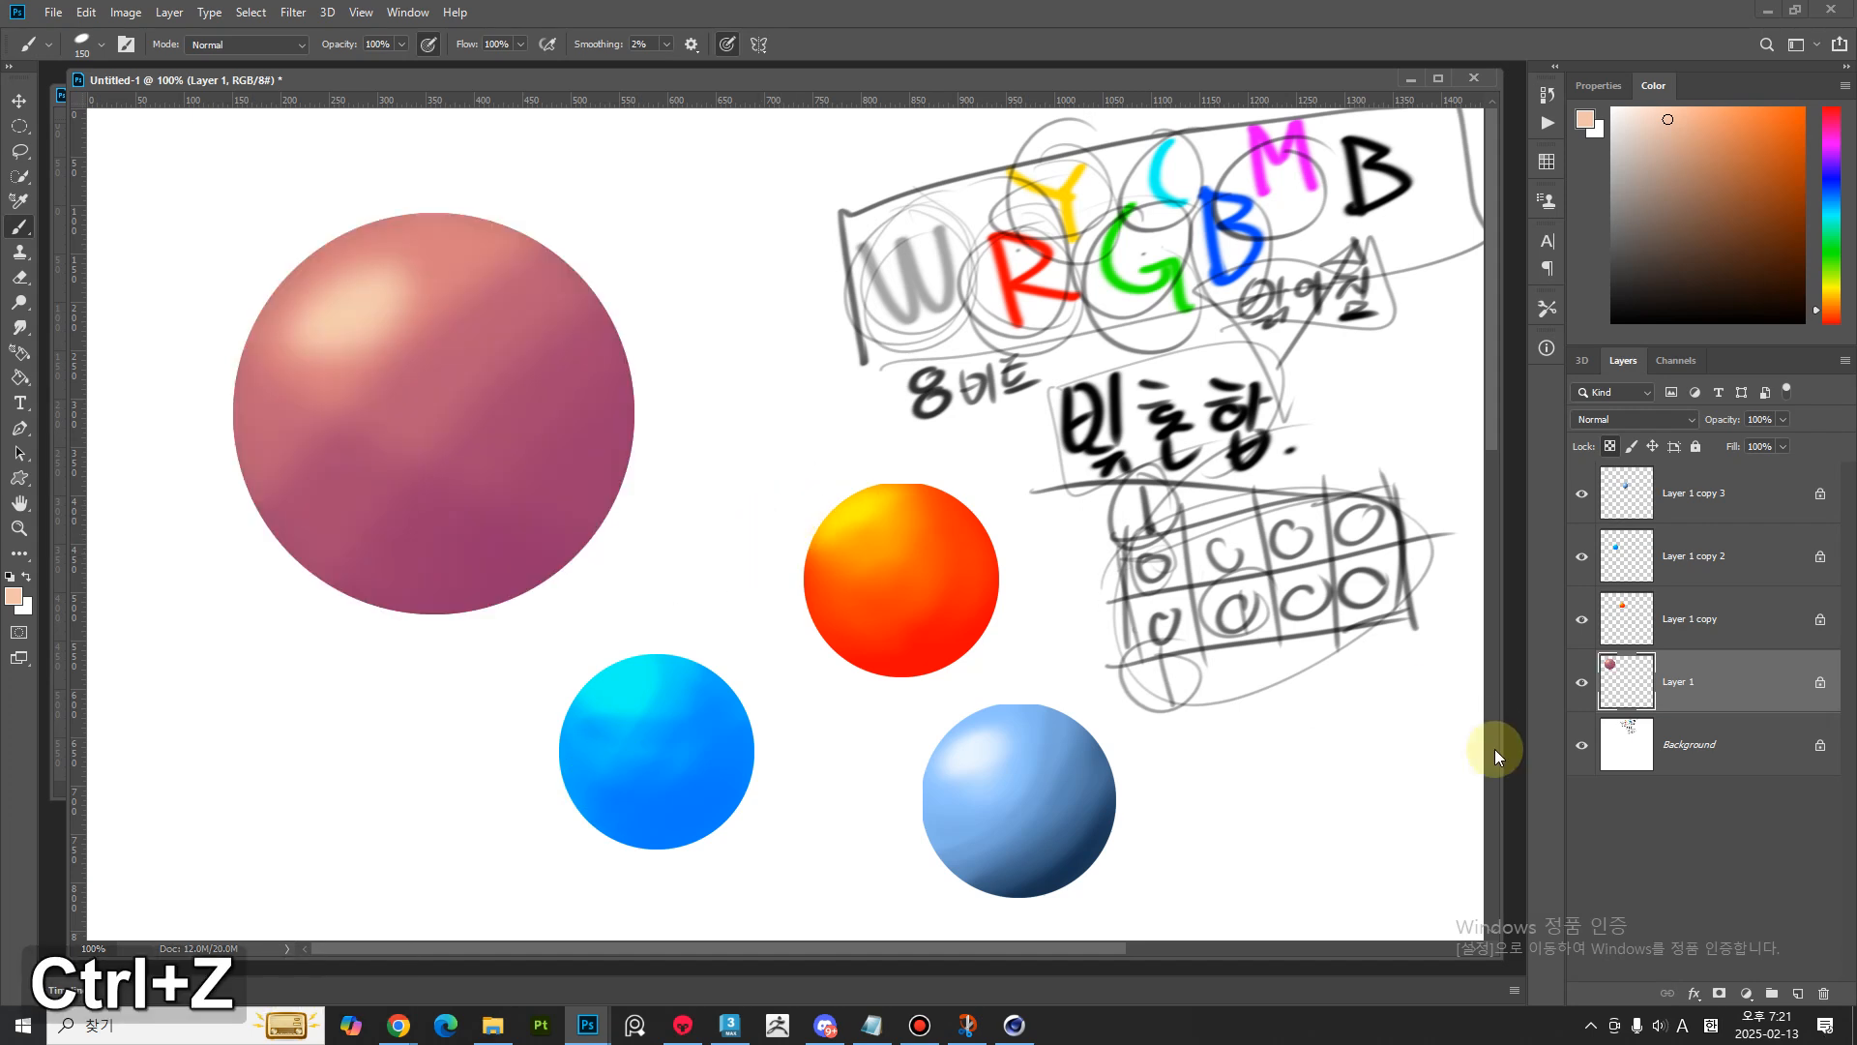
pyautogui.click(1658, 746)
pyautogui.keyDown('shift'); pyautogui.click(1699, 494); pyautogui.keyUp('shift')
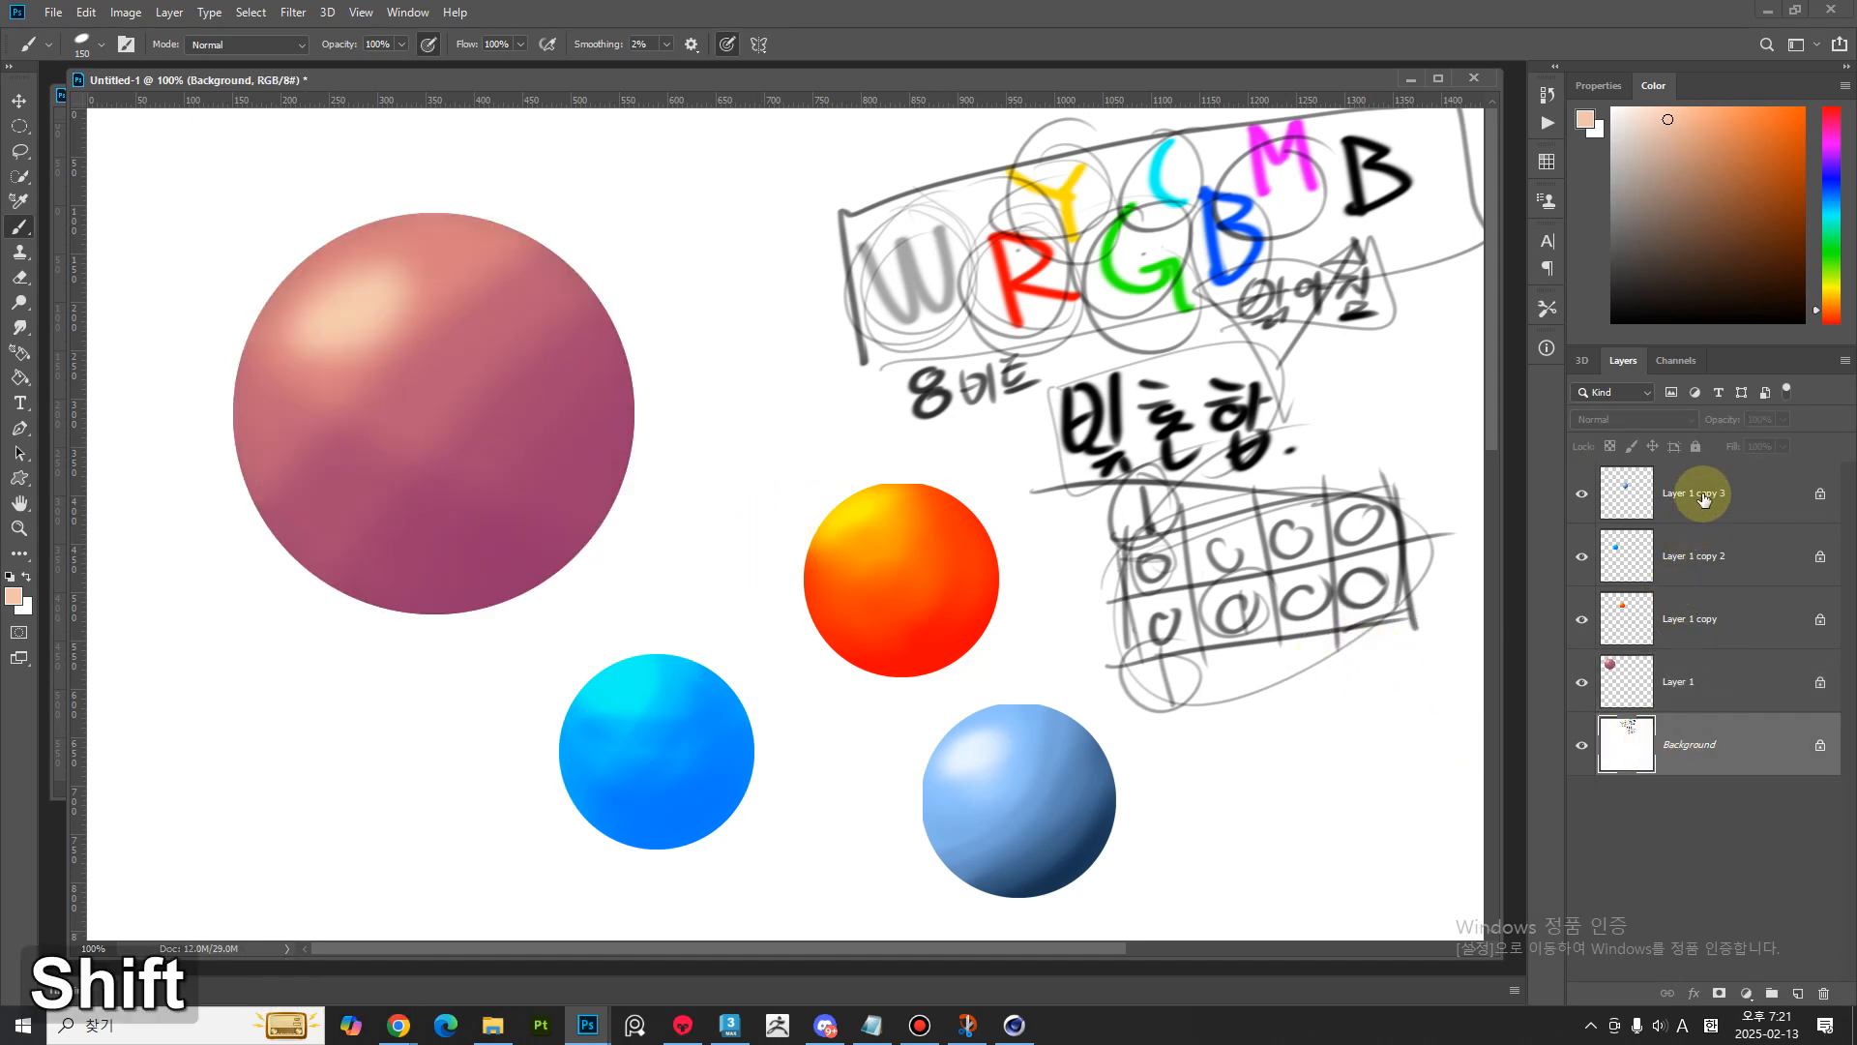
pyautogui.hotkey('ctrl', 'e')
pyautogui.hotkey('ctrl', 'Delete')
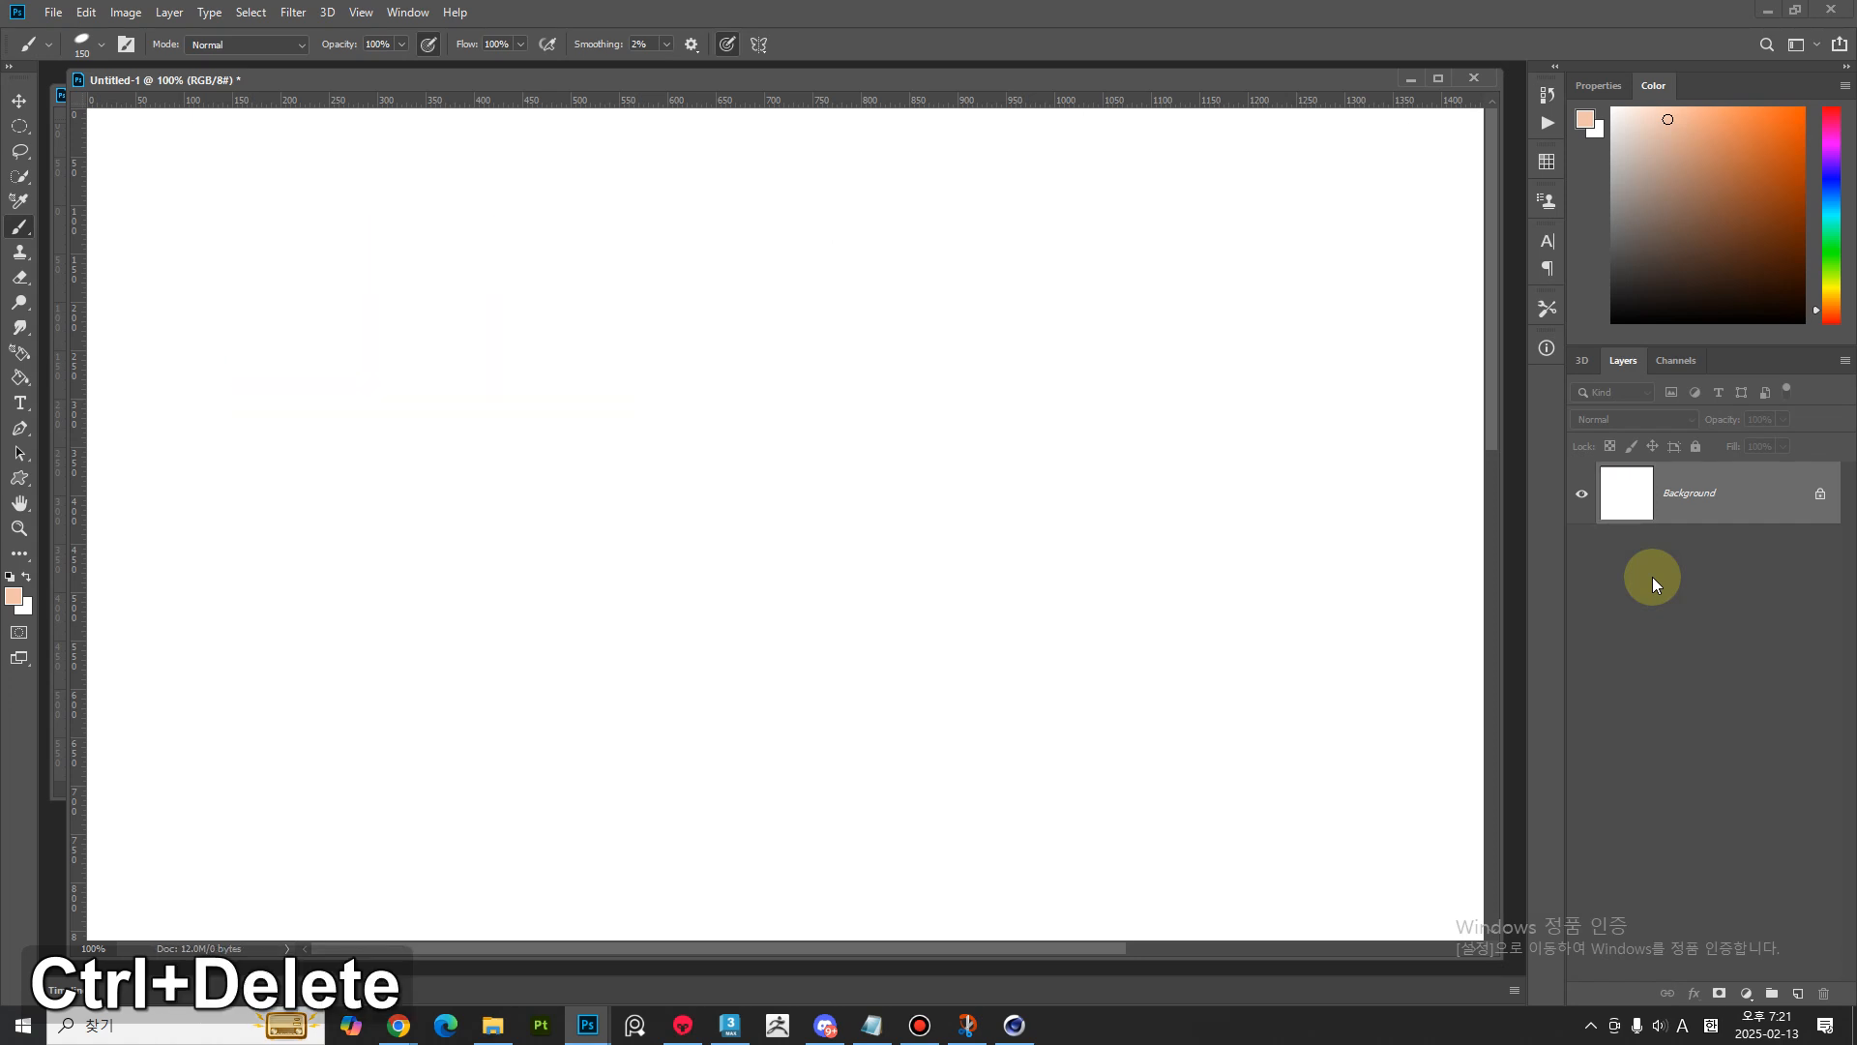
# - Sketch two square graph frames side by side on the blank canvas with a black brush reduced to size 10
pyautogui.press('b')
pyautogui.press('[')
pyautogui.press('[')
pyautogui.press('[')
pyautogui.press('[')
pyautogui.press('[')
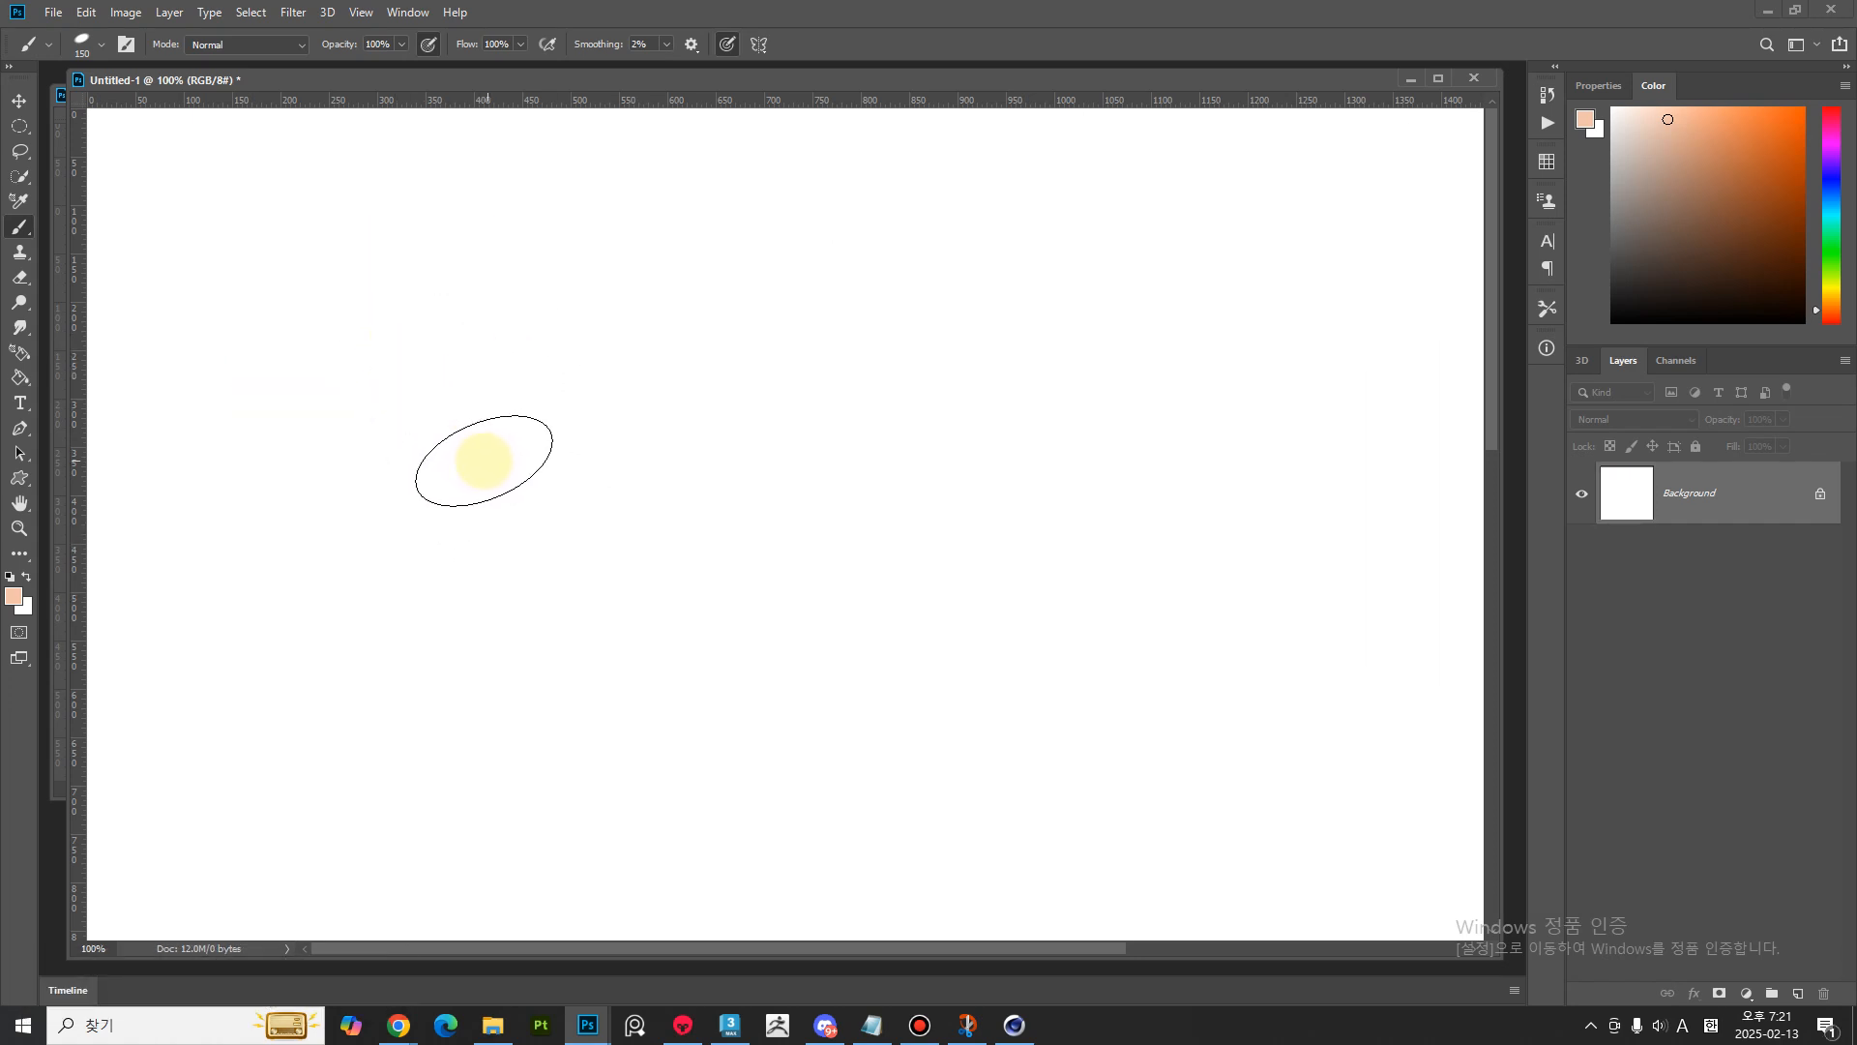
pyautogui.press('[')
pyautogui.press('[')
pyautogui.press('[')
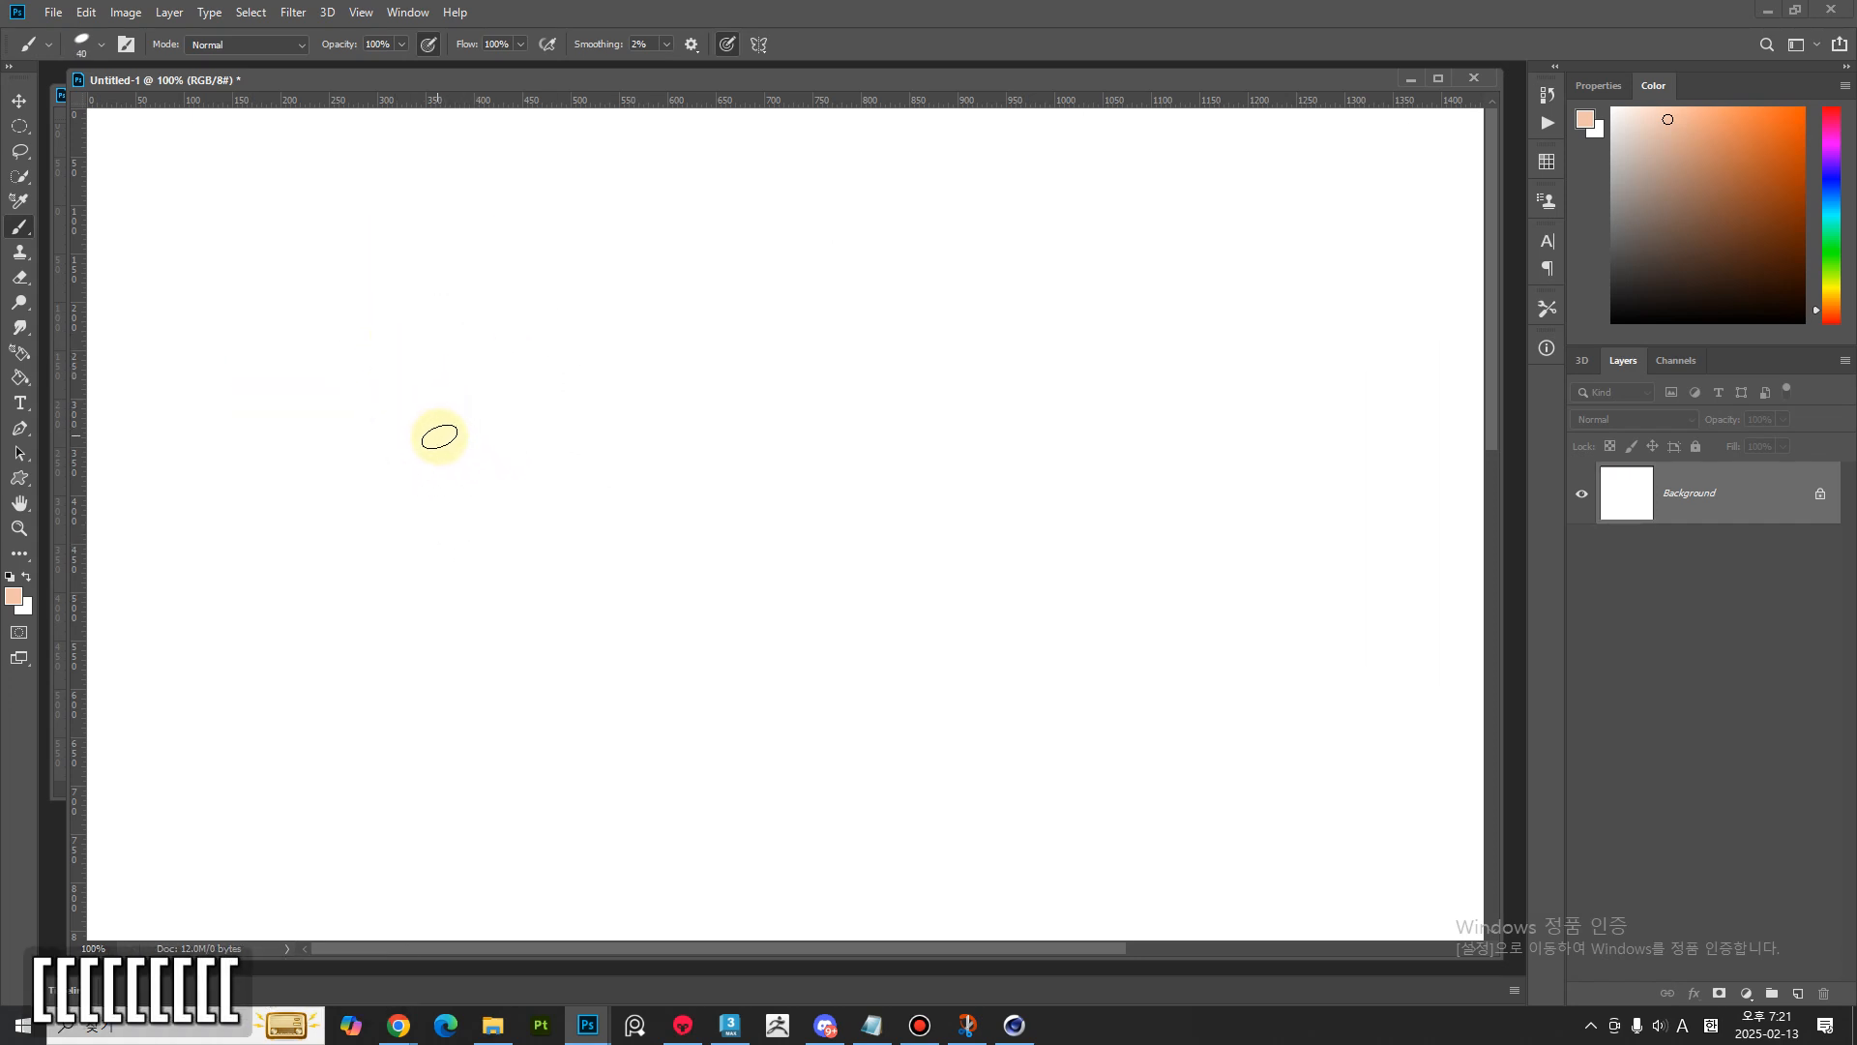
pyautogui.press('d')
pyautogui.press('[')
pyautogui.press('[')
pyautogui.press('[')
pyautogui.press('[')
pyautogui.press('[')
pyautogui.press('[')
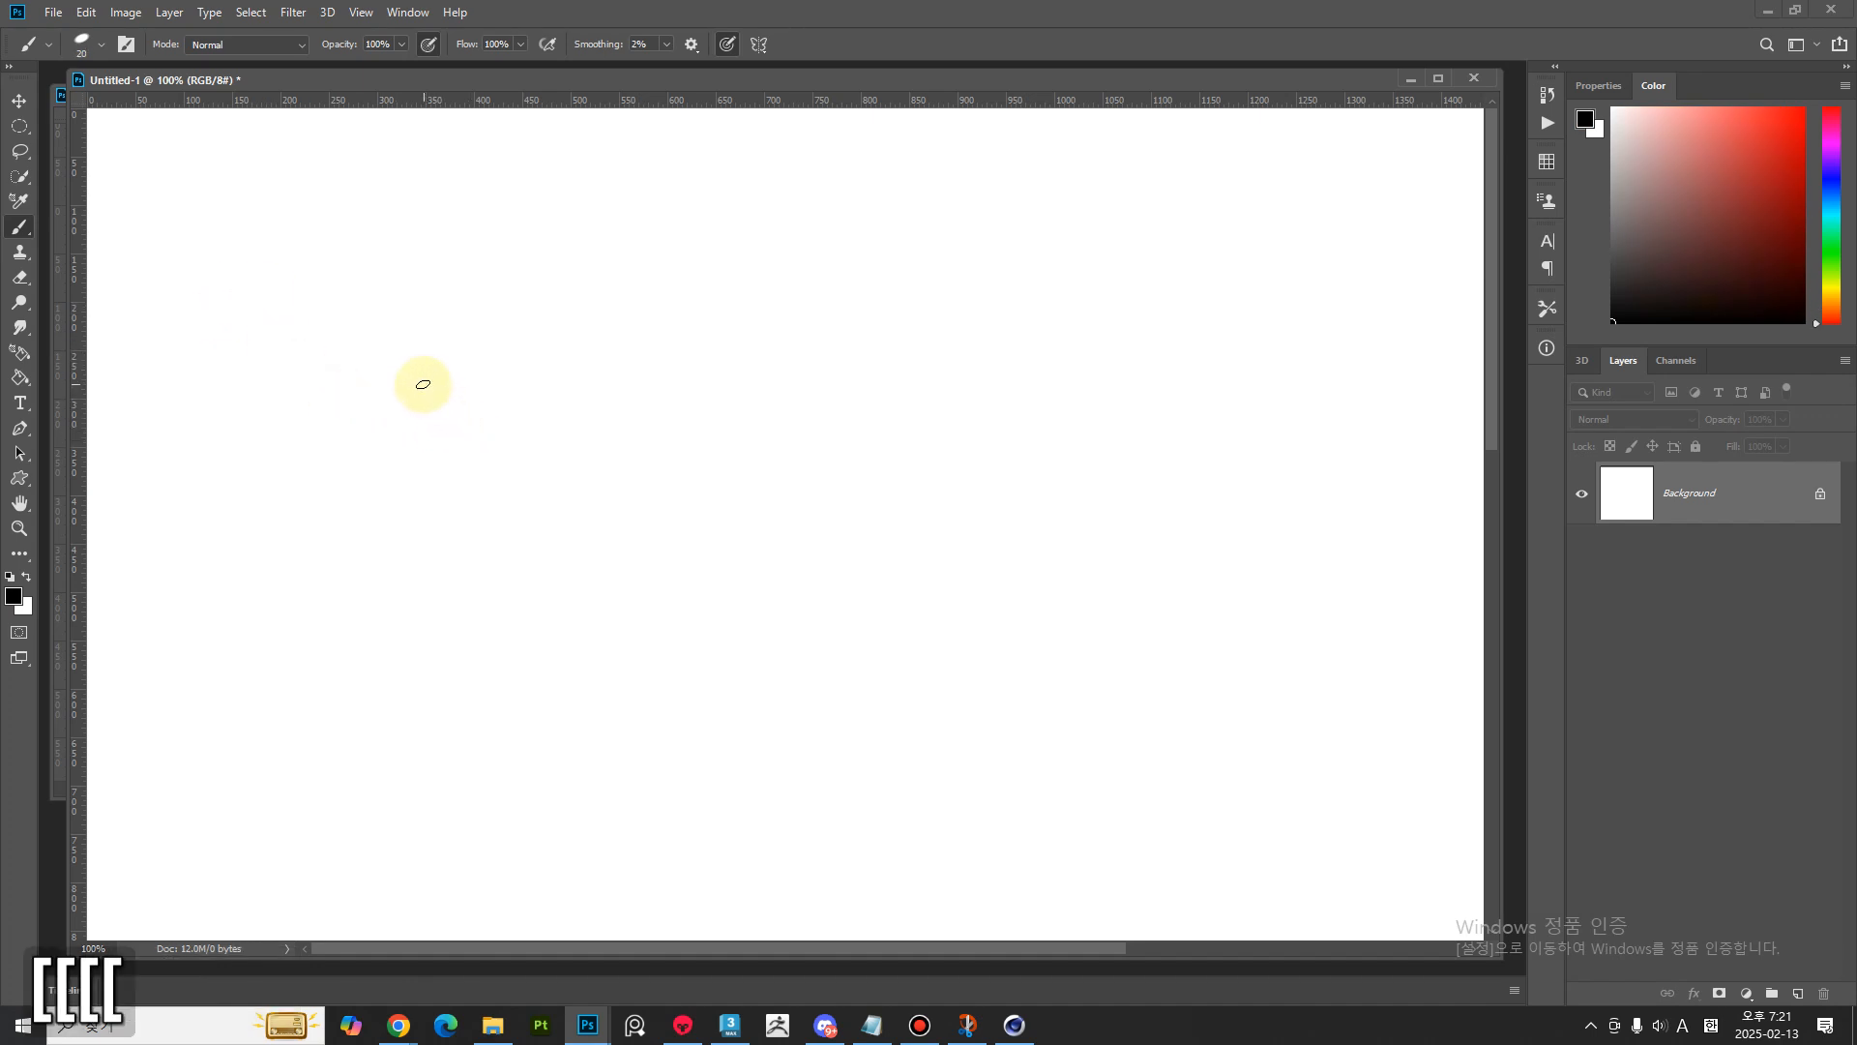
pyautogui.moveTo(262, 216)
pyautogui.mouseDown()
pyautogui.moveTo(278, 518)
pyautogui.moveTo(539, 523)
pyautogui.mouseUp()
pyautogui.moveTo(266, 527); pyautogui.dragTo(604, 530)
pyautogui.moveTo(809, 208)
pyautogui.mouseDown()
pyautogui.moveTo(832, 606)
pyautogui.moveTo(1122, 534)
pyautogui.mouseUp()
pyautogui.moveTo(790, 528); pyautogui.dragTo(1113, 509)
# - Handwrite the labels SRGB and Linear beneath their respective graph frames
pyautogui.moveTo(899, 578)
pyautogui.mouseDown()
pyautogui.moveTo(869, 633)
pyautogui.moveTo(927, 639)
pyautogui.mouseUp()
pyautogui.click(921, 568)
pyautogui.moveTo(918, 580)
pyautogui.mouseDown()
pyautogui.moveTo(972, 623)
pyautogui.moveTo(1023, 631)
pyautogui.mouseUp()
pyautogui.moveTo(1035, 567); pyautogui.dragTo(1039, 627)
pyautogui.moveTo(1033, 571); pyautogui.dragTo(1039, 629)
pyautogui.moveTo(276, 548)
pyautogui.mouseDown()
pyautogui.moveTo(262, 634)
pyautogui.moveTo(319, 626)
pyautogui.moveTo(330, 578)
pyautogui.mouseUp()
pyautogui.moveTo(335, 609); pyautogui.dragTo(334, 624)
pyautogui.moveTo(367, 592)
pyautogui.mouseDown()
pyautogui.moveTo(366, 625)
pyautogui.moveTo(471, 629)
pyautogui.moveTo(510, 578)
pyautogui.mouseUp()
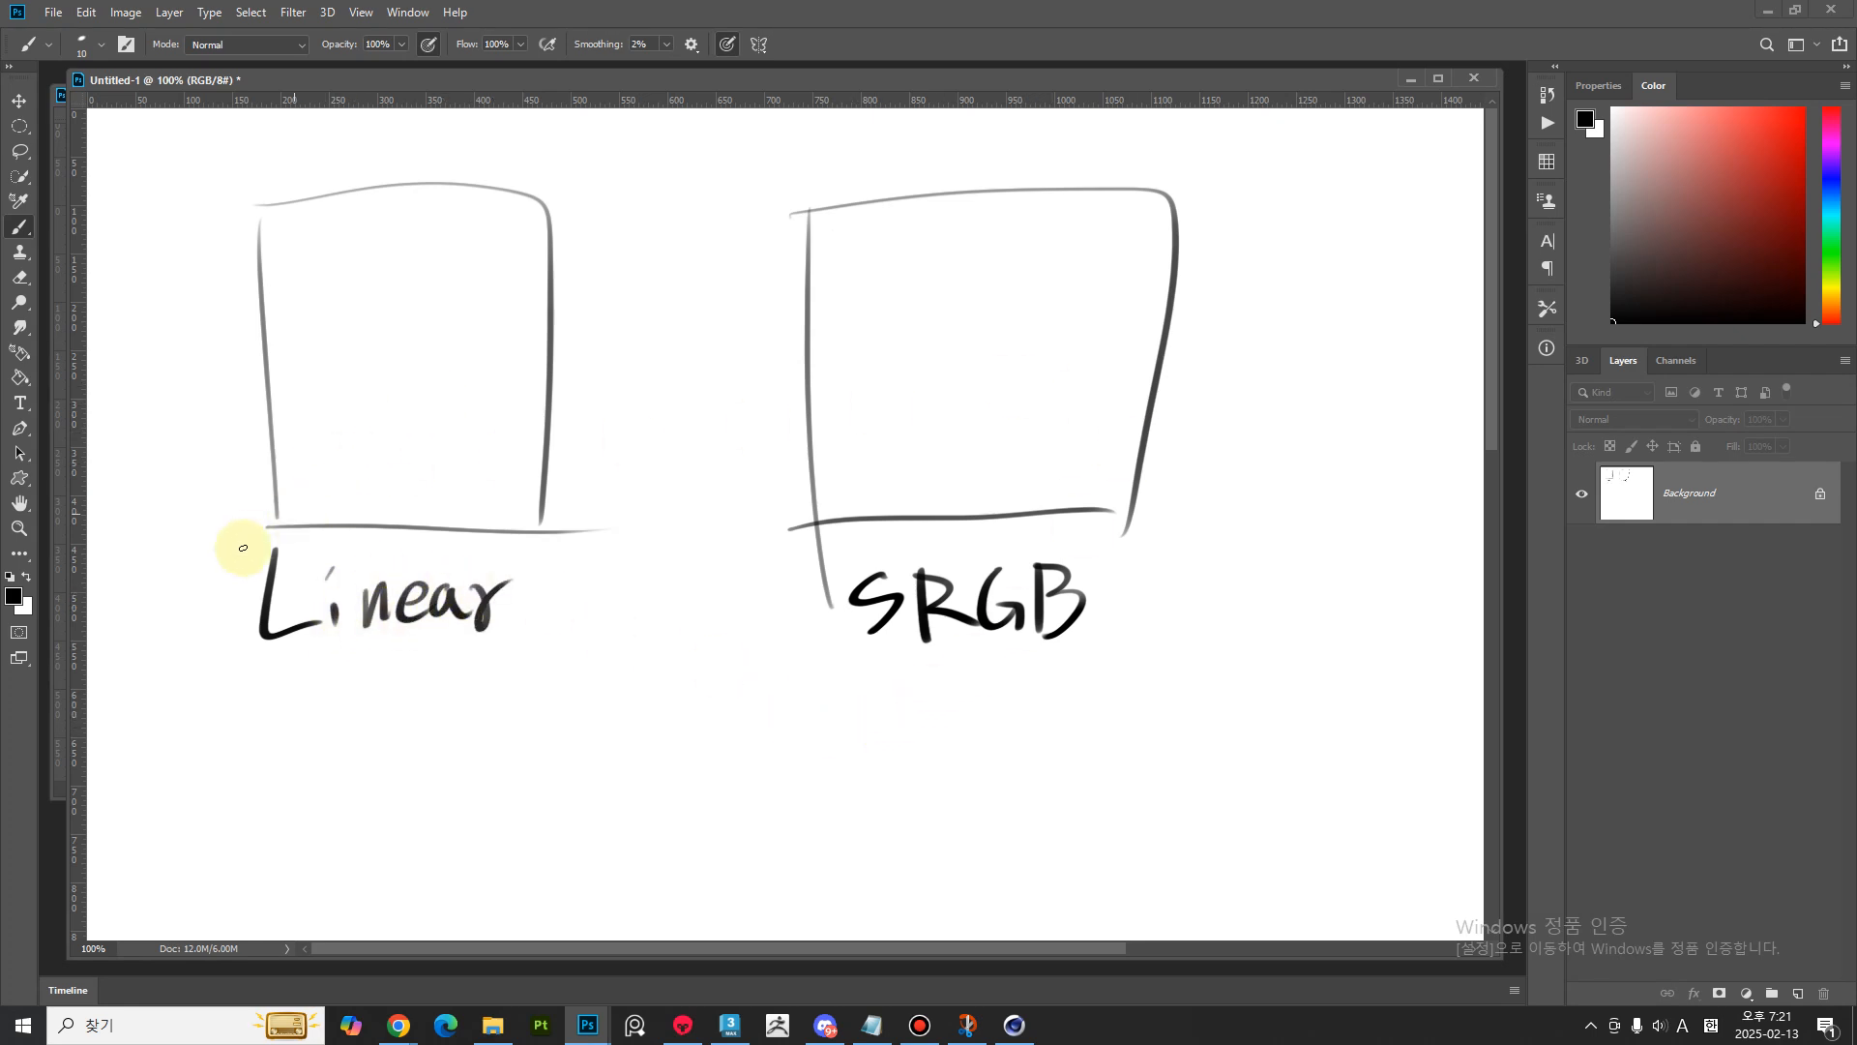
# - Circle two opposite corners of the Linear frame and connect them with a straight diagonal line
pyautogui.moveTo(249, 518); pyautogui.dragTo(254, 514)
pyautogui.moveTo(551, 188); pyautogui.dragTo(548, 192)
pyautogui.moveTo(263, 521)
pyautogui.mouseDown()
pyautogui.moveTo(602, 192)
pyautogui.moveTo(584, 207)
pyautogui.mouseUp()
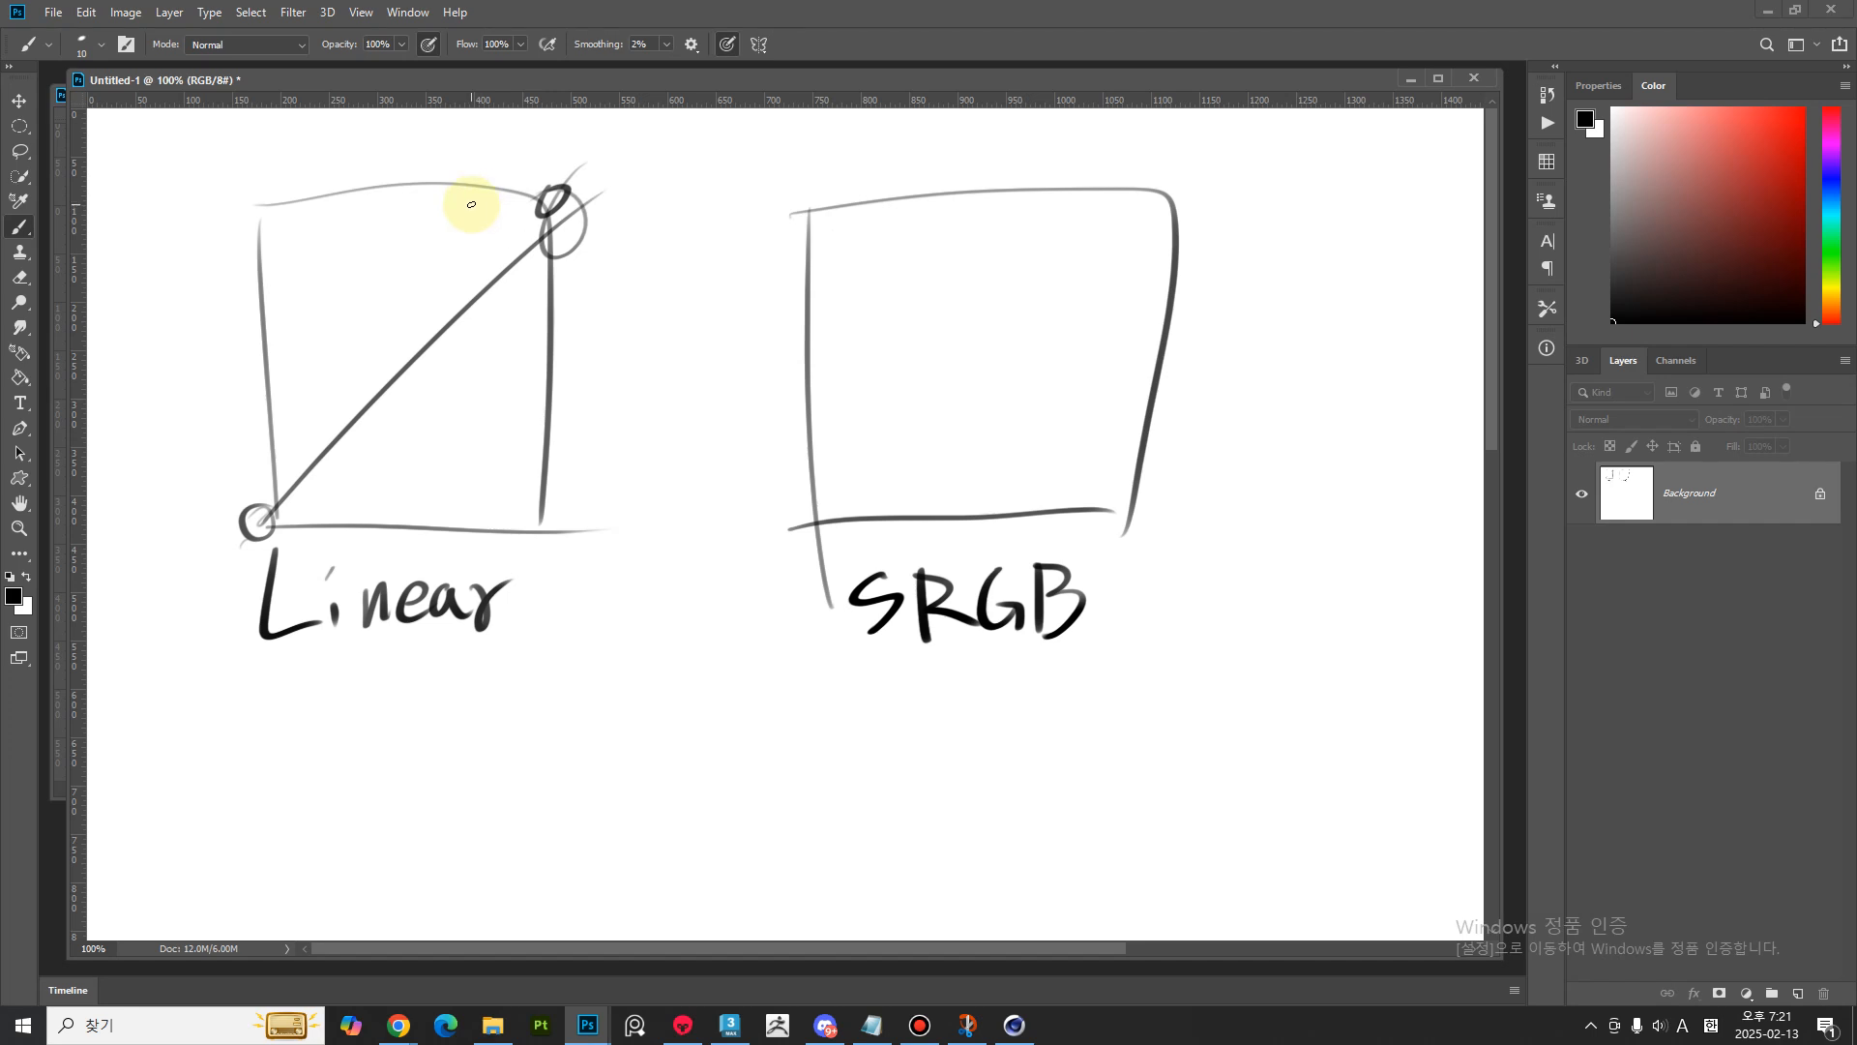
# - Circle two opposite corners of the SRGB frame and connect them with a downward-sagging curve
pyautogui.moveTo(789, 526); pyautogui.dragTo(830, 528)
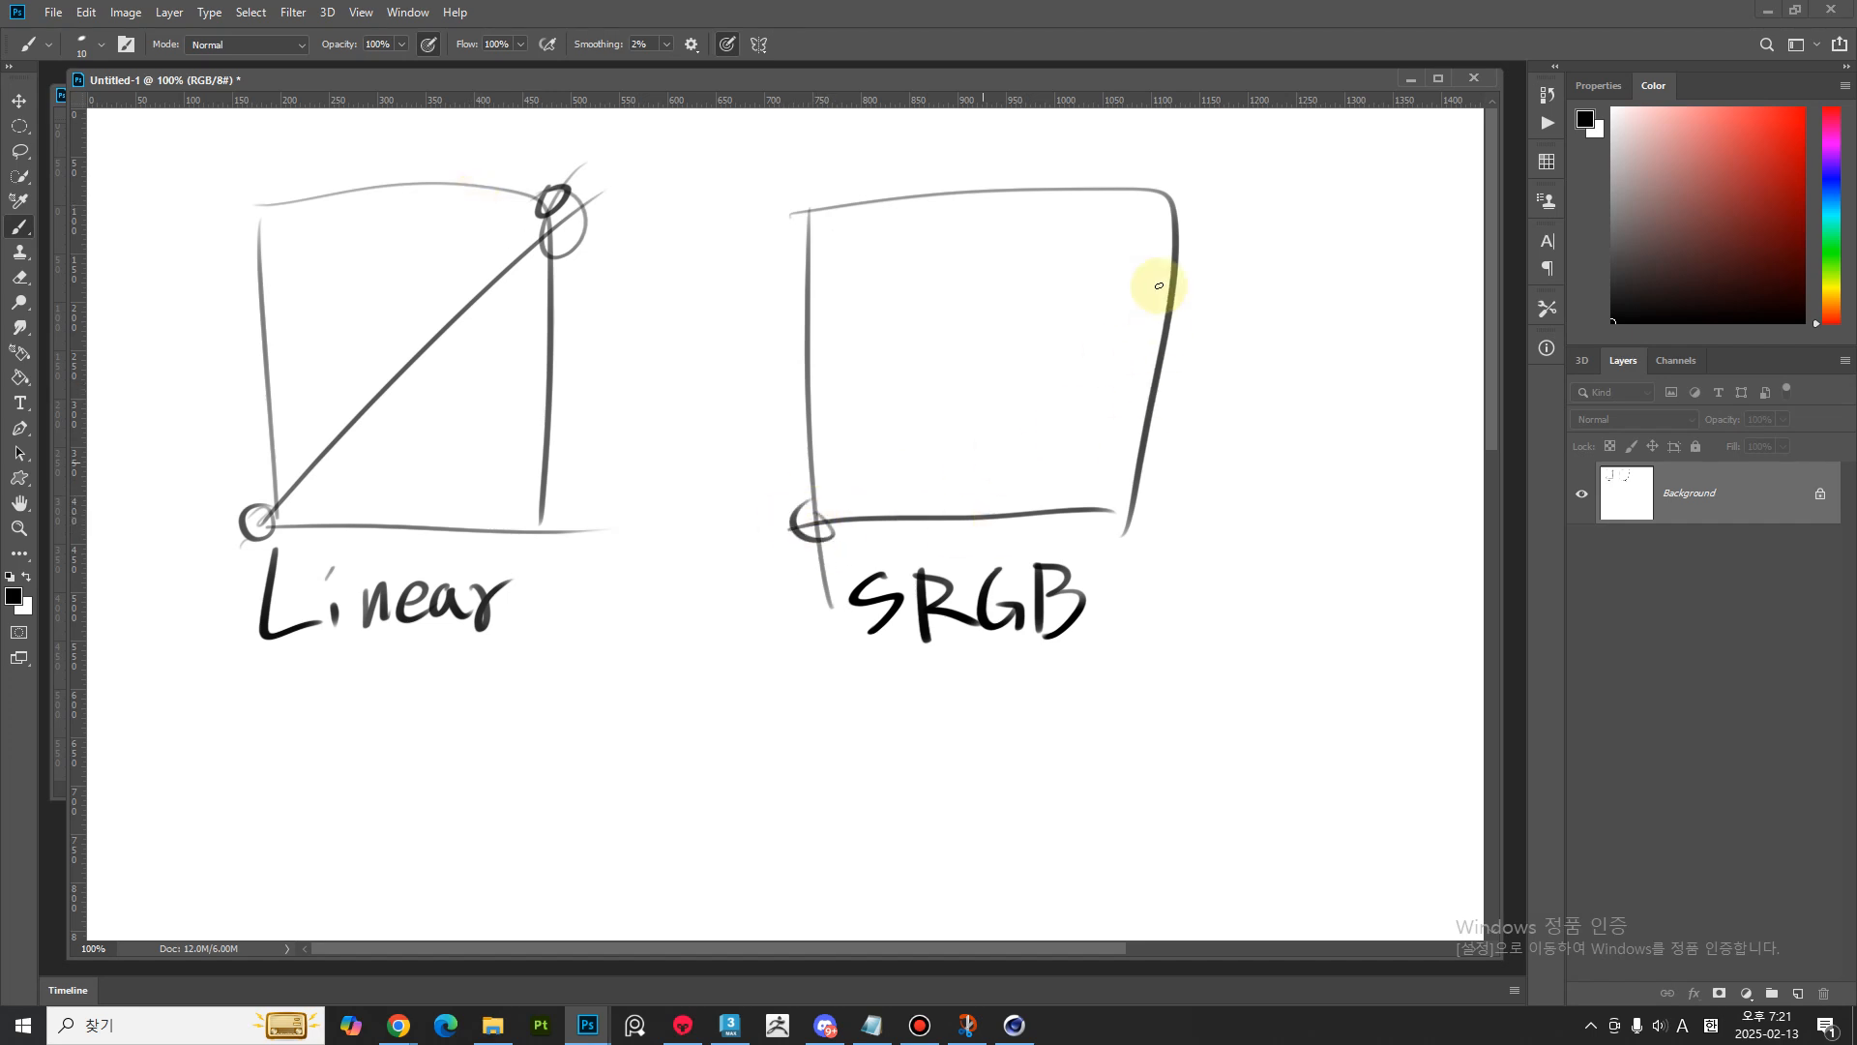
pyautogui.moveTo(1161, 205); pyautogui.dragTo(1165, 206)
pyautogui.moveTo(818, 511)
pyautogui.mouseDown()
pyautogui.moveTo(1028, 431)
pyautogui.moveTo(1196, 174)
pyautogui.mouseUp()
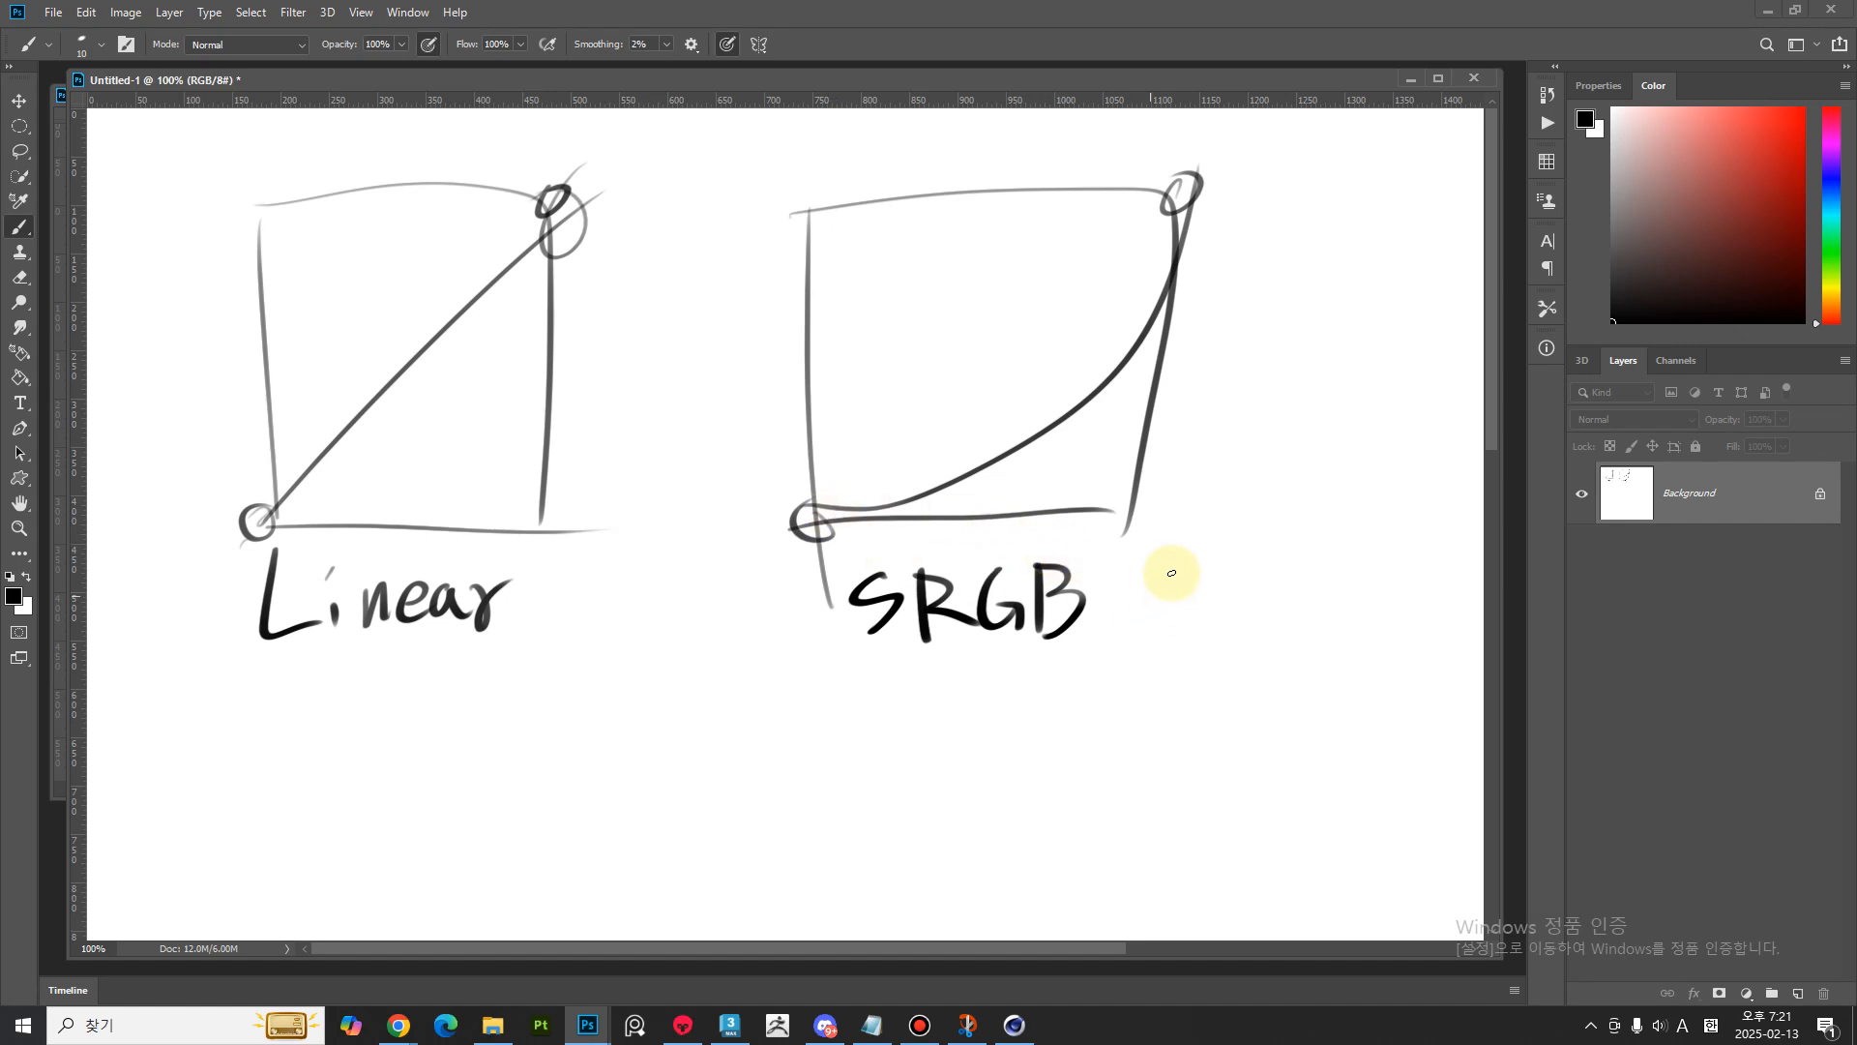
# - Handwrite the note 왜곡 beside the SRGB label and draw a box around it
pyautogui.moveTo(1161, 578); pyautogui.dragTo(1199, 594)
pyautogui.moveTo(1198, 565); pyautogui.dragTo(1201, 605)
pyautogui.moveTo(1215, 570)
pyautogui.mouseDown()
pyautogui.moveTo(1214, 608)
pyautogui.moveTo(1249, 574)
pyautogui.mouseUp()
pyautogui.moveTo(1228, 586); pyautogui.dragTo(1245, 595)
pyautogui.moveTo(1149, 559)
pyautogui.mouseDown()
pyautogui.moveTo(1256, 604)
pyautogui.moveTo(1299, 597)
pyautogui.mouseUp()
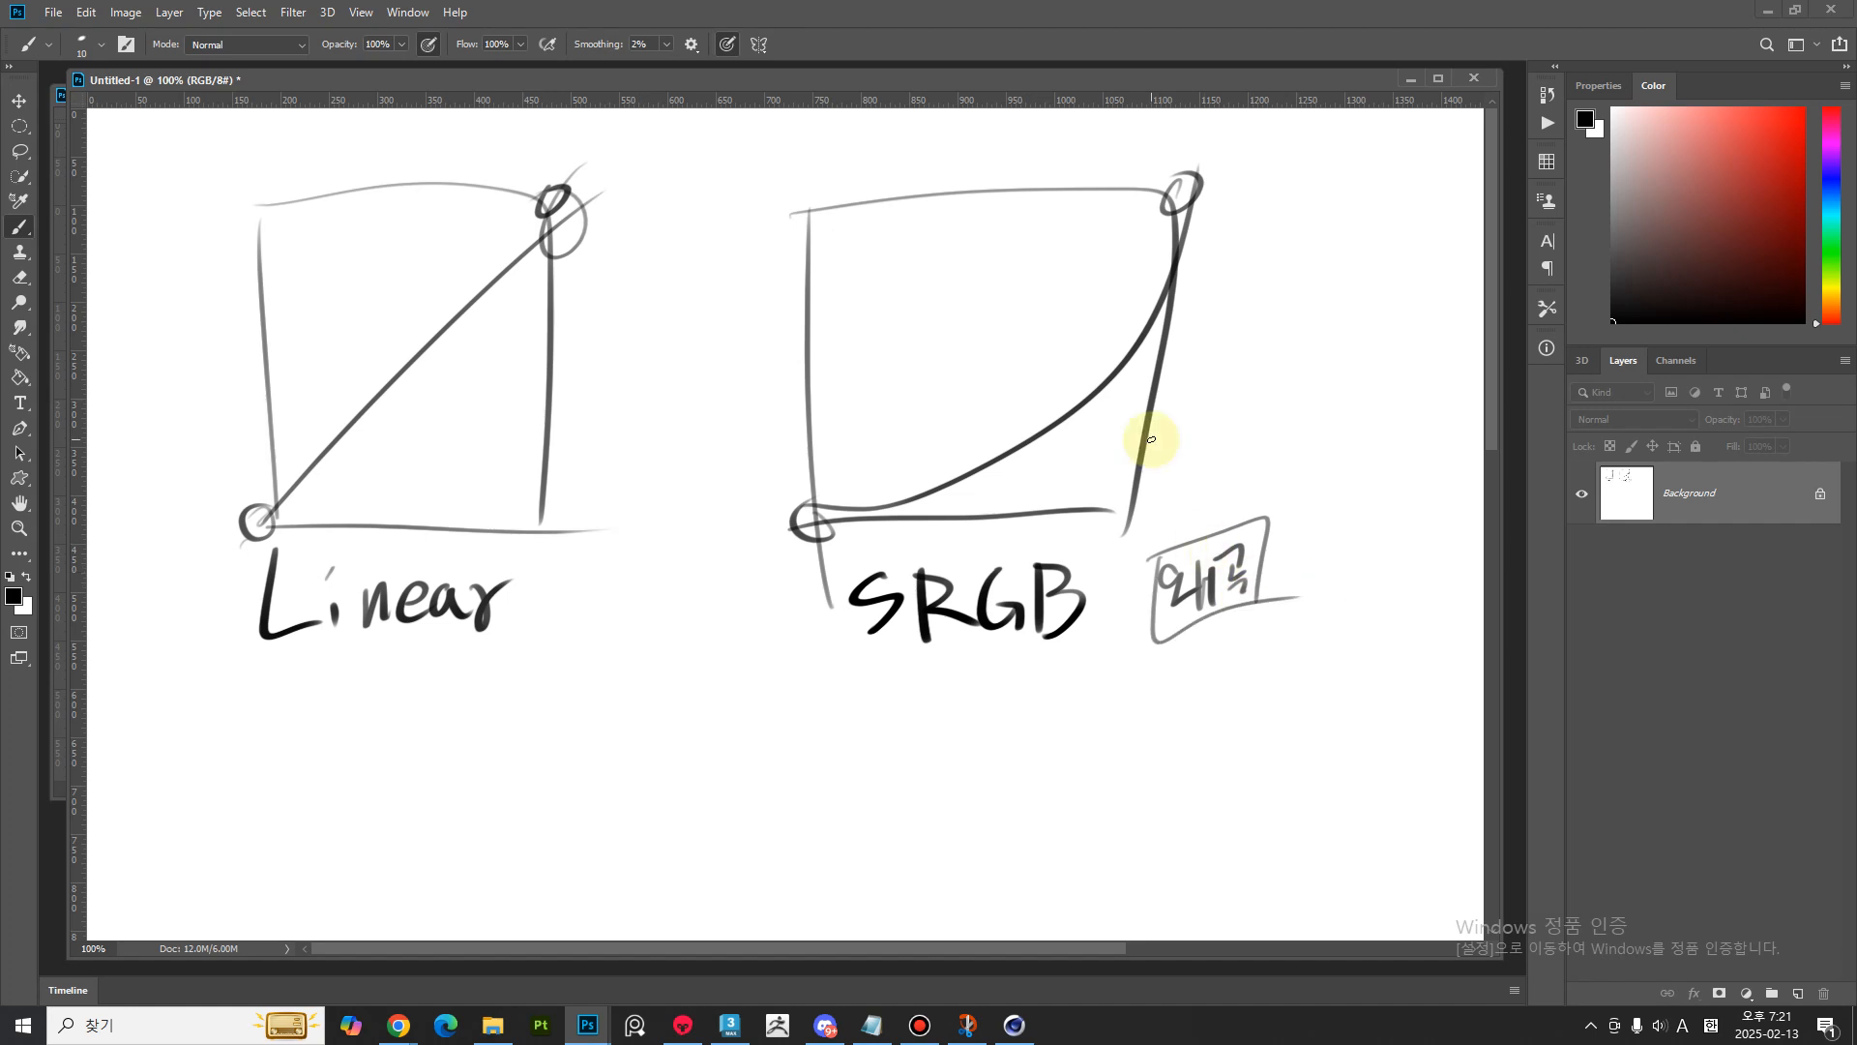
# - Handwrite 현실 above the boxed note and outline the Linear label with a box
pyautogui.click(1182, 514)
pyautogui.moveTo(1181, 456); pyautogui.dragTo(1226, 482)
pyautogui.moveTo(1203, 481); pyautogui.dragTo(1254, 483)
pyautogui.moveTo(1264, 448); pyautogui.dragTo(1261, 473)
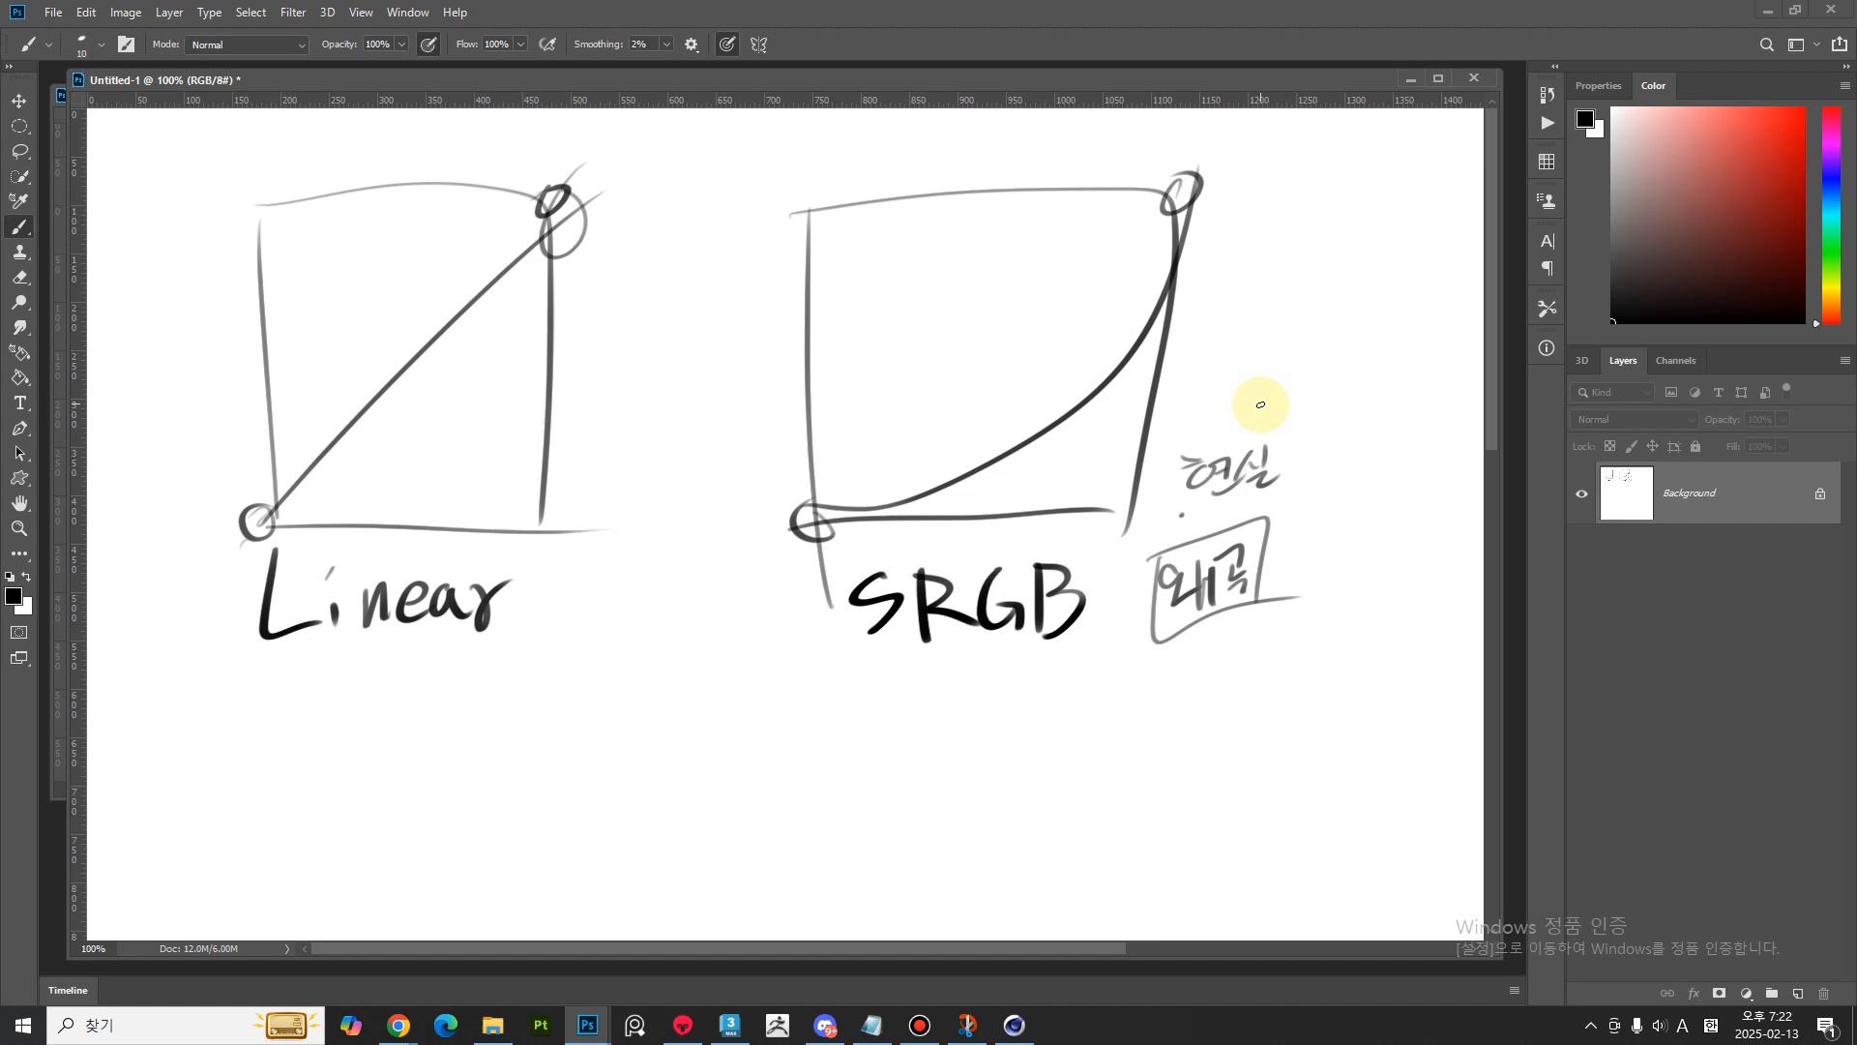
pyautogui.moveTo(227, 547)
pyautogui.mouseDown()
pyautogui.moveTo(545, 650)
pyautogui.moveTo(452, 617)
pyautogui.mouseUp()
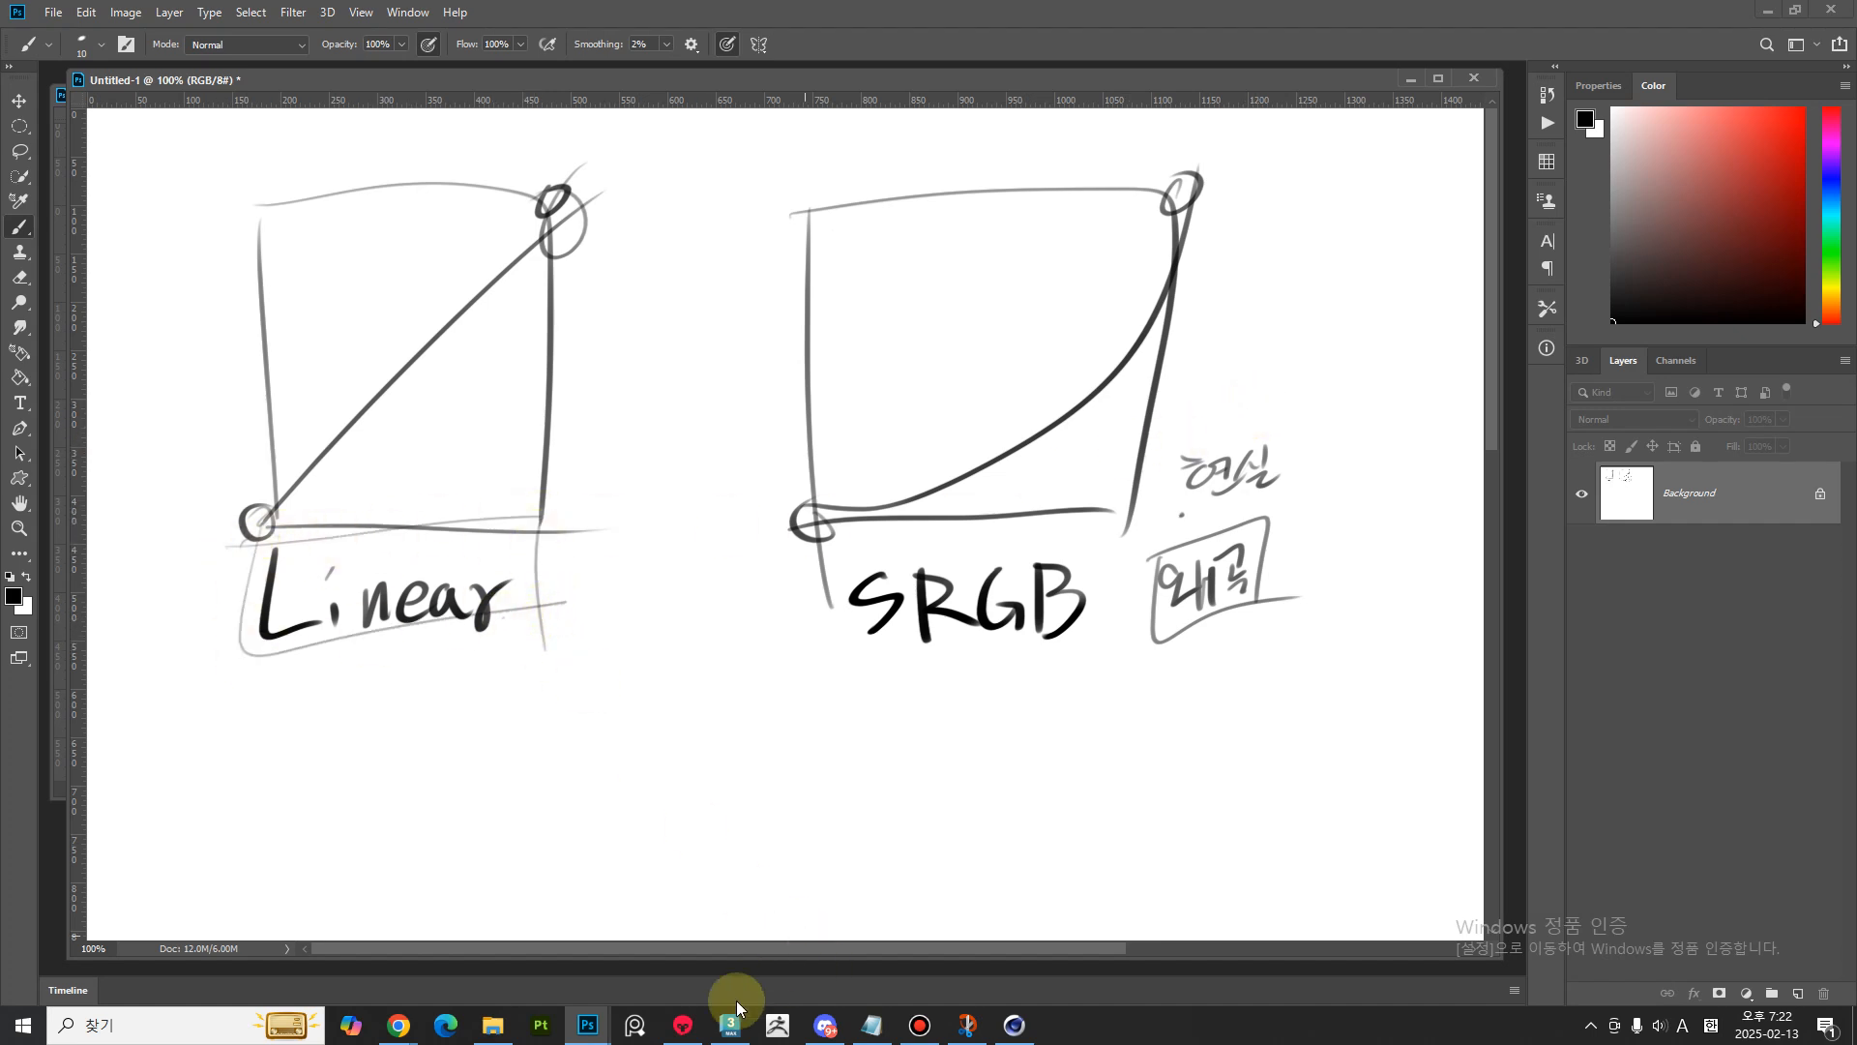
# - Switch to 3ds Max and open the Slate Material Editor to examine the Char PBR material node
pyautogui.click(731, 1025)
pyautogui.moveTo(1036, 849); pyautogui.dragTo(983, 651, button='middle')
pyautogui.press('m')
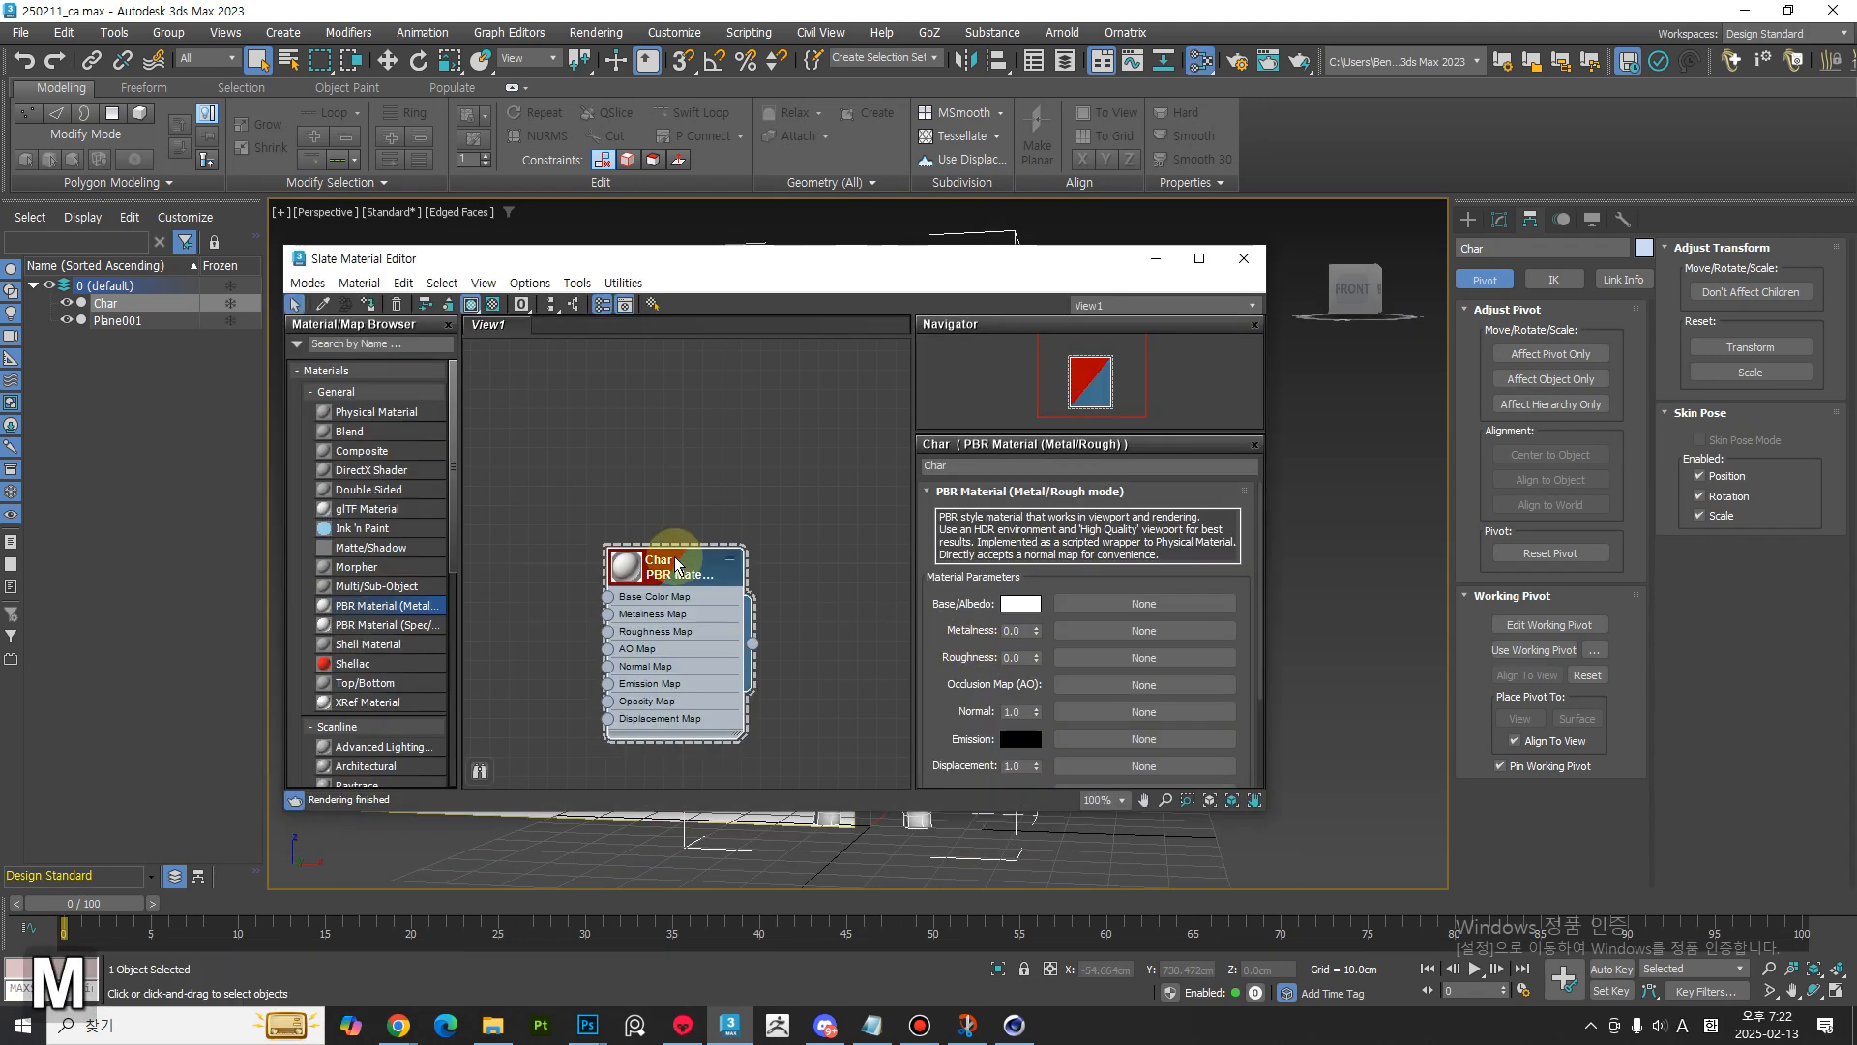
pyautogui.moveTo(717, 522)
pyautogui.mouseDown(button='middle')
pyautogui.moveTo(861, 484)
pyautogui.moveTo(735, 532)
pyautogui.mouseUp(button='middle')
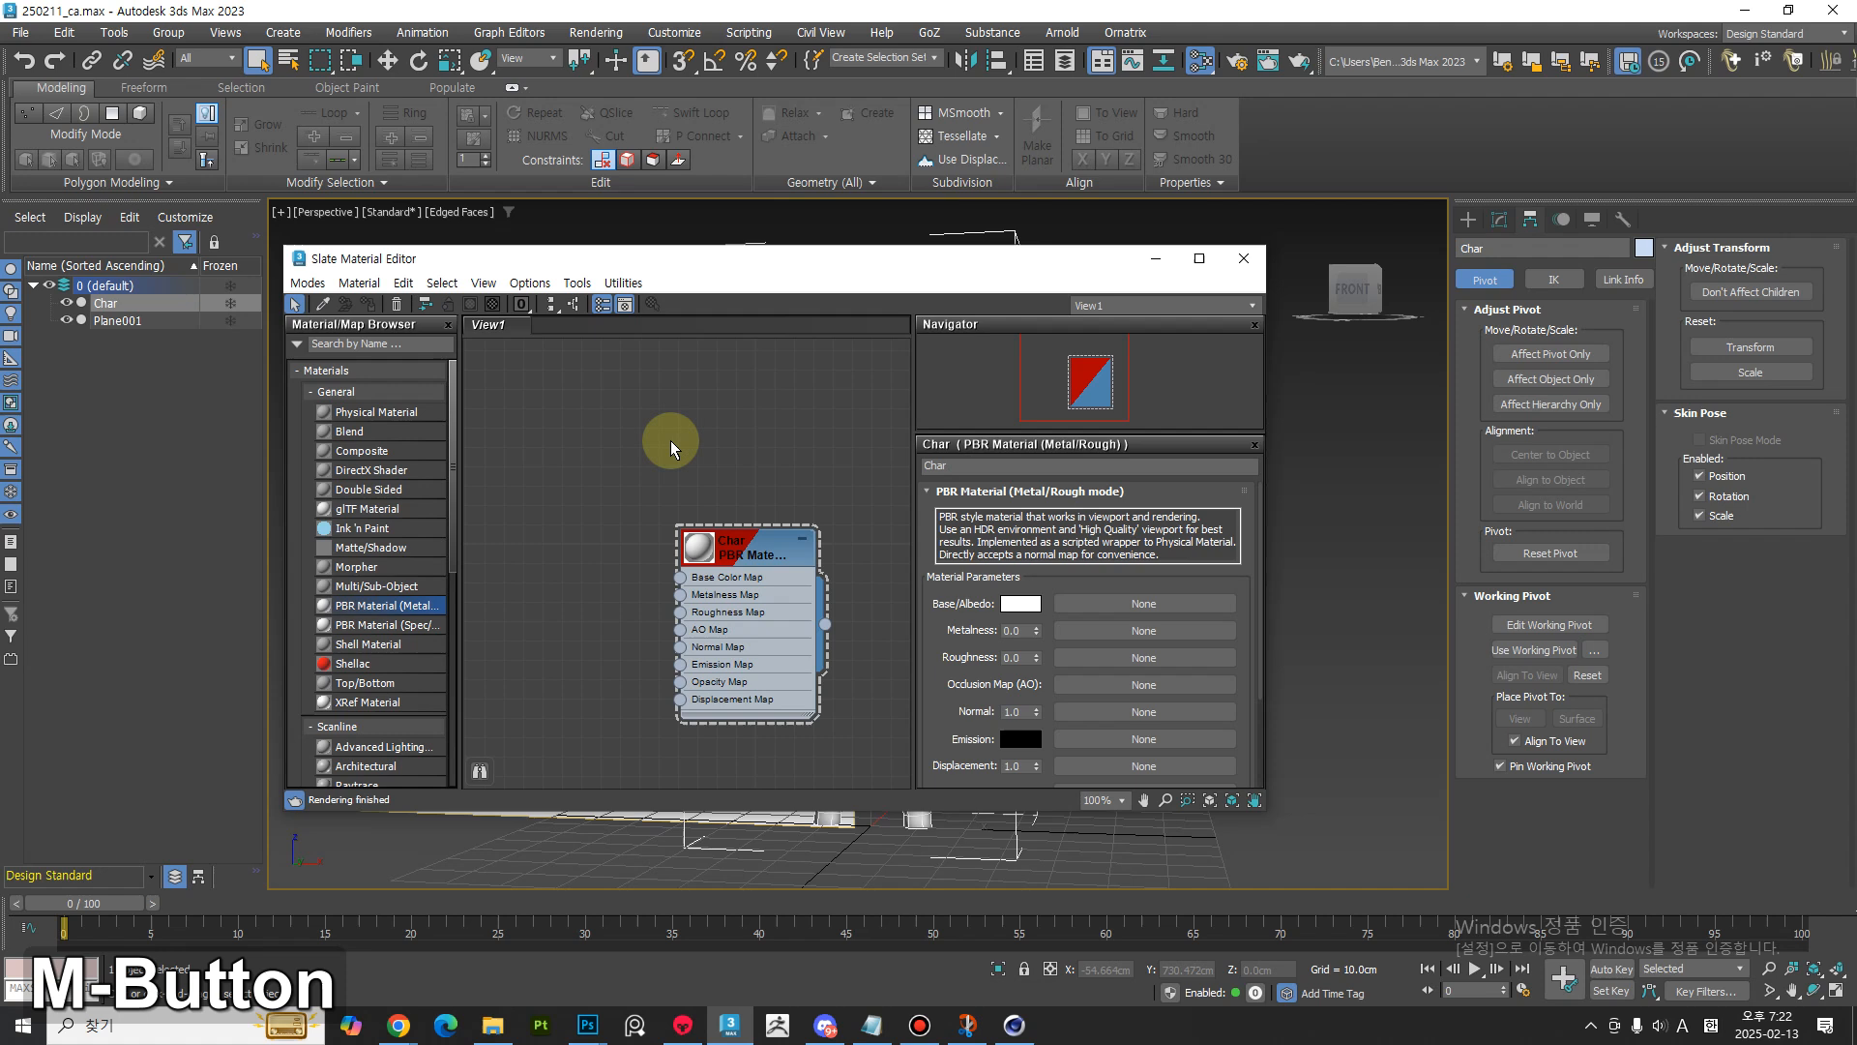
# - Darken the Char material's Base/Albedo colour to a mid grey with red, green and blue at 0.49
pyautogui.click(1020, 603)
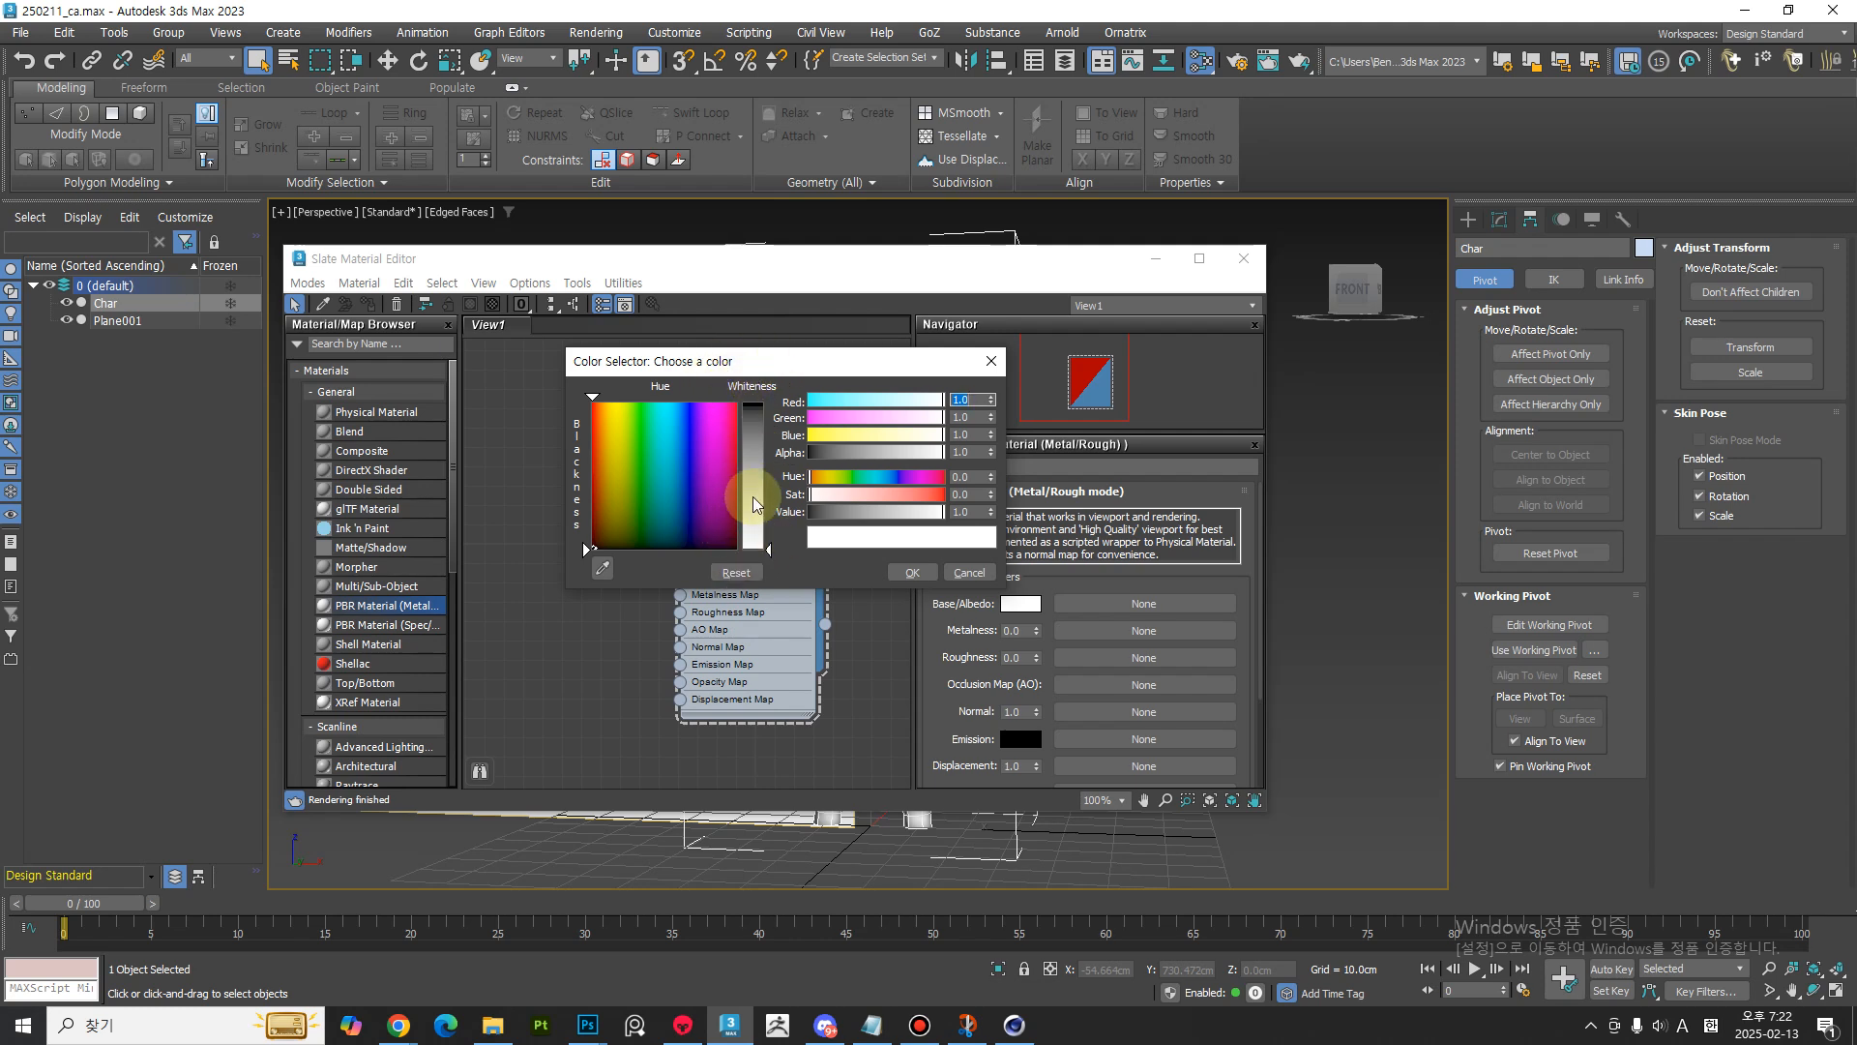
pyautogui.moveTo(766, 556)
pyautogui.mouseDown()
pyautogui.moveTo(769, 460)
pyautogui.moveTo(769, 477)
pyautogui.mouseUp()
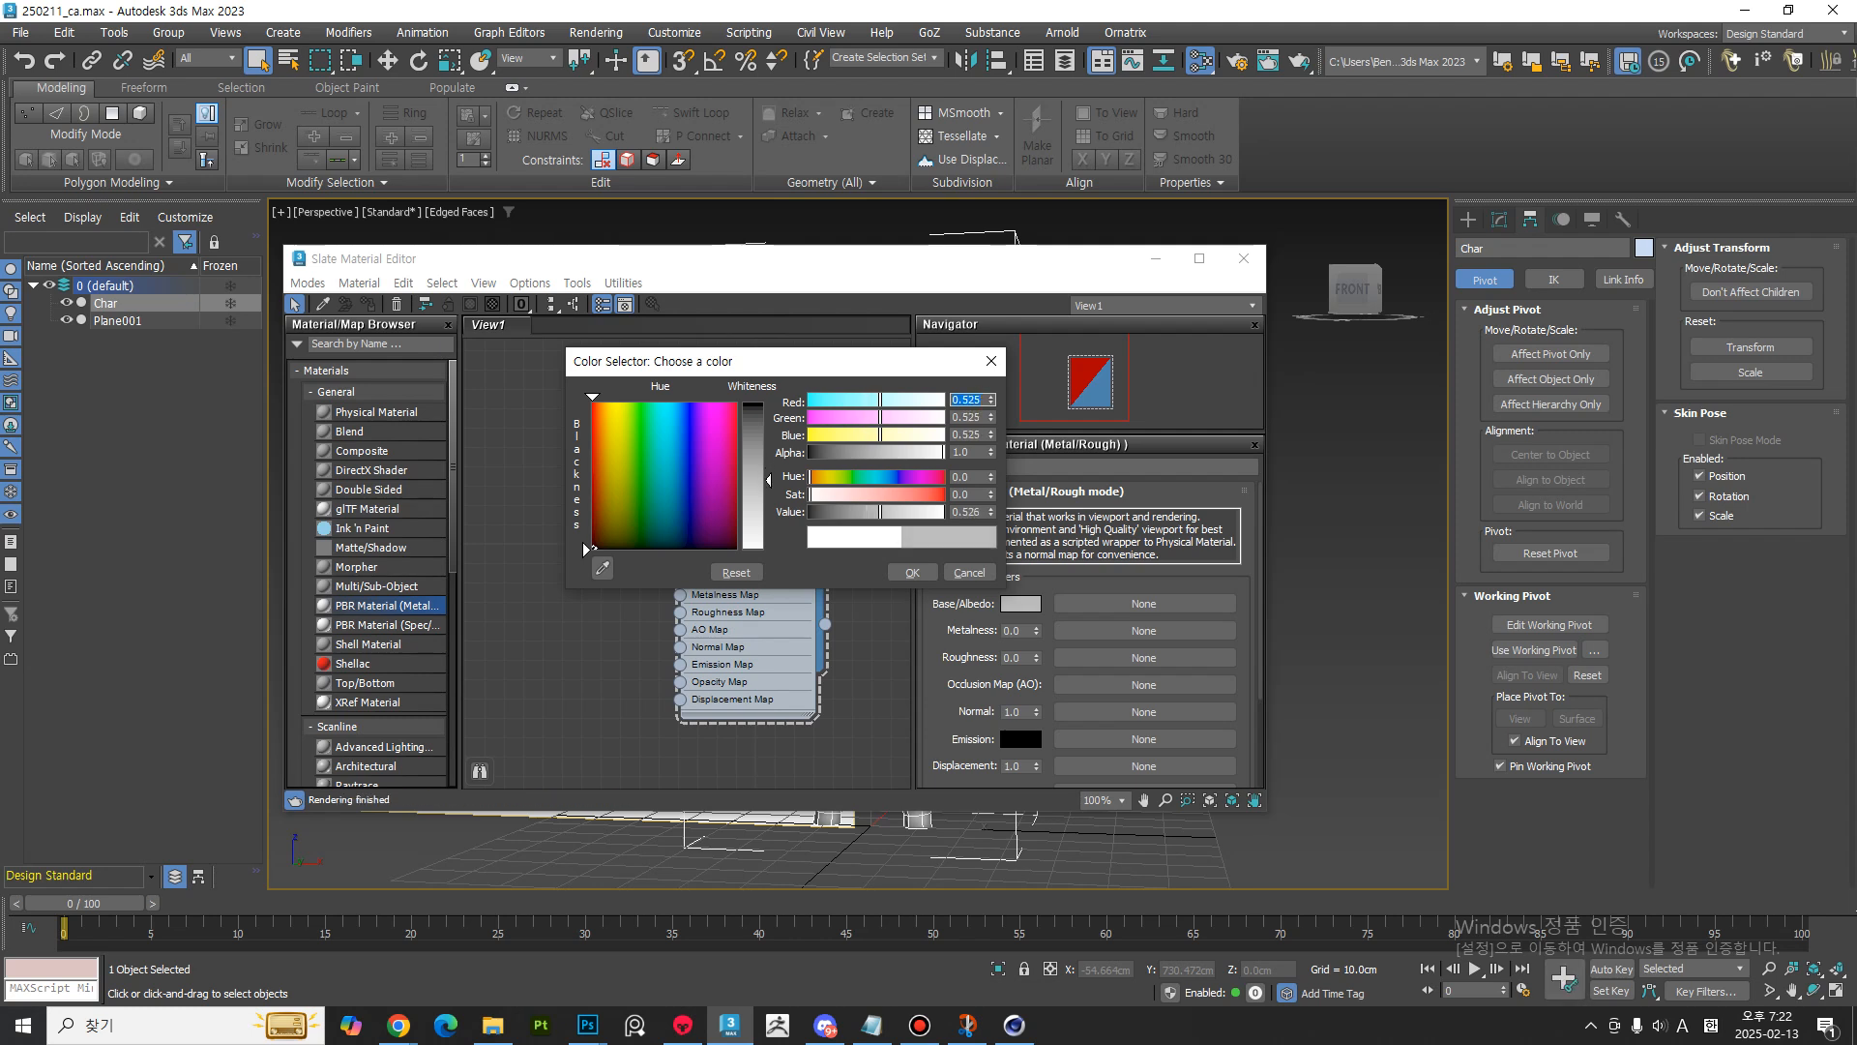
pyautogui.click(752, 489)
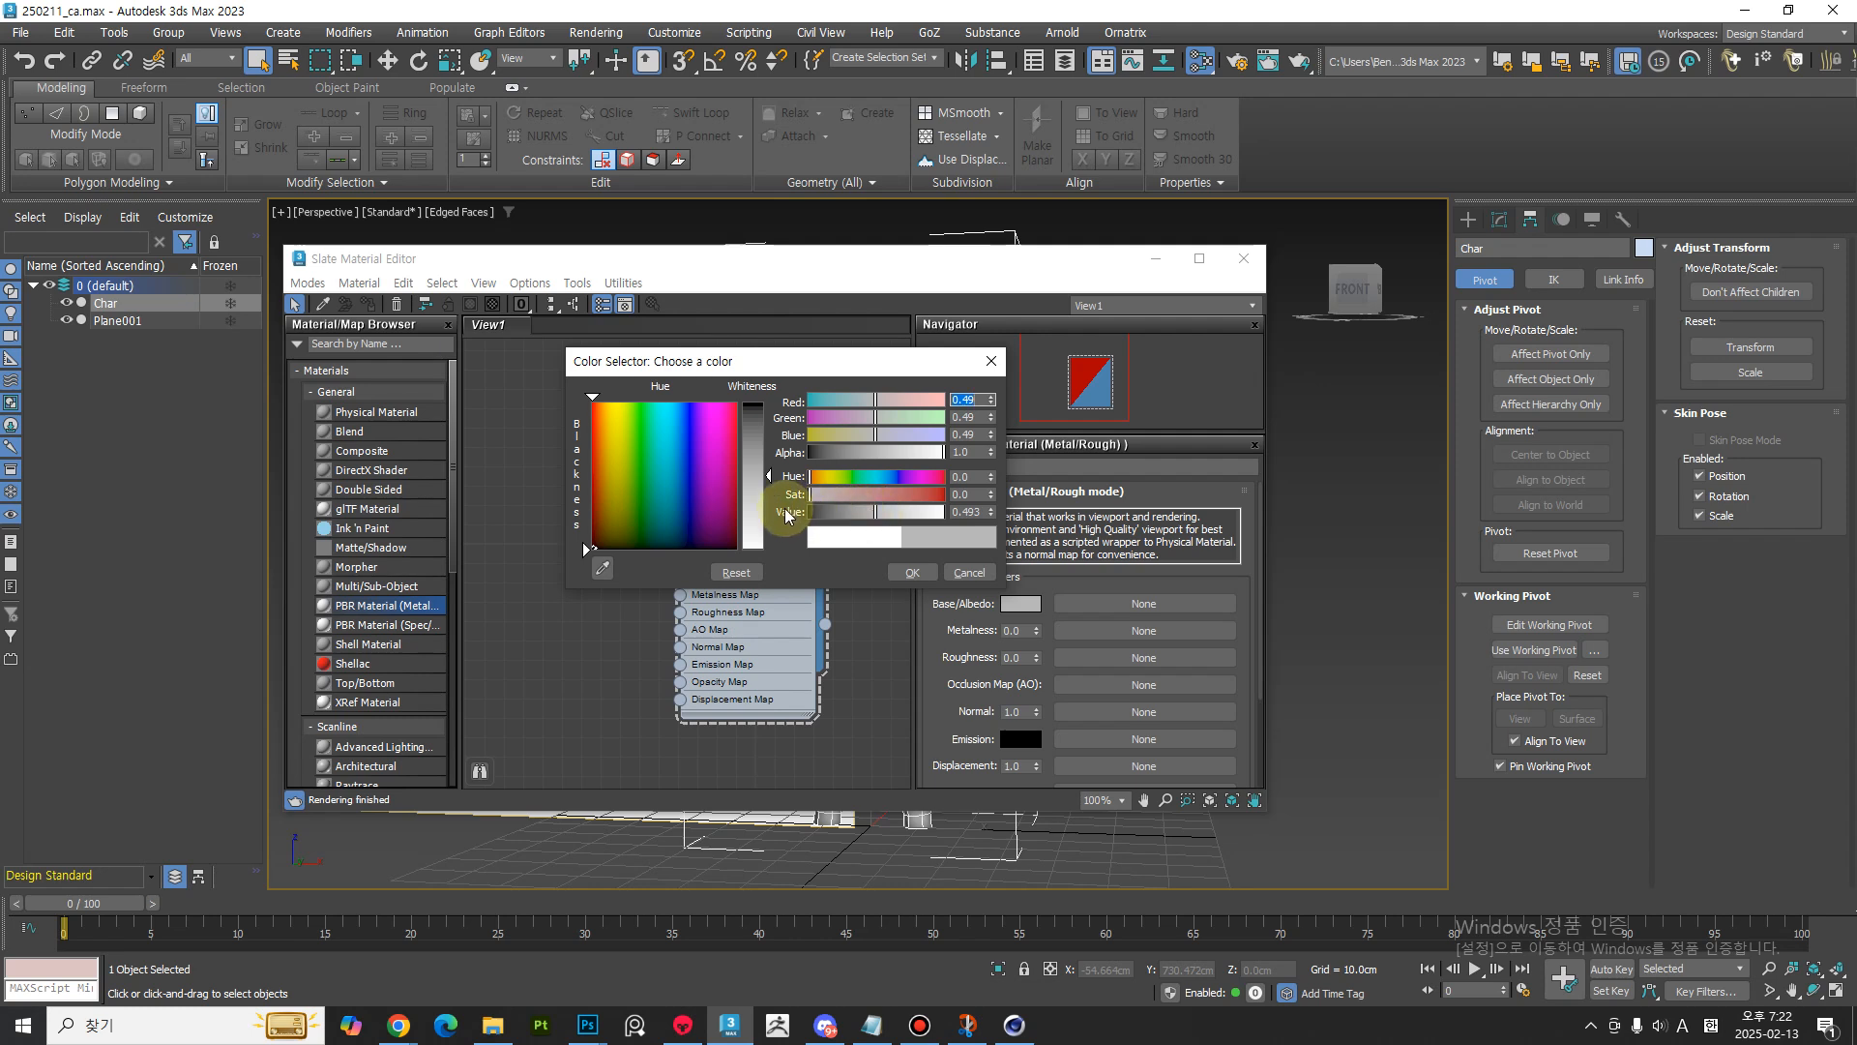
# - Capture a screen snip of the Color Selector dialog and the area around it
pyautogui.press('super+shift+s')
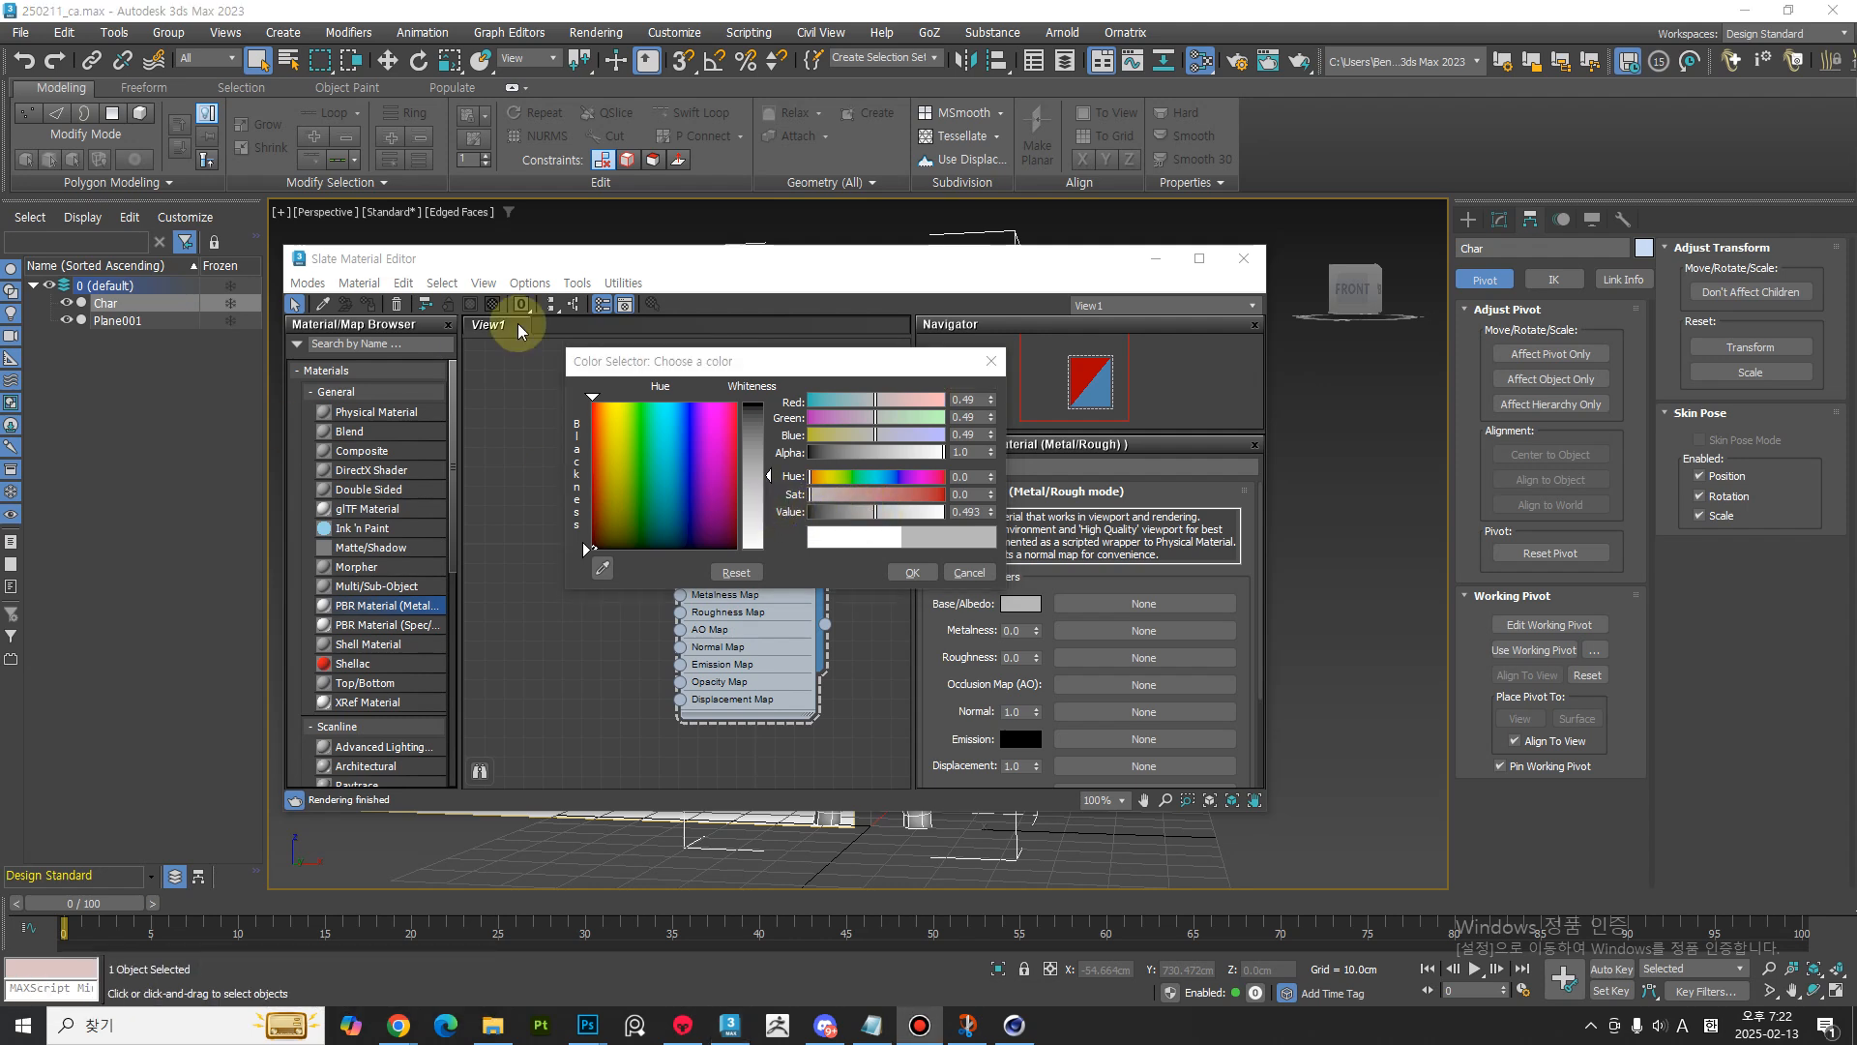
pyautogui.press('super+shift+s')
pyautogui.moveTo(483, 313); pyautogui.dragTo(1031, 622)
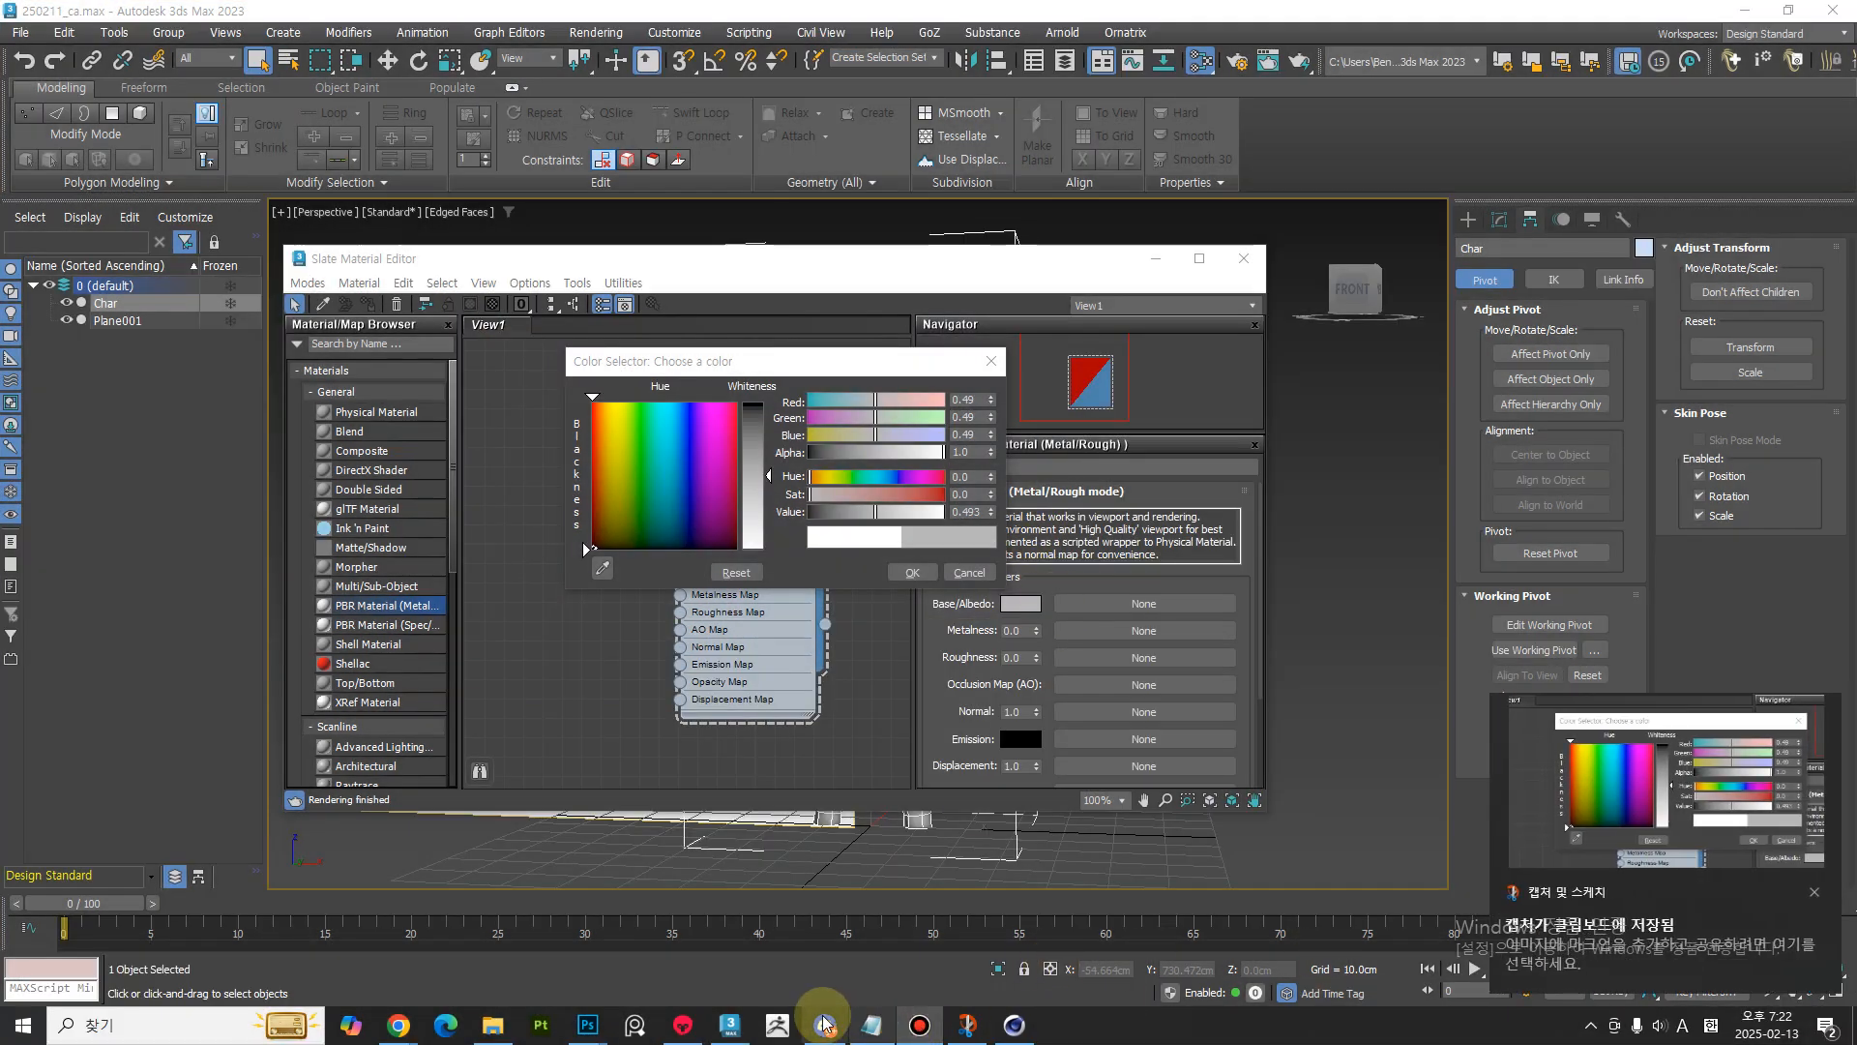
# - Switch to Photoshop, paste the captured colour selector as a new layer and move it below the Linear and SRGB sketches
pyautogui.moveTo(589, 1021)
pyautogui.click(484, 943)
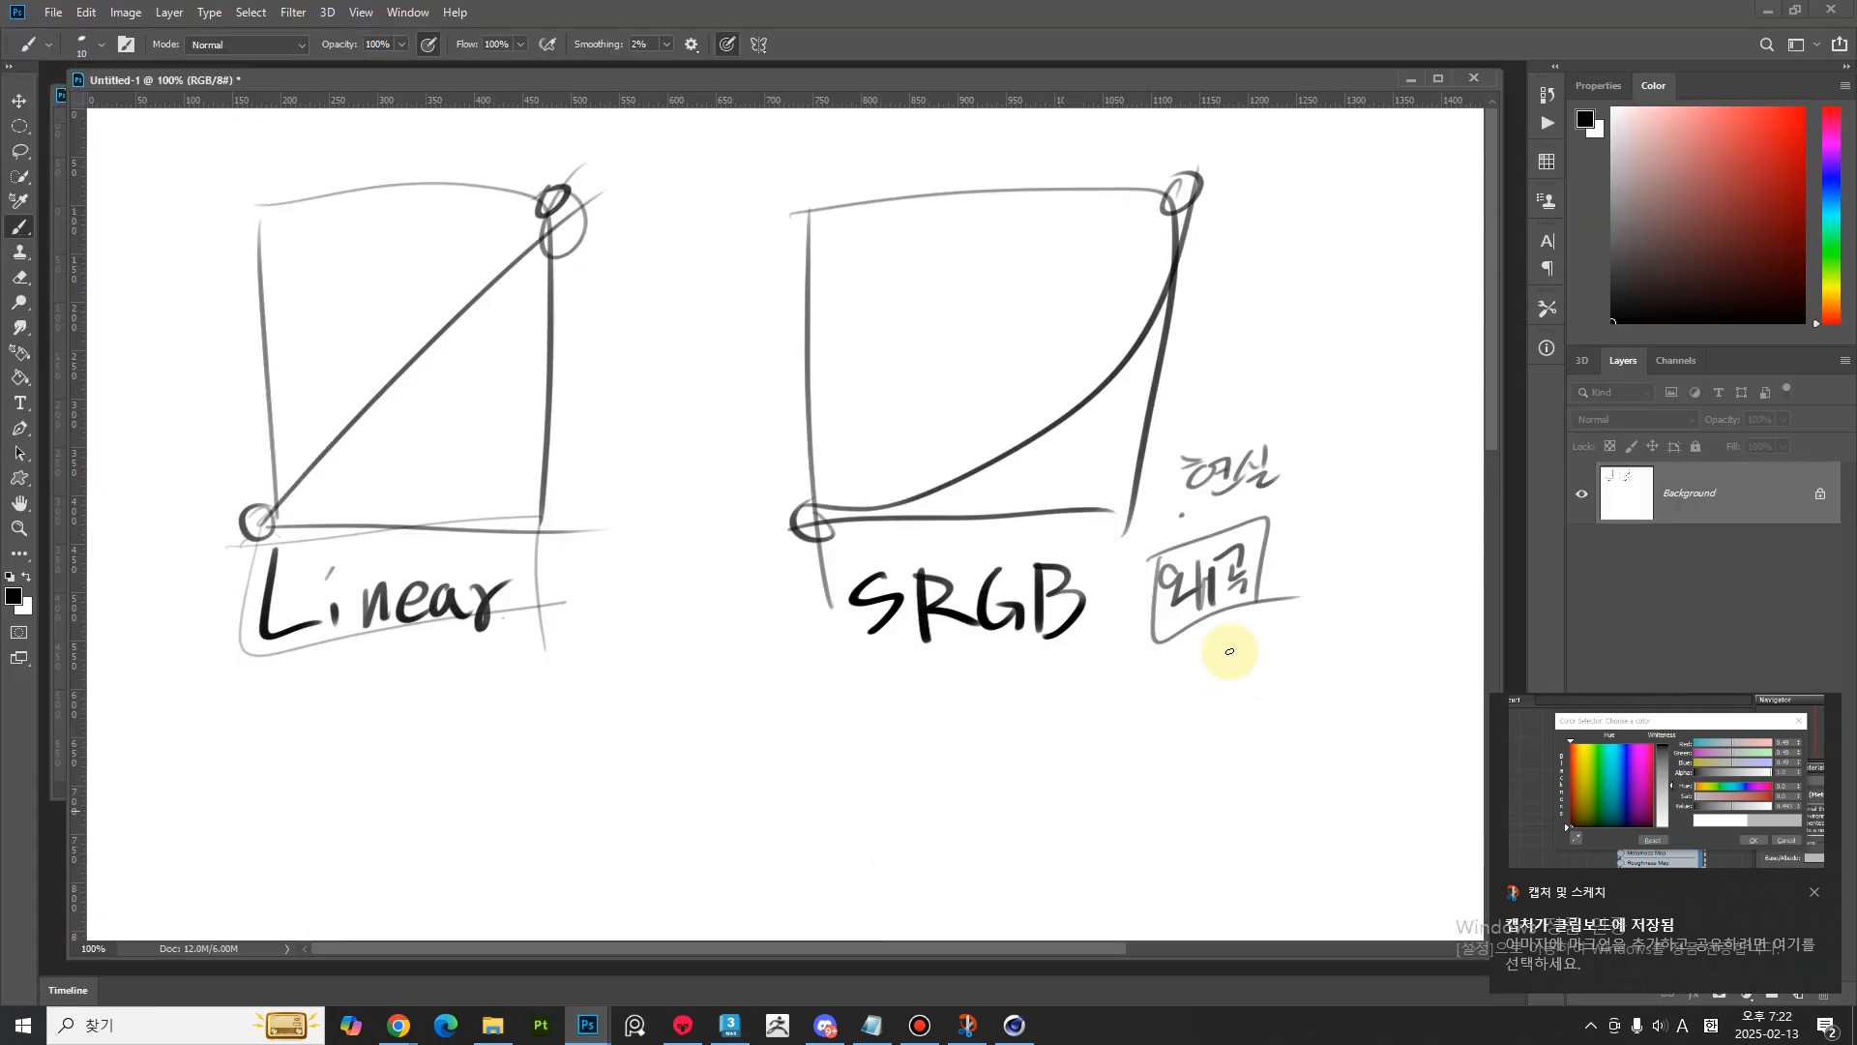
pyautogui.hotkey('ctrl', 'v')
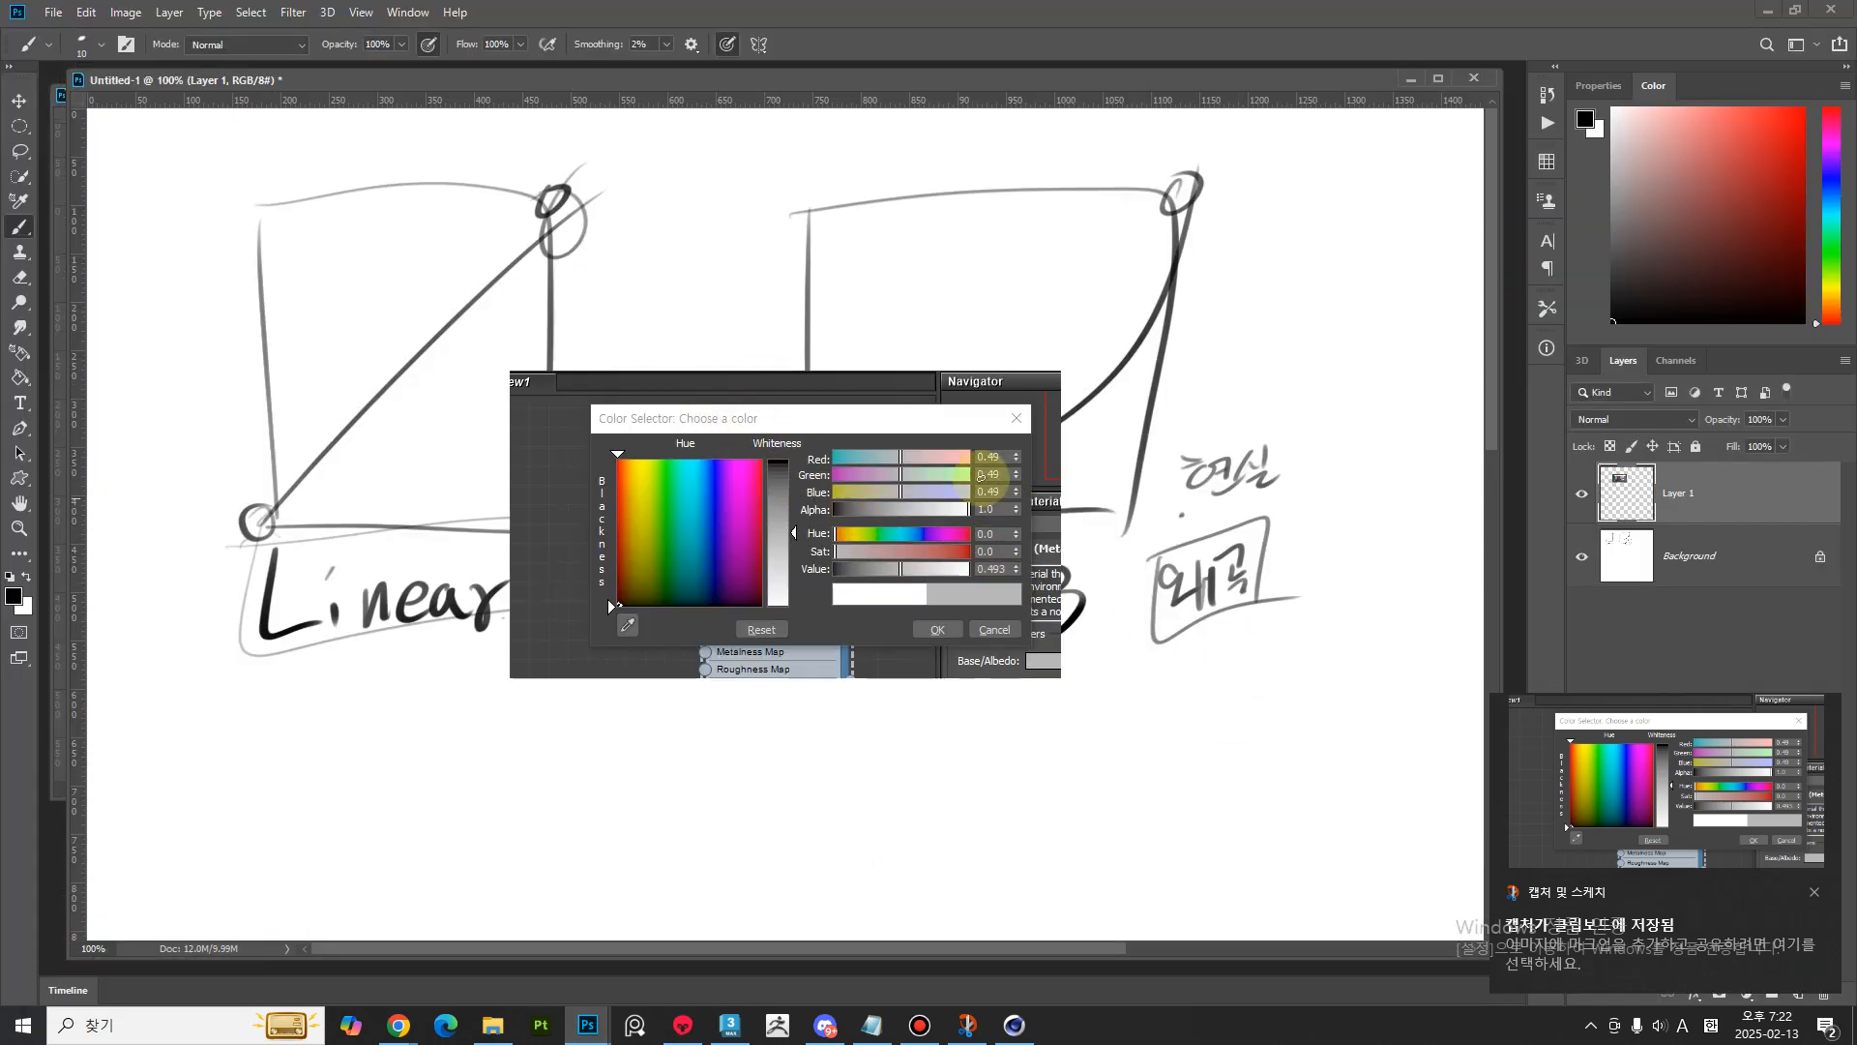
pyautogui.press('v')
pyautogui.moveTo(818, 477)
pyautogui.mouseDown()
pyautogui.moveTo(777, 844)
pyautogui.moveTo(692, 719)
pyautogui.mouseUp()
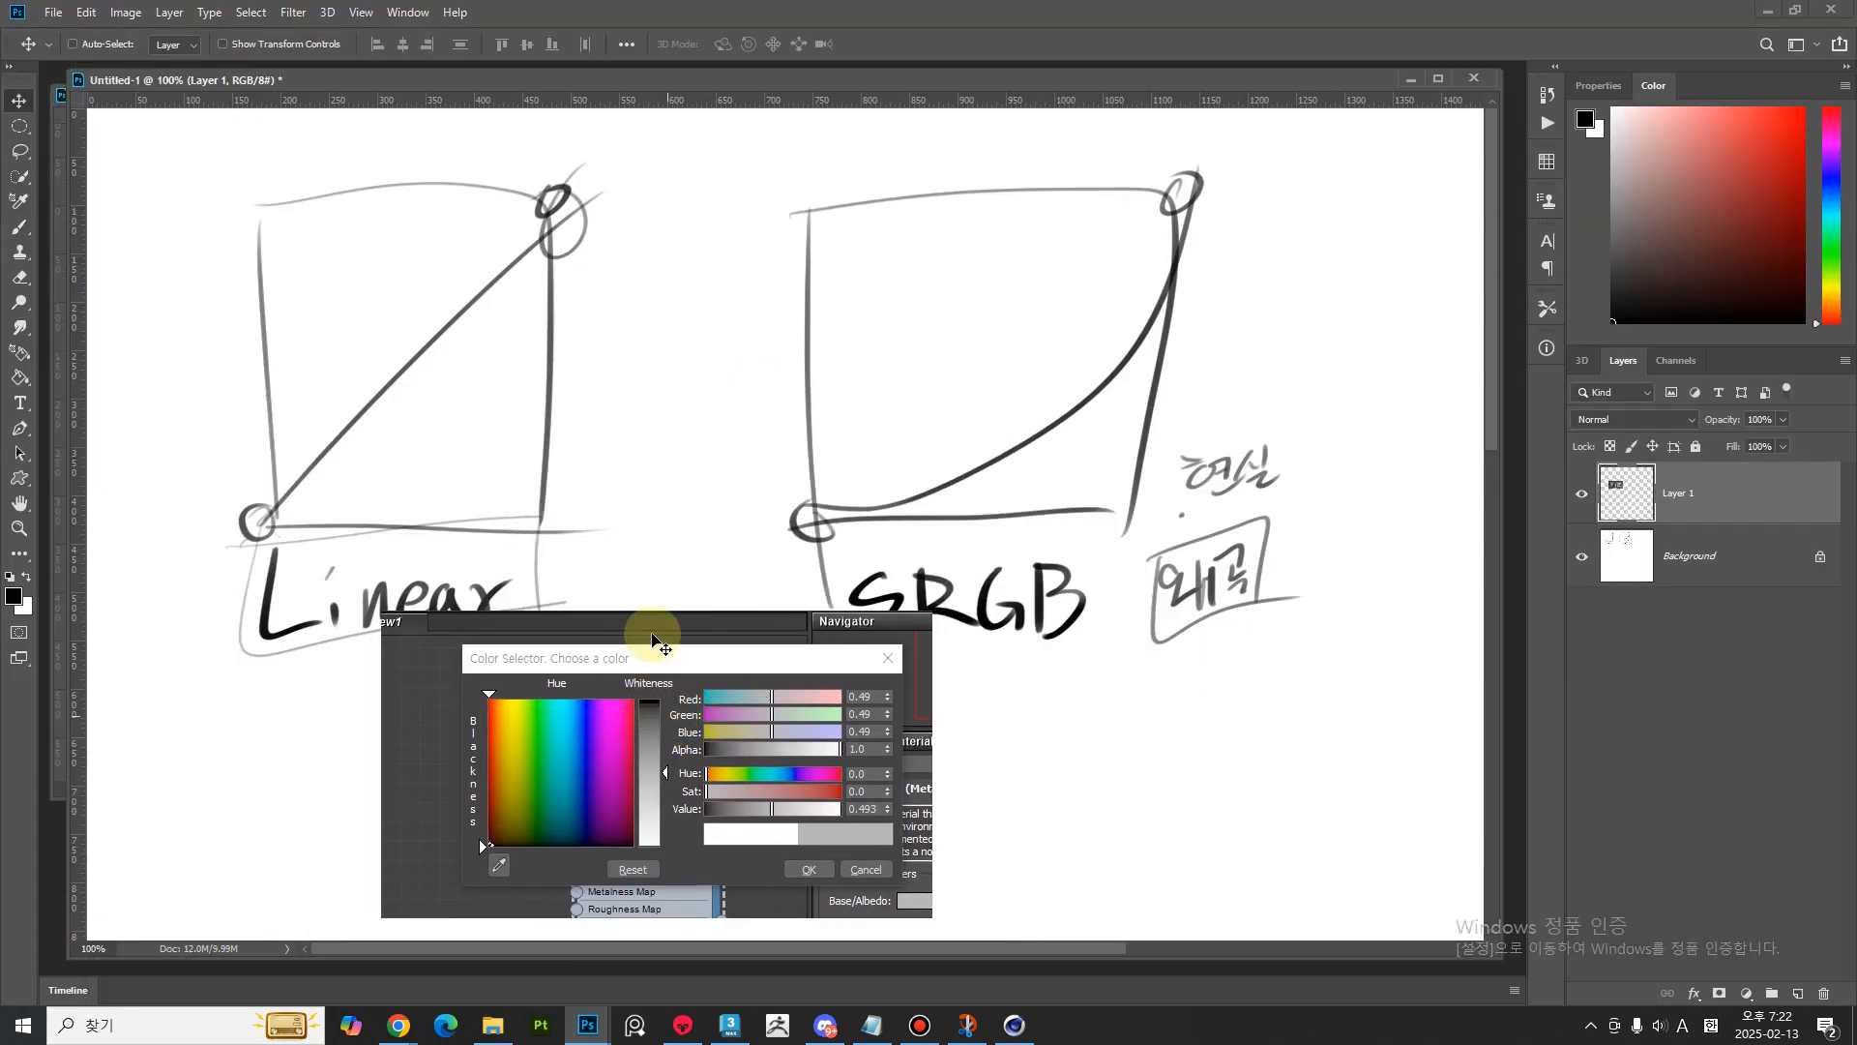
# - Sample greys along the pasted Whiteness bar with the foreground Color Picker to compare their values
pyautogui.press('i')
pyautogui.click(1585, 119)
pyautogui.moveTo(891, 185); pyautogui.dragTo(1150, 532)
pyautogui.moveTo(646, 837); pyautogui.dragTo(657, 775)
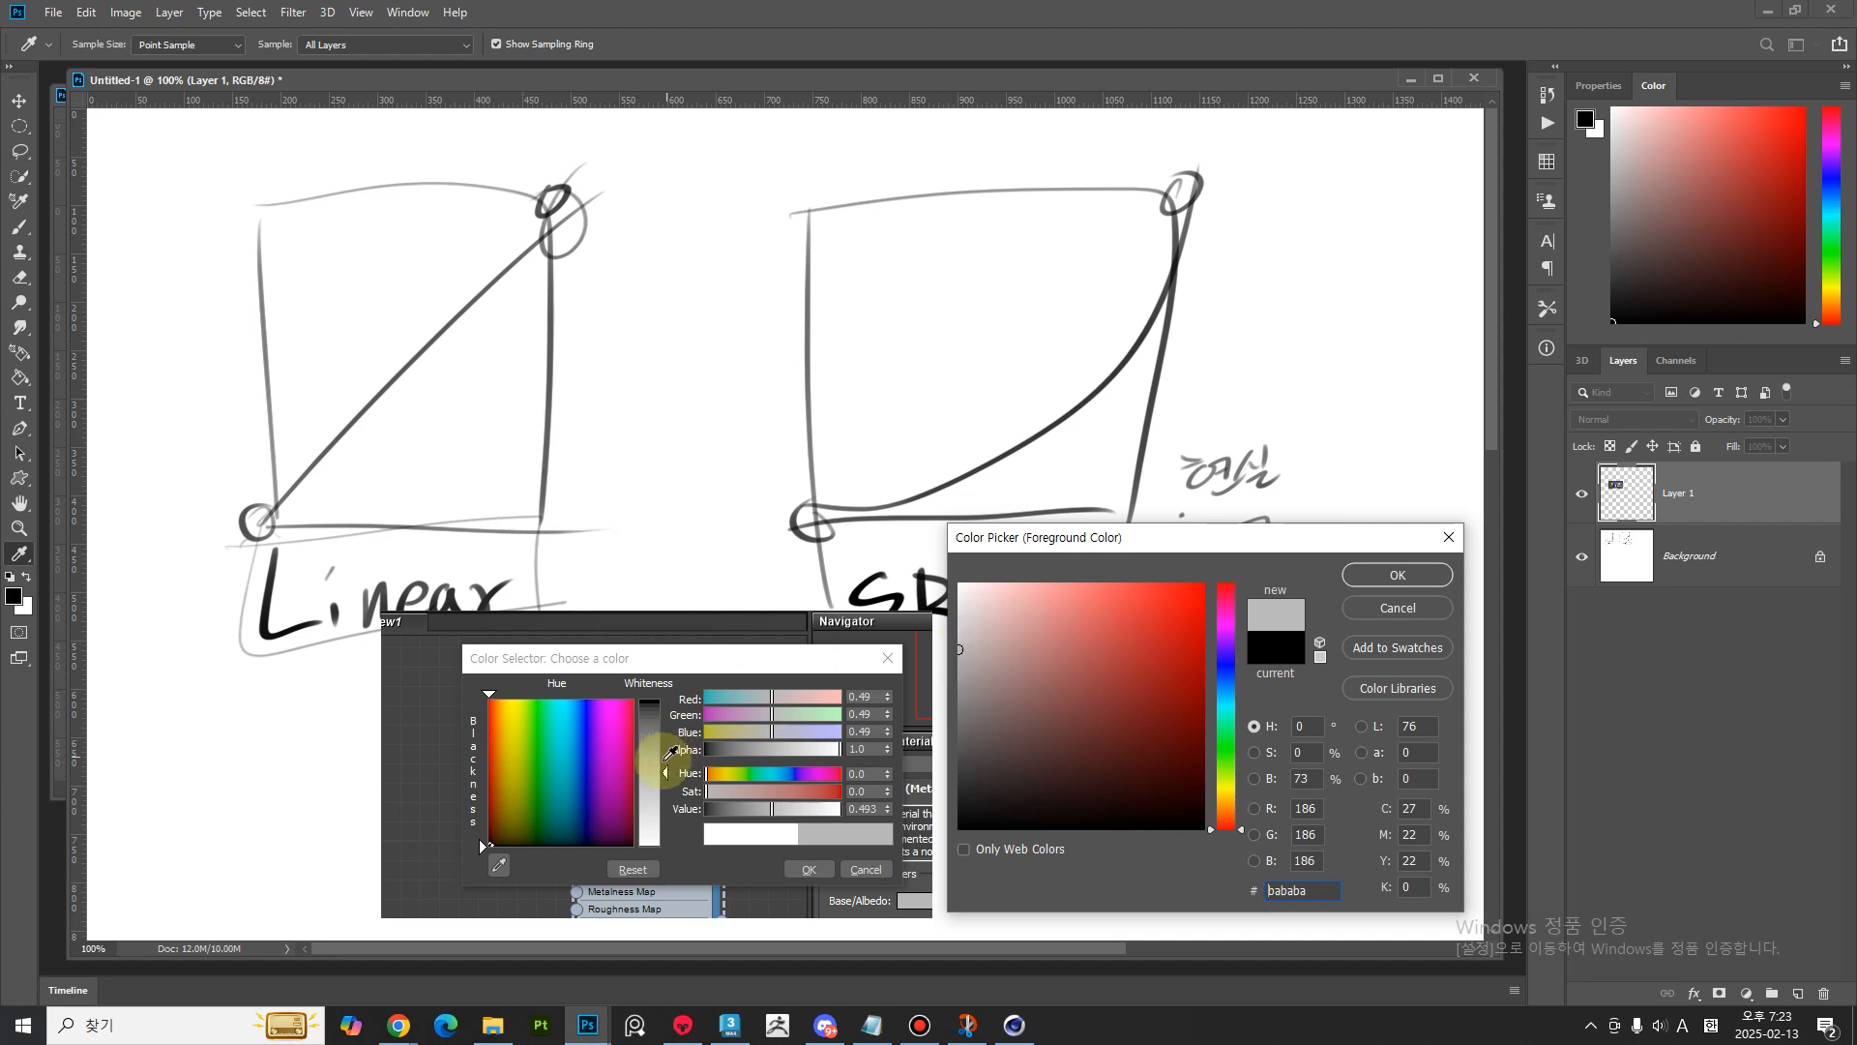
pyautogui.moveTo(649, 772); pyautogui.dragTo(648, 724)
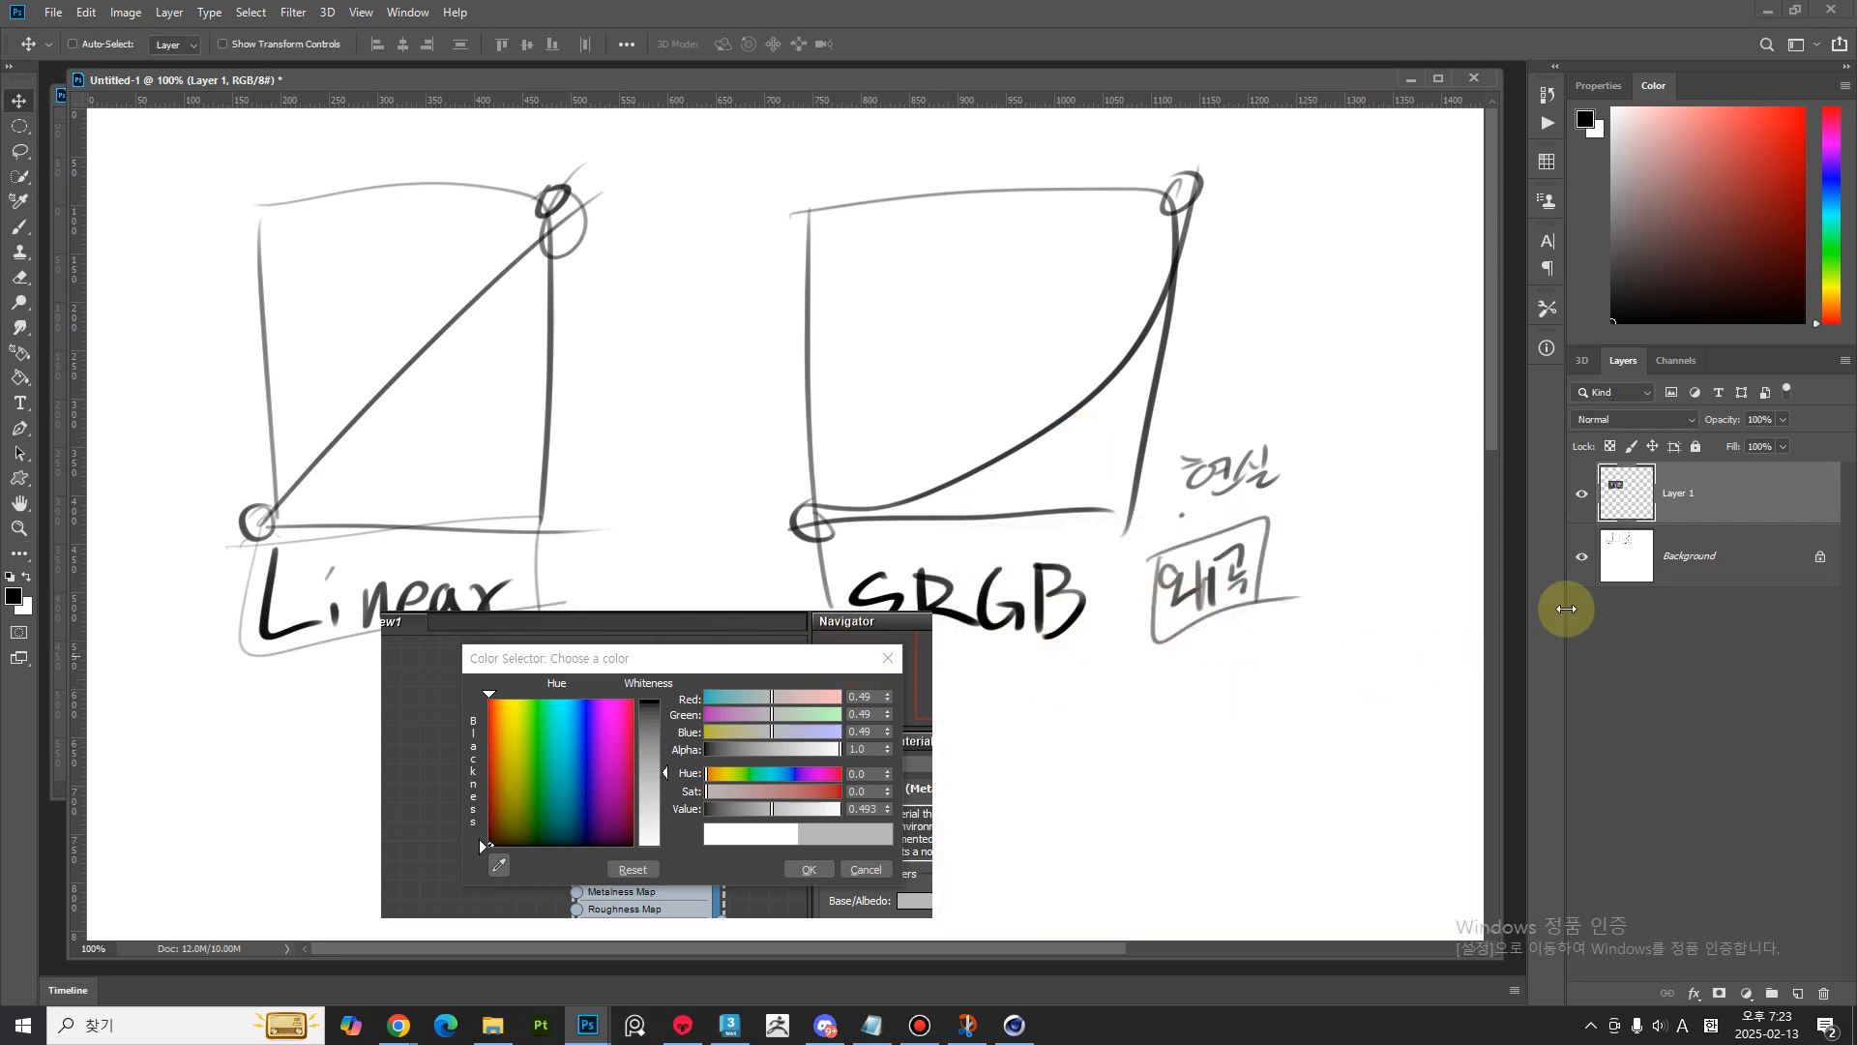
# - Hide the pasted screenshot layer and make the Background layer active
pyautogui.click(1579, 496)
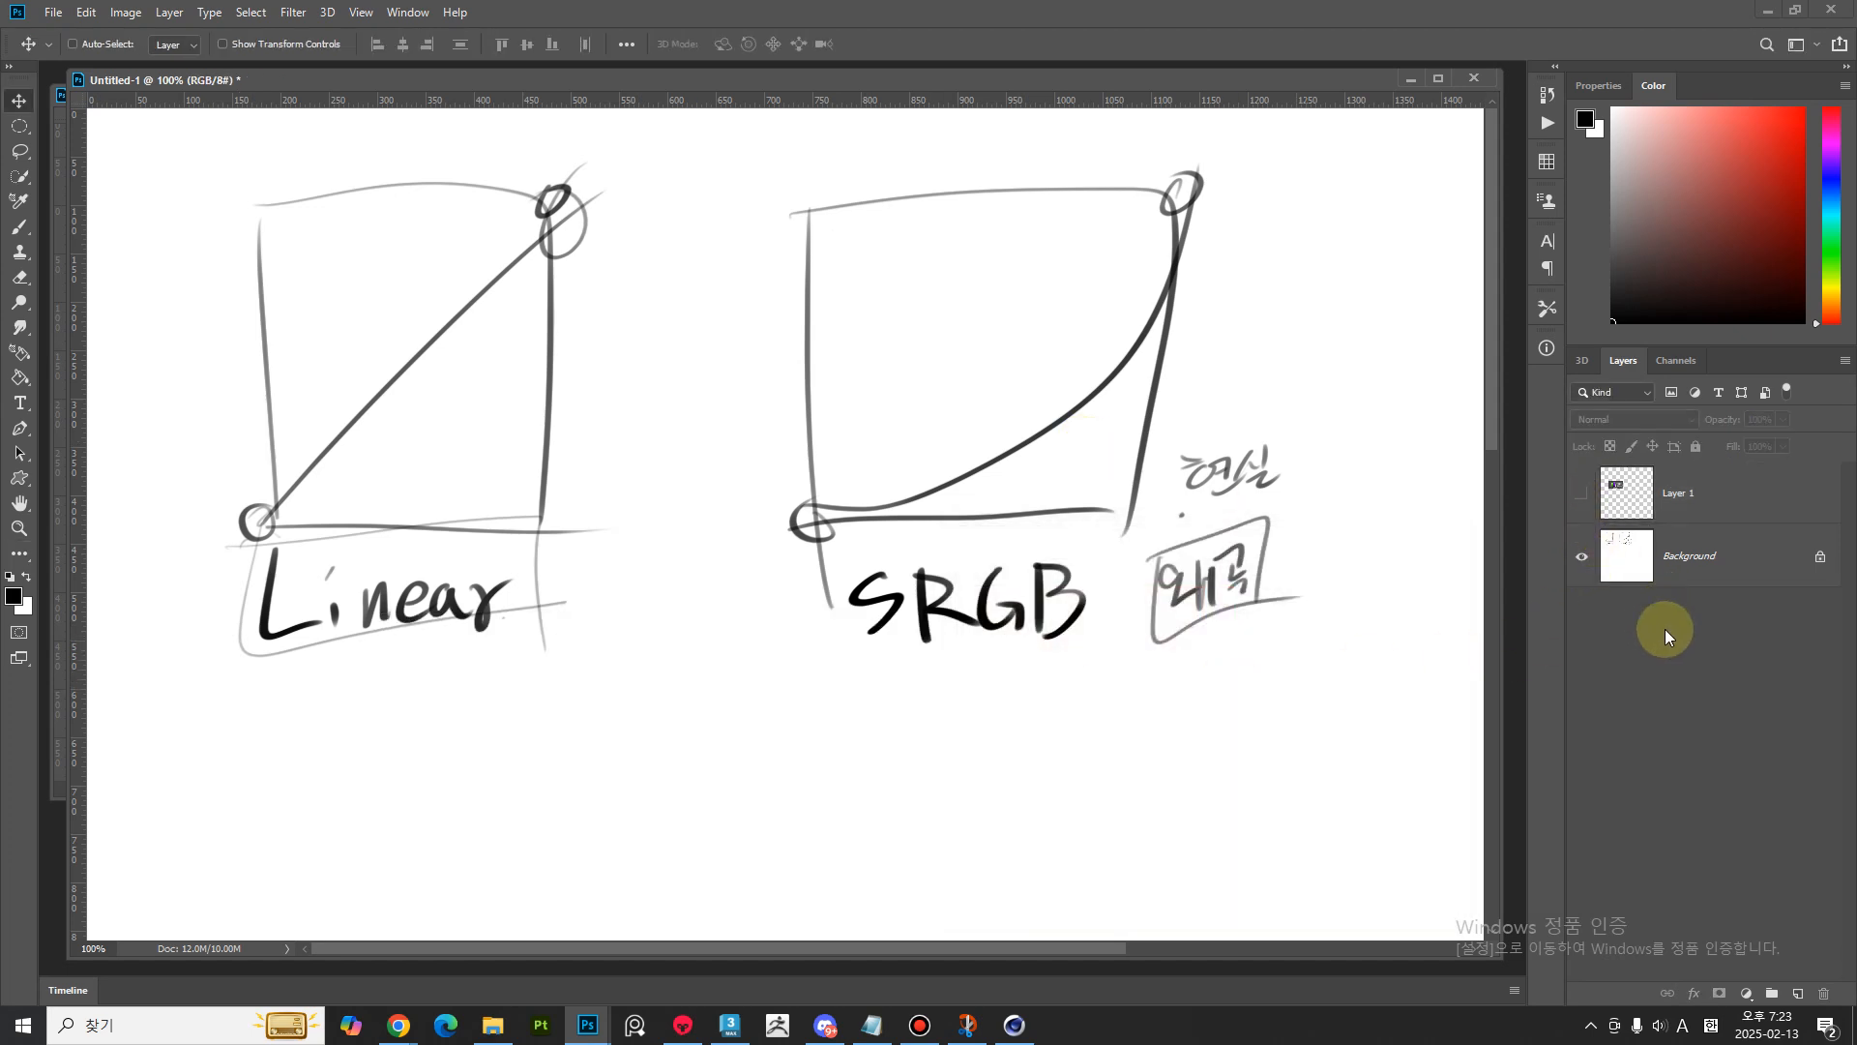
pyautogui.click(1691, 584)
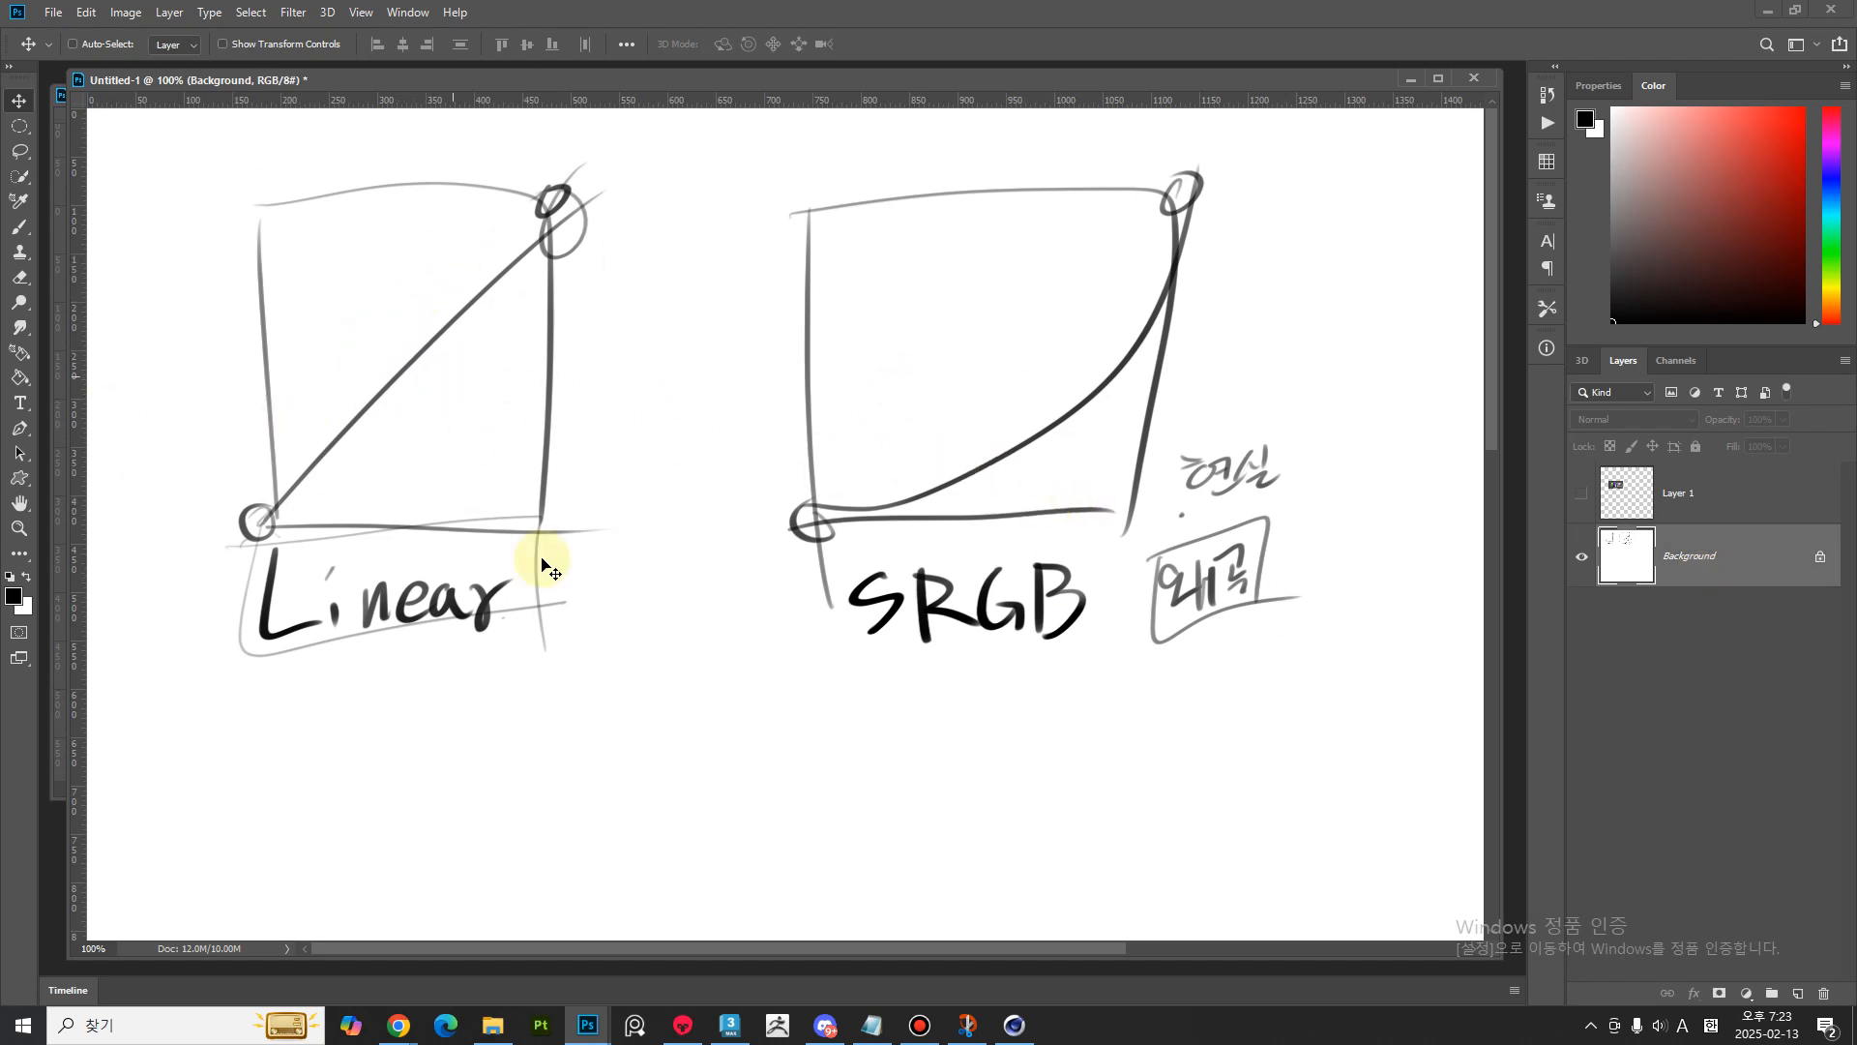
# - Compare Cinema 4D's Linear Workflow setting with the grey in the 3ds Max colour selector, ending in Cinema 4D
pyautogui.click(1012, 1025)
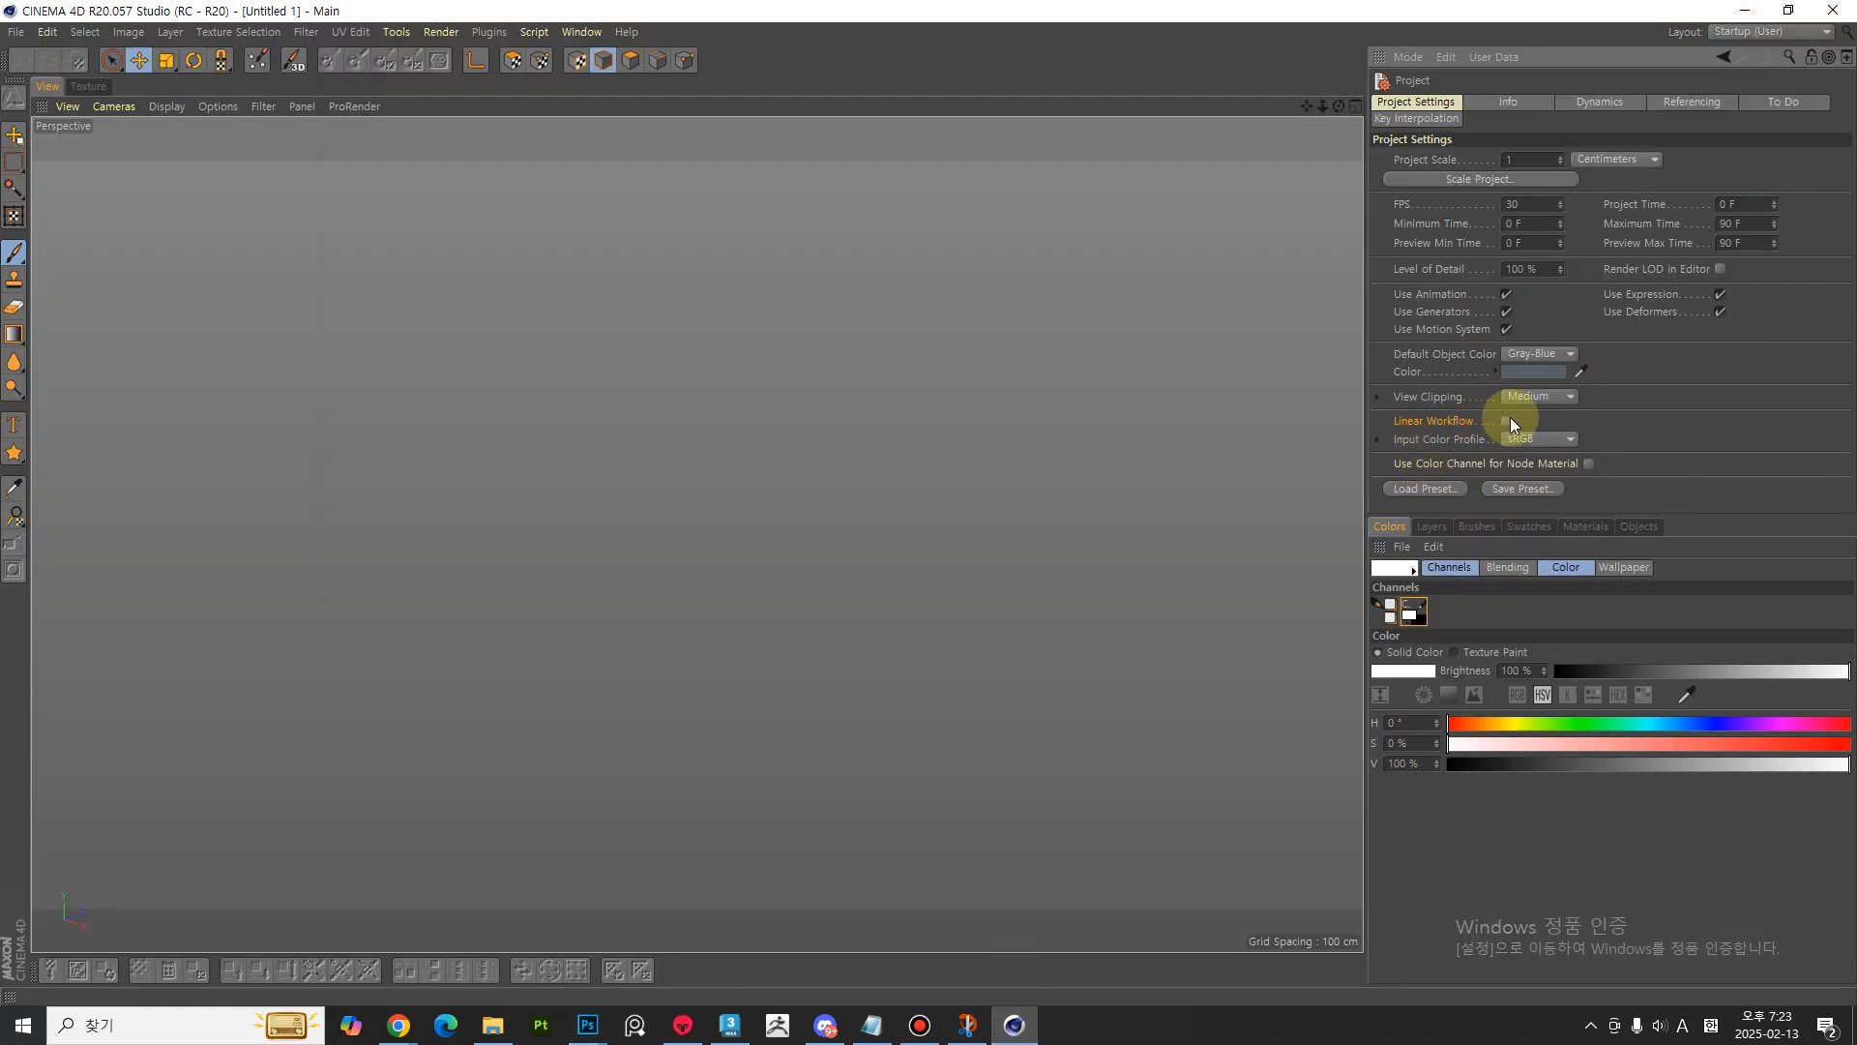
pyautogui.click(729, 1025)
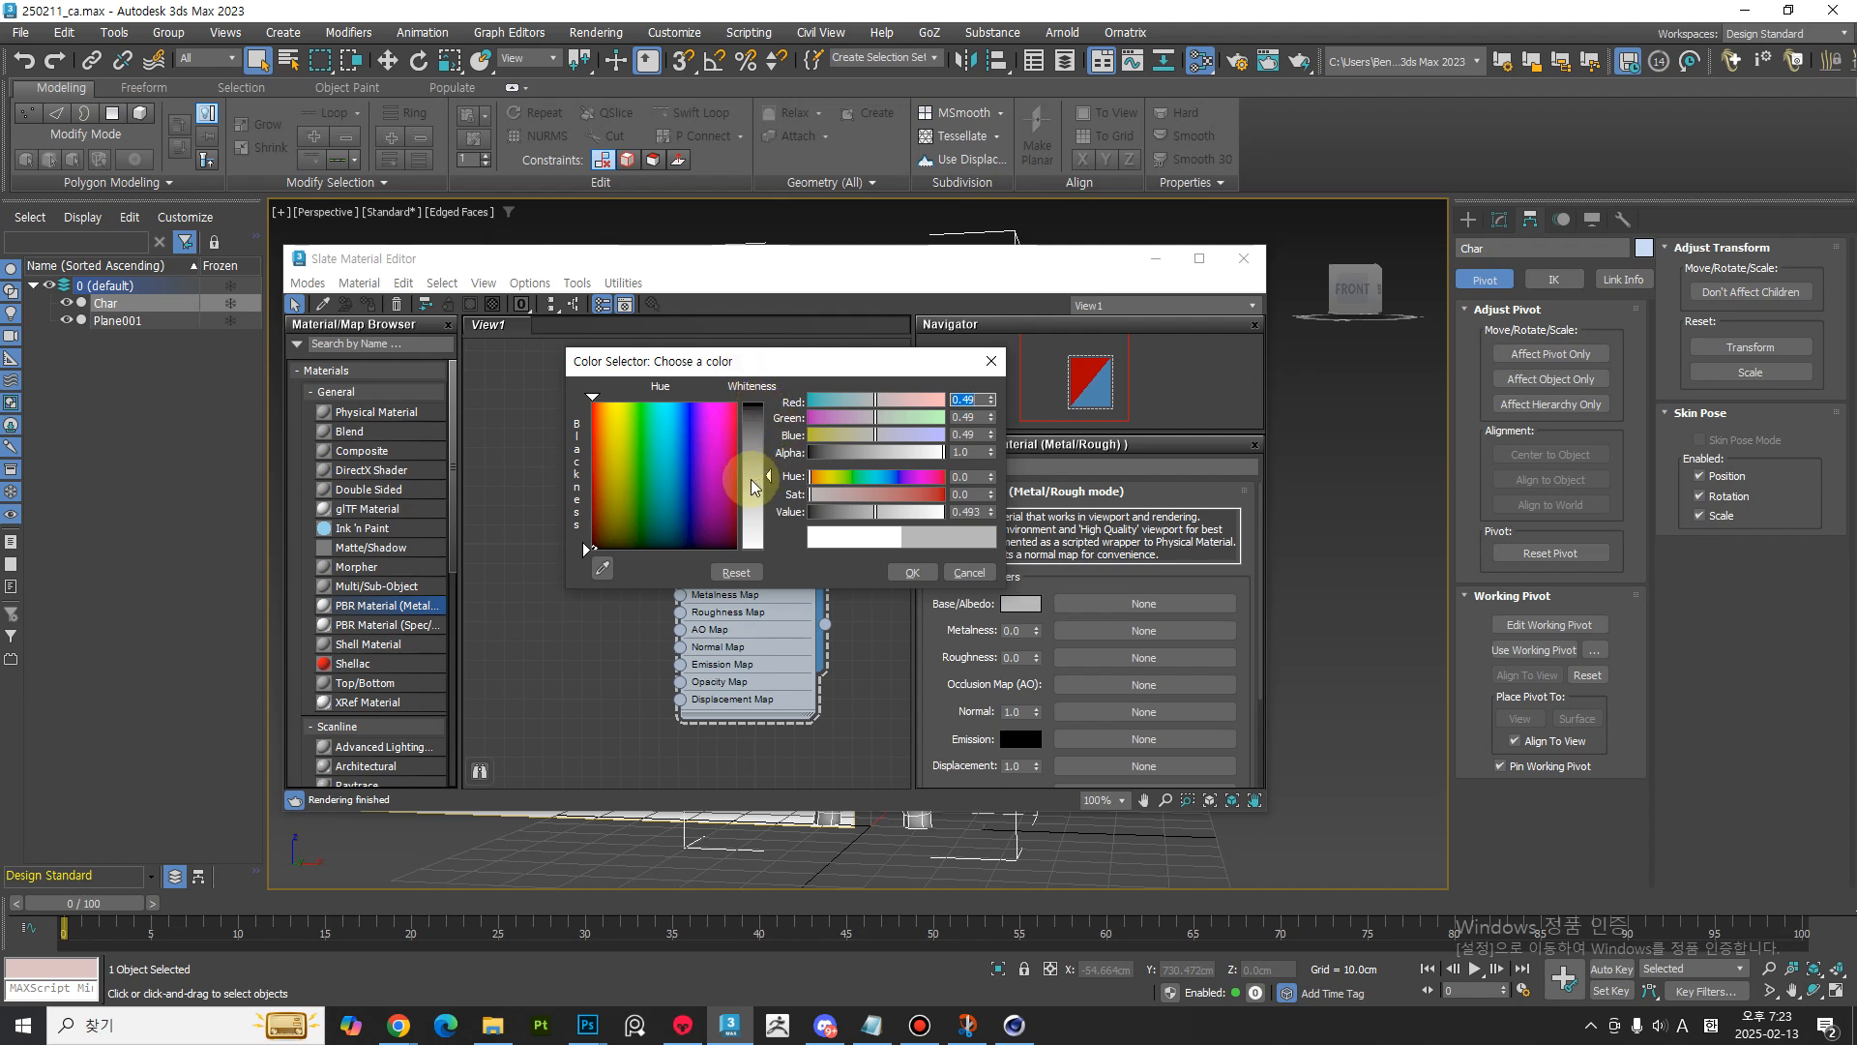
pyautogui.click(1013, 1024)
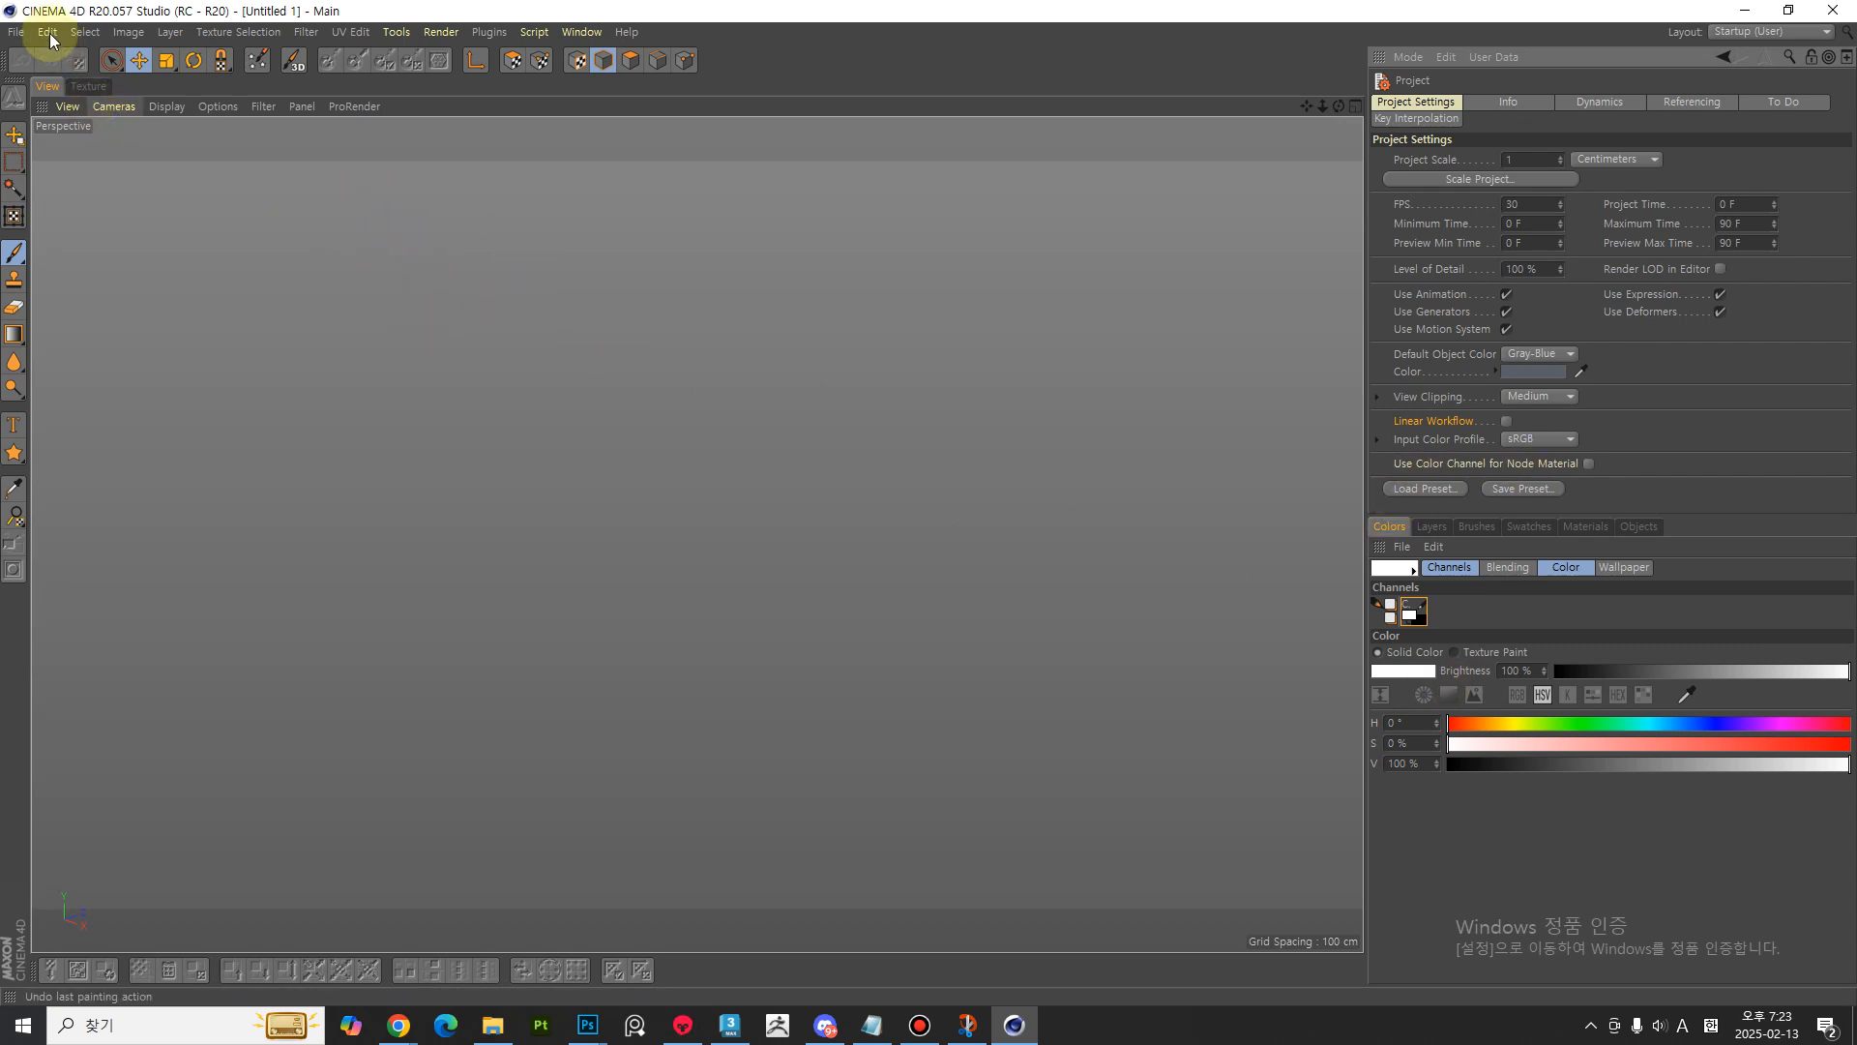
# - Open Char_1.fbx from the 250211_CasualChar folder, accepting the FBX import settings as they are
pyautogui.click(16, 31)
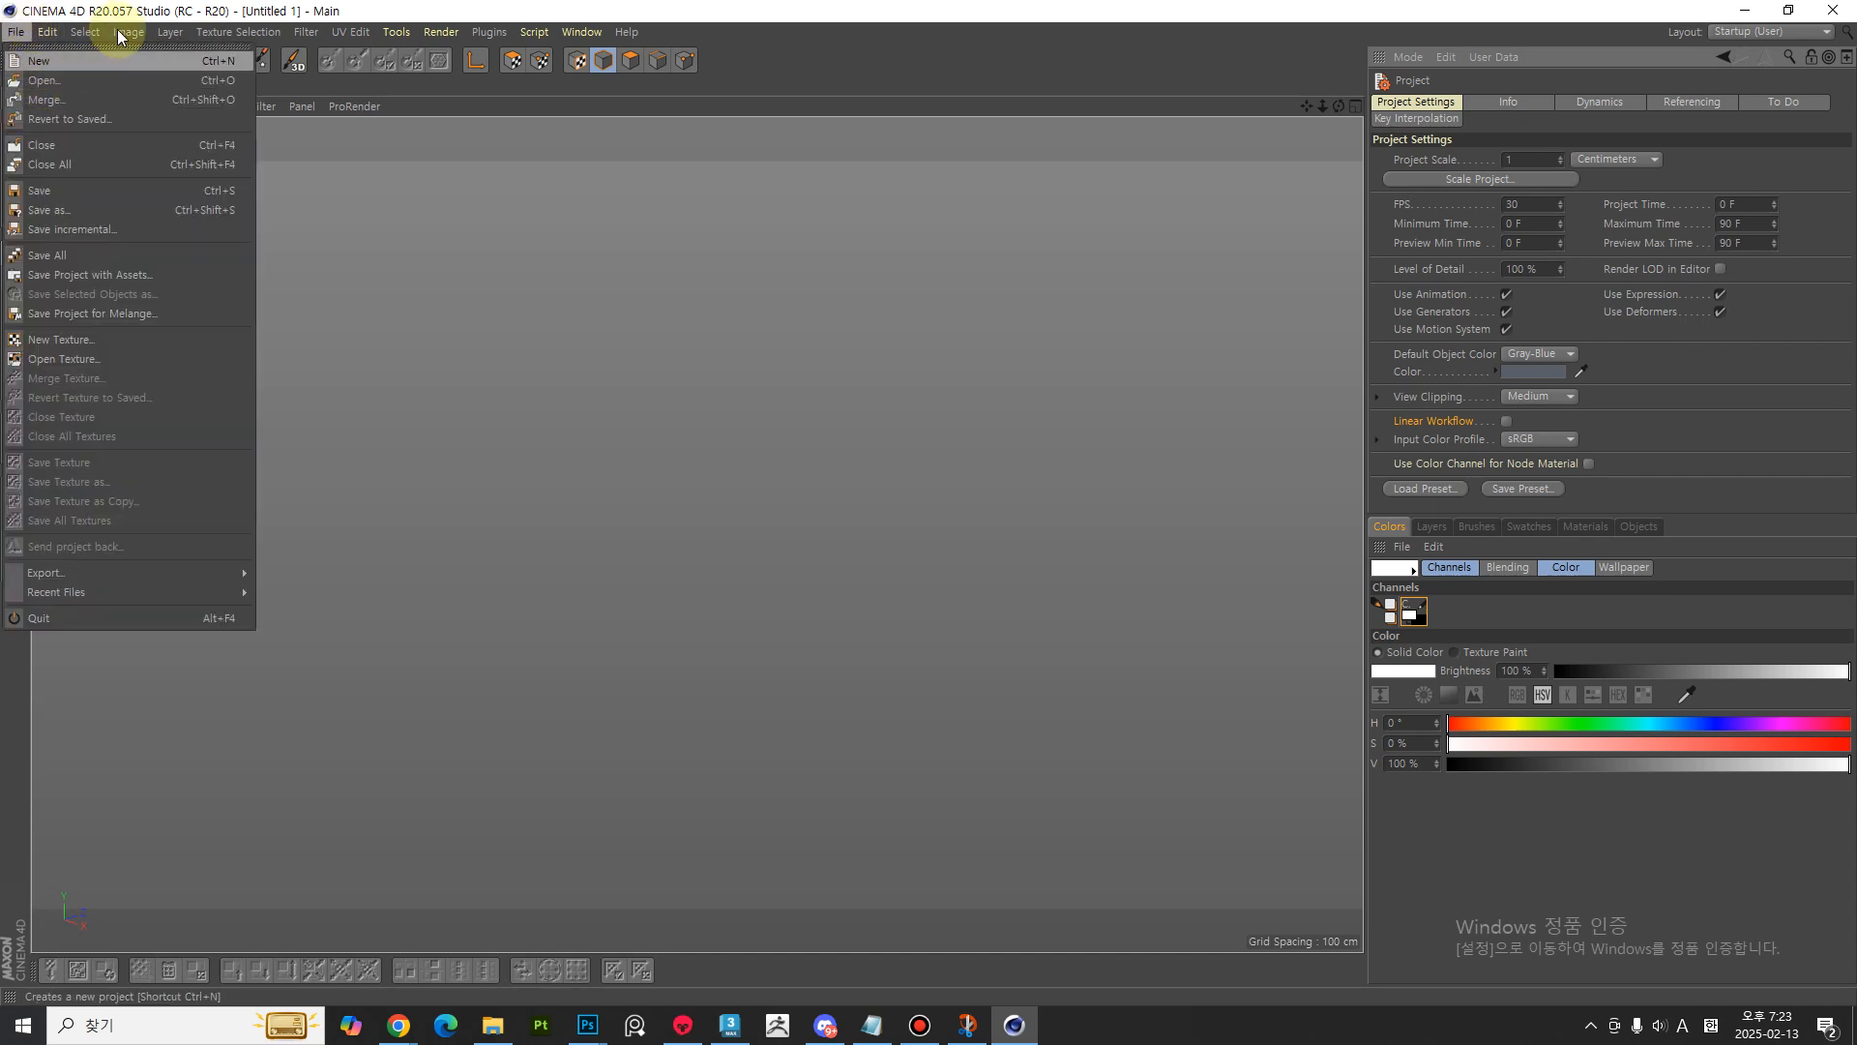
pyautogui.click(16, 35)
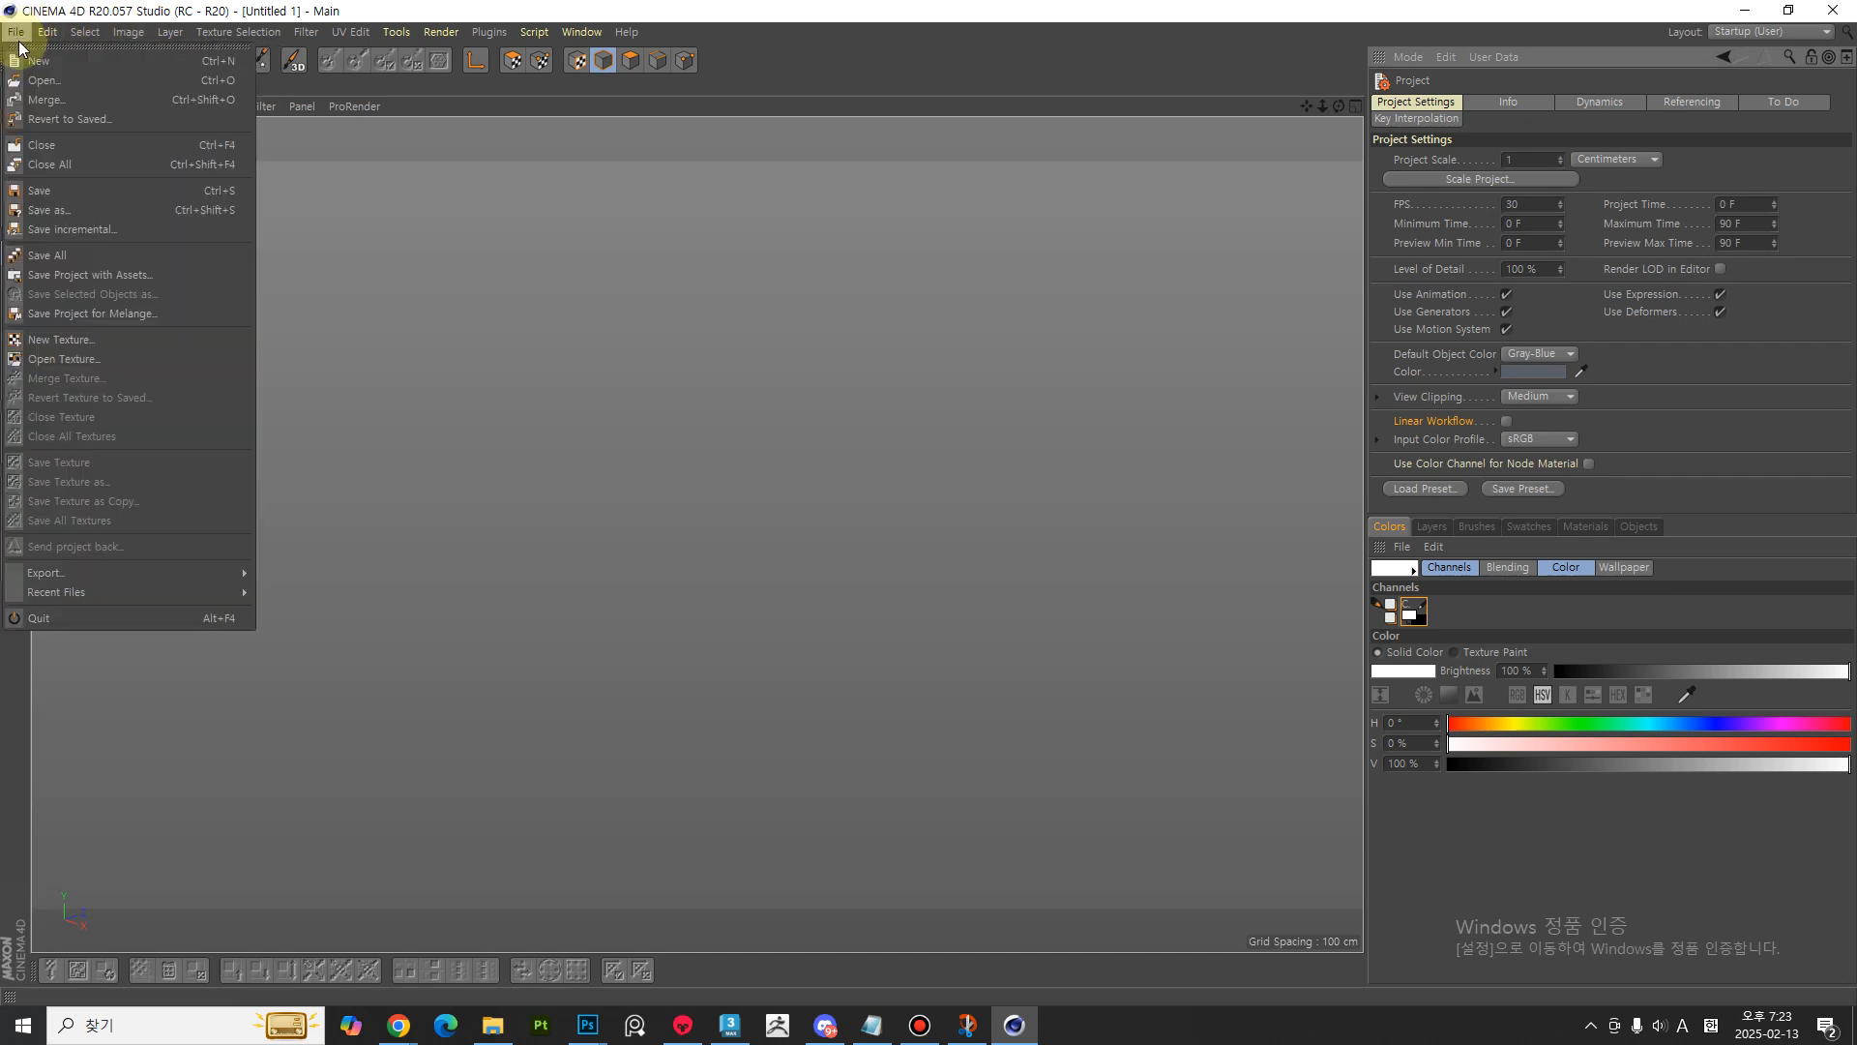
pyautogui.click(44, 80)
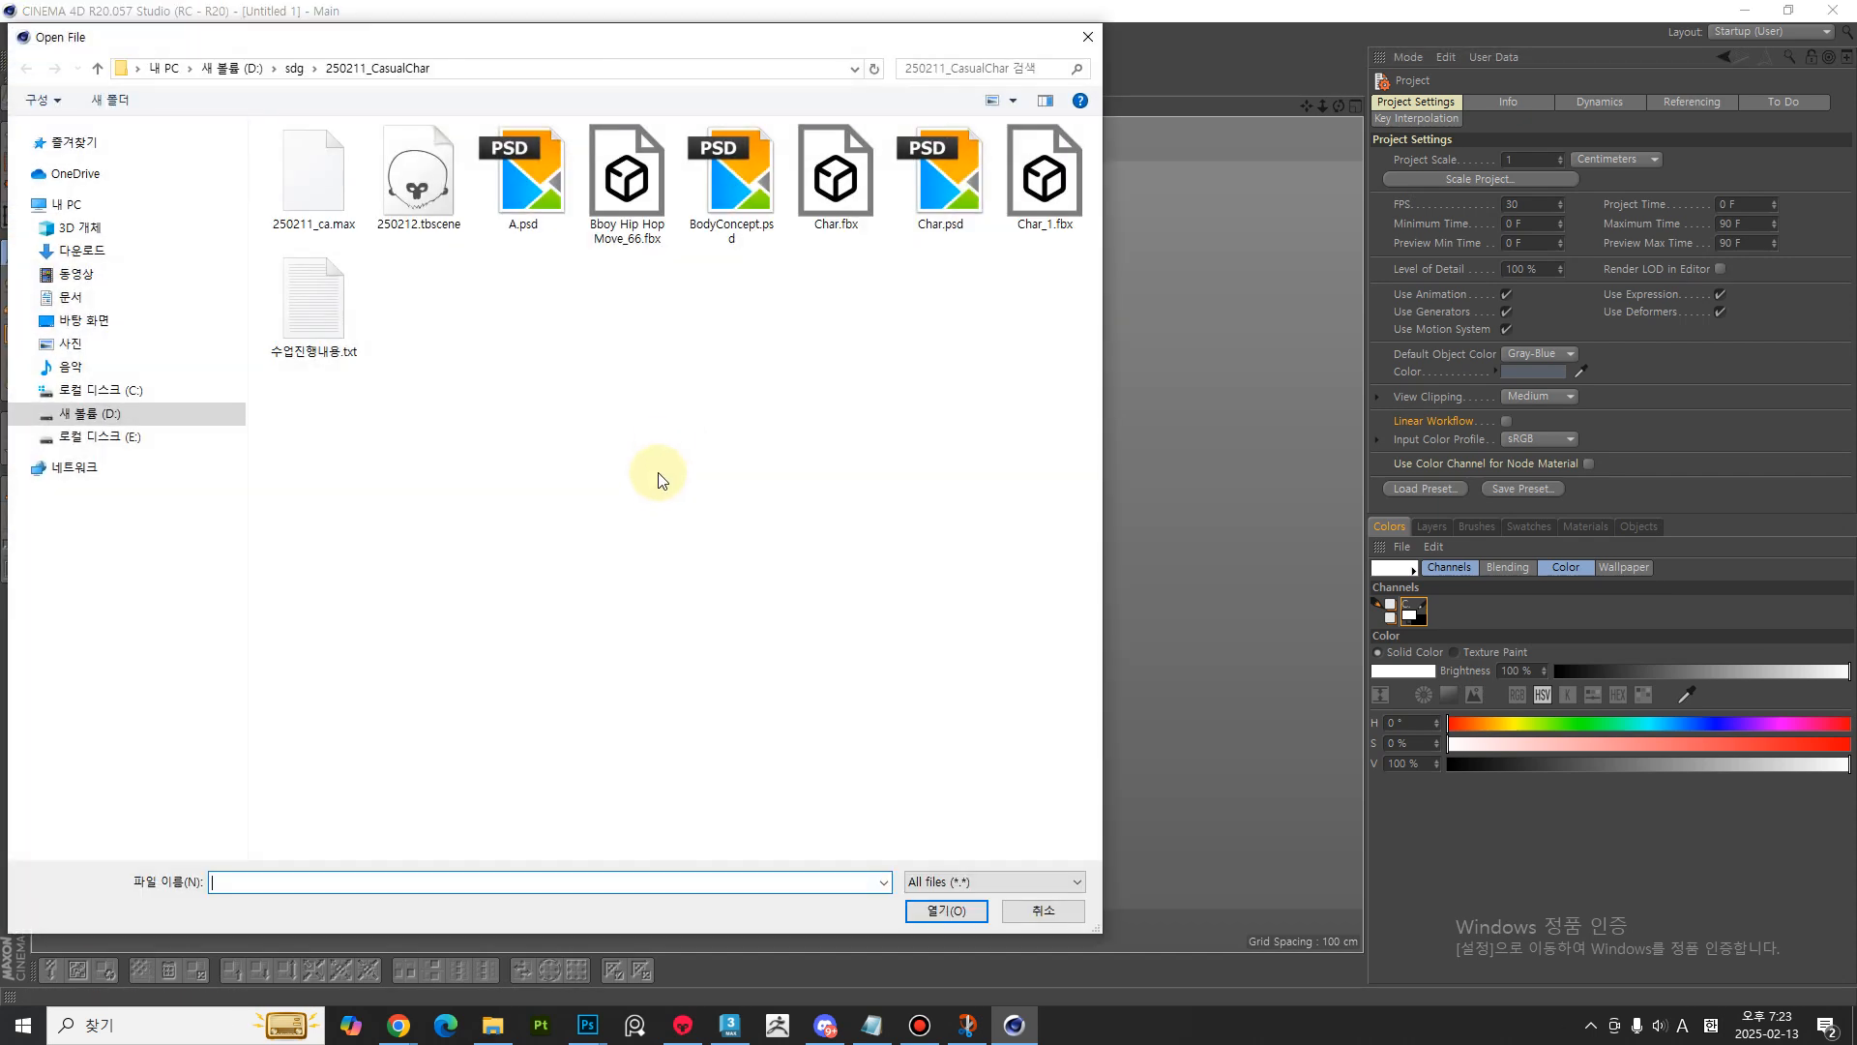
pyautogui.click(1045, 179)
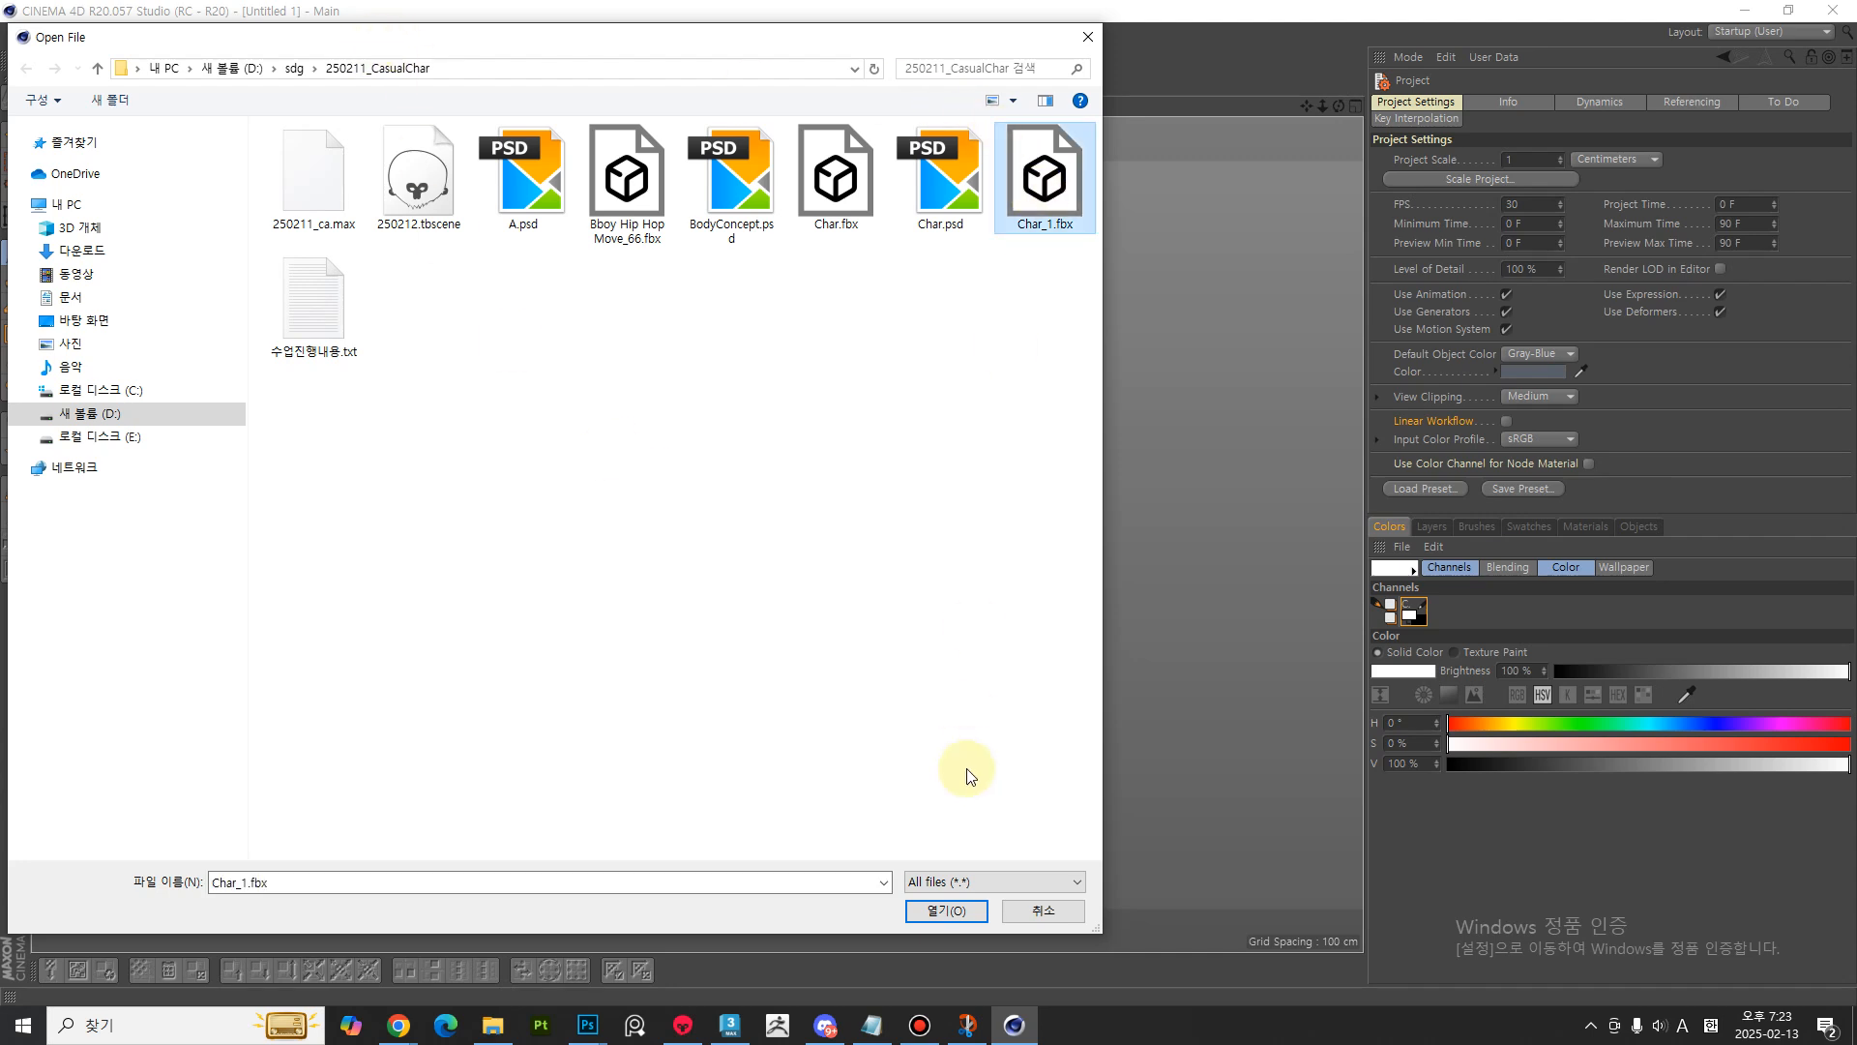
pyautogui.click(946, 911)
pyautogui.moveTo(881, 566); pyautogui.dragTo(771, 217)
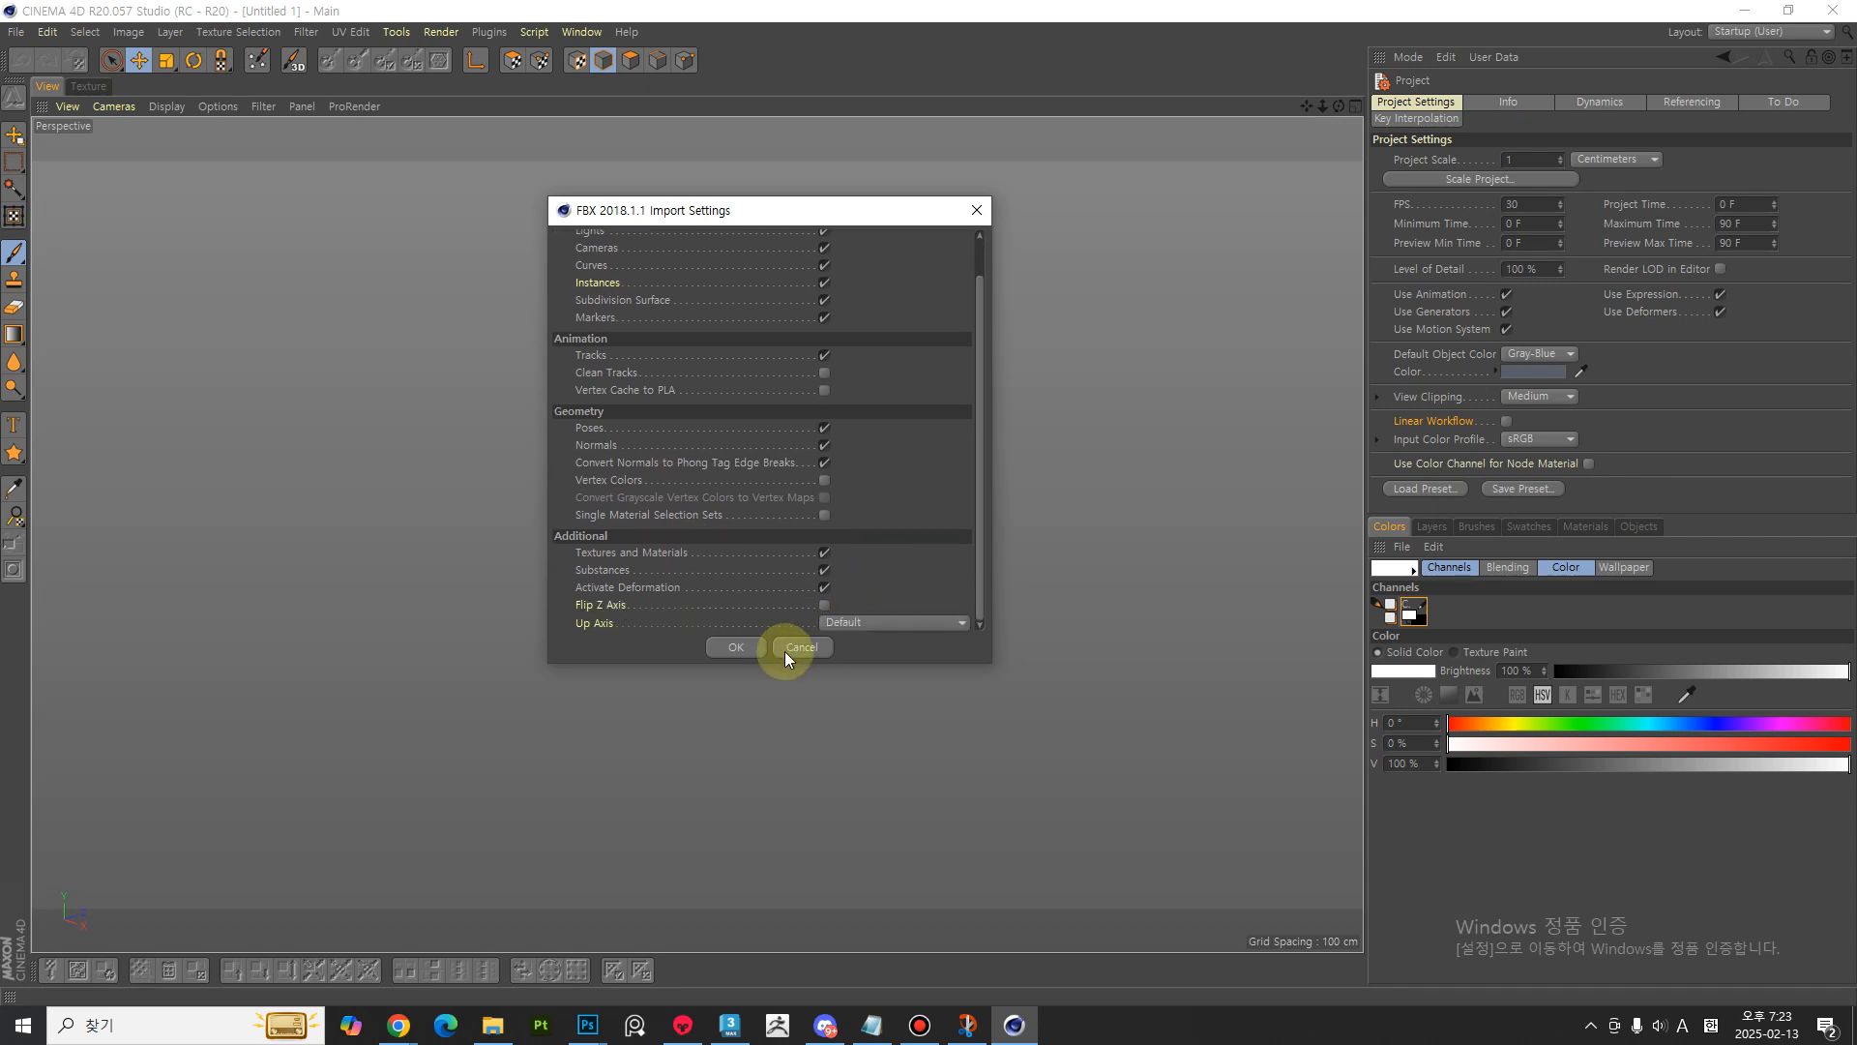
pyautogui.click(739, 647)
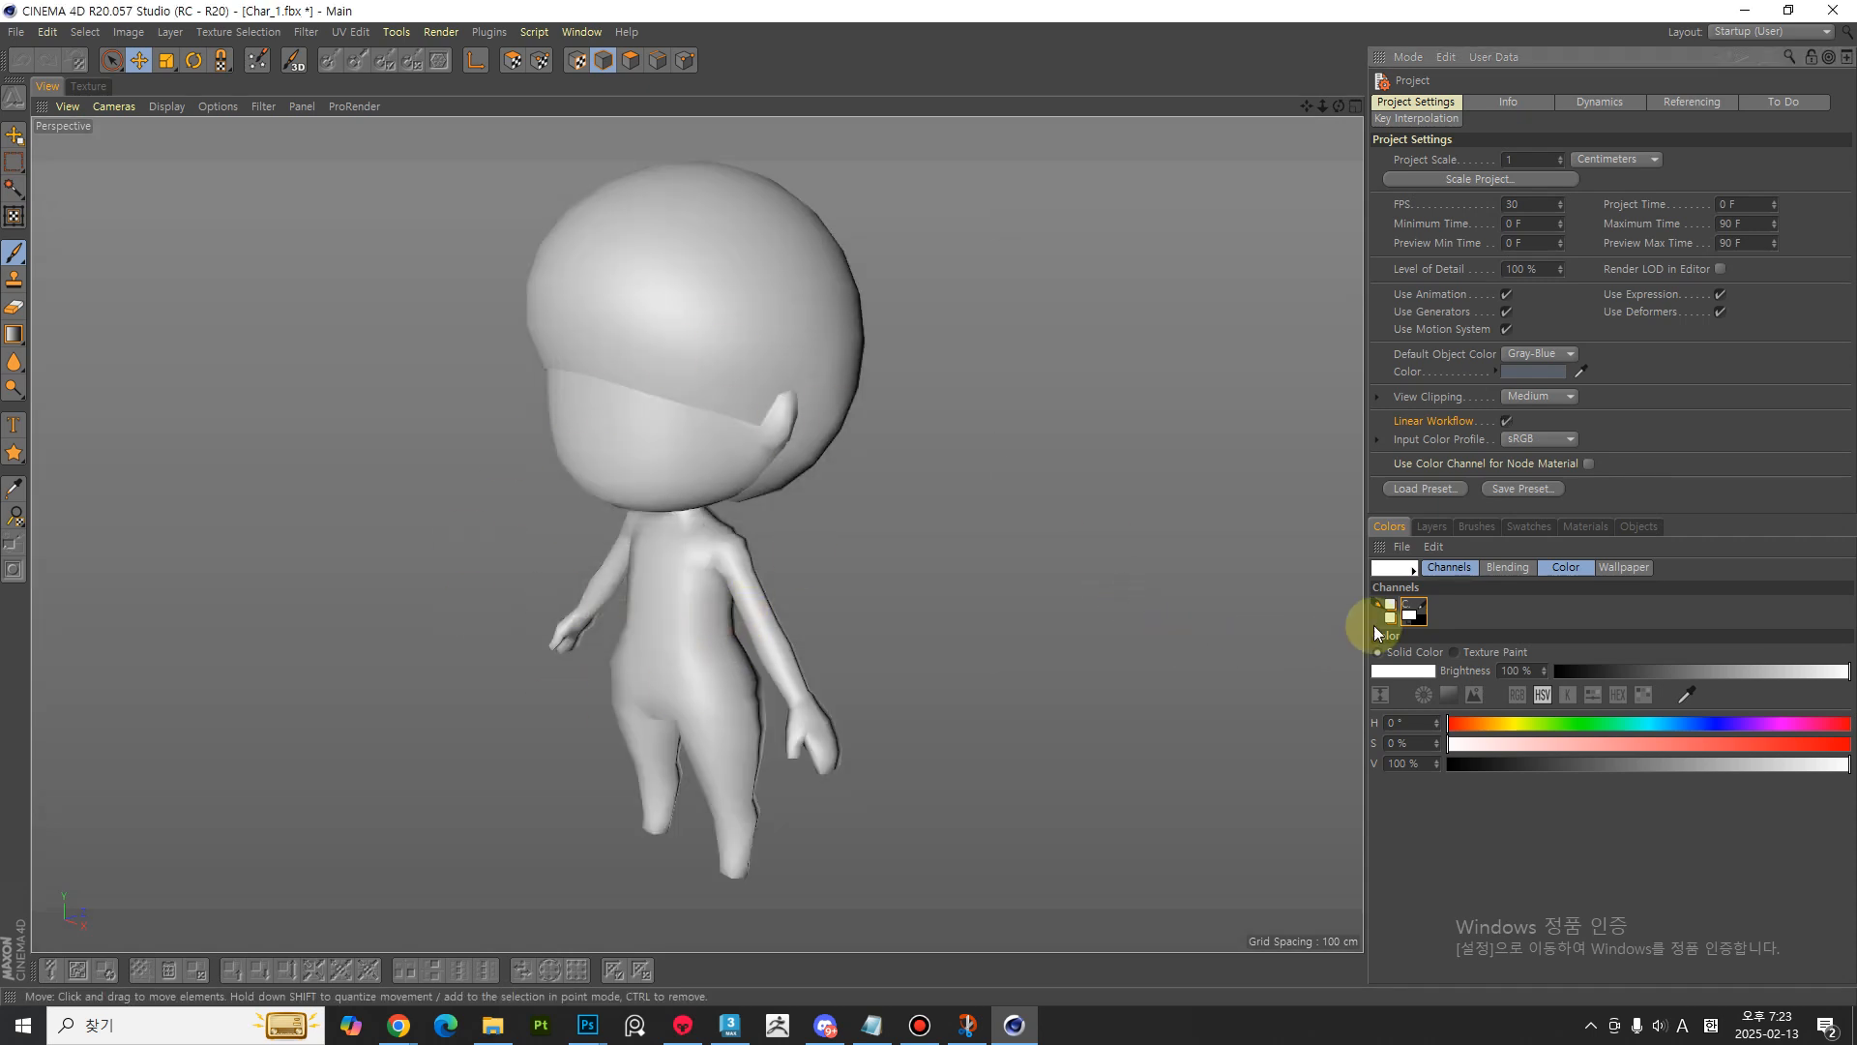
# - Load the imported Char material for painting and examine its Color properties and the options for creating materials
pyautogui.click(1585, 526)
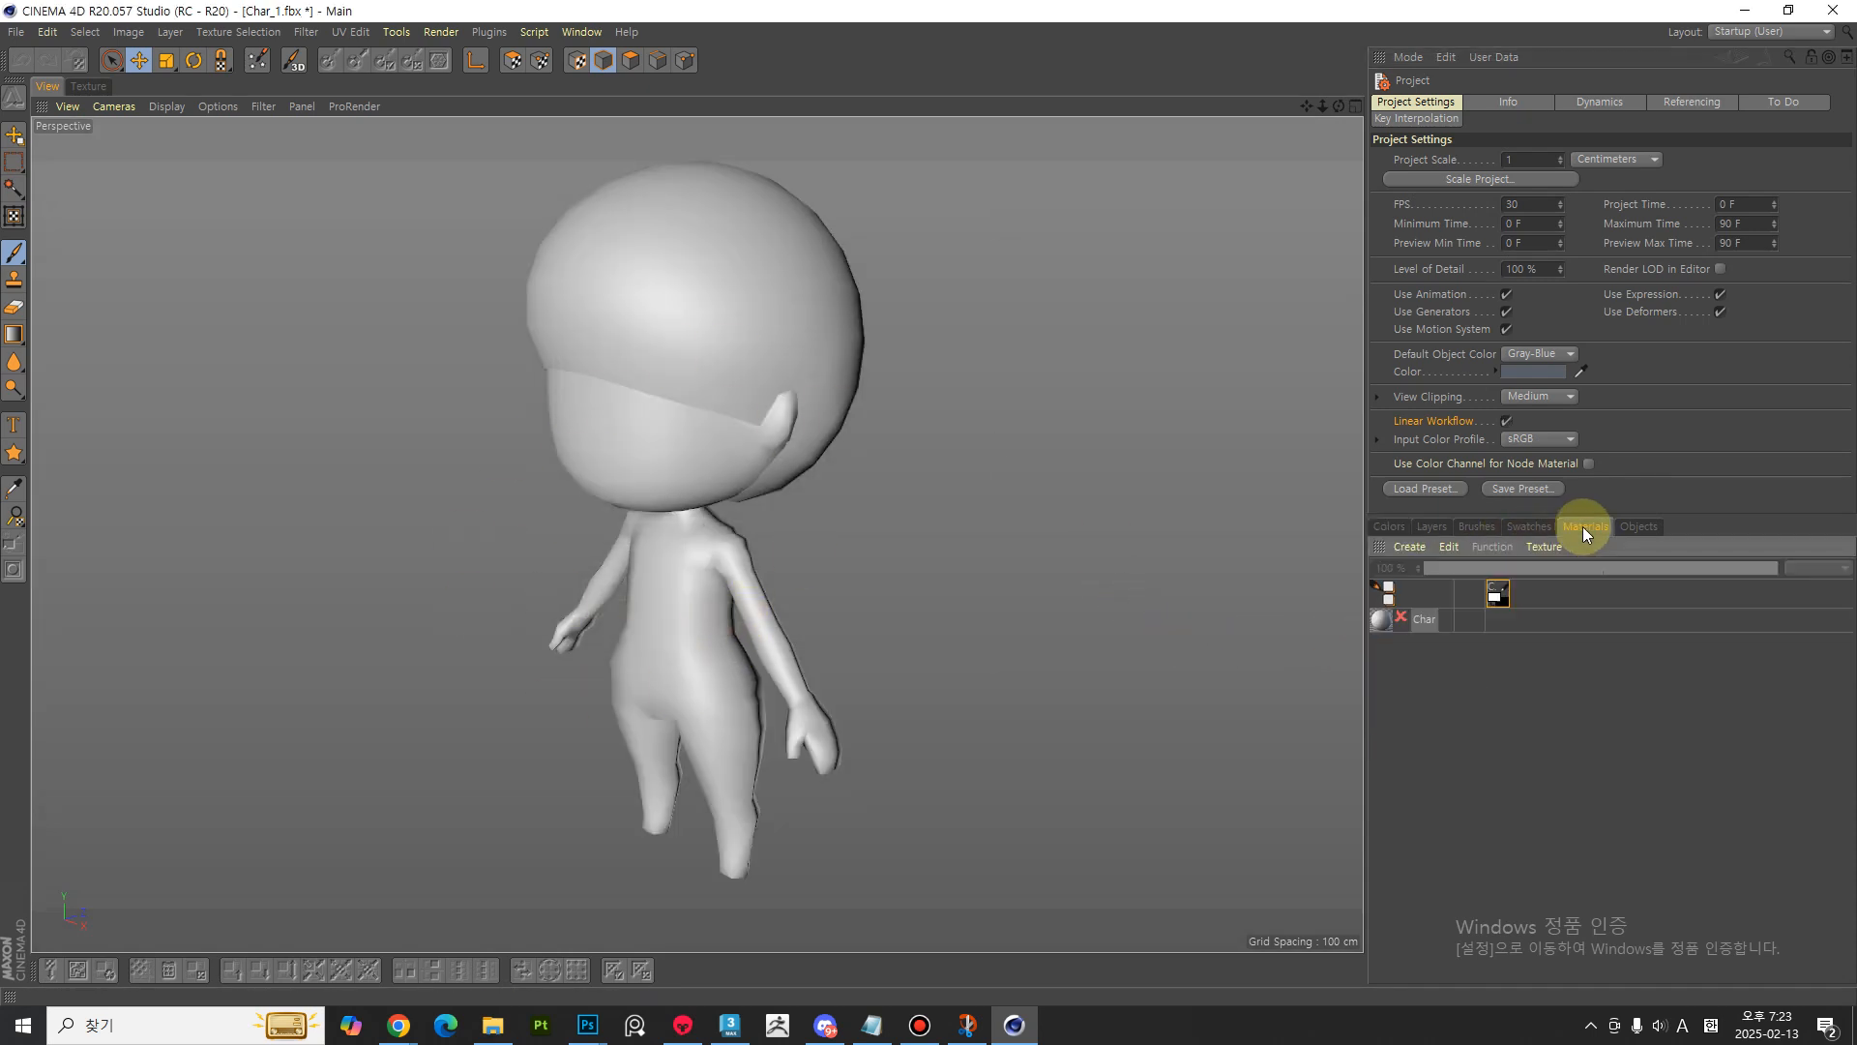
pyautogui.click(1395, 619)
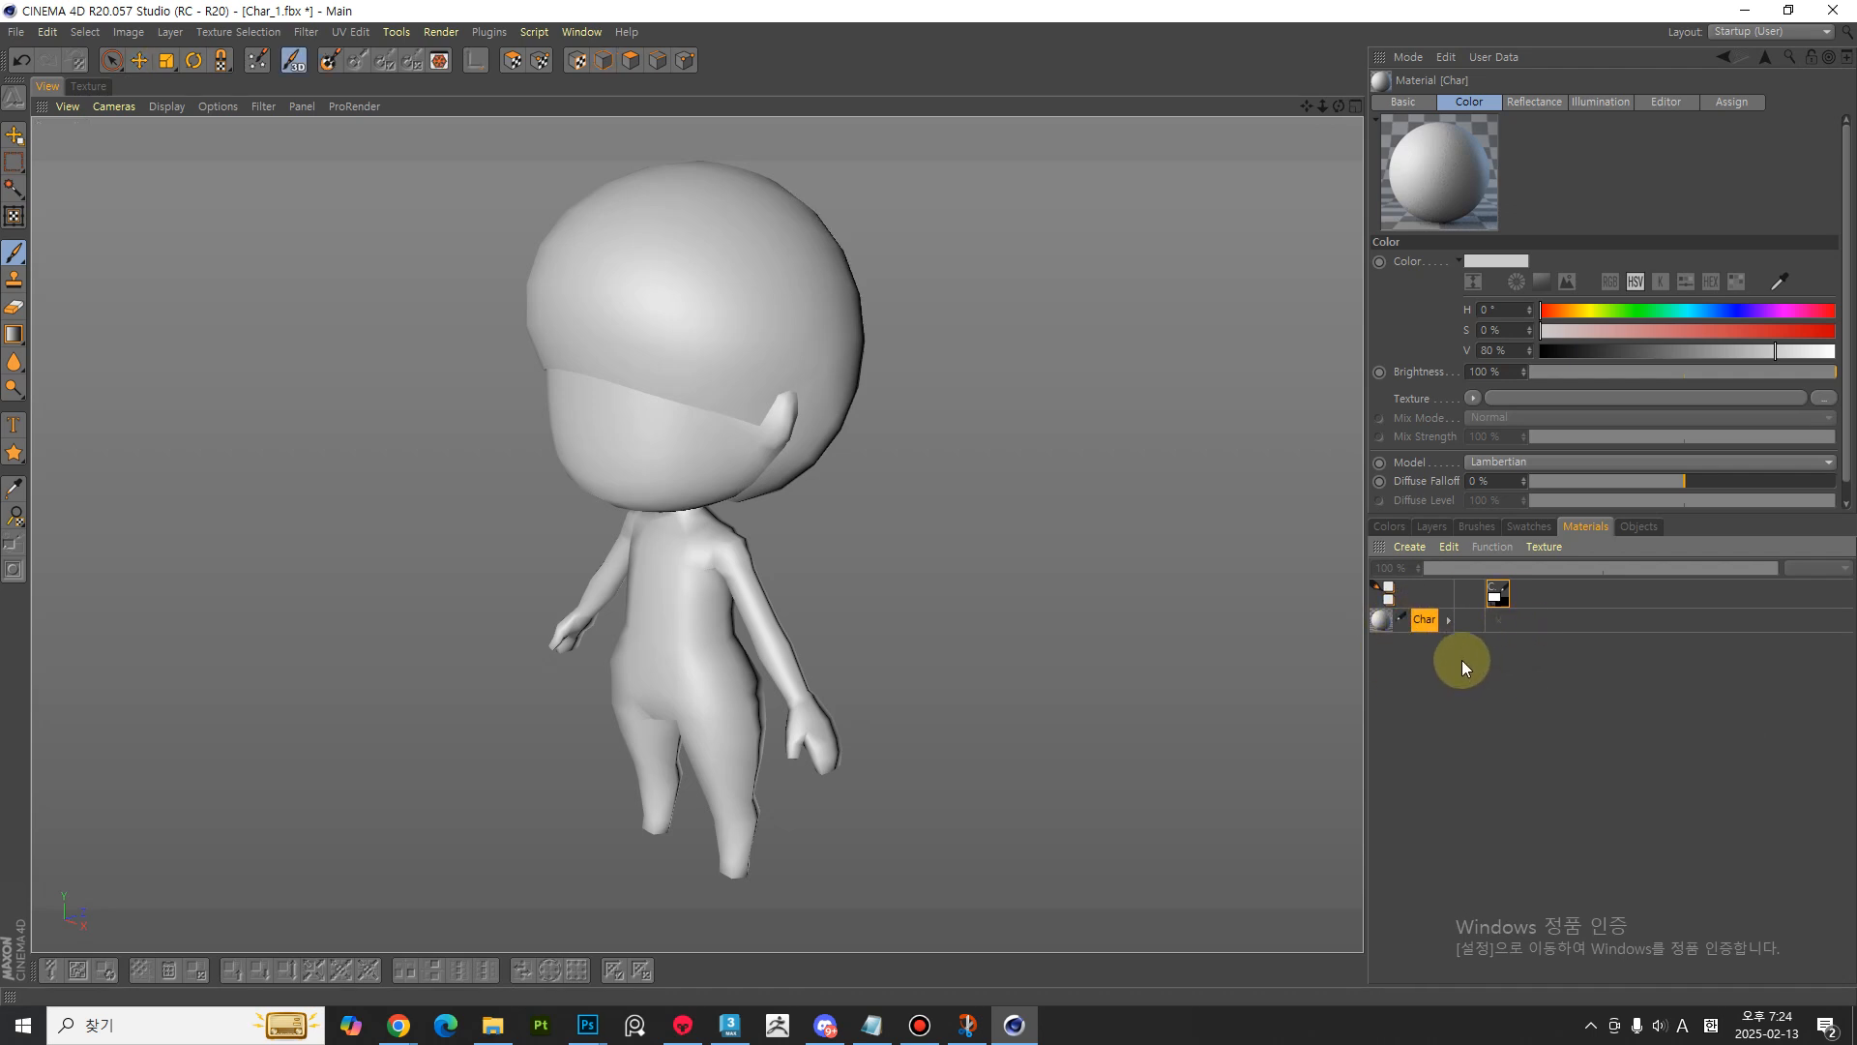
pyautogui.click(1411, 547)
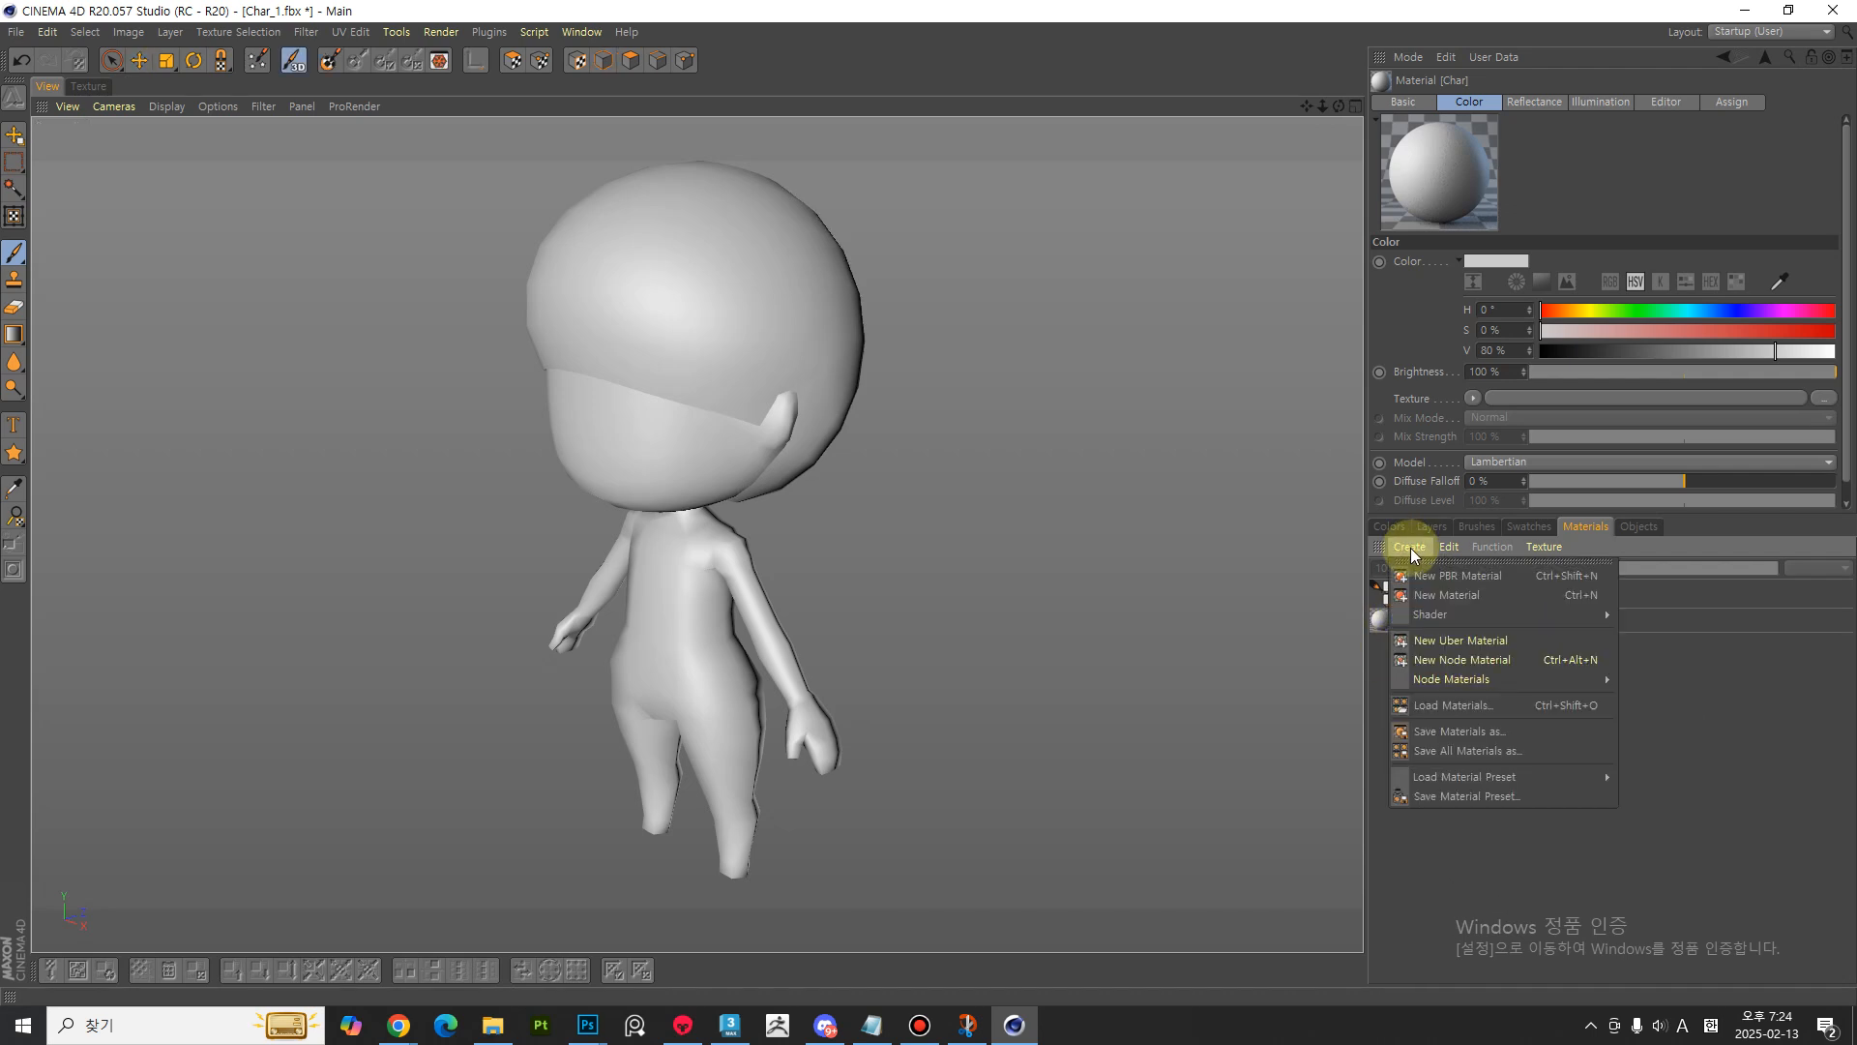
pyautogui.click(1676, 716)
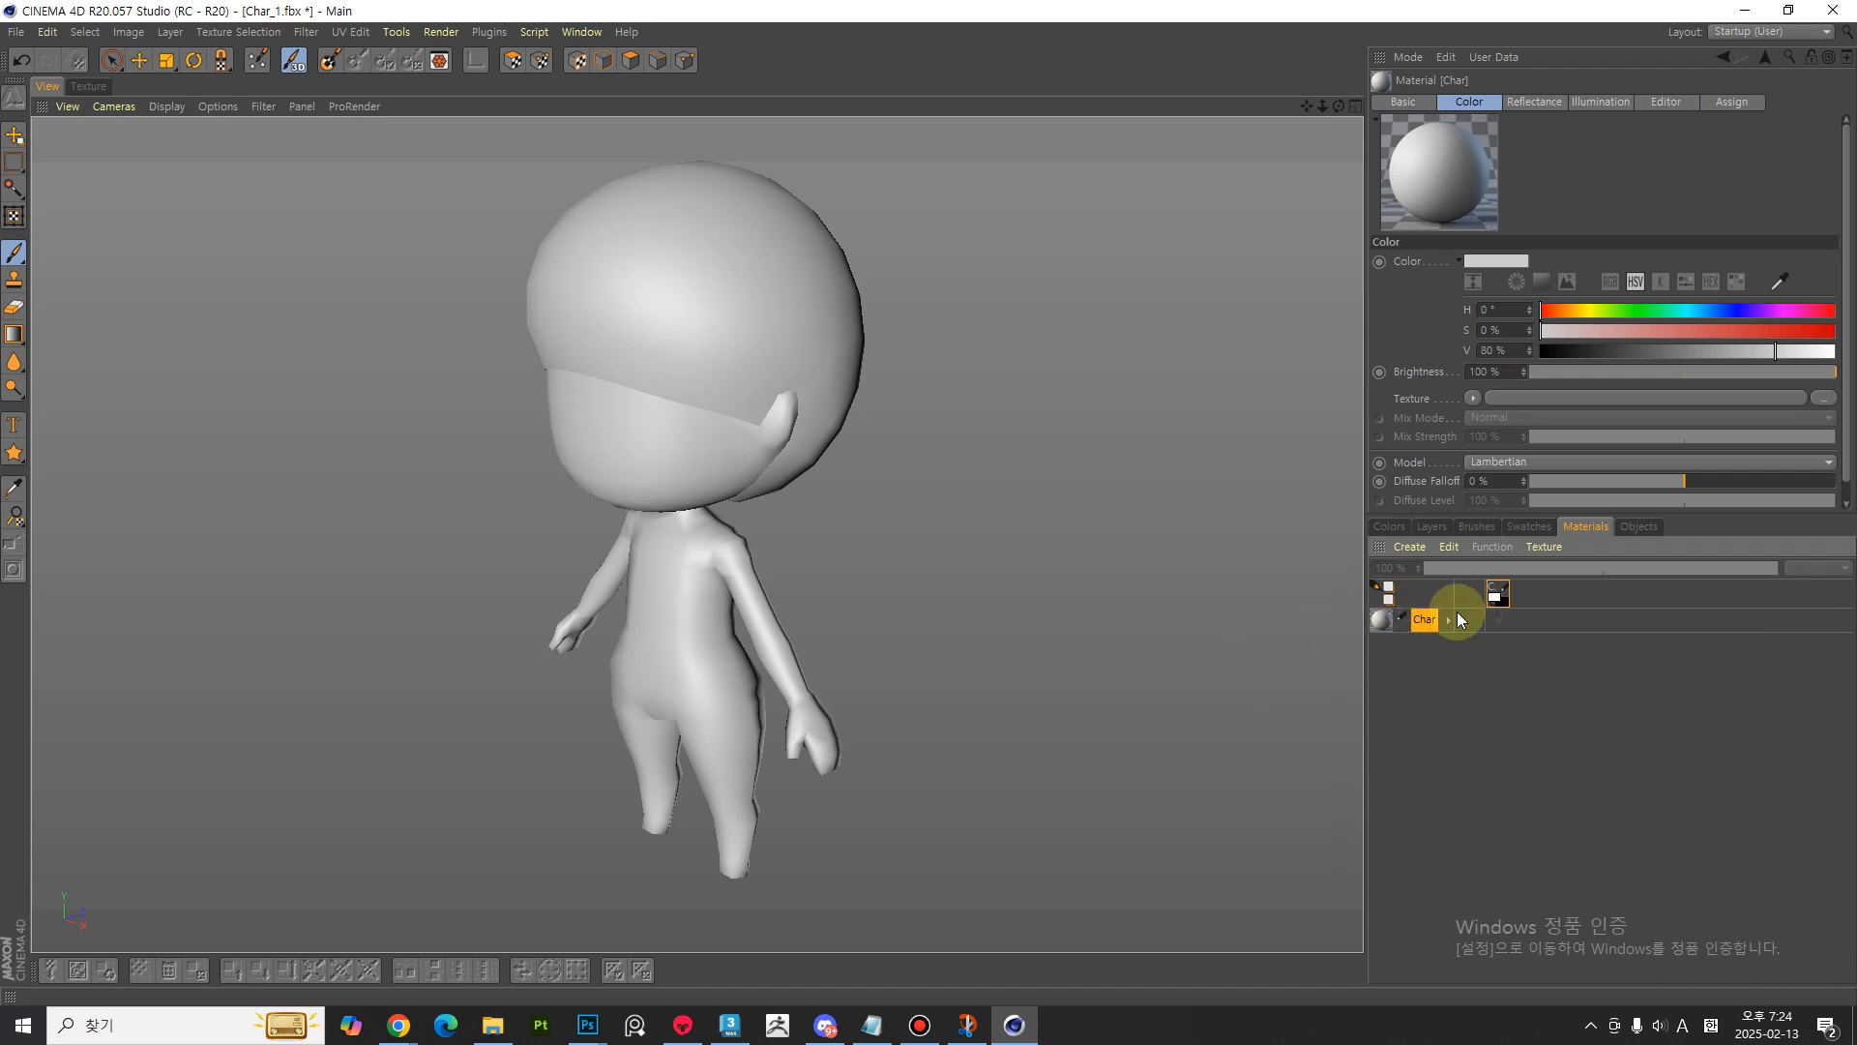
pyautogui.click(1410, 548)
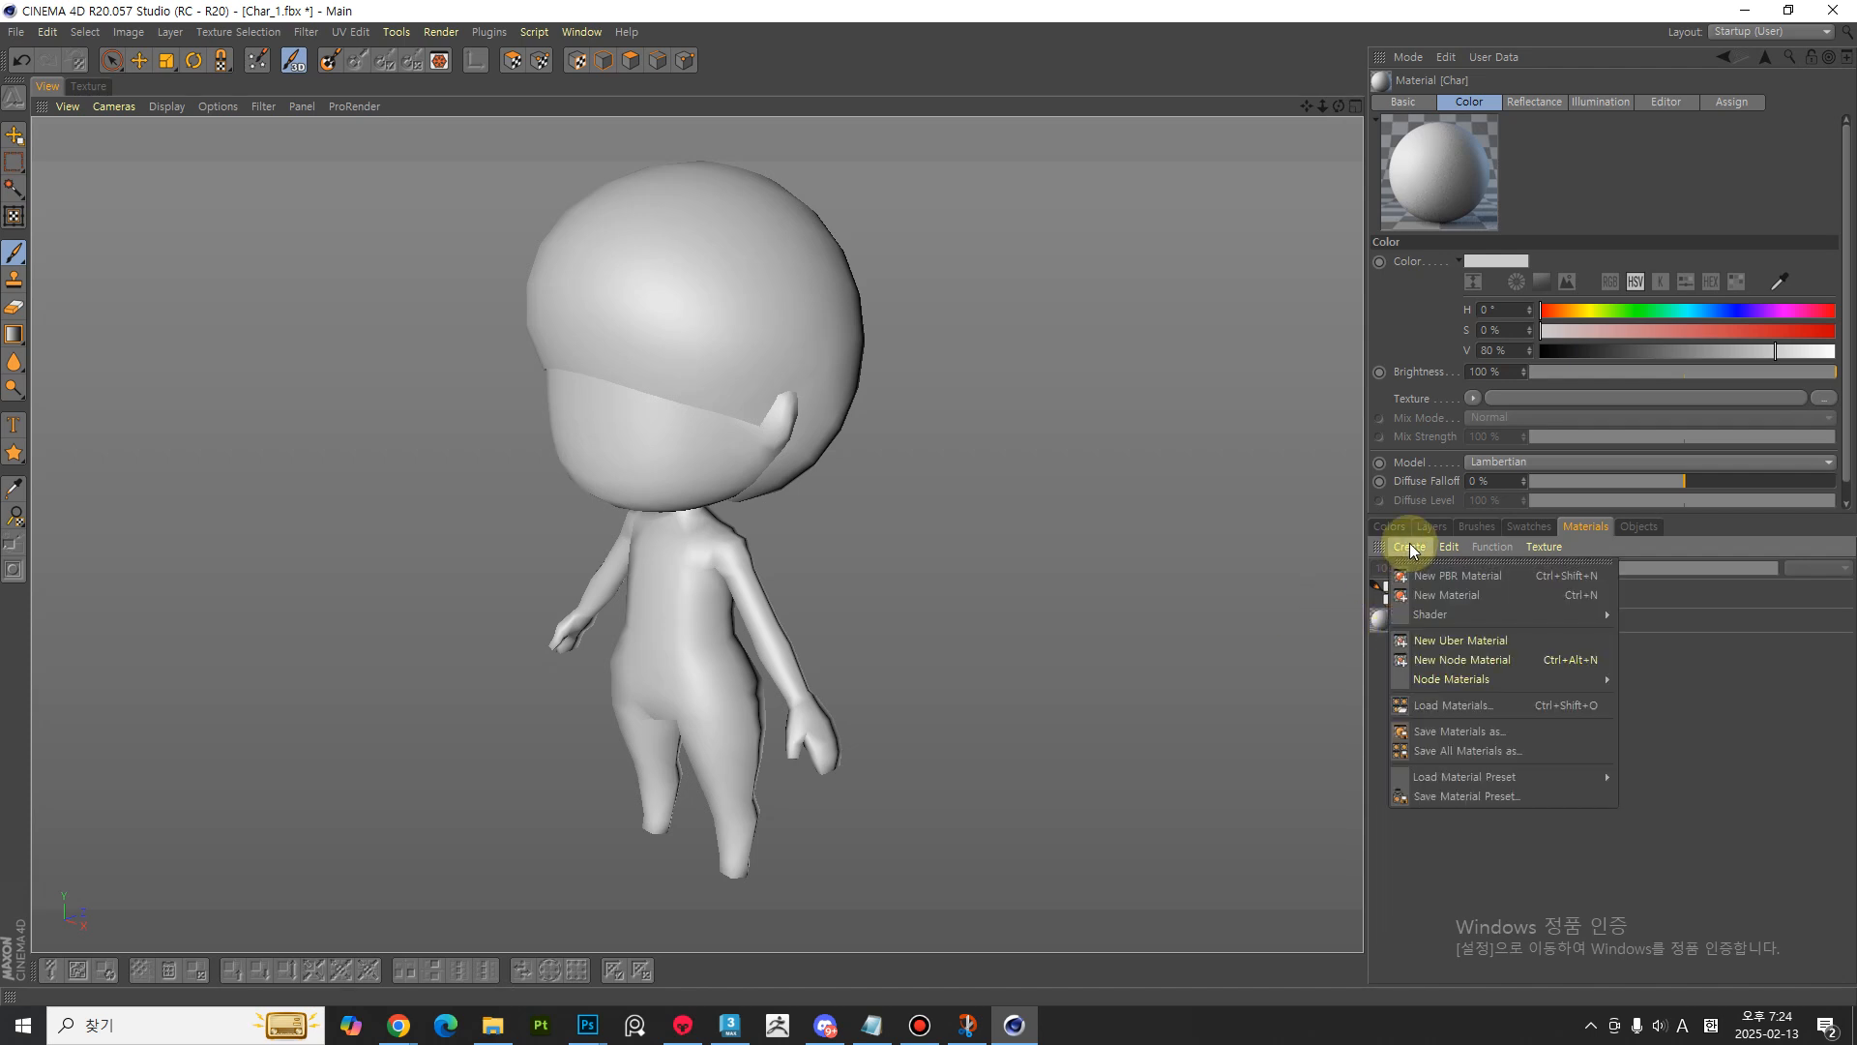
pyautogui.click(1652, 633)
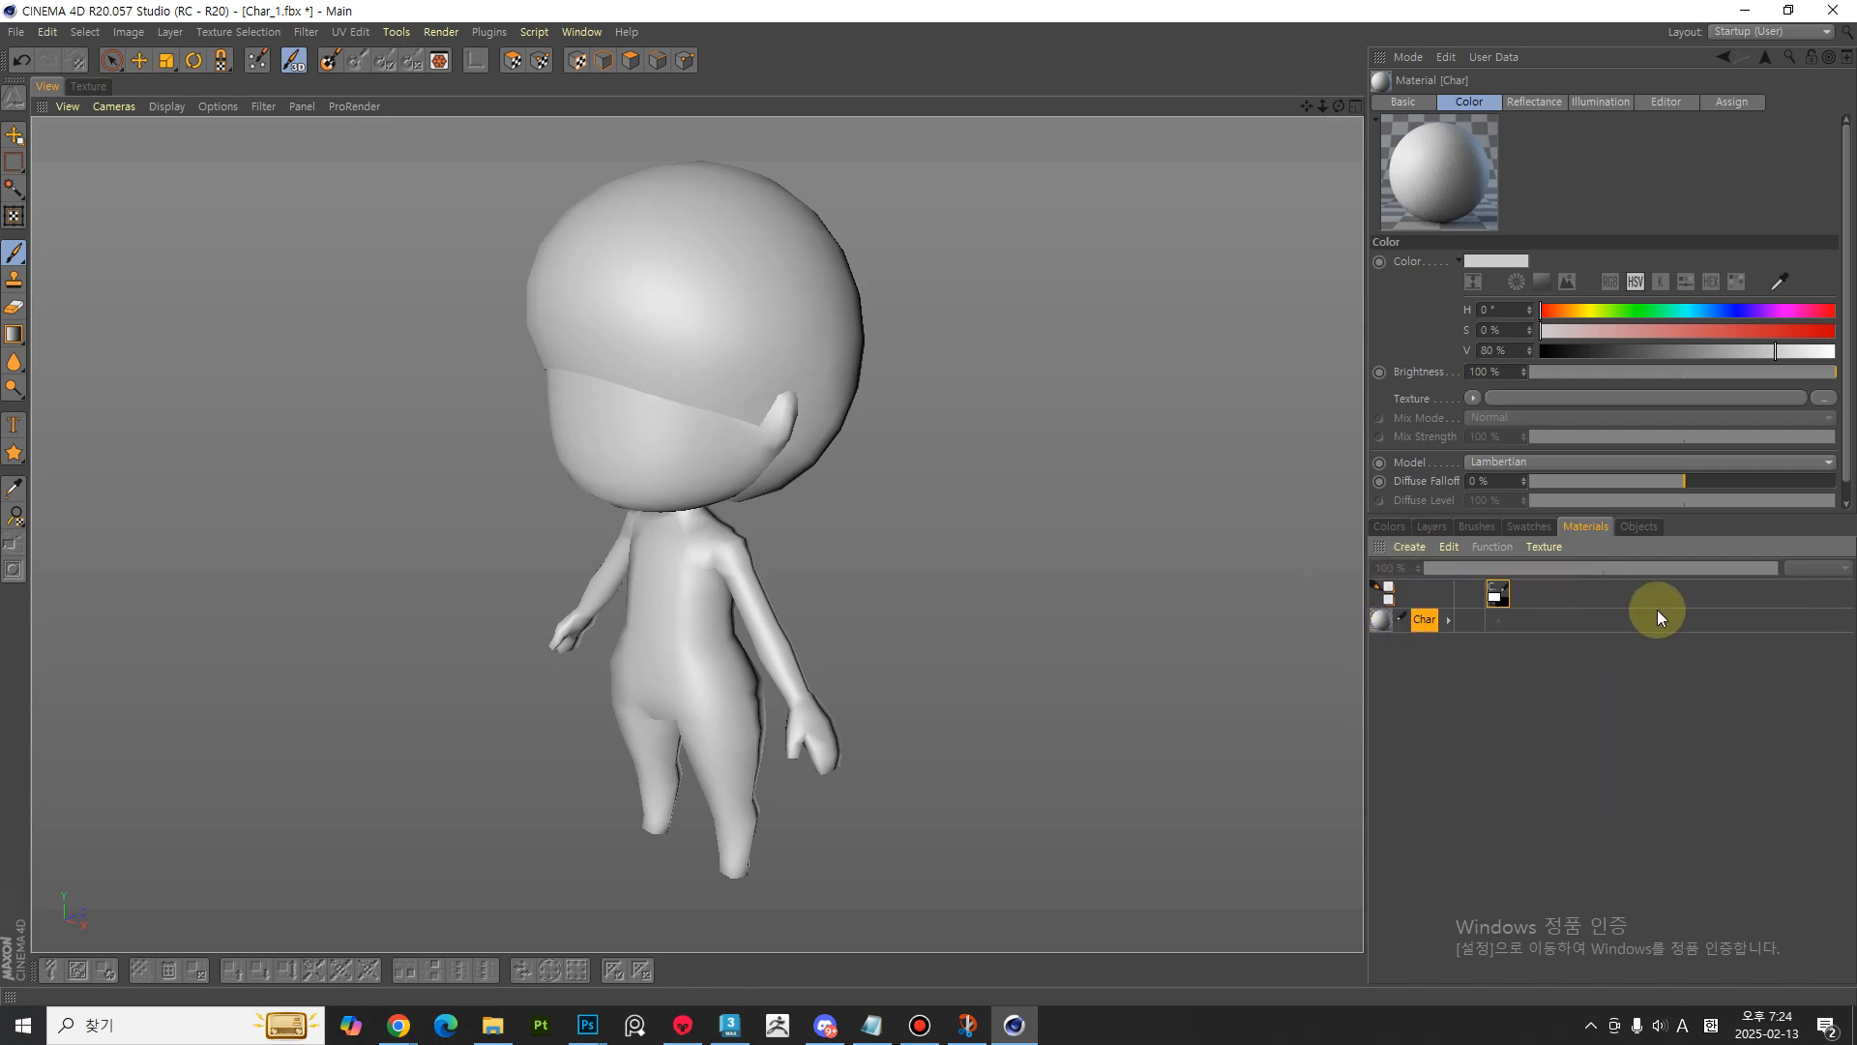
pyautogui.click(1656, 617)
pyautogui.click(1412, 624)
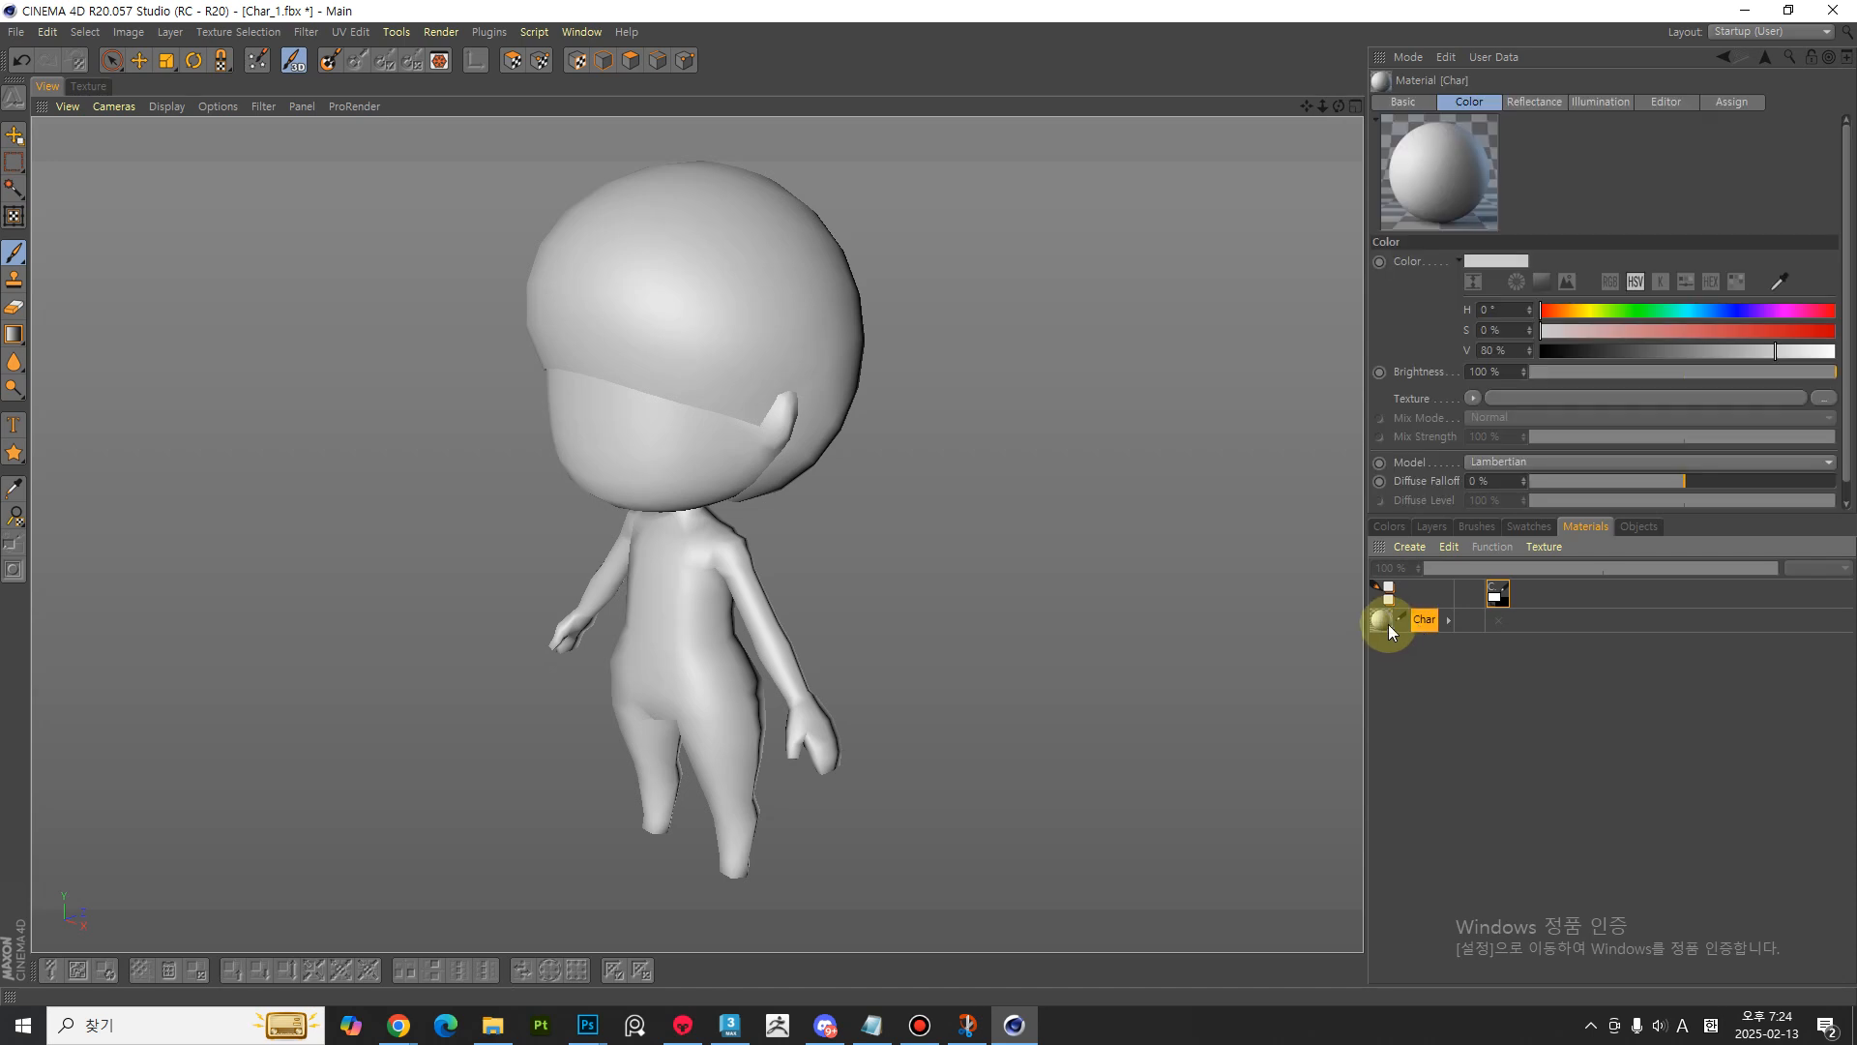
# - Delete the imported Char material and create a new standard material in its place
pyautogui.click(1449, 548)
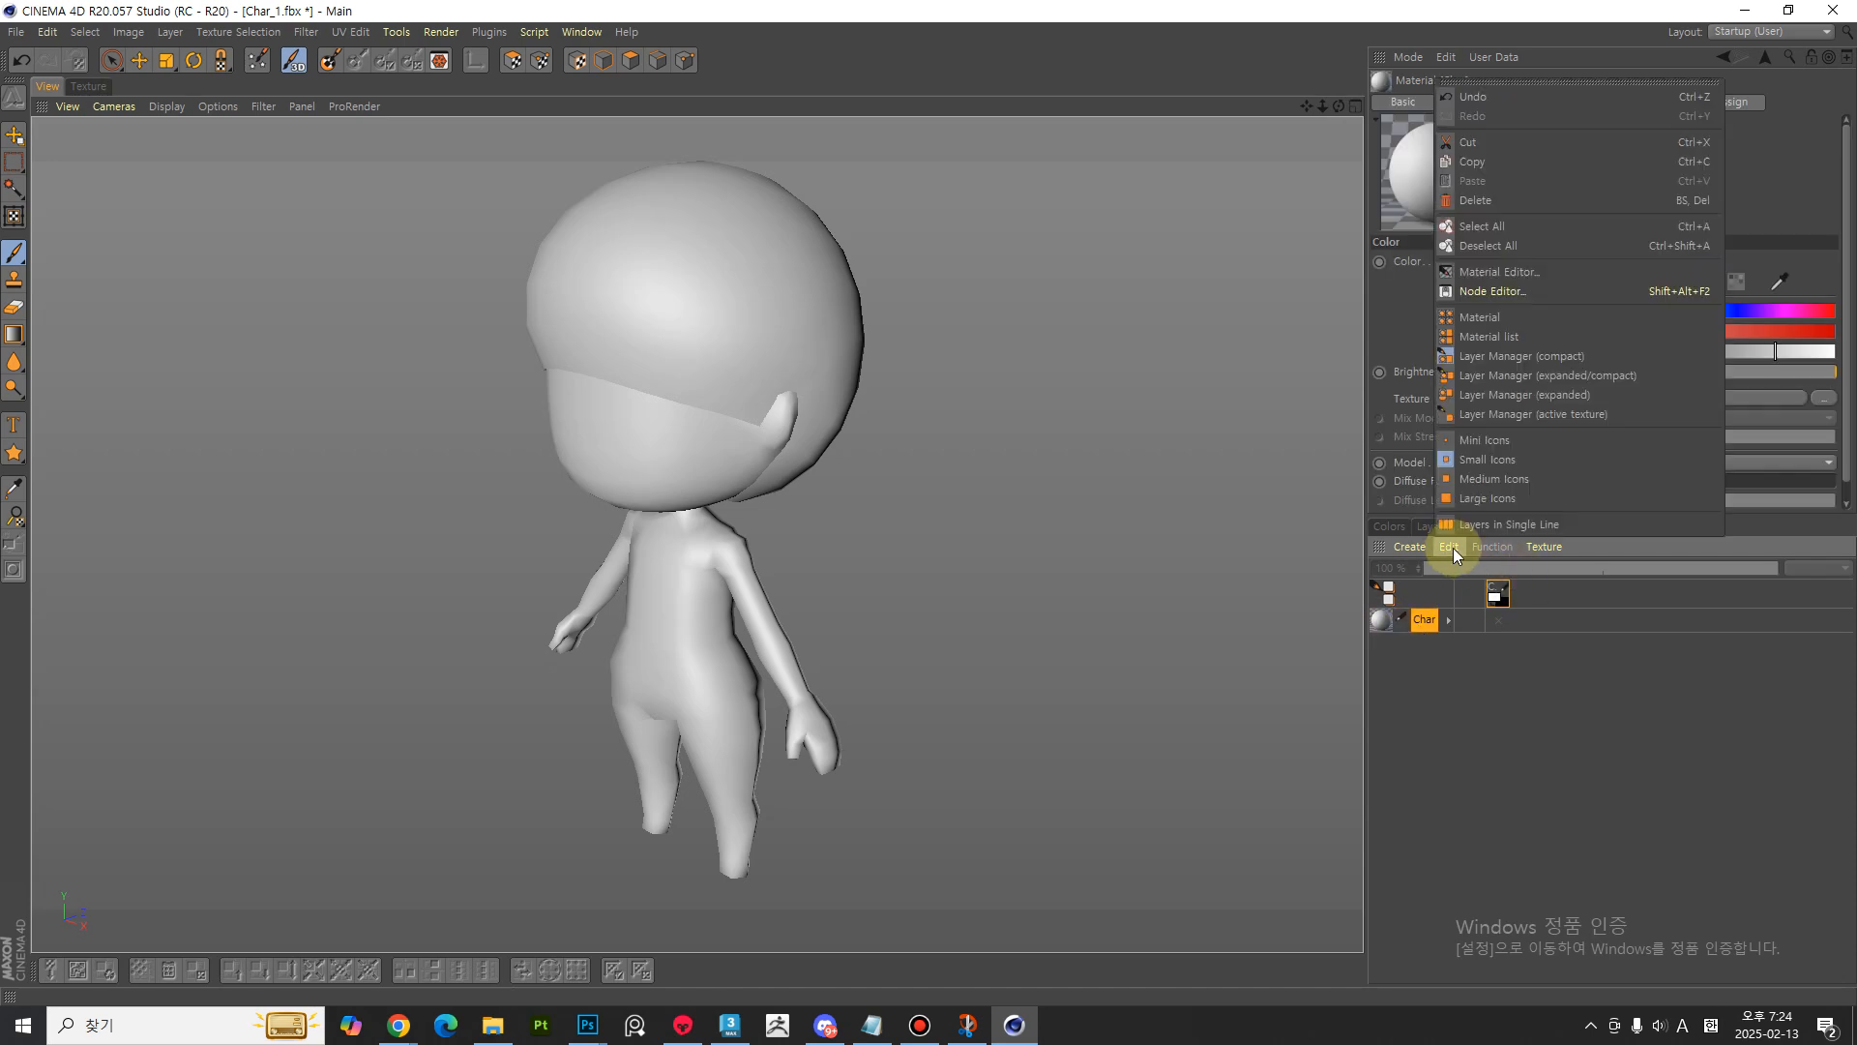
pyautogui.click(1501, 201)
pyautogui.click(1414, 548)
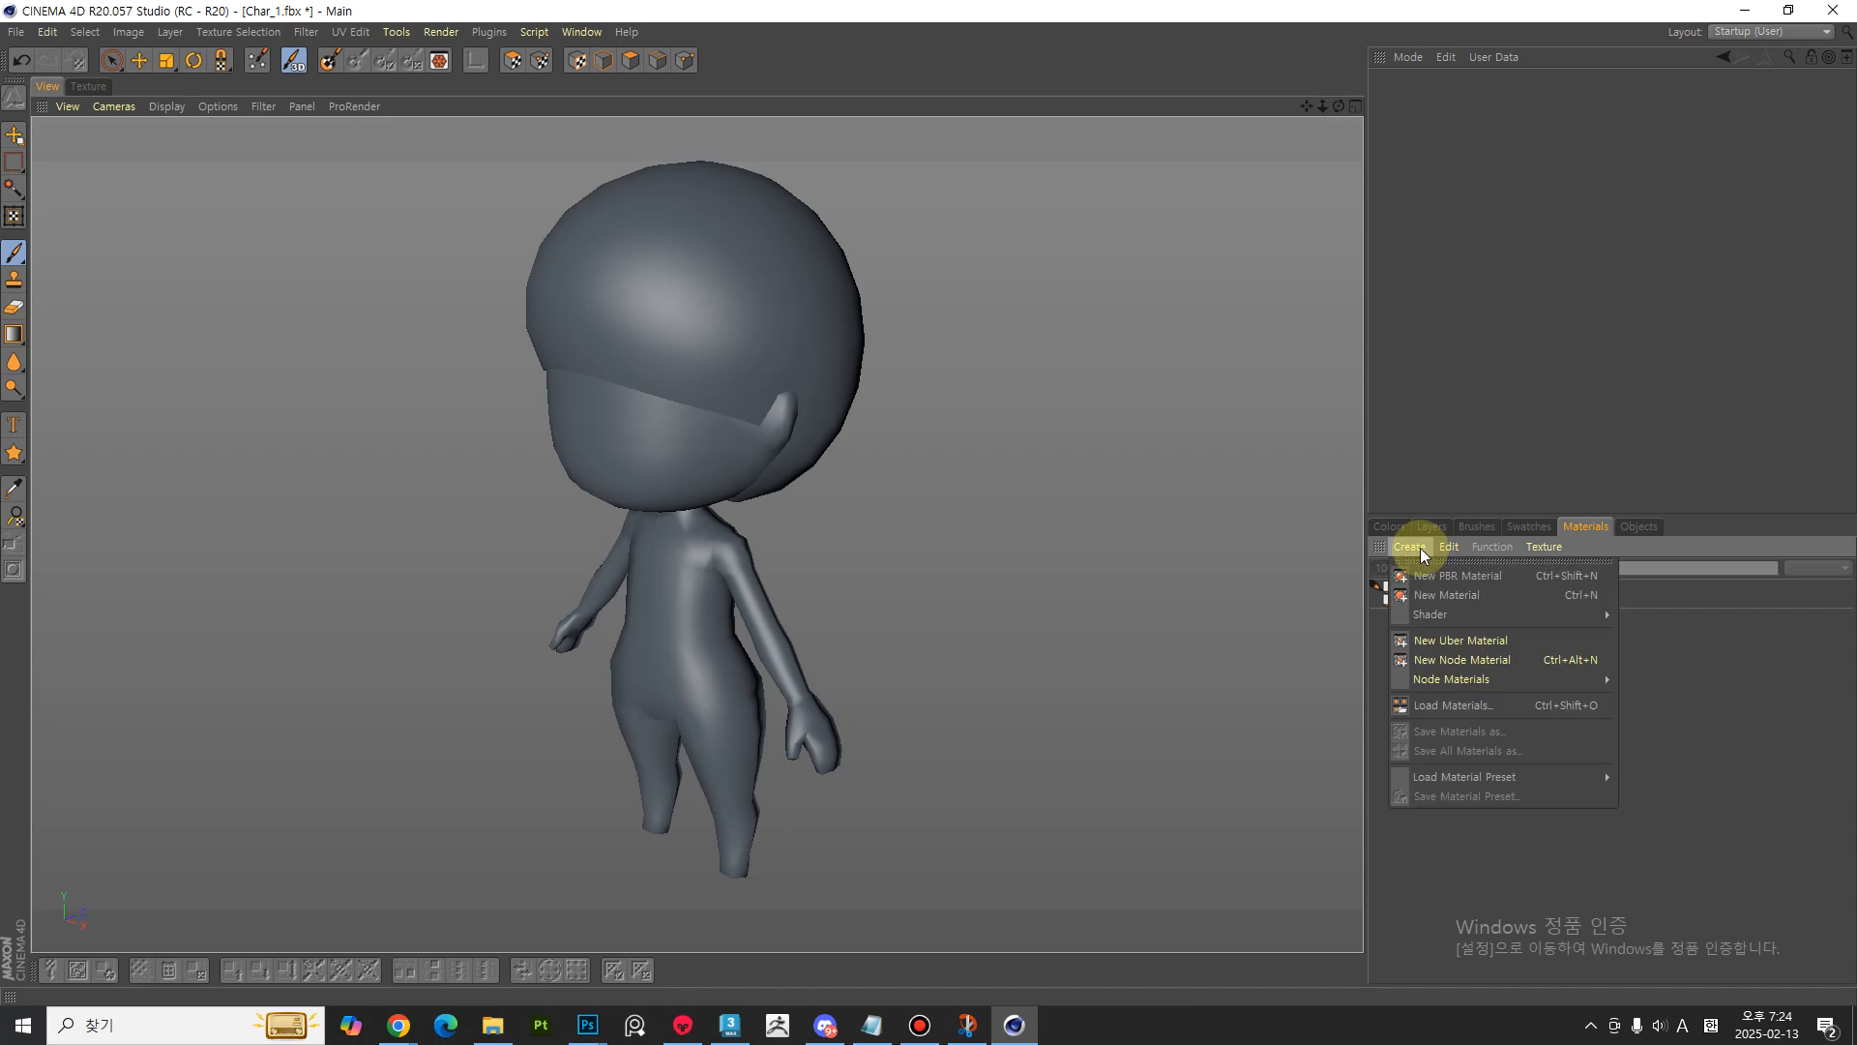
pyautogui.click(1433, 597)
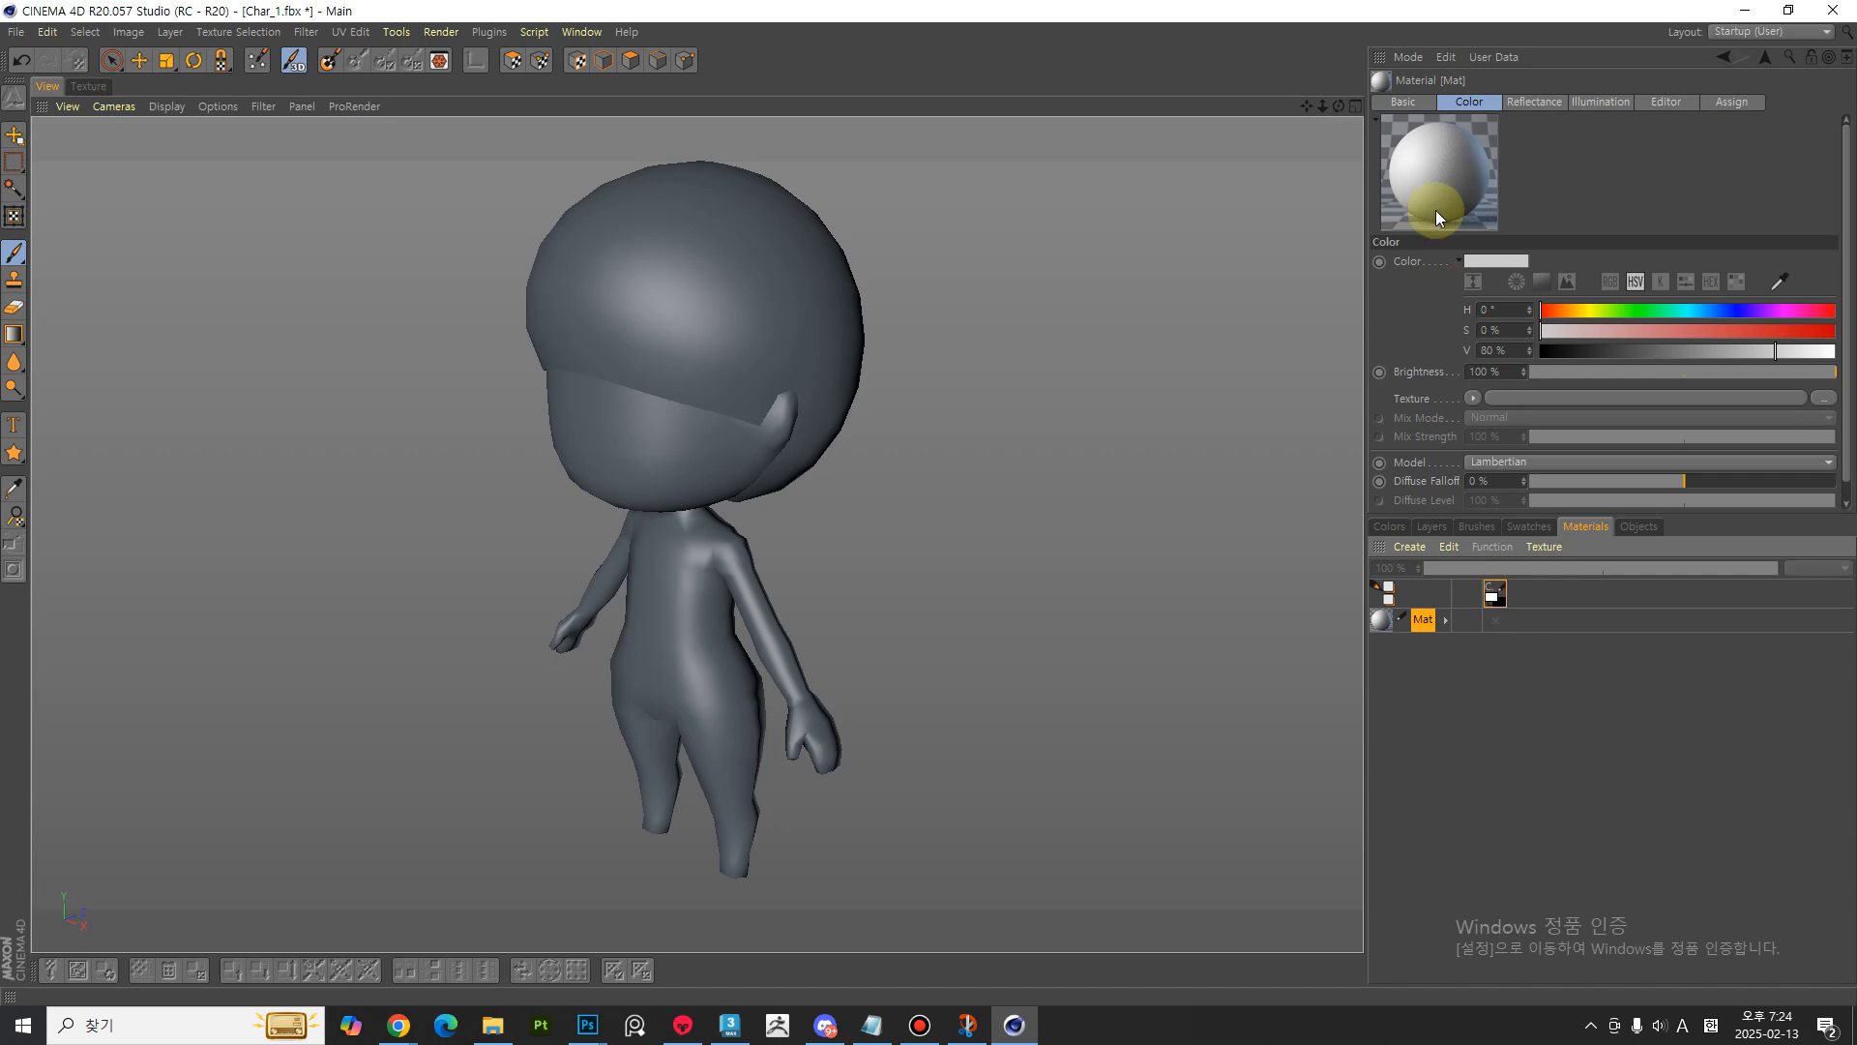
# - Rename the new material as Char in its basic properties
pyautogui.click(1408, 101)
pyautogui.click(1478, 259)
pyautogui.write('Char')
pyautogui.press('Return')
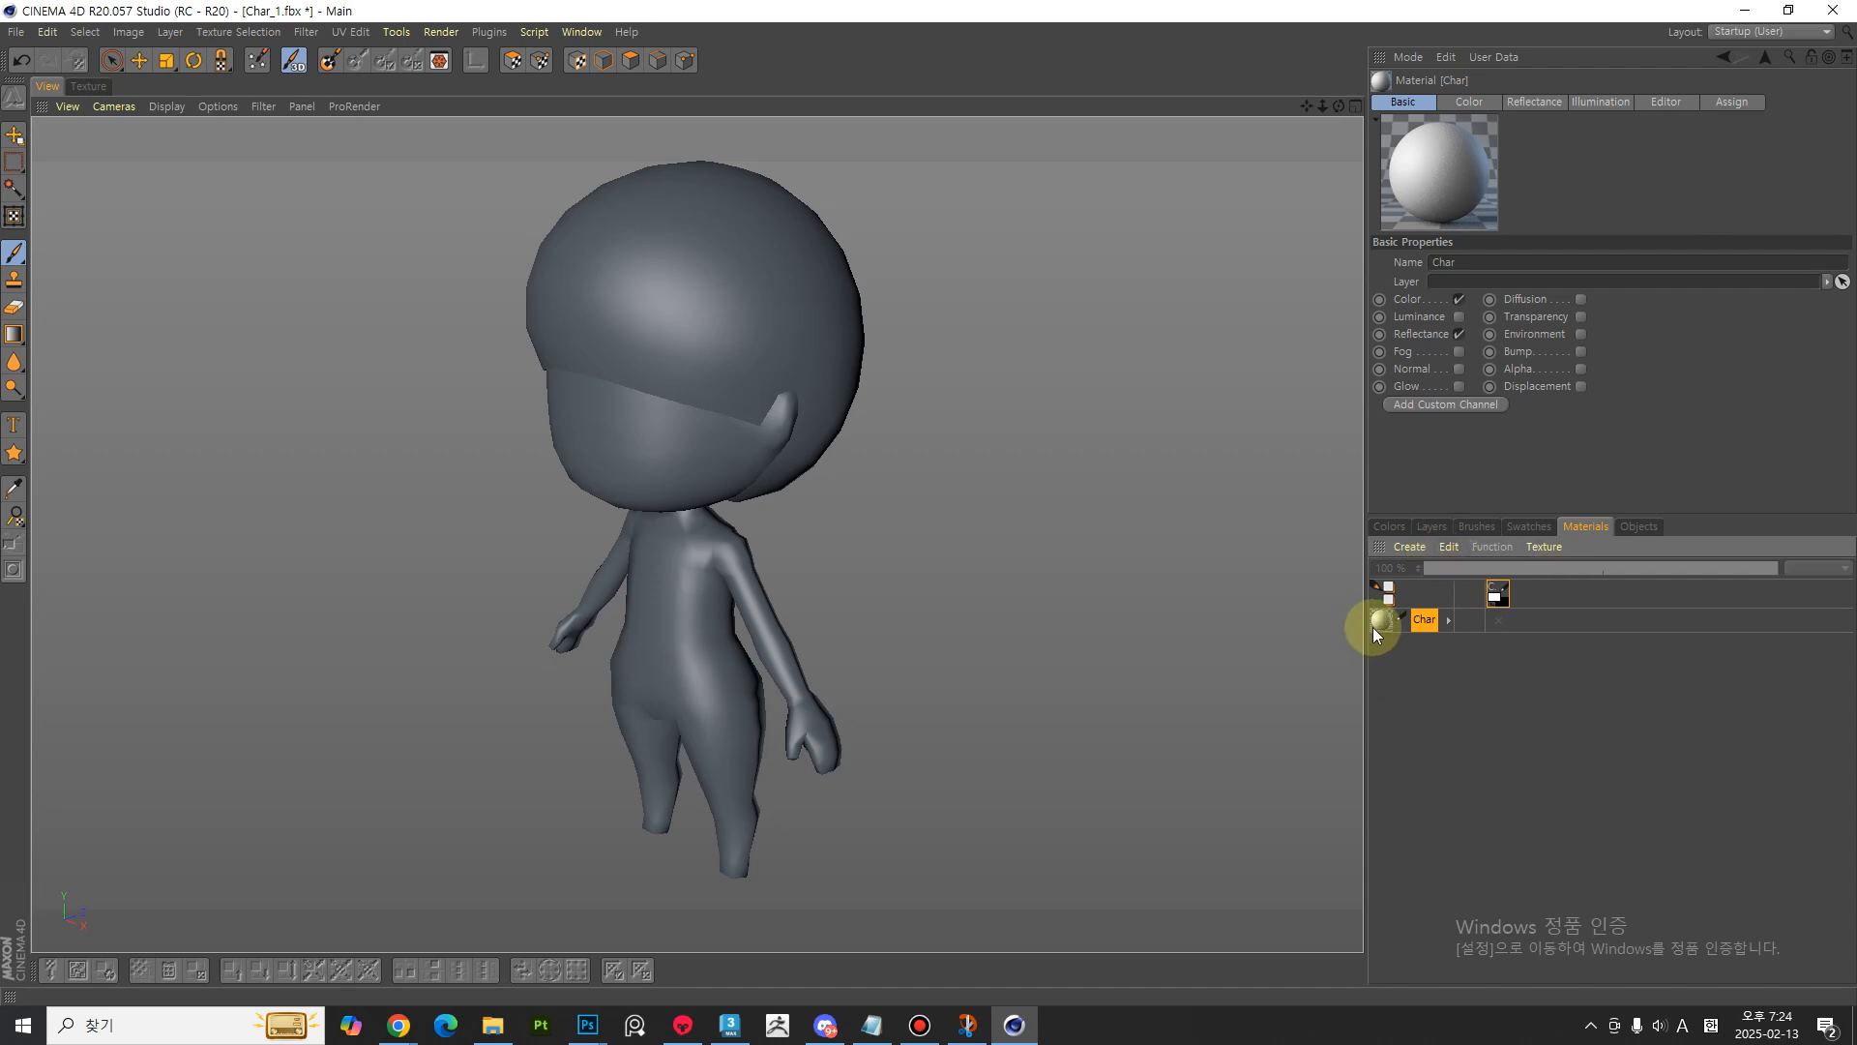
pyautogui.click(1411, 547)
pyautogui.click(1393, 825)
# - Create a new 2048 x 2048 pixel, 8-bit RGB texture with a 50% grey fill for the Char material's Color channel
pyautogui.click(1466, 101)
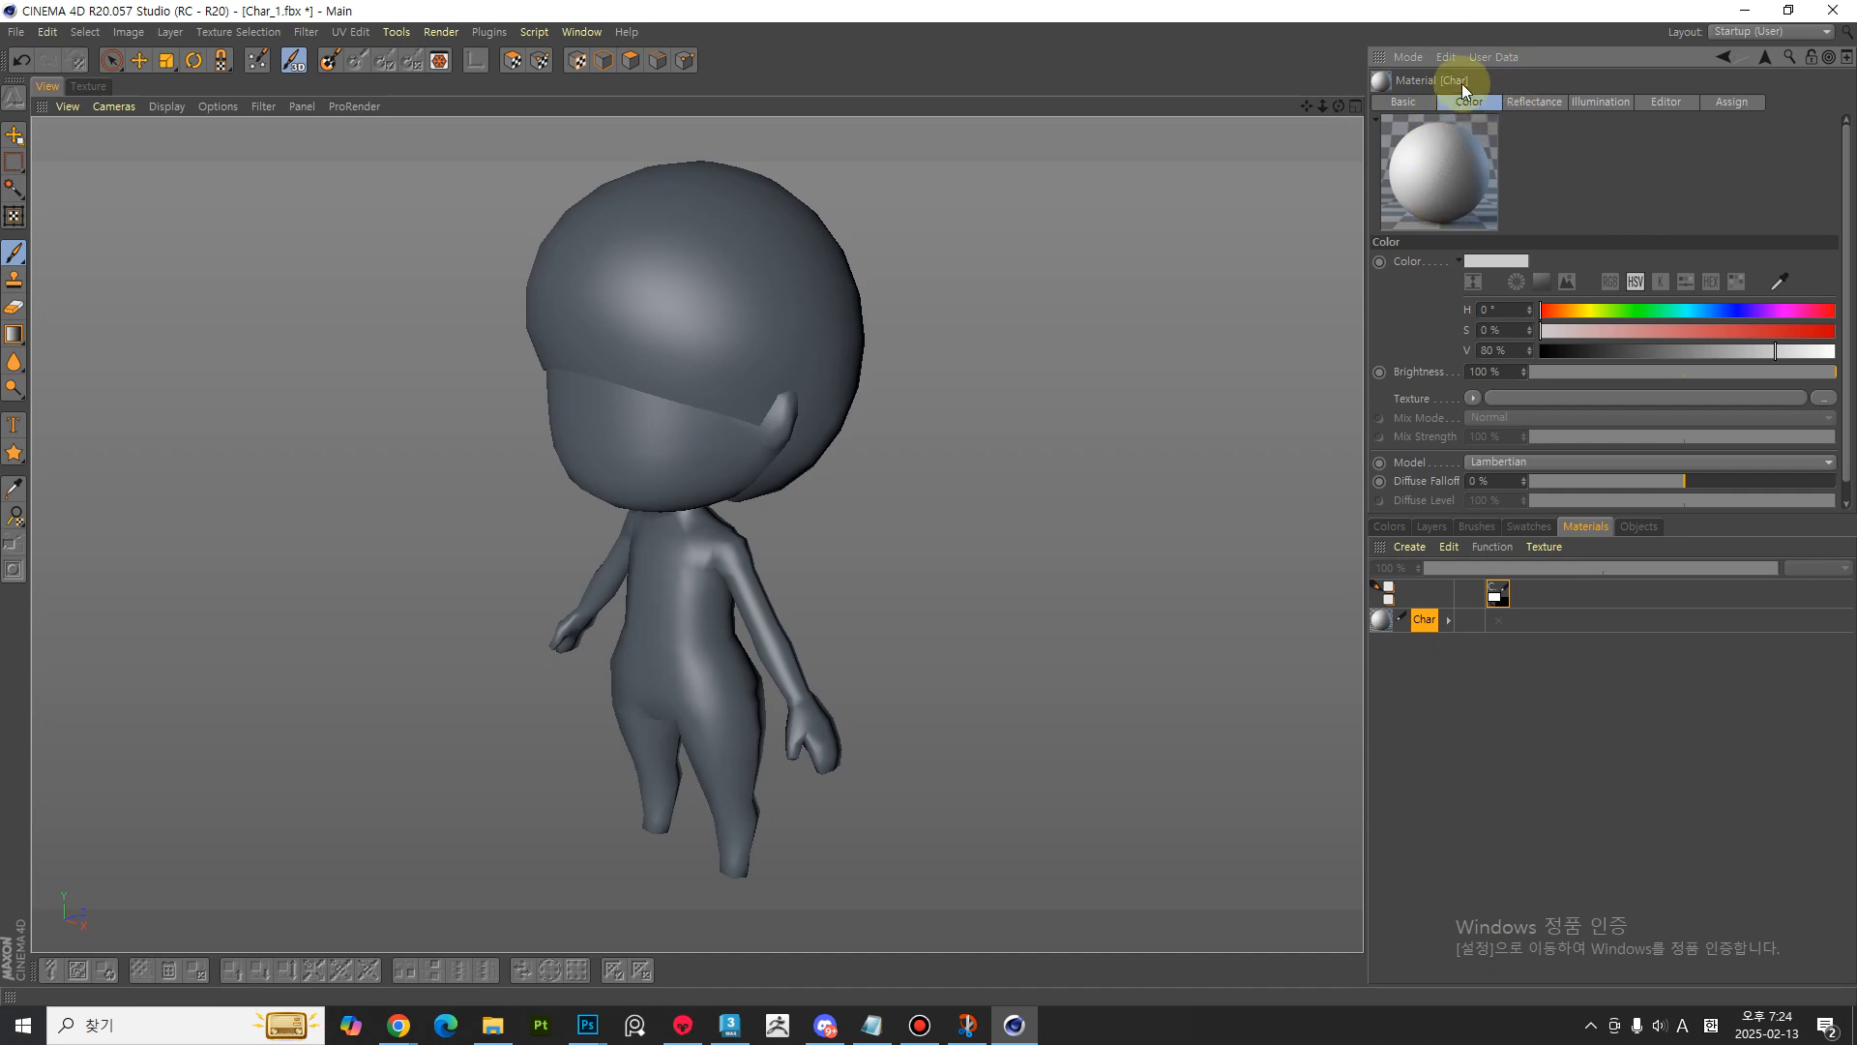
pyautogui.click(1475, 397)
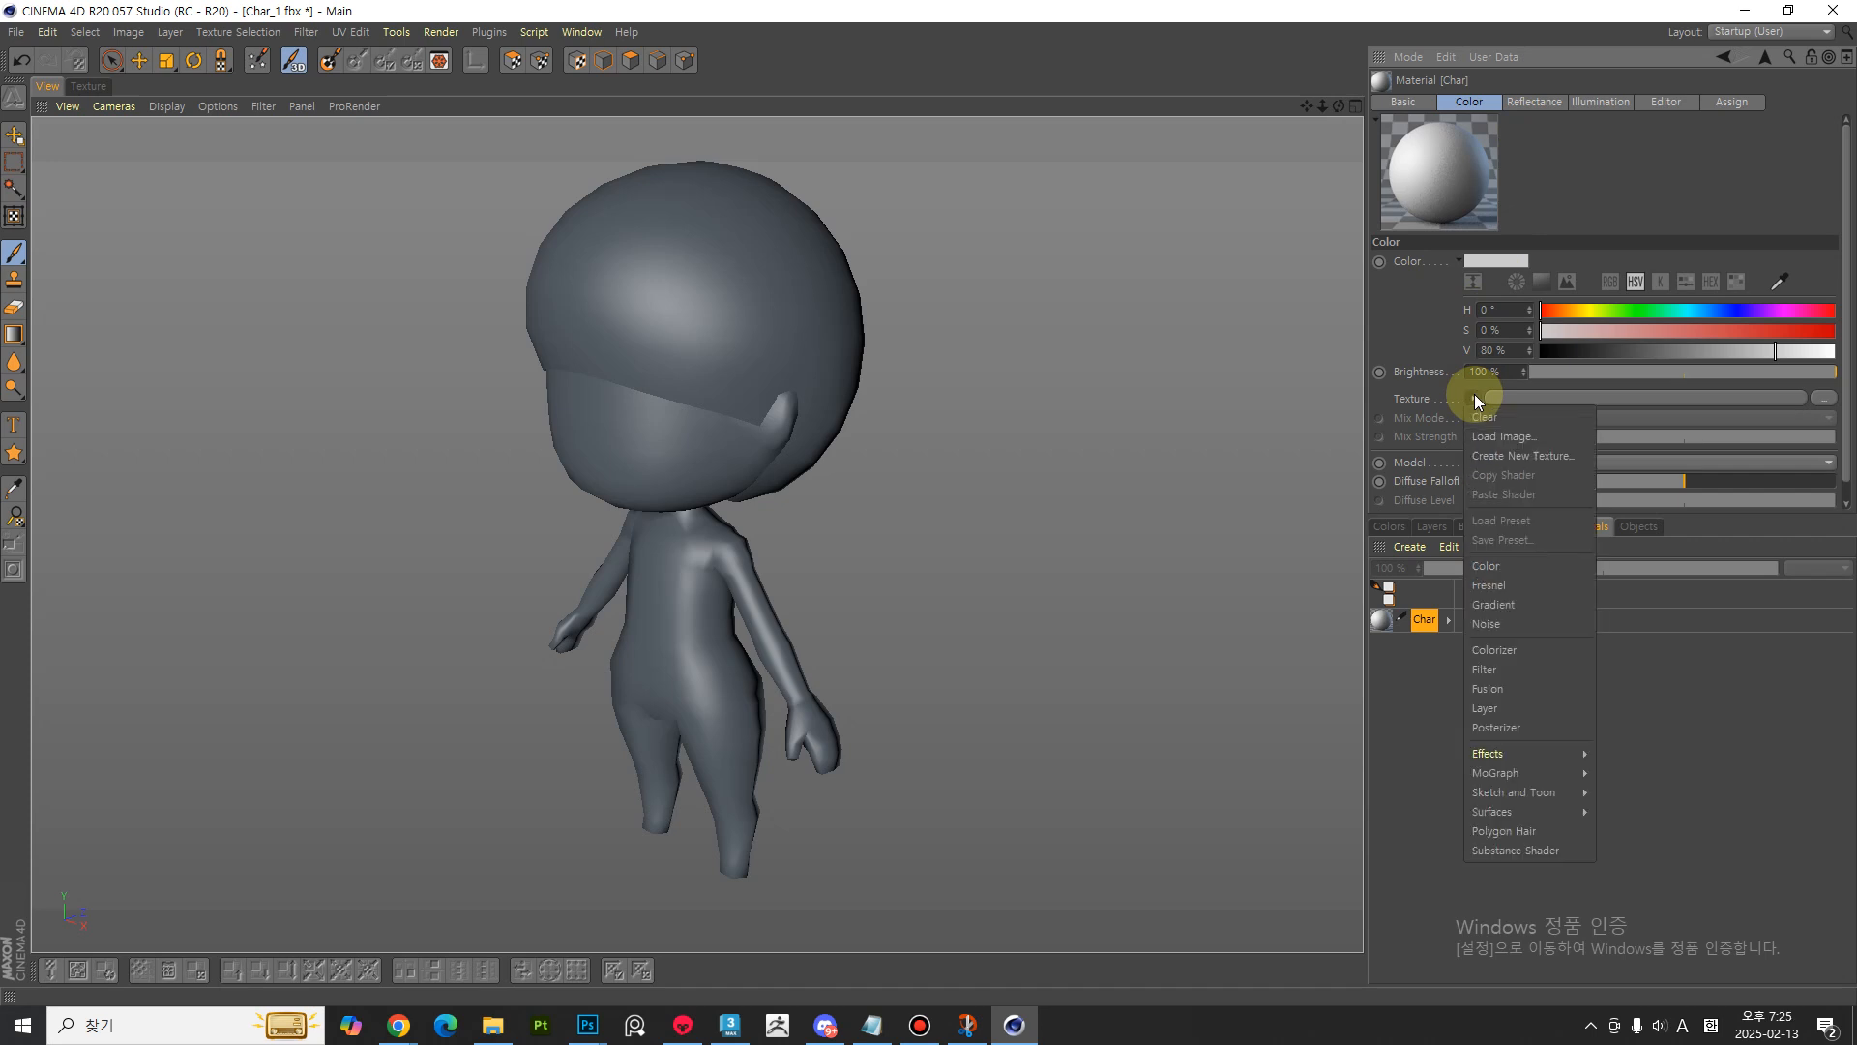
pyautogui.click(1490, 455)
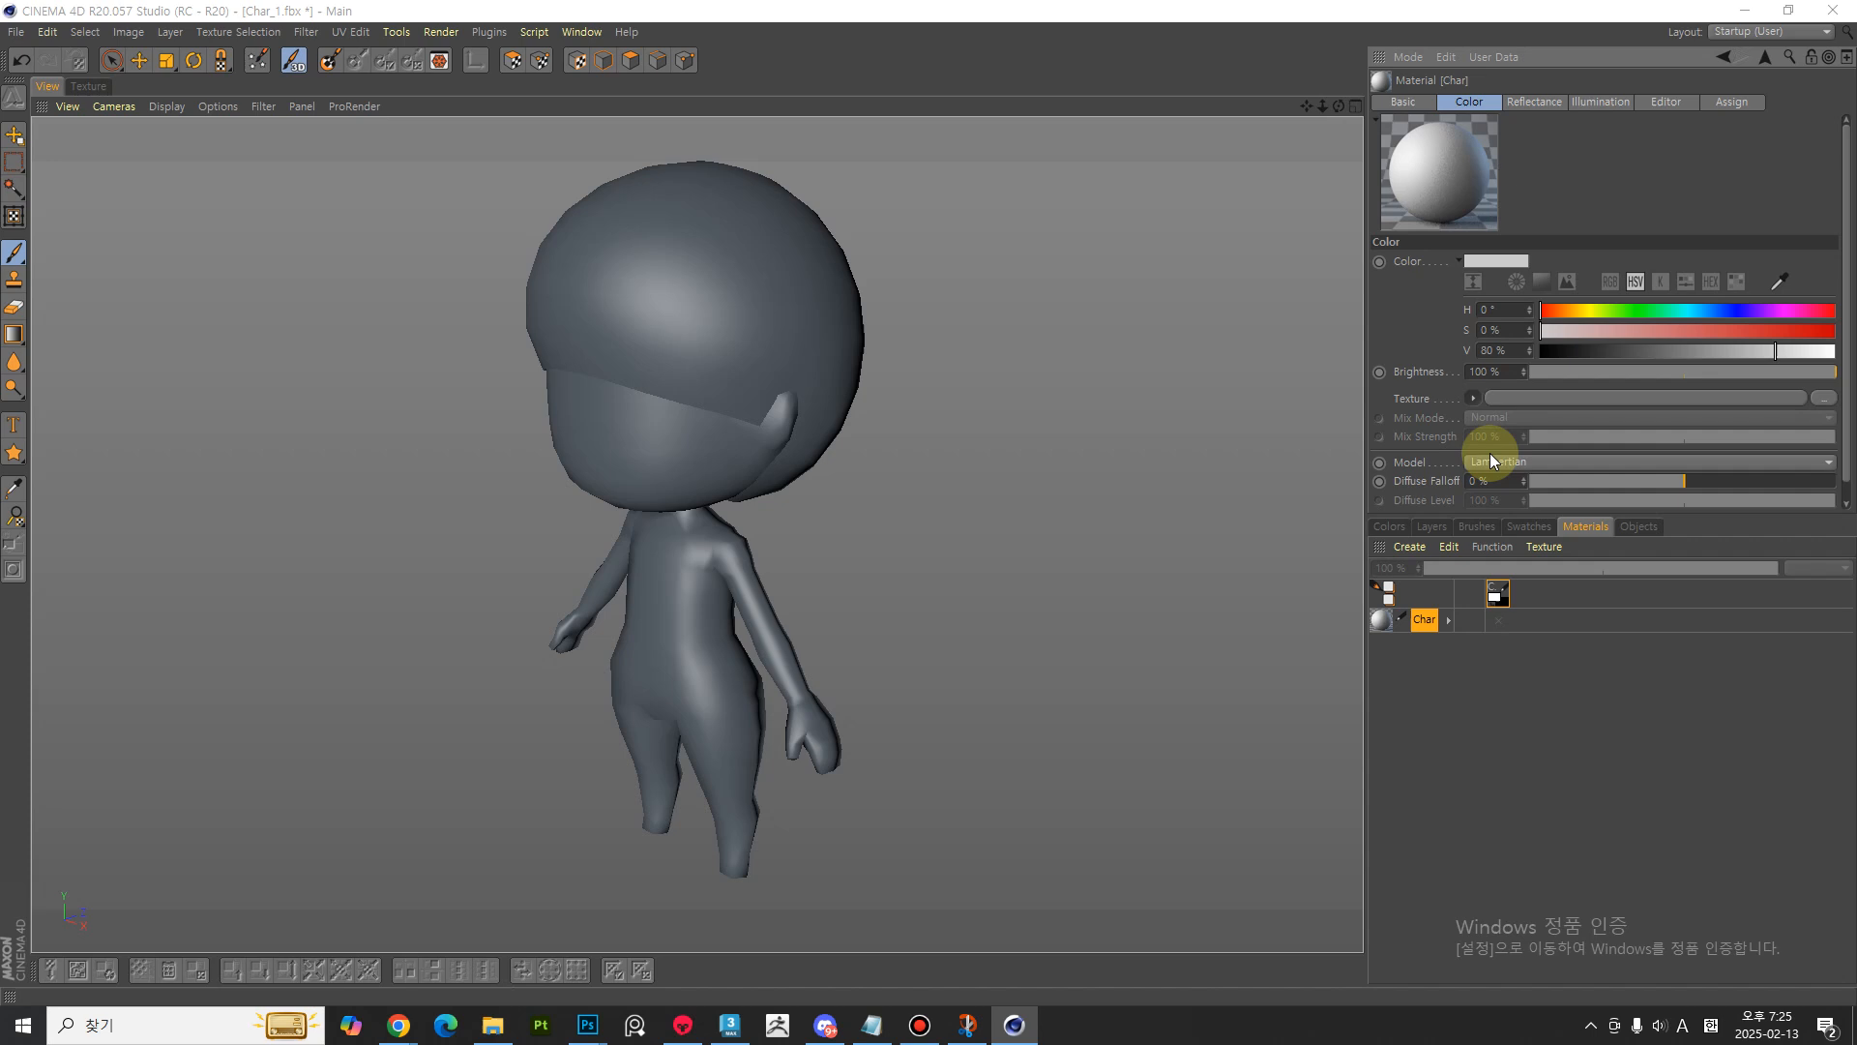
pyautogui.moveTo(1490, 269); pyautogui.dragTo(1214, 322)
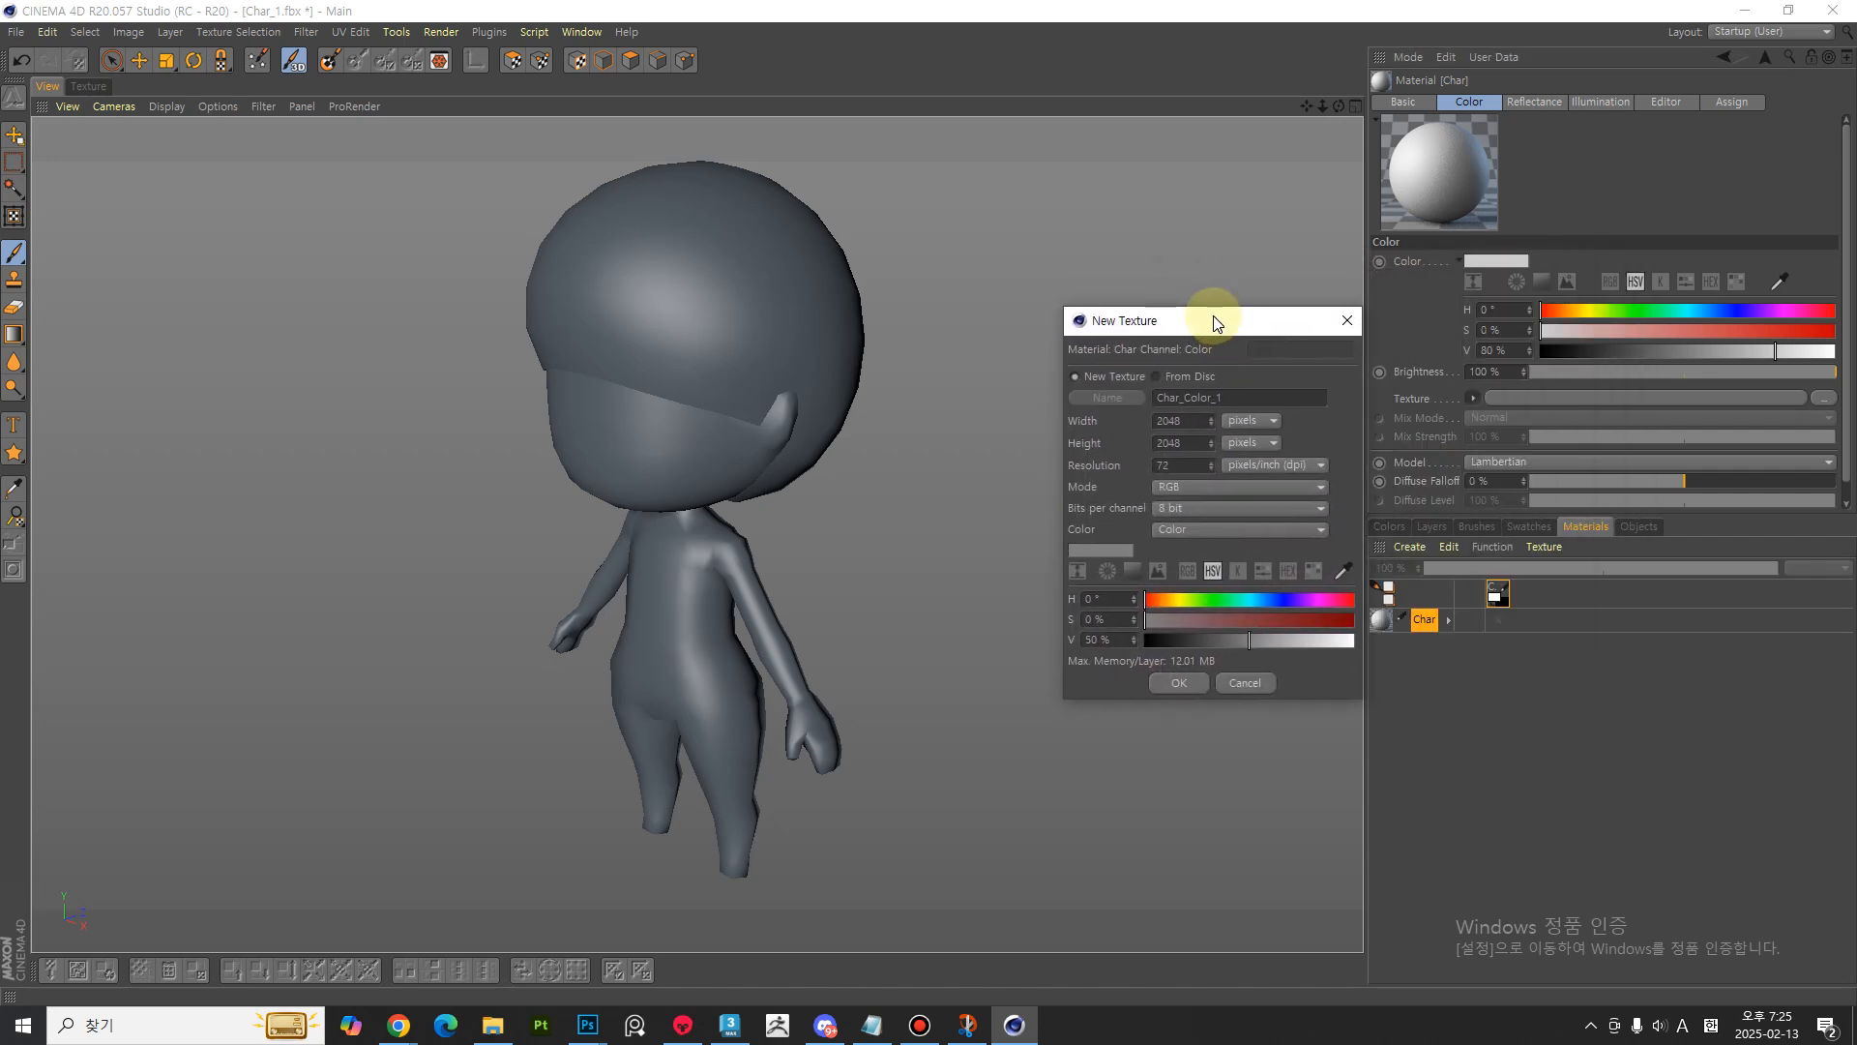
pyautogui.moveTo(1186, 417); pyautogui.dragTo(1020, 448)
pyautogui.click(1182, 465)
pyautogui.click(1185, 465)
pyautogui.click(1185, 465)
pyautogui.click(1195, 463)
pyautogui.click(1193, 681)
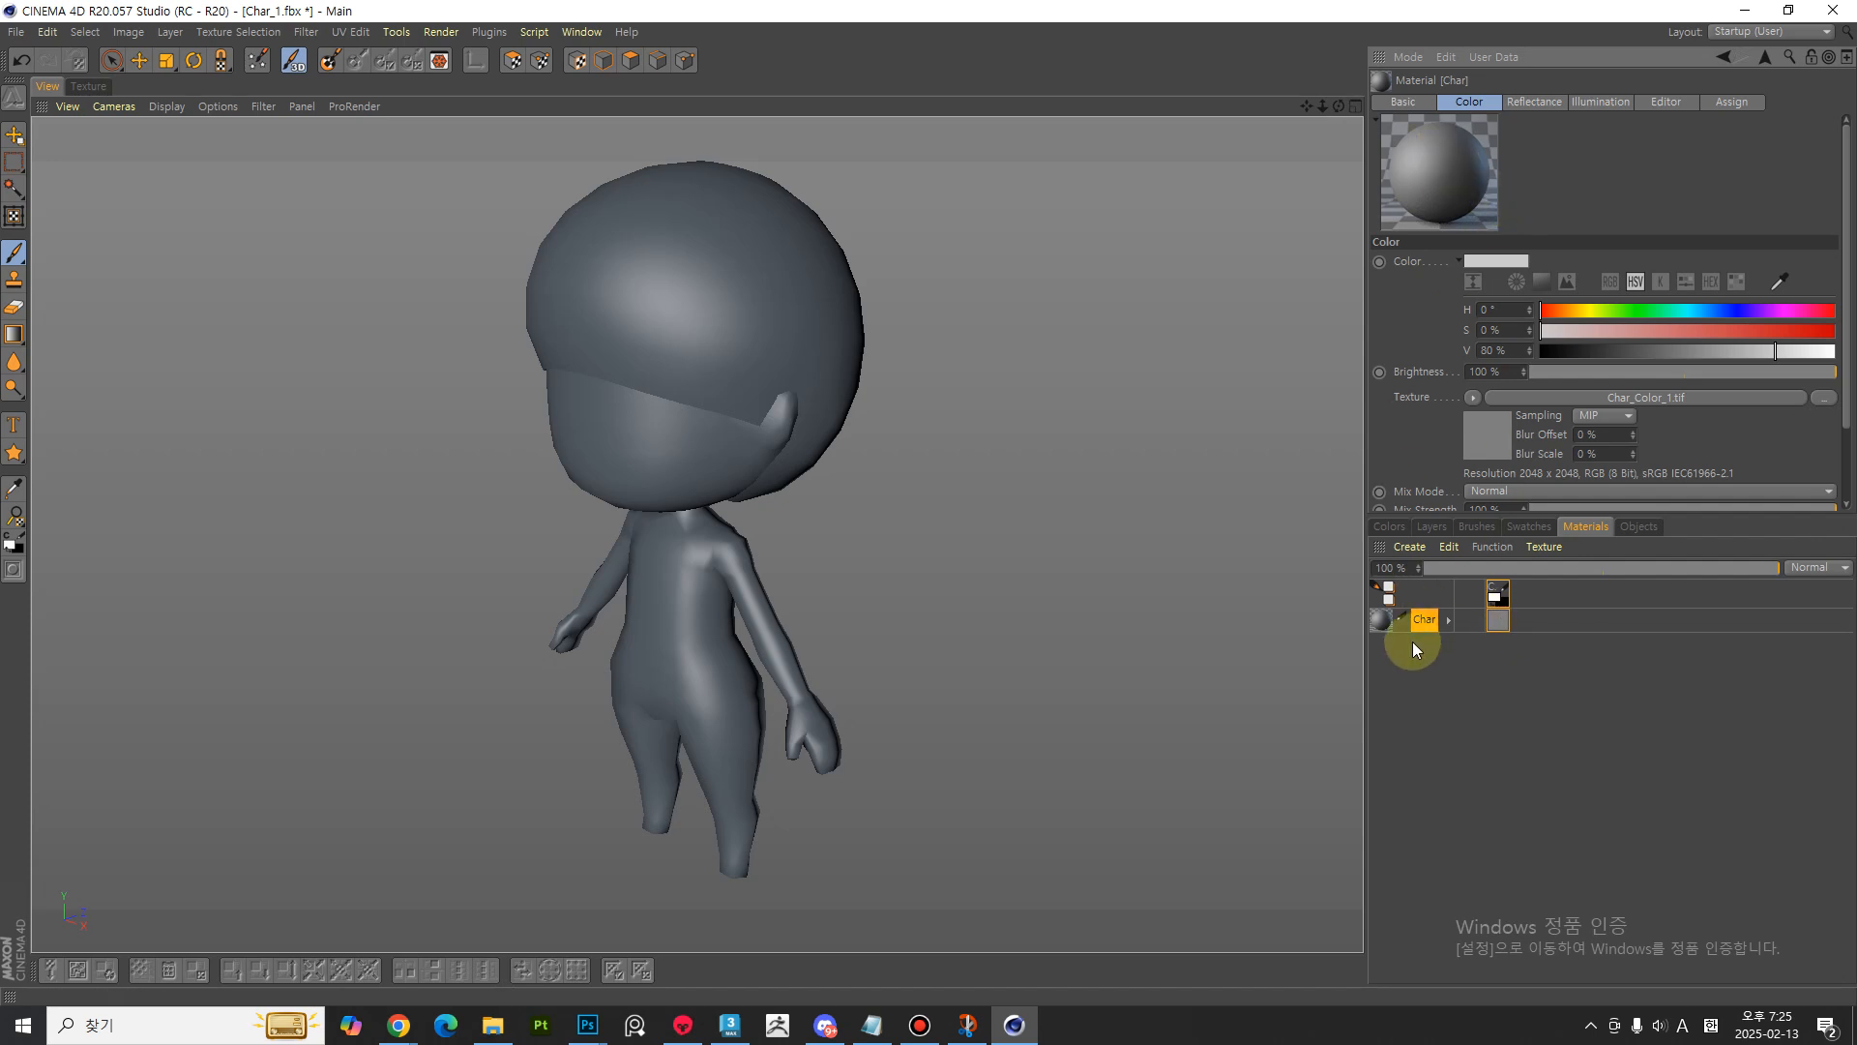
# - Try painting strokes on the character's head and torso, checking them from the front, and undo them
pyautogui.moveTo(684, 371); pyautogui.dragTo(770, 290)
pyautogui.moveTo(691, 244); pyautogui.dragTo(680, 663)
pyautogui.moveTo(771, 593)
pyautogui.keyDown('alt'); pyautogui.mouseDown()
pyautogui.moveTo(1036, 526)
pyautogui.moveTo(904, 522)
pyautogui.mouseUp(); pyautogui.keyUp('alt')
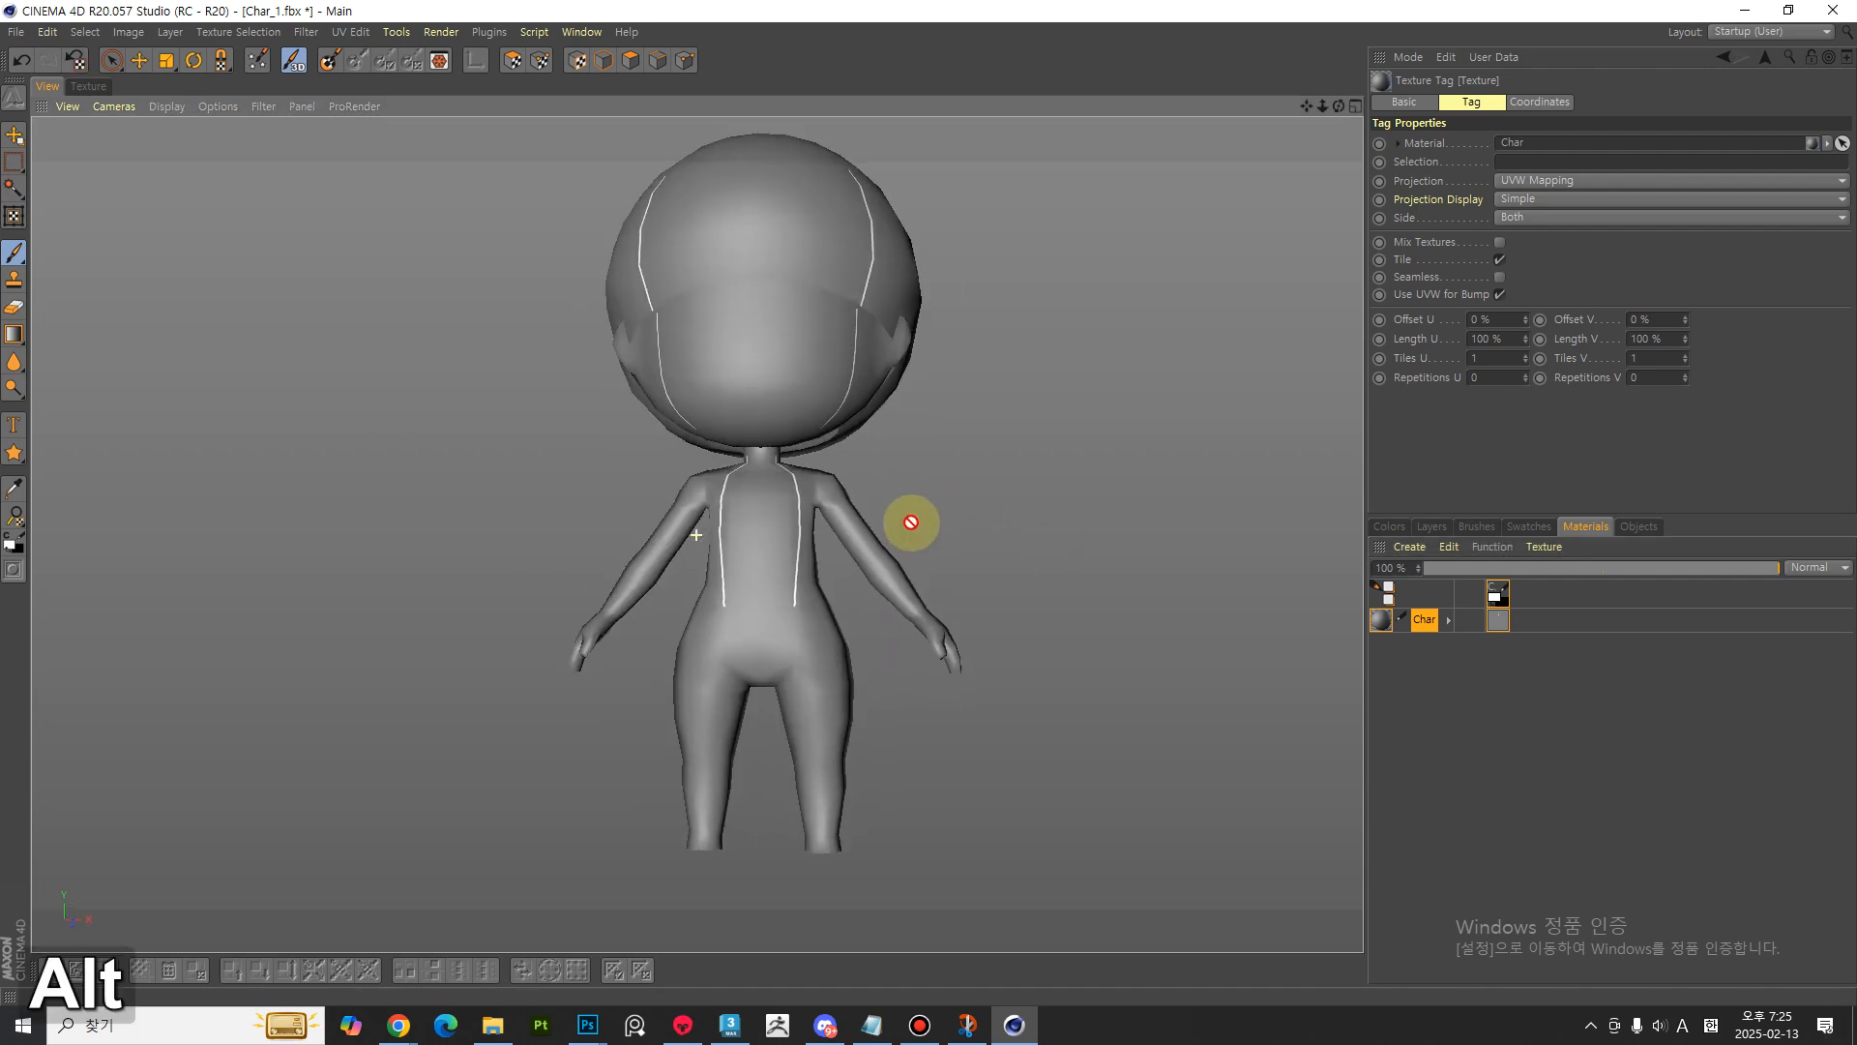
pyautogui.hotkey('ctrl', 'z')
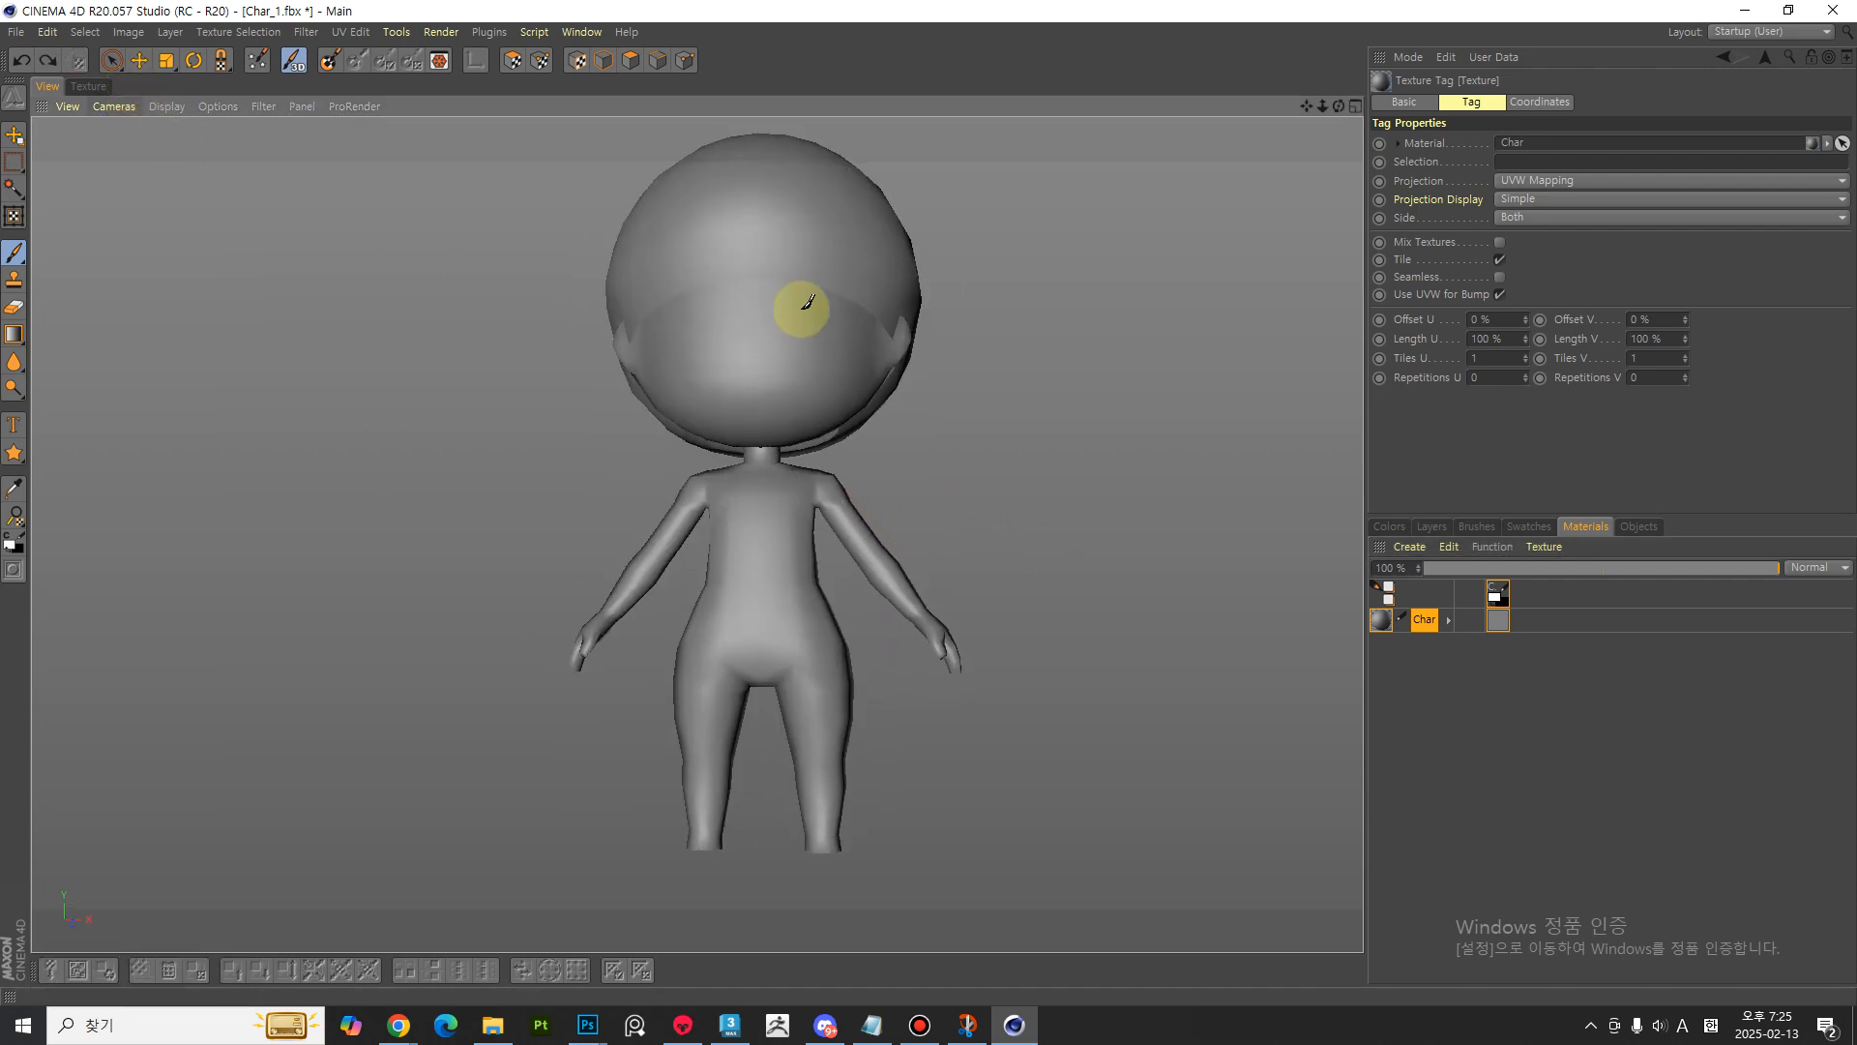
pyautogui.keyDown('alt'); pyautogui.moveTo(1098, 498); pyautogui.dragTo(1228, 585); pyautogui.keyUp('alt')
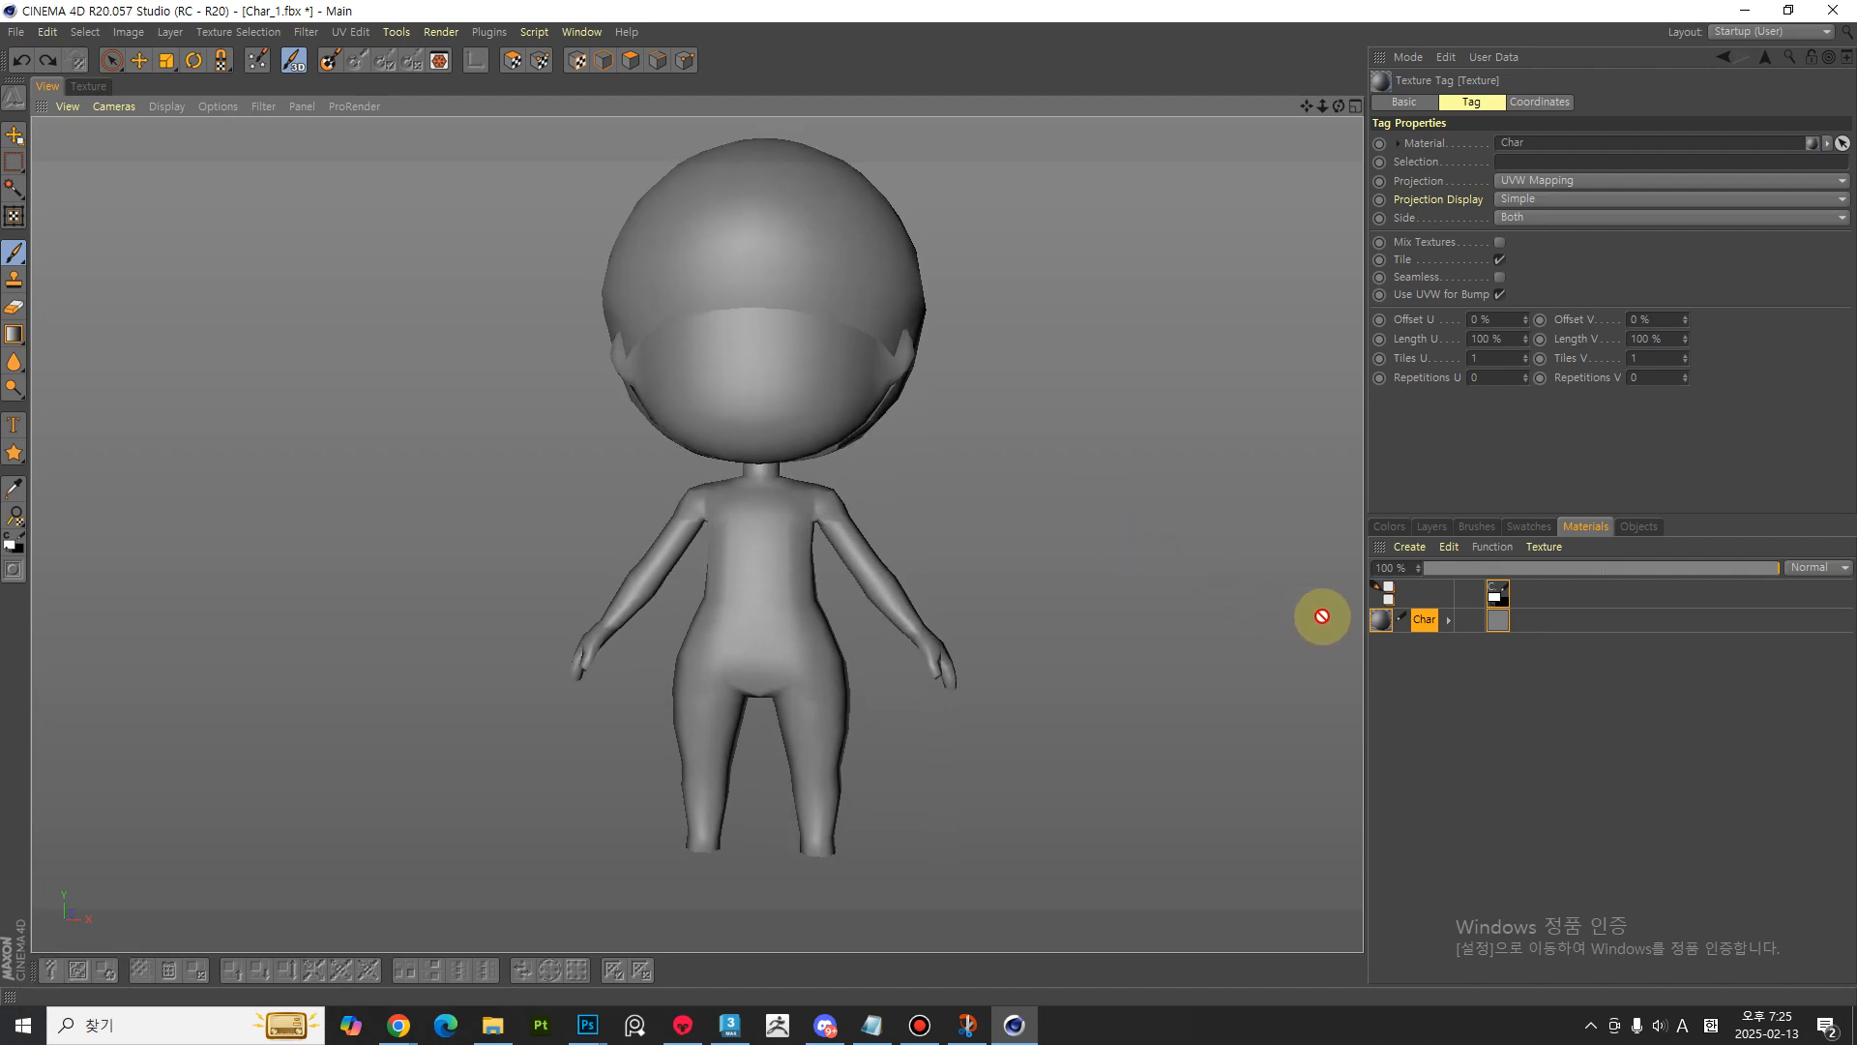
pyautogui.moveTo(767, 497)
pyautogui.mouseDown()
pyautogui.moveTo(787, 468)
pyautogui.moveTo(775, 248)
pyautogui.moveTo(839, 549)
pyautogui.mouseUp()
pyautogui.hotkey('ctrl', 'z')
pyautogui.hotkey('ctrl', 'z')
pyautogui.hotkey('ctrl', 'z')
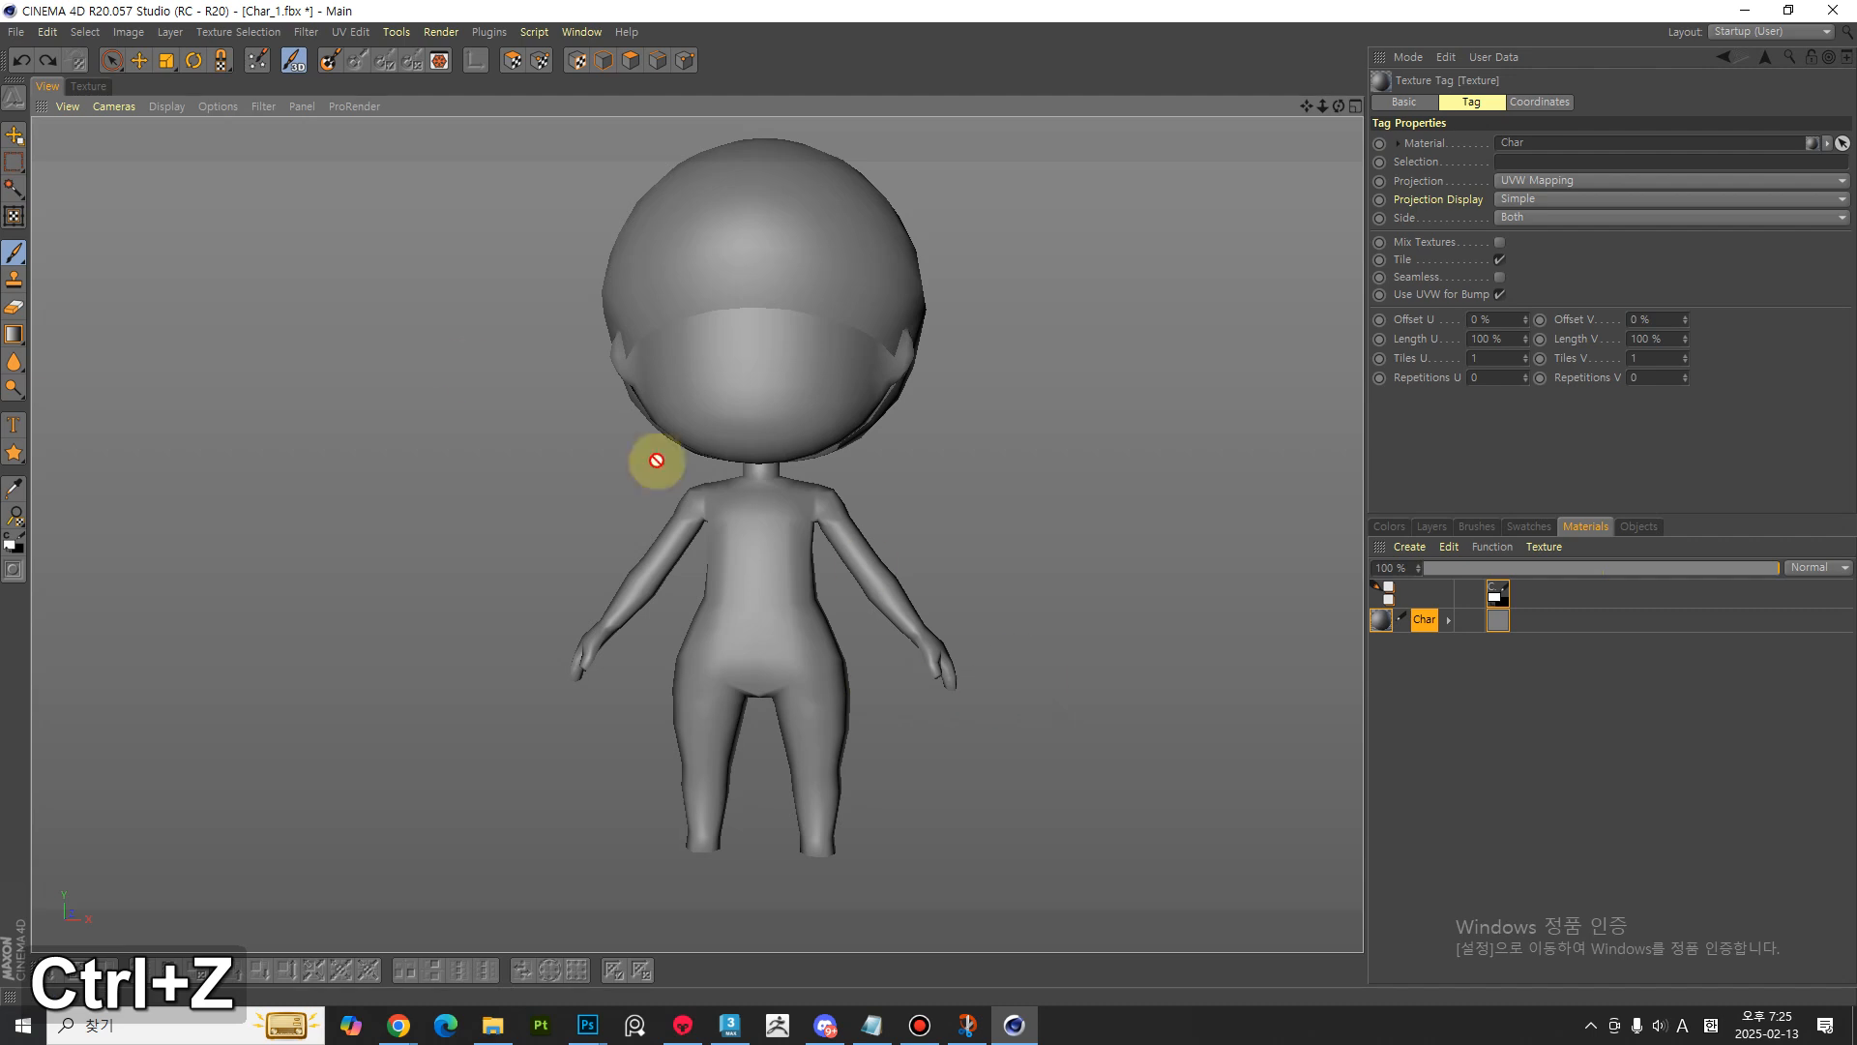
# - Switch the viewport camera to Parallel projection and look at the character from the front
pyautogui.click(107, 106)
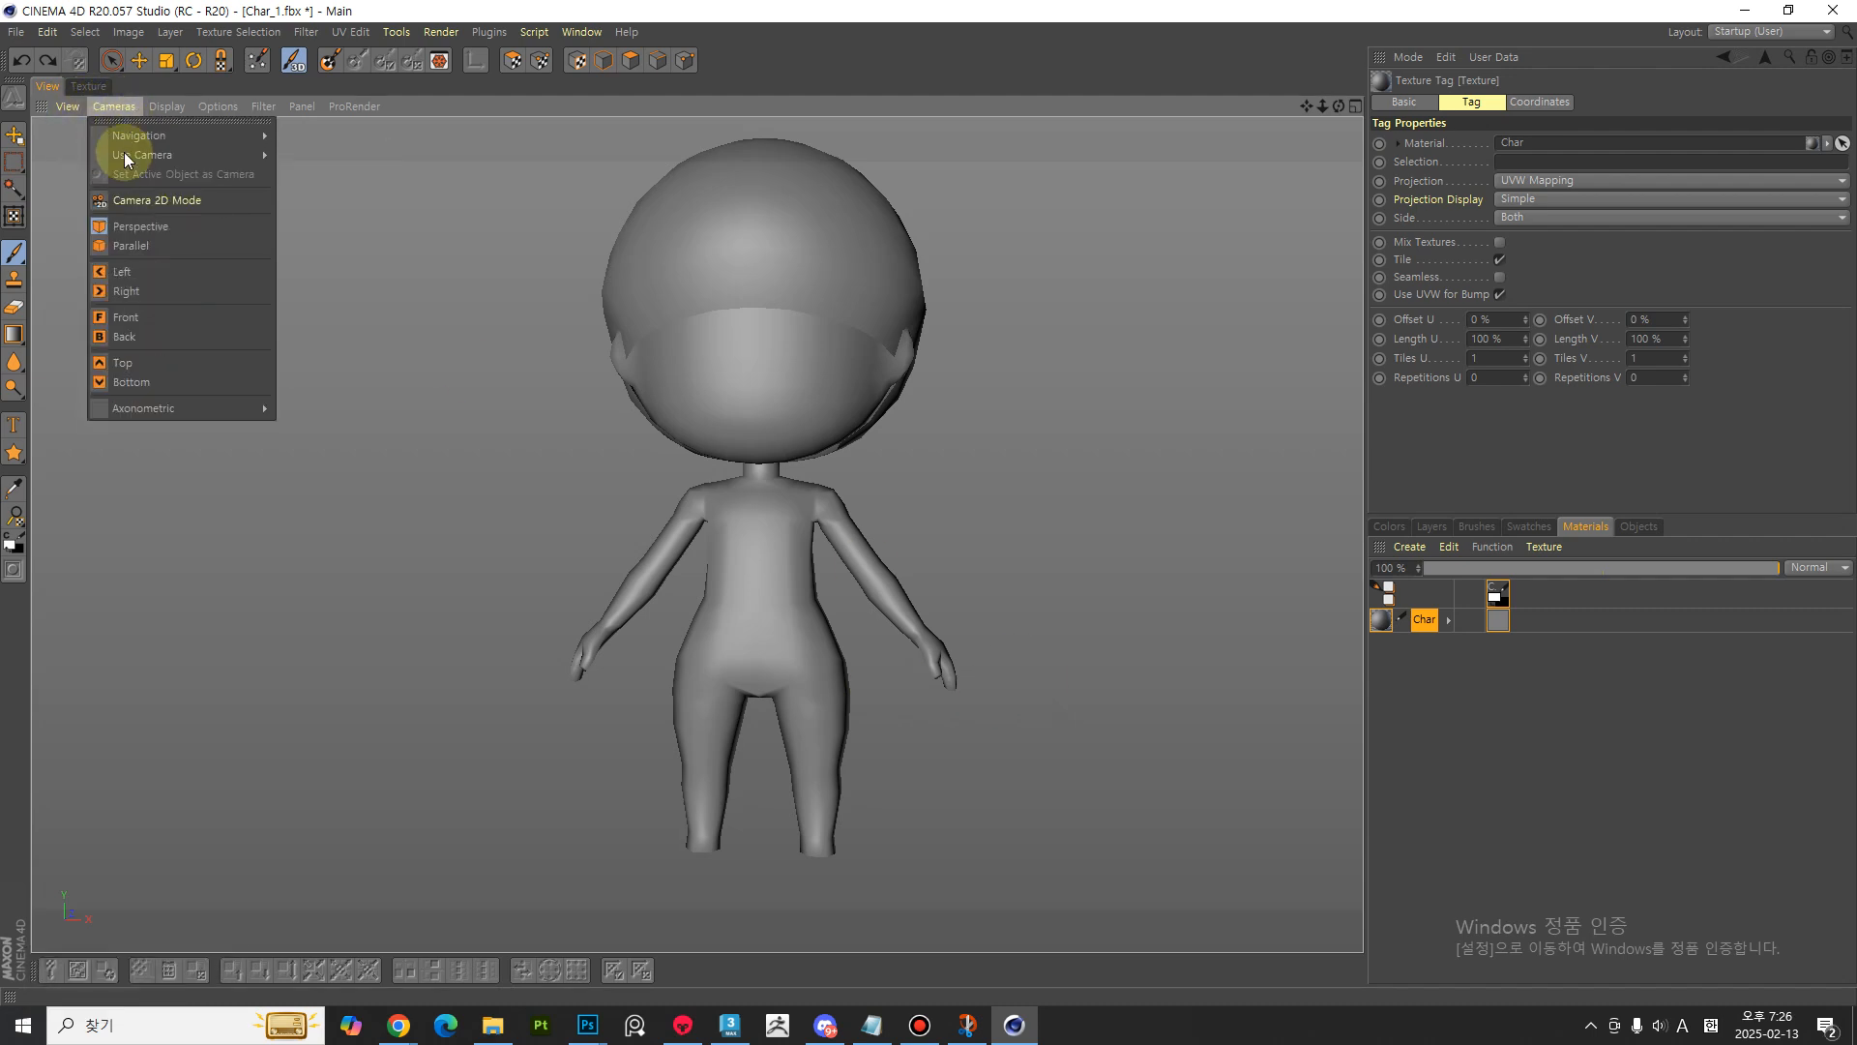
pyautogui.click(131, 246)
pyautogui.keyDown('alt'); pyautogui.moveTo(809, 477); pyautogui.dragTo(962, 455, button='right'); pyautogui.keyUp('alt')
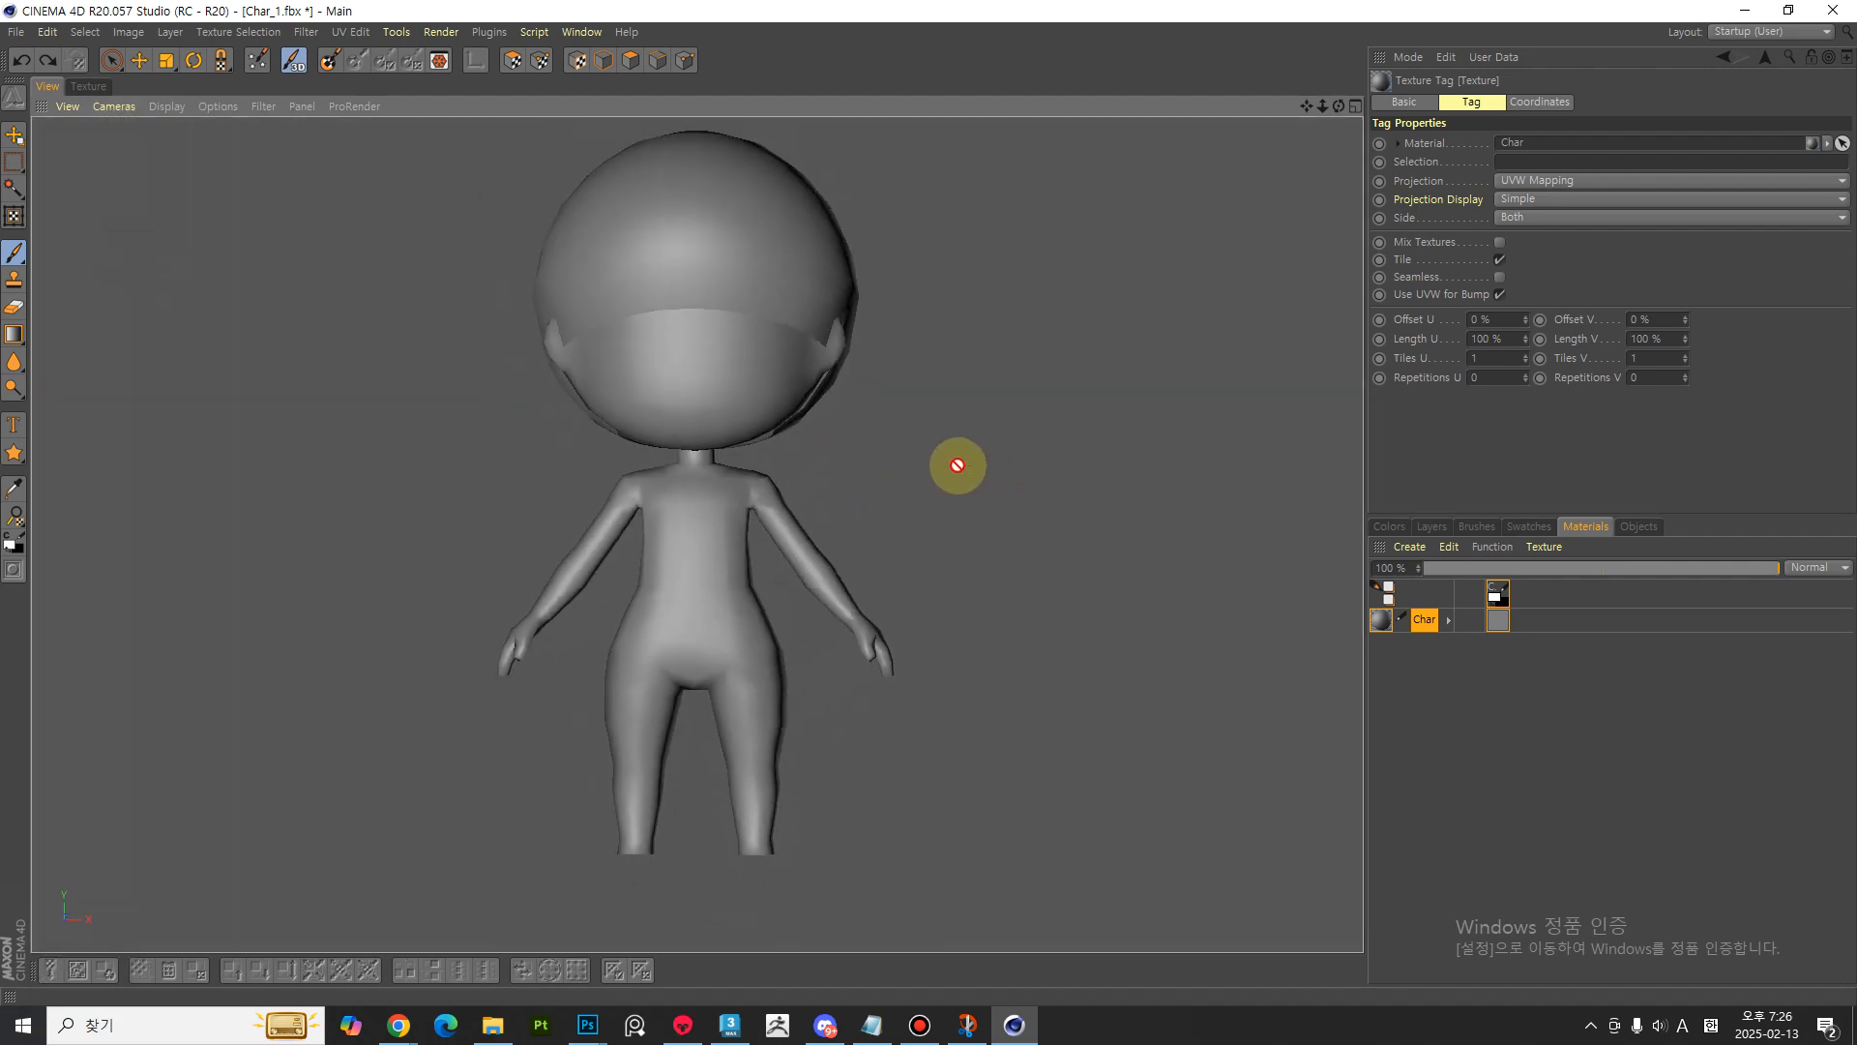
pyautogui.keyDown('alt'); pyautogui.moveTo(966, 464); pyautogui.dragTo(962, 526, button='middle'); pyautogui.keyUp('alt')
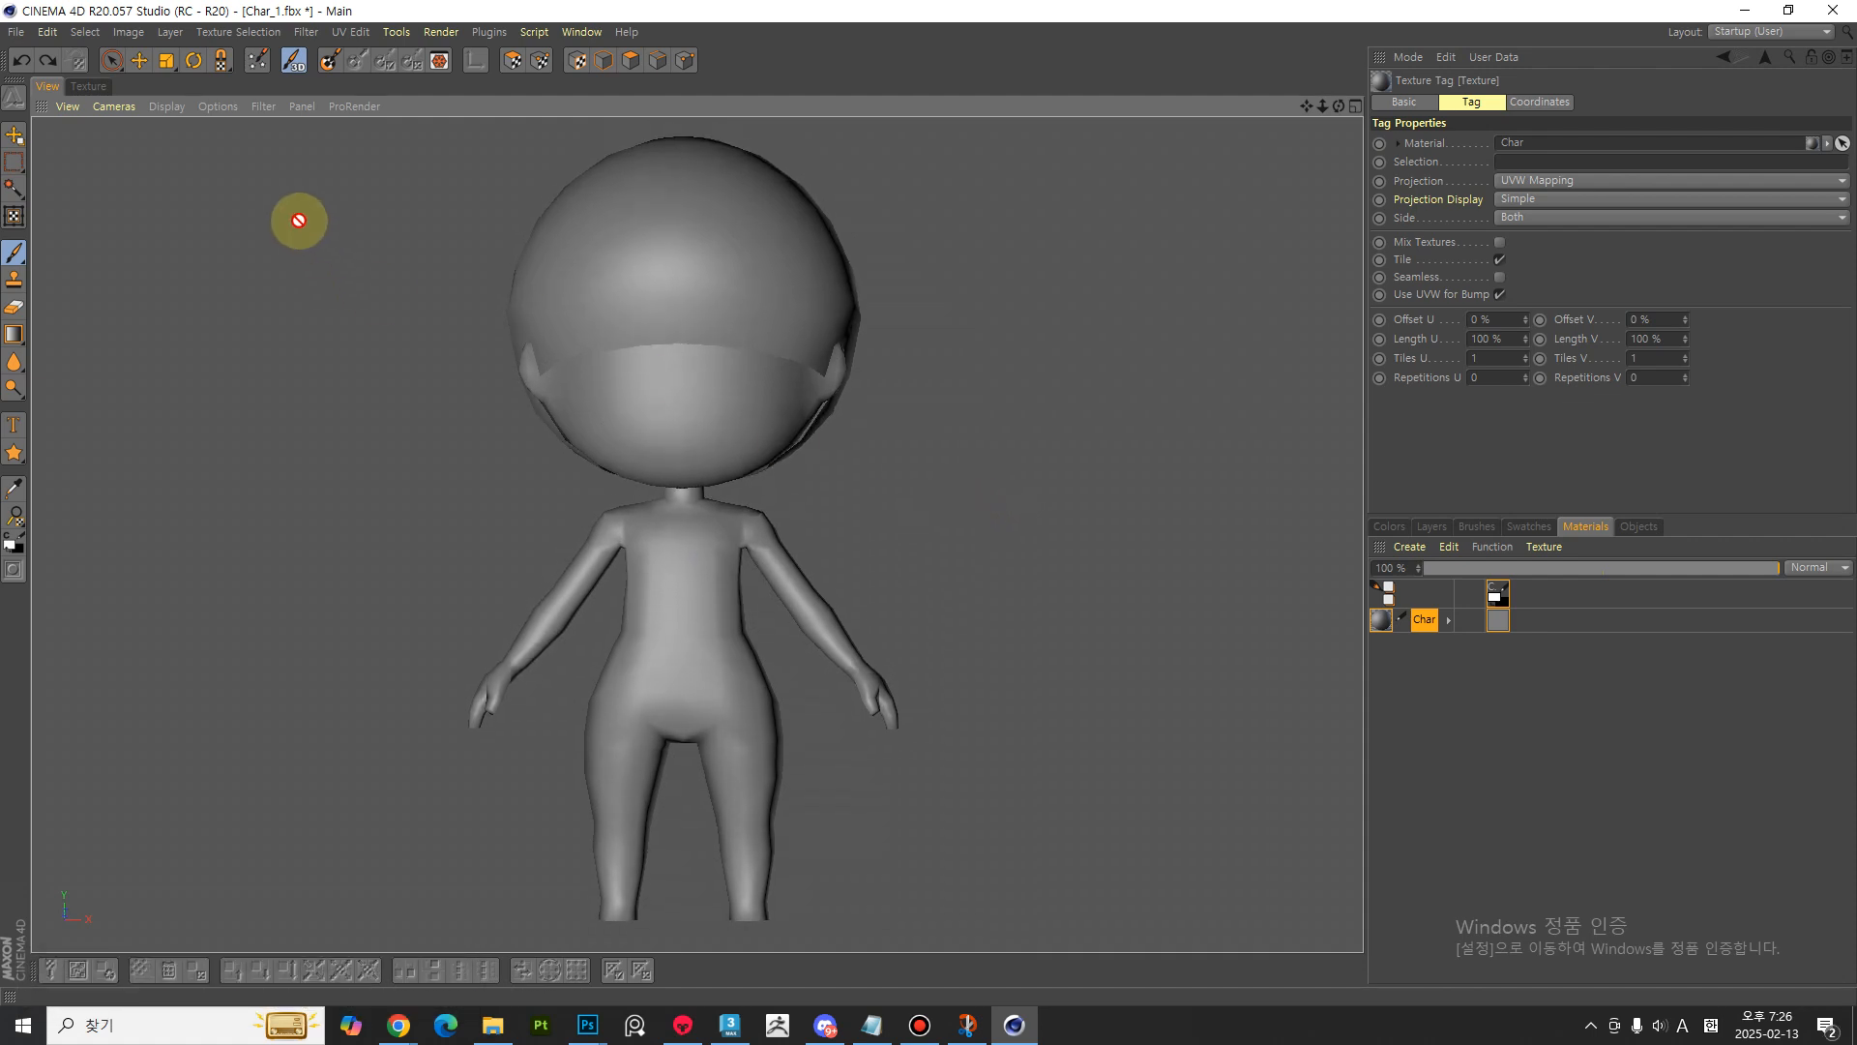
pyautogui.click(114, 106)
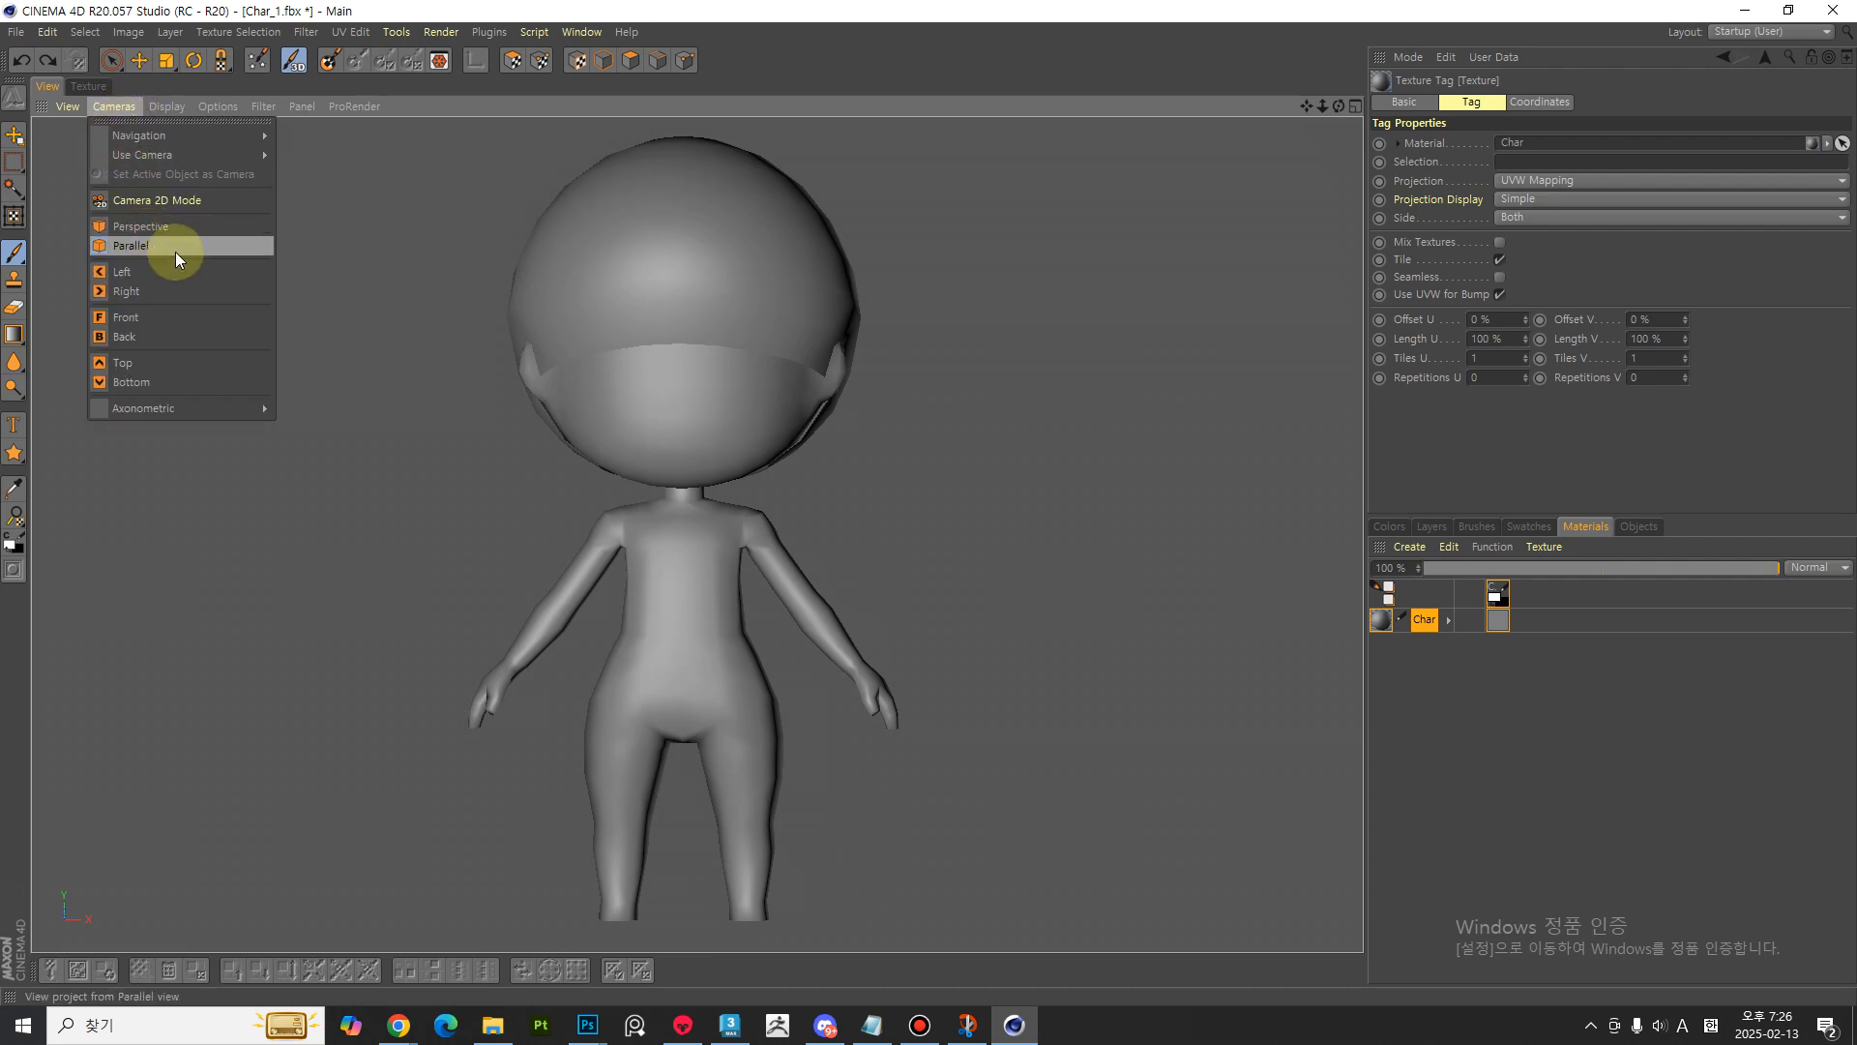
pyautogui.click(334, 143)
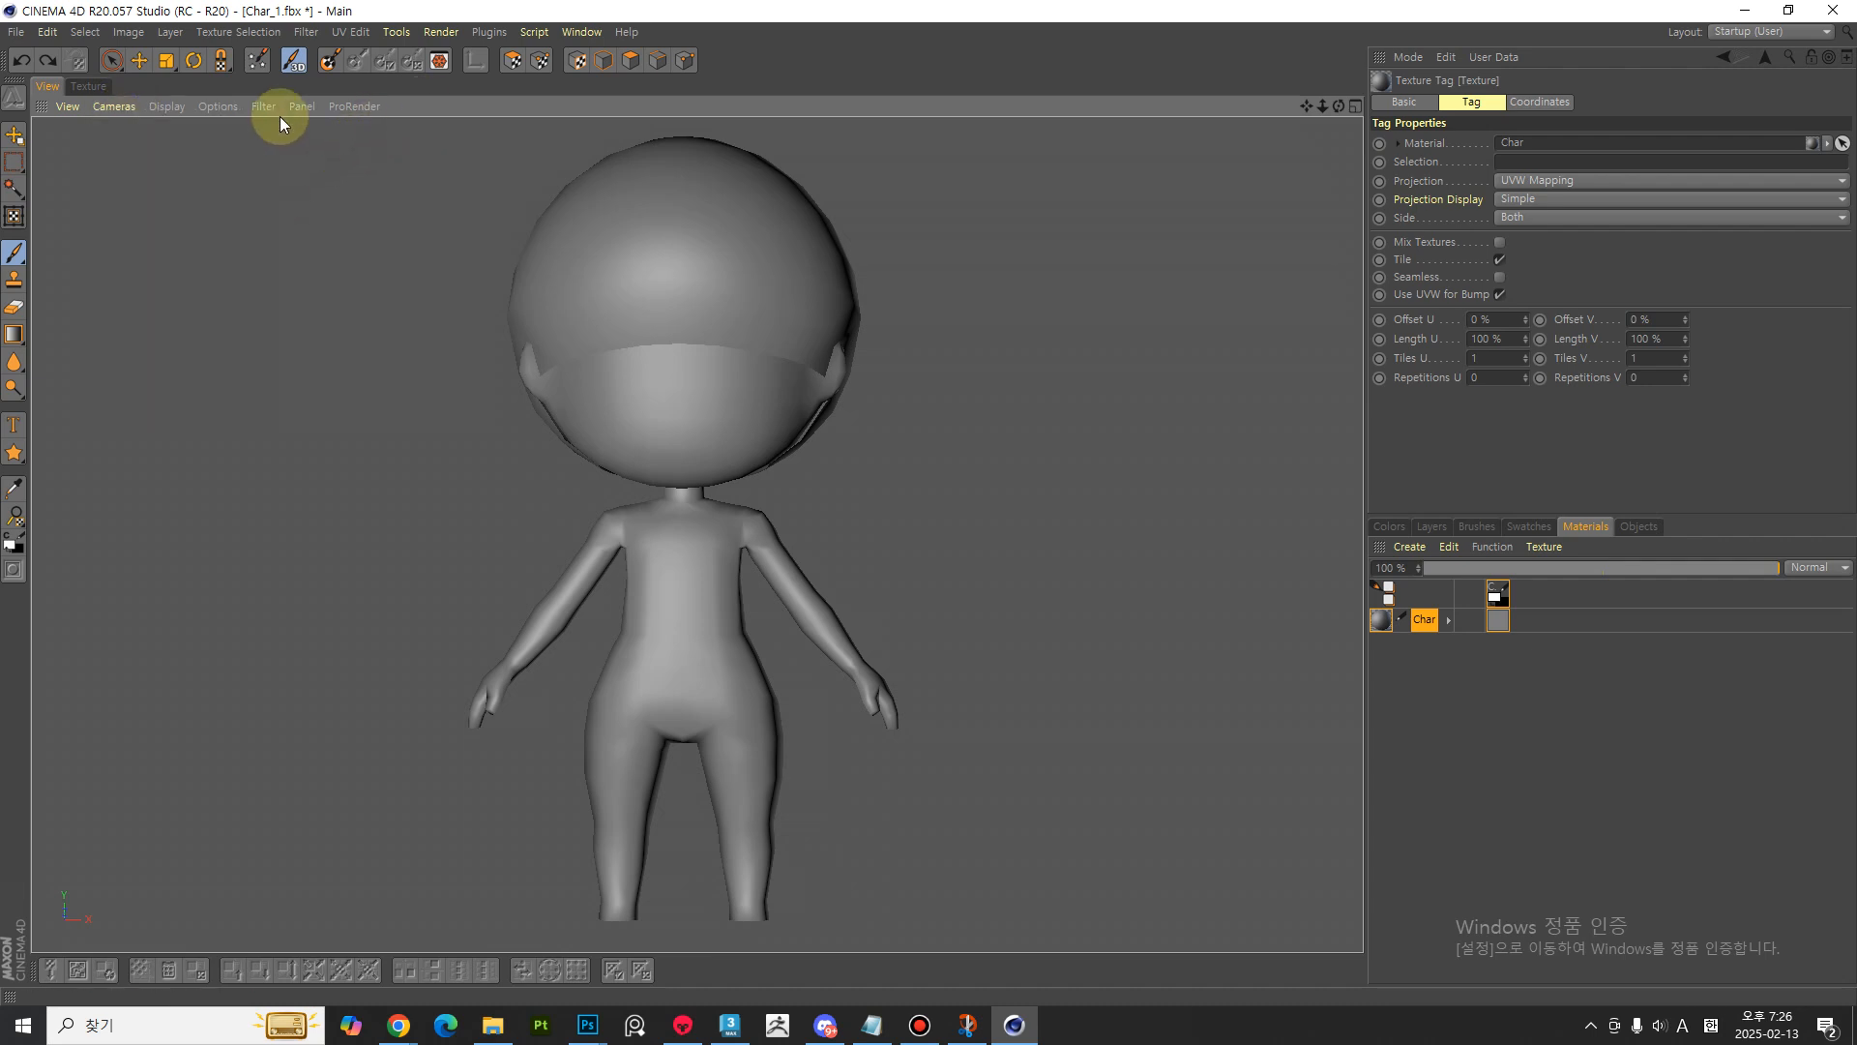
# - Display the character with Constant Shading and with Constant Shading (Lines)
pyautogui.click(163, 107)
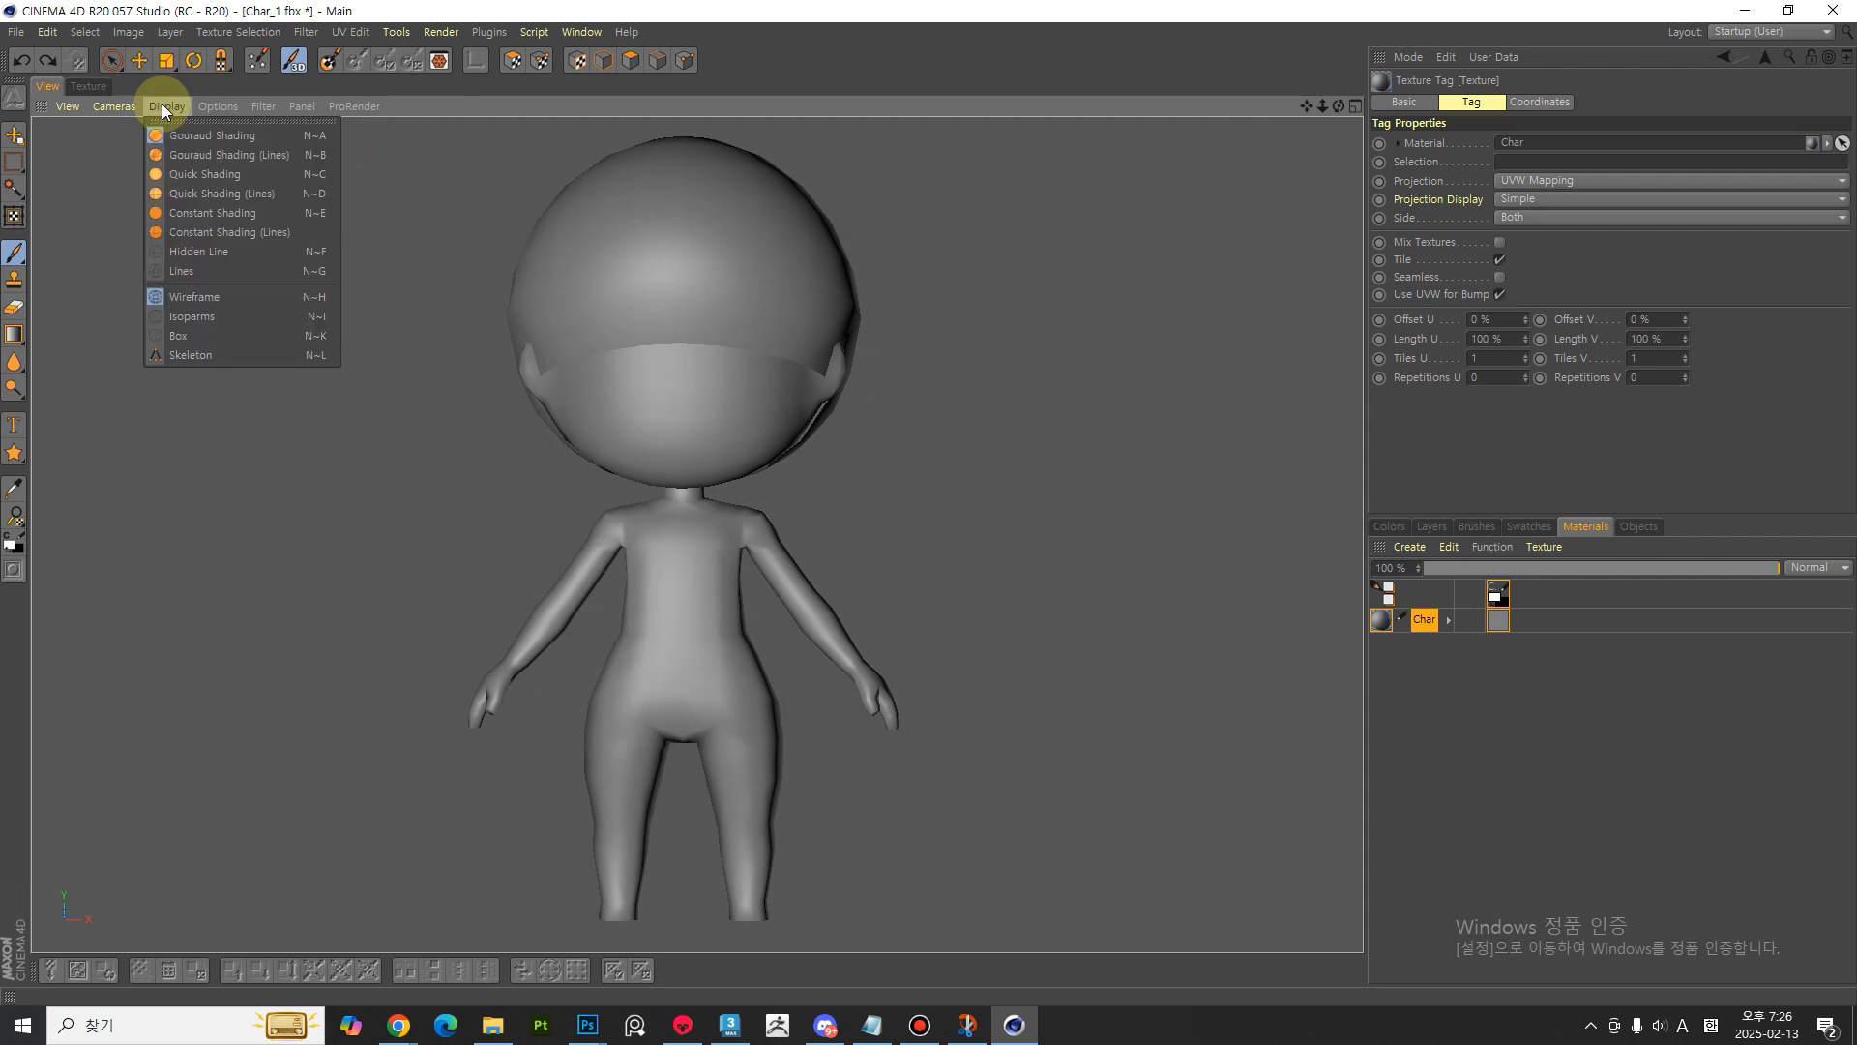
pyautogui.click(197, 212)
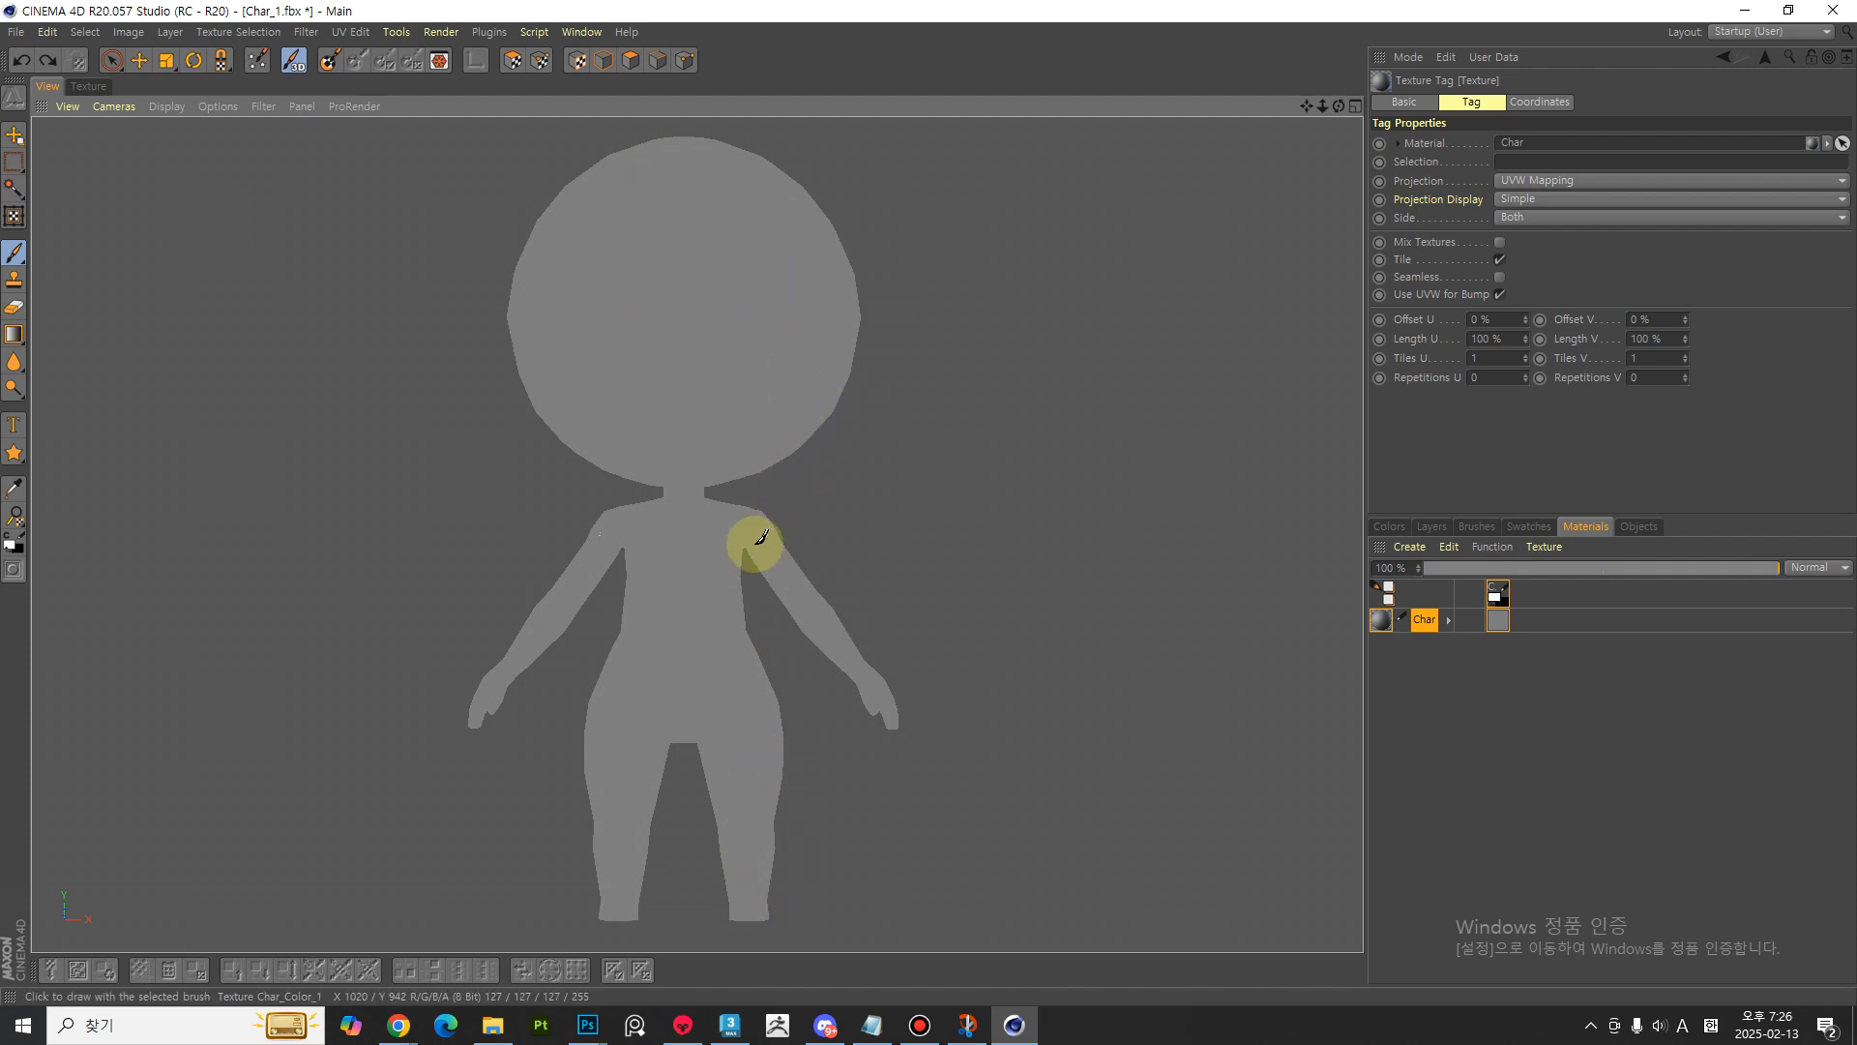
pyautogui.click(172, 105)
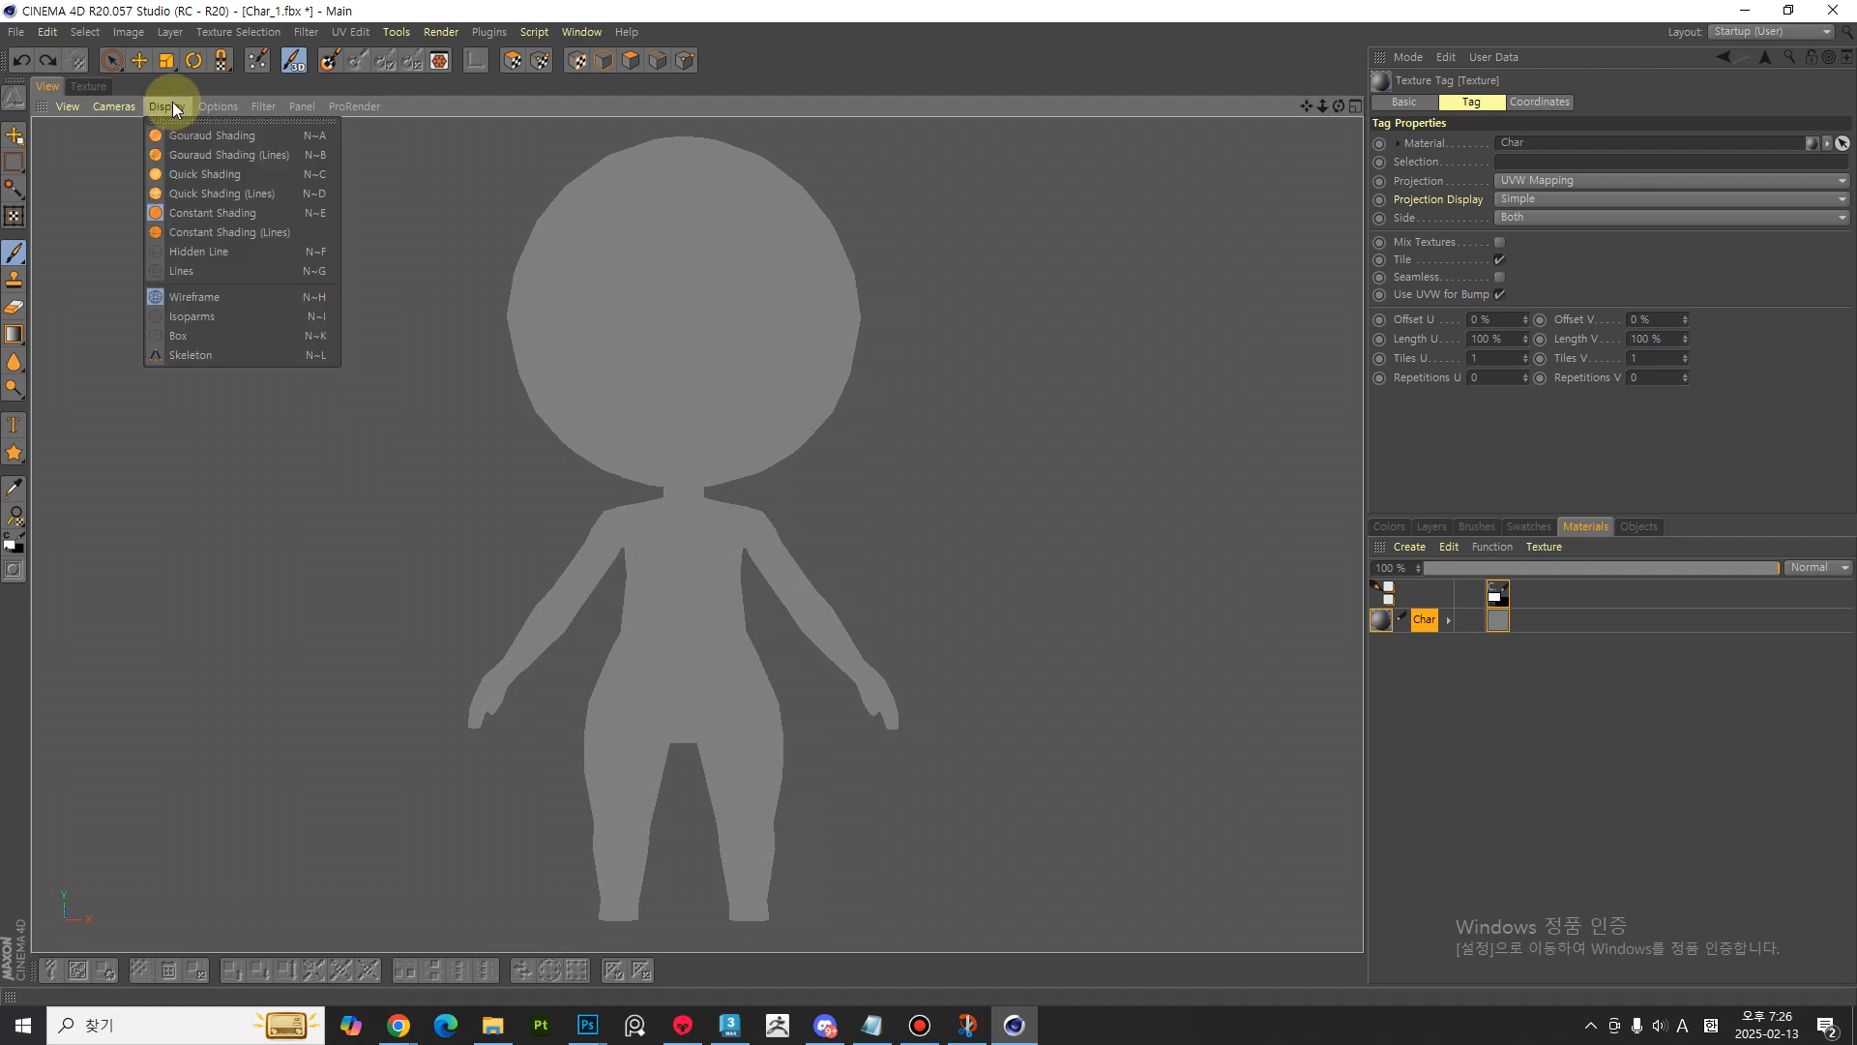
pyautogui.click(178, 232)
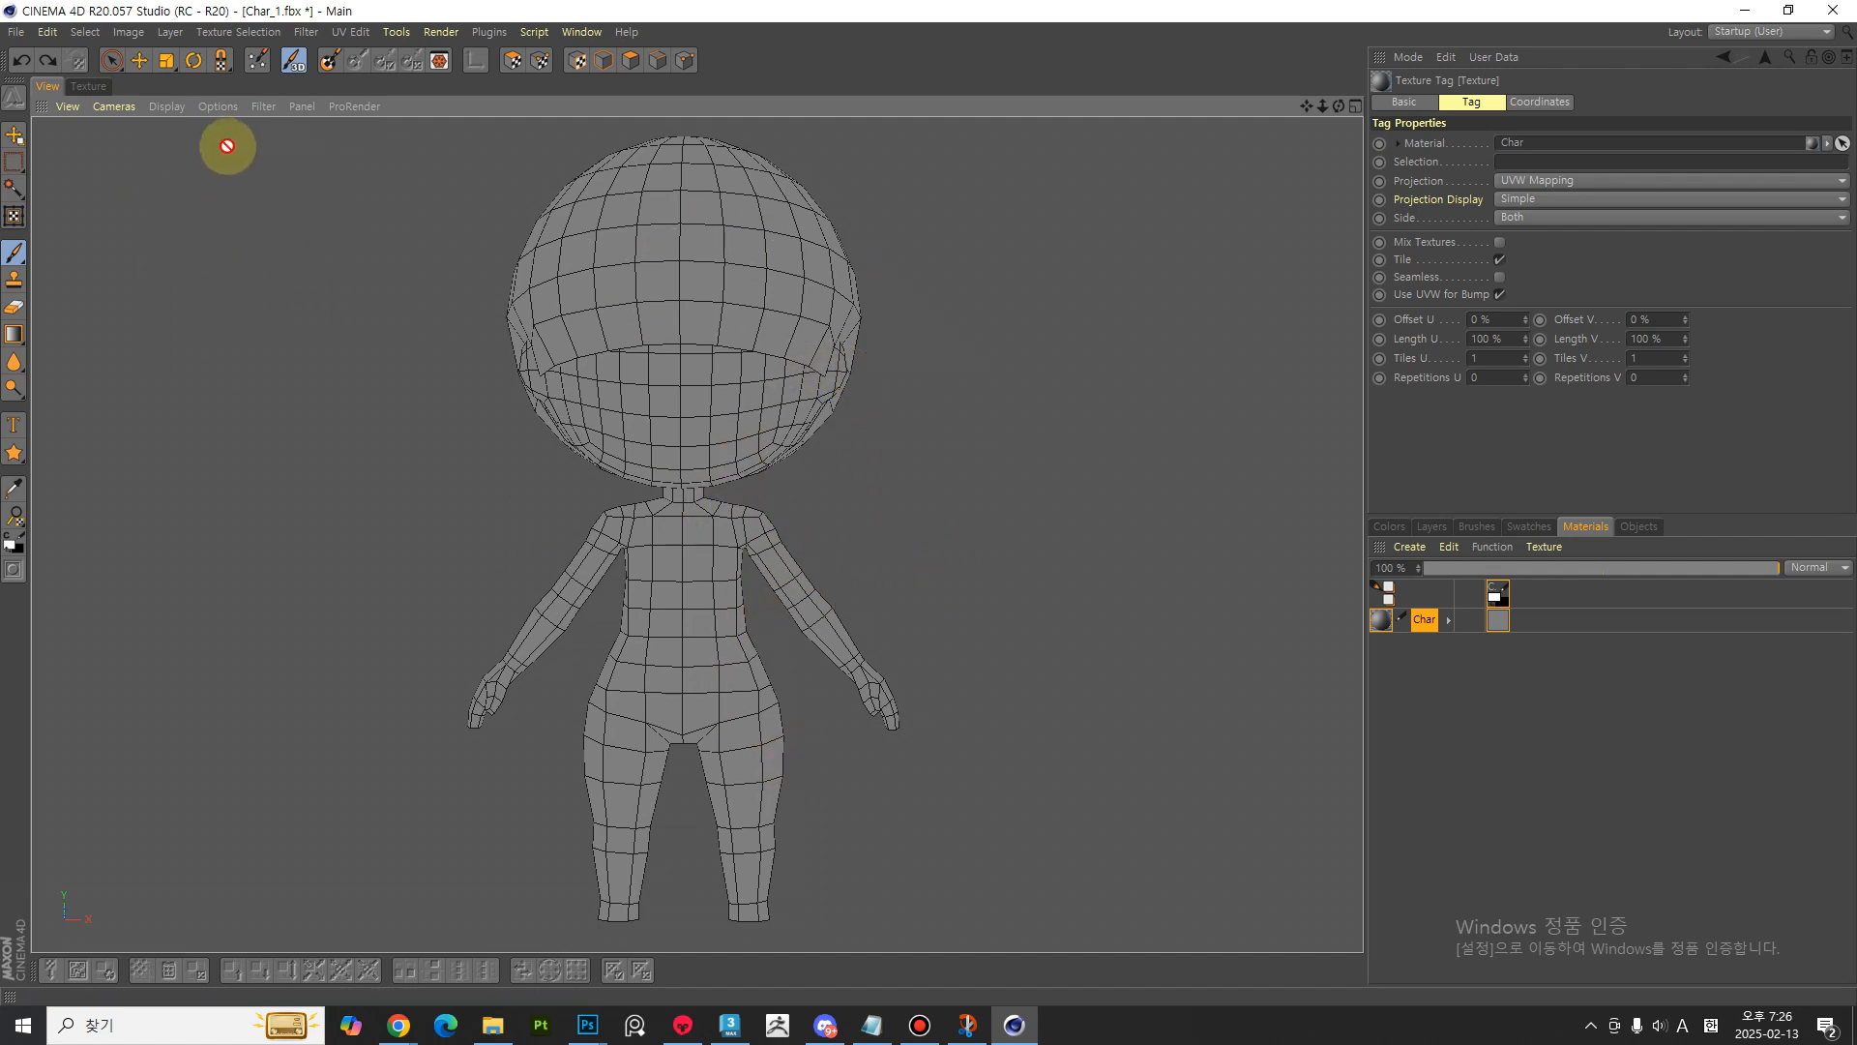
pyautogui.keyDown('alt'); pyautogui.moveTo(987, 340); pyautogui.dragTo(522, 178); pyautogui.keyUp('alt')
# - Toggle the Grid display filter of the viewport
pyautogui.click(319, 114)
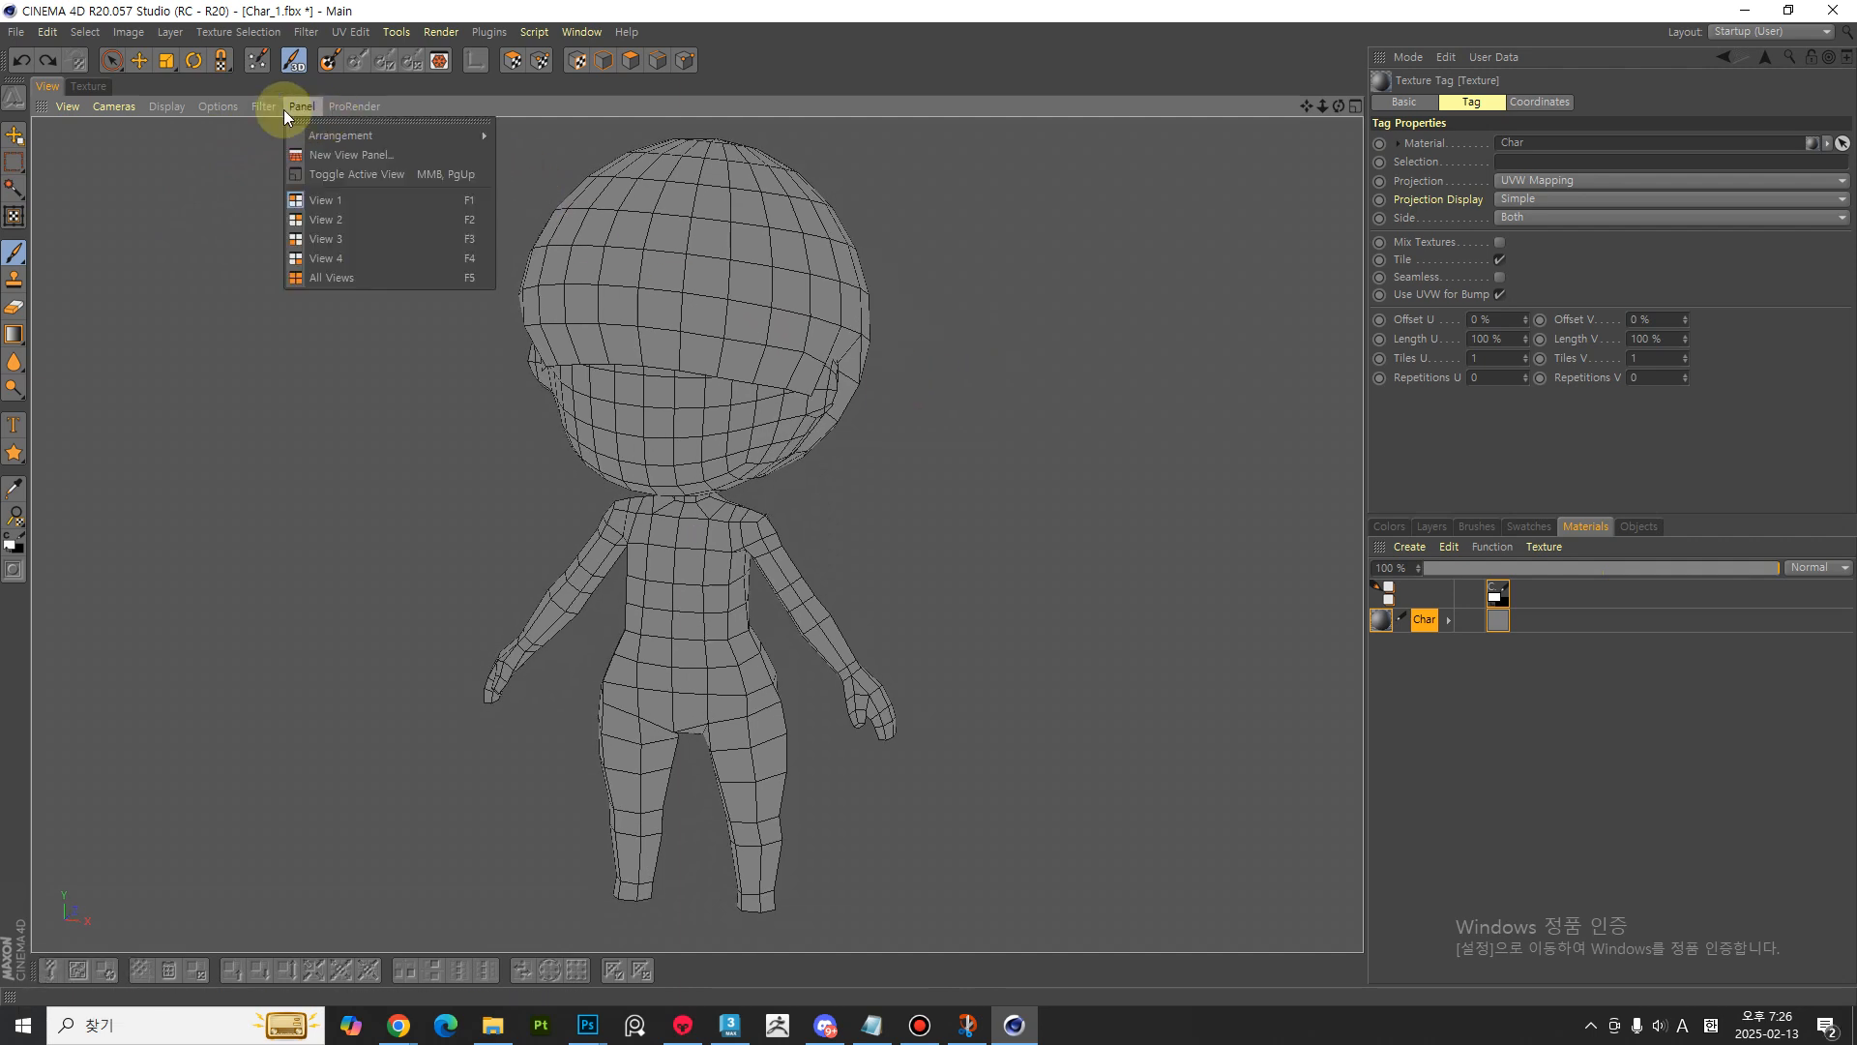
pyautogui.click(264, 107)
pyautogui.click(291, 386)
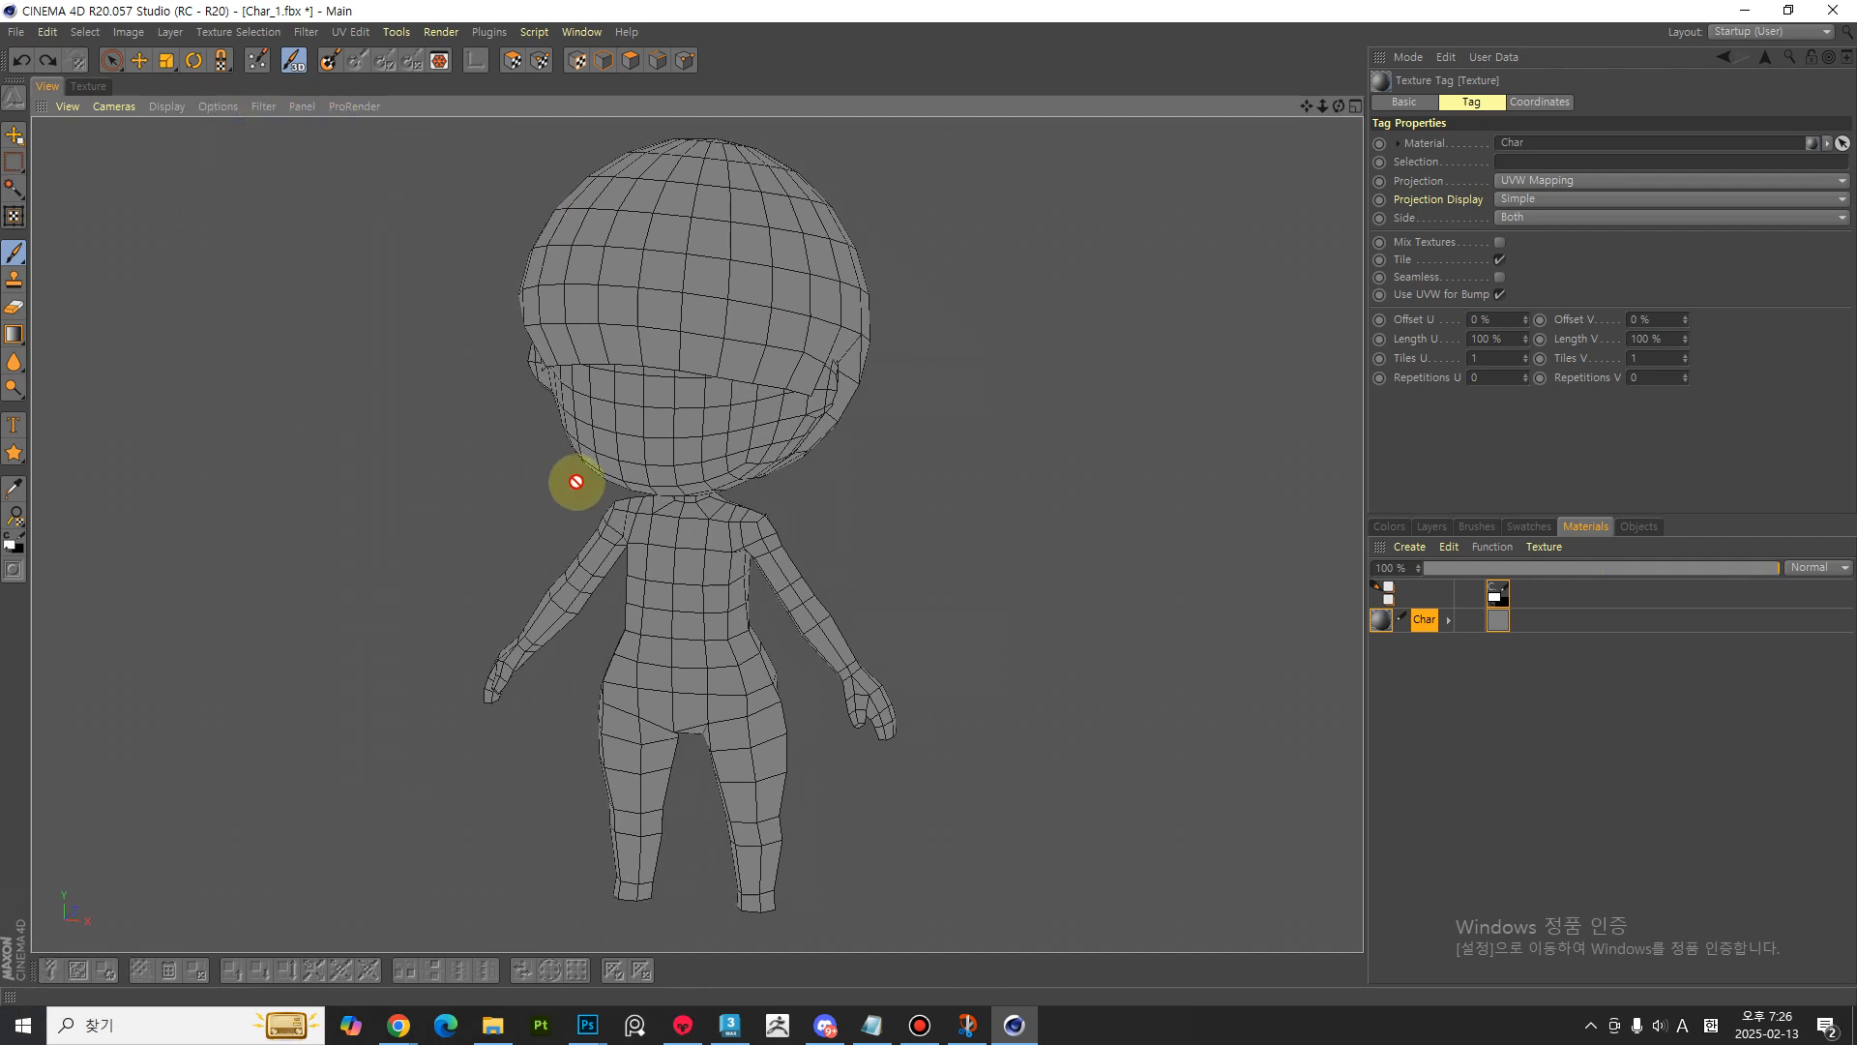
# - Return the viewport camera to Perspective and frame the character's geometry in the view
pyautogui.click(114, 106)
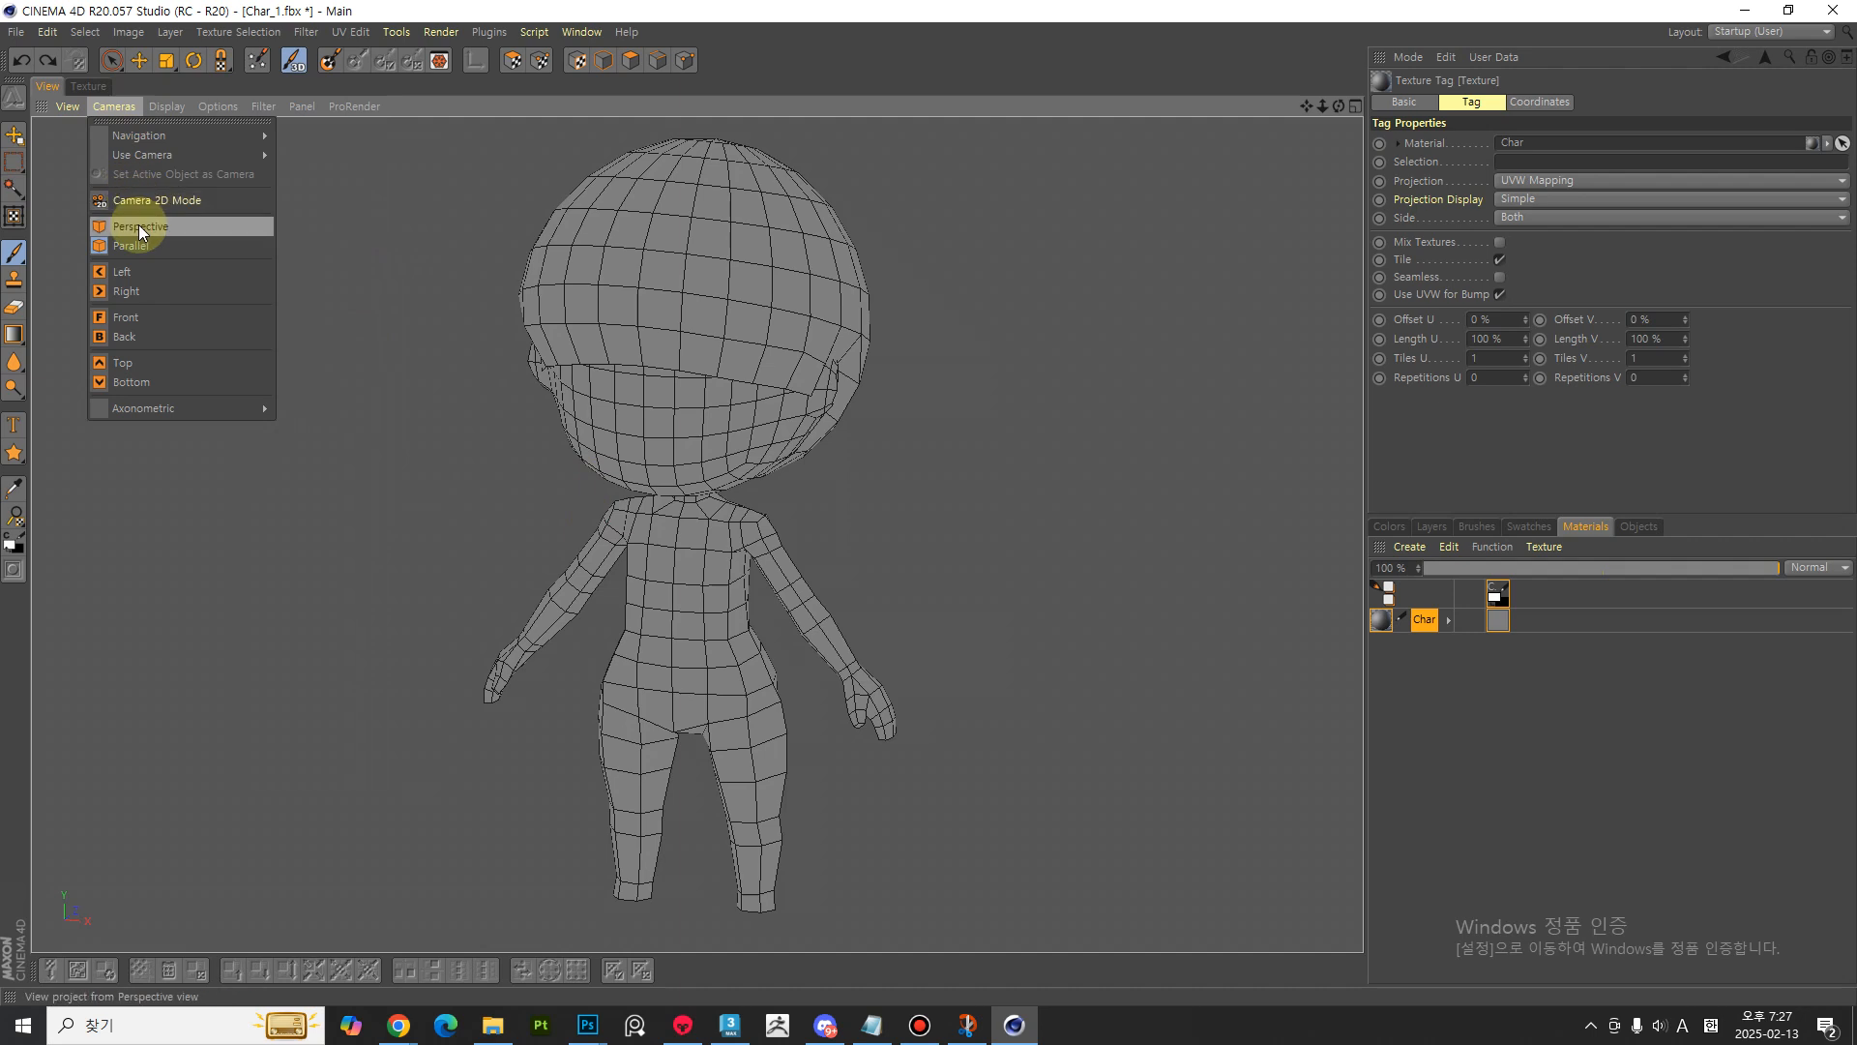
pyautogui.click(138, 225)
pyautogui.keyDown('alt'); pyautogui.moveTo(781, 482); pyautogui.dragTo(684, 402); pyautogui.keyUp('alt')
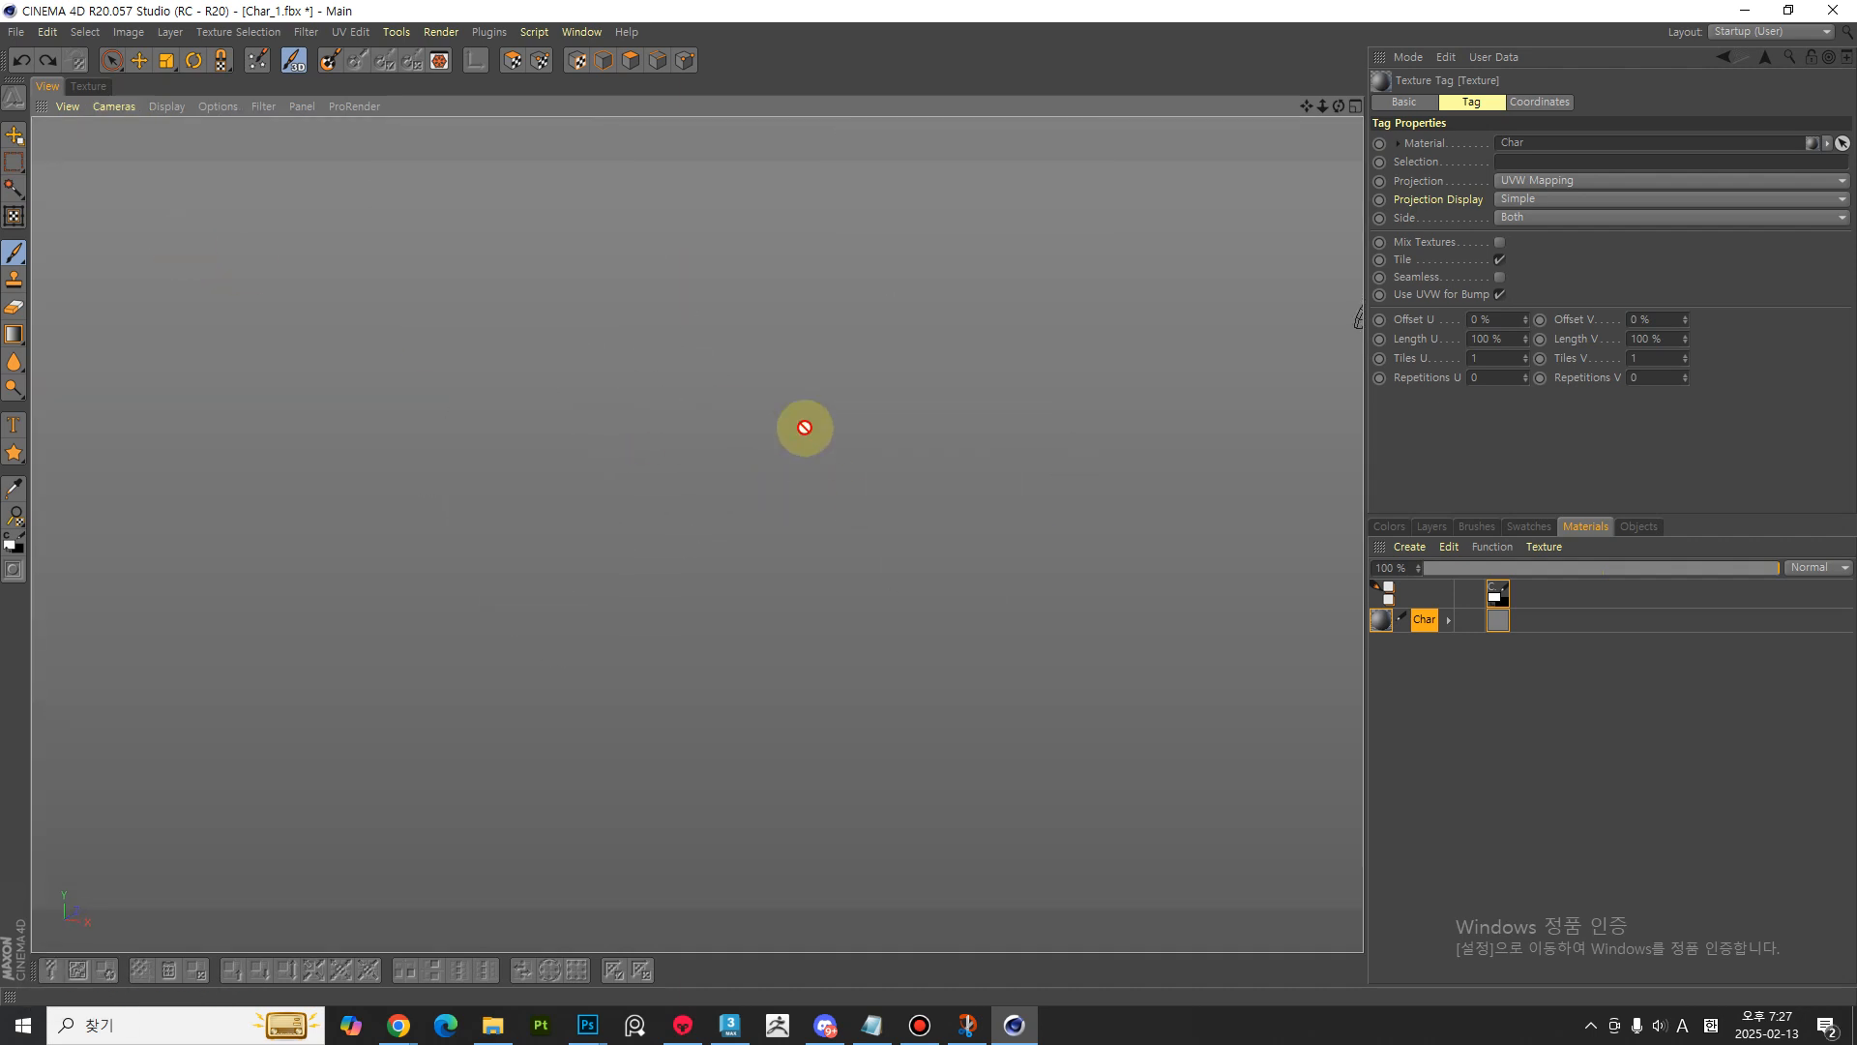
pyautogui.click(67, 107)
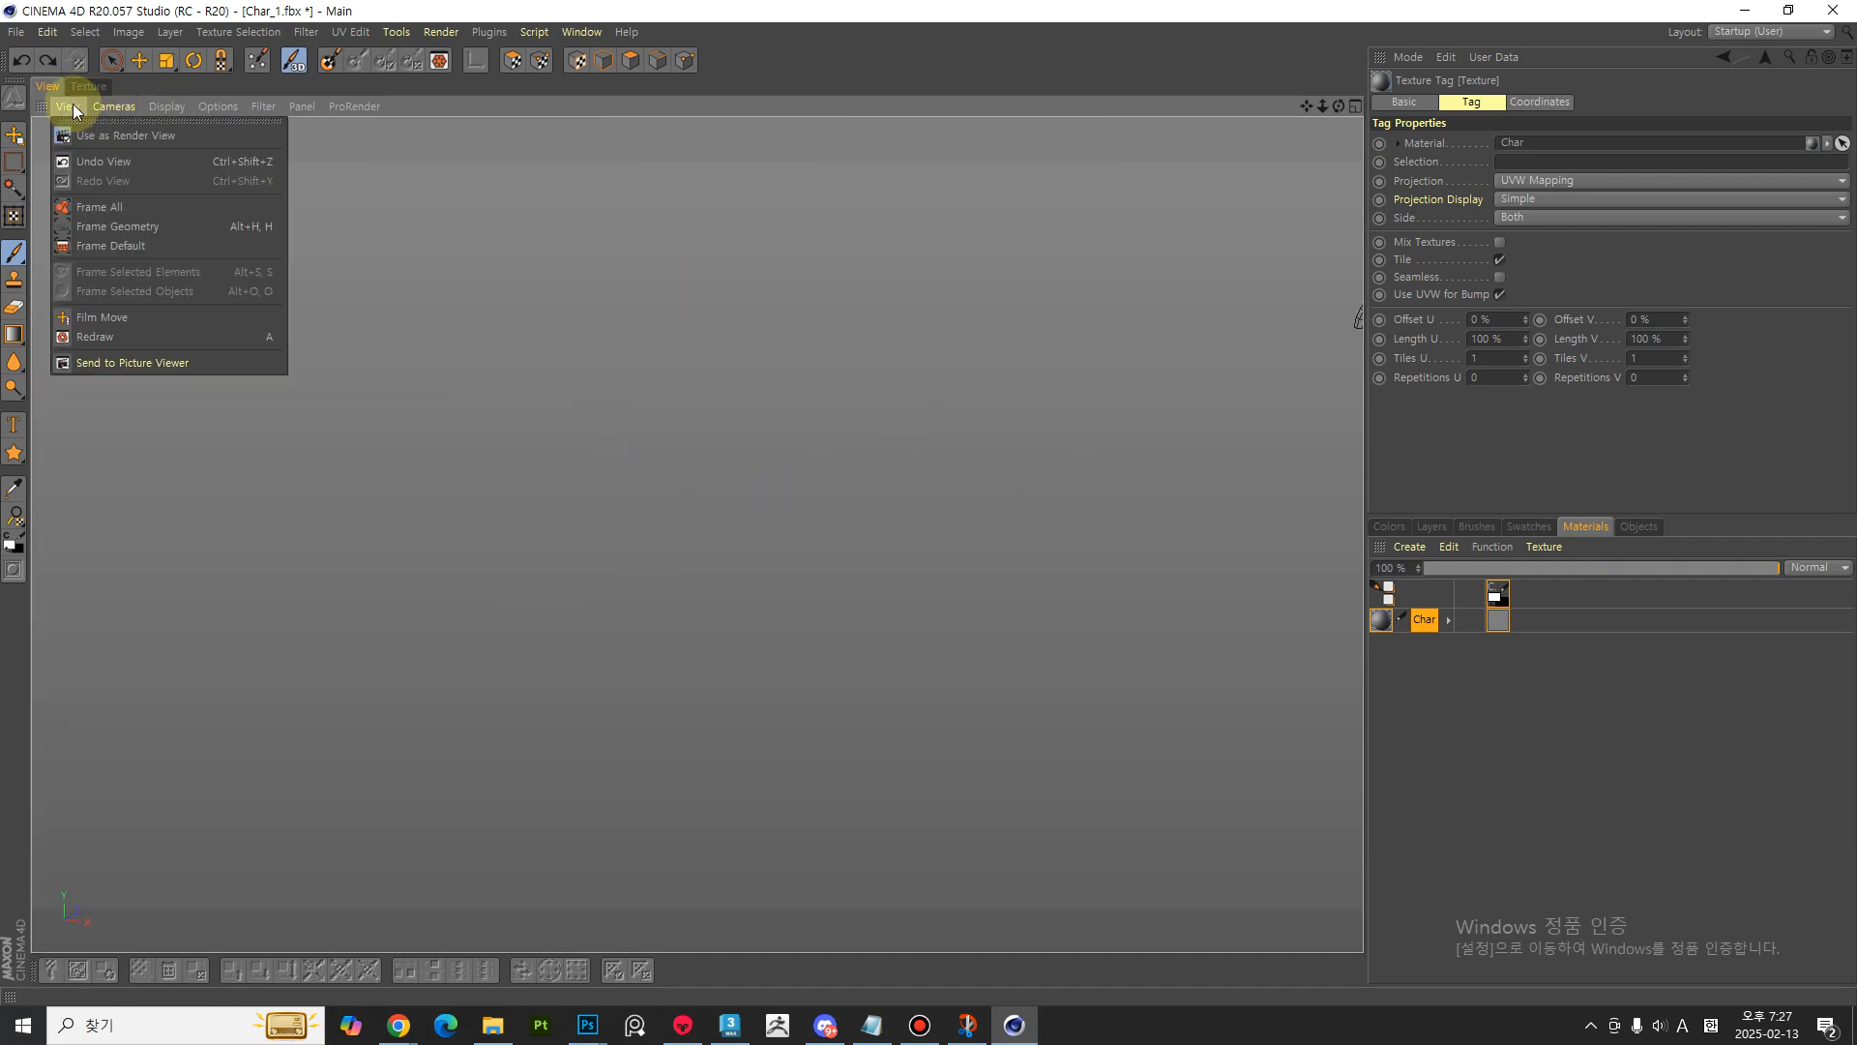
pyautogui.click(122, 245)
pyautogui.keyDown('alt'); pyautogui.moveTo(764, 472); pyautogui.dragTo(920, 450, button='right'); pyautogui.keyUp('alt')
pyautogui.press('z')
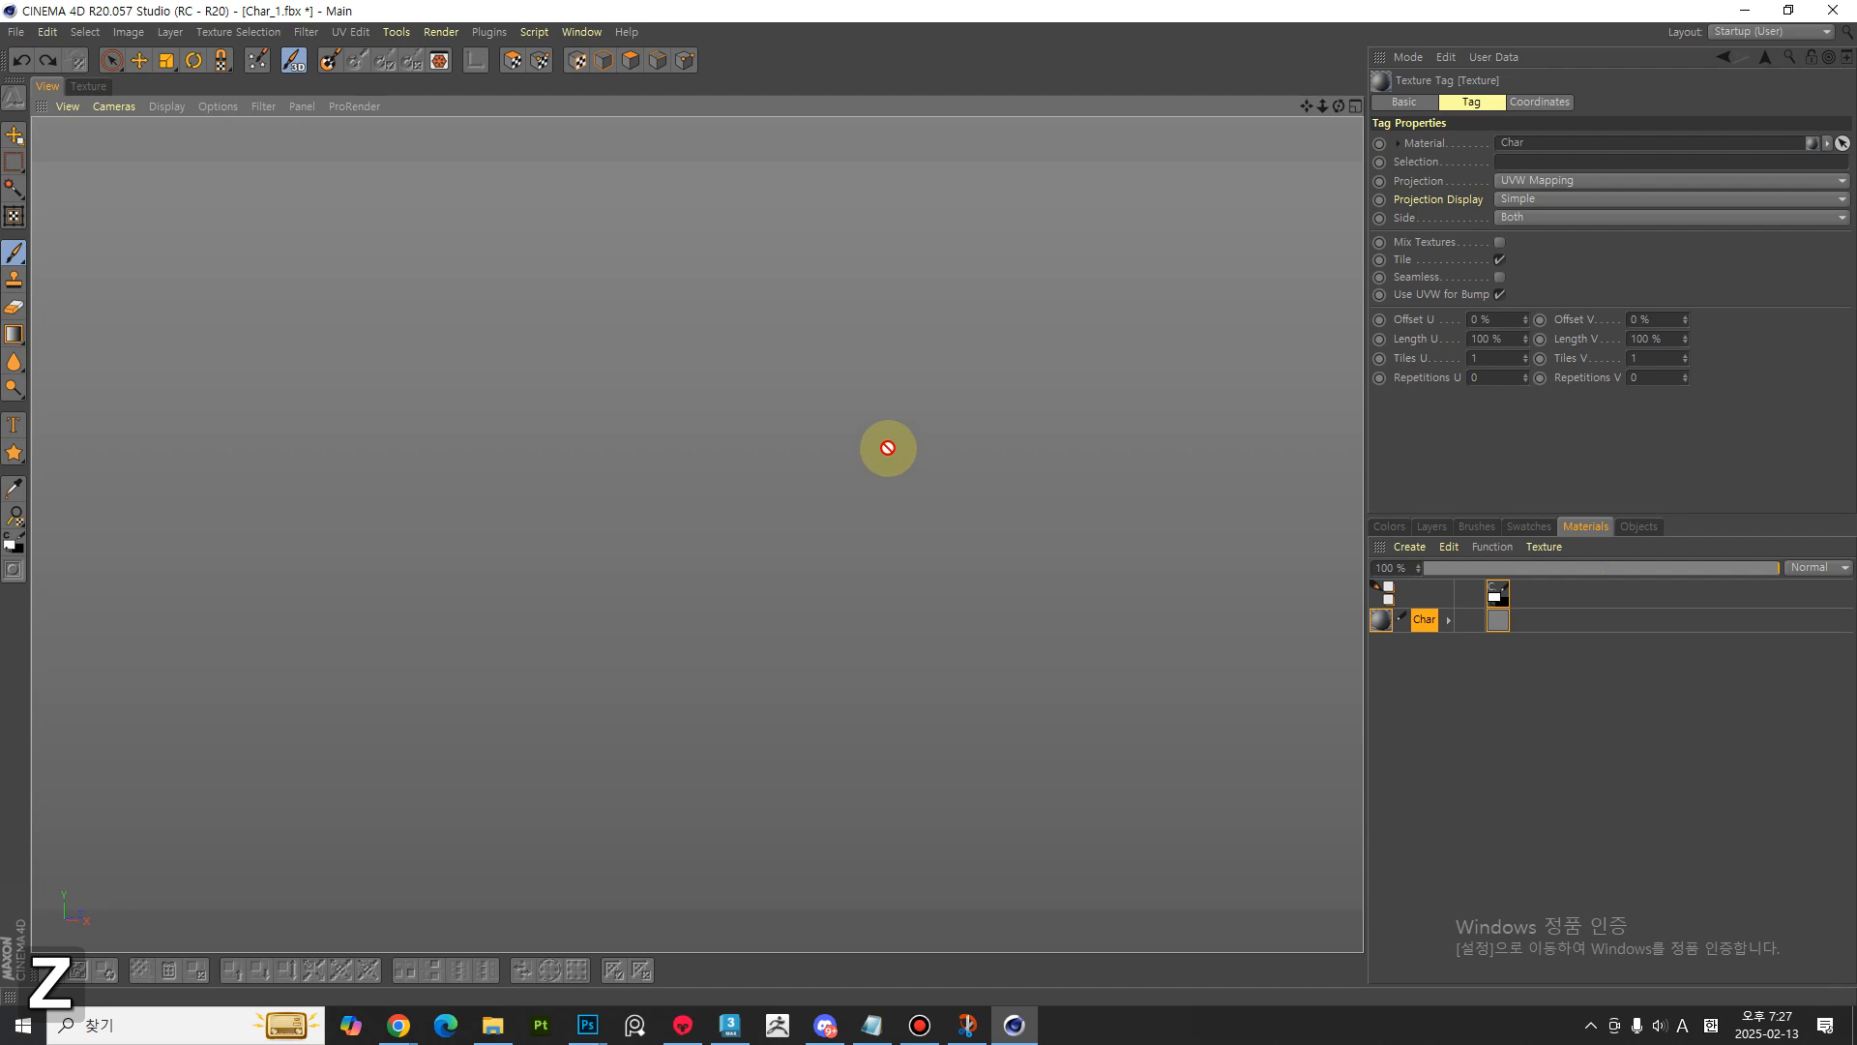
pyautogui.press('f')
pyautogui.click(78, 114)
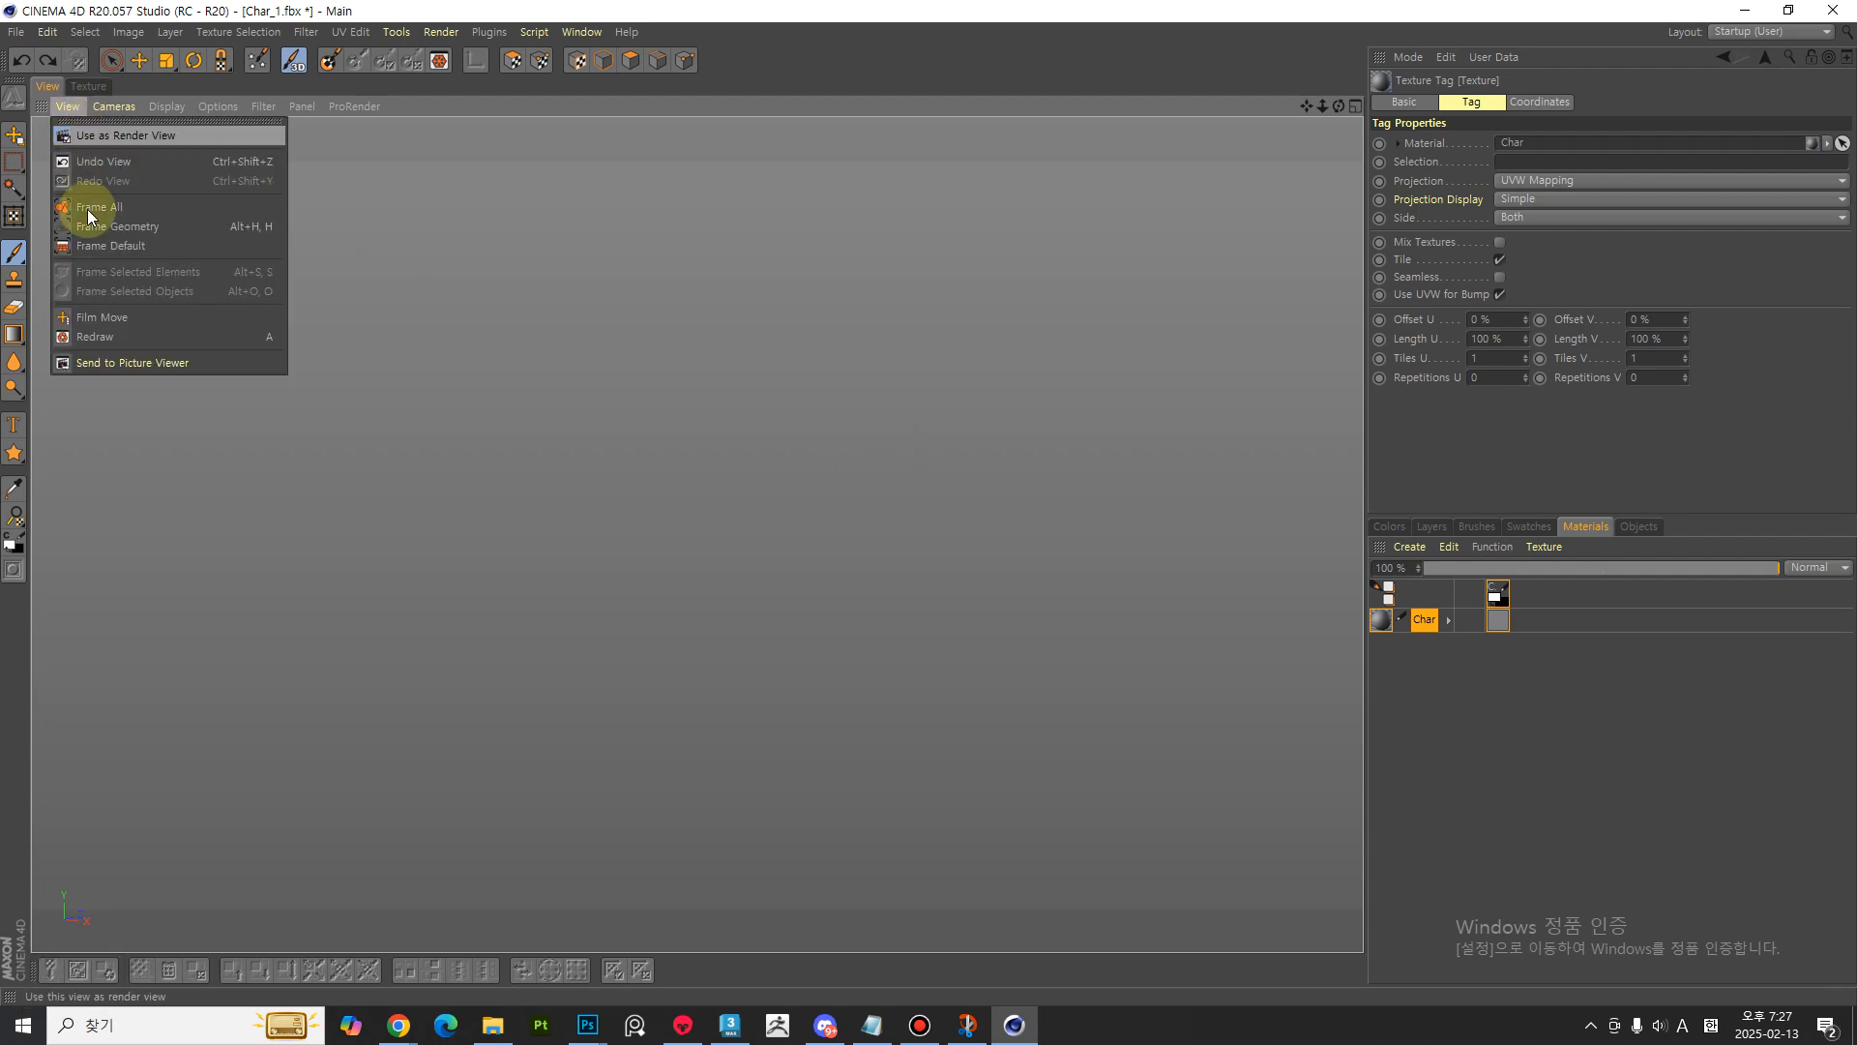
pyautogui.click(106, 225)
pyautogui.keyDown('alt'); pyautogui.moveTo(854, 543); pyautogui.dragTo(693, 586); pyautogui.keyUp('alt')
# - Enable the World Axis display filter in the viewport
pyautogui.click(290, 106)
pyautogui.moveTo(265, 103)
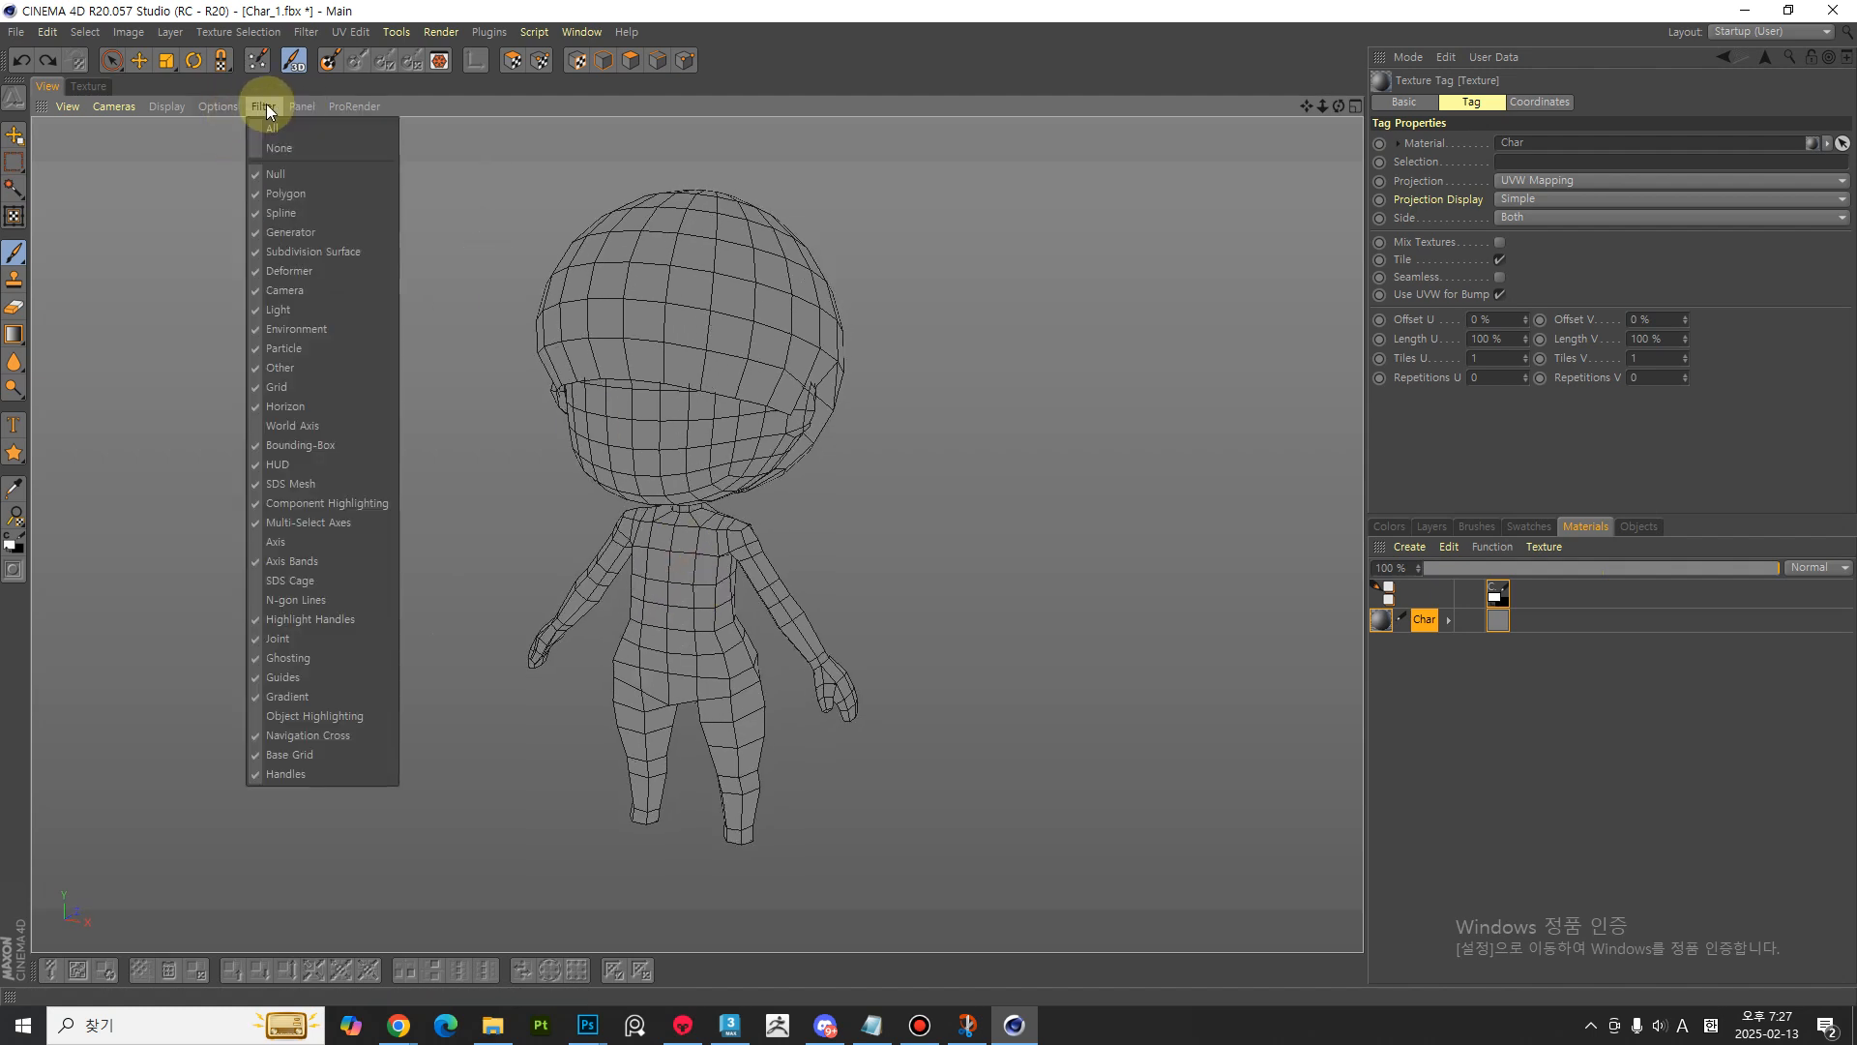
pyautogui.click(293, 432)
pyautogui.moveTo(344, 113)
pyautogui.moveTo(259, 106)
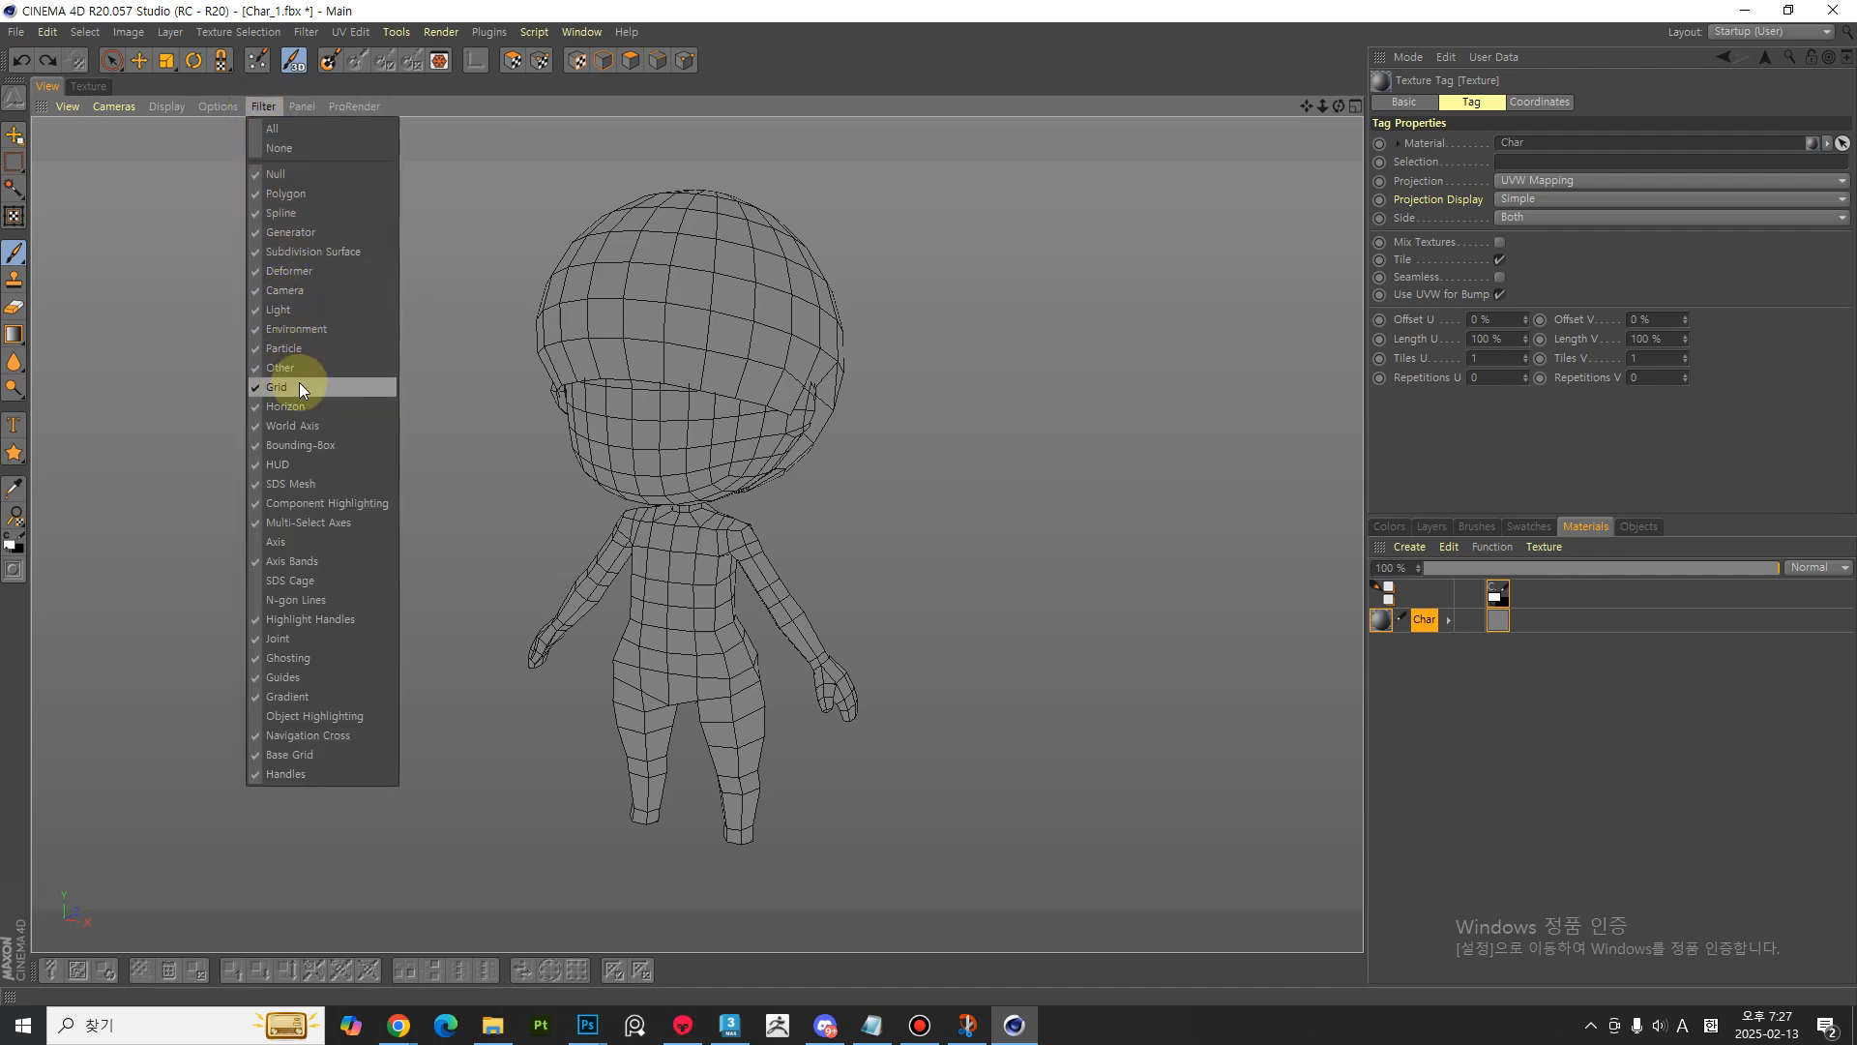
# - Try Gouraud Shading (Lines) on the character and set the viewport display to Gouraud Shading without lines
pyautogui.moveTo(155, 107)
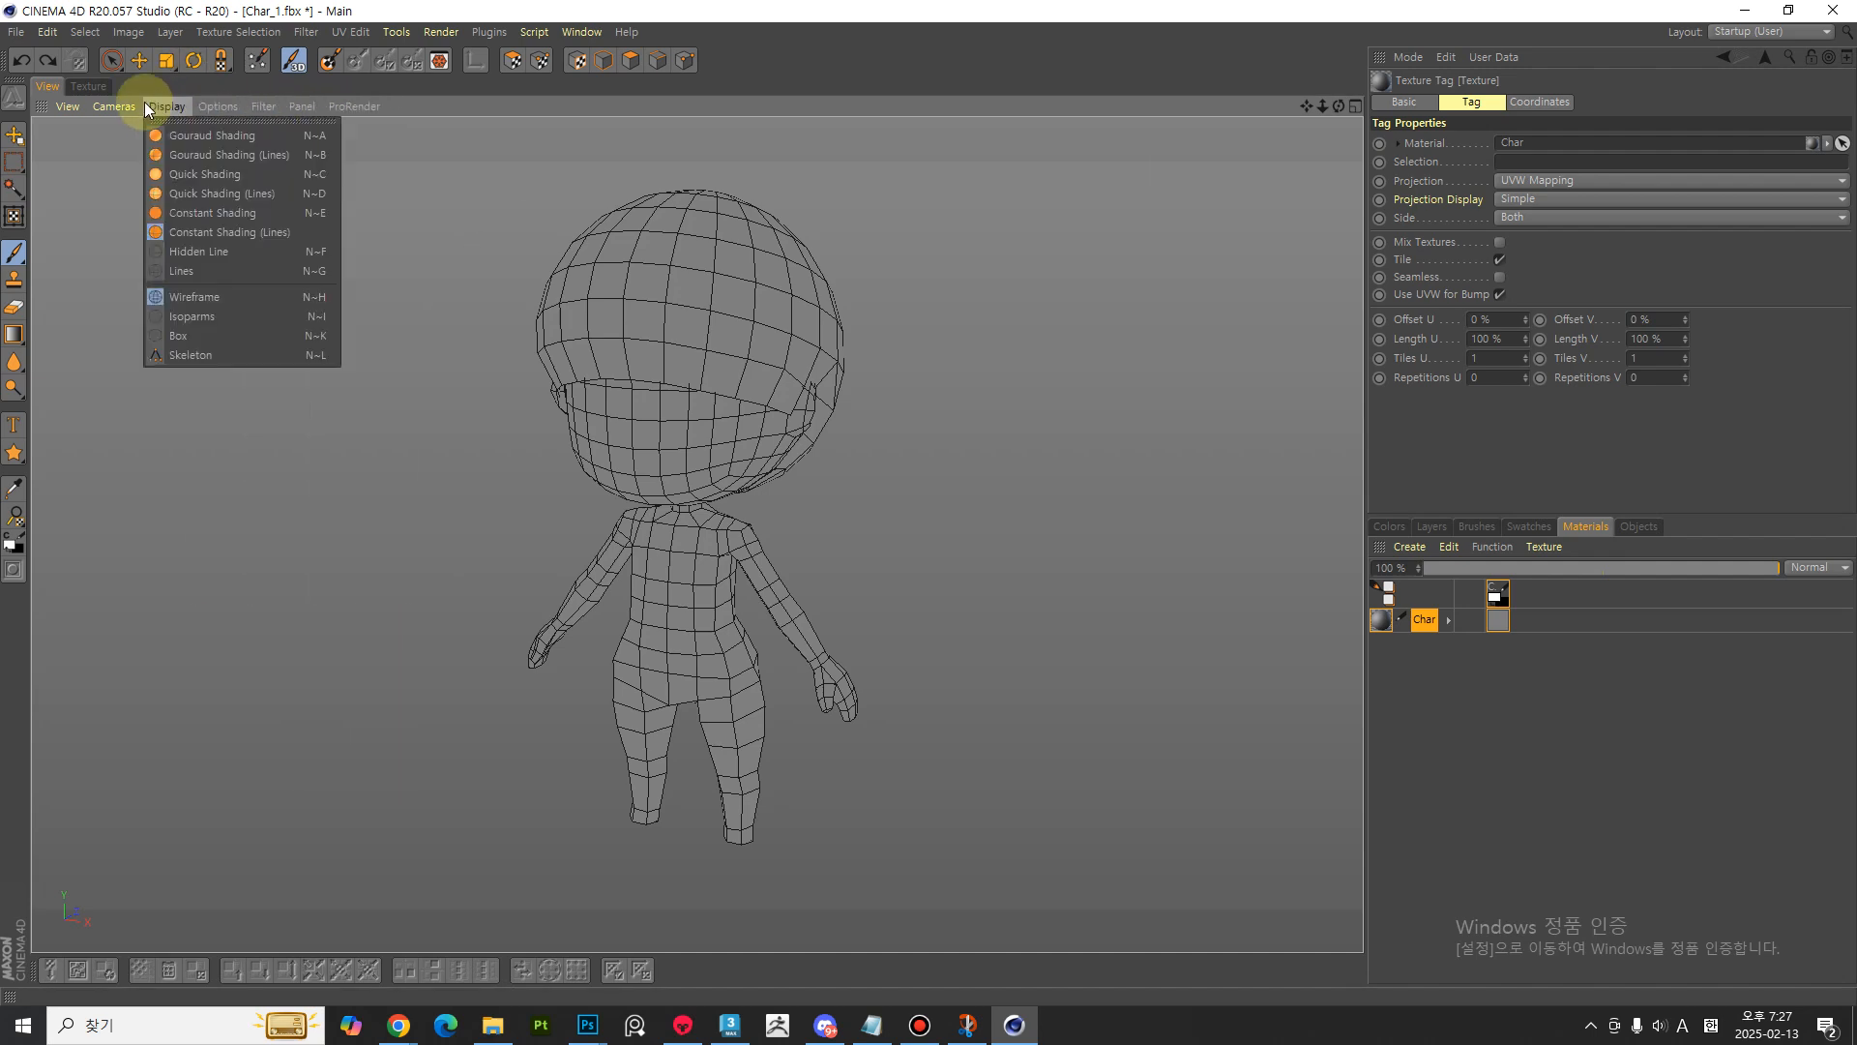
pyautogui.click(187, 153)
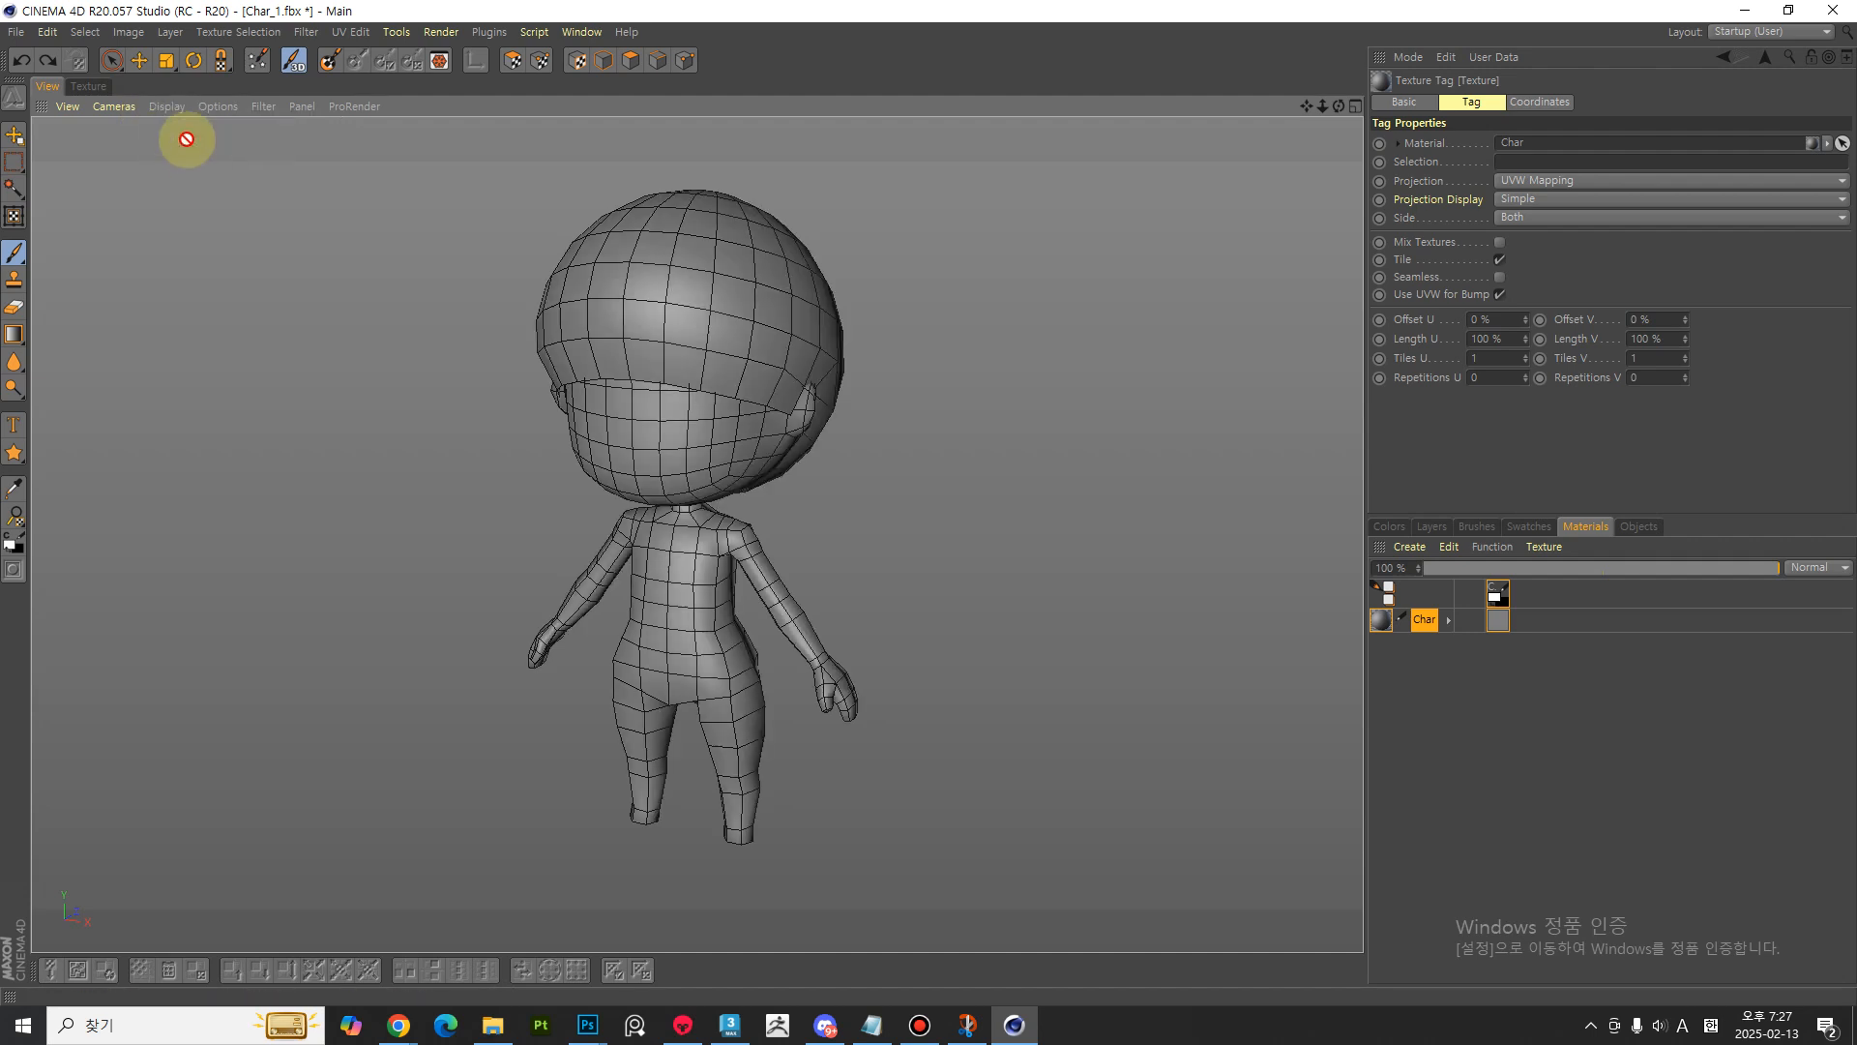
pyautogui.click(155, 107)
pyautogui.click(174, 135)
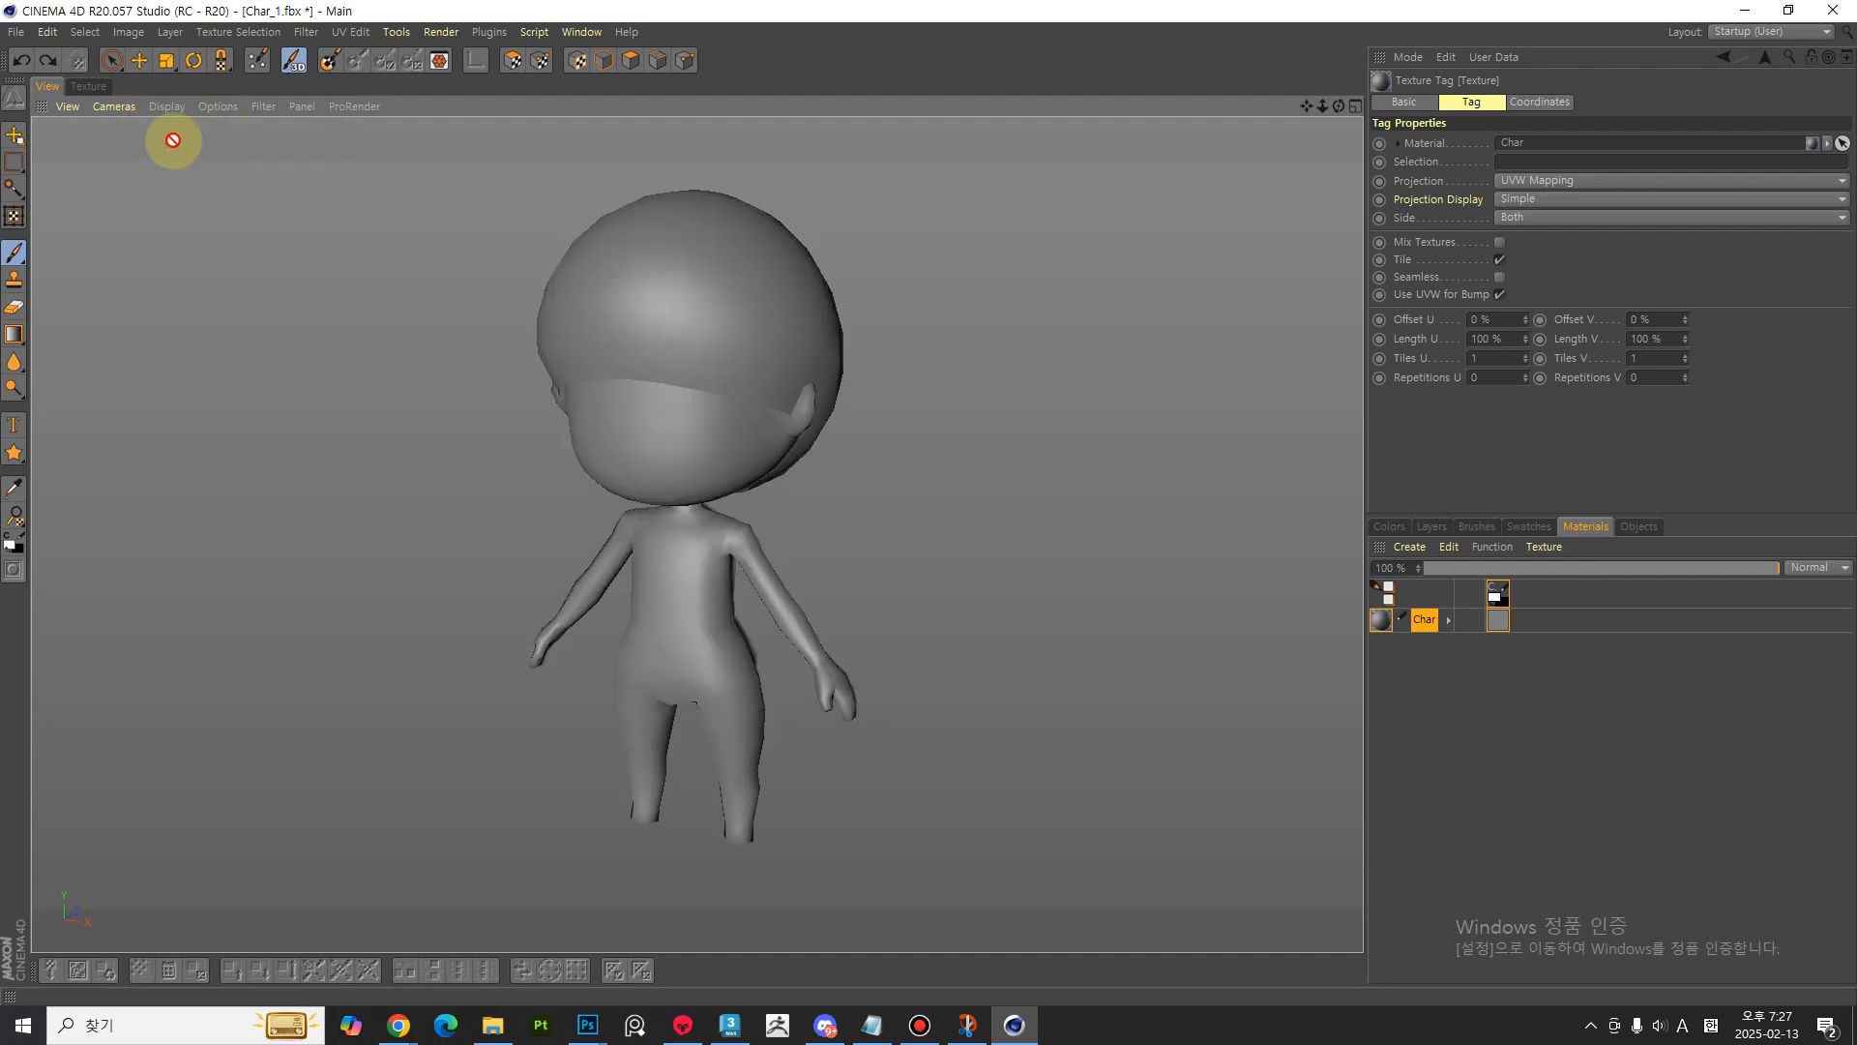
# - Turn off the Grid display filter in the viewport and check the filter list
pyautogui.click(122, 108)
pyautogui.moveTo(76, 106)
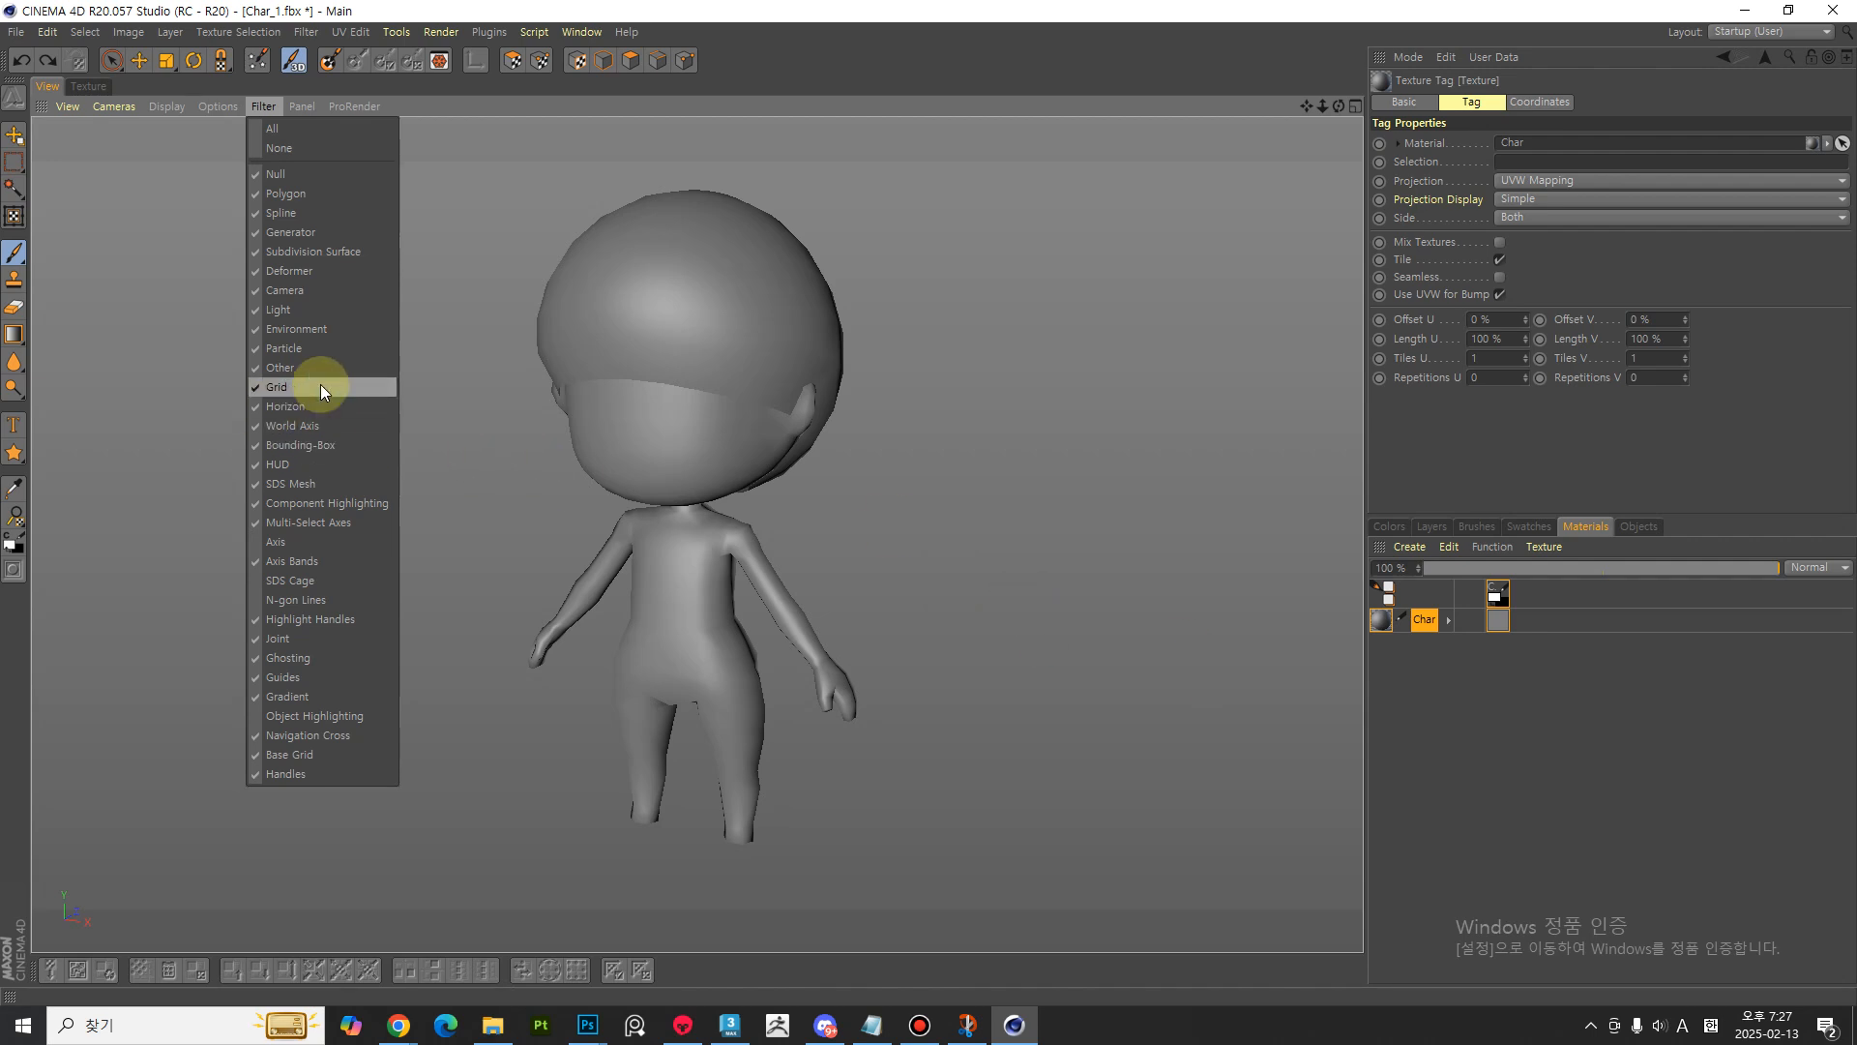
pyautogui.click(257, 385)
pyautogui.click(265, 107)
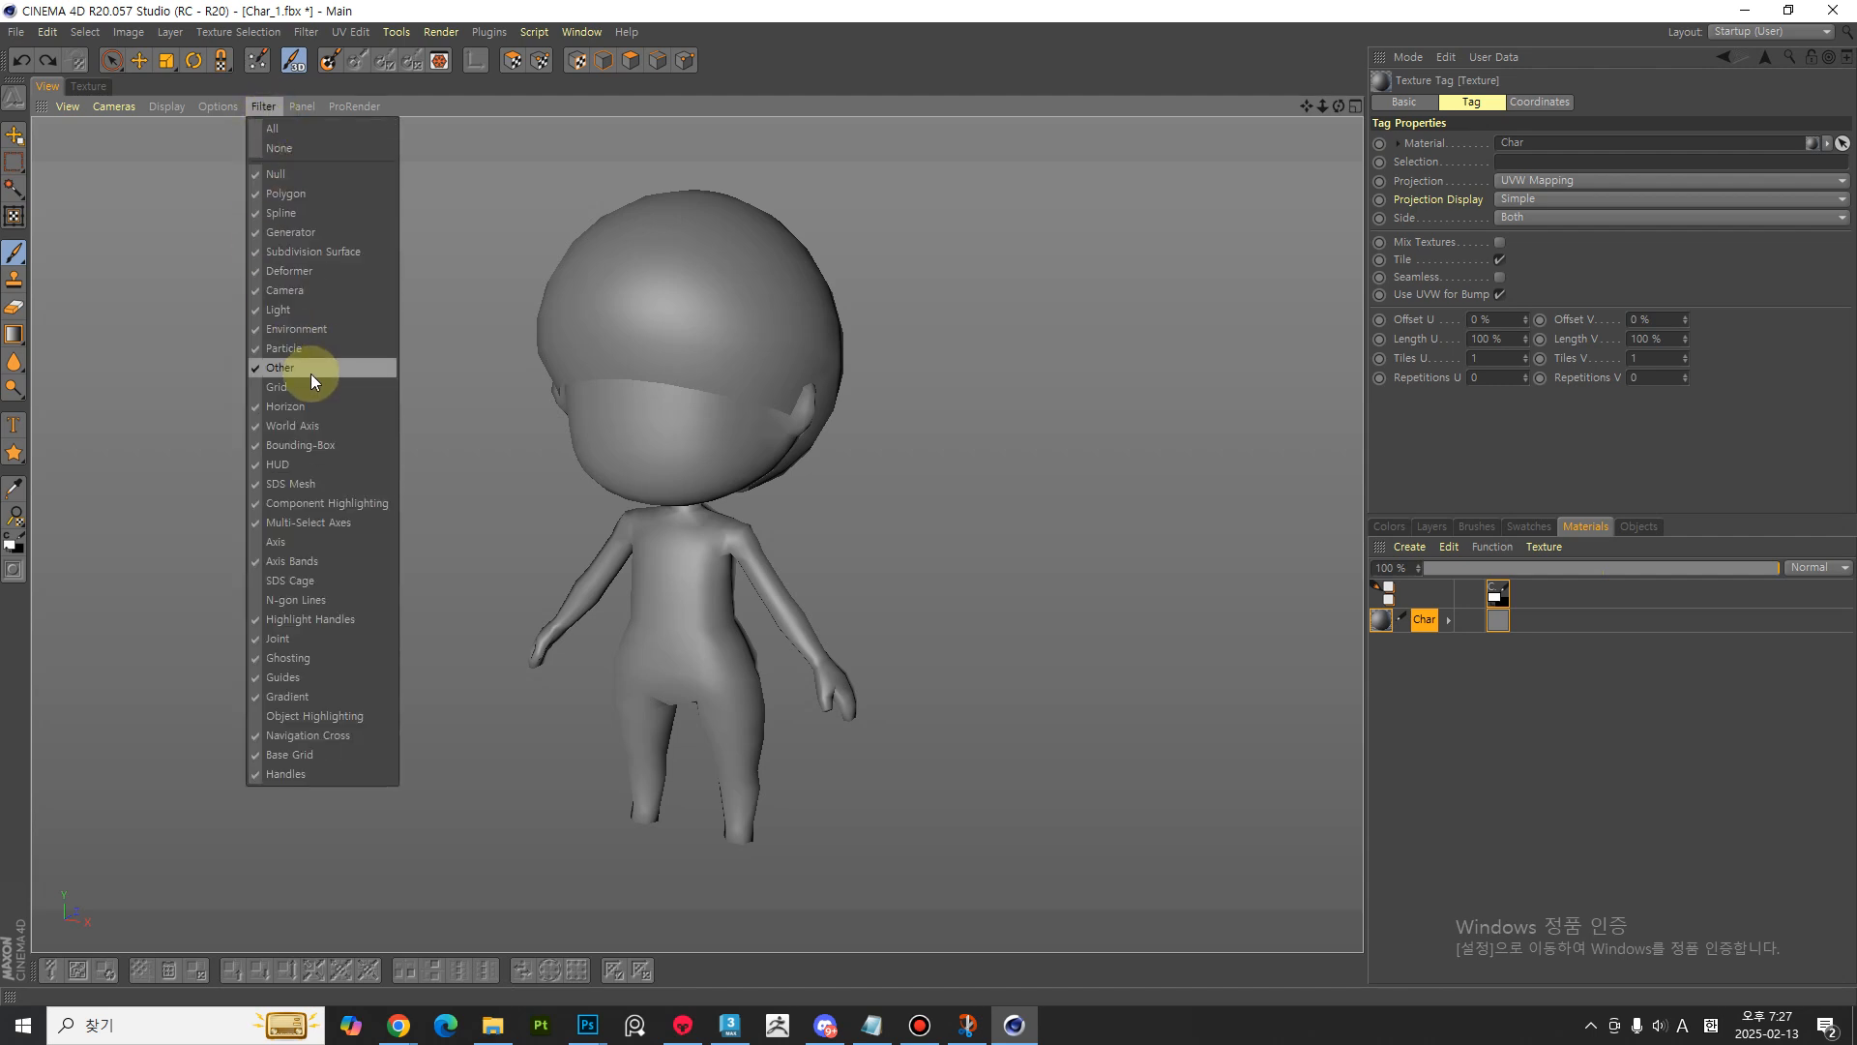
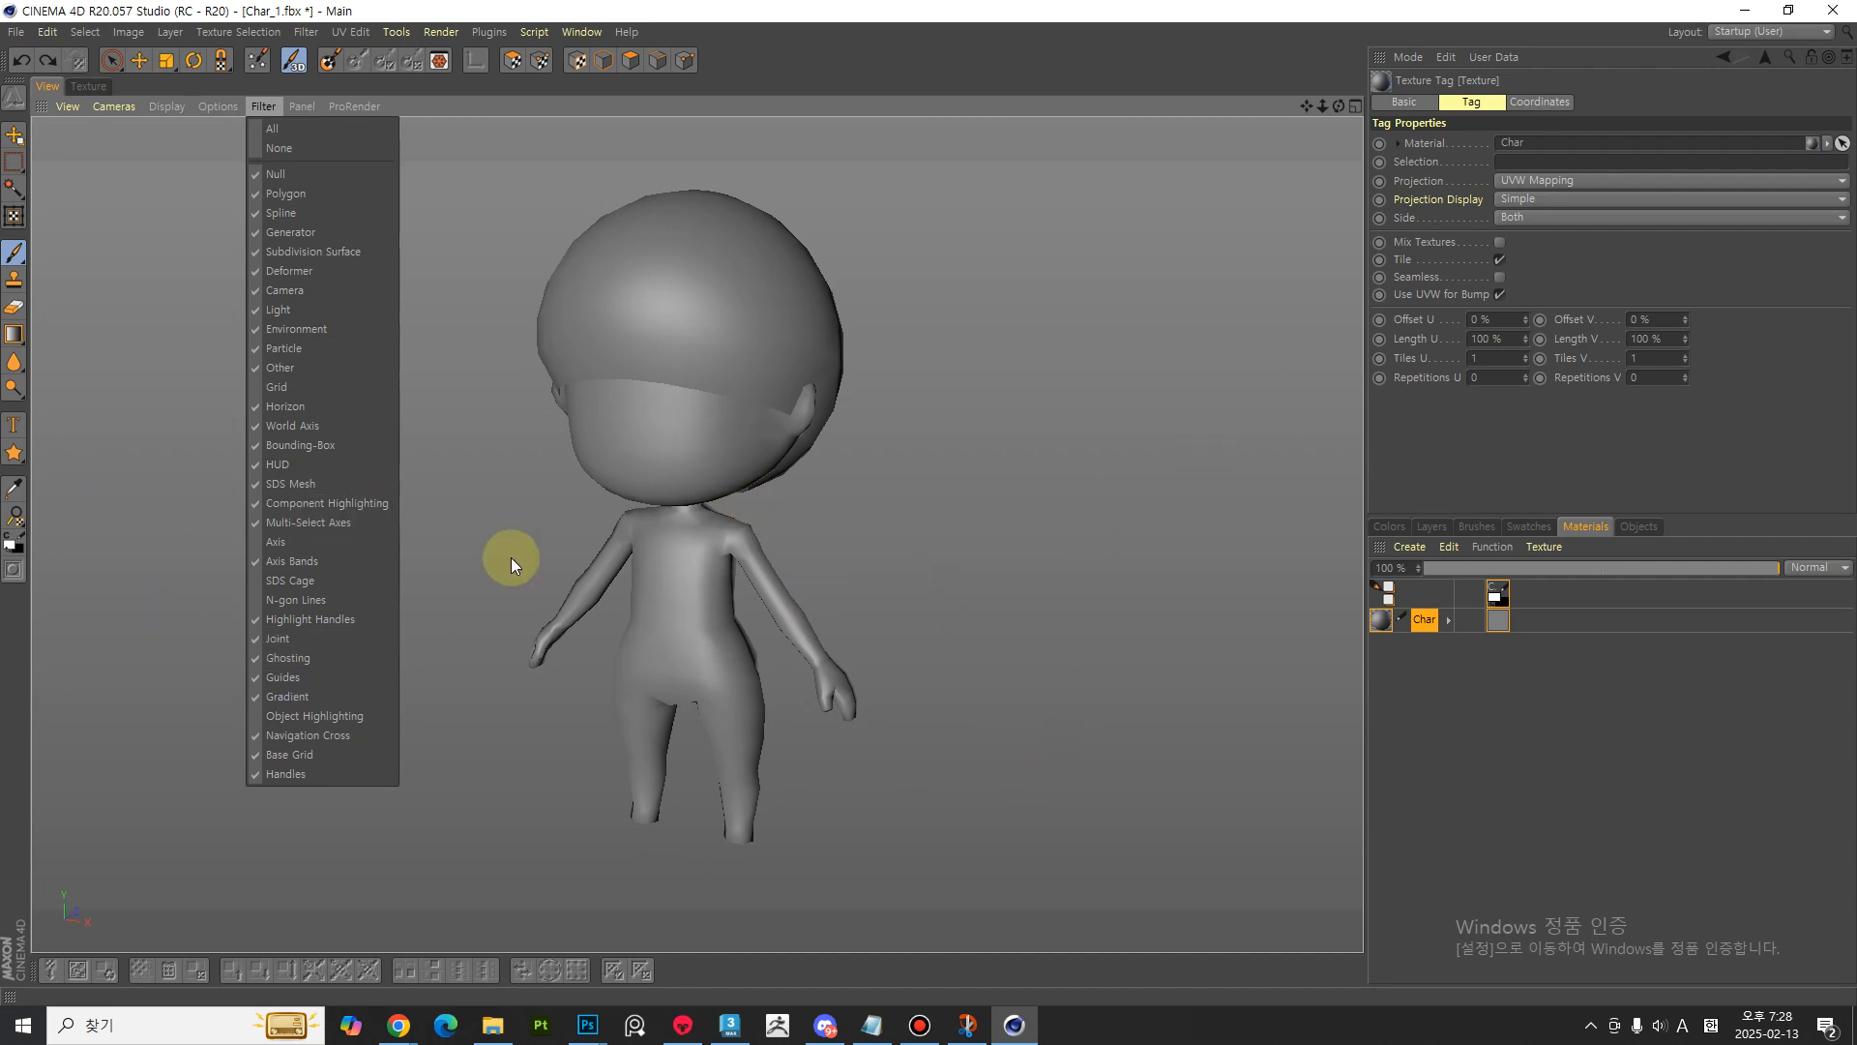
pyautogui.press('alt')
# - Switch to 3ds Max and move the Char model down along Z by about 43 cm, so it sits through the grid
pyautogui.keyDown('alt'); pyautogui.moveTo(786, 692); pyautogui.dragTo(856, 676); pyautogui.keyUp('alt')
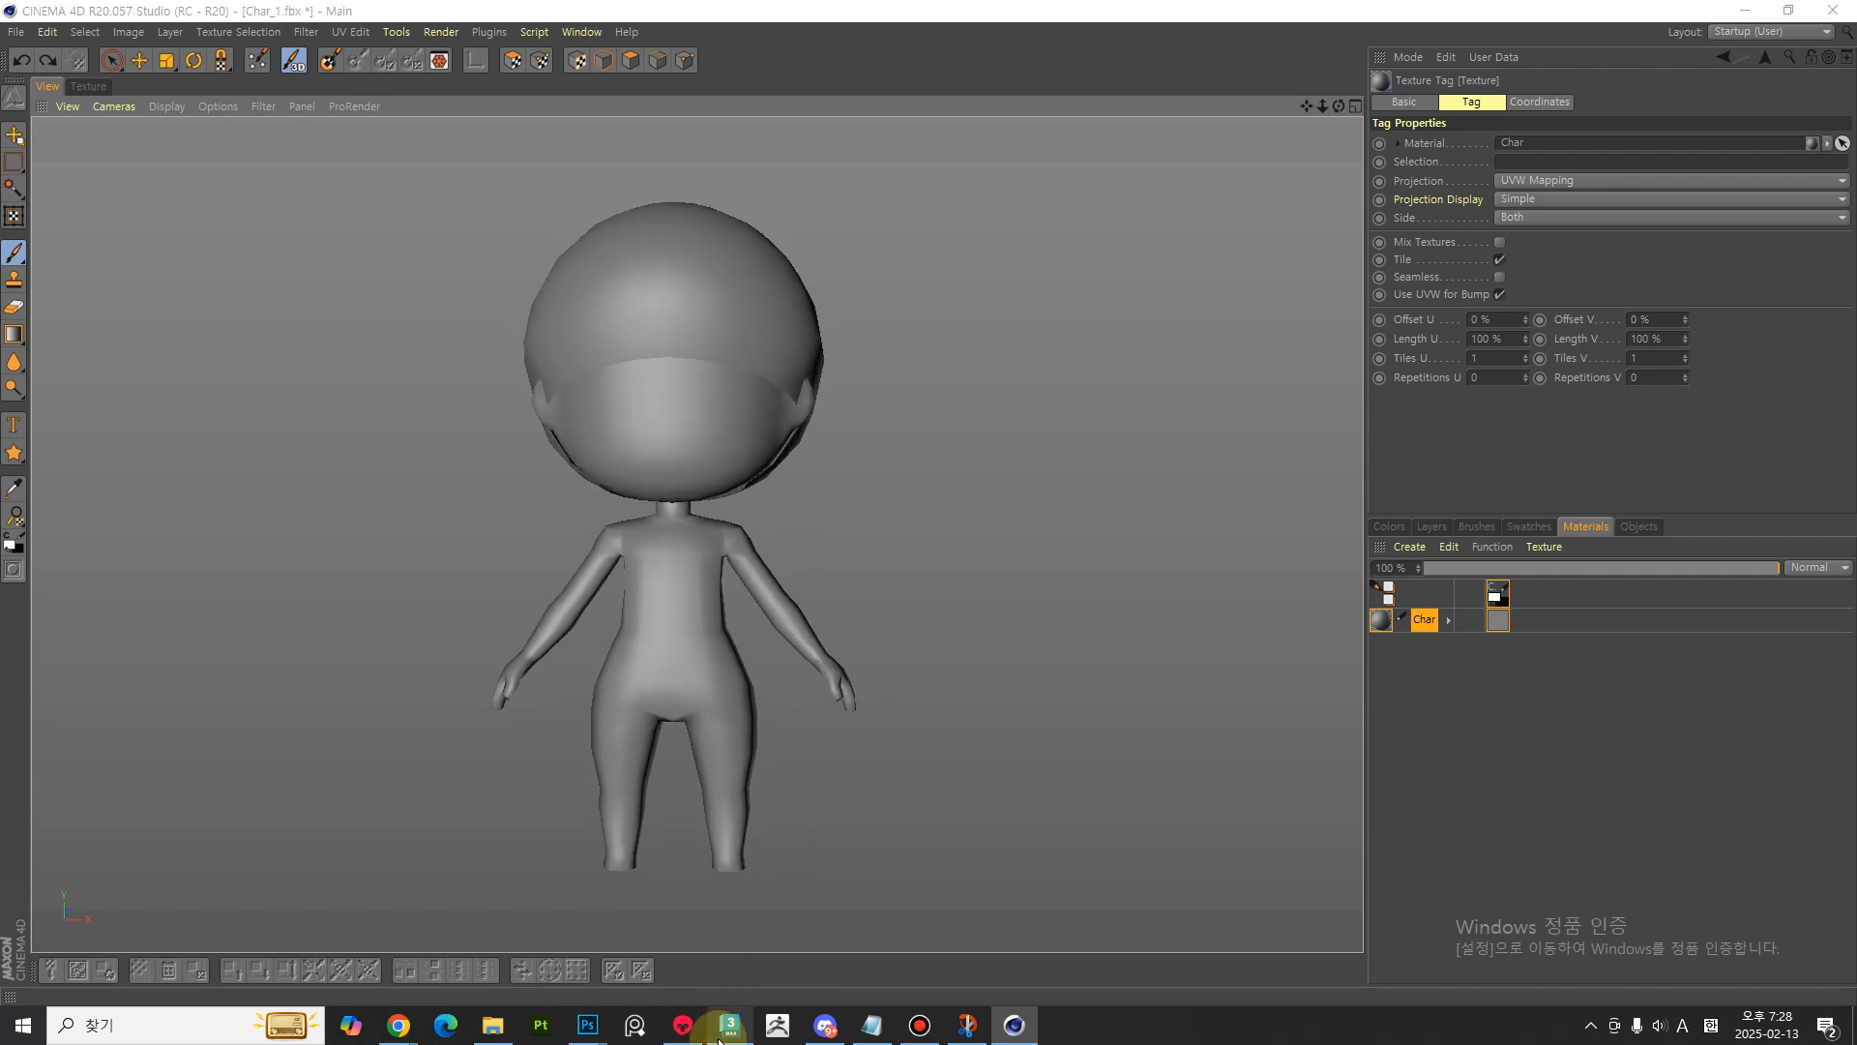
pyautogui.click(730, 1025)
pyautogui.click(991, 360)
pyautogui.click(1242, 259)
pyautogui.keyDown('alt'); pyautogui.moveTo(1048, 554); pyautogui.dragTo(917, 610, button='middle'); pyautogui.keyUp('alt')
pyautogui.press('w')
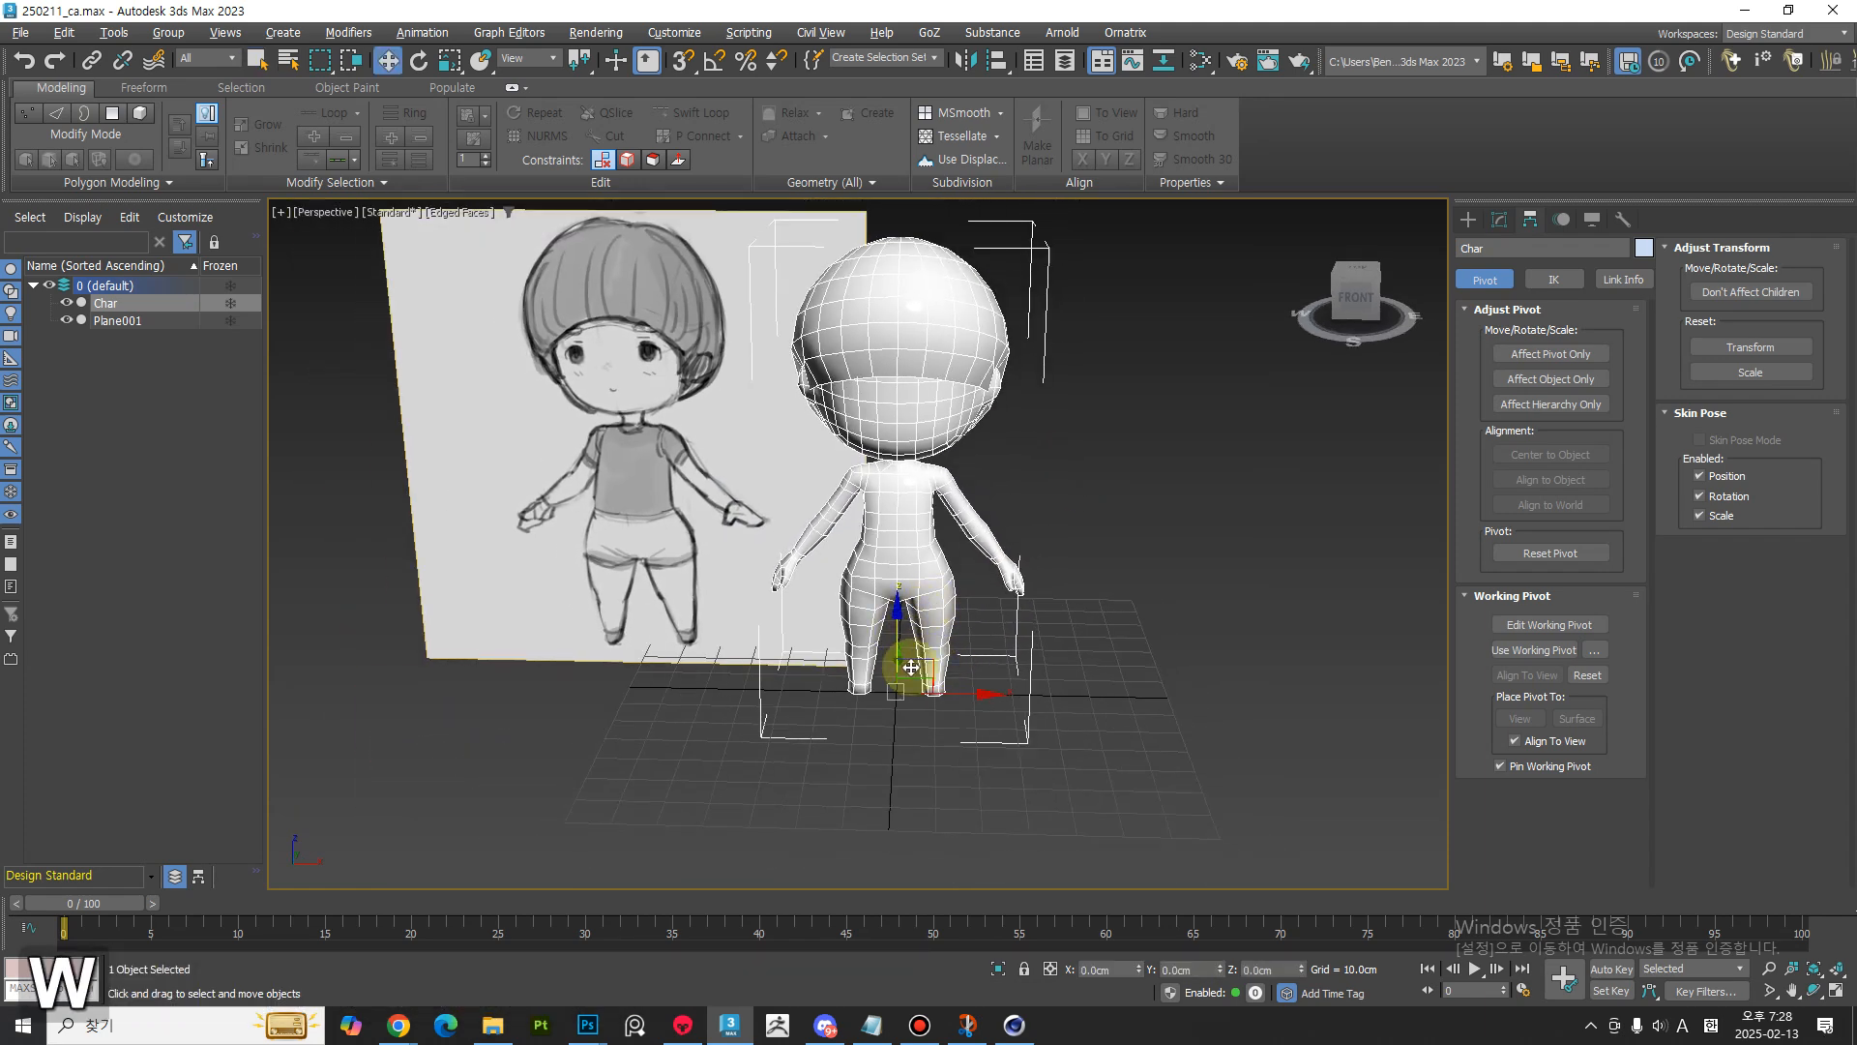
pyautogui.moveTo(905, 639); pyautogui.dragTo(920, 779)
# - Examine where the home grid crosses the Char model's waist up close, toggling the grid display
pyautogui.click(716, 501)
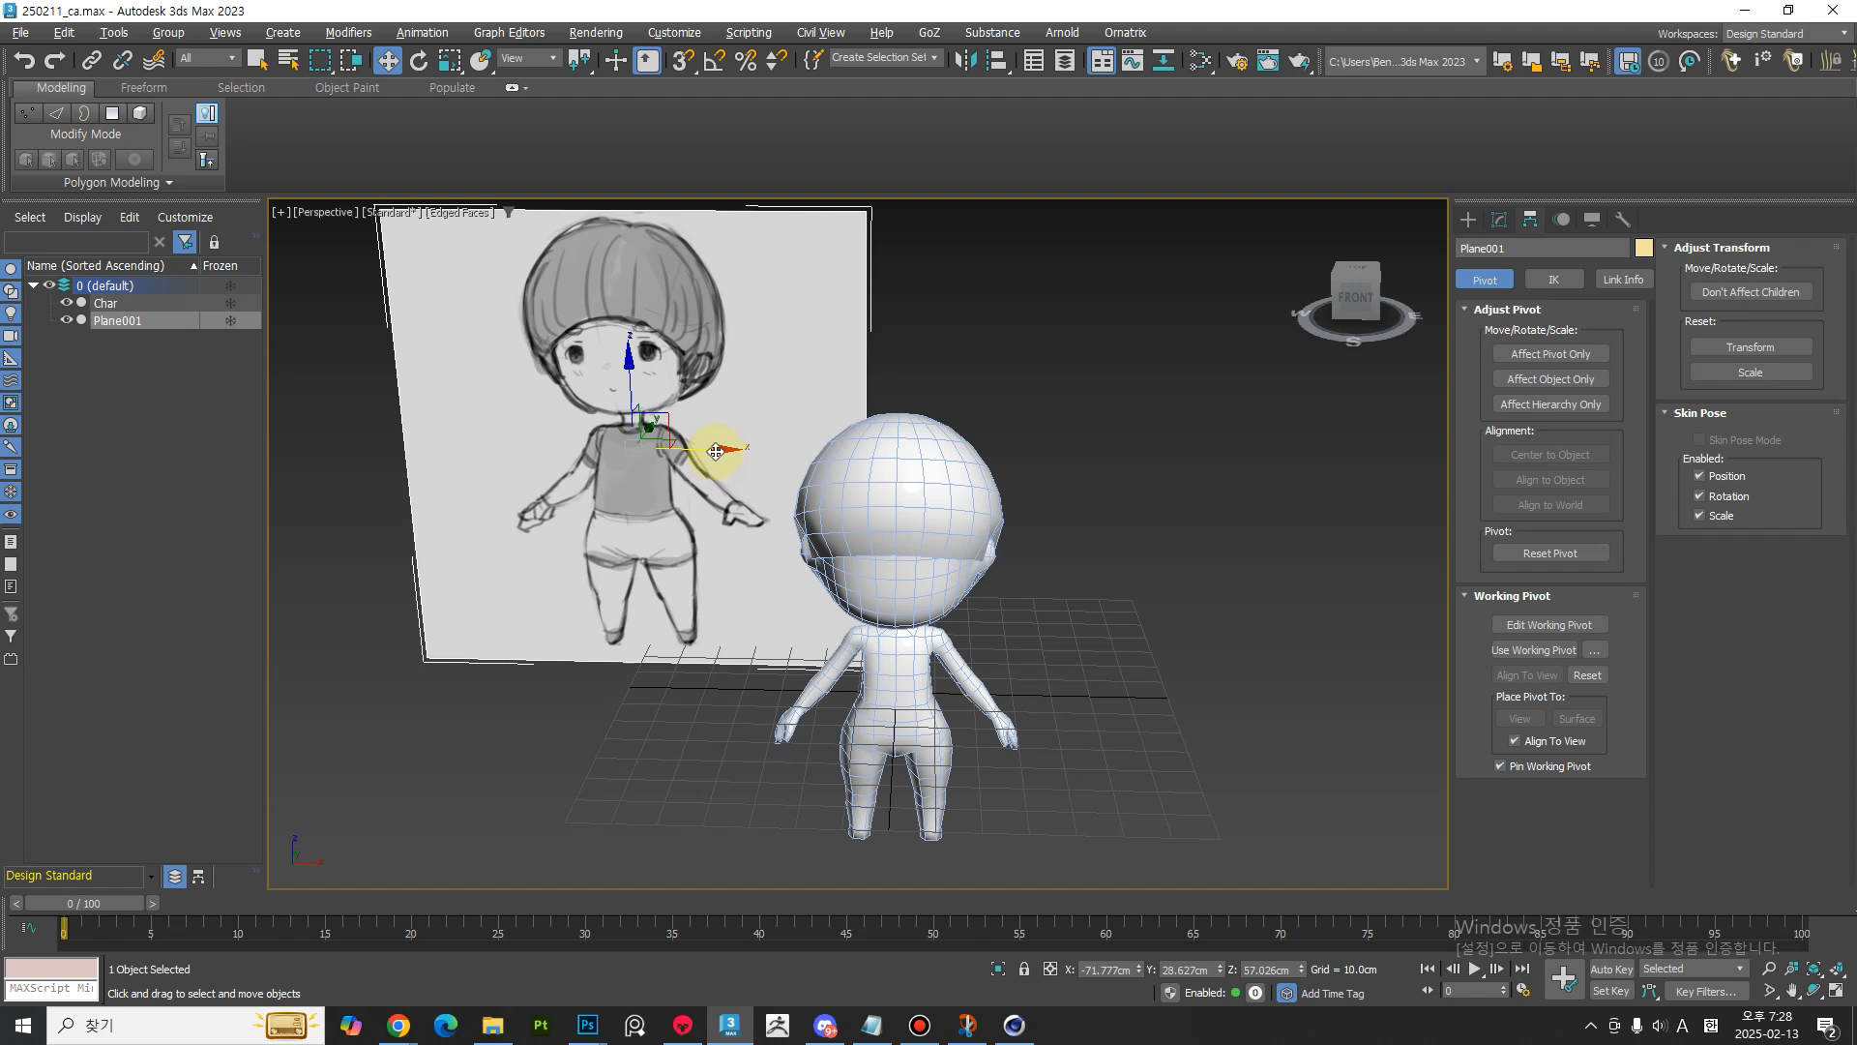
pyautogui.click(14, 448)
pyautogui.moveTo(816, 598)
pyautogui.mouseDown(button='middle')
pyautogui.moveTo(954, 630)
pyautogui.moveTo(821, 580)
pyautogui.mouseUp(button='middle')
pyautogui.click(822, 650)
pyautogui.keyDown('alt'); pyautogui.moveTo(821, 650); pyautogui.dragTo(855, 619, button='middle'); pyautogui.keyUp('alt')
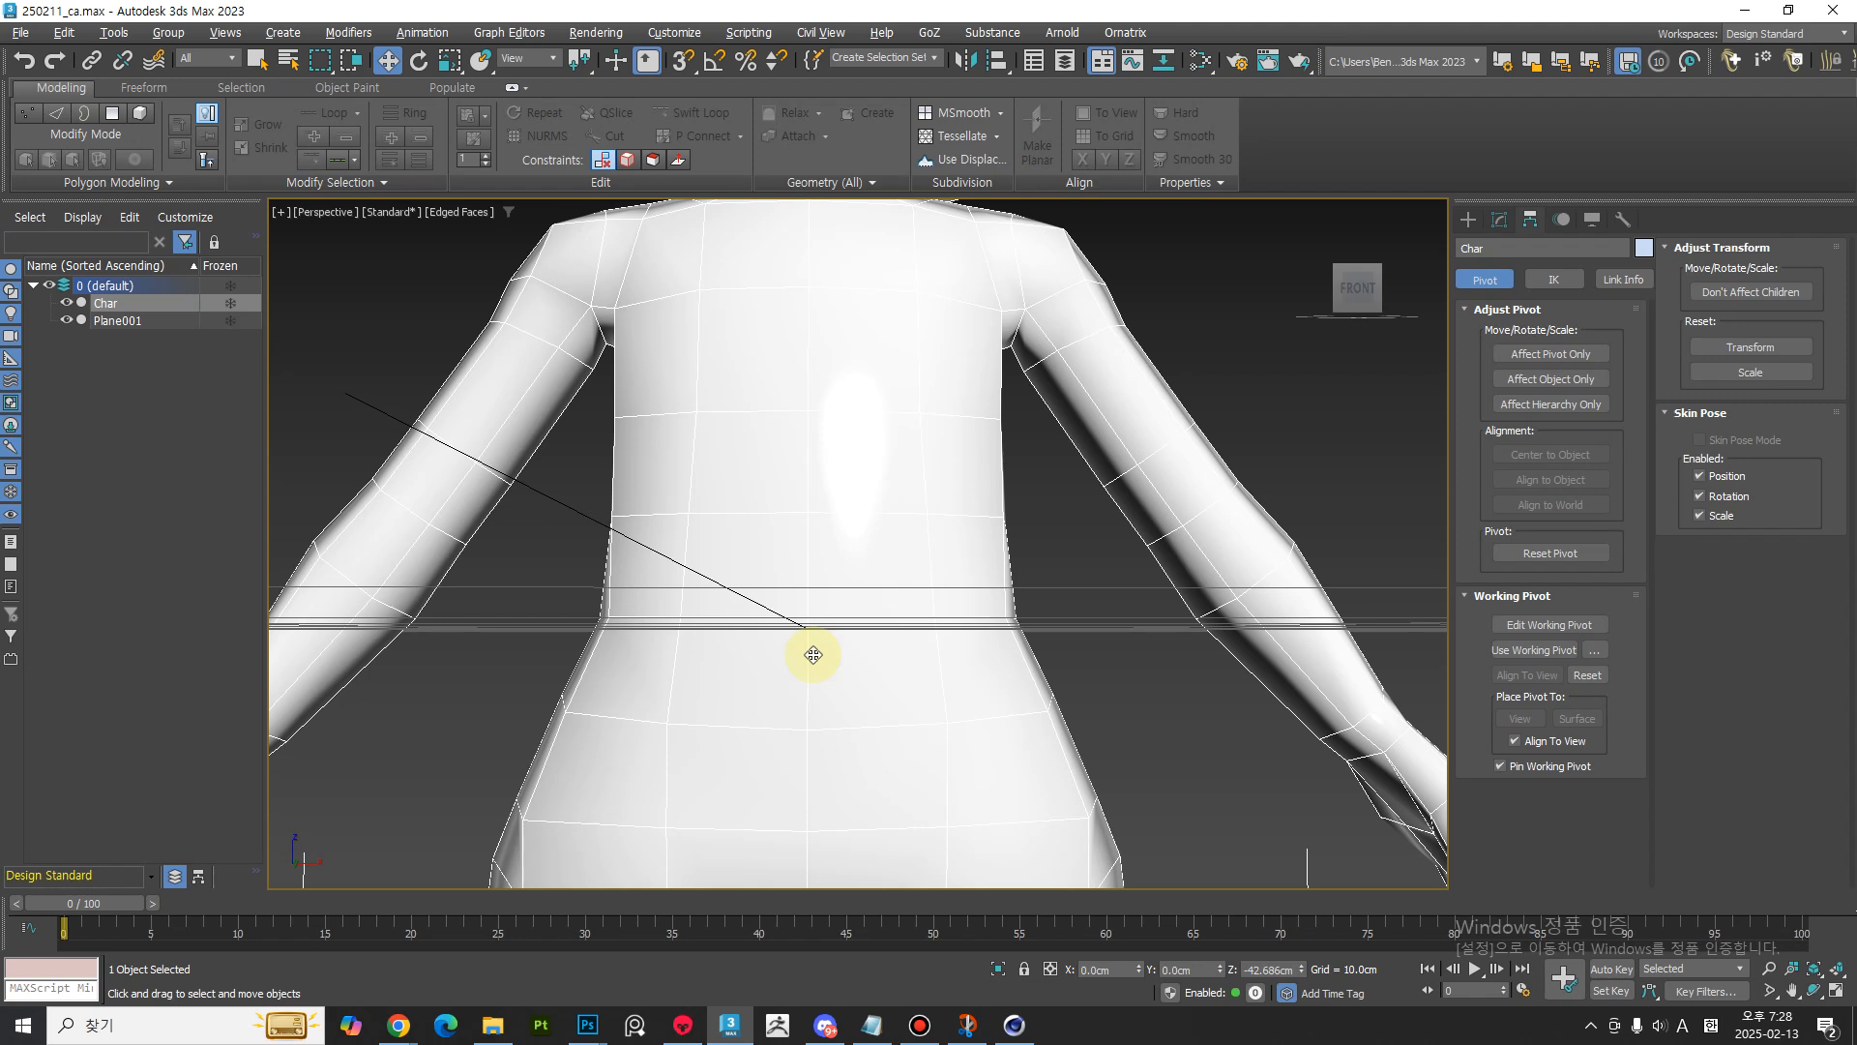
pyautogui.press('g')
pyautogui.press('g')
pyautogui.press('g')
pyautogui.press('g')
pyautogui.press('g')
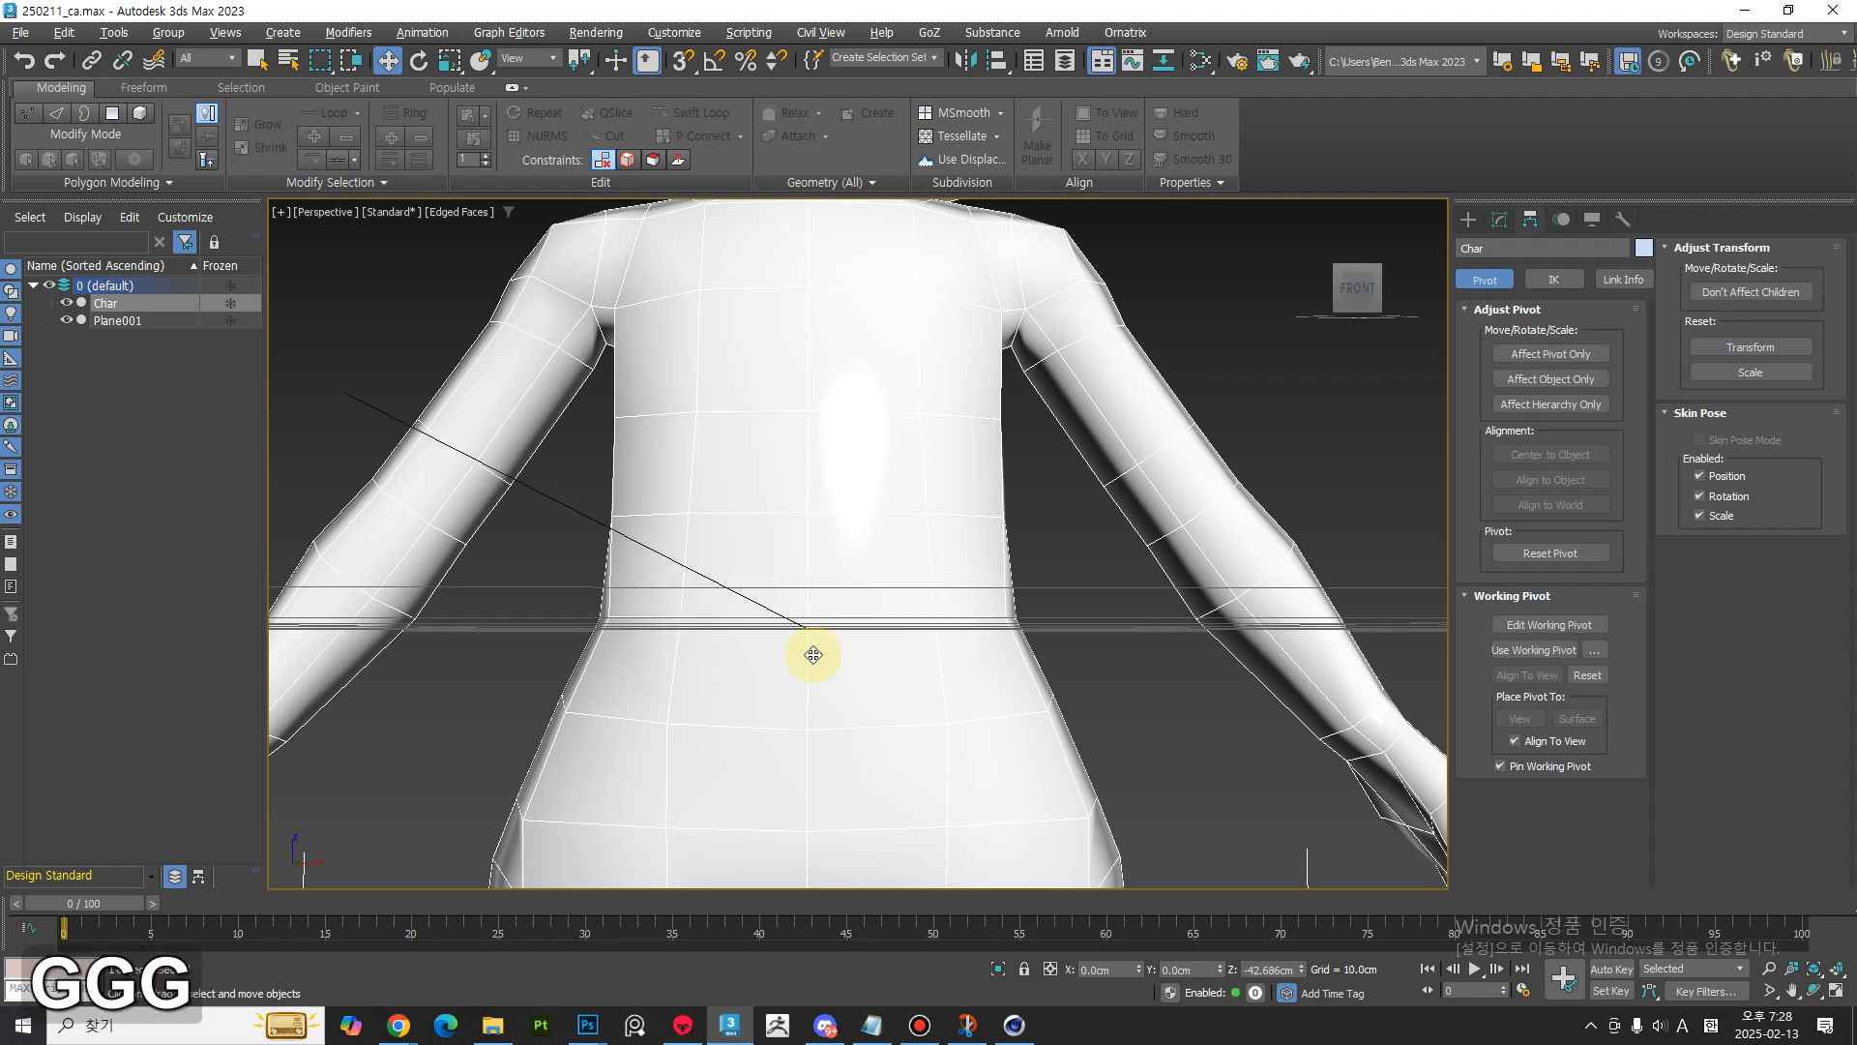
# - Switch back to Cinema 4D and check the Grid filter and the viewport options around the front view of the character
pyautogui.click(962, 1014)
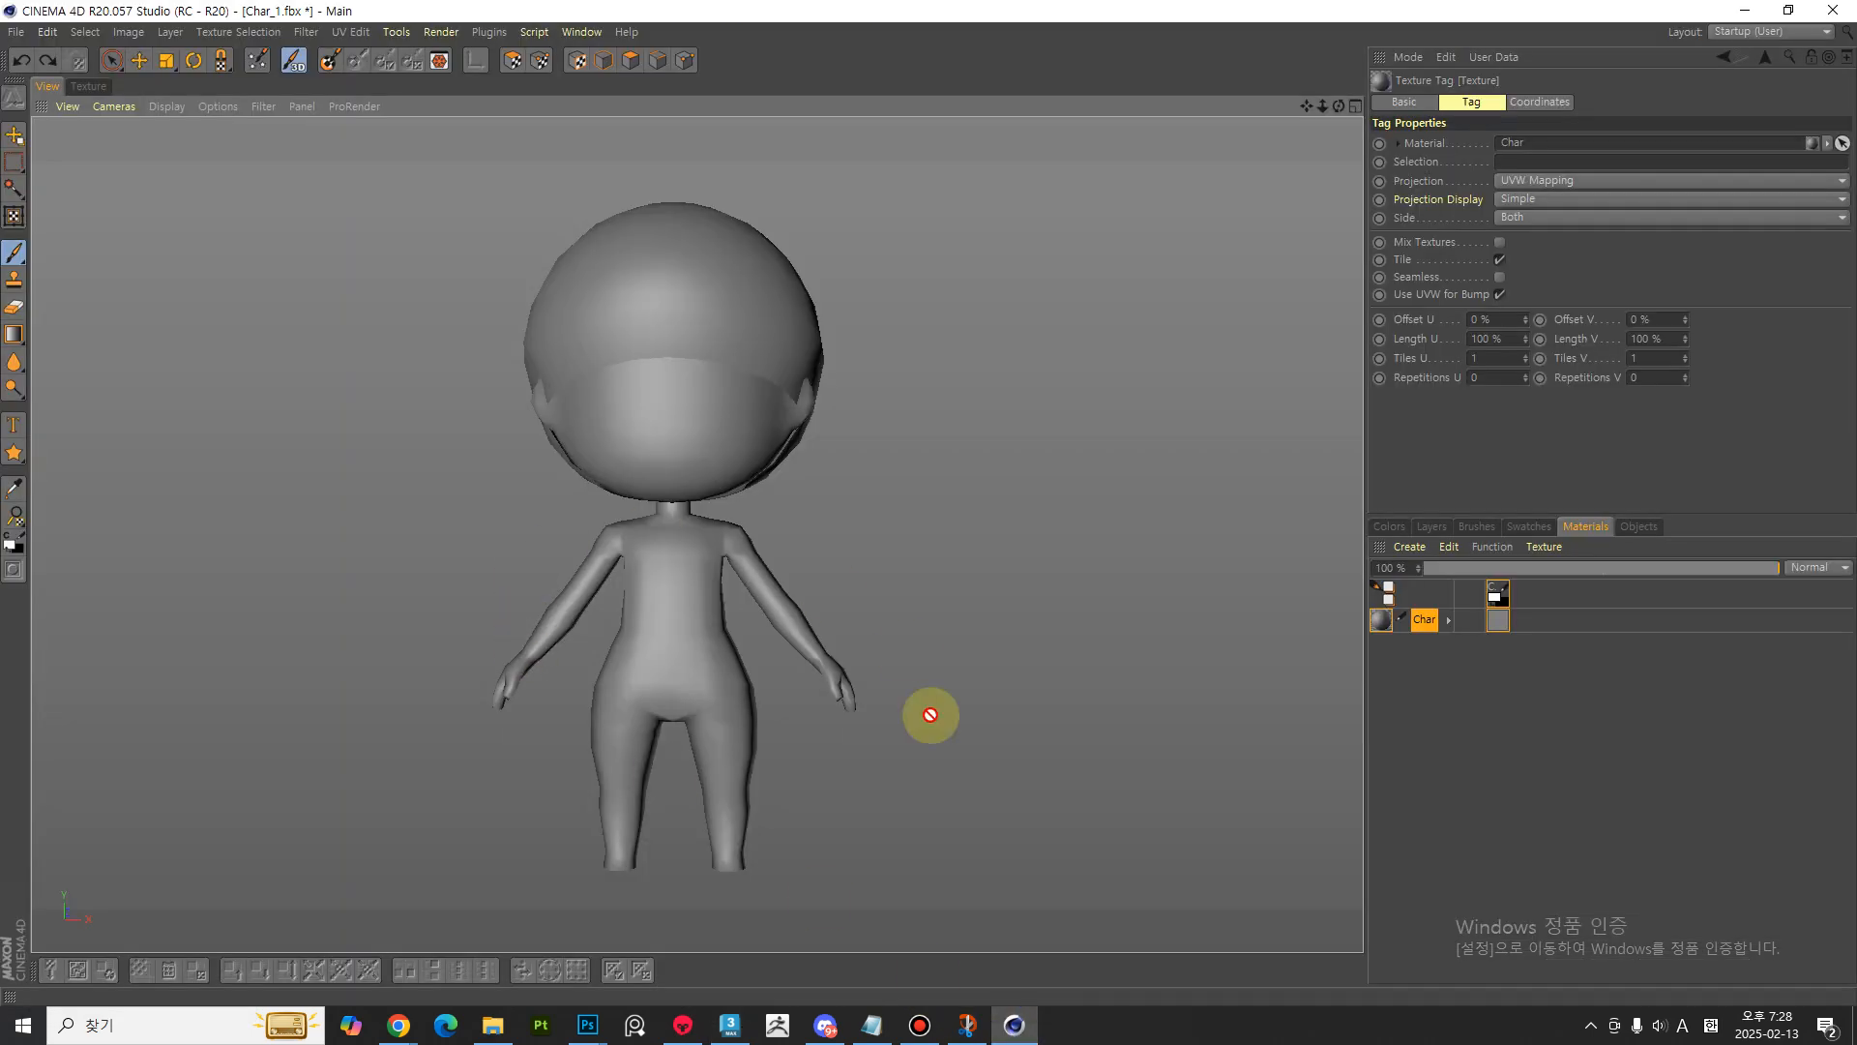
pyautogui.click(263, 106)
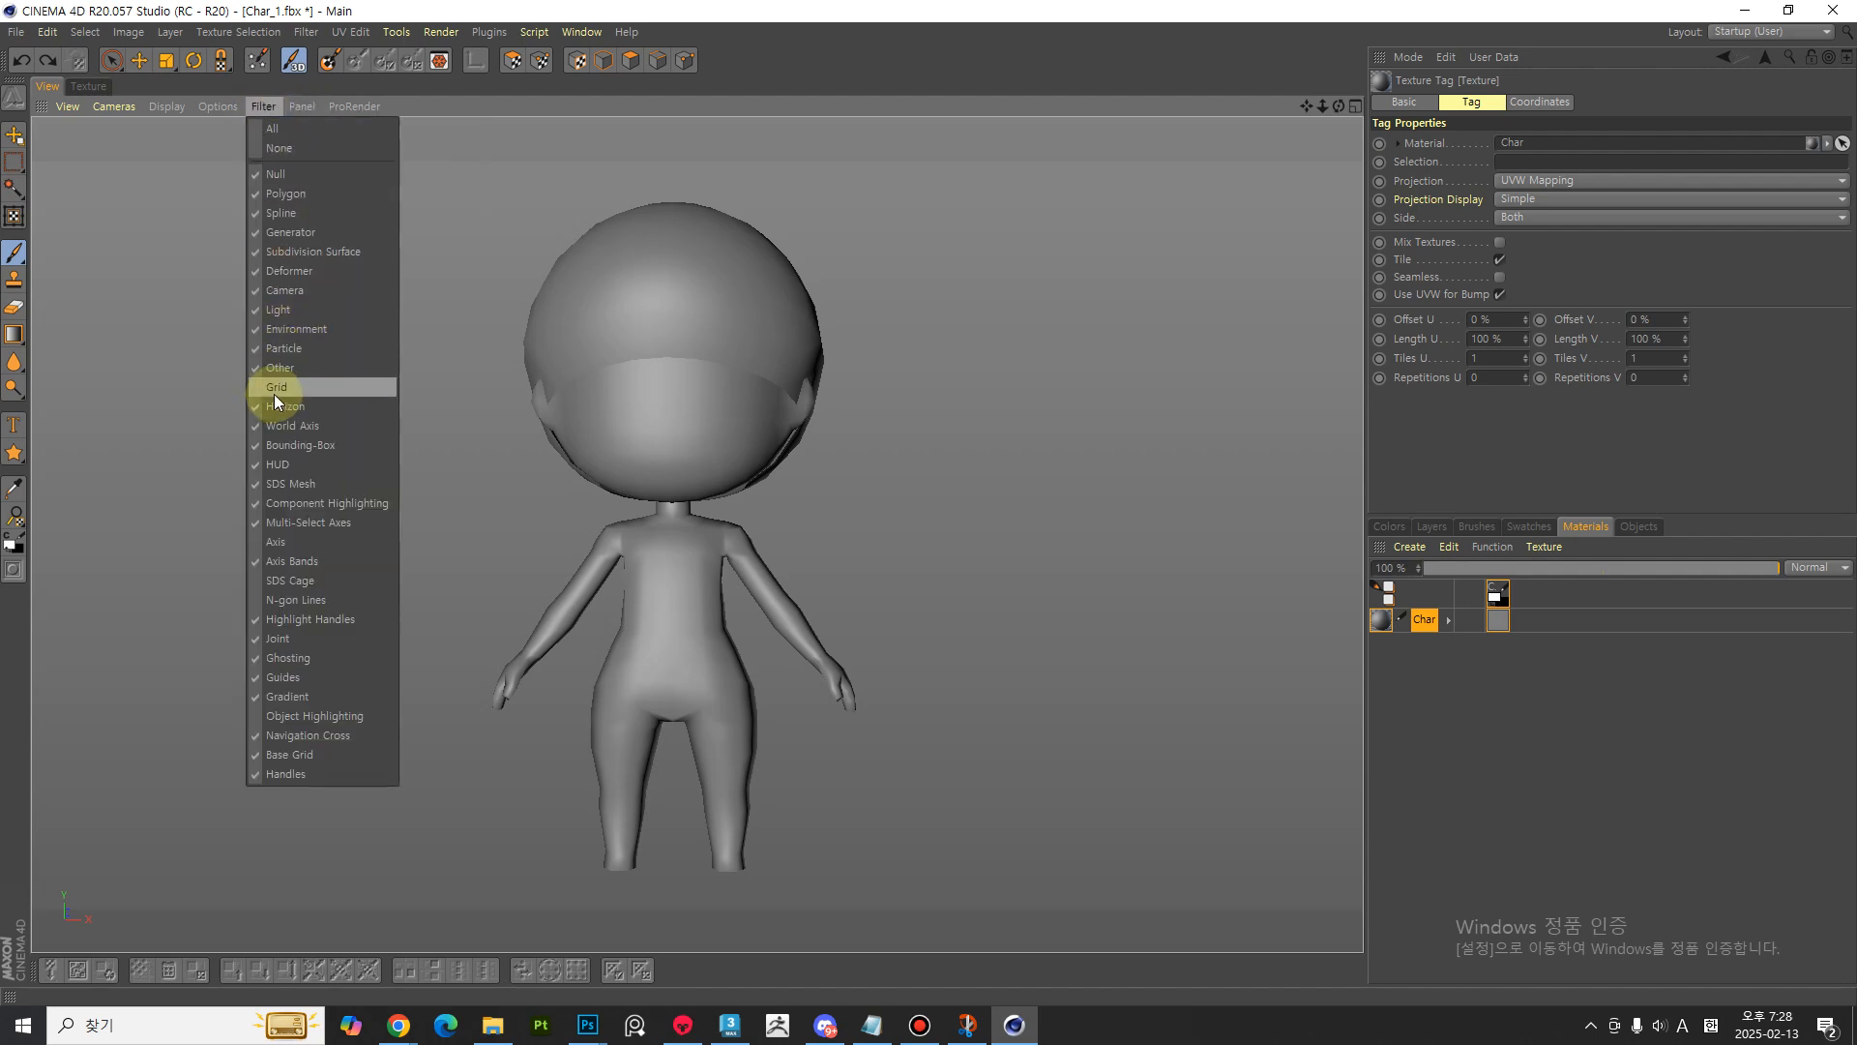
pyautogui.click(1083, 592)
pyautogui.middleClick(859, 648)
pyautogui.keyDown('alt'); pyautogui.moveTo(697, 615); pyautogui.dragTo(674, 624); pyautogui.keyUp('alt')
pyautogui.keyDown('alt'); pyautogui.moveTo(679, 627); pyautogui.dragTo(717, 629, button='right'); pyautogui.keyUp('alt')
pyautogui.moveTo(725, 628)
pyautogui.keyDown('alt'); pyautogui.mouseDown()
pyautogui.moveTo(799, 619)
pyautogui.moveTo(782, 620)
pyautogui.mouseUp(); pyautogui.keyUp('alt')
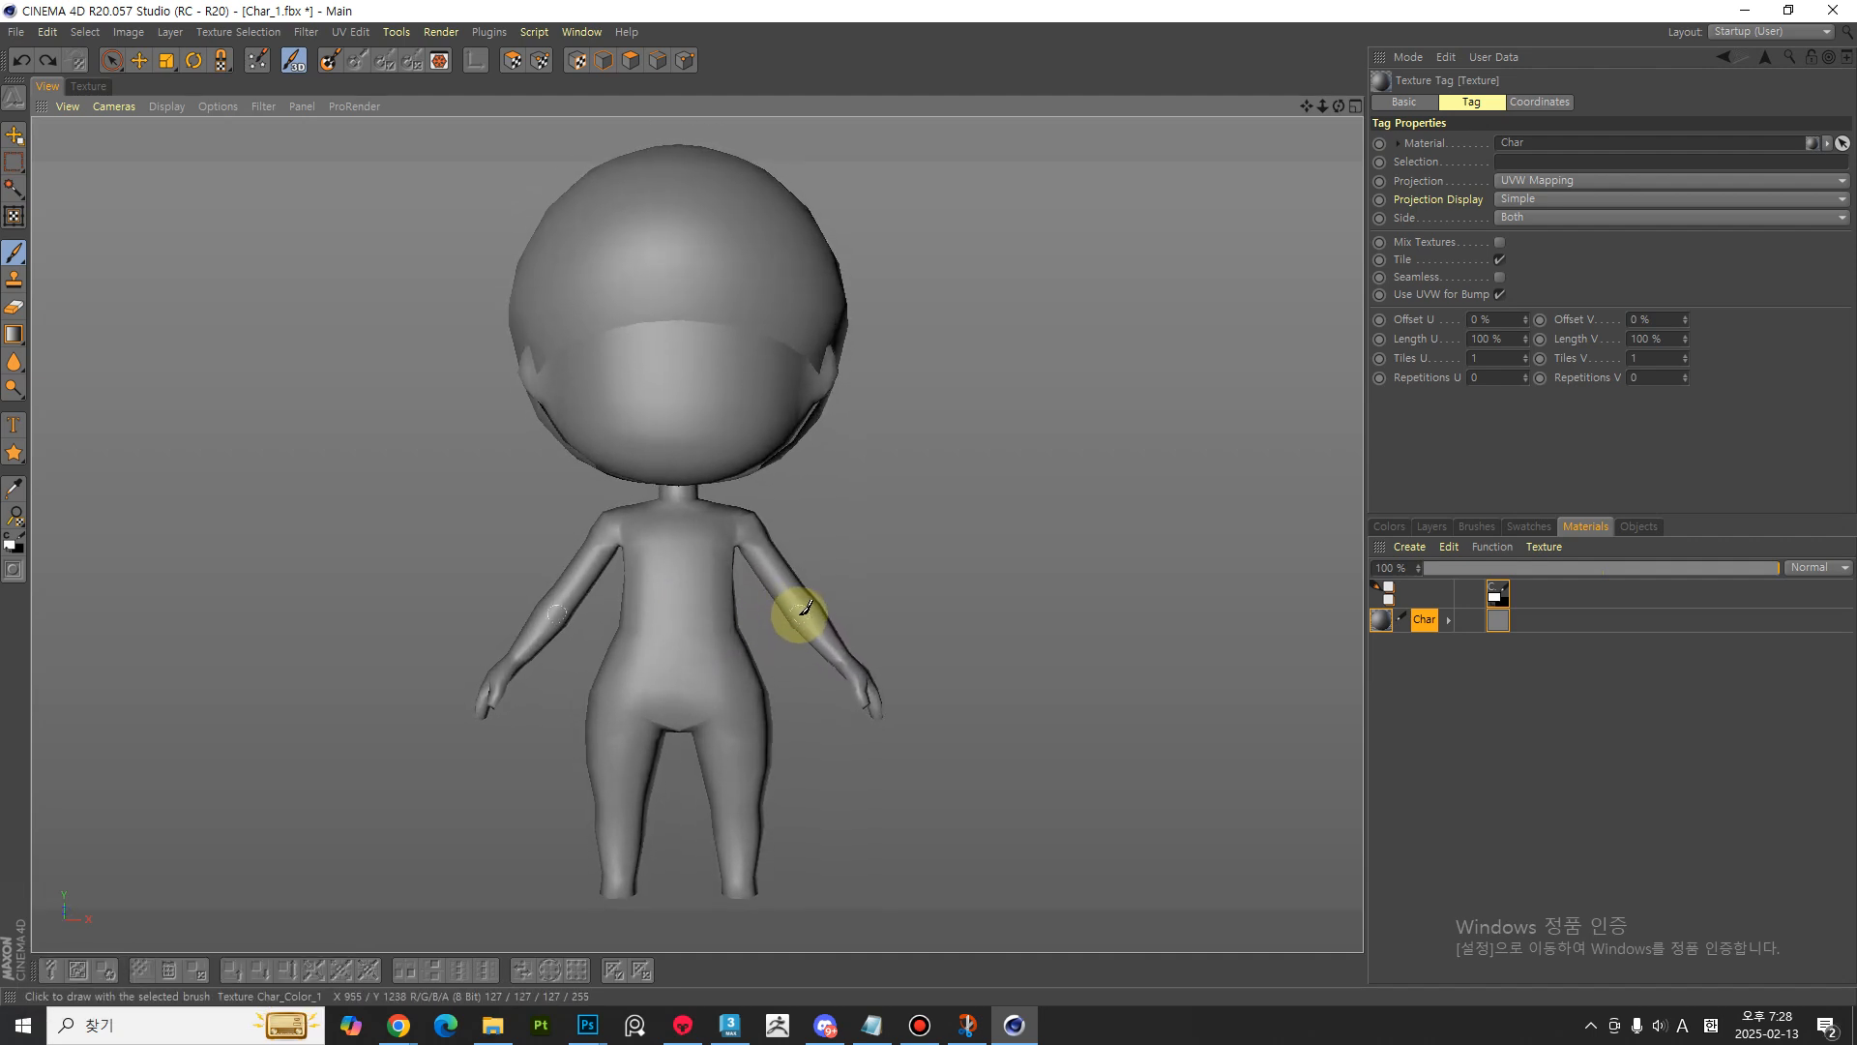
pyautogui.click(180, 106)
pyautogui.click(209, 106)
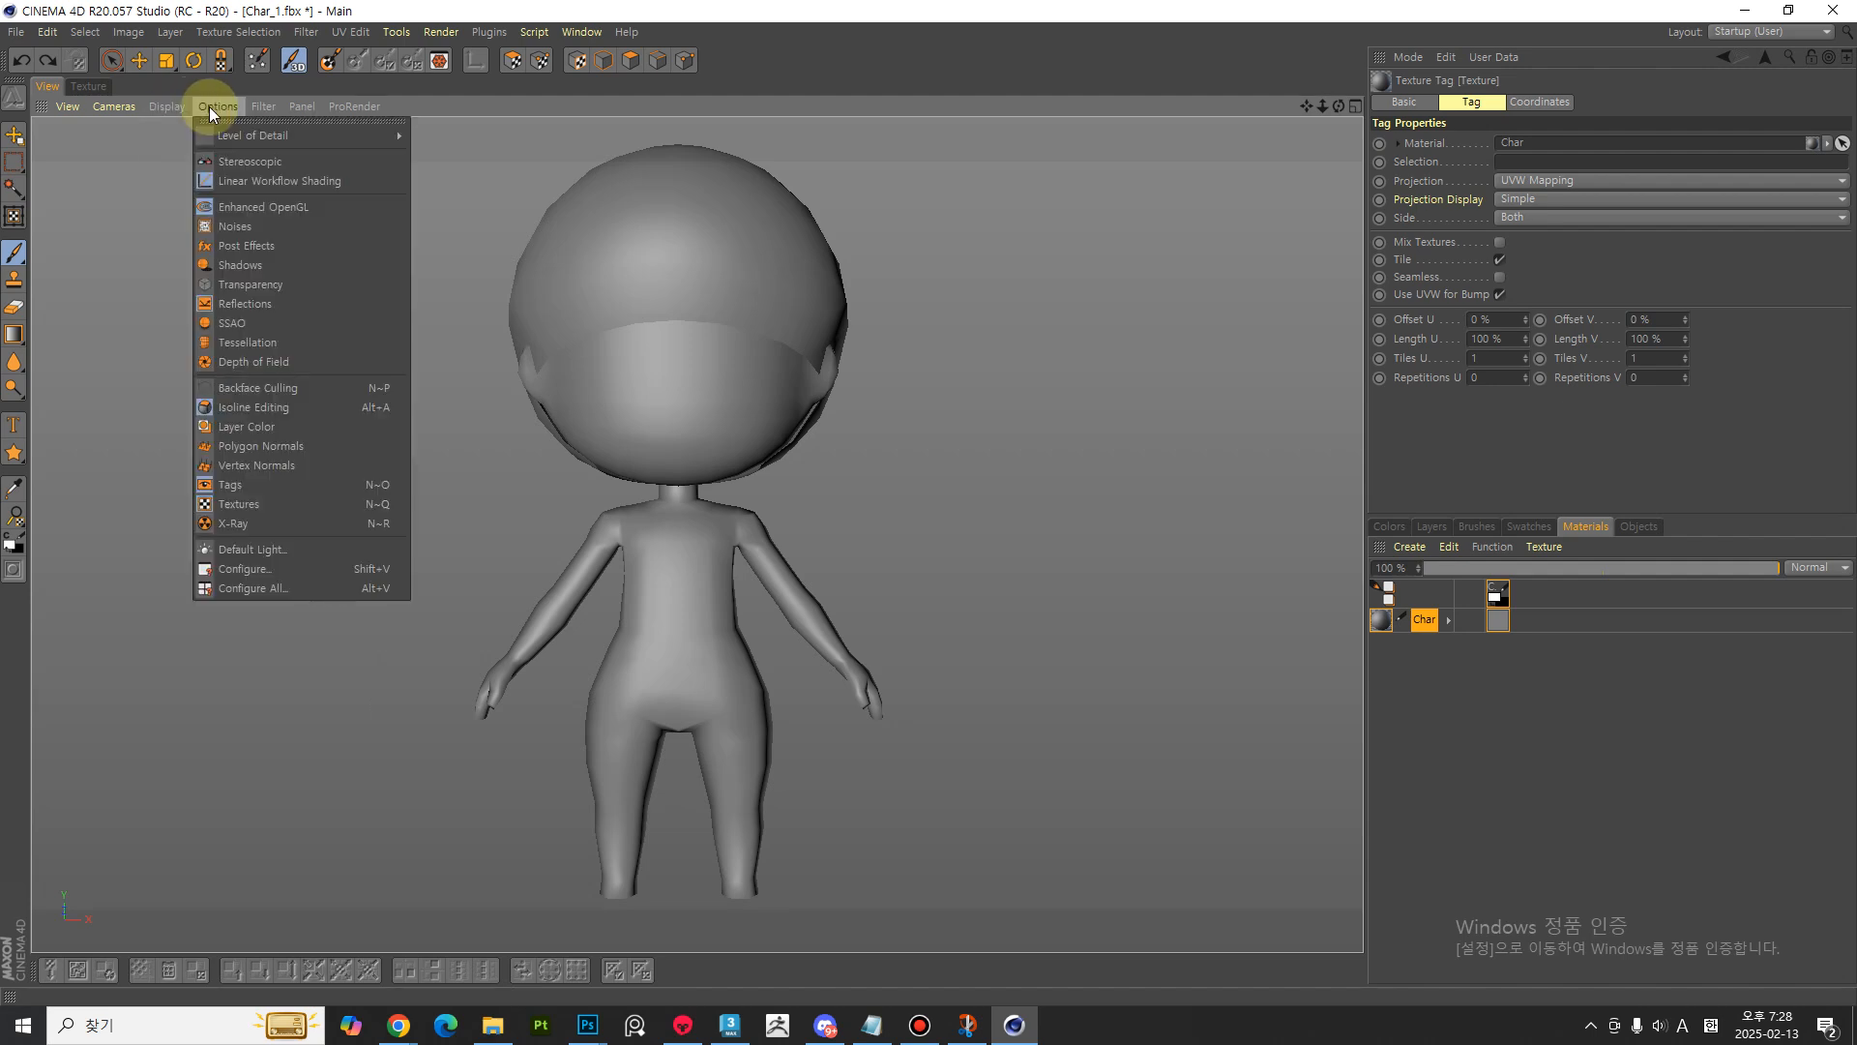
pyautogui.press('alt')
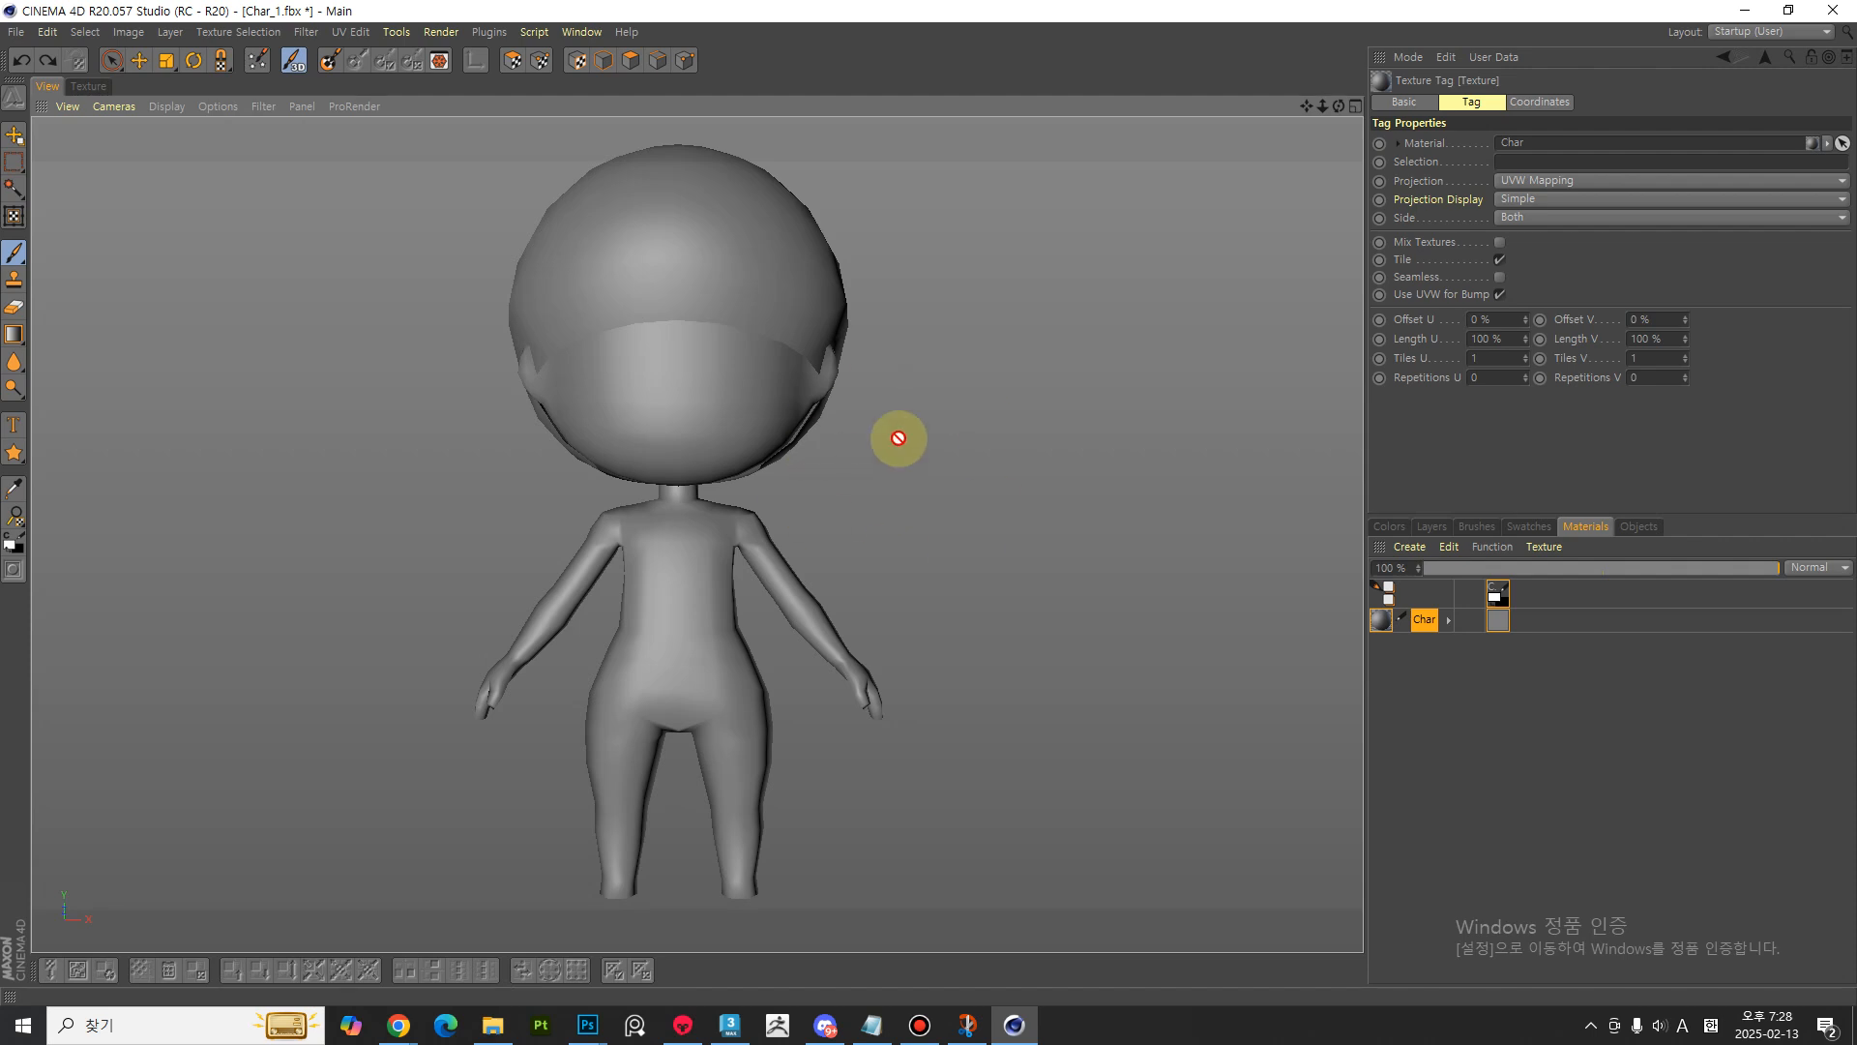
# - Orbit, pan and zoom around the character to inspect it, ending on a front view
pyautogui.moveTo(875, 526)
pyautogui.keyDown('alt'); pyautogui.mouseDown()
pyautogui.moveTo(878, 589)
pyautogui.moveTo(882, 432)
pyautogui.moveTo(887, 506)
pyautogui.moveTo(851, 547)
pyautogui.mouseUp(); pyautogui.keyUp('alt')
pyautogui.keyDown('alt'); pyautogui.moveTo(852, 547); pyautogui.dragTo(609, 551, button='middle'); pyautogui.keyUp('alt')
pyautogui.keyDown('alt'); pyautogui.moveTo(857, 544); pyautogui.dragTo(934, 580, button='right'); pyautogui.keyUp('alt')
pyautogui.moveTo(933, 613)
pyautogui.keyDown('alt'); pyautogui.mouseDown()
pyautogui.moveTo(970, 572)
pyautogui.moveTo(912, 655)
pyautogui.moveTo(943, 648)
pyautogui.mouseUp(); pyautogui.keyUp('alt')
pyautogui.keyDown('alt'); pyautogui.moveTo(1083, 701); pyautogui.dragTo(978, 683, button='middle'); pyautogui.keyUp('alt')
pyautogui.moveTo(977, 673)
pyautogui.keyDown('alt'); pyautogui.mouseDown(button='right')
pyautogui.moveTo(986, 493)
pyautogui.moveTo(983, 697)
pyautogui.moveTo(987, 637)
pyautogui.mouseUp(button='right'); pyautogui.keyUp('alt')
pyautogui.moveTo(986, 637)
pyautogui.keyDown('alt'); pyautogui.mouseDown(button='middle')
pyautogui.moveTo(983, 693)
pyautogui.moveTo(974, 648)
pyautogui.moveTo(961, 684)
pyautogui.moveTo(992, 650)
pyautogui.mouseUp(button='middle'); pyautogui.keyUp('alt')
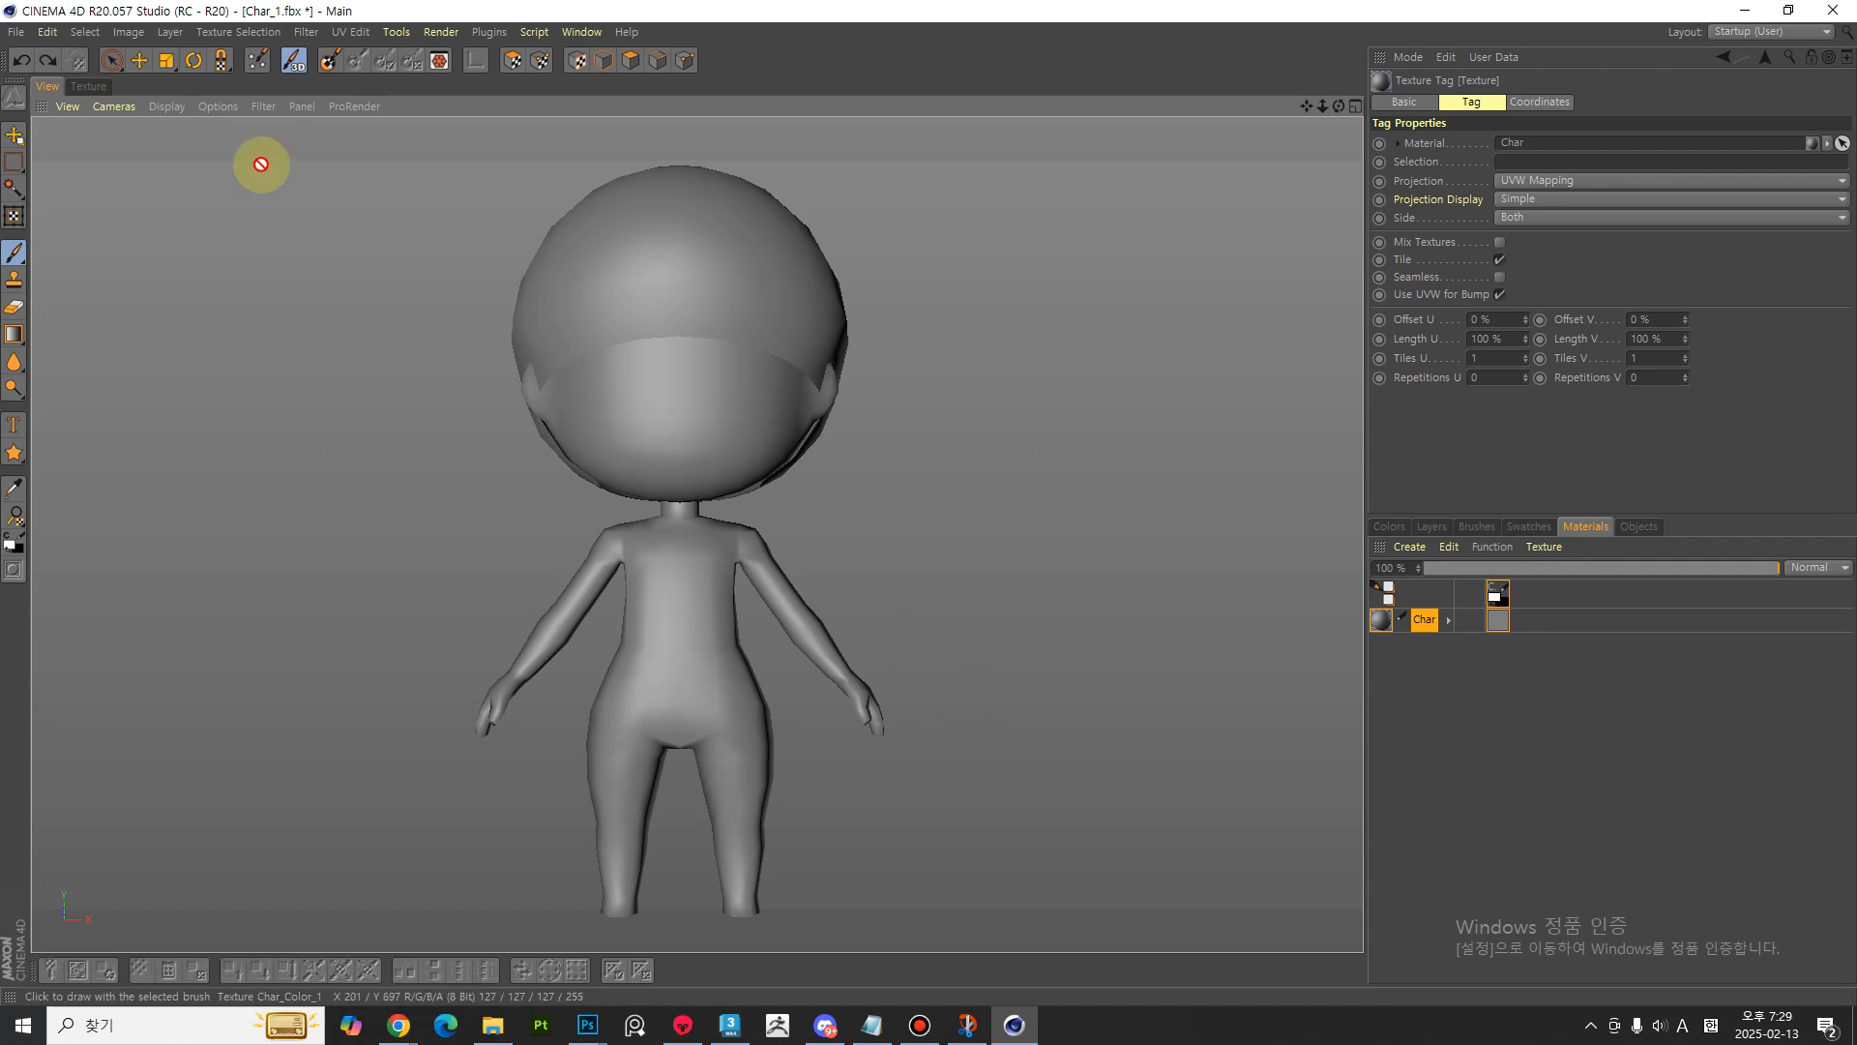
# - Pan the character out of view, bring it back with Frame Geometry, and orbit to an enlarged front view
pyautogui.click(114, 107)
pyautogui.moveTo(60, 108)
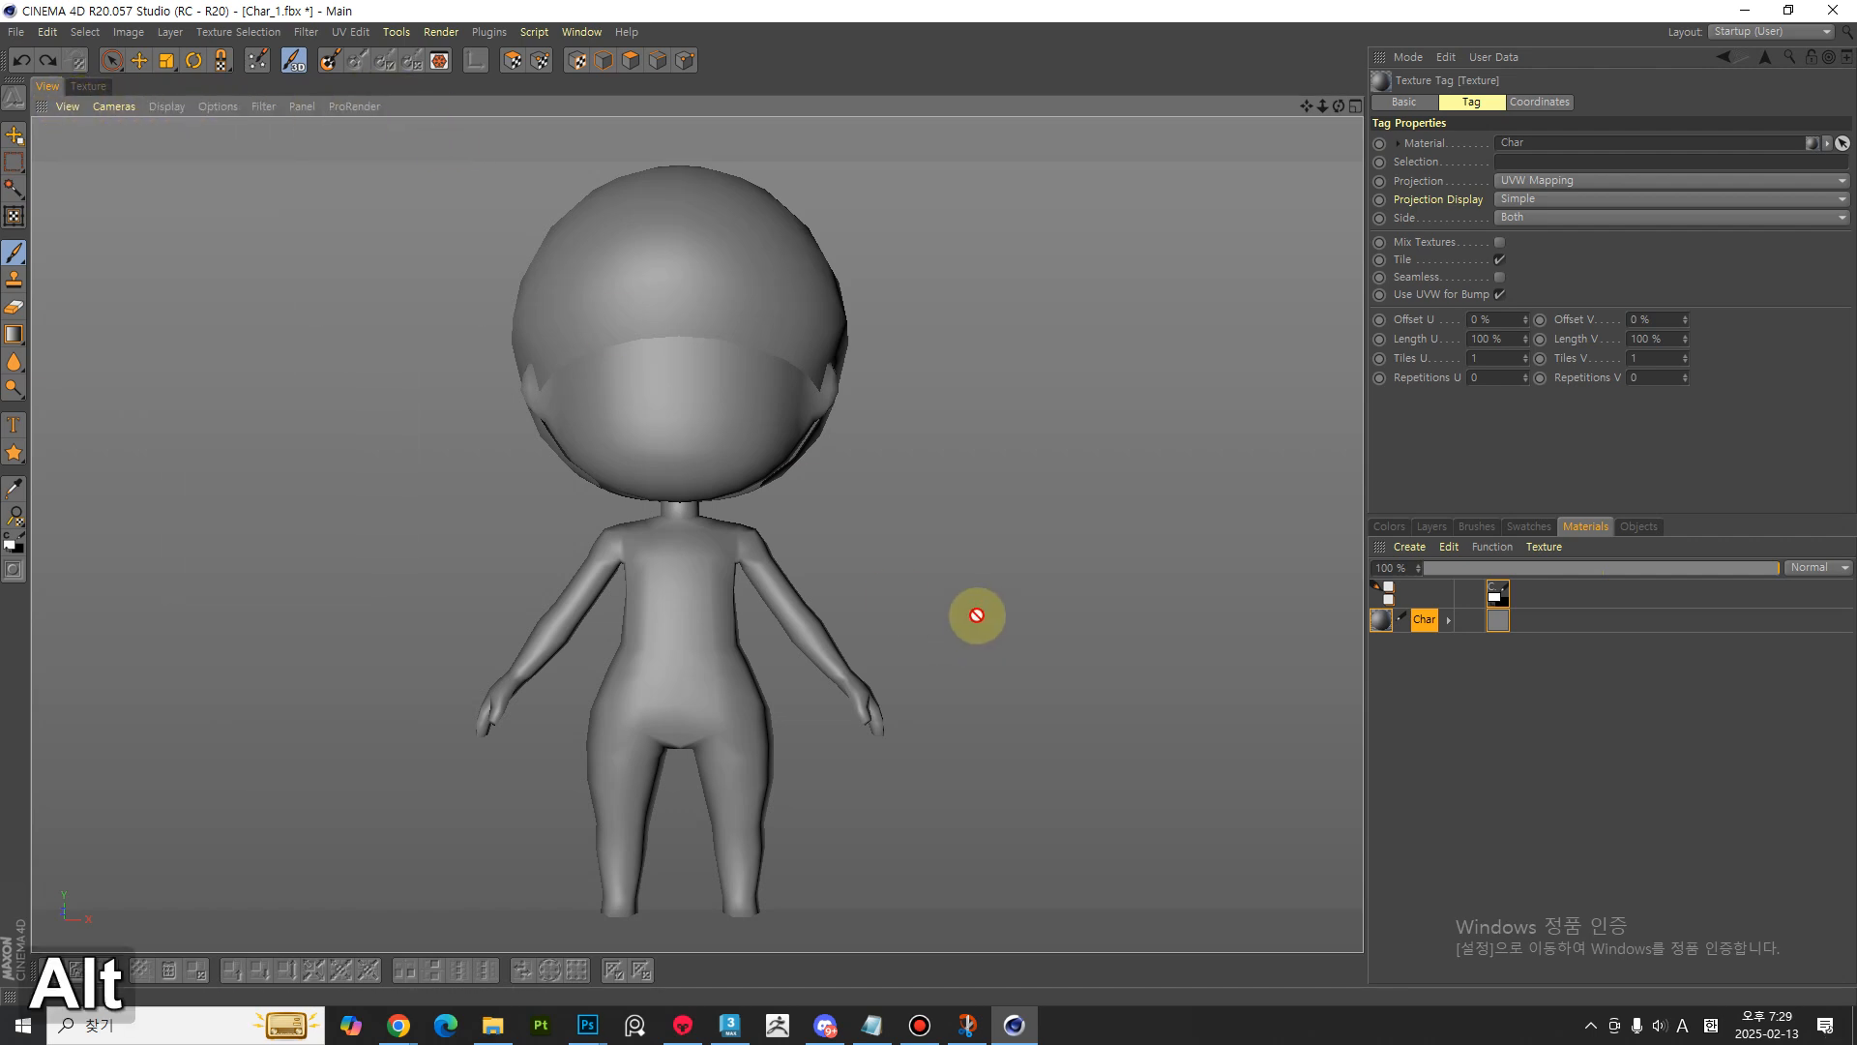
pyautogui.keyDown('alt'); pyautogui.moveTo(985, 615); pyautogui.dragTo(696, 534, button='middle'); pyautogui.keyUp('alt')
pyautogui.click(68, 107)
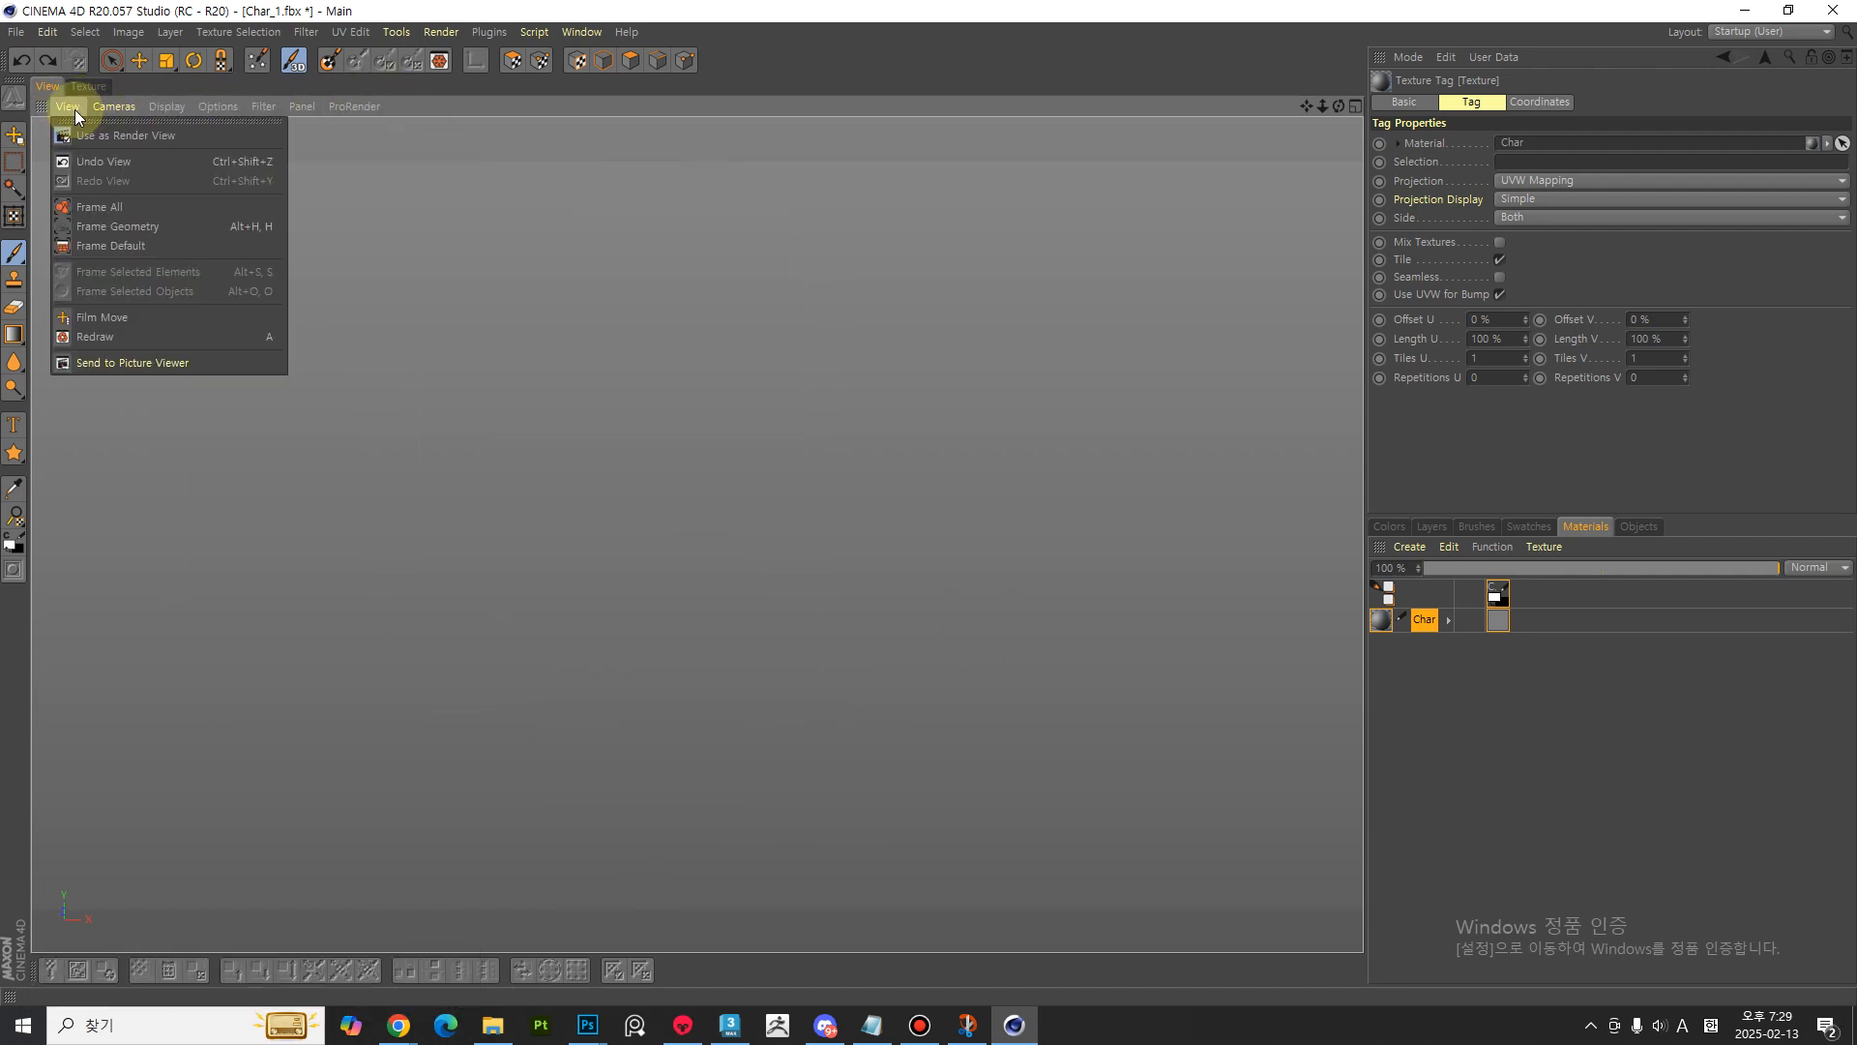
pyautogui.click(118, 231)
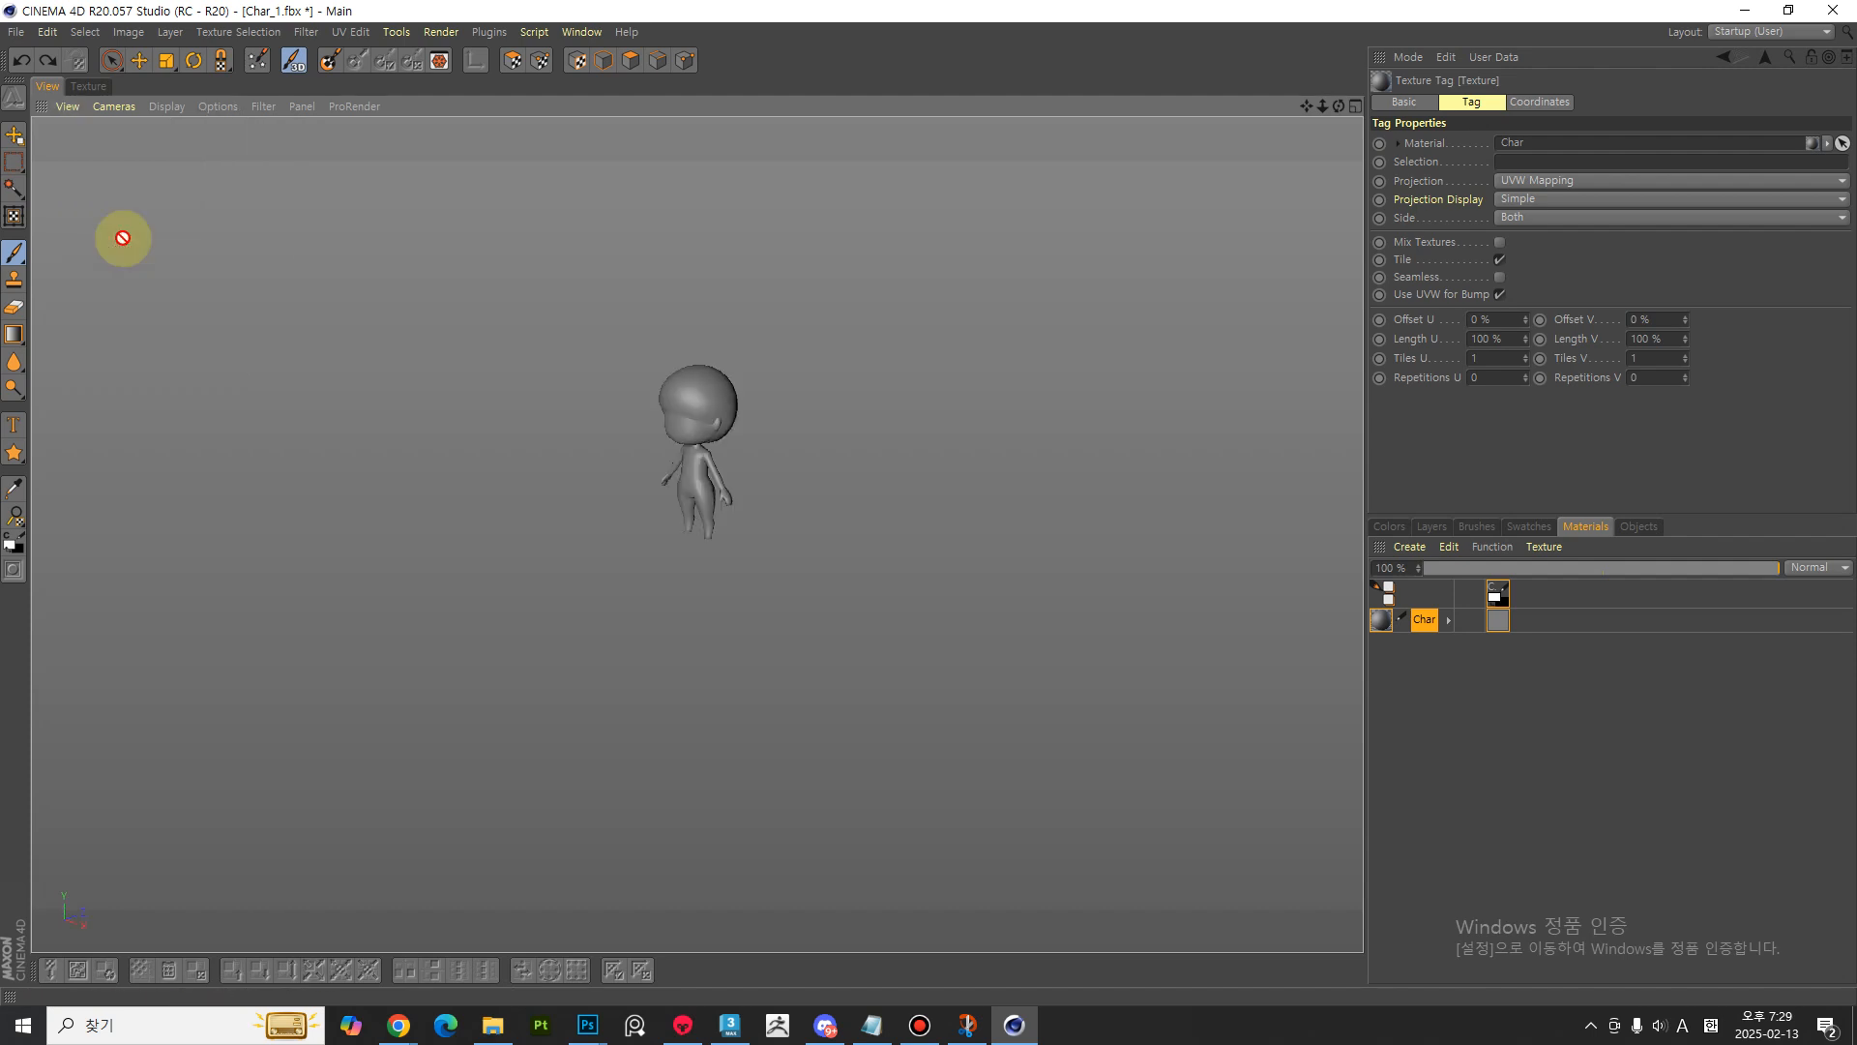
pyautogui.click(74, 106)
pyautogui.click(130, 226)
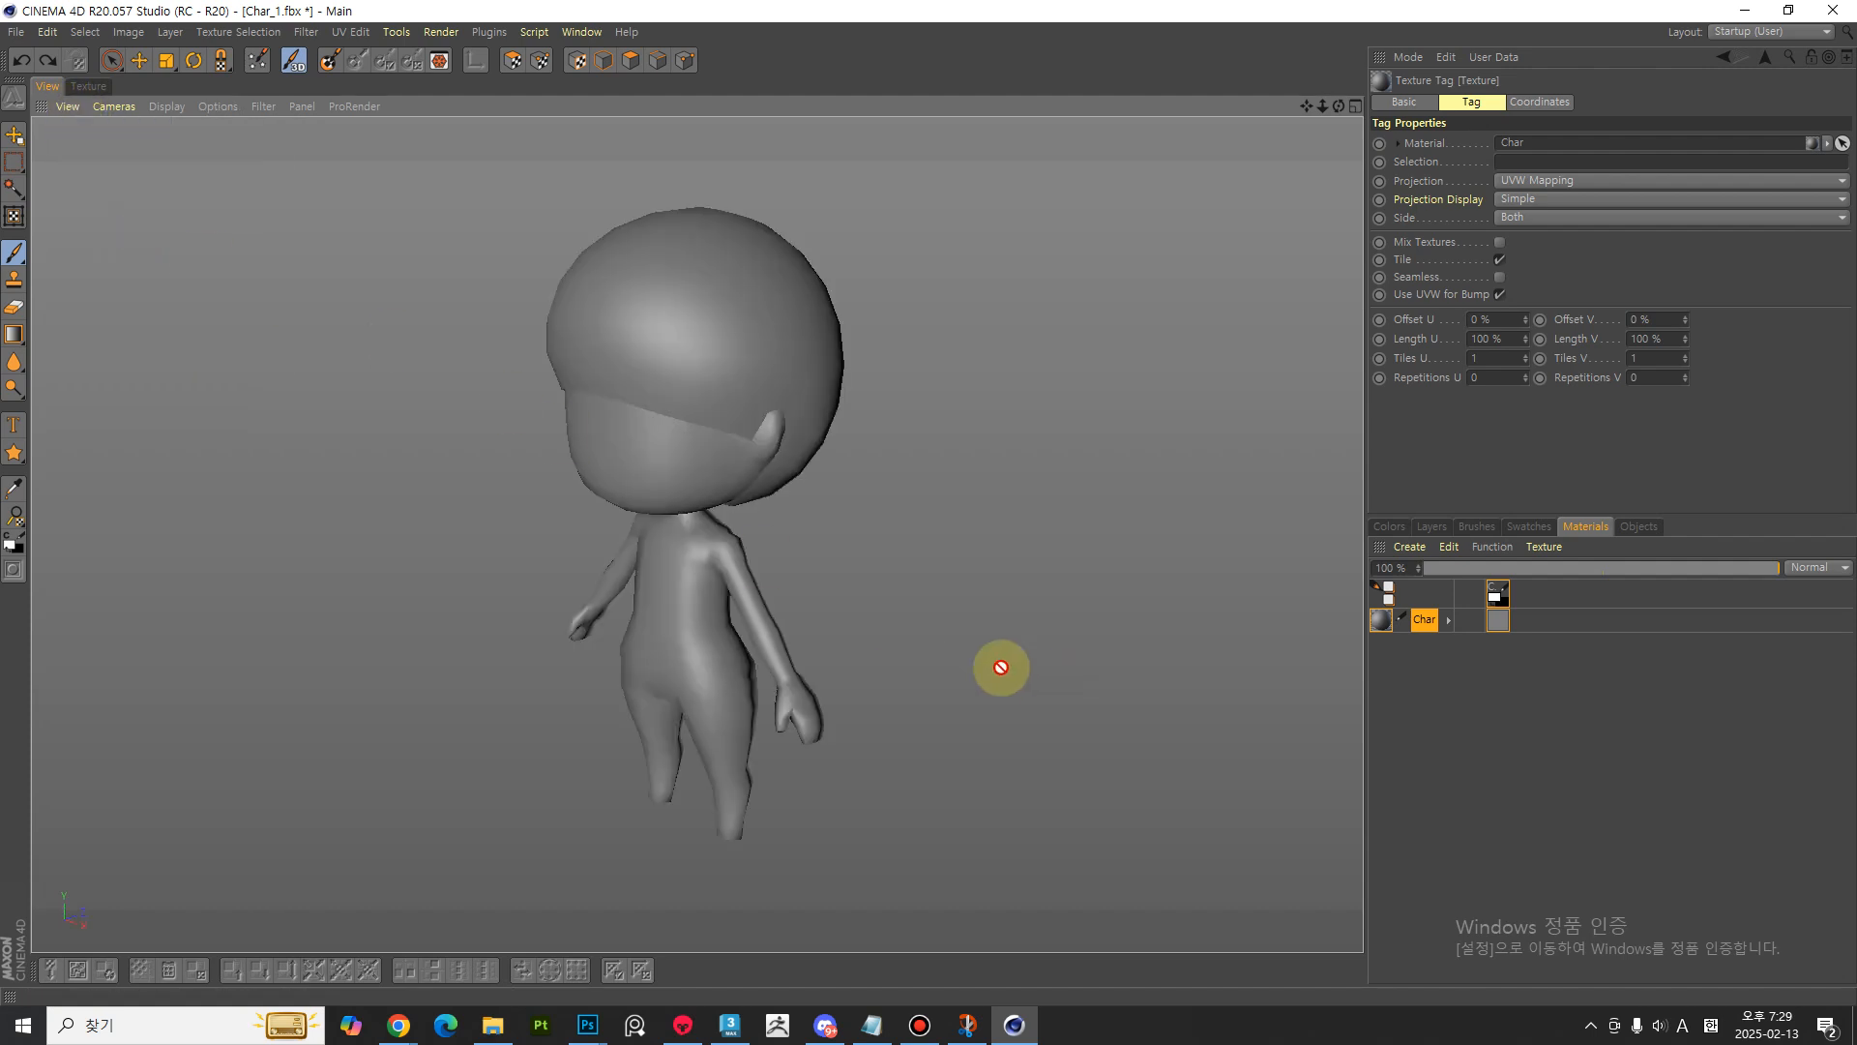
pyautogui.keyDown('alt'); pyautogui.moveTo(1061, 676); pyautogui.dragTo(910, 523); pyautogui.keyUp('alt')
pyautogui.keyDown('alt'); pyautogui.moveTo(676, 593); pyautogui.dragTo(713, 624, button='middle'); pyautogui.keyUp('alt')
pyautogui.scroll(3, 713, 599)
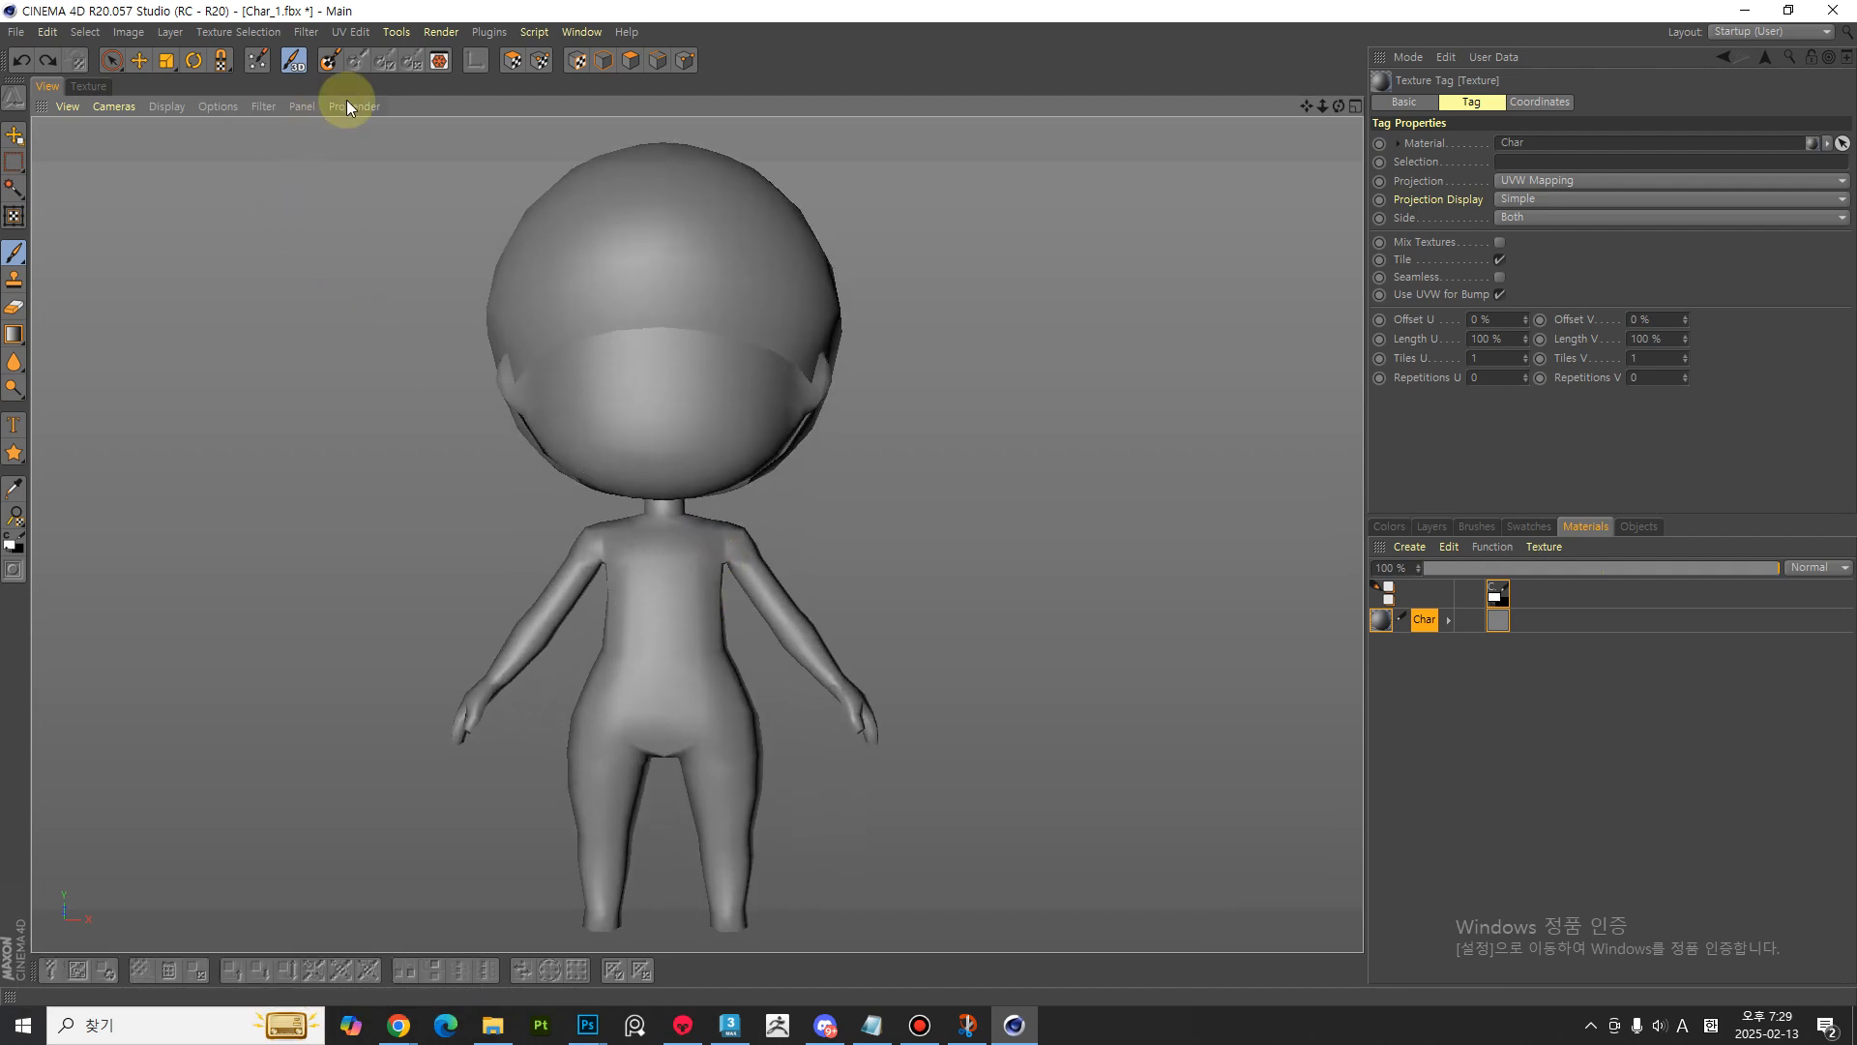
# - Show the Char_Color_1.tif texture in the texture view
pyautogui.click(88, 87)
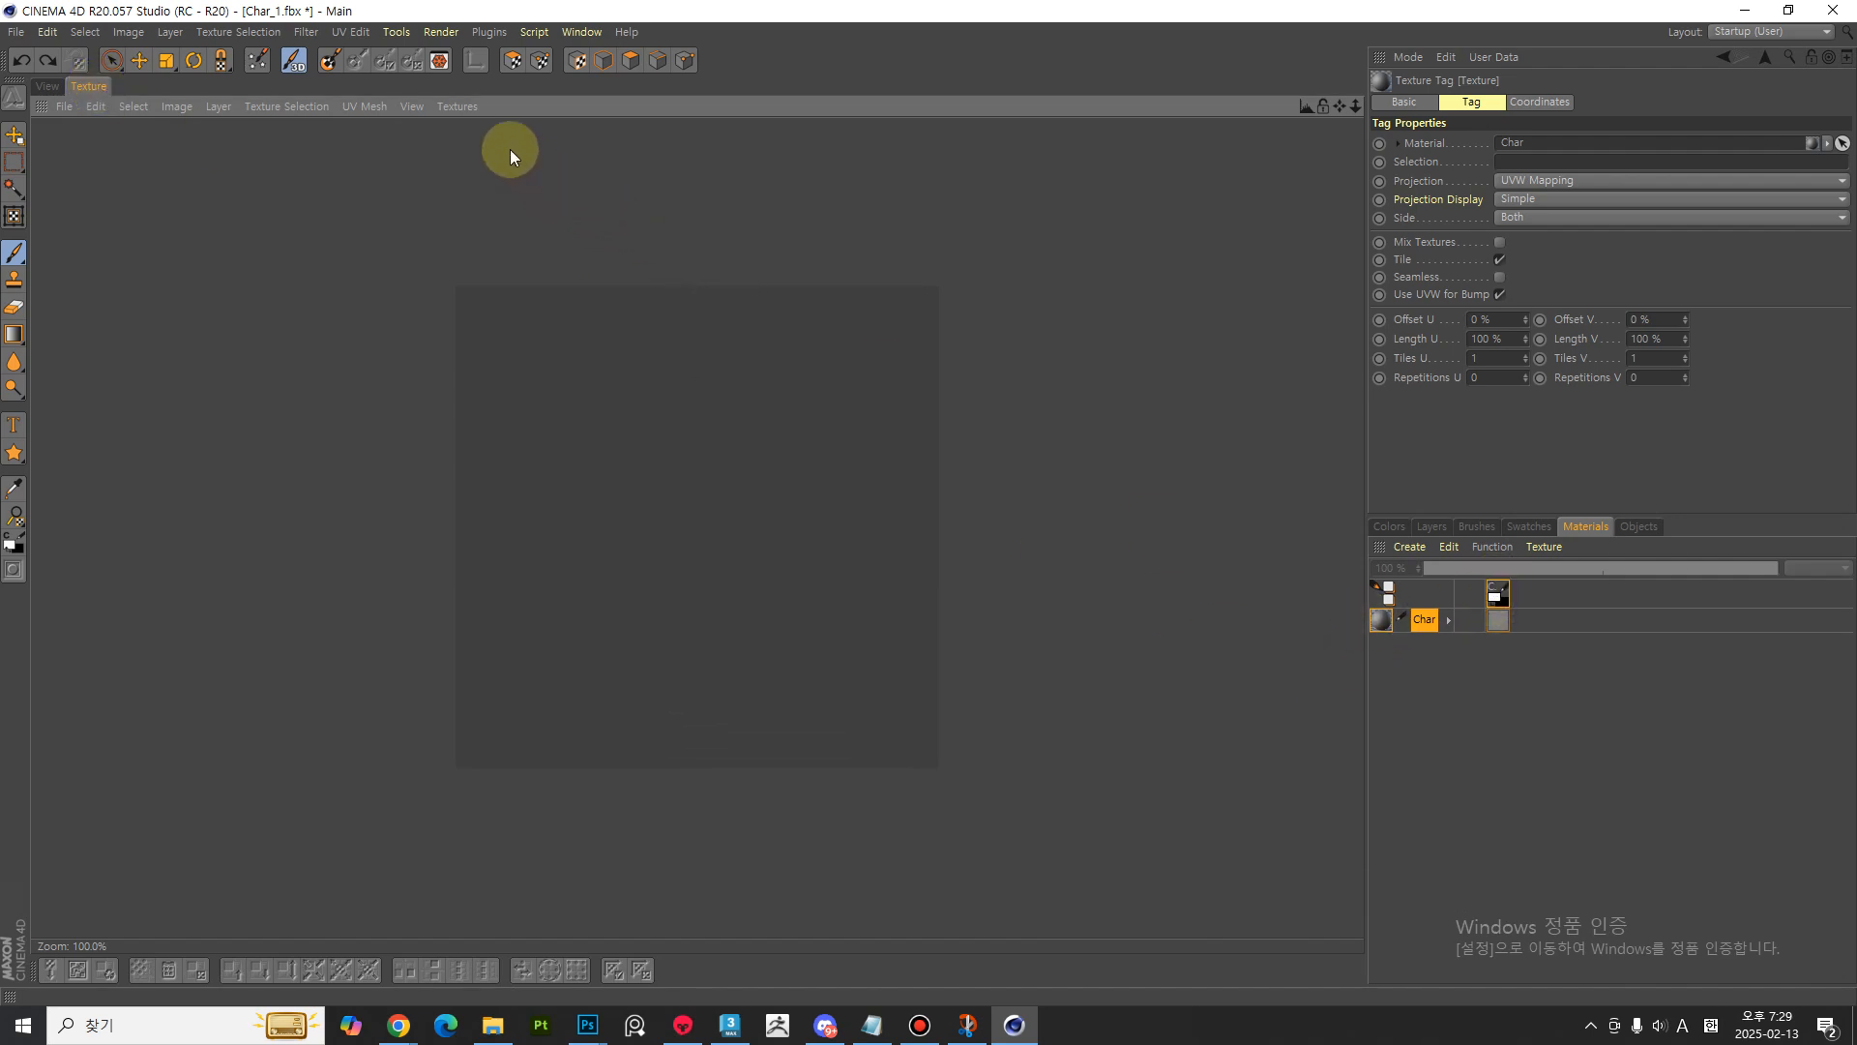
pyautogui.click(464, 107)
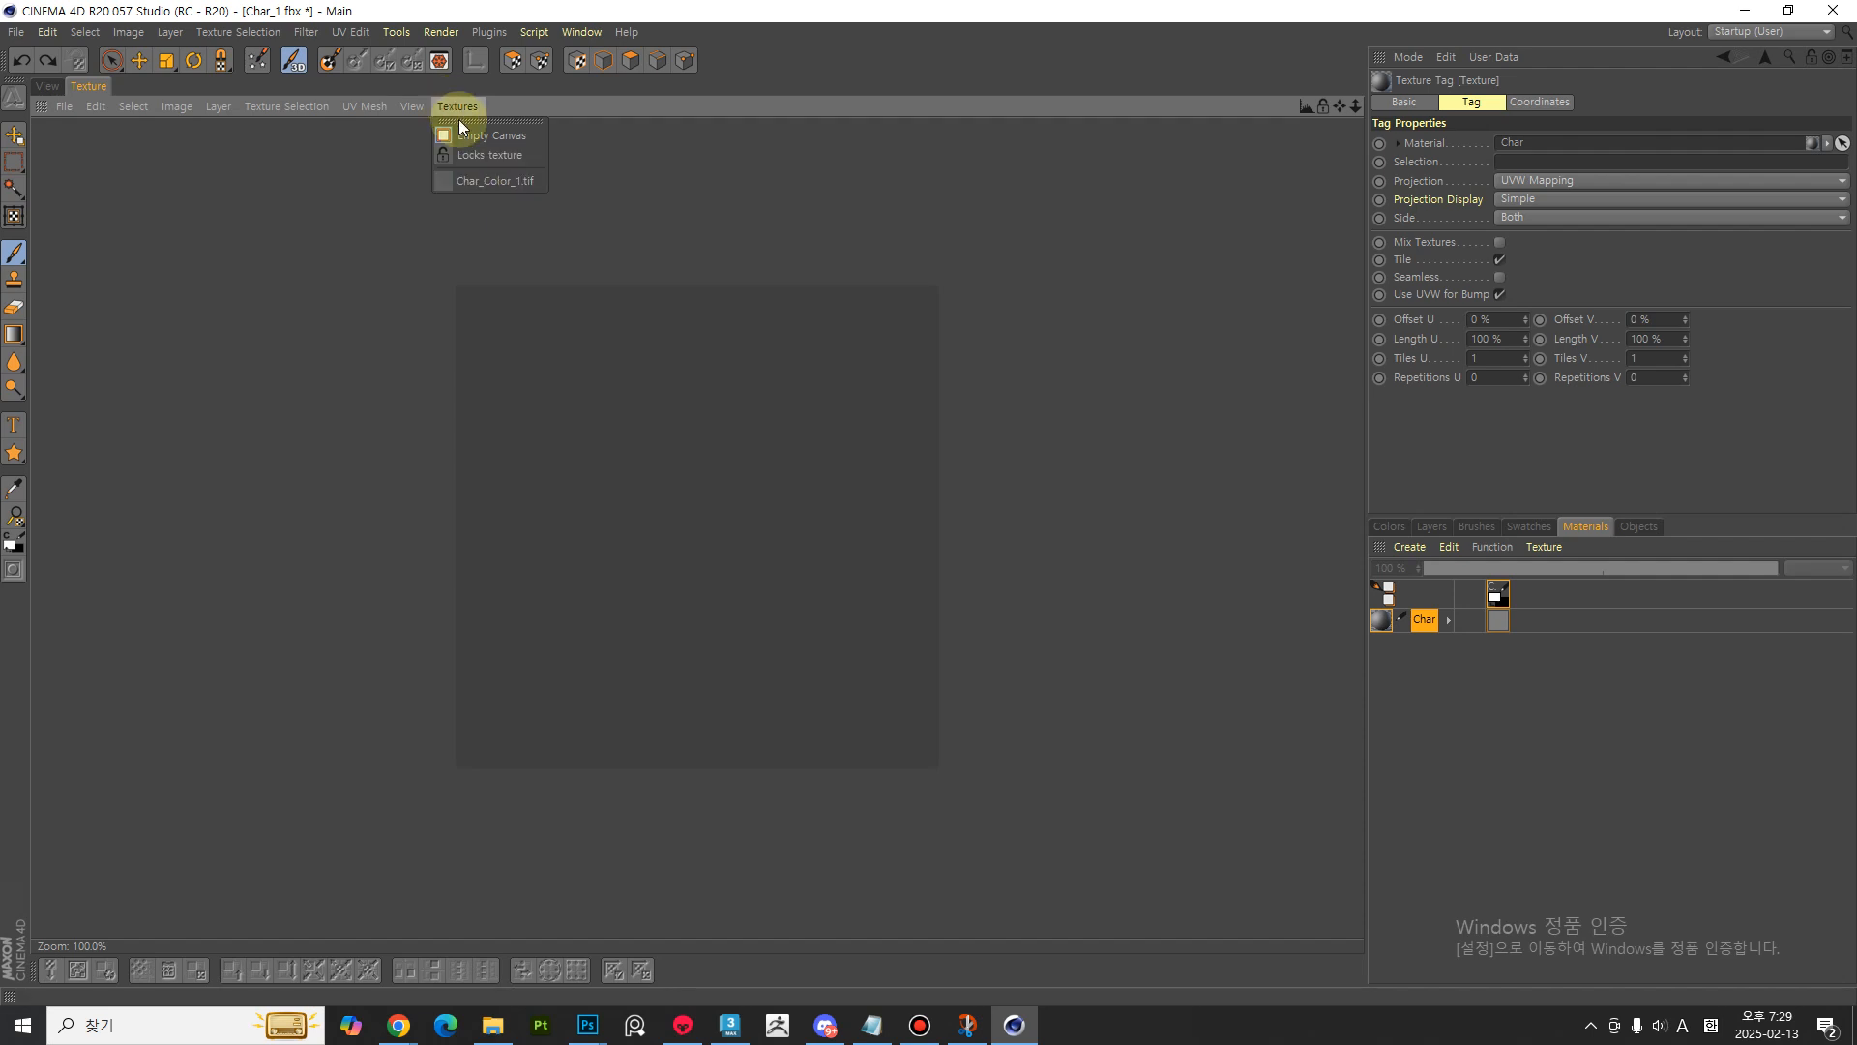
pyautogui.click(472, 182)
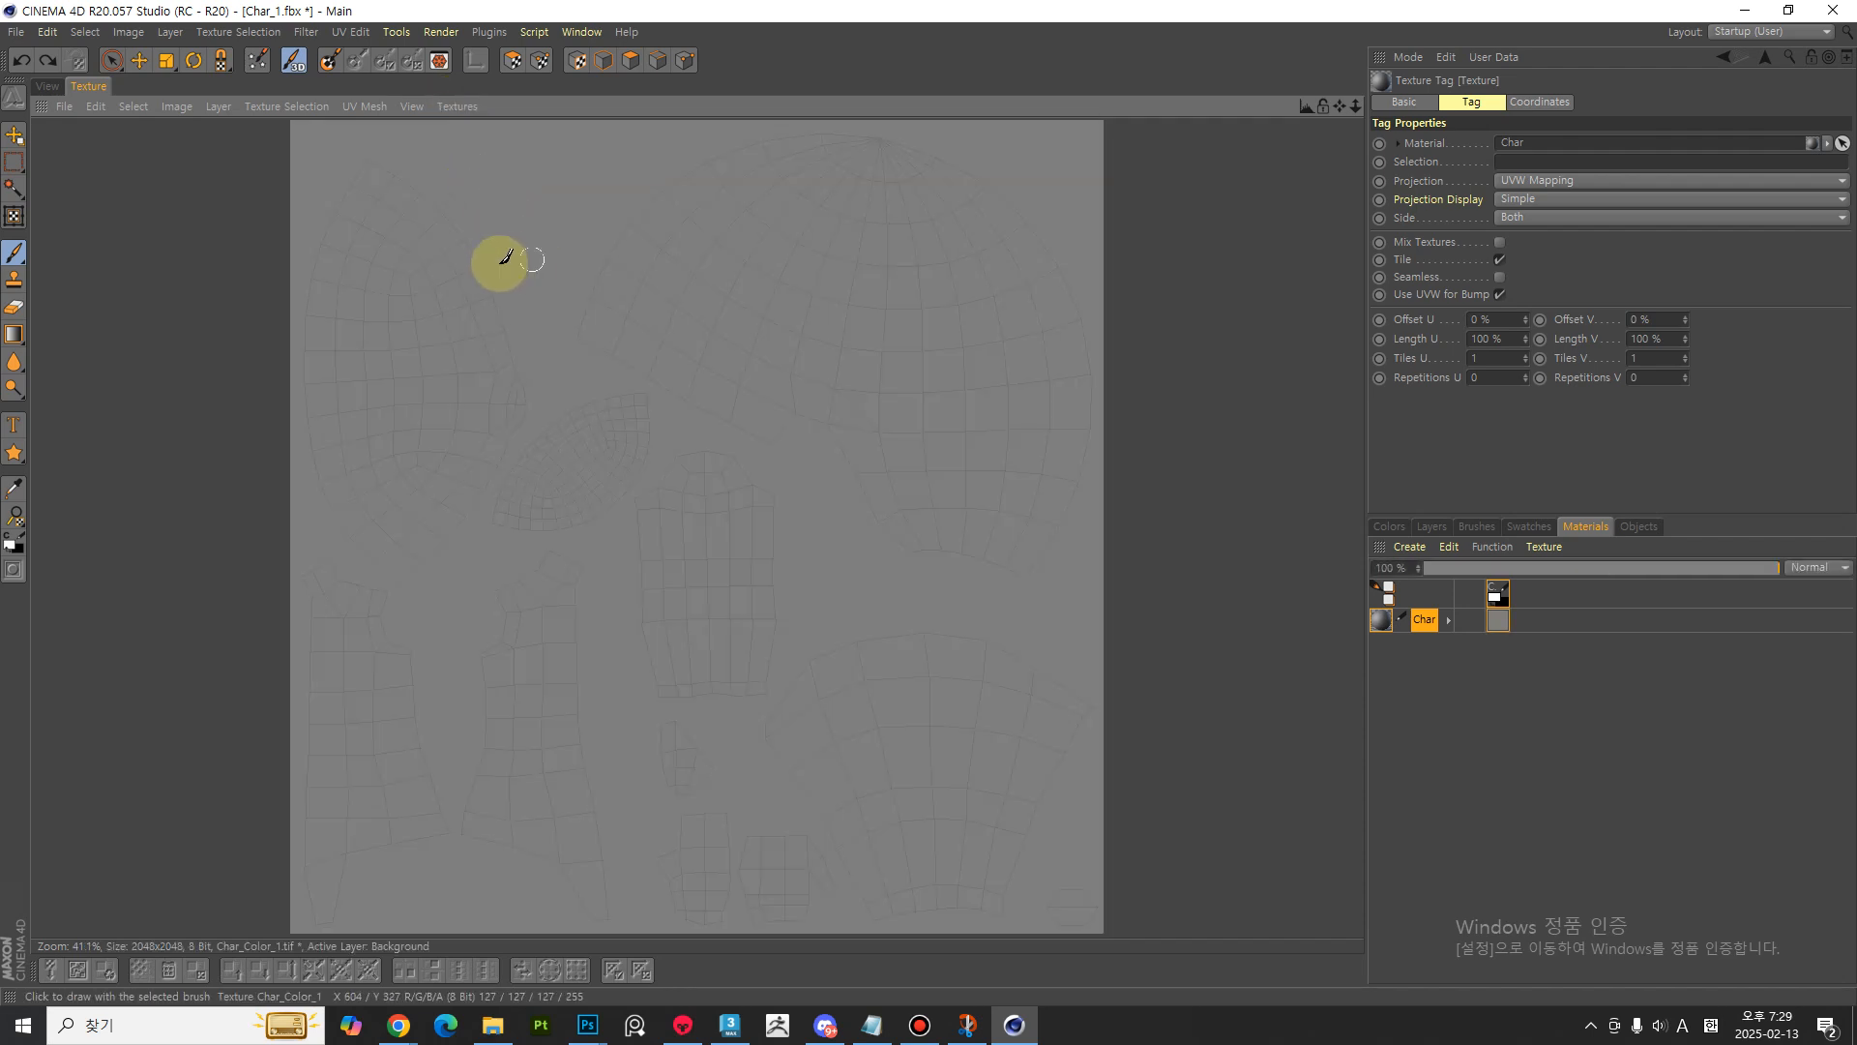
# - Save the texture in PSD format as Char_Color_1.psd in the 250211_CasualChar folder
pyautogui.click(64, 107)
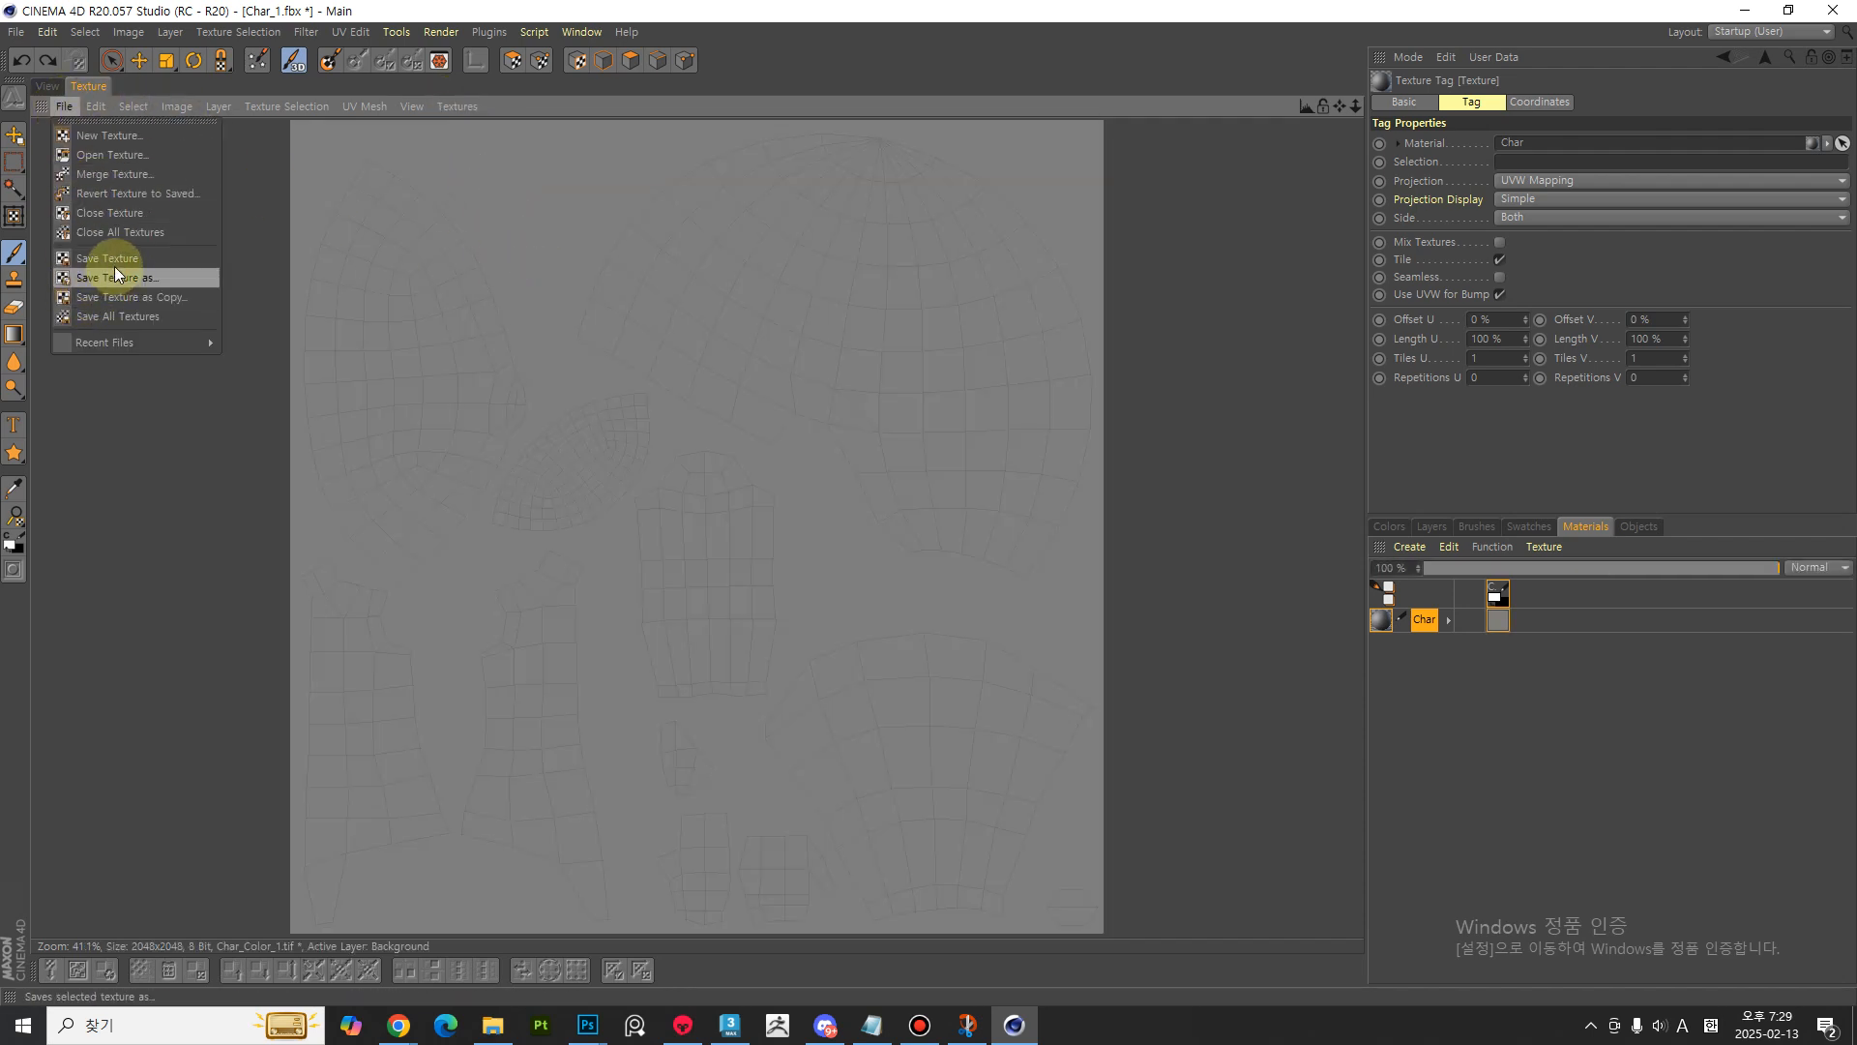
pyautogui.click(114, 277)
pyautogui.click(117, 218)
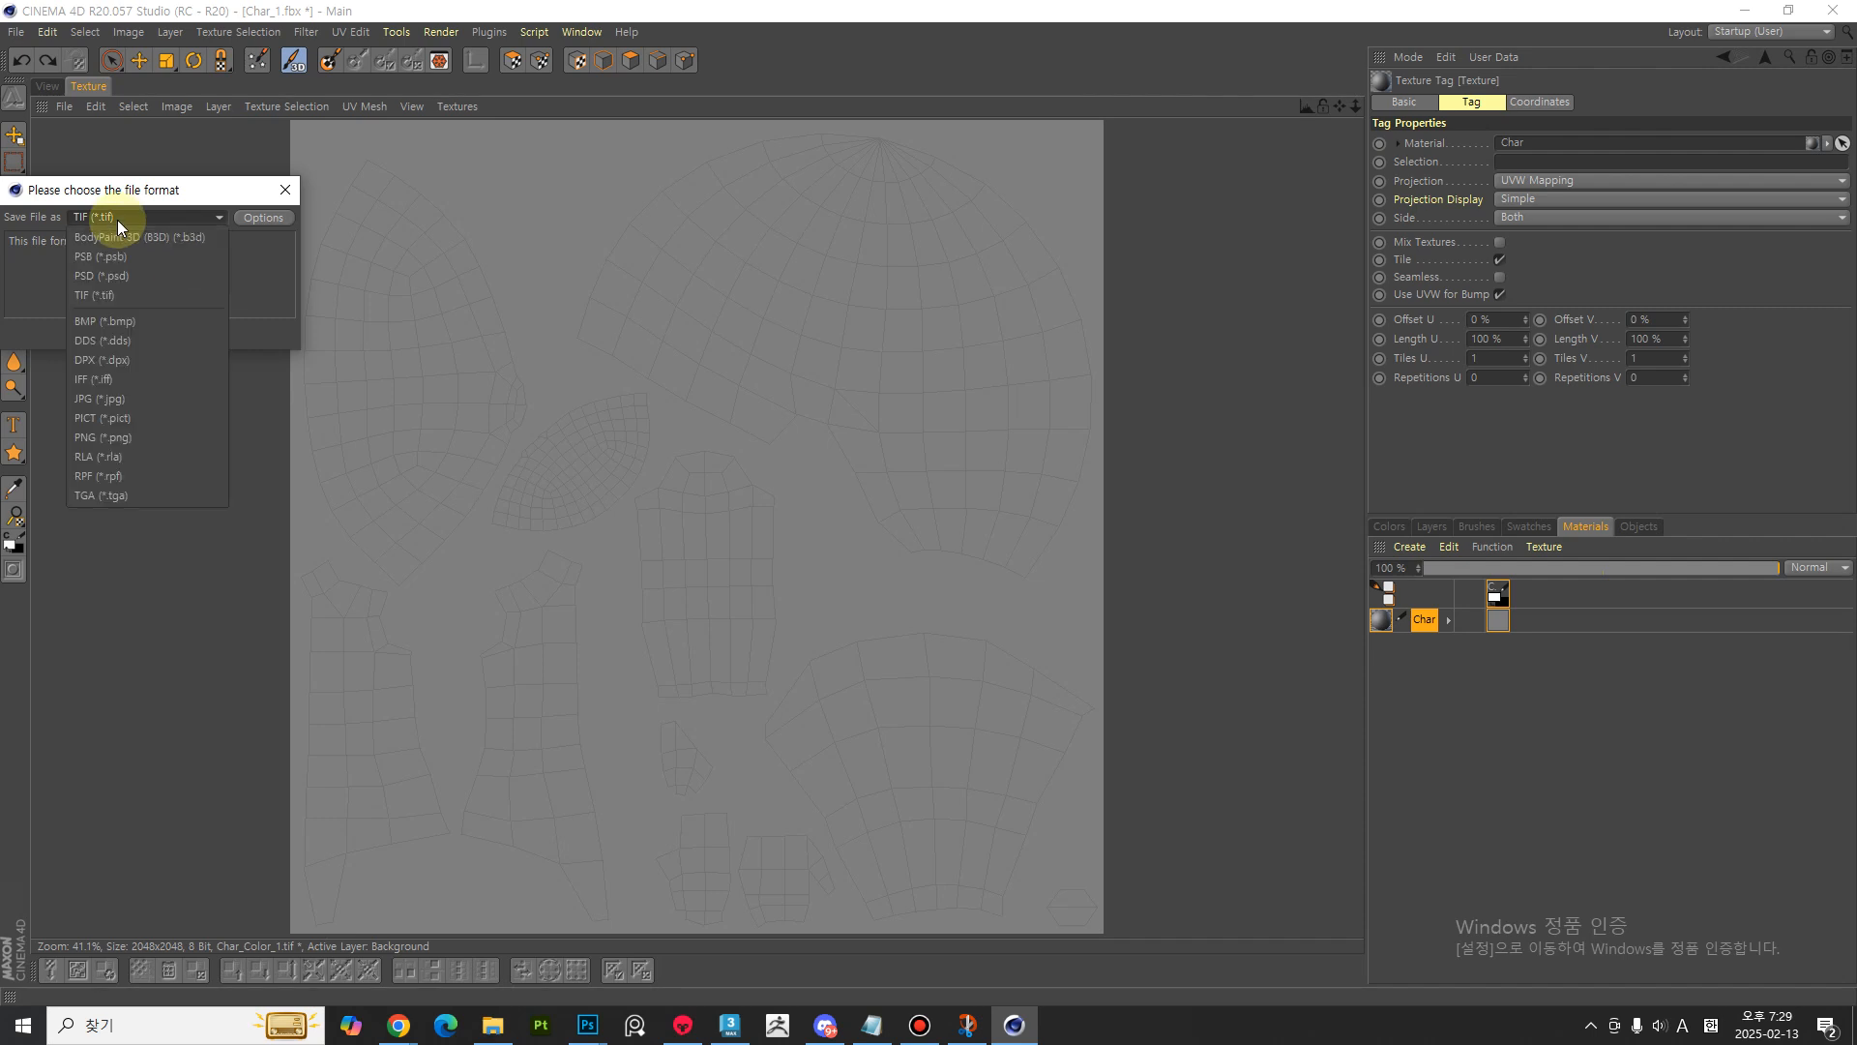
pyautogui.click(105, 276)
pyautogui.click(116, 328)
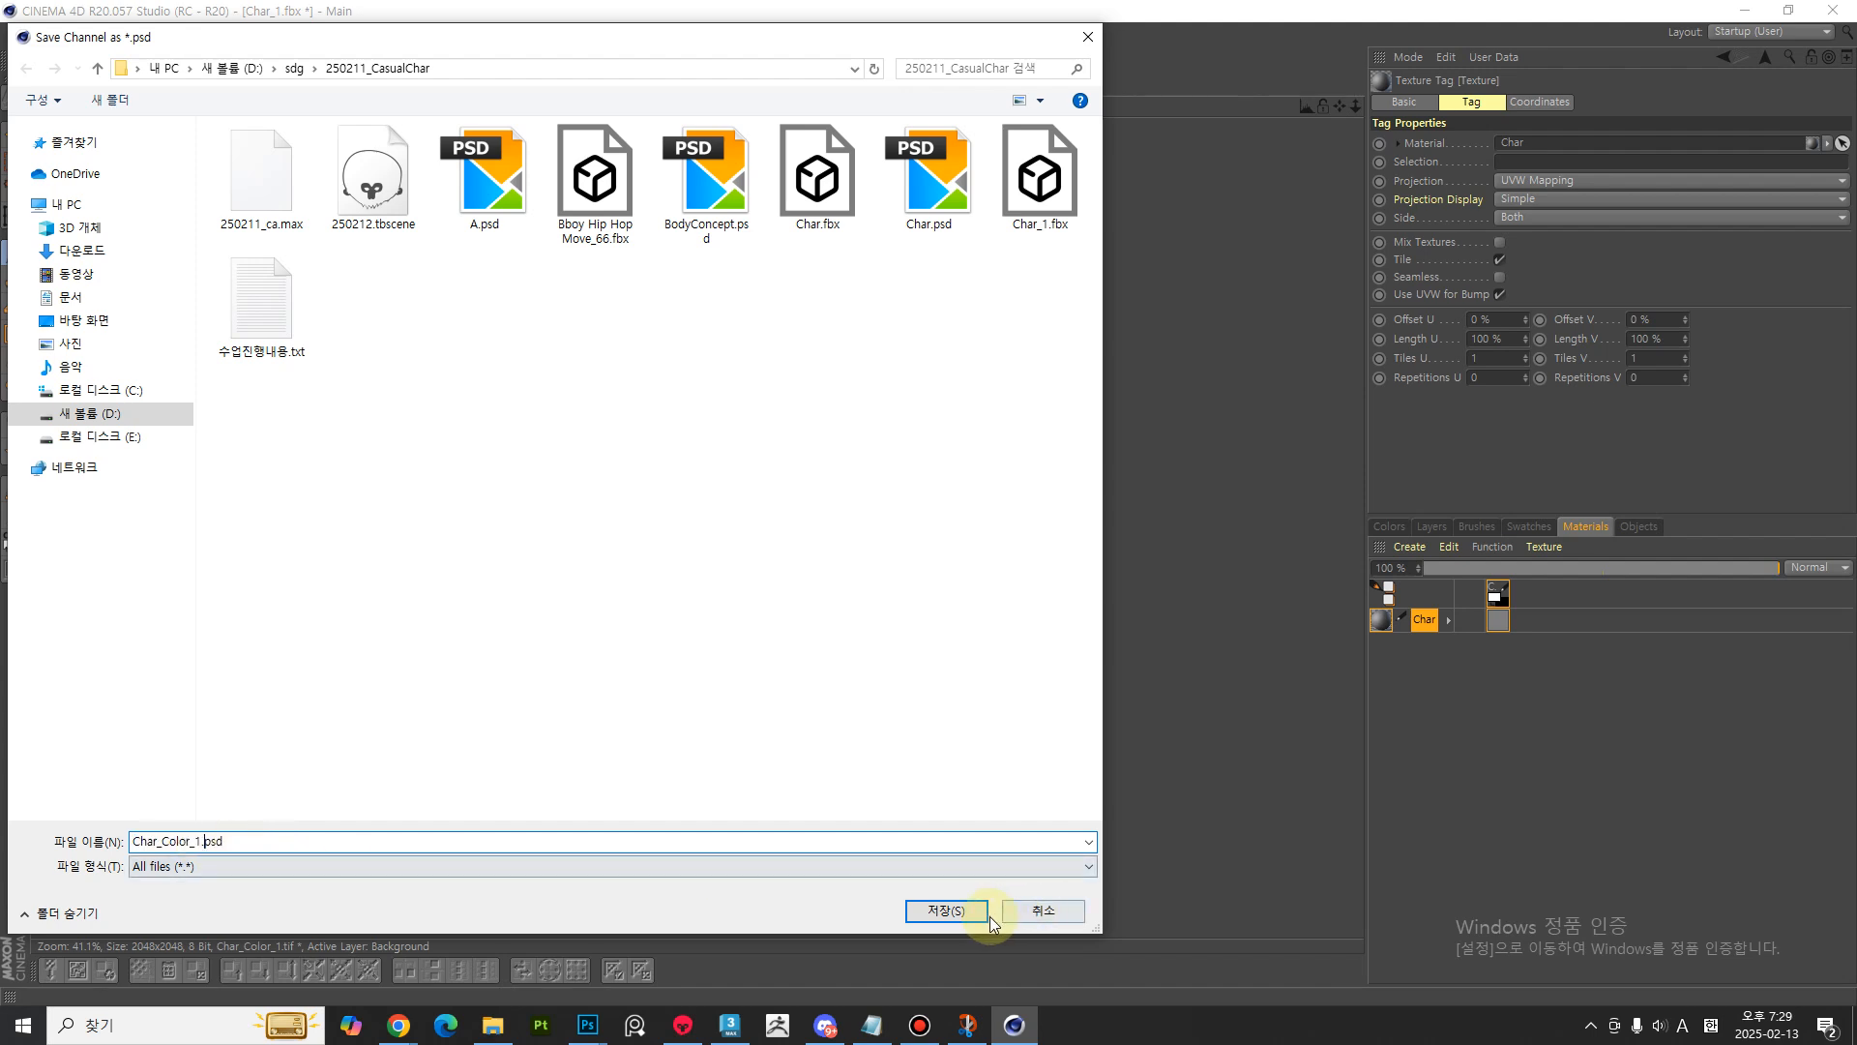
pyautogui.click(947, 909)
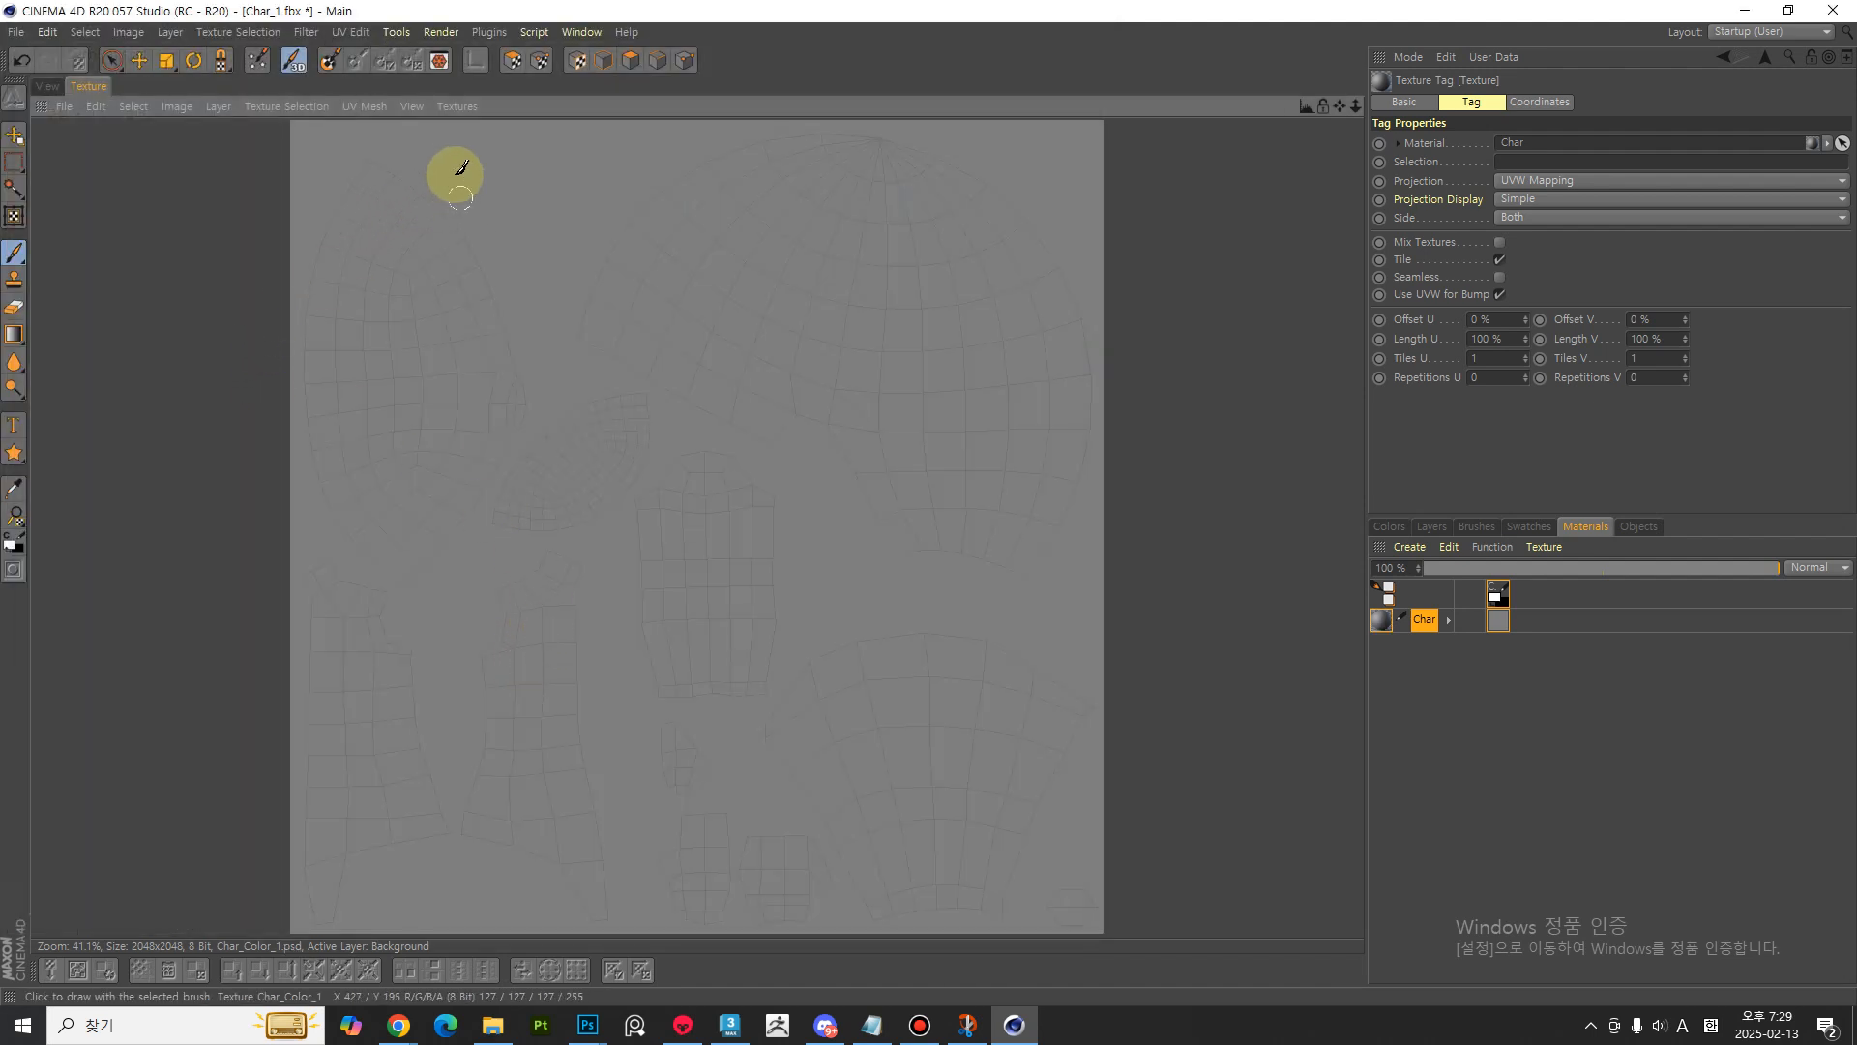
# - Hide the UV mesh over the character's texture and reopen the UV mesh display options
pyautogui.click(352, 104)
pyautogui.click(372, 137)
pyautogui.click(368, 107)
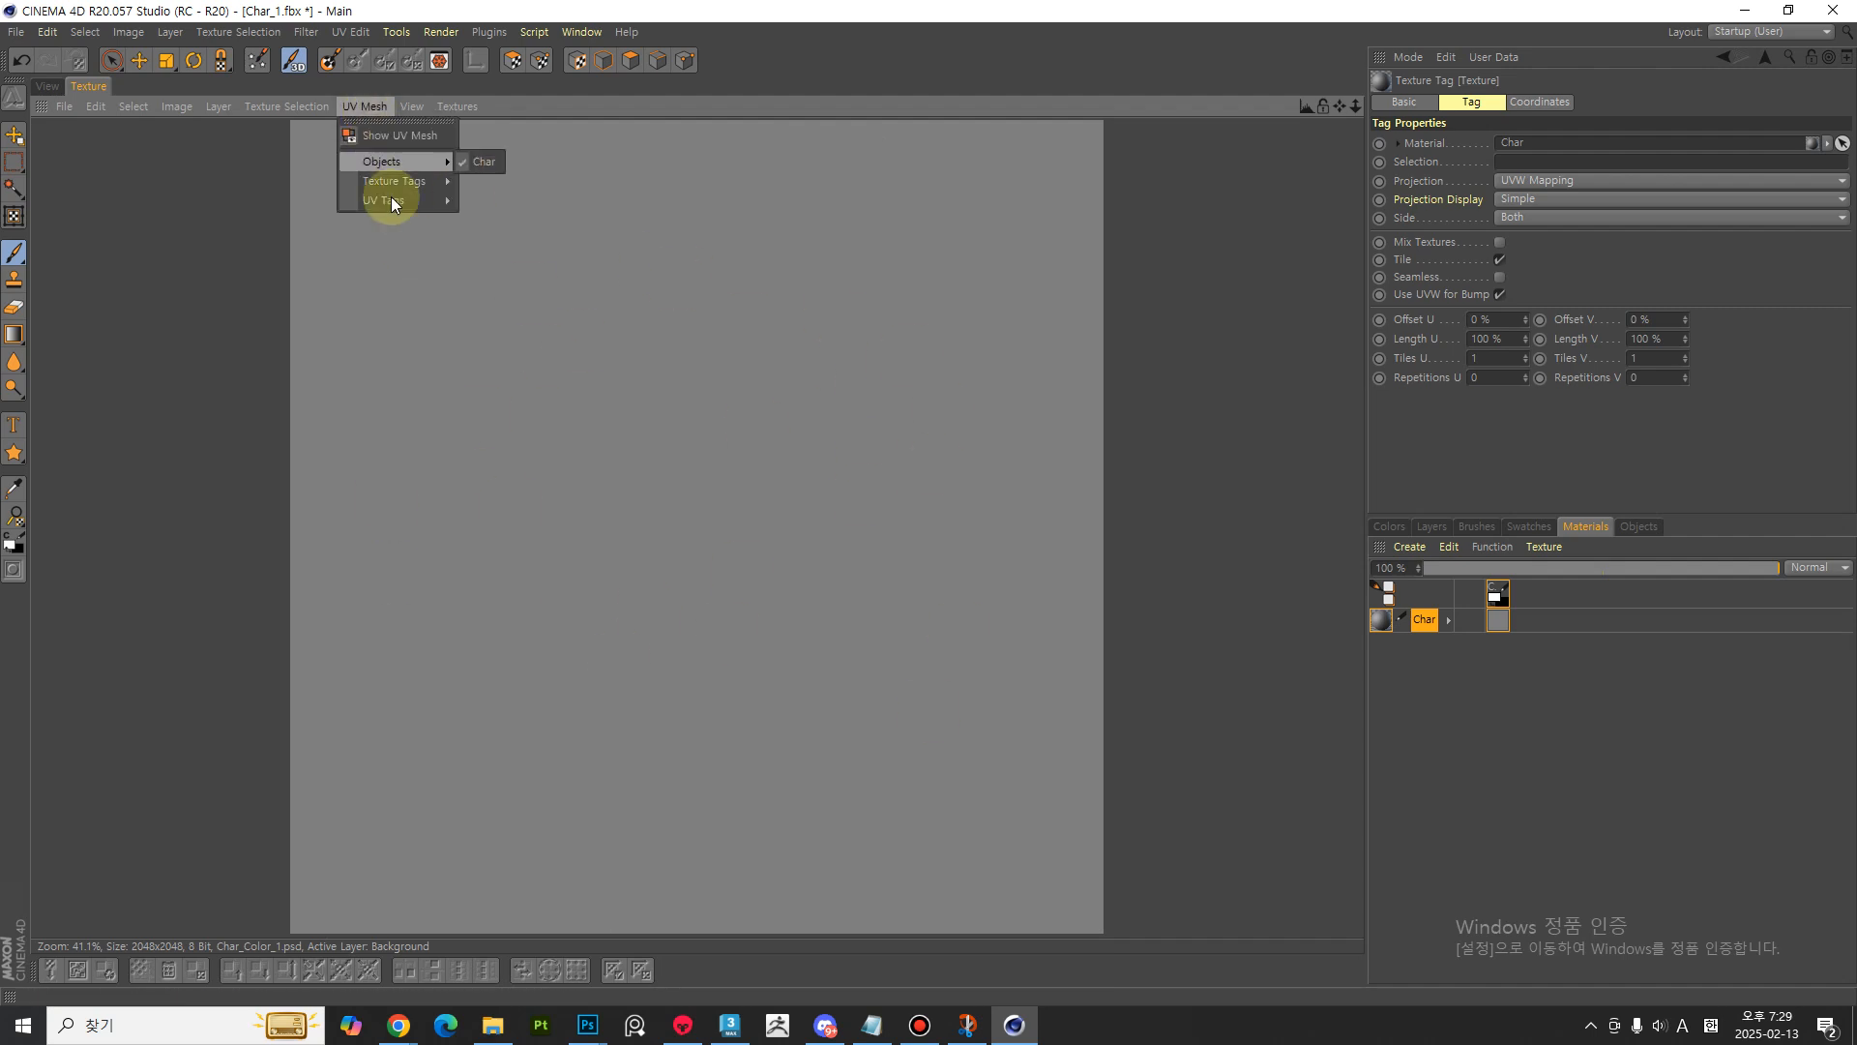
# - Show the UV mesh over the Char texture, and return to the 3D view of the character
pyautogui.click(374, 135)
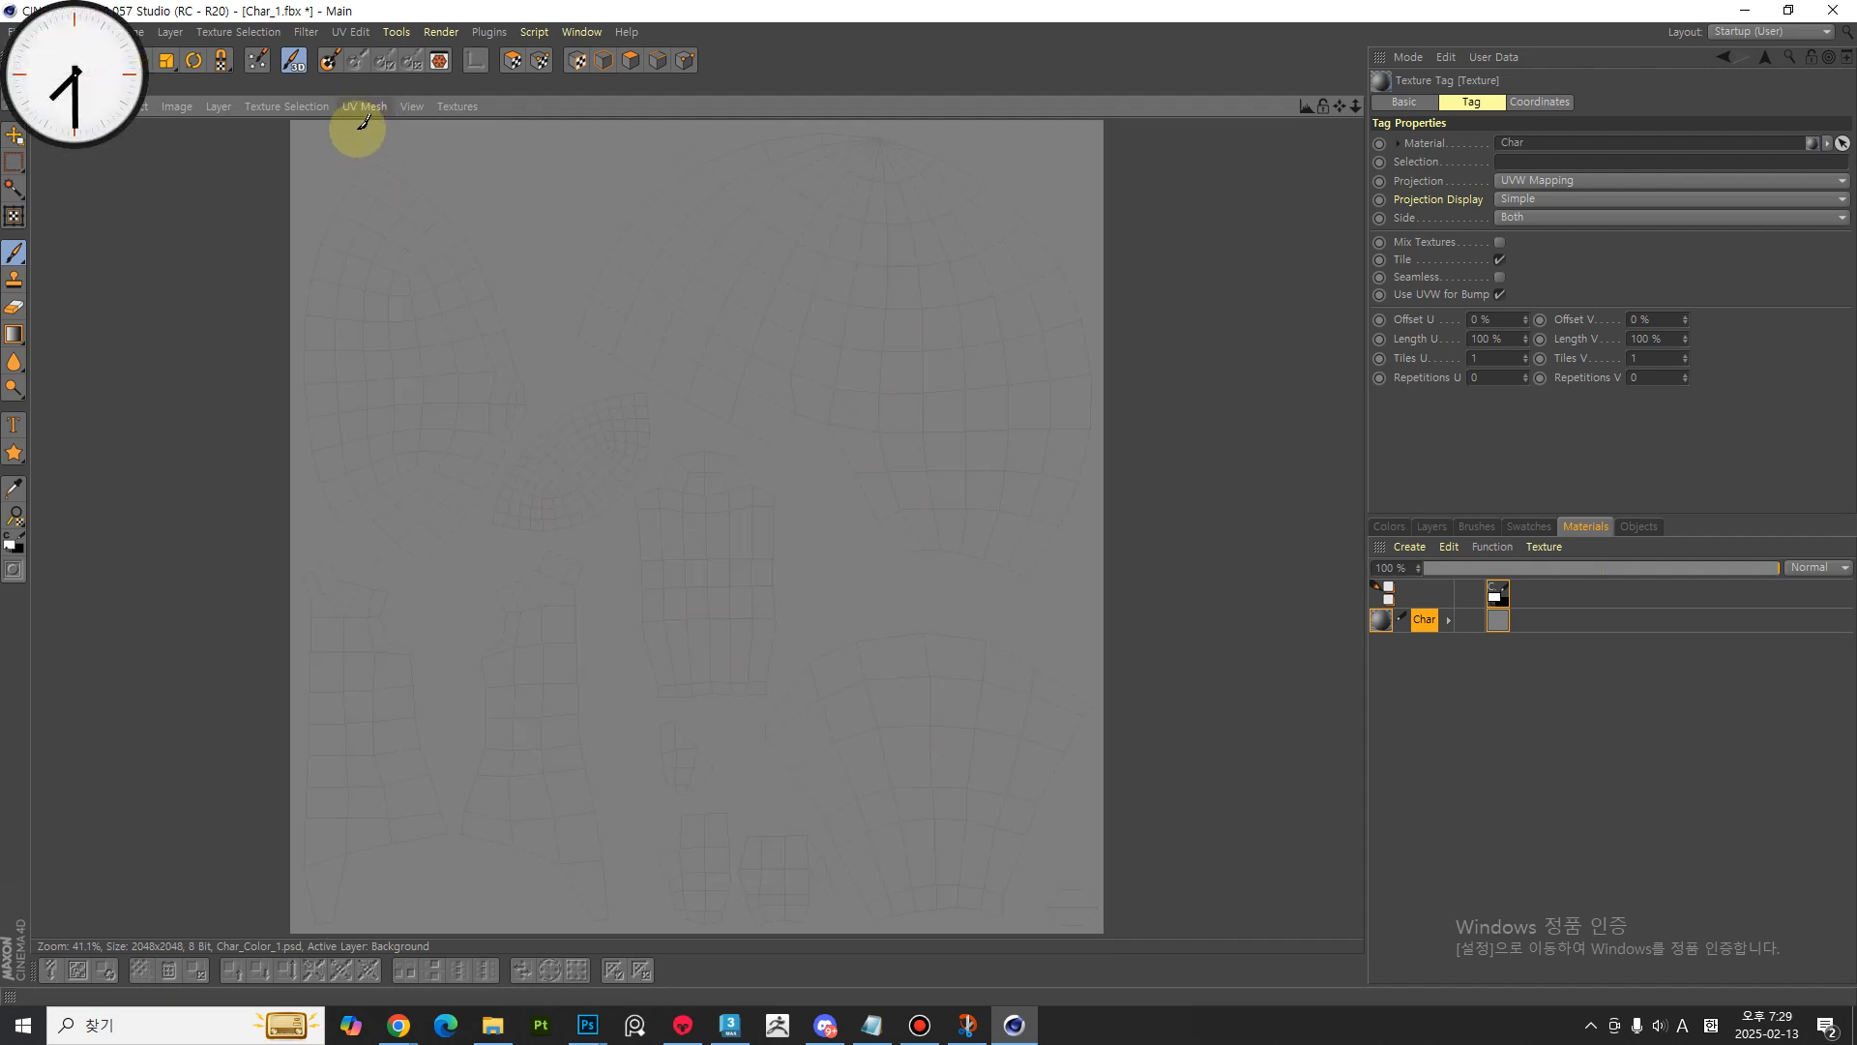
pyautogui.click(461, 106)
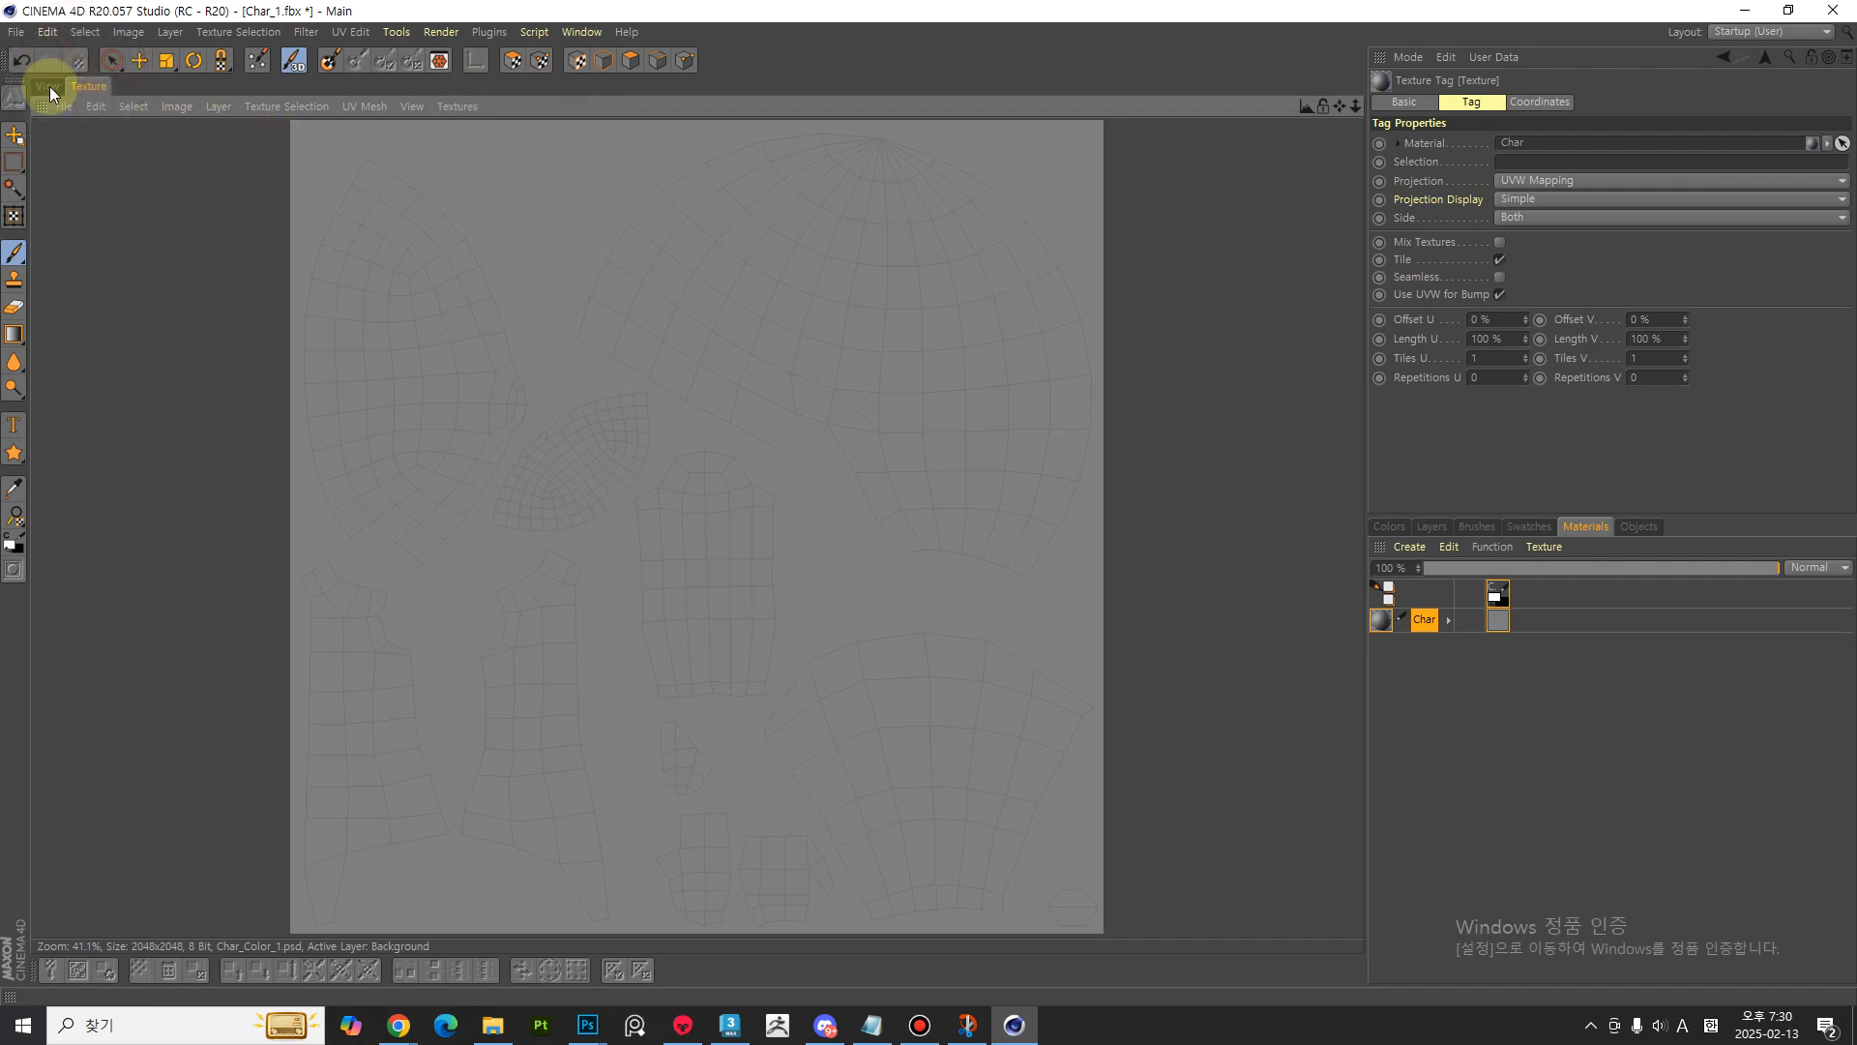
pyautogui.click(49, 88)
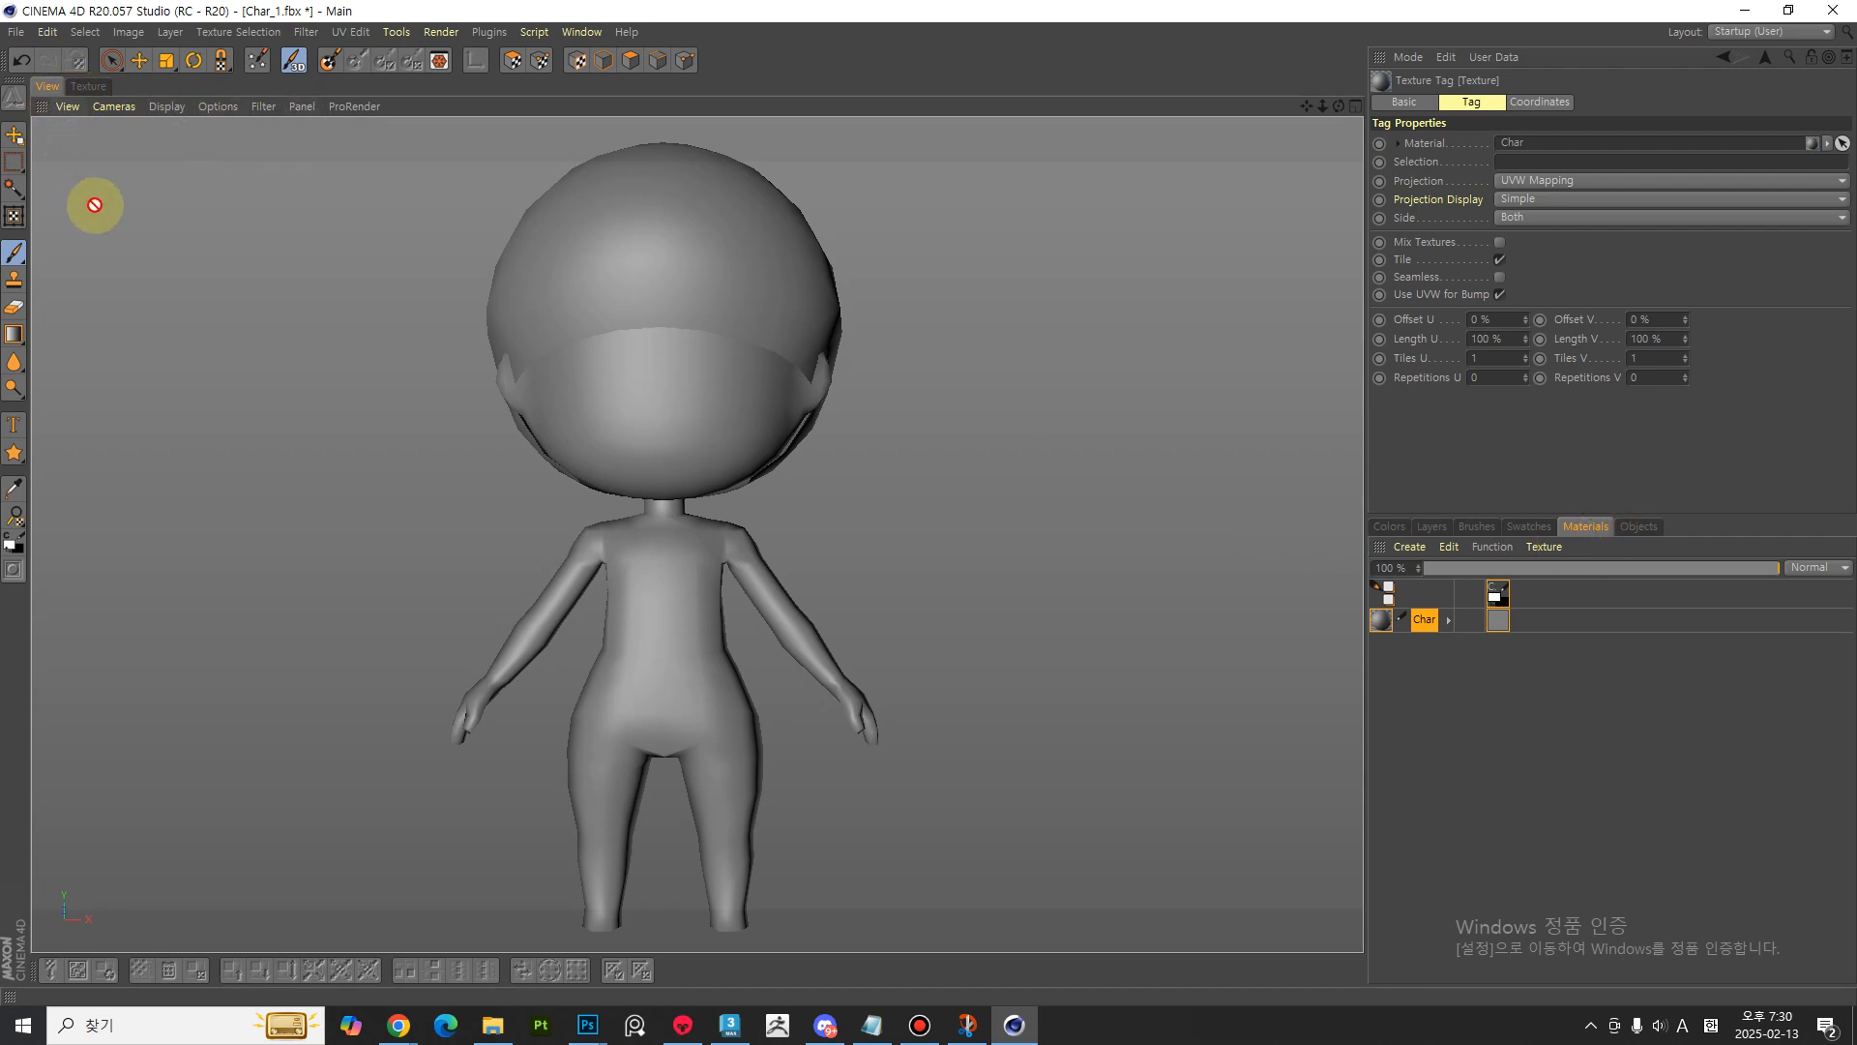
# - Dock the Colors manager as its own panel above the Layers manager and adjust the panel heights
pyautogui.click(1396, 525)
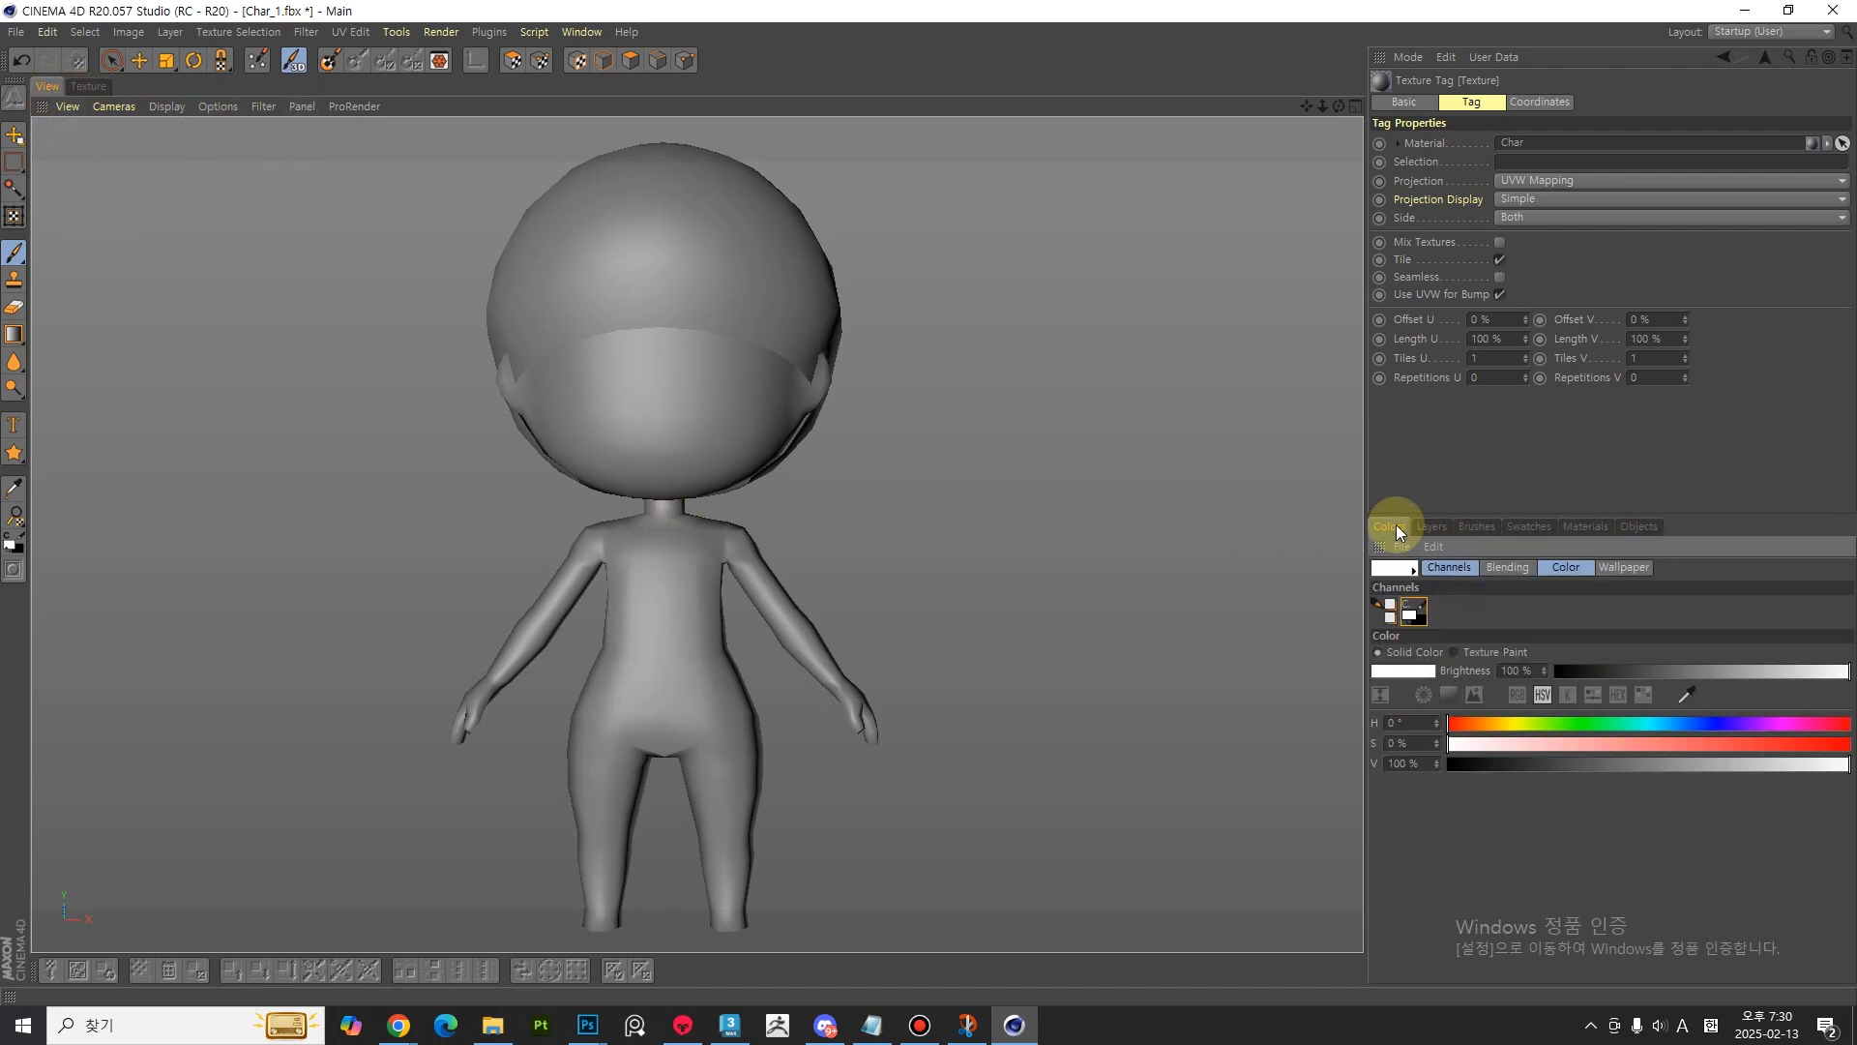
pyautogui.moveTo(1393, 542); pyautogui.dragTo(1408, 507)
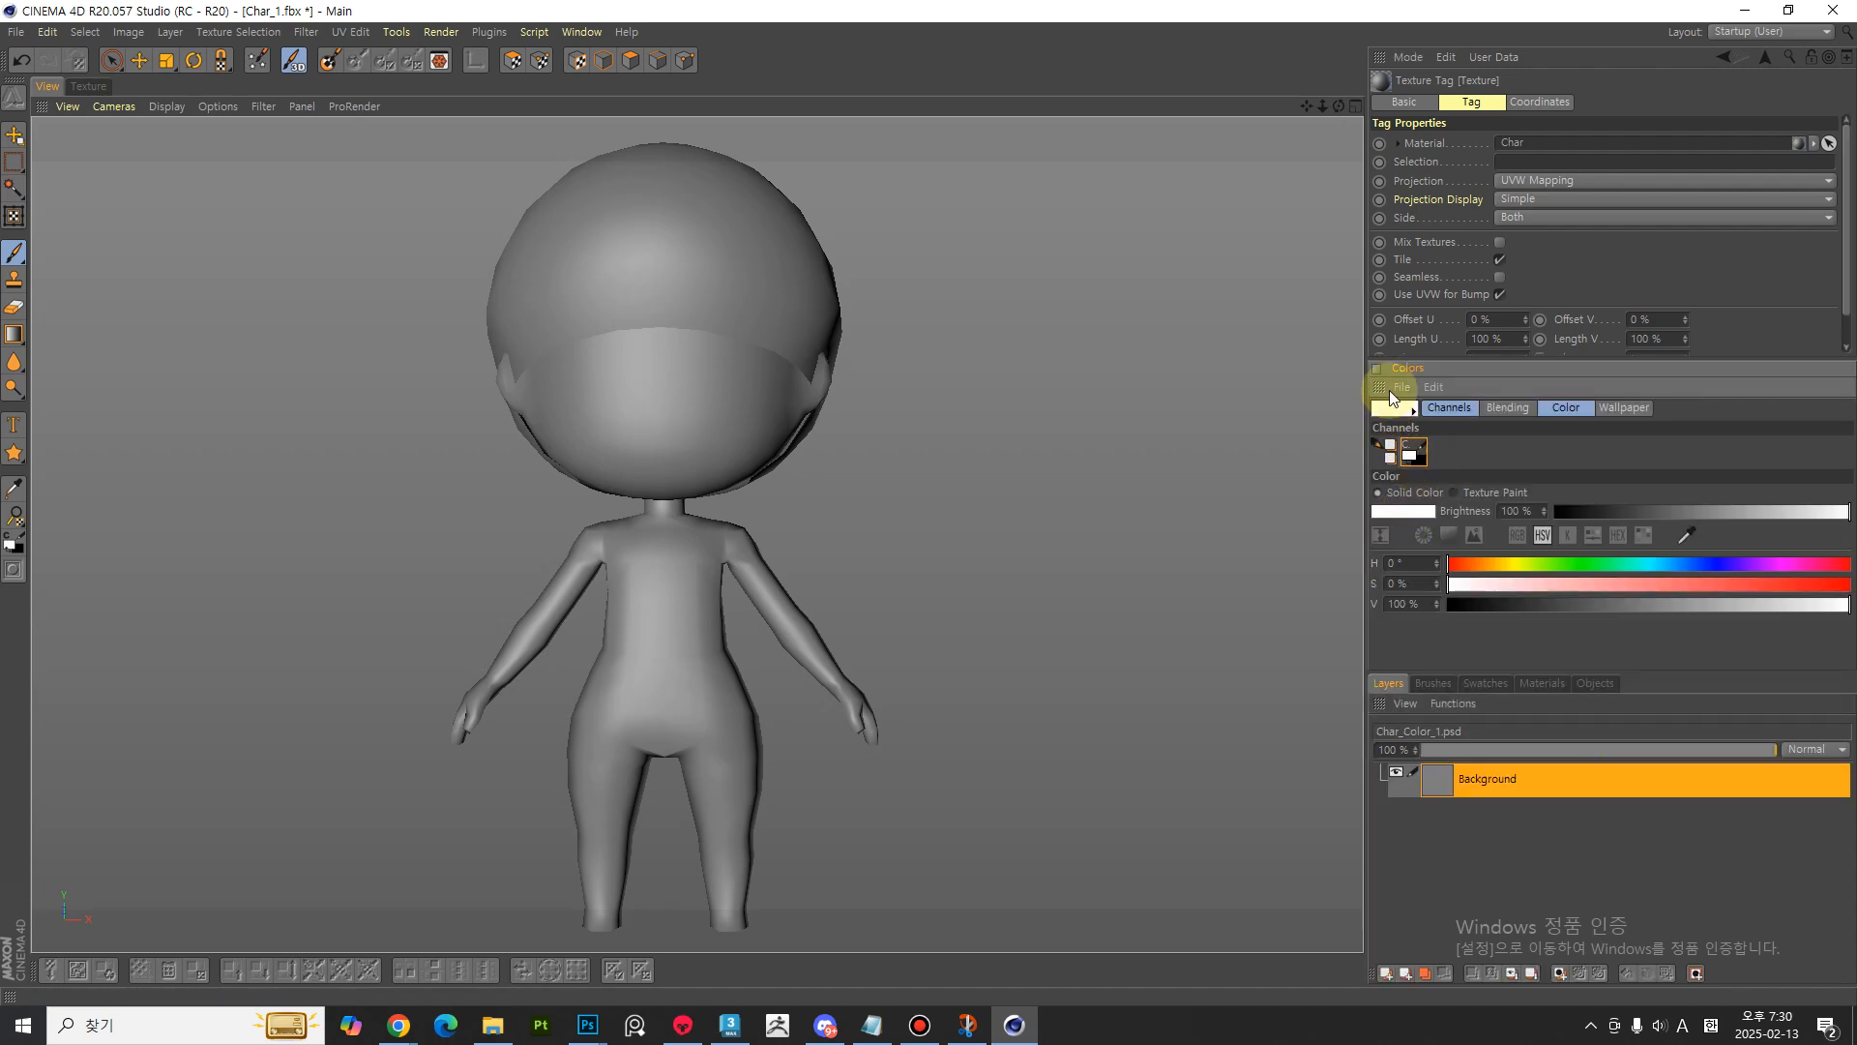
pyautogui.moveTo(1451, 356); pyautogui.dragTo(1451, 423)
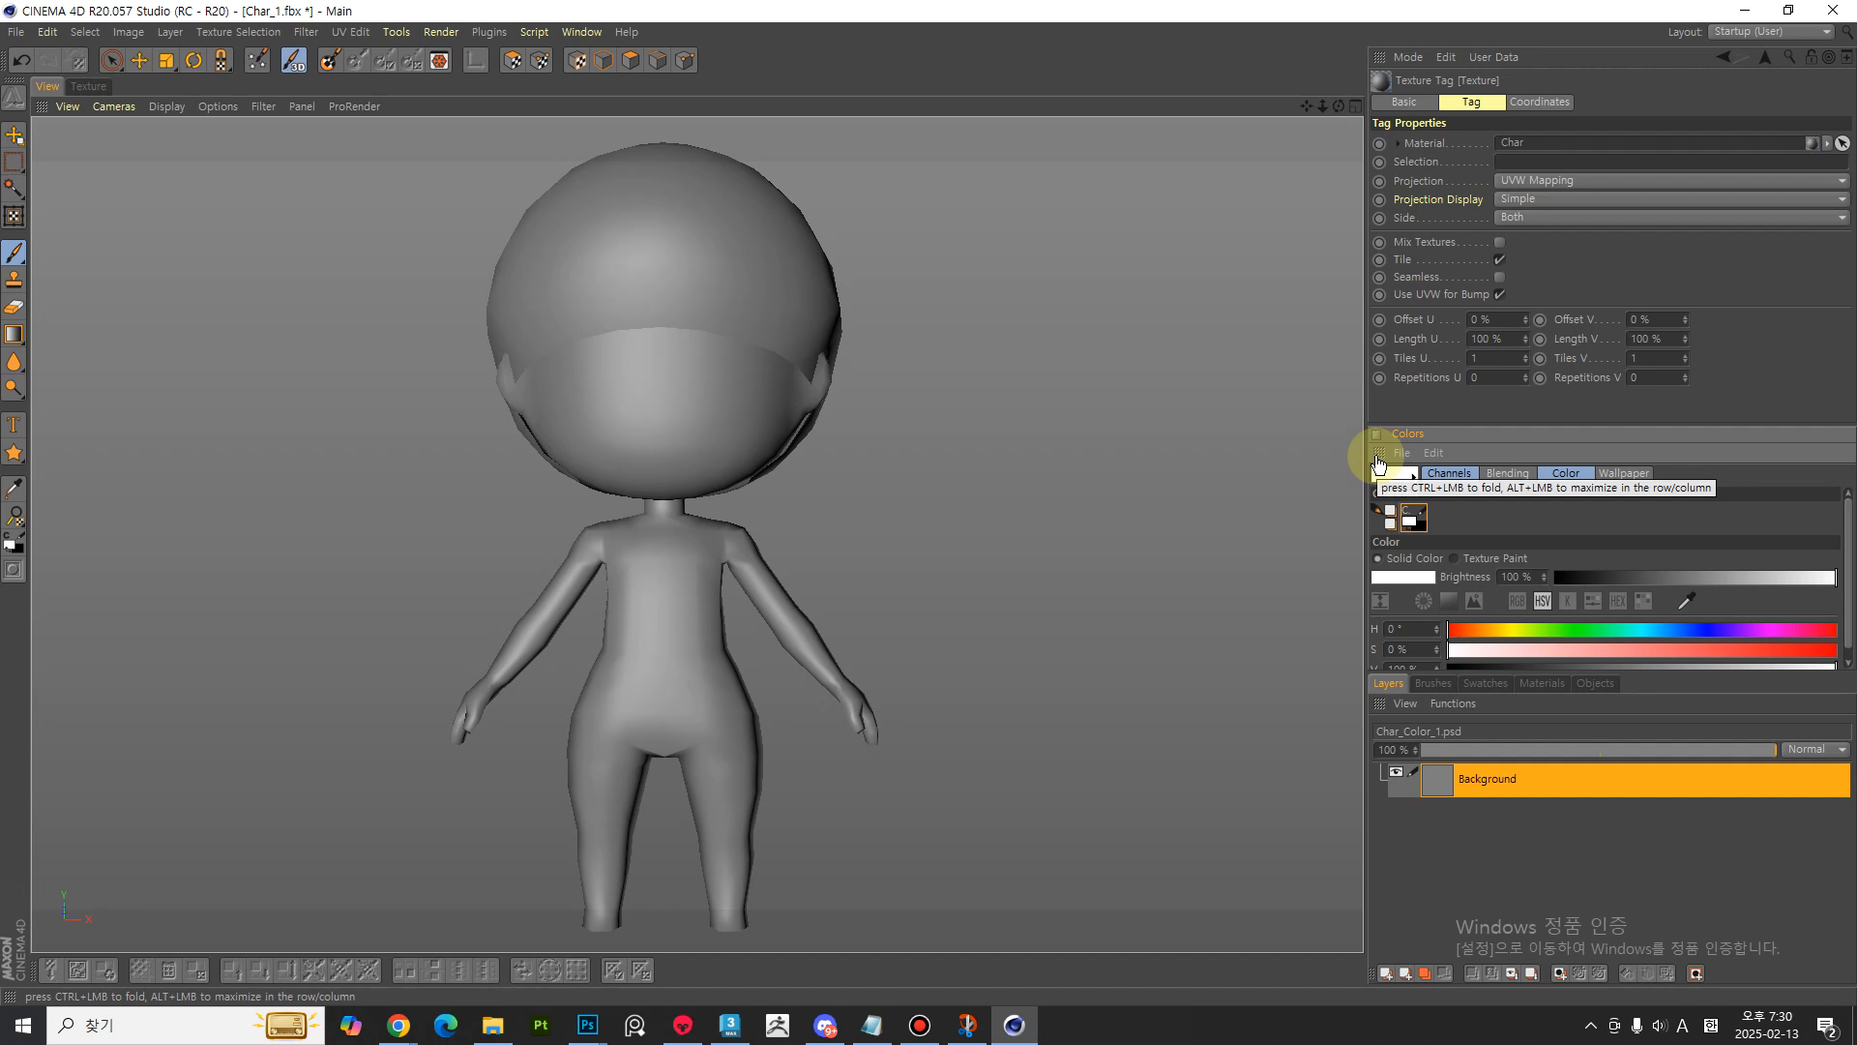
pyautogui.moveTo(1378, 463); pyautogui.dragTo(1656, 721)
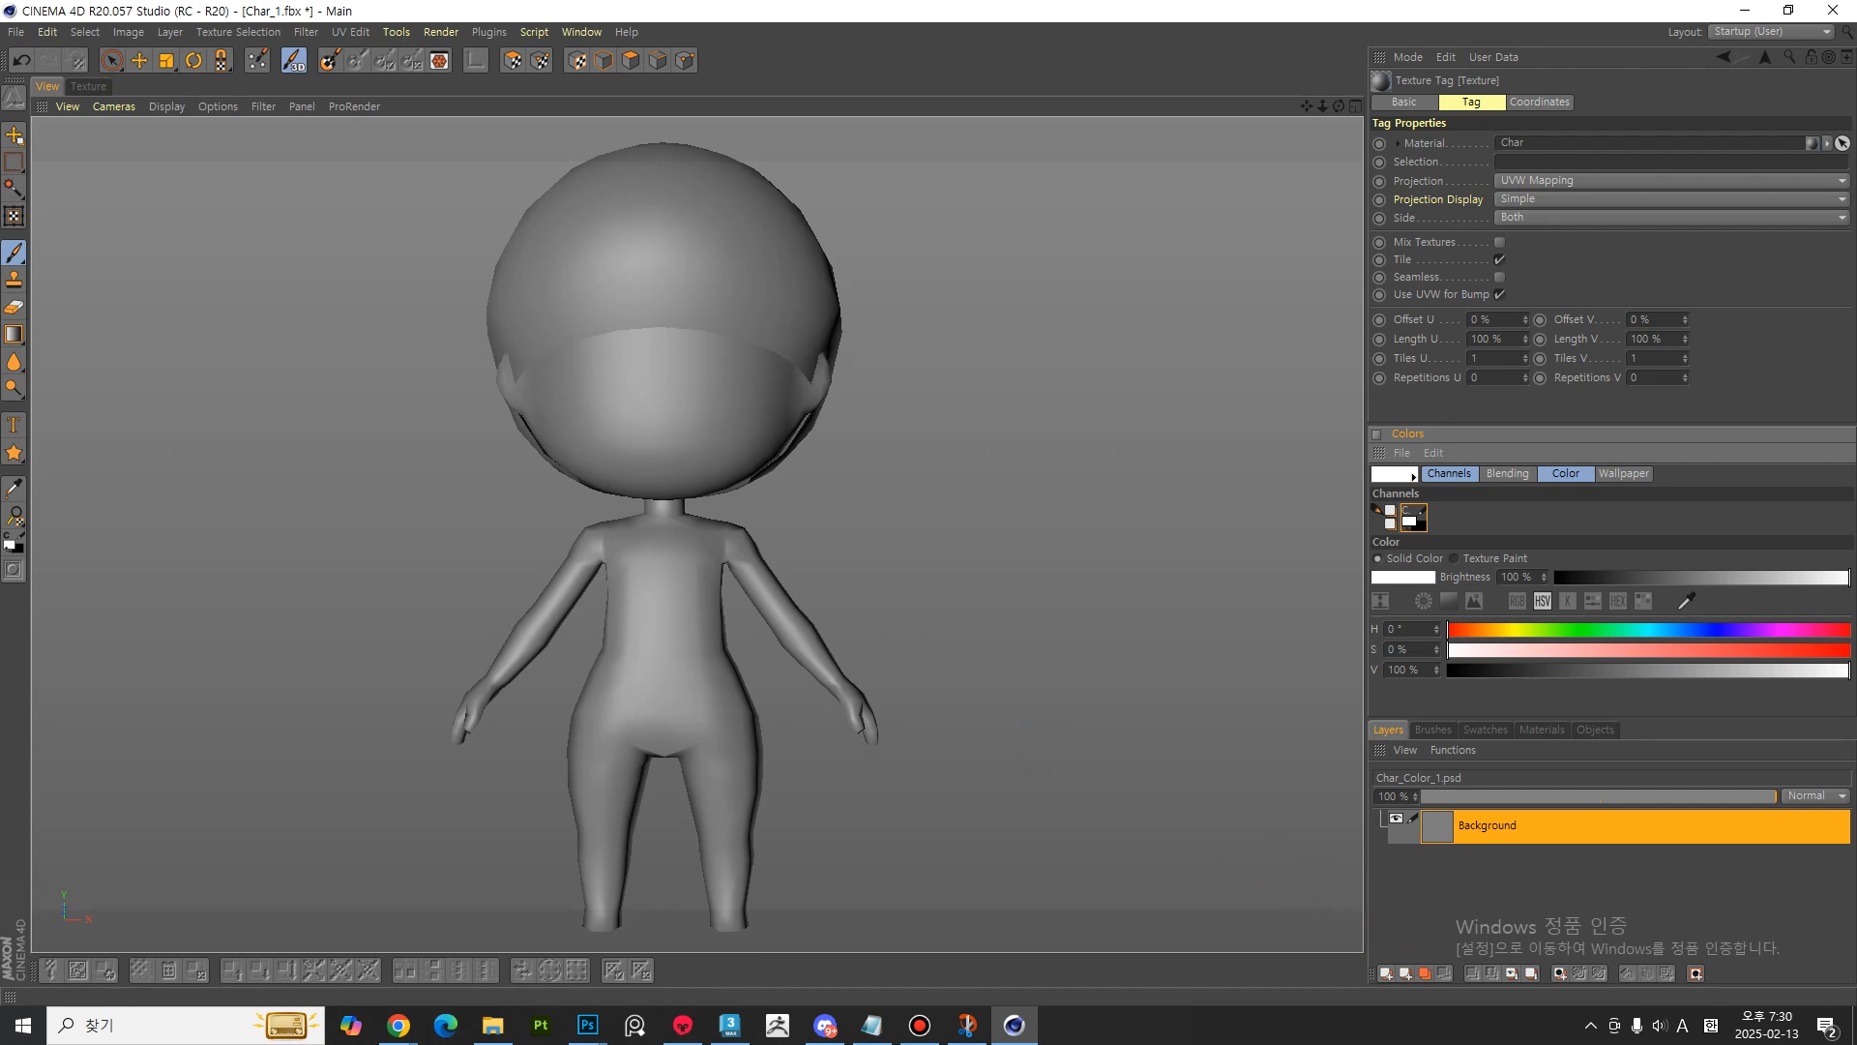
# - Set the 3D view to flat constant shading with the character's wireframe lines shown
pyautogui.click(167, 106)
pyautogui.click(207, 229)
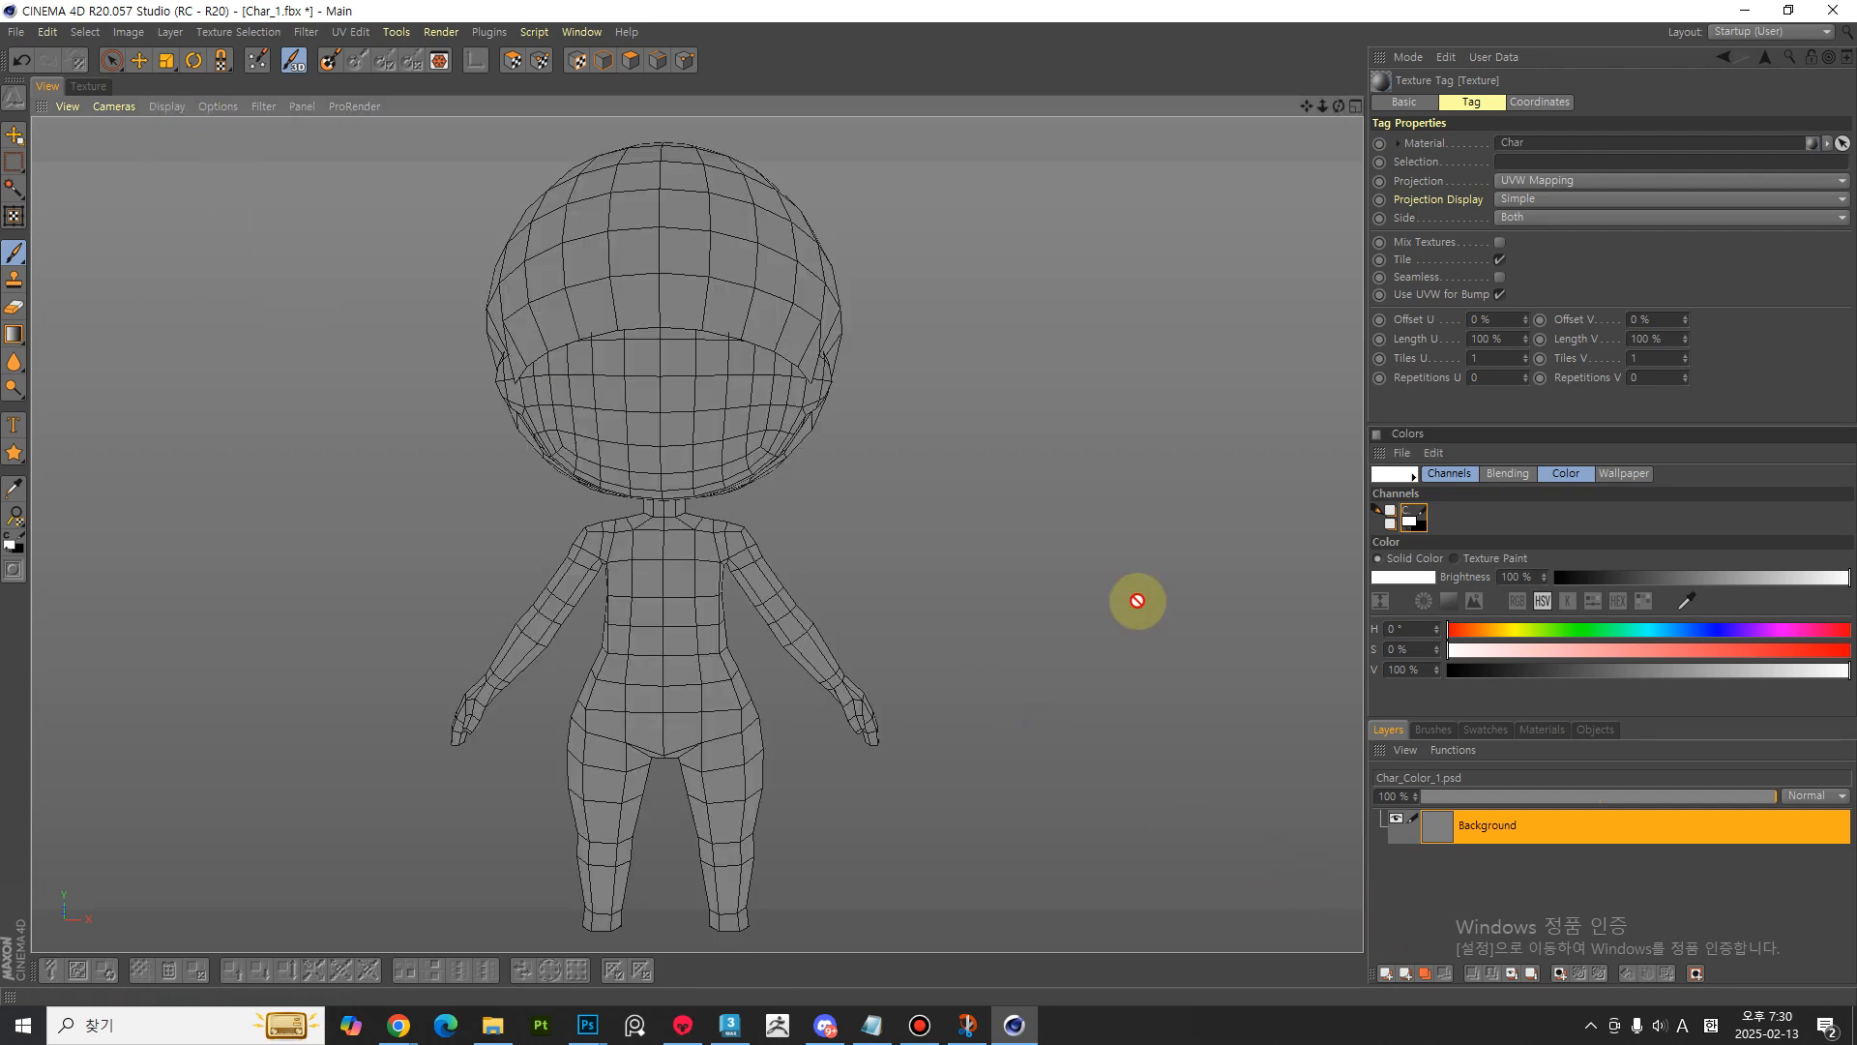
# - Add a new layer and a layer set above Background, and place the layer inside the layer set
pyautogui.click(1383, 977)
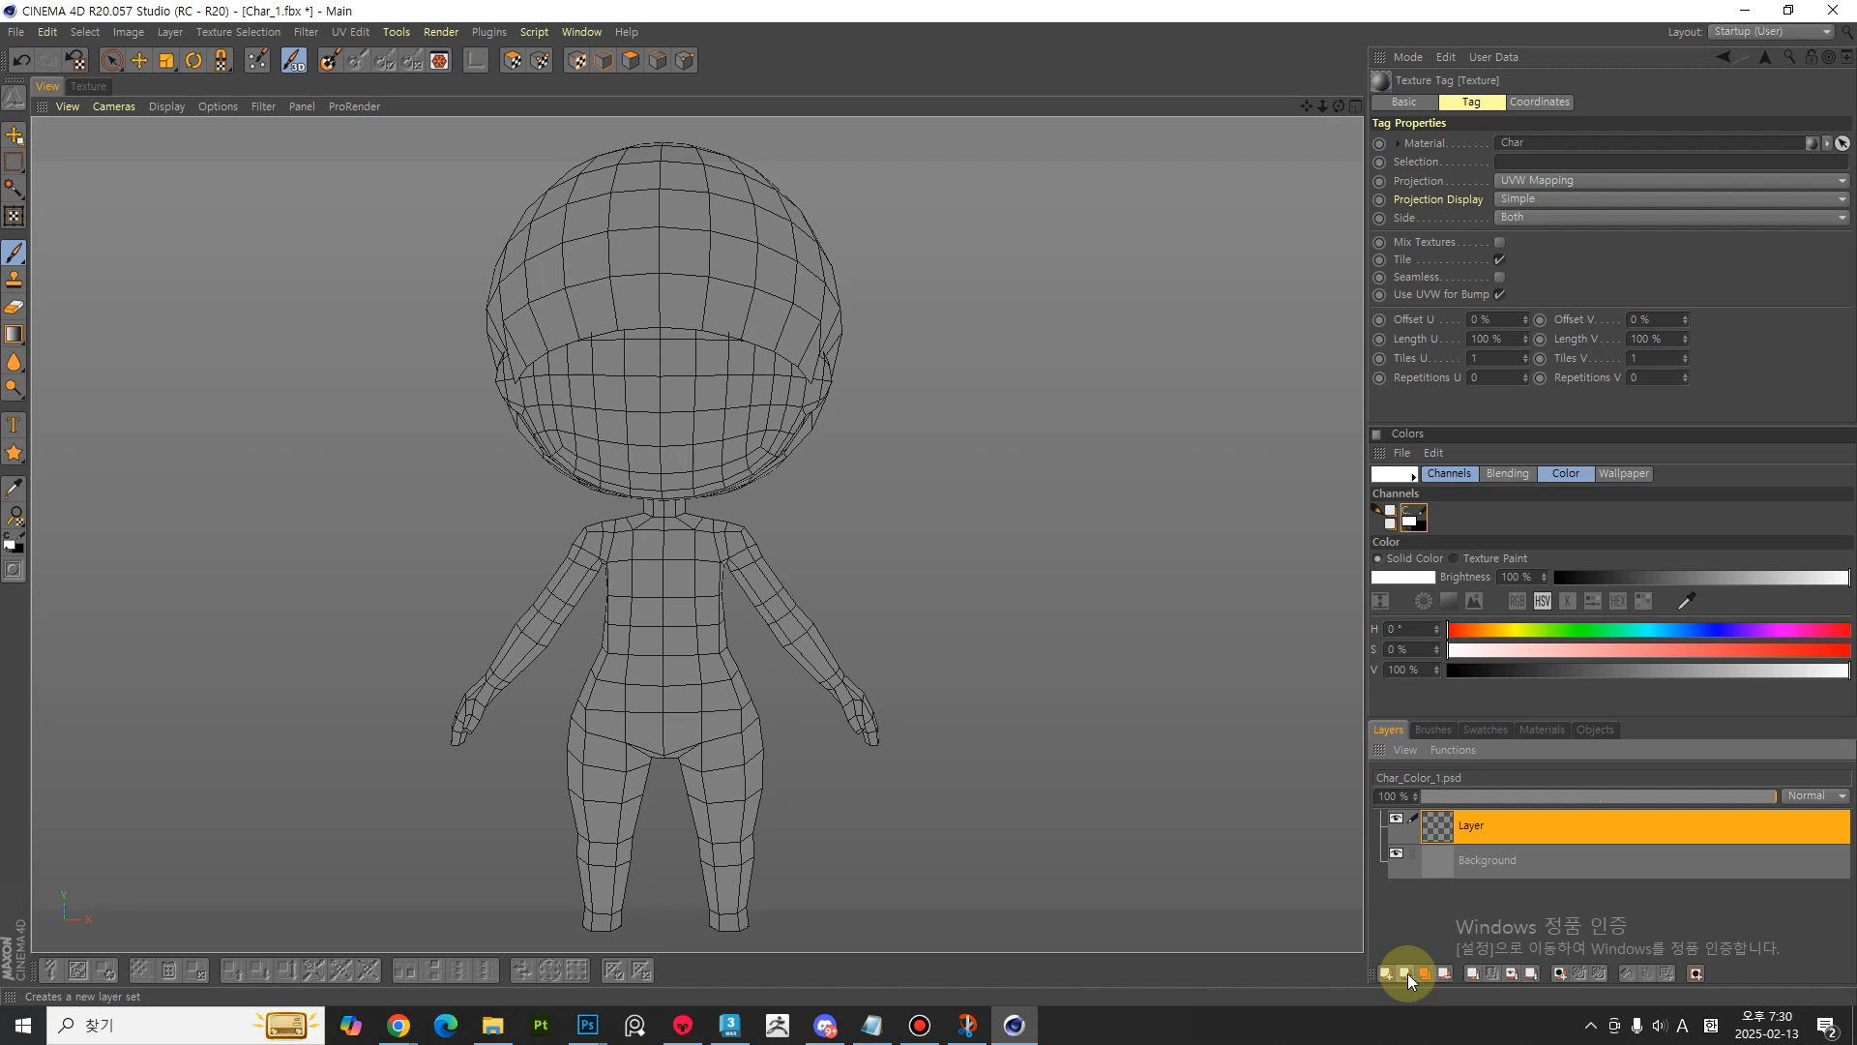
pyautogui.click(1407, 974)
pyautogui.click(1486, 861)
pyautogui.moveTo(1525, 826); pyautogui.dragTo(1490, 833)
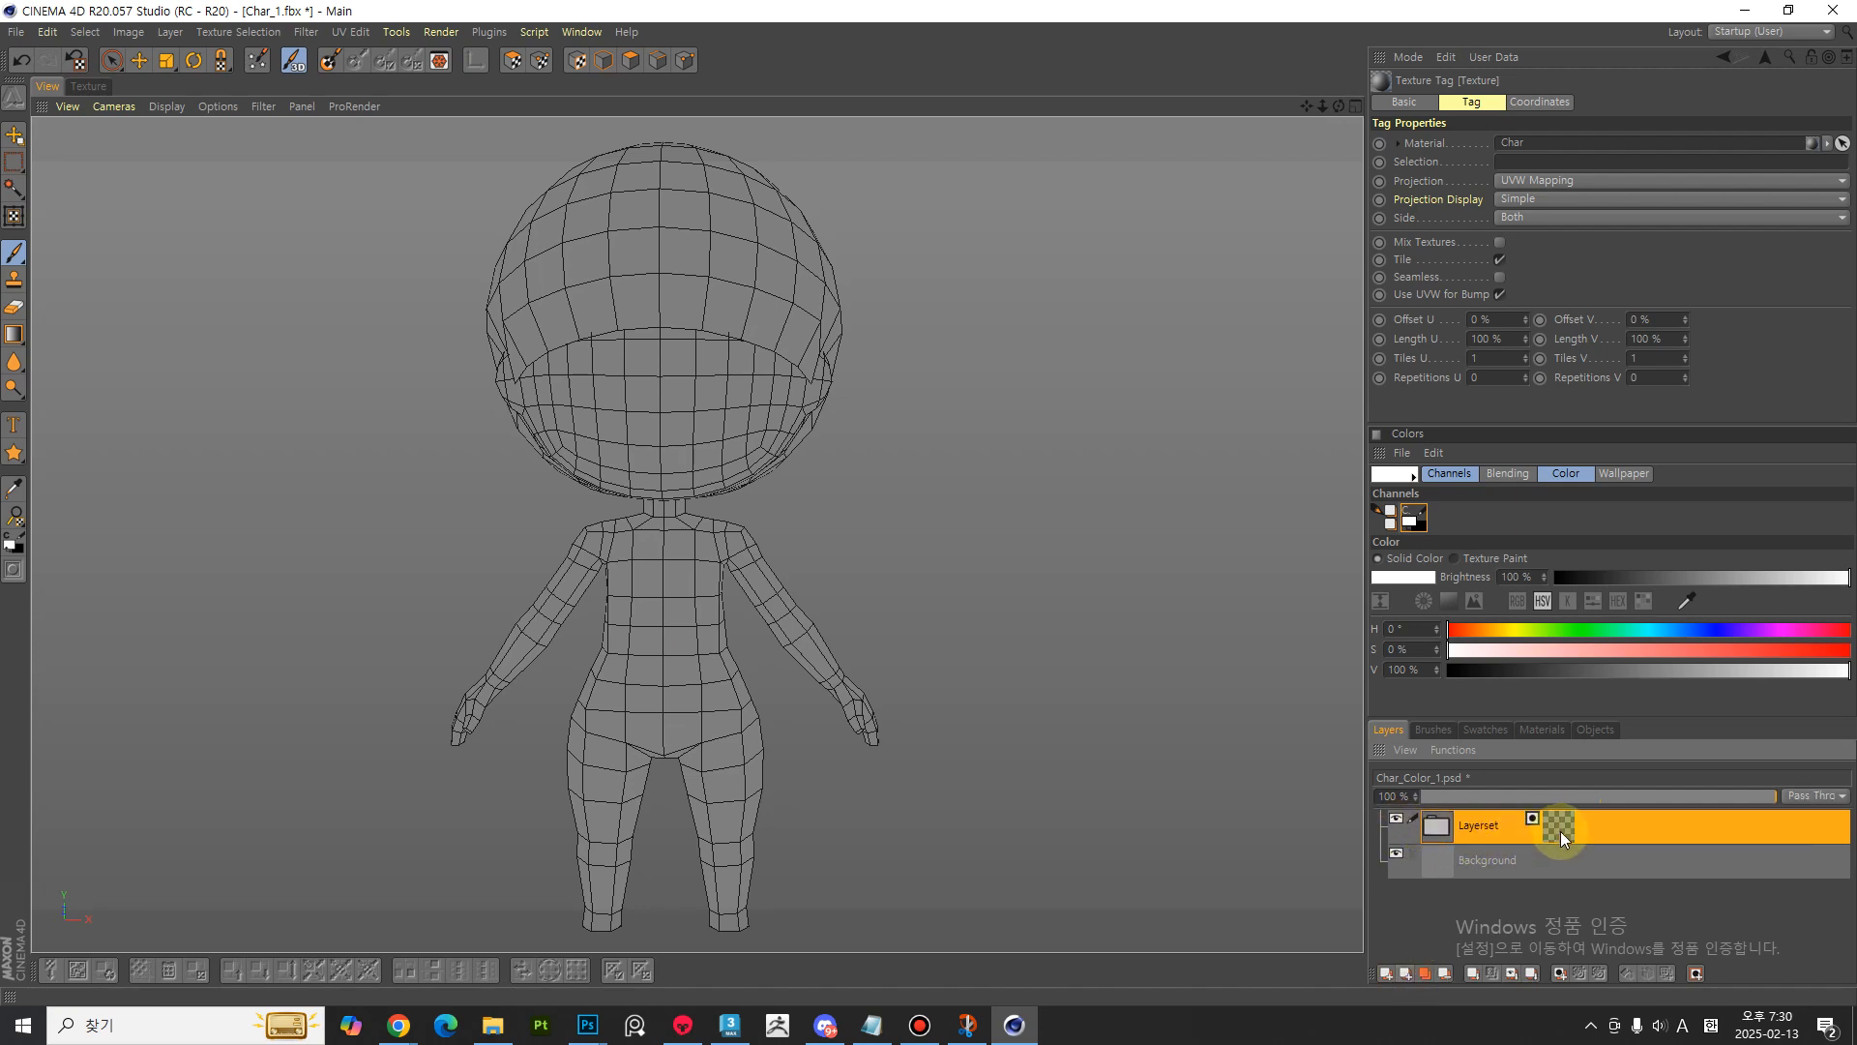
pyautogui.hotkey('ctrl', 'z')
pyautogui.moveTo(1466, 862)
pyautogui.mouseDown()
pyautogui.moveTo(1484, 858)
pyautogui.moveTo(1457, 841)
pyautogui.mouseUp()
pyautogui.click(1381, 828)
pyautogui.click(1418, 857)
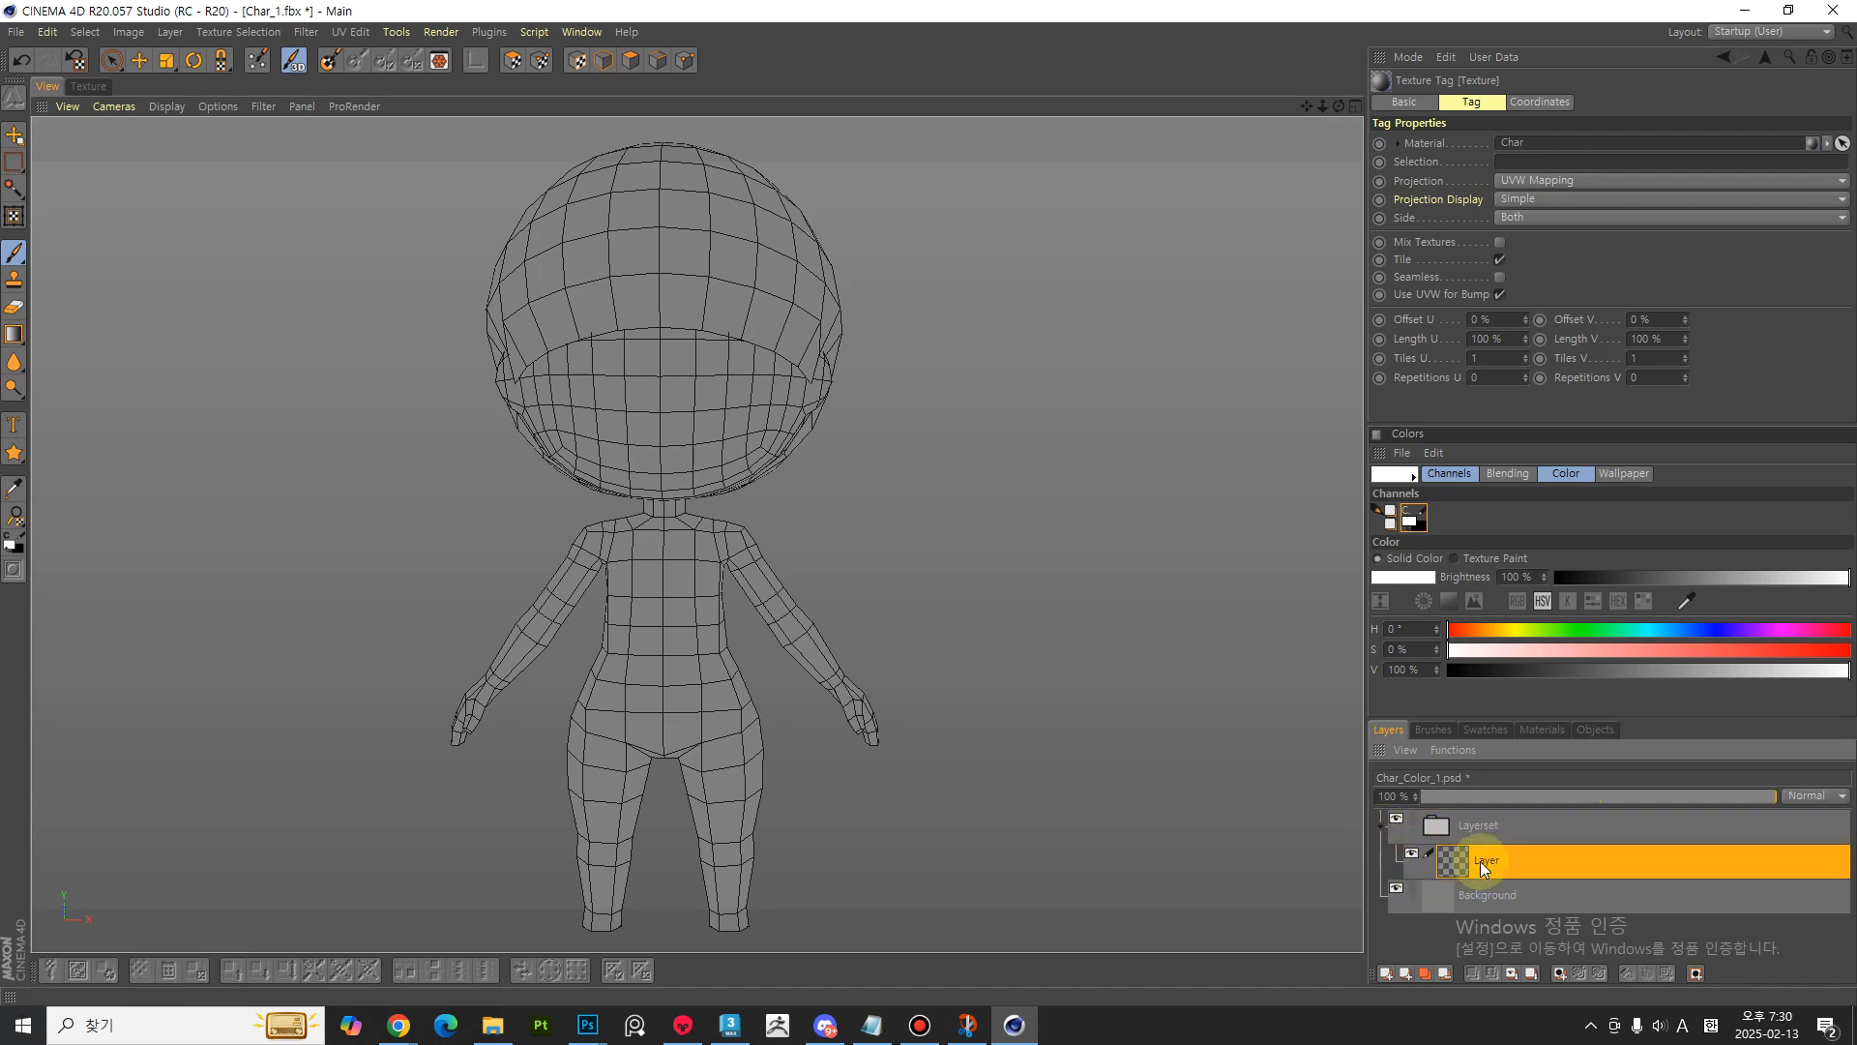
# - Compare the icon sizes for the layer list and set it to large icons
pyautogui.click(1453, 751)
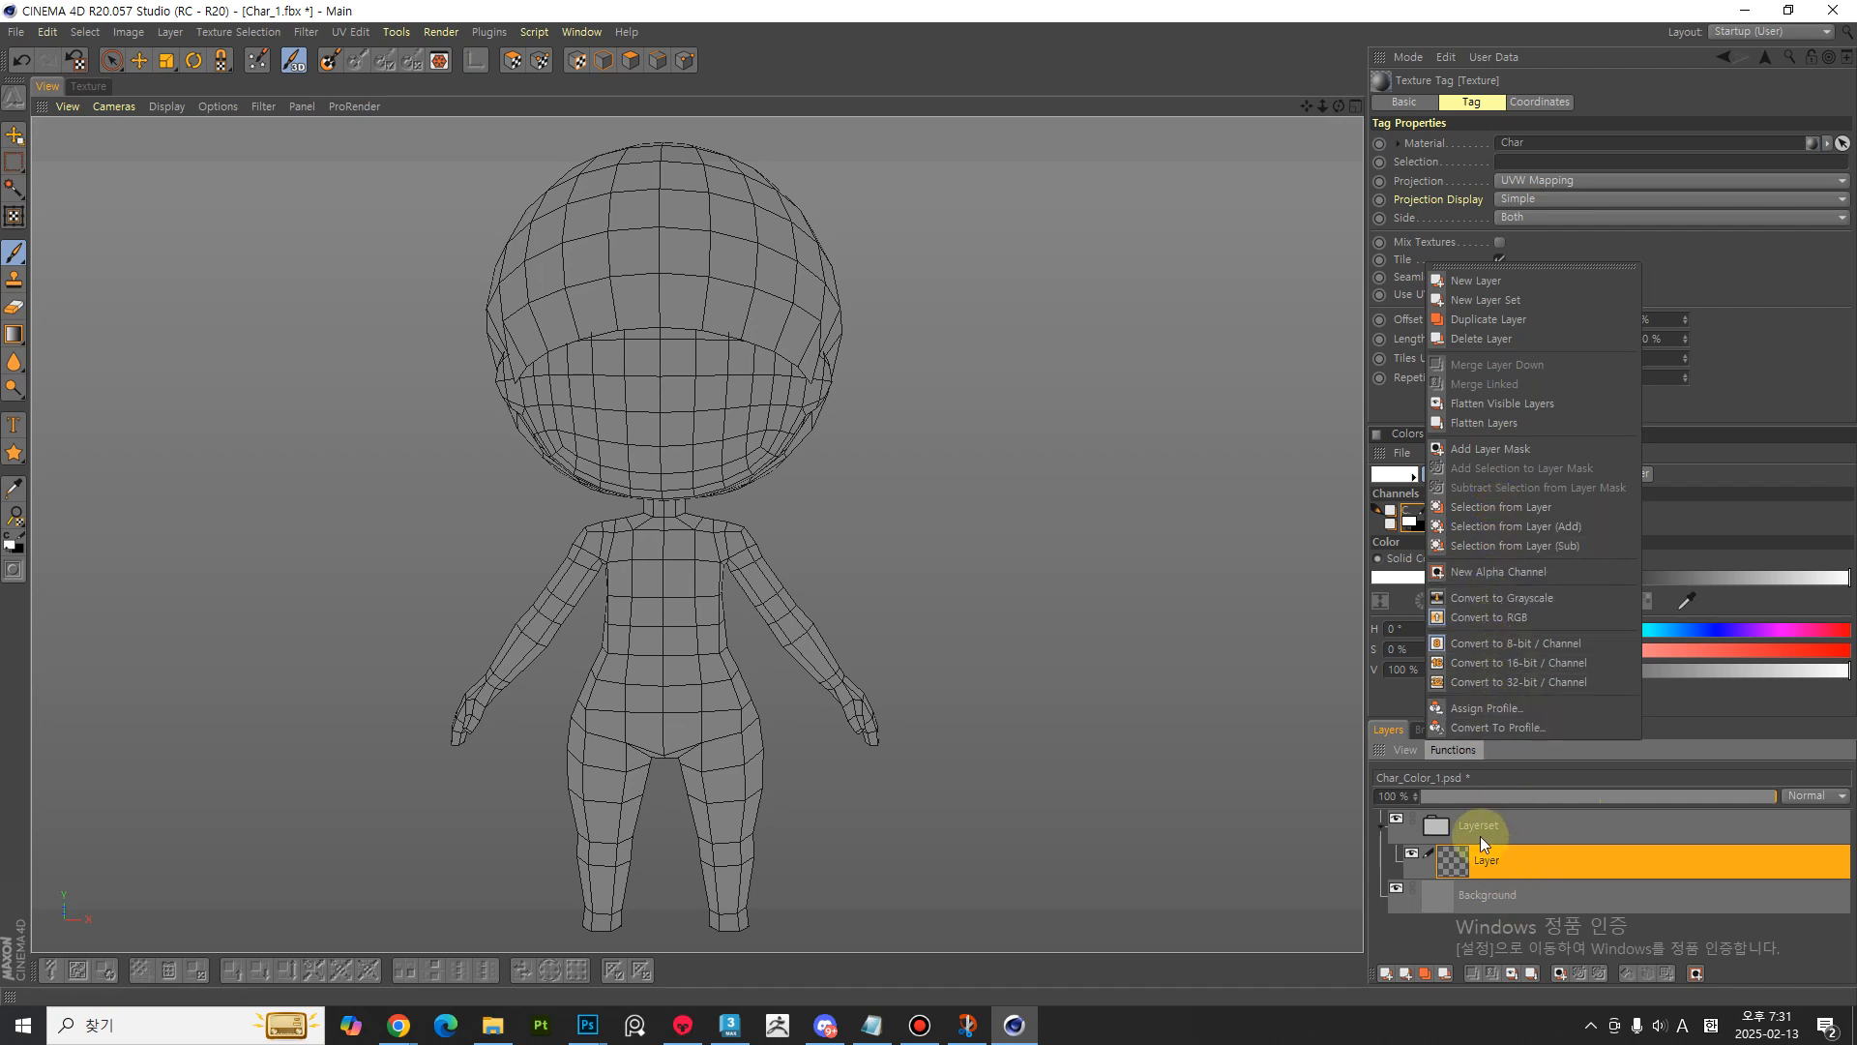
pyautogui.click(1407, 751)
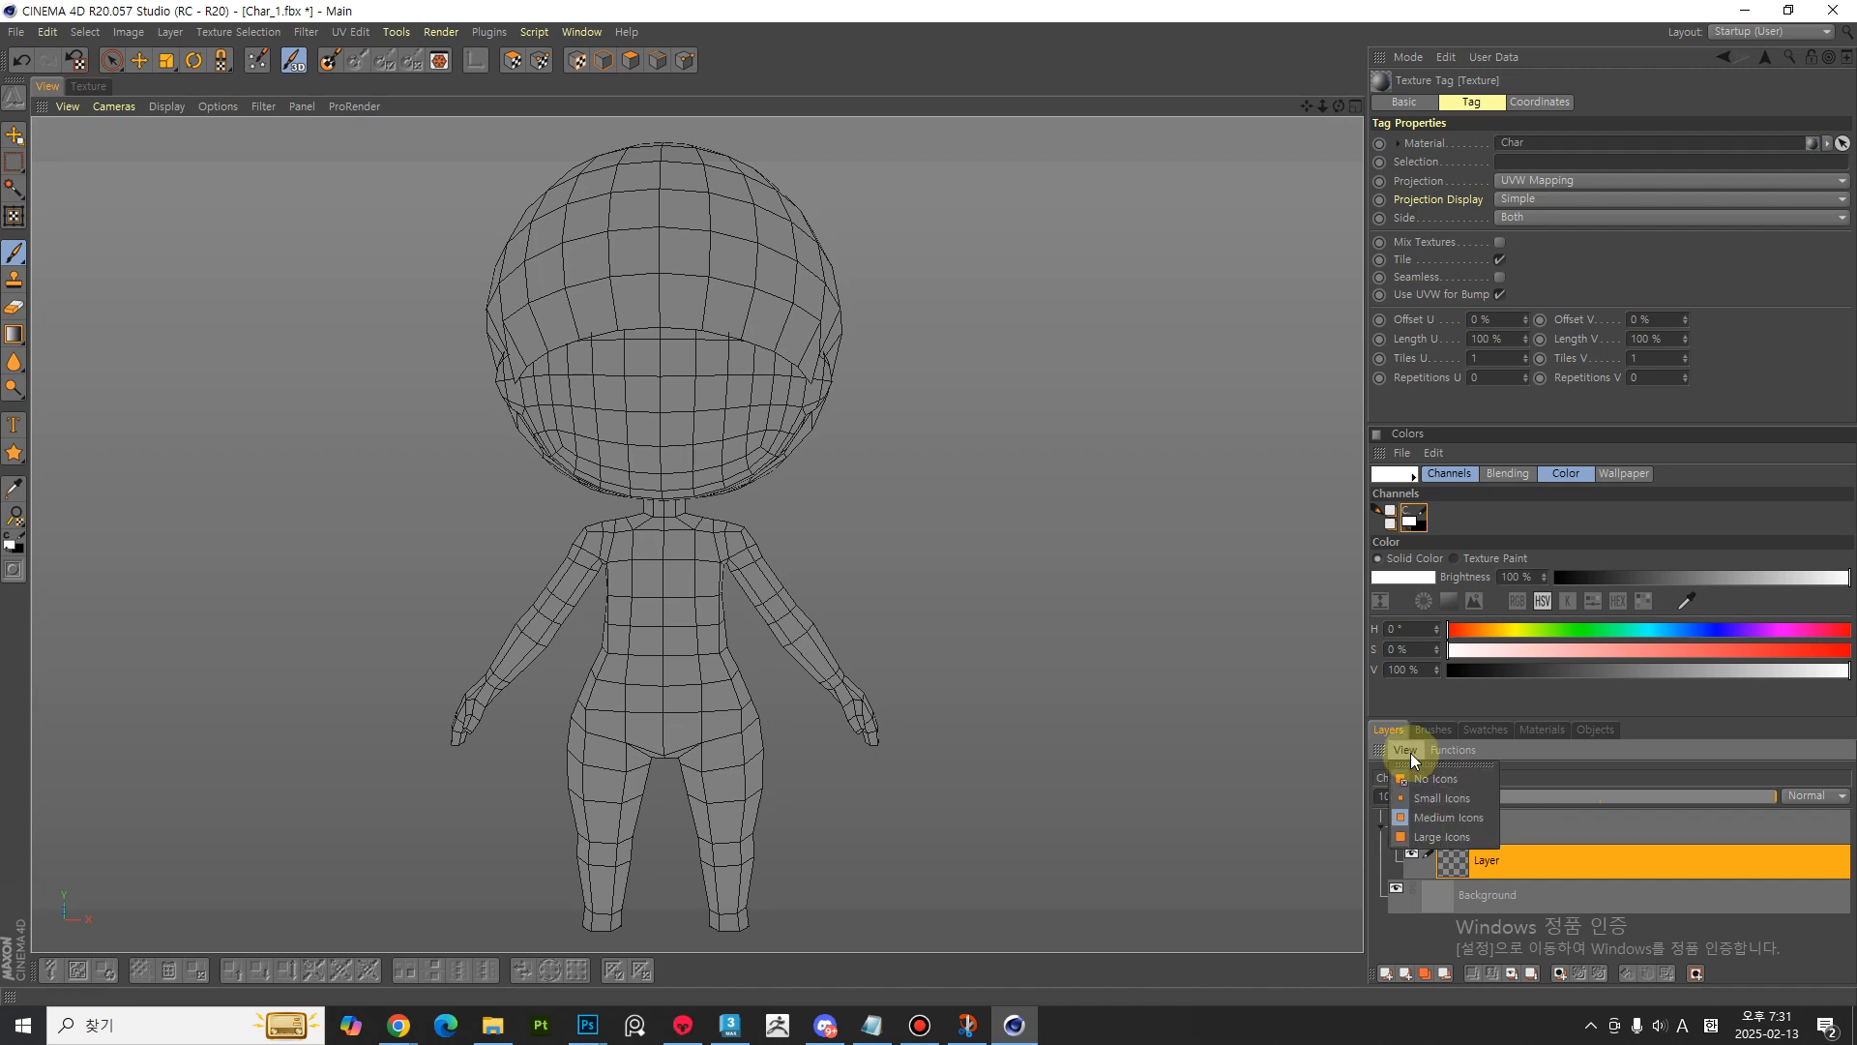
pyautogui.click(1439, 836)
pyautogui.click(1408, 751)
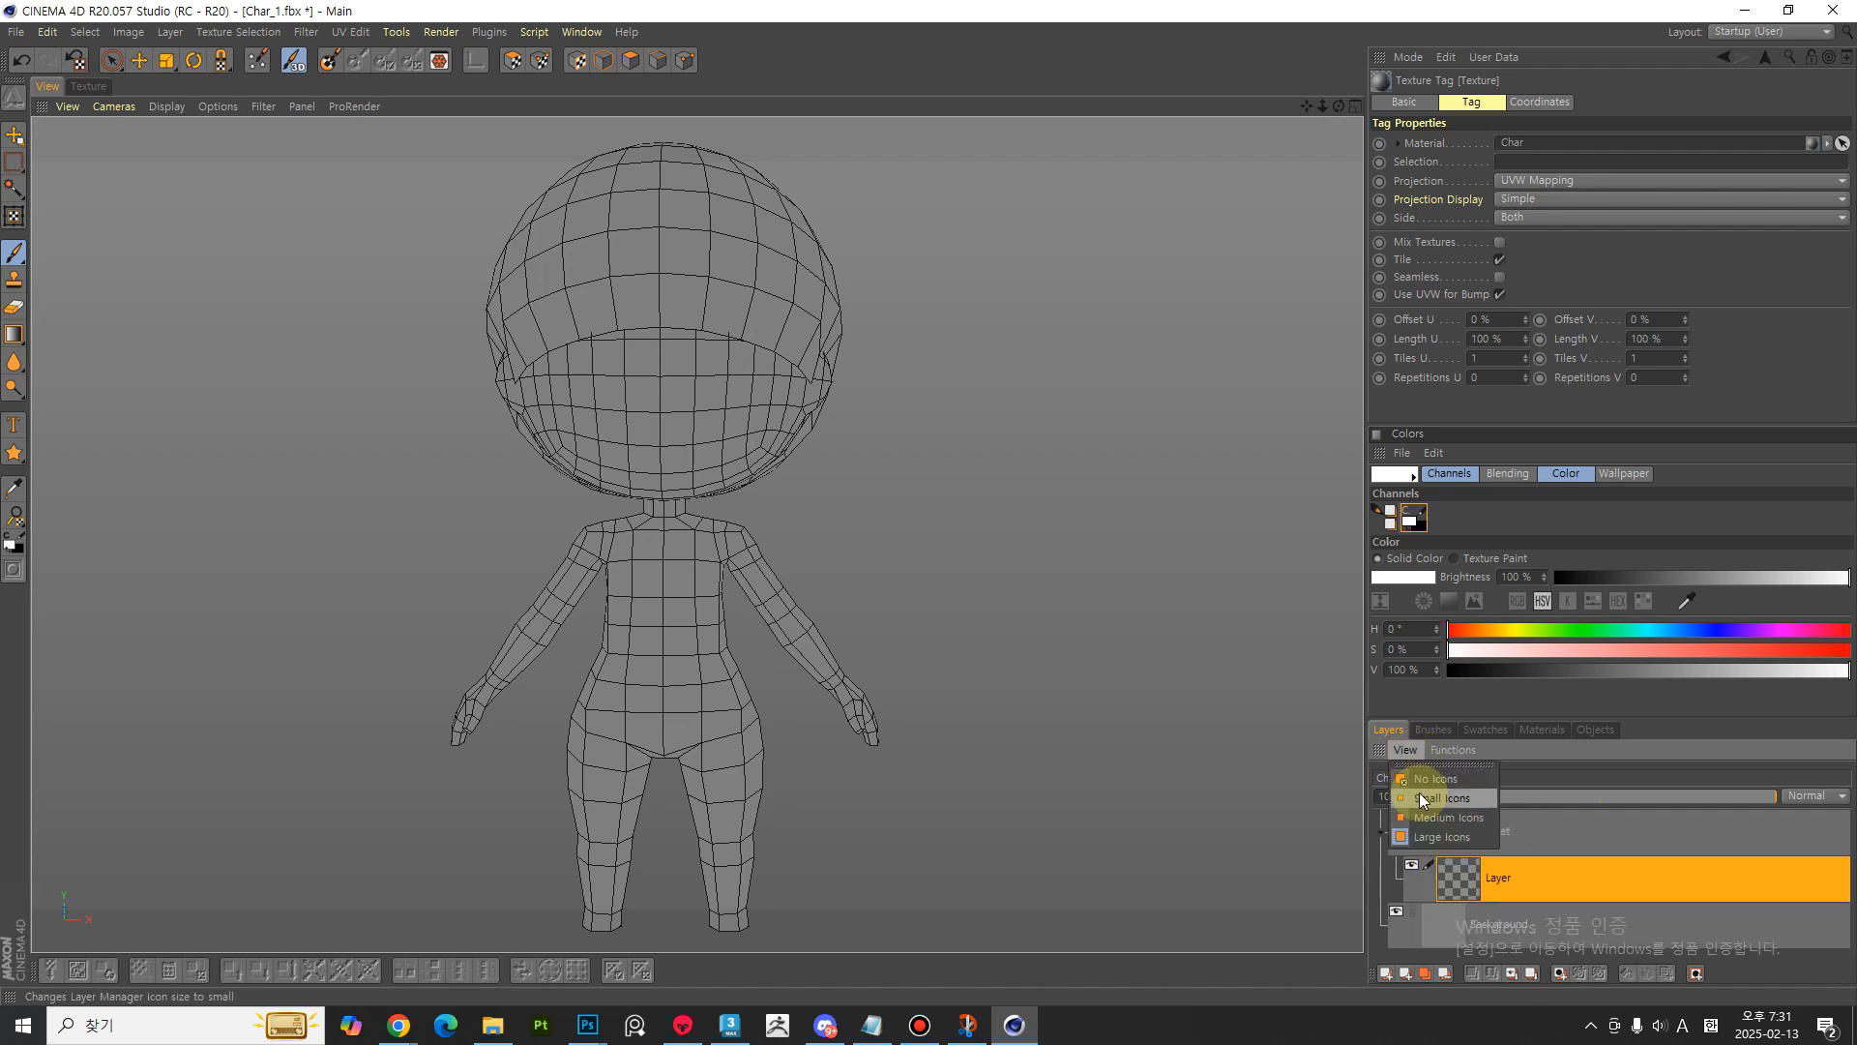
pyautogui.click(1442, 798)
pyautogui.click(1408, 751)
pyautogui.click(1436, 833)
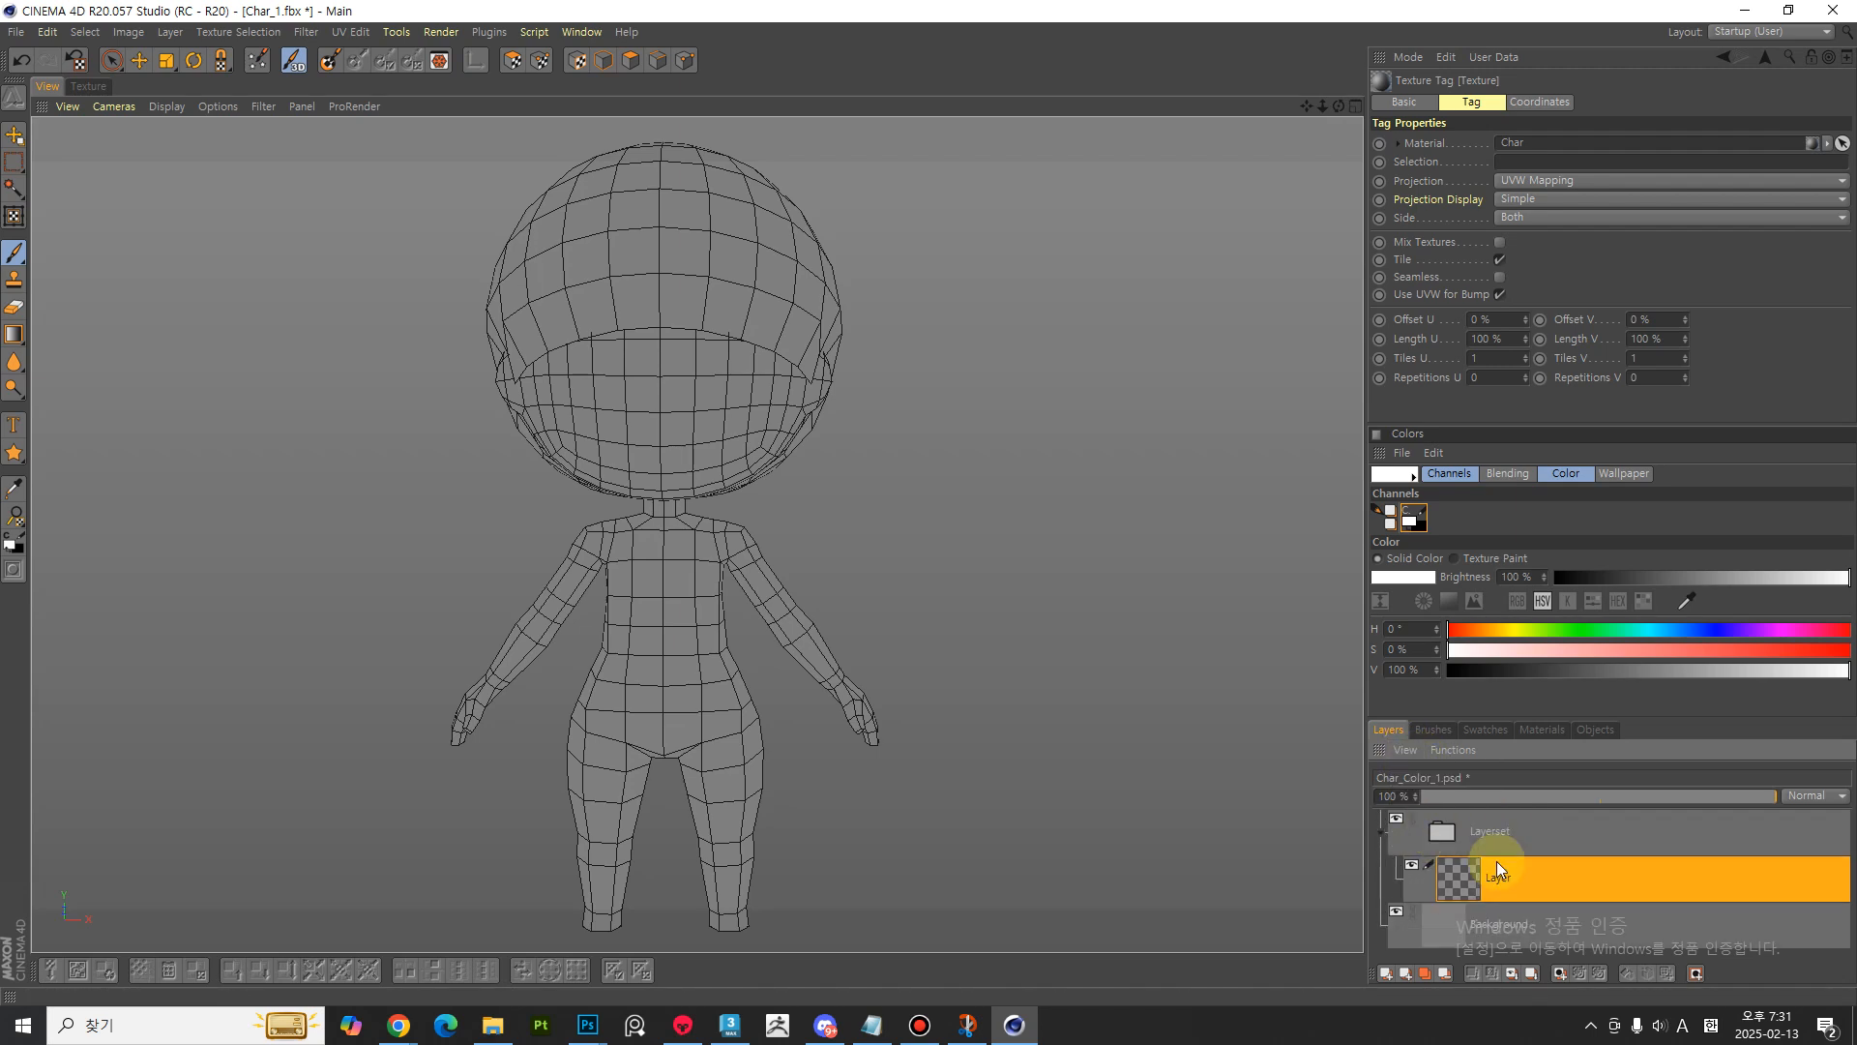
# - Examine the brushes in the BodyPaint Presets library, including the Standard Tools group, and collapse the groups again
pyautogui.click(1424, 731)
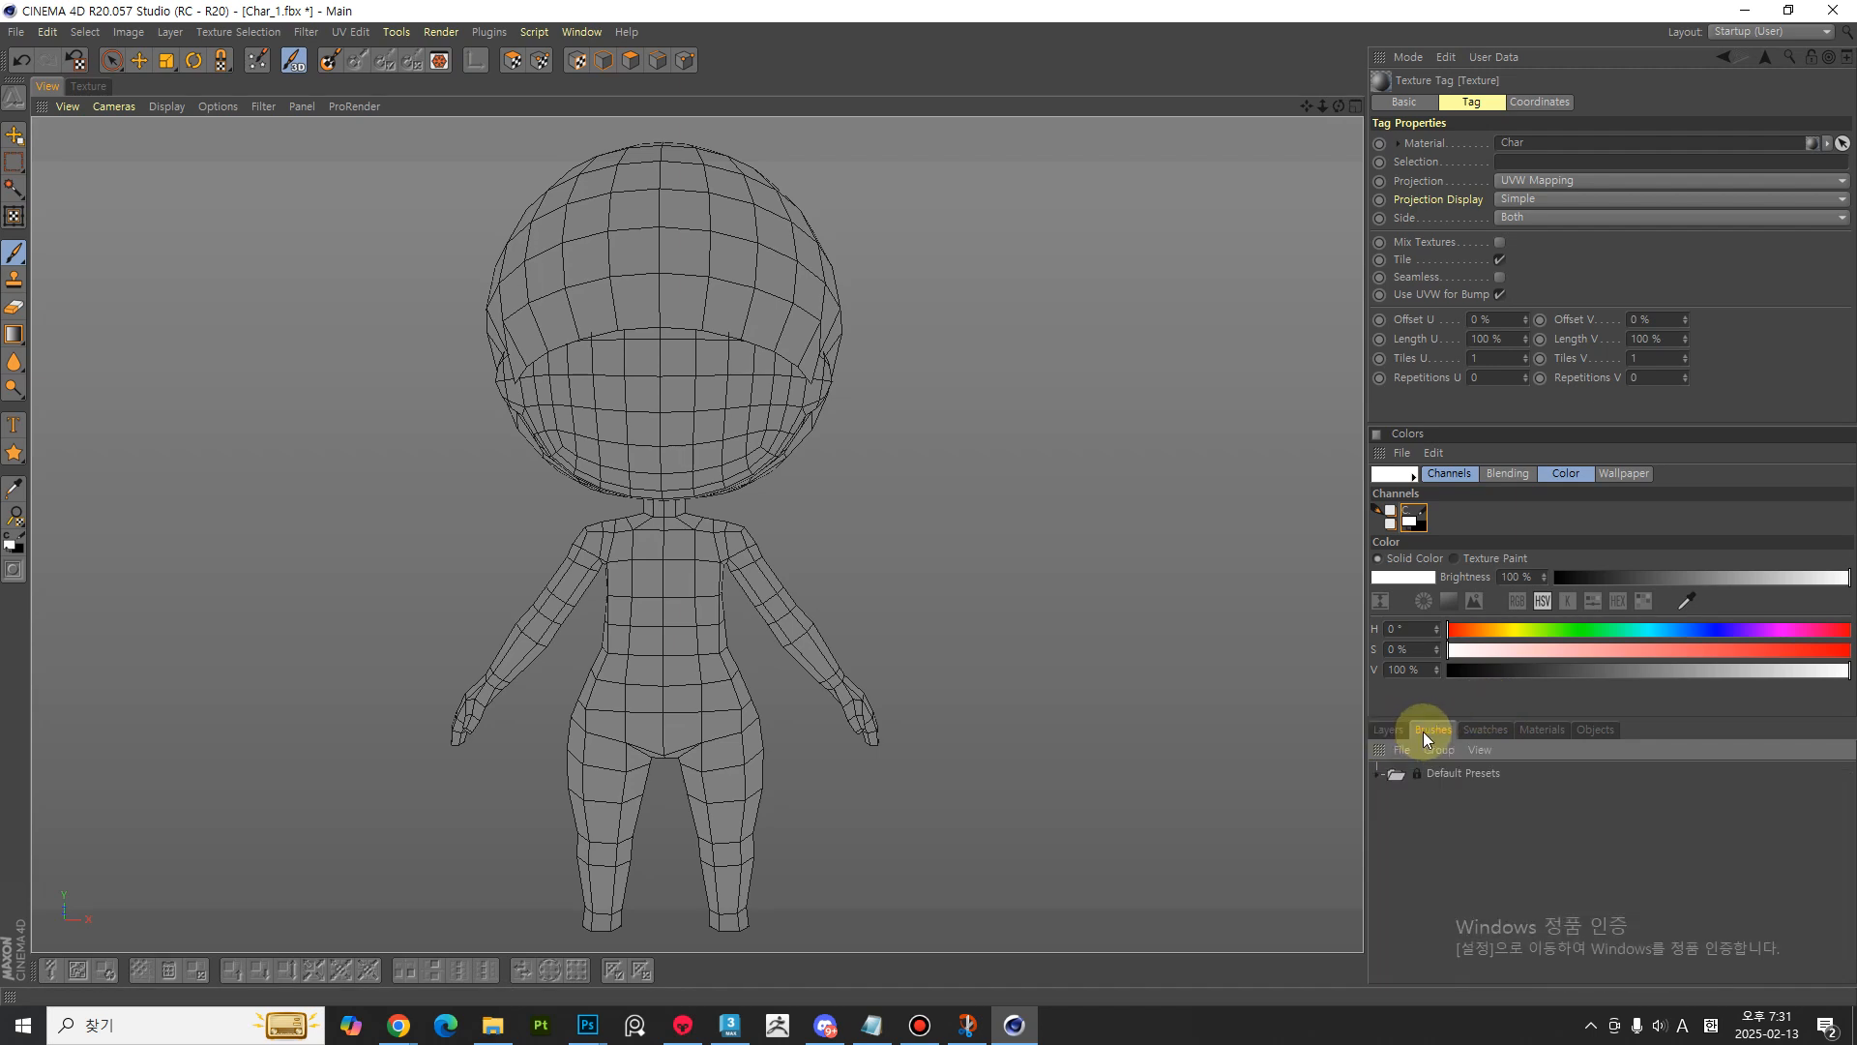
pyautogui.click(1378, 774)
pyautogui.click(1393, 796)
pyautogui.click(1409, 820)
pyautogui.click(1426, 848)
pyautogui.scroll(-5, 1596, 869)
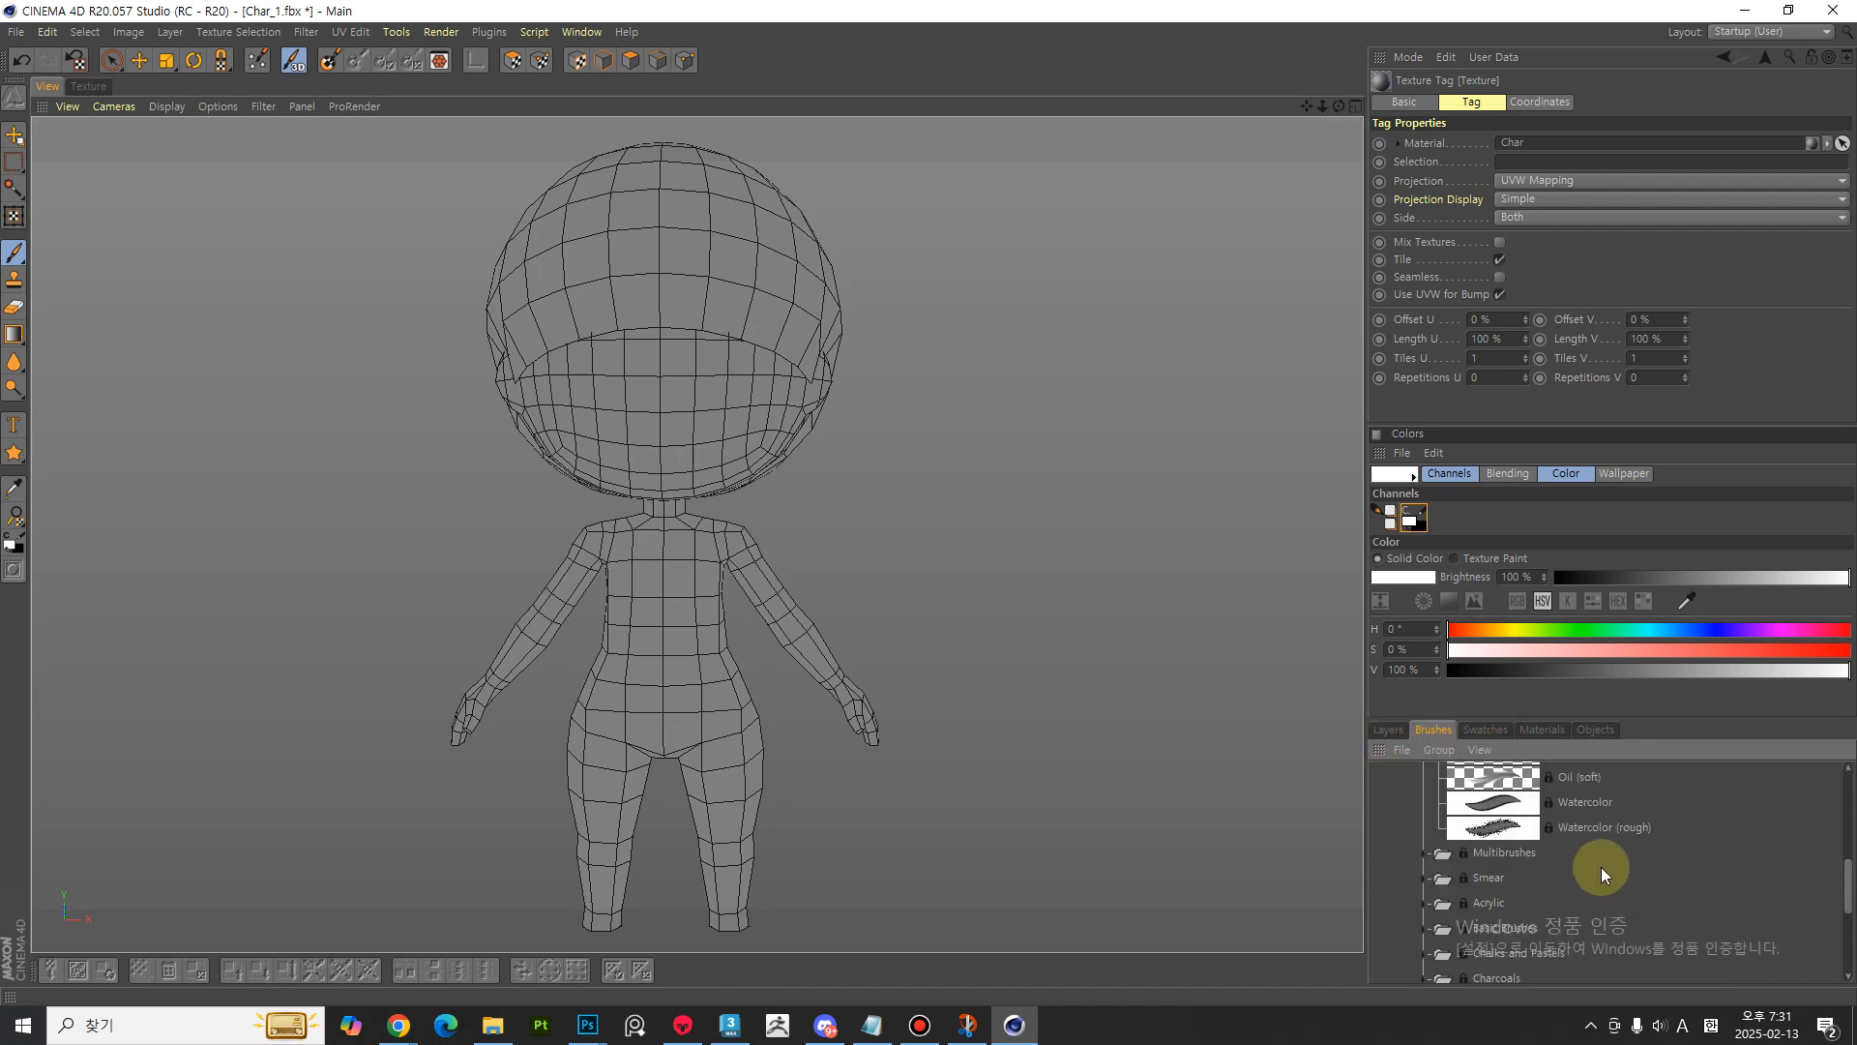
pyautogui.scroll(5, 1563, 884)
pyautogui.scroll(-5, 1548, 880)
pyautogui.scroll(5, 1544, 878)
pyautogui.scroll(-5, 1546, 886)
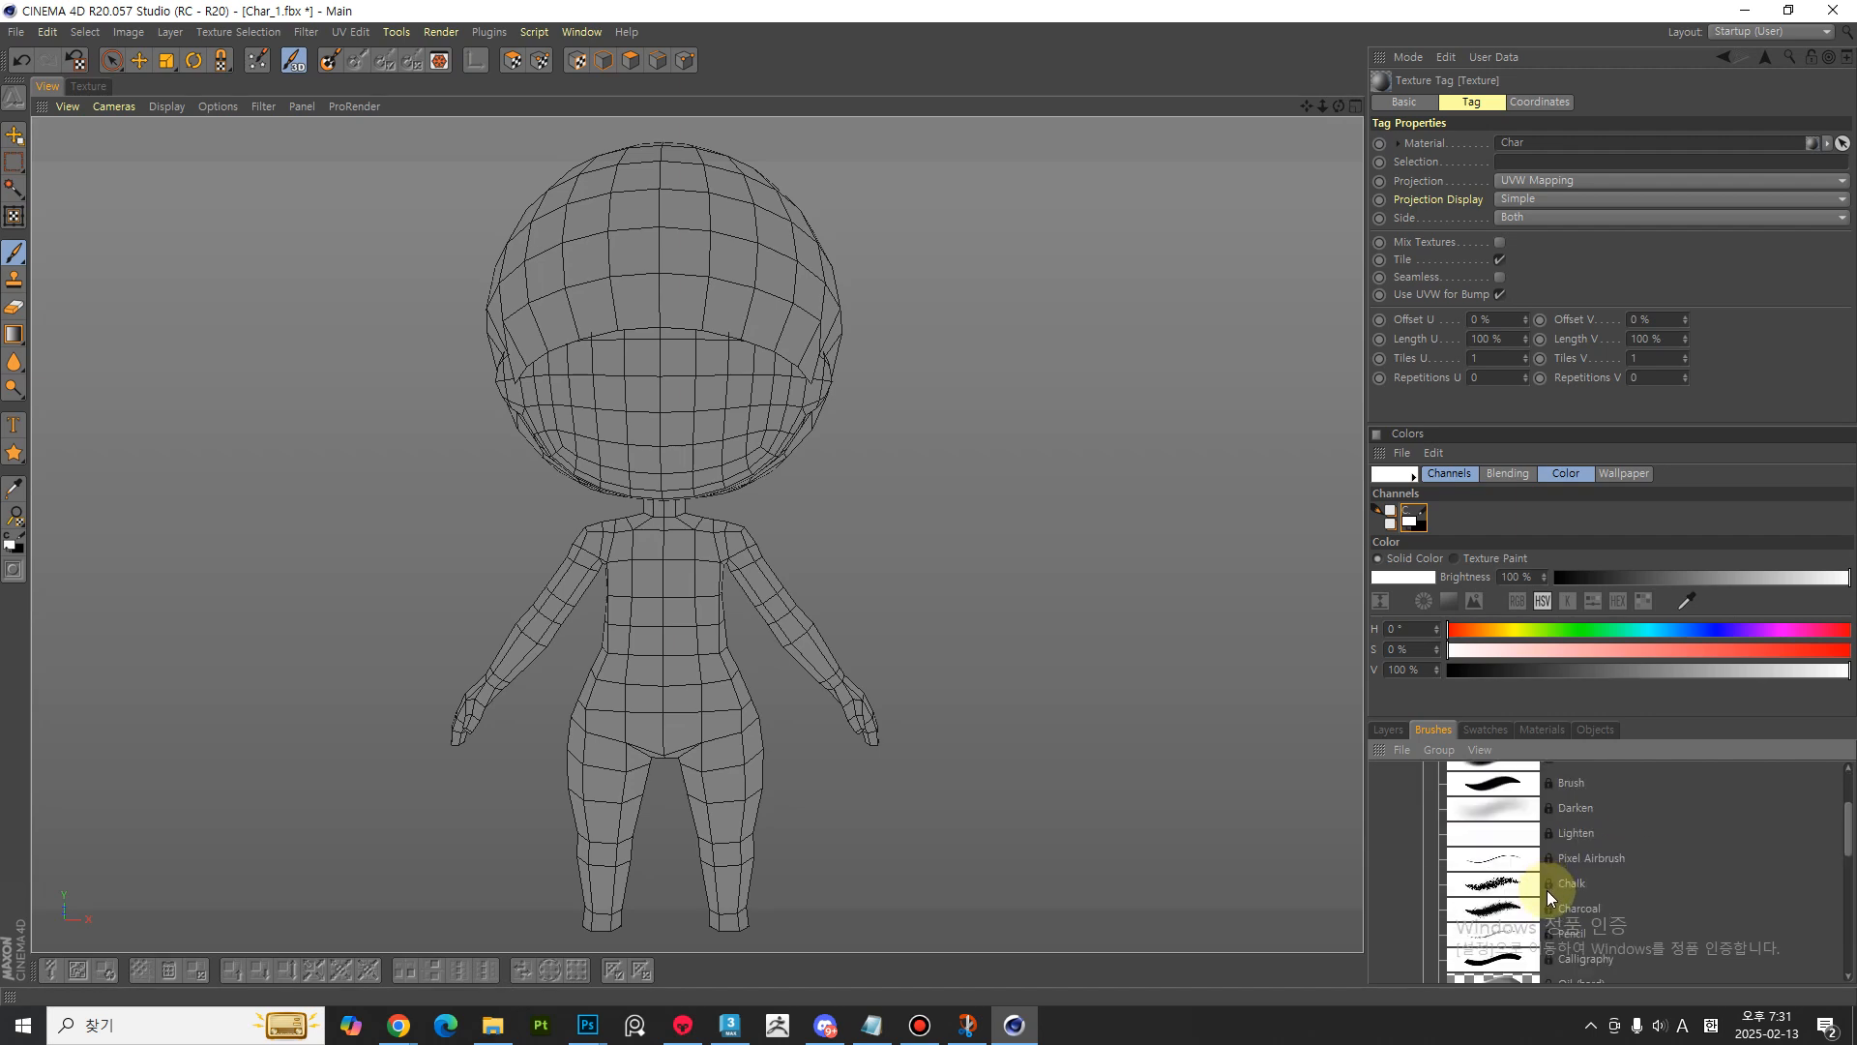
pyautogui.scroll(5, 1547, 890)
pyautogui.click(1419, 851)
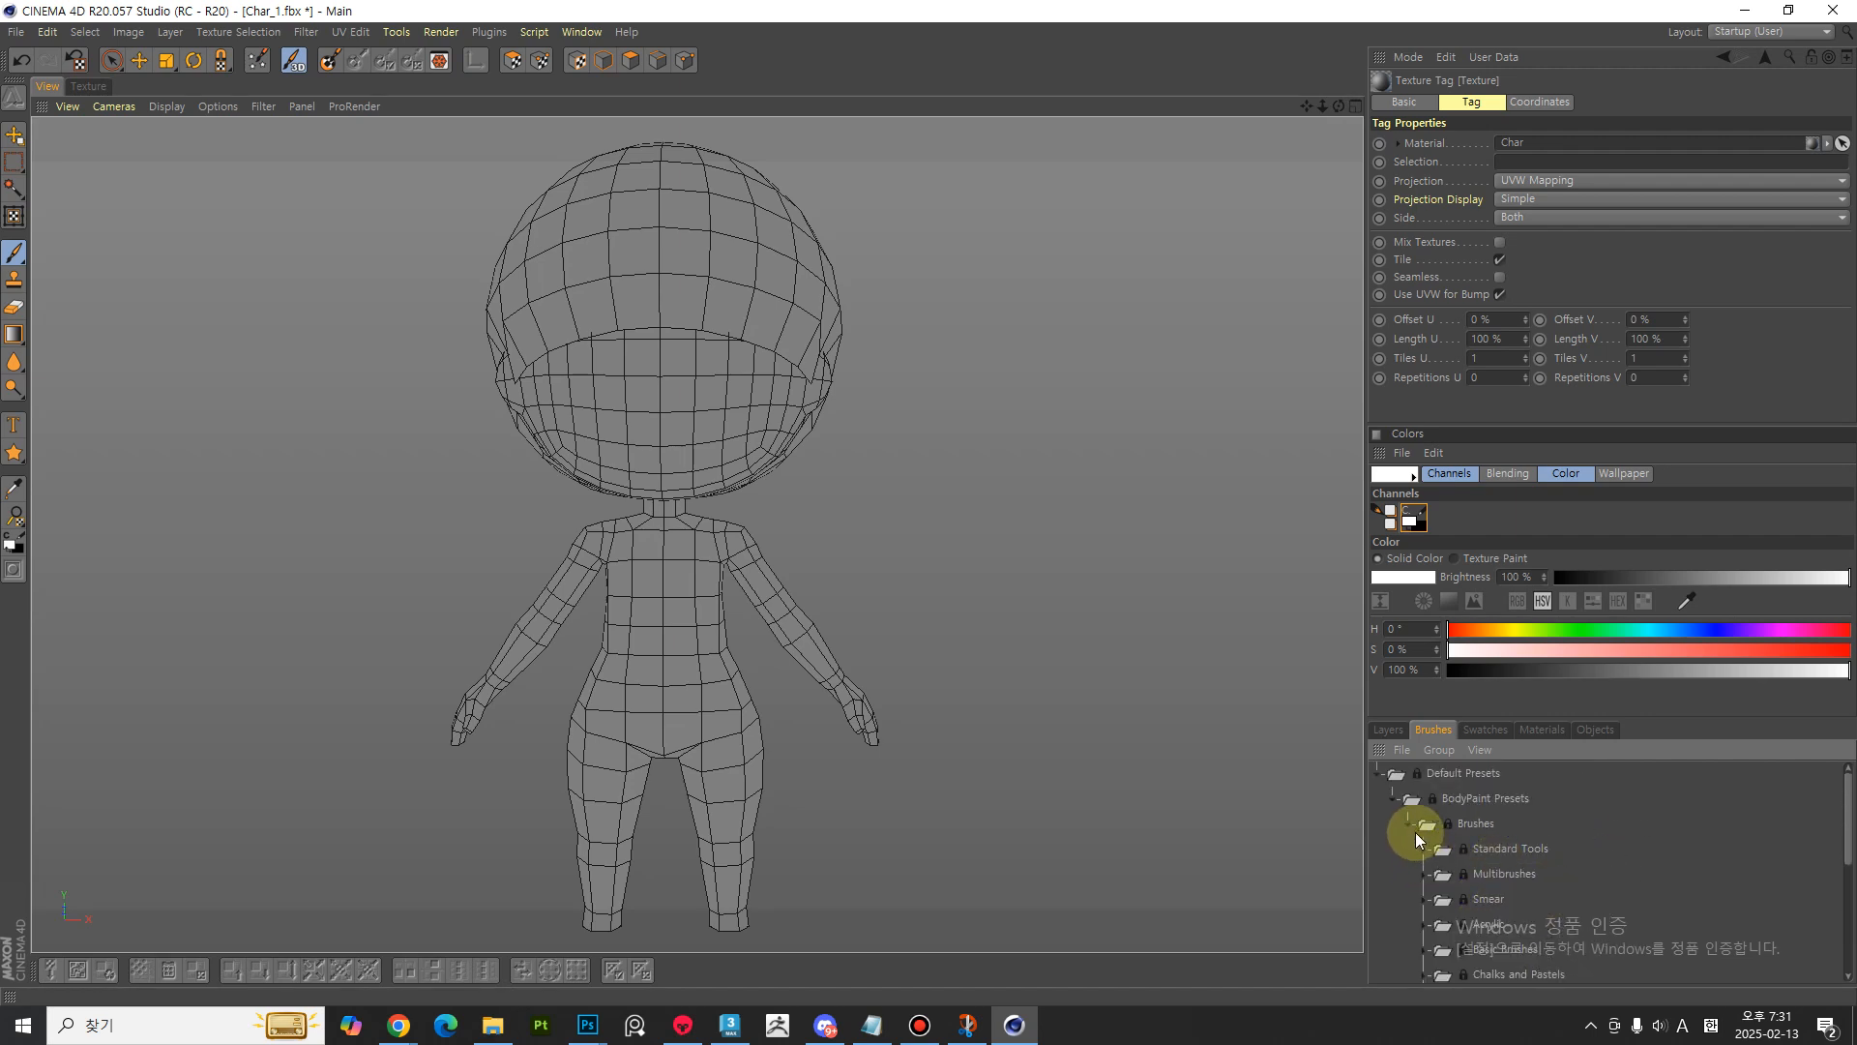
pyautogui.click(1412, 826)
pyautogui.click(1397, 799)
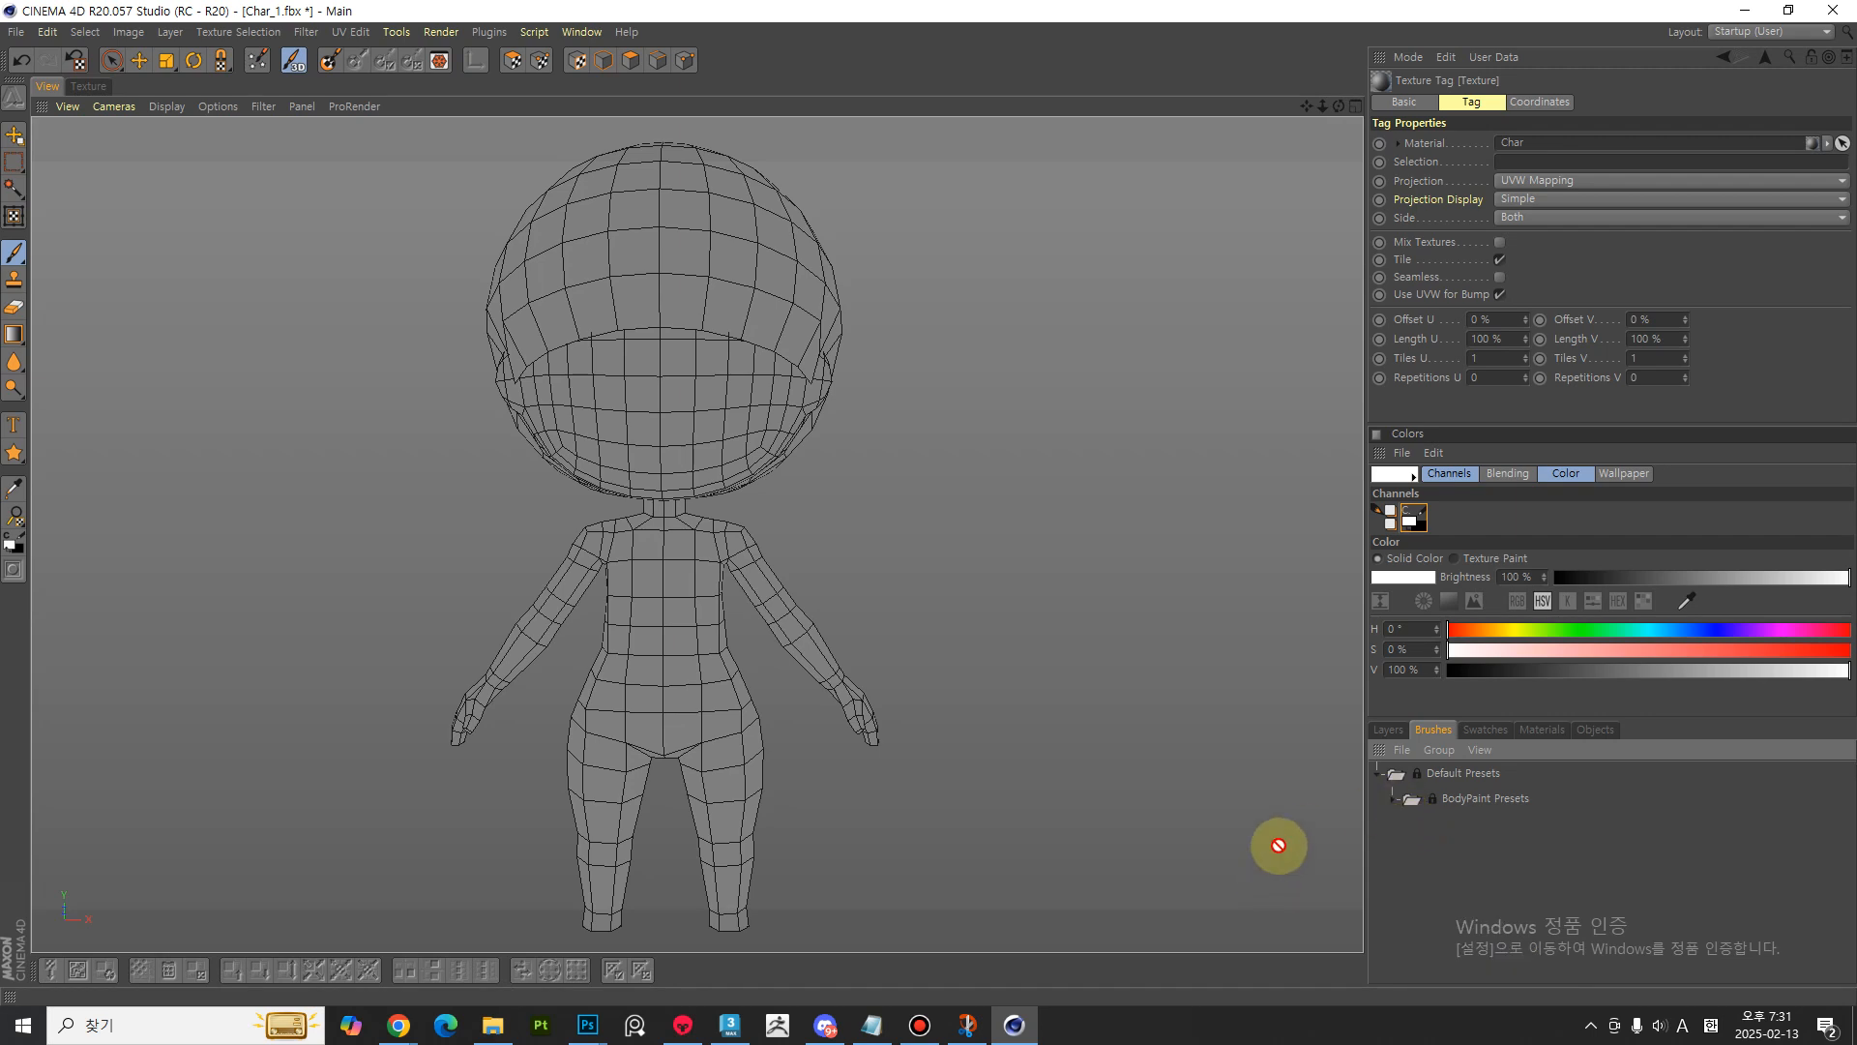
# - Open the Load Brushes file dialog, look through the supported file types, and cancel it
pyautogui.click(1402, 748)
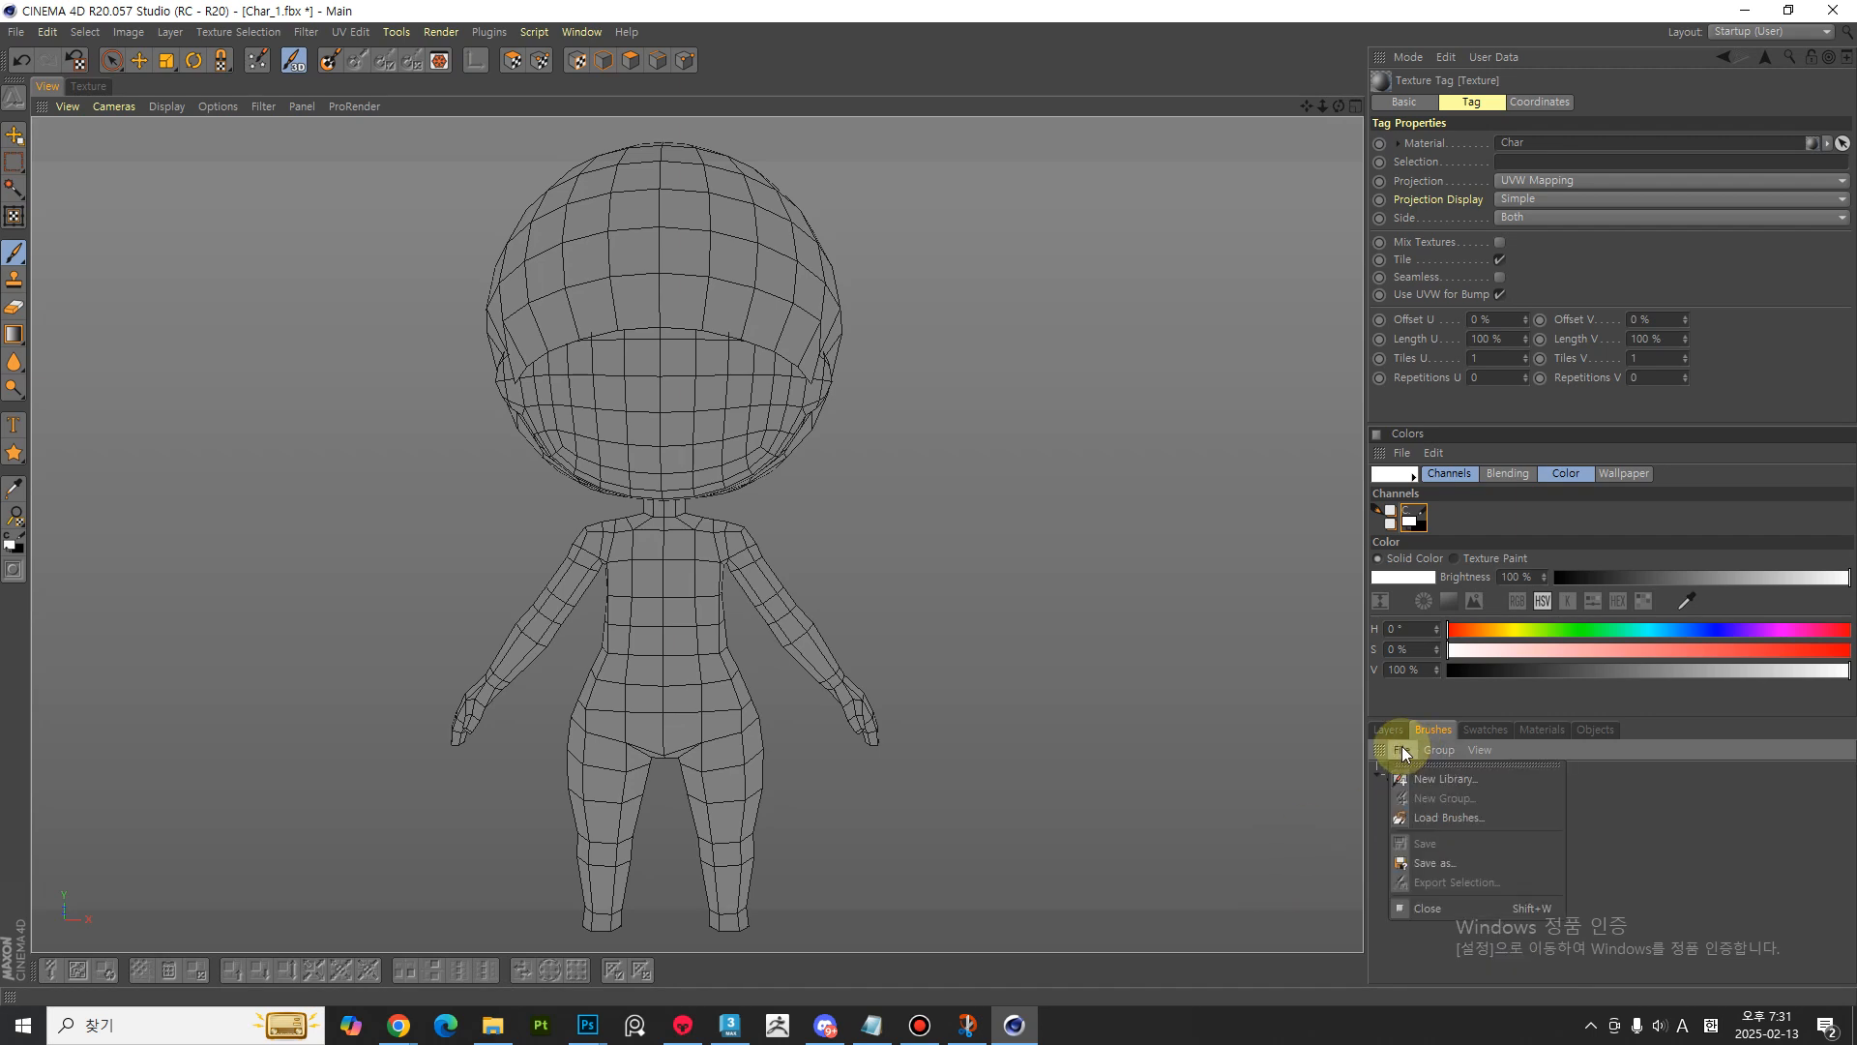
pyautogui.click(1437, 817)
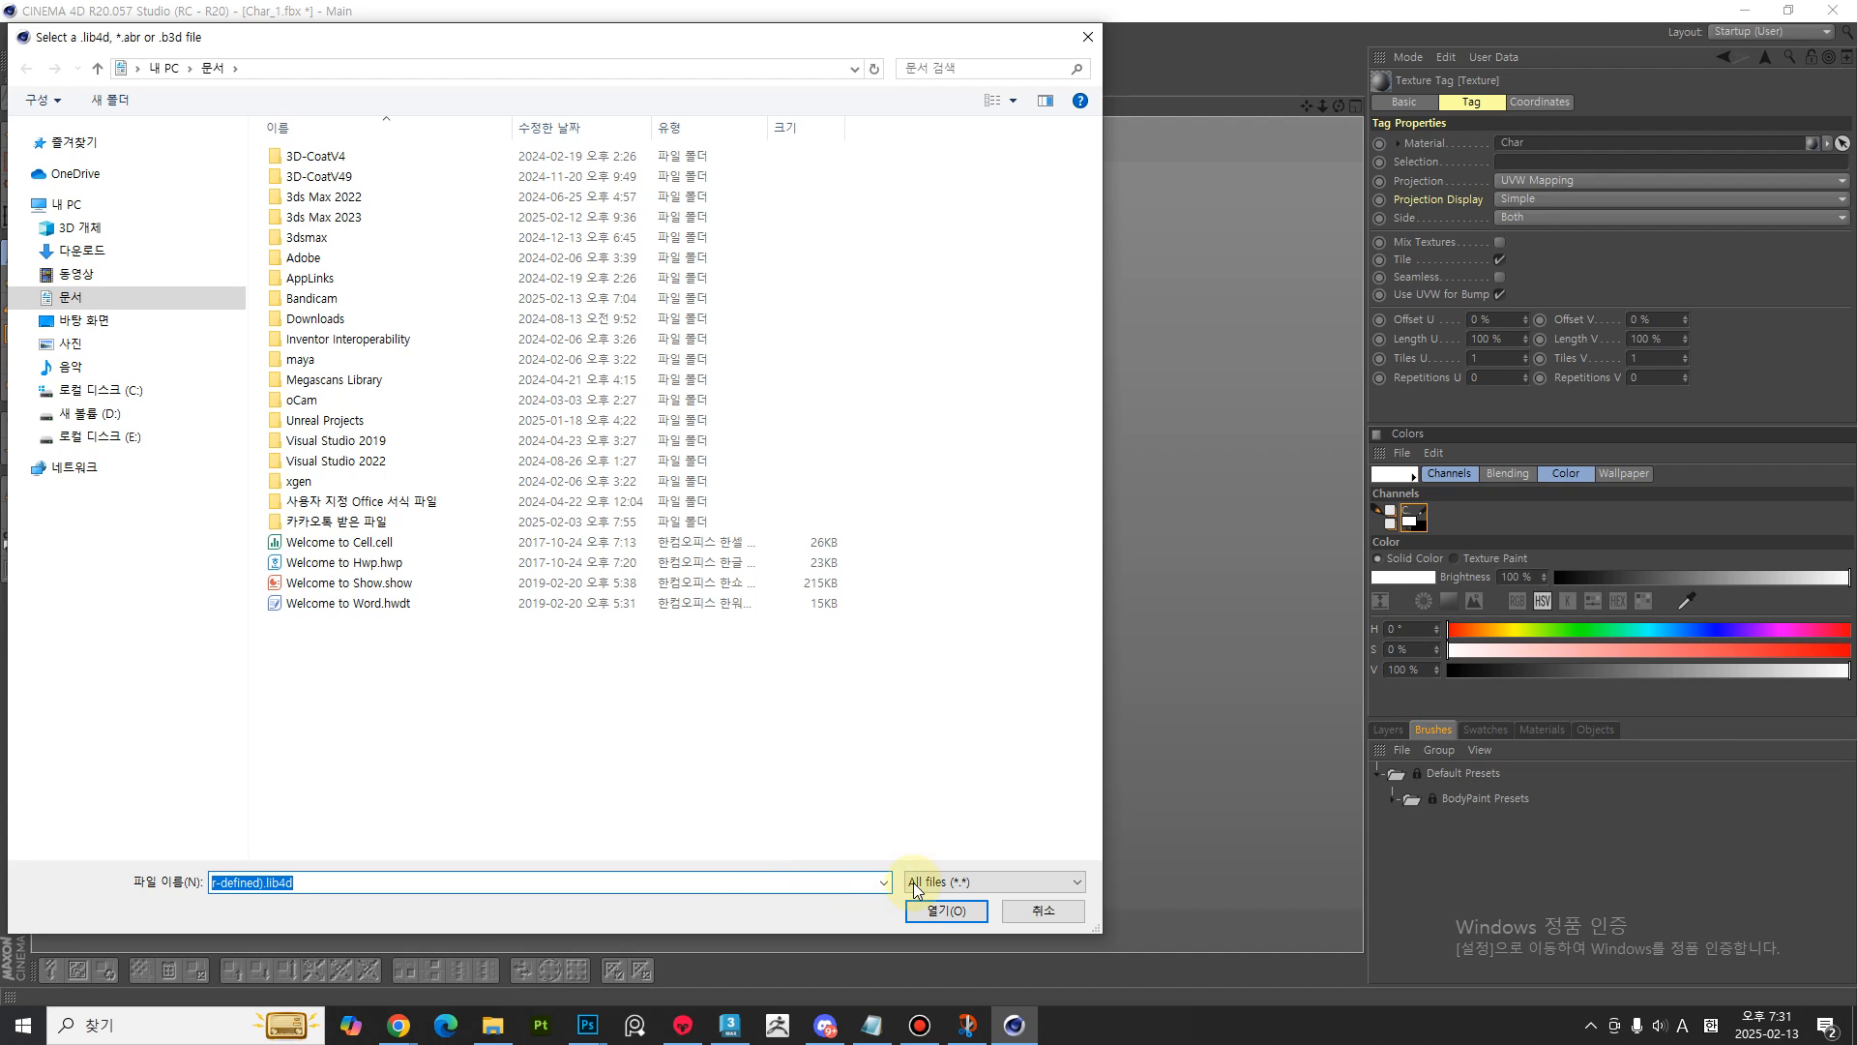
pyautogui.click(967, 883)
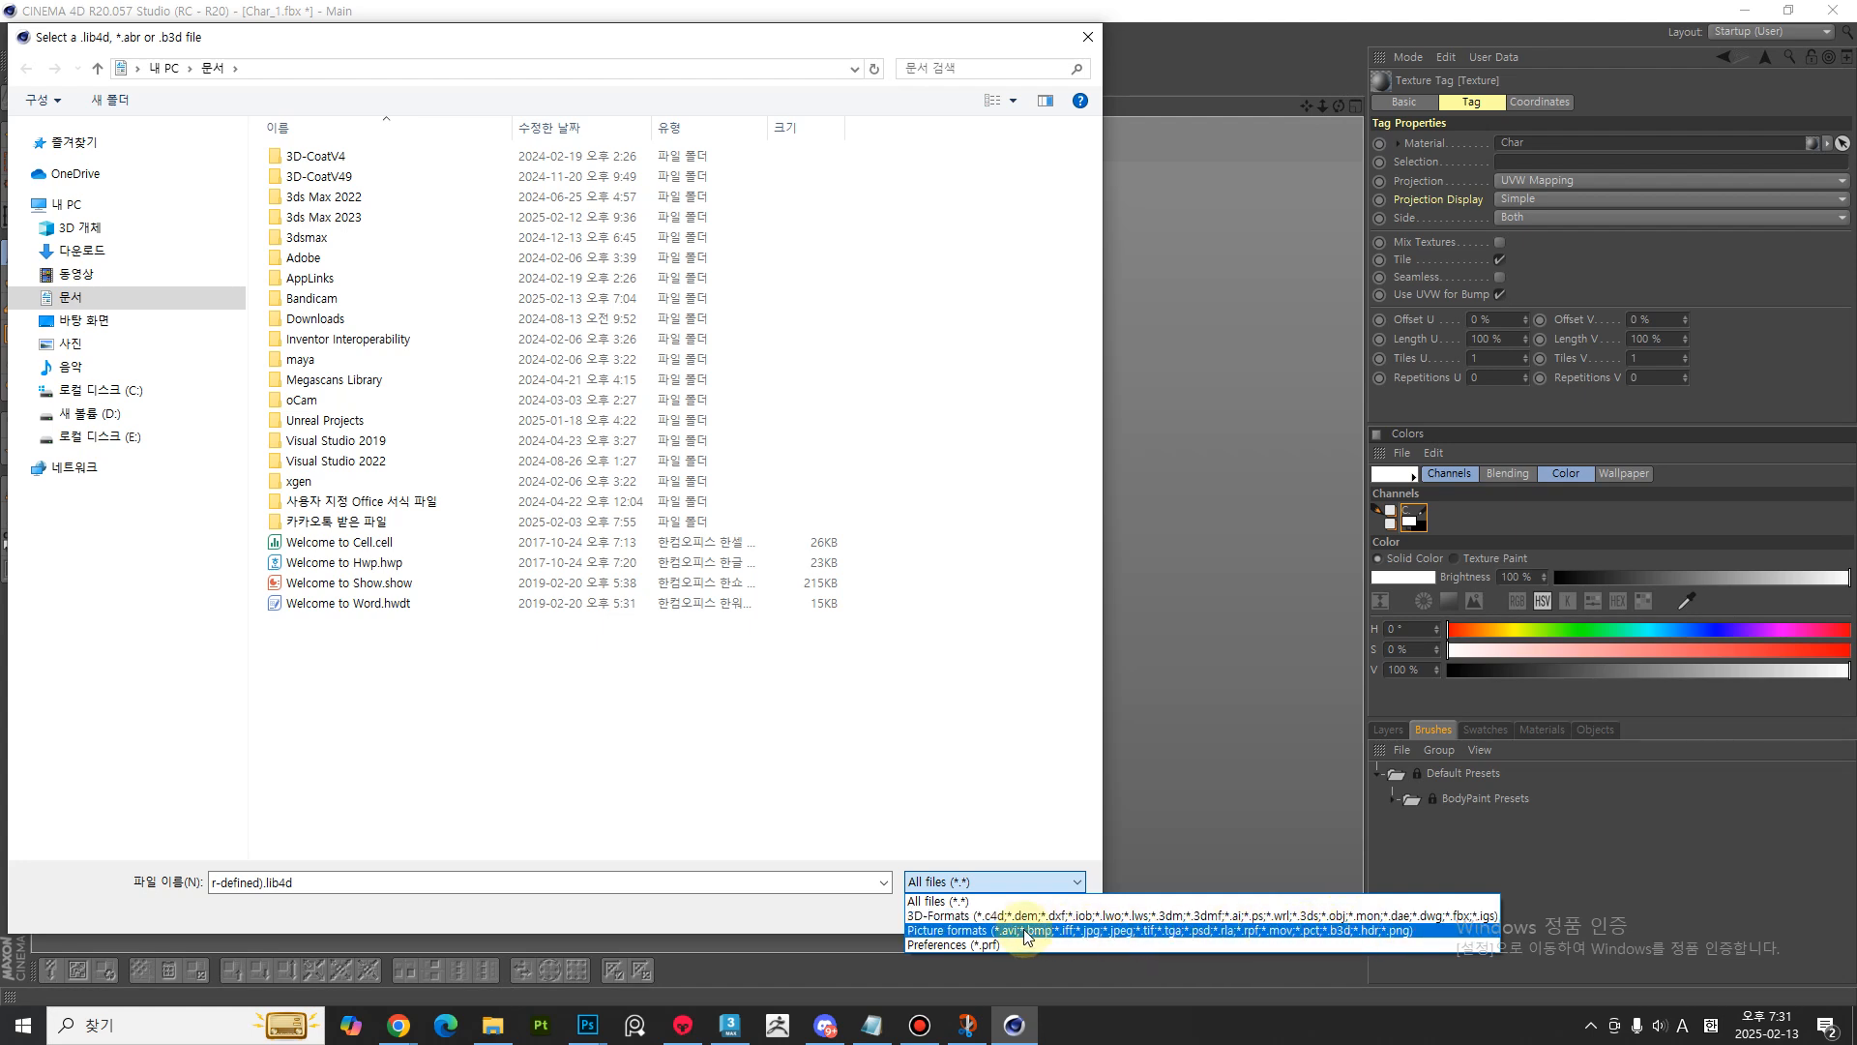
pyautogui.click(946, 832)
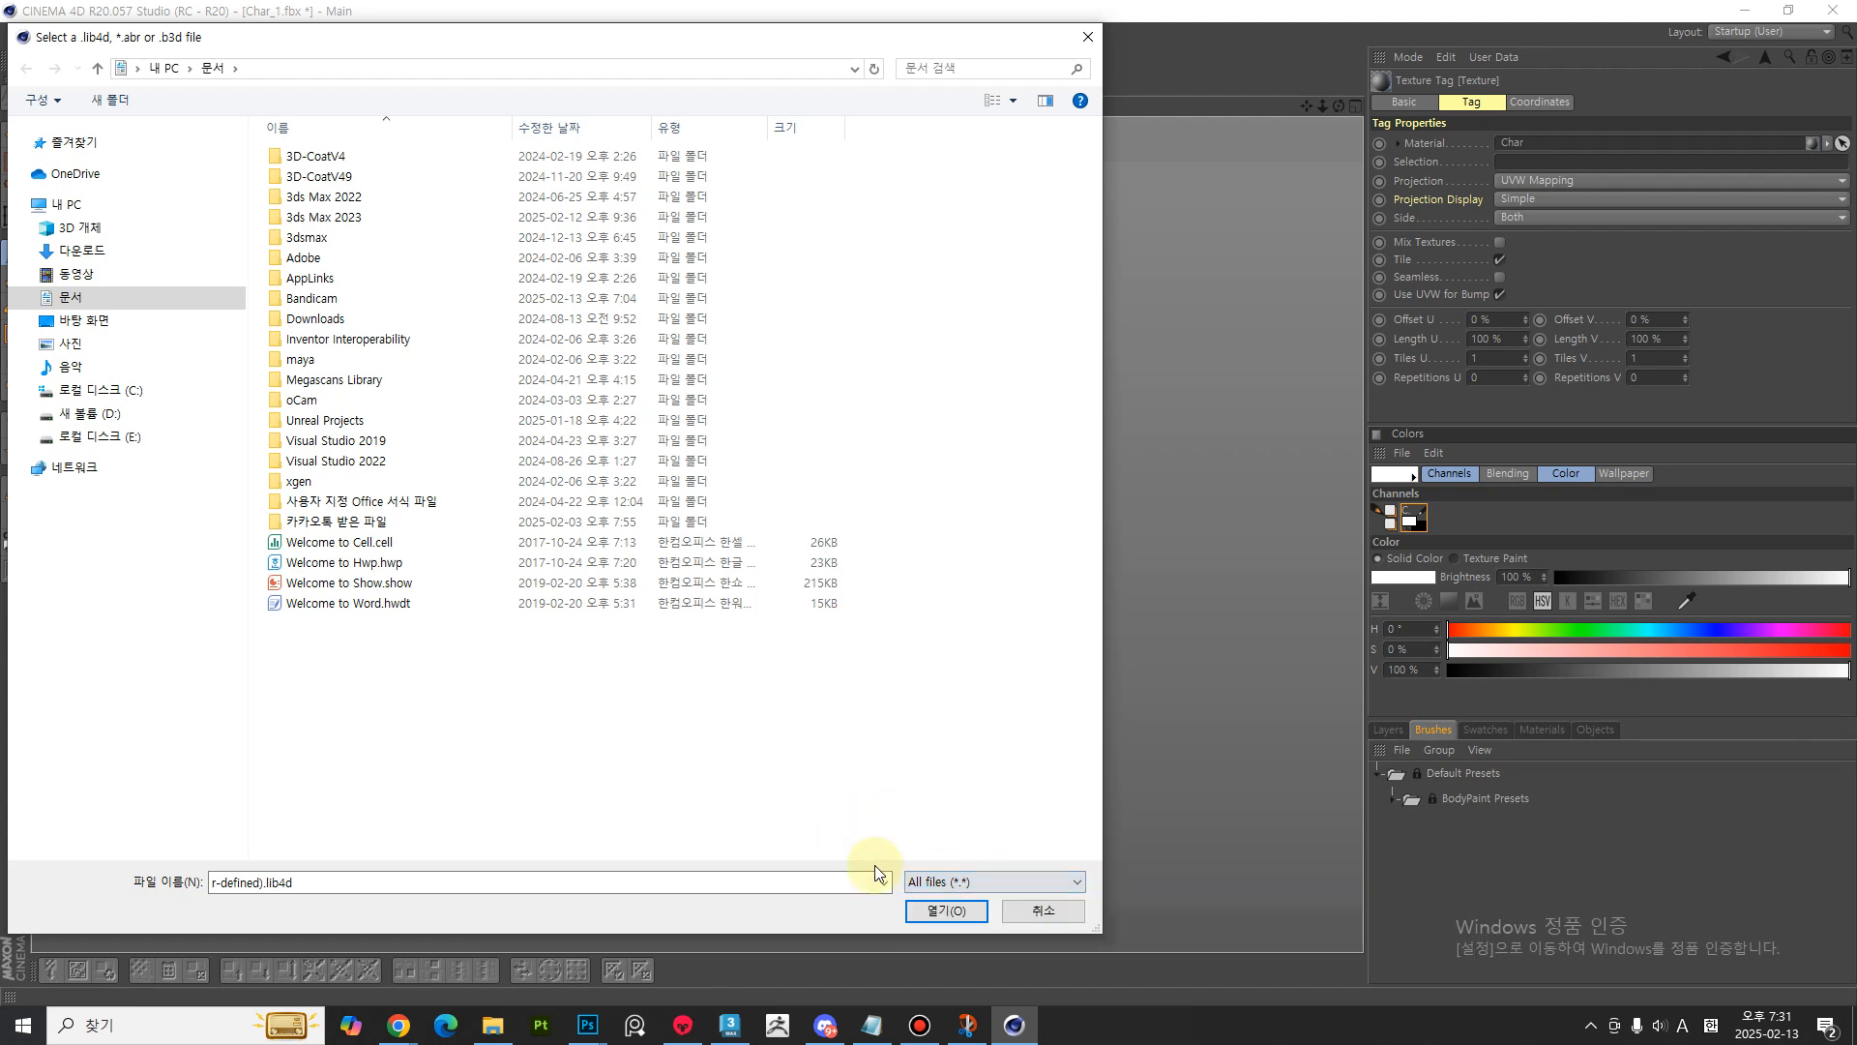
pyautogui.click(1039, 909)
# - Switch to Photoshop and open its Brushes panel
pyautogui.moveTo(590, 1024)
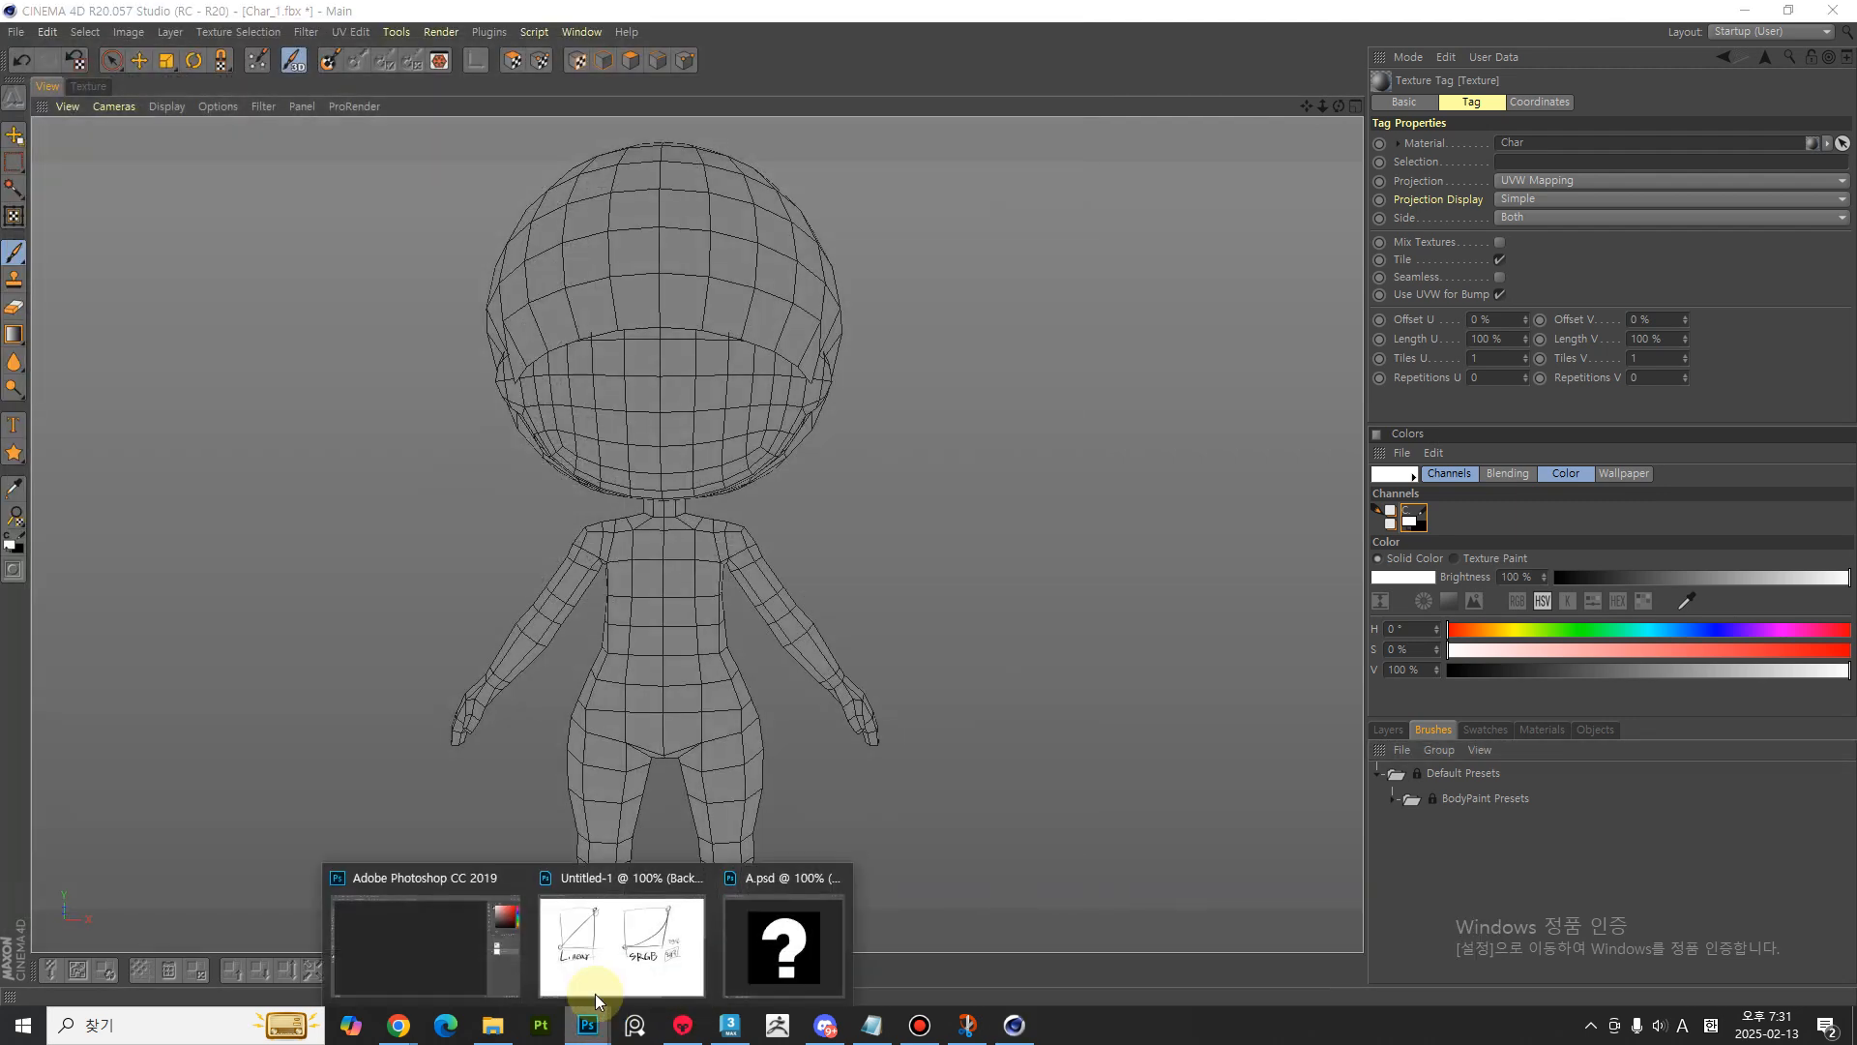
pyautogui.click(435, 937)
pyautogui.press('F5')
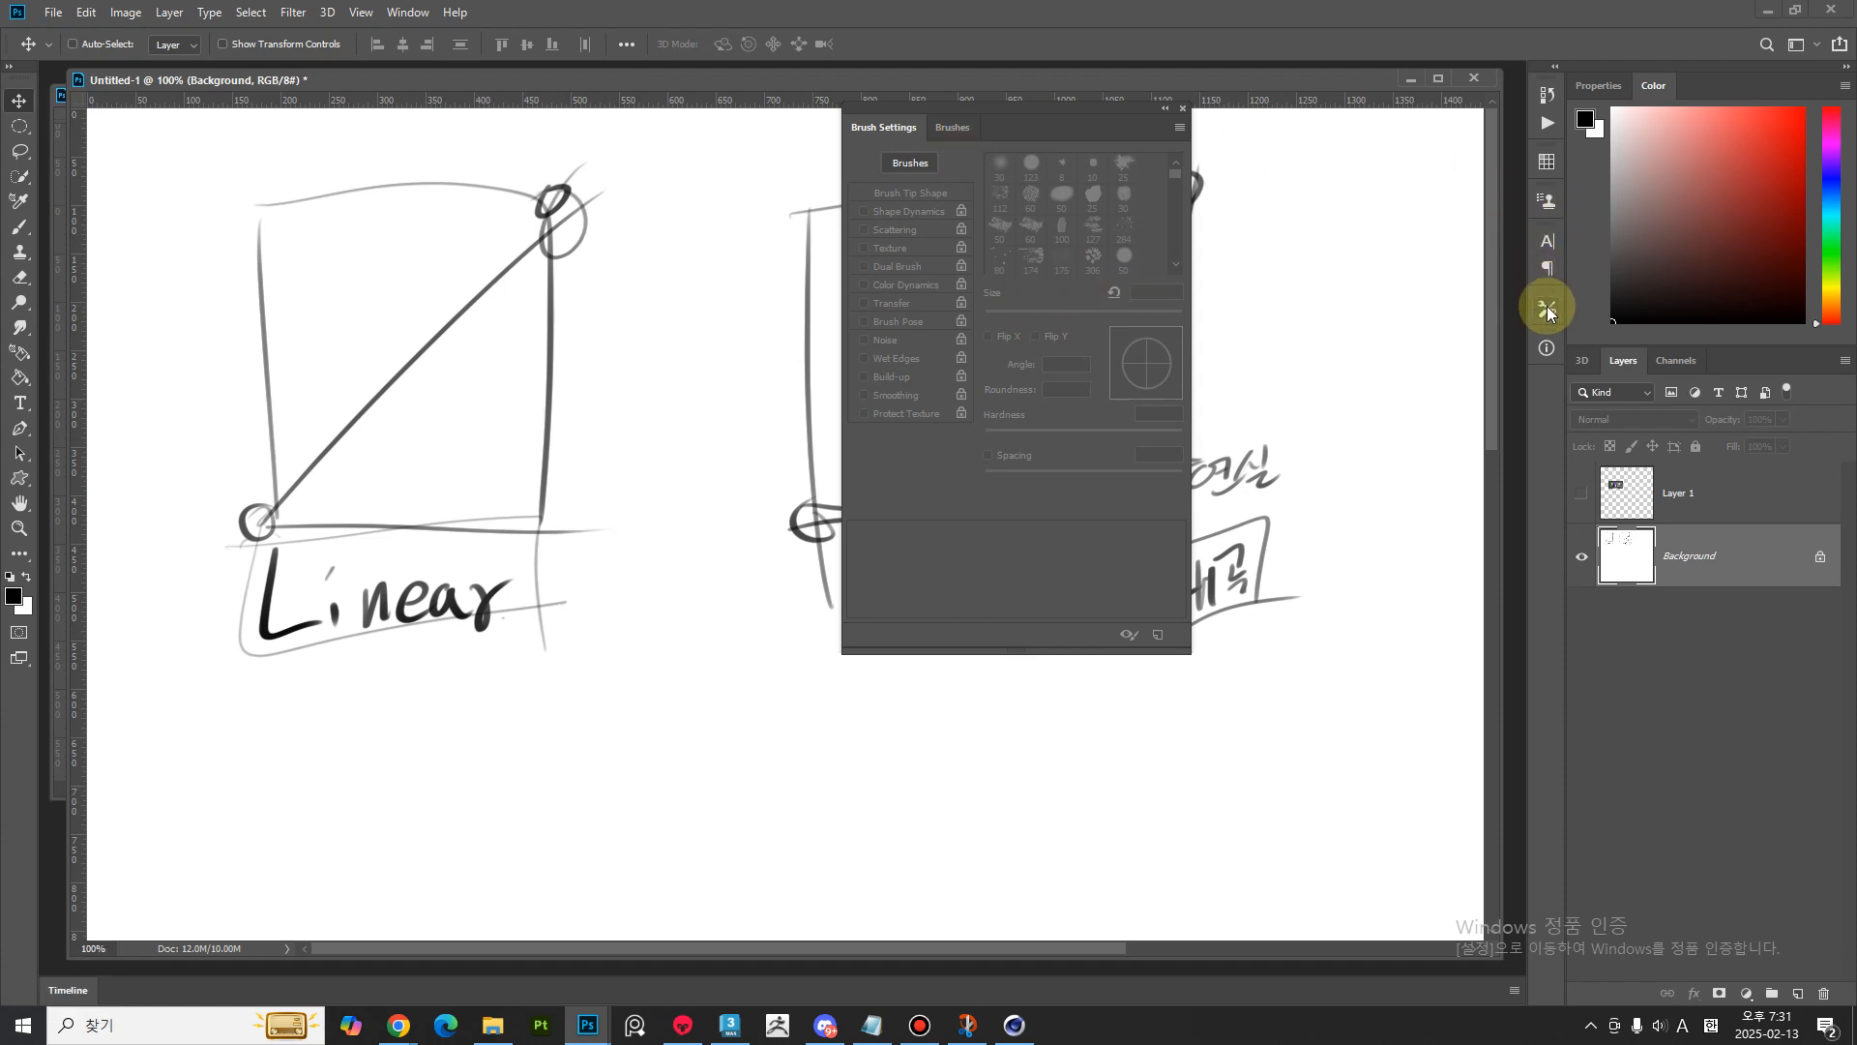
pyautogui.click(956, 127)
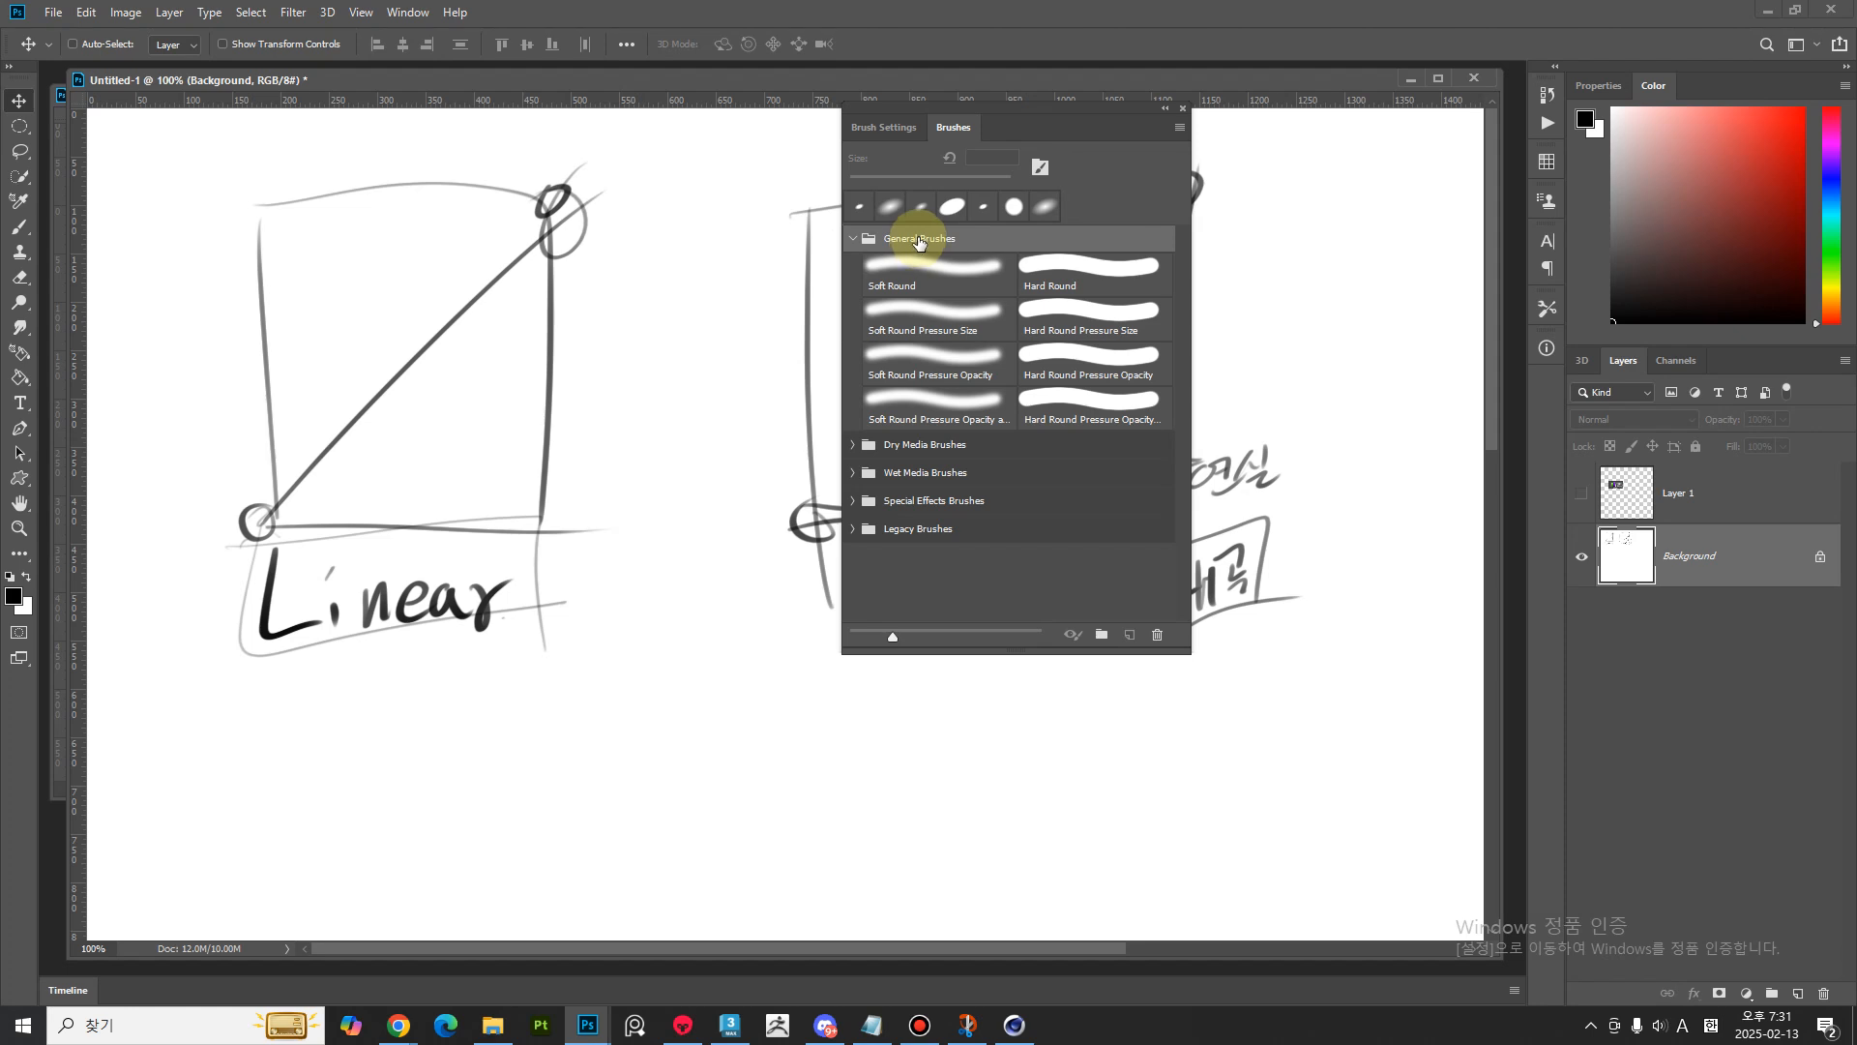
# - Check which options are available for the General Brushes group, and collapse the group
pyautogui.rightClick(920, 242)
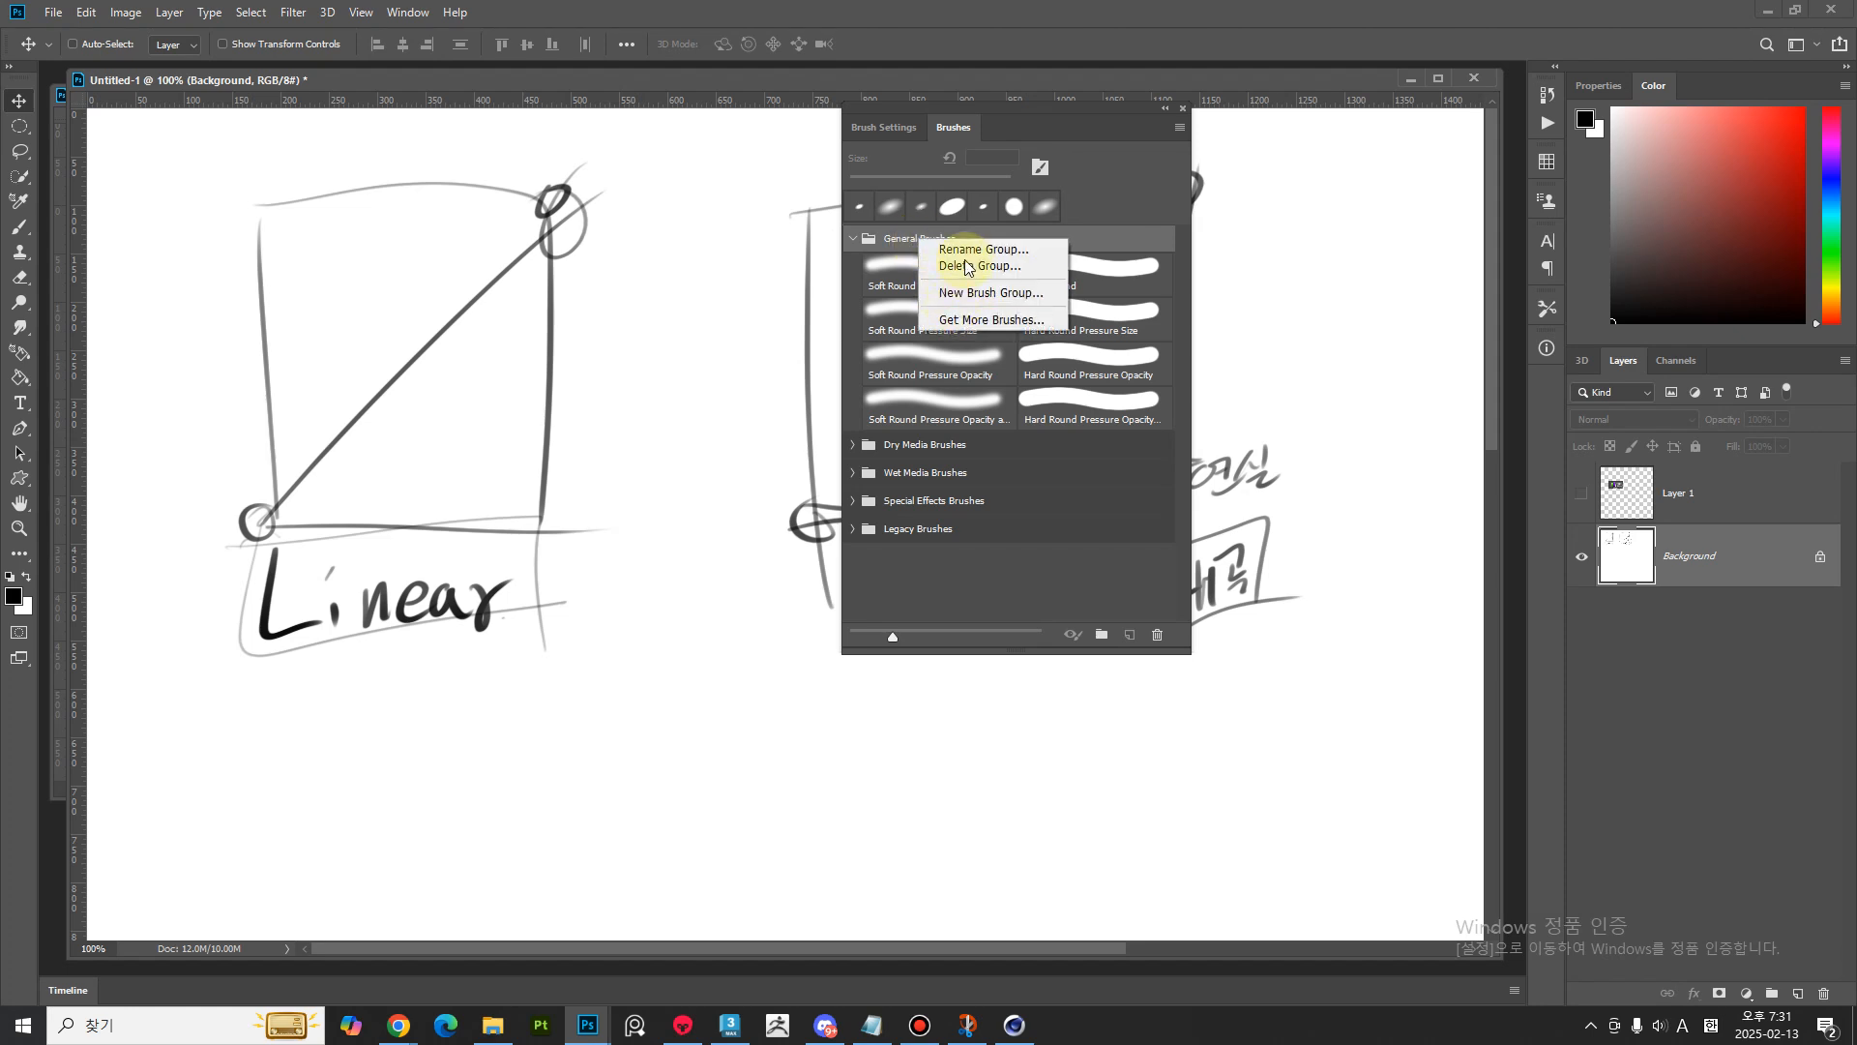
pyautogui.click(1077, 238)
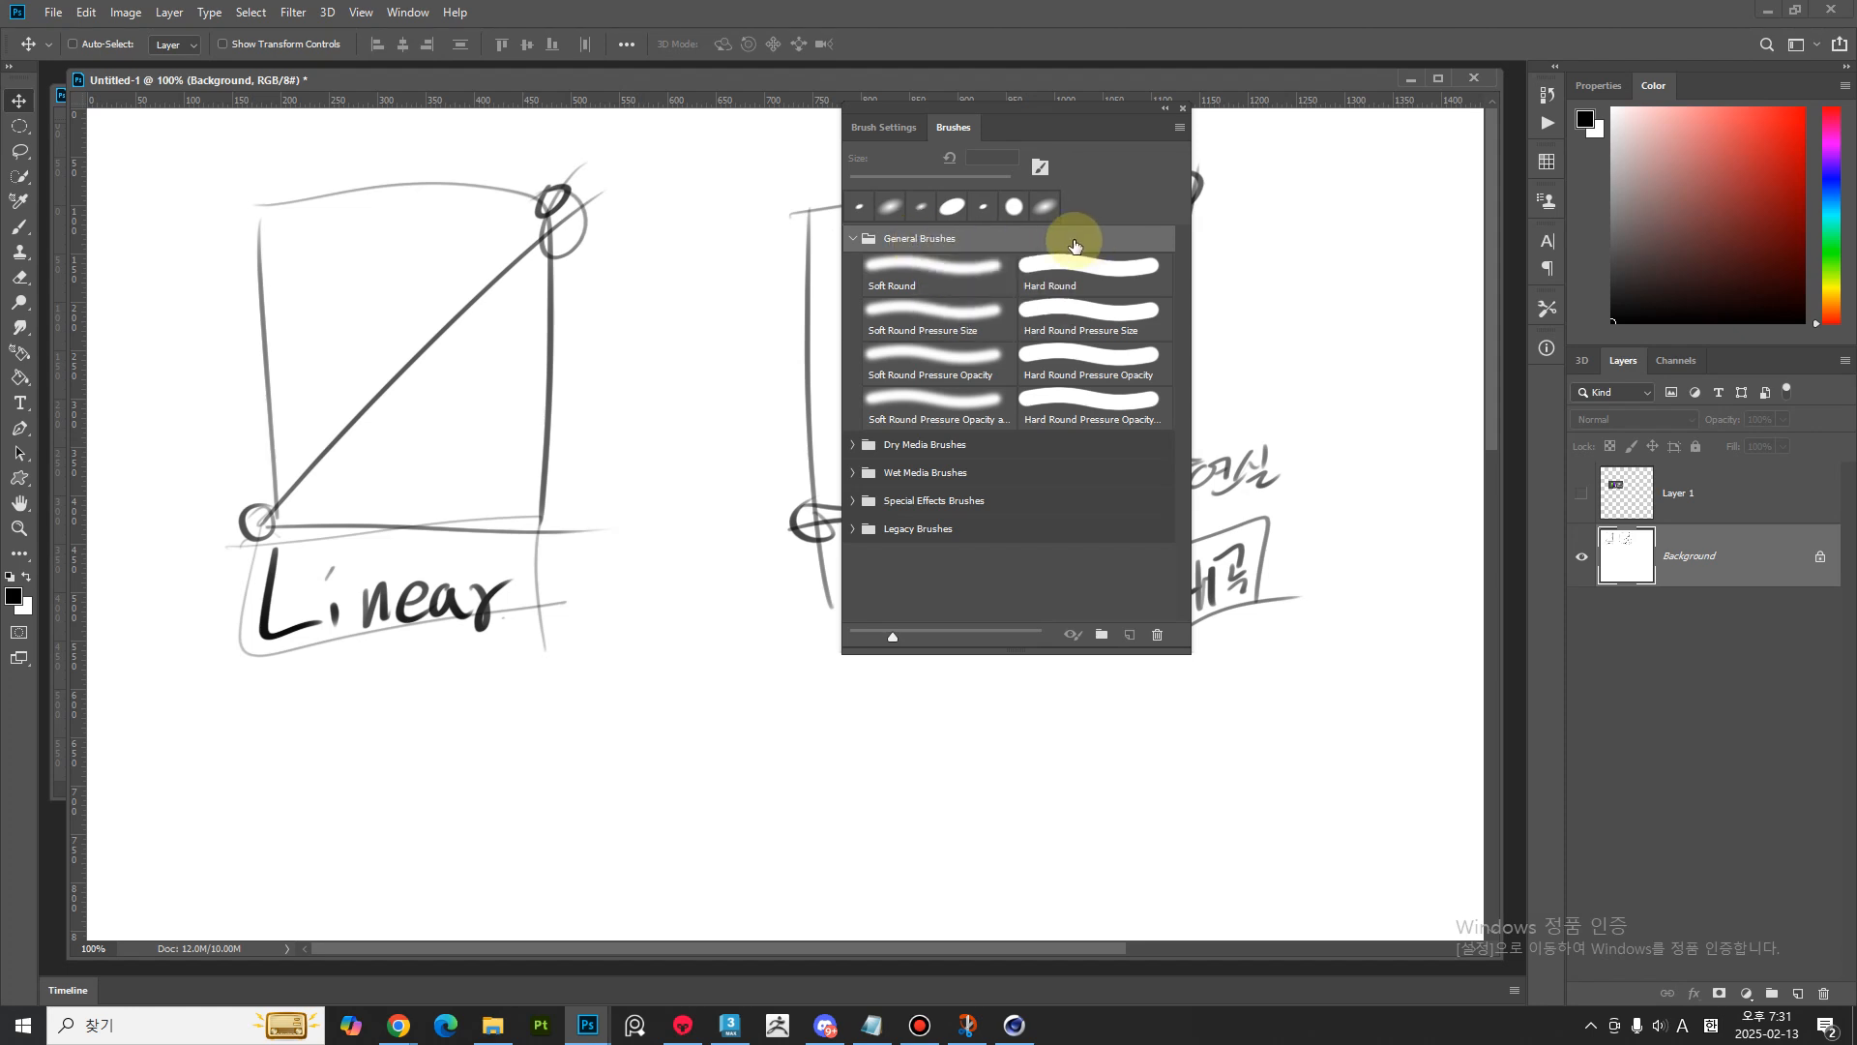
pyautogui.click(854, 240)
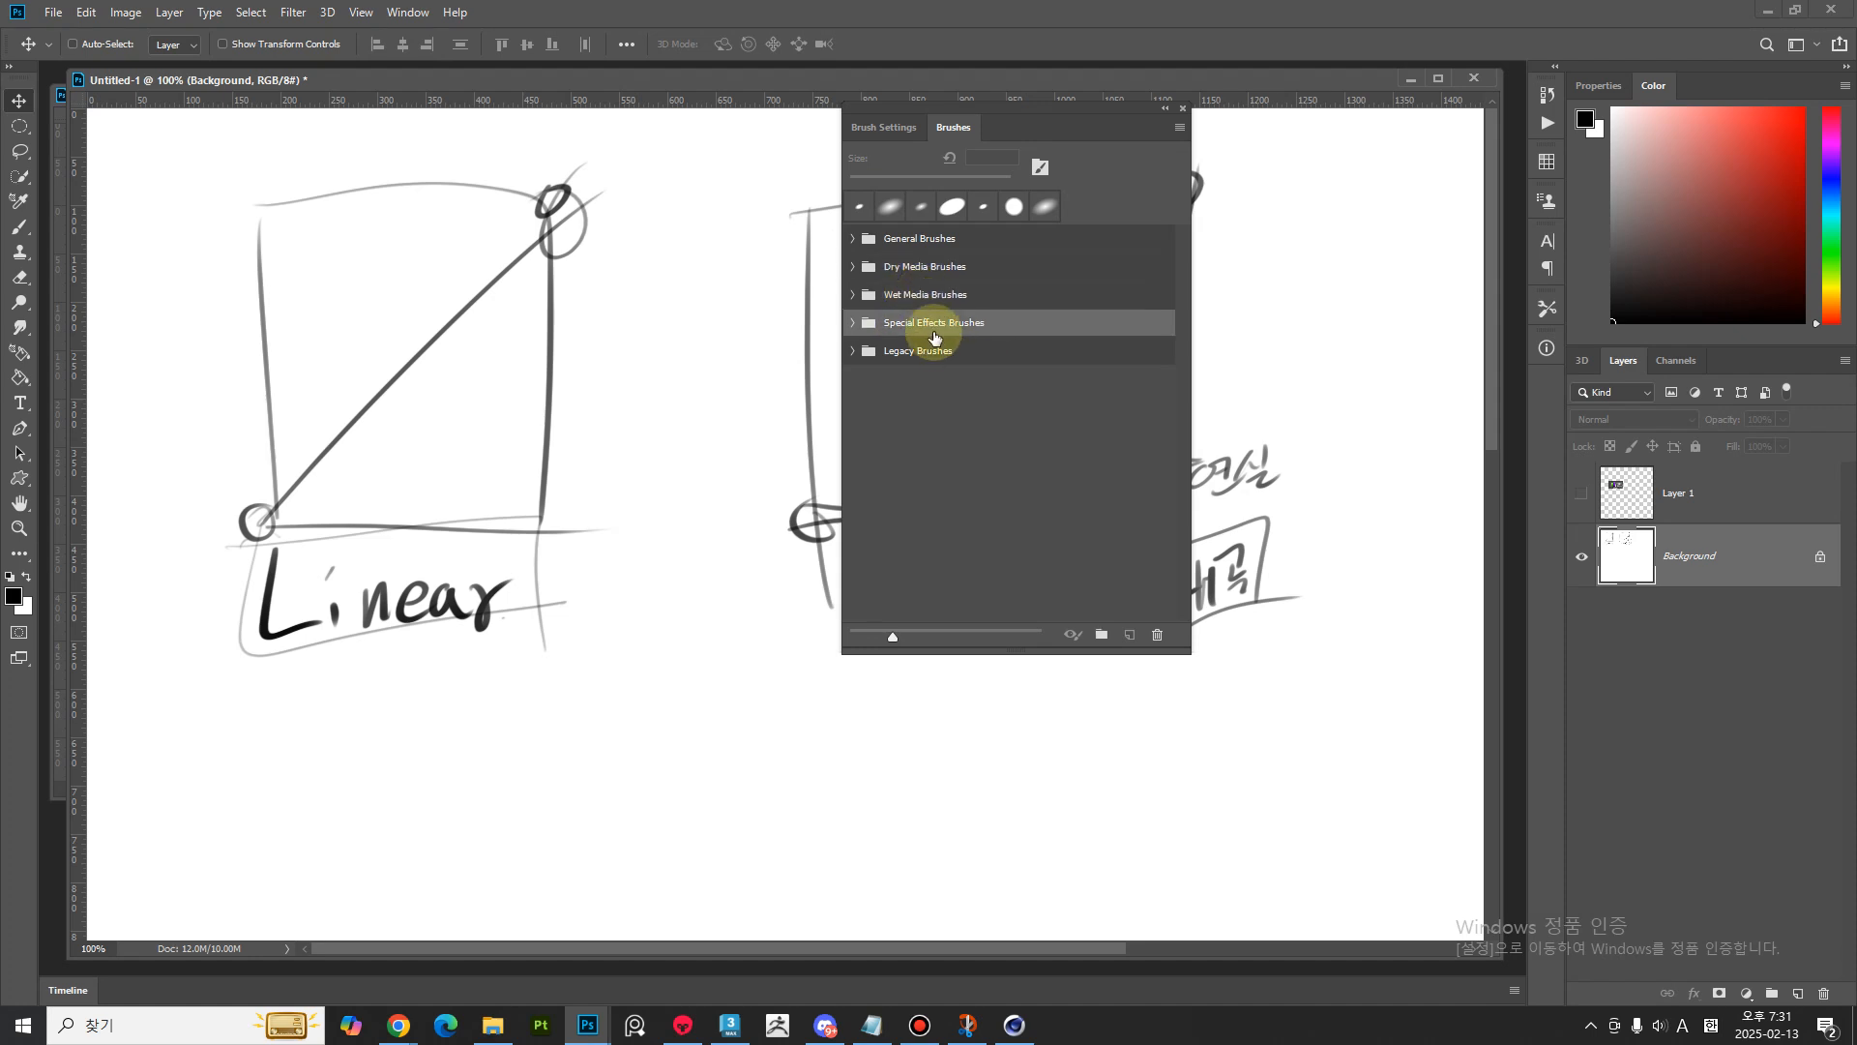
# - Expand the Legacy Brushes set and check which options are available for its Default Brushes group and Soft Round brush
pyautogui.click(854, 351)
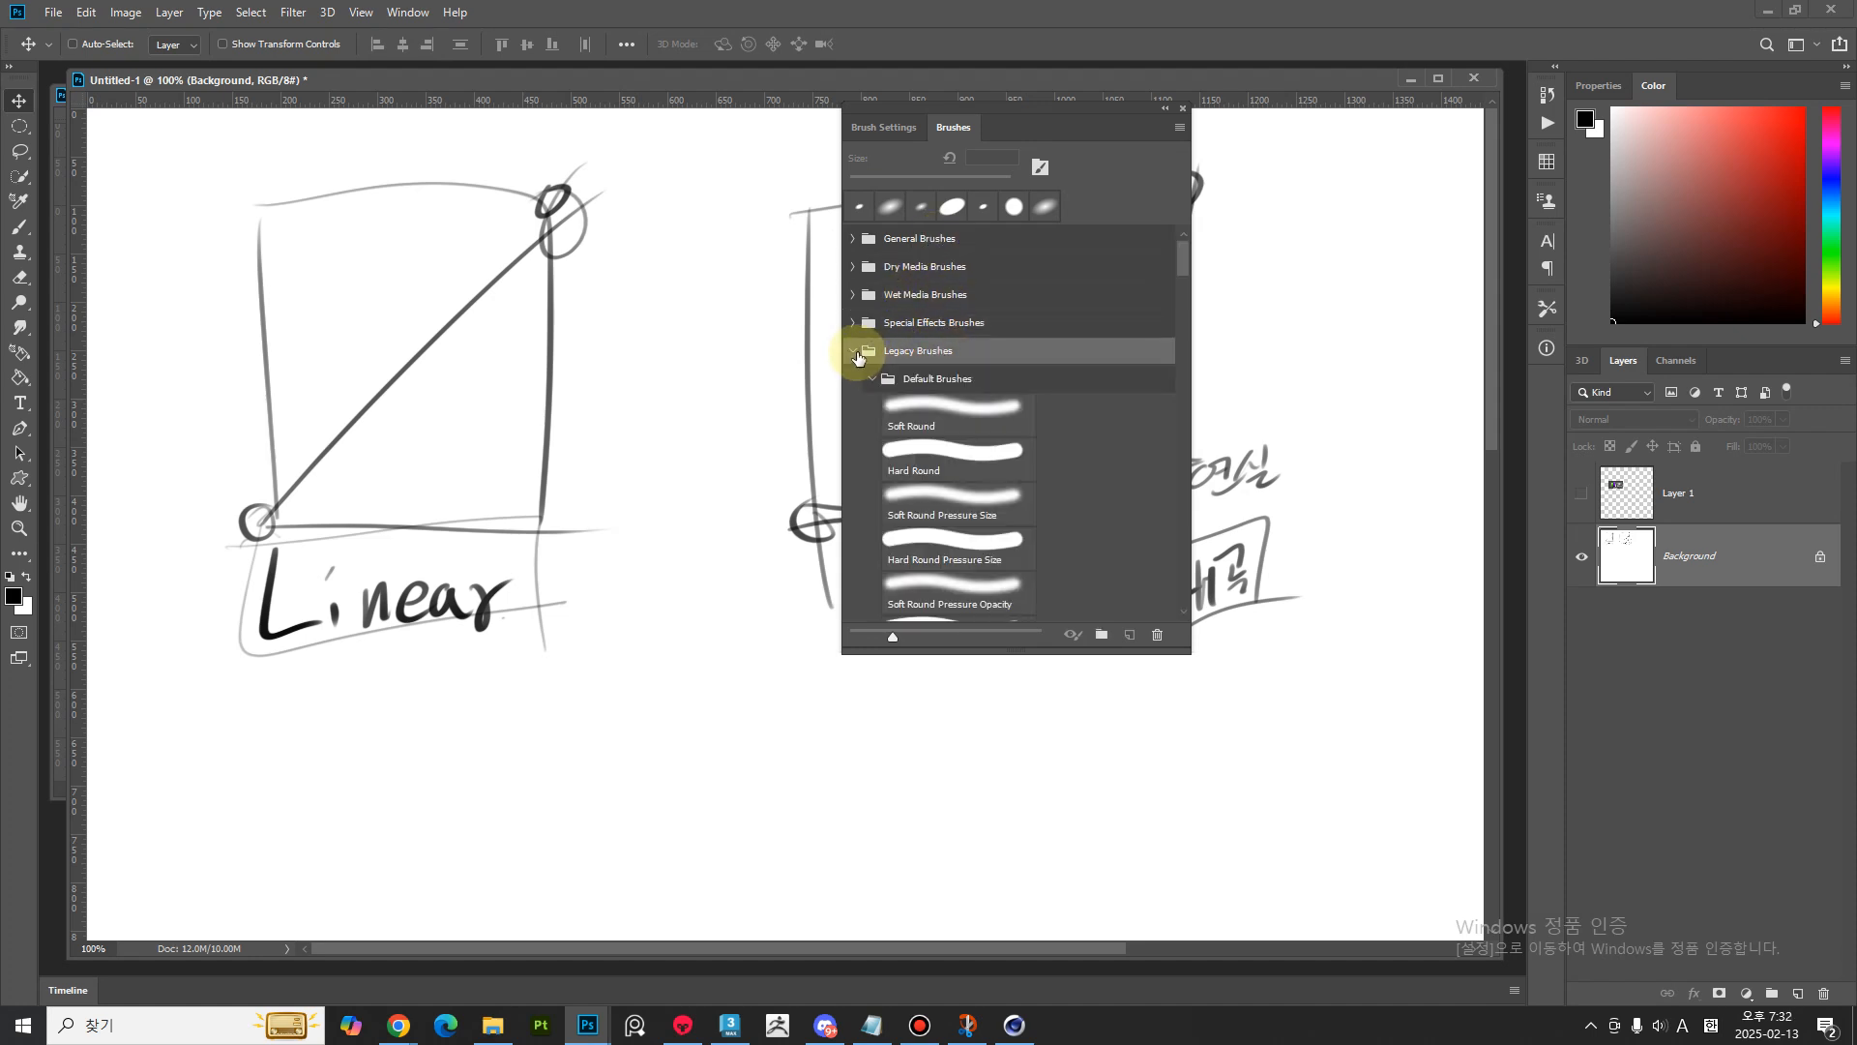
pyautogui.click(872, 378)
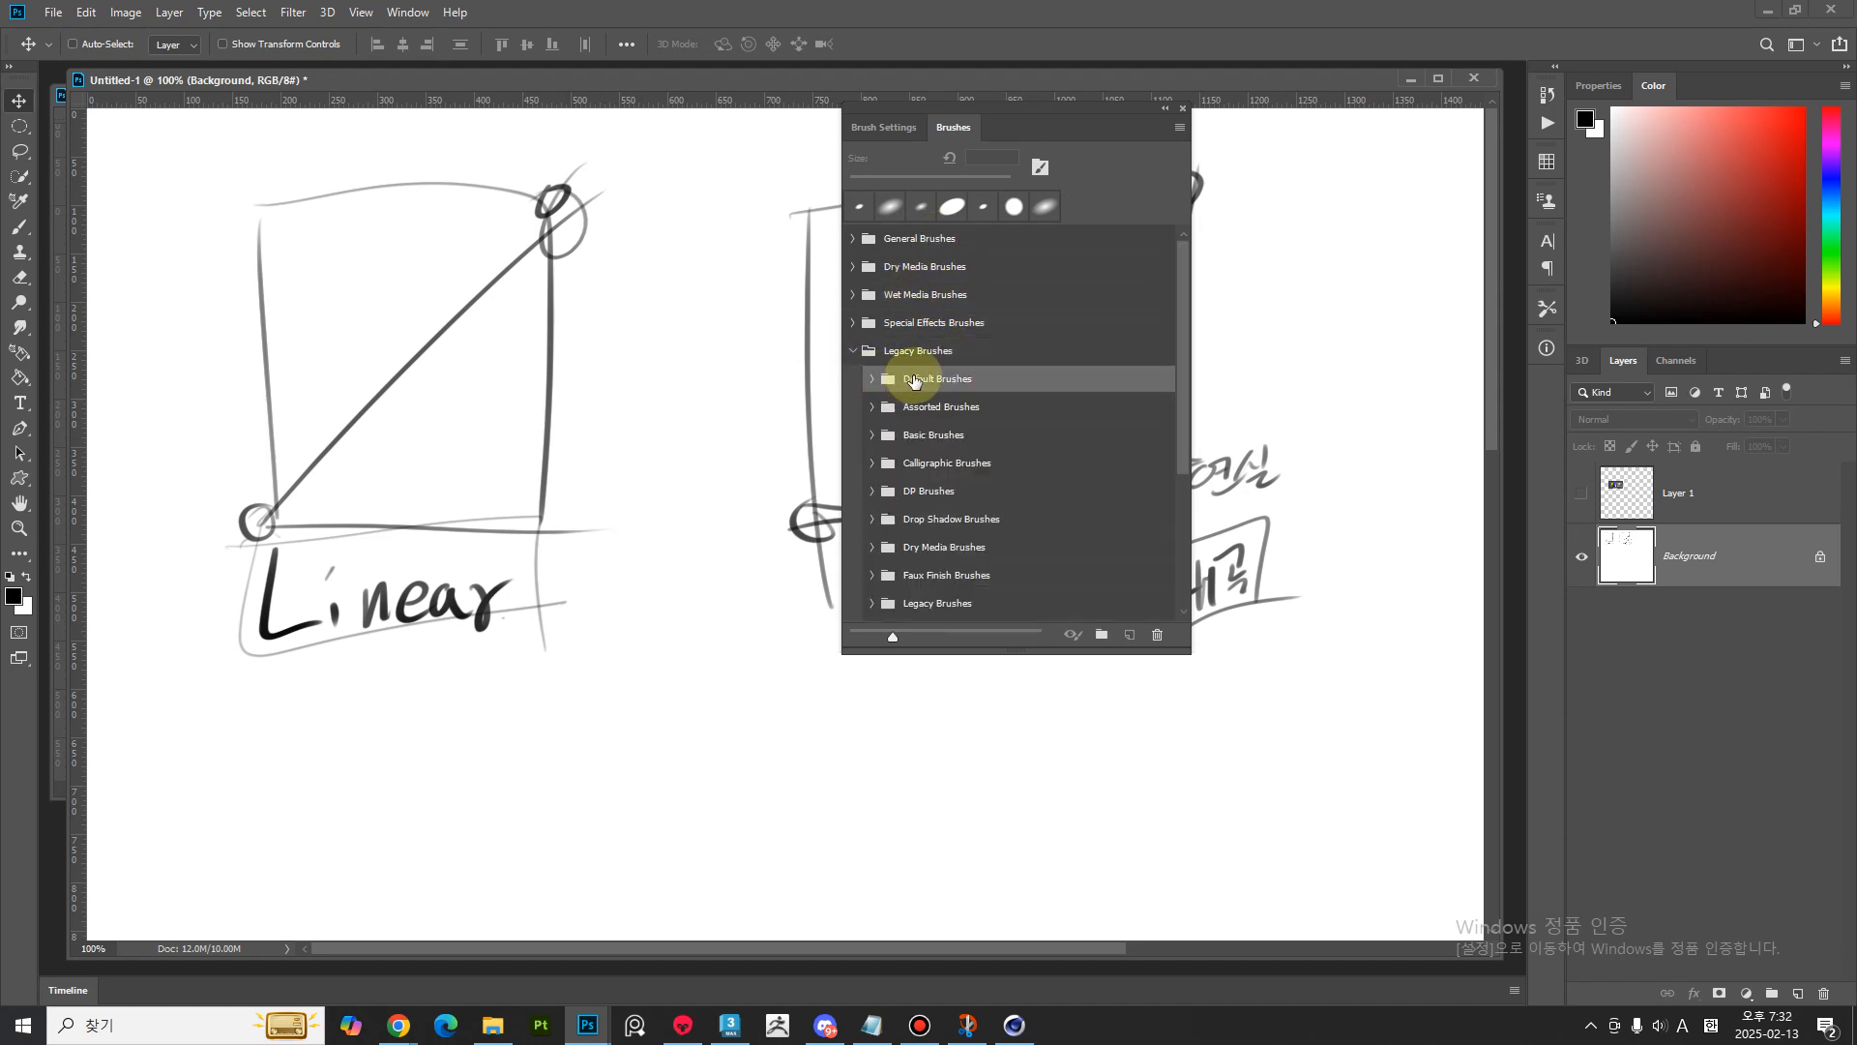
pyautogui.rightClick(916, 382)
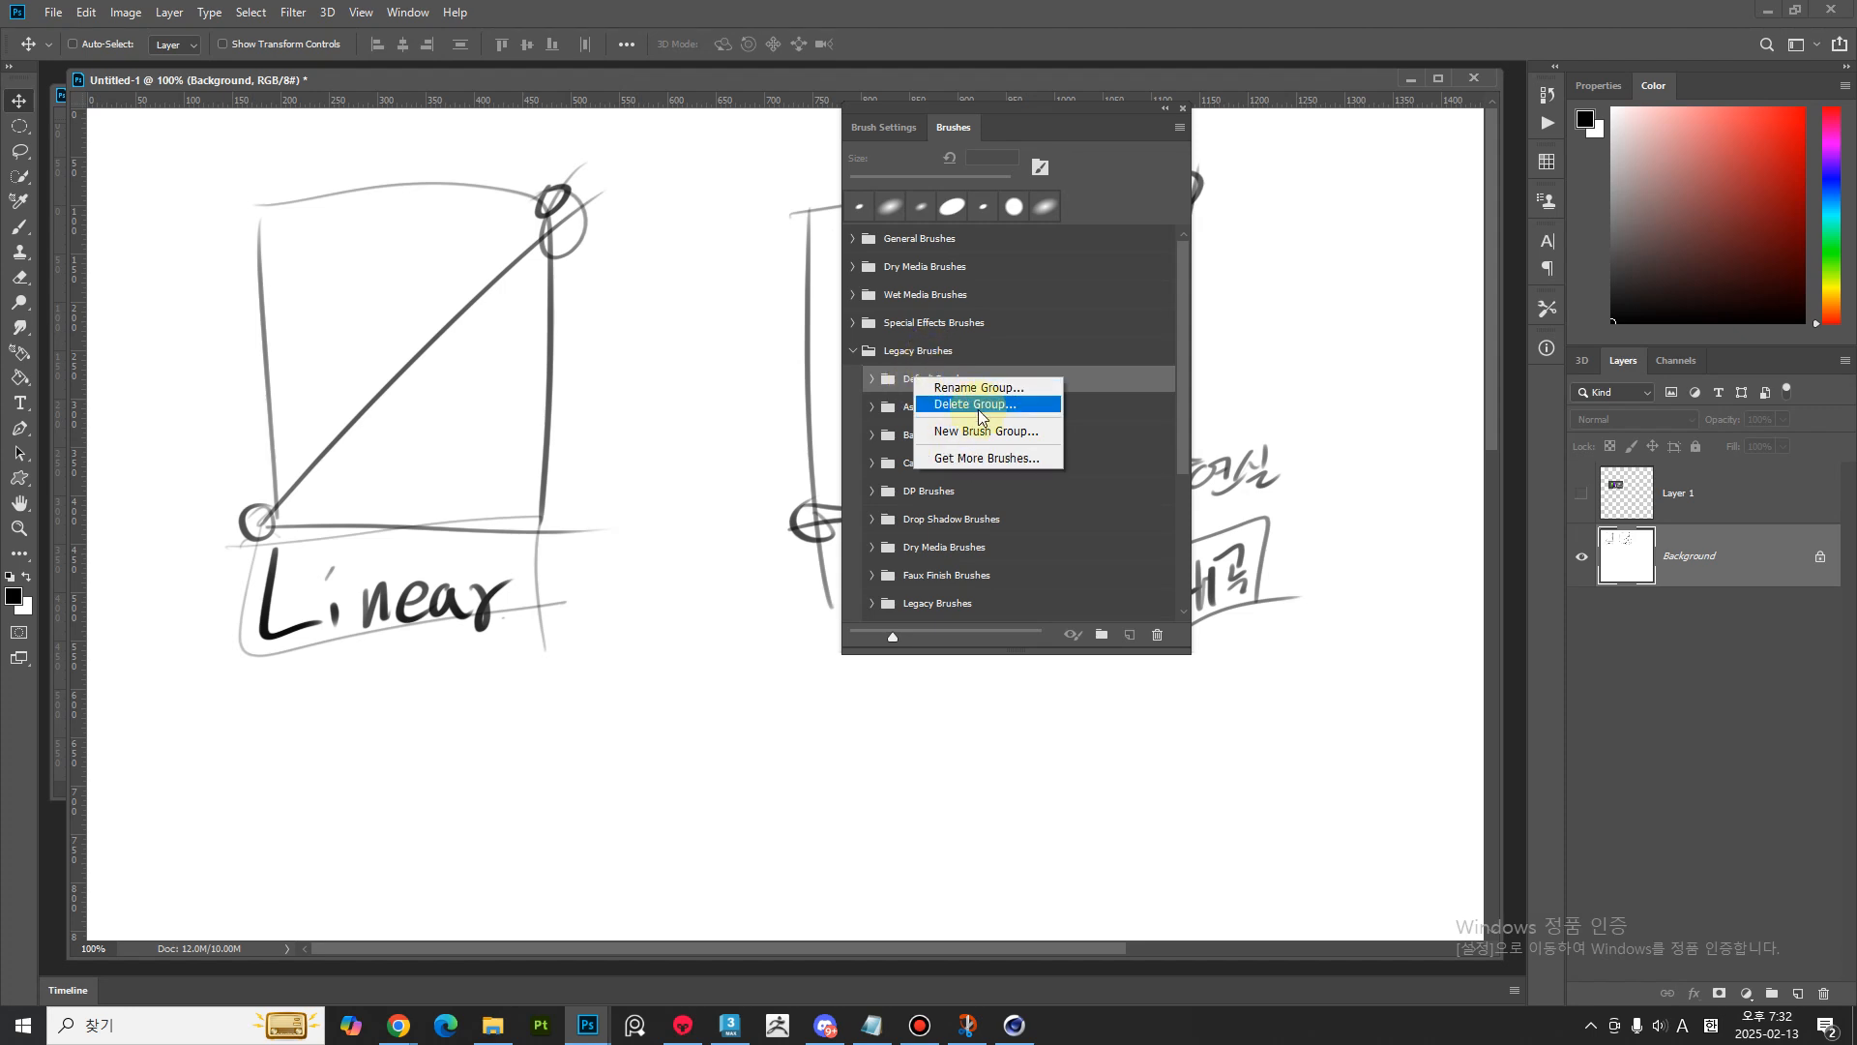
pyautogui.click(869, 387)
pyautogui.click(869, 387)
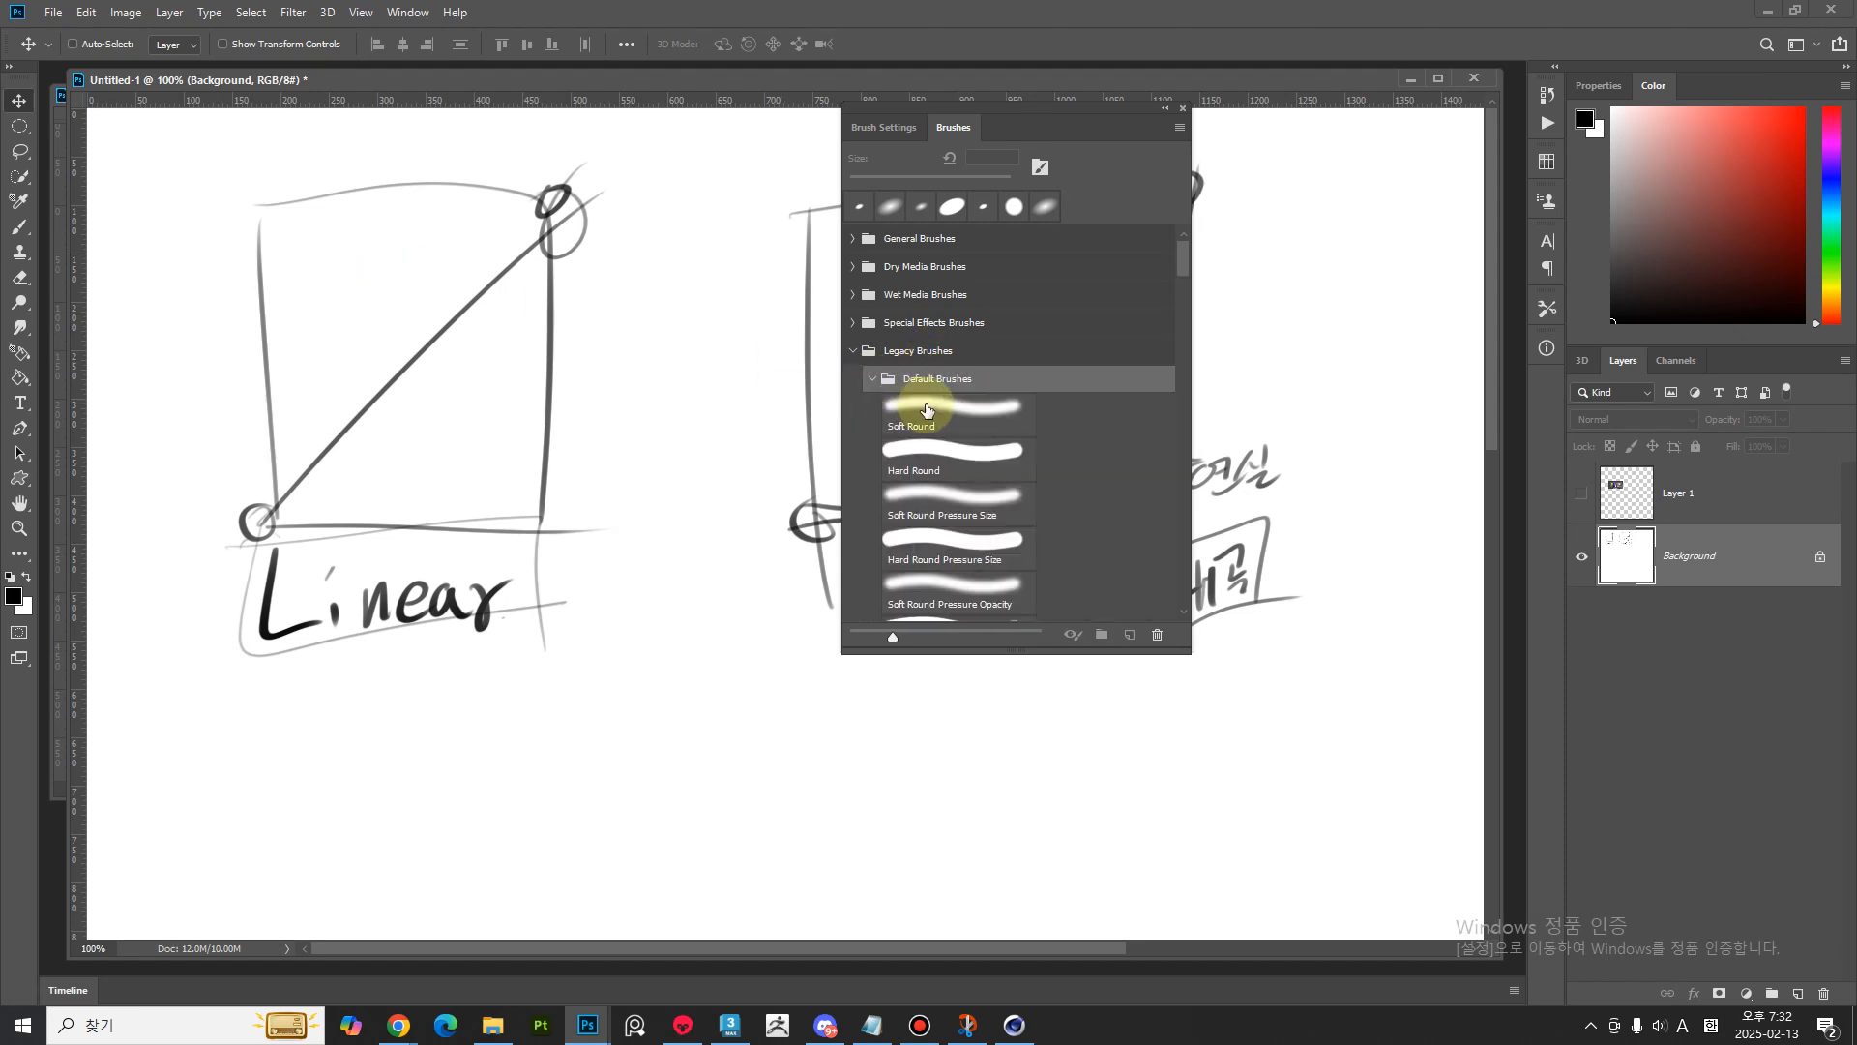
pyautogui.click(923, 414)
pyautogui.rightClick(1034, 429)
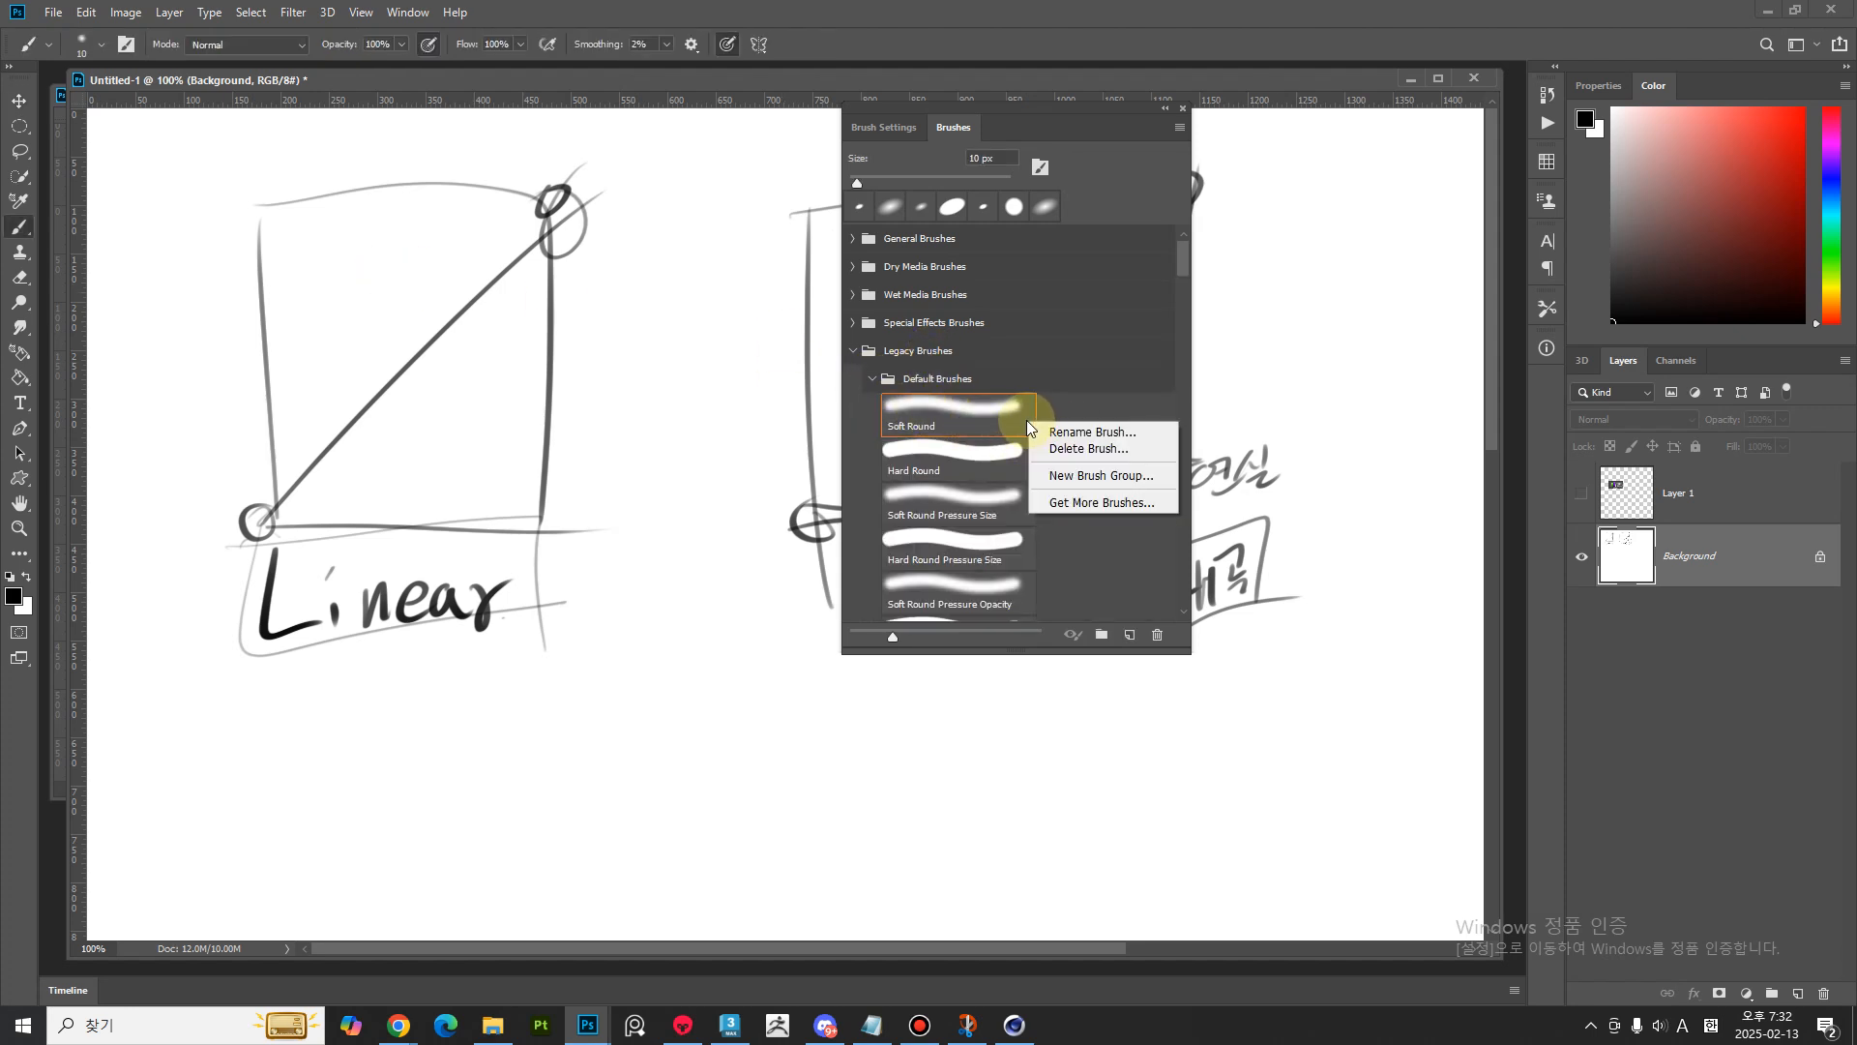
pyautogui.click(955, 384)
pyautogui.click(929, 380)
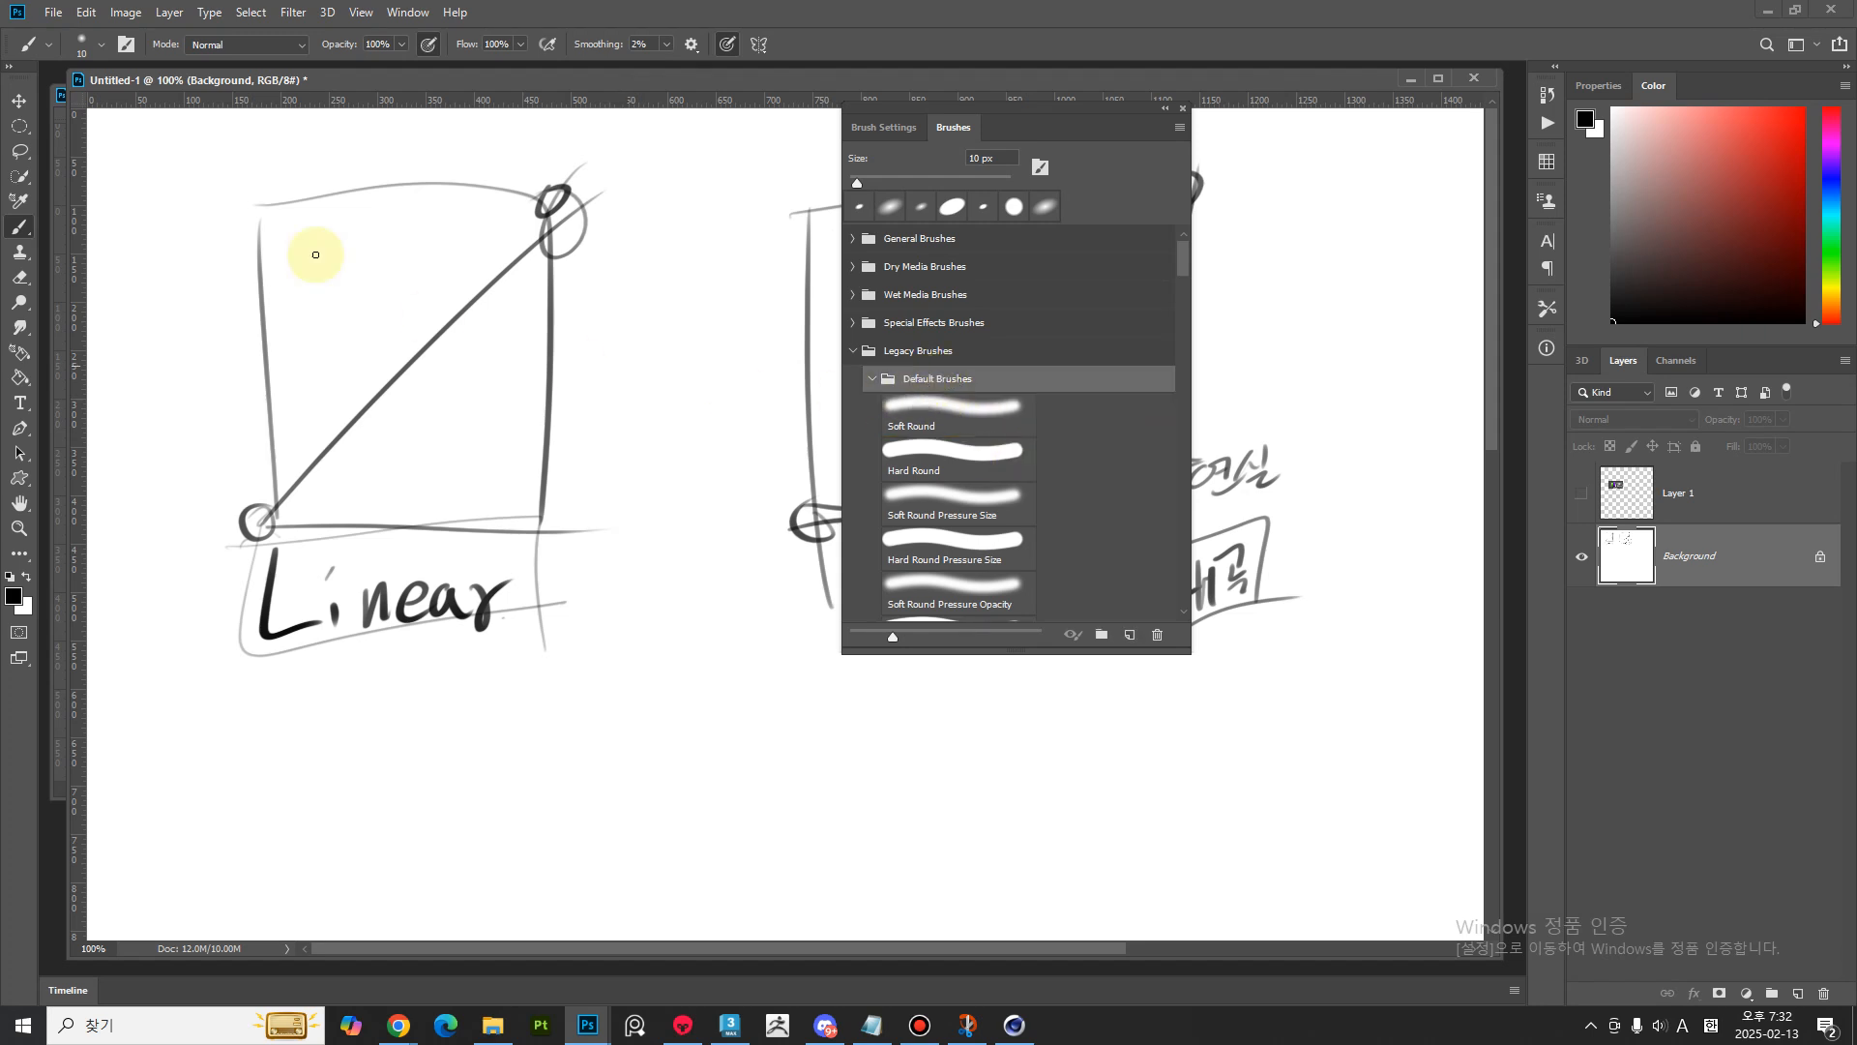
# - Look through the brush tips in Brush Settings, pick the textured 32 px tip, and check which options are offered there
pyautogui.click(87, 14)
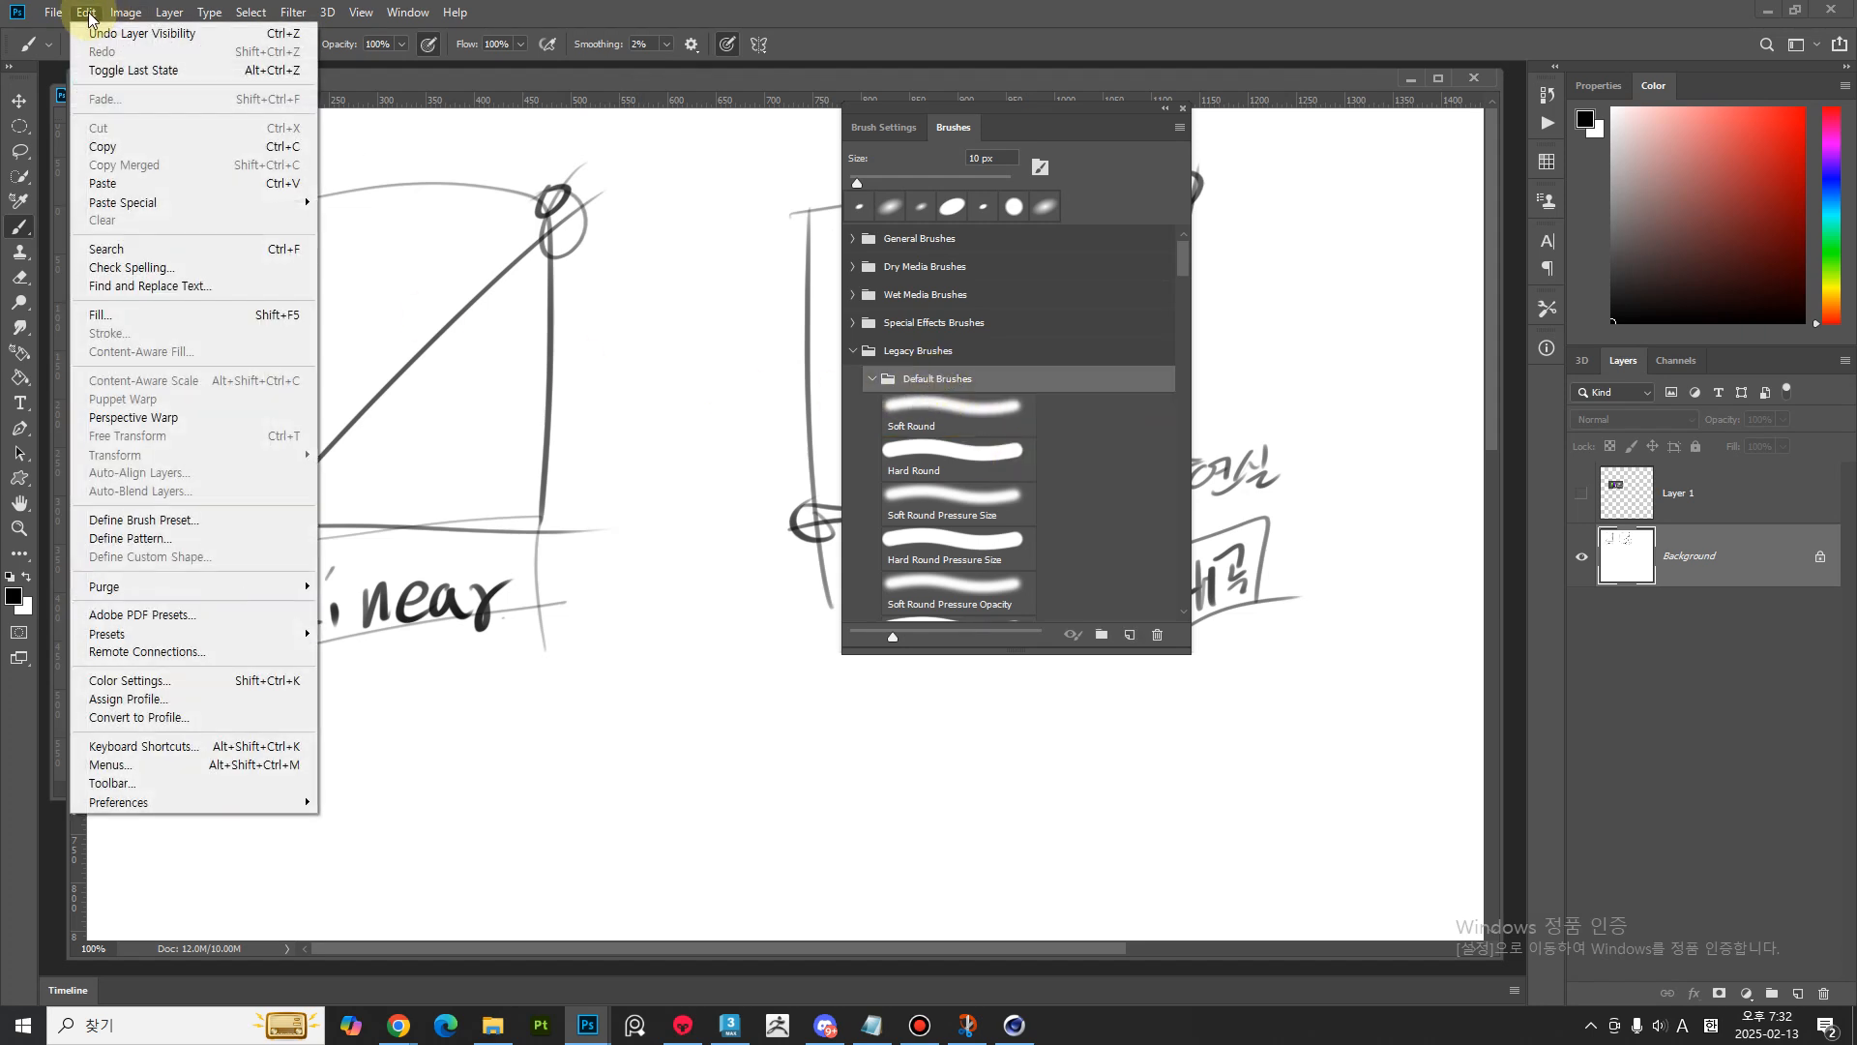
pyautogui.moveTo(54, 12)
pyautogui.click(884, 127)
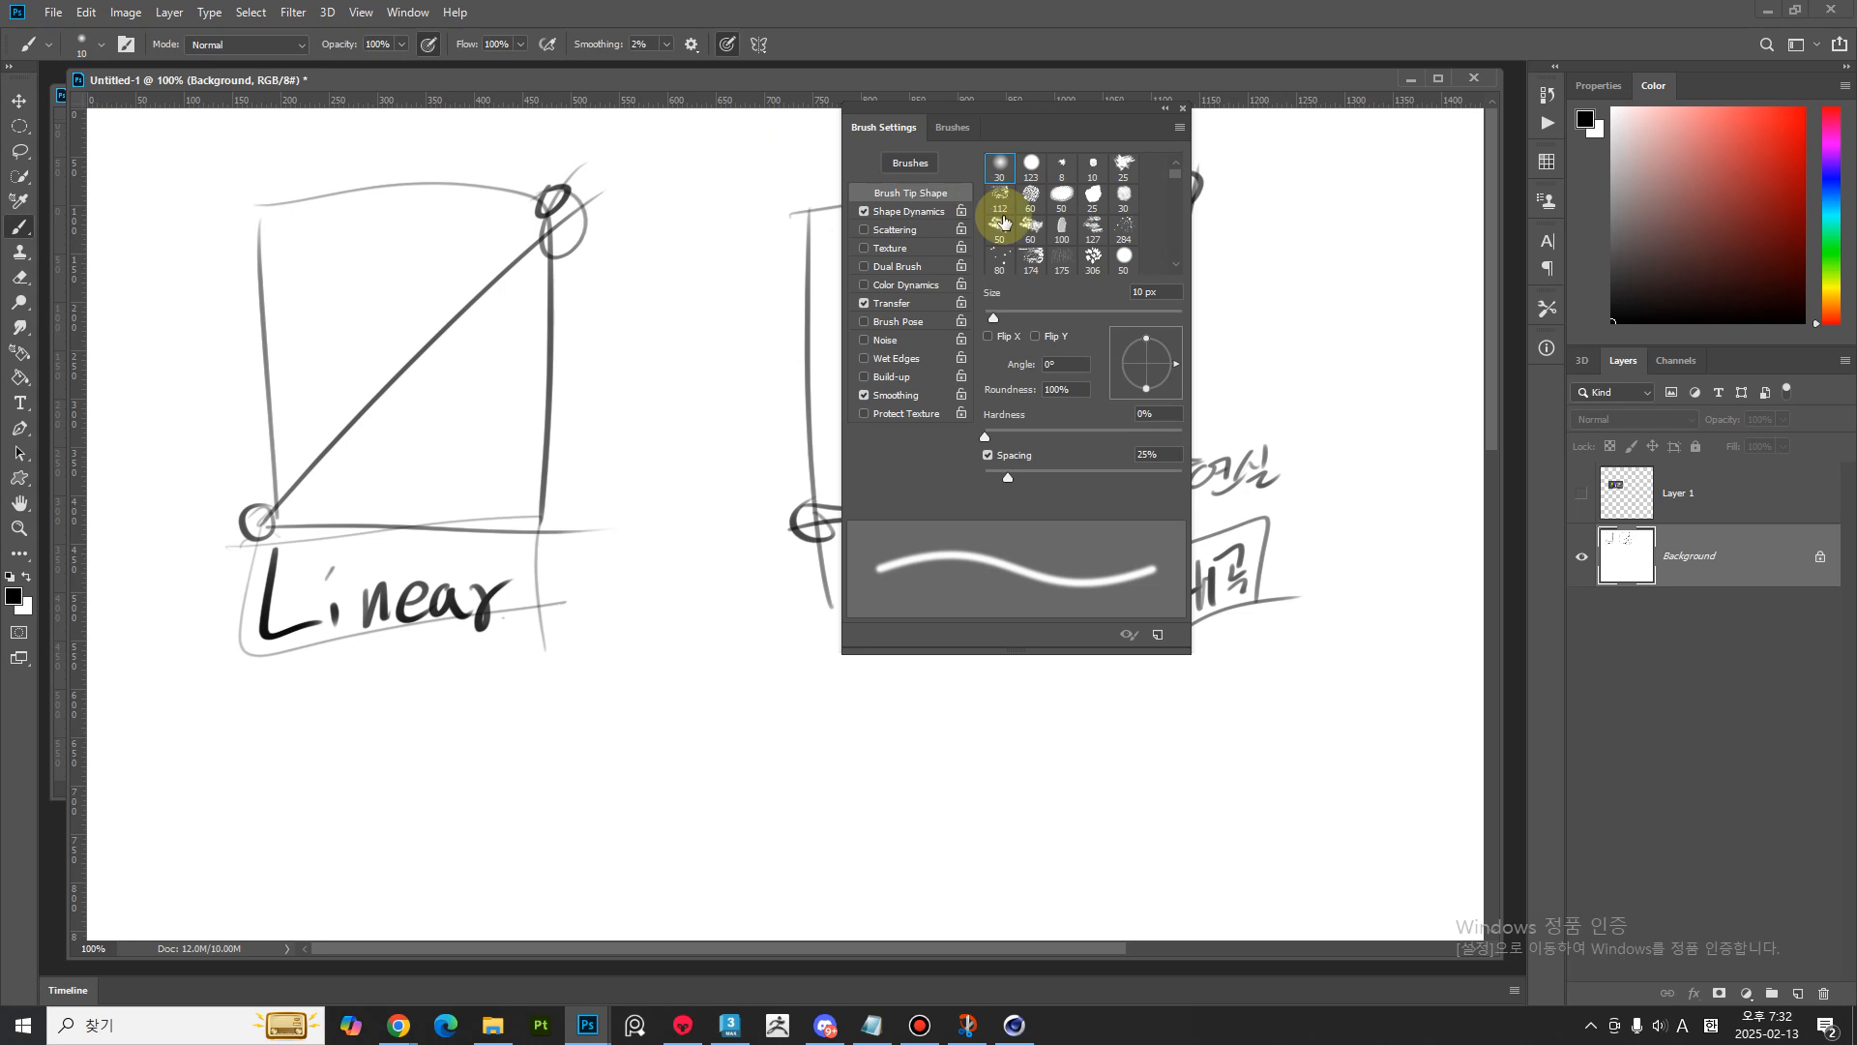
pyautogui.scroll(-5, 1181, 207)
pyautogui.click(1123, 230)
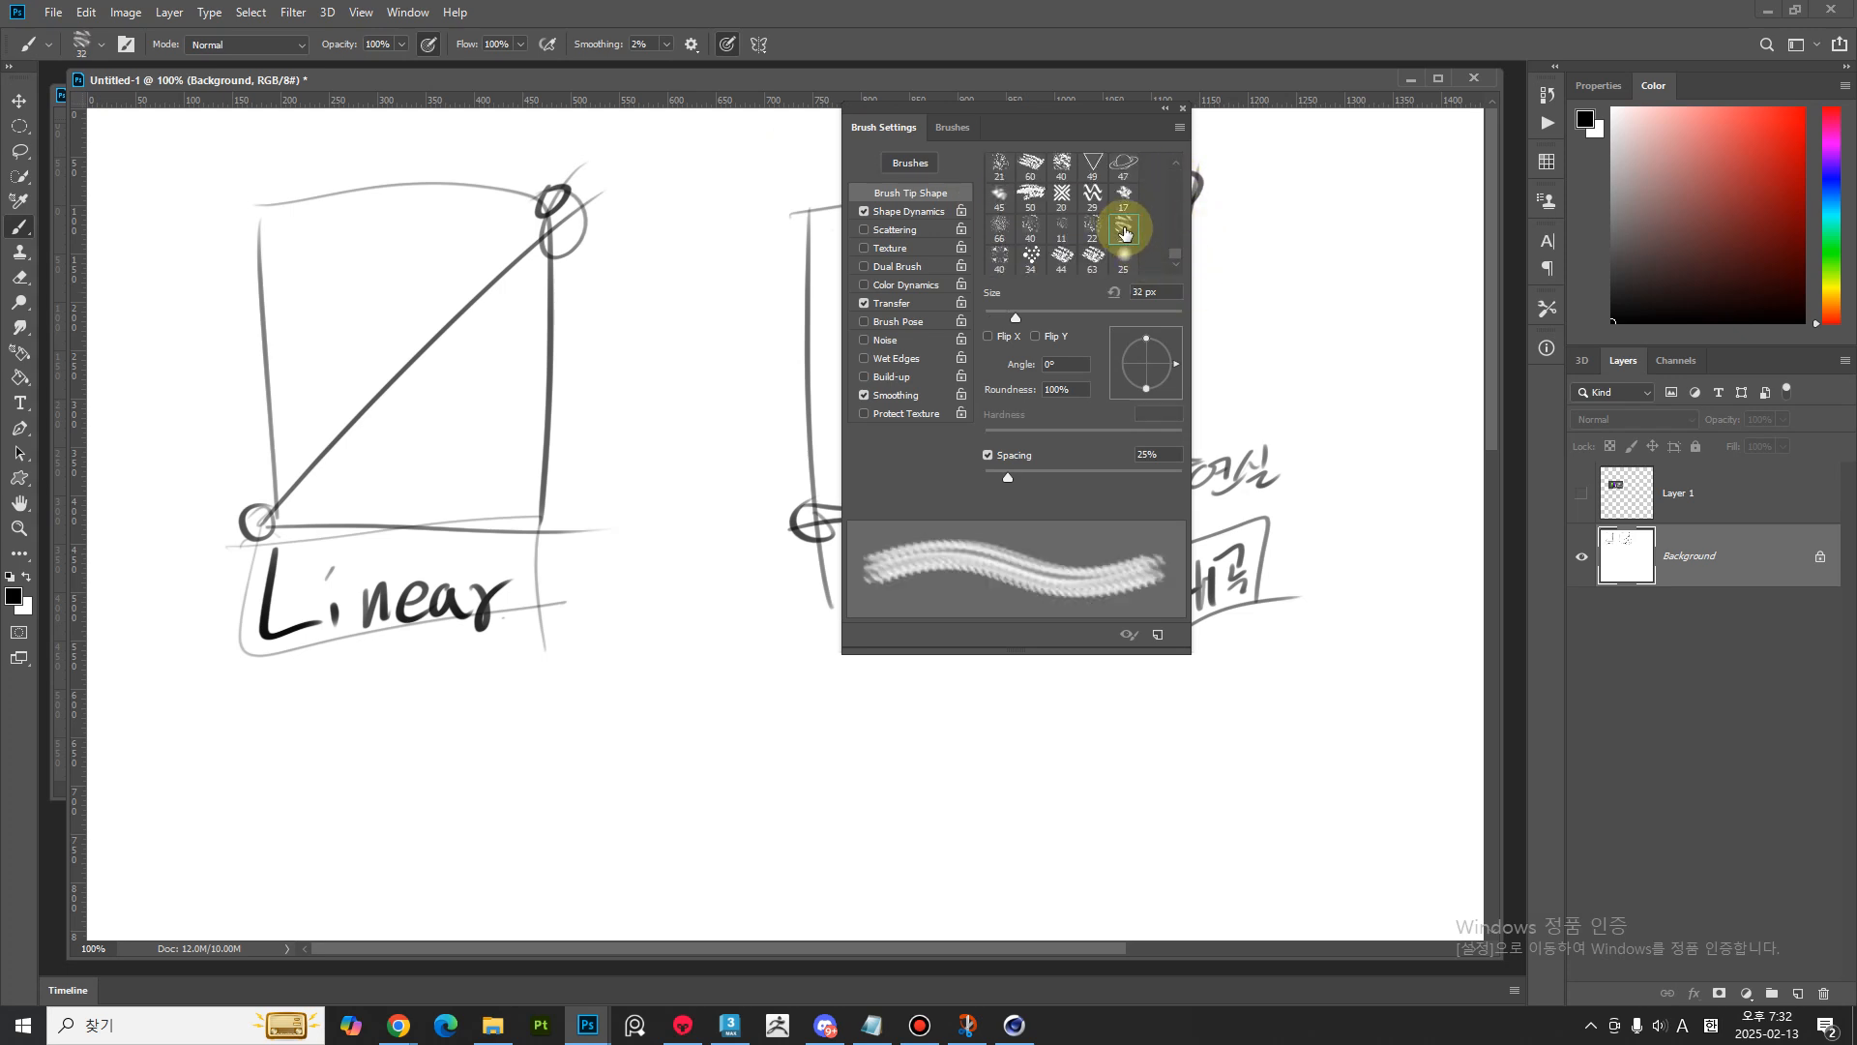
pyautogui.click(1178, 129)
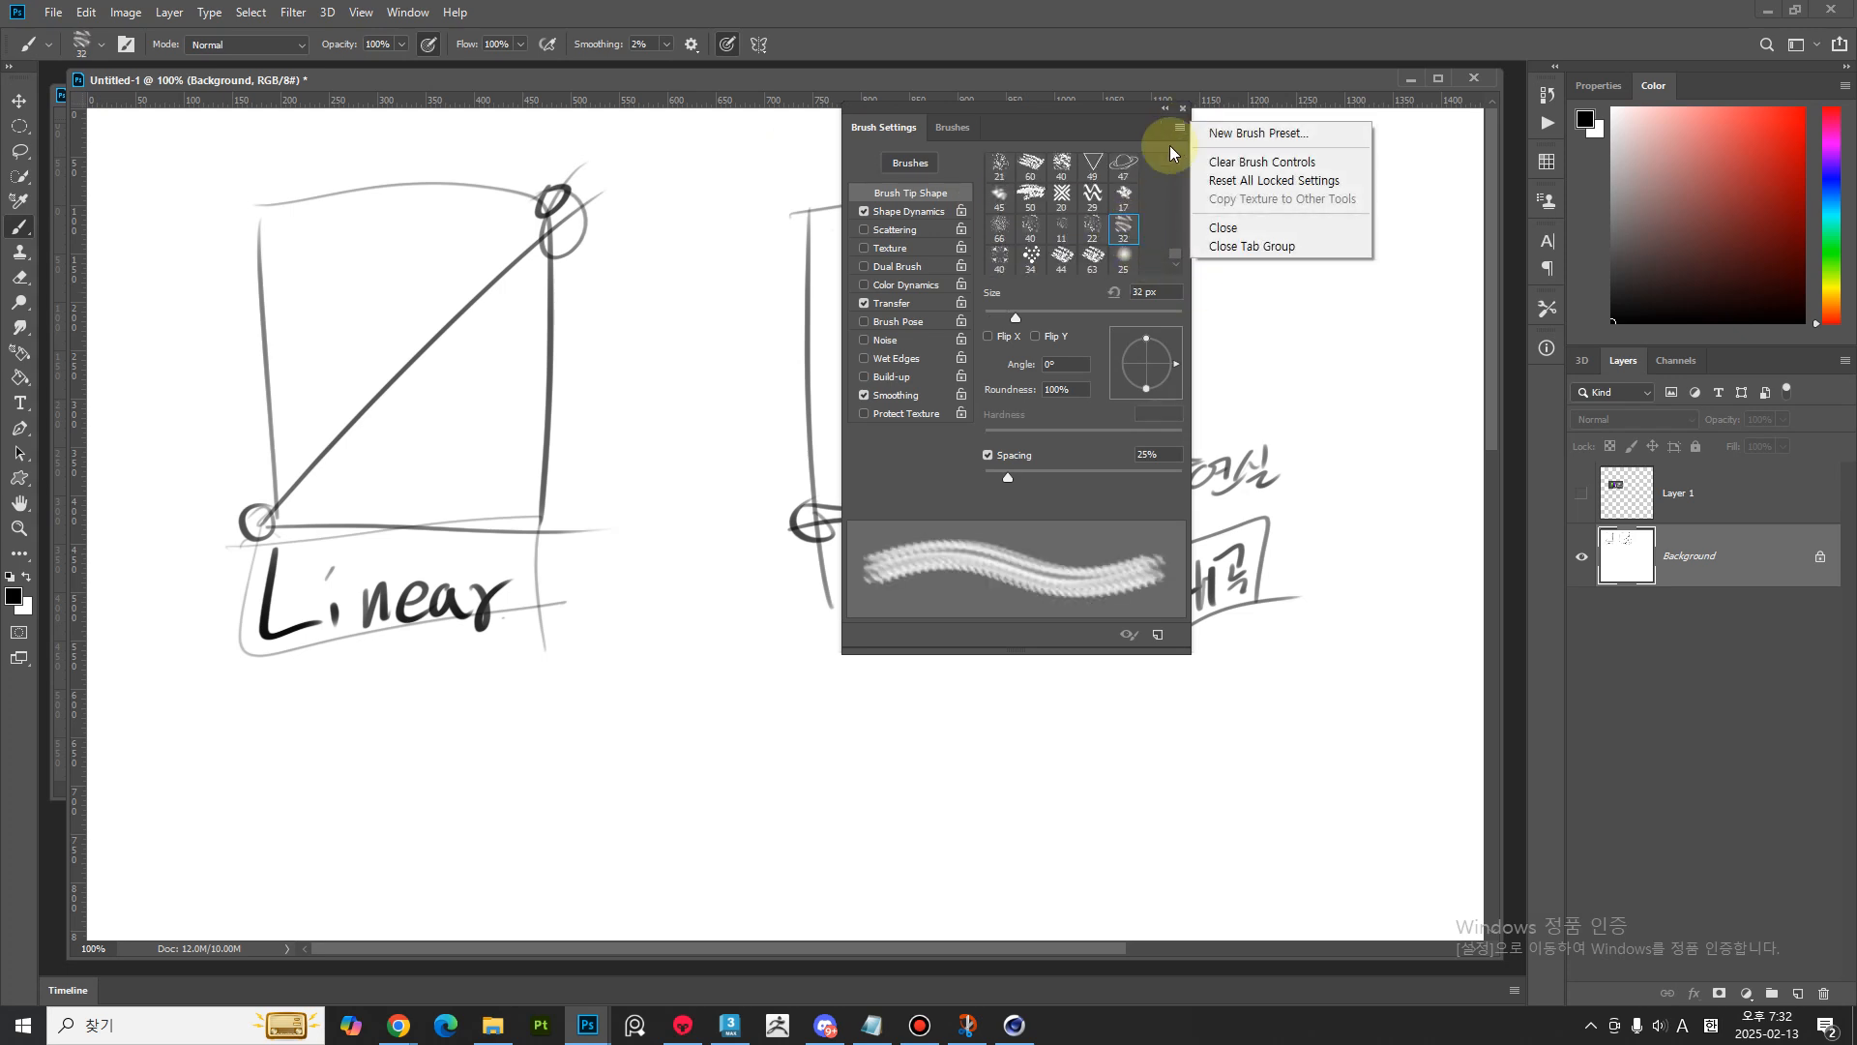
pyautogui.click(1123, 233)
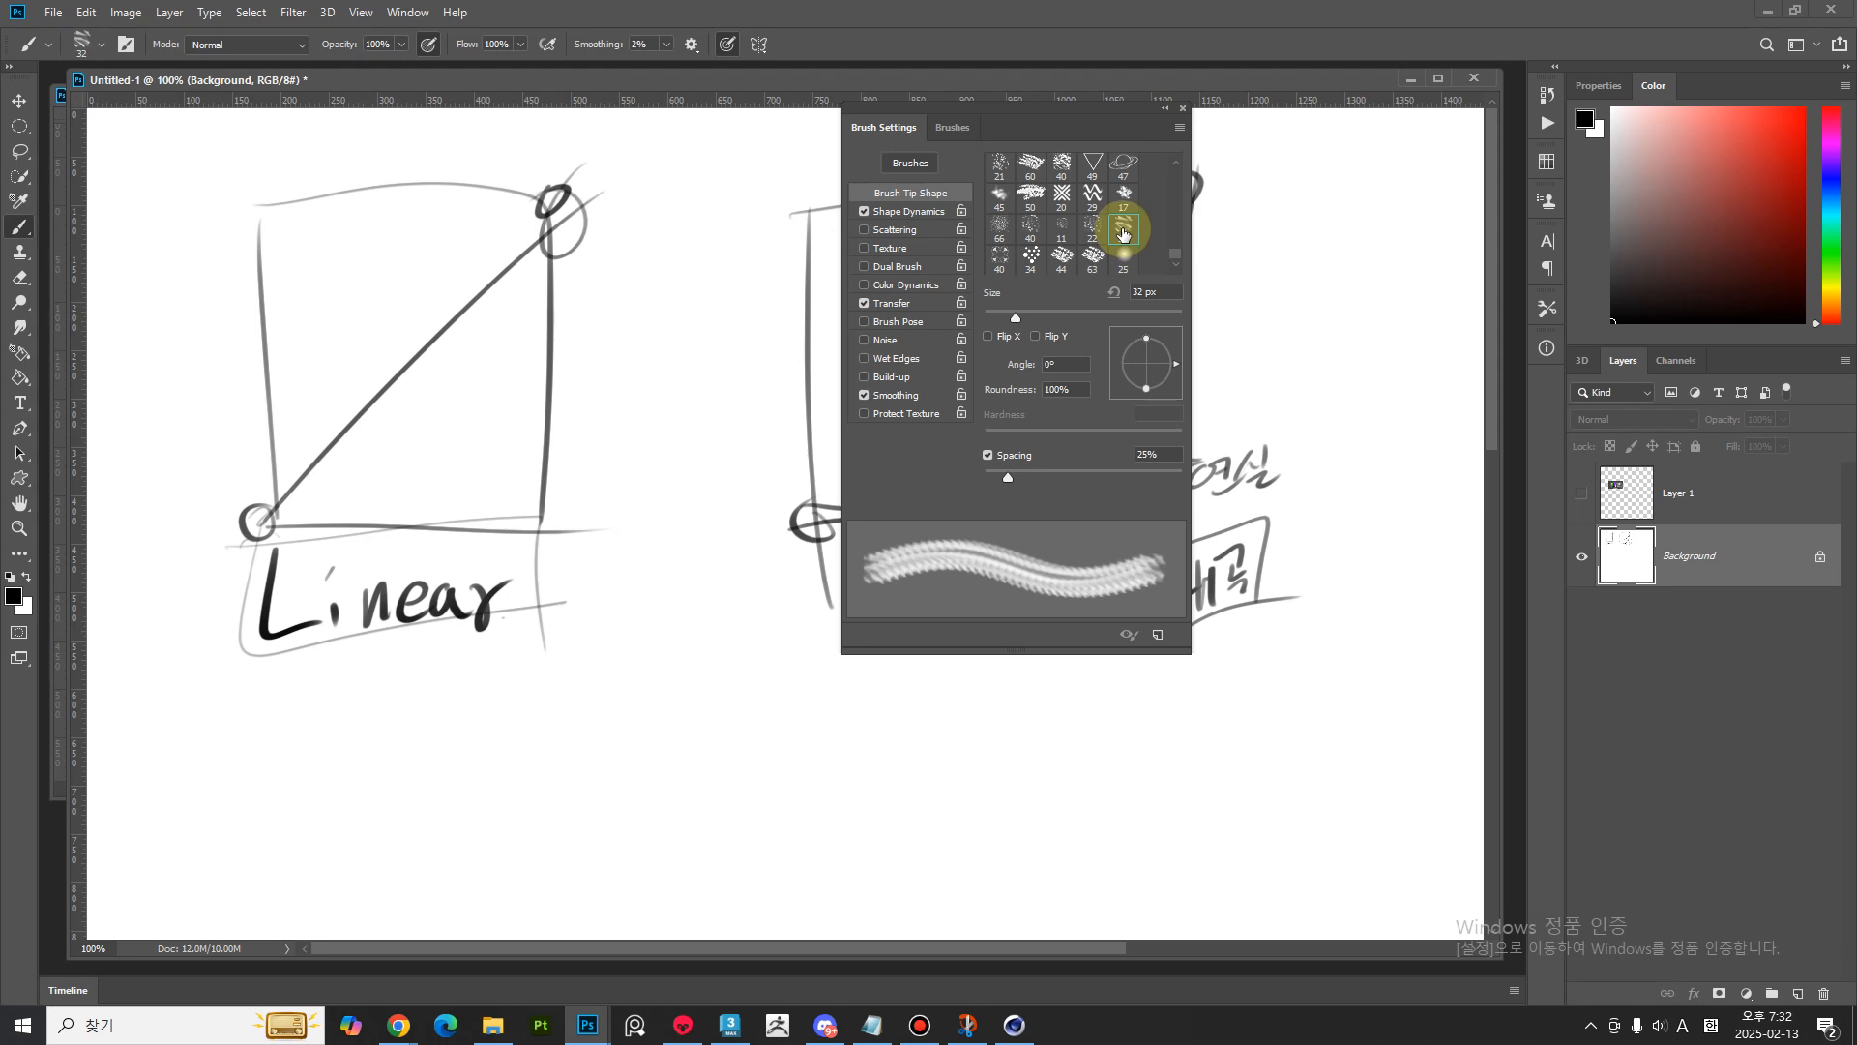
# - Return to the Brushes list and check the Soft Round brush's options and the program commands for a way to export it
pyautogui.click(952, 127)
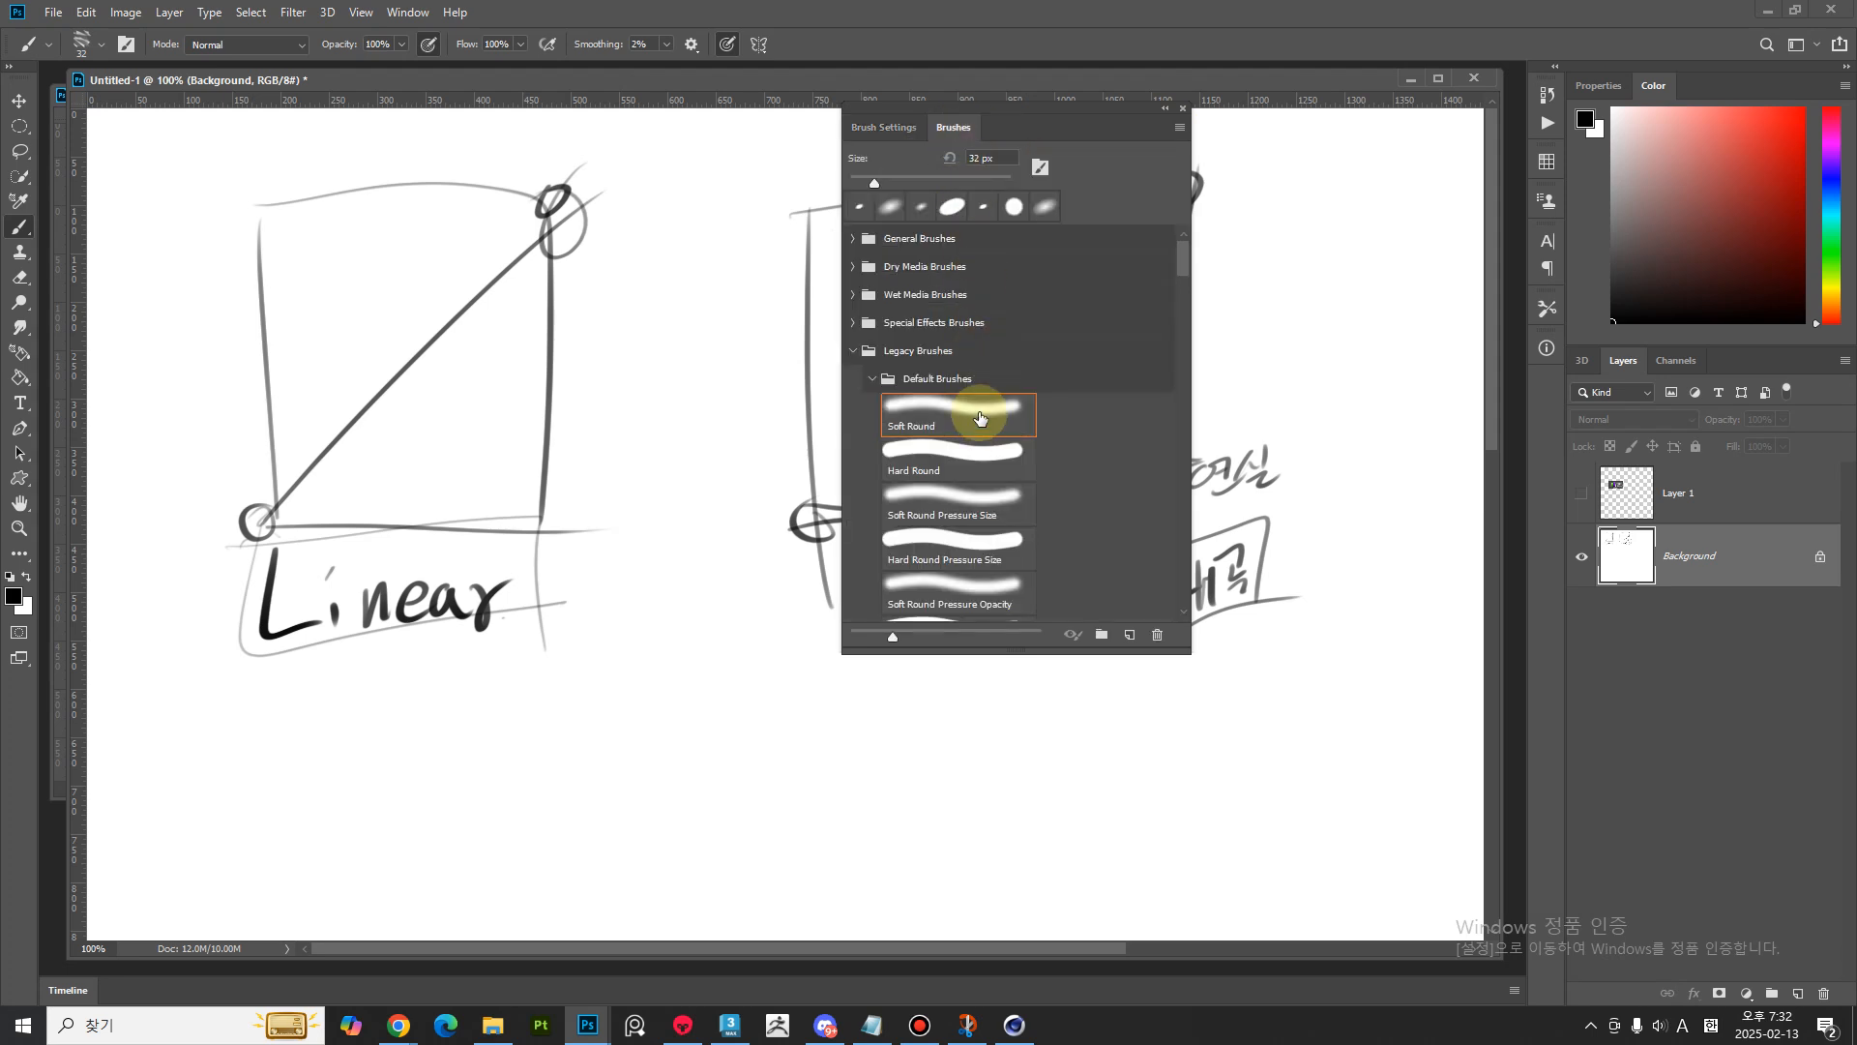
pyautogui.rightClick(980, 417)
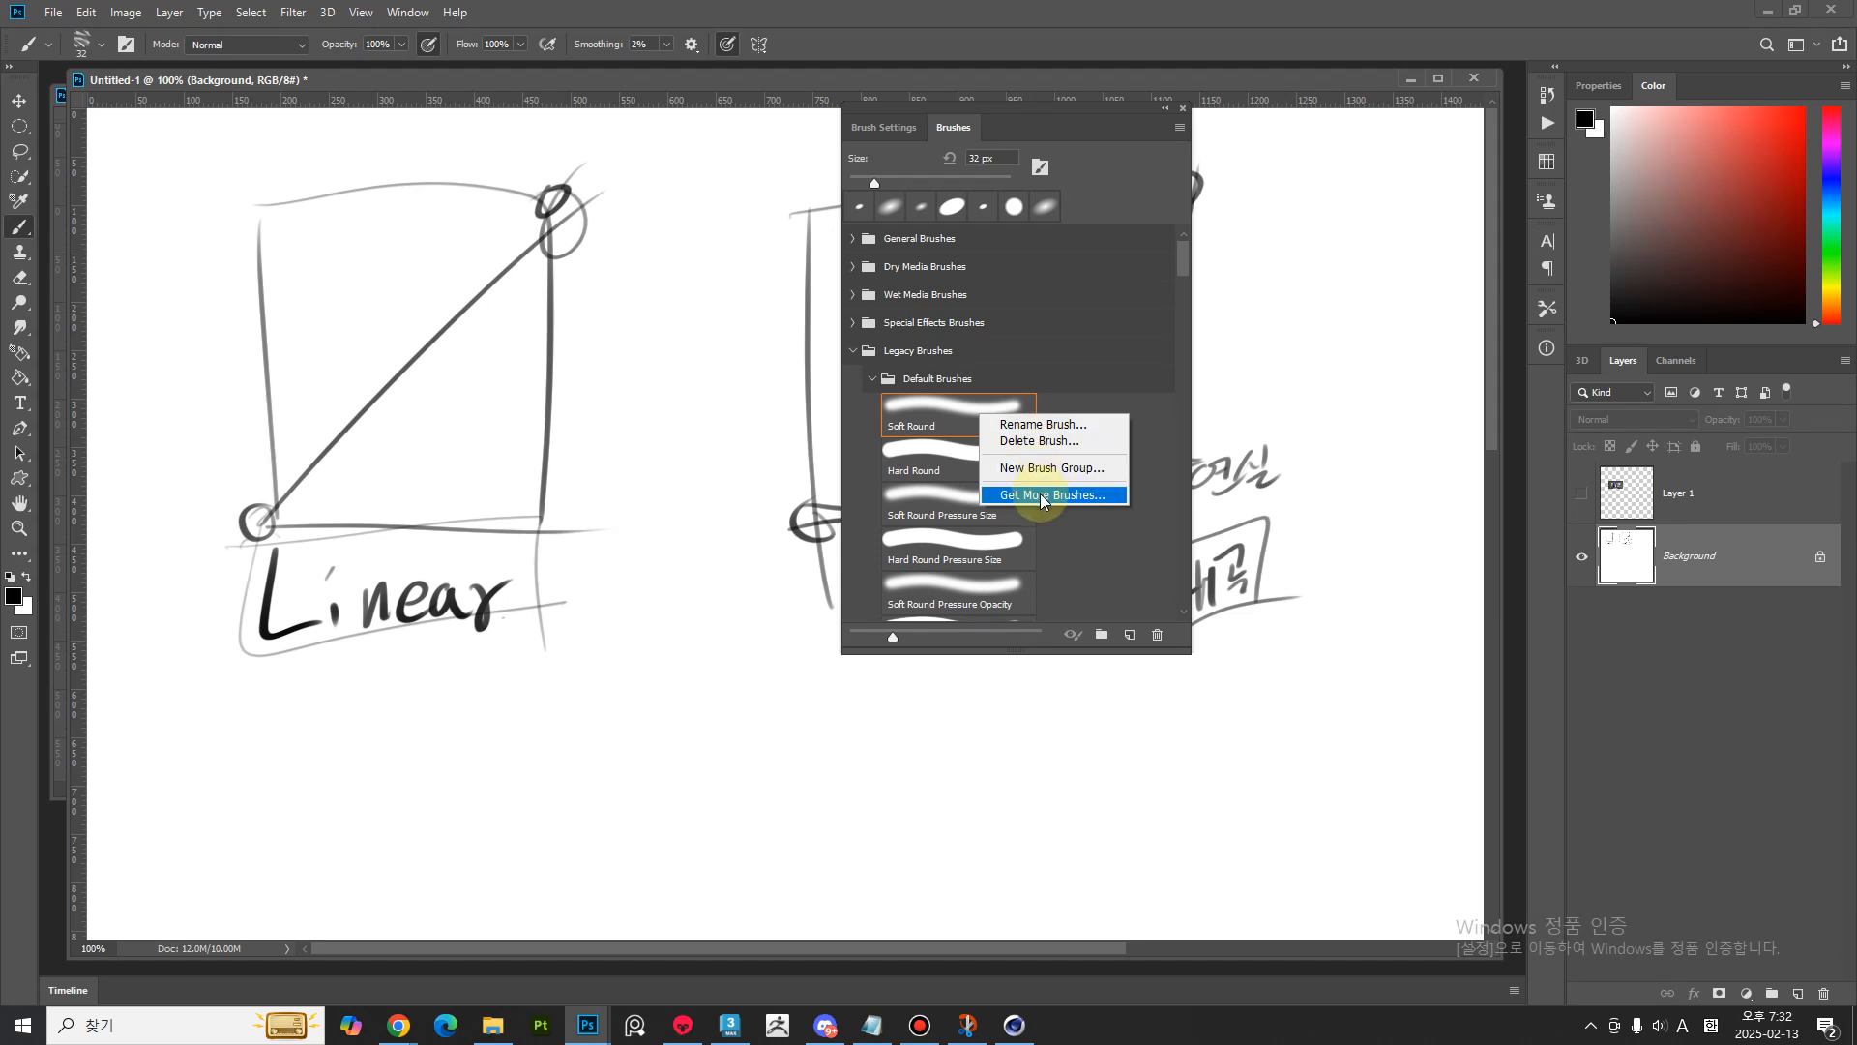
pyautogui.click(1142, 599)
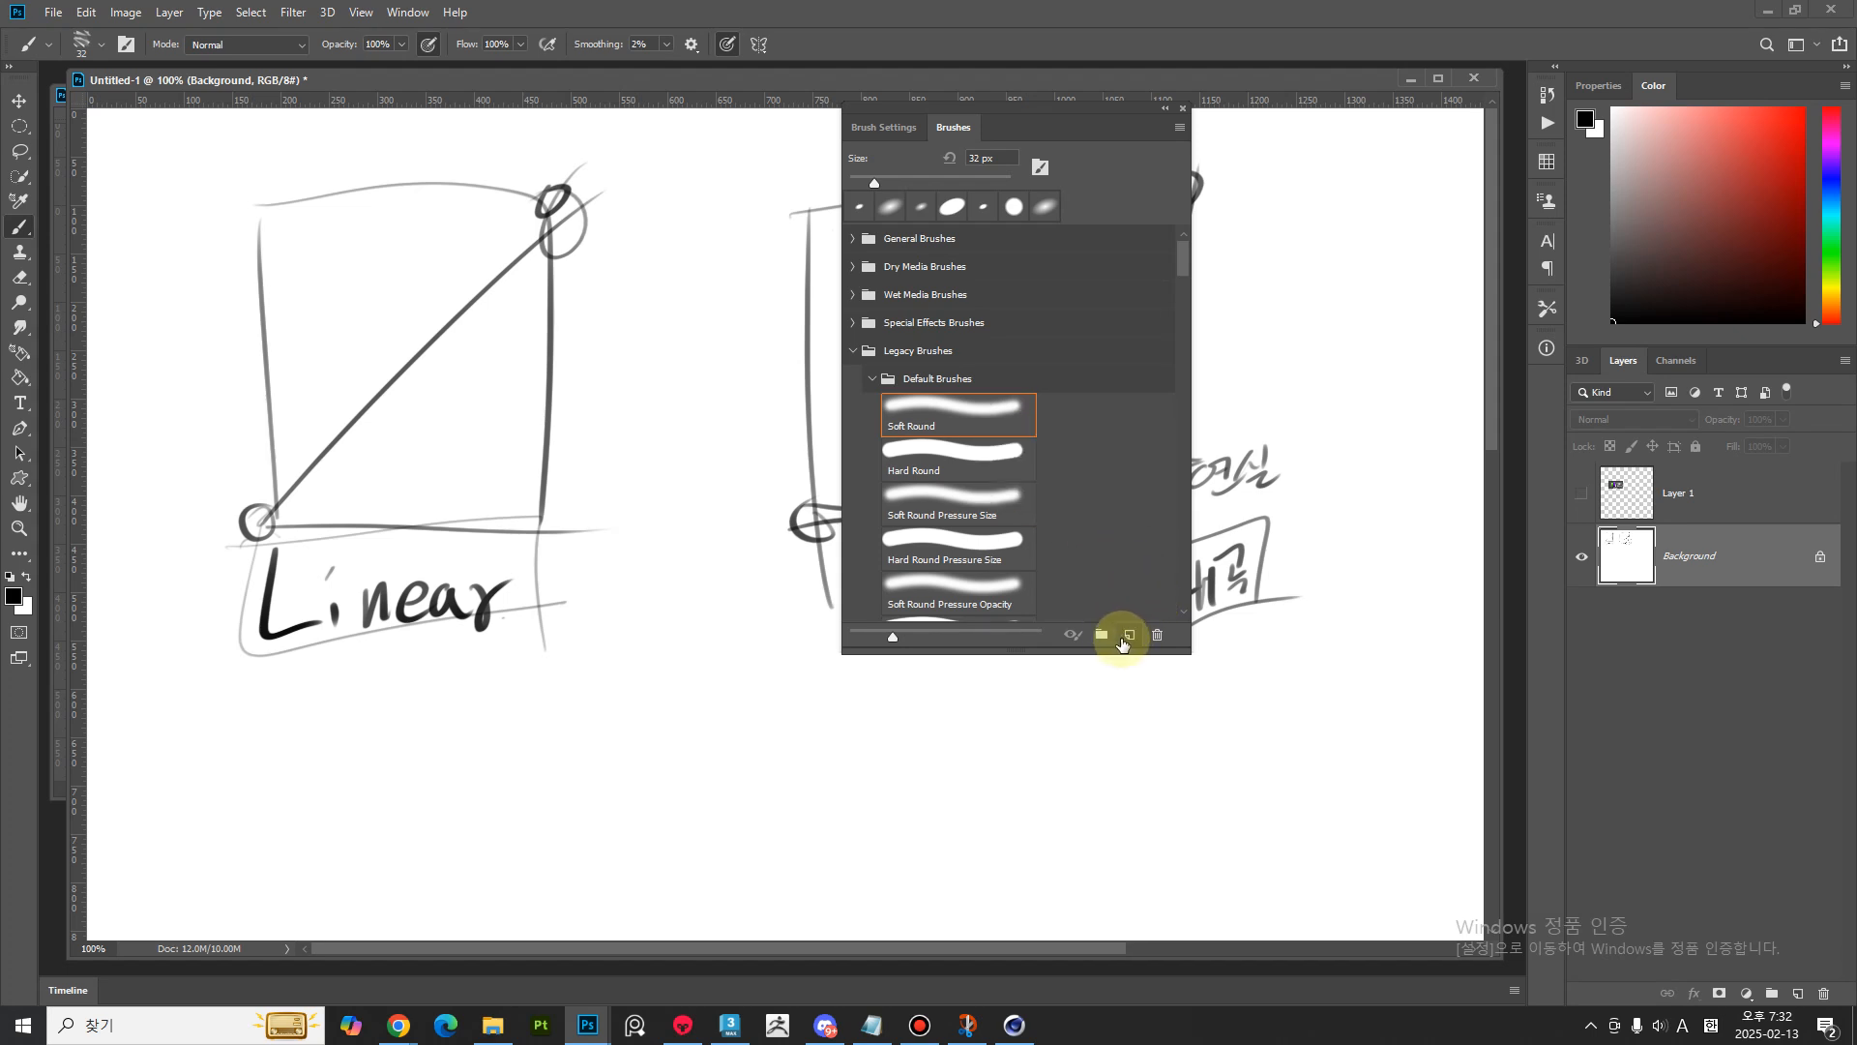
pyautogui.click(87, 13)
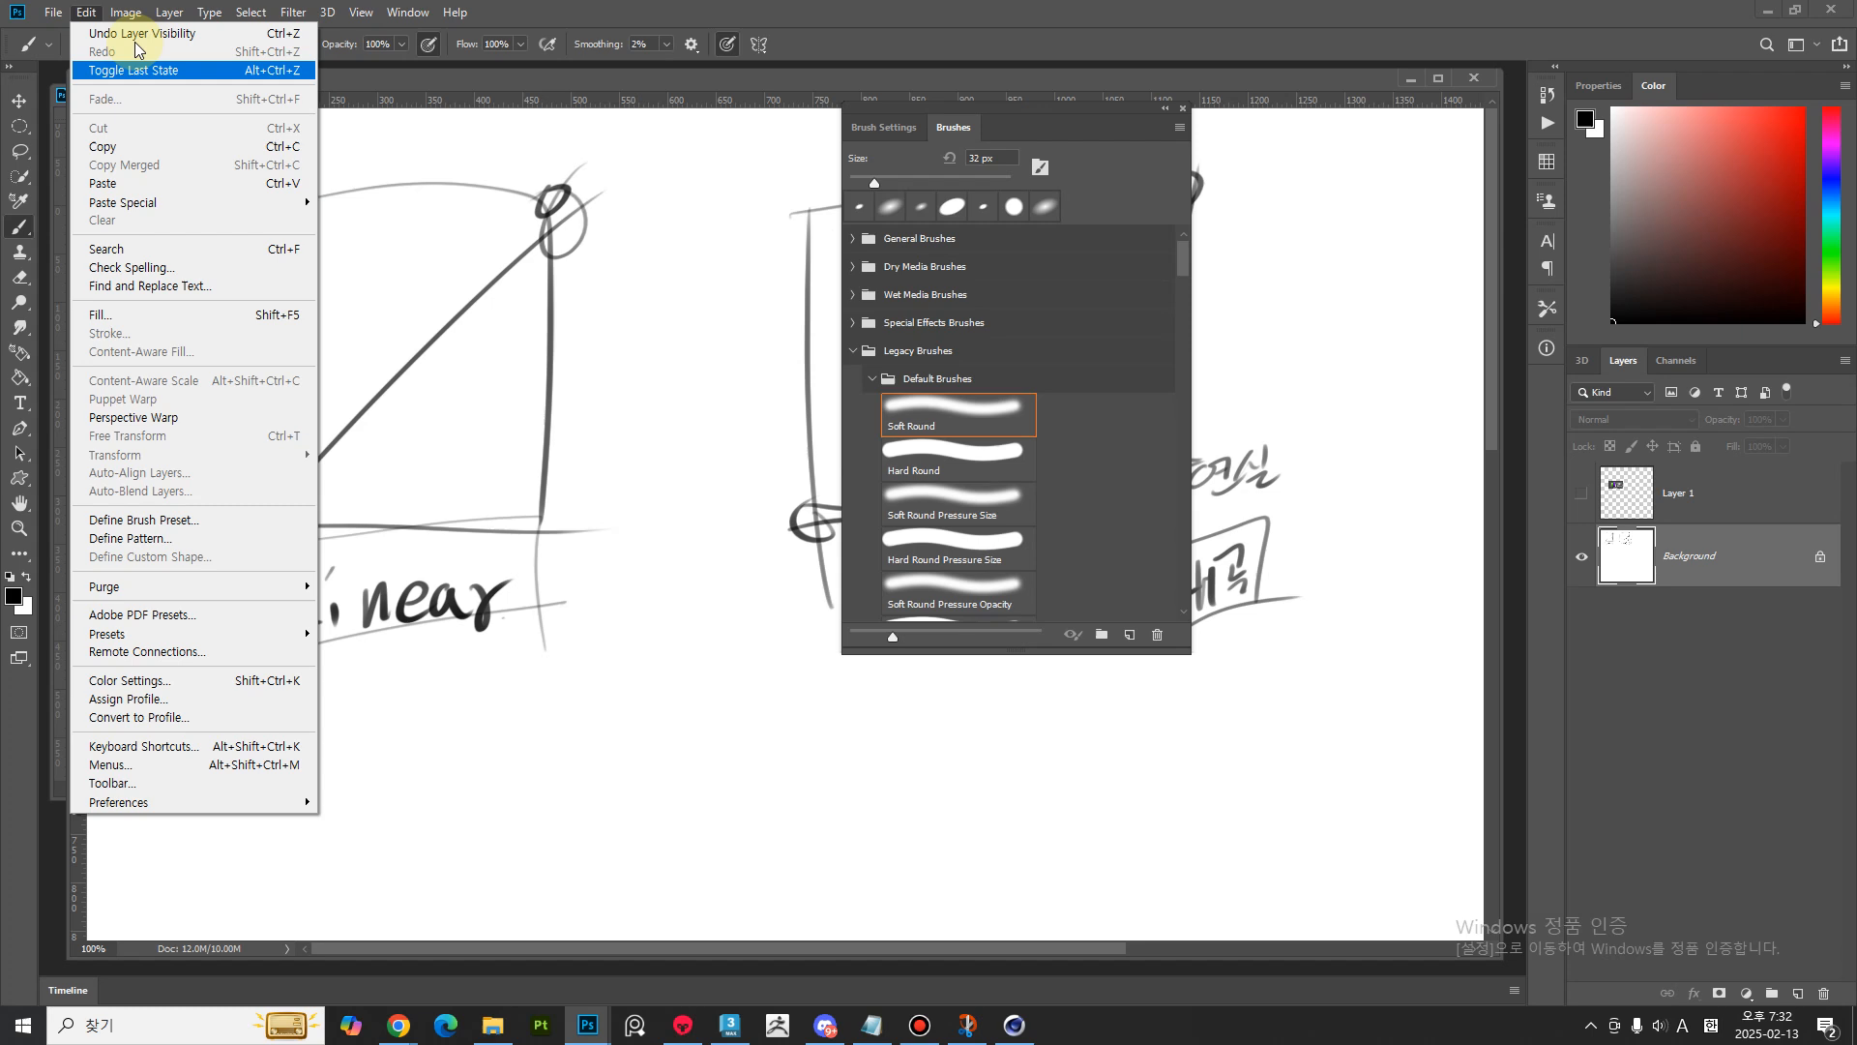
pyautogui.moveTo(122, 18)
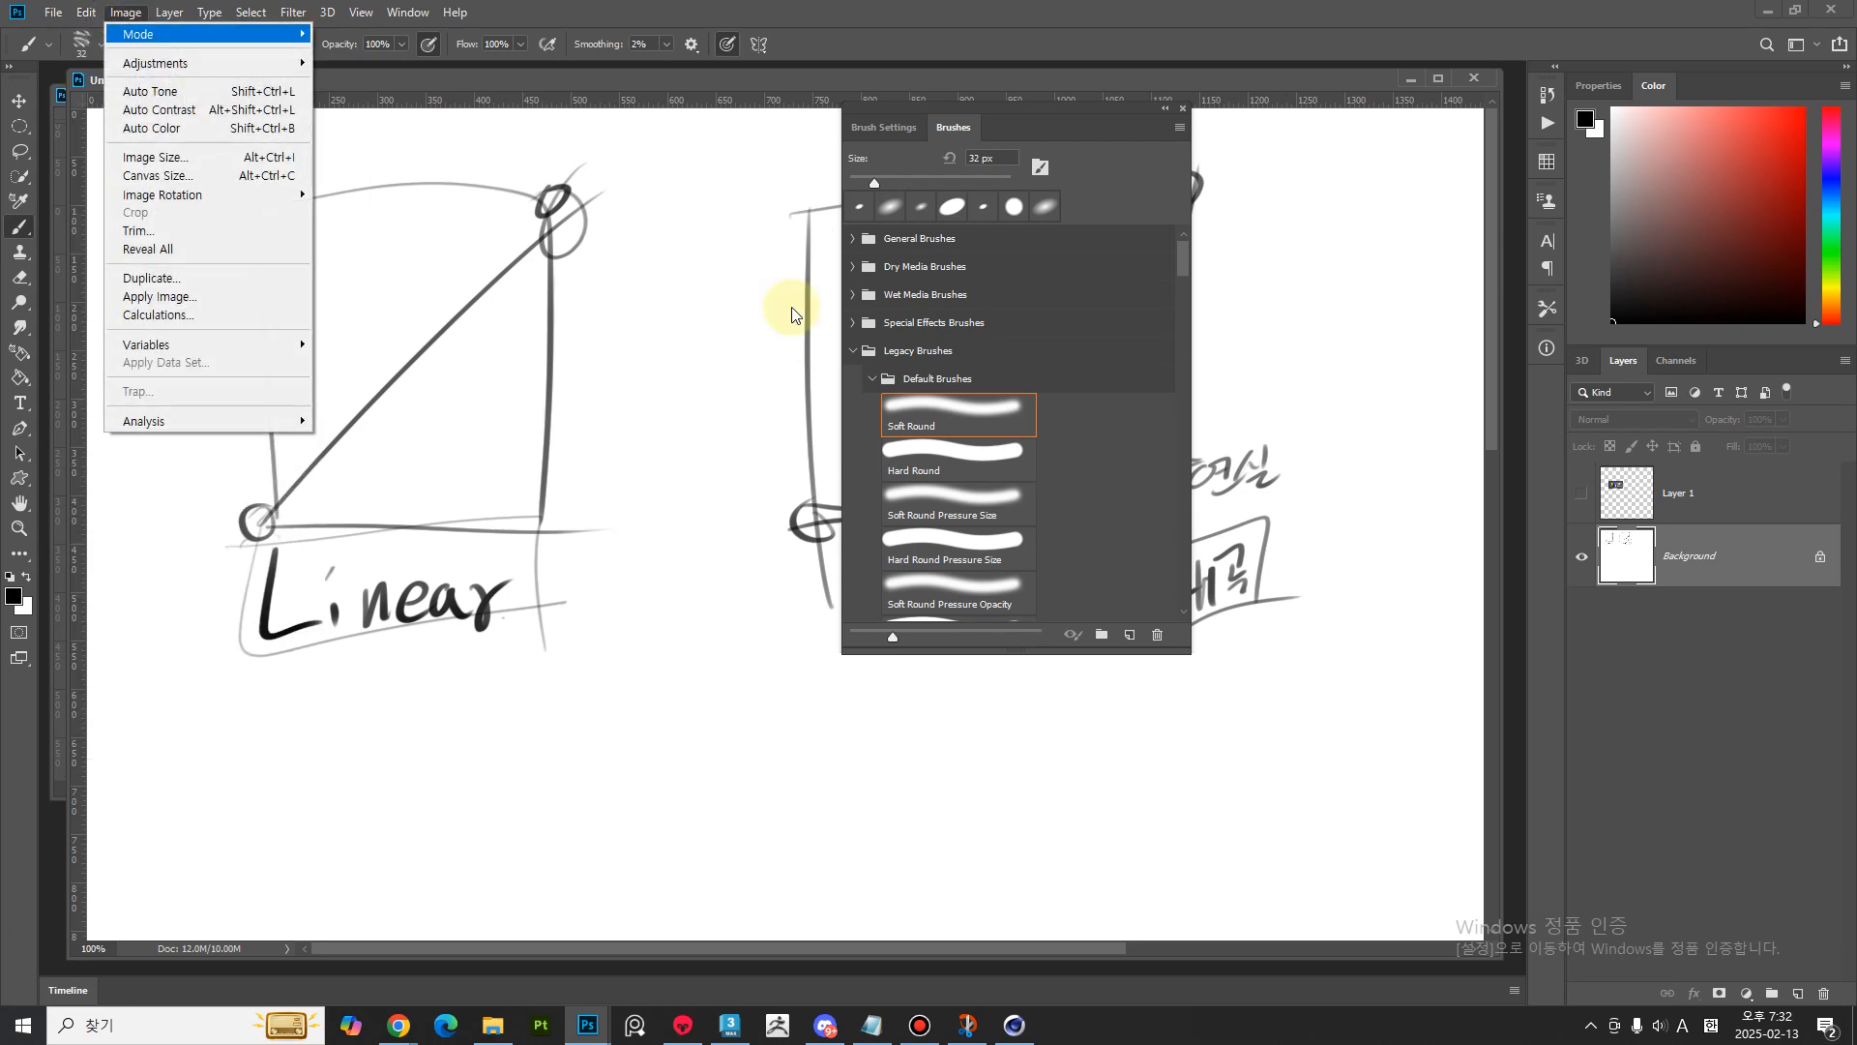
pyautogui.click(900, 160)
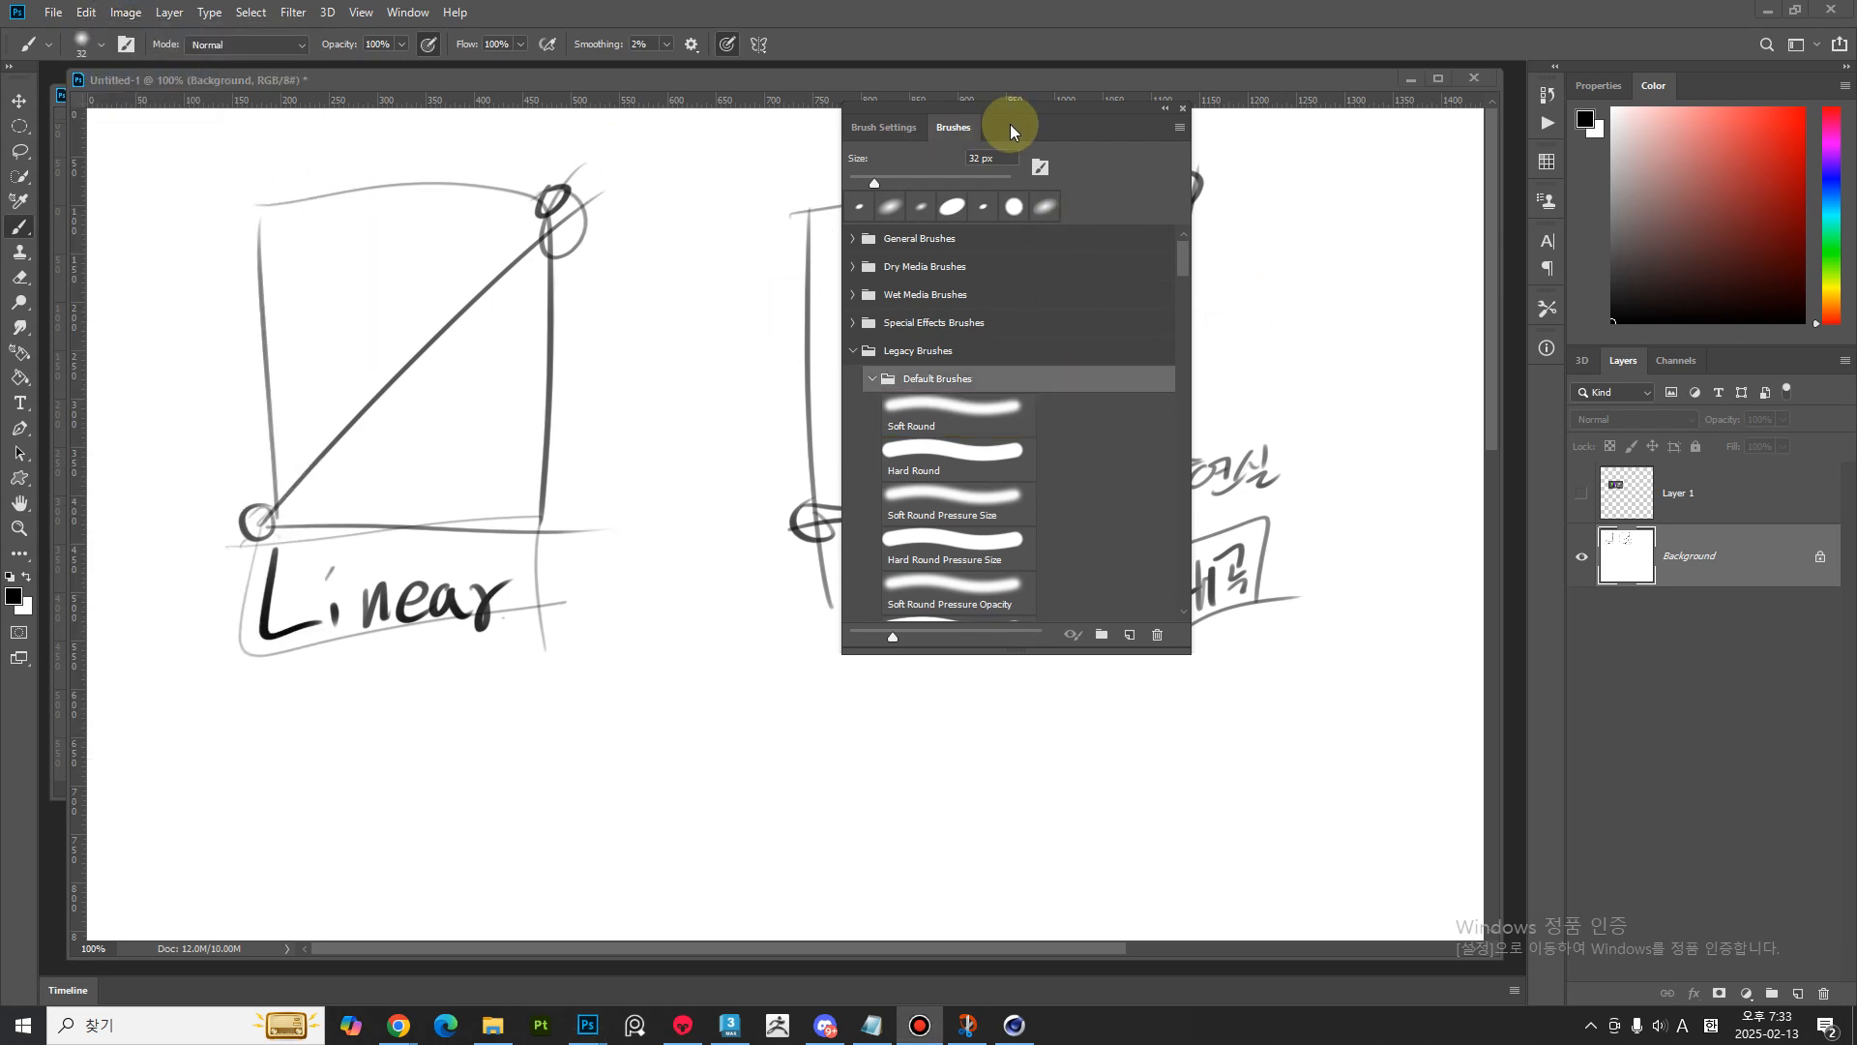
# - Restore the Legacy Brushes set to the list of brush presets
pyautogui.click(1182, 127)
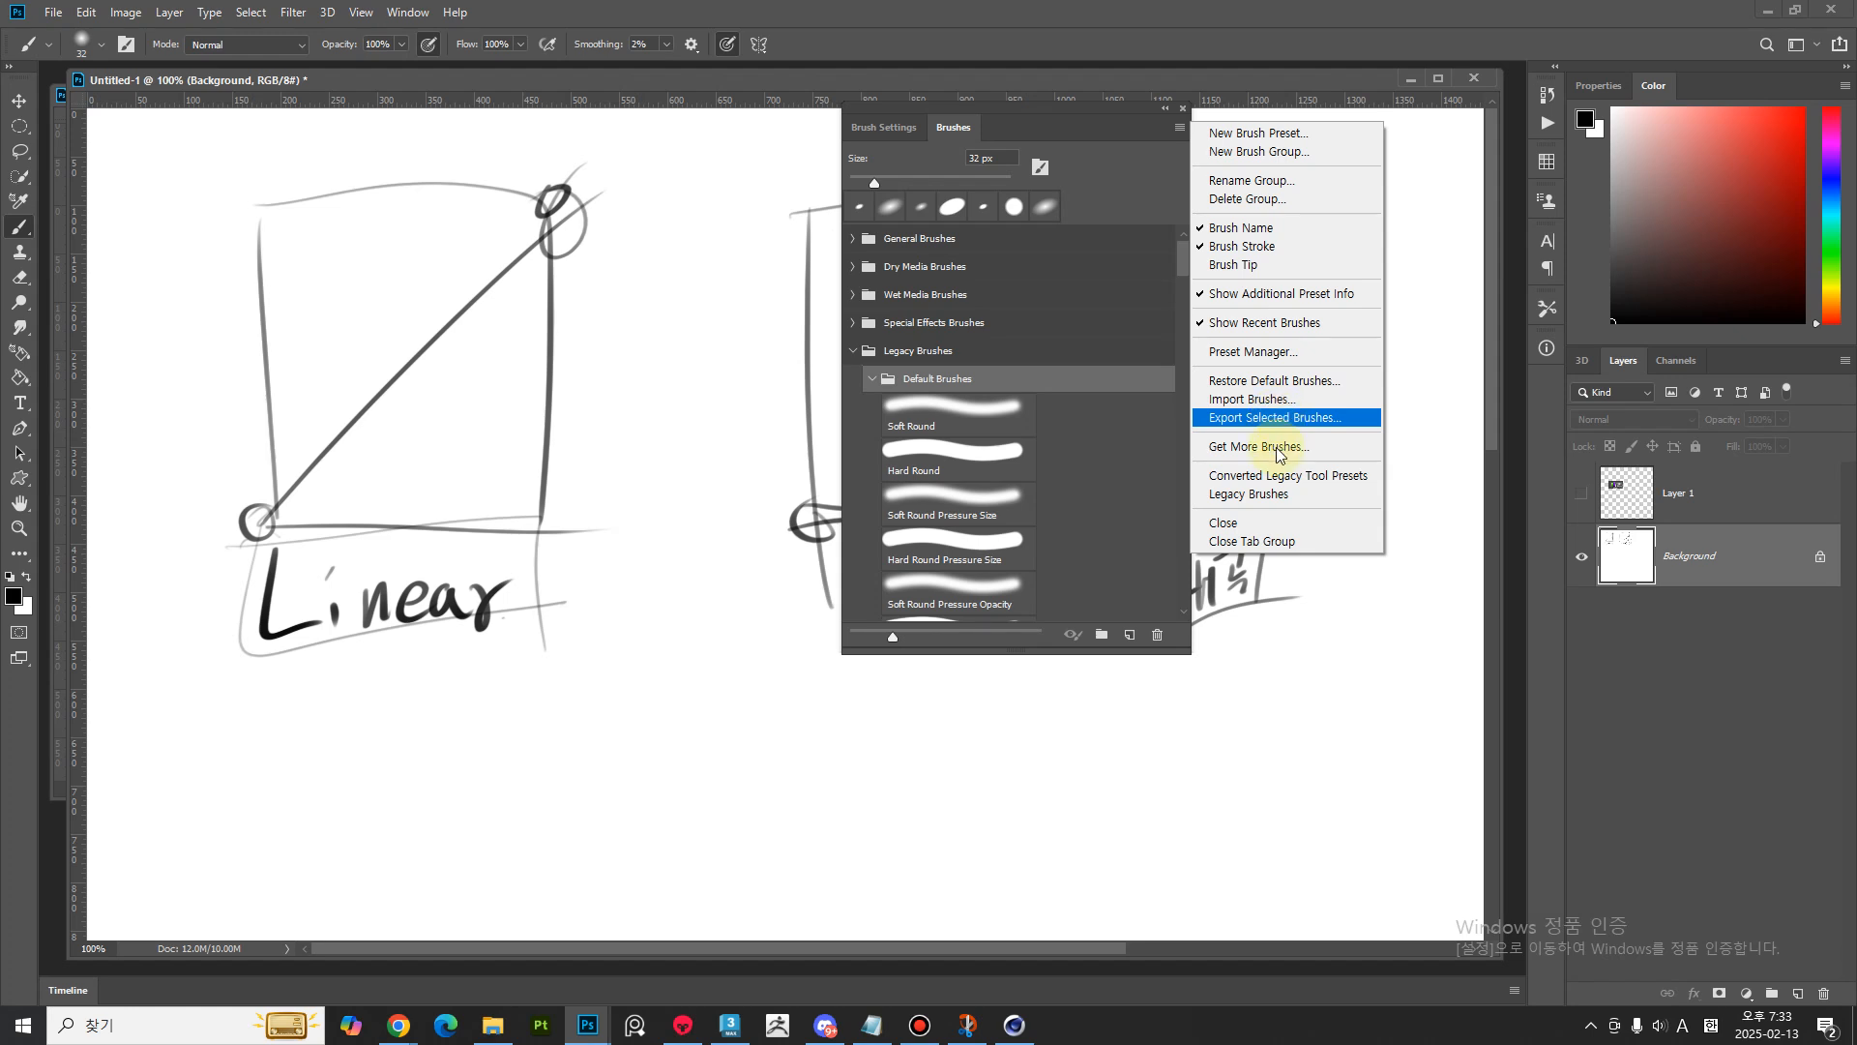
pyautogui.click(1262, 495)
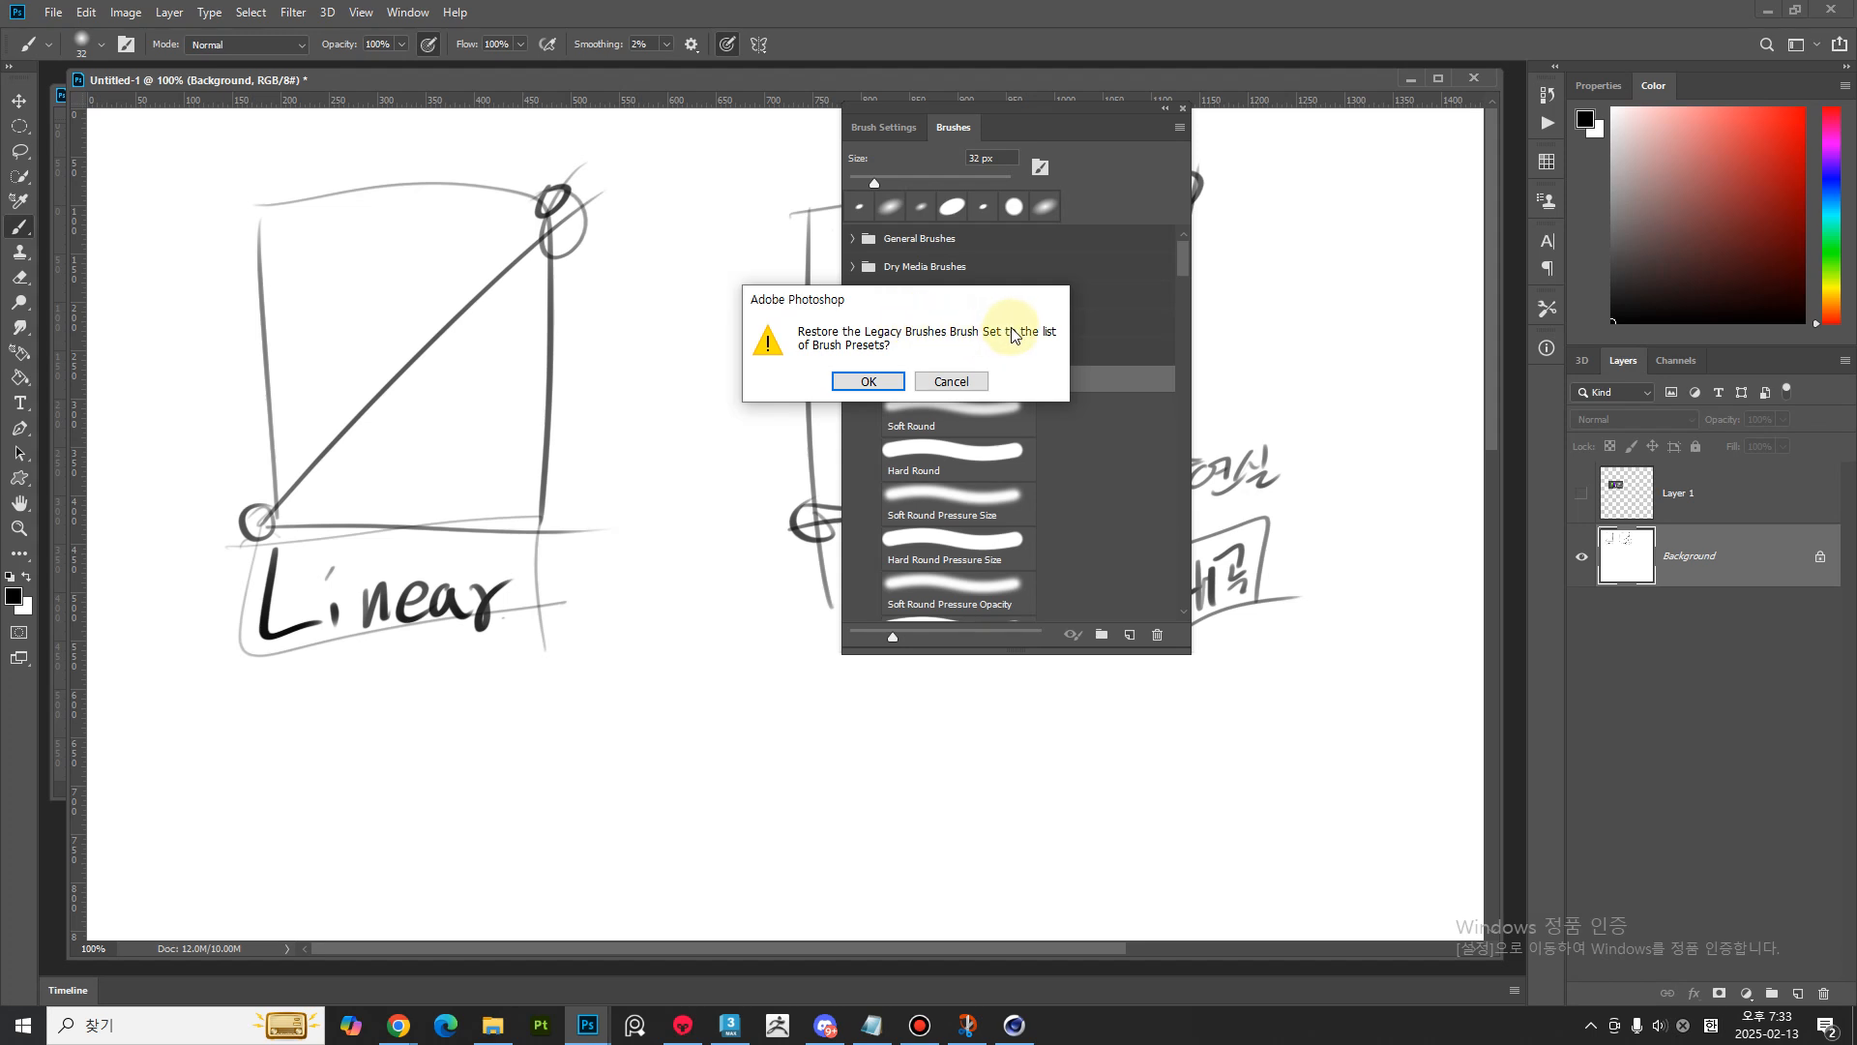
pyautogui.click(884, 381)
pyautogui.click(1024, 381)
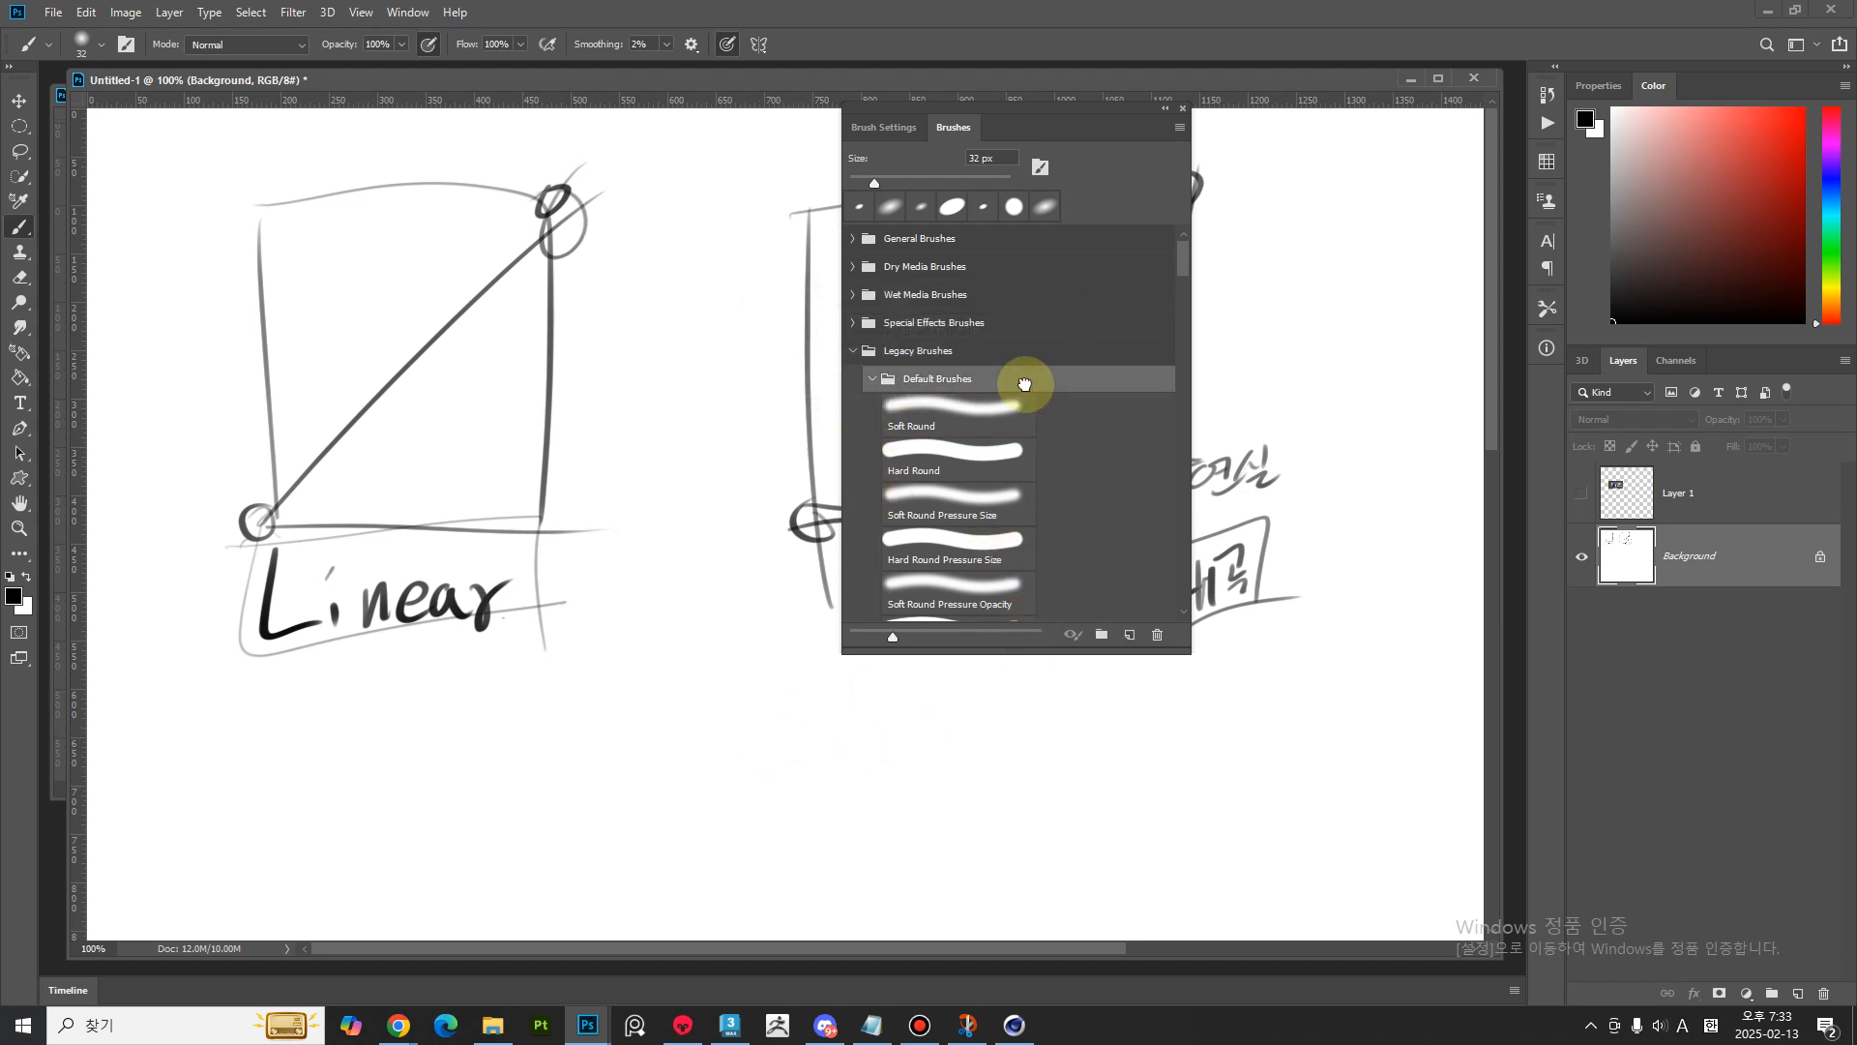
# - Collapse the Default Brushes group and look through the brush groups inside Legacy Brushes
pyautogui.scroll(-2, 1096, 509)
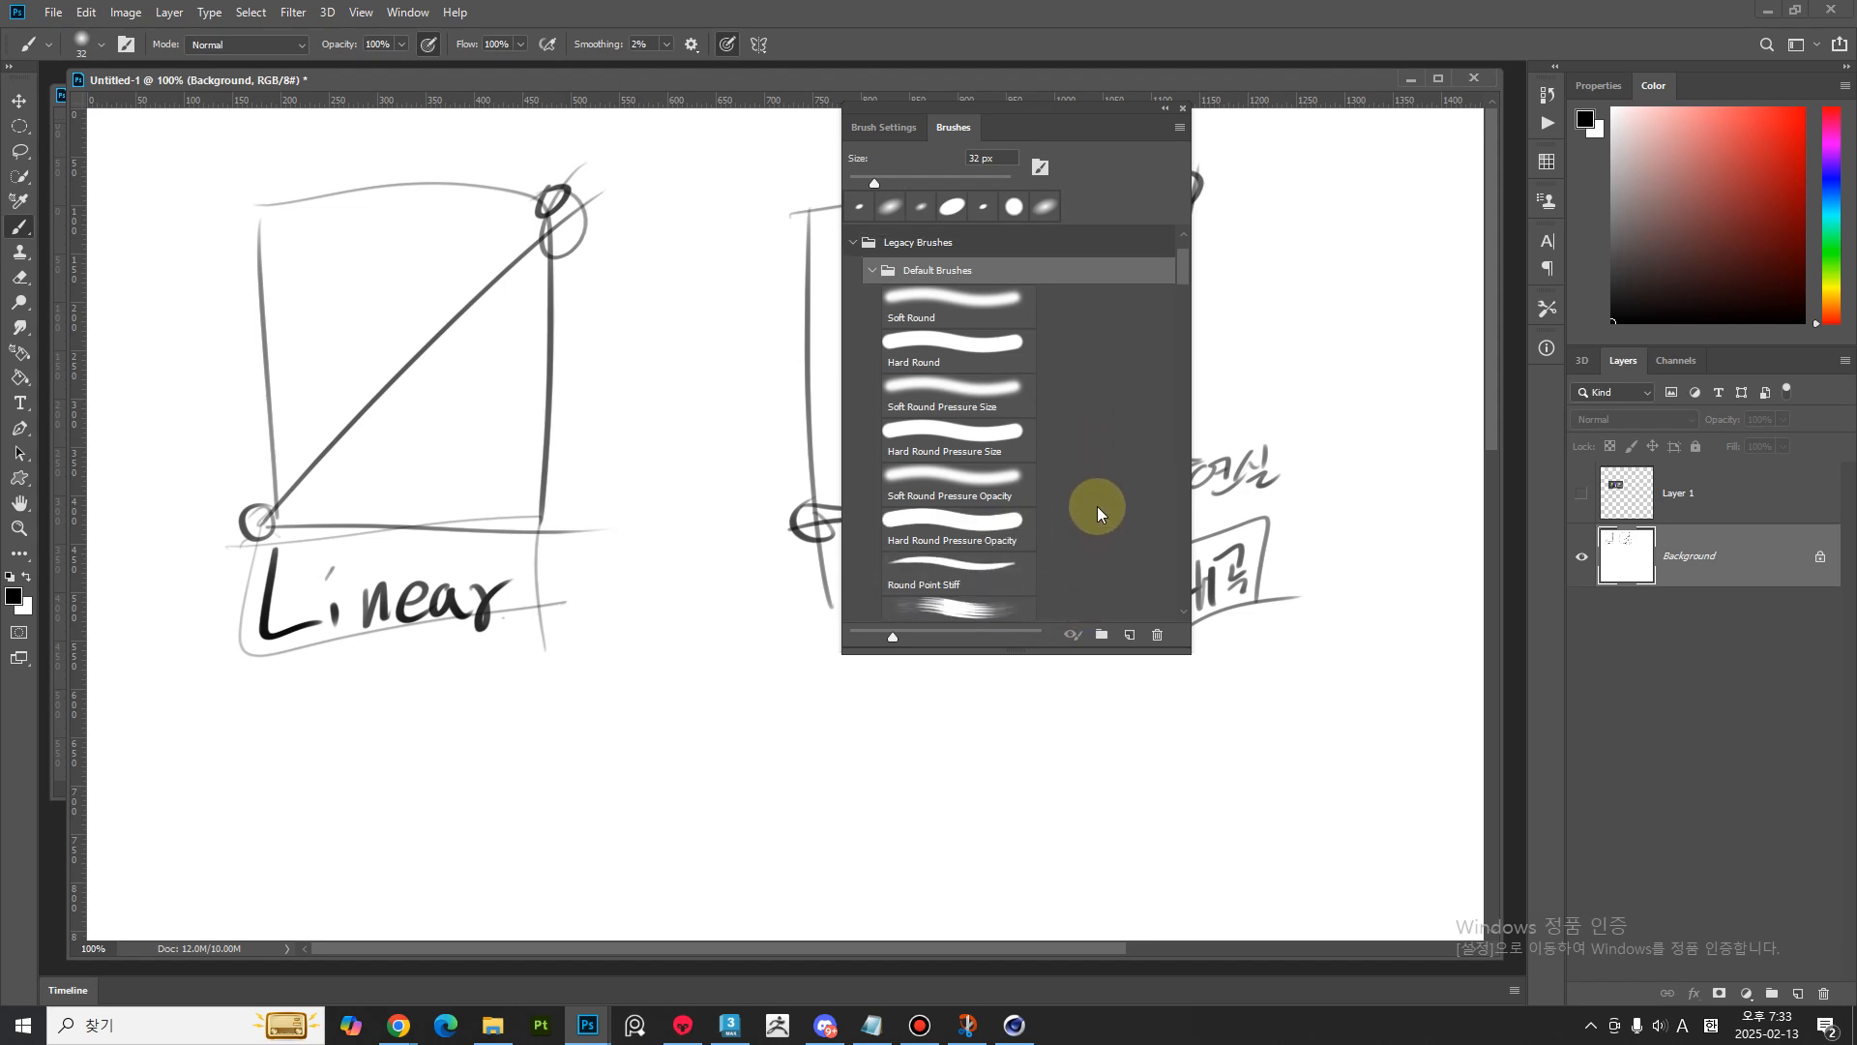
pyautogui.click(870, 335)
pyautogui.click(931, 305)
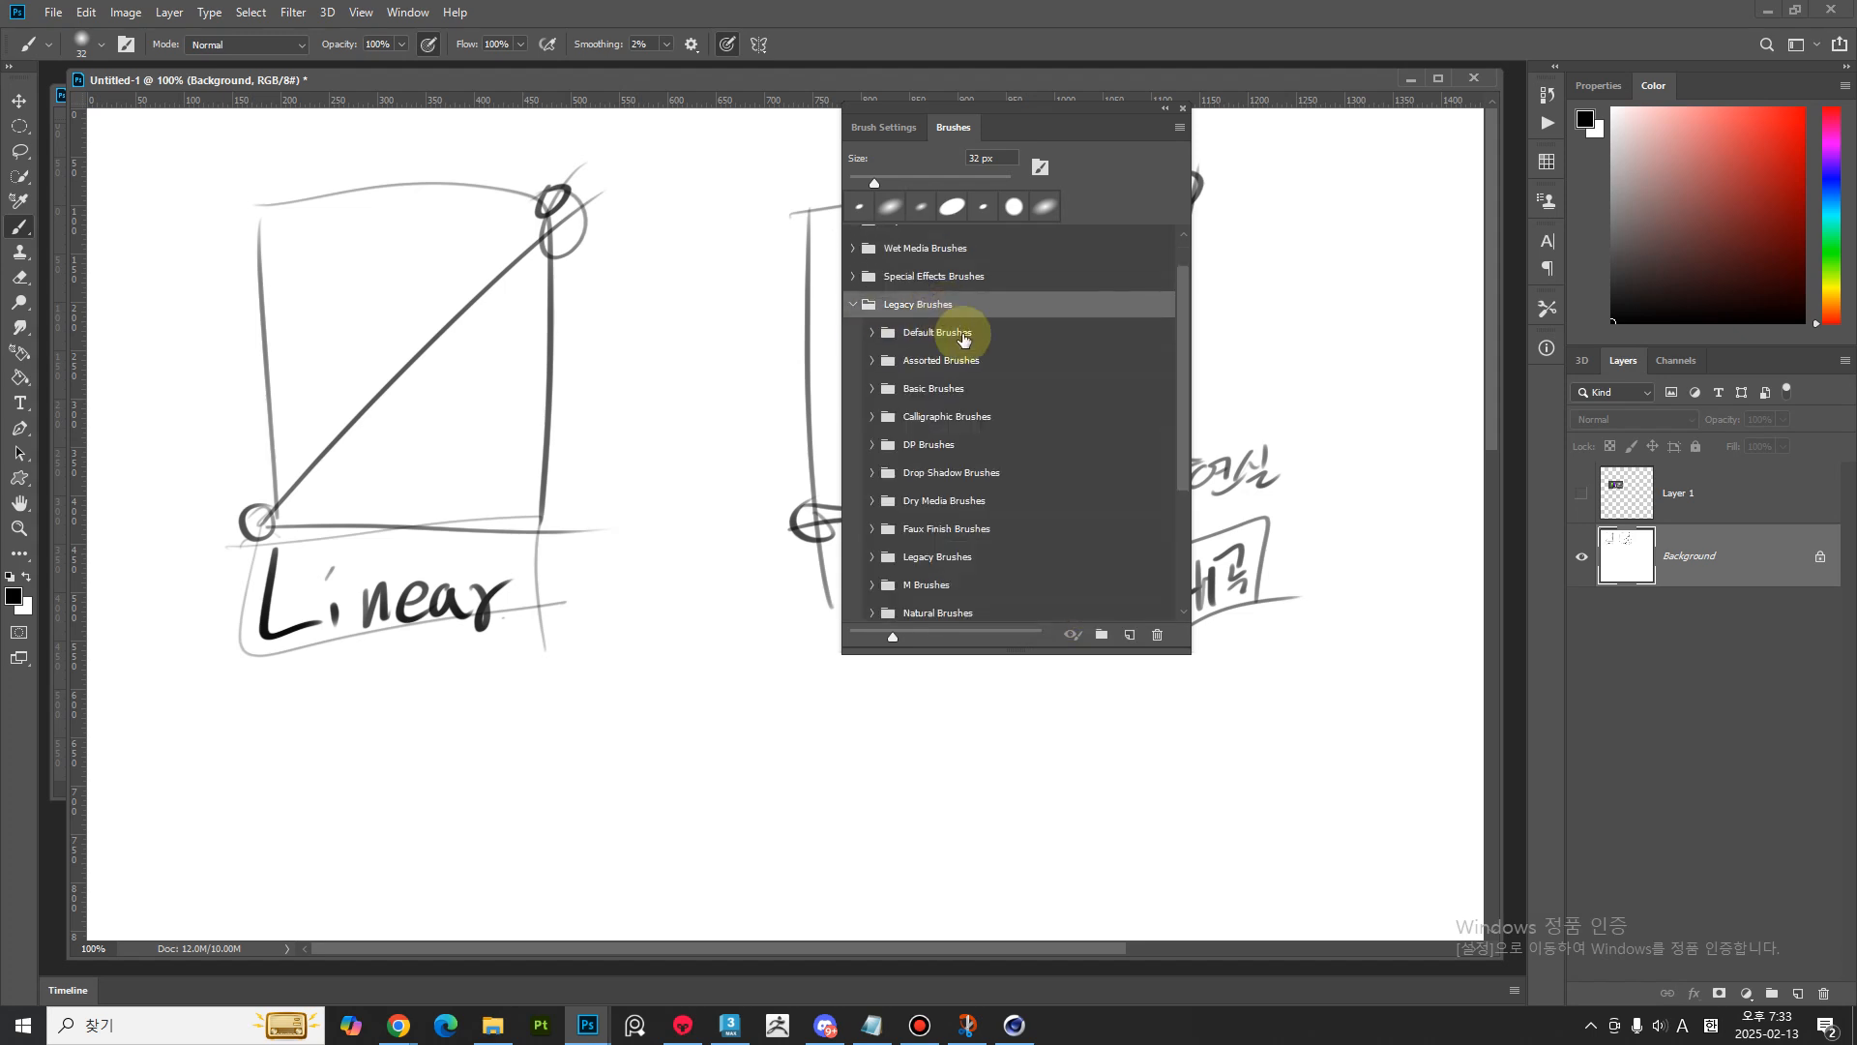
pyautogui.scroll(1, 1001, 539)
pyautogui.scroll(-3, 1010, 542)
pyautogui.scroll(4, 1011, 537)
pyautogui.click(1178, 125)
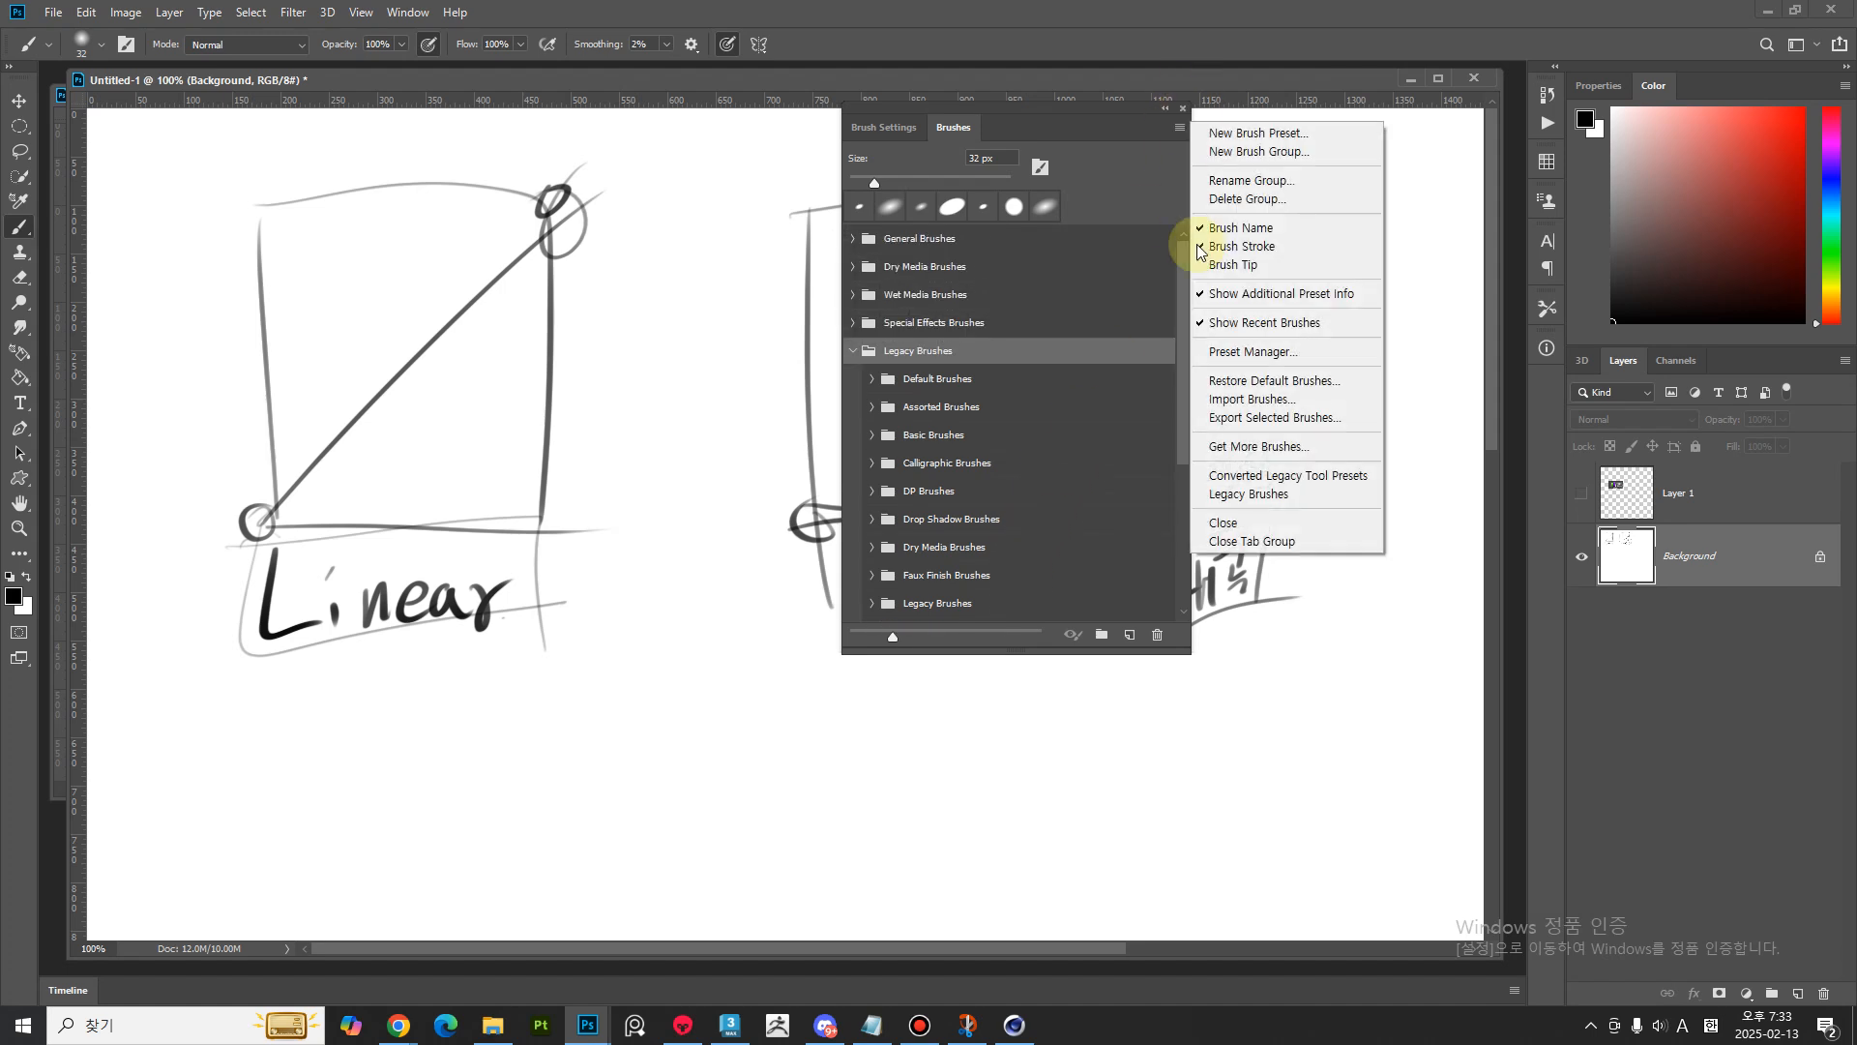
pyautogui.click(1293, 489)
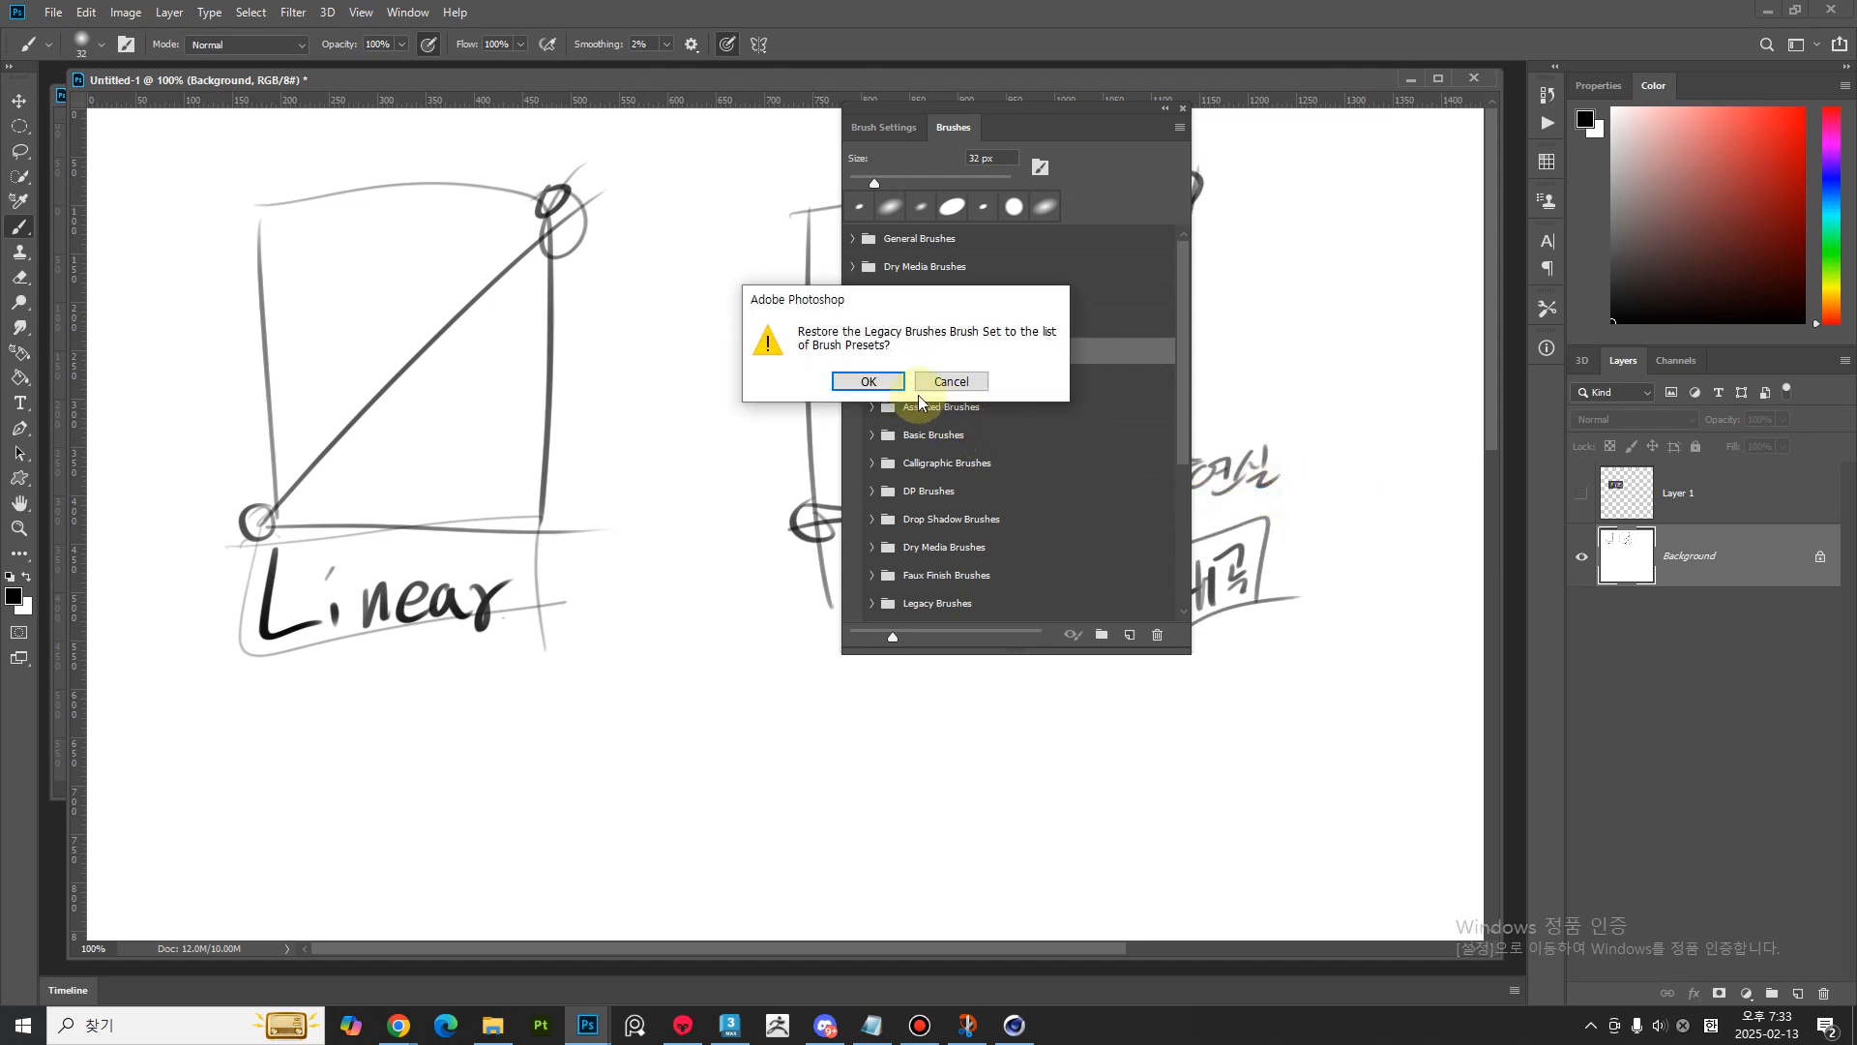
pyautogui.click(947, 381)
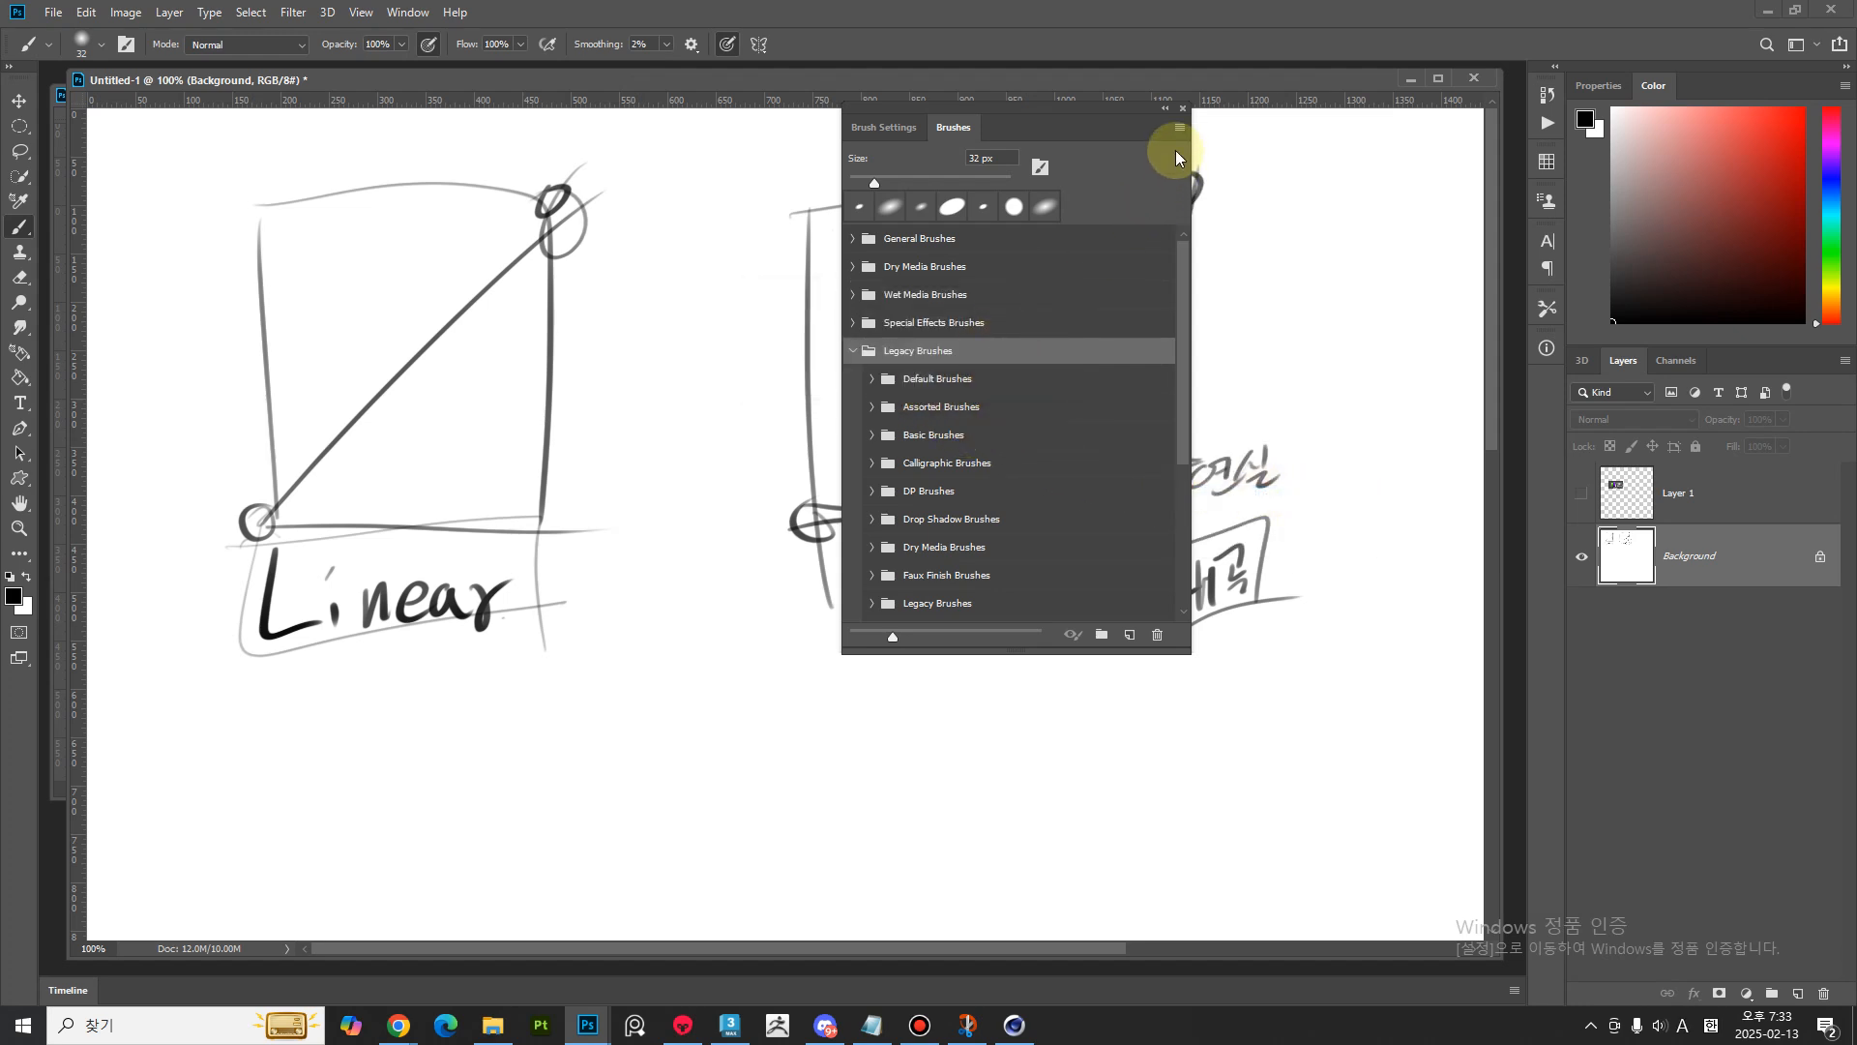
# - Start exporting the Soft Round brush from the Default Brushes group as an ABR file named 250213
pyautogui.click(872, 378)
pyautogui.click(953, 414)
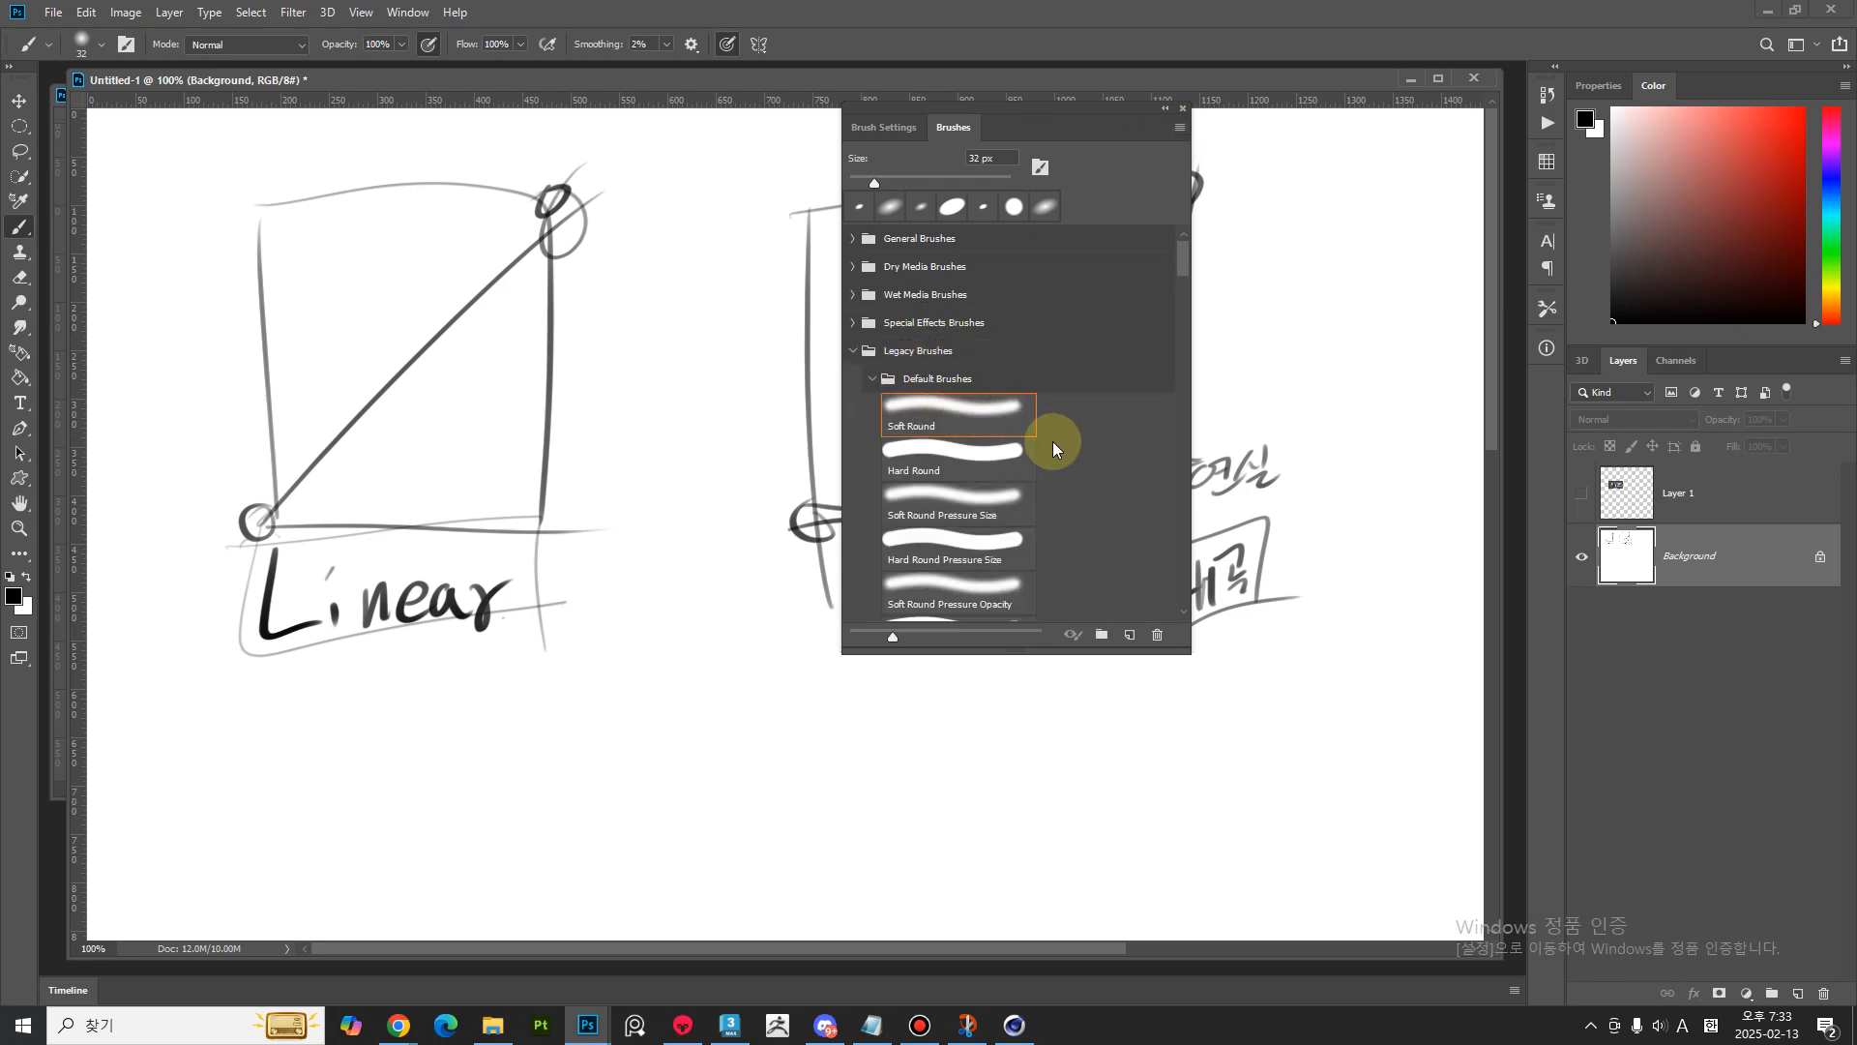
pyautogui.click(1179, 129)
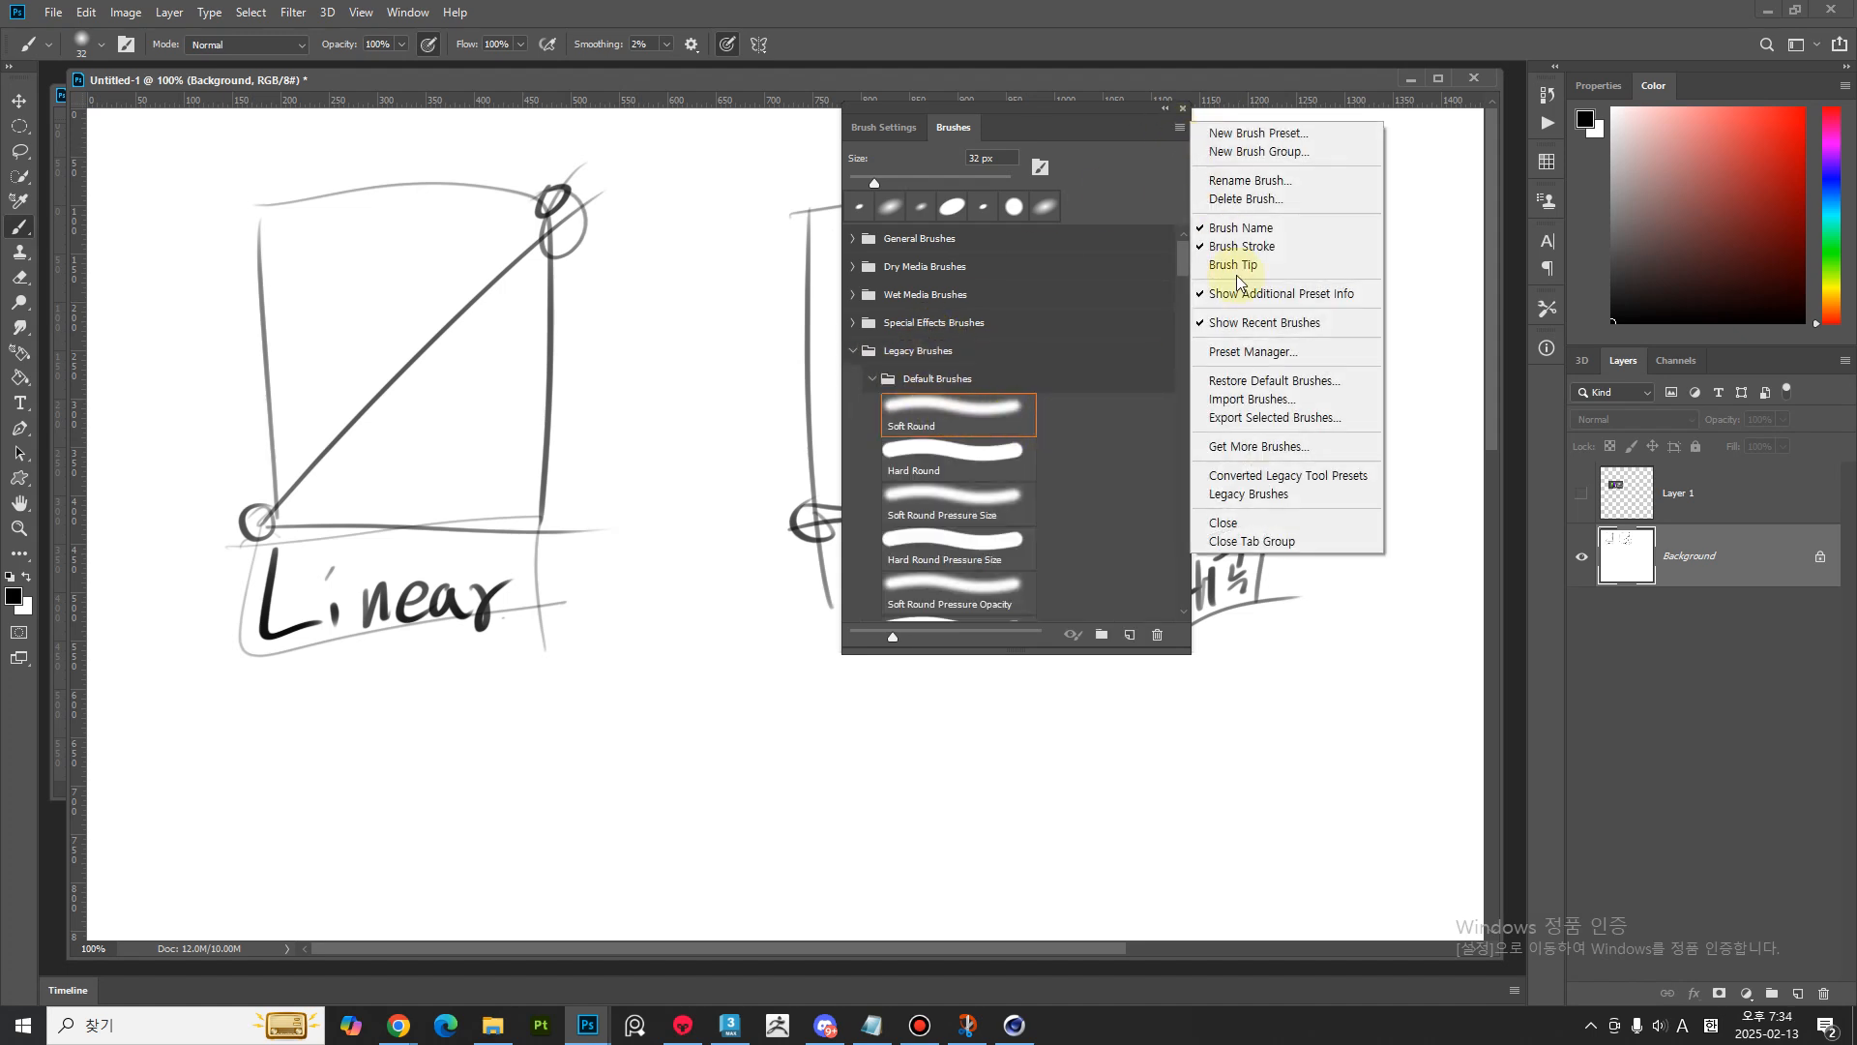
pyautogui.click(1285, 419)
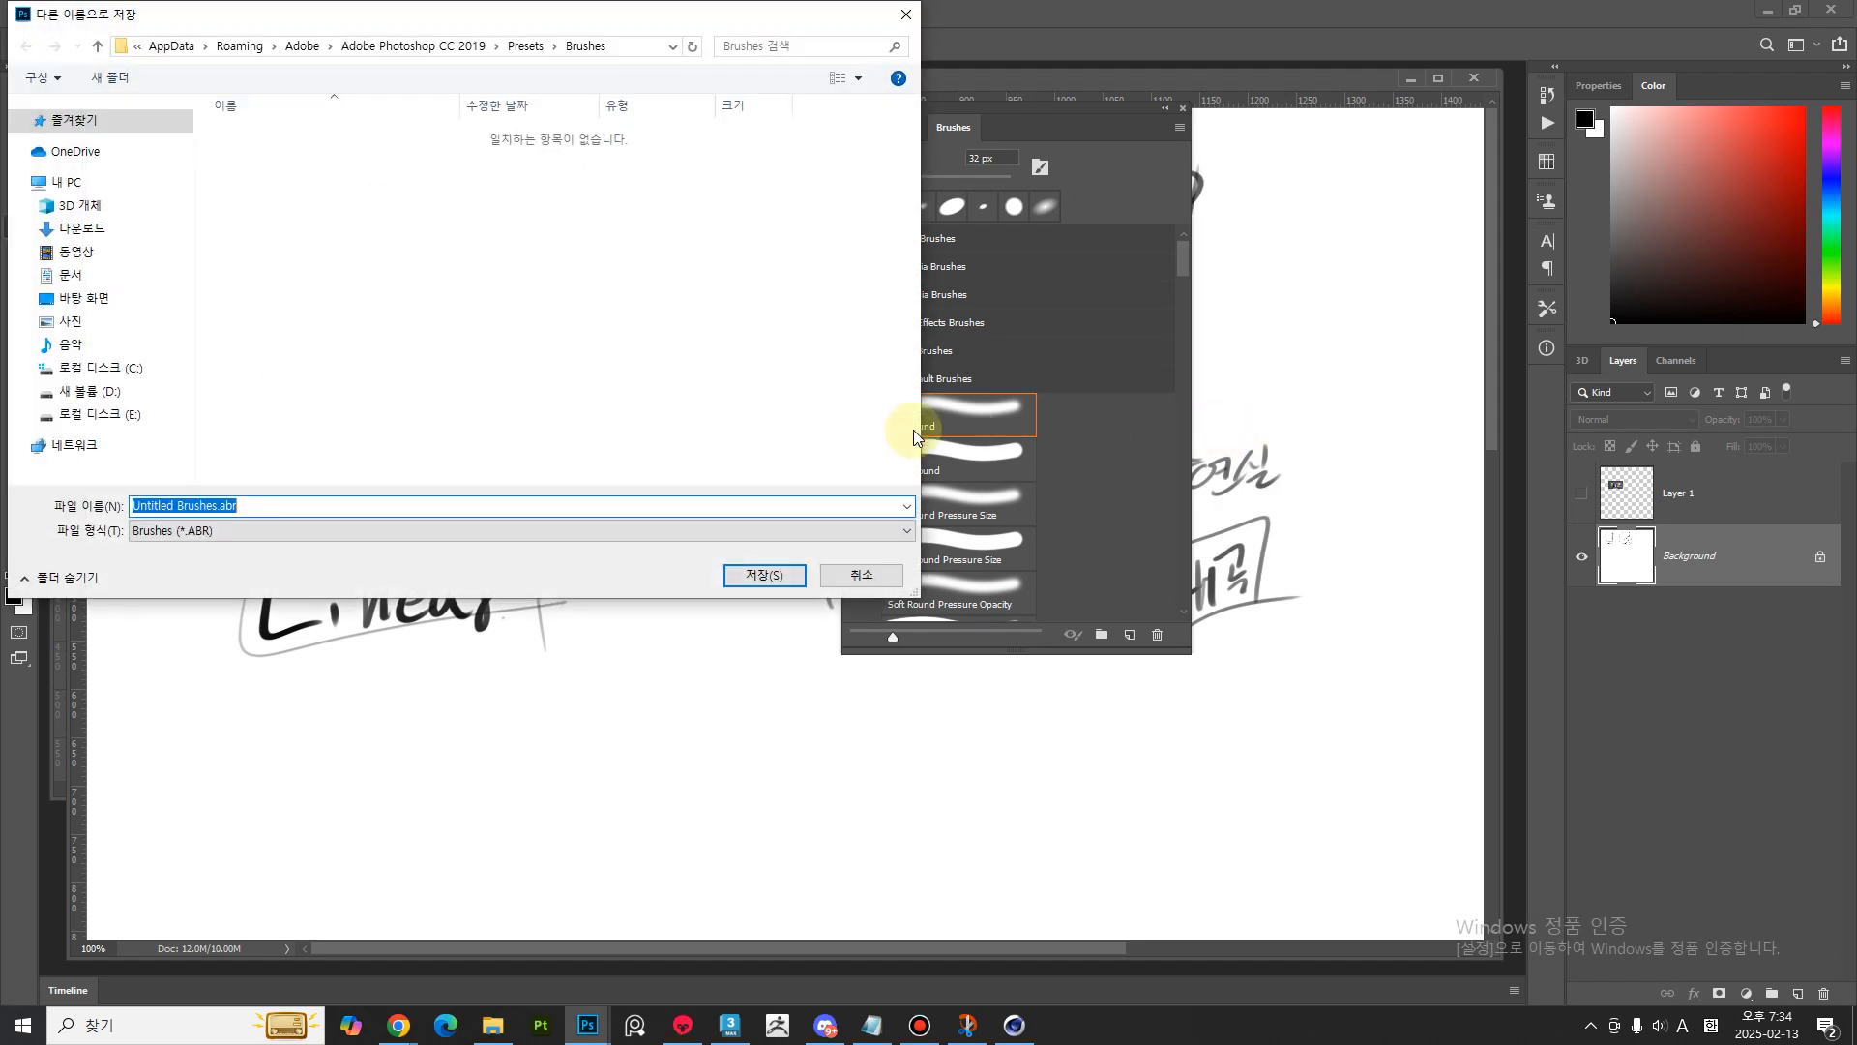
pyautogui.click(278, 509)
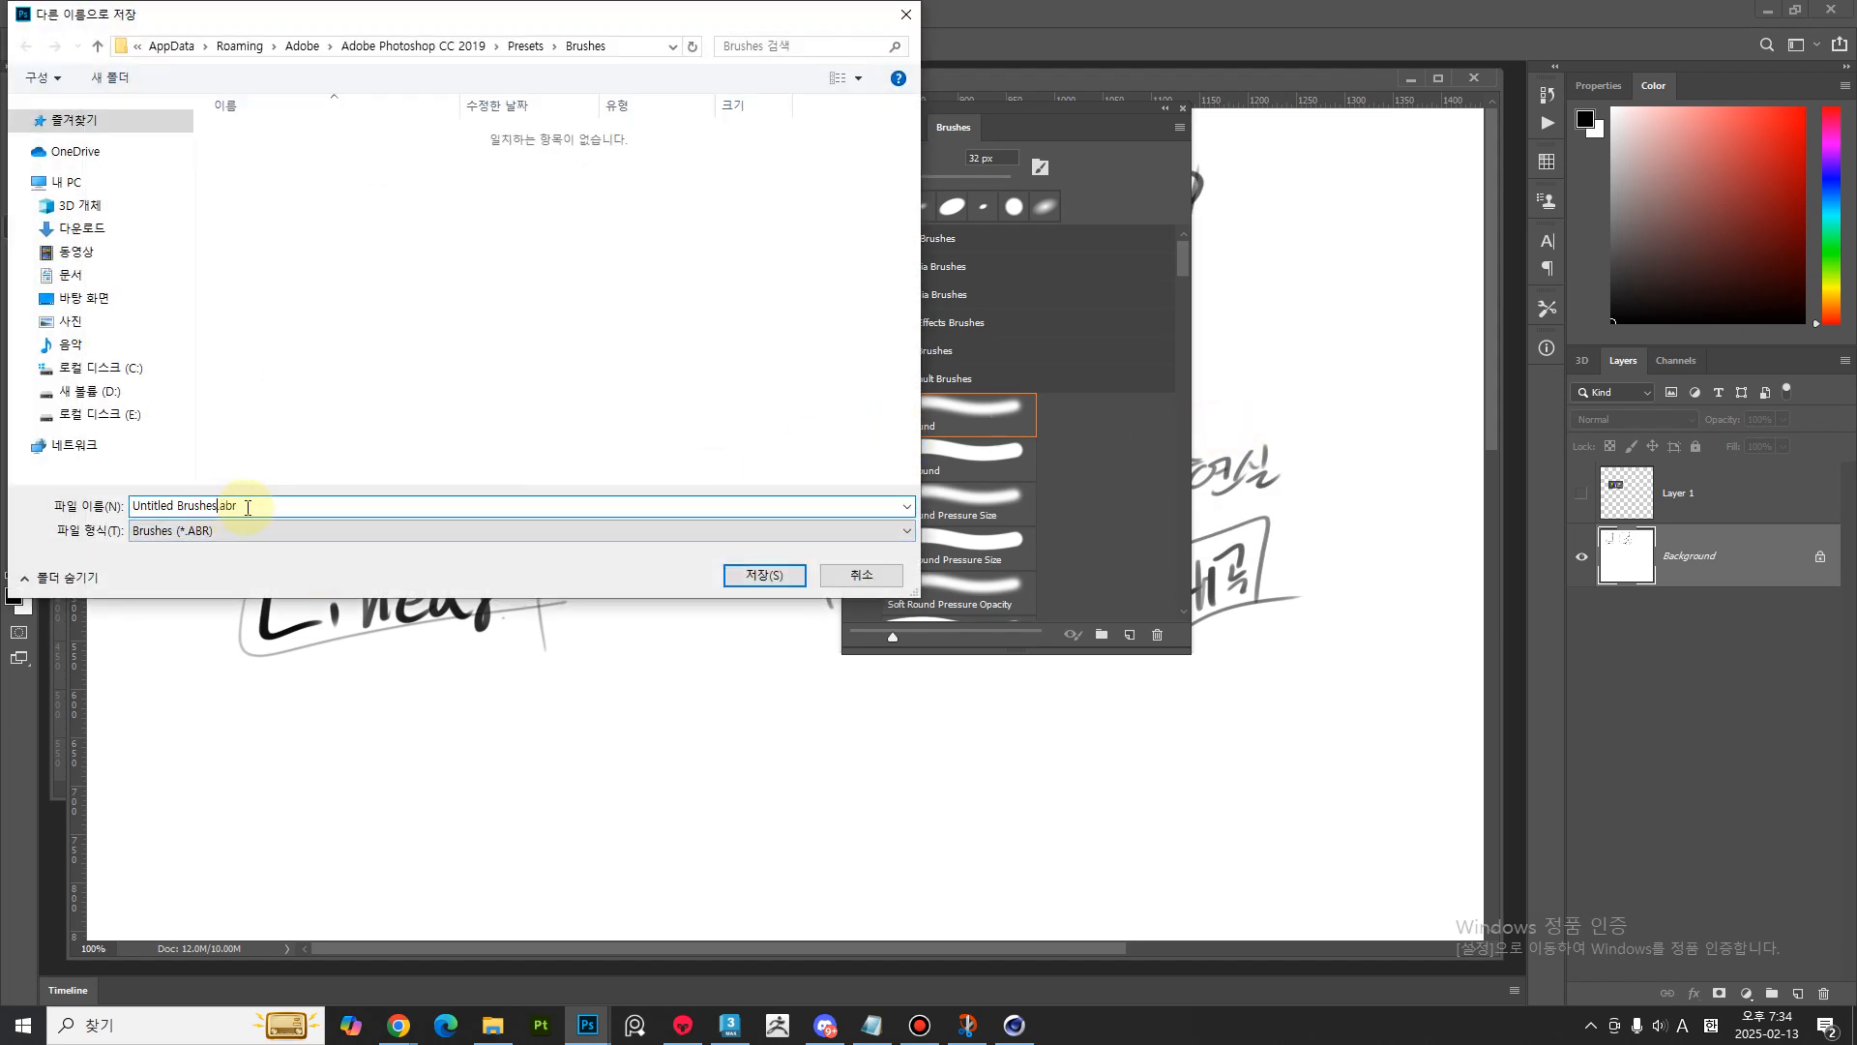
pyautogui.moveTo(214, 505); pyautogui.dragTo(62, 499)
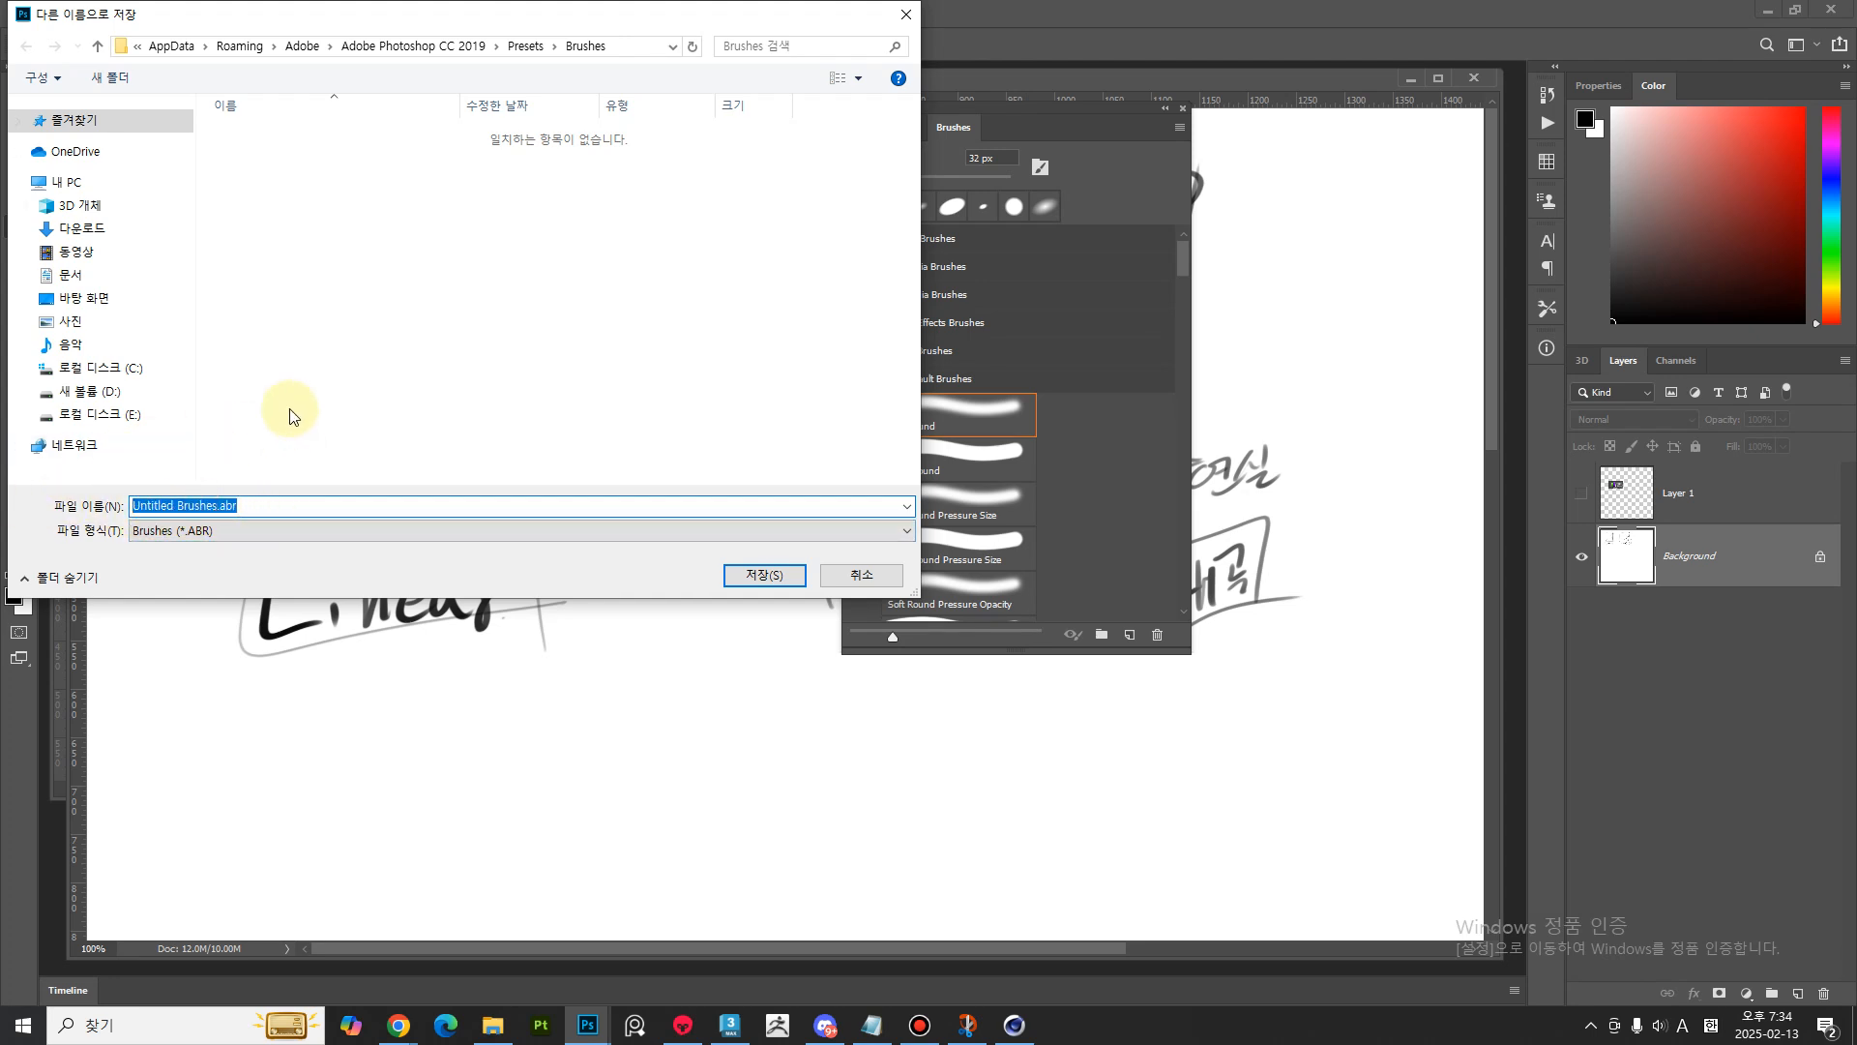
pyautogui.write('250213')
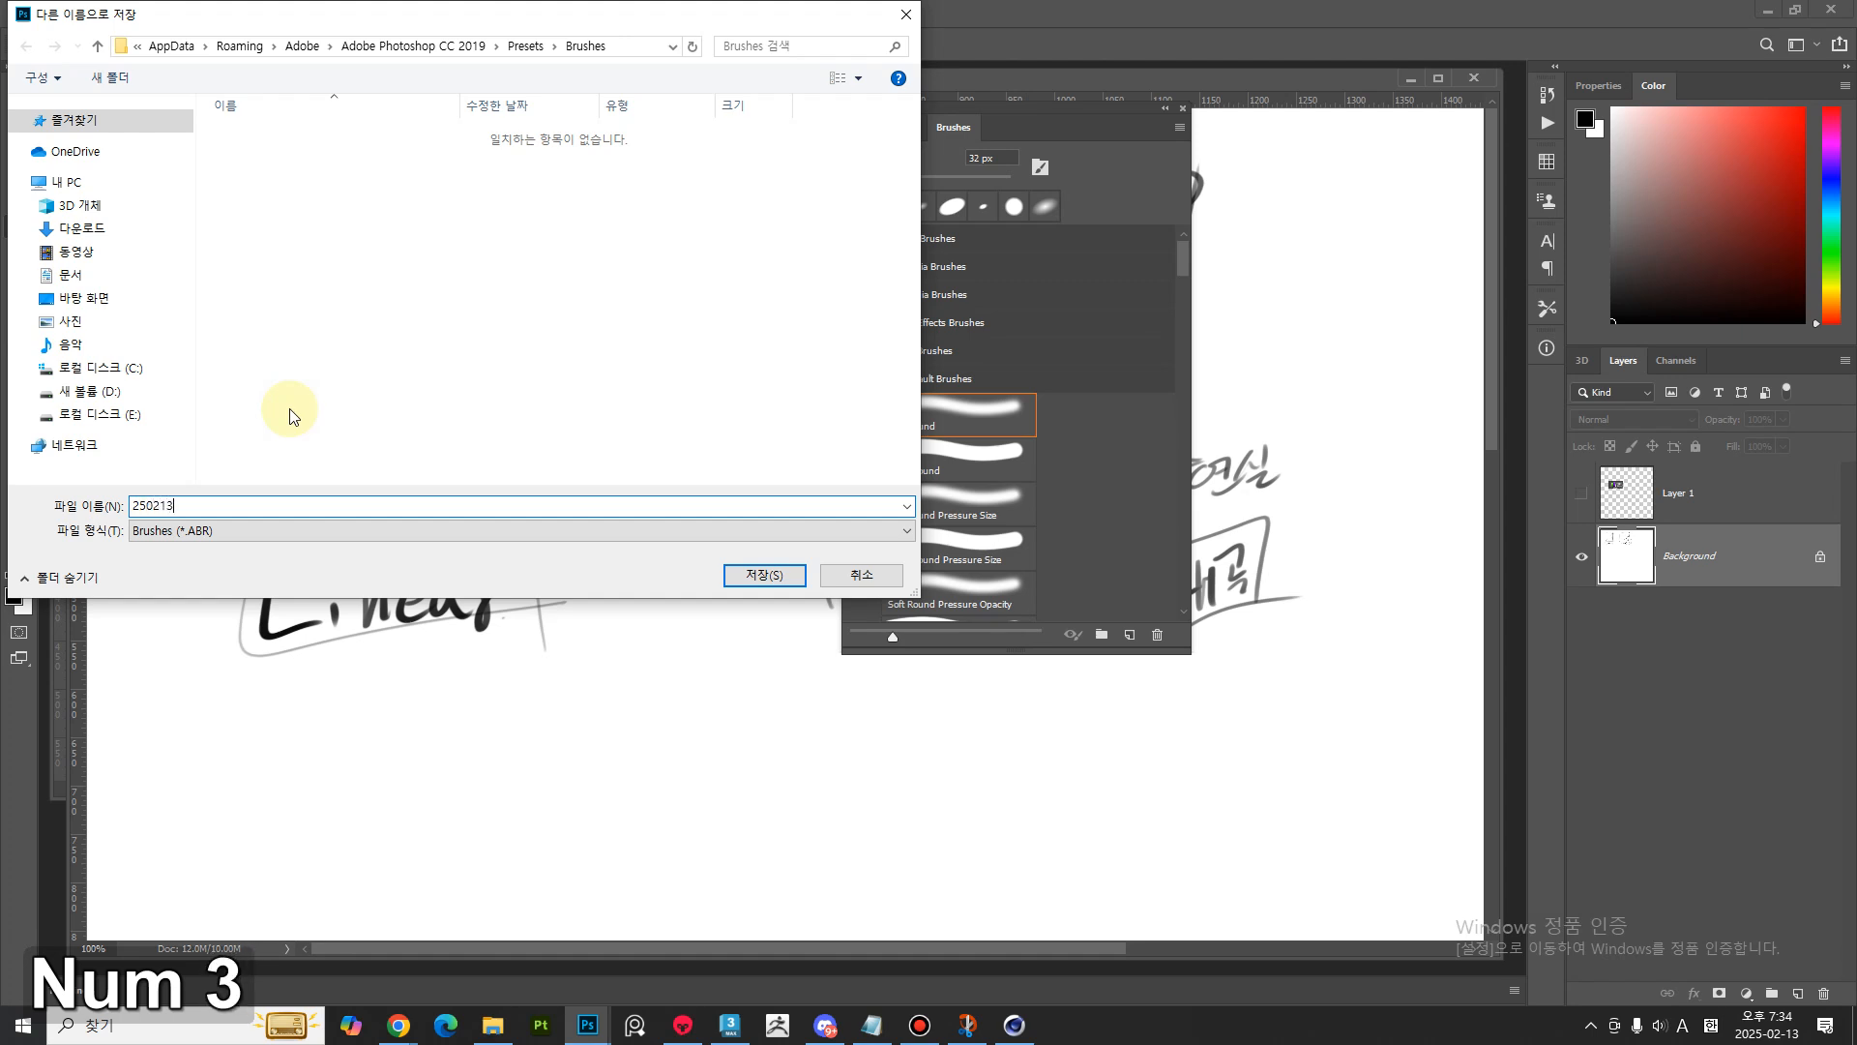
# - Save the exported brush file in the 250211_CasualChar folder inside sdg on drive D, and switch back to Cinema 4D
pyautogui.click(149, 389)
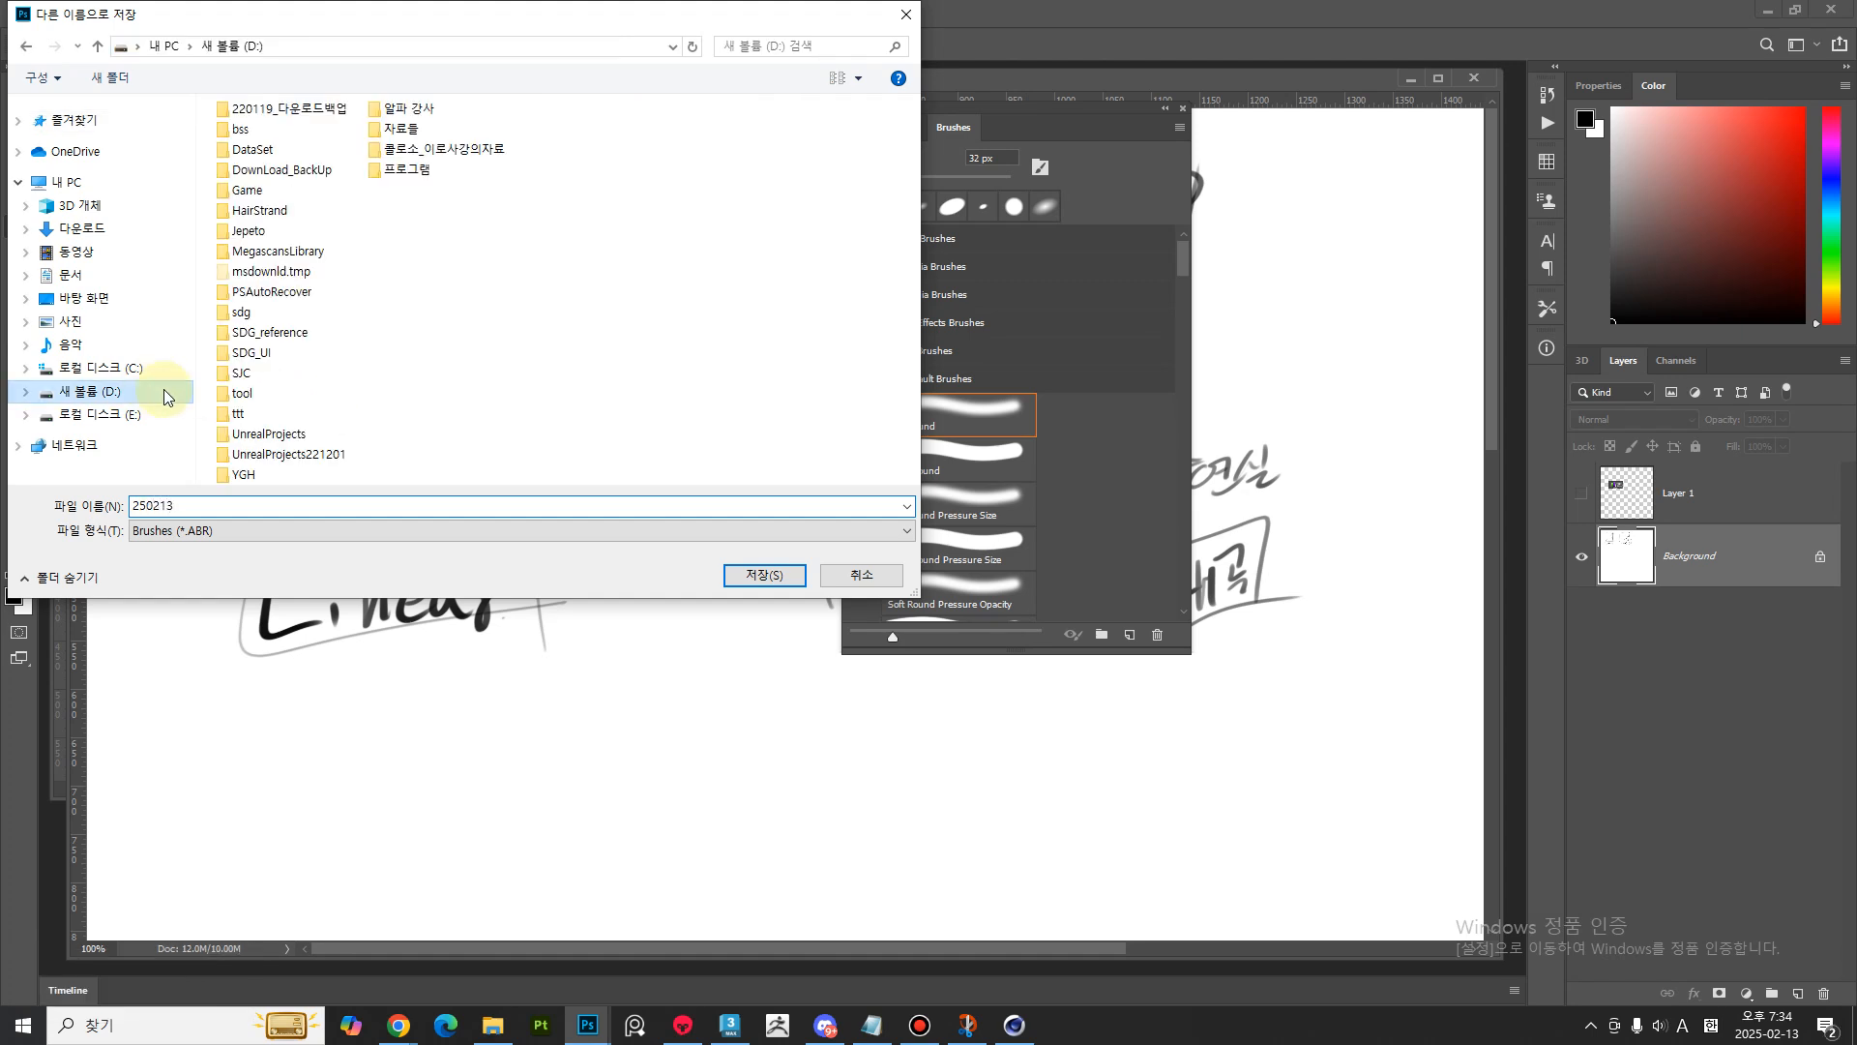
pyautogui.doubleClick(308, 315)
pyautogui.doubleClick(358, 131)
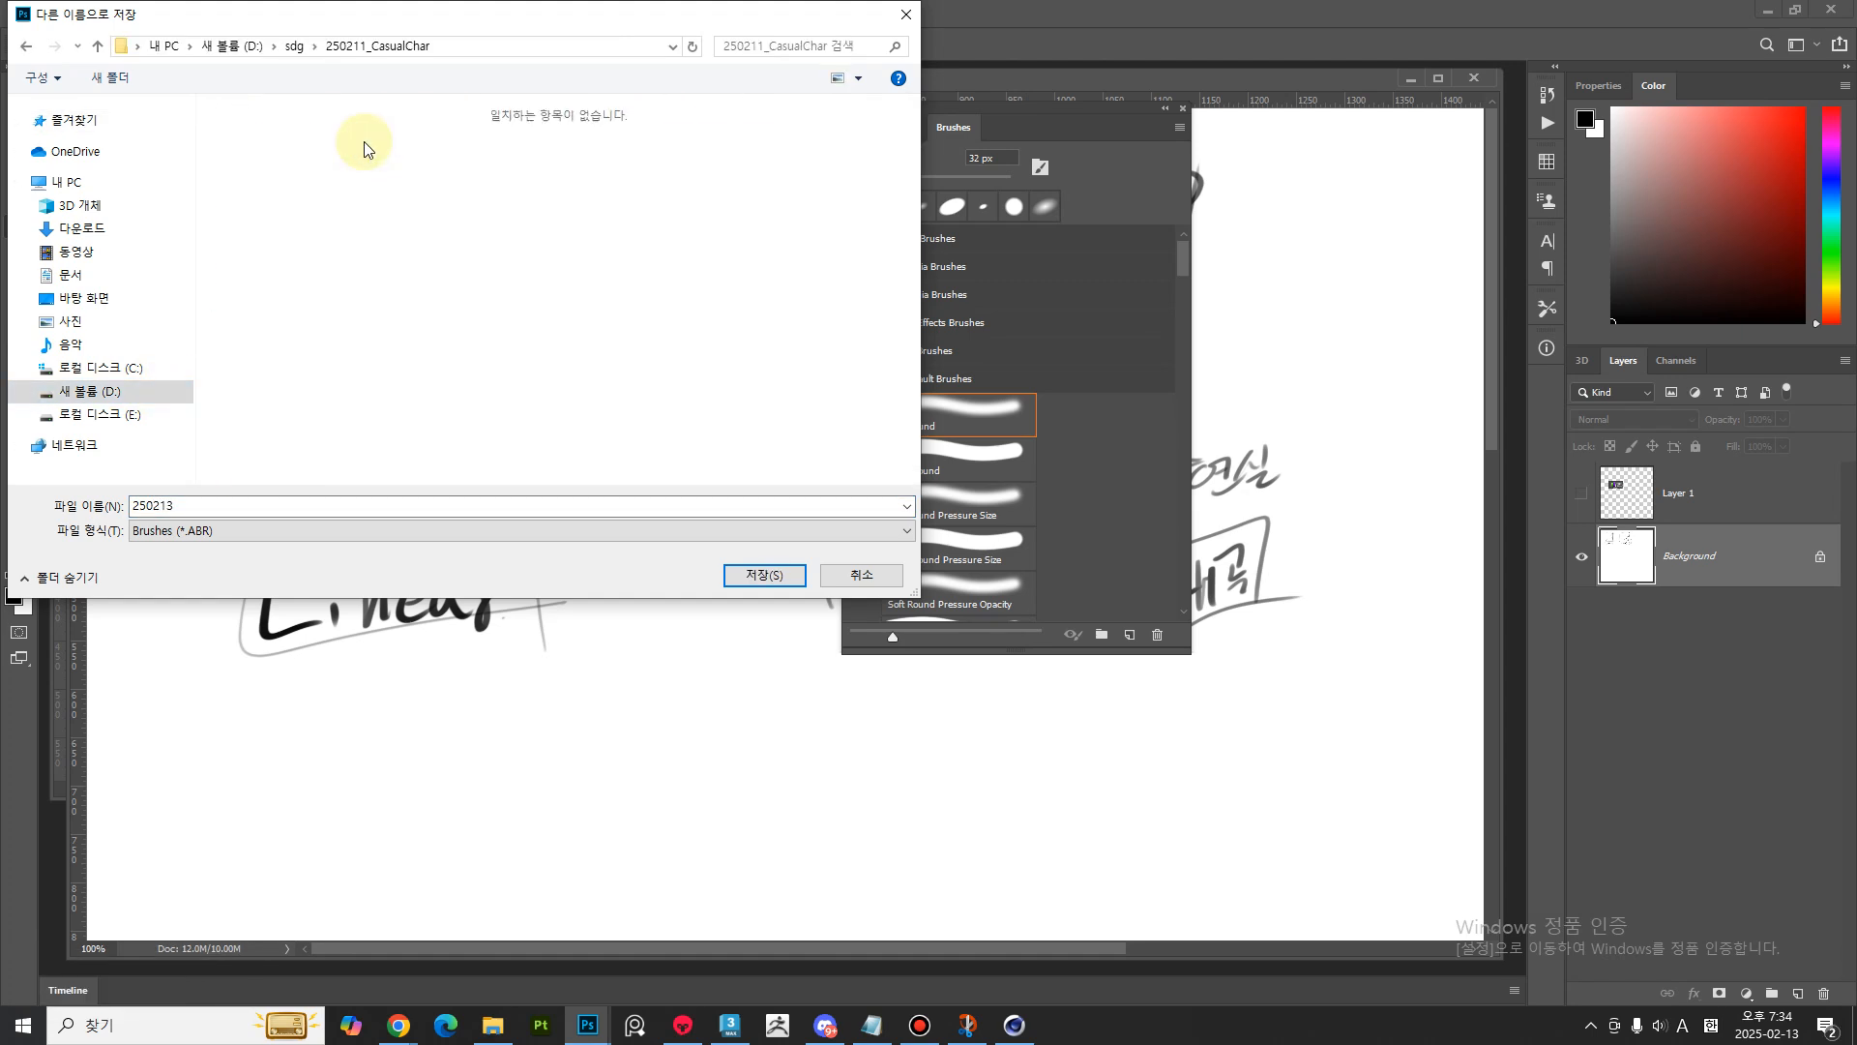
pyautogui.doubleClick(164, 505)
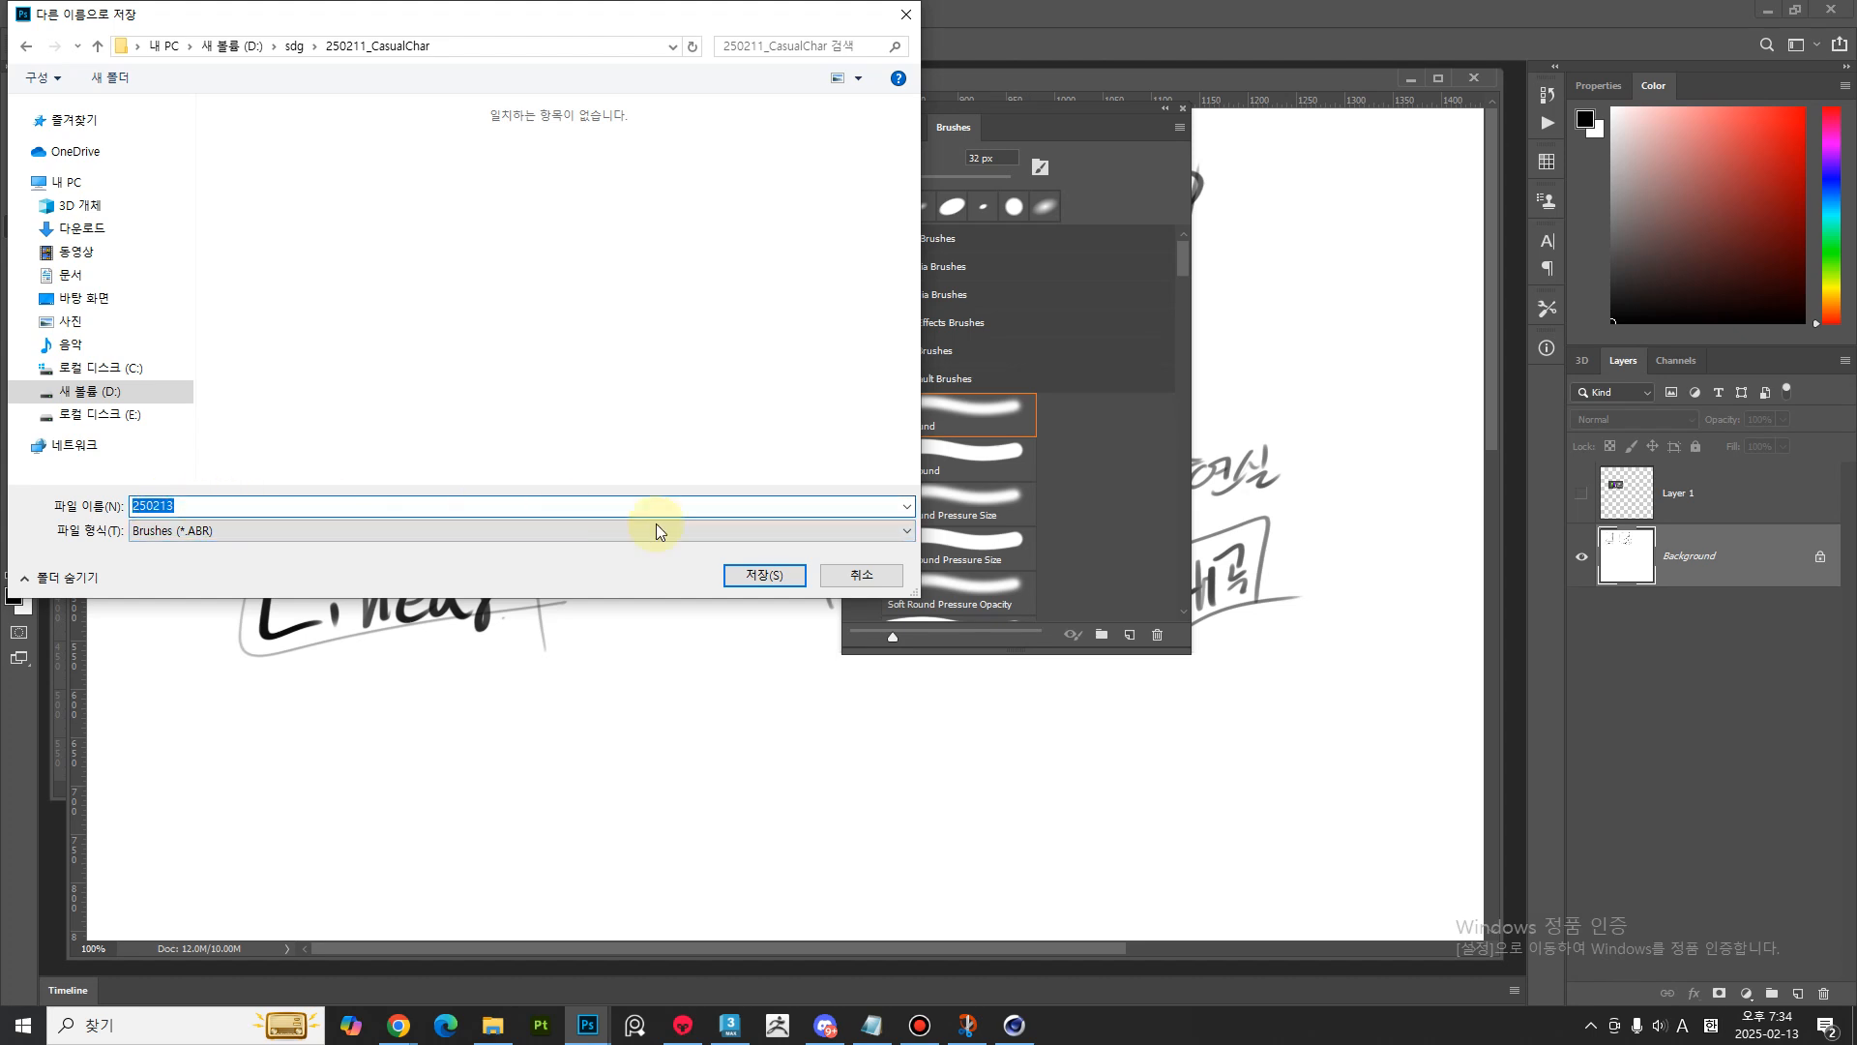
pyautogui.click(745, 577)
pyautogui.click(1016, 1025)
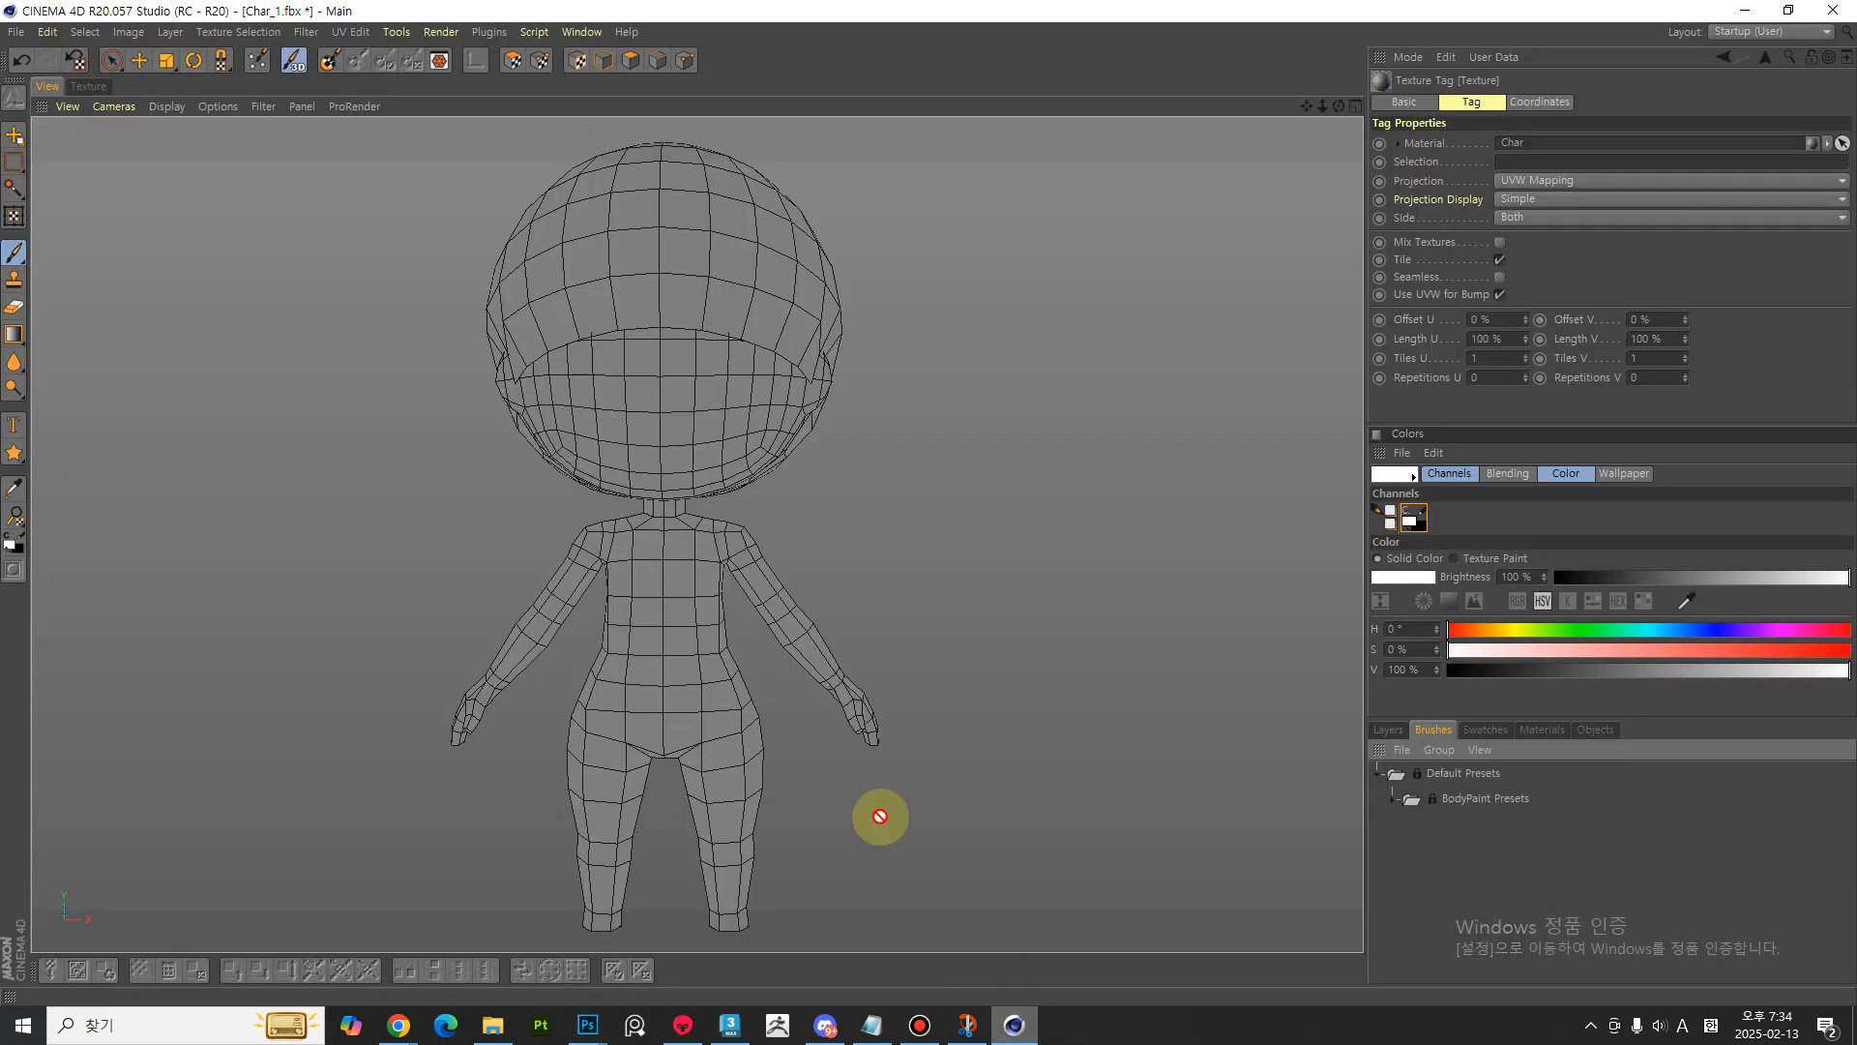
# - Try to load the brush file 250213.abr from the sdg\250211_CasualChar folder on drive D
pyautogui.click(1401, 750)
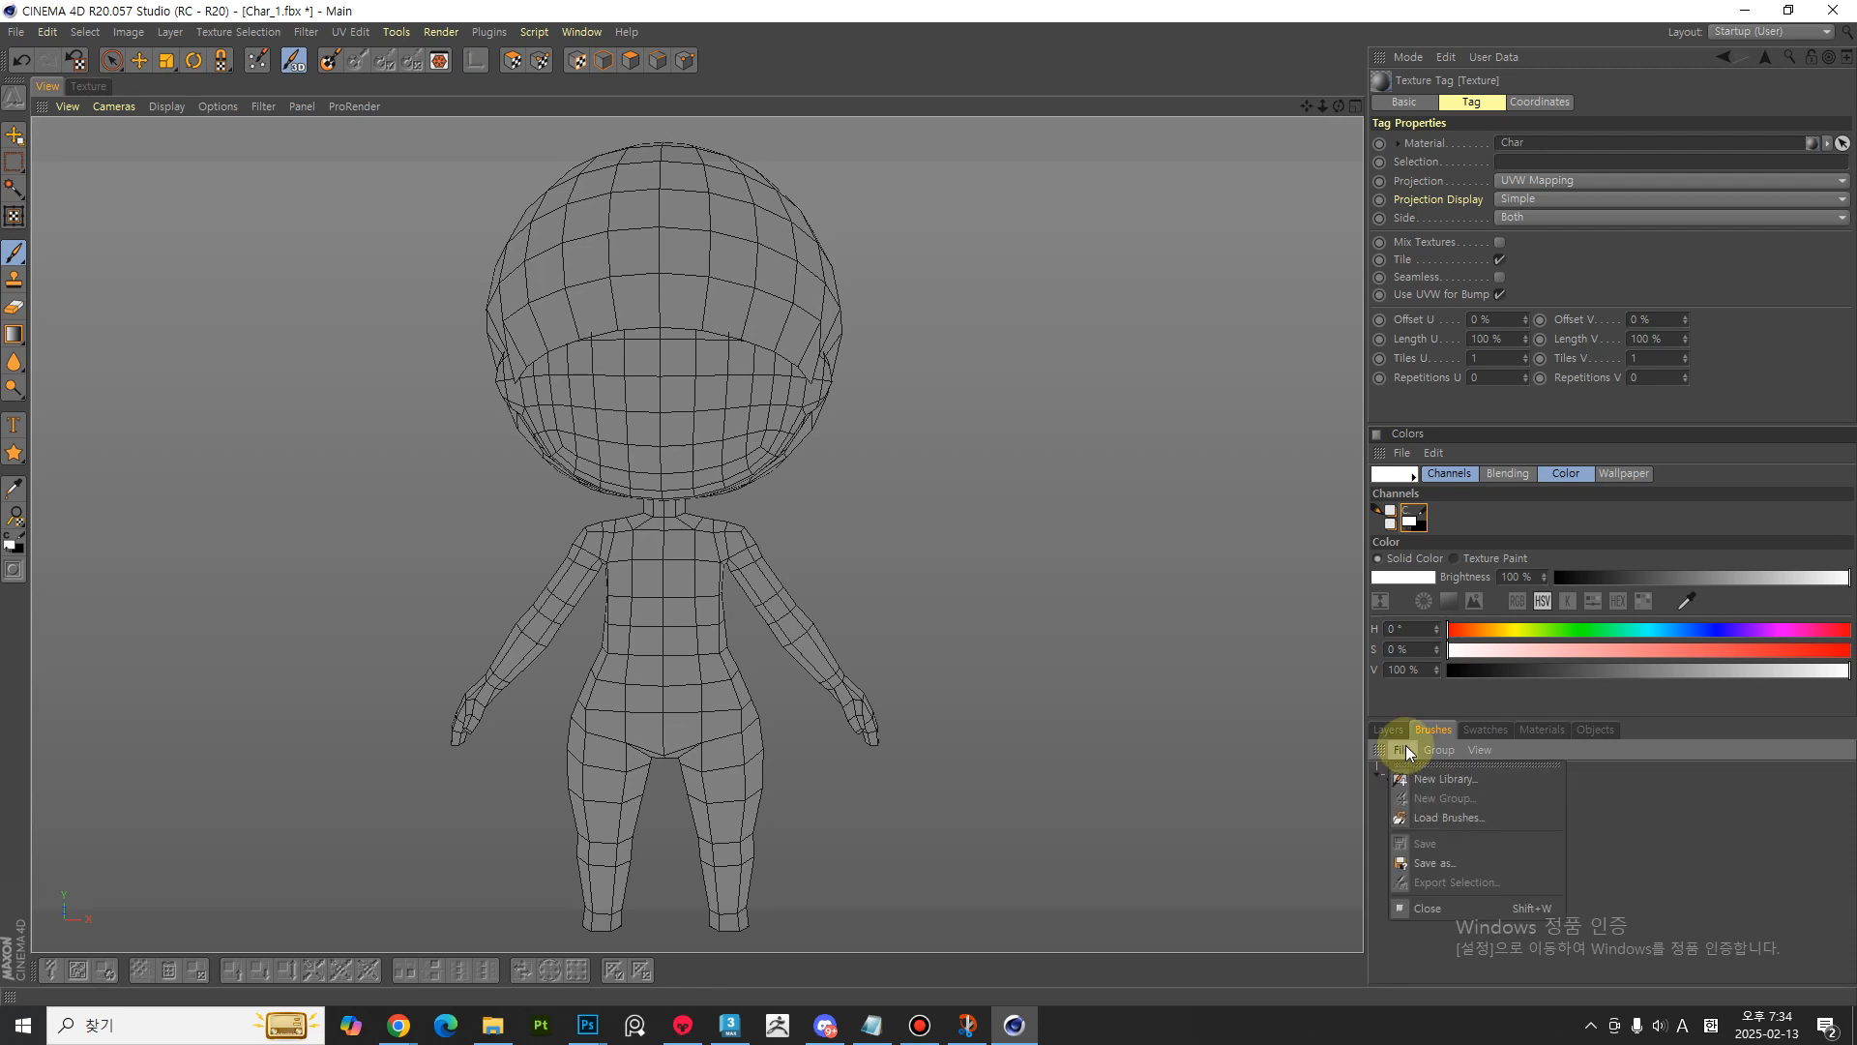
pyautogui.click(1442, 813)
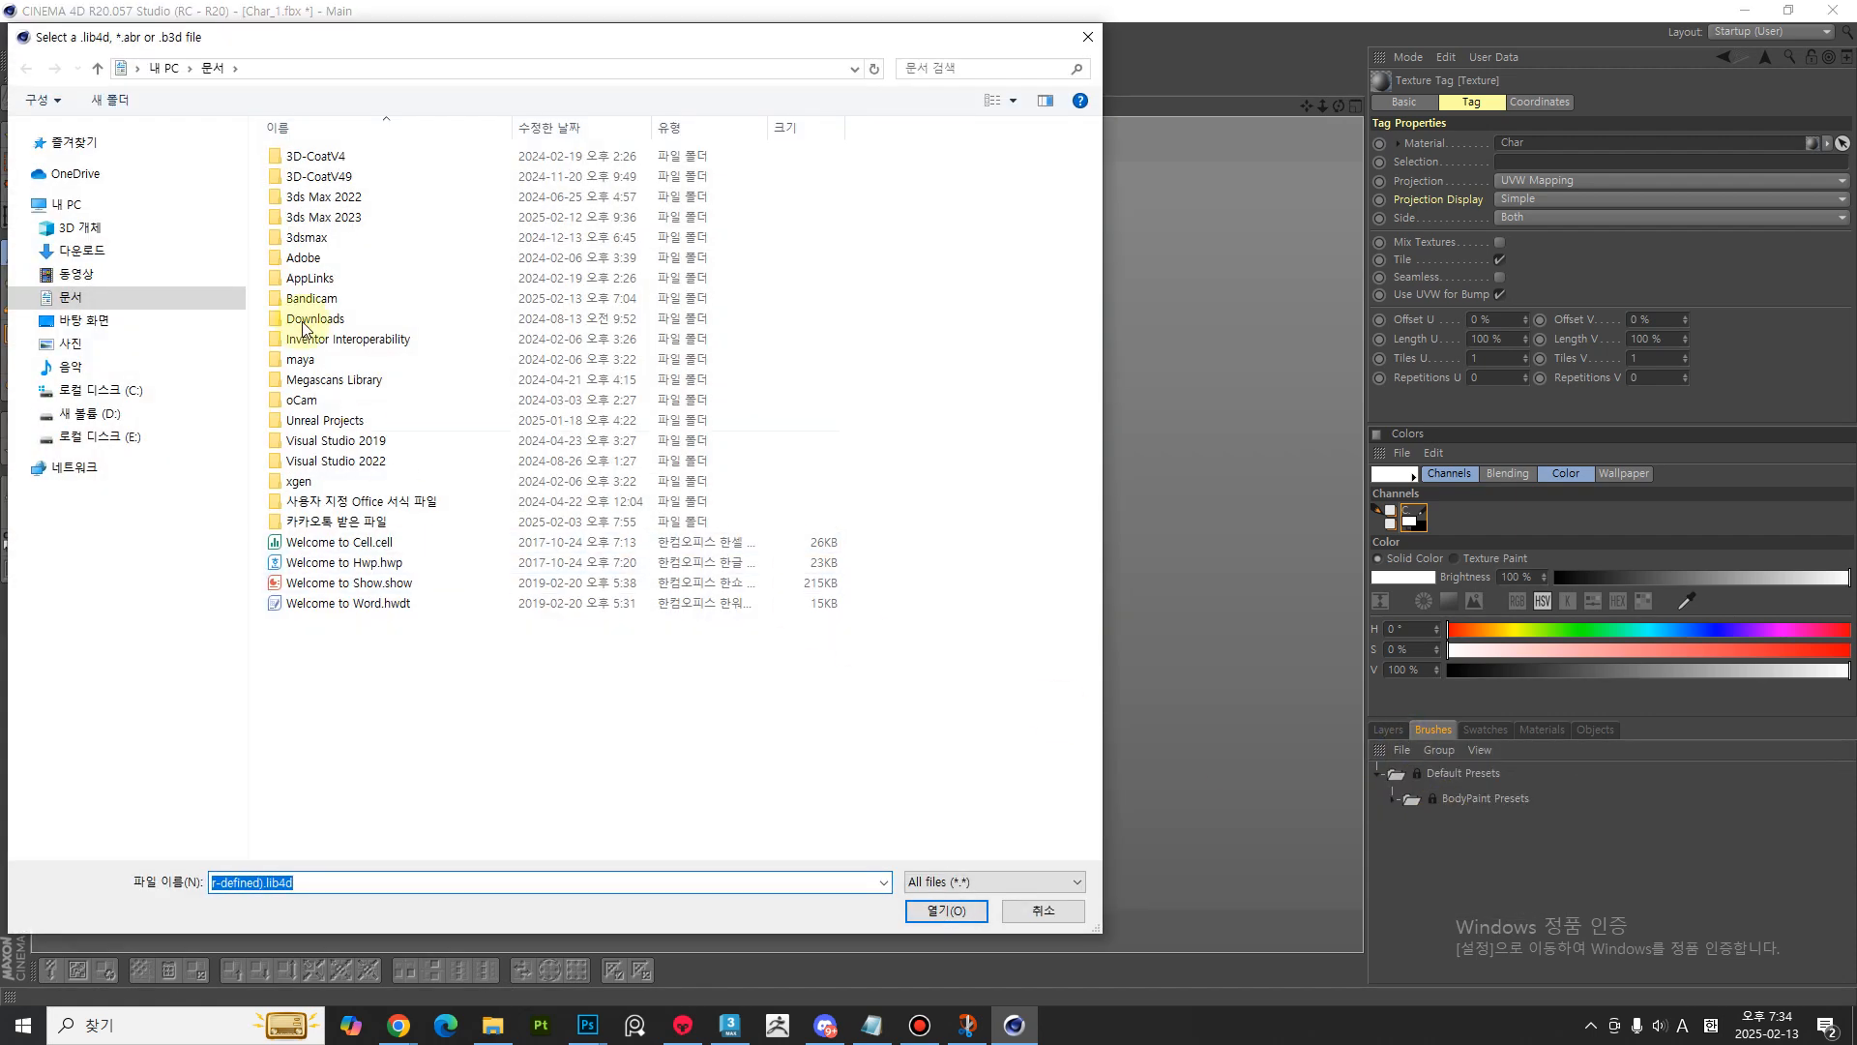
pyautogui.click(117, 416)
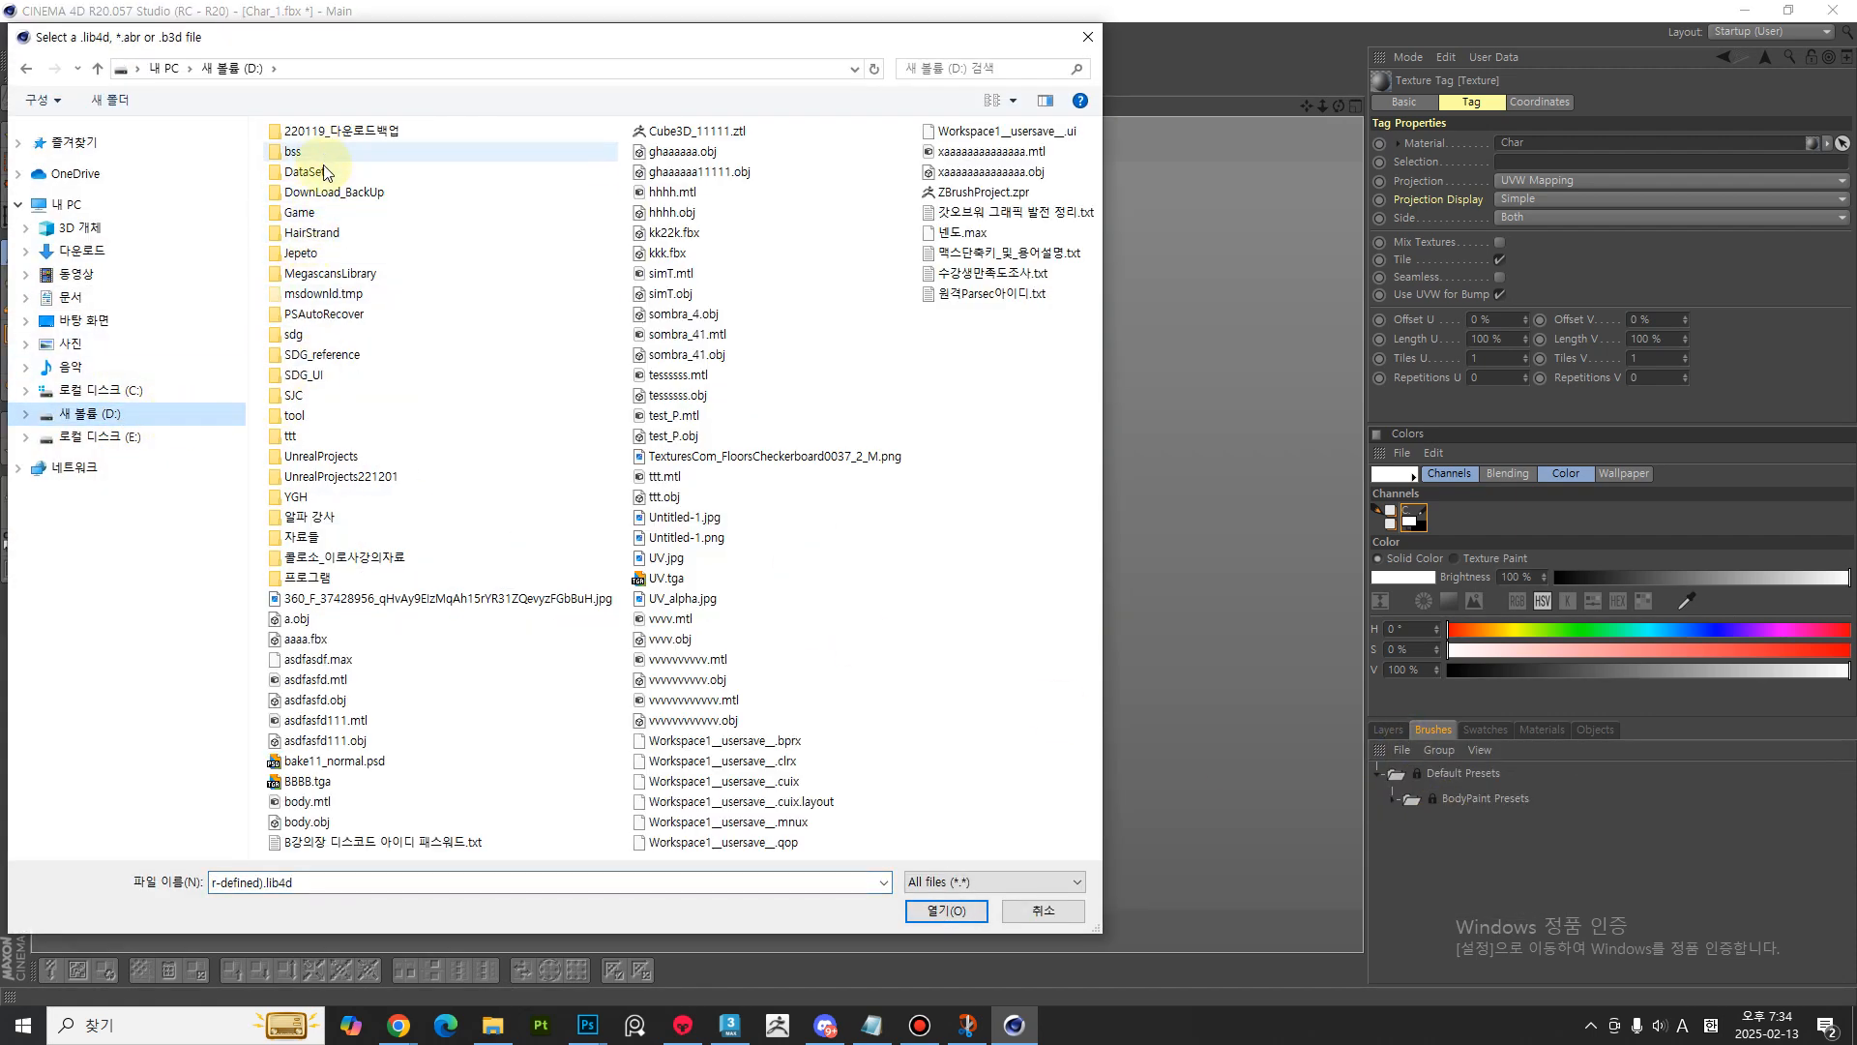
pyautogui.doubleClick(309, 334)
pyautogui.scroll(-10, 350, 188)
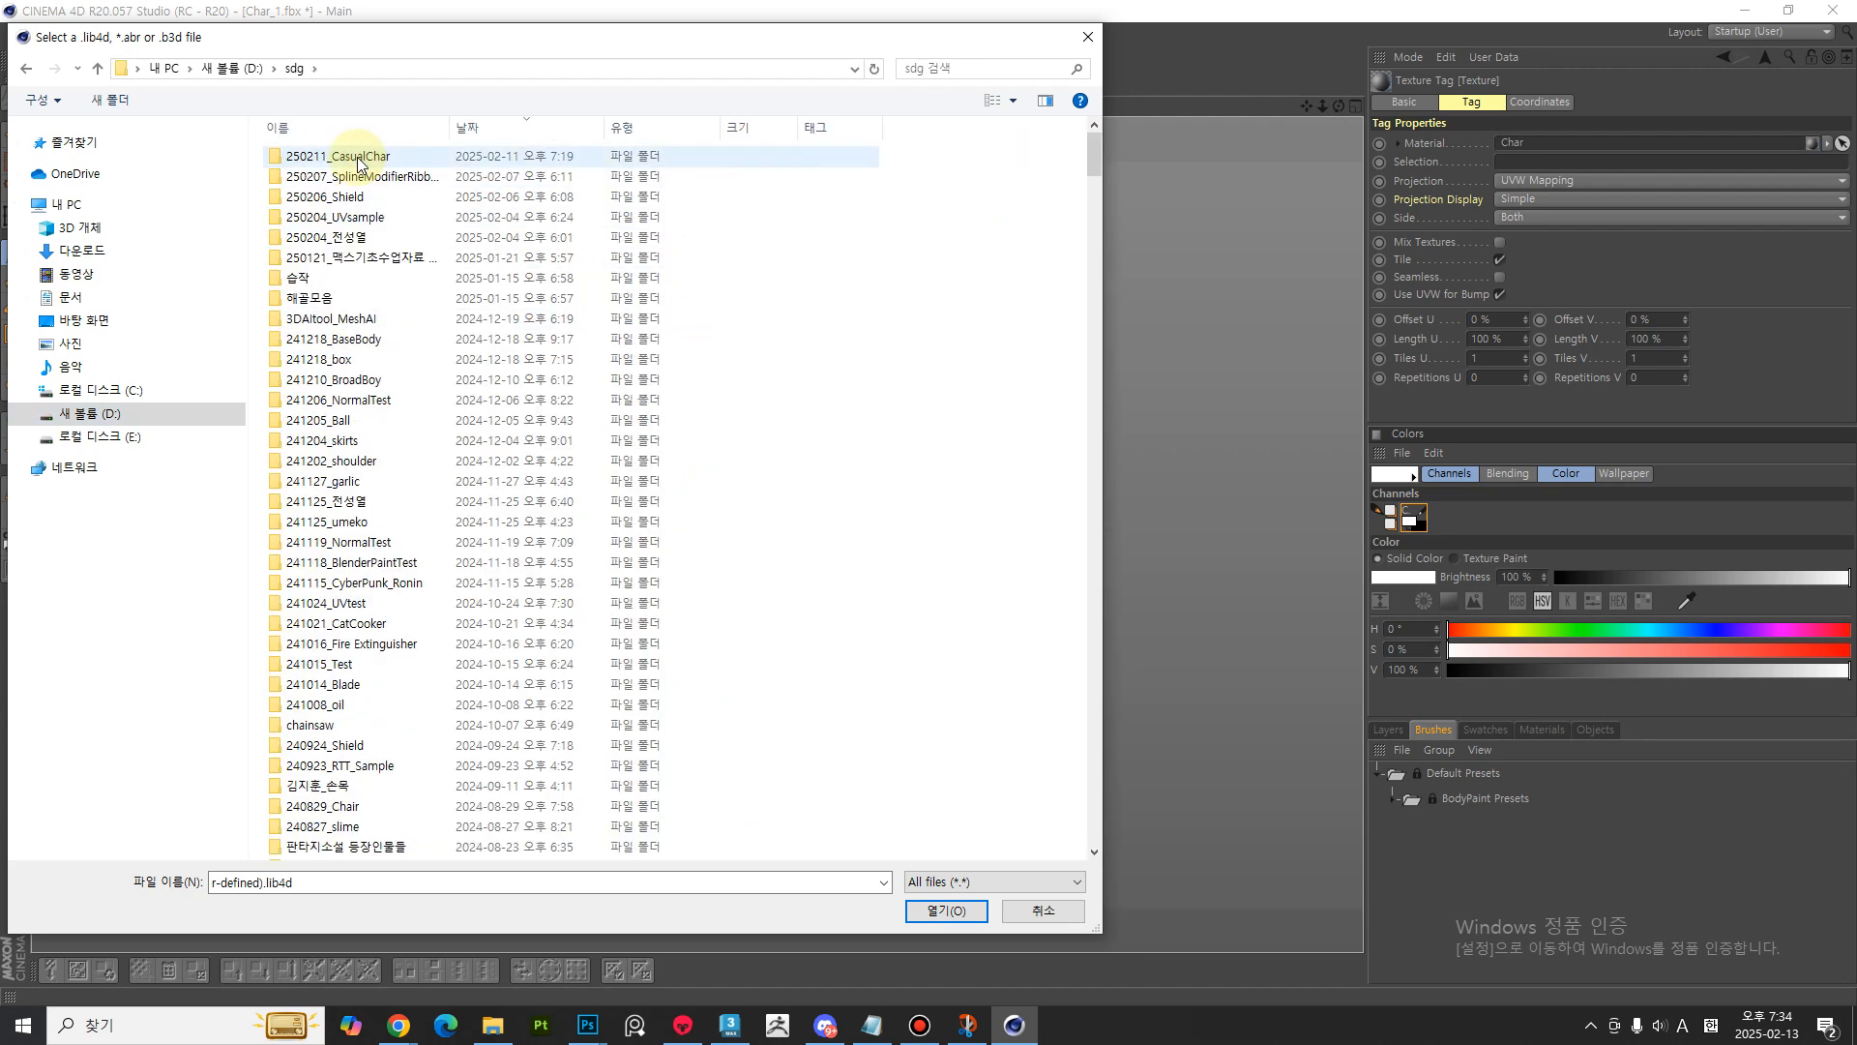
pyautogui.doubleClick(353, 154)
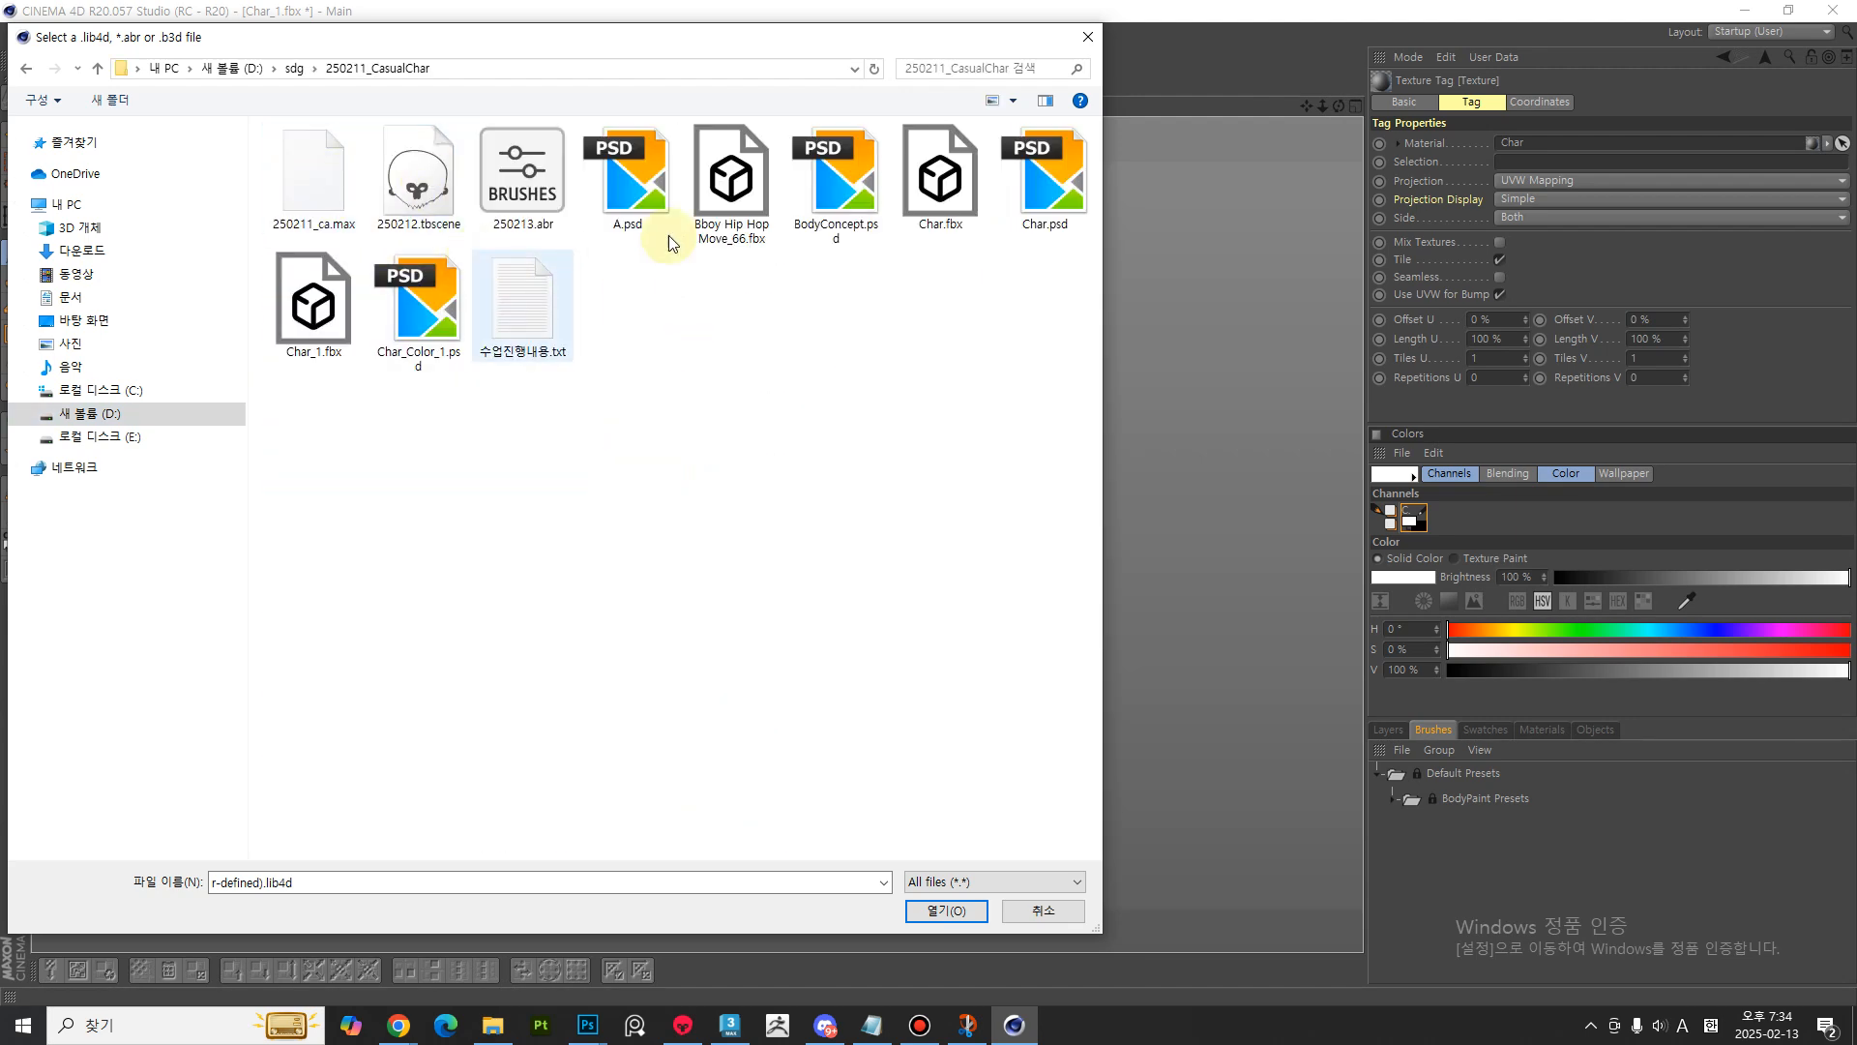
pyautogui.click(494, 190)
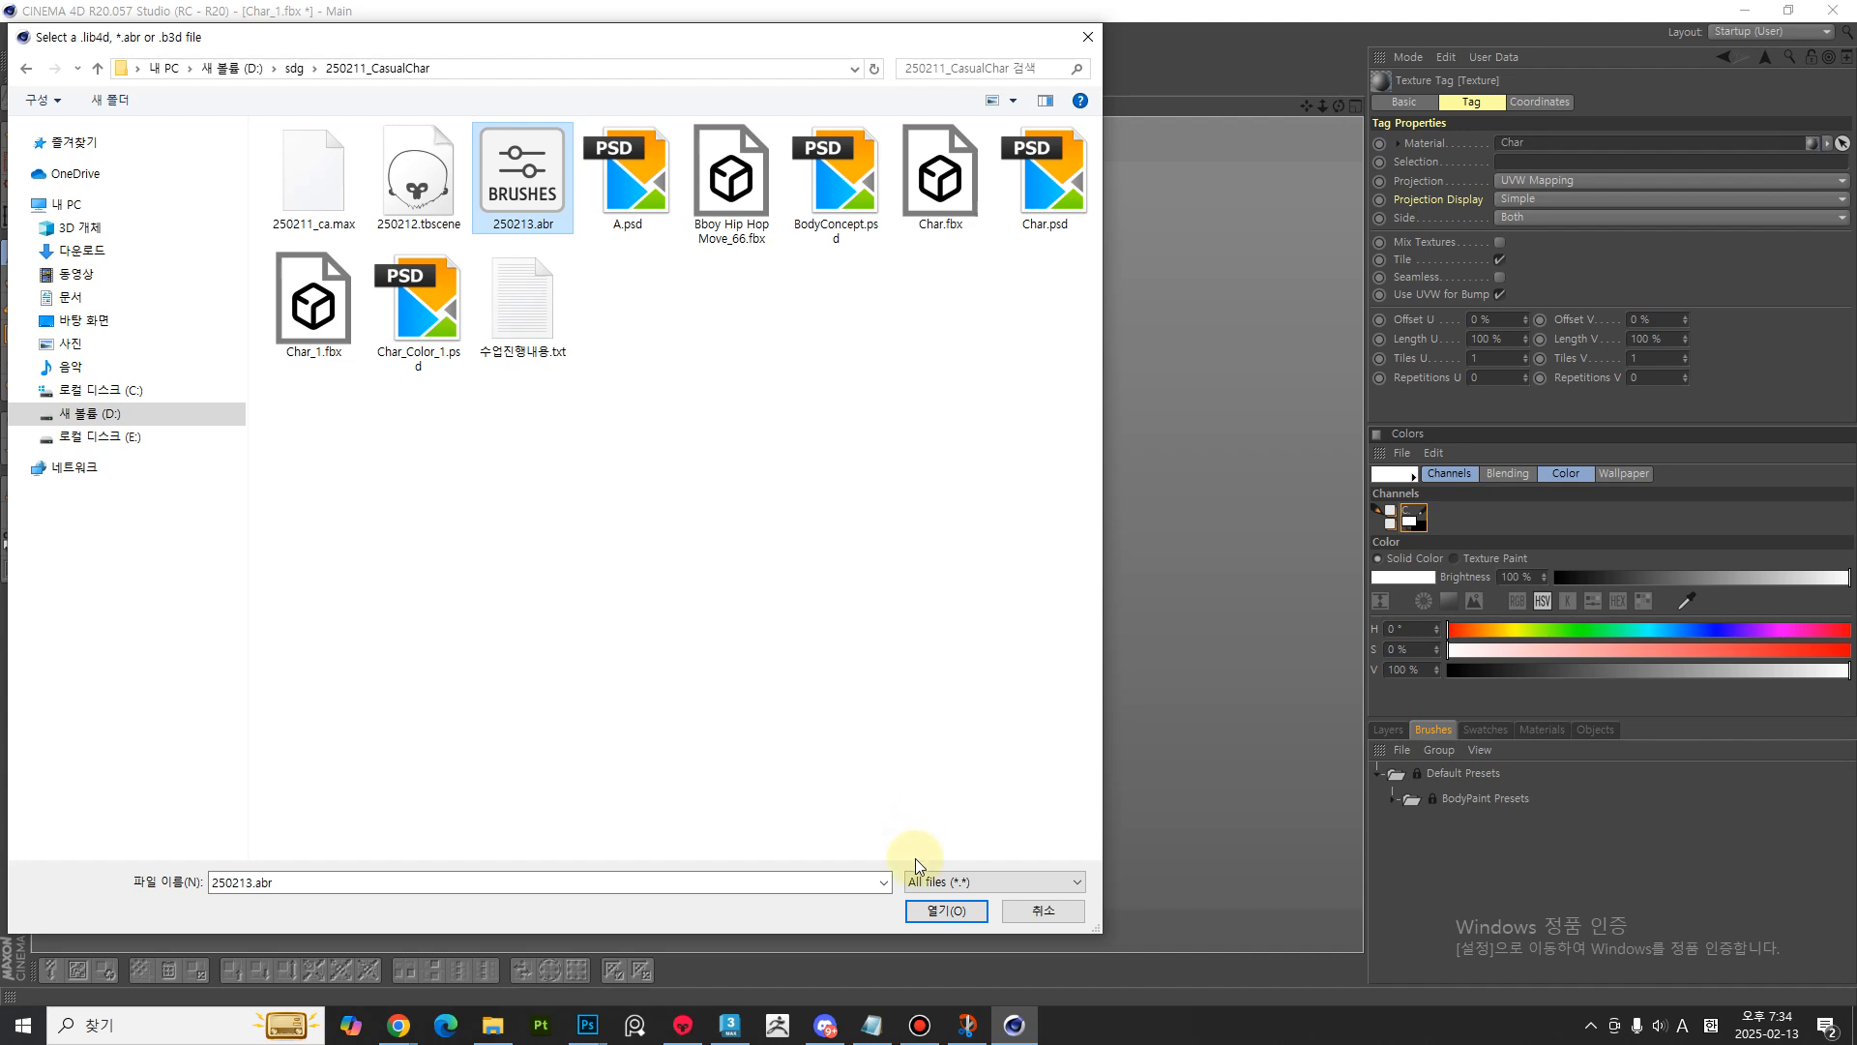
pyautogui.click(946, 910)
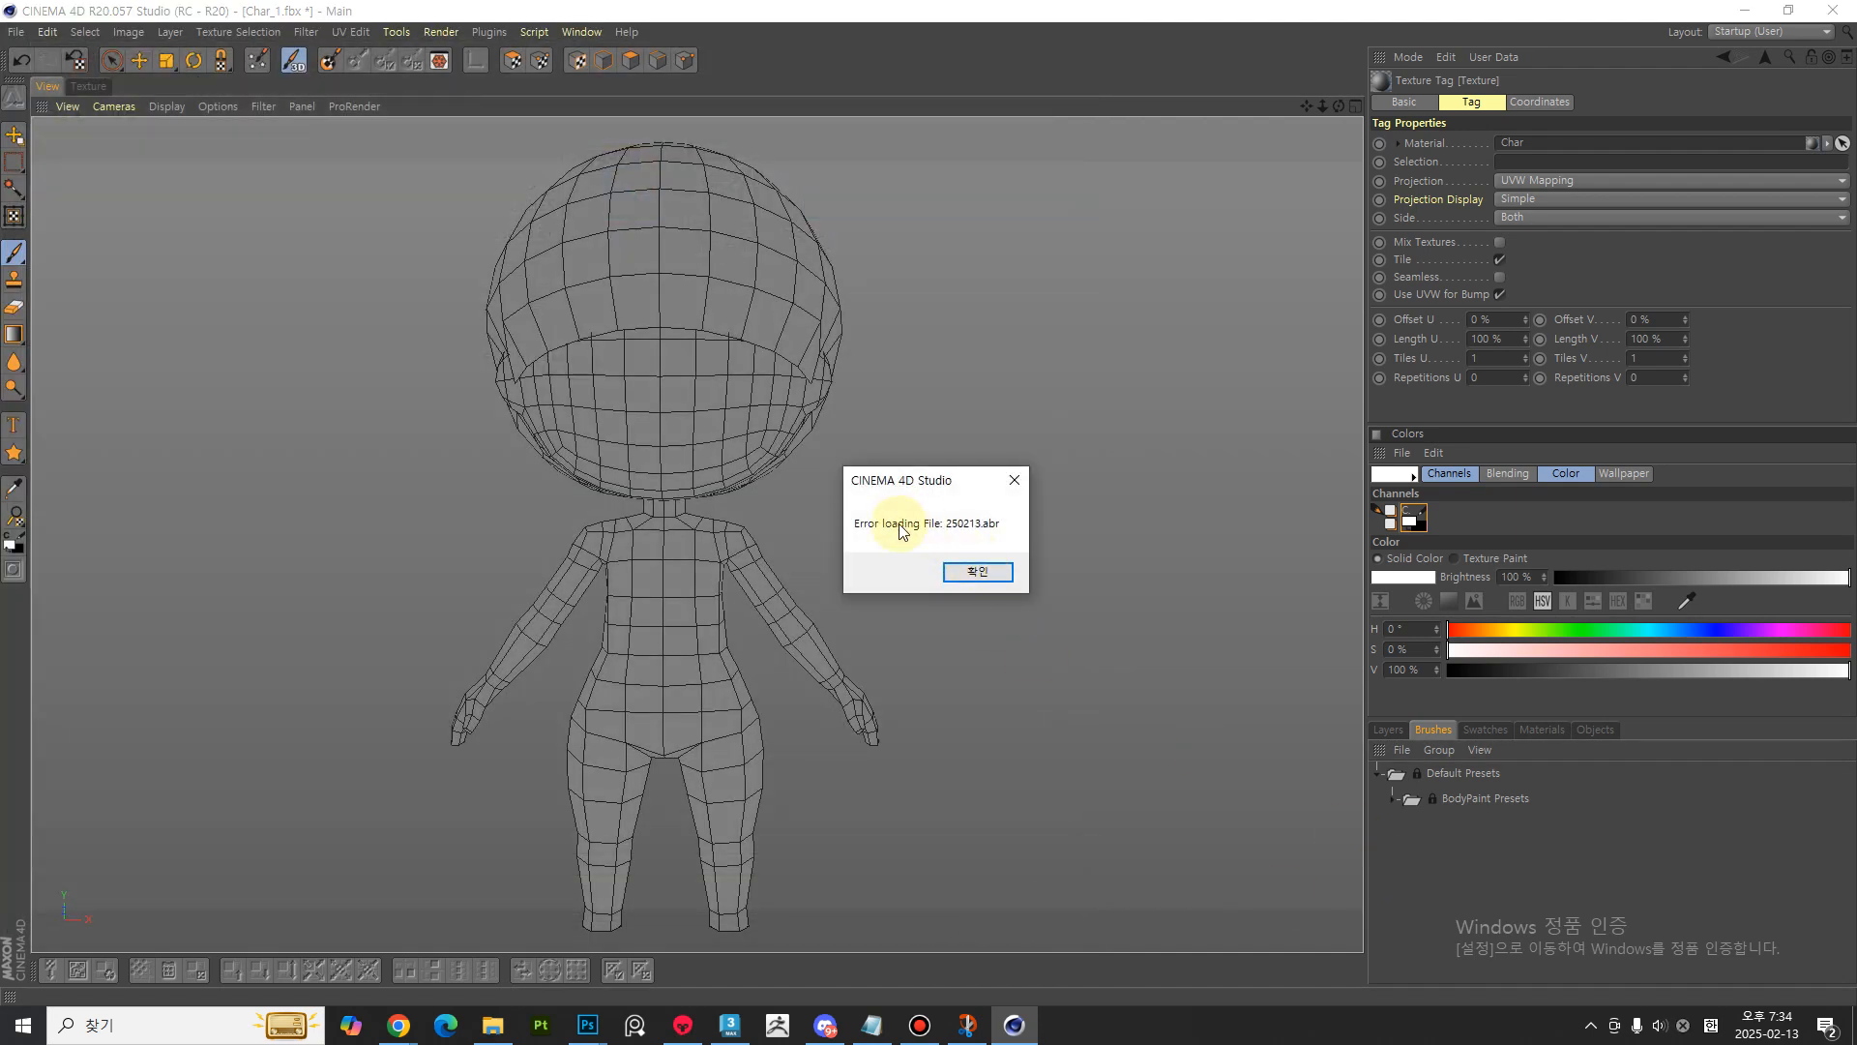
pyautogui.click(984, 572)
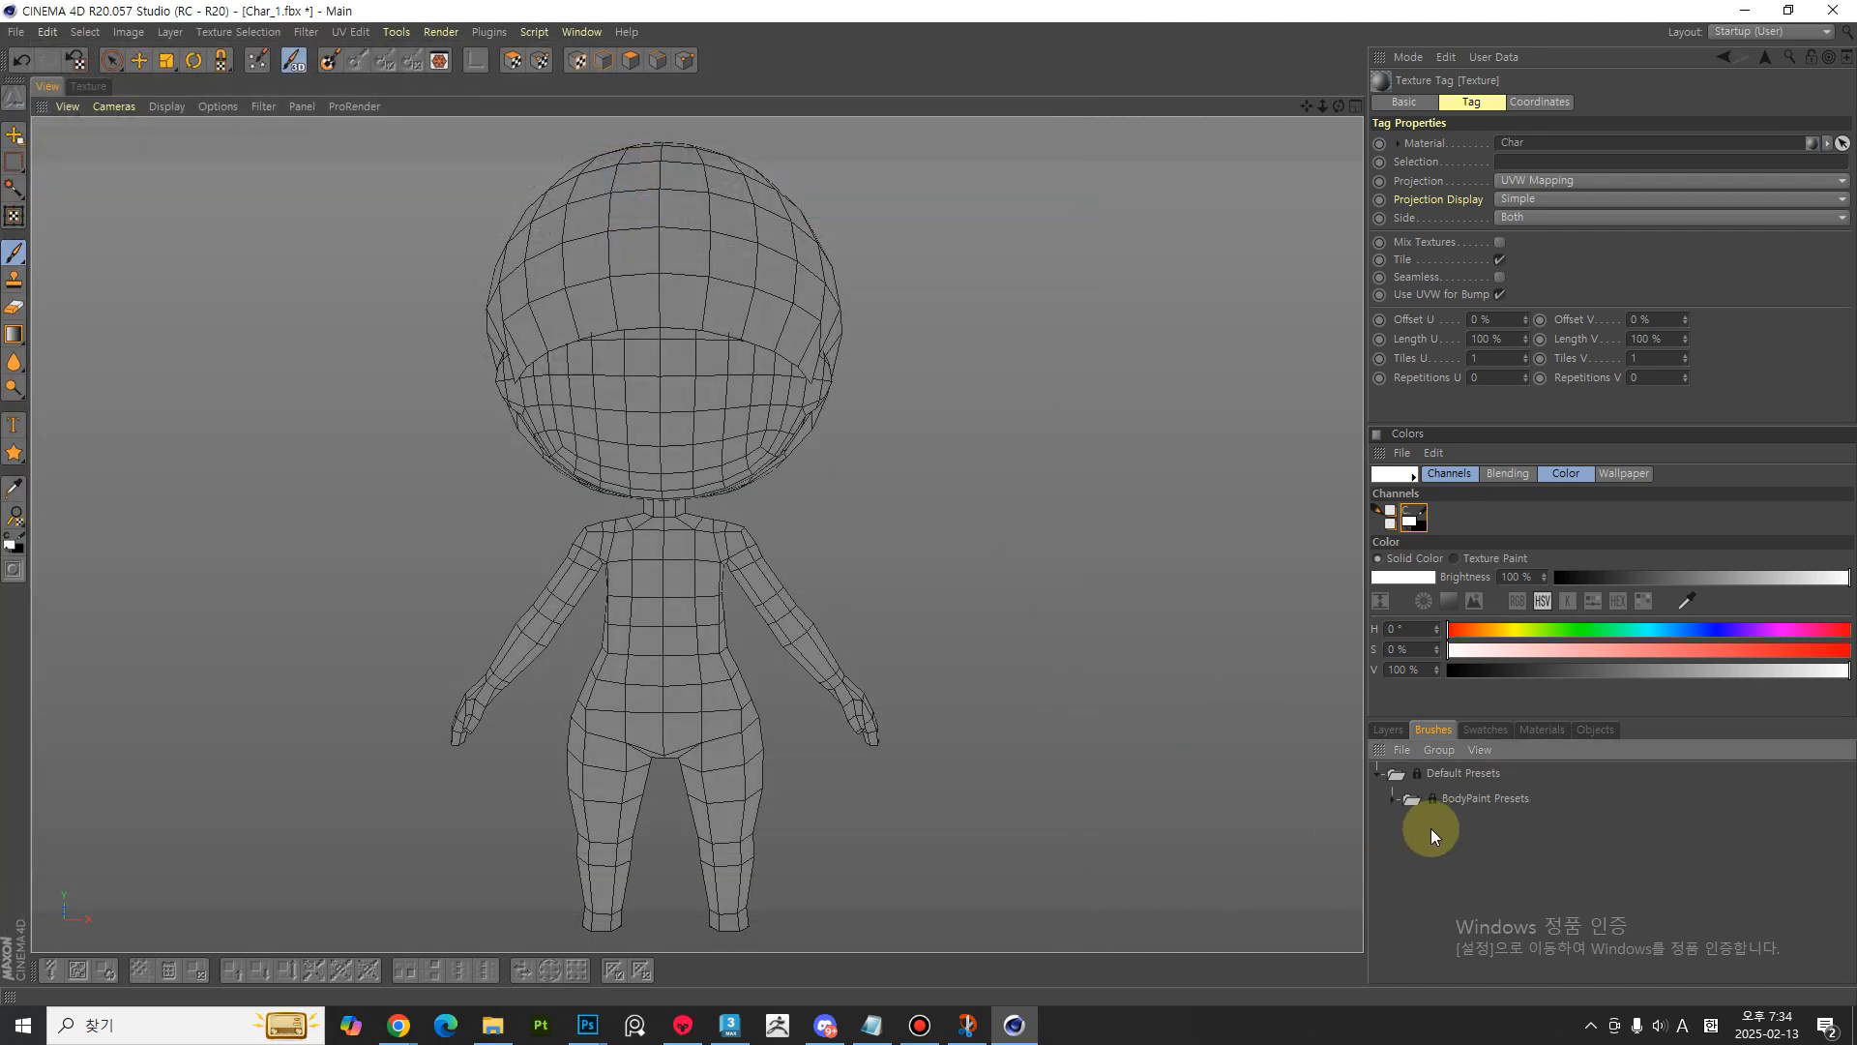
# - Expand the BodyPaint Presets folder and create a new brush library
pyautogui.click(1396, 794)
pyautogui.click(1403, 750)
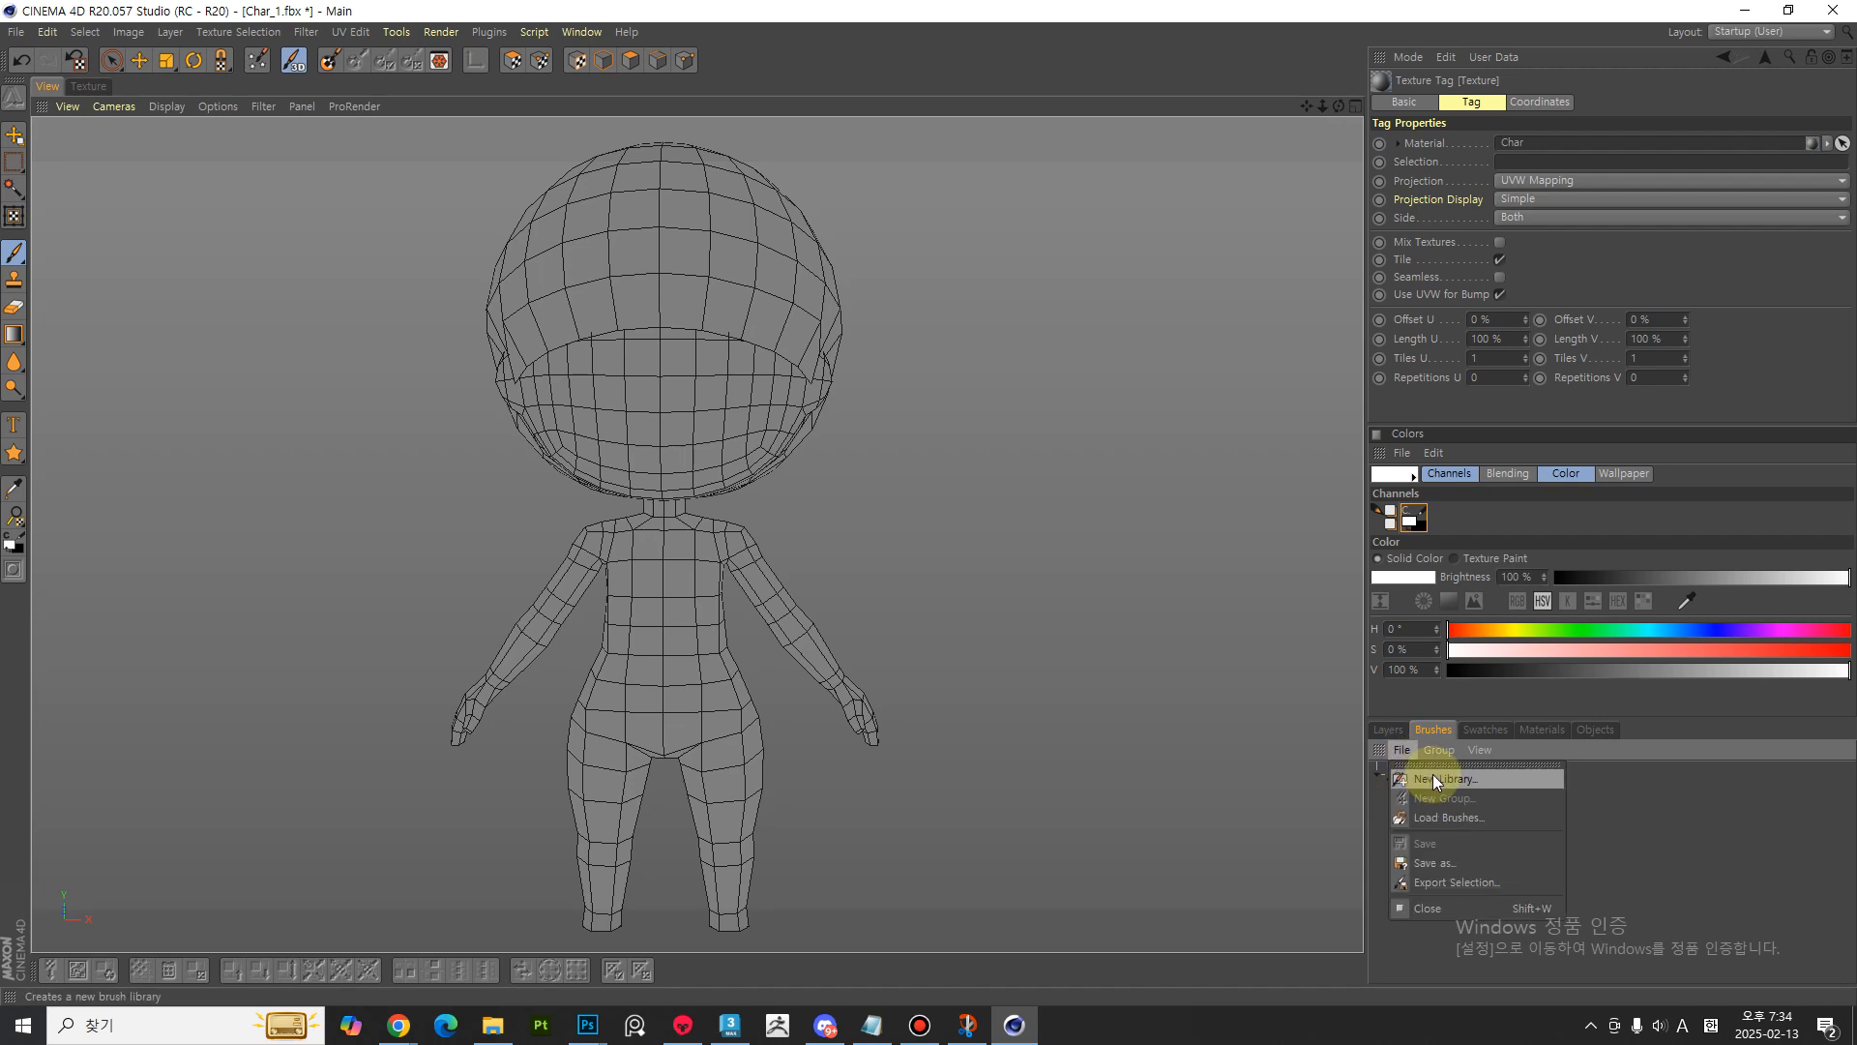
pyautogui.click(1431, 777)
pyautogui.click(1423, 797)
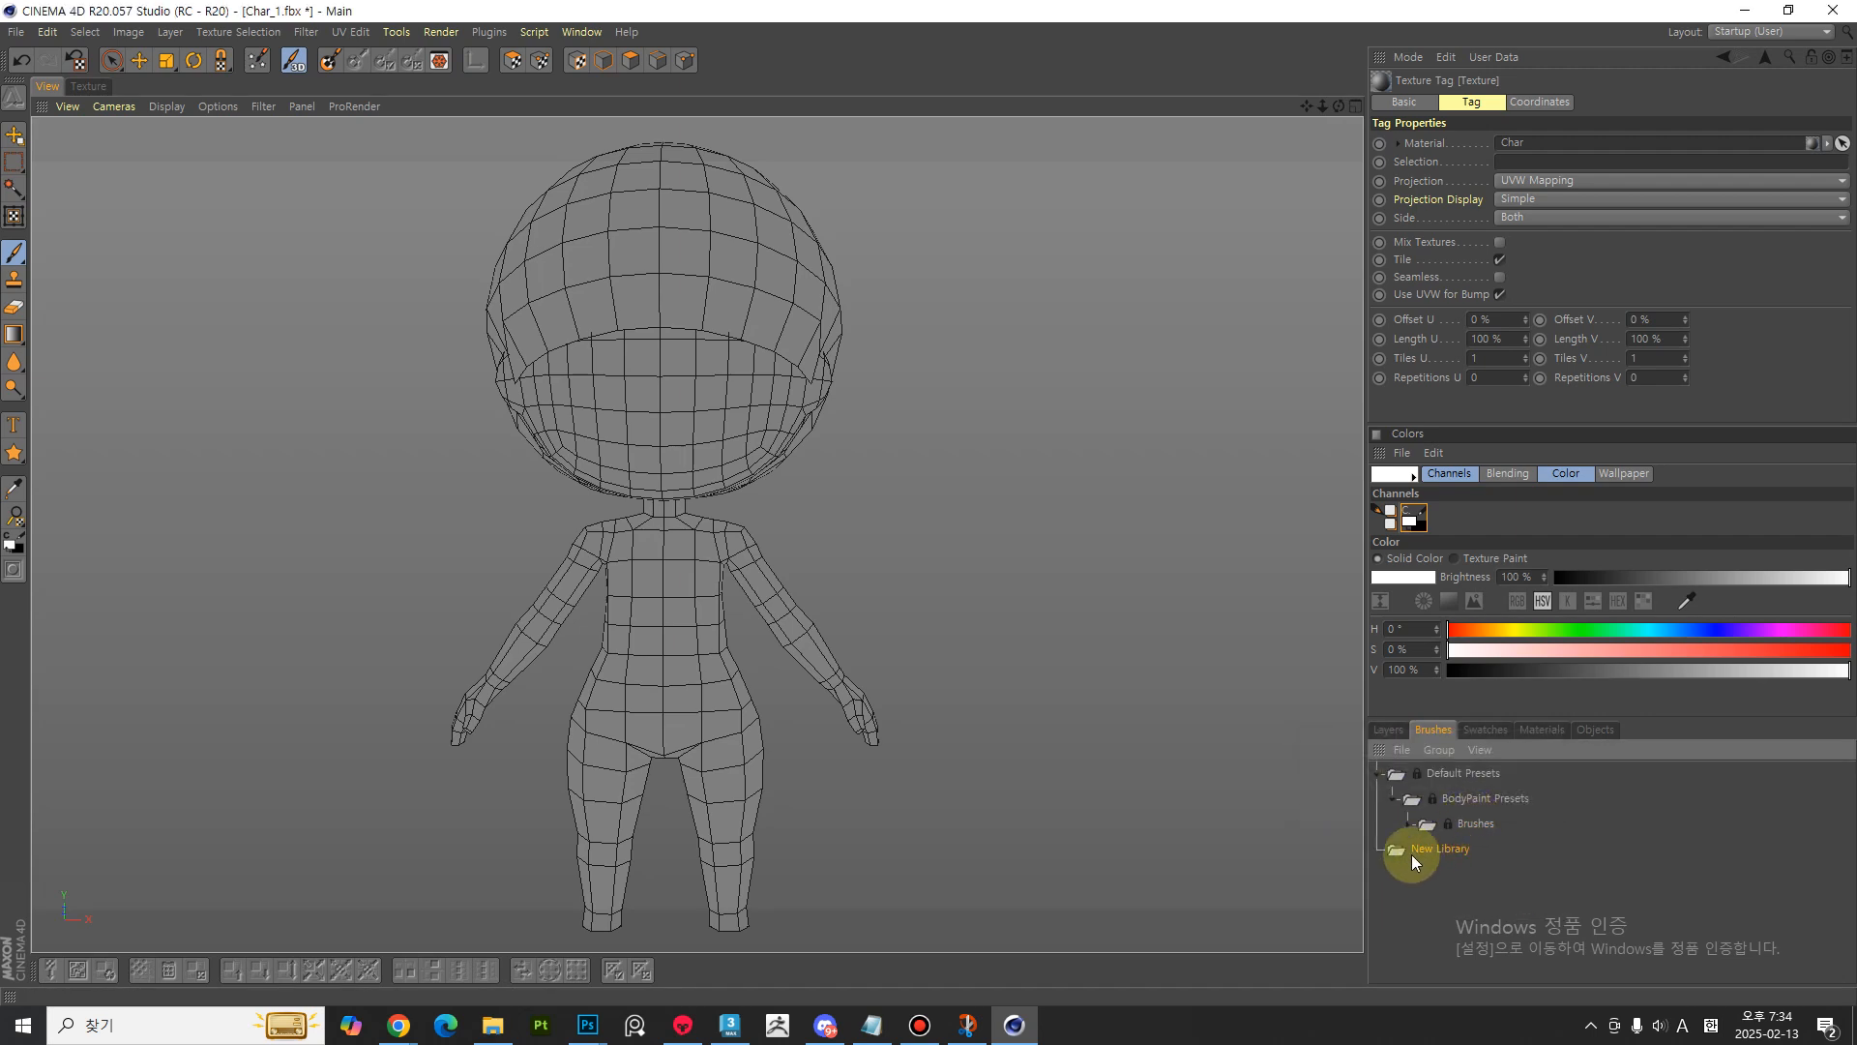
# - Try to load 250213.abr again with the new brush library in place
pyautogui.click(1405, 747)
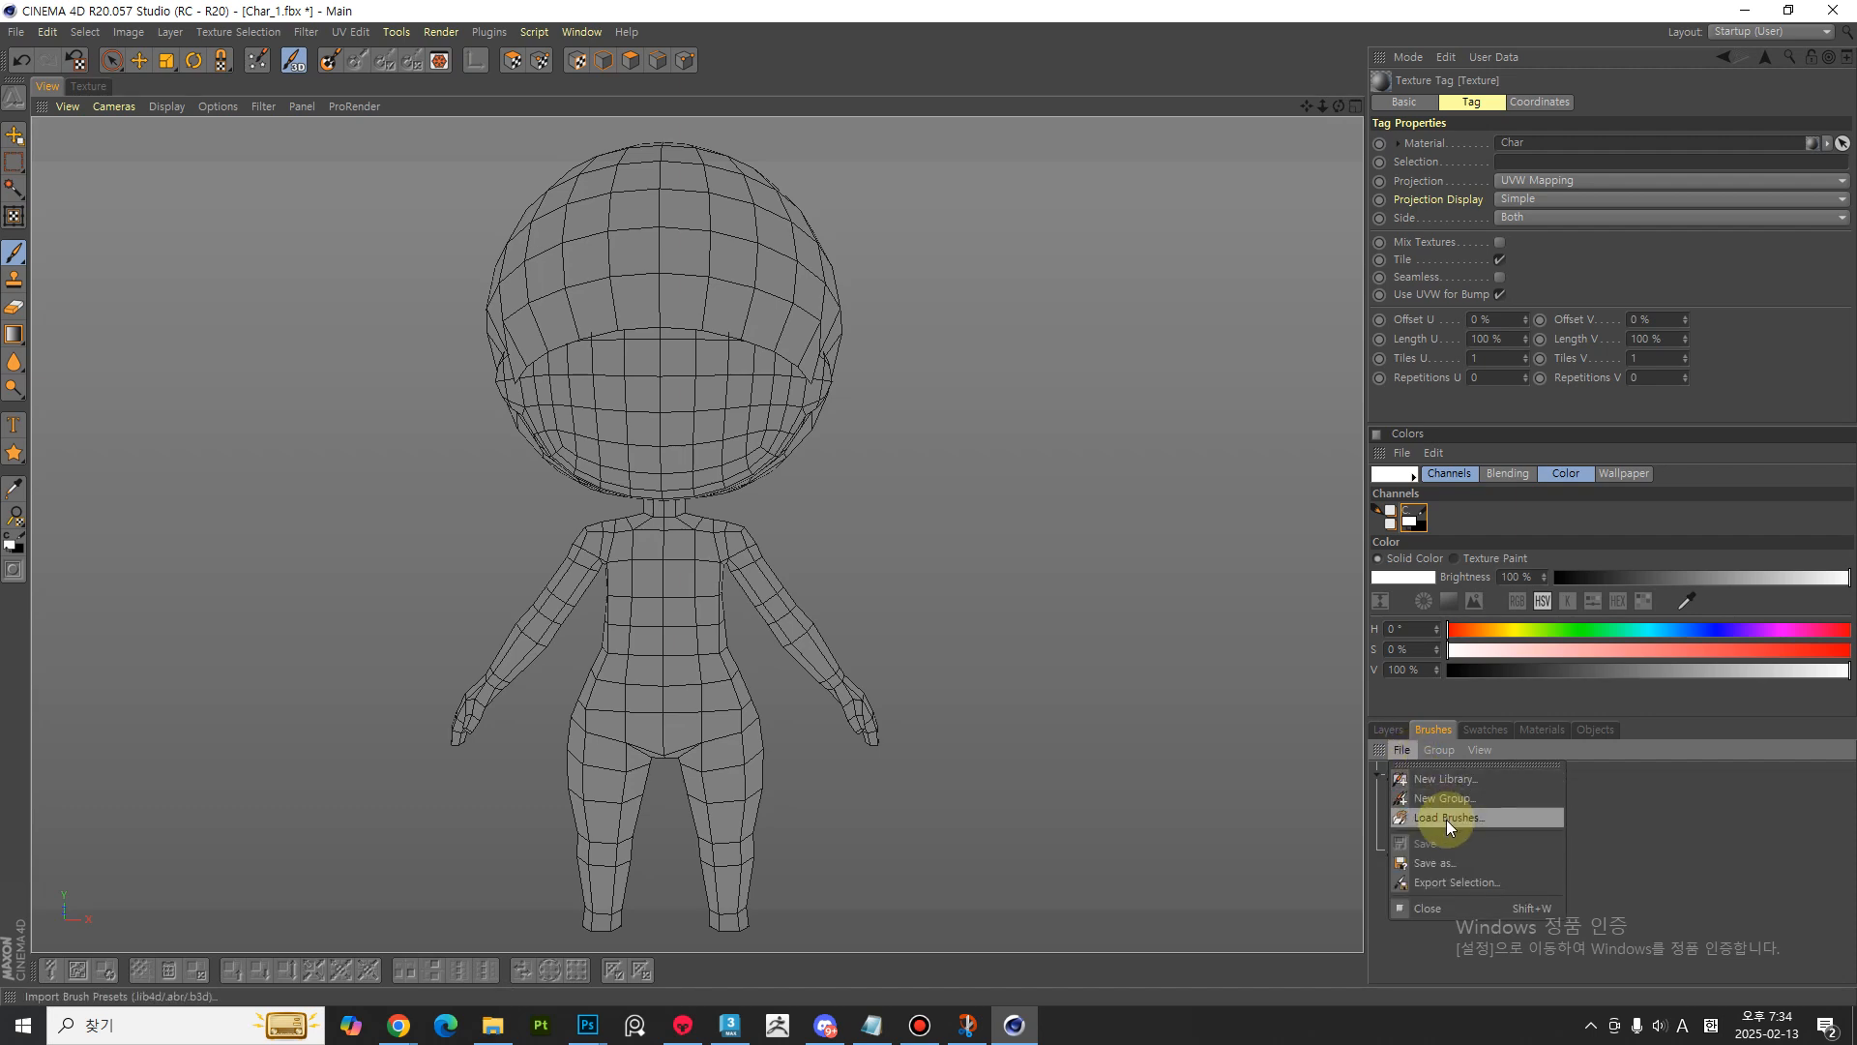
pyautogui.click(1447, 818)
pyautogui.click(522, 209)
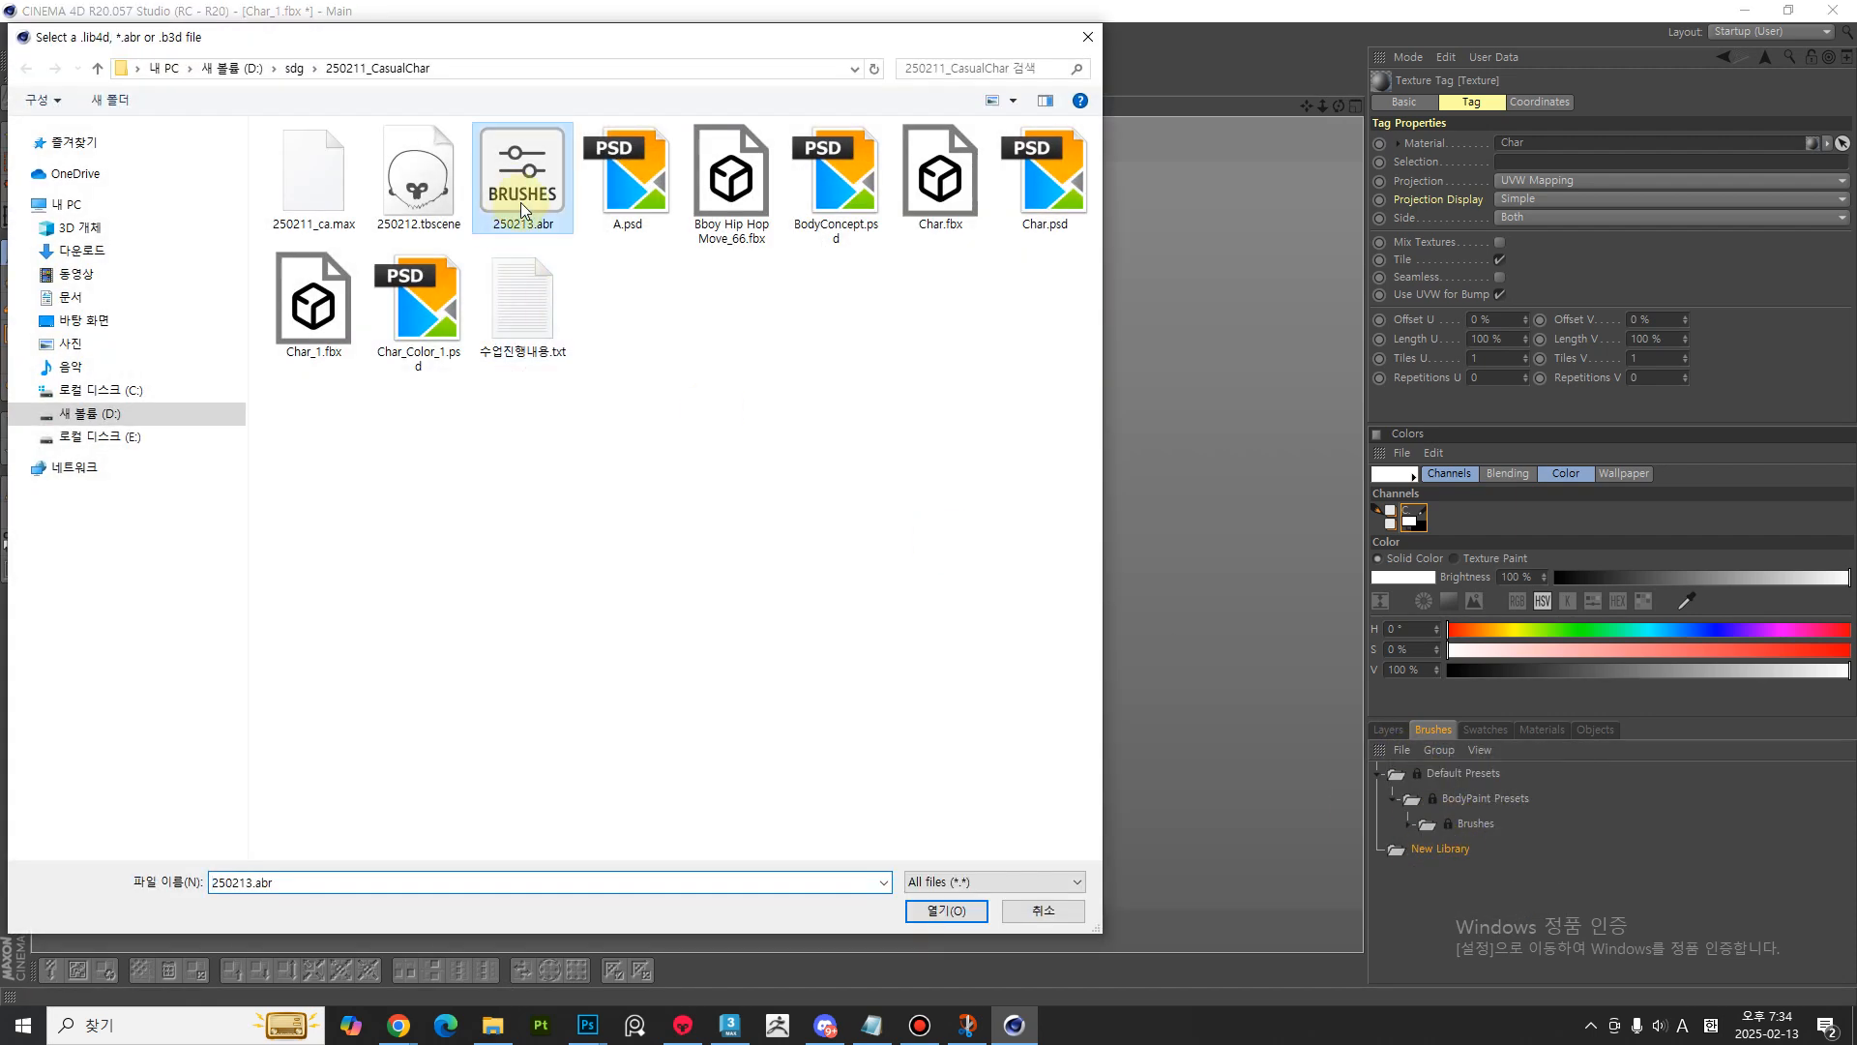
pyautogui.click(916, 909)
pyautogui.click(967, 571)
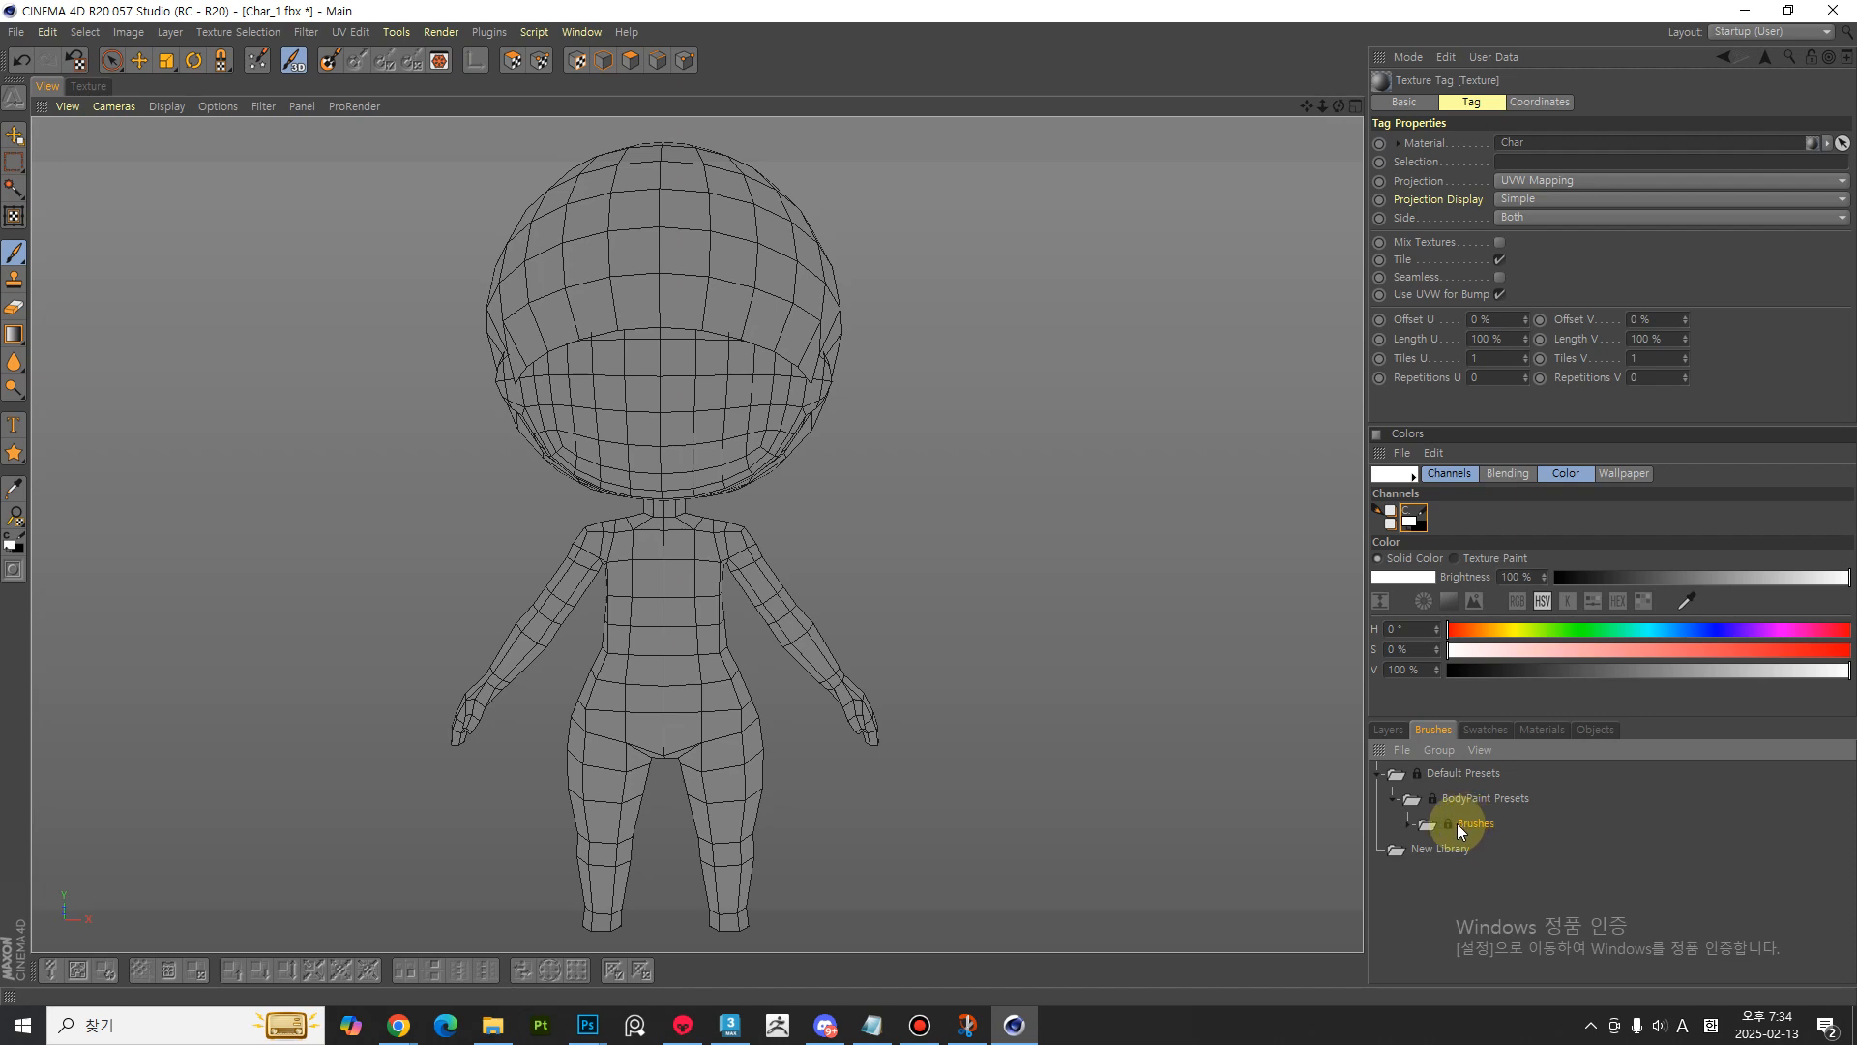
# - Look through the brush groups in the BodyPaint Presets' Brushes folder, collapse the presets and show the layers again
pyautogui.click(1404, 750)
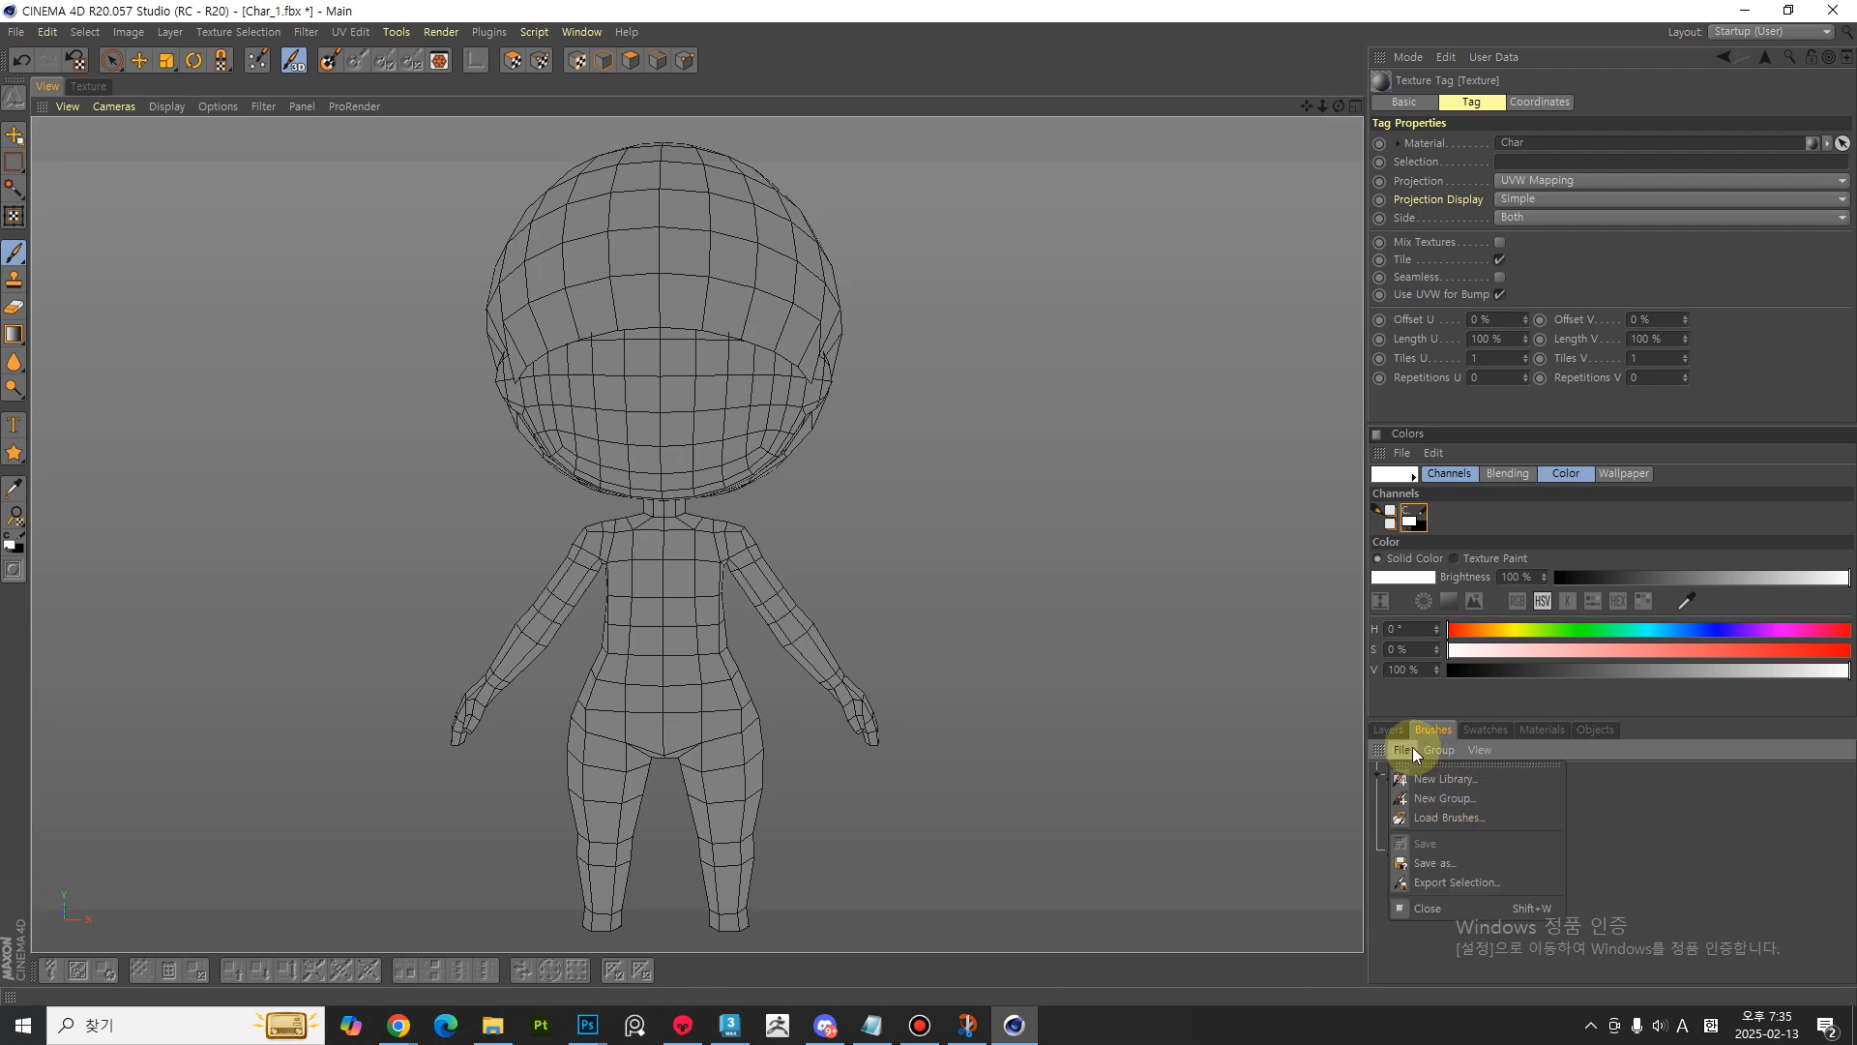
pyautogui.click(1488, 747)
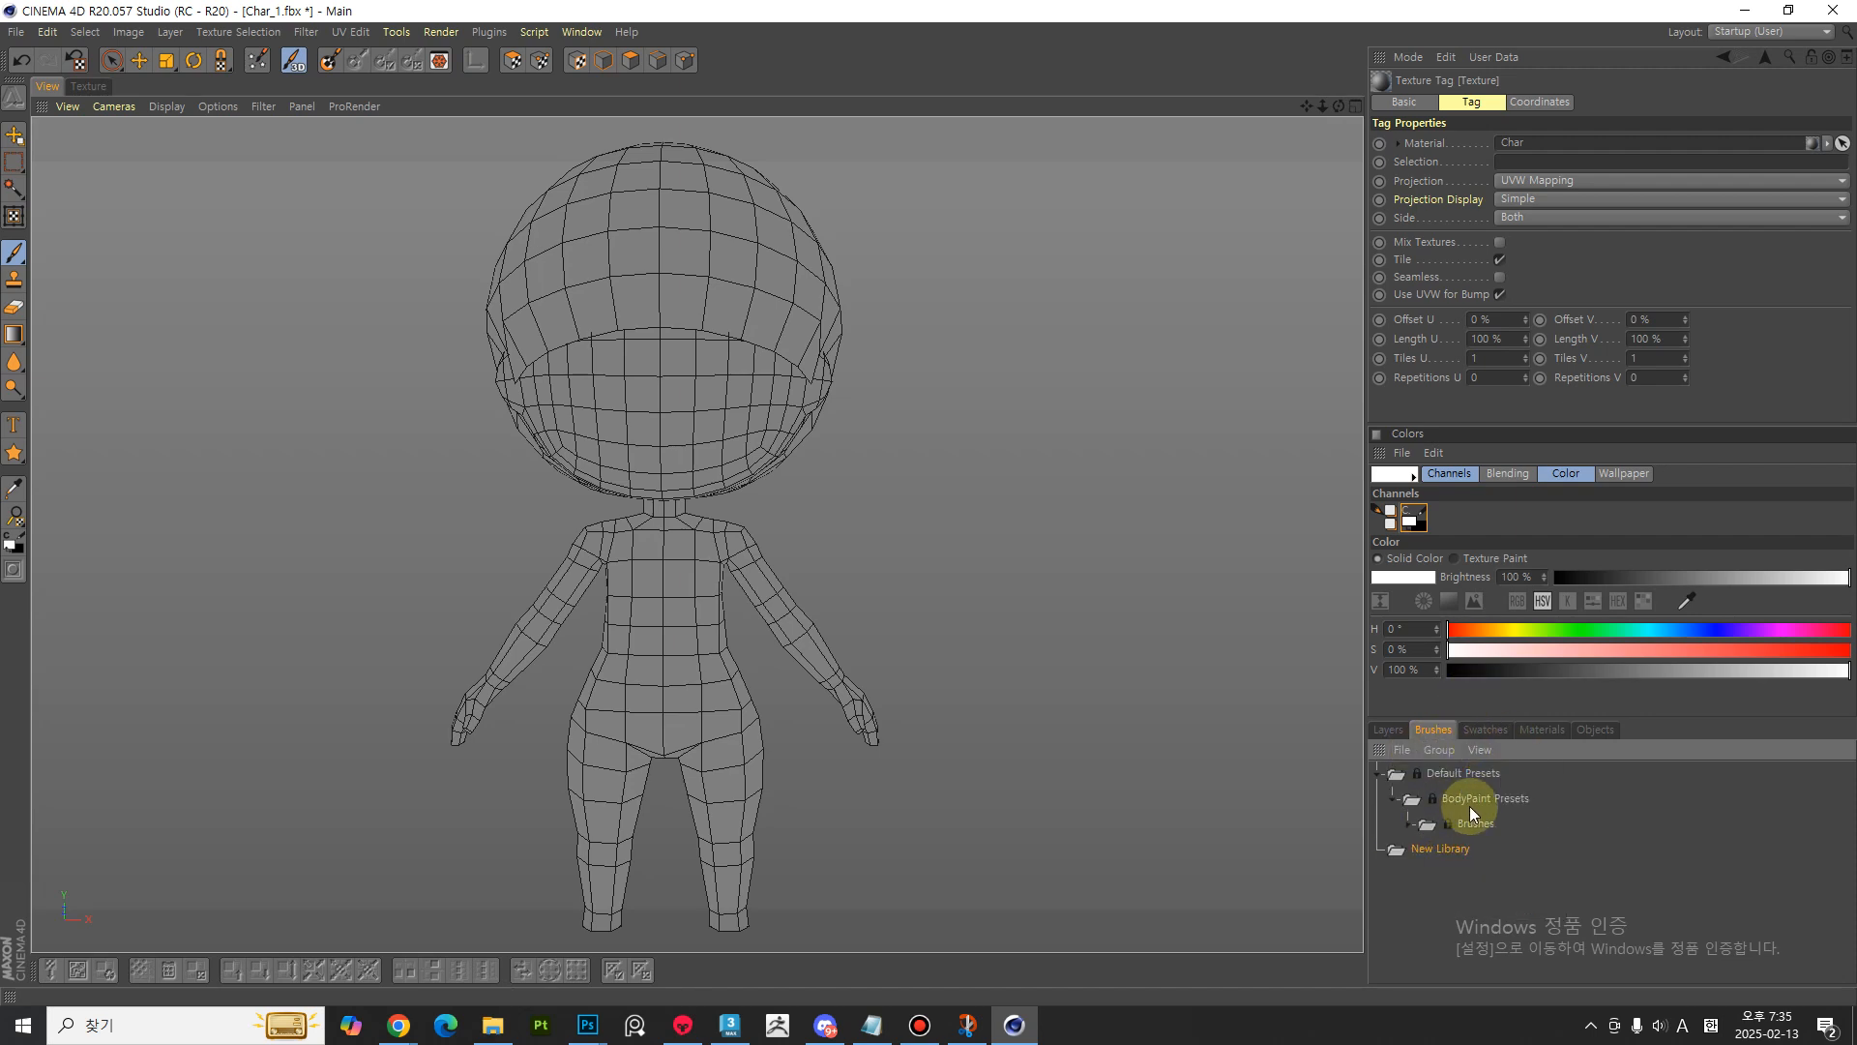
pyautogui.click(1412, 821)
pyautogui.scroll(-3, 1505, 863)
pyautogui.scroll(3, 1505, 863)
pyautogui.scroll(-3, 1505, 863)
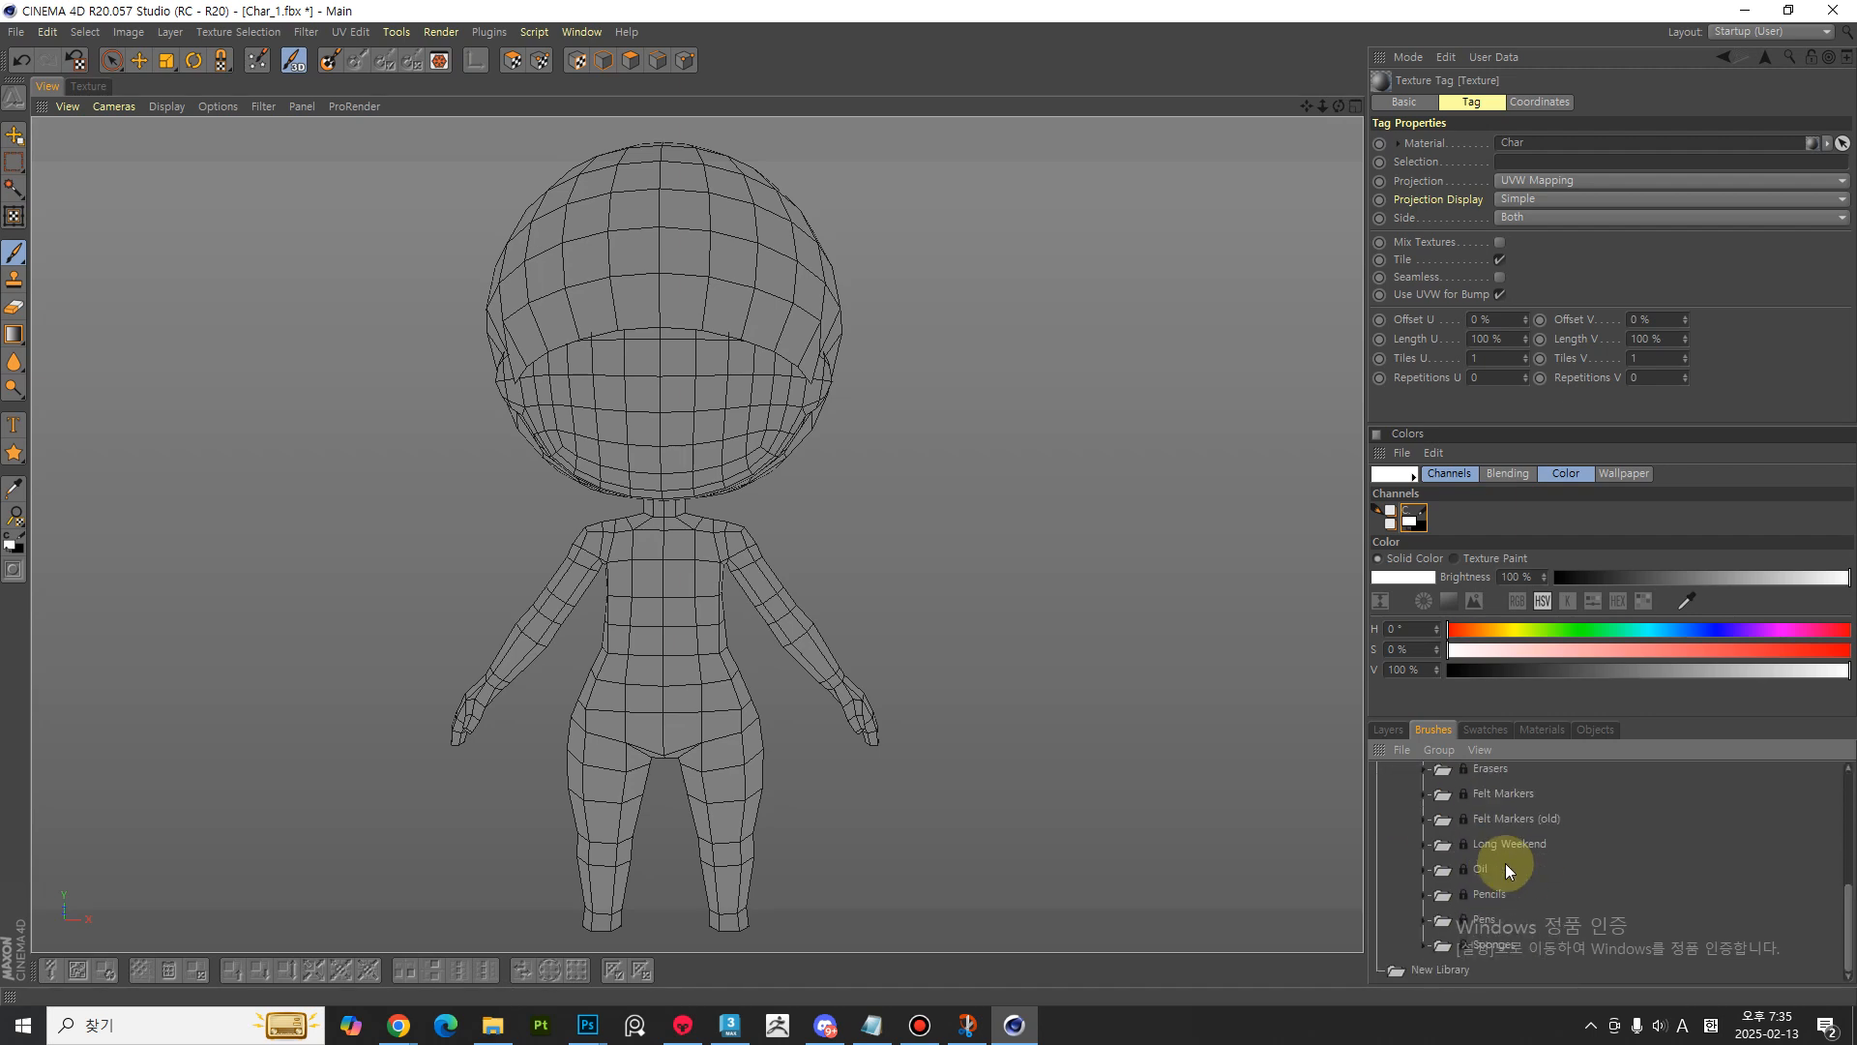
pyautogui.scroll(5, 1437, 851)
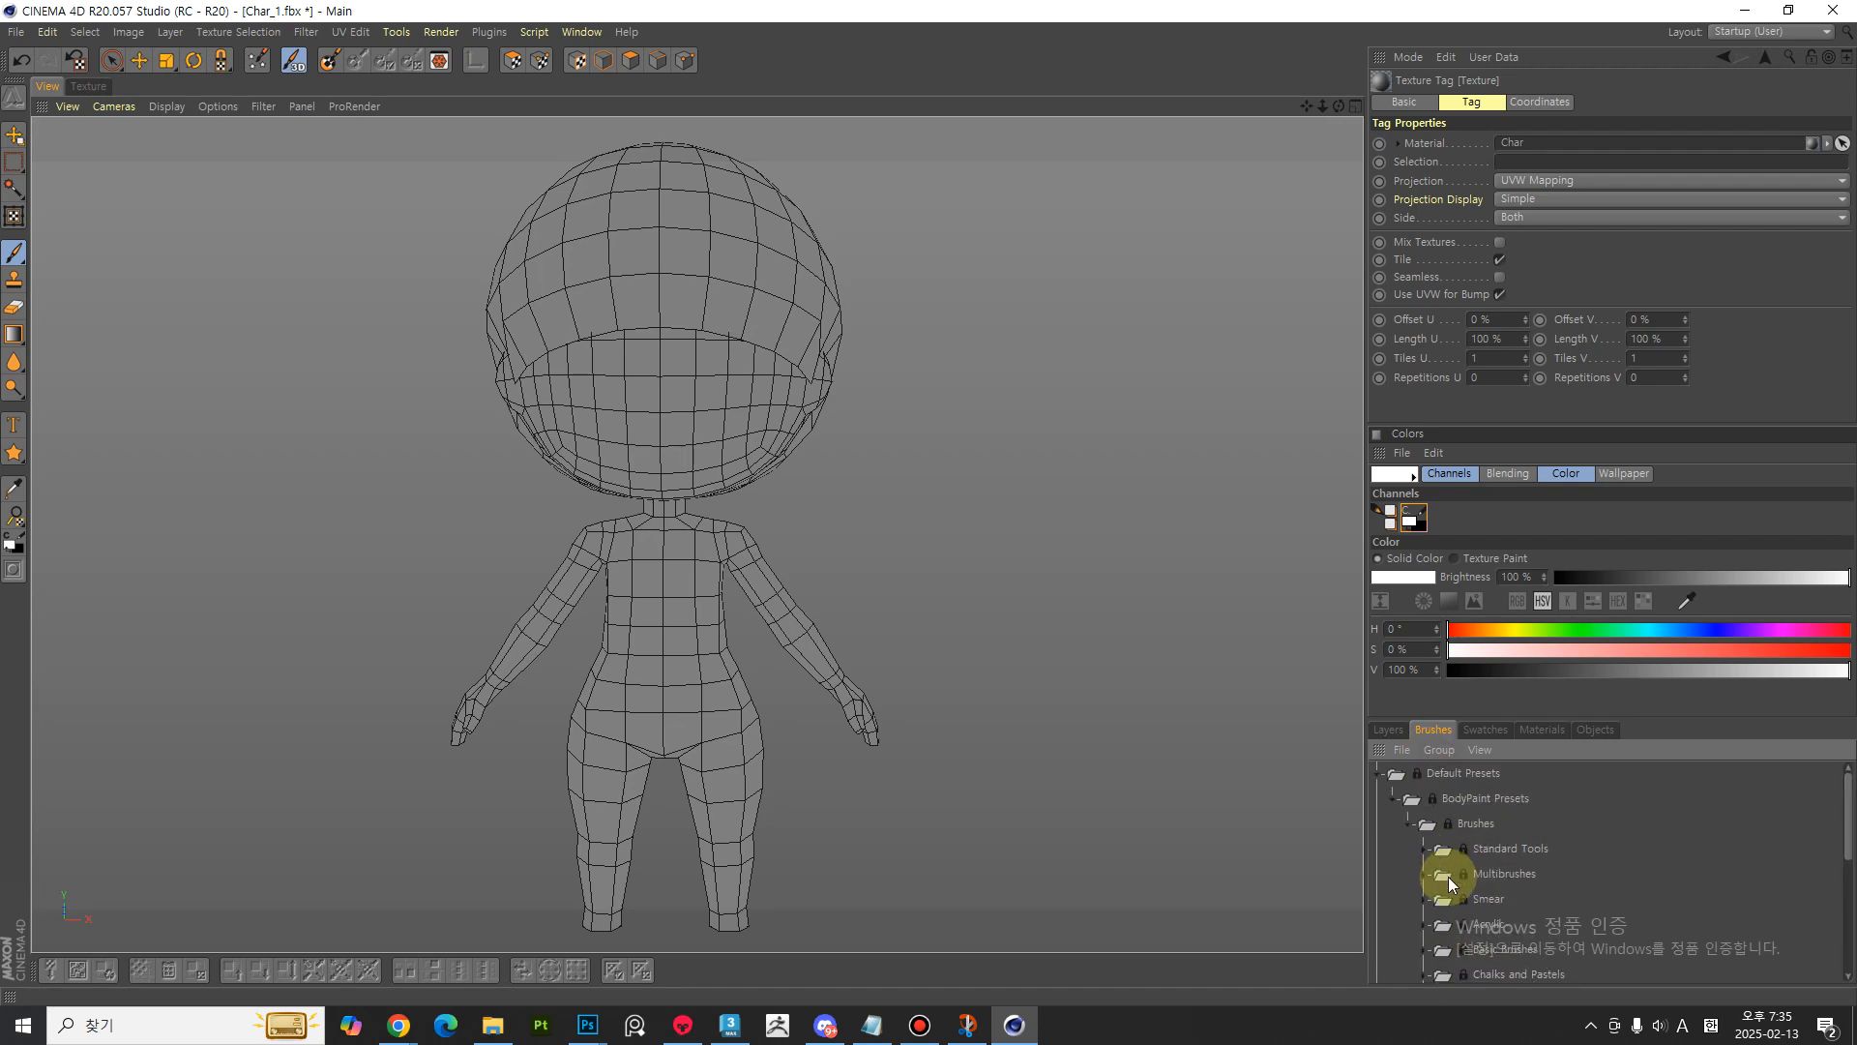
pyautogui.click(1415, 827)
pyautogui.click(1384, 772)
pyautogui.click(1387, 728)
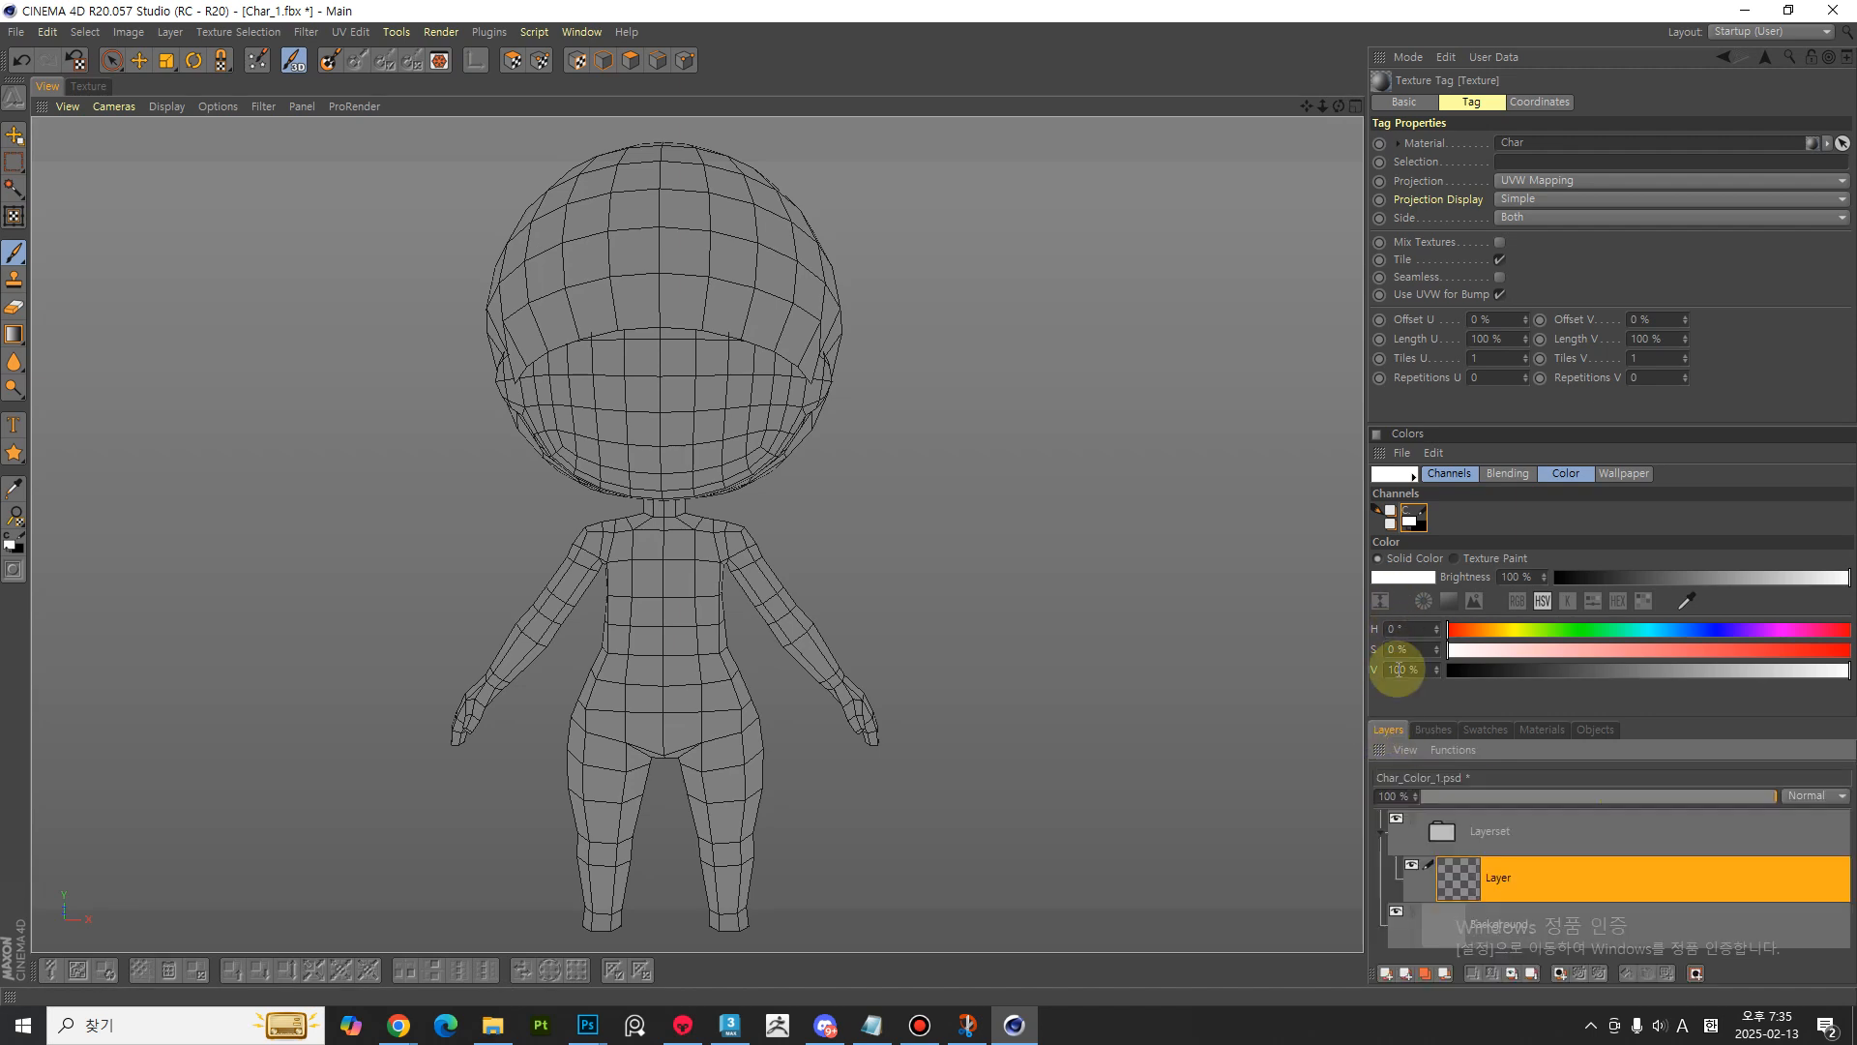
# - Activate the Brush tool, try the Bitmap brush type and set it back to Generic with the Circle shape
pyautogui.click(20, 253)
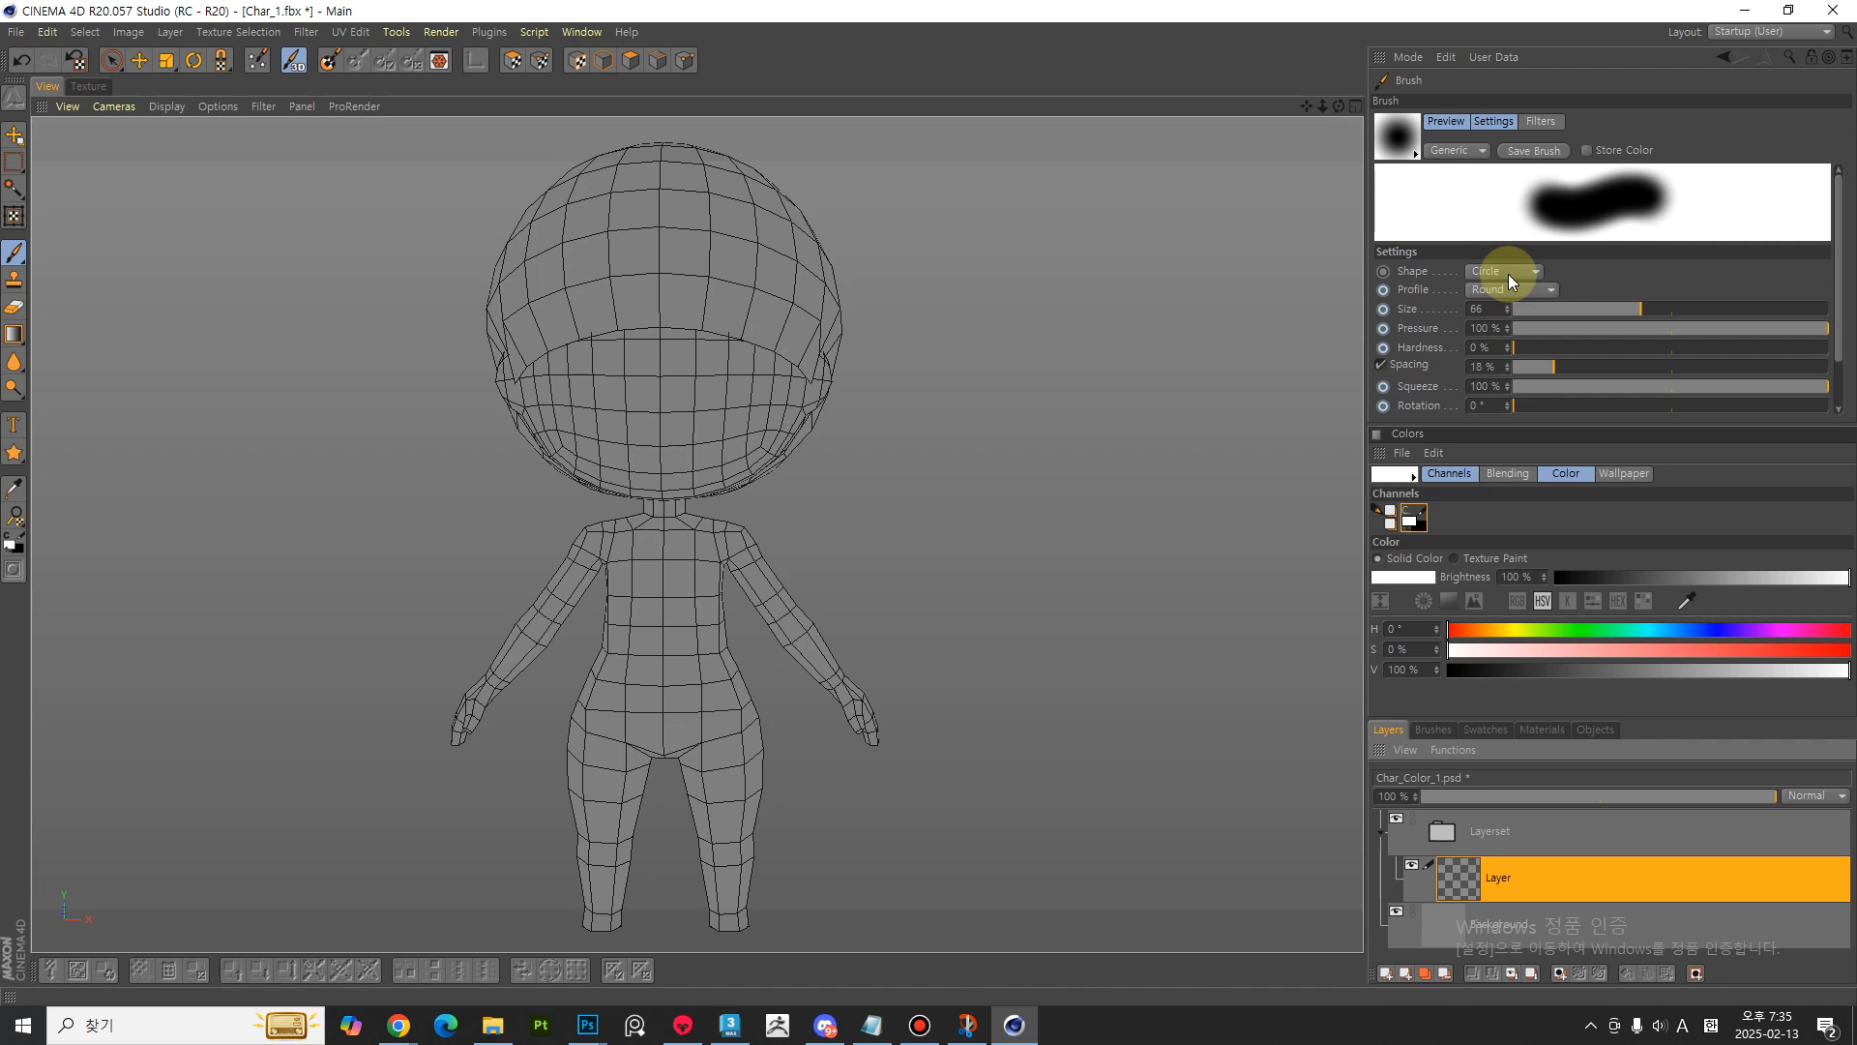
pyautogui.click(1472, 153)
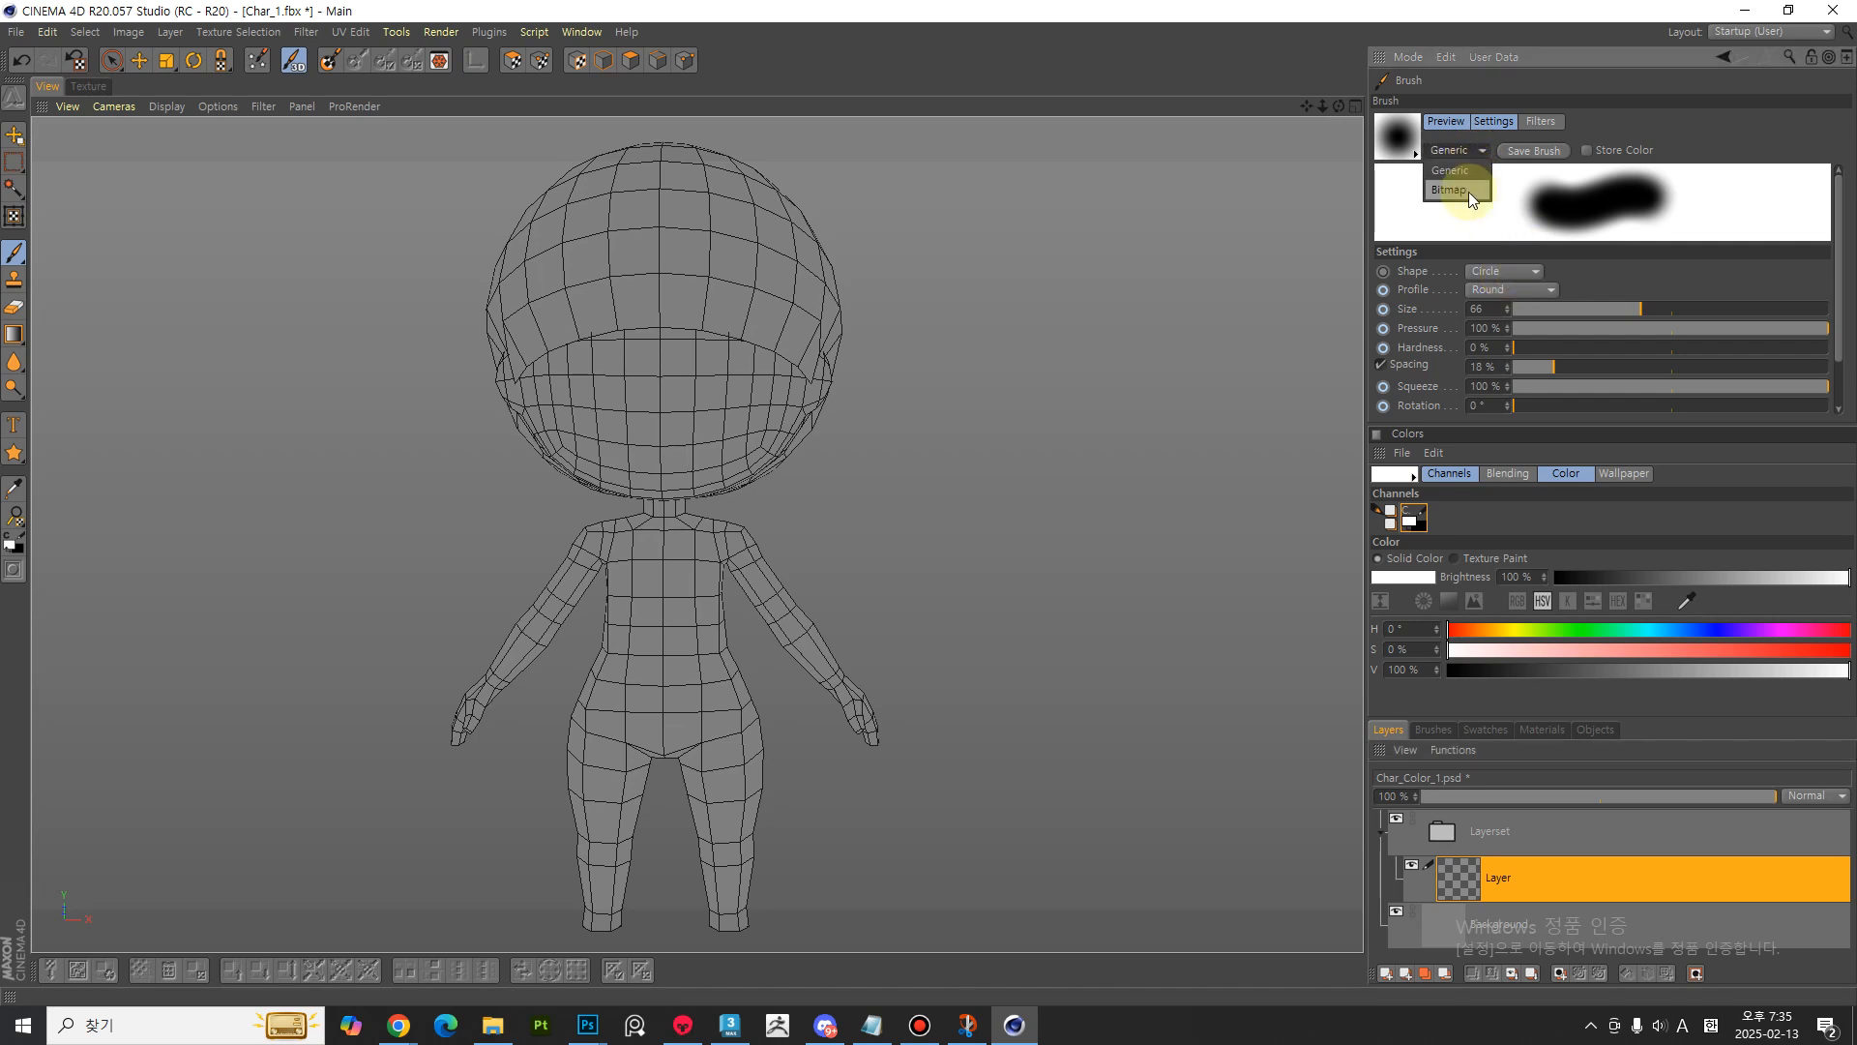
pyautogui.click(1468, 190)
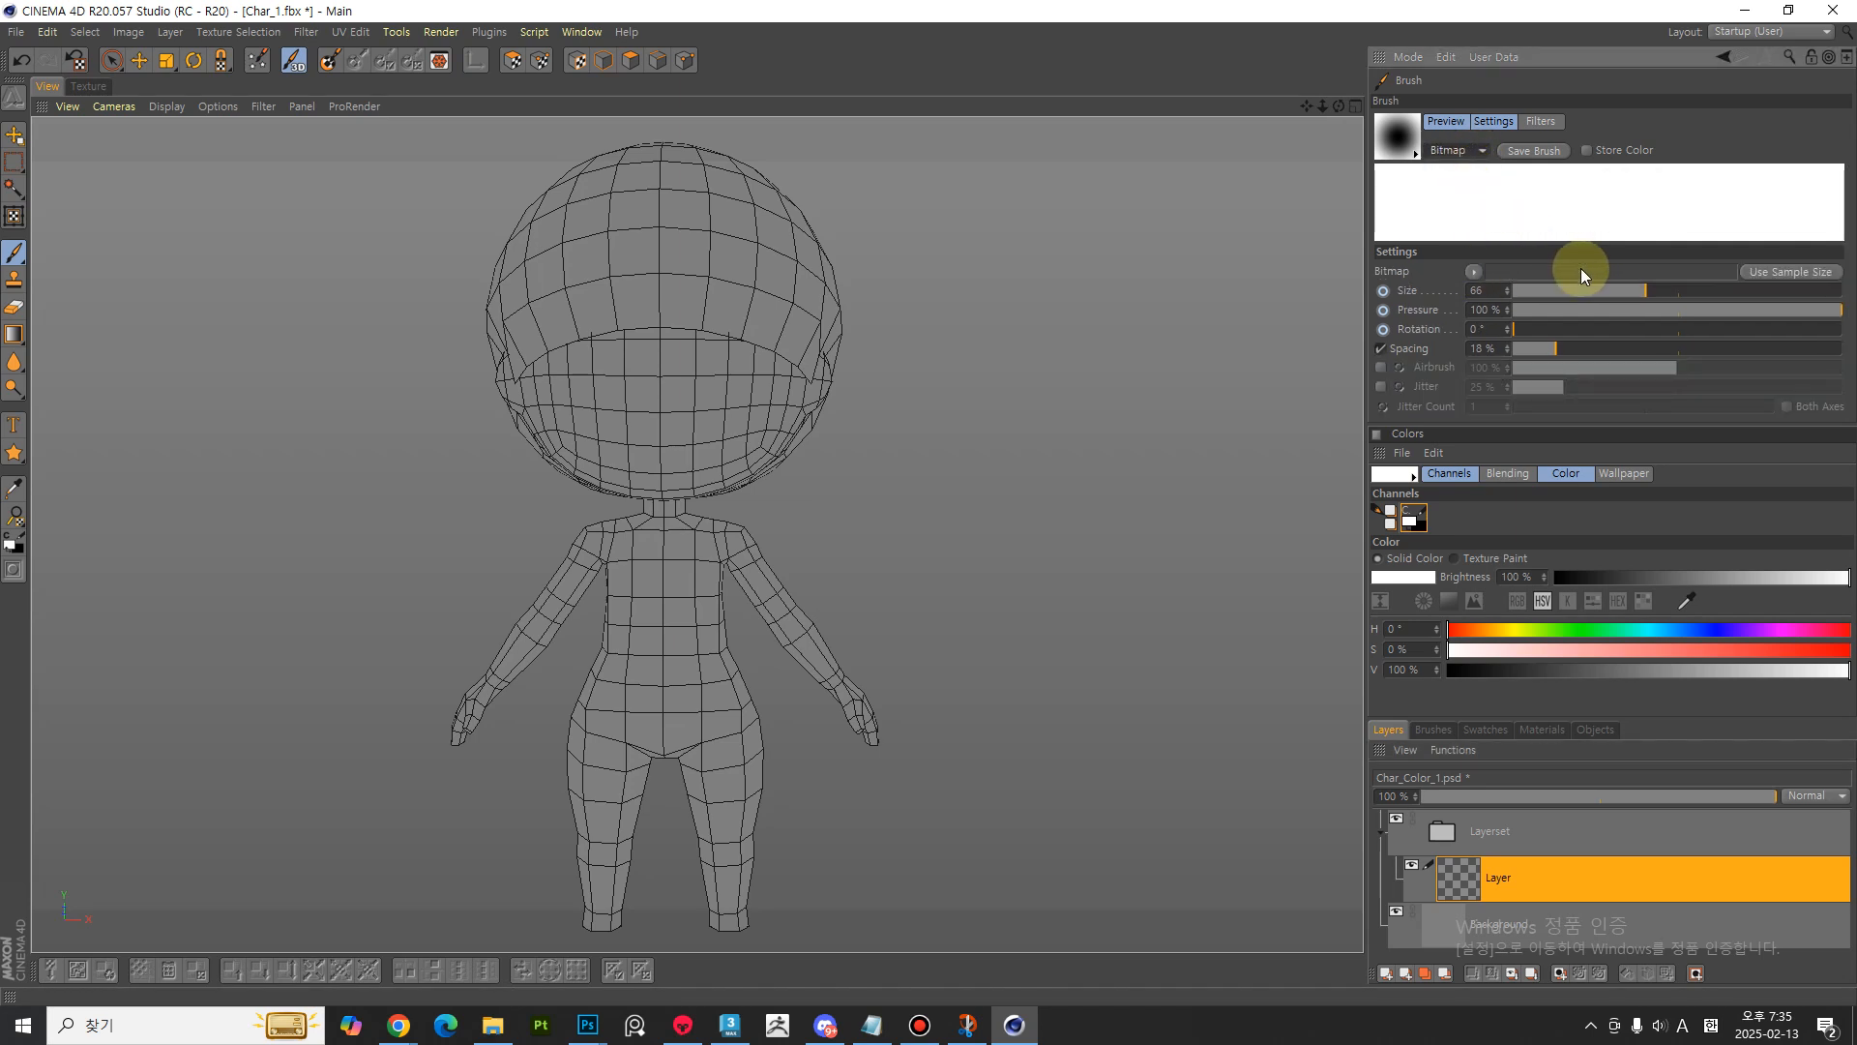
pyautogui.click(1460, 151)
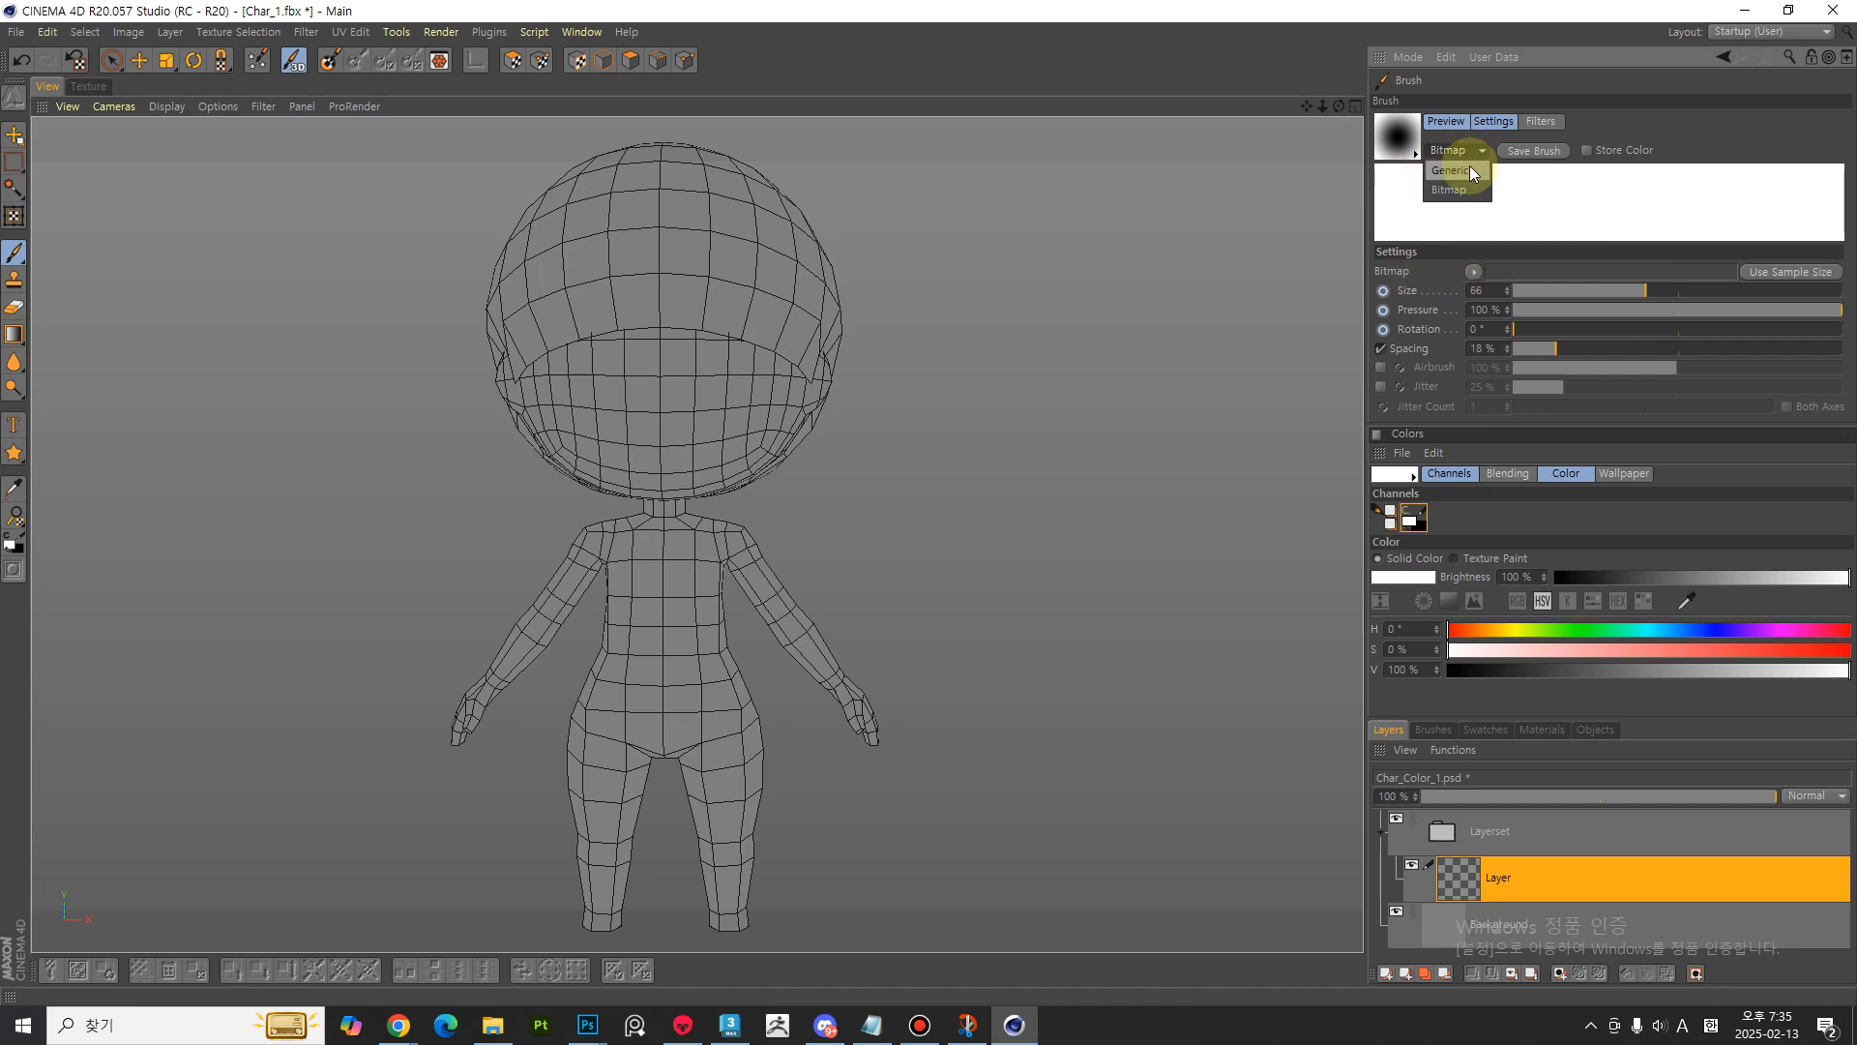
pyautogui.click(1470, 165)
pyautogui.click(1513, 270)
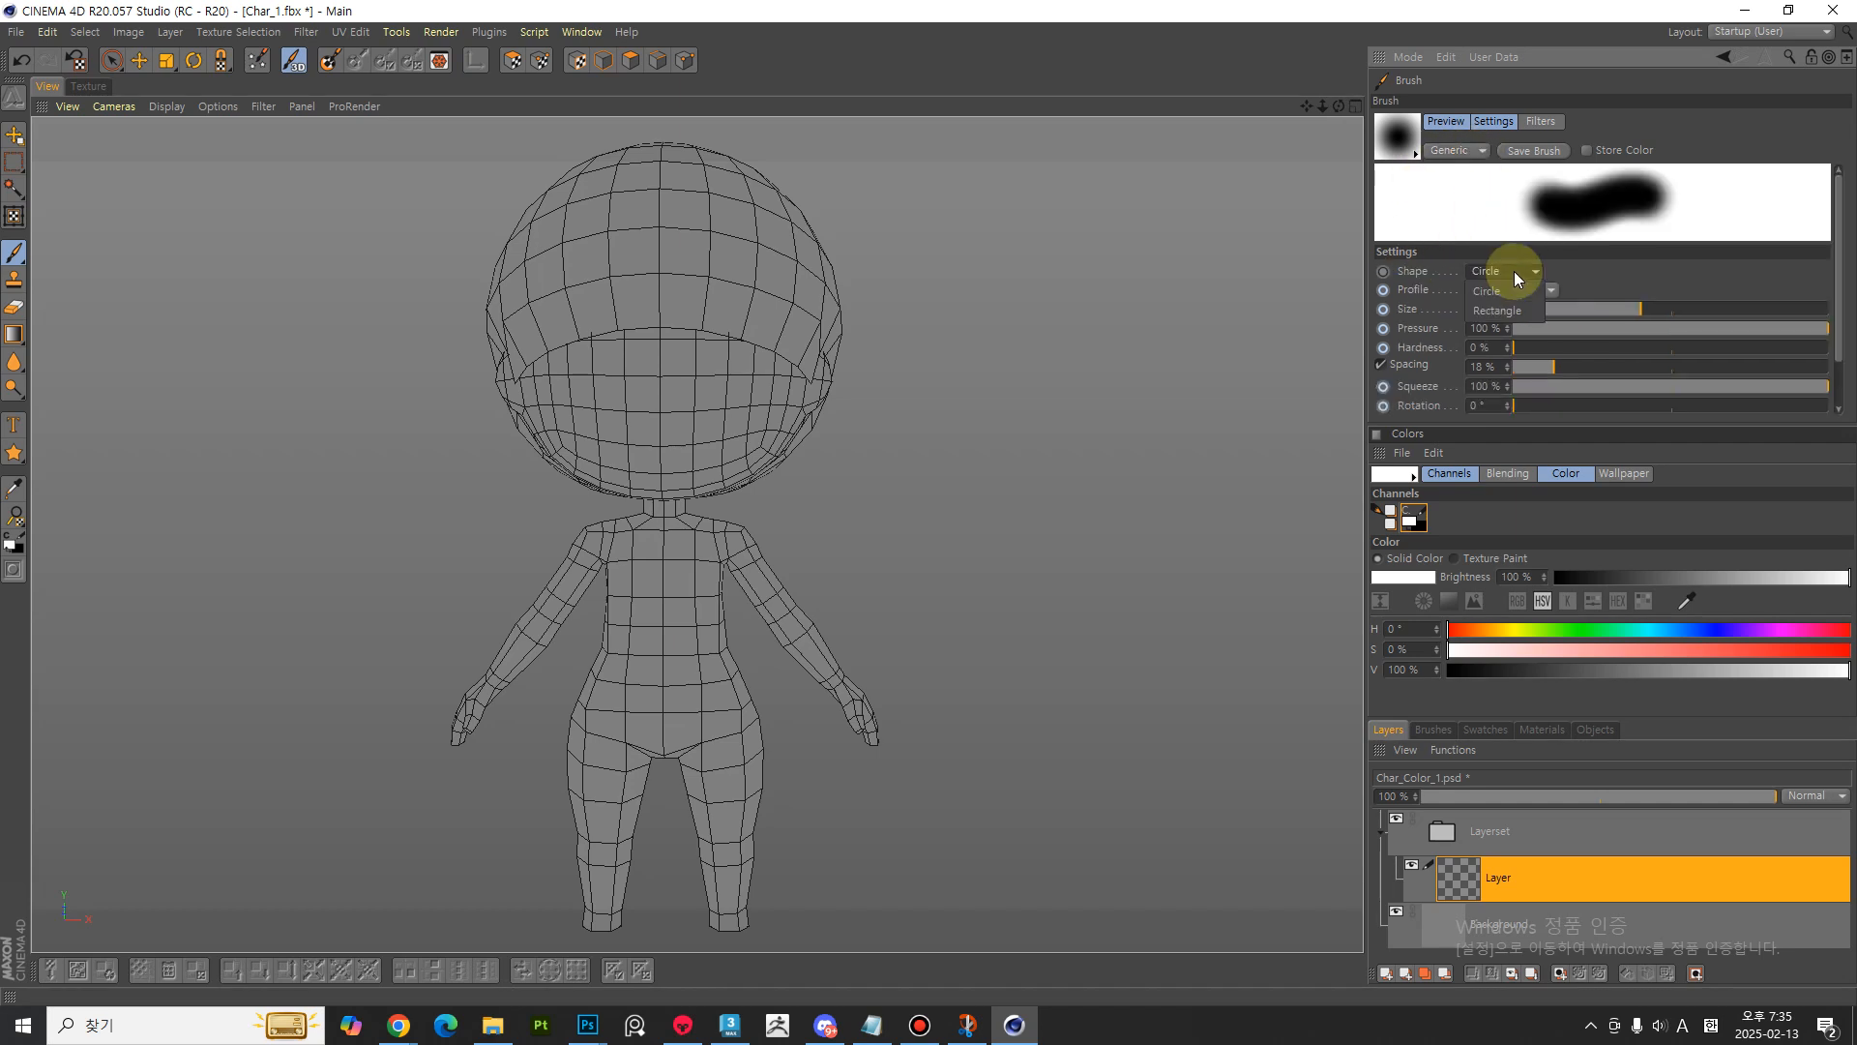
pyautogui.click(1588, 266)
# - Link the brush's Pressure to Pen Pressure and bend its curve through about 68.5% pen pressure at 29.2% value
pyautogui.click(1384, 328)
pyautogui.moveTo(1281, 212)
pyautogui.mouseDown()
pyautogui.moveTo(1016, 251)
pyautogui.moveTo(1056, 260)
pyautogui.mouseUp()
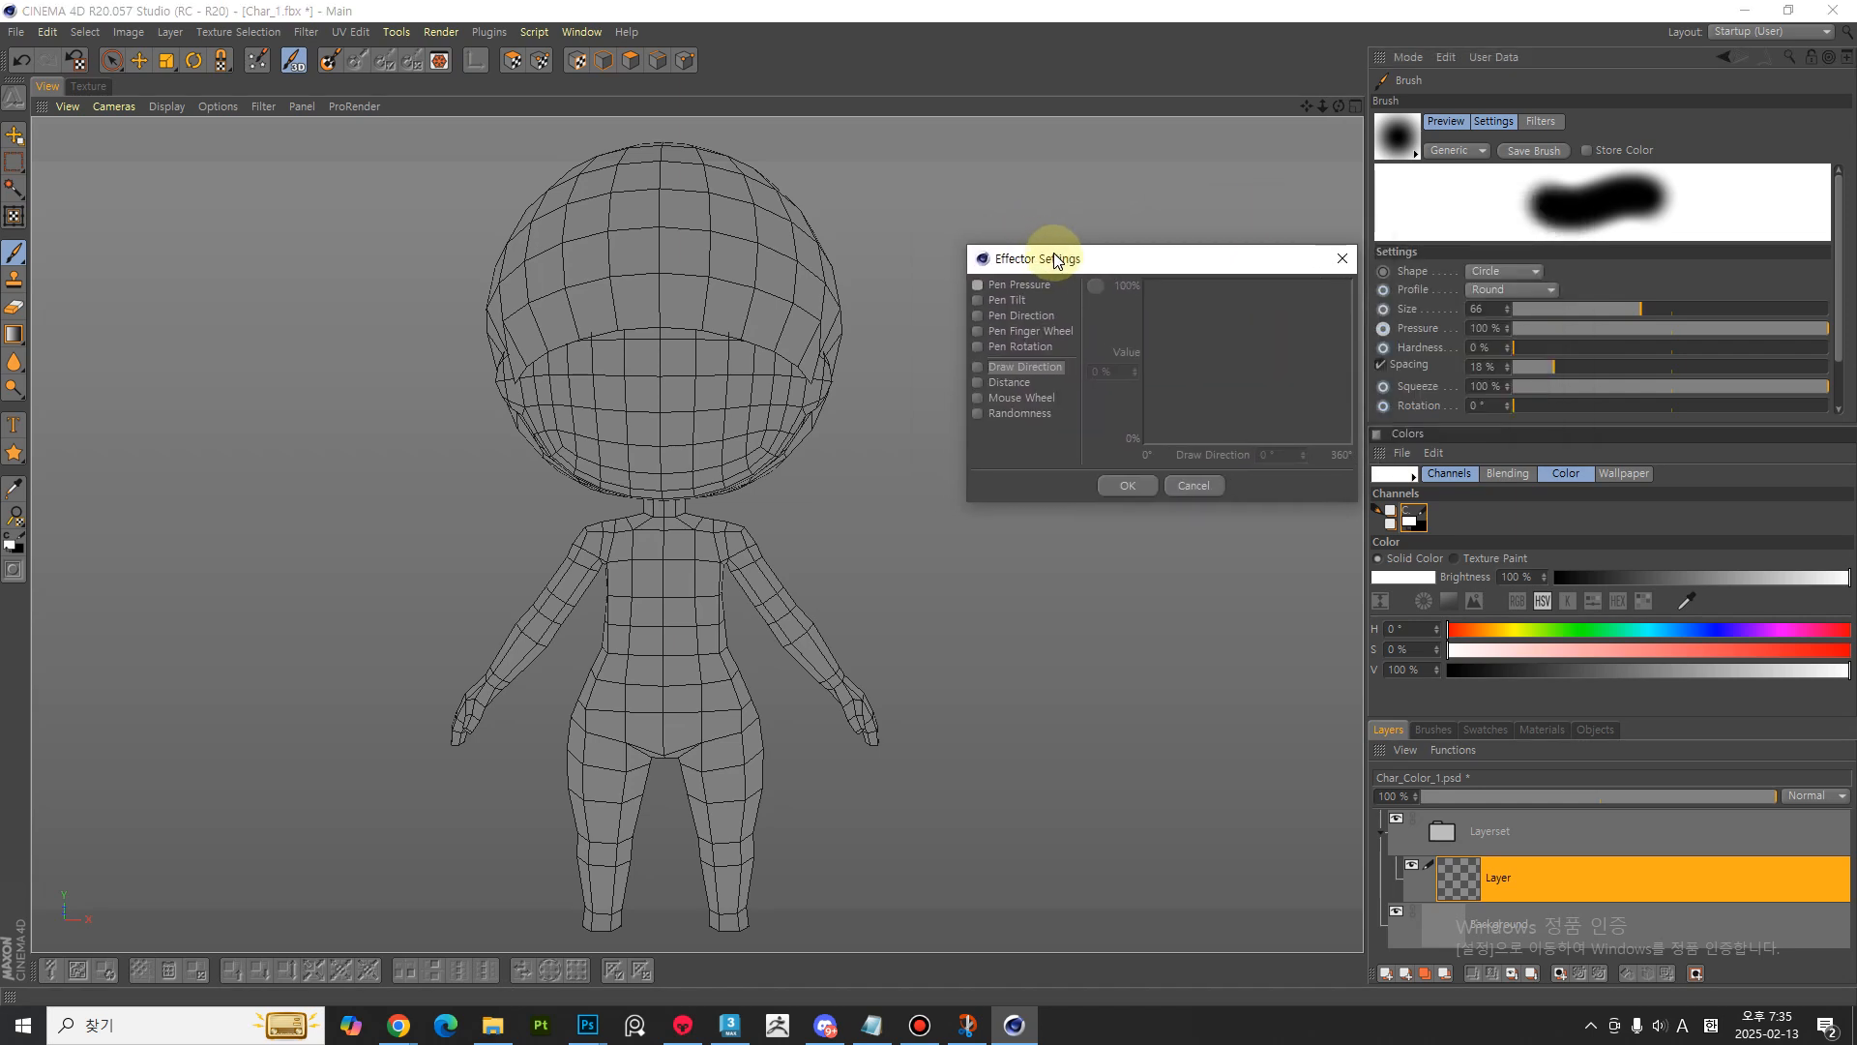
pyautogui.click(979, 285)
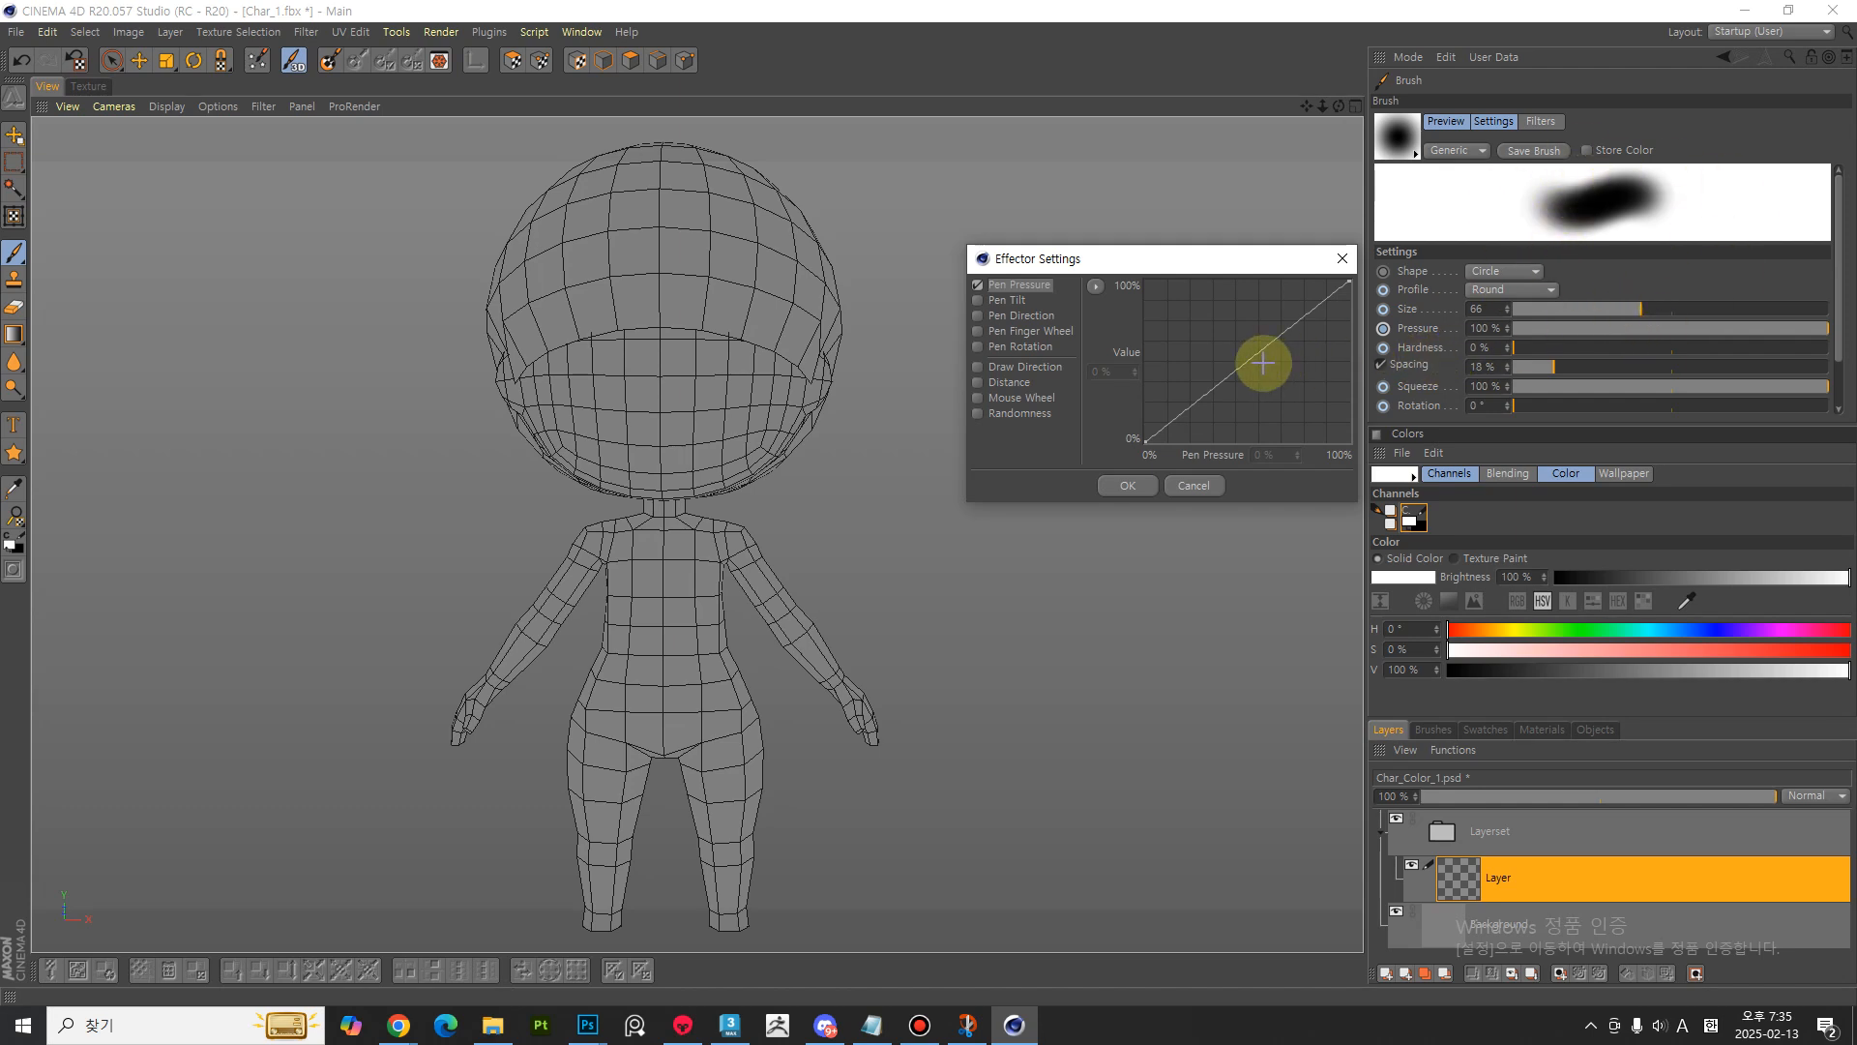
pyautogui.moveTo(1255, 358); pyautogui.dragTo(1286, 393)
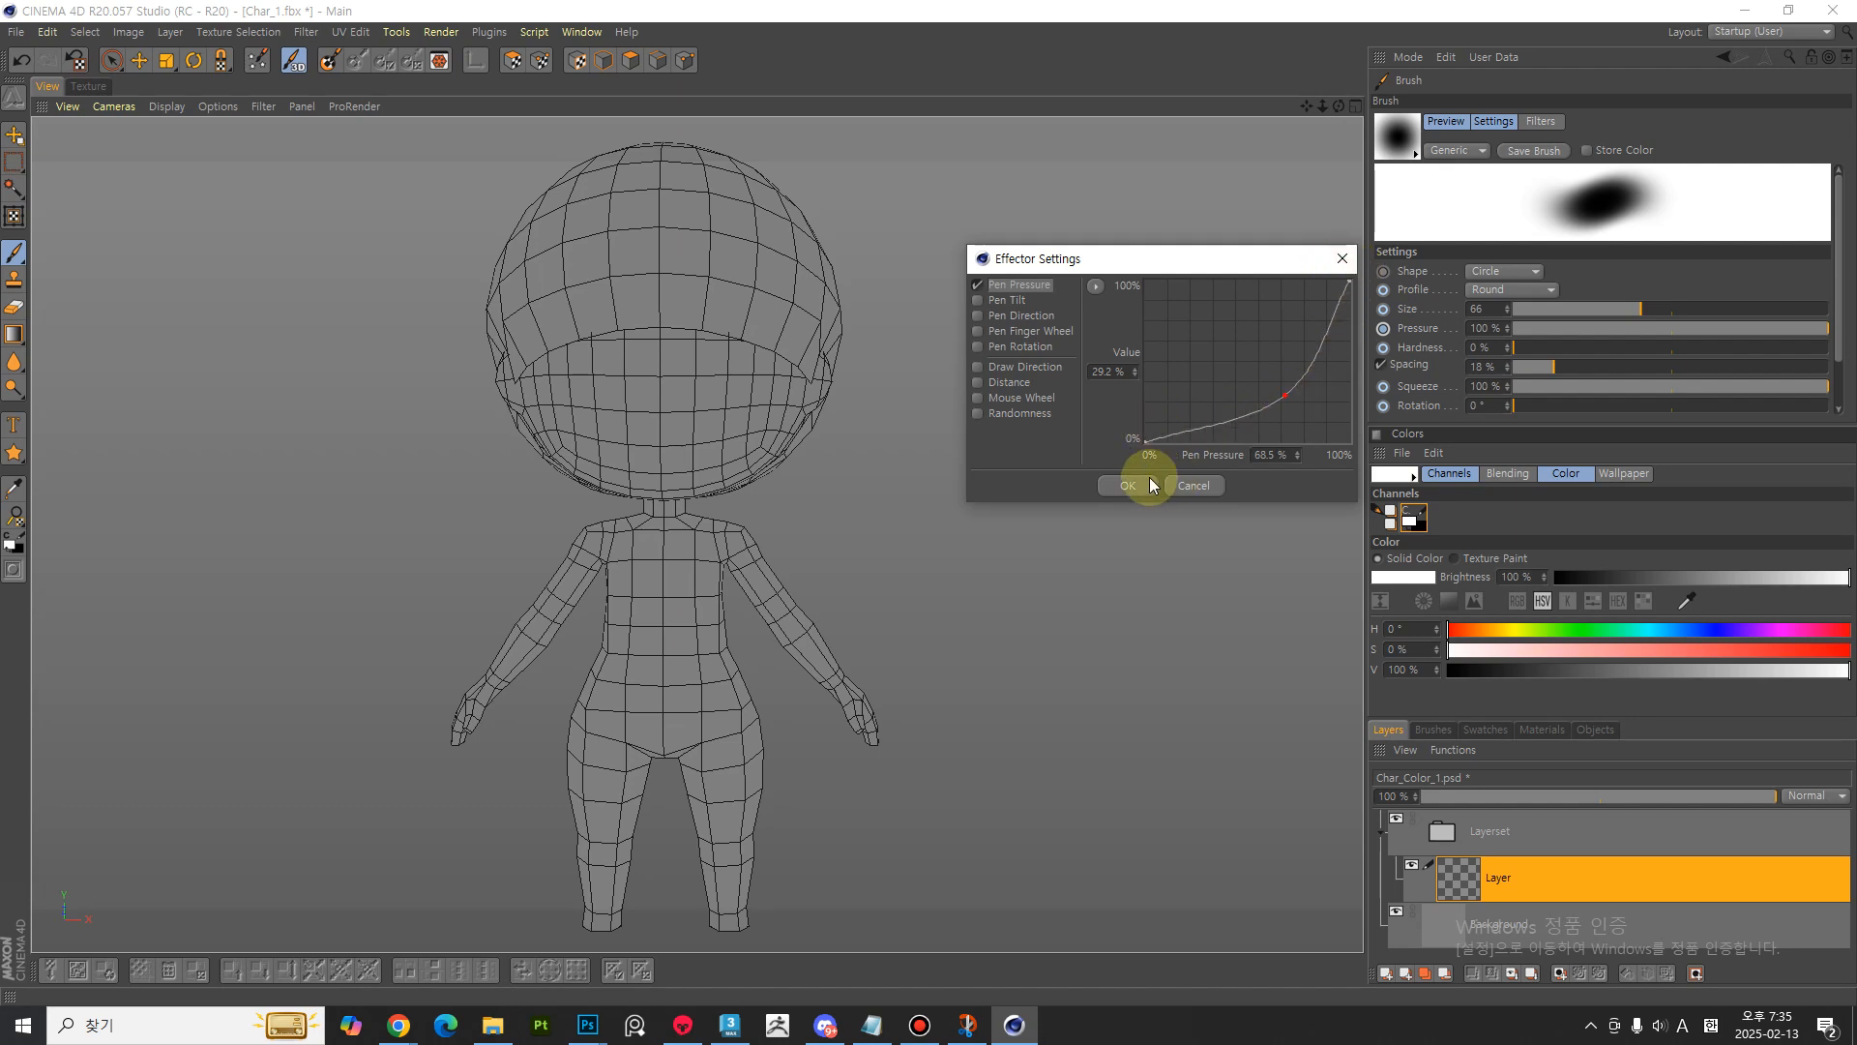
pyautogui.click(1193, 484)
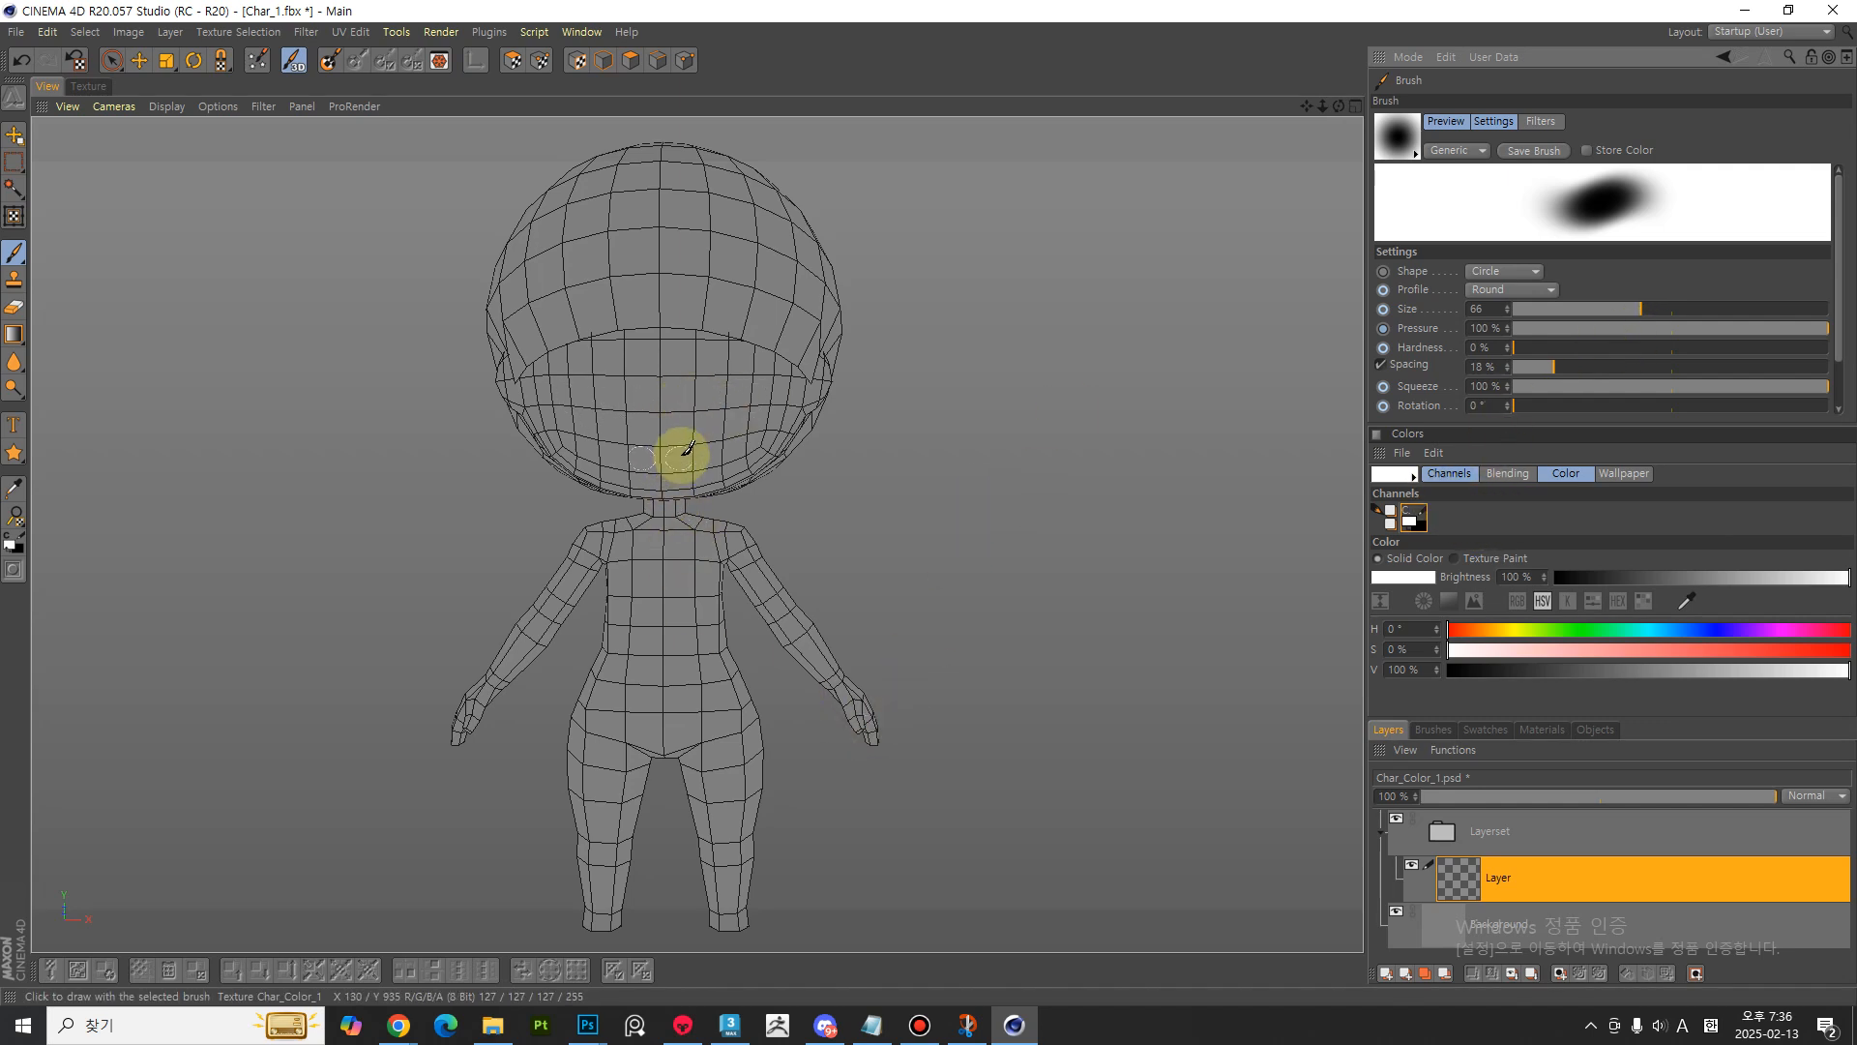
# - Enlarge the brush to size 200
pyautogui.press(']')
pyautogui.press(']')
pyautogui.press(']')
pyautogui.press(']')
pyautogui.press(']')
pyautogui.press(']')
pyautogui.press(']')
pyautogui.press(']')
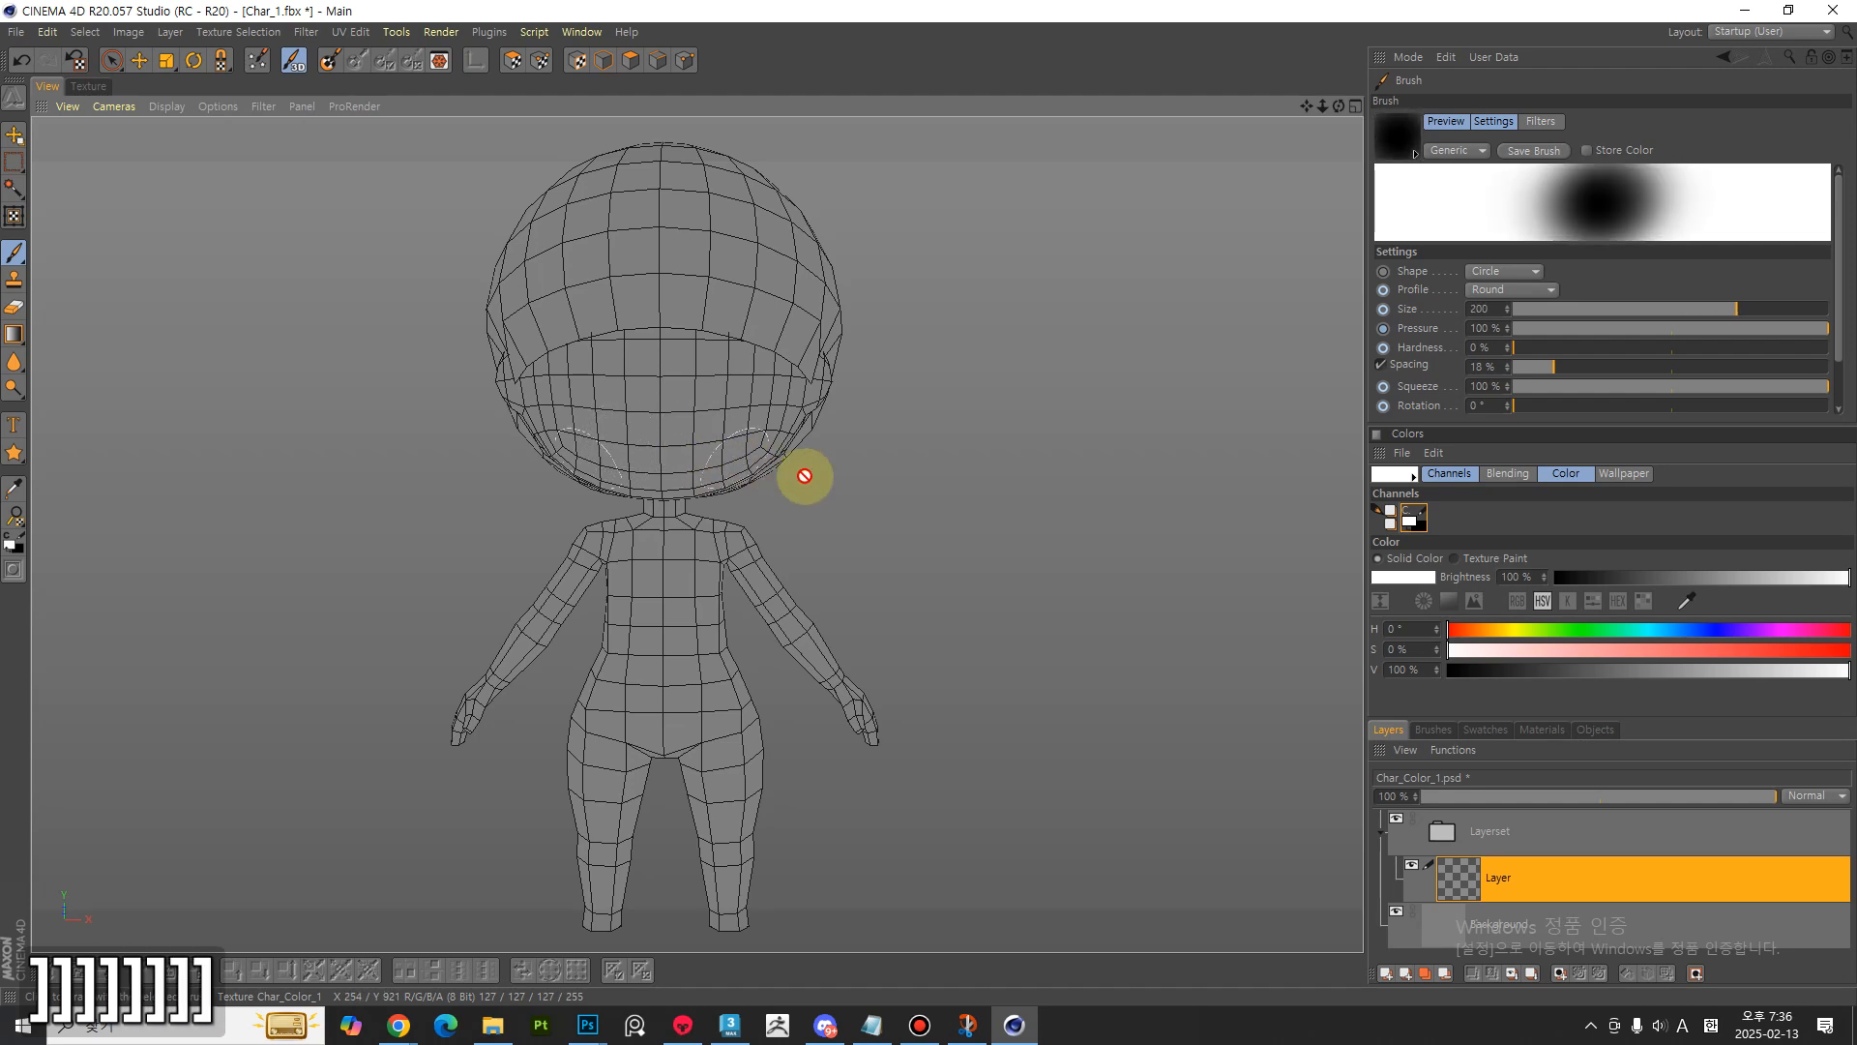
# - Show the spectrum colour picker and pick a light skin tone with hue 14°, about 16% saturation and 92% value
pyautogui.click(1449, 602)
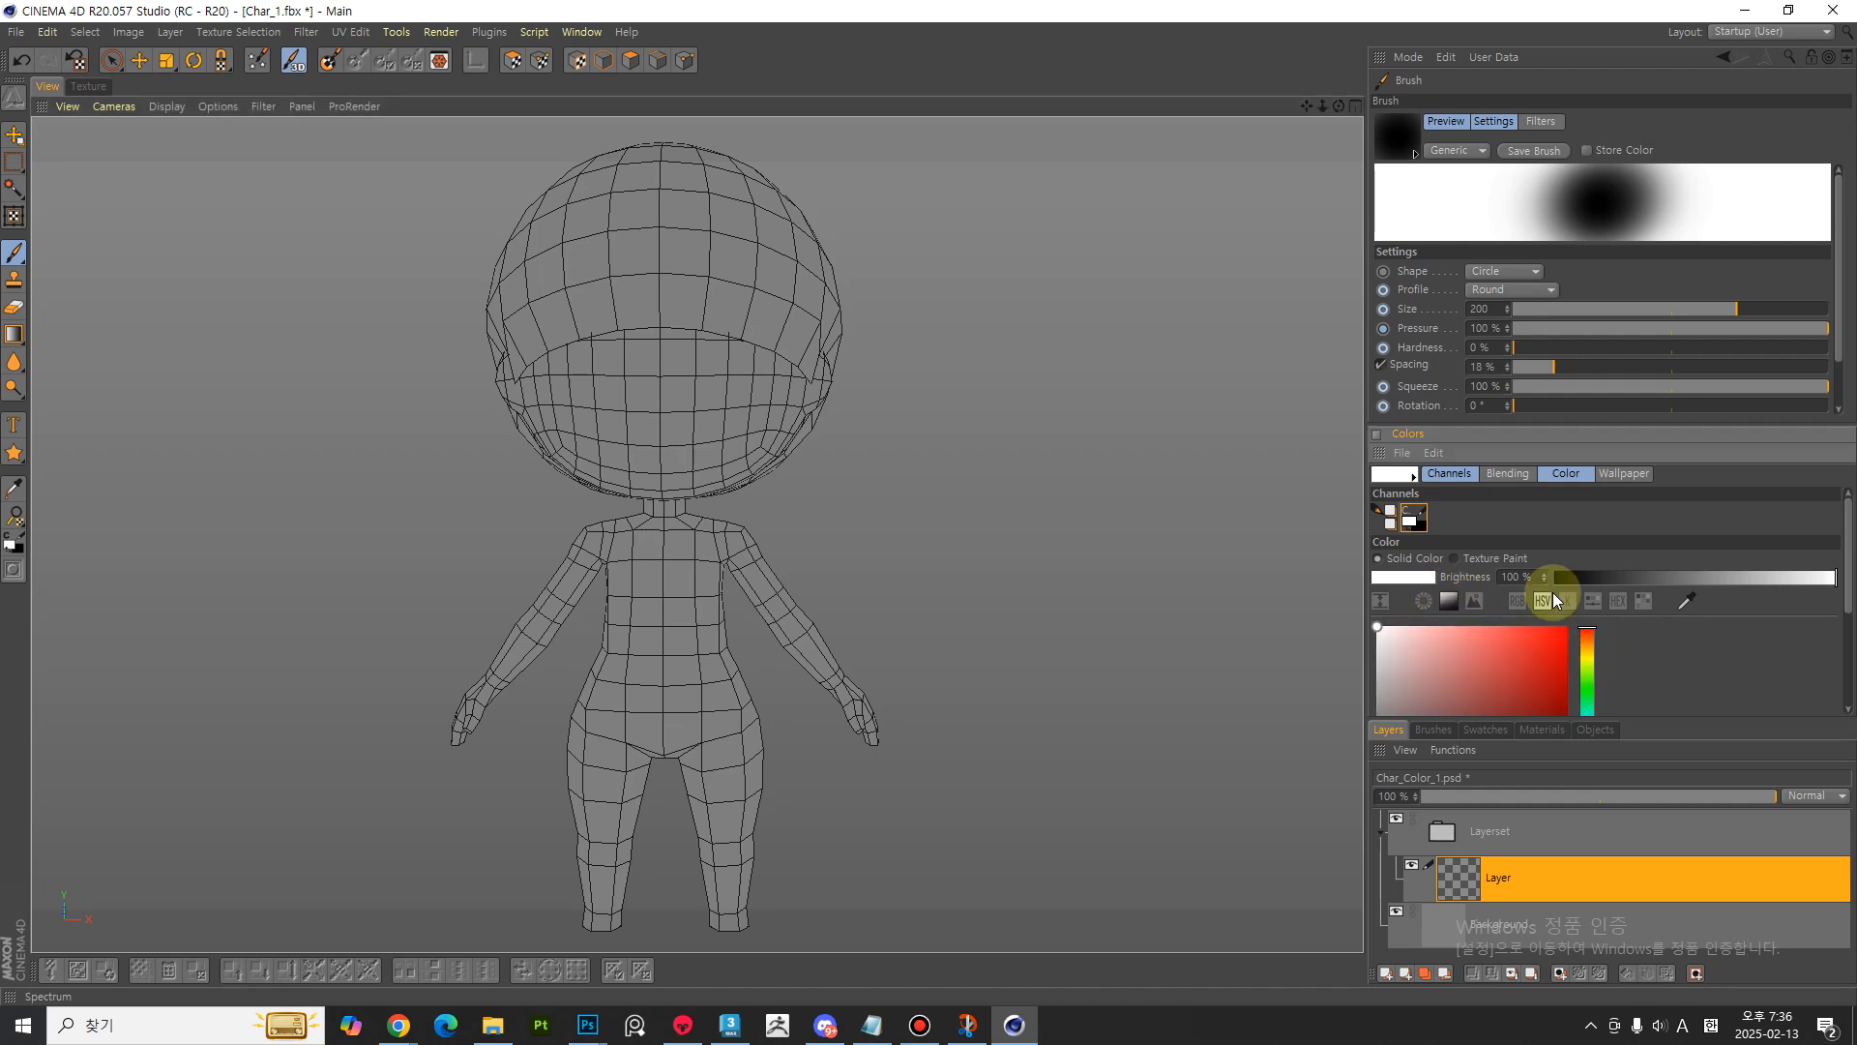
pyautogui.moveTo(1849, 531); pyautogui.dragTo(1848, 584)
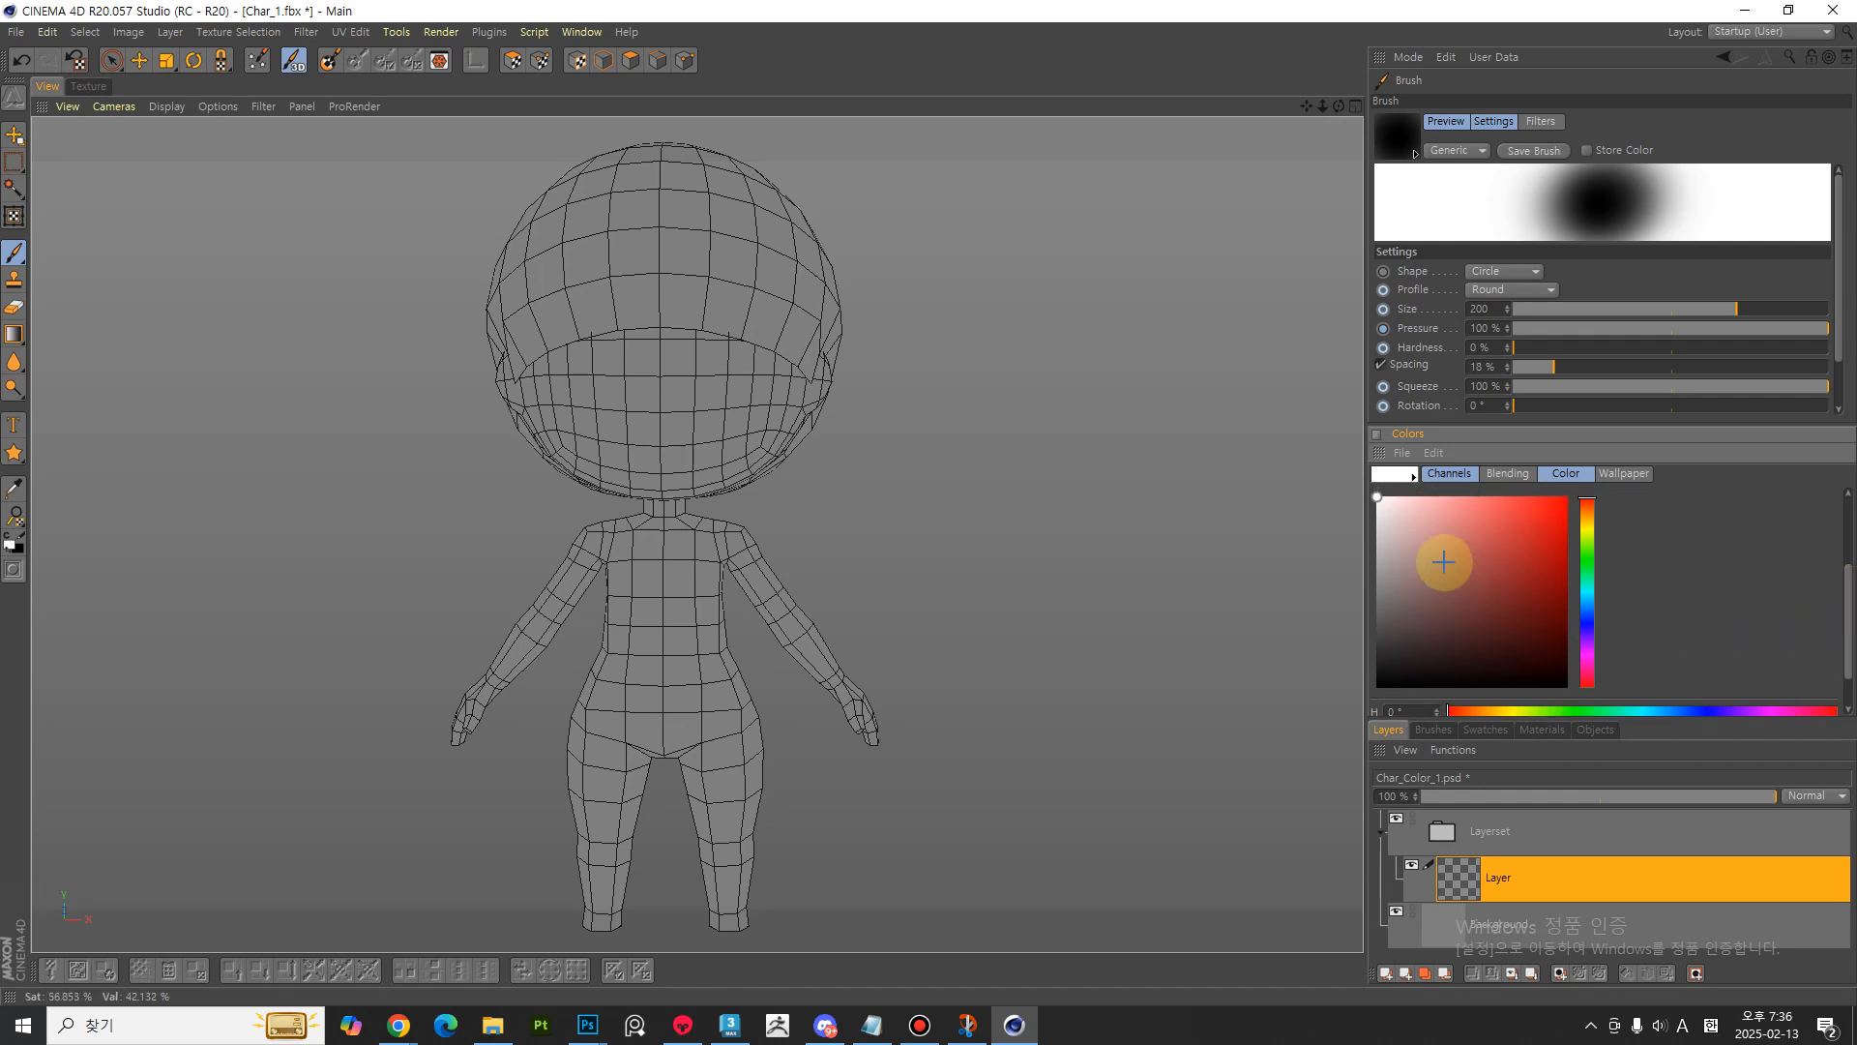
pyautogui.moveTo(1848, 609)
pyautogui.mouseDown()
pyautogui.moveTo(1848, 627)
pyautogui.moveTo(1849, 610)
pyautogui.mouseUp()
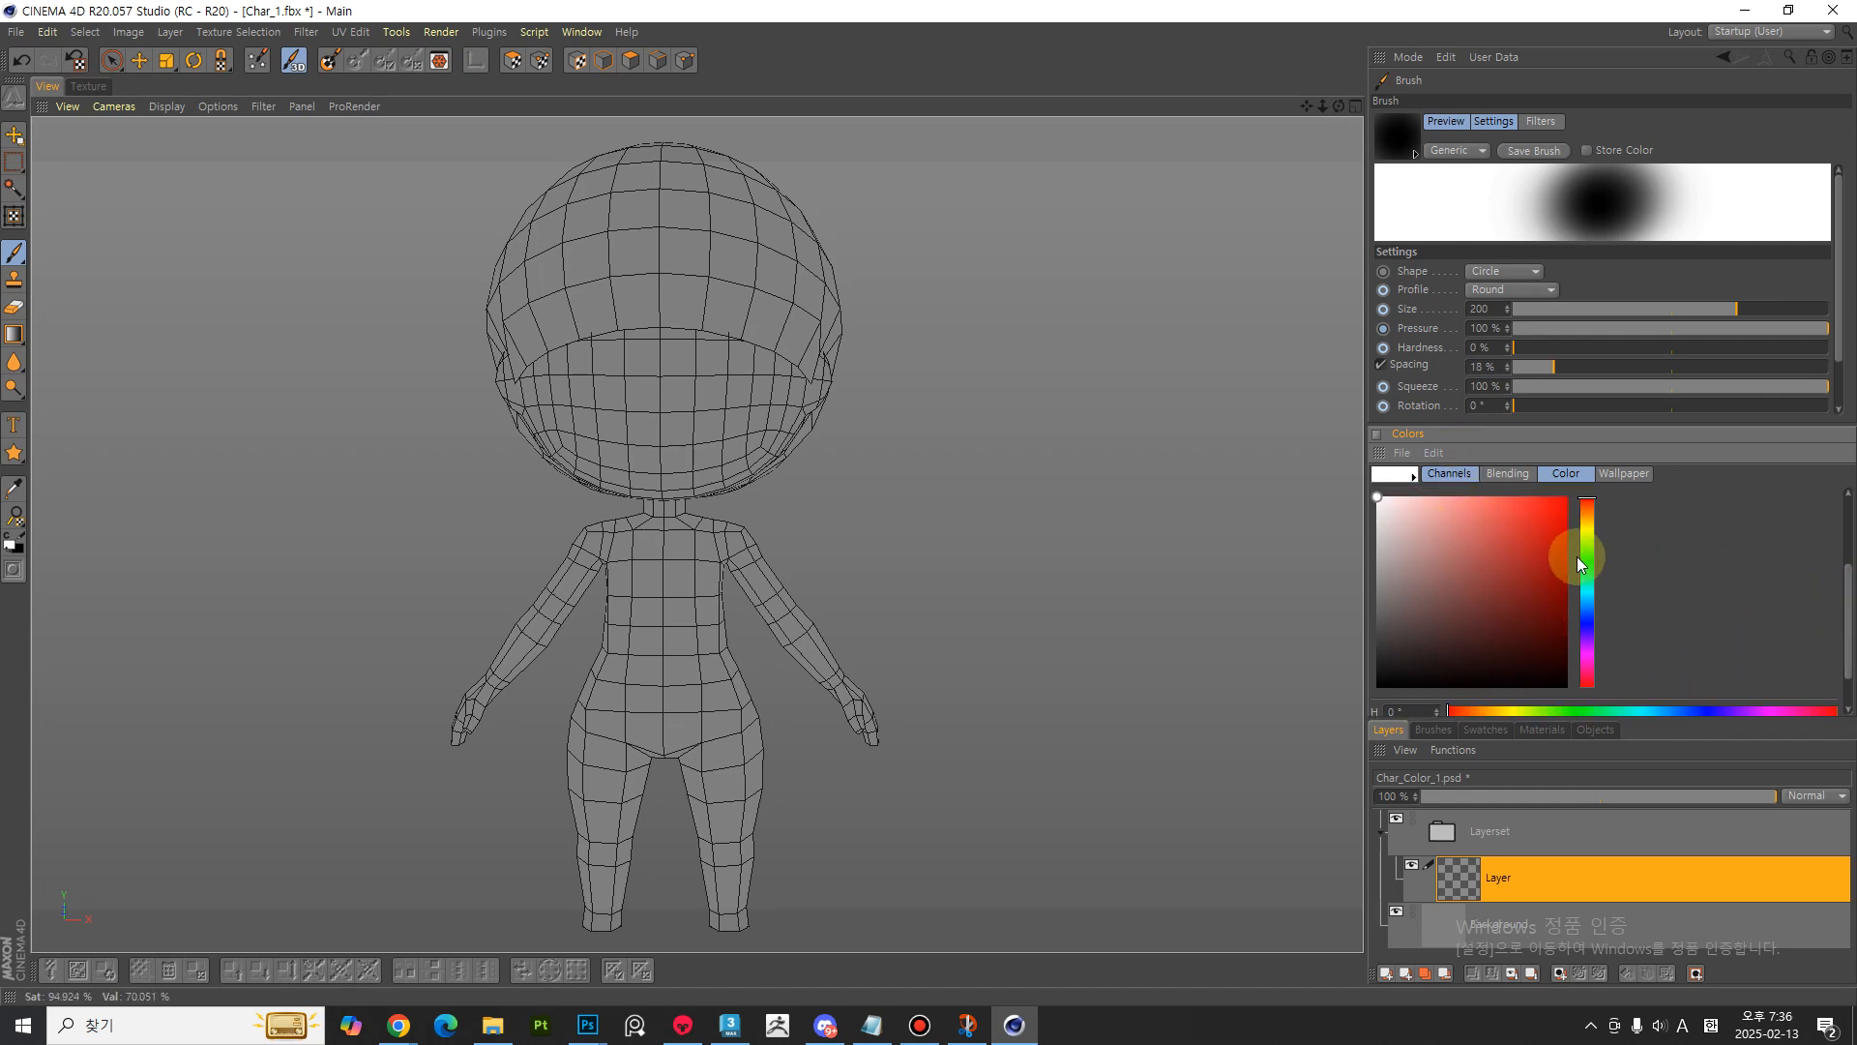
pyautogui.click(1594, 504)
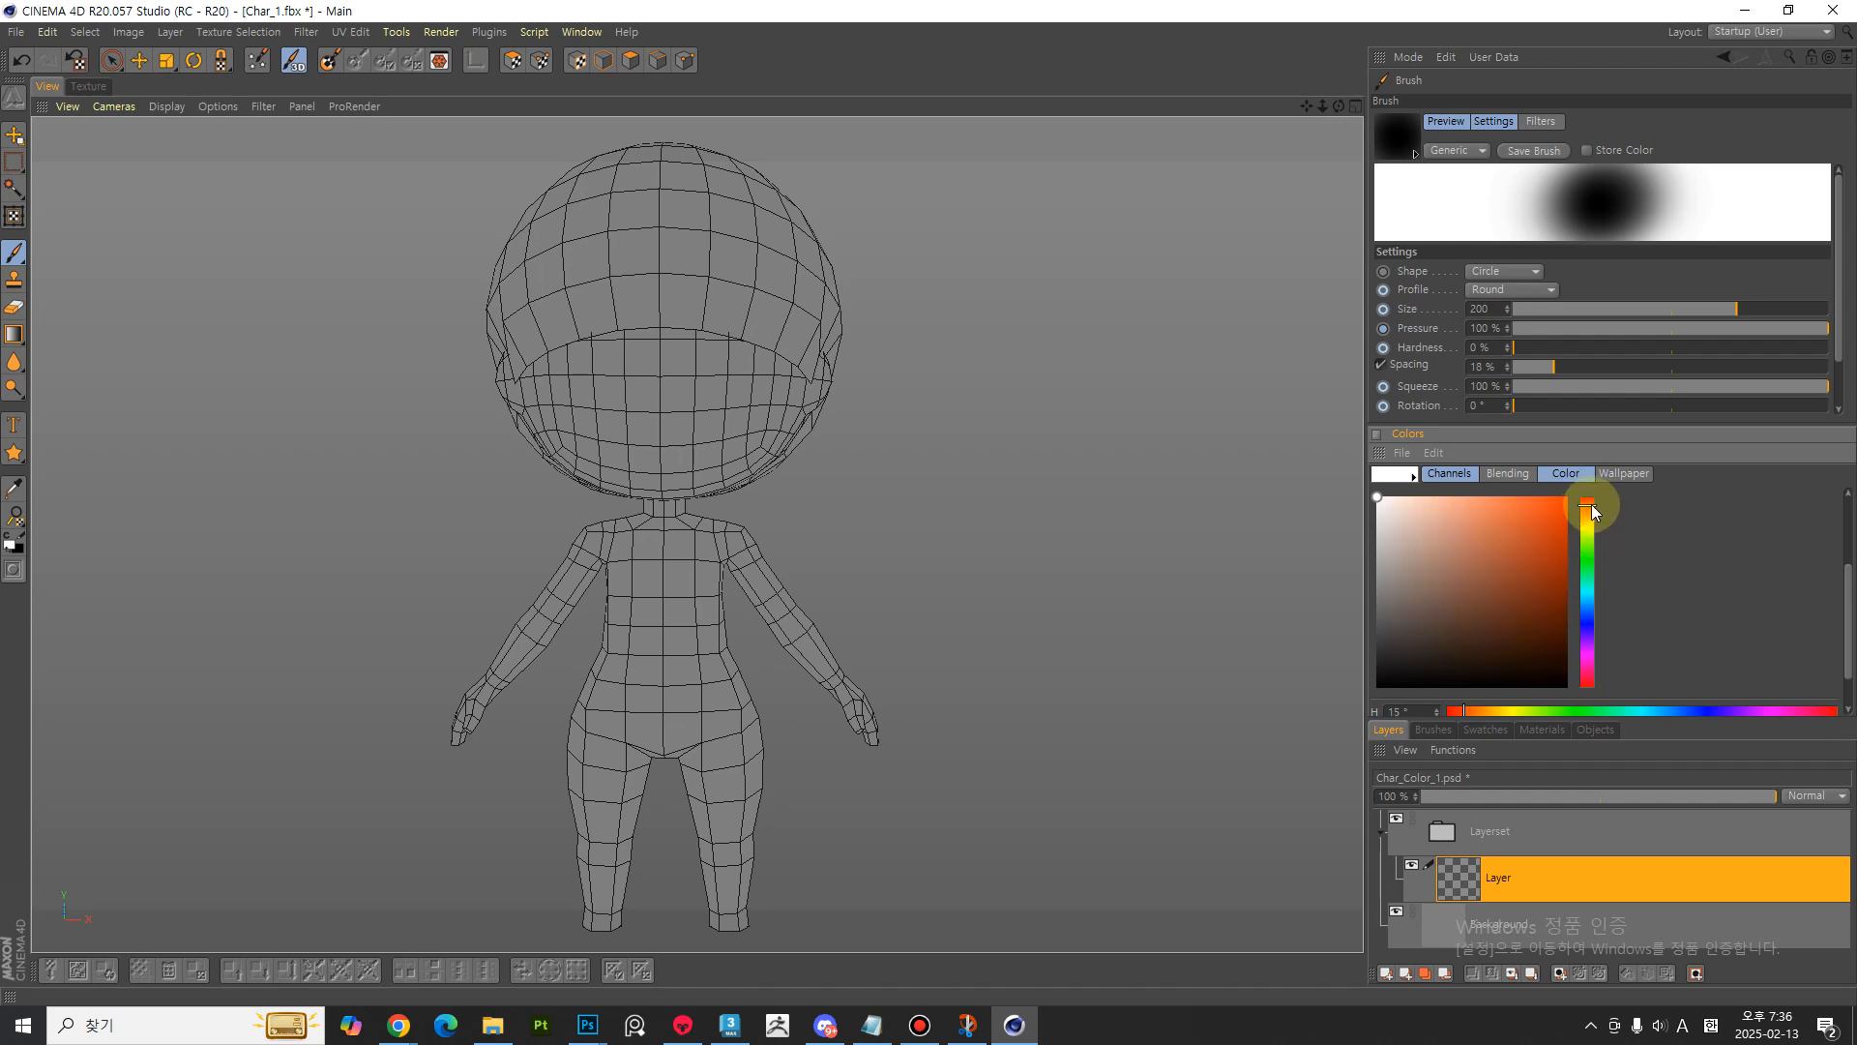
pyautogui.click(1408, 508)
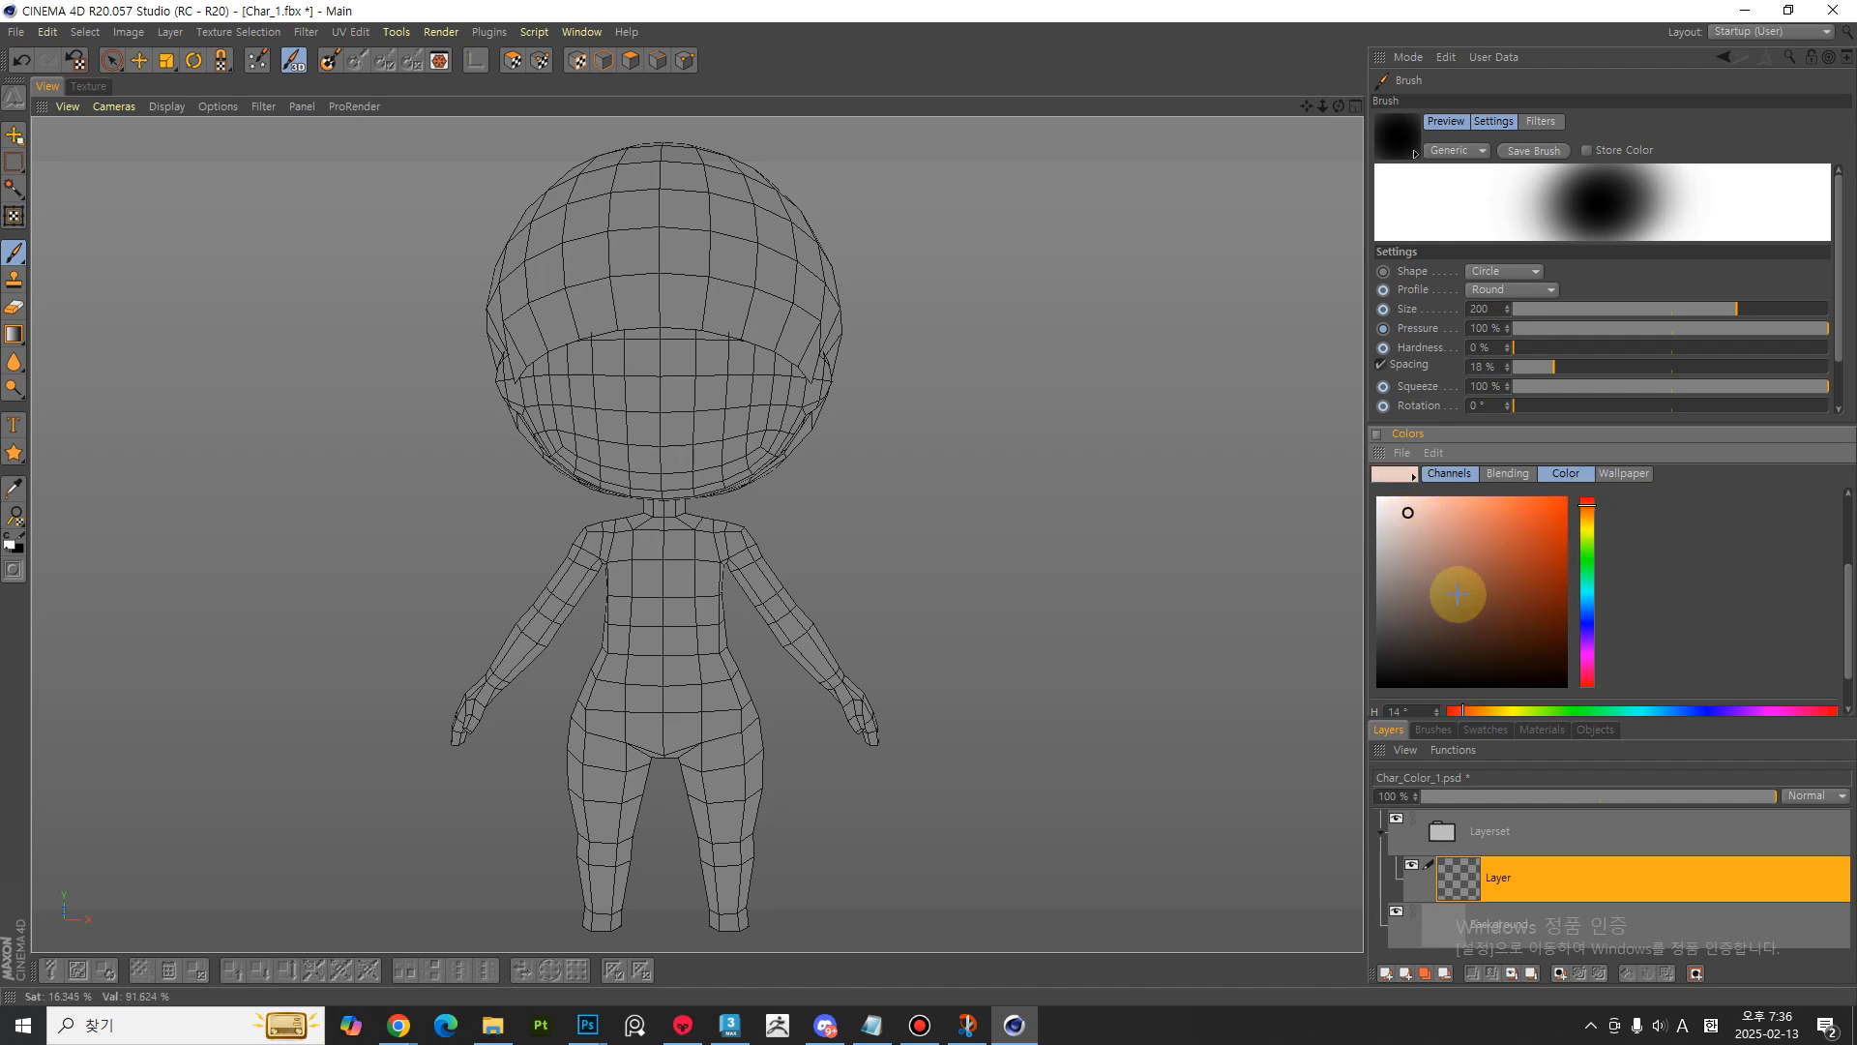
# - Paint the front of the character's face with the skin tone on the selected layer
pyautogui.moveTo(684, 344)
pyautogui.mouseDown()
pyautogui.moveTo(716, 348)
pyautogui.moveTo(696, 338)
pyautogui.moveTo(751, 481)
pyautogui.moveTo(609, 402)
pyautogui.mouseUp()
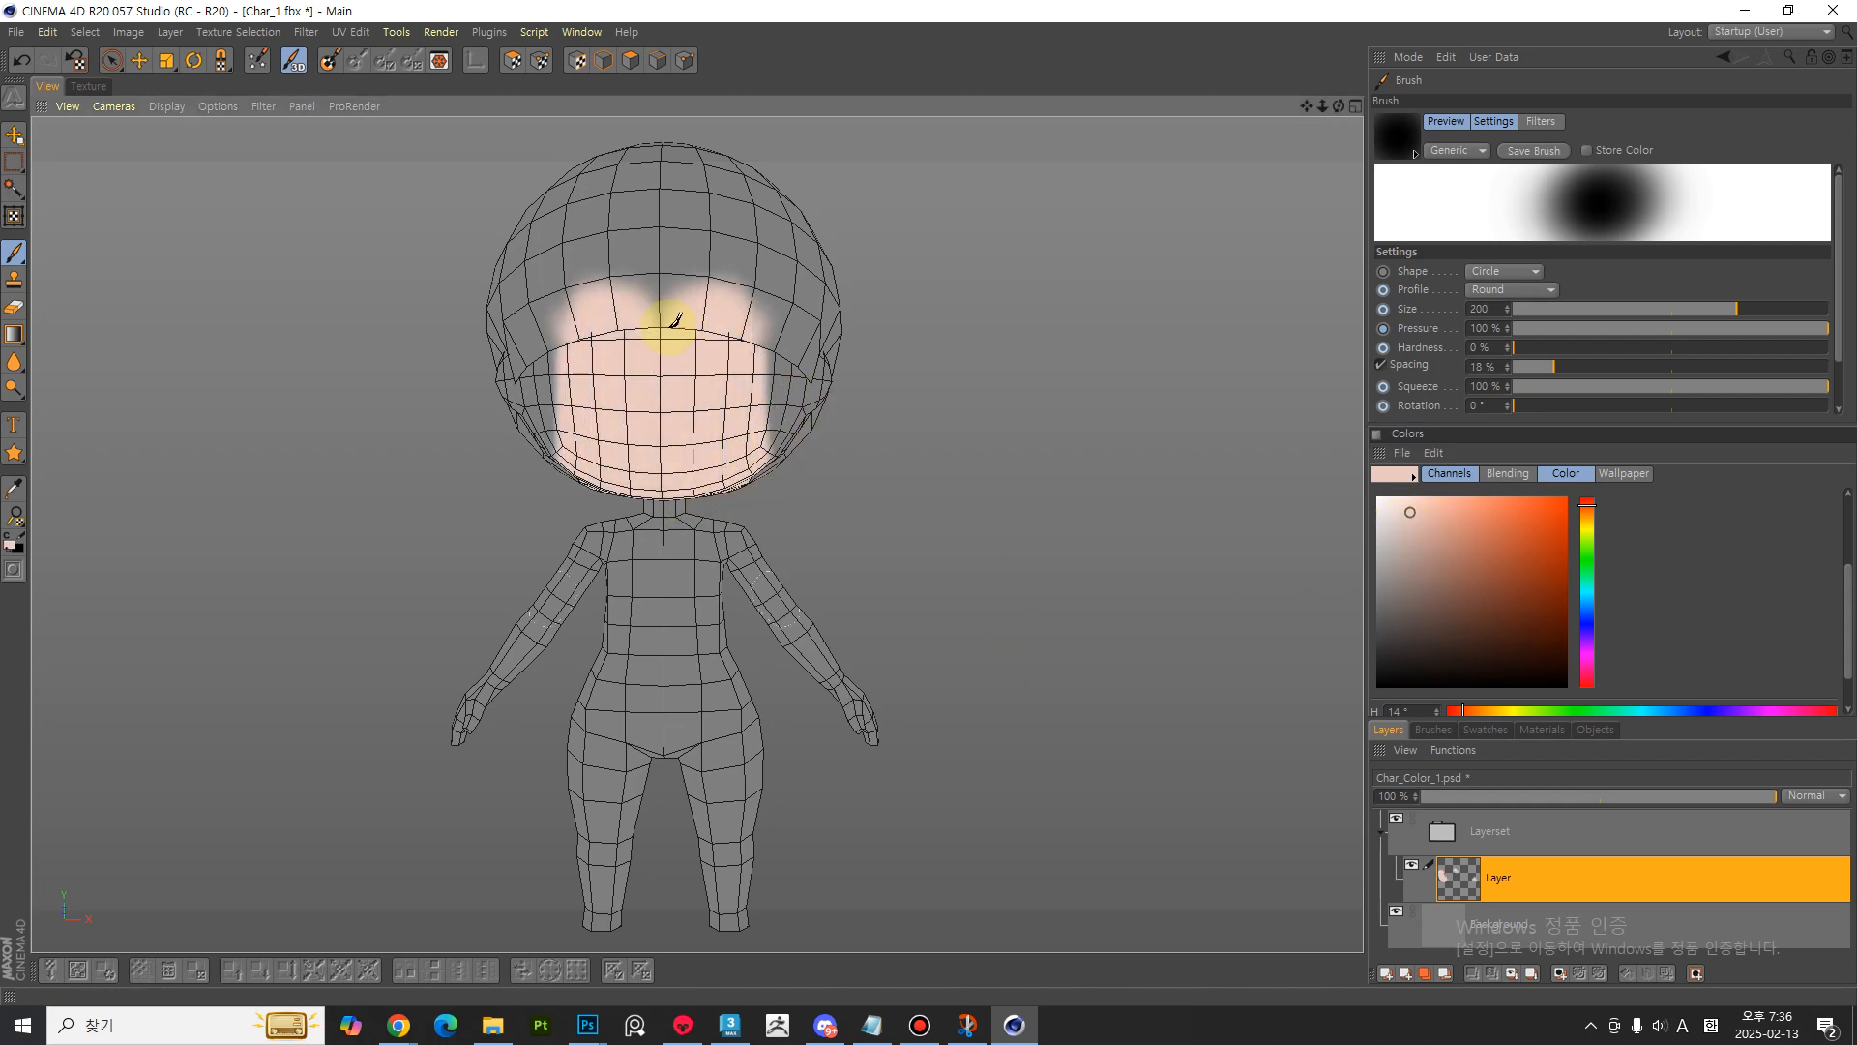
pyautogui.moveTo(1015, 581)
pyautogui.keyDown('alt'); pyautogui.mouseDown()
pyautogui.moveTo(581, 432)
pyautogui.moveTo(705, 448)
pyautogui.moveTo(758, 539)
pyautogui.moveTo(845, 439)
pyautogui.moveTo(875, 539)
pyautogui.moveTo(983, 610)
pyautogui.moveTo(958, 638)
pyautogui.moveTo(1009, 628)
pyautogui.mouseUp(); pyautogui.keyUp('alt')
pyautogui.keyDown('alt'); pyautogui.moveTo(1007, 626); pyautogui.dragTo(944, 567, button='middle'); pyautogui.keyUp('alt')
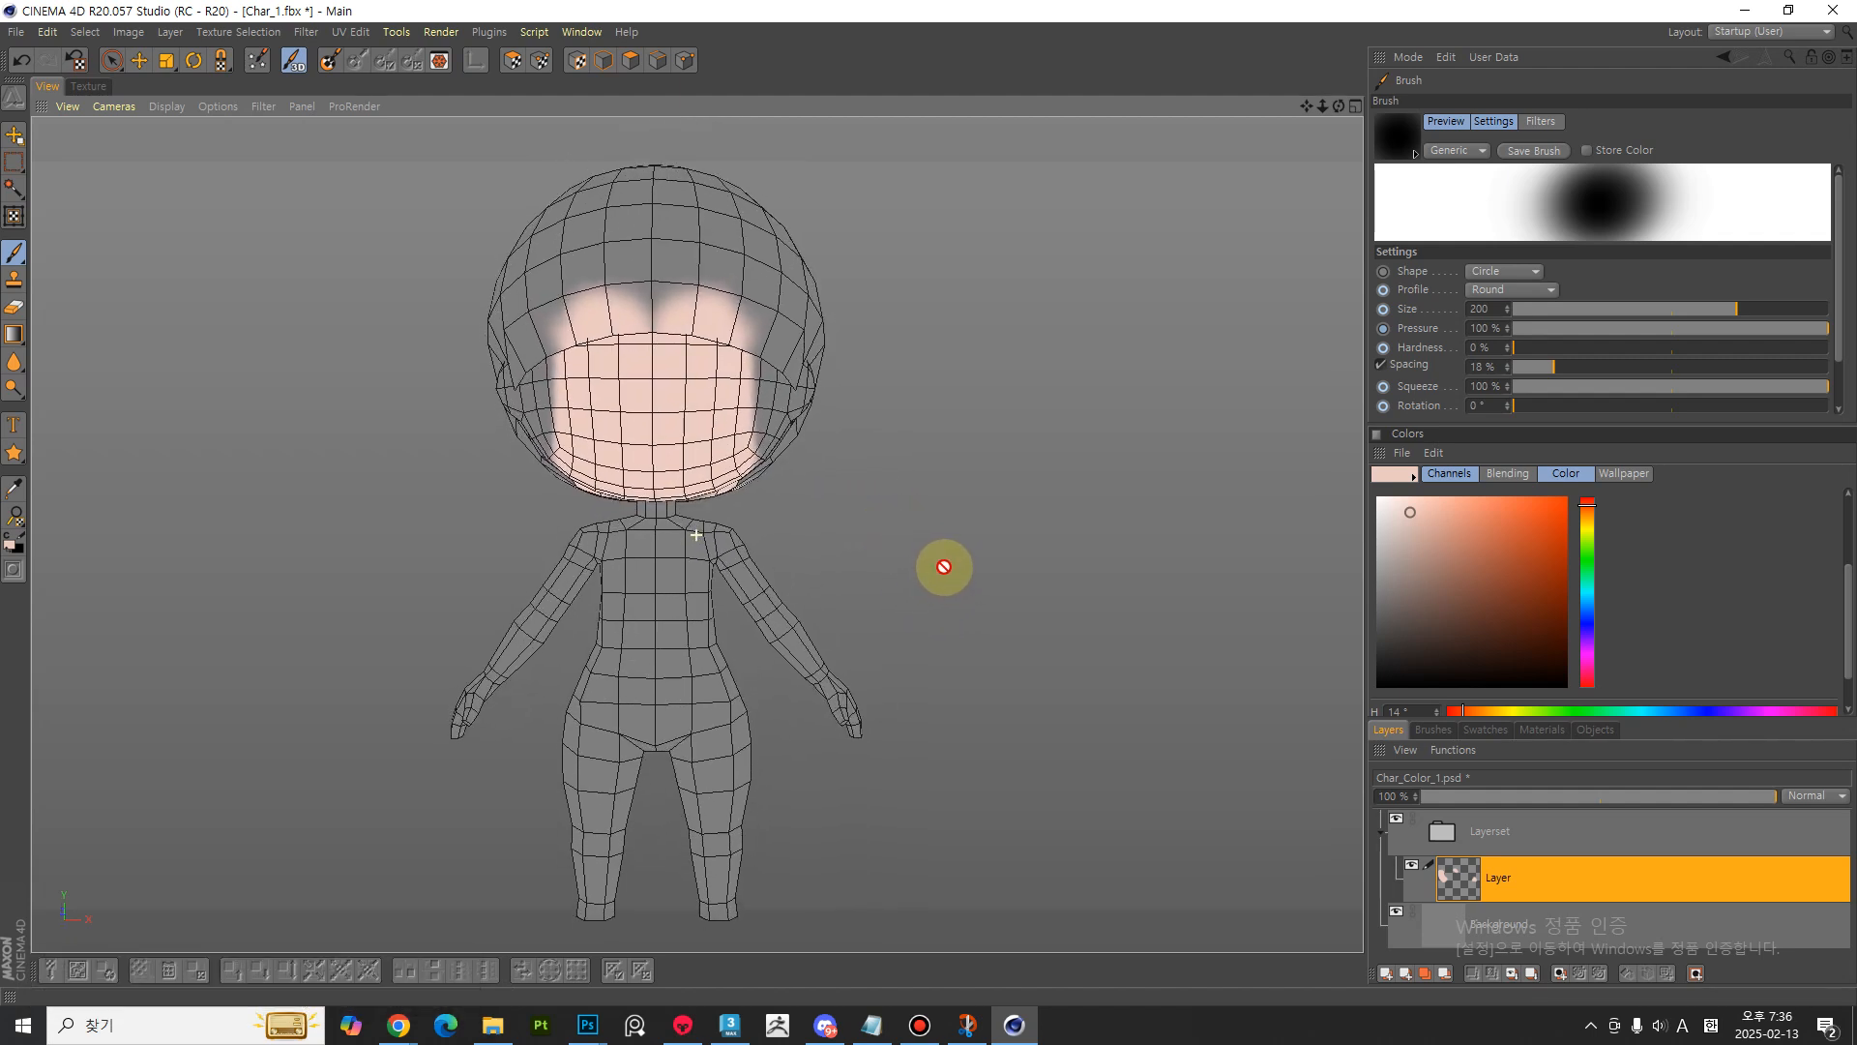
# - Turn on projection painting, reduce the brush to size 90 and paint the face sides, neck, arms, torso and legs with the skin tone
pyautogui.click(335, 62)
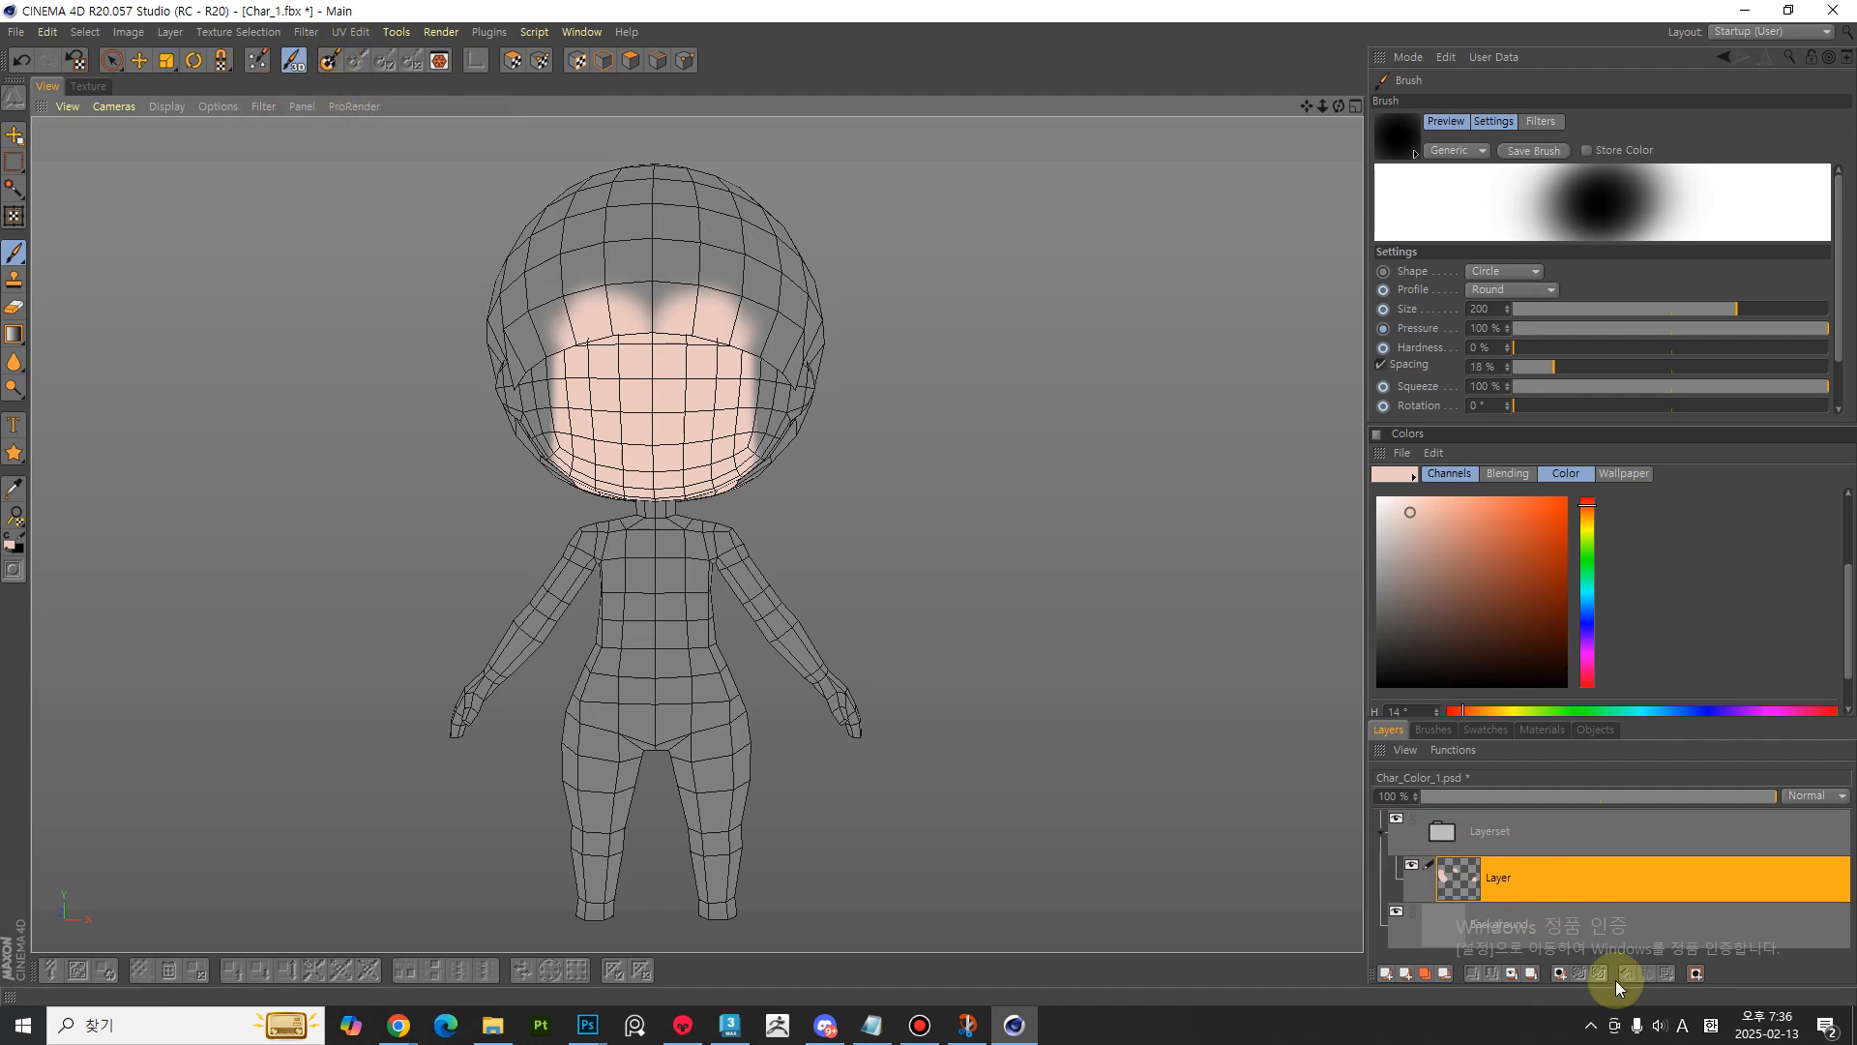
pyautogui.click(332, 60)
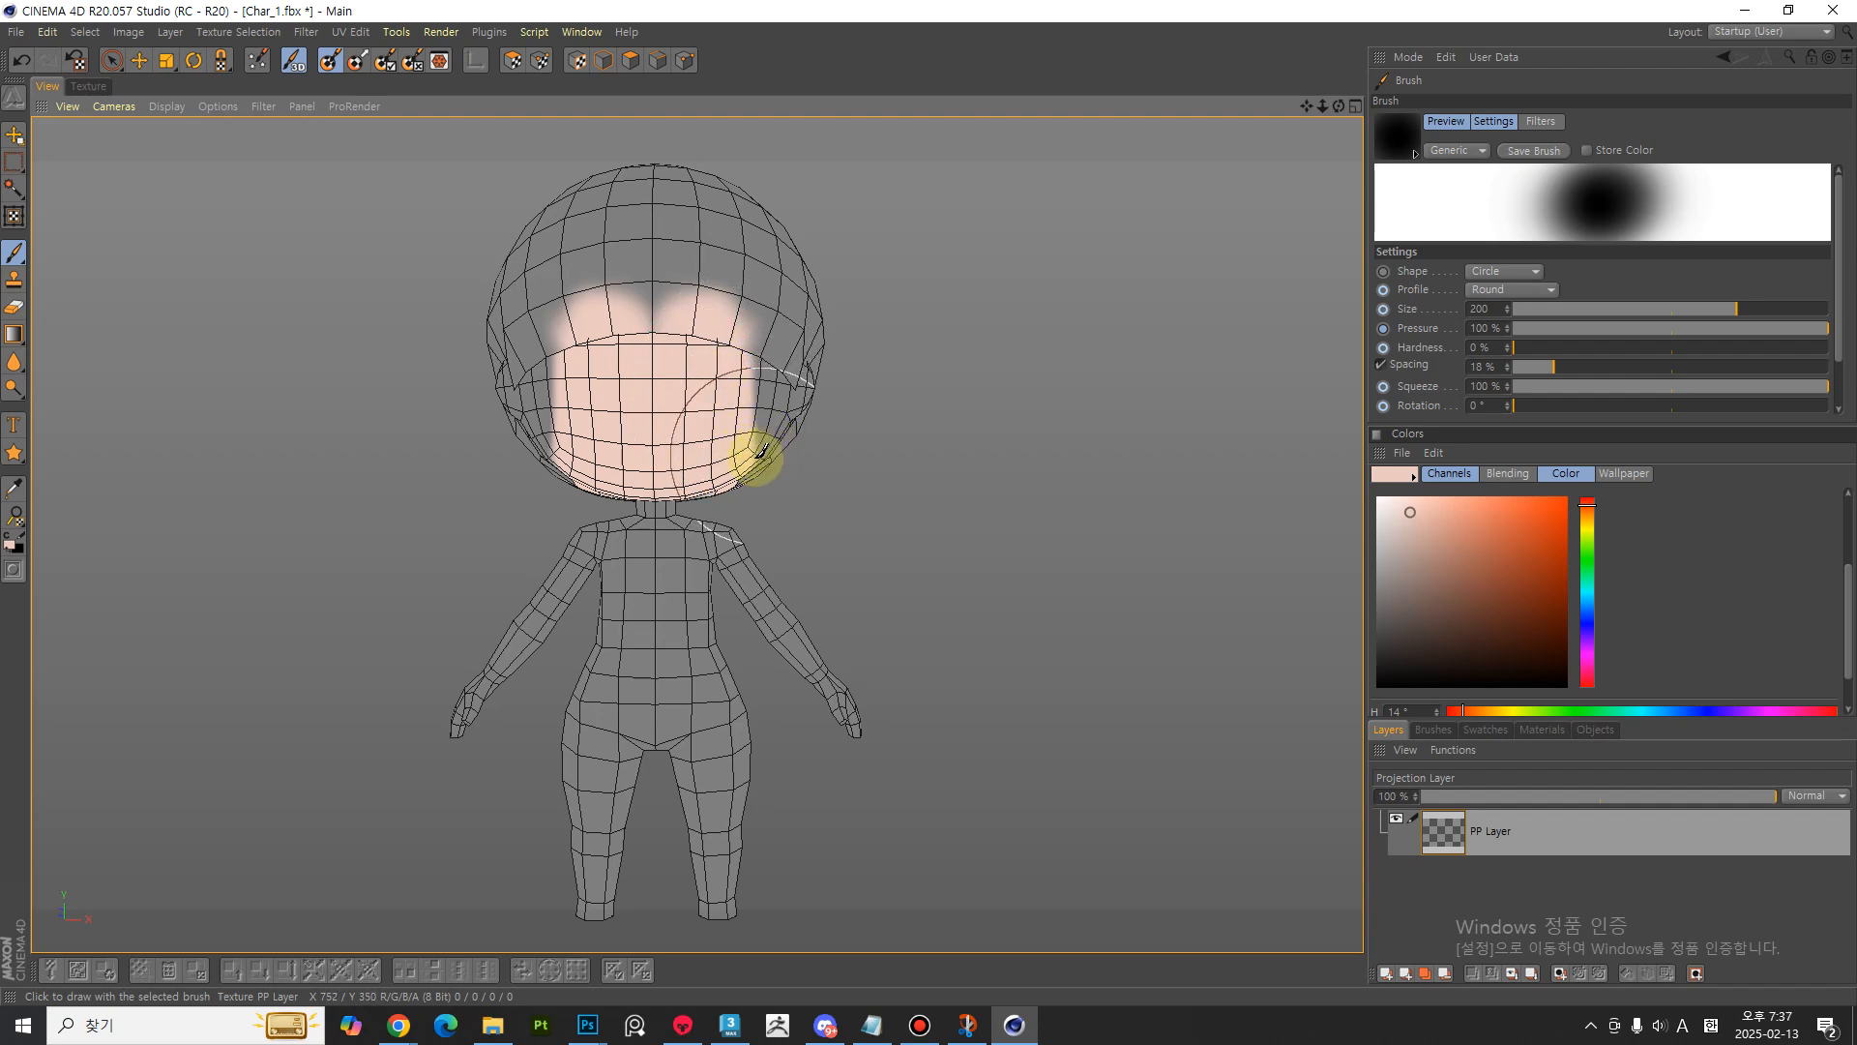
pyautogui.press('[')
pyautogui.press('[')
pyautogui.press('[')
pyautogui.press('[')
pyautogui.press('[')
pyautogui.moveTo(749, 416)
pyautogui.mouseDown()
pyautogui.moveTo(761, 449)
pyautogui.moveTo(767, 366)
pyautogui.moveTo(784, 410)
pyautogui.mouseUp()
pyautogui.moveTo(696, 543)
pyautogui.mouseDown()
pyautogui.moveTo(684, 609)
pyautogui.moveTo(675, 583)
pyautogui.moveTo(713, 523)
pyautogui.moveTo(845, 705)
pyautogui.moveTo(713, 787)
pyautogui.moveTo(683, 726)
pyautogui.moveTo(754, 717)
pyautogui.moveTo(705, 610)
pyautogui.moveTo(696, 874)
pyautogui.moveTo(741, 927)
pyautogui.mouseUp()
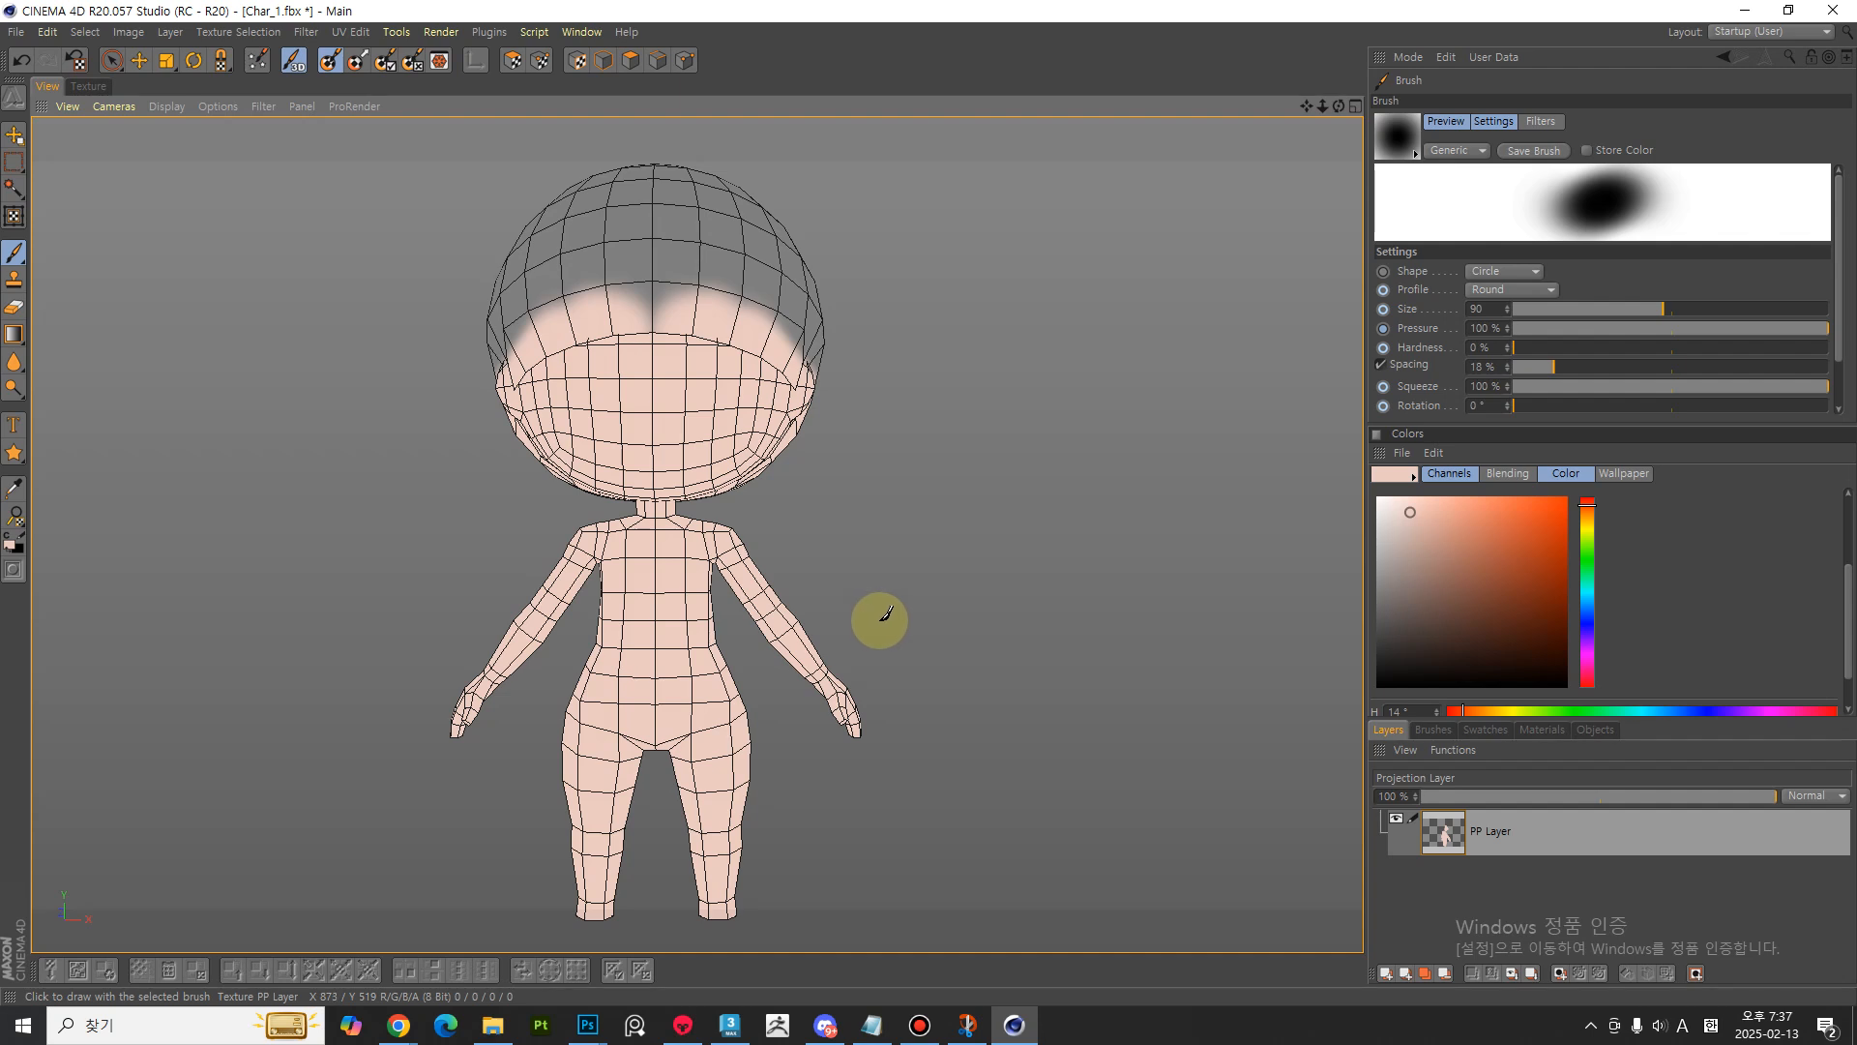
# - Pick a pink with hue 0°, about 32% saturation and 81% value, and shade the legs, hips and arms, reducing the brush to size 60
pyautogui.moveTo(1591, 504); pyautogui.dragTo(1597, 502)
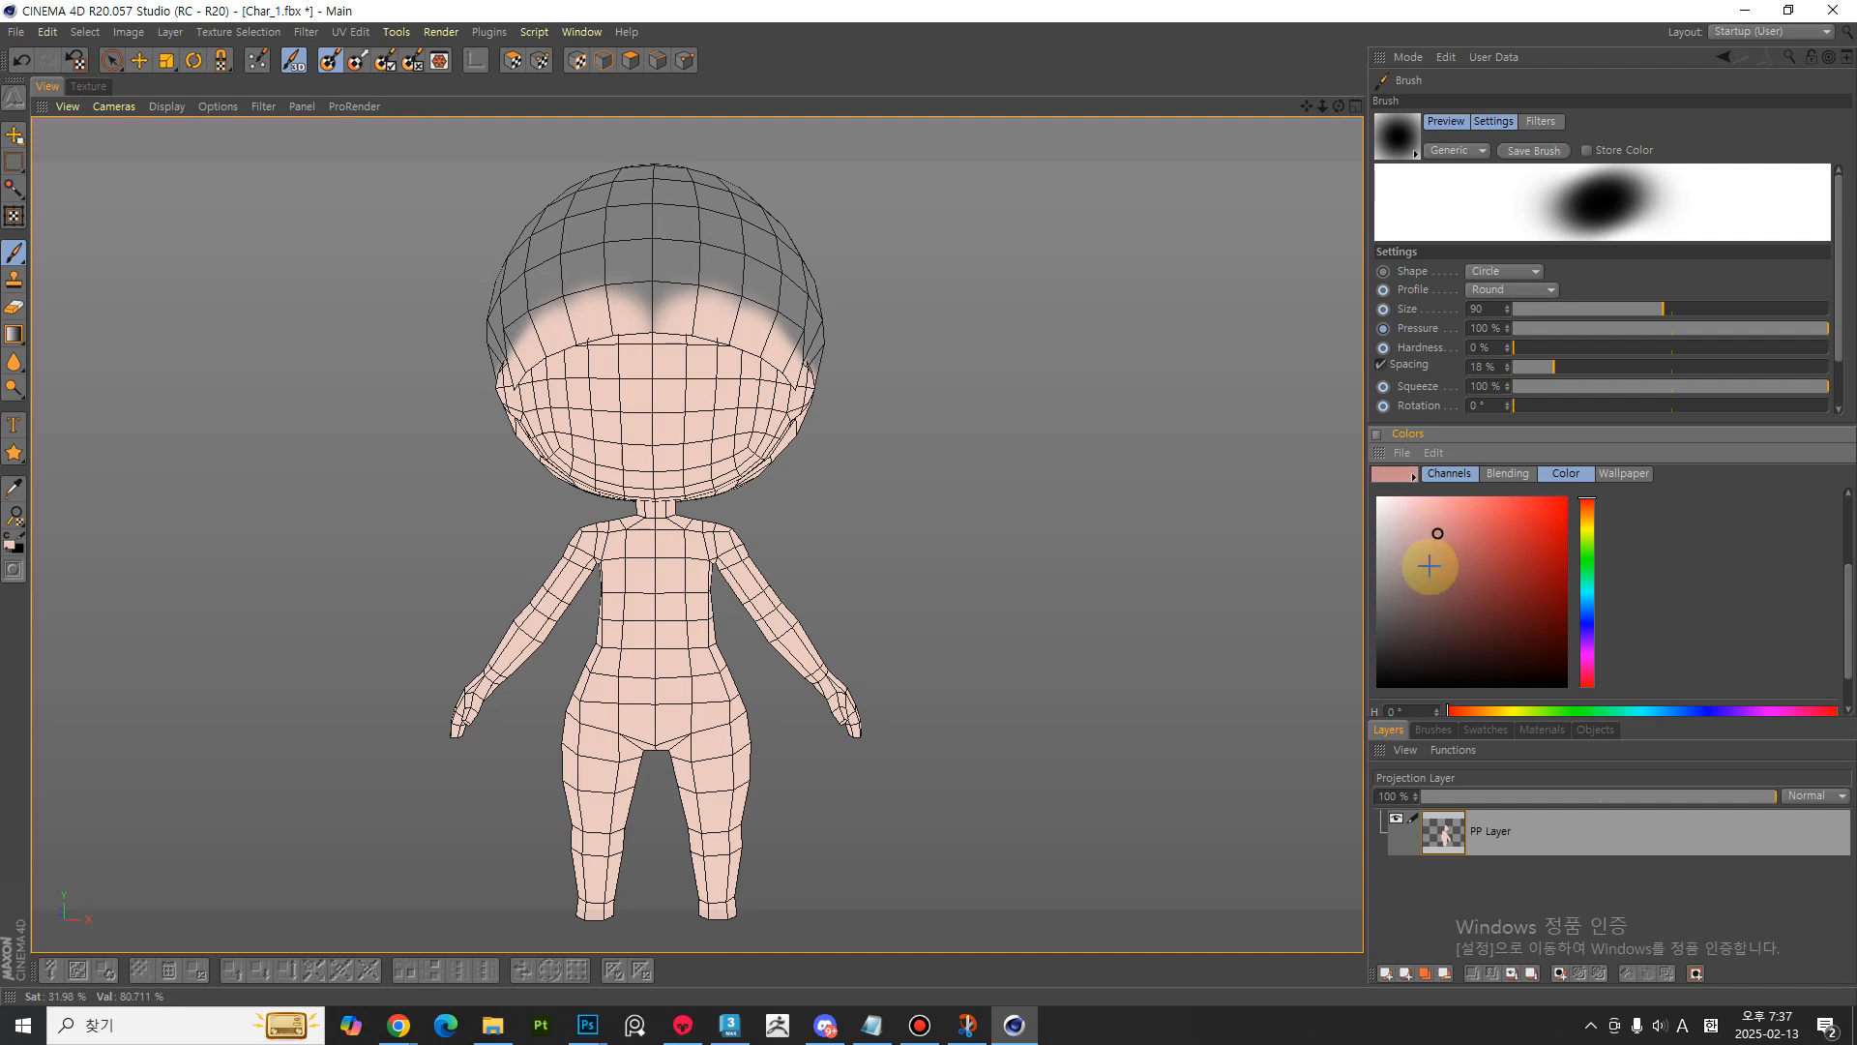
pyautogui.moveTo(683, 835)
pyautogui.mouseDown()
pyautogui.moveTo(671, 716)
pyautogui.moveTo(691, 981)
pyautogui.mouseUp()
pyautogui.moveTo(756, 703)
pyautogui.mouseDown()
pyautogui.moveTo(746, 755)
pyautogui.moveTo(773, 705)
pyautogui.mouseUp()
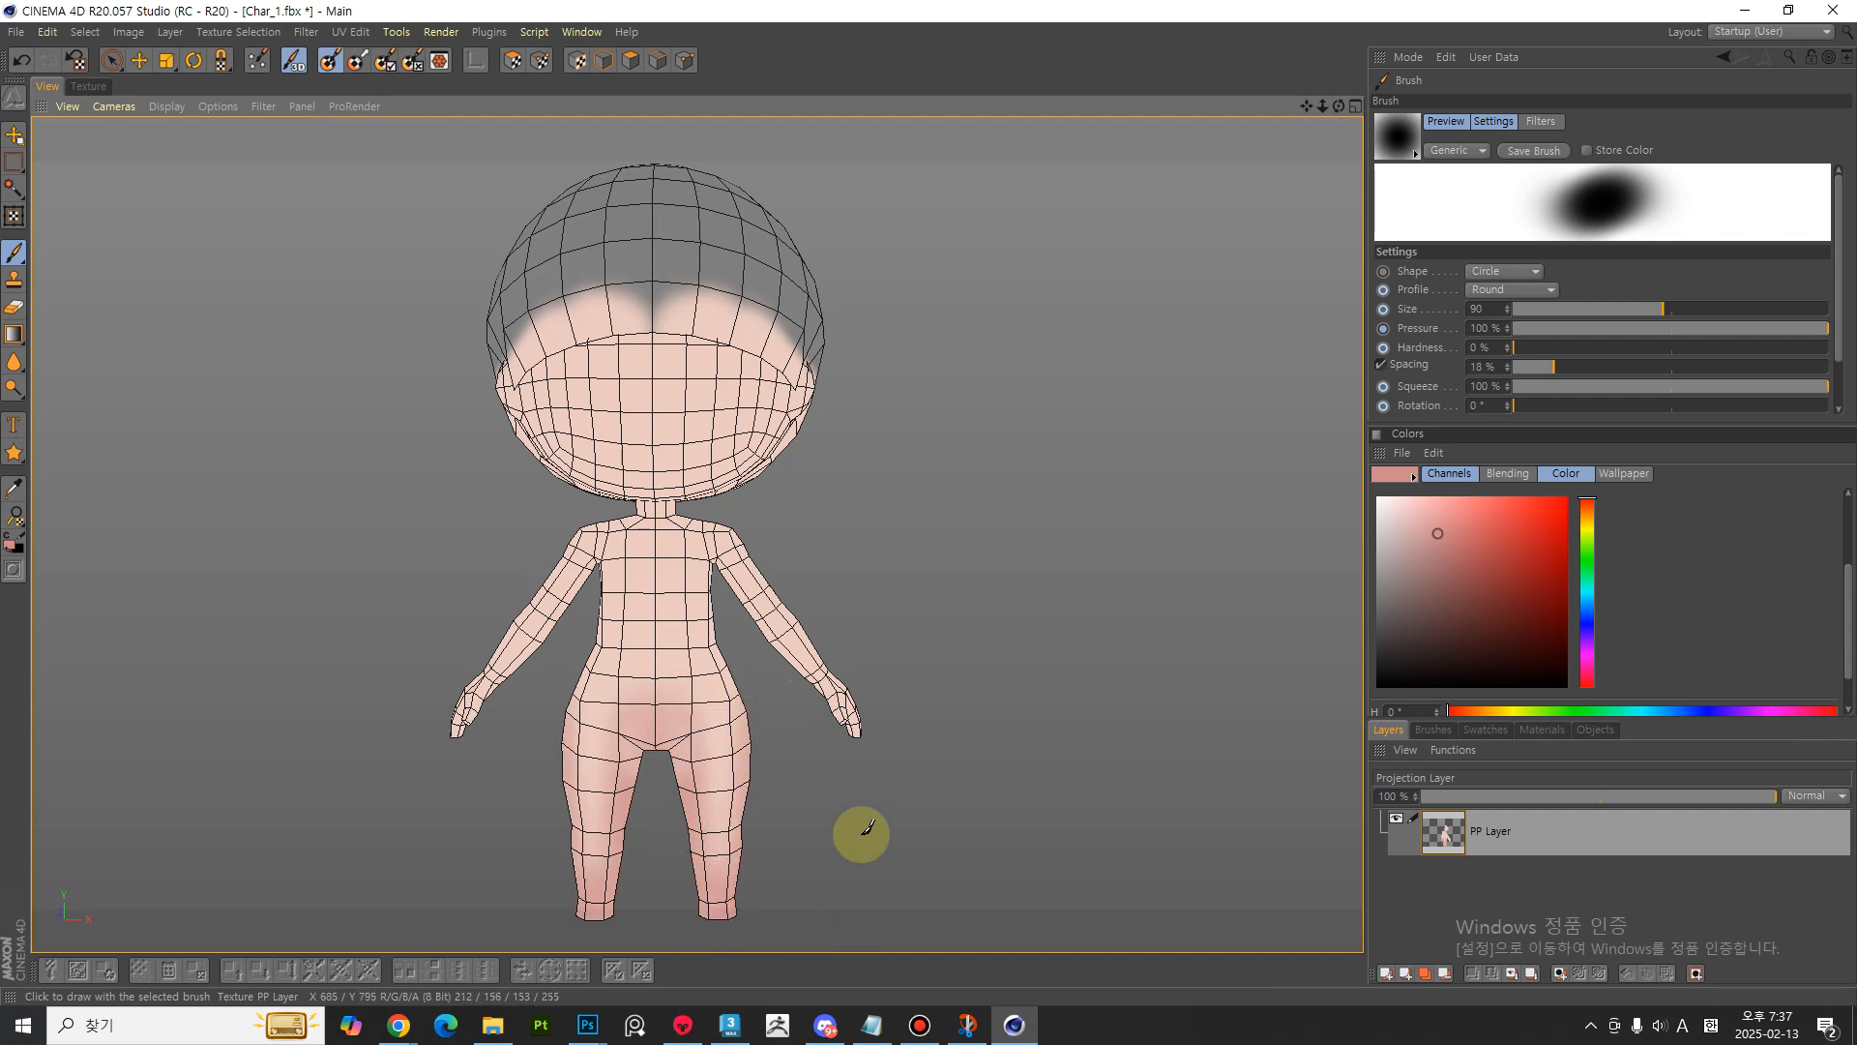
pyautogui.press('[')
pyautogui.press('[')
pyautogui.press('[')
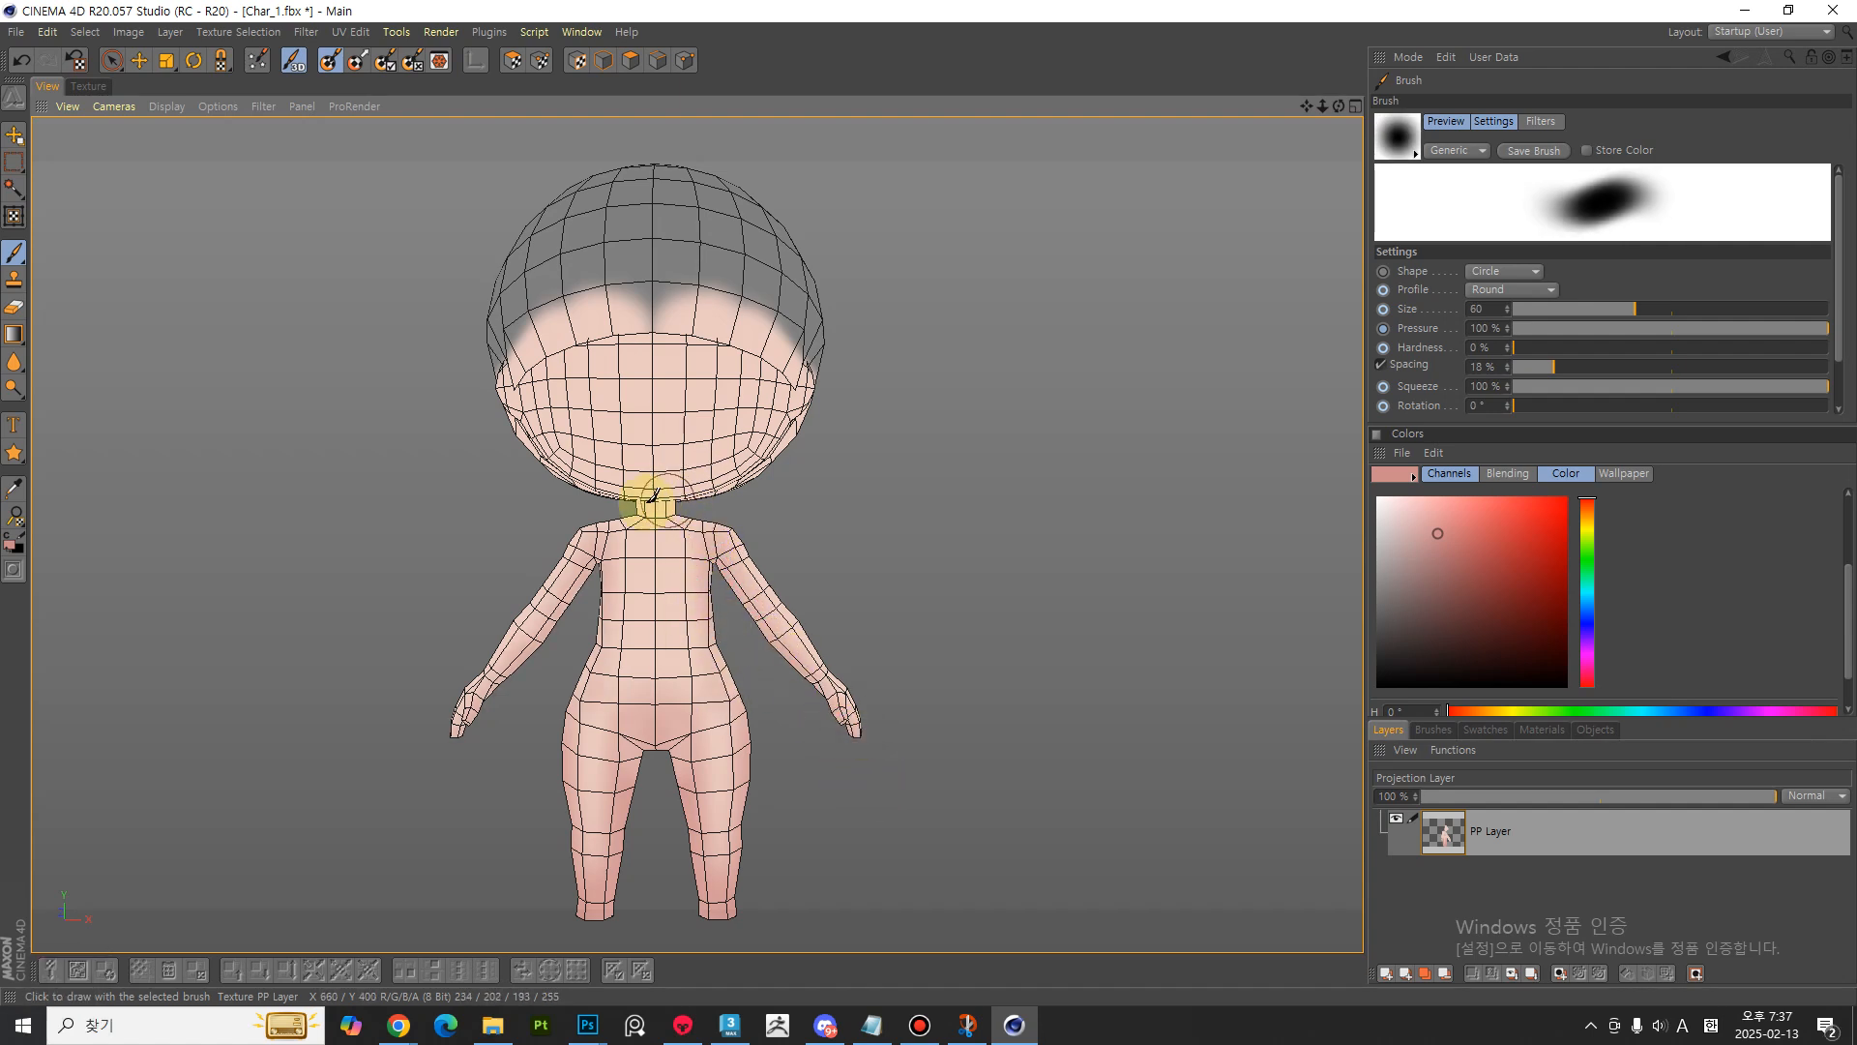
# - Shade the neck and the lower and side edges of the face in pink with a brush of size 90 to 100
pyautogui.press(']')
pyautogui.press(']')
pyautogui.press(']')
pyautogui.press(']')
pyautogui.press(']')
pyautogui.press(']')
pyautogui.press(']')
pyautogui.press(']')
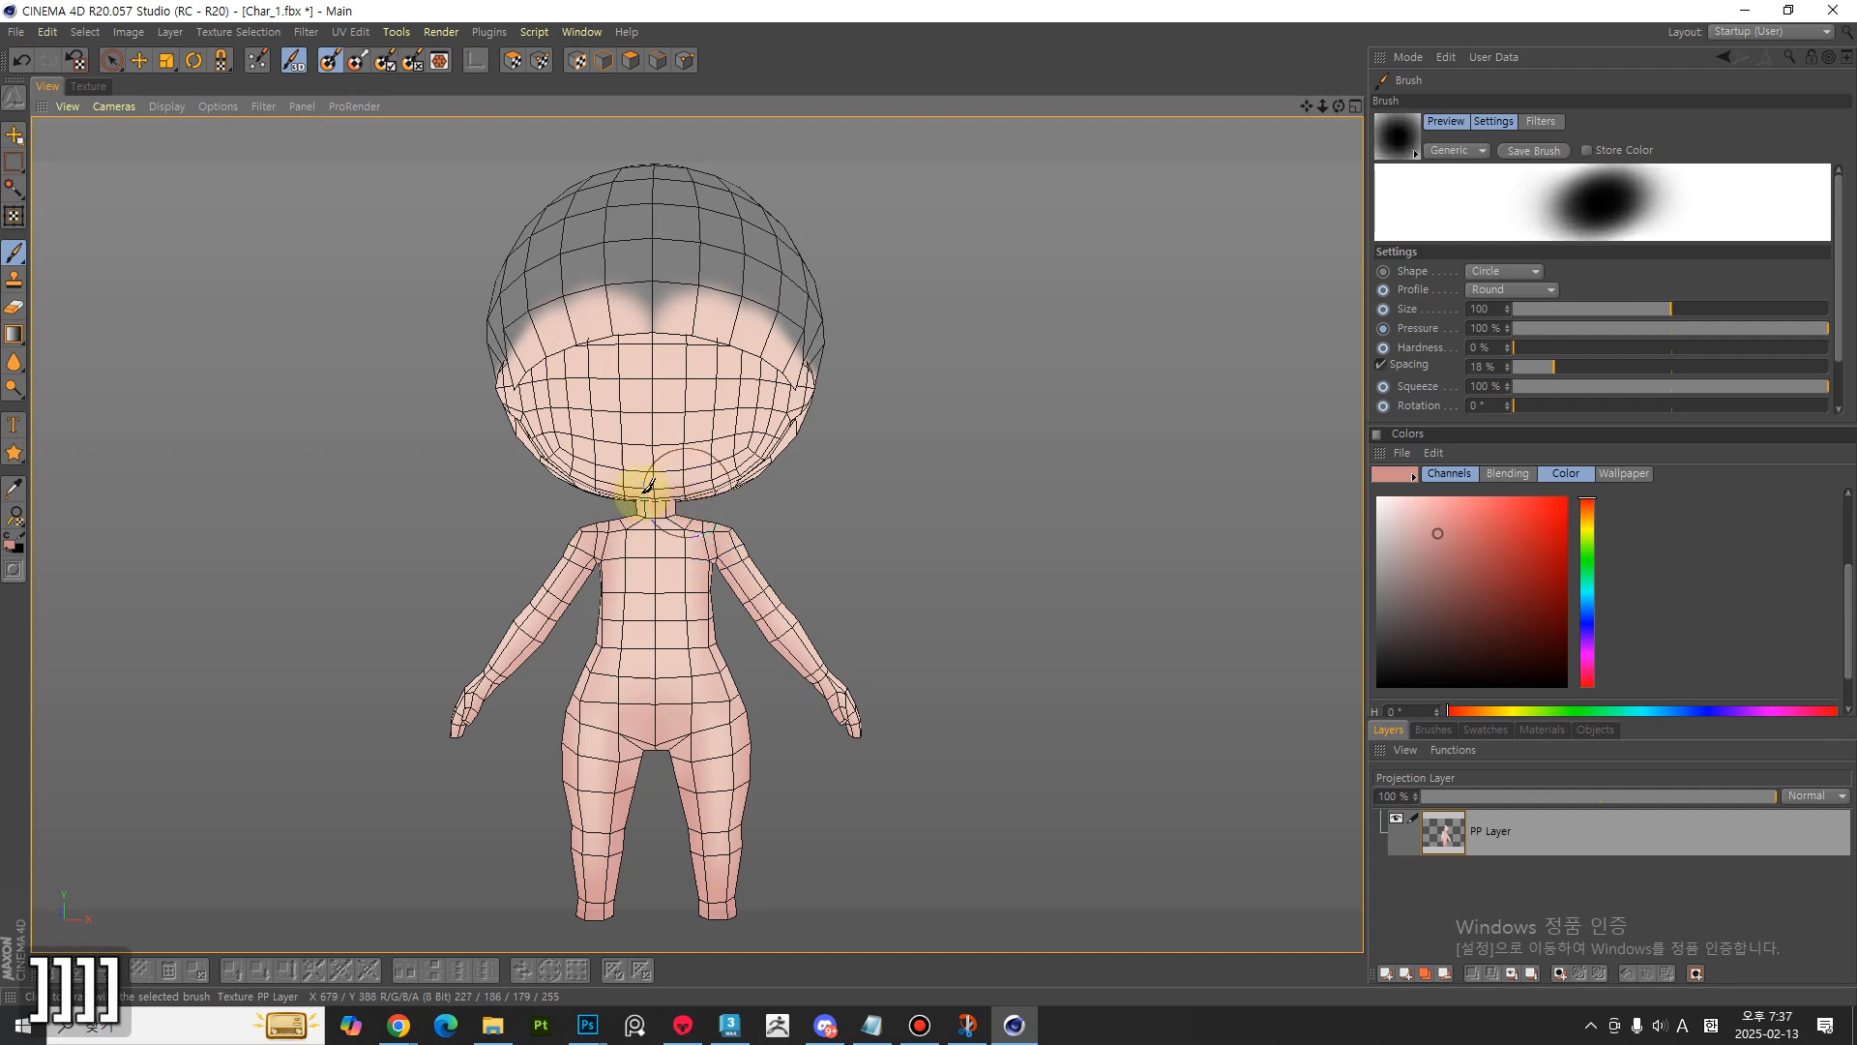
pyautogui.press('[')
pyautogui.press('[')
pyautogui.press('[')
pyautogui.press('[')
pyautogui.press('[')
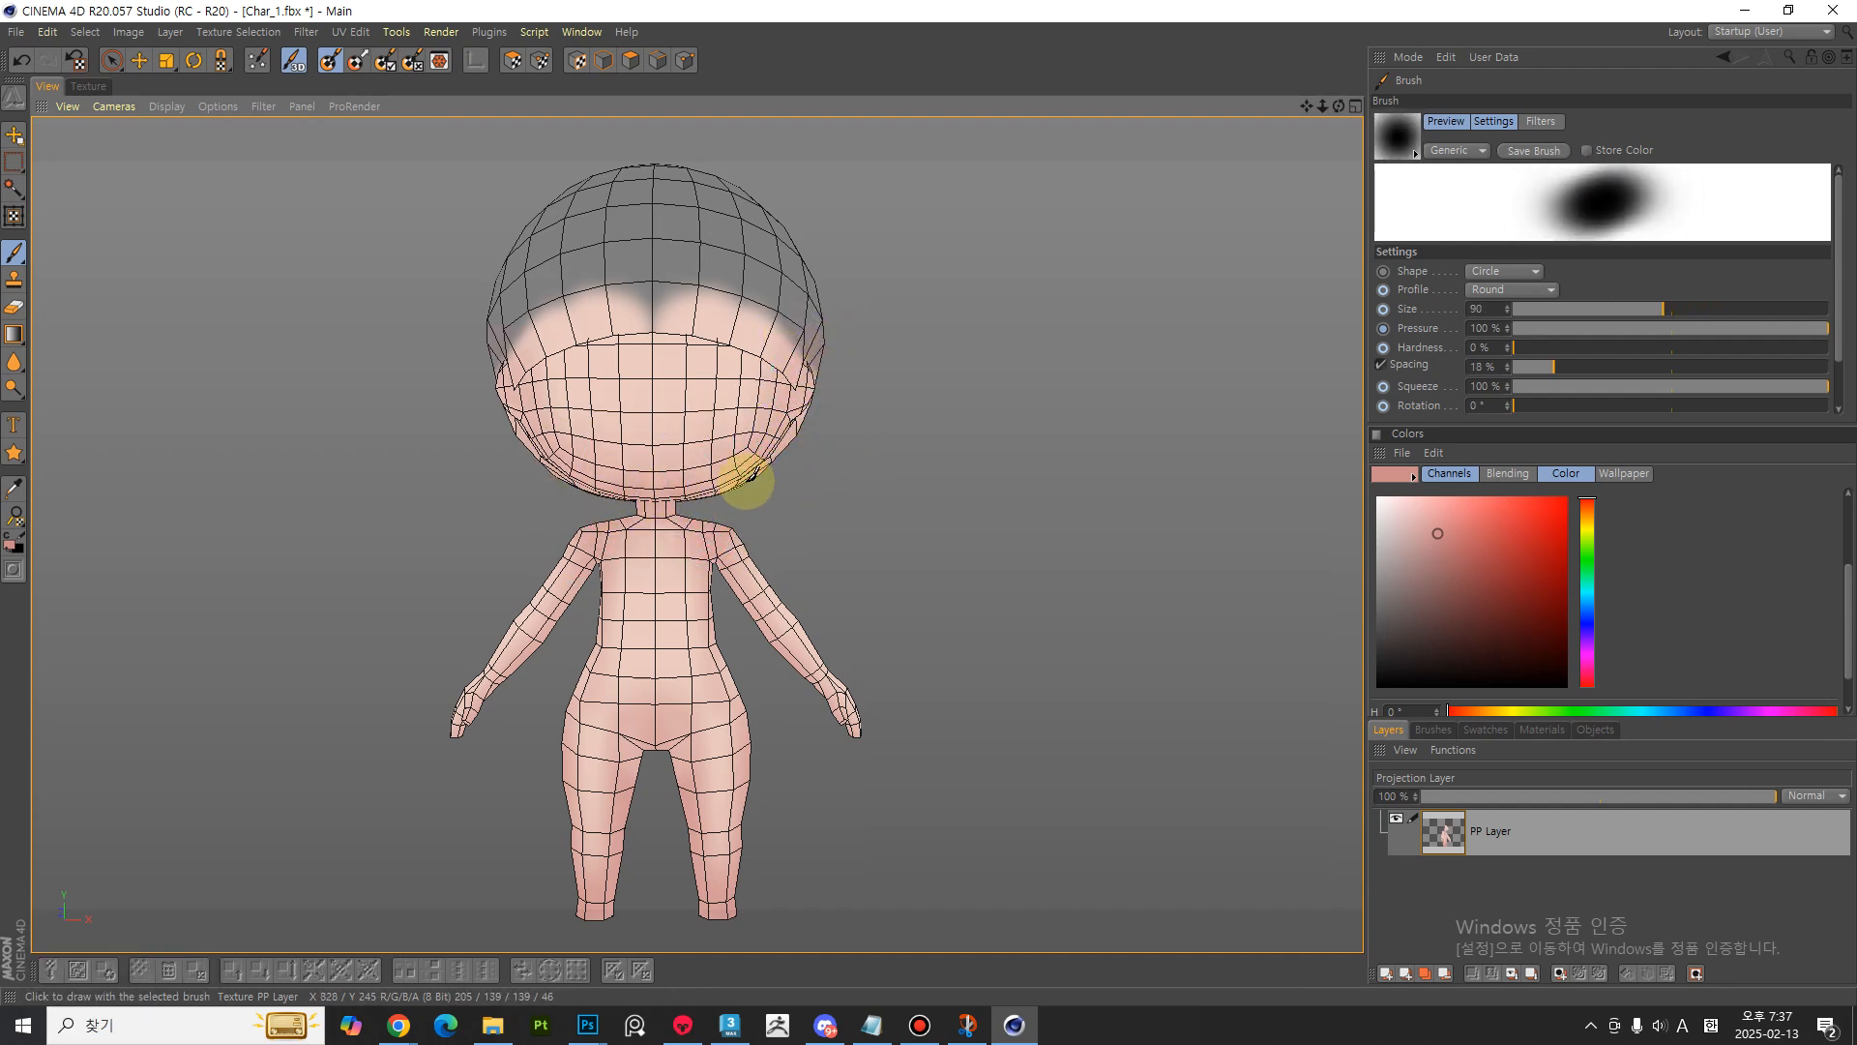
# - Shade the shoulders, arms and hands in pink, reducing the brush to size 45 and 35
pyautogui.press('[')
pyautogui.press('[')
pyautogui.press('[')
pyautogui.press('[')
pyautogui.press('[')
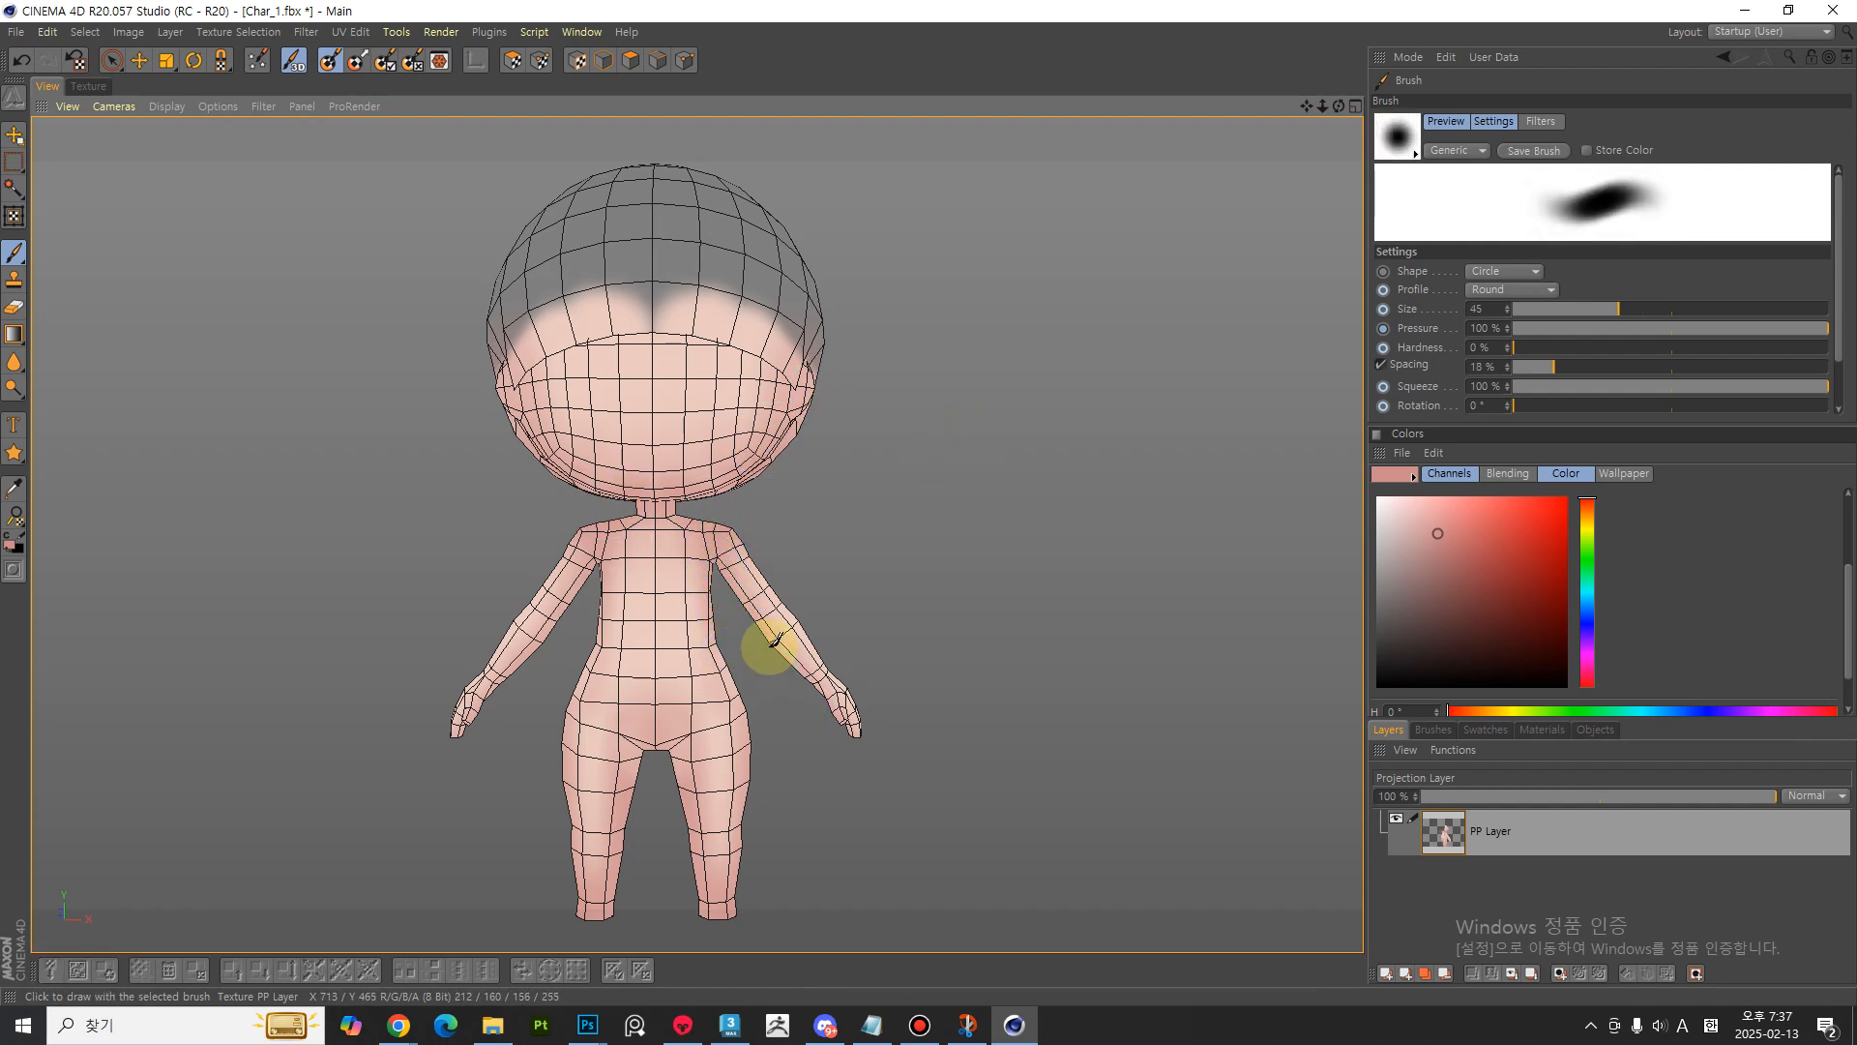
pyautogui.press('[')
pyautogui.press('[')
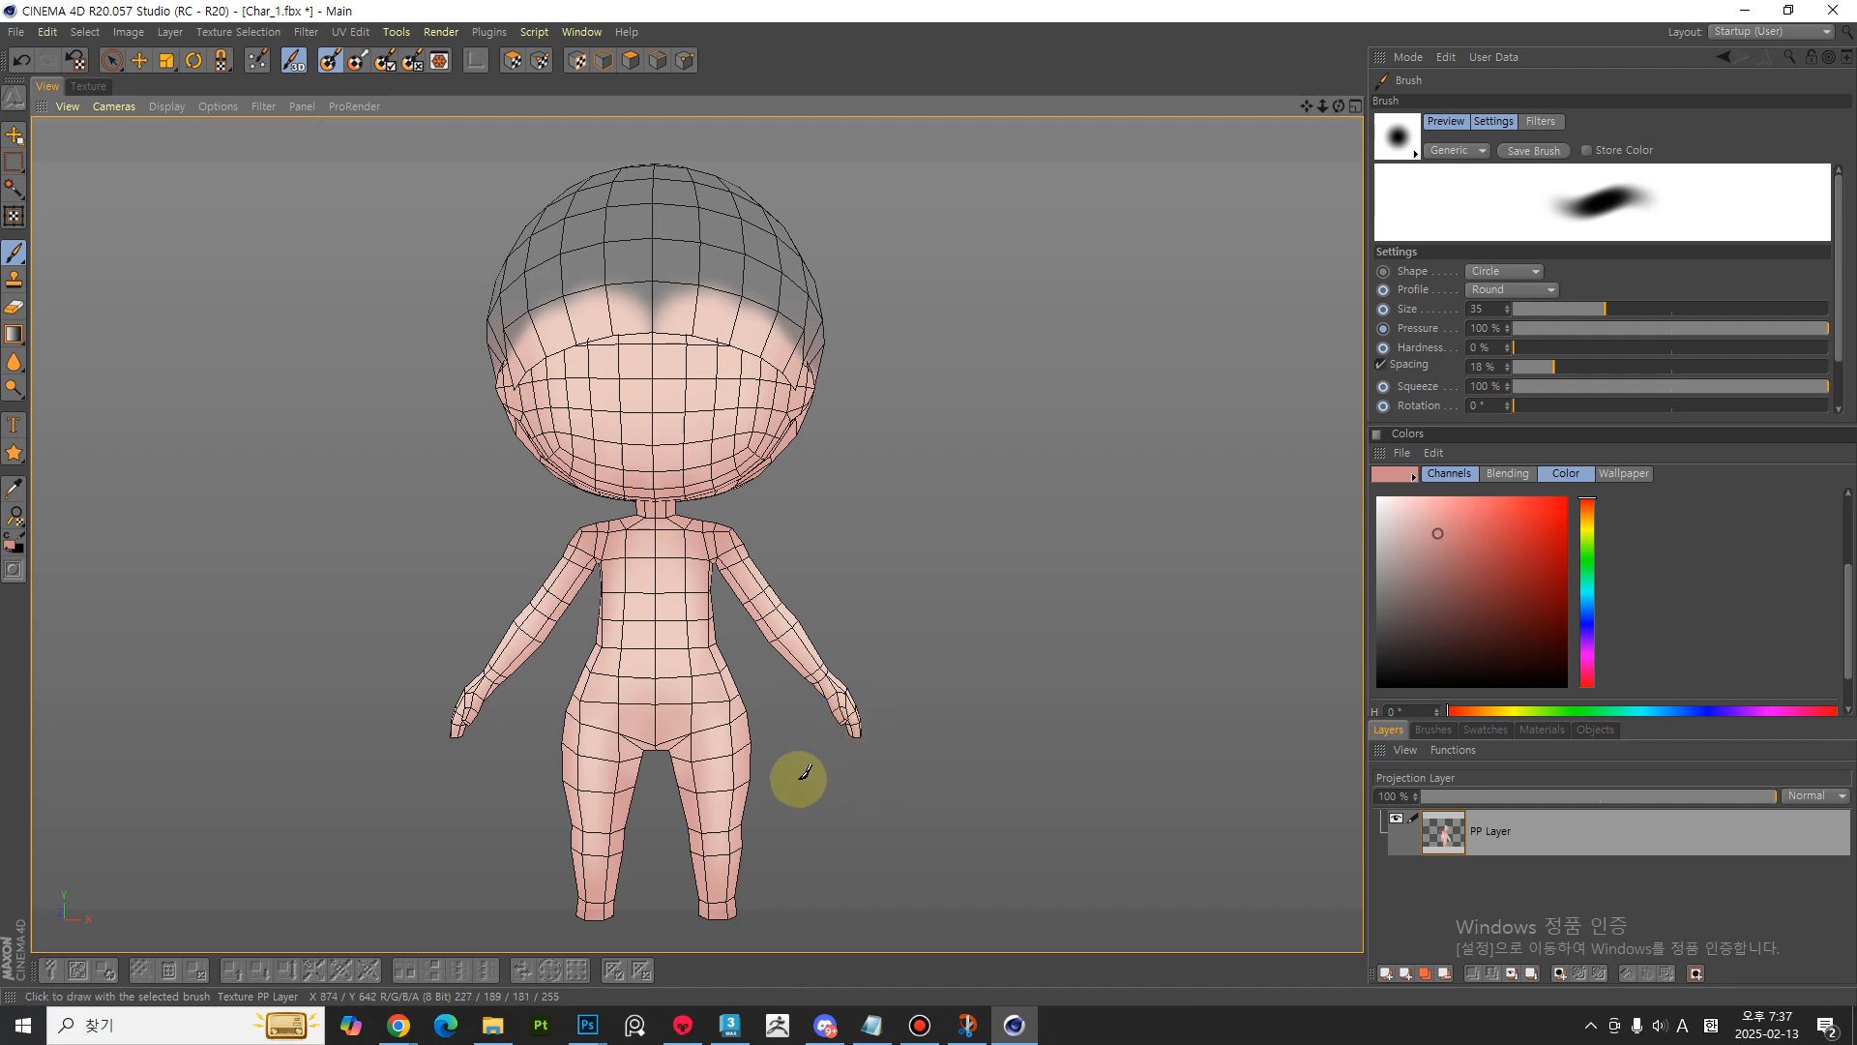
# - Deepen the pink shading along the body and face contours, switching the brush between sizes 60, 35 and 50
pyautogui.press(']')
pyautogui.press(']')
pyautogui.press(']')
pyautogui.press(']')
pyautogui.press(']')
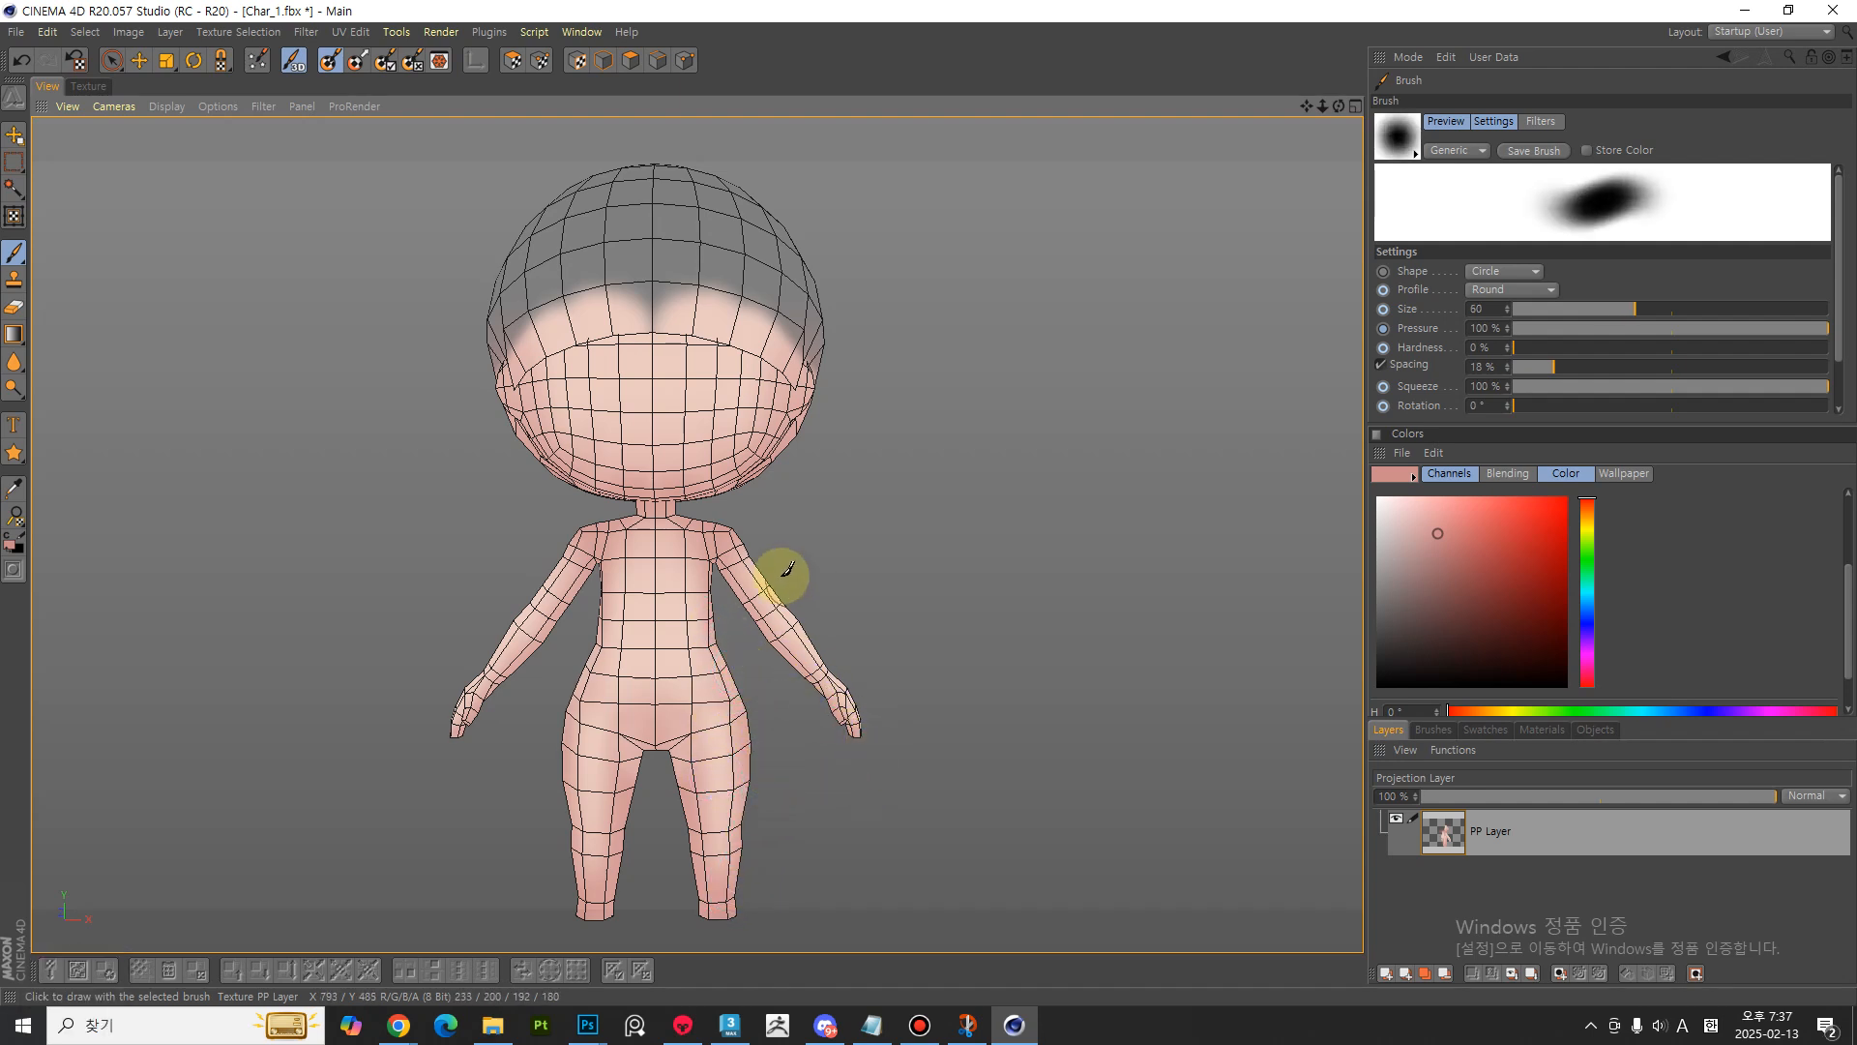
pyautogui.press('[')
pyautogui.press('[')
pyautogui.press('[')
pyautogui.press('[')
pyautogui.press('[')
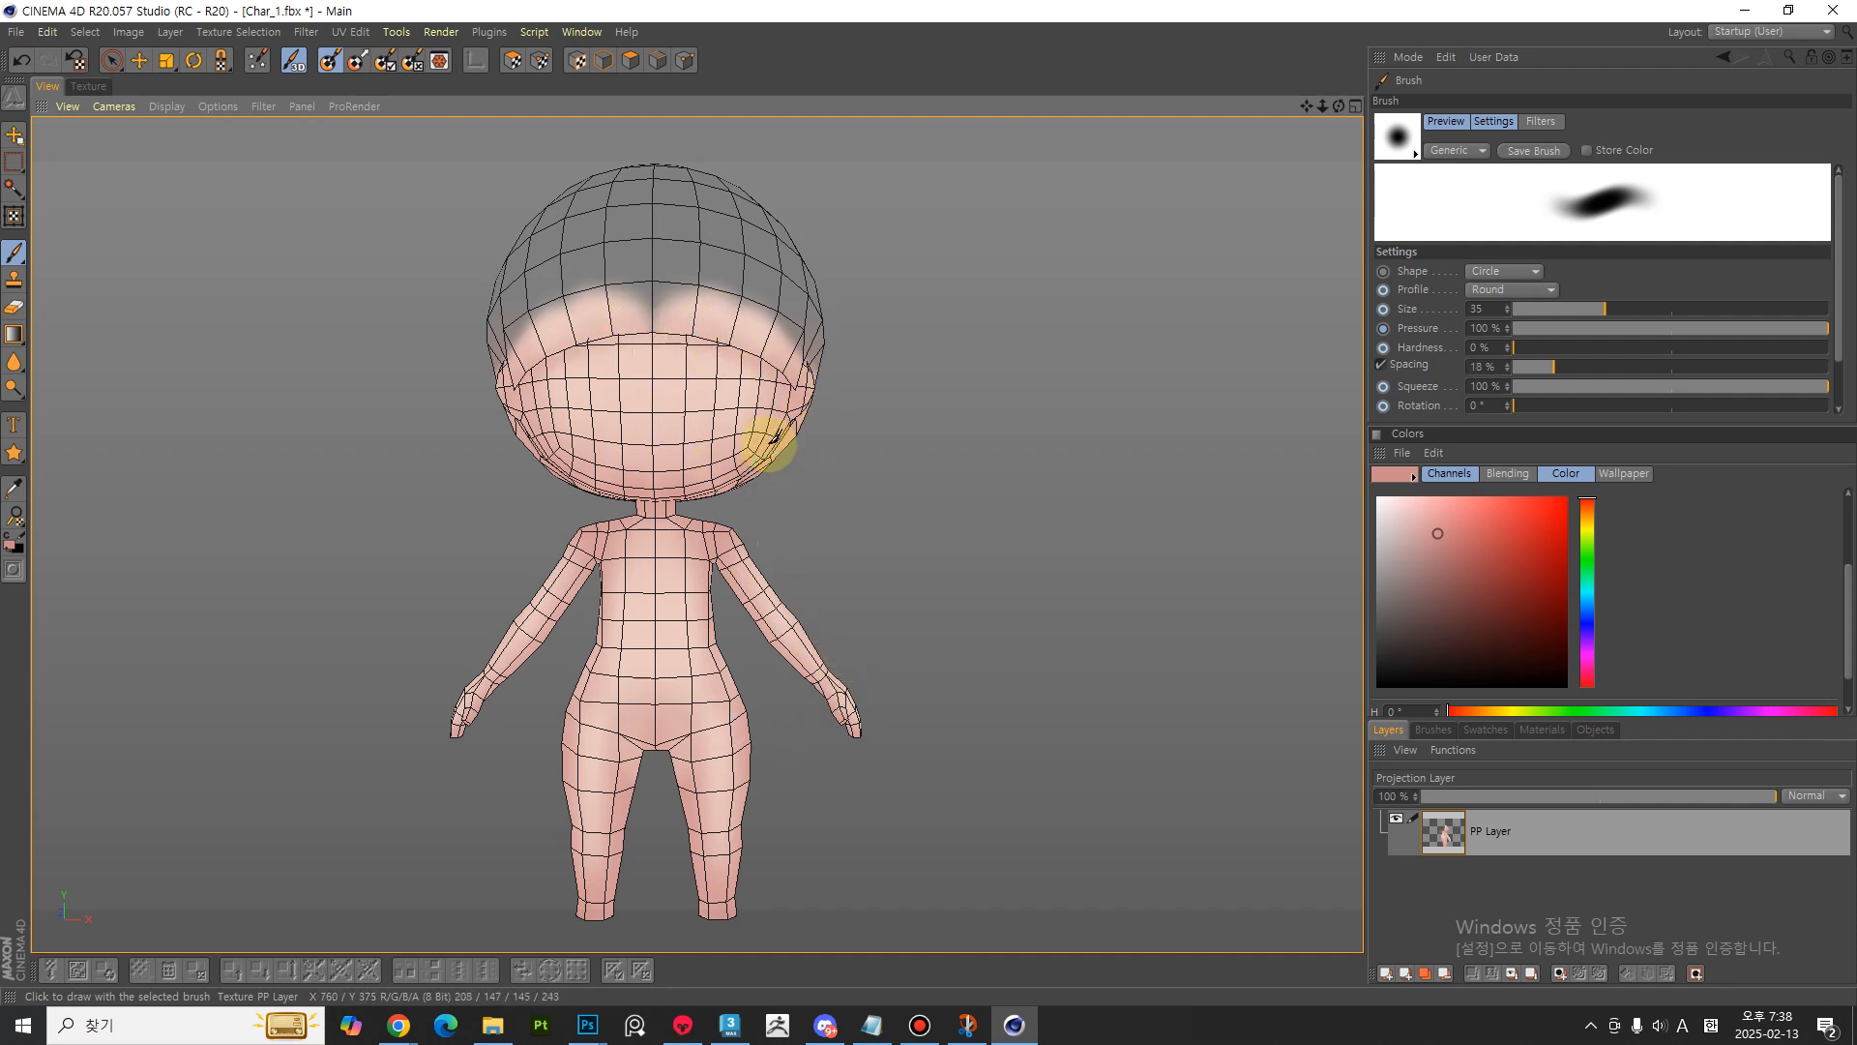
pyautogui.press(']')
pyautogui.press(']')
pyautogui.press(']')
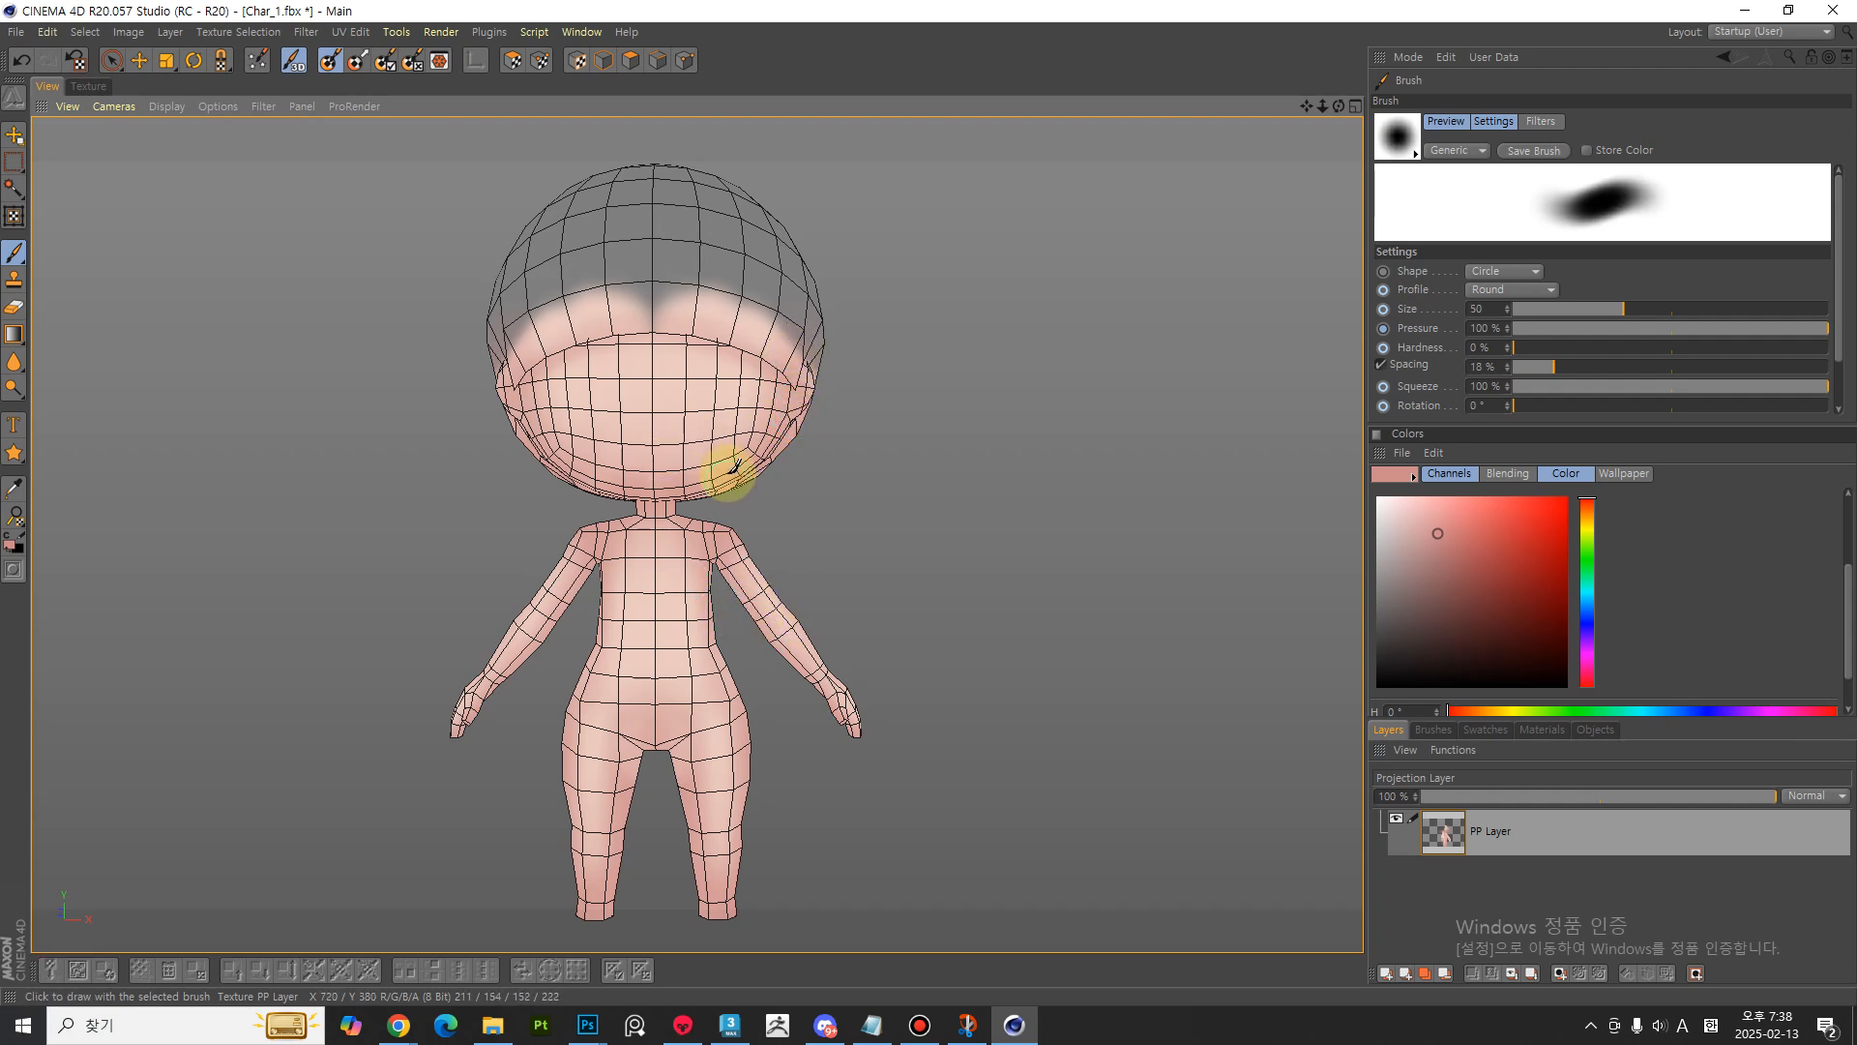
# - Check the painted skin in Constant Shading without the wireframe, and restore Constant Shading (Lines)
pyautogui.click(189, 106)
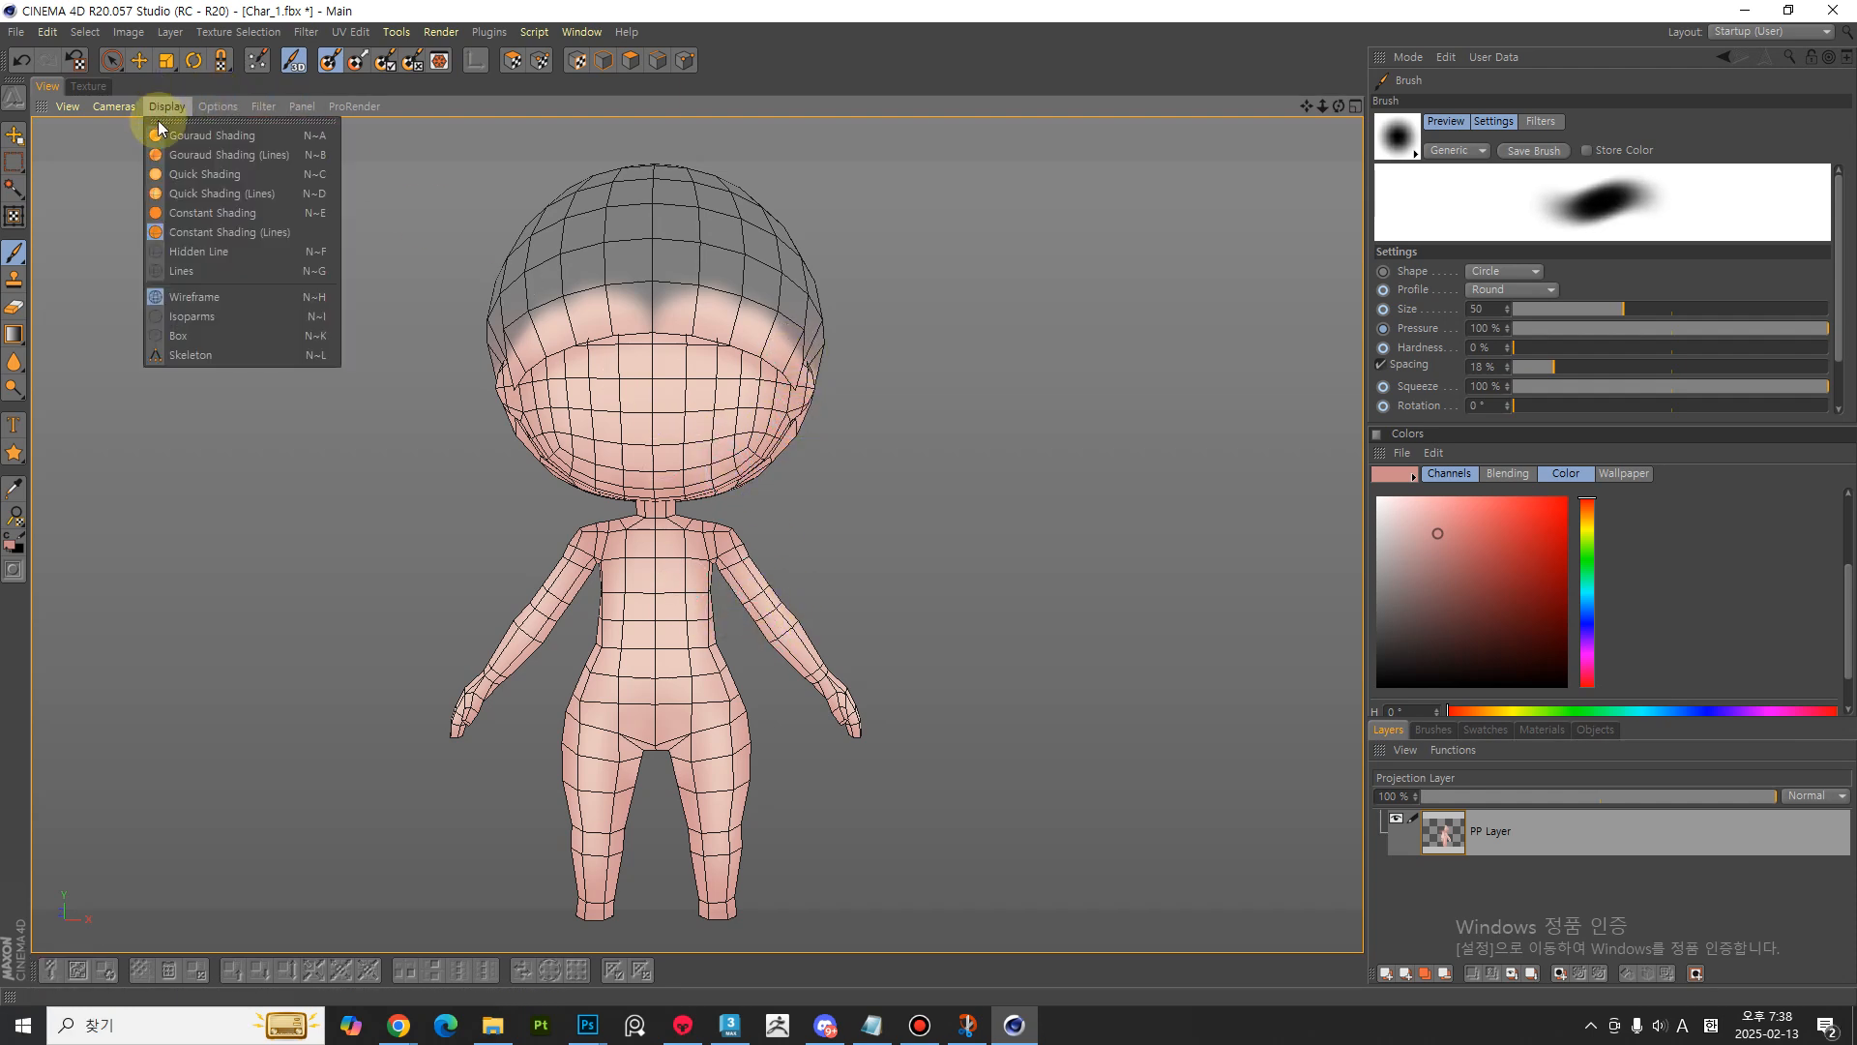
pyautogui.click(167, 207)
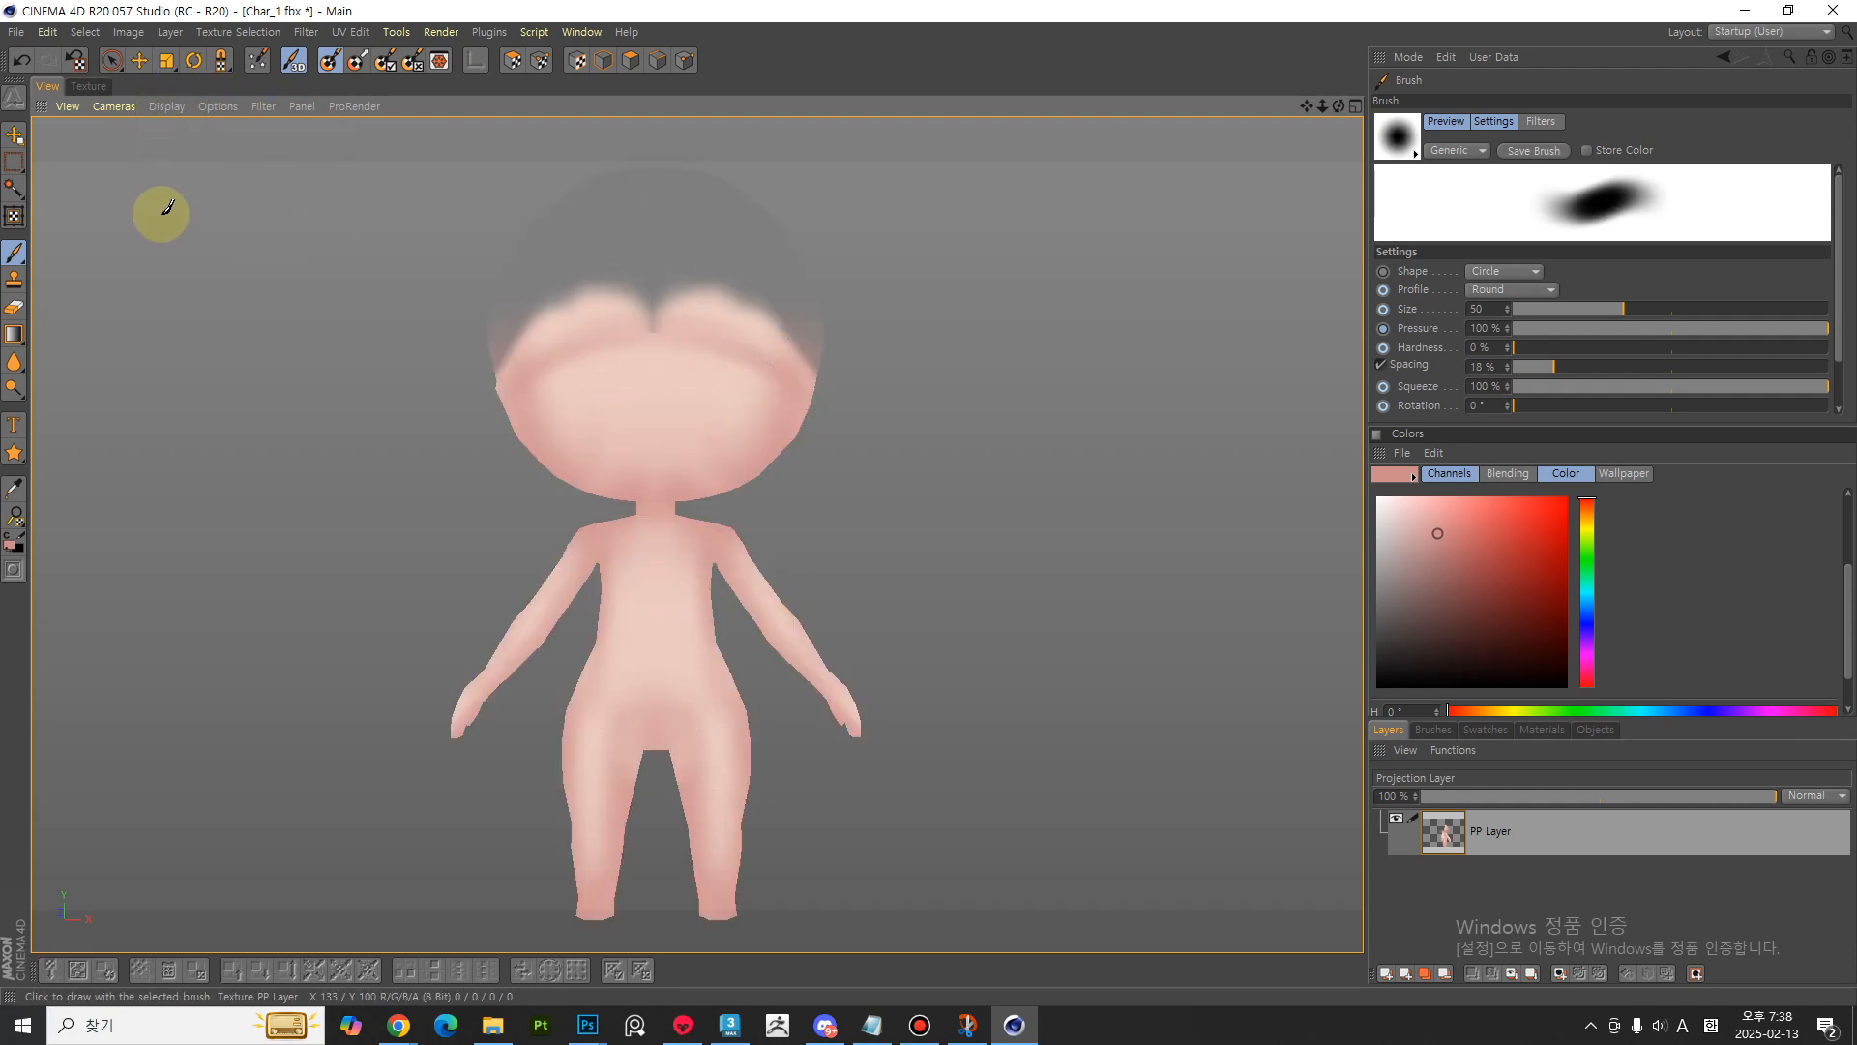
pyautogui.click(169, 106)
pyautogui.click(170, 236)
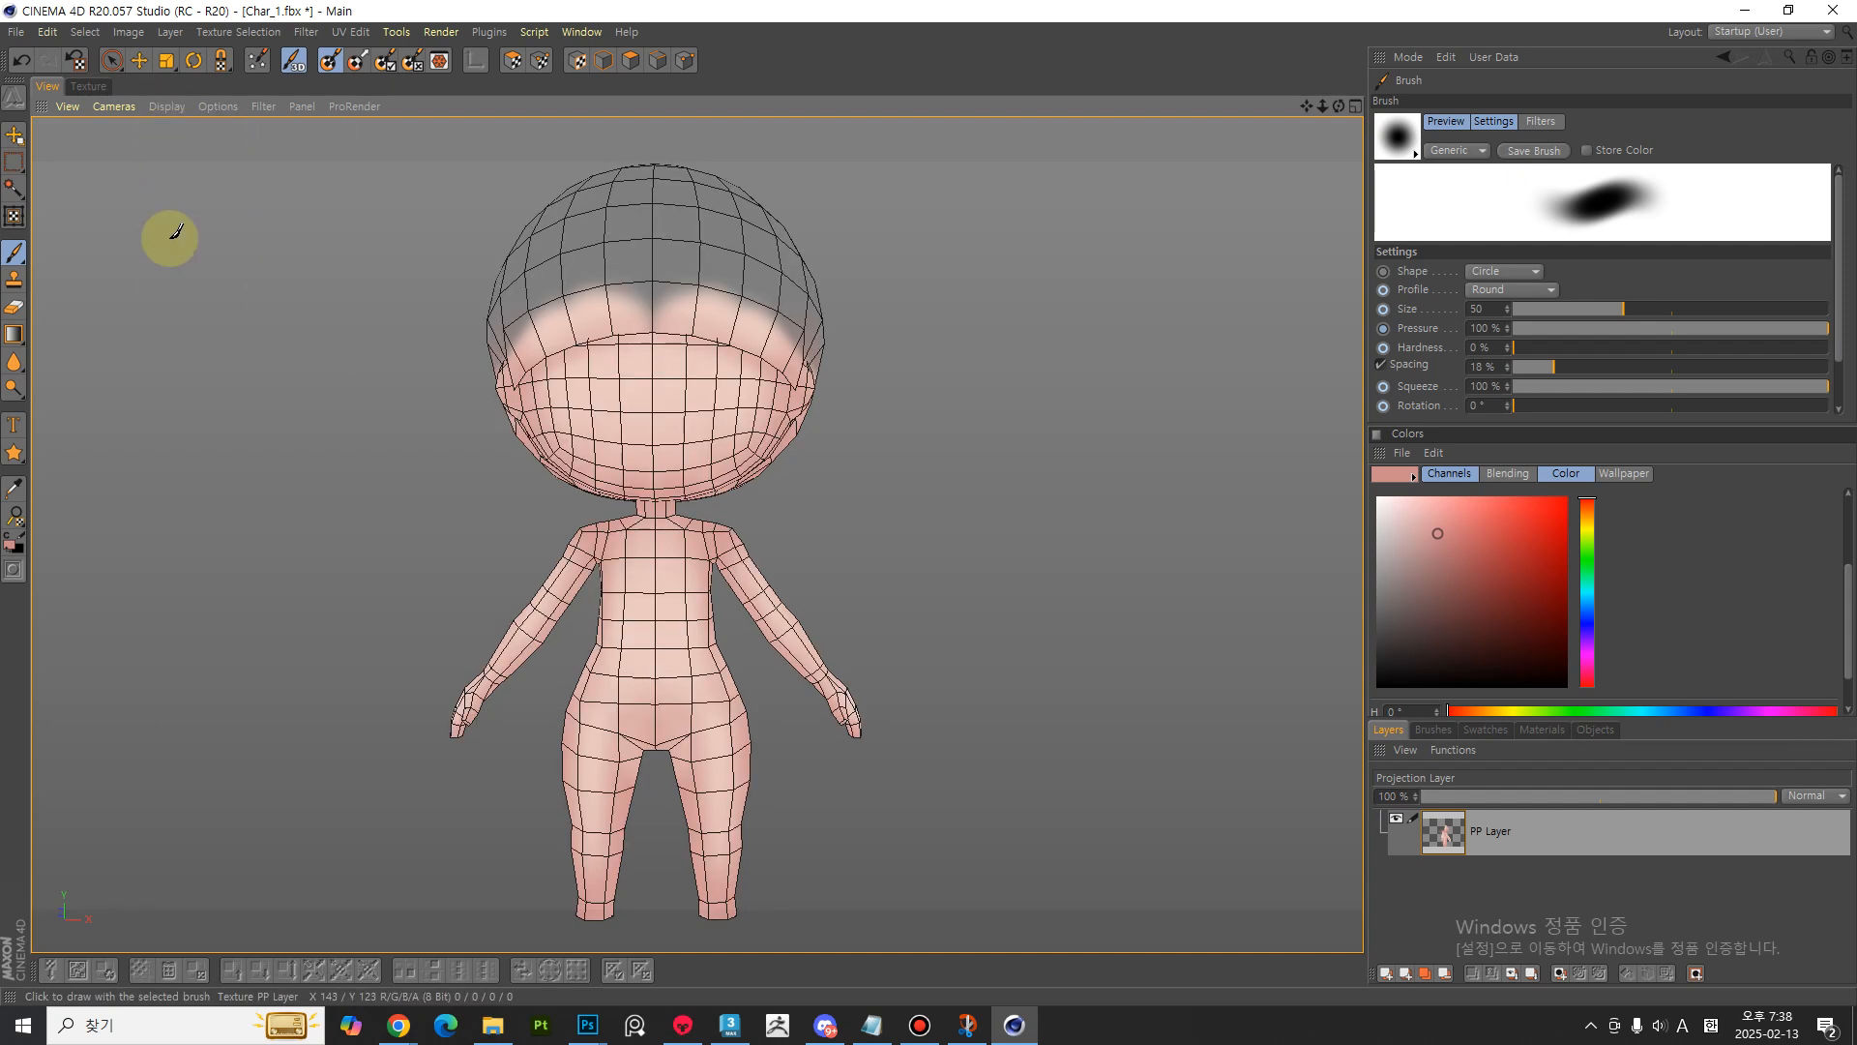
# - Apply the projected skin paint, add a new layer above the skin layer and set the brush hardness to 93%
pyautogui.click(330, 61)
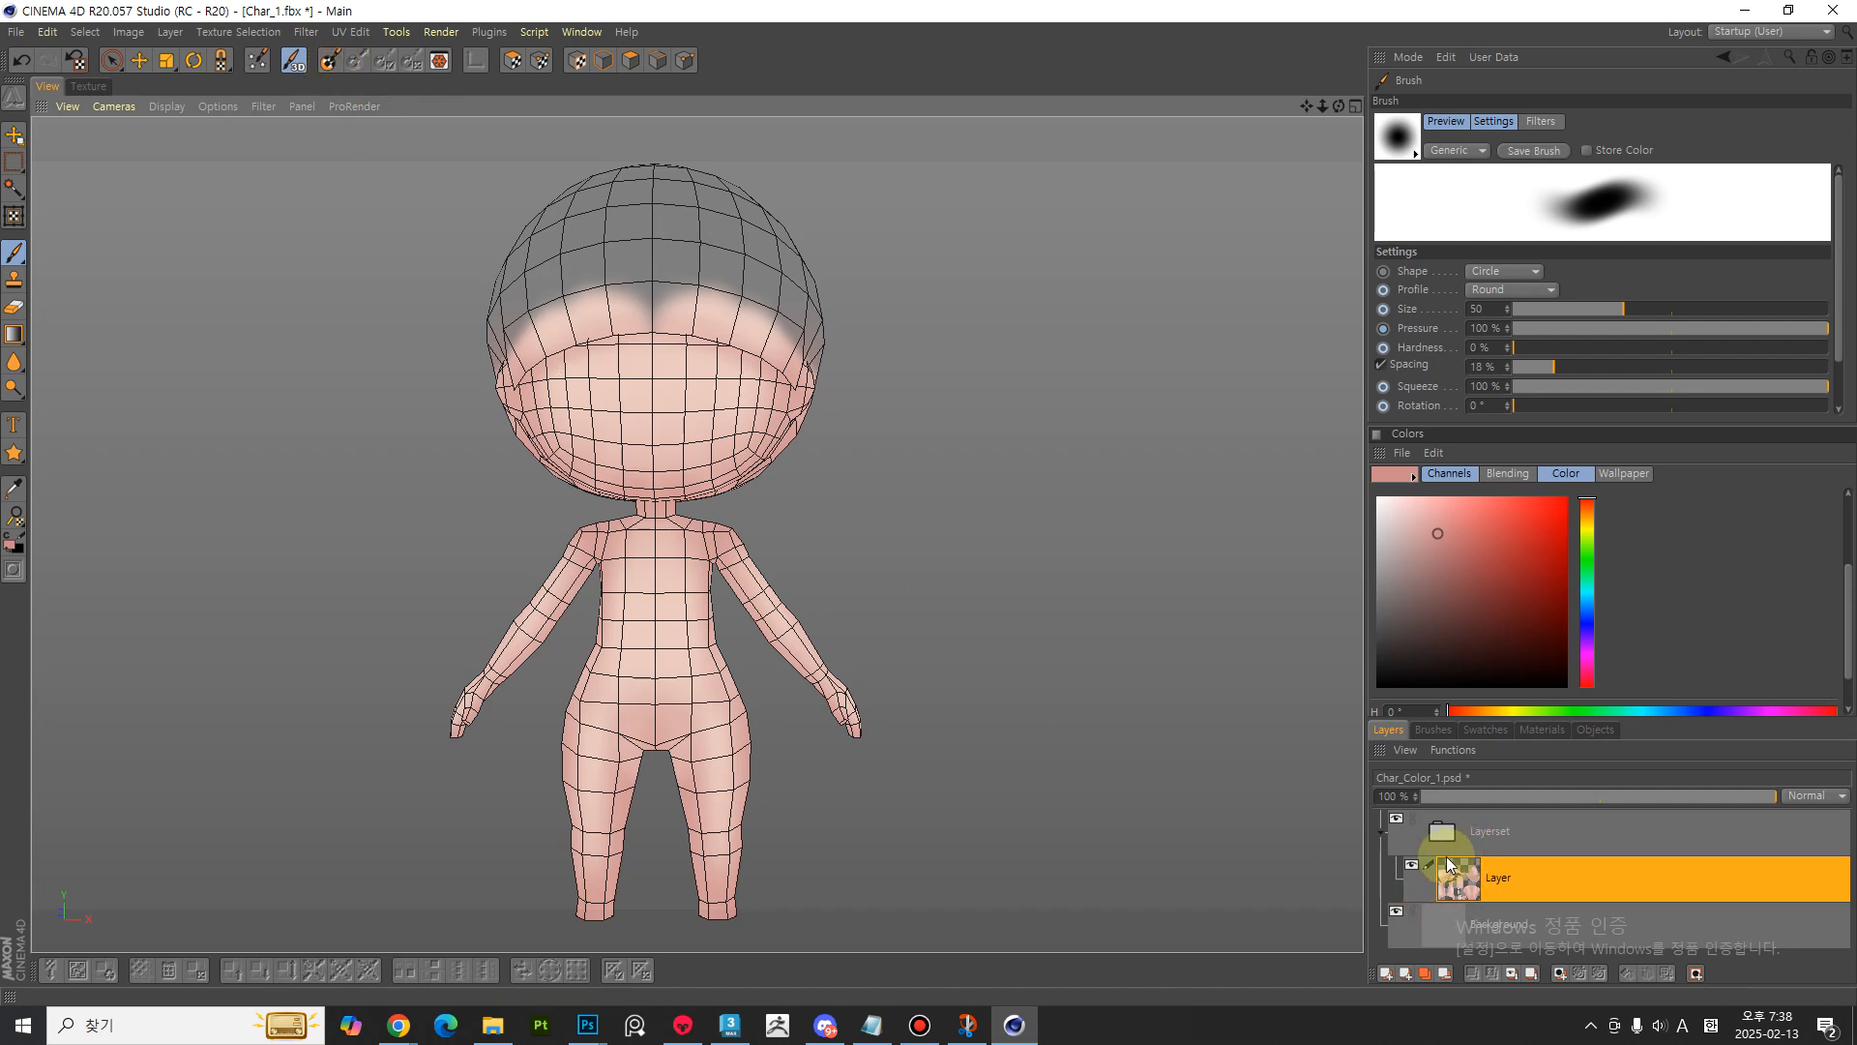
pyautogui.click(1385, 973)
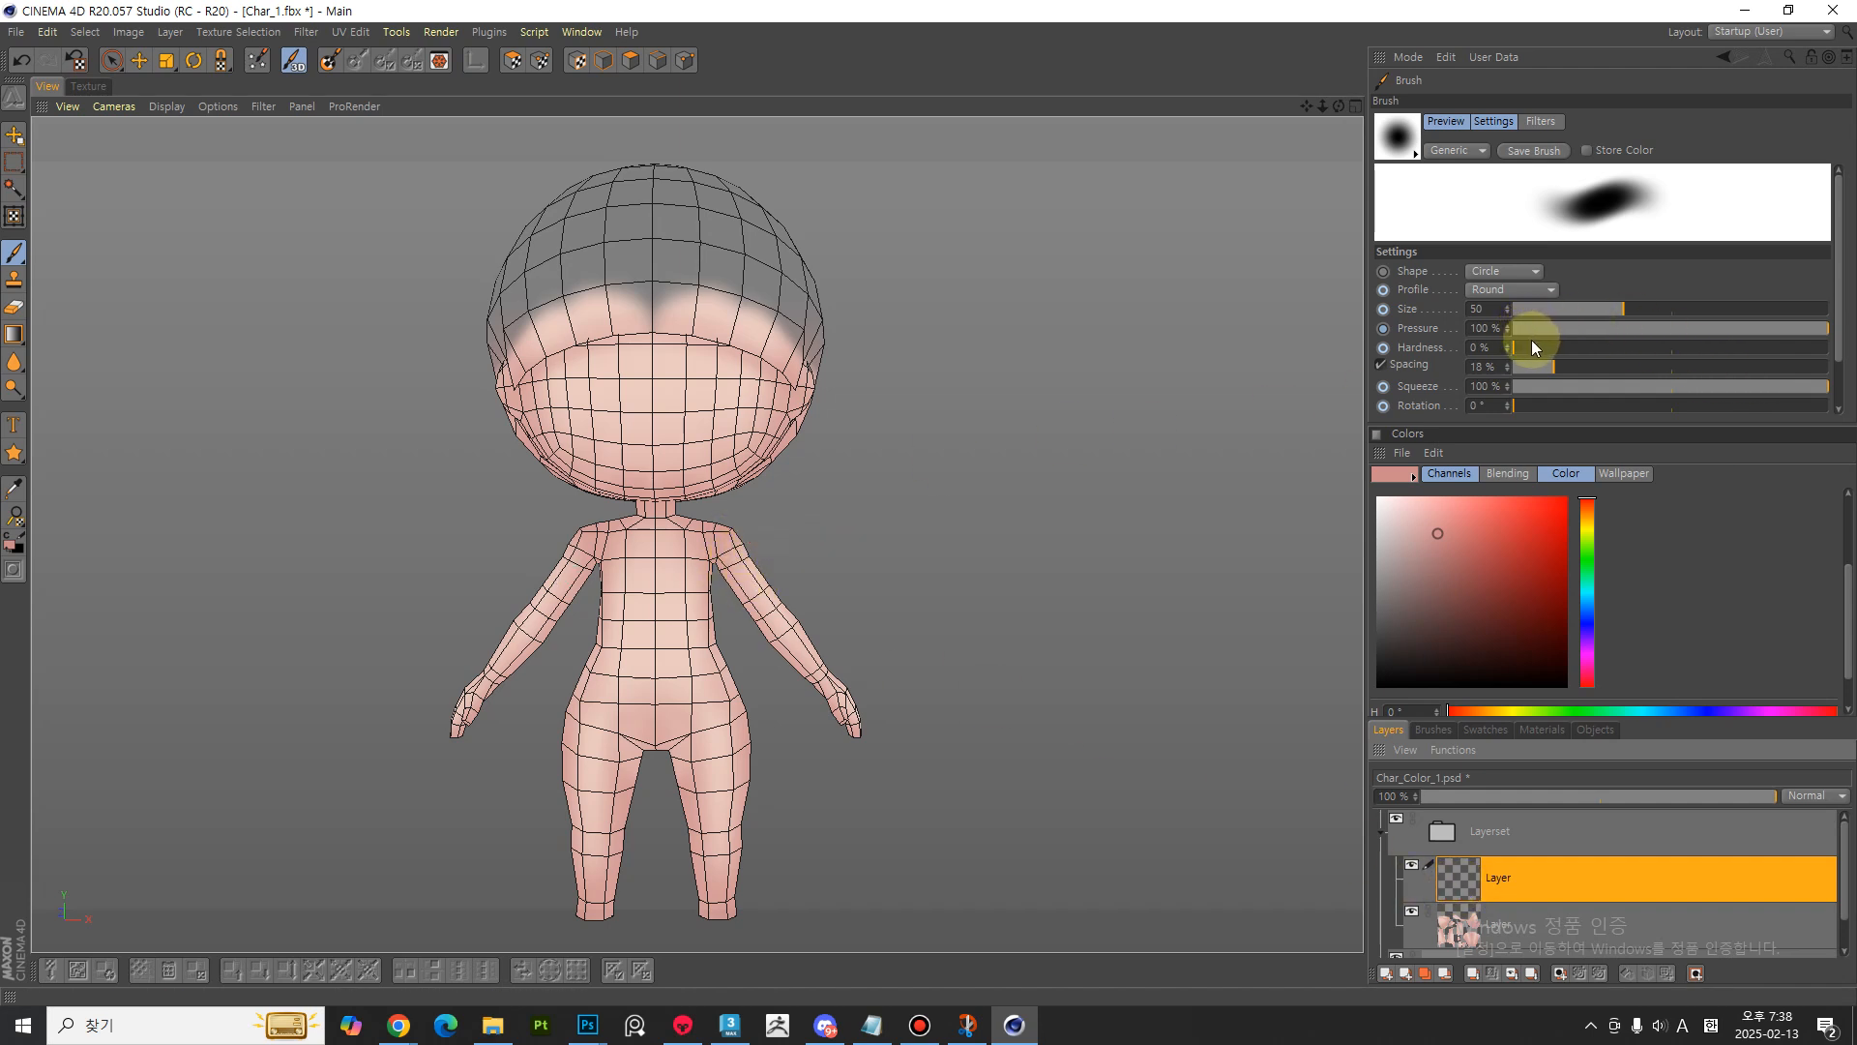
pyautogui.moveTo(1514, 350); pyautogui.dragTo(1743, 357)
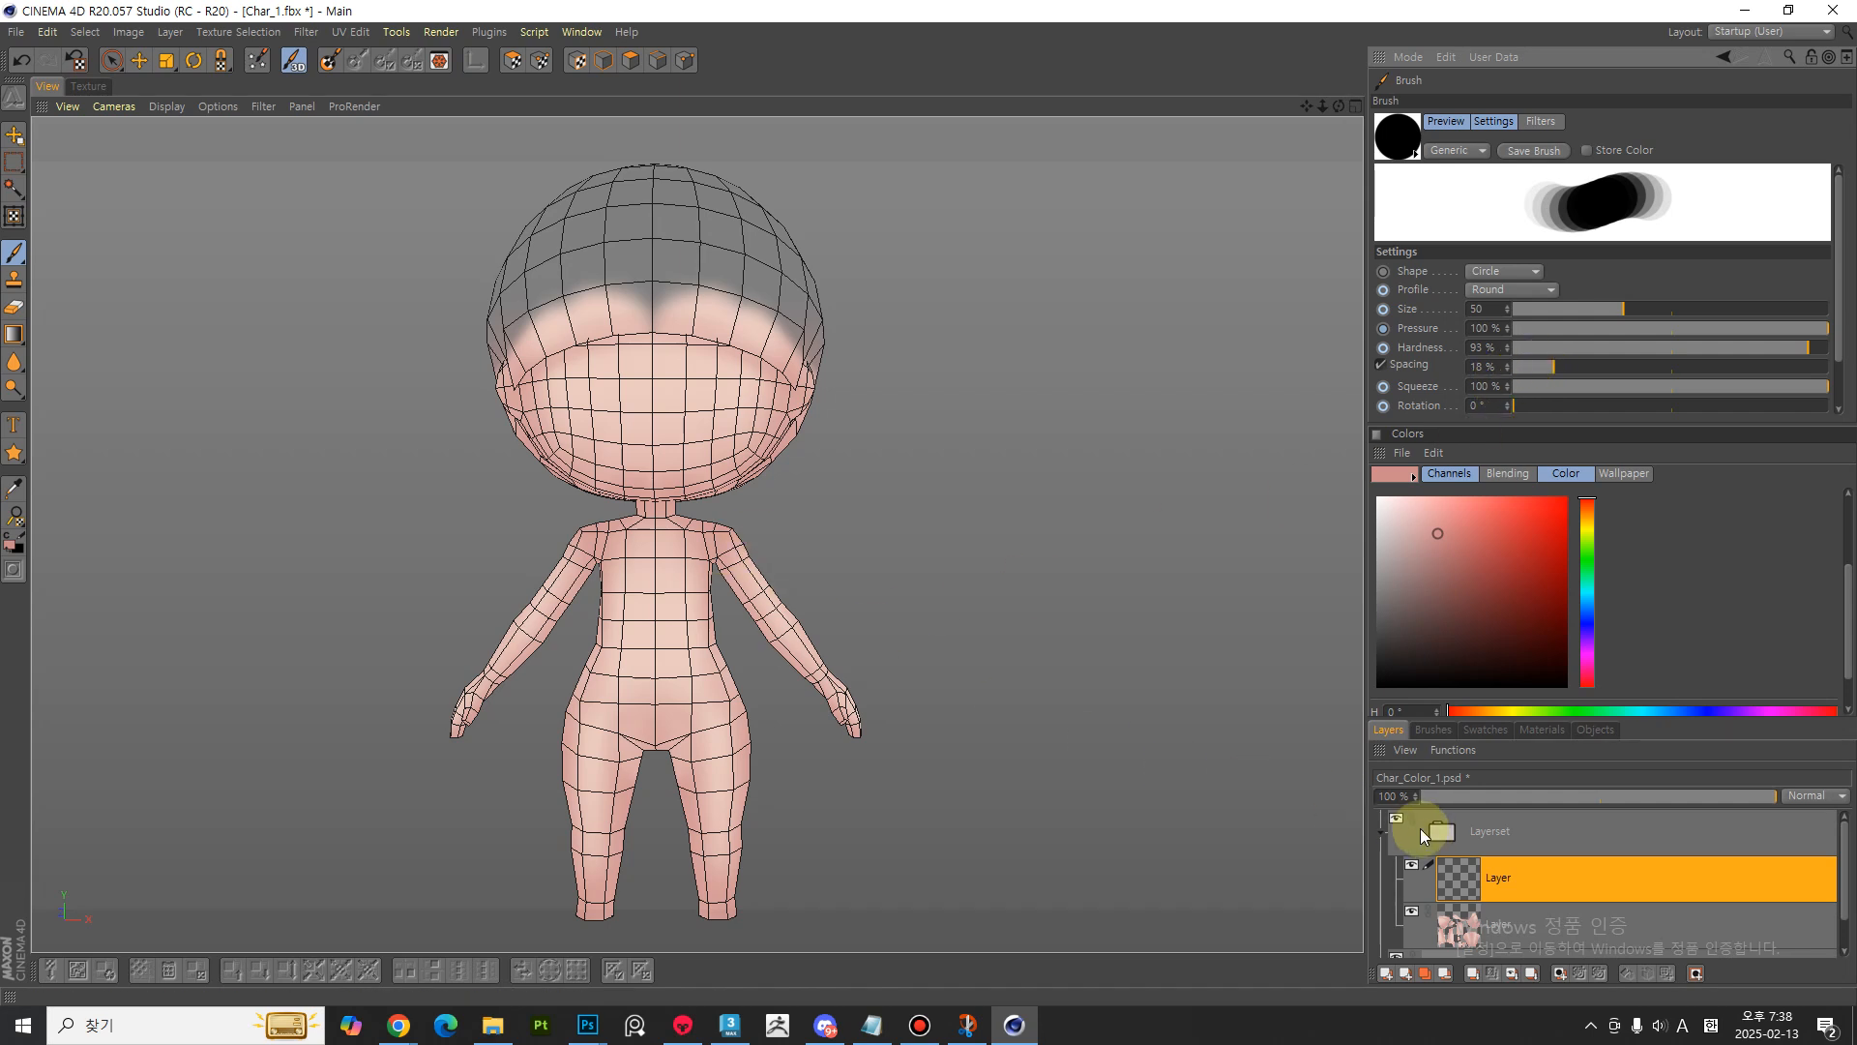
# - Turn on projection painting, pick a light yellow-green with hue 83° and paint a short-sleeved shirt on the torso and upper arms
pyautogui.click(330, 64)
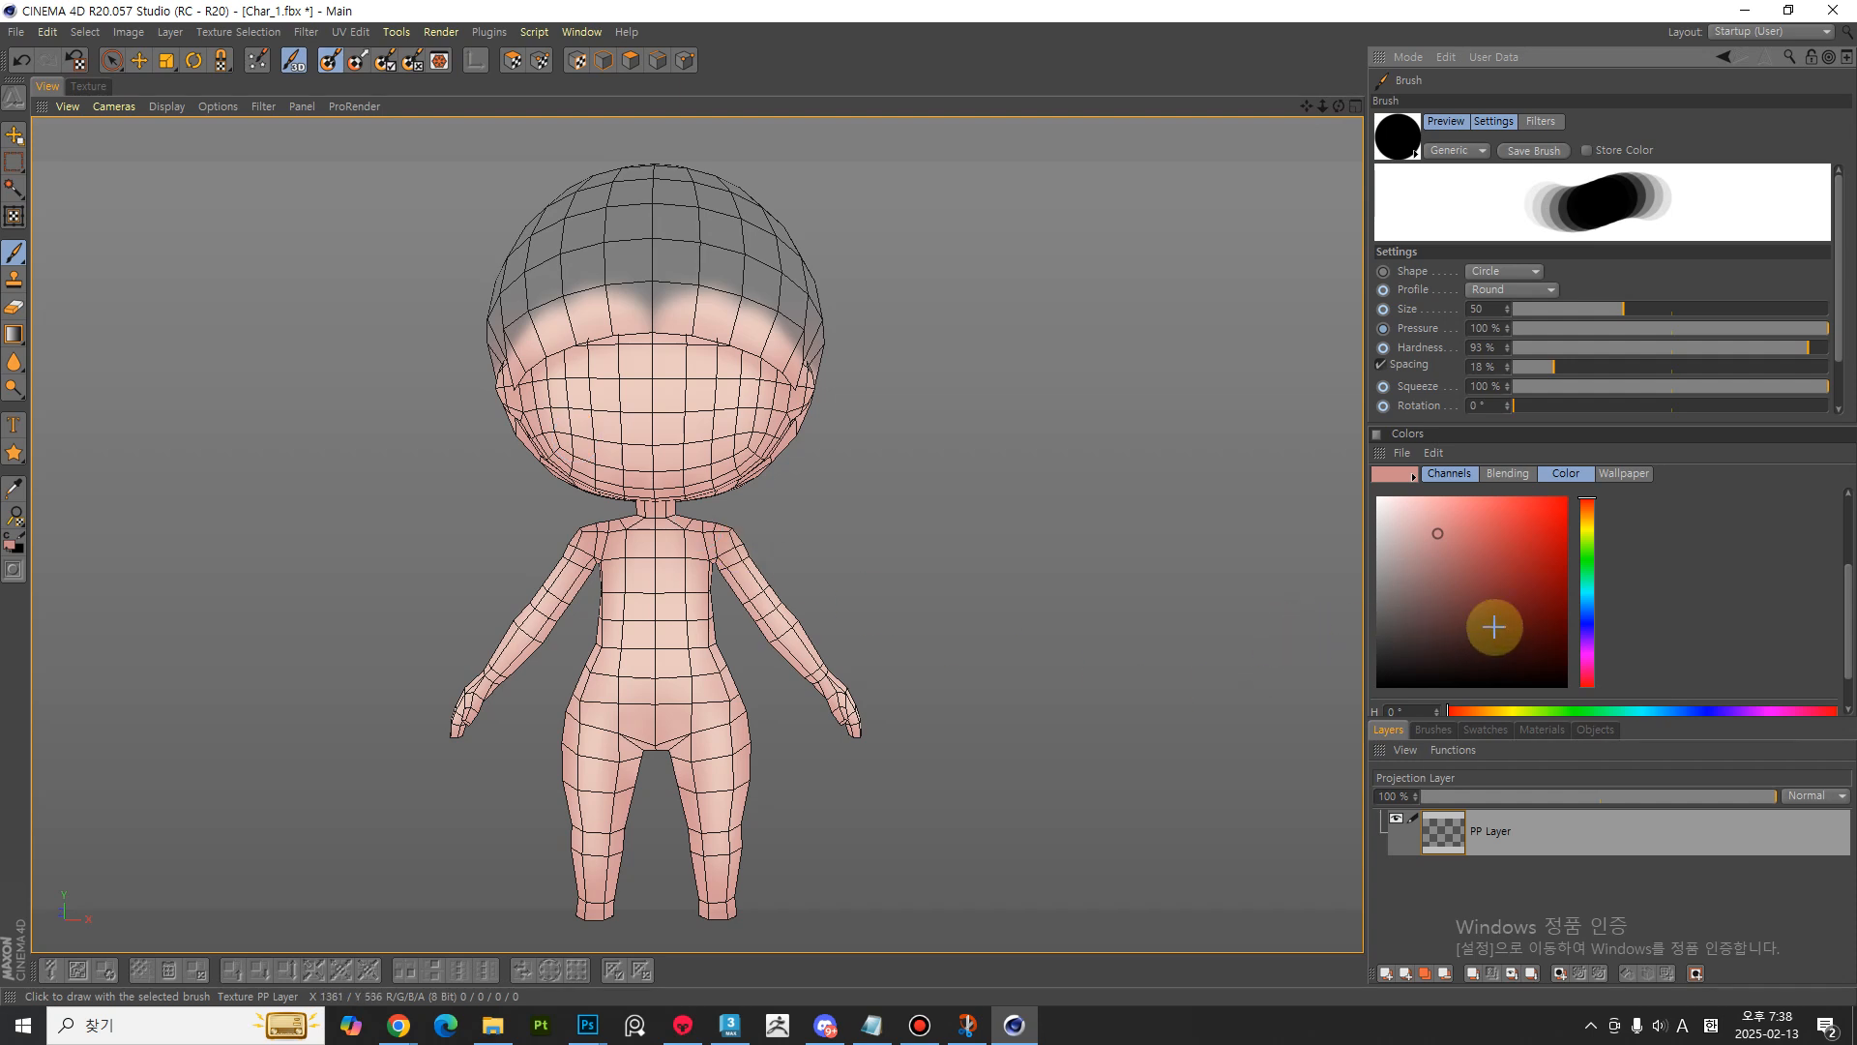
pyautogui.moveTo(1591, 616); pyautogui.dragTo(1588, 563)
pyautogui.click(1430, 502)
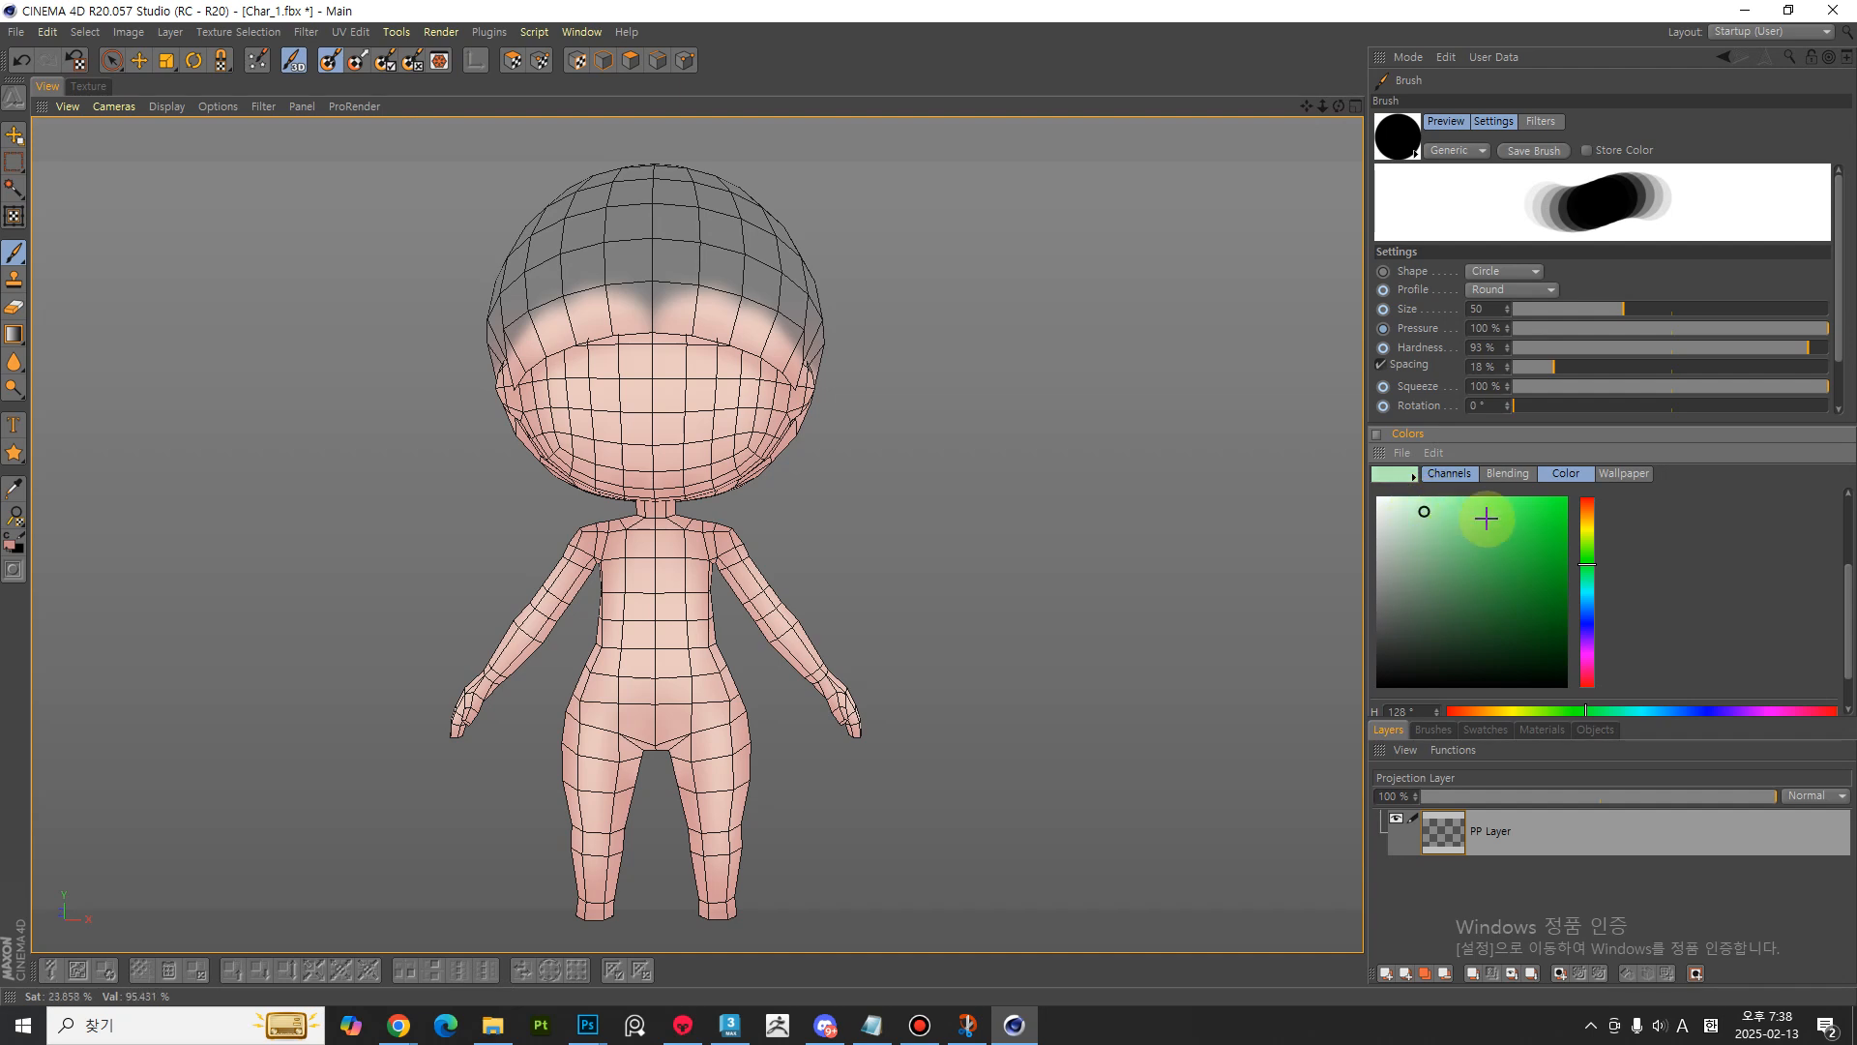
pyautogui.click(1588, 537)
pyautogui.moveTo(1588, 540); pyautogui.dragTo(1588, 542)
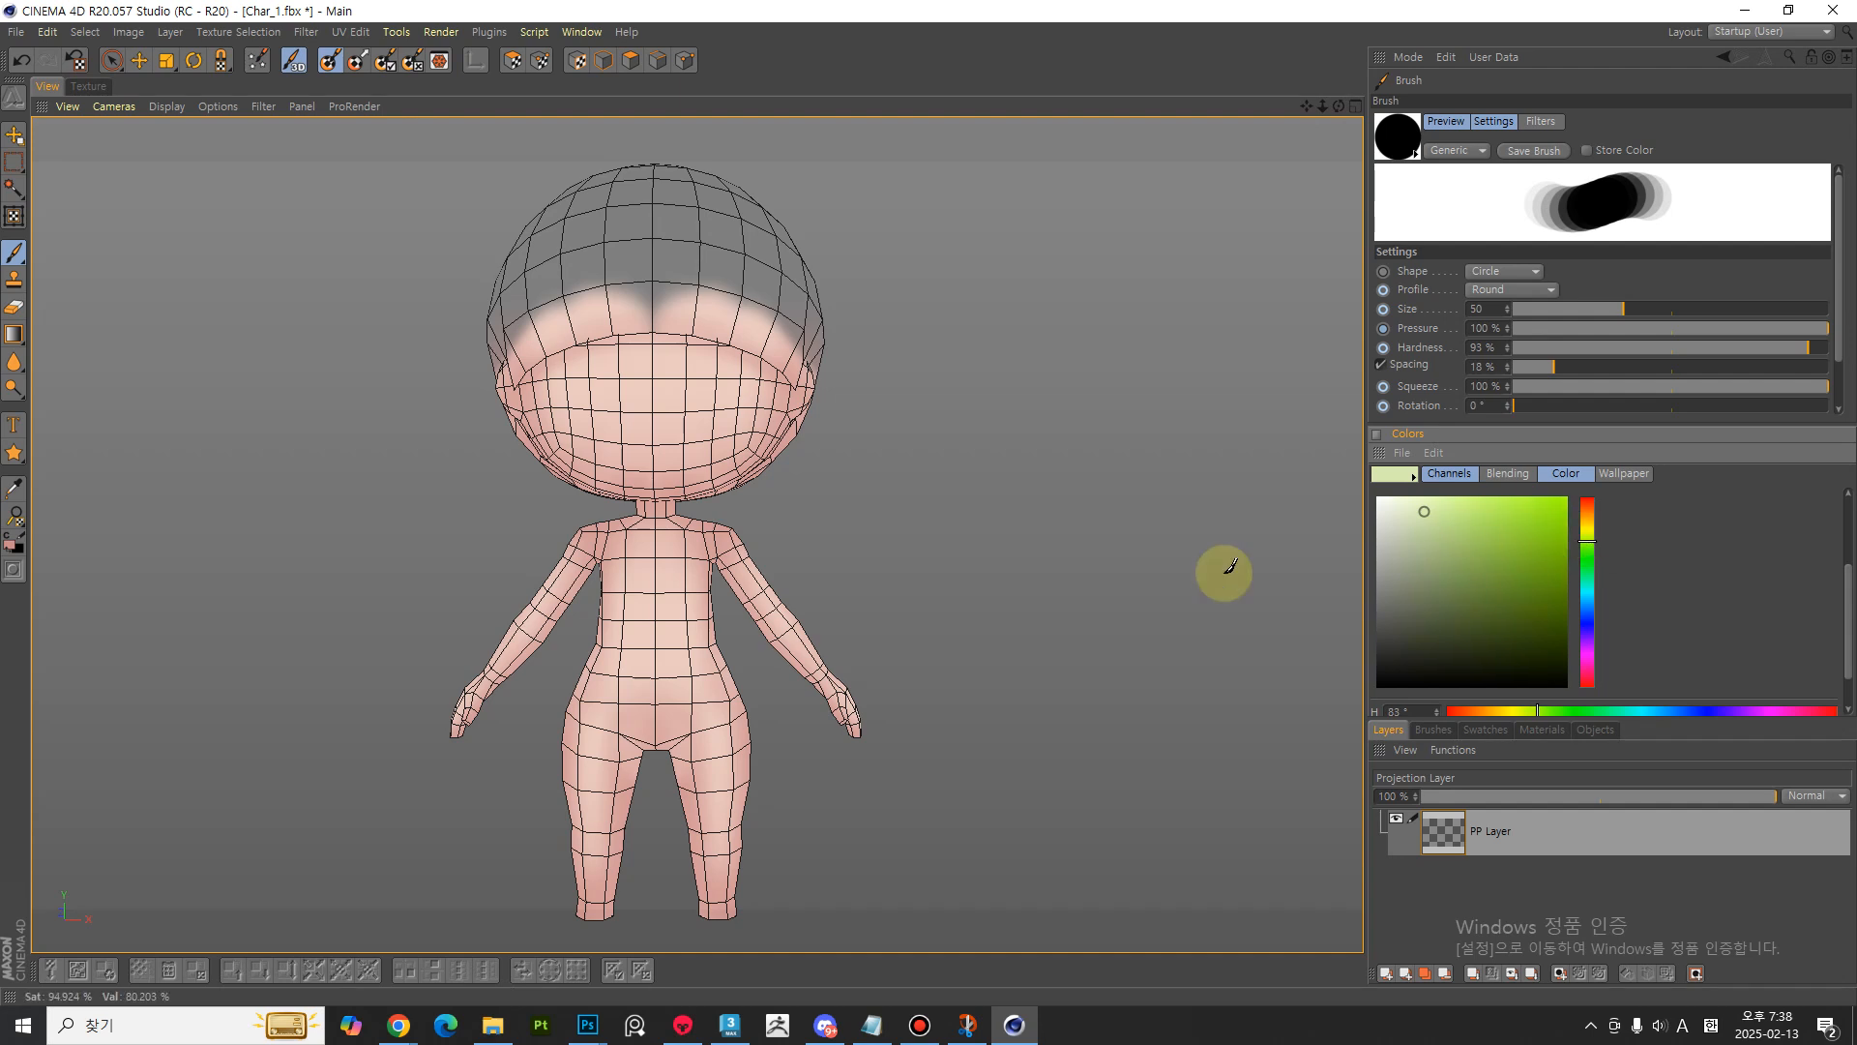
pyautogui.moveTo(746, 532); pyautogui.dragTo(675, 532)
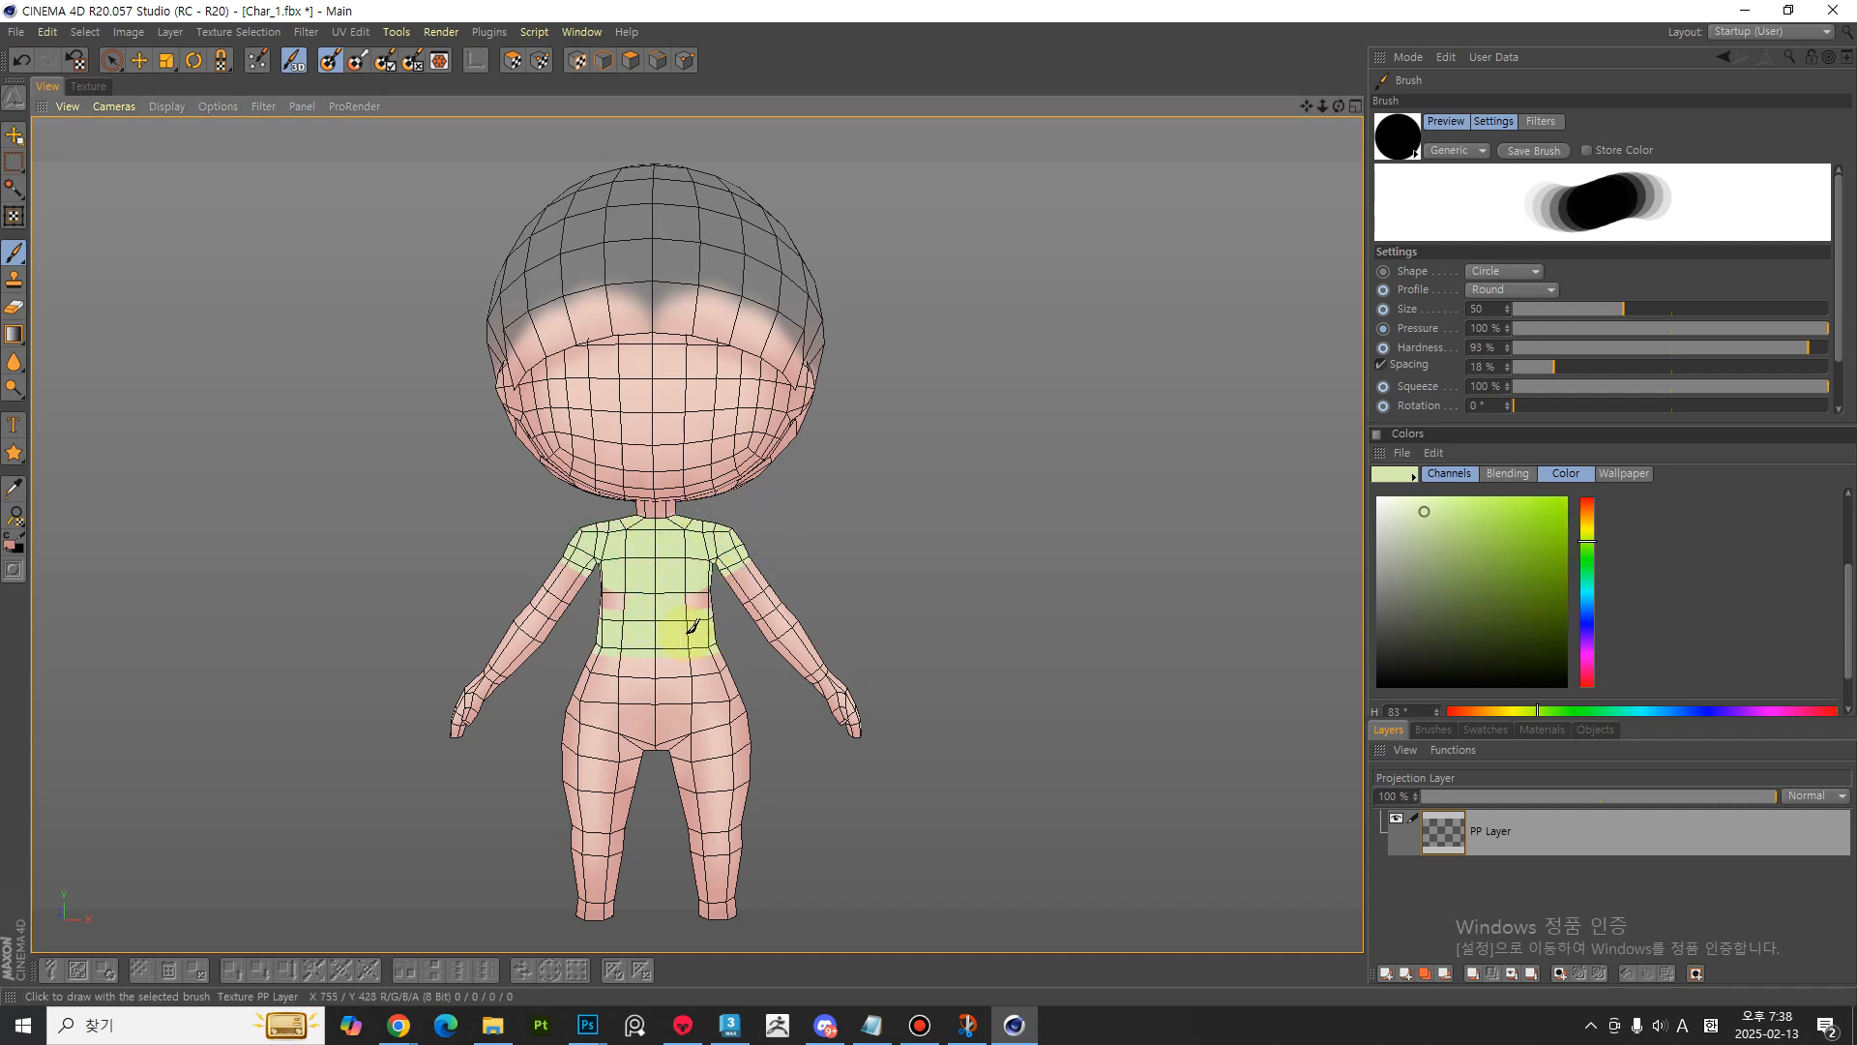
# - Pick a blue-violet with hue 248°, paint shorts on the hips and upper thighs, and apply the projected paint
pyautogui.moveTo(1588, 613); pyautogui.dragTo(1593, 620)
pyautogui.click(1496, 547)
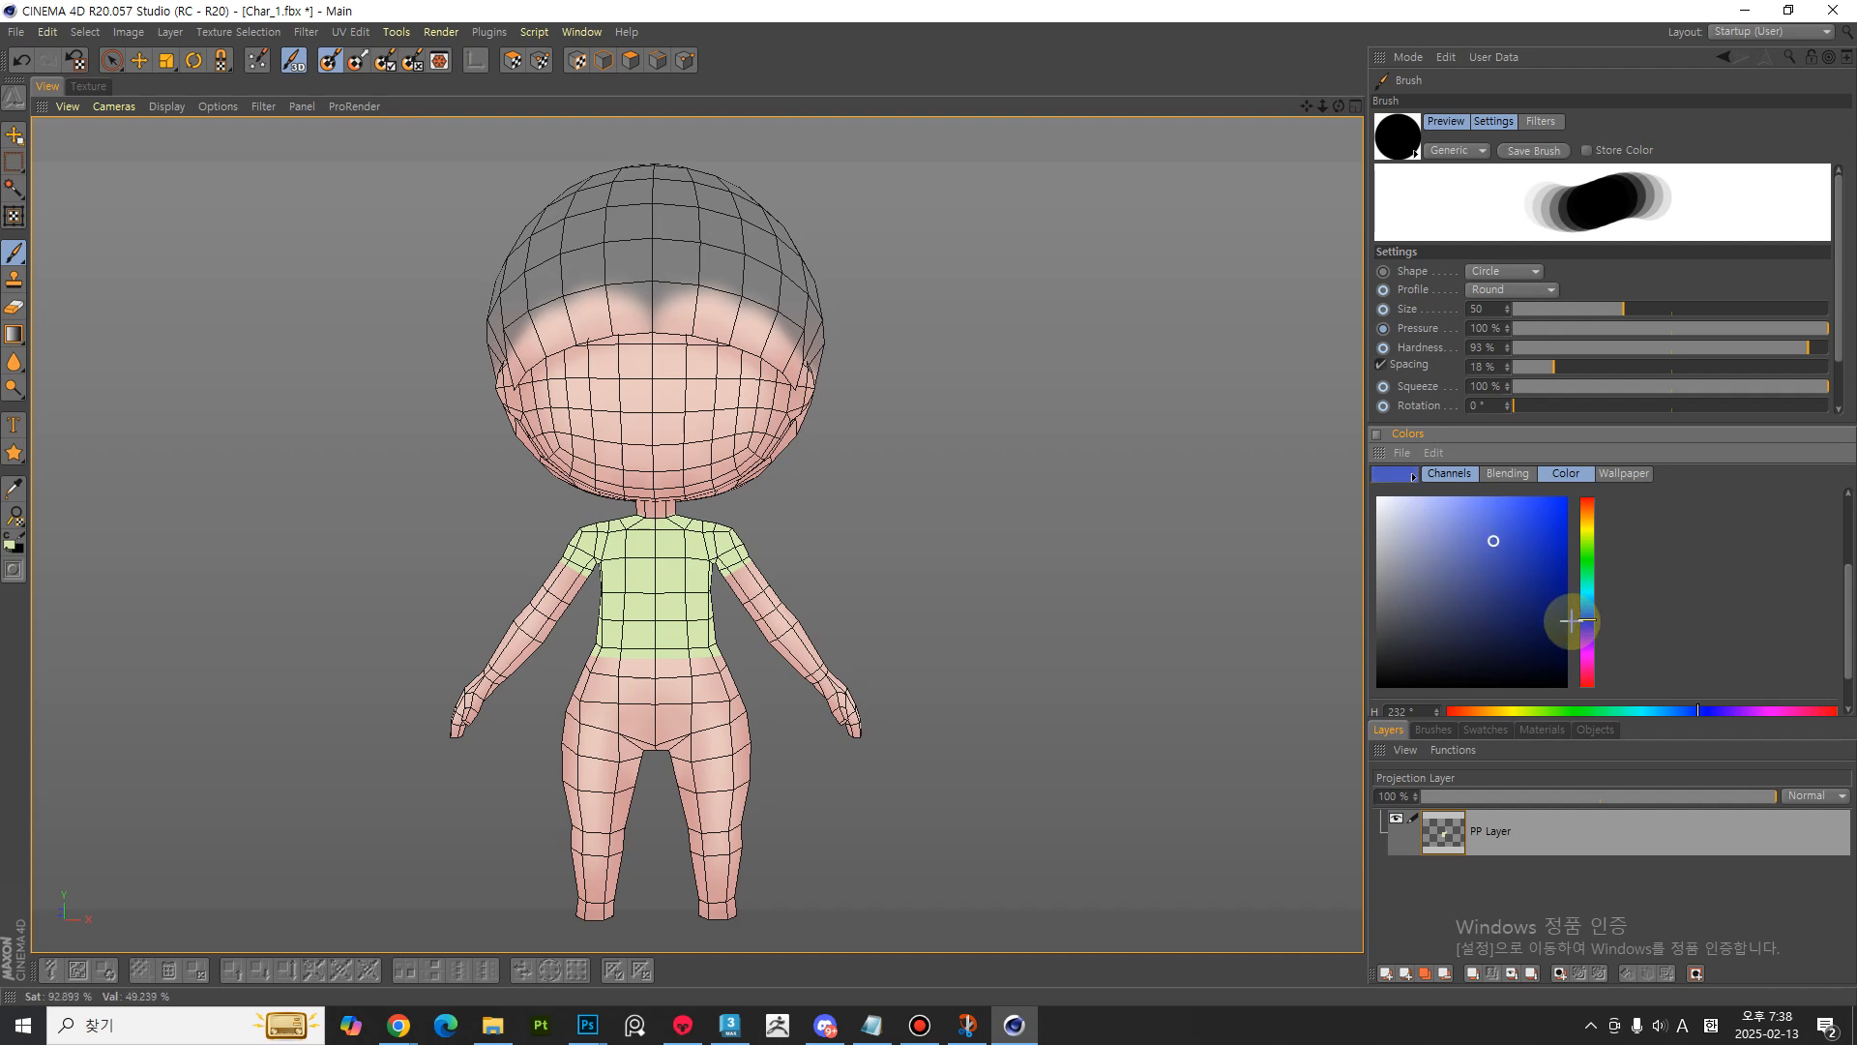
pyautogui.moveTo(1585, 631); pyautogui.dragTo(1584, 628)
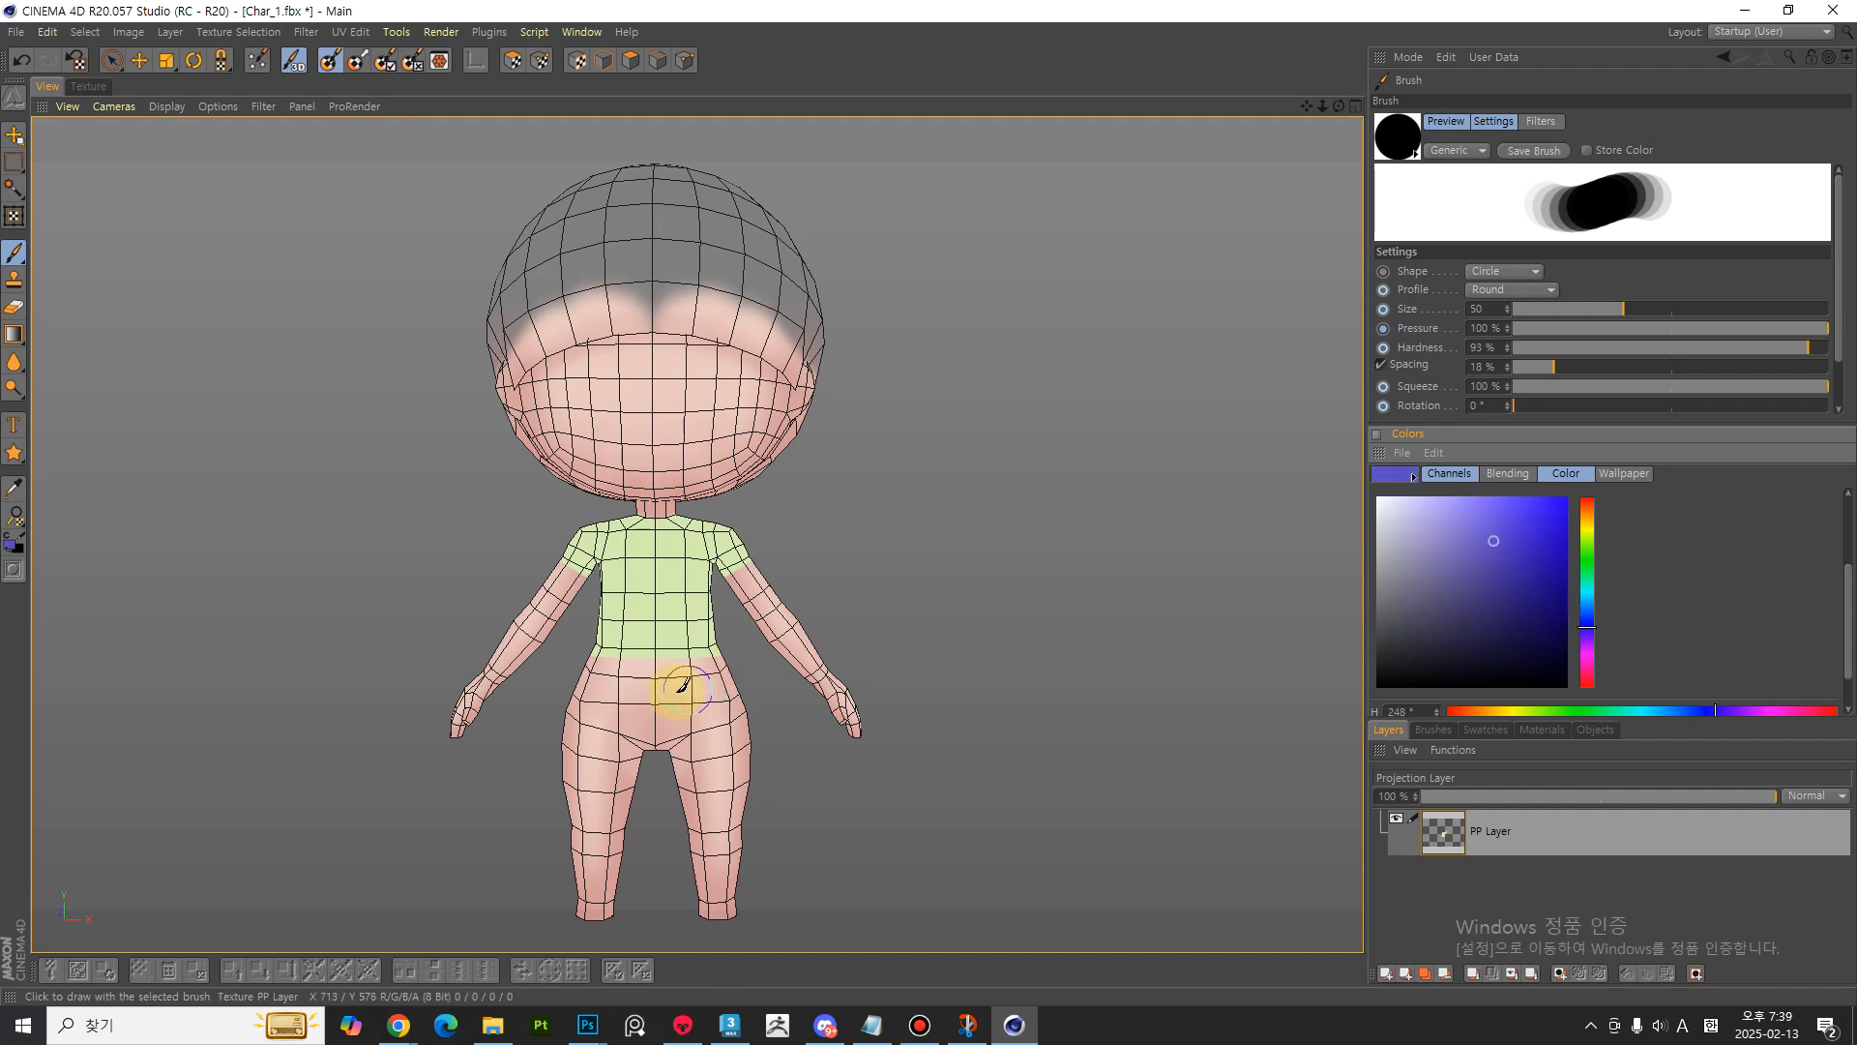
pyautogui.moveTo(744, 673)
pyautogui.mouseDown()
pyautogui.moveTo(643, 691)
pyautogui.moveTo(642, 745)
pyautogui.moveTo(725, 744)
pyautogui.moveTo(759, 724)
pyautogui.mouseUp()
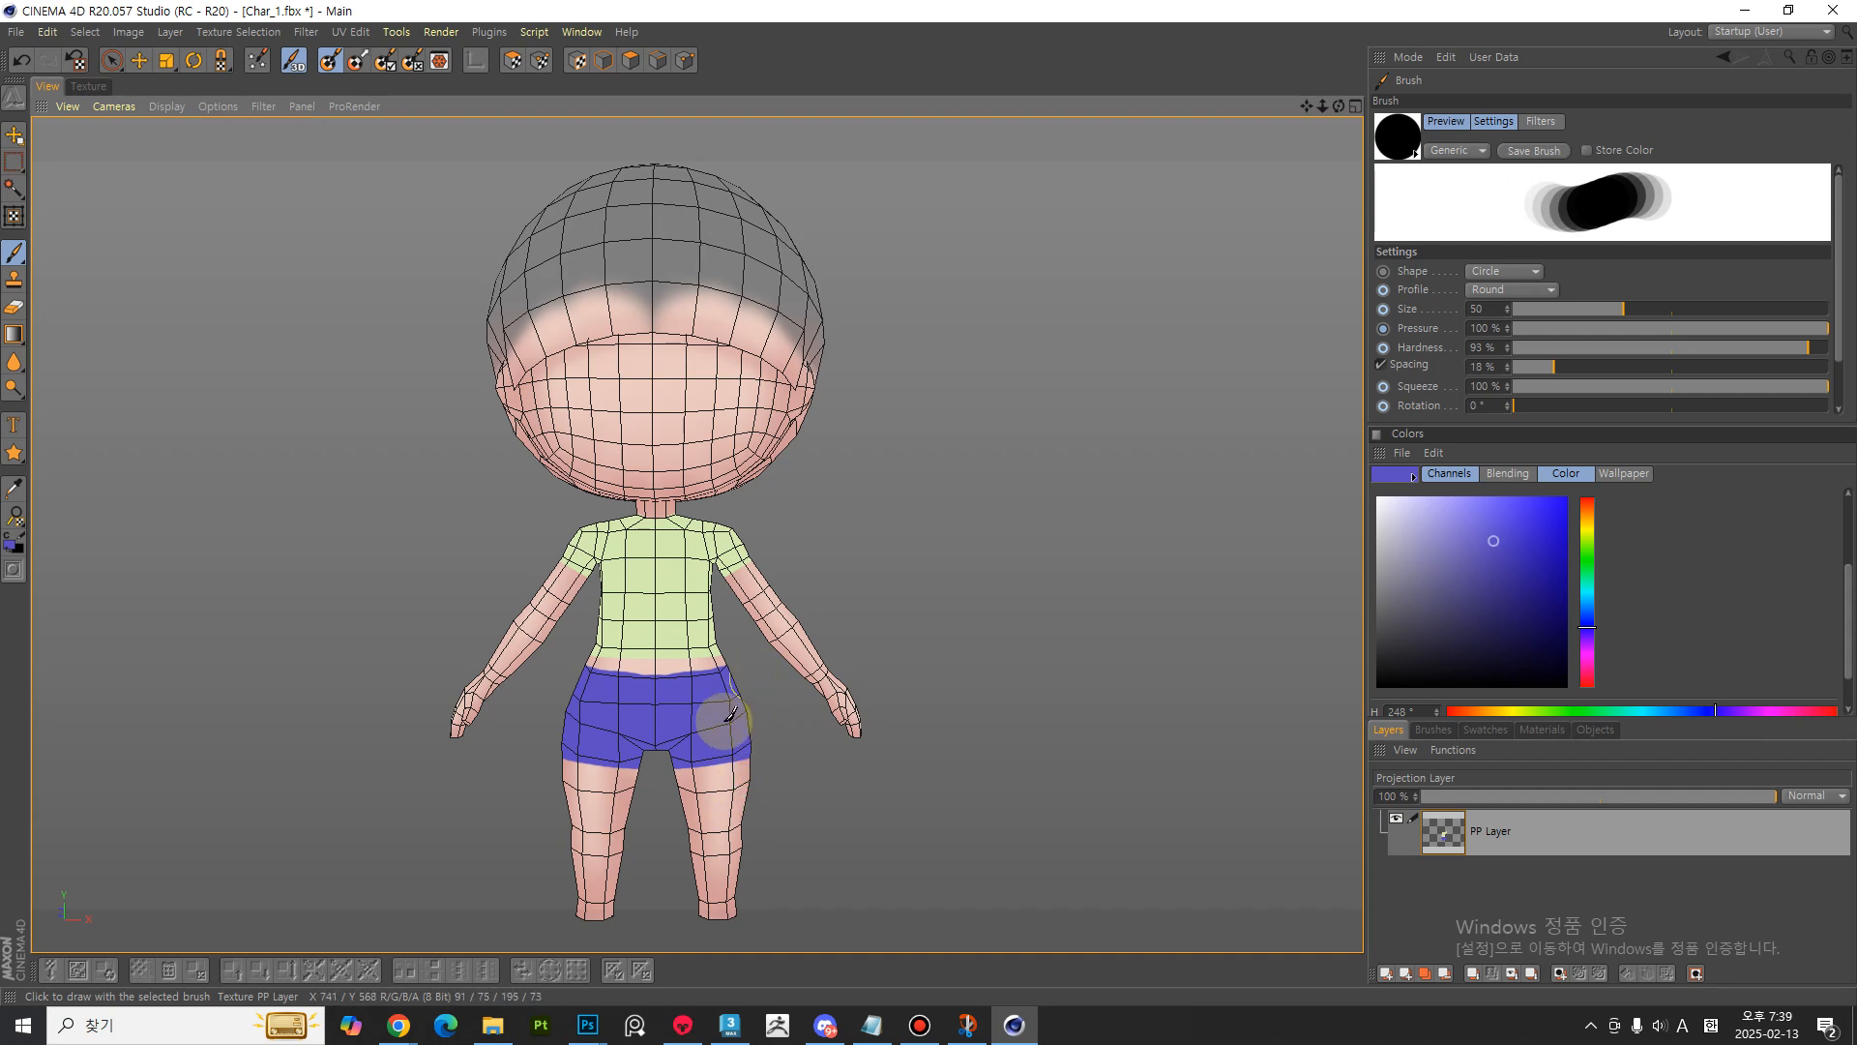
pyautogui.click(330, 60)
# - Inspect the painted clothes from an angle, switch the viewport to parallel projection and bring the whole character back to a front view
pyautogui.keyDown('alt'); pyautogui.moveTo(685, 626); pyautogui.dragTo(935, 698); pyautogui.keyUp('alt')
pyautogui.keyDown('alt'); pyautogui.moveTo(935, 698); pyautogui.dragTo(791, 662, button='middle'); pyautogui.keyUp('alt')
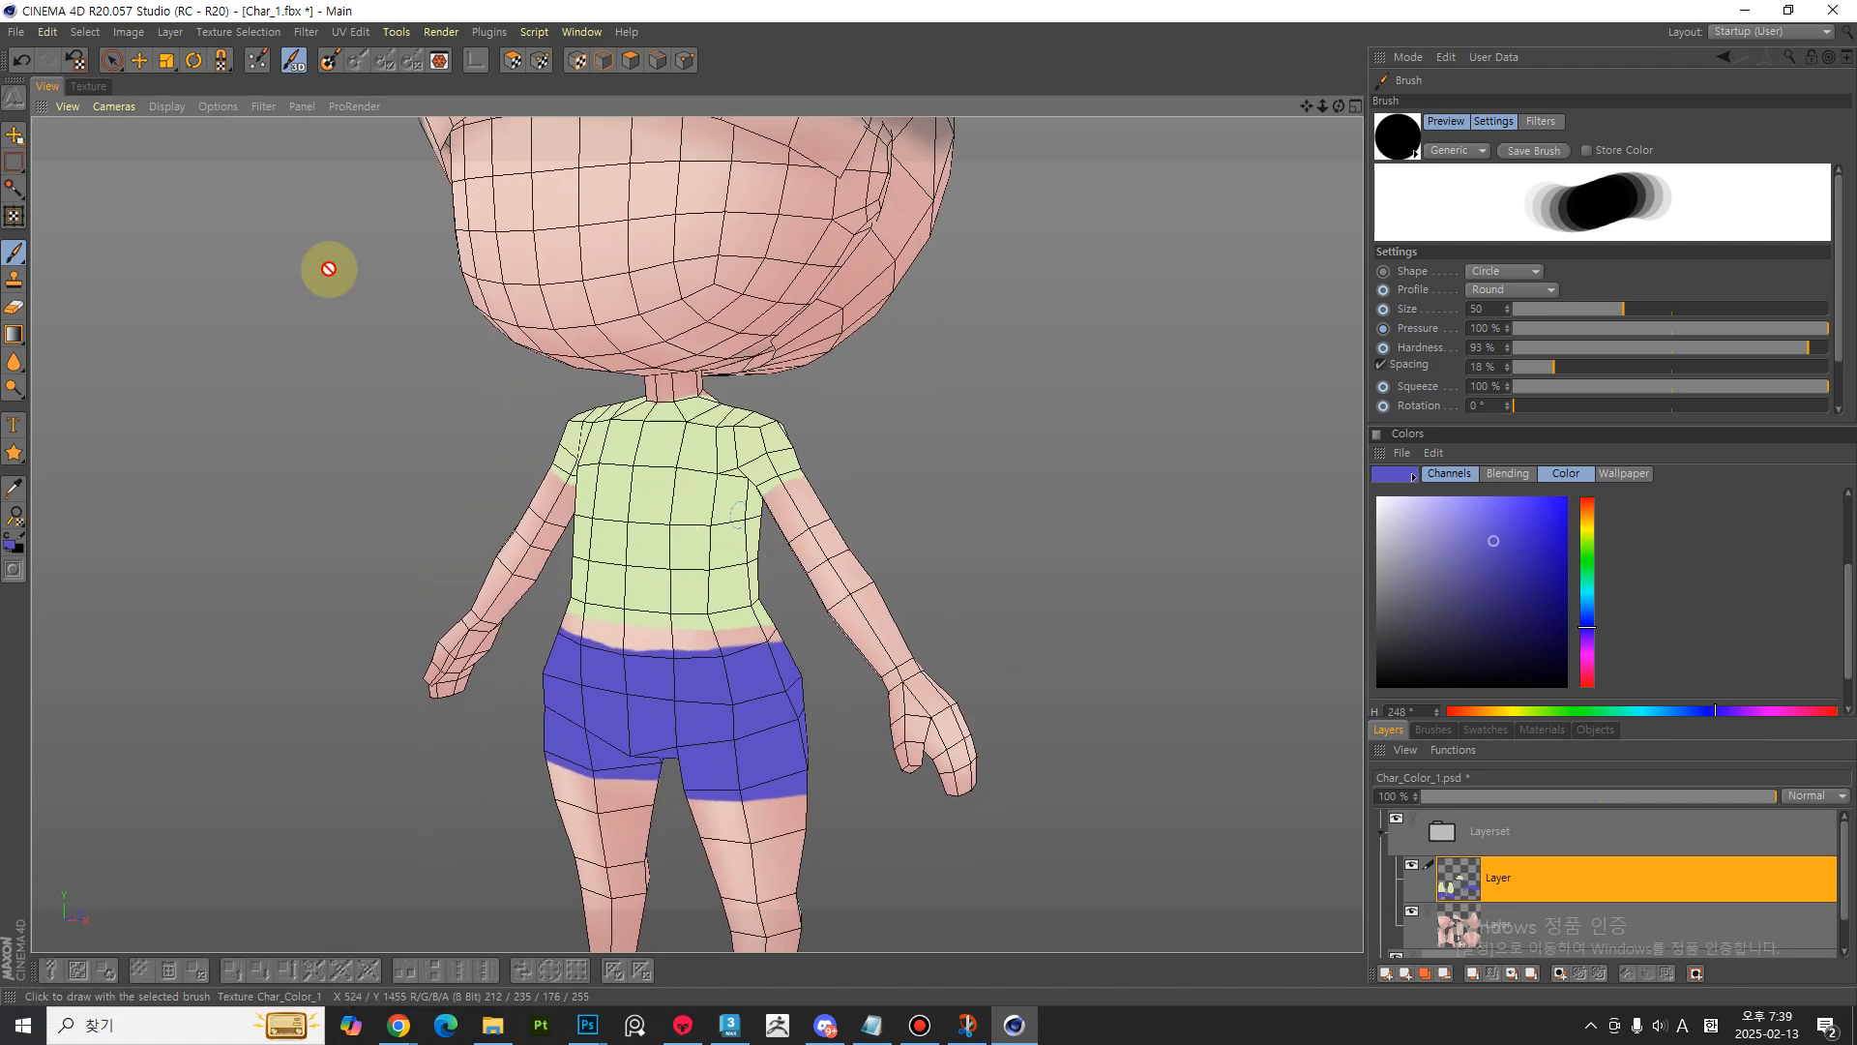
pyautogui.click(111, 107)
pyautogui.click(129, 246)
pyautogui.keyDown('alt'); pyautogui.moveTo(796, 542); pyautogui.dragTo(852, 499); pyautogui.keyUp('alt')
pyautogui.scroll(6, 855, 493)
pyautogui.keyDown('alt'); pyautogui.moveTo(795, 618); pyautogui.dragTo(798, 575, button='middle'); pyautogui.keyUp('alt')
pyautogui.keyDown('alt'); pyautogui.moveTo(798, 575); pyautogui.dragTo(776, 570, button='right'); pyautogui.keyUp('alt')
pyautogui.keyDown('alt'); pyautogui.moveTo(812, 619); pyautogui.dragTo(791, 673, button='middle'); pyautogui.keyUp('alt')
pyautogui.keyDown('alt'); pyautogui.moveTo(813, 668); pyautogui.dragTo(811, 669); pyautogui.keyUp('alt')
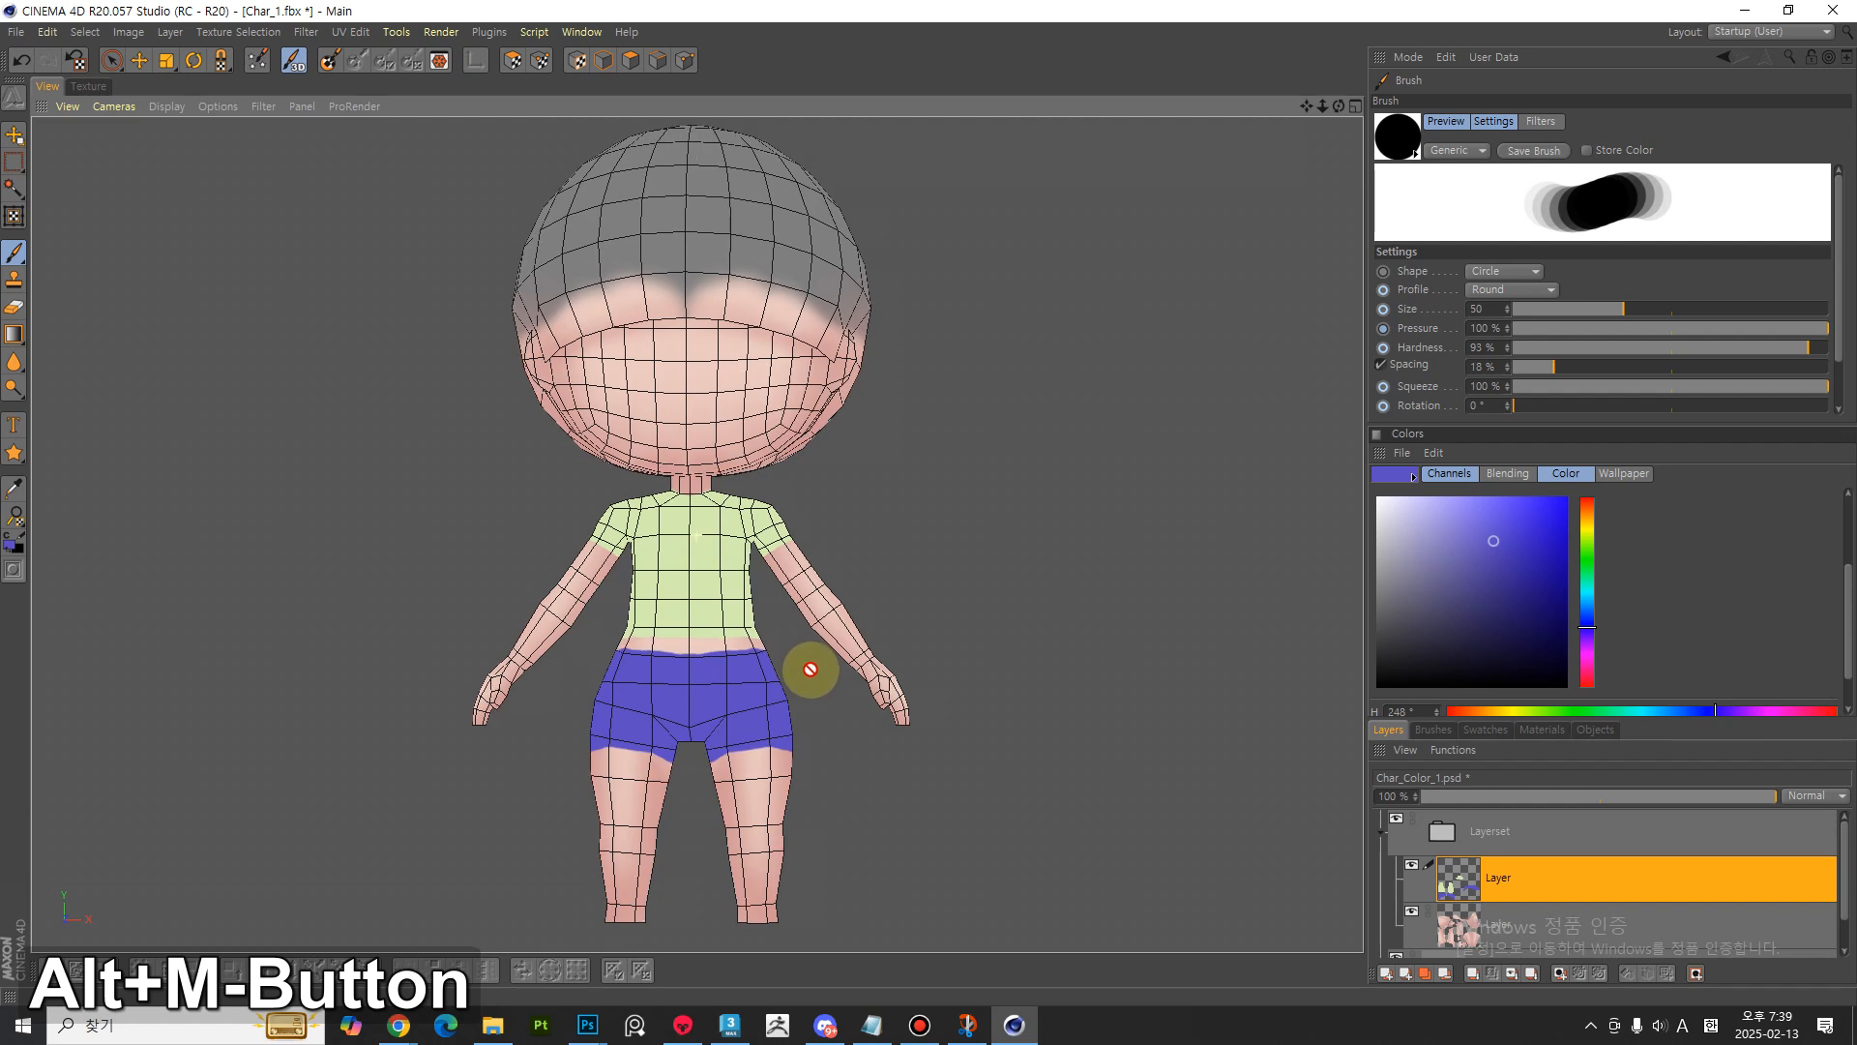
# - Turn on projection painting and extend the blue-violet shorts slightly up the waist and down the thighs
pyautogui.click(330, 62)
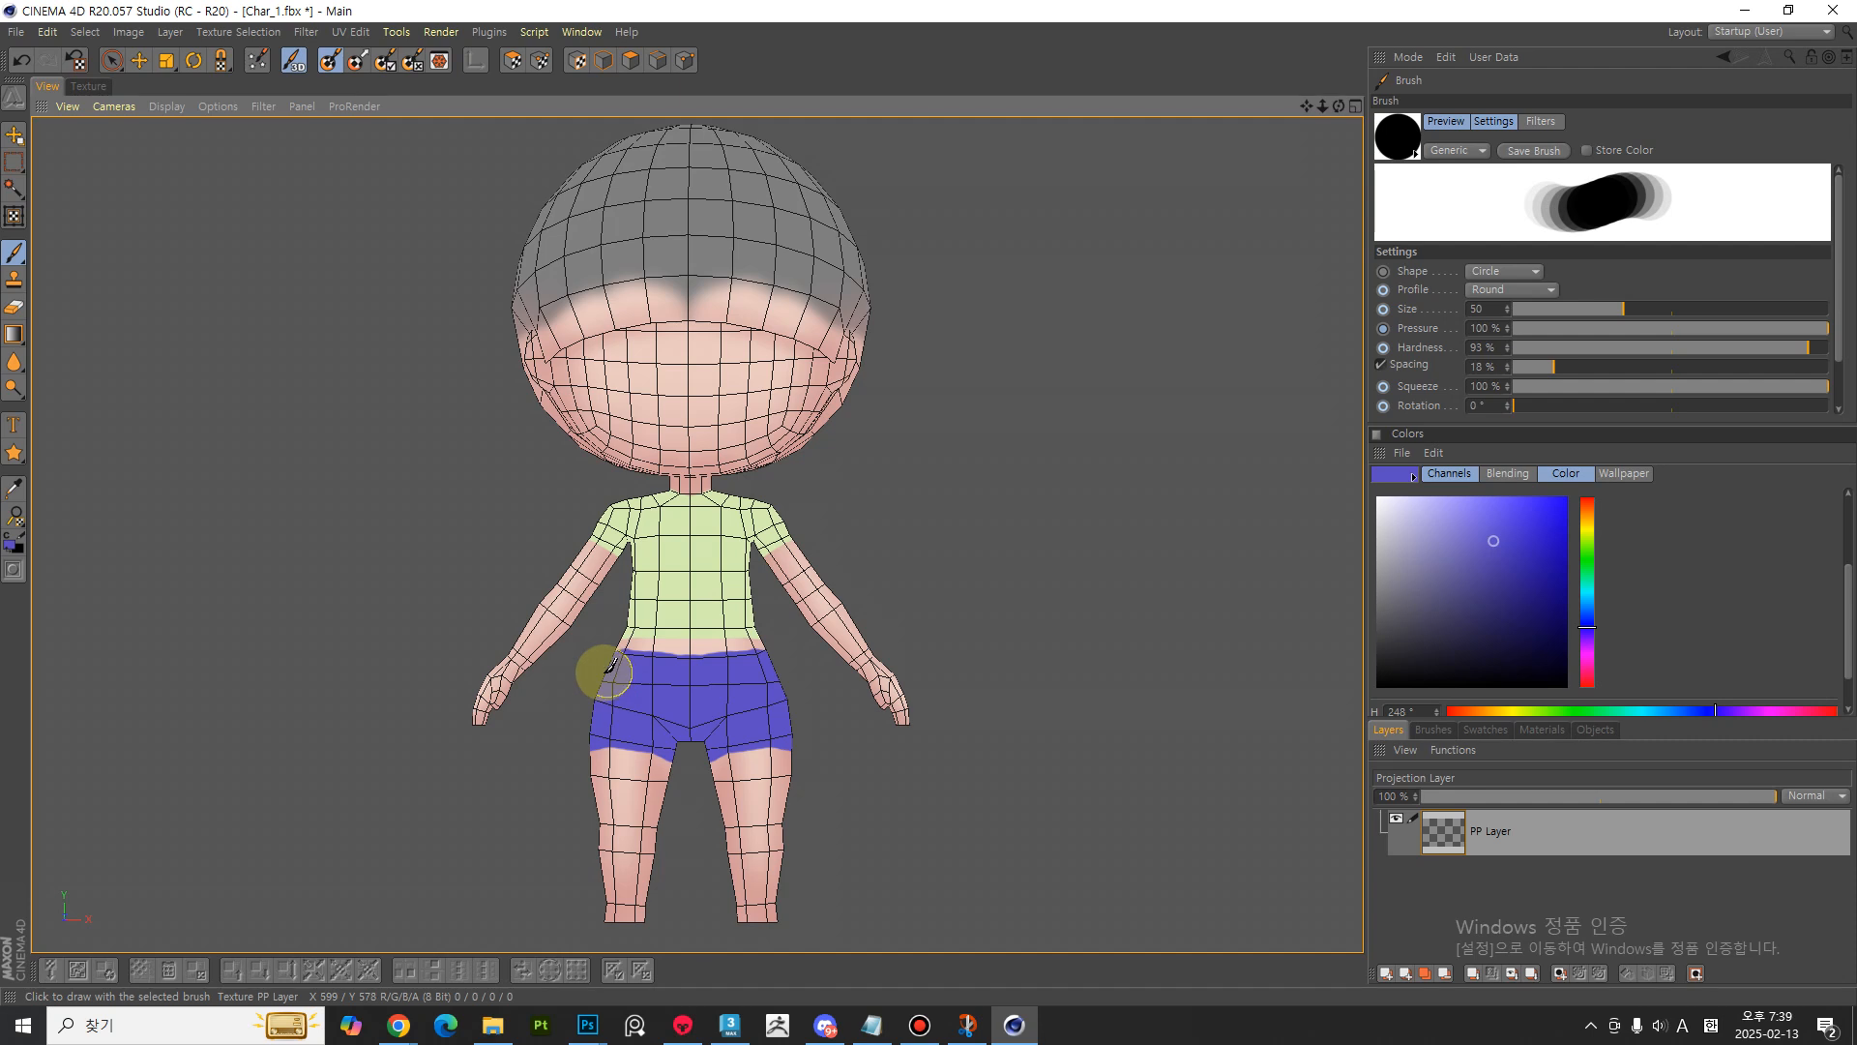
pyautogui.moveTo(604, 668); pyautogui.dragTo(764, 667)
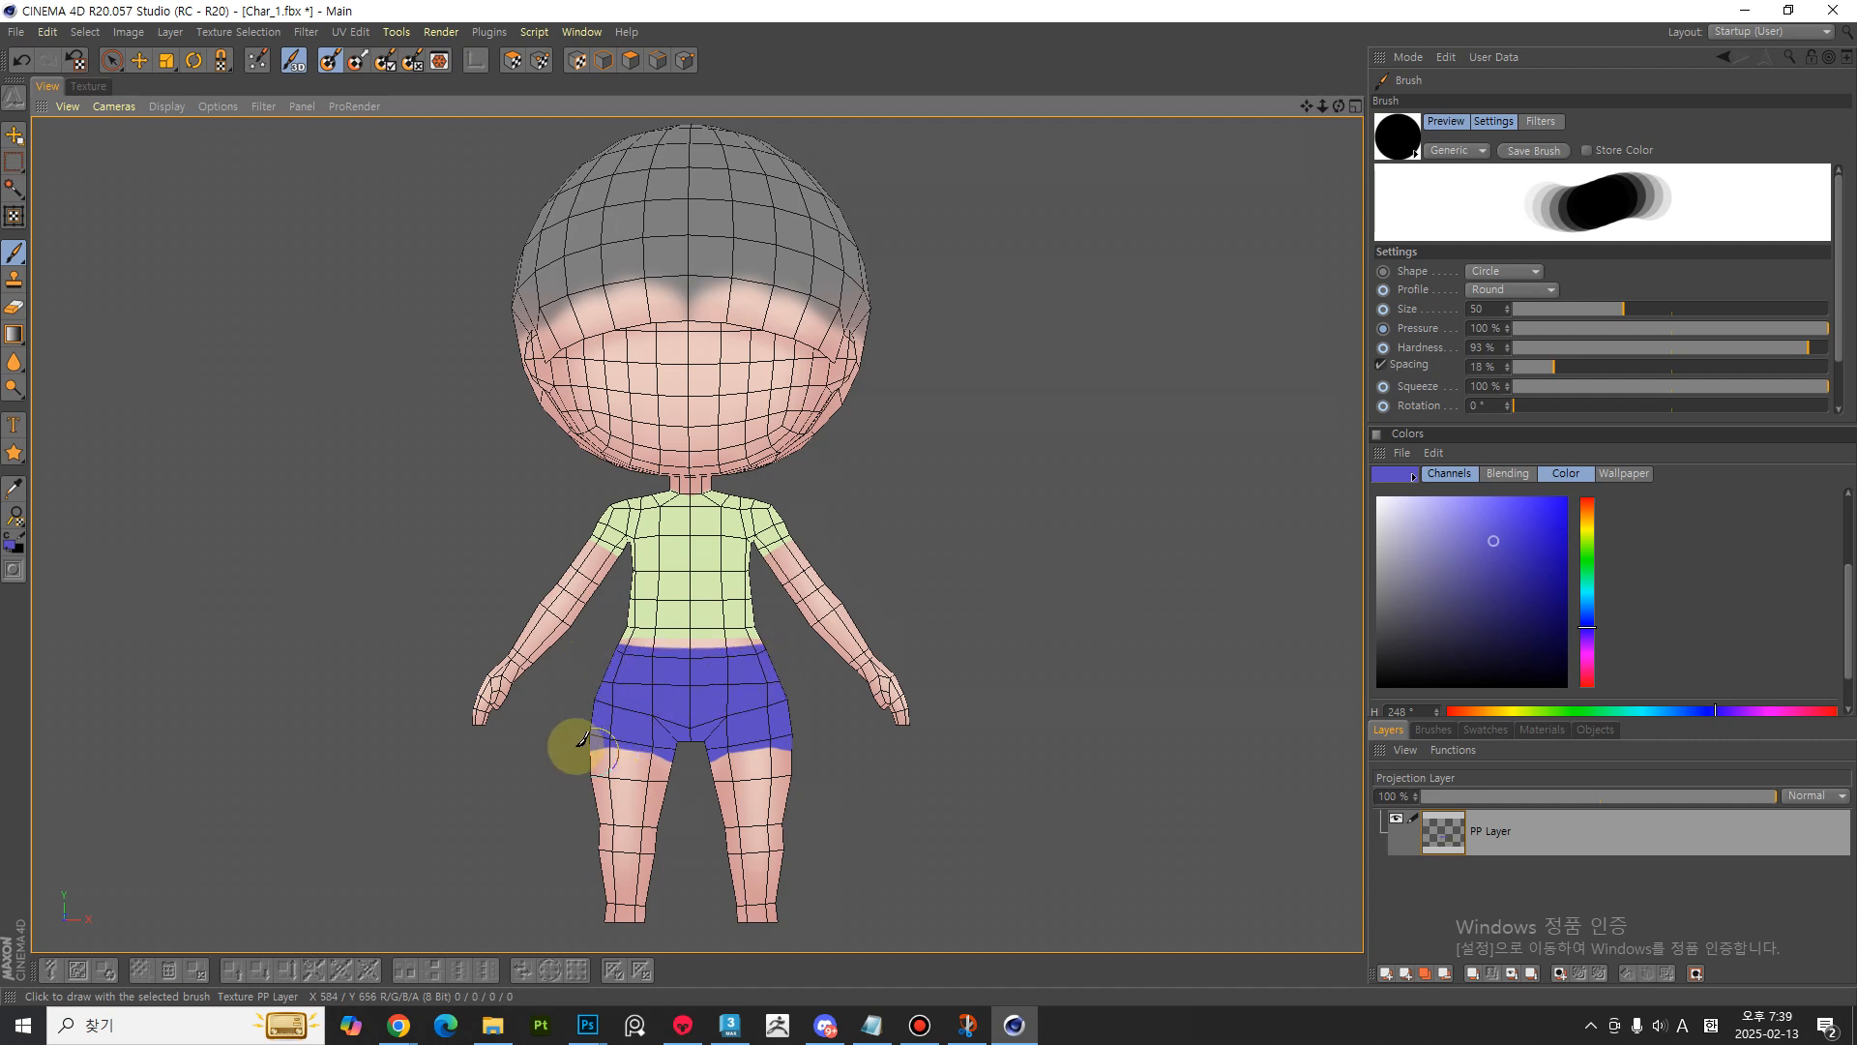
pyautogui.moveTo(684, 727); pyautogui.dragTo(713, 734)
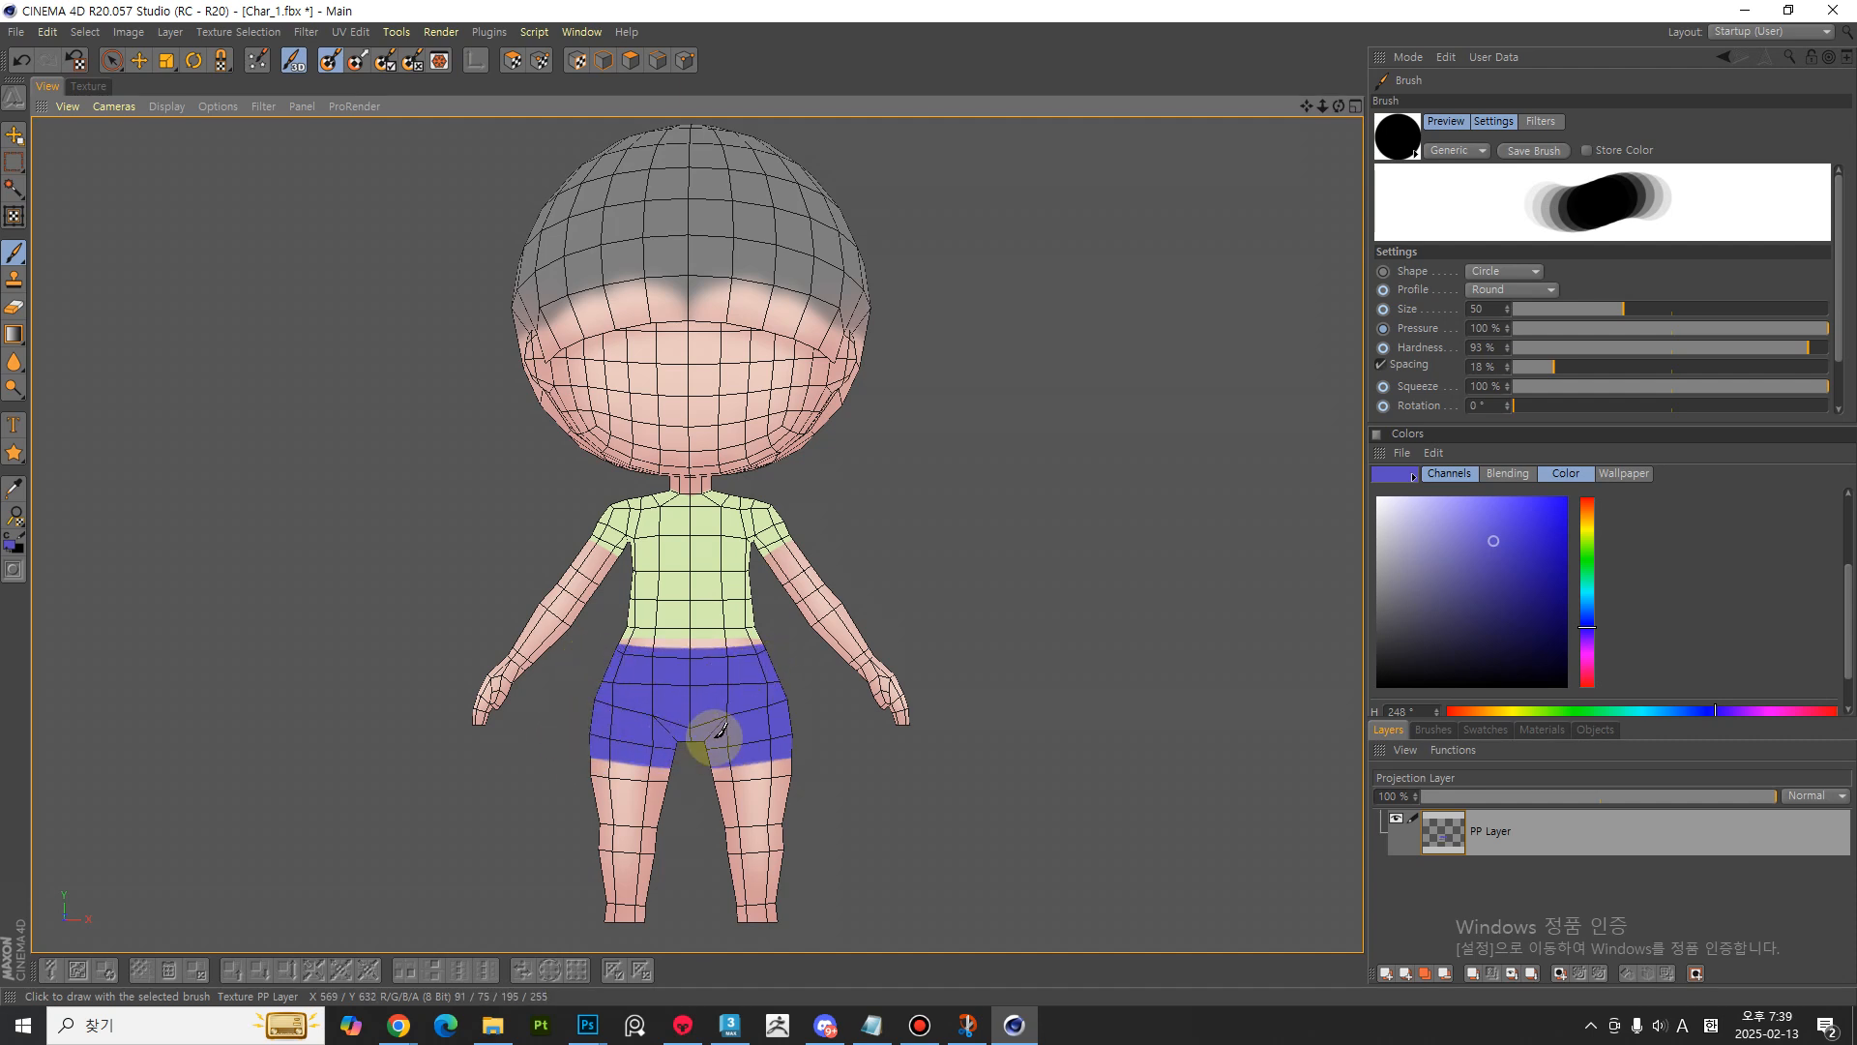
# - Sample the shirt's light green, paint the shirt hem down to meet the shorts and apply the projected paint
pyautogui.keyDown('ctrl'); pyautogui.click(742, 526); pyautogui.keyUp('ctrl')
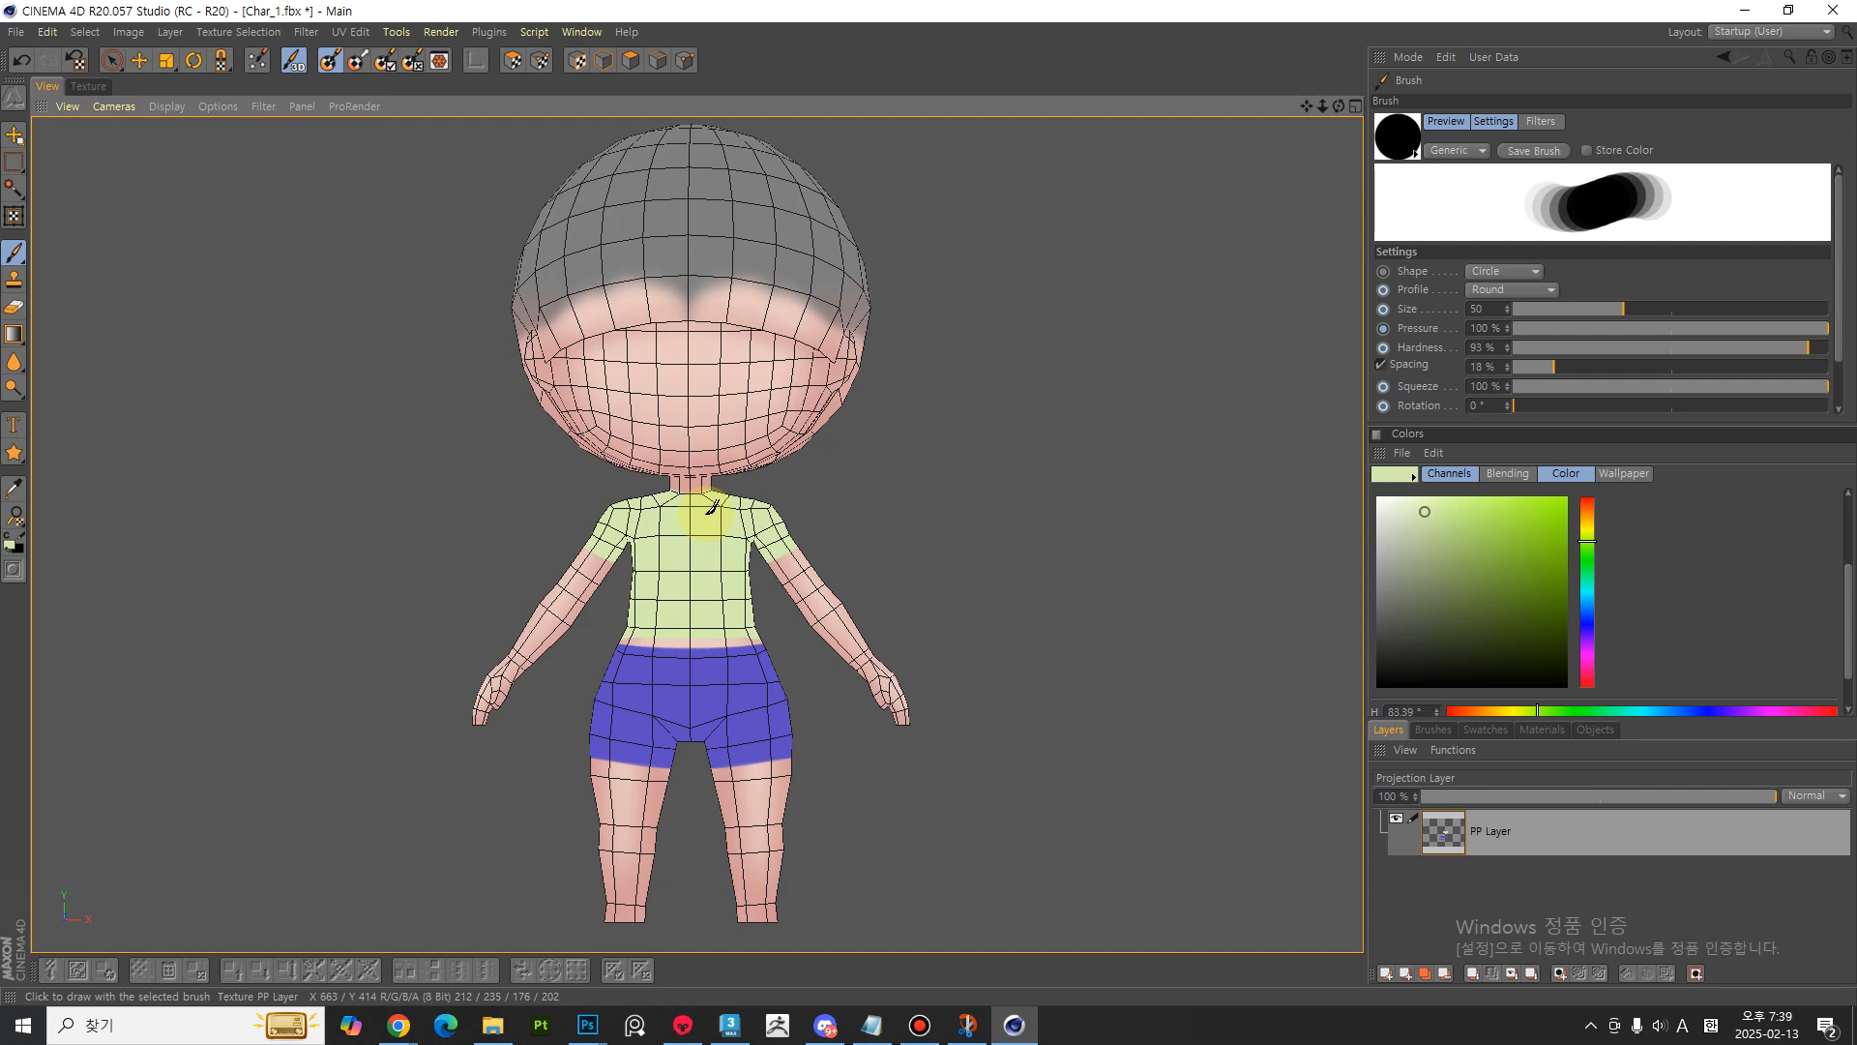
pyautogui.moveTo(671, 617); pyautogui.dragTo(696, 624)
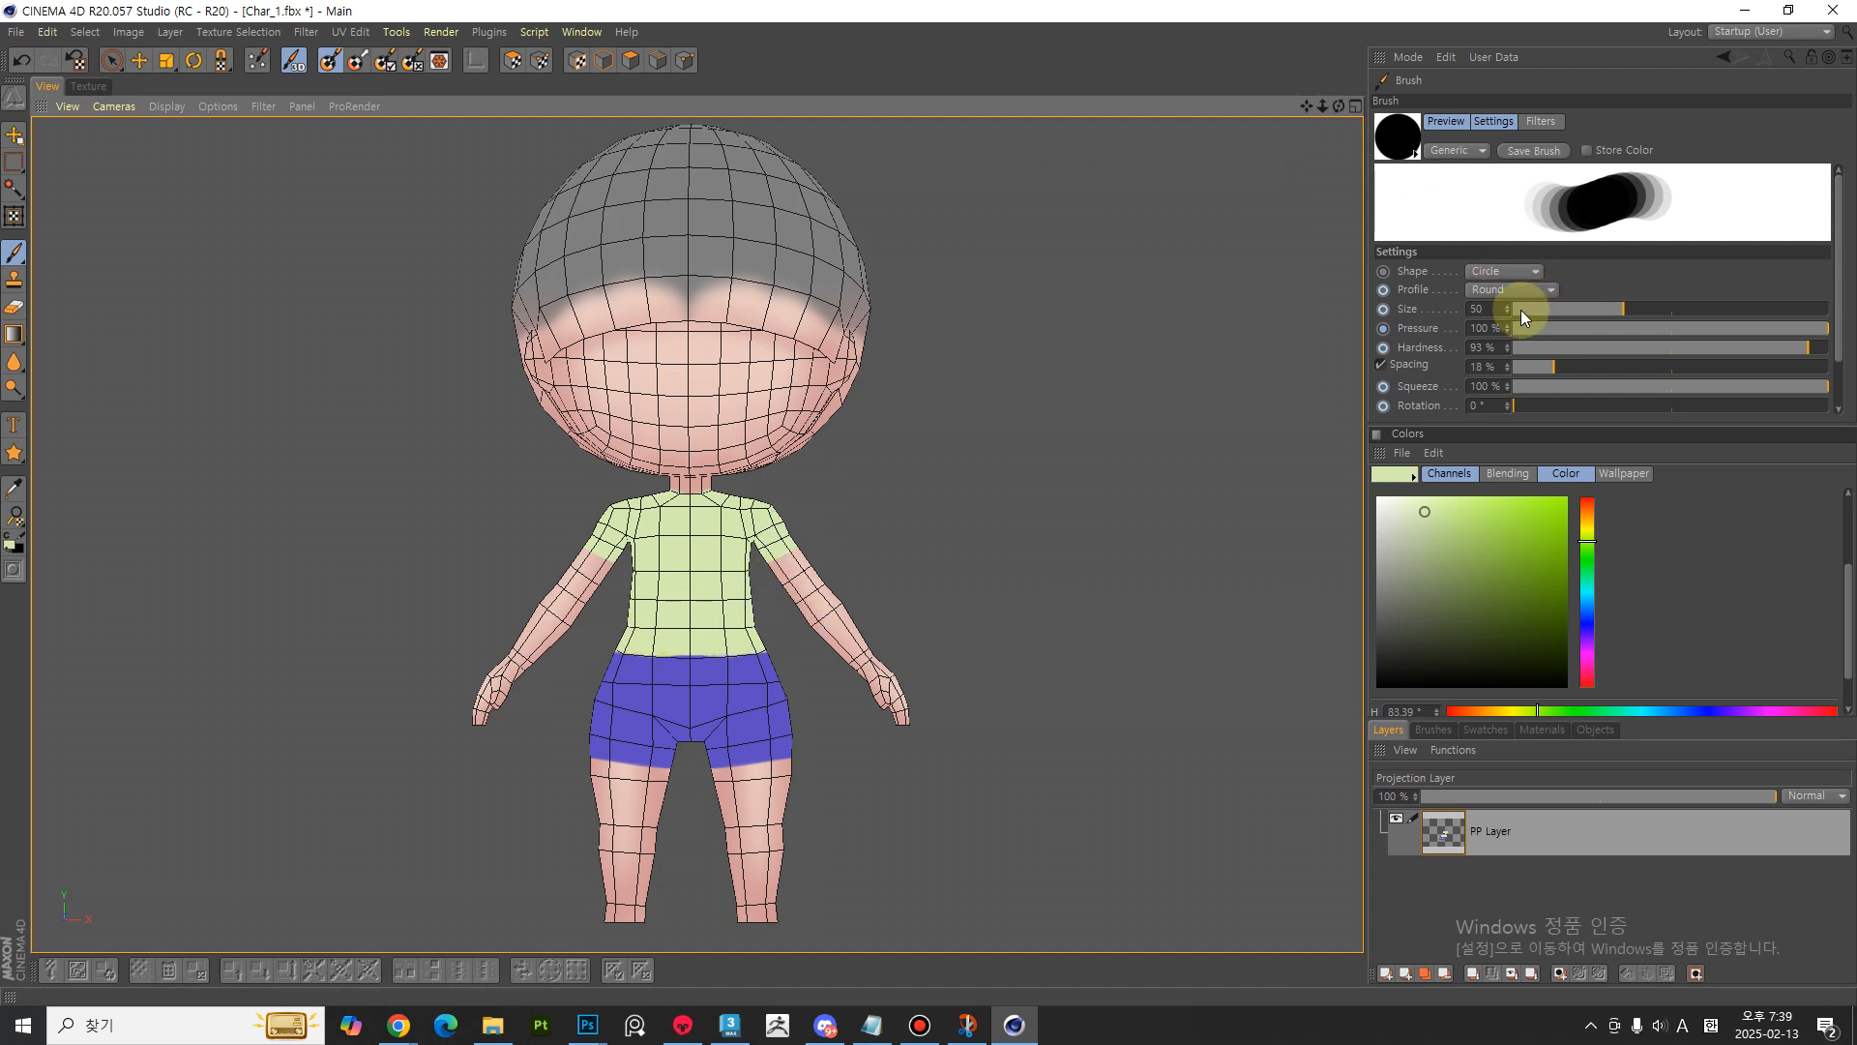
pyautogui.click(330, 60)
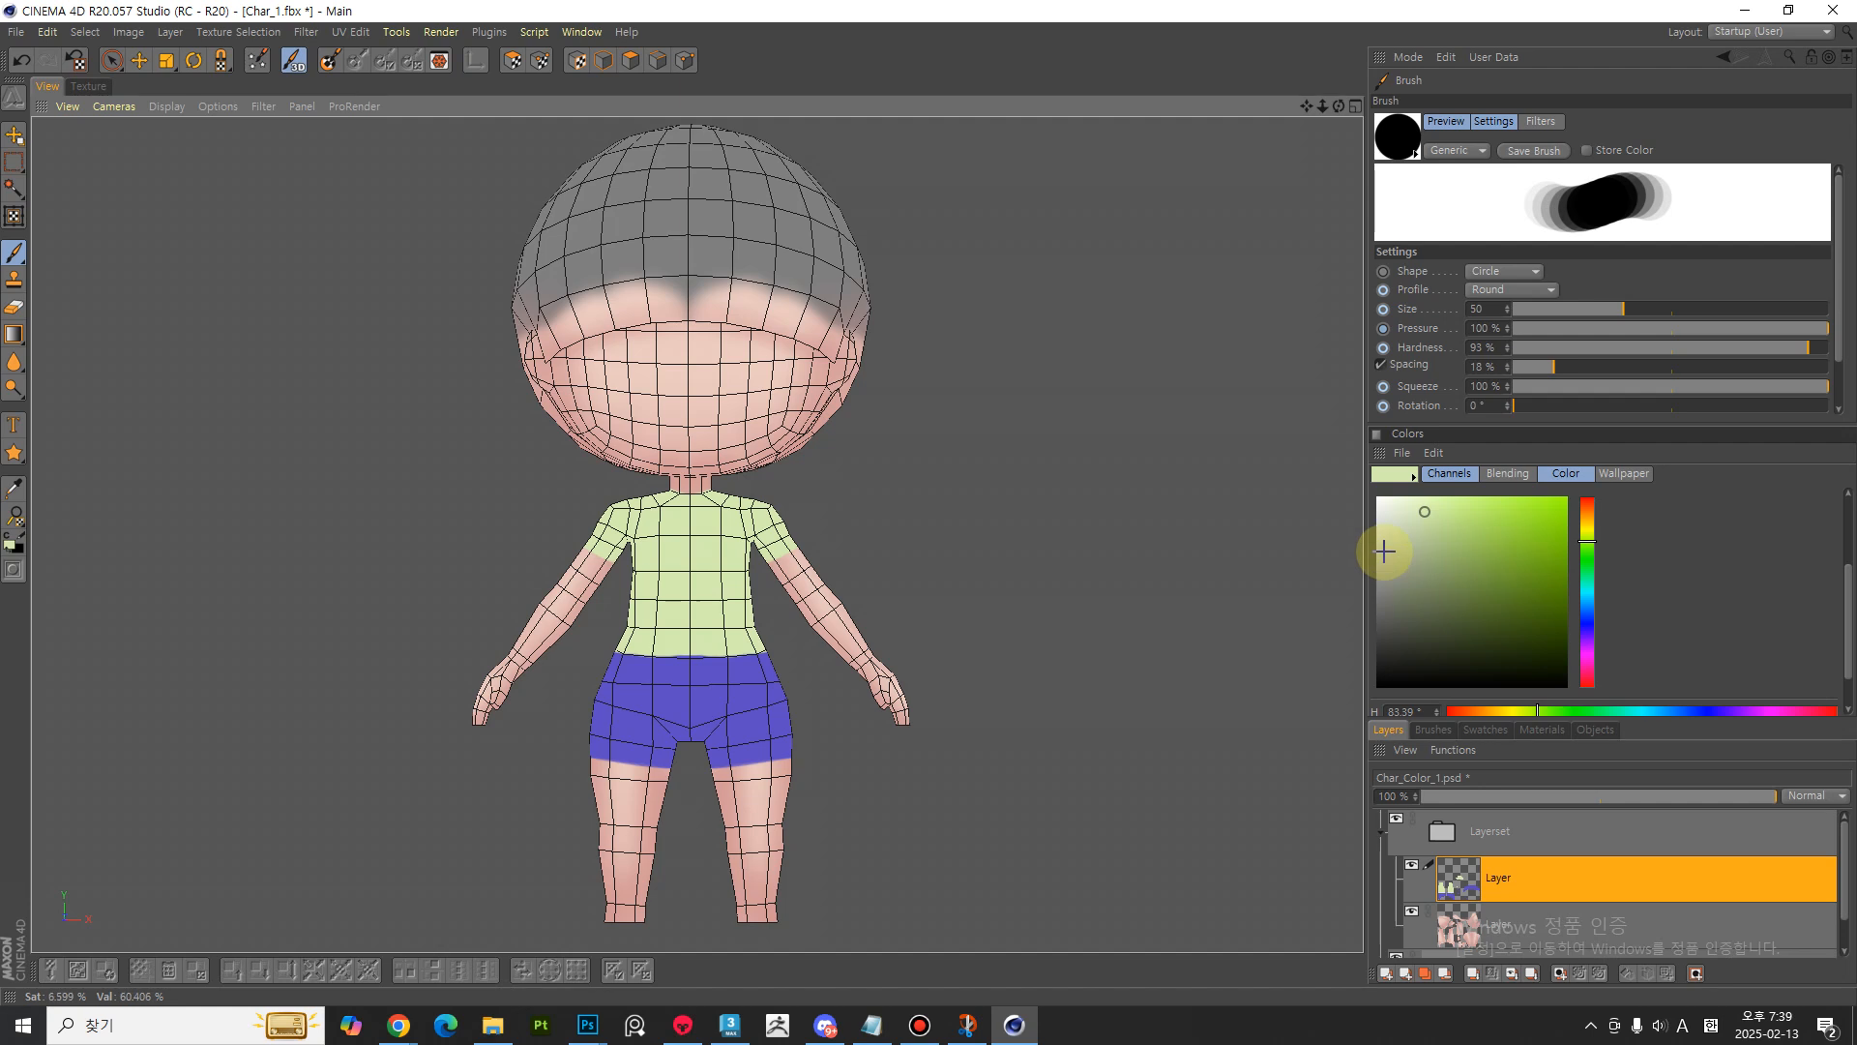
# - Toggle the visibility of the clothes layer to compare the character with and without the clothes
pyautogui.click(1412, 864)
pyautogui.click(1413, 864)
pyautogui.click(1414, 864)
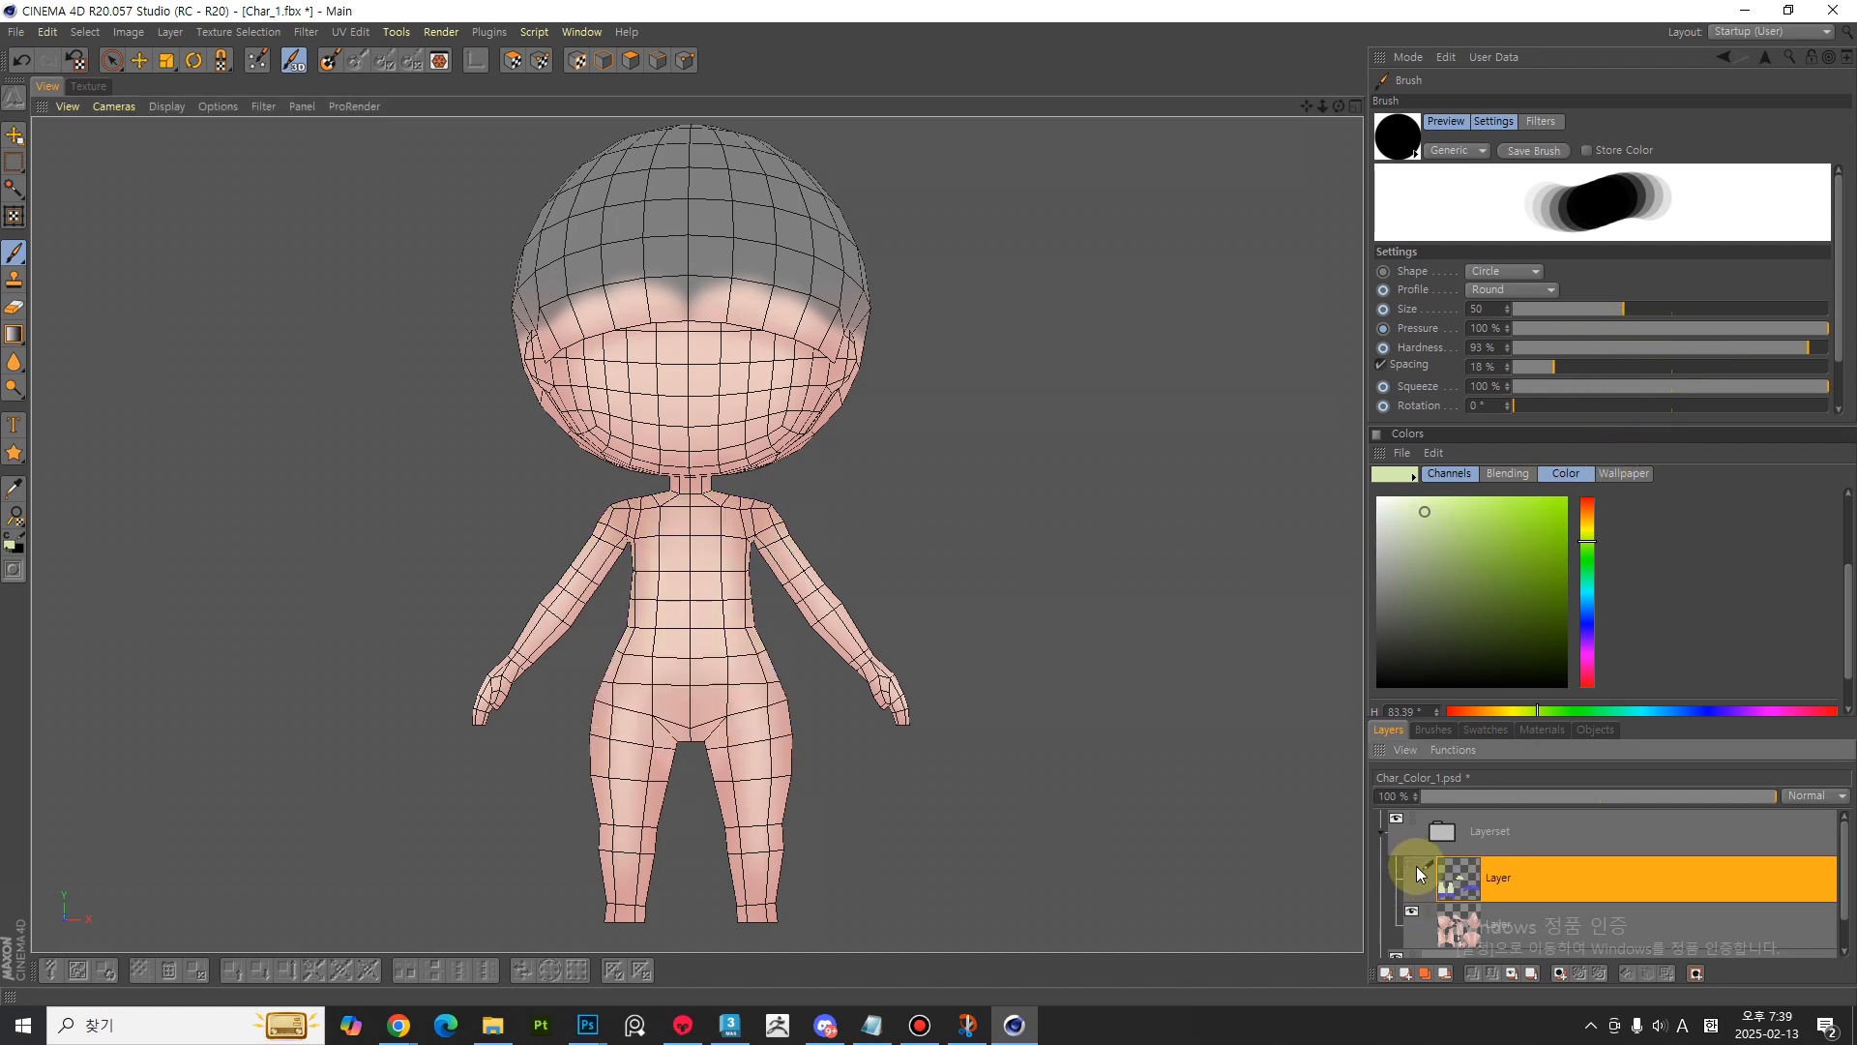
# - Show the clothes layer again, create a selection from its painted pixels and display the flat texture
pyautogui.click(1413, 864)
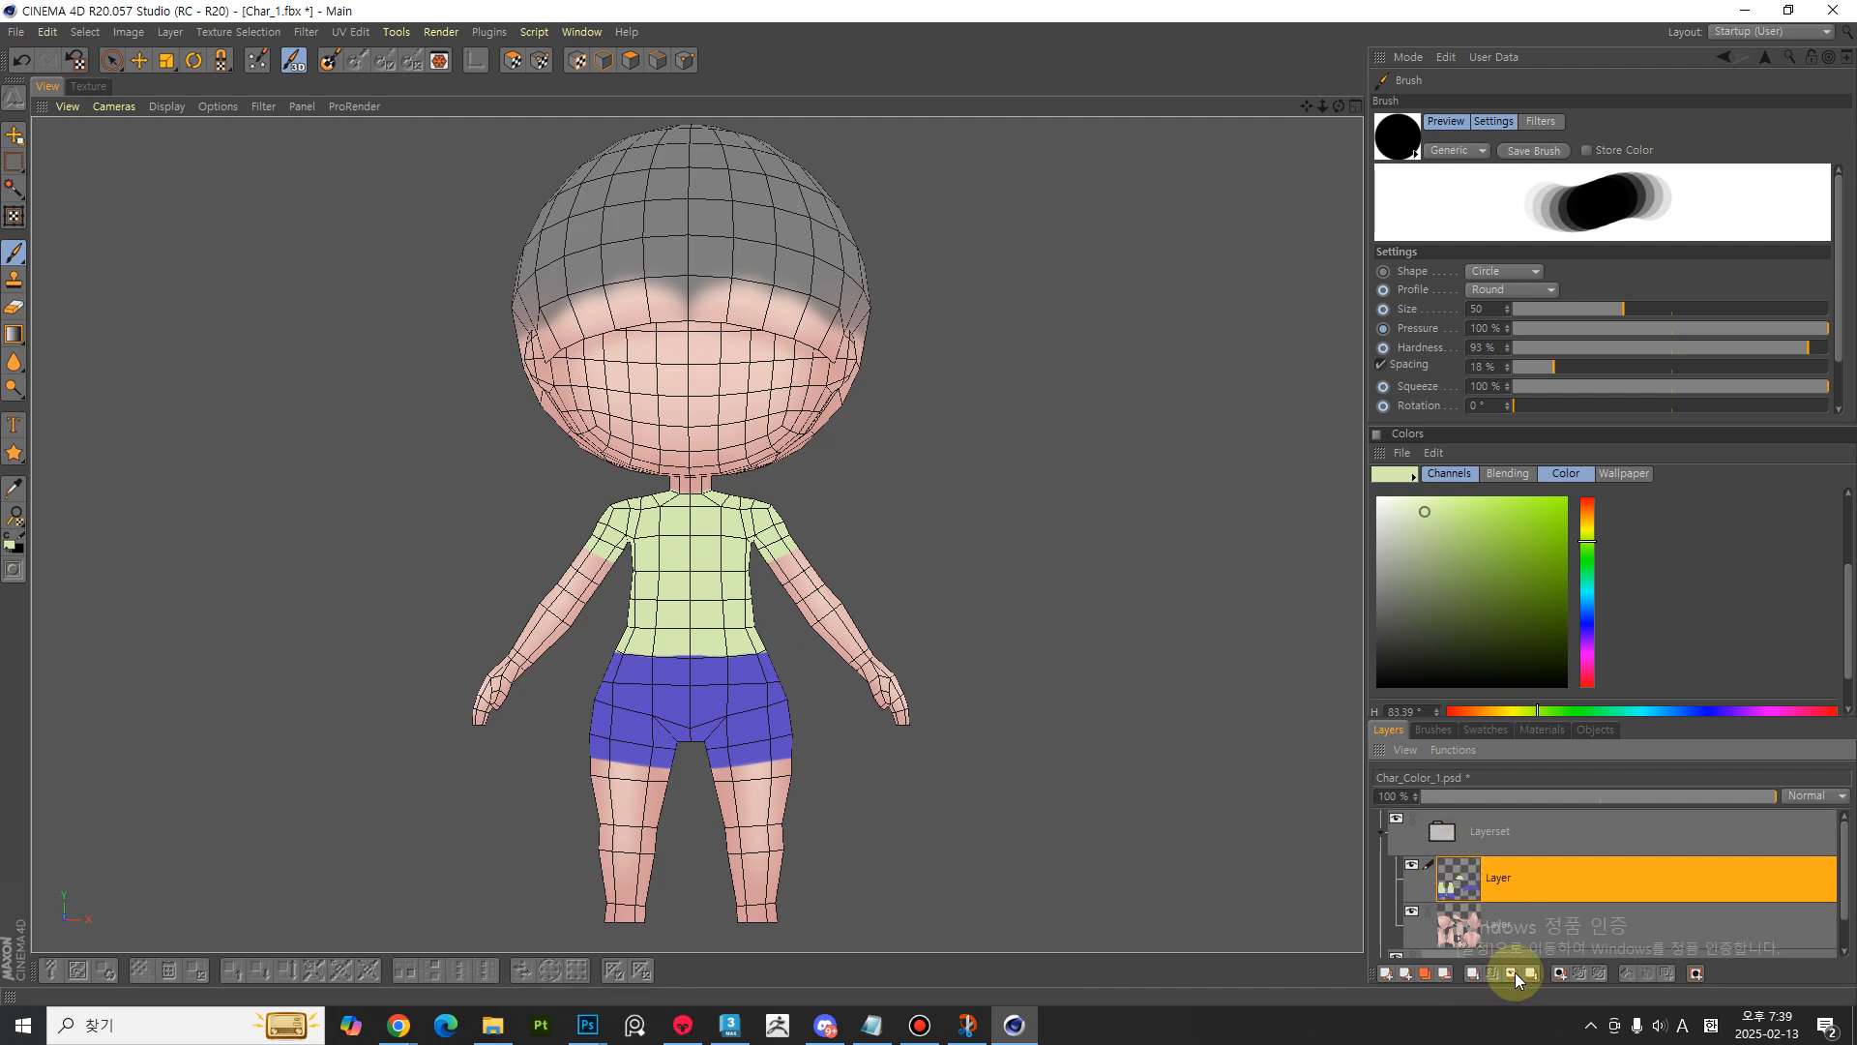
pyautogui.rightClick(1460, 884)
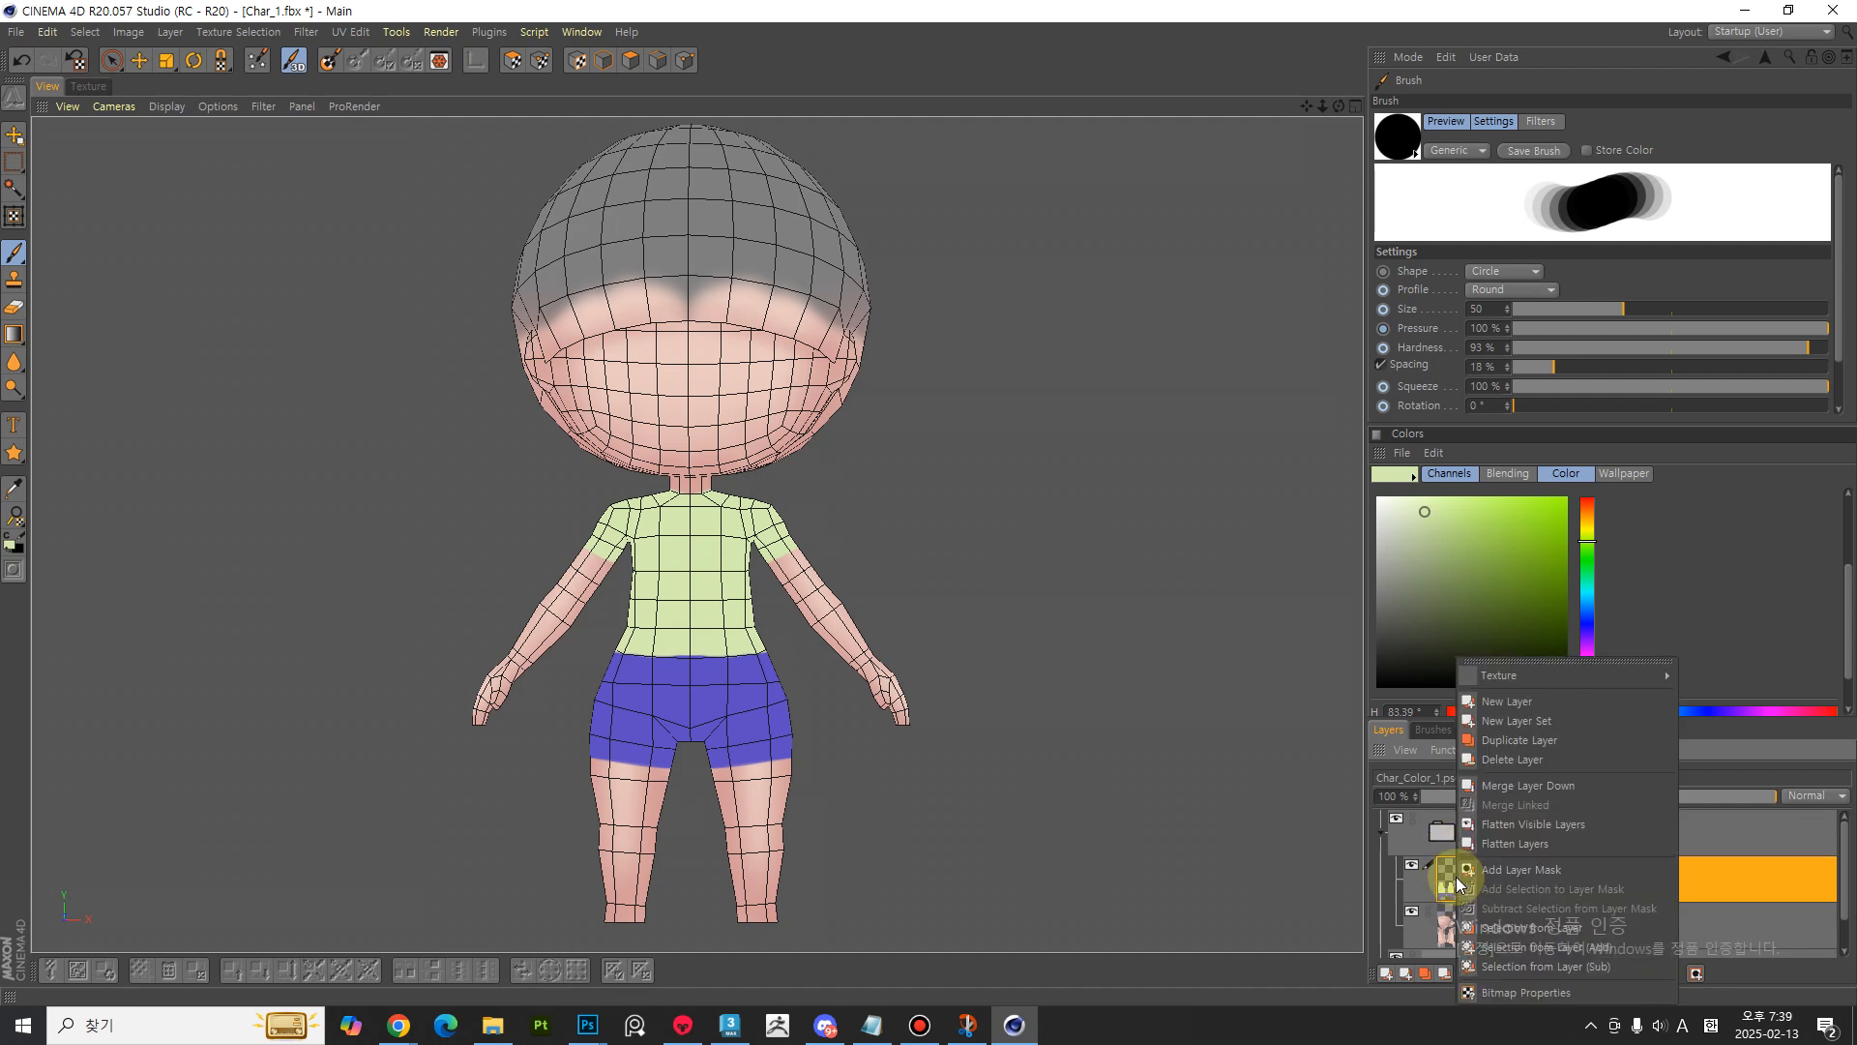
pyautogui.click(1523, 927)
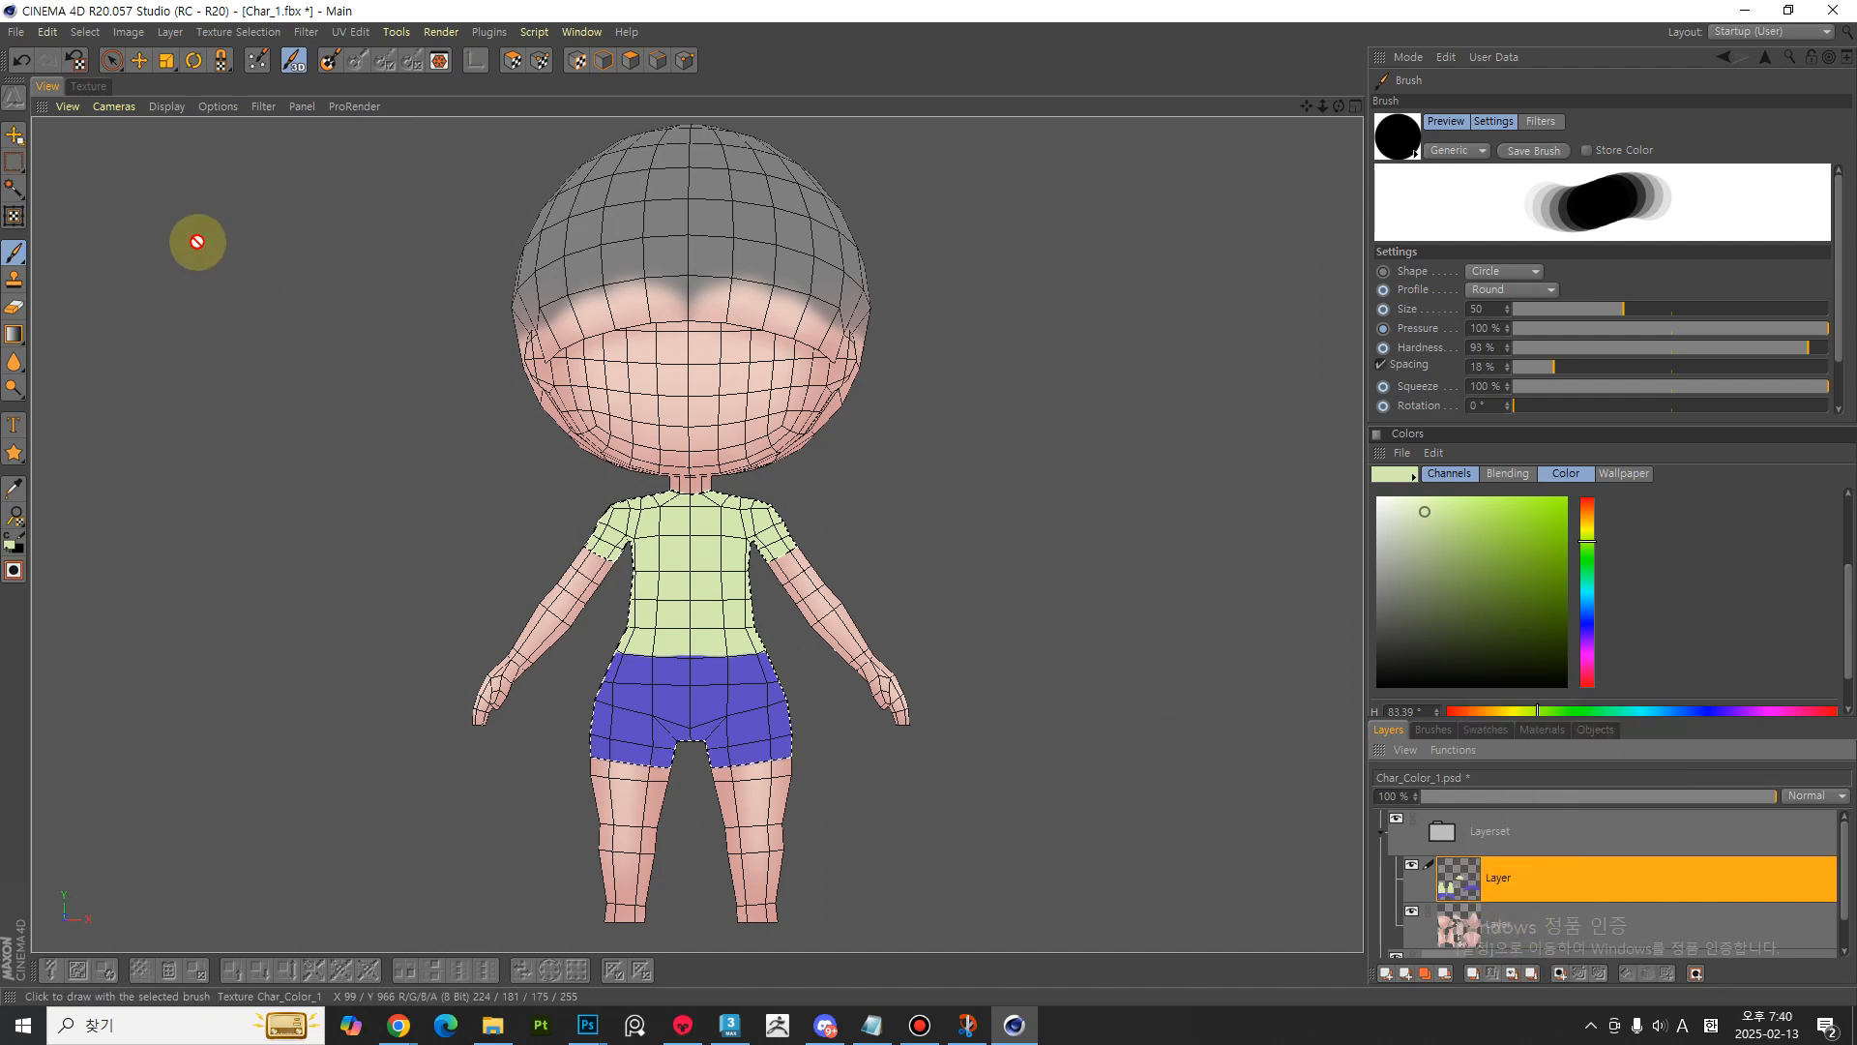
pyautogui.click(92, 85)
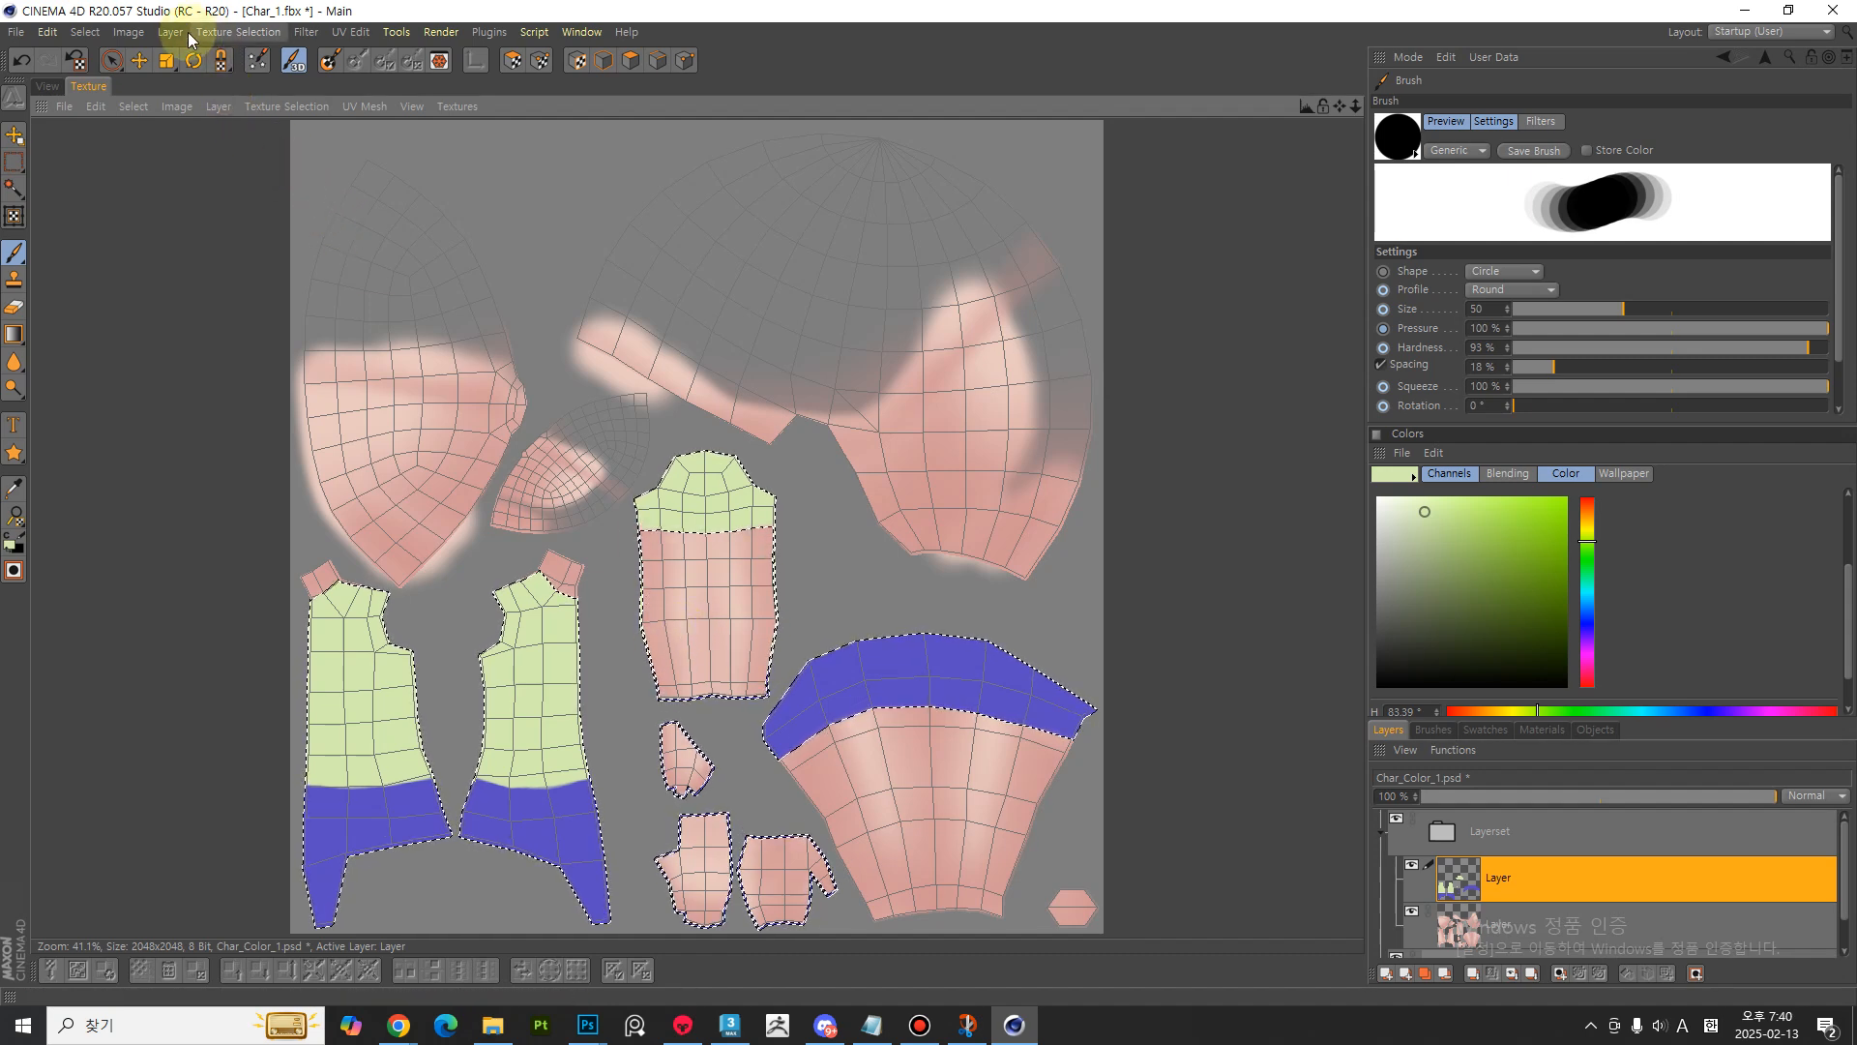
# - Grow the clothes selection and check its edges up close around the shorts and hand islands
pyautogui.click(239, 33)
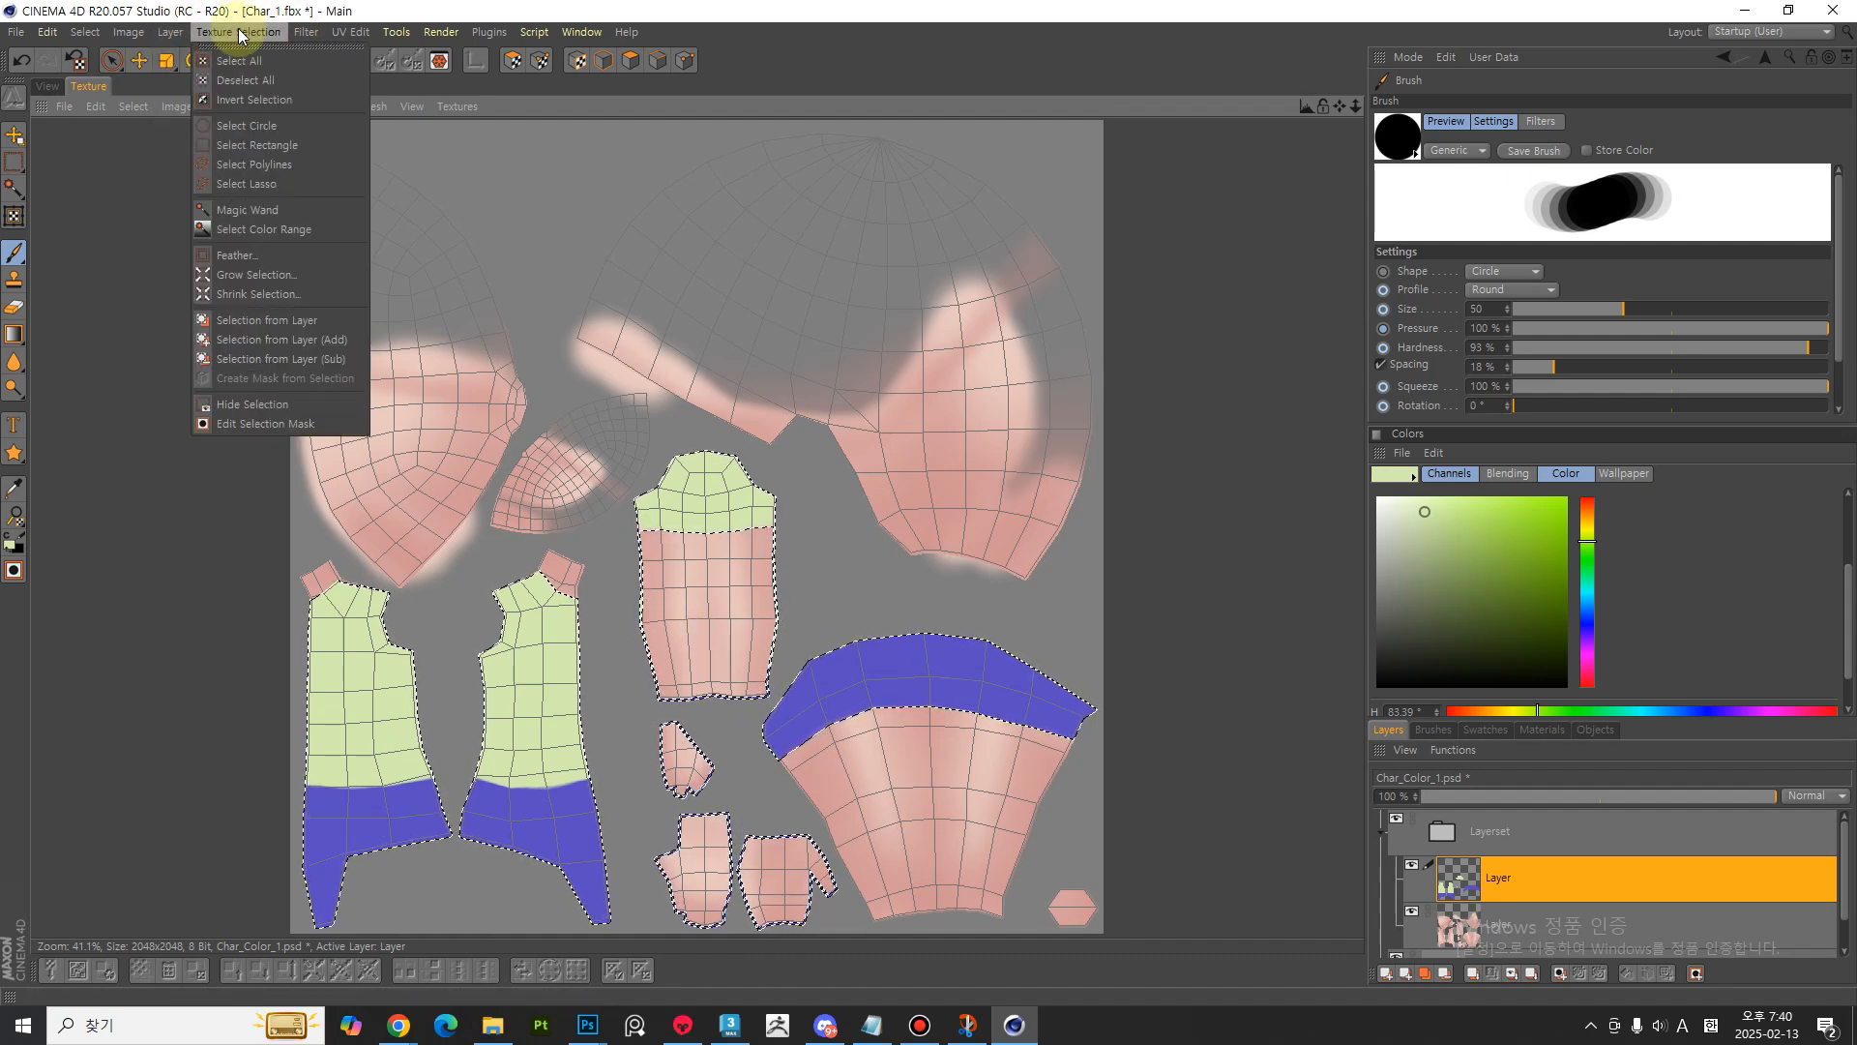
pyautogui.click(282, 274)
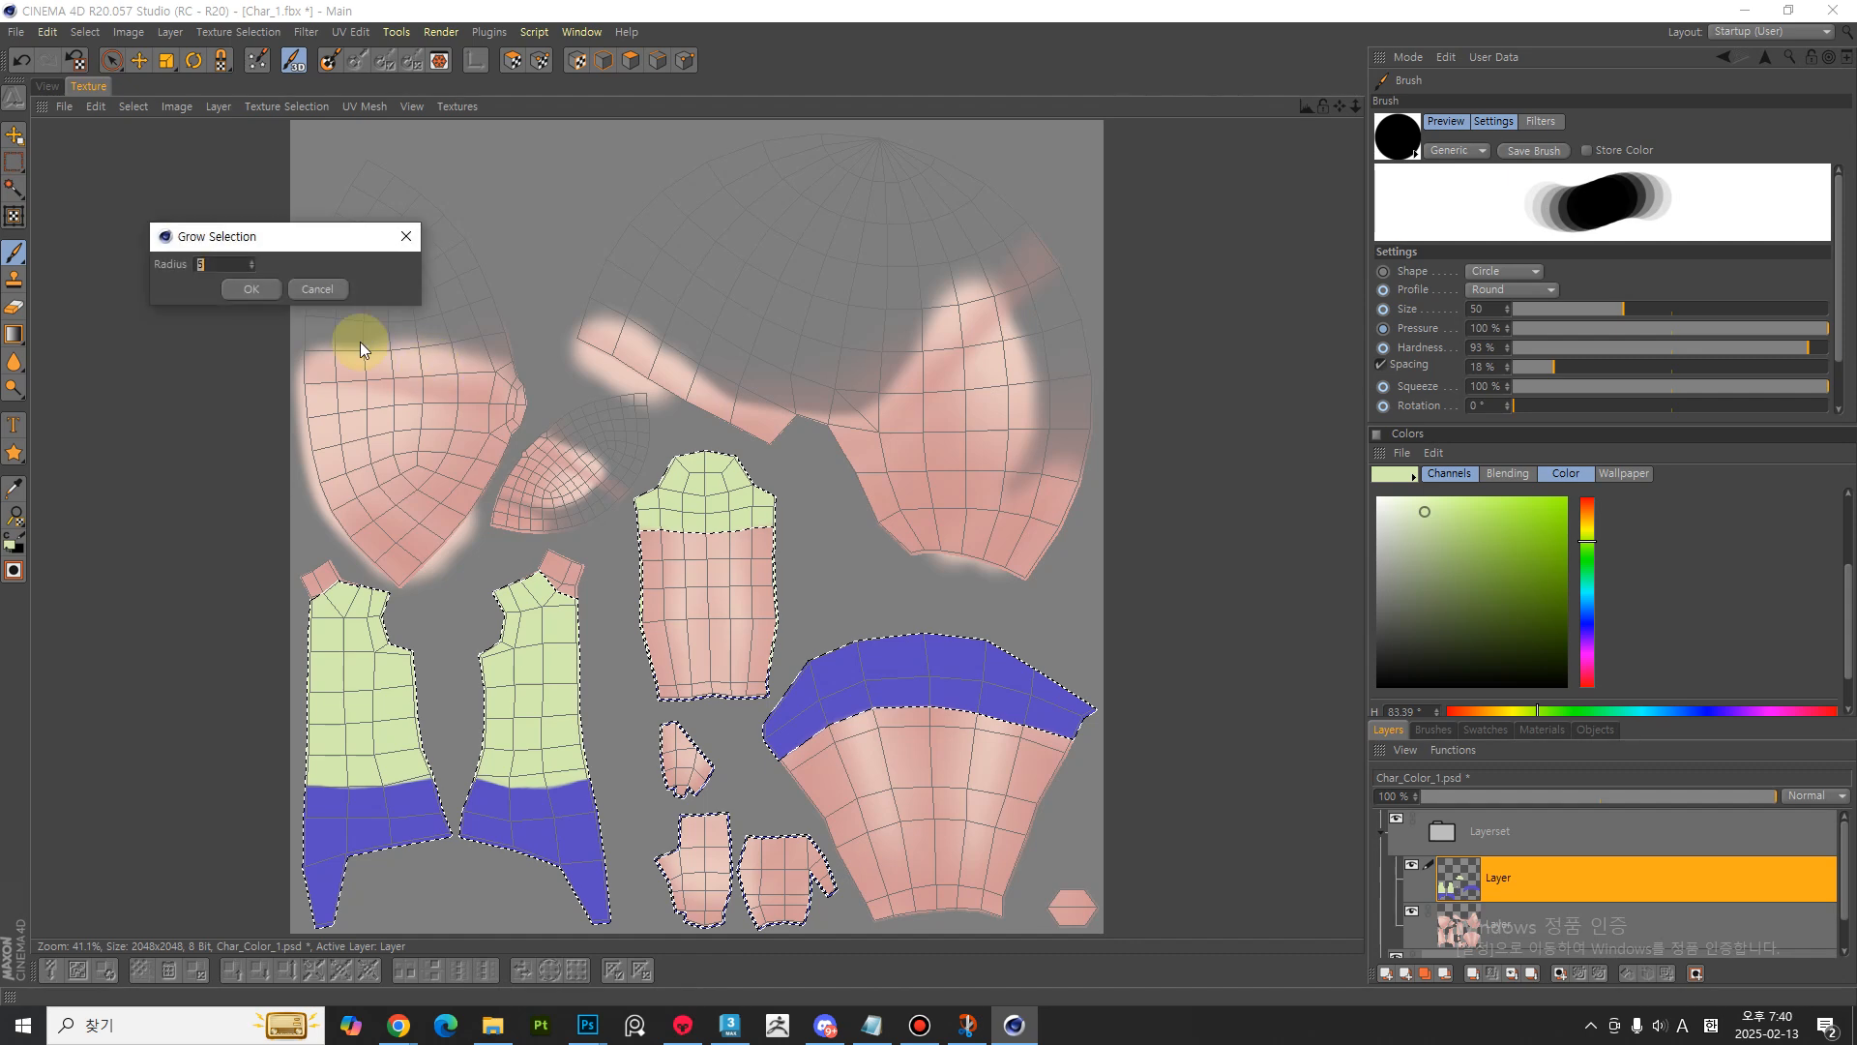
pyautogui.click(249, 286)
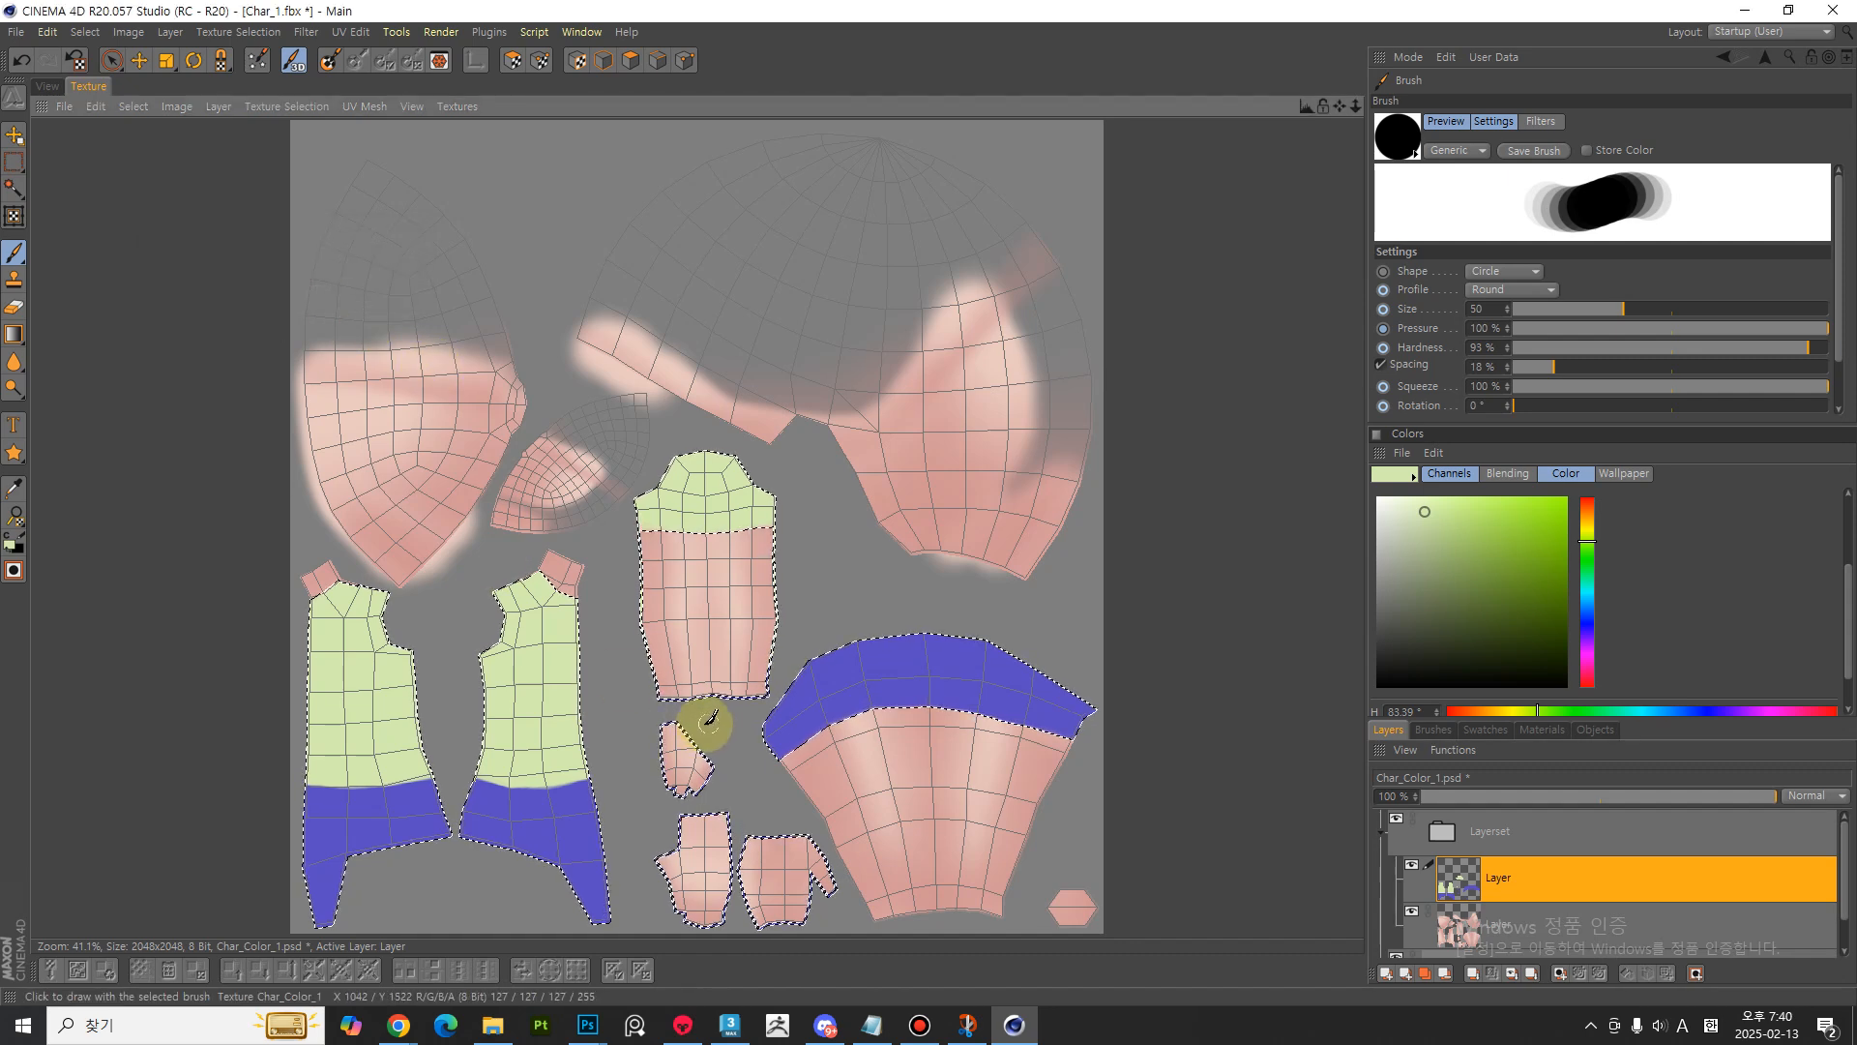
pyautogui.keyDown('alt'); pyautogui.moveTo(716, 663); pyautogui.dragTo(1340, 680, button='right'); pyautogui.keyUp('alt')
pyautogui.scroll(-7, 816, 671)
pyautogui.keyDown('alt'); pyautogui.moveTo(838, 680); pyautogui.dragTo(532, 543, button='middle'); pyautogui.keyUp('alt')
pyautogui.keyDown('alt'); pyautogui.moveTo(532, 543); pyautogui.dragTo(1006, 556, button='right'); pyautogui.keyUp('alt')
pyautogui.keyDown('alt'); pyautogui.moveTo(764, 641); pyautogui.dragTo(589, 522, button='middle'); pyautogui.keyUp('alt')
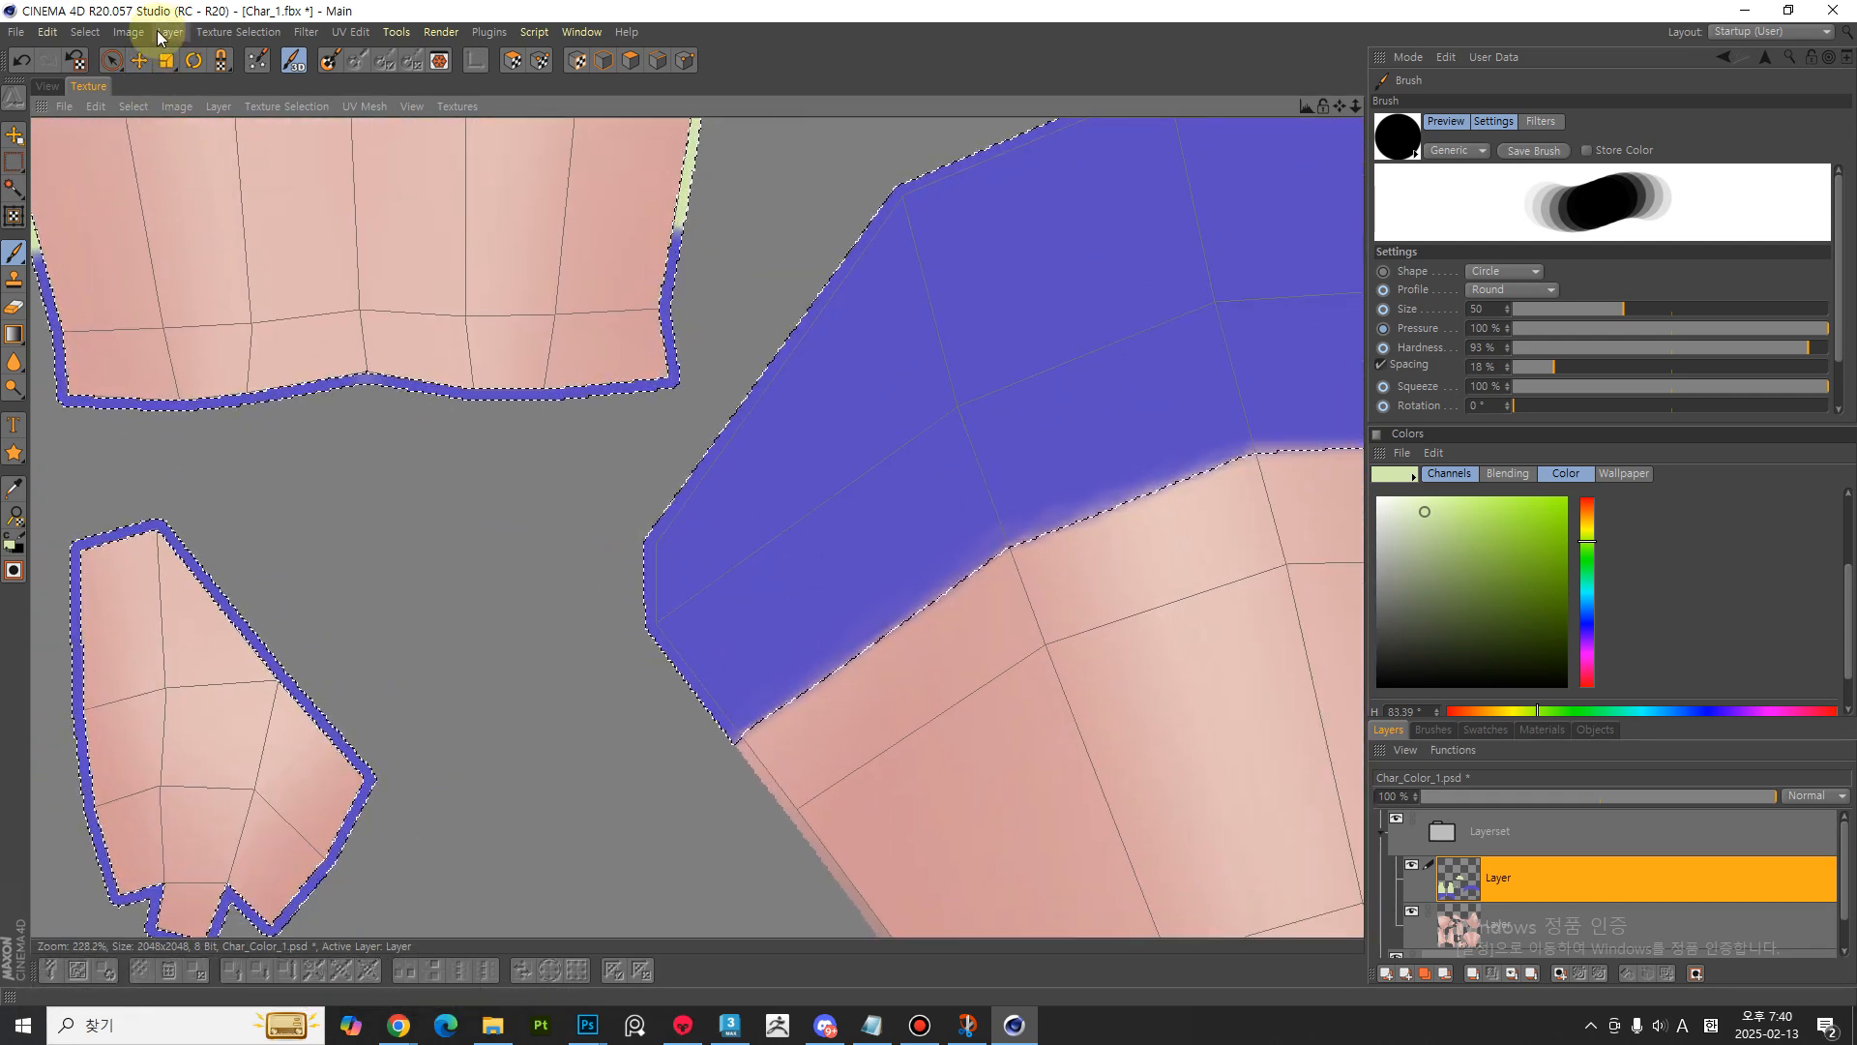
# - Grow the clothes selection a second time and inspect its outline across the texture
pyautogui.click(85, 32)
pyautogui.moveTo(238, 32)
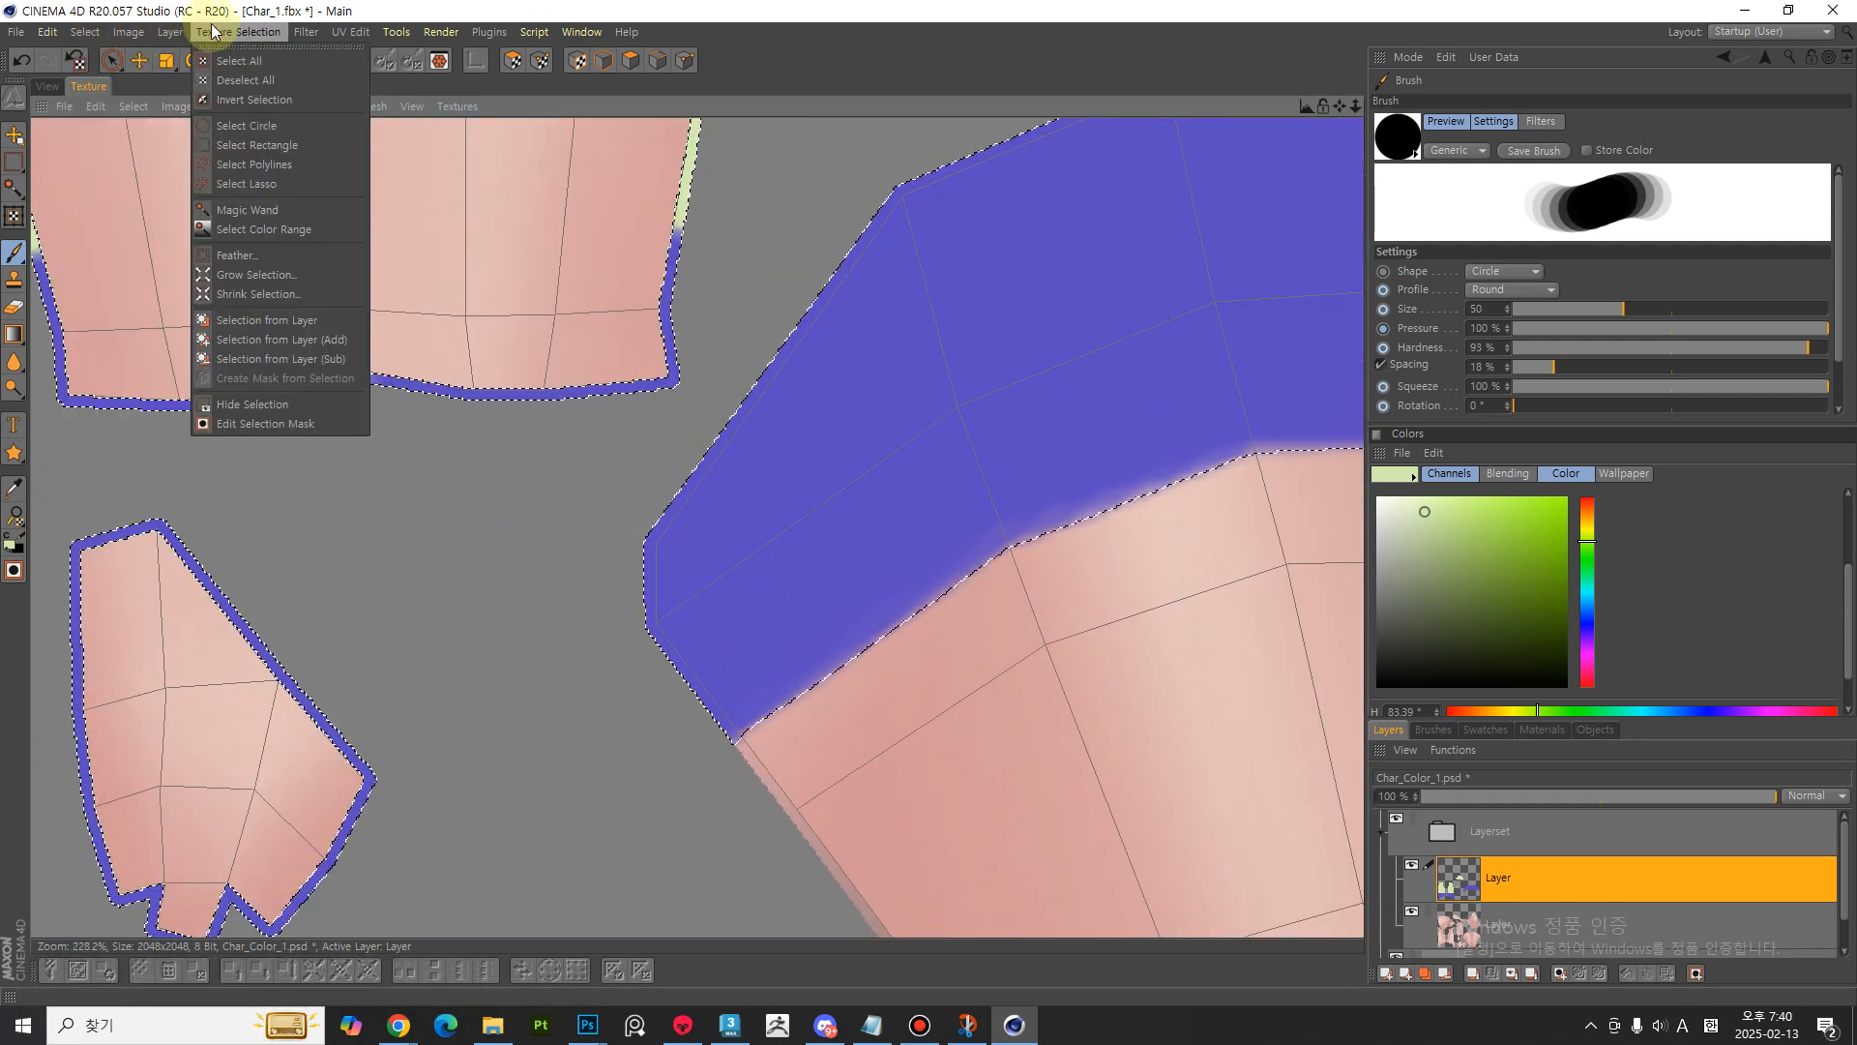
pyautogui.click(322, 277)
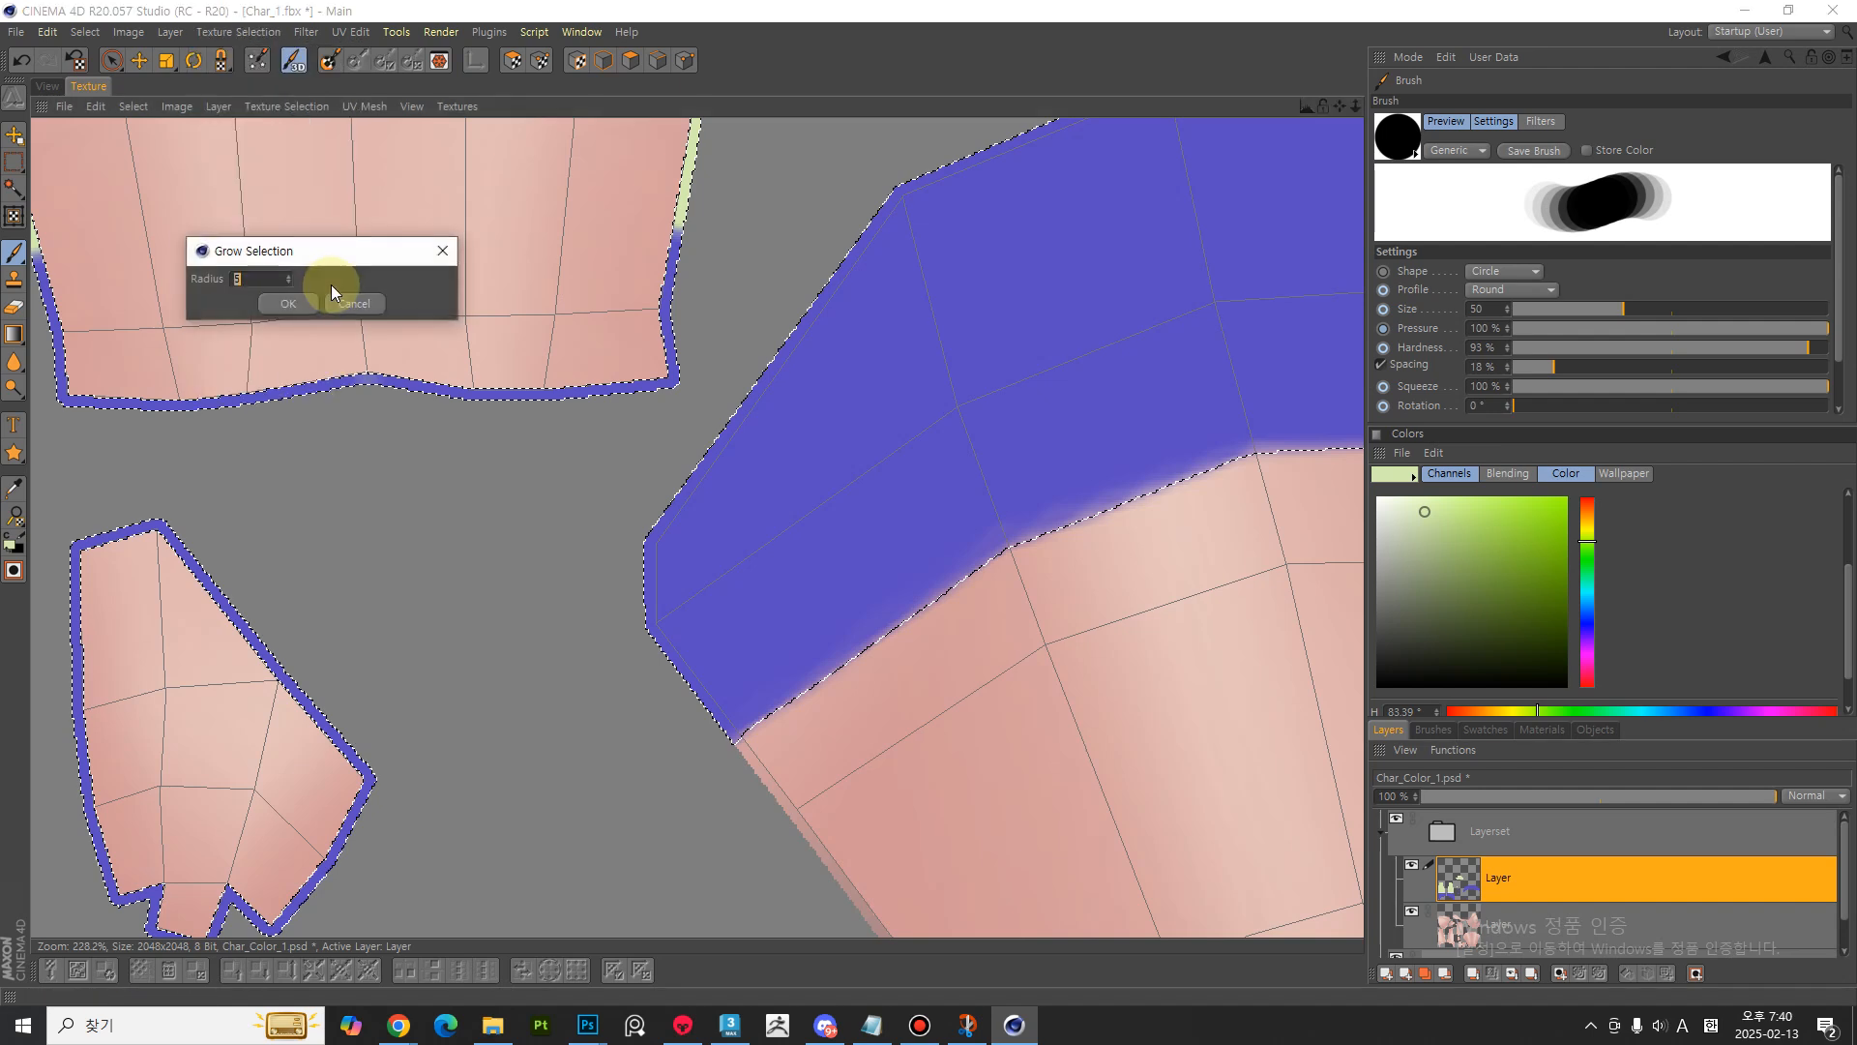
pyautogui.click(289, 305)
pyautogui.keyDown('alt'); pyautogui.moveTo(841, 622); pyautogui.dragTo(416, 592, button='right'); pyautogui.keyUp('alt')
pyautogui.keyDown('alt'); pyautogui.moveTo(713, 616); pyautogui.dragTo(760, 641, button='middle'); pyautogui.keyUp('alt')
pyautogui.keyDown('alt'); pyautogui.moveTo(746, 640); pyautogui.dragTo(921, 679, button='right'); pyautogui.keyUp('alt')
pyautogui.keyDown('alt'); pyautogui.moveTo(917, 653); pyautogui.dragTo(902, 628, button='middle'); pyautogui.keyUp('alt')
pyautogui.keyDown('alt'); pyautogui.moveTo(899, 634); pyautogui.dragTo(686, 654, button='right'); pyautogui.keyUp('alt')
pyautogui.keyDown('alt'); pyautogui.moveTo(721, 662); pyautogui.dragTo(758, 679, button='middle'); pyautogui.keyUp('alt')
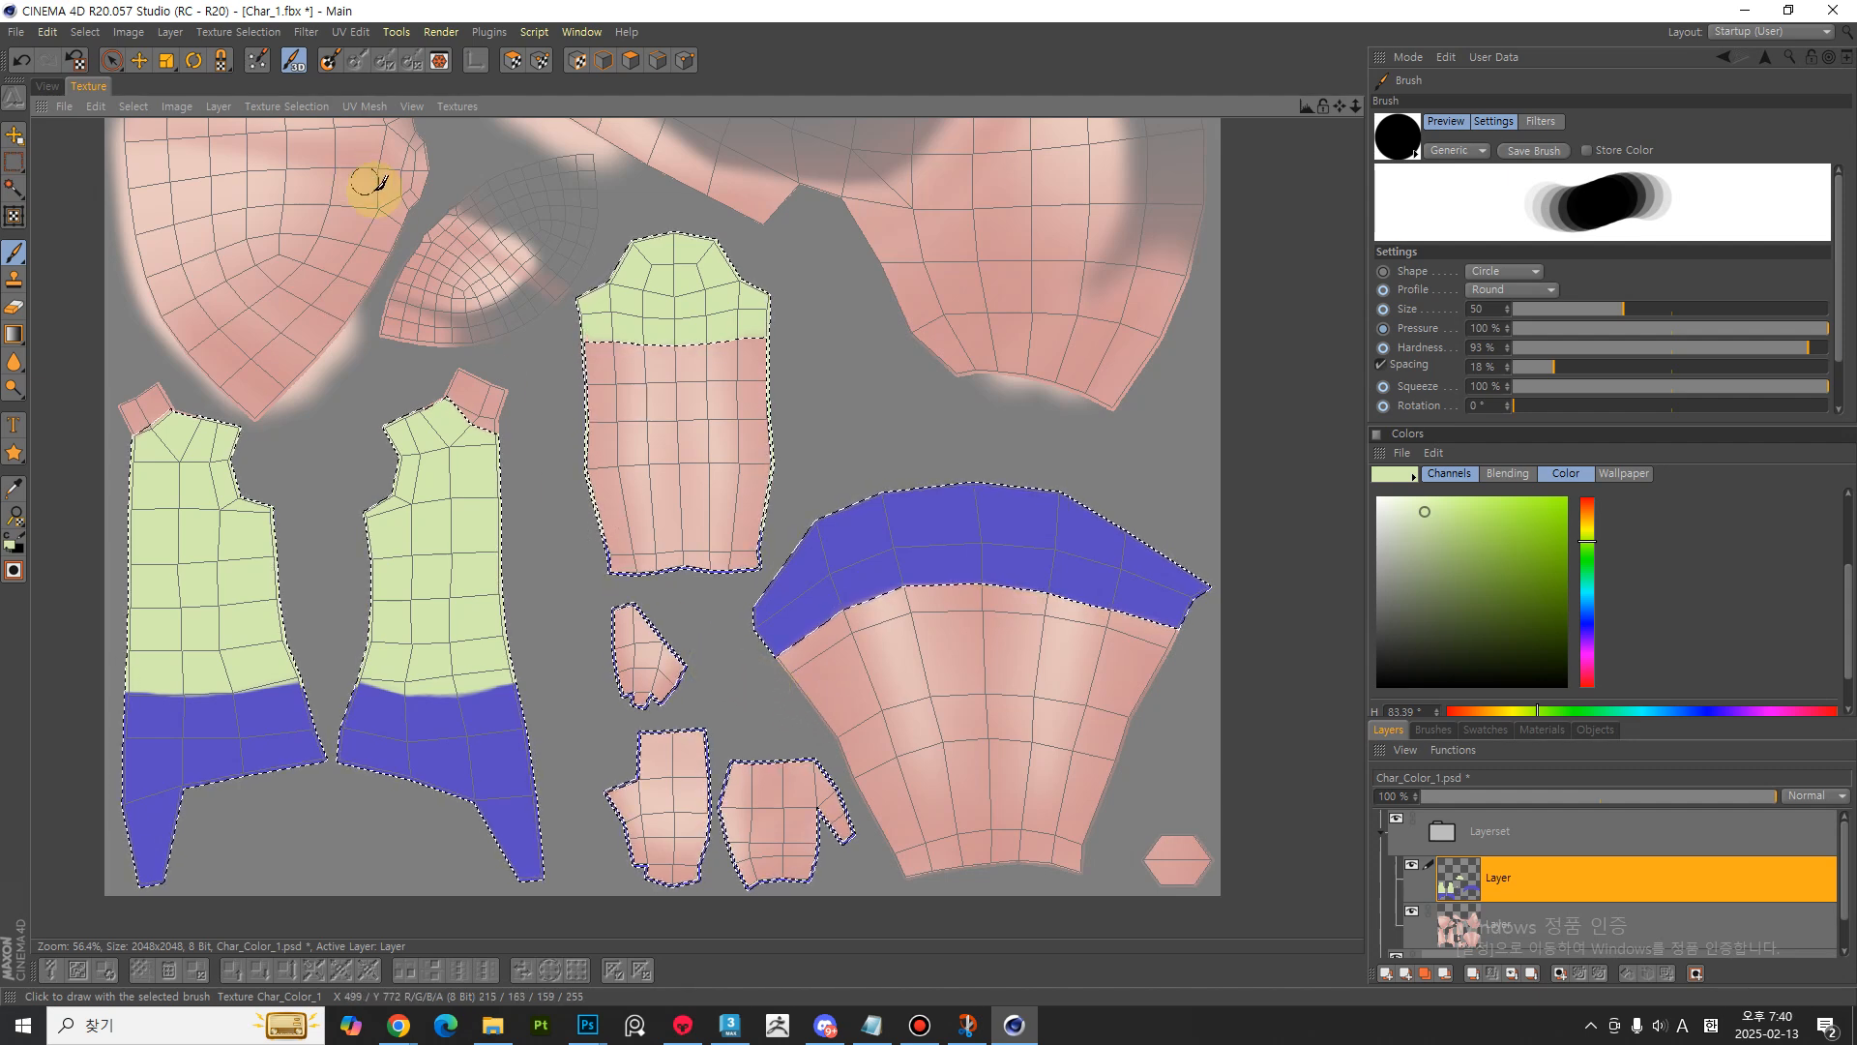
# - Deselect the texture selection
pyautogui.hotkey('ctrl', 'd')
pyautogui.click(30, 254)
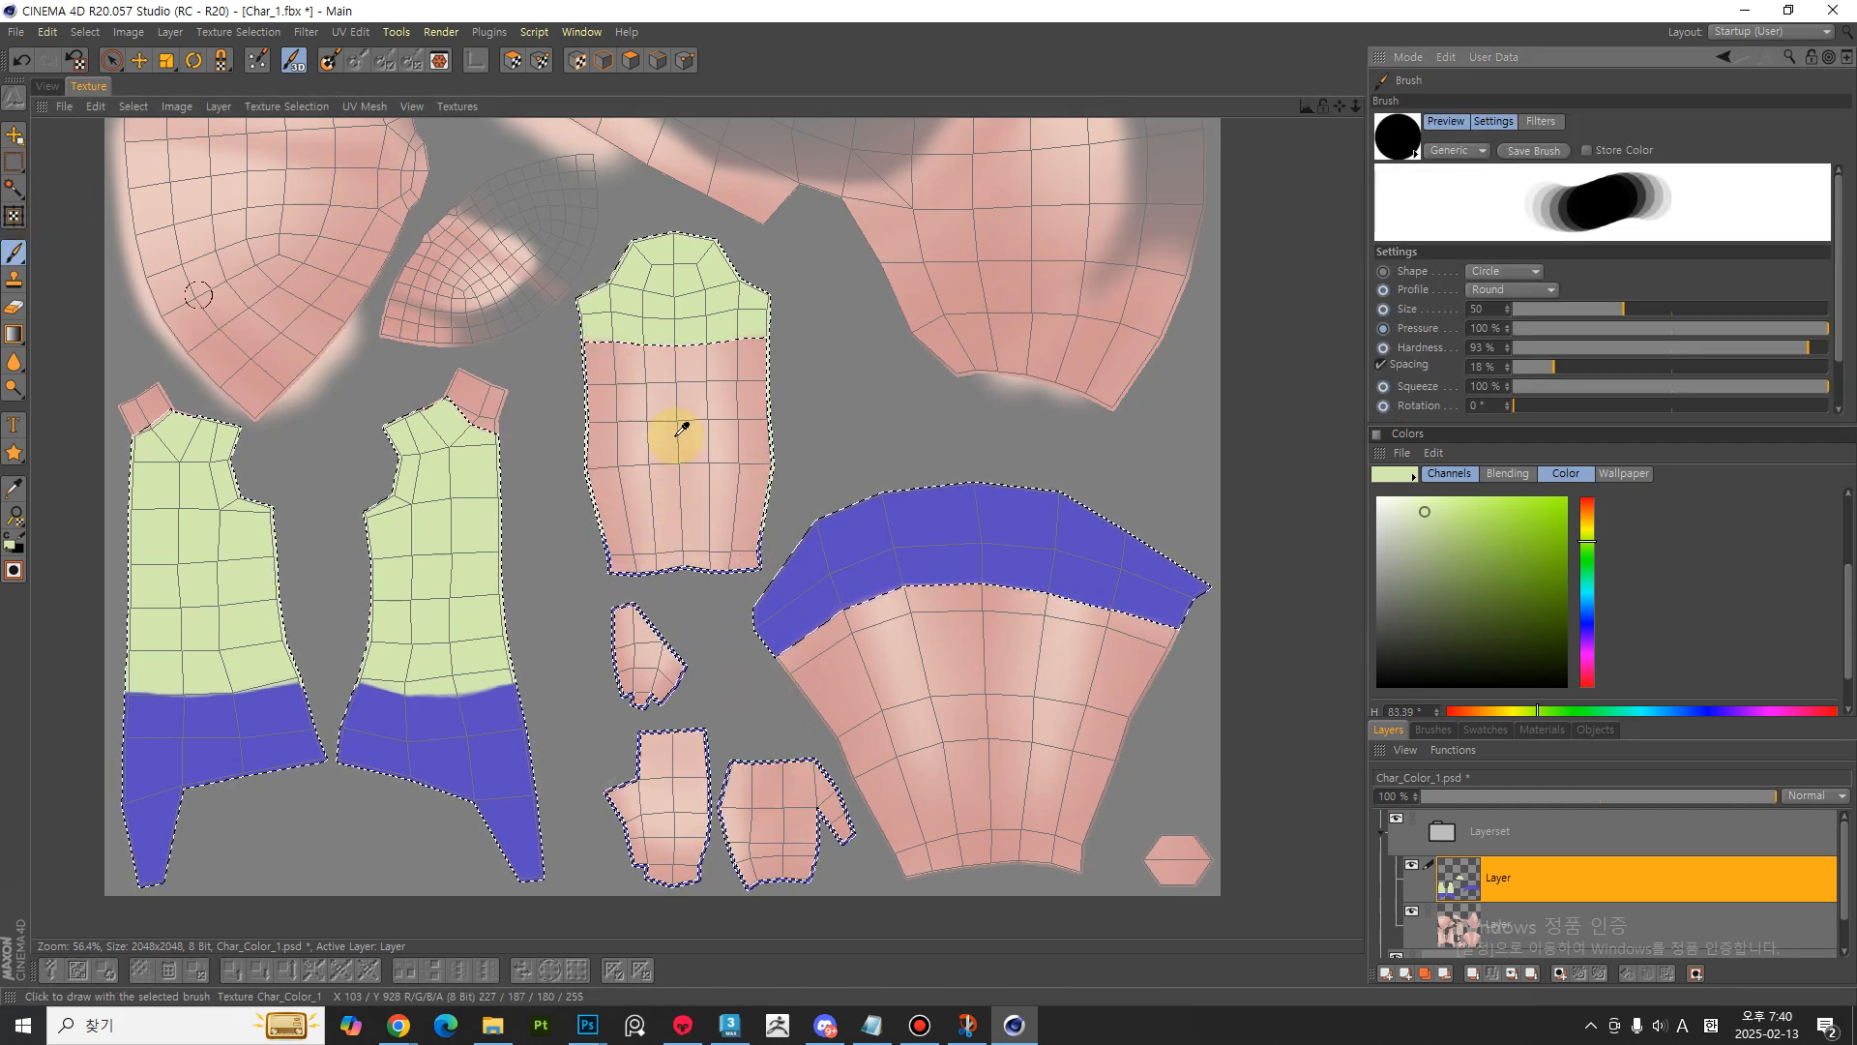
pyautogui.hotkey('ctrl', 'd')
pyautogui.click(30, 256)
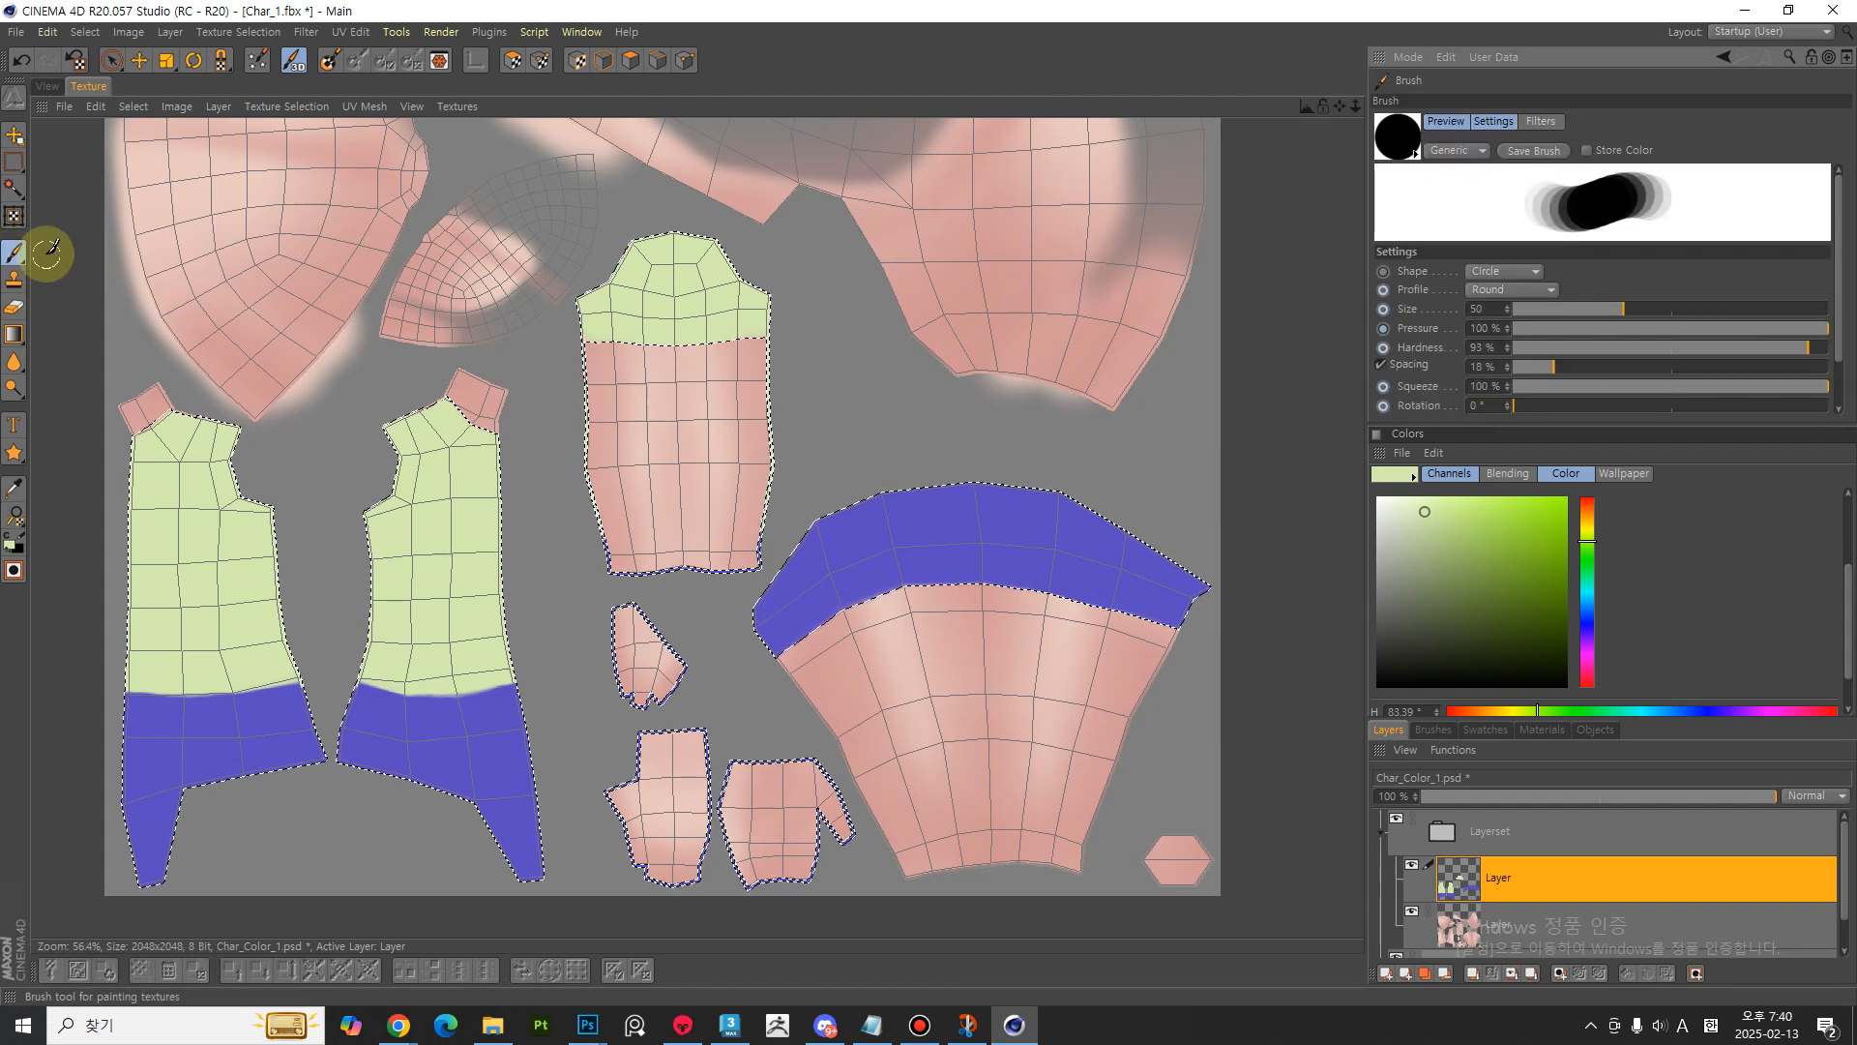
pyautogui.click(238, 32)
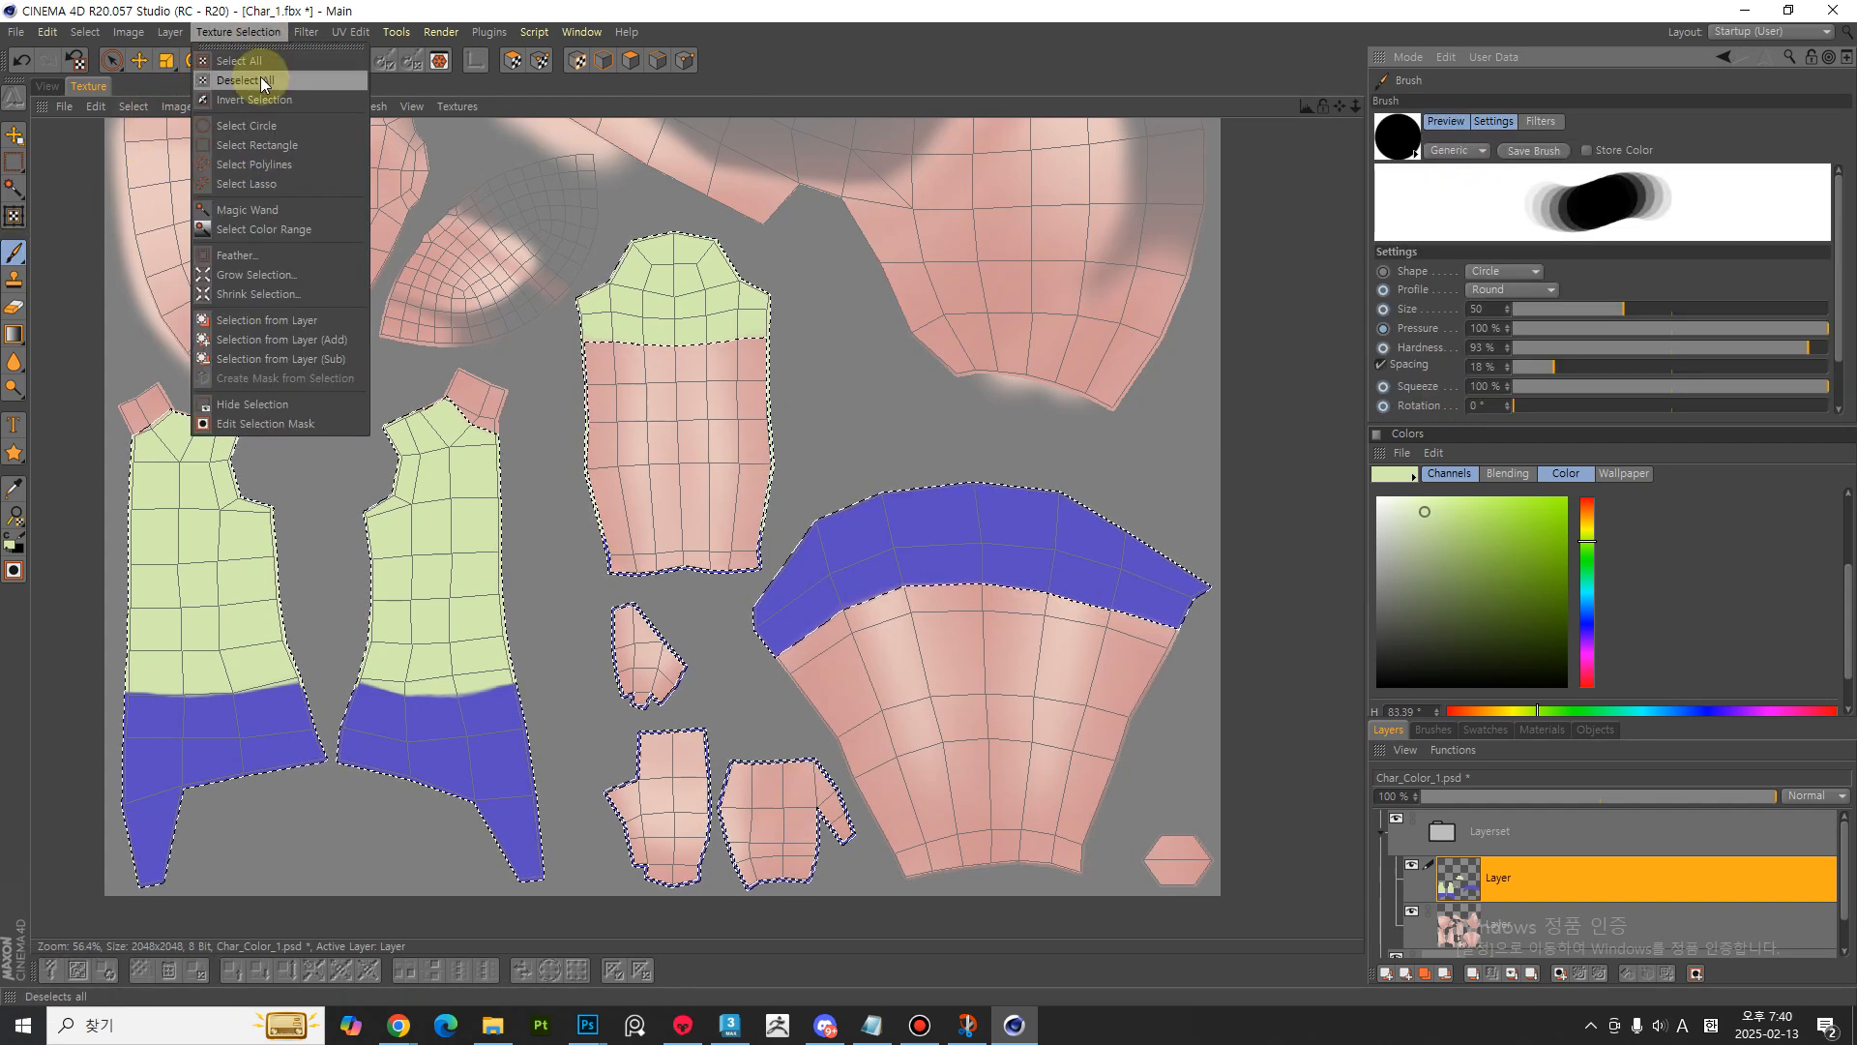
pyautogui.click(260, 79)
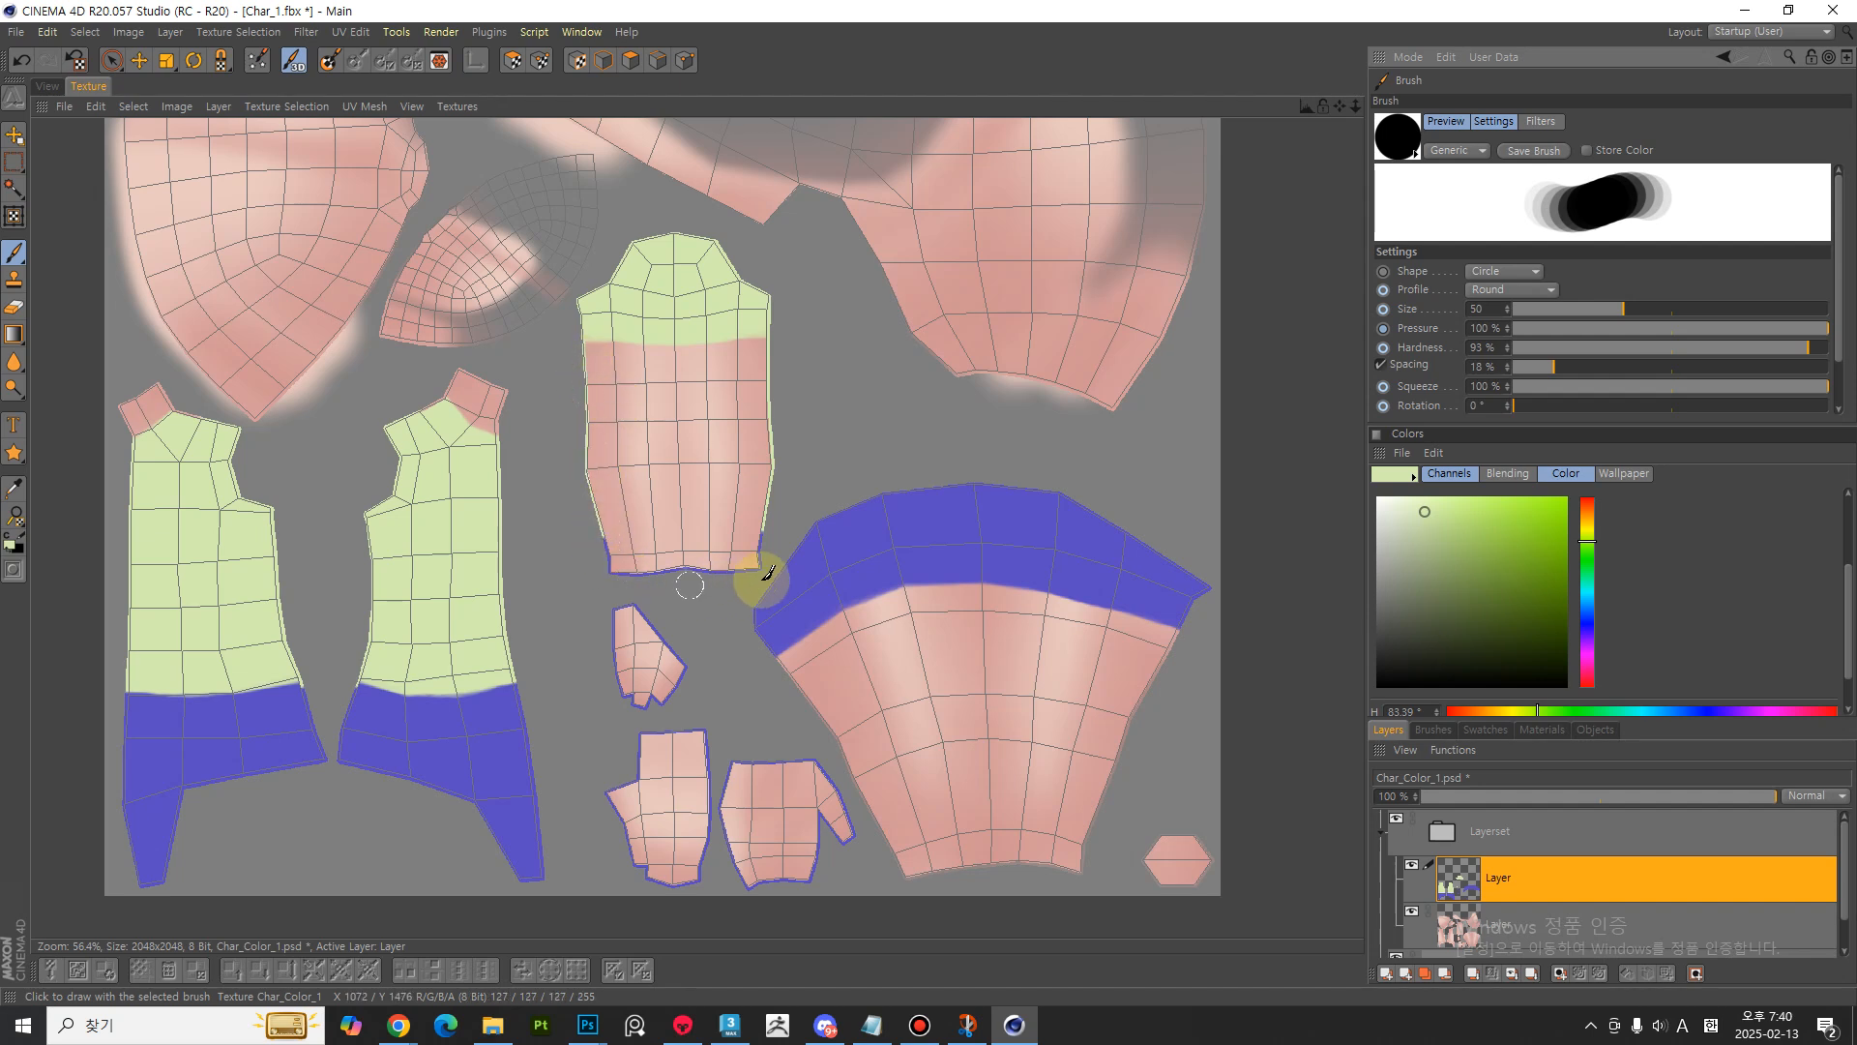
pyautogui.press('e')
pyautogui.moveTo(585, 351); pyautogui.dragTo(596, 466)
pyautogui.hotkey('ctrl', 'z')
pyautogui.hotkey('ctrl', 'z')
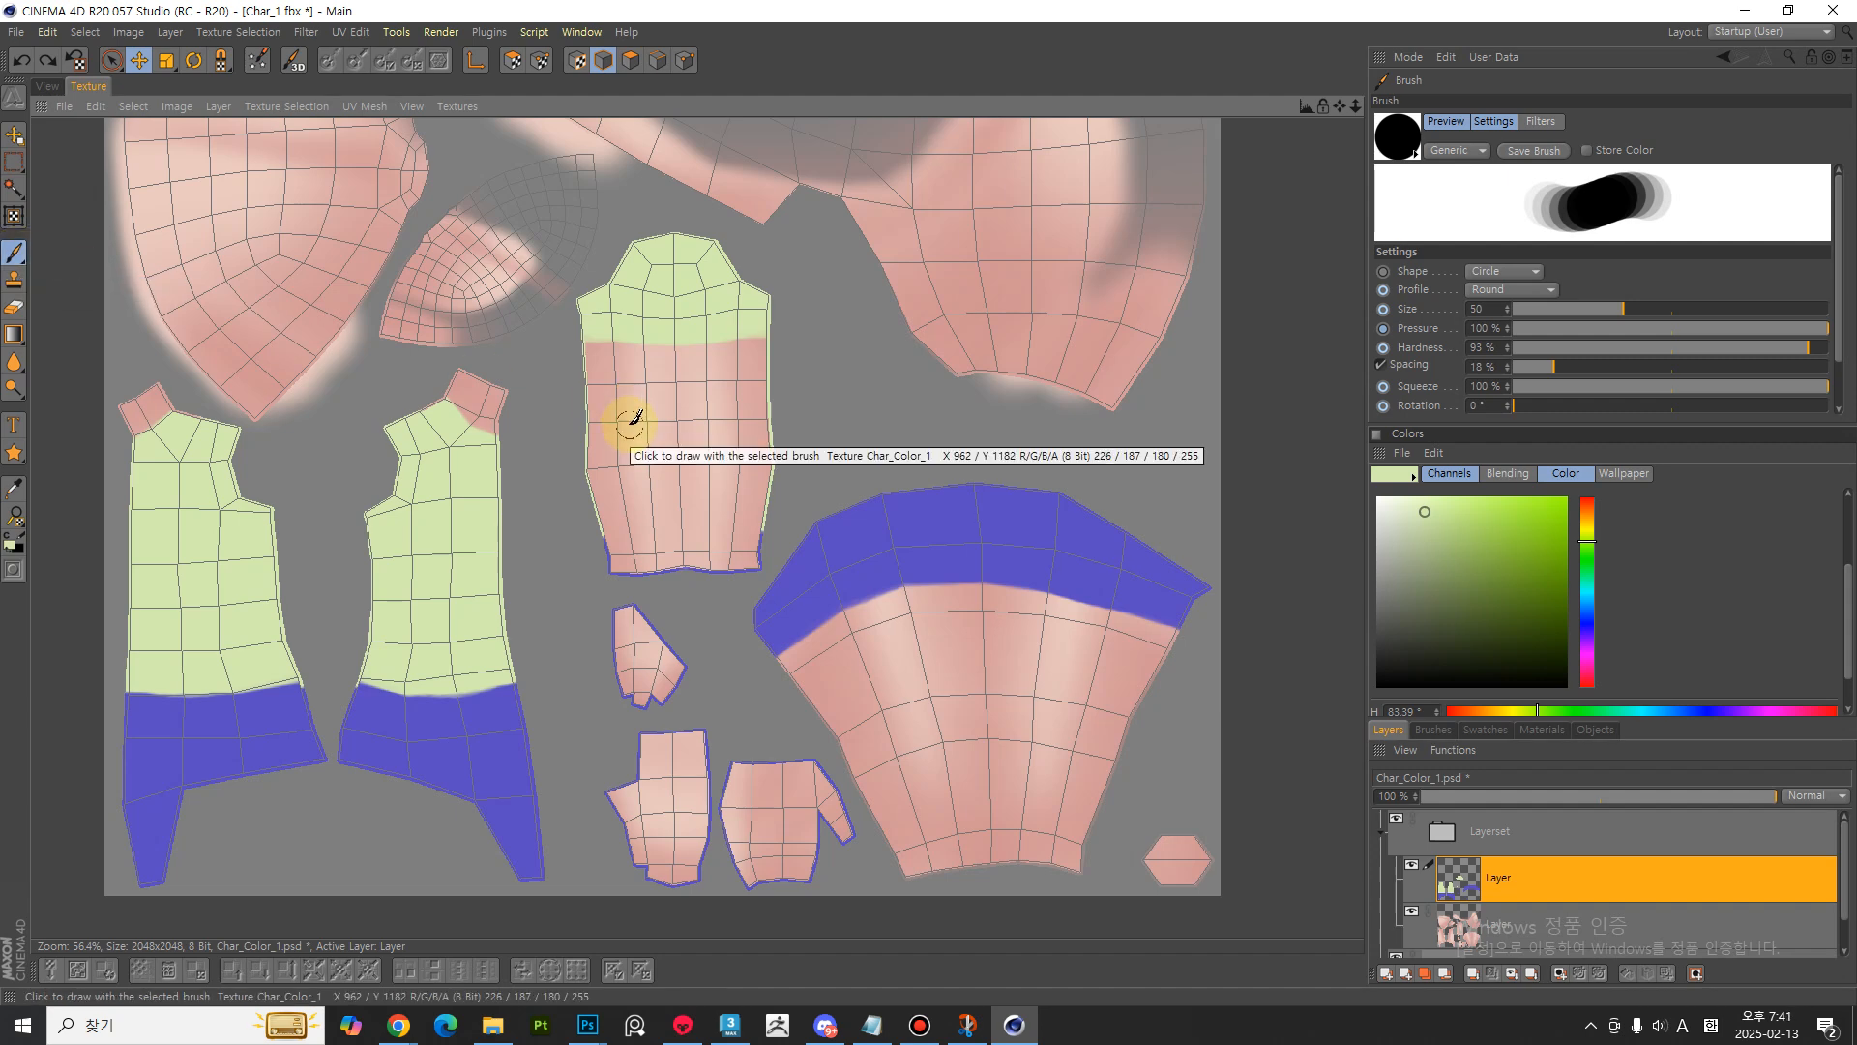
# - Assign the shortcut B to the texture-painting Brush command in Customize Commands, removing the conflicting Bridge assignment
pyautogui.hotkey('shift', 'F12')
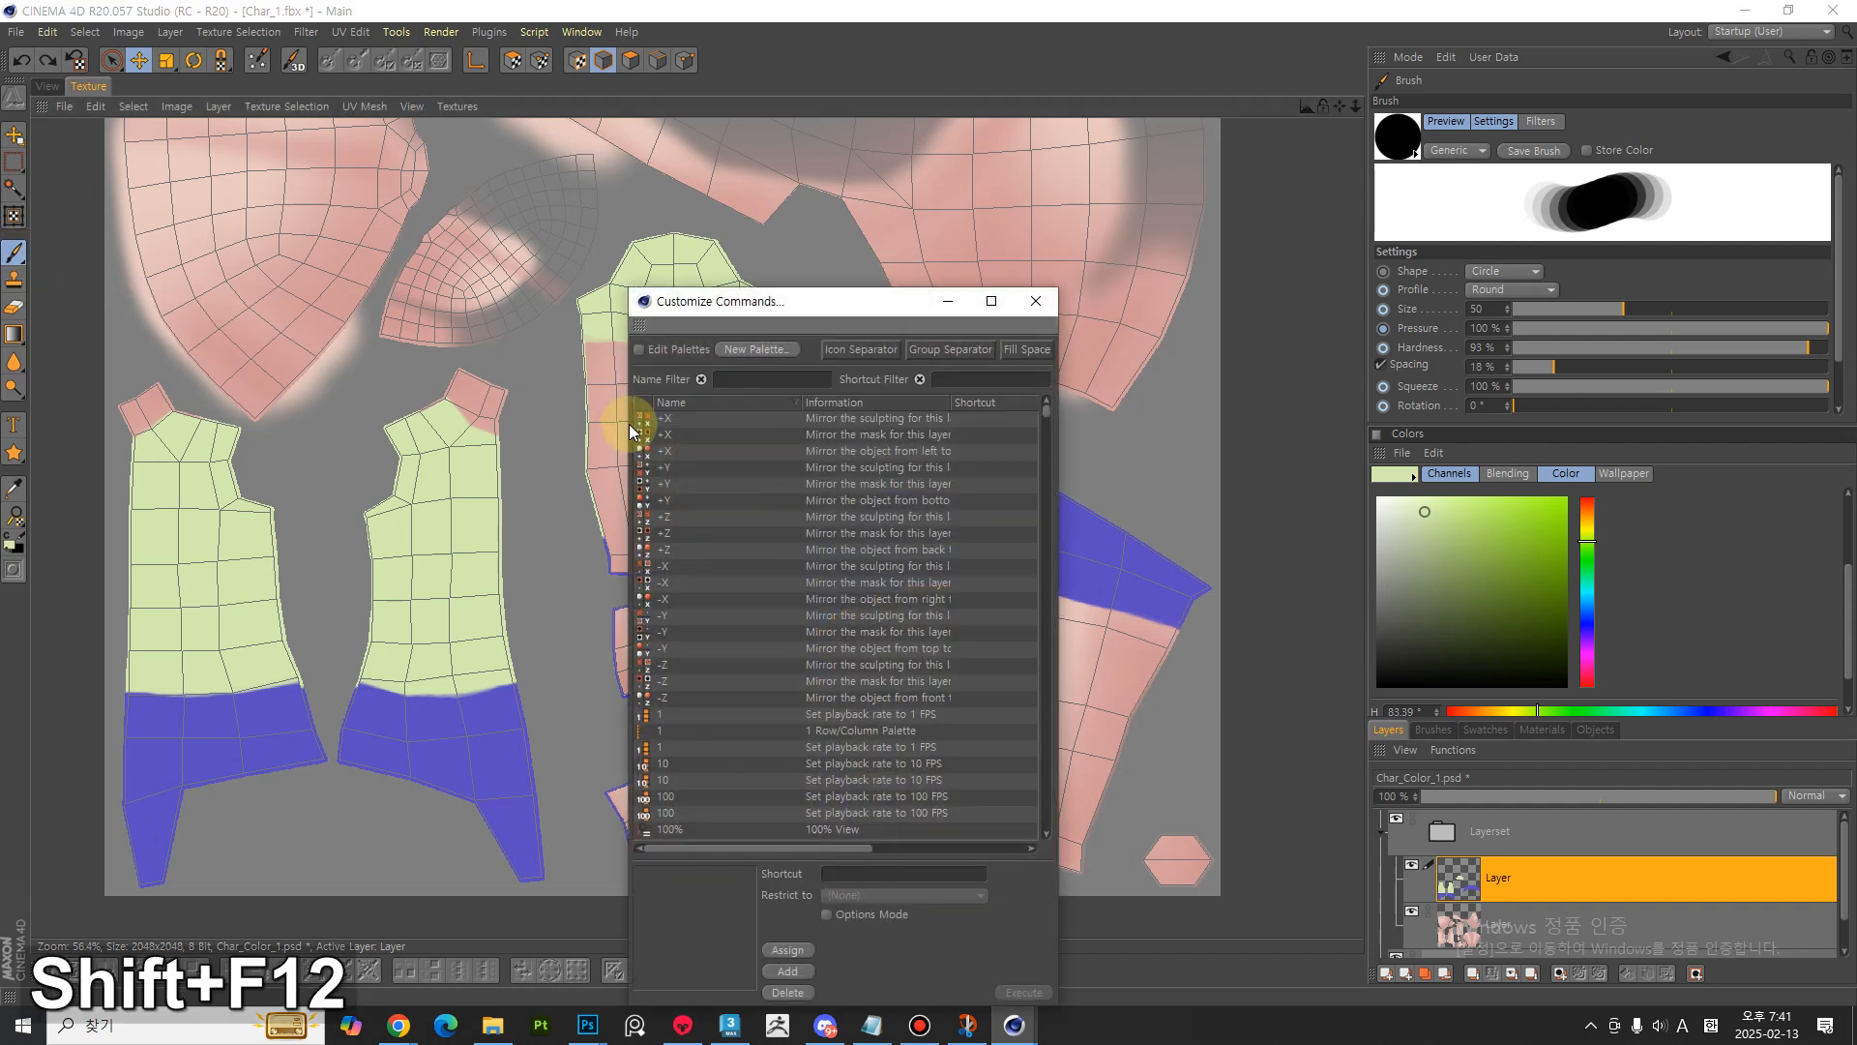
pyautogui.write('brush')
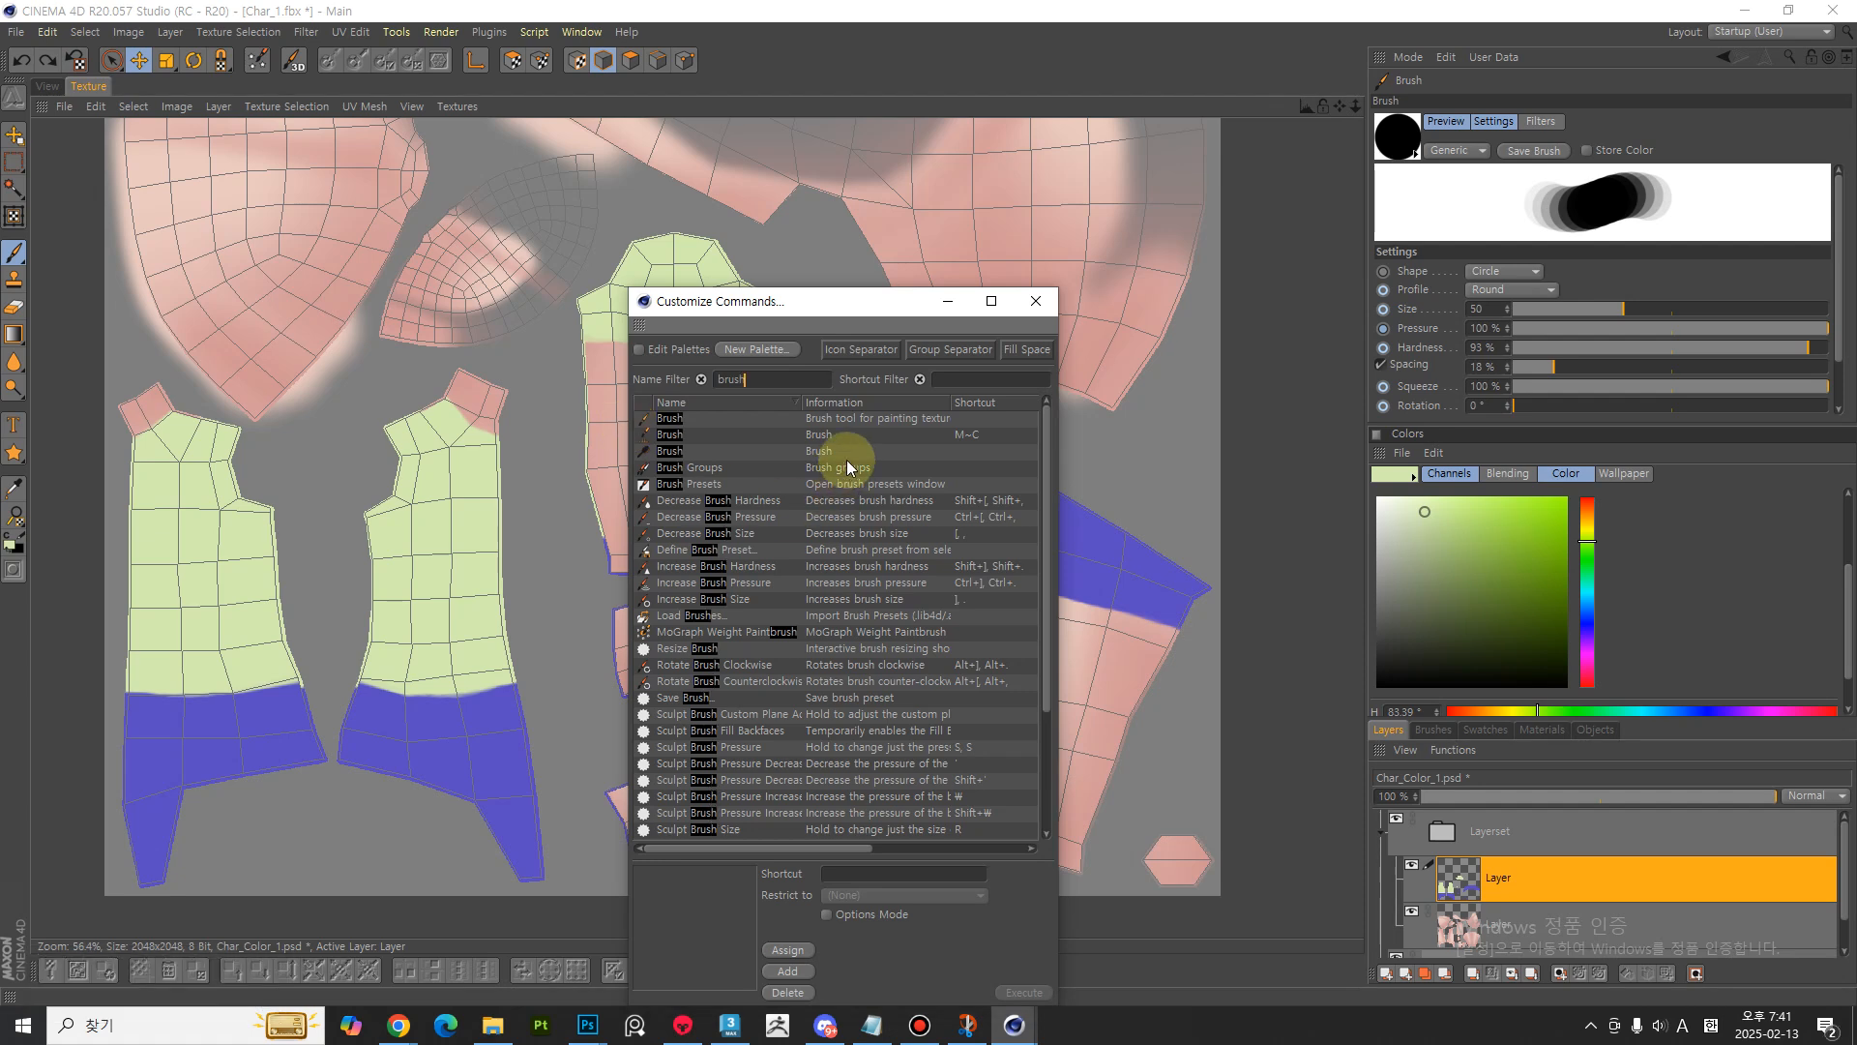
pyautogui.click(871, 419)
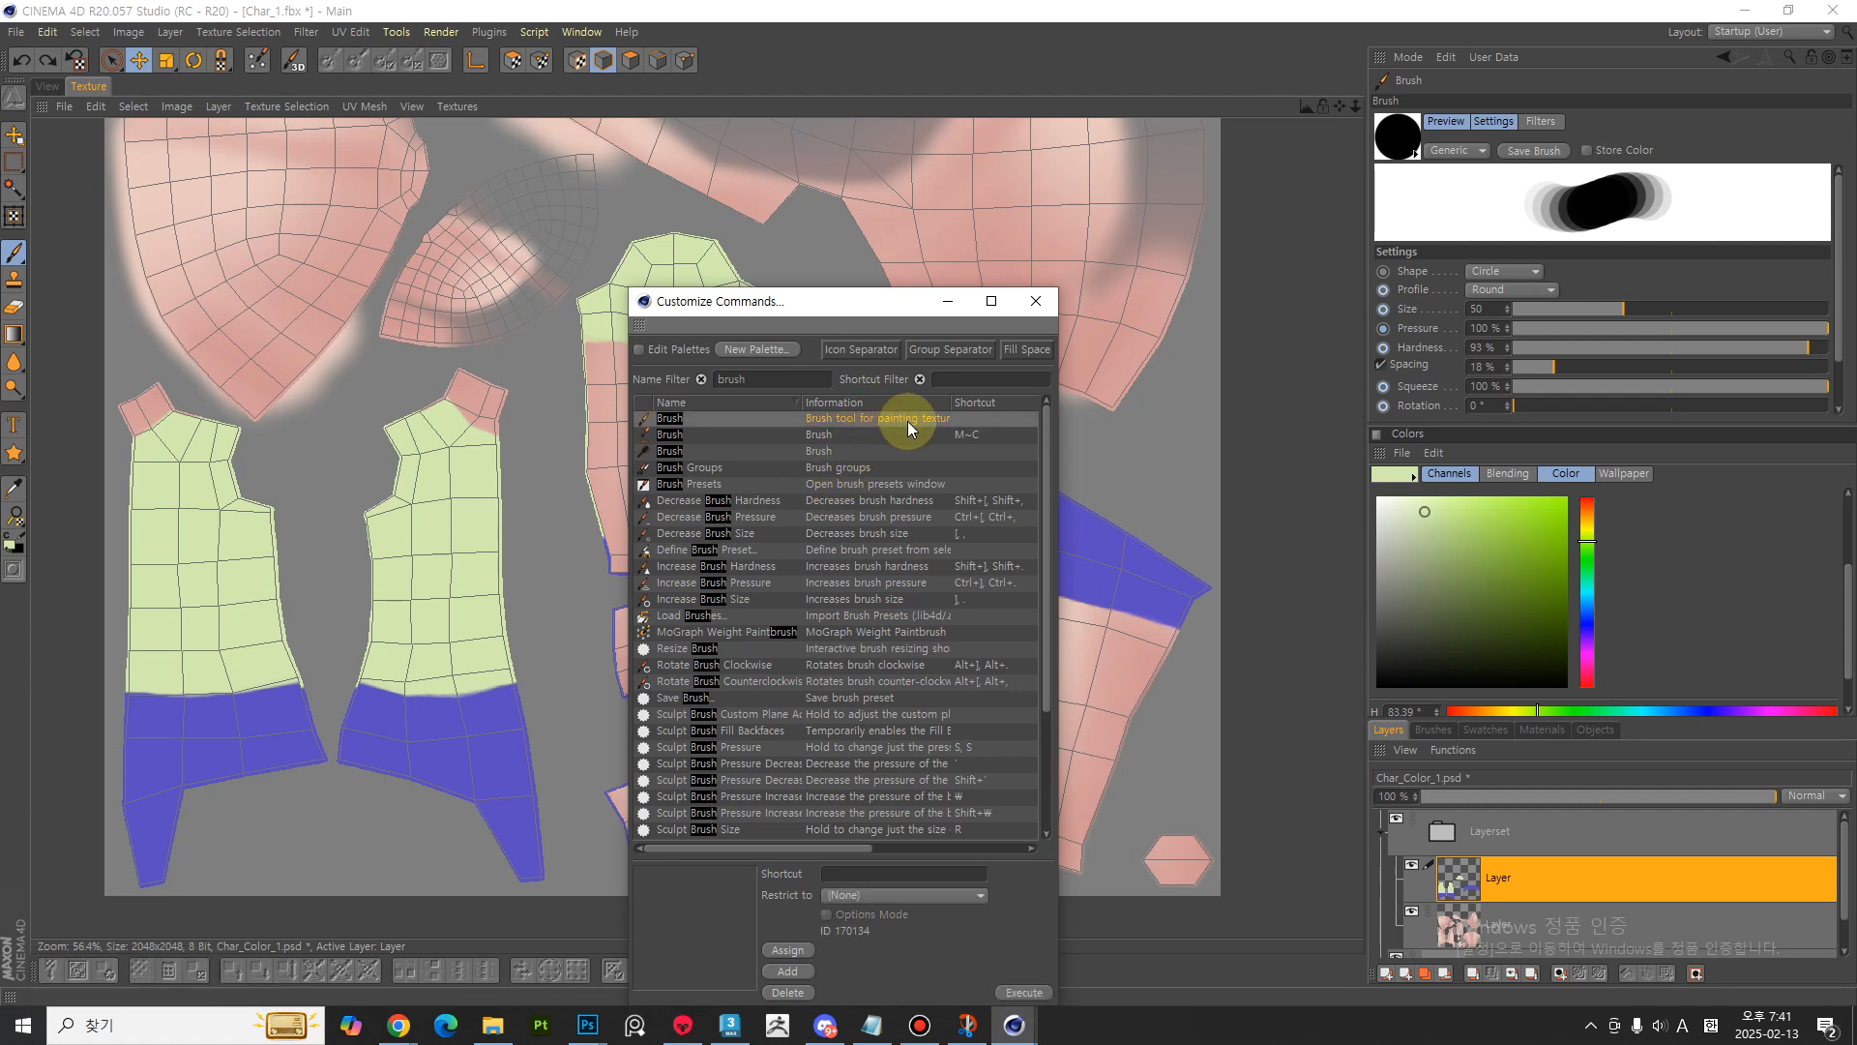
pyautogui.click(850, 874)
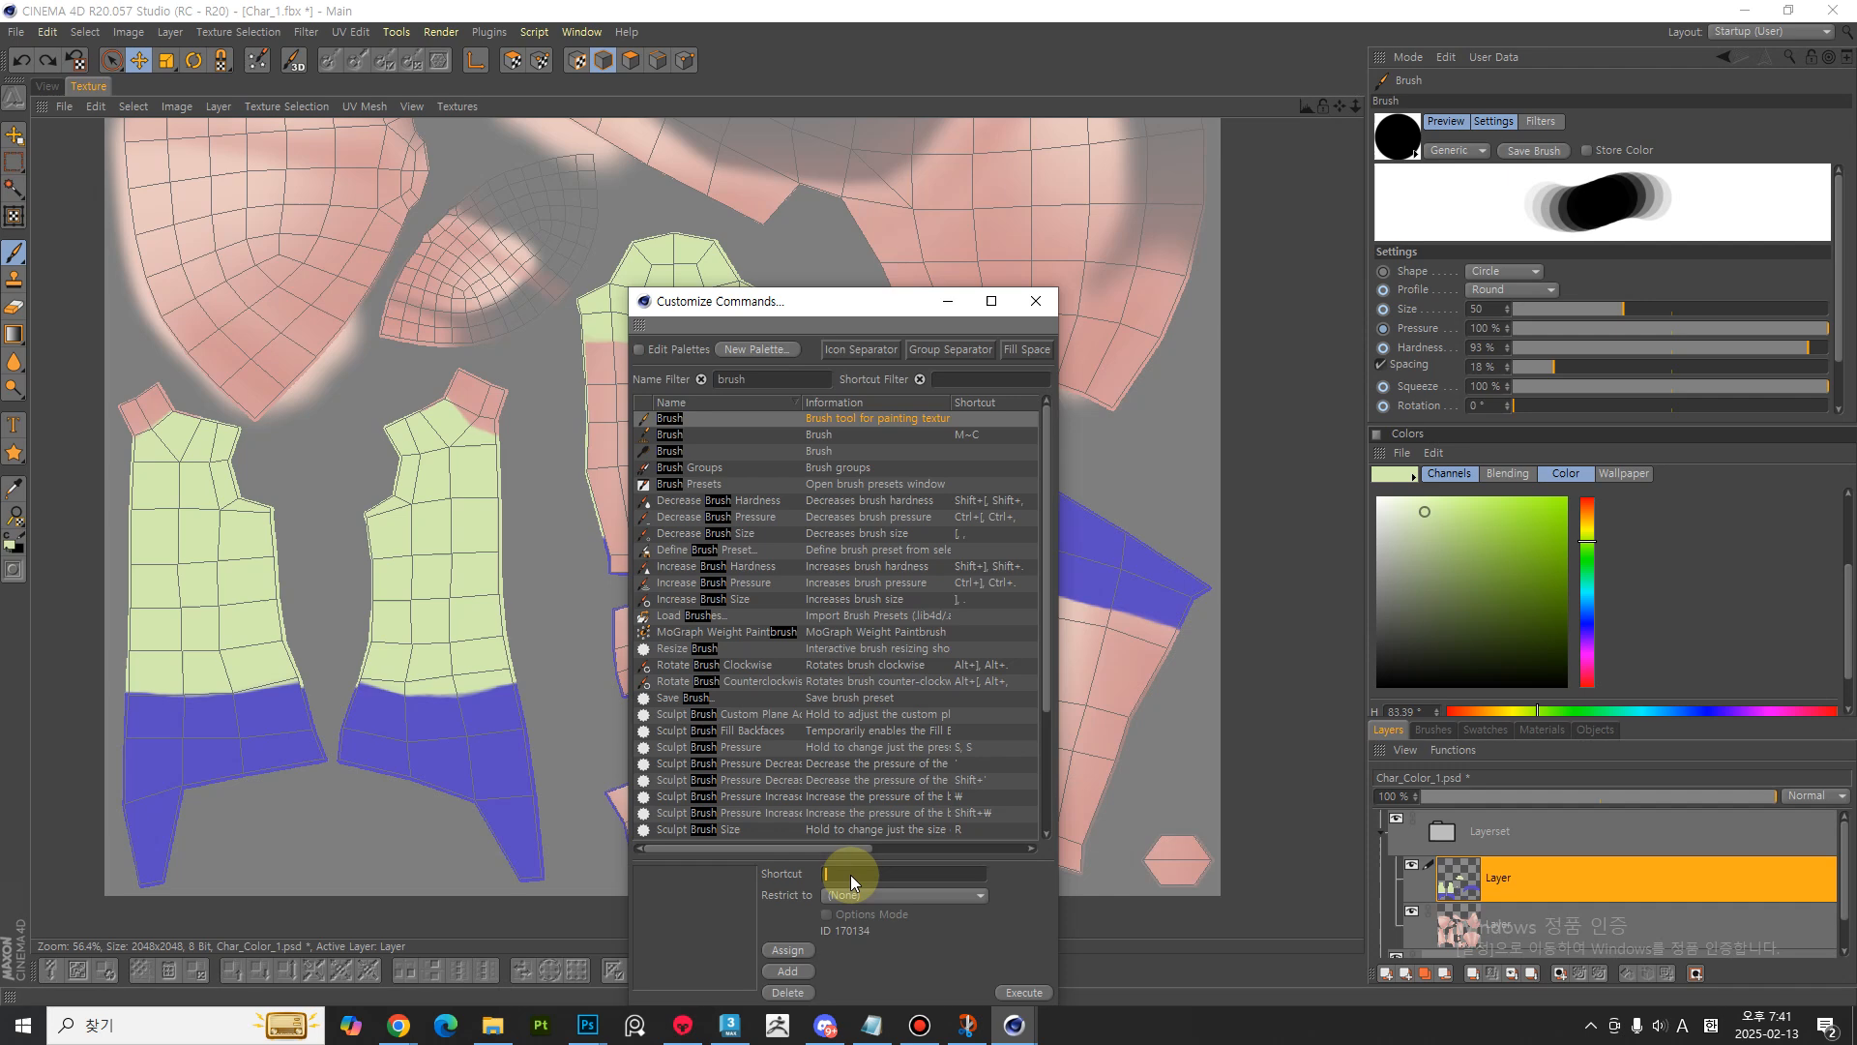
pyautogui.press('b')
pyautogui.click(799, 950)
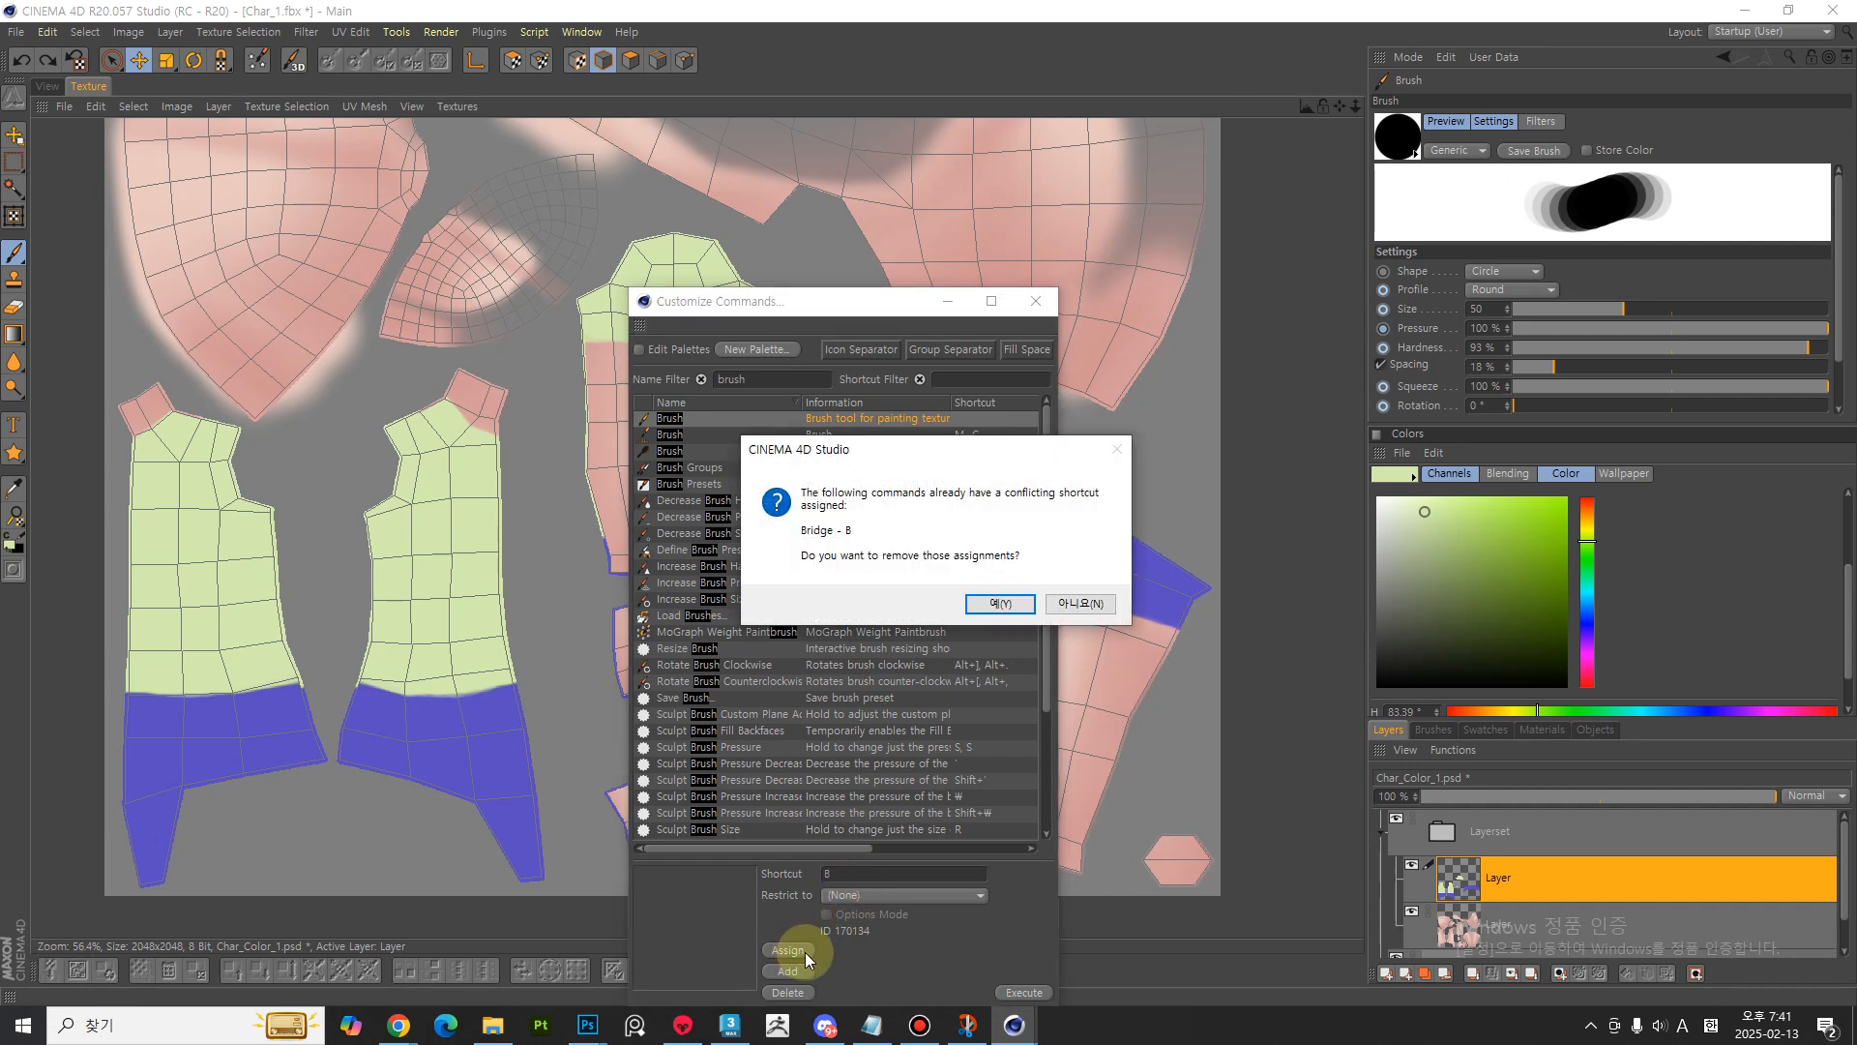
pyautogui.click(1031, 604)
# - Assign the shortcut E to the Eraser tool, removing the conflicting Move assignment, and close Customize Commands
pyautogui.moveTo(846, 302); pyautogui.dragTo(260, 214)
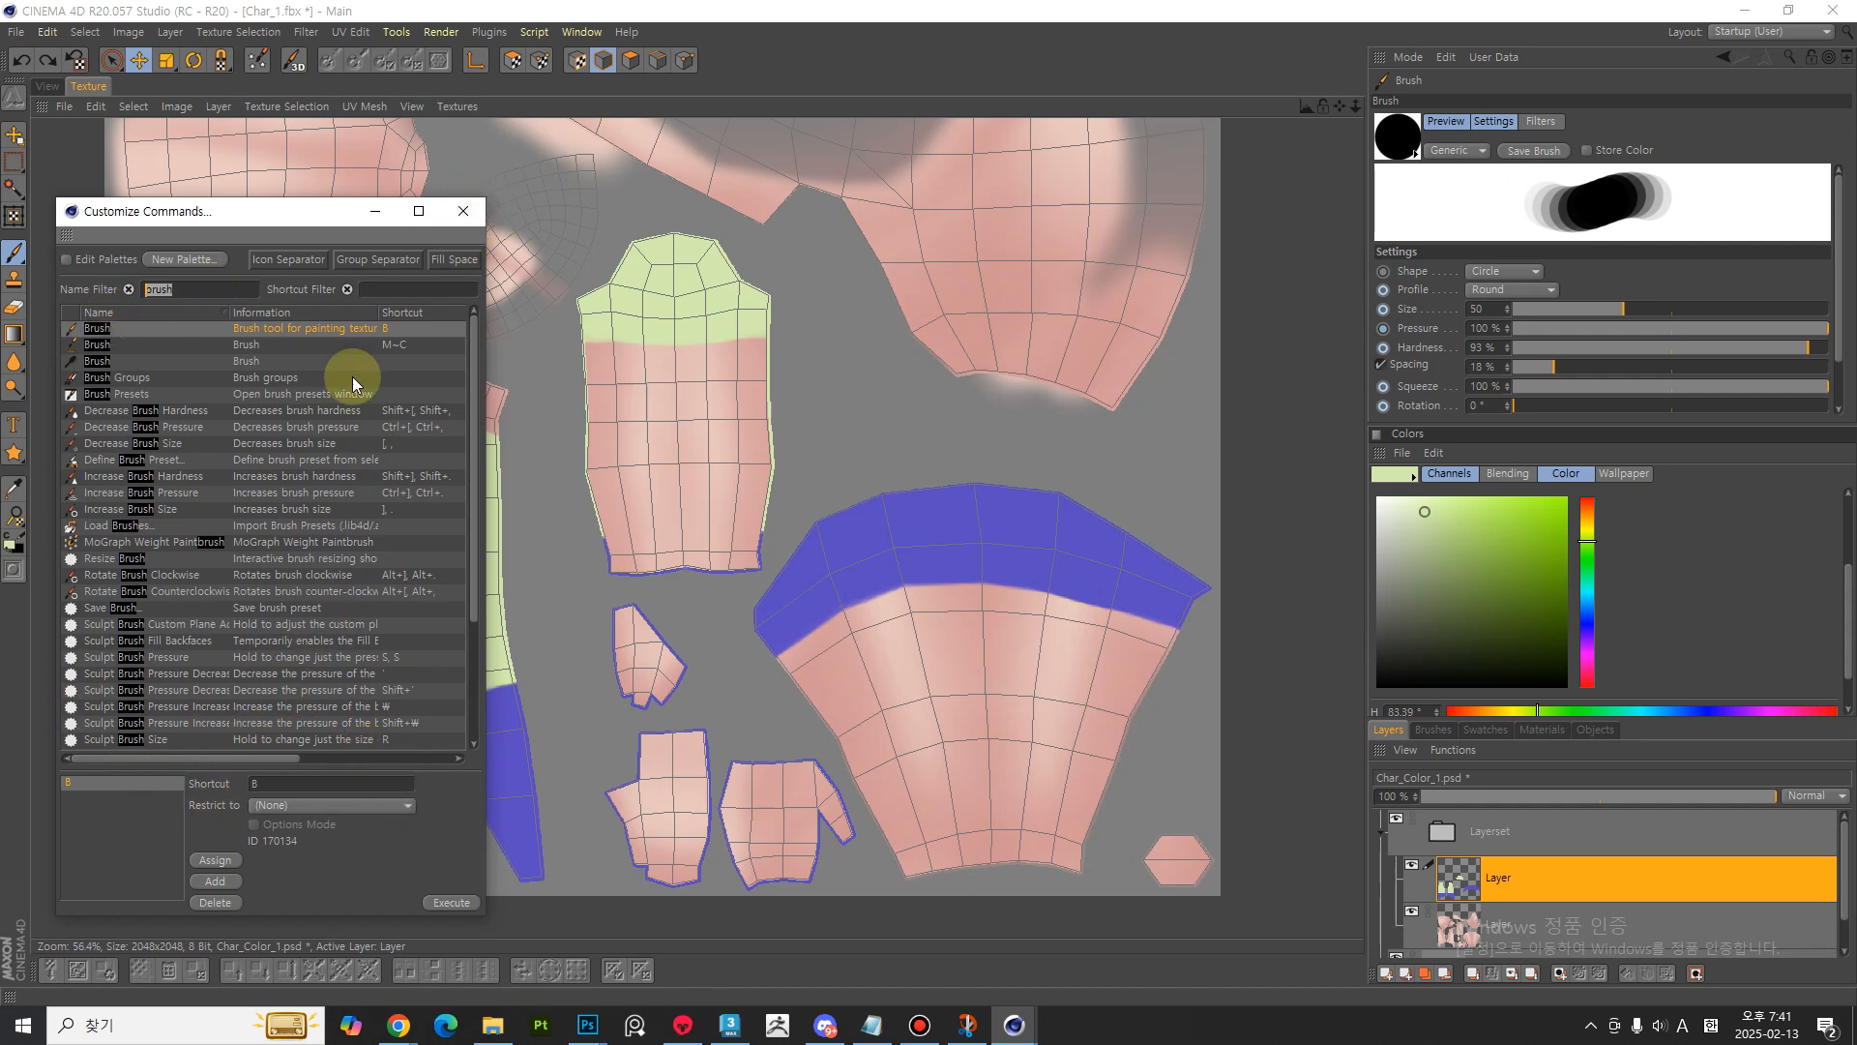
pyautogui.write('eraser')
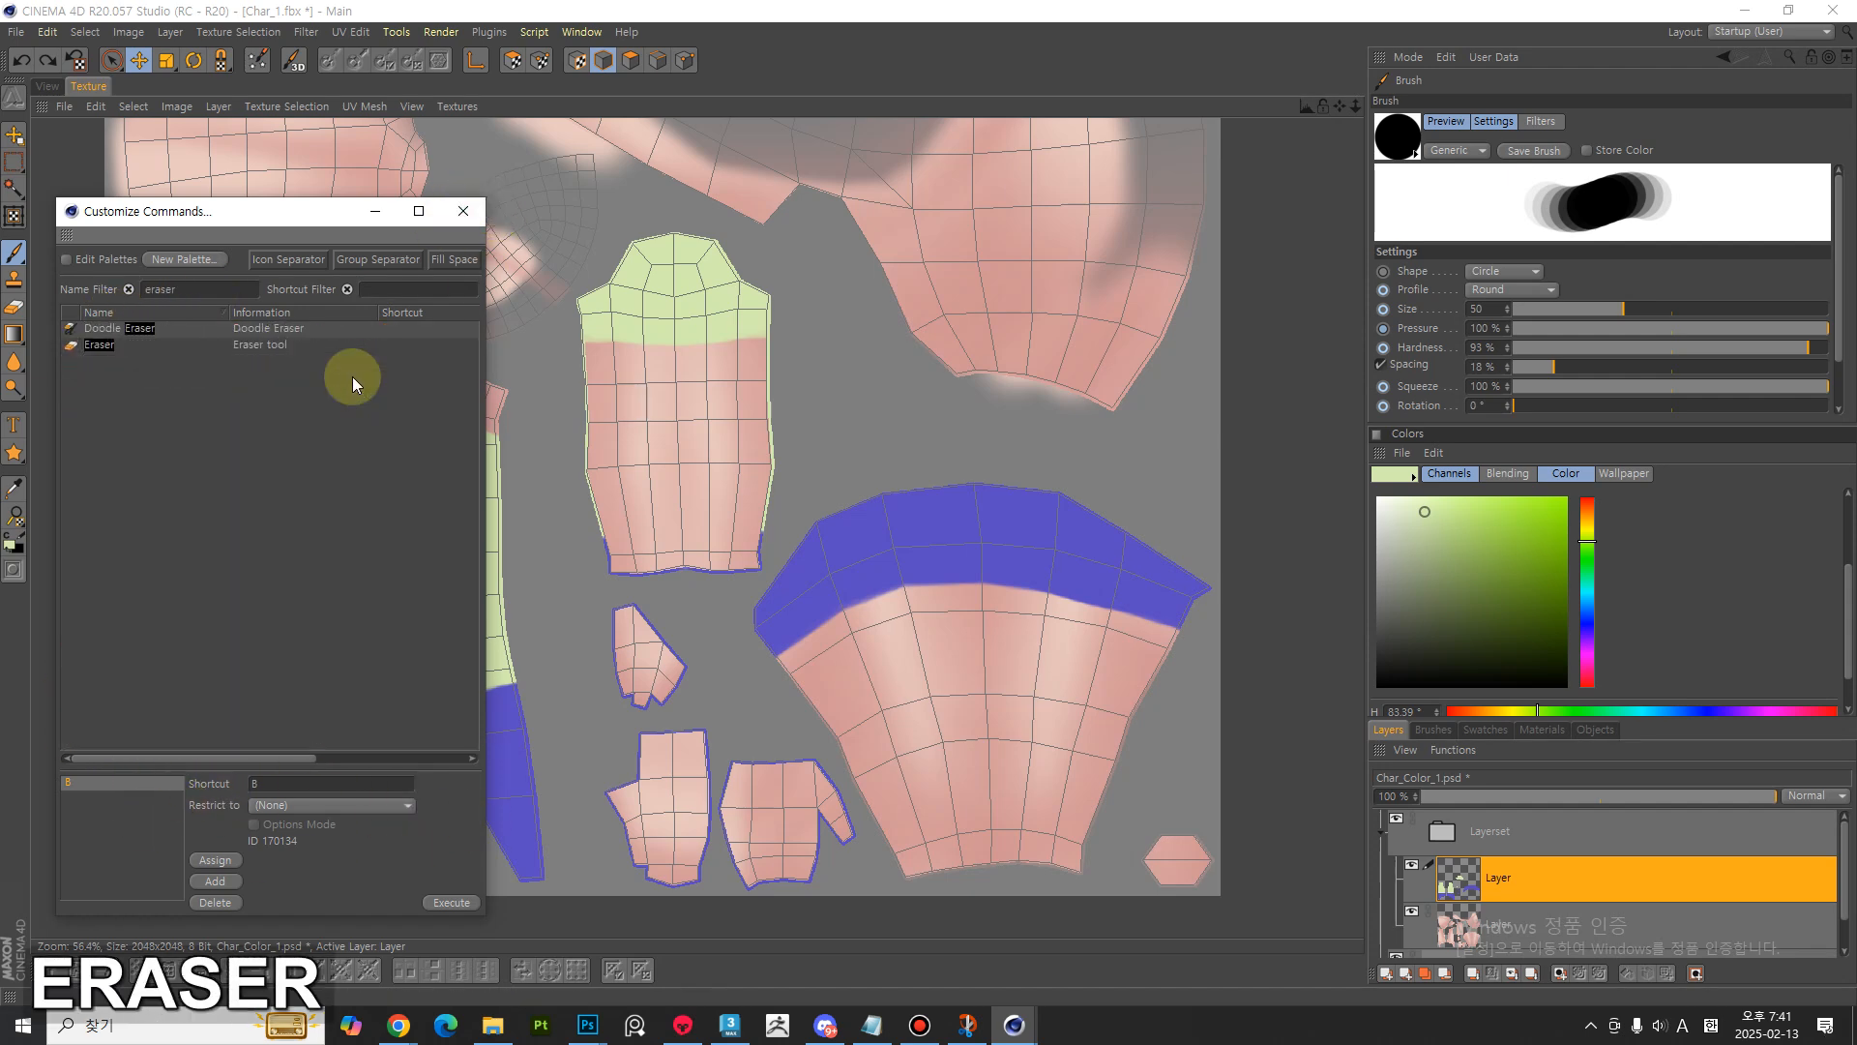
pyautogui.click(286, 347)
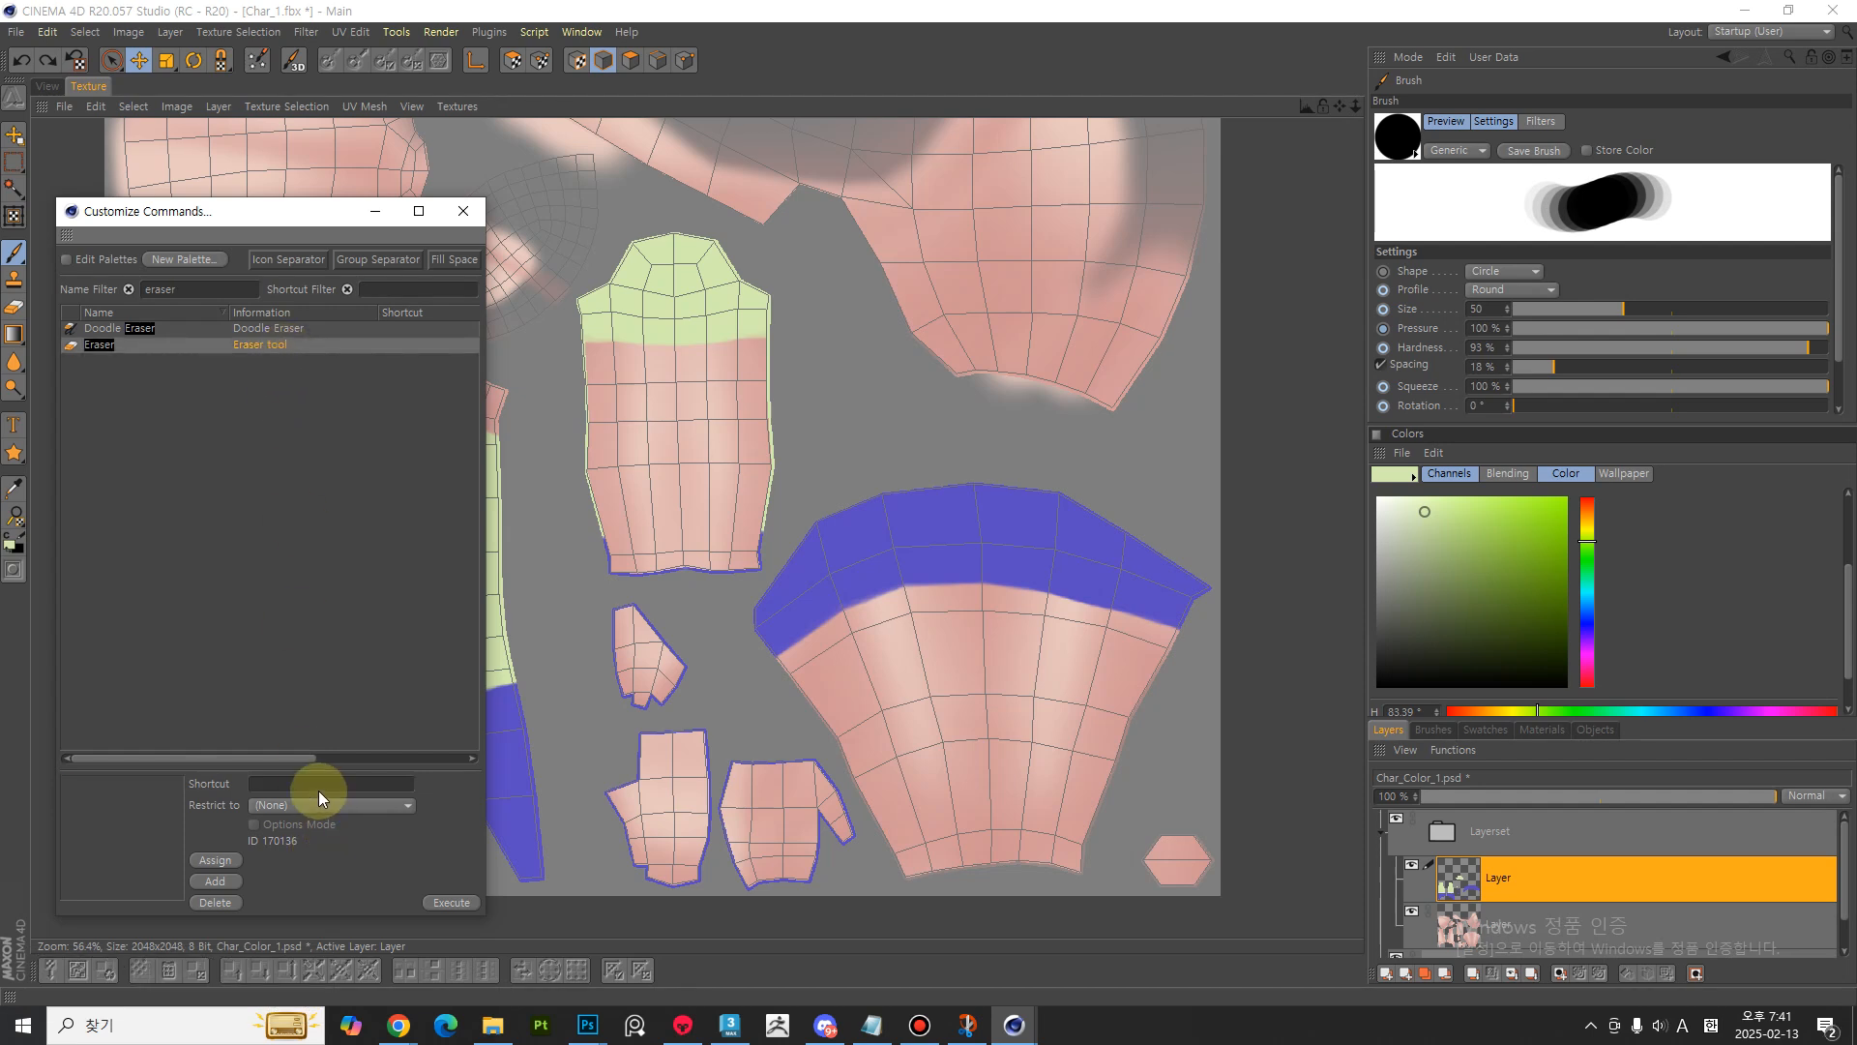
pyautogui.press('e')
pyautogui.click(215, 860)
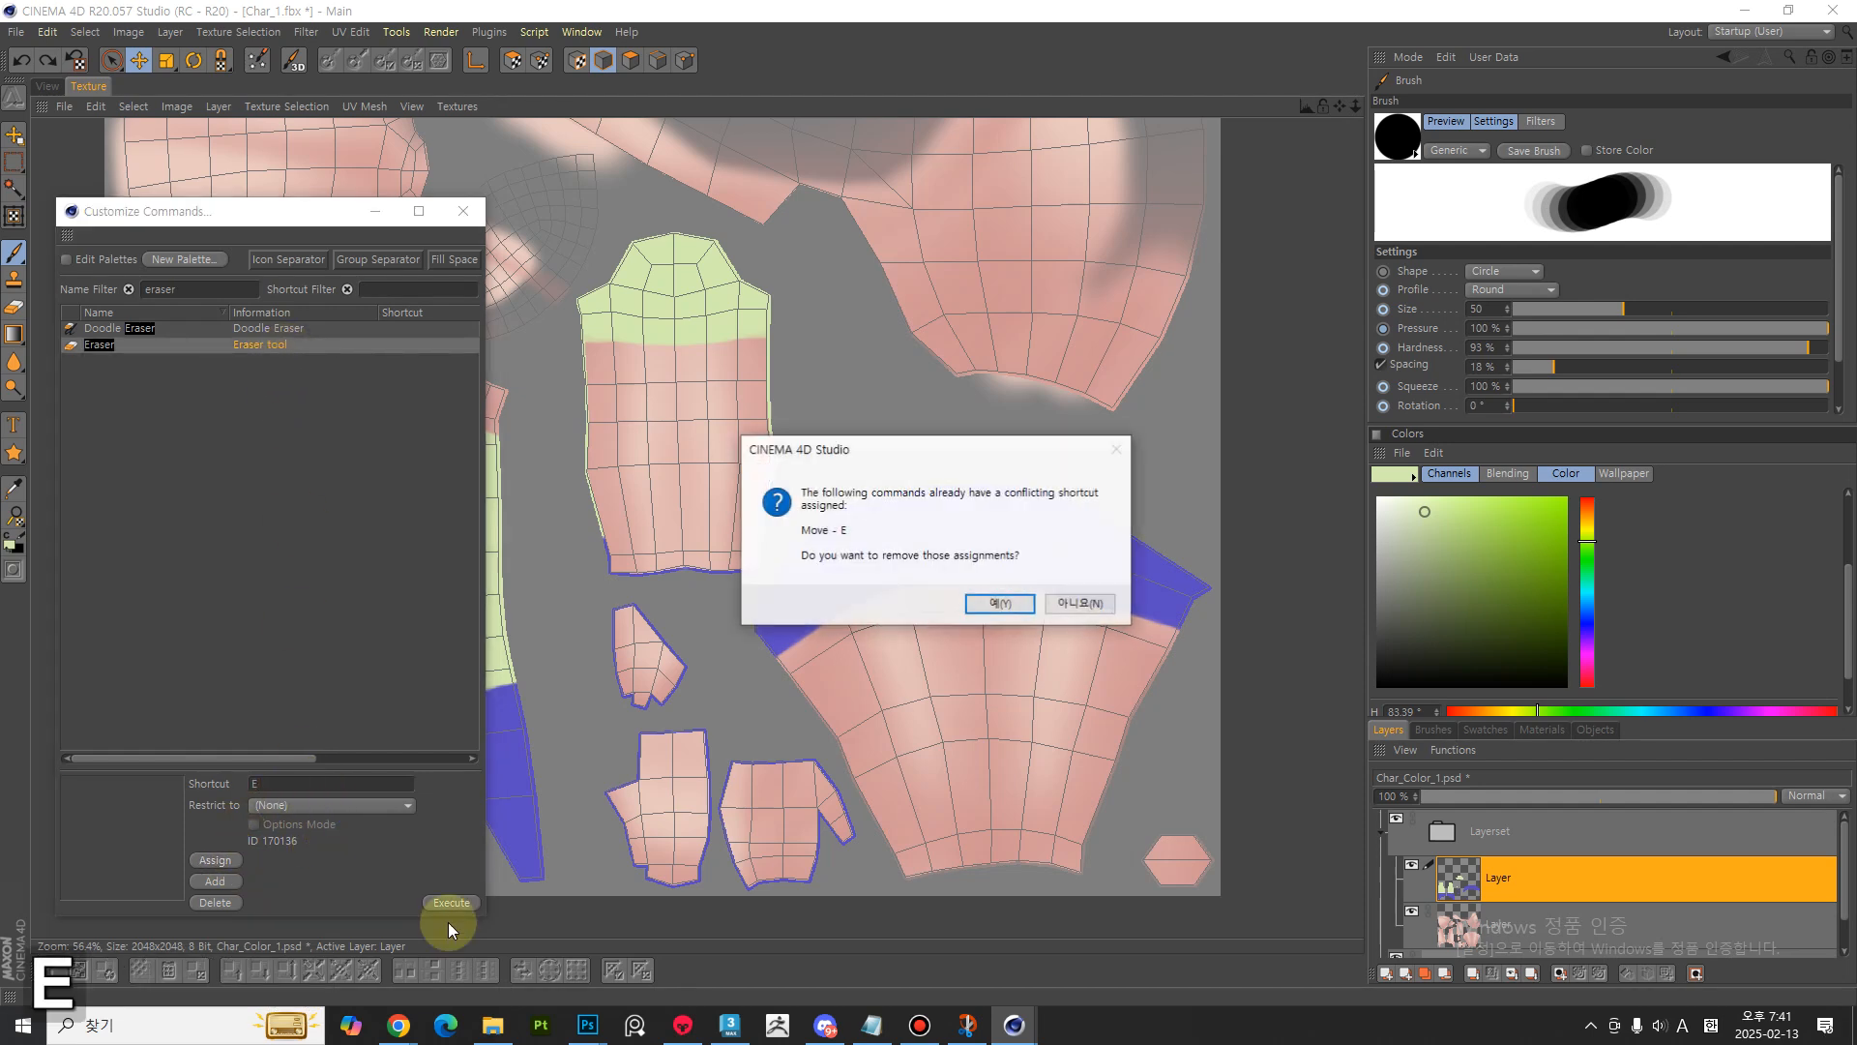
pyautogui.click(995, 605)
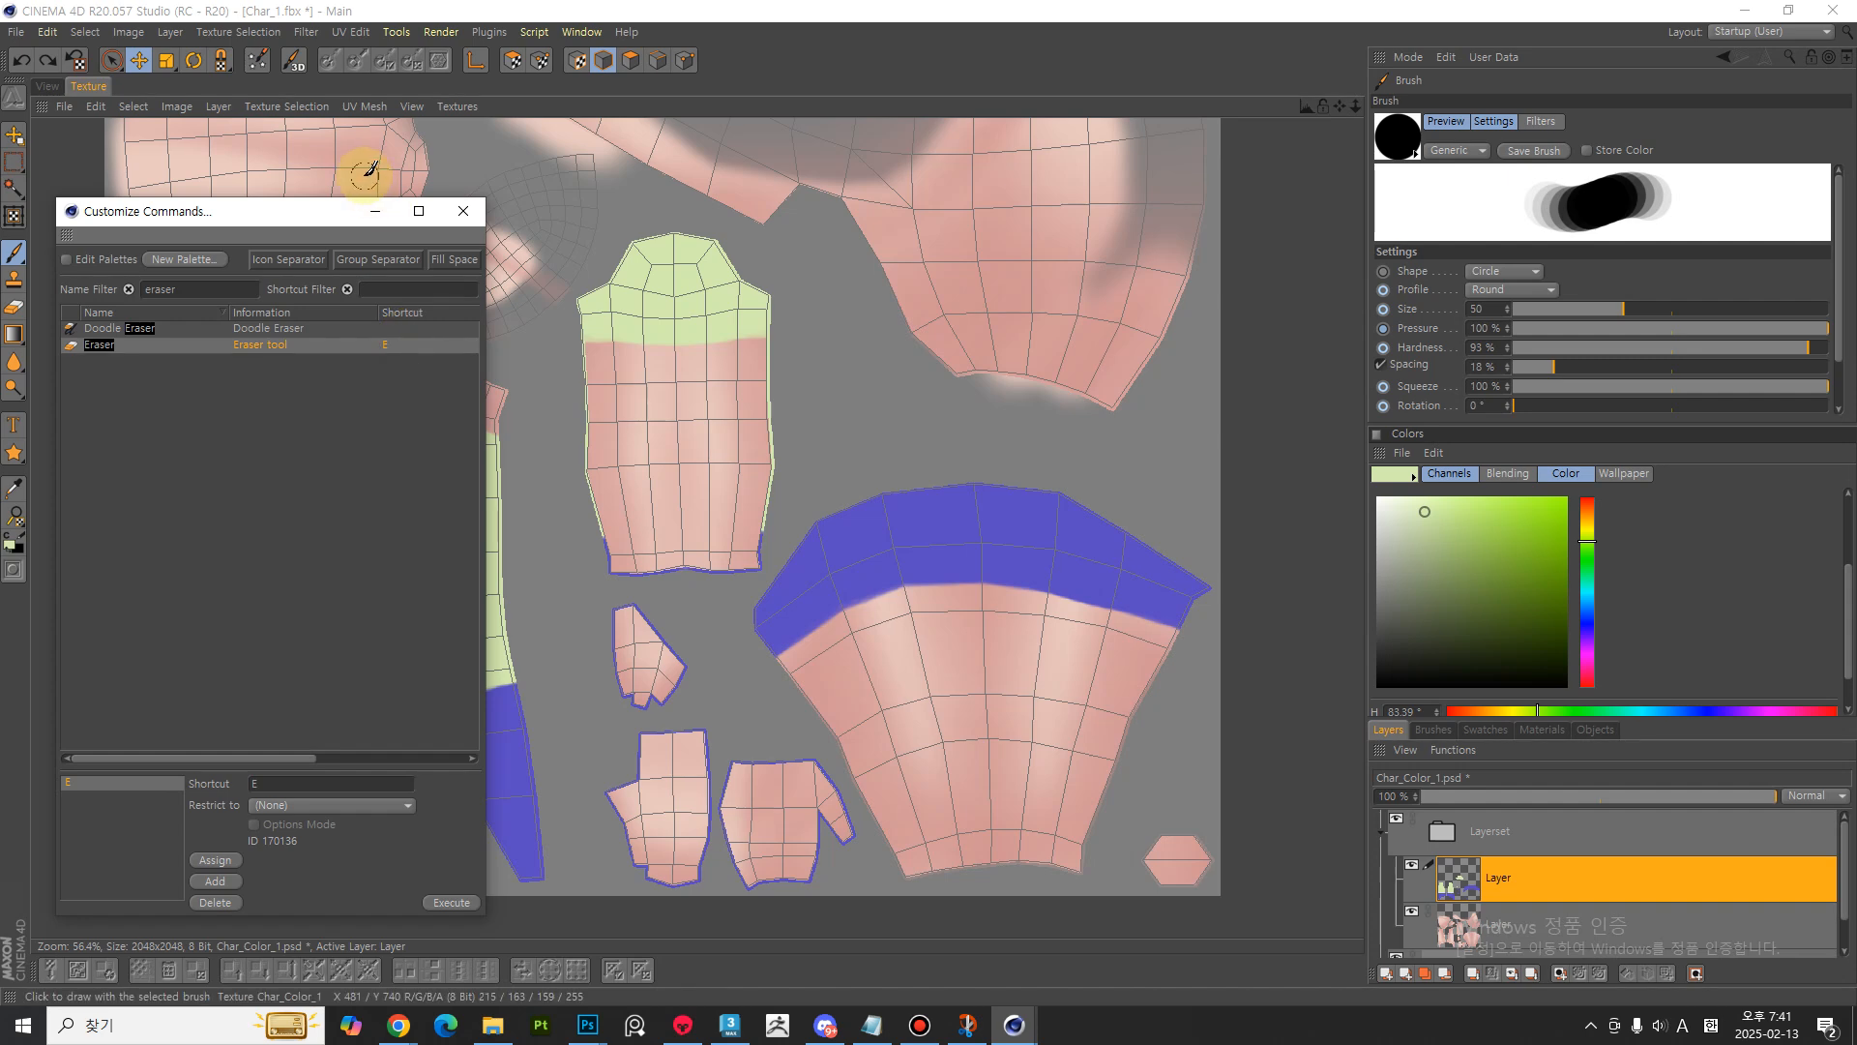
pyautogui.click(463, 211)
# - With the Eraser at size 41, erase the stray clothes-coloured outlines around the bare arm and hand islands
pyautogui.press('e')
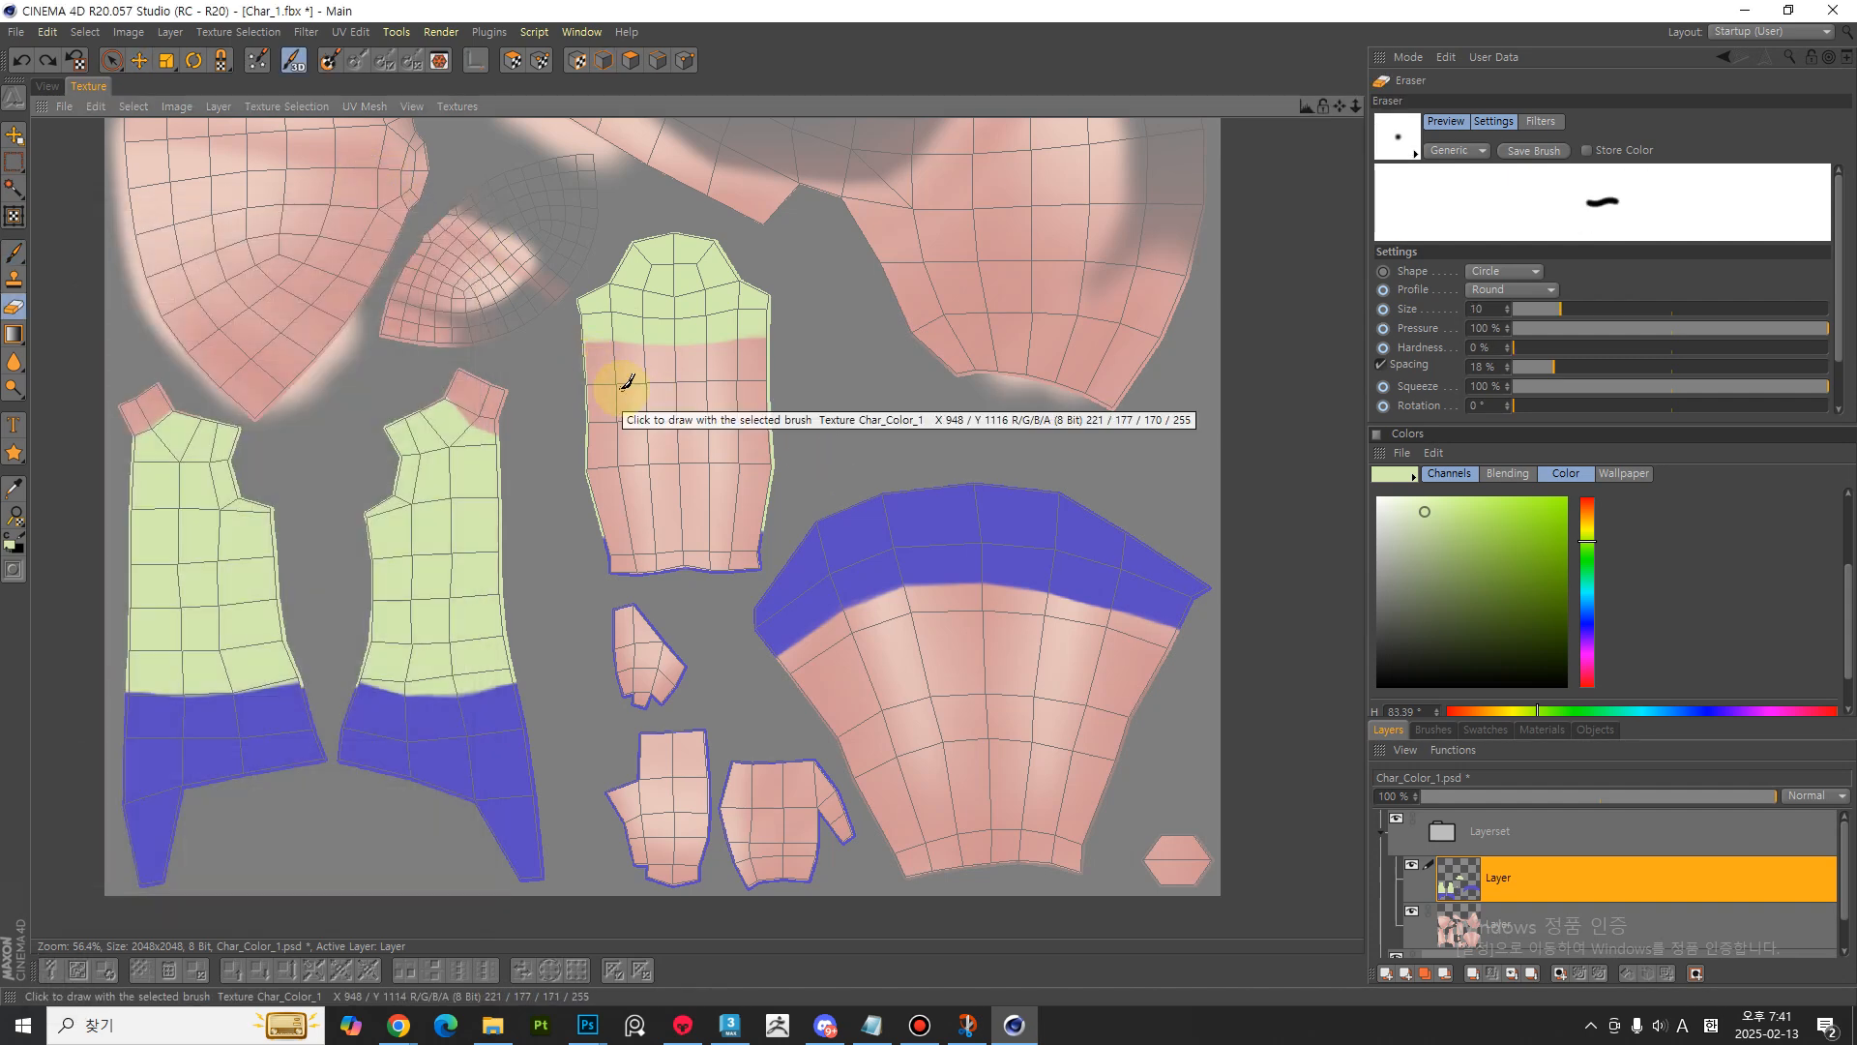
pyautogui.moveTo(1581, 310); pyautogui.dragTo(1627, 316)
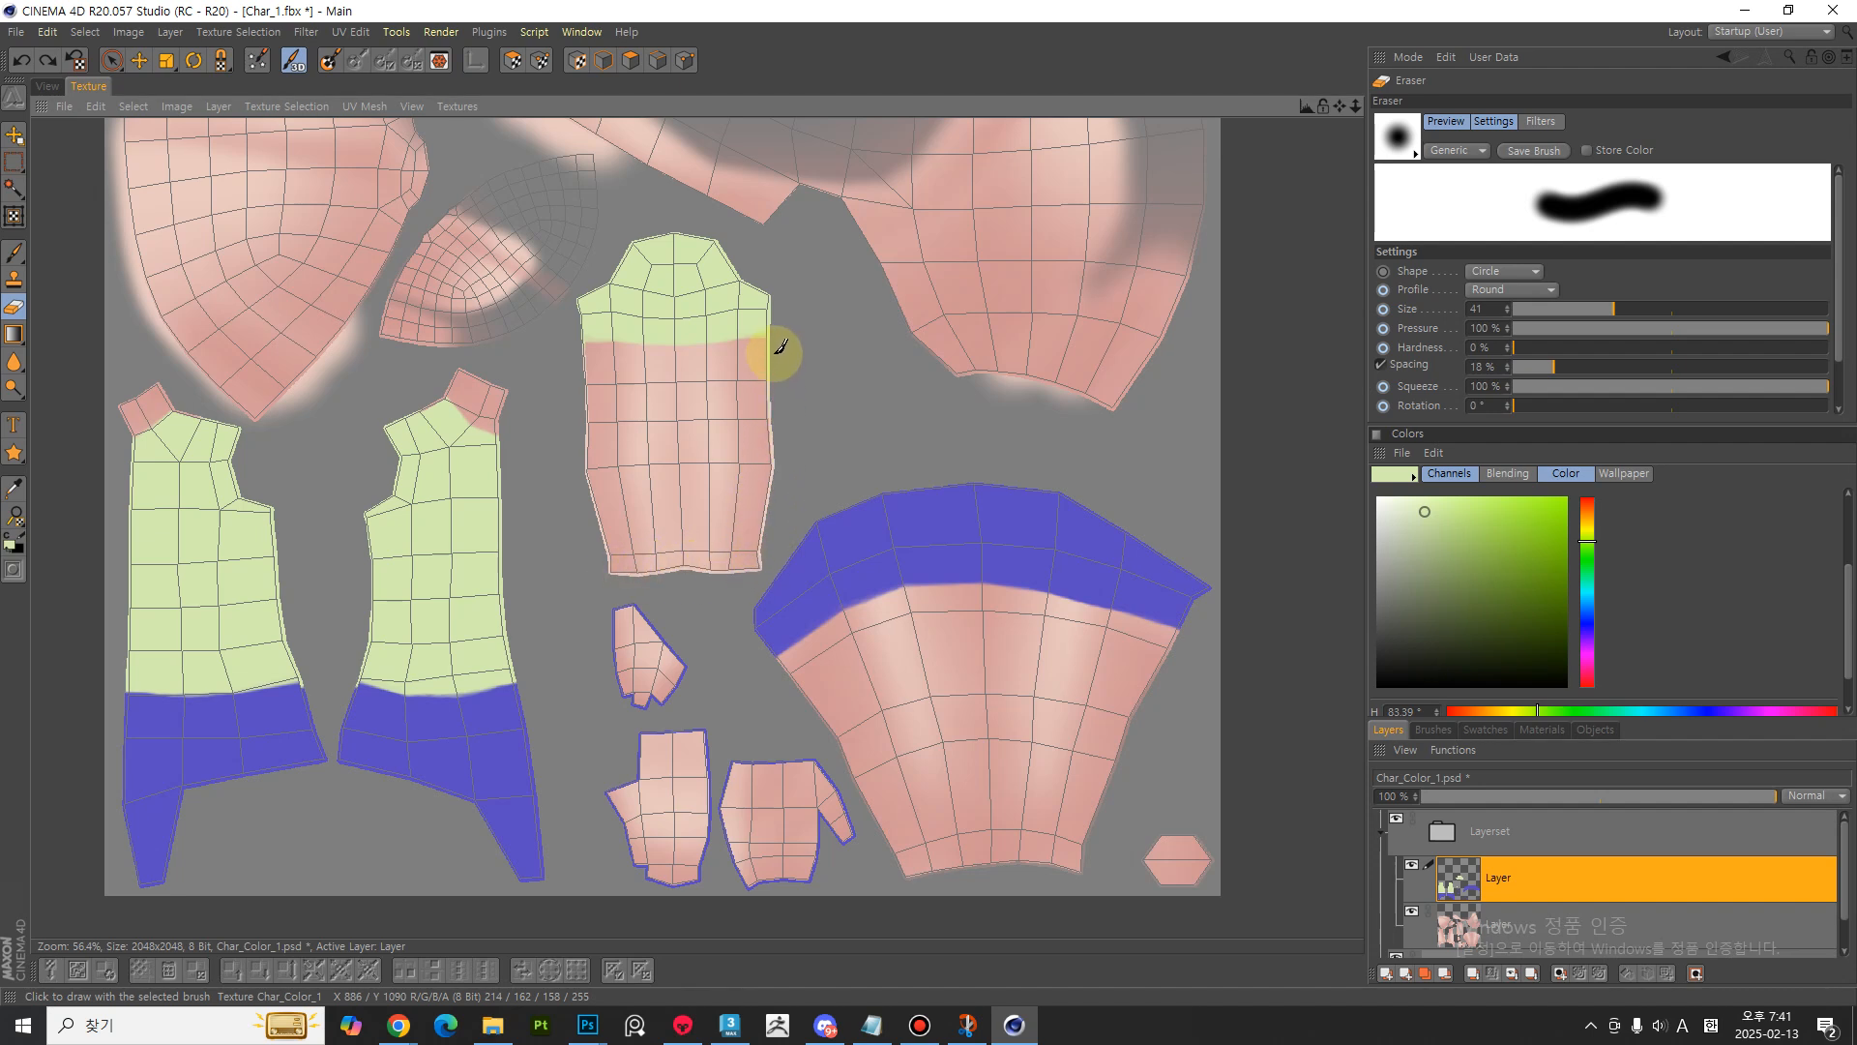
pyautogui.moveTo(640, 605); pyautogui.dragTo(698, 698)
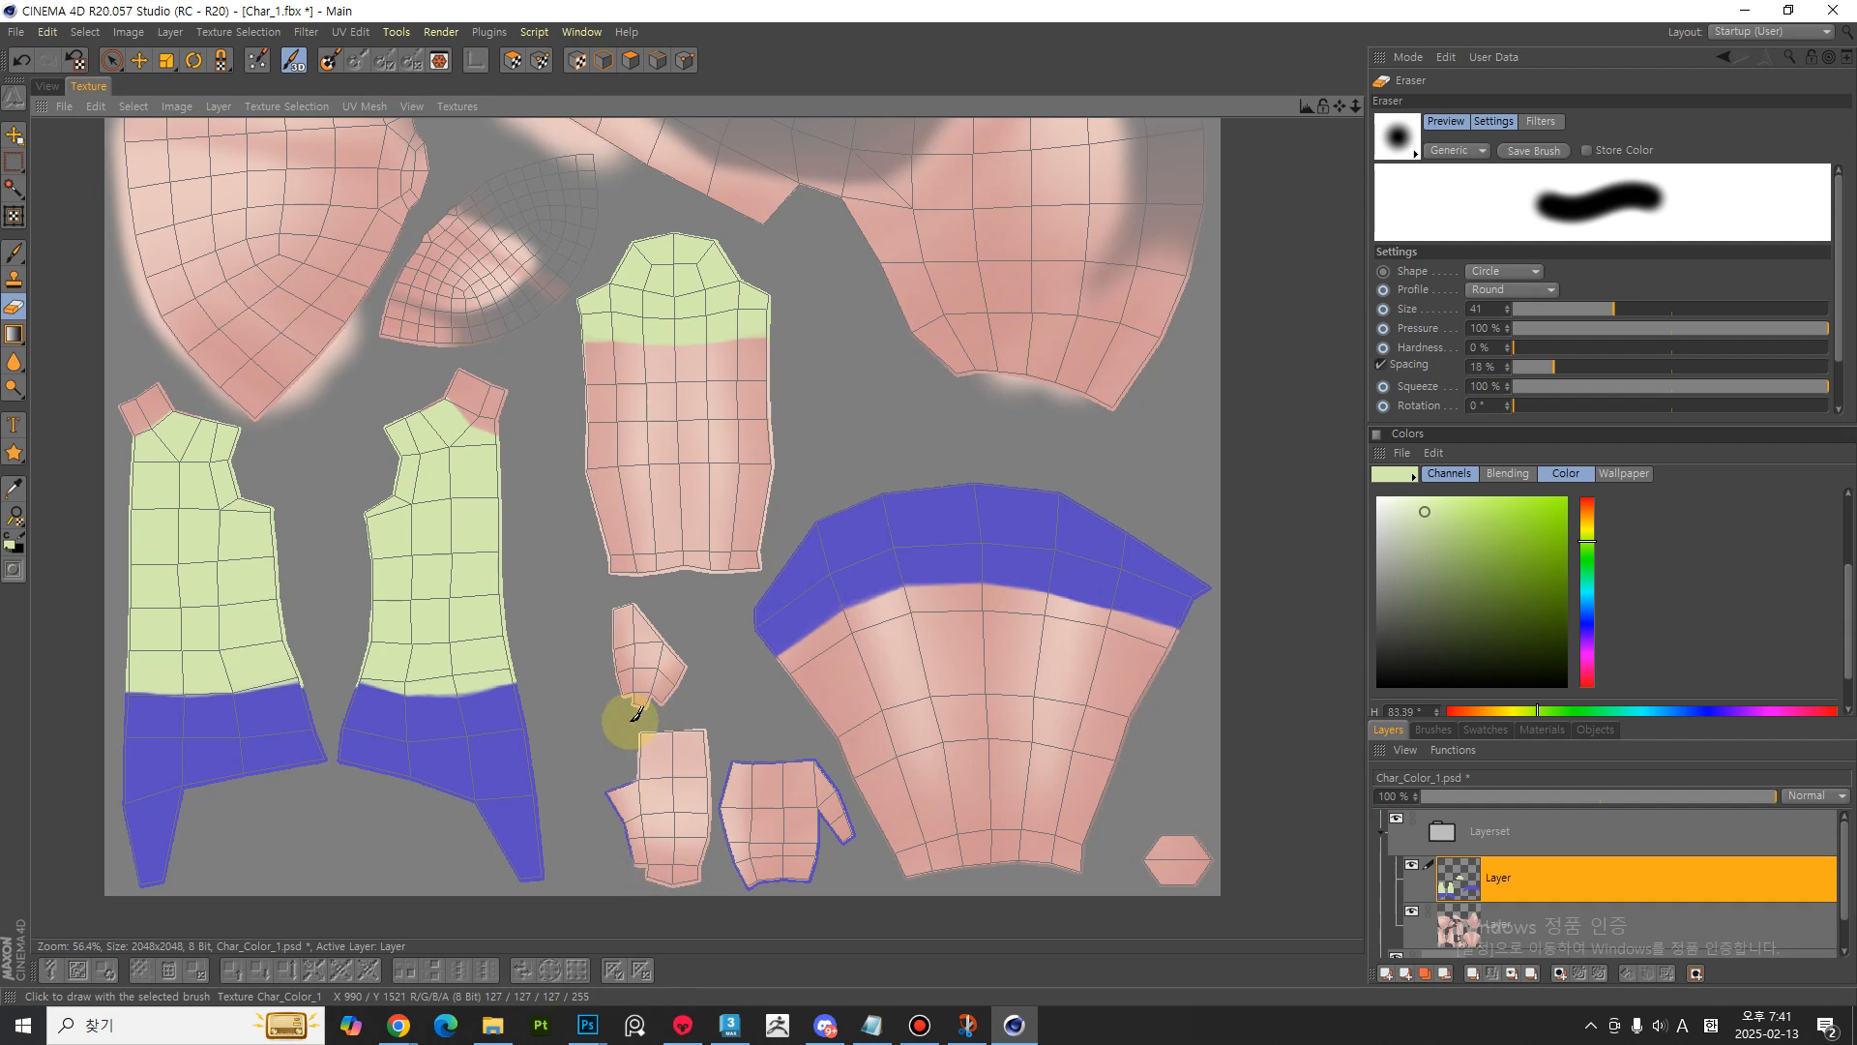
pyautogui.moveTo(613, 757); pyautogui.dragTo(607, 817)
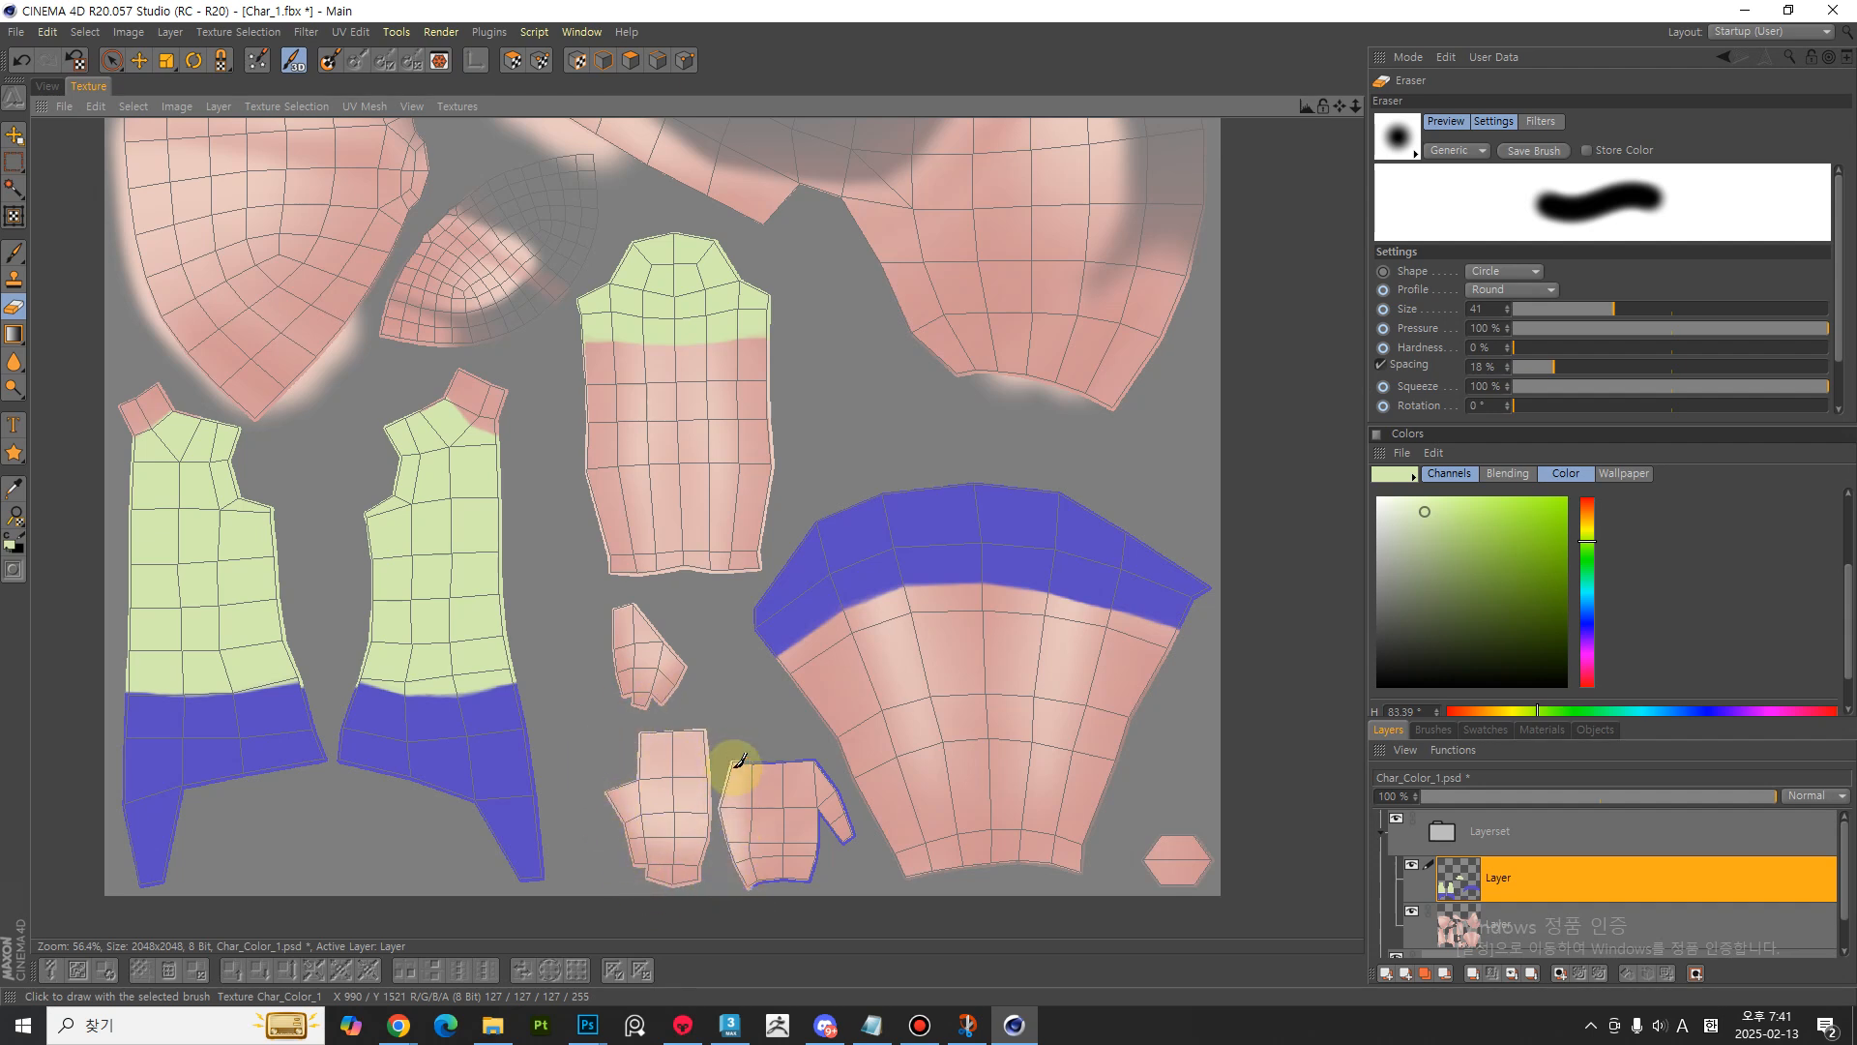
pyautogui.moveTo(789, 861)
pyautogui.mouseDown()
pyautogui.moveTo(810, 764)
pyautogui.moveTo(850, 813)
pyautogui.moveTo(842, 859)
pyautogui.moveTo(815, 811)
pyautogui.moveTo(850, 765)
pyautogui.mouseUp()
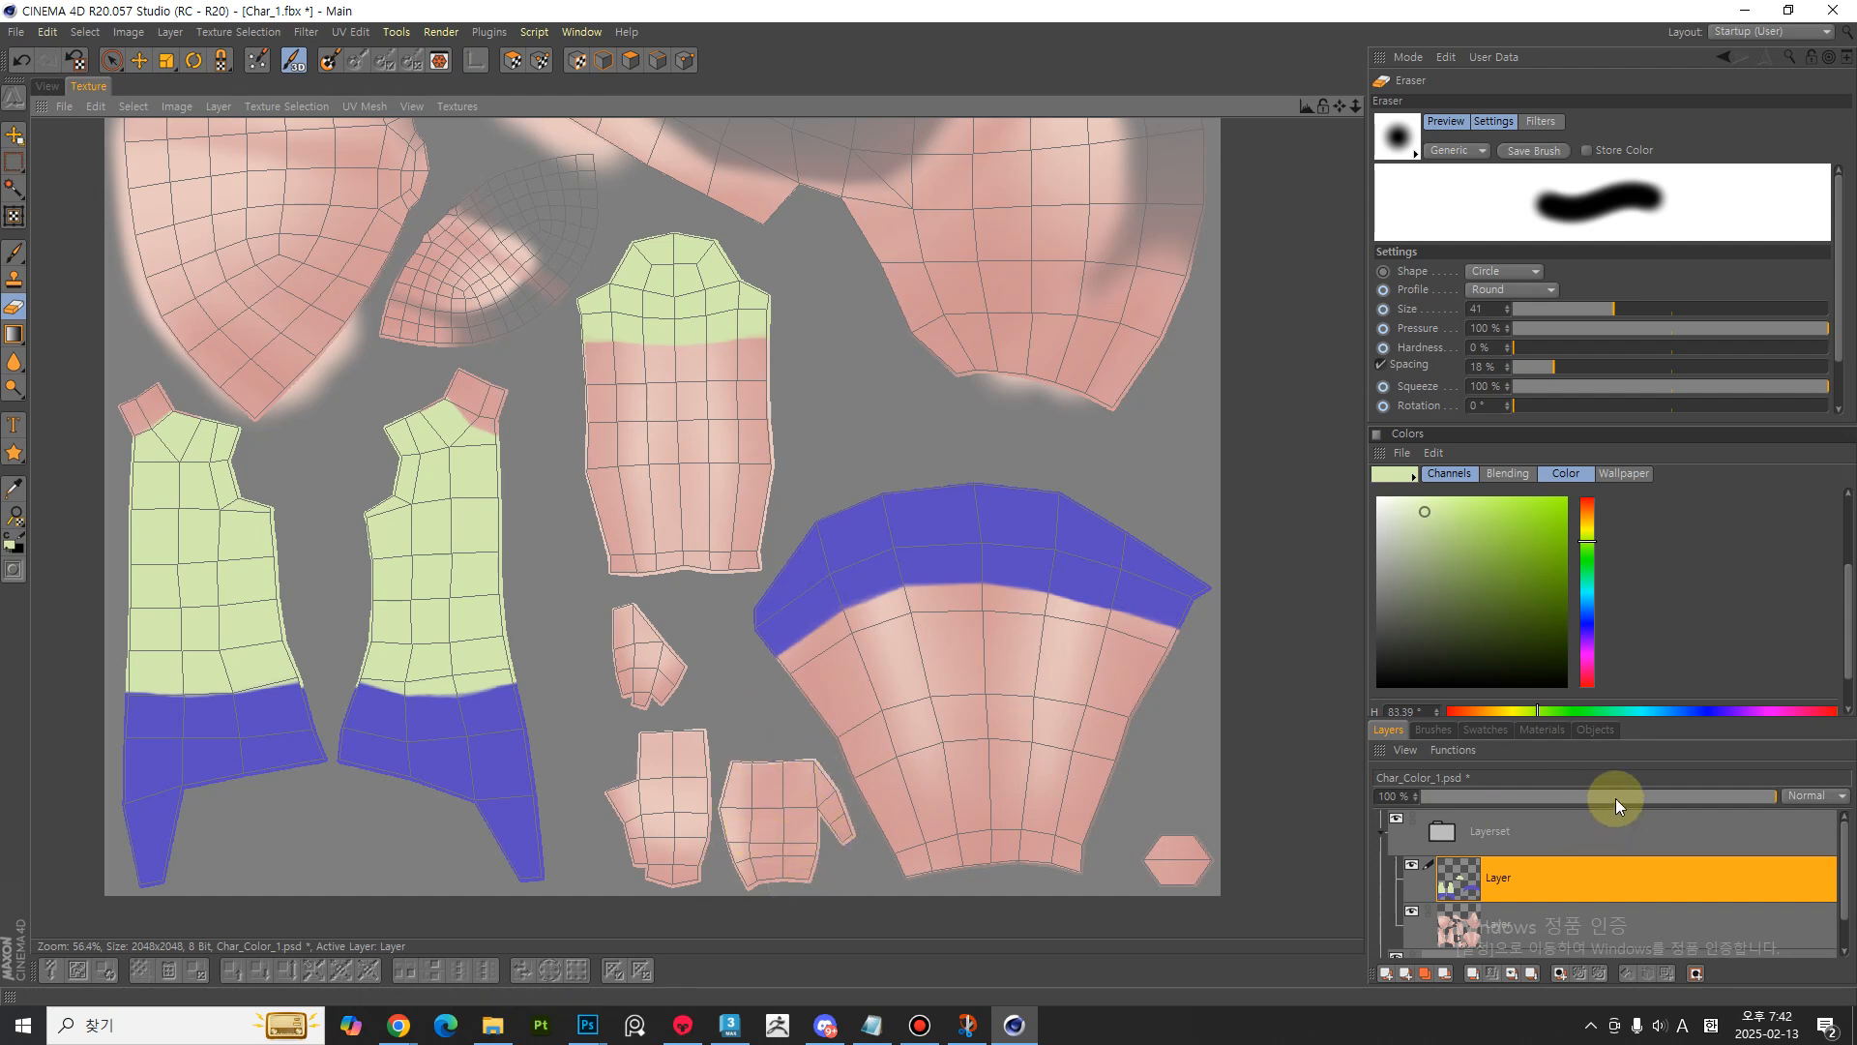
# - Add a layer mask to the clothes layer from a selection of its painted pixels grown by a radius of 7
pyautogui.click(255, 34)
pyautogui.click(258, 315)
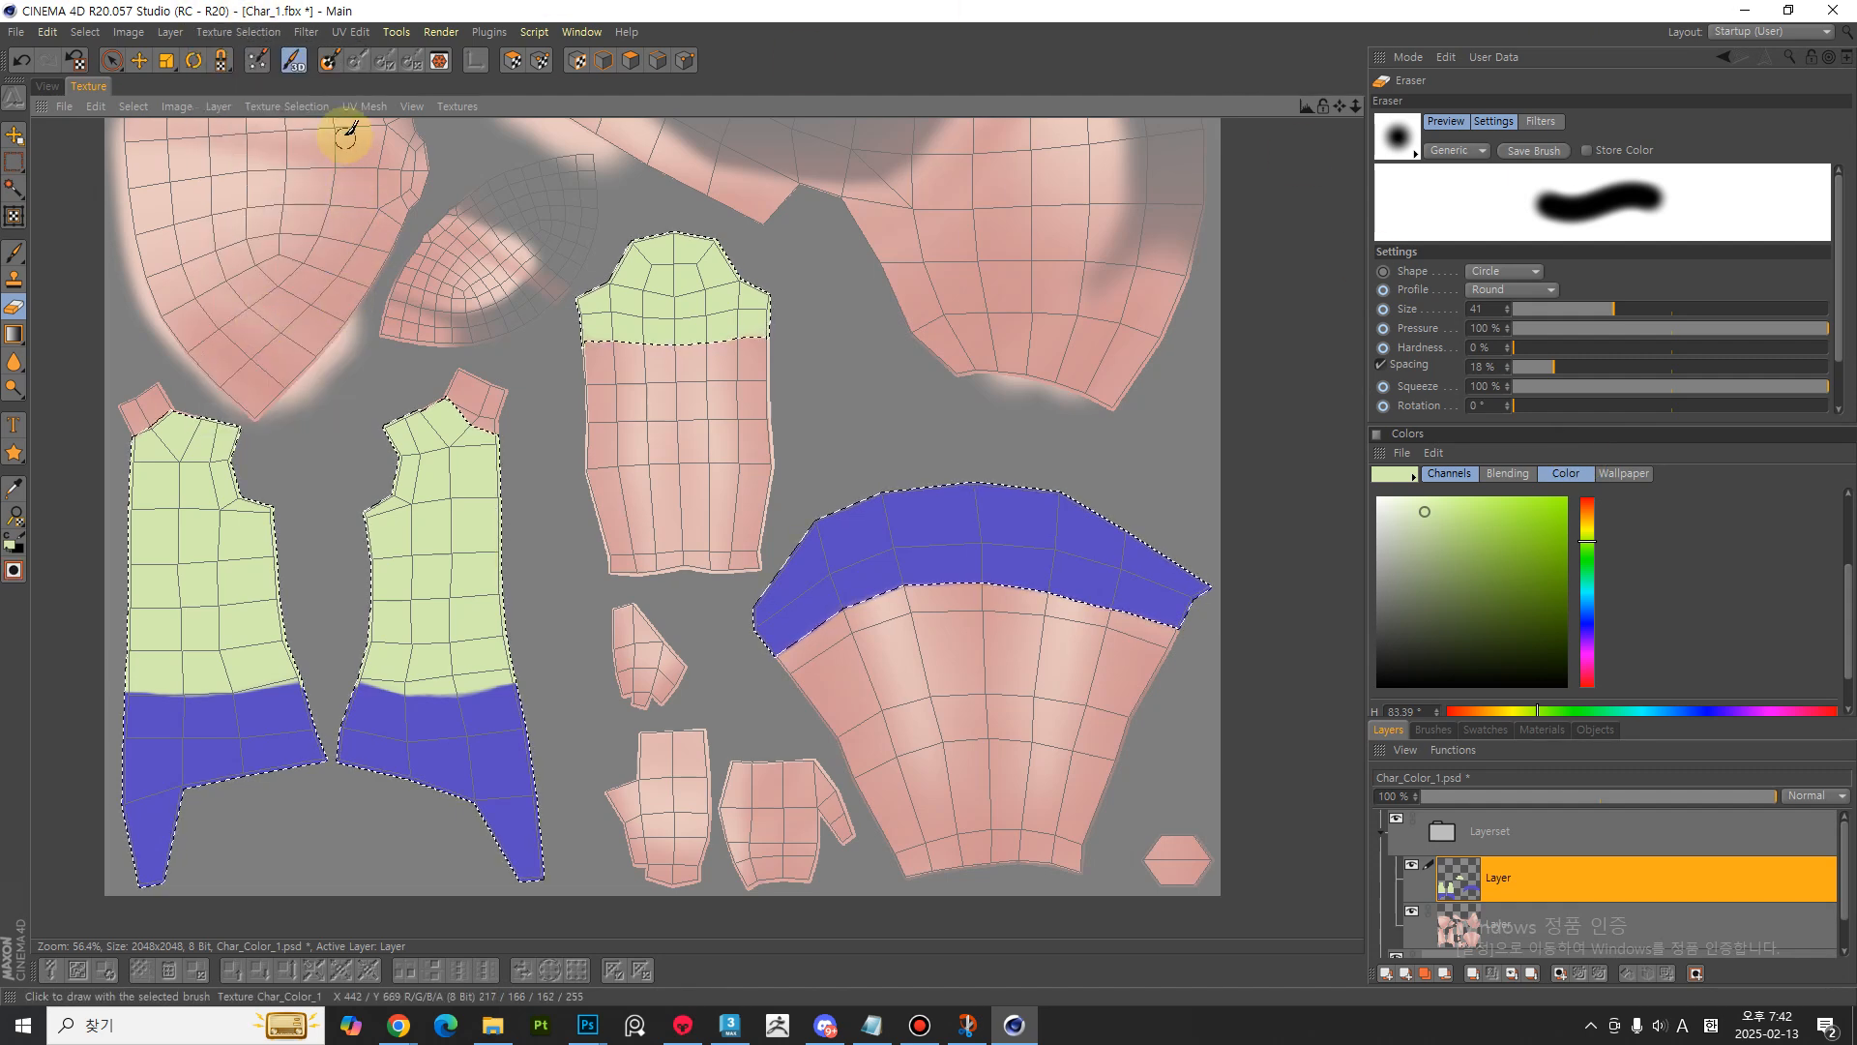
pyautogui.click(242, 32)
pyautogui.click(299, 279)
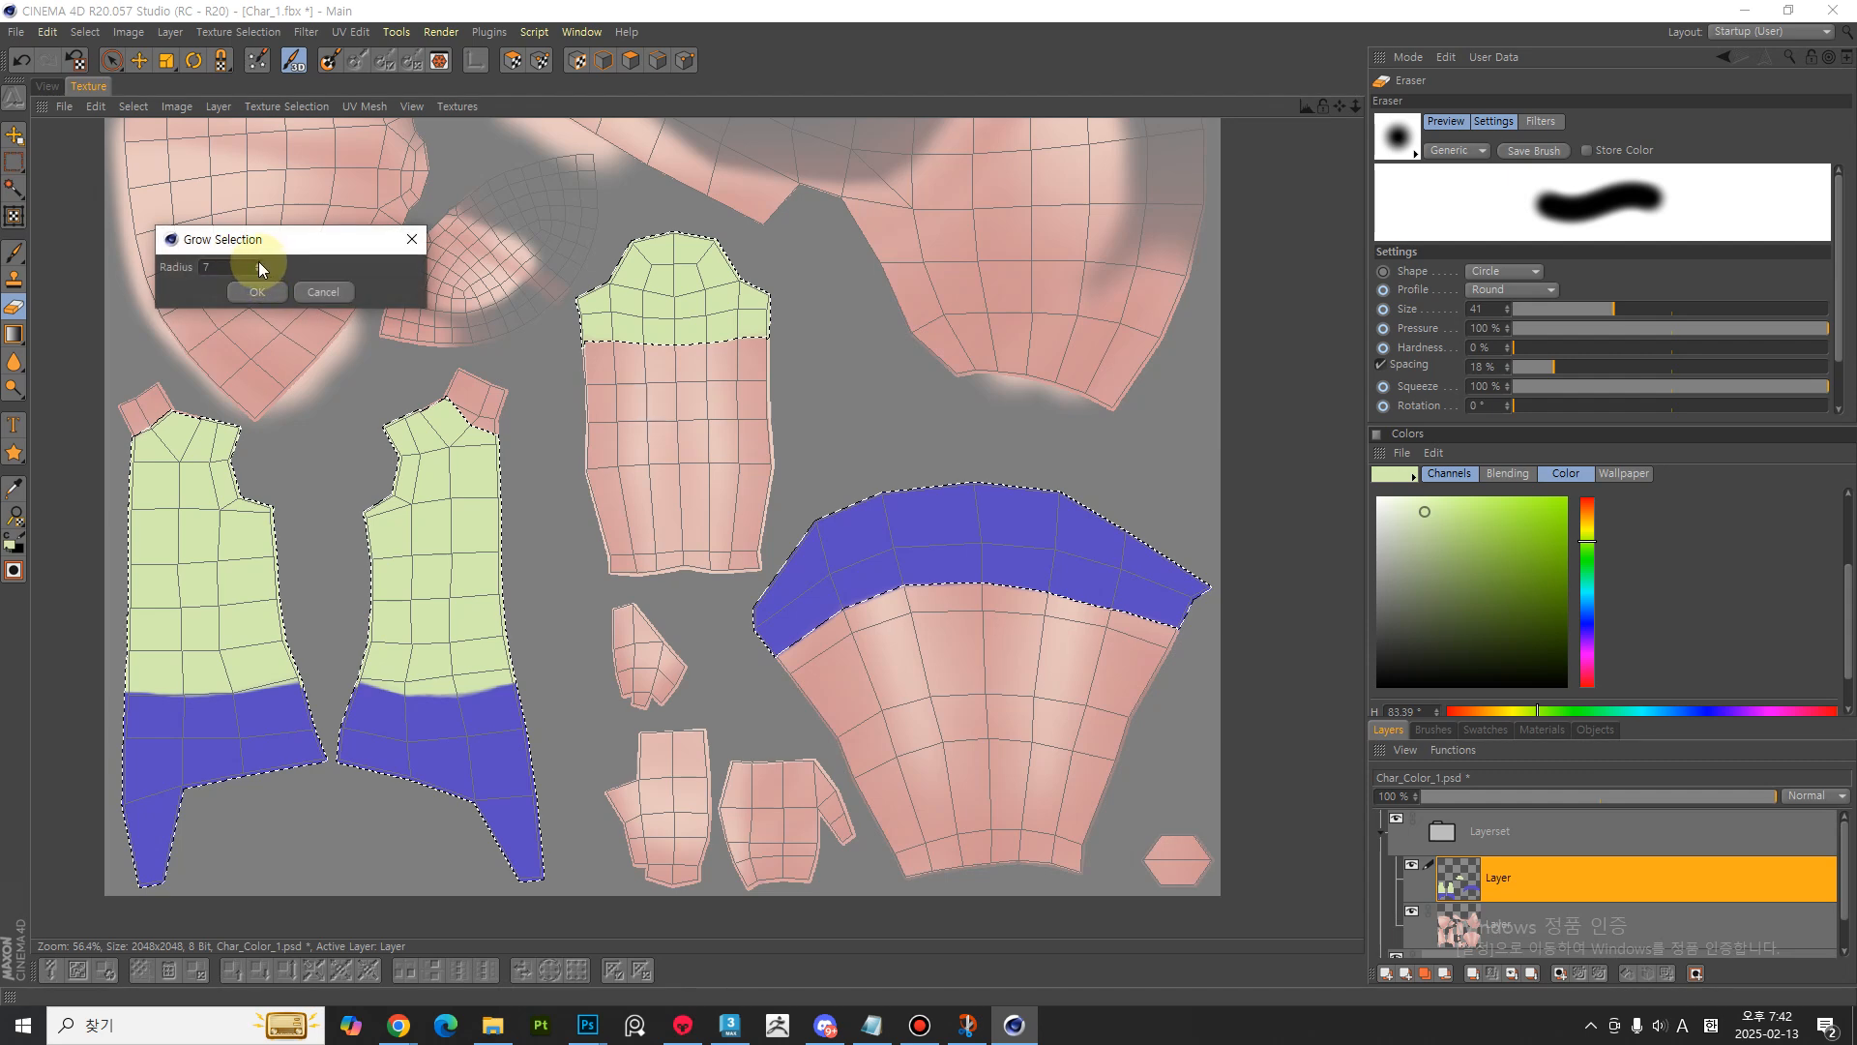
pyautogui.click(278, 298)
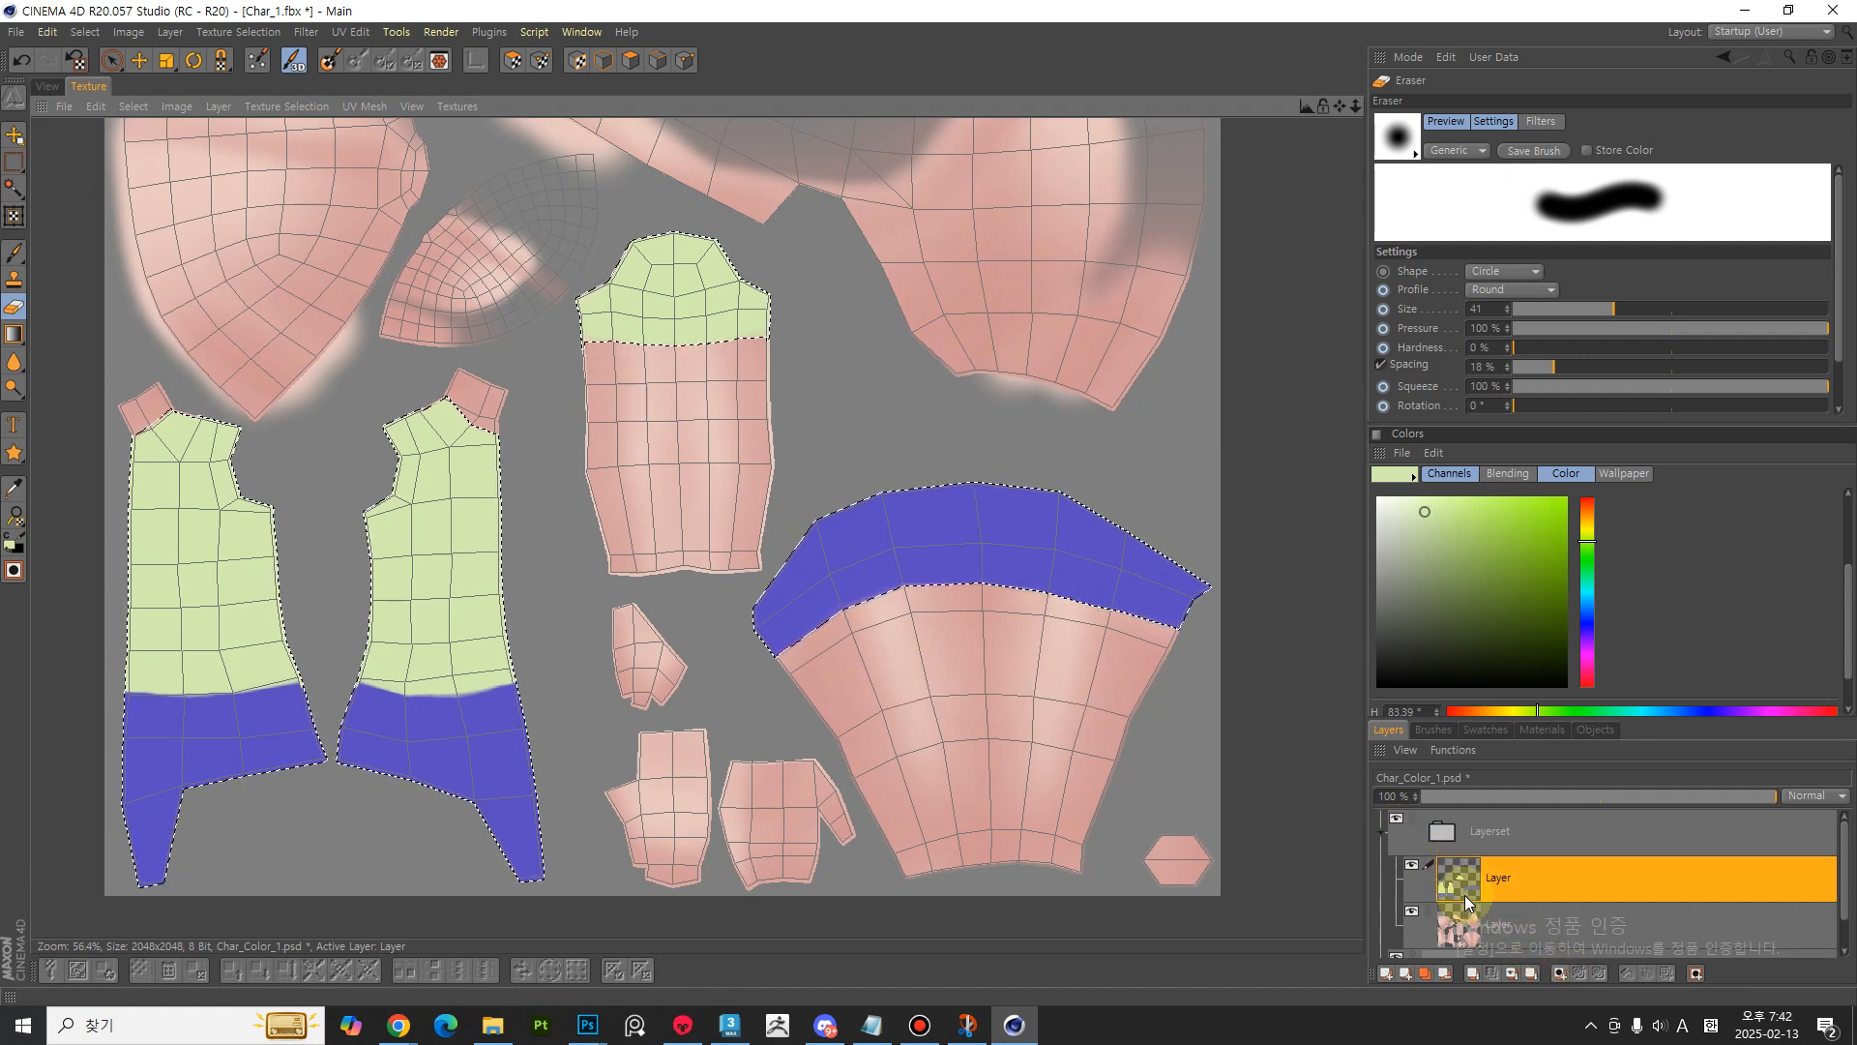
pyautogui.click(1559, 974)
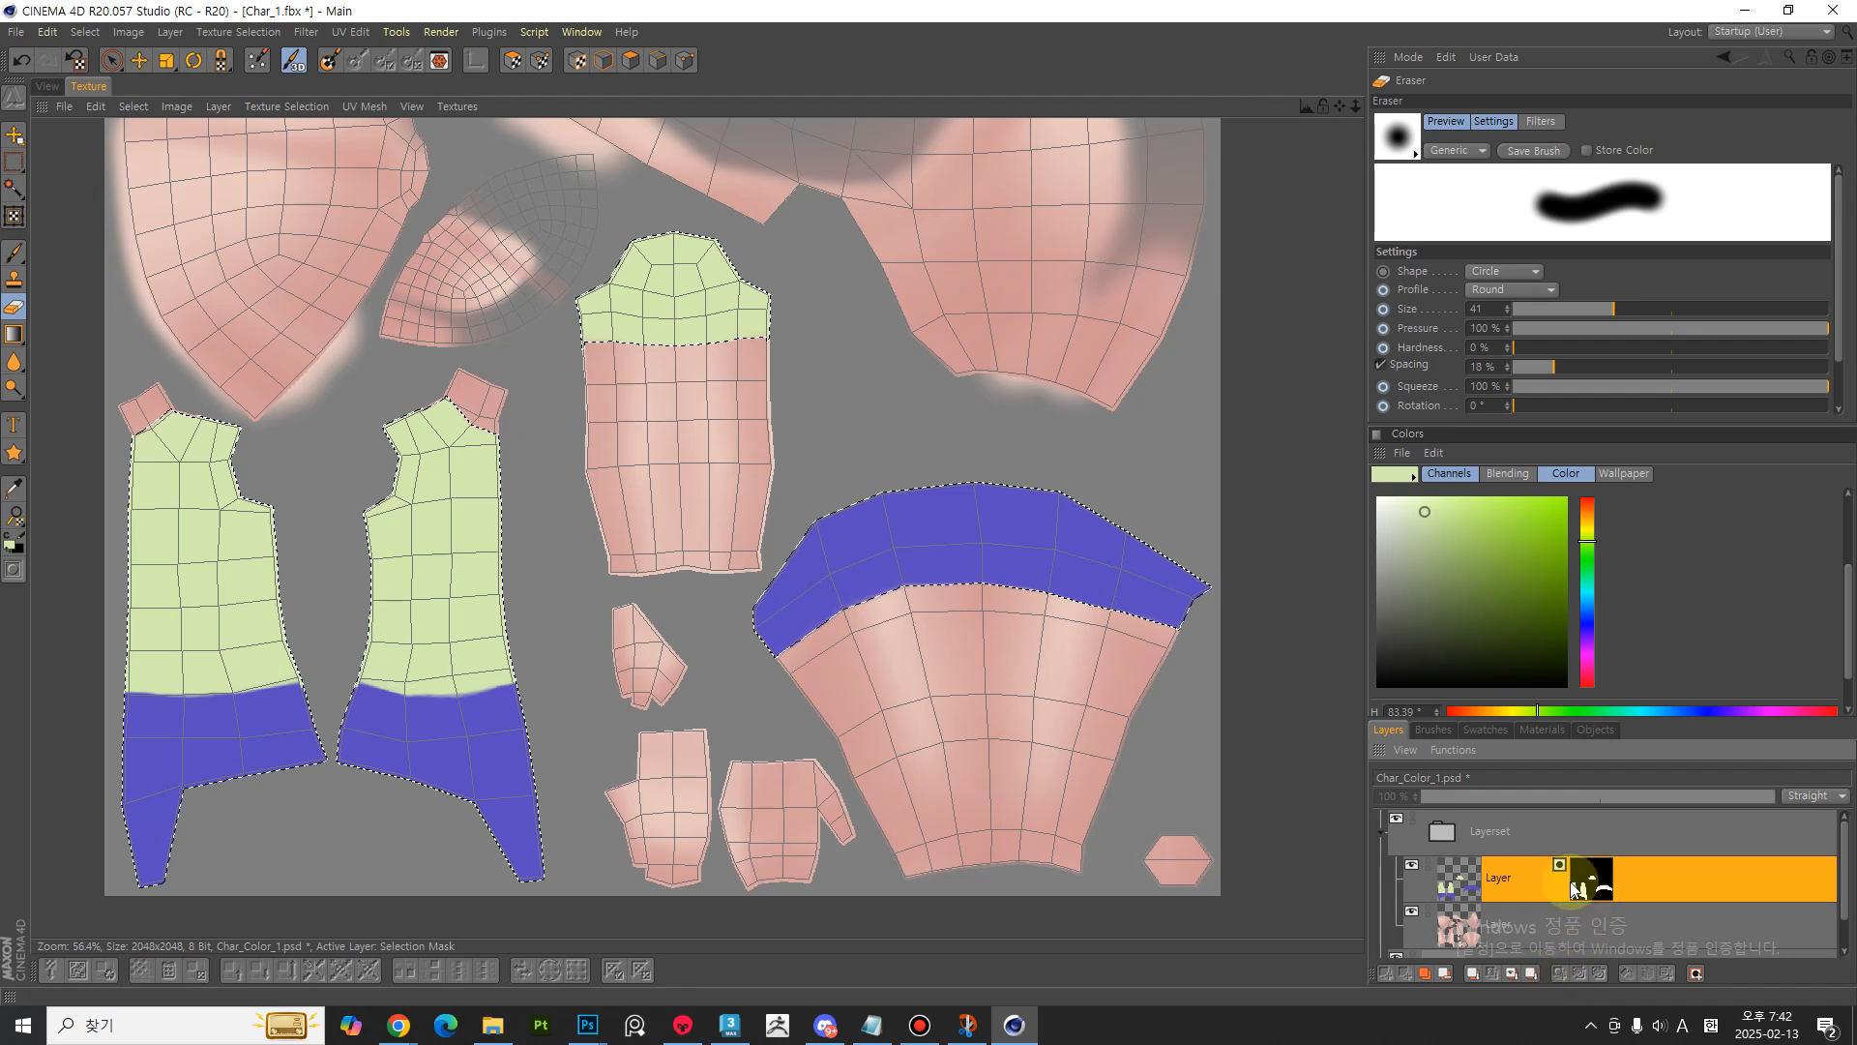
# - Clear the selection outlines around the shirt and shorts islands on the texture
pyautogui.click(1454, 887)
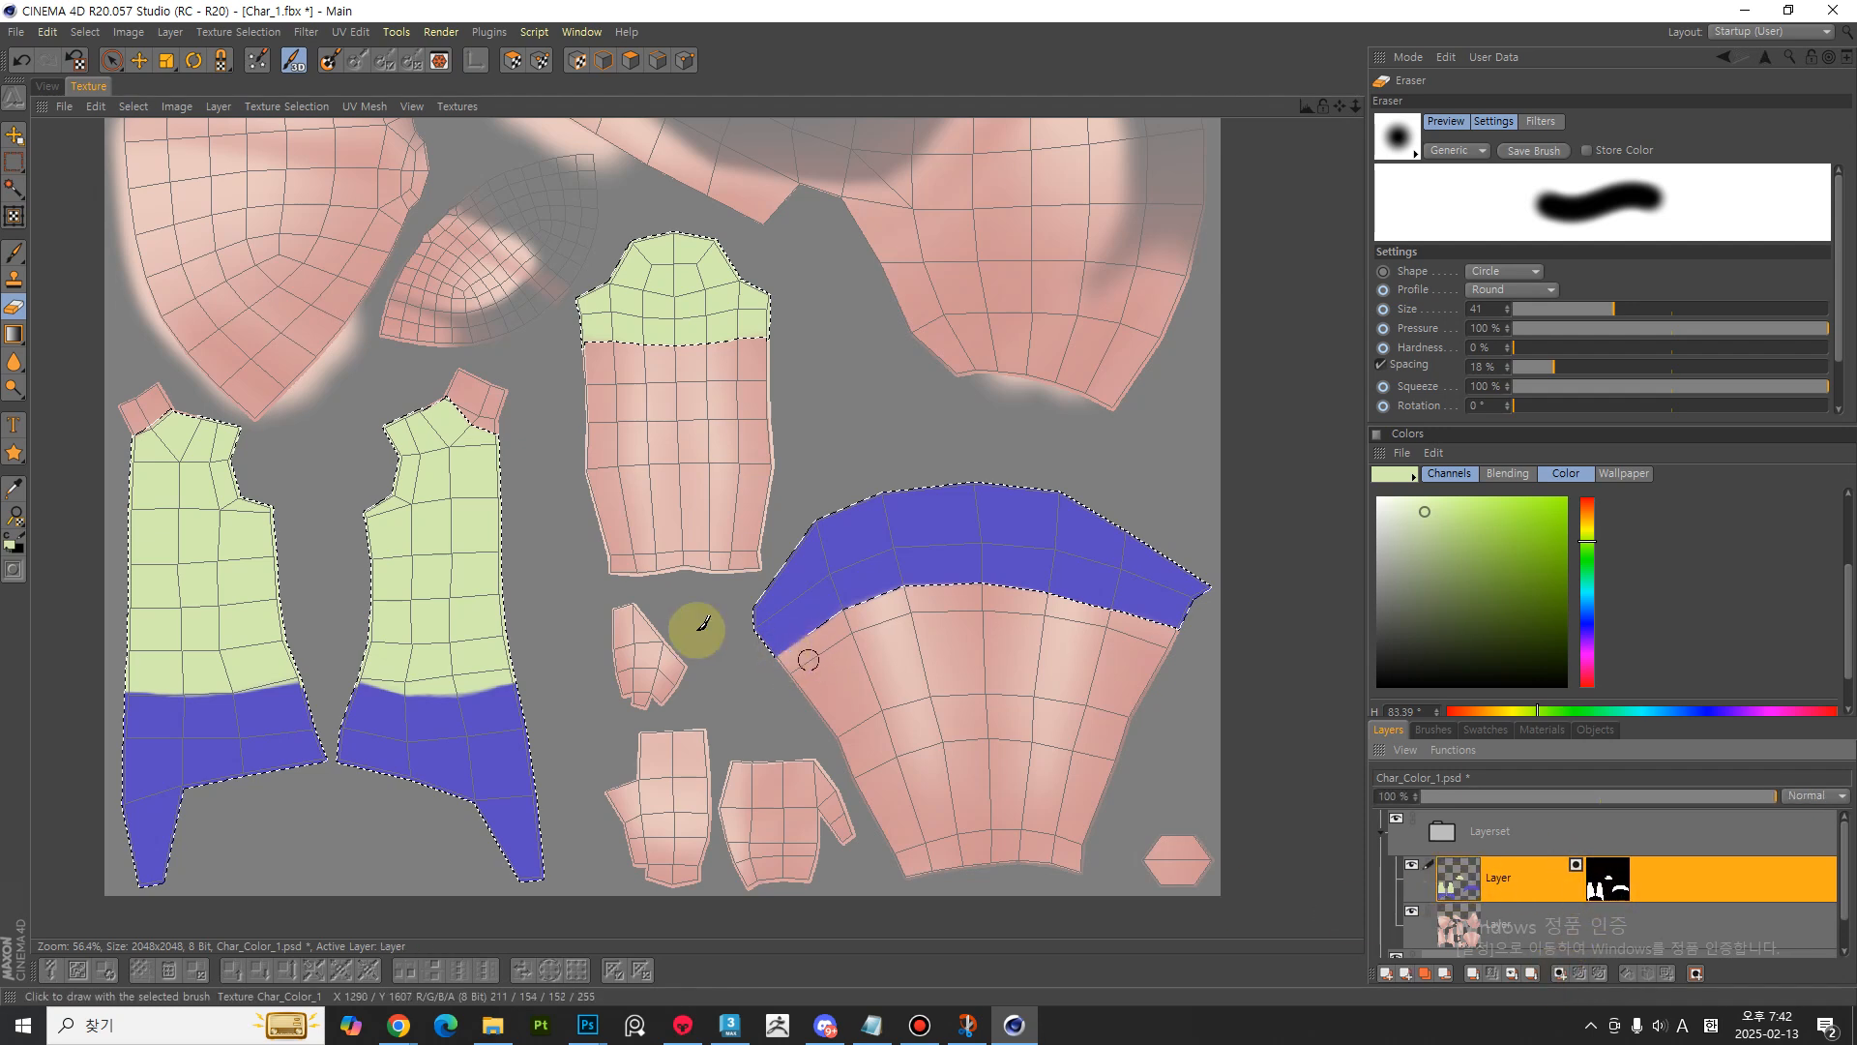
pyautogui.click(283, 108)
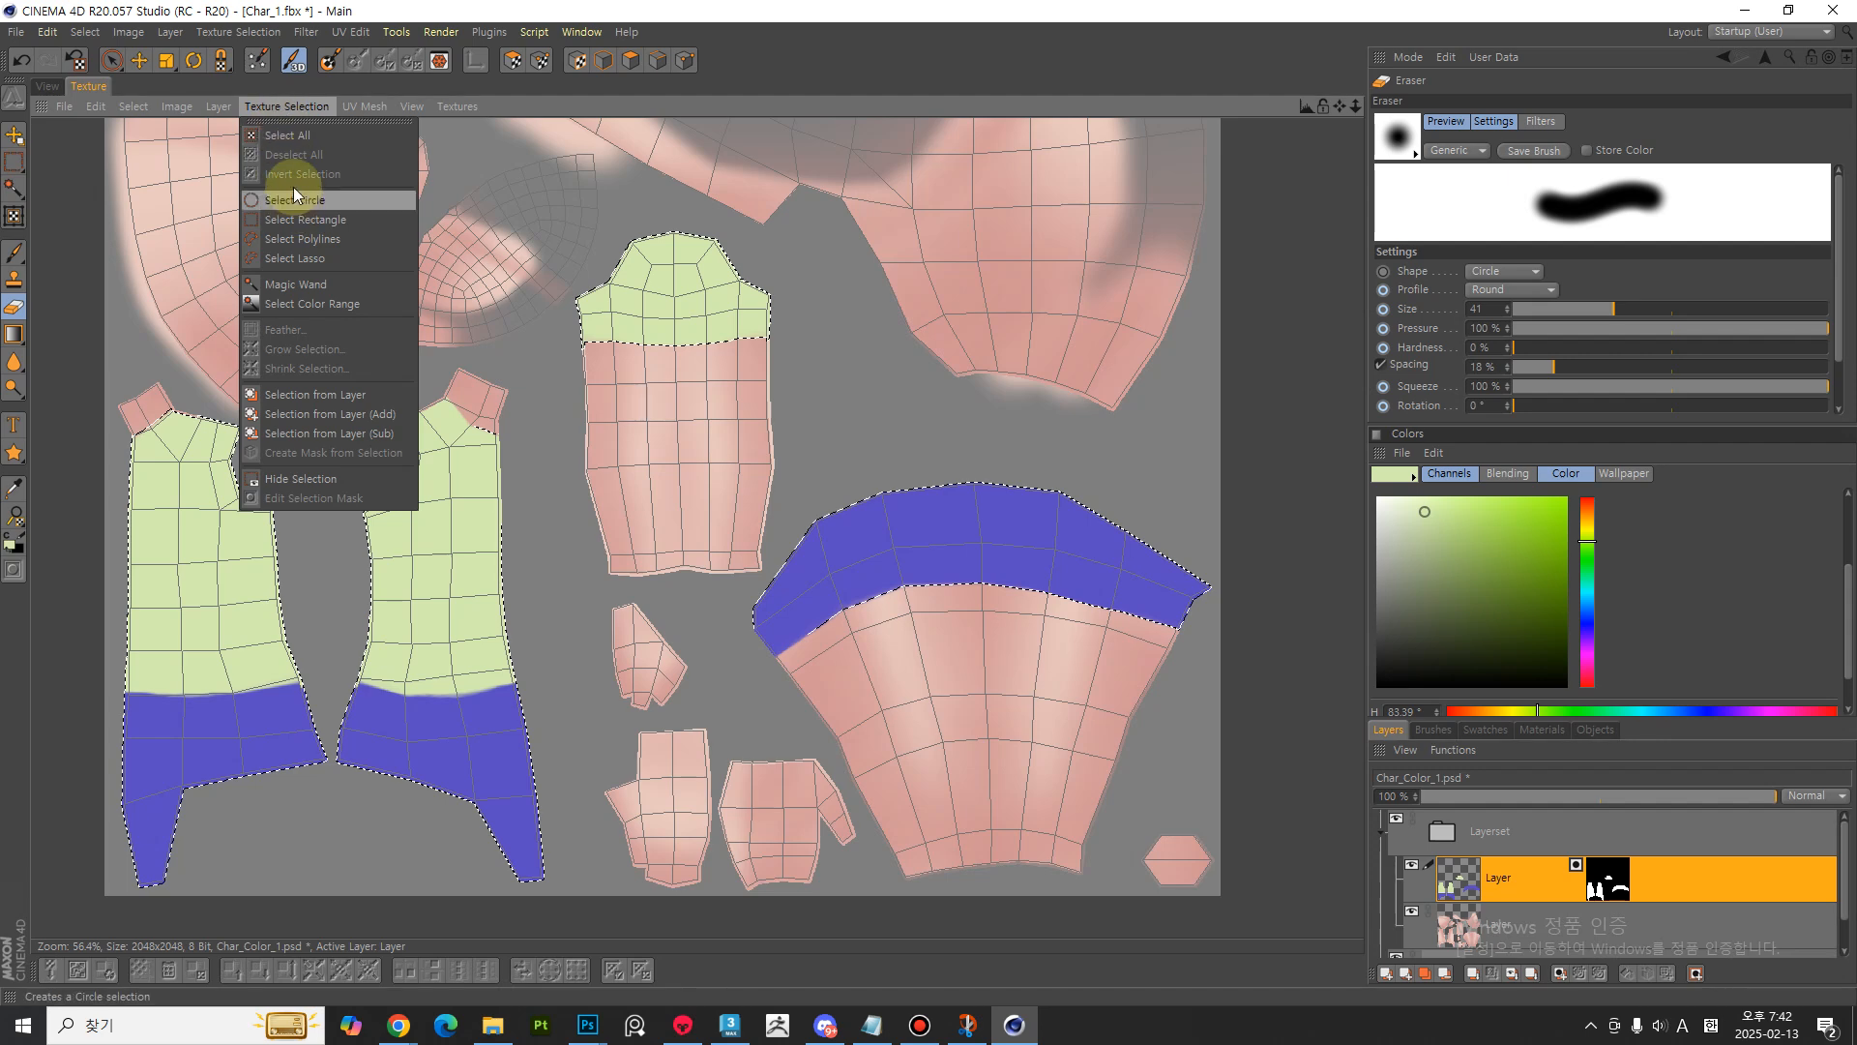
pyautogui.click(258, 36)
pyautogui.click(258, 34)
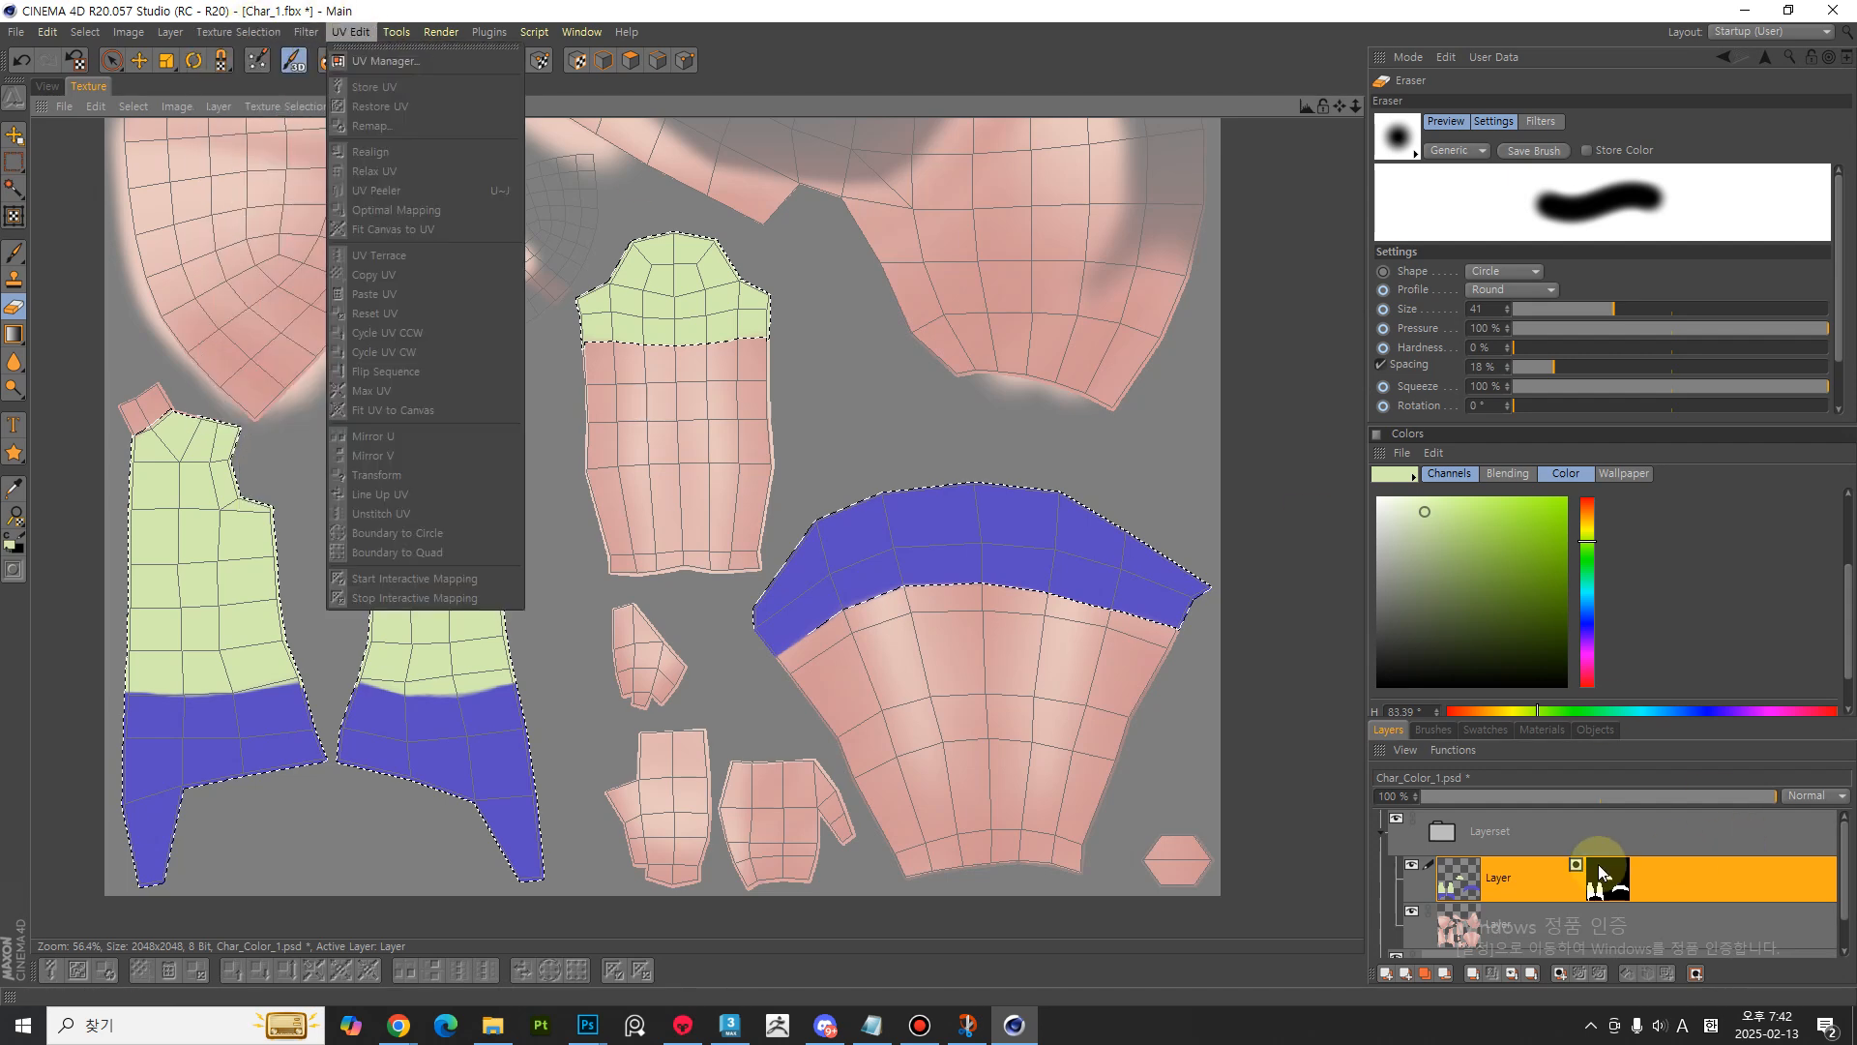
pyautogui.click(1464, 884)
pyautogui.click(1465, 884)
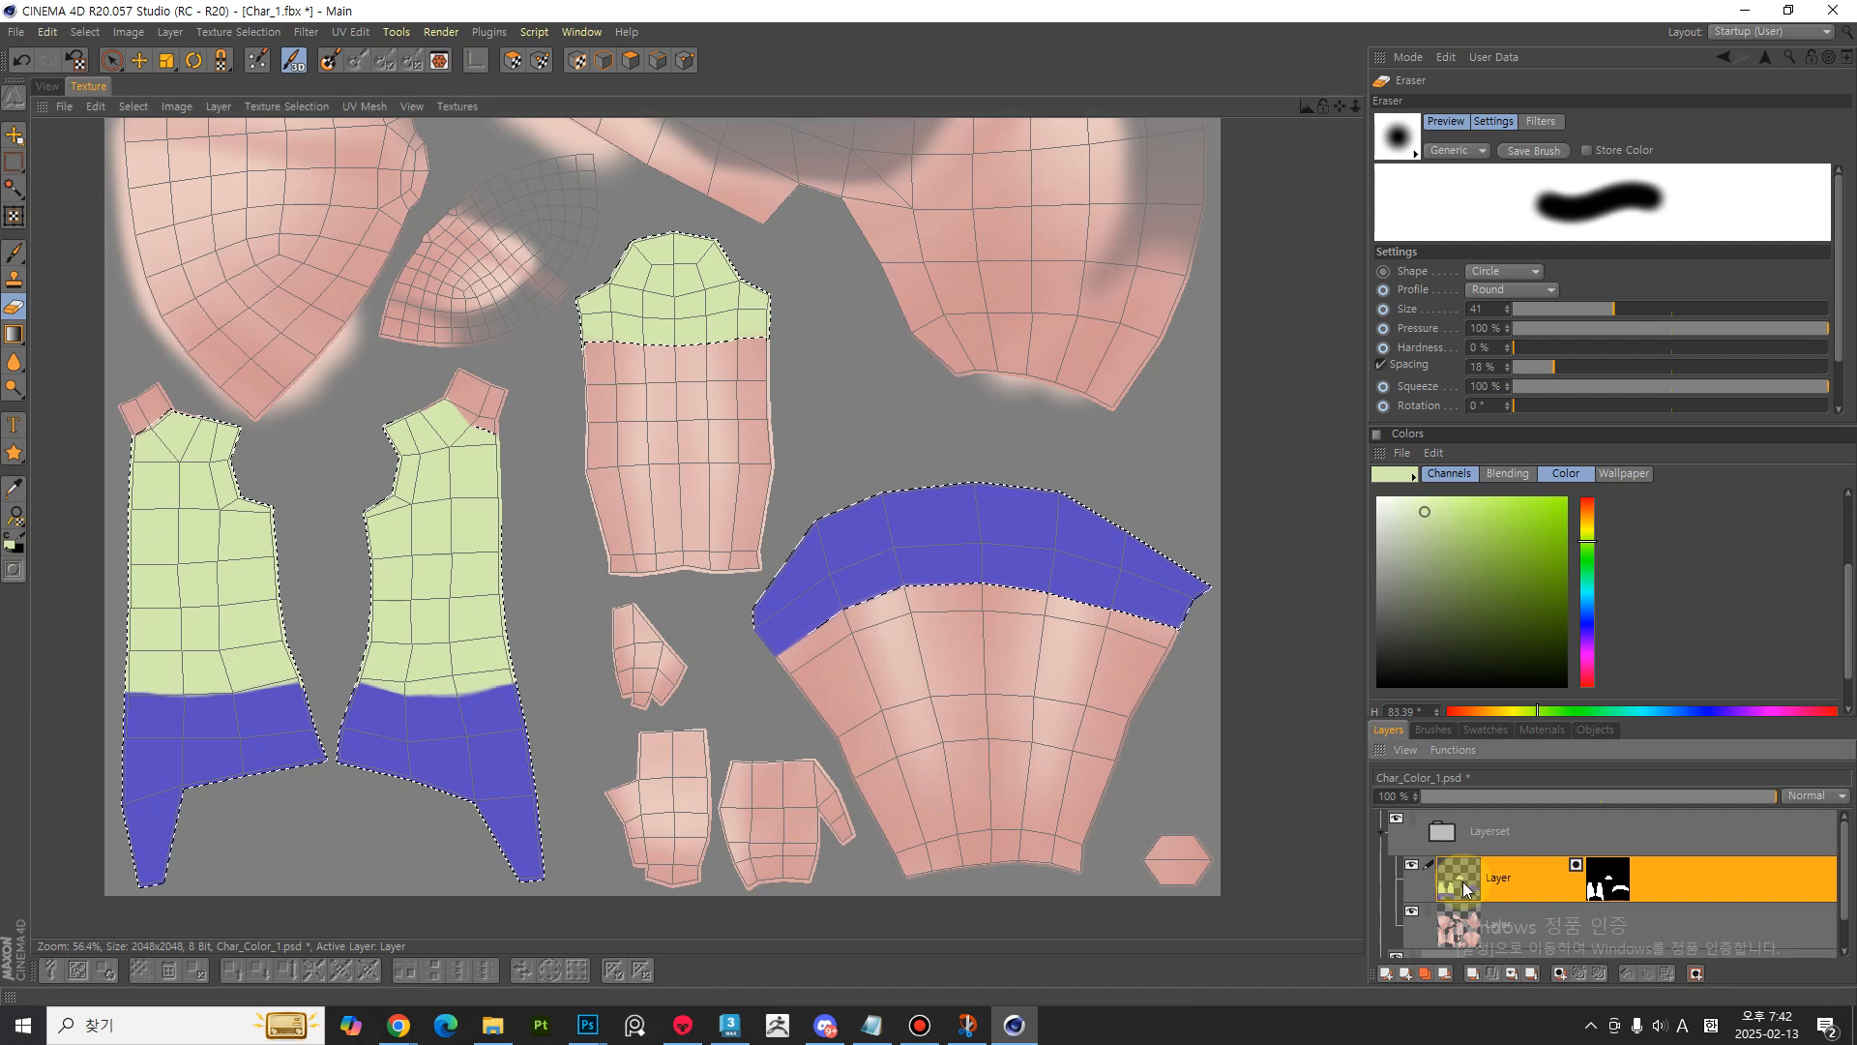
pyautogui.click(238, 32)
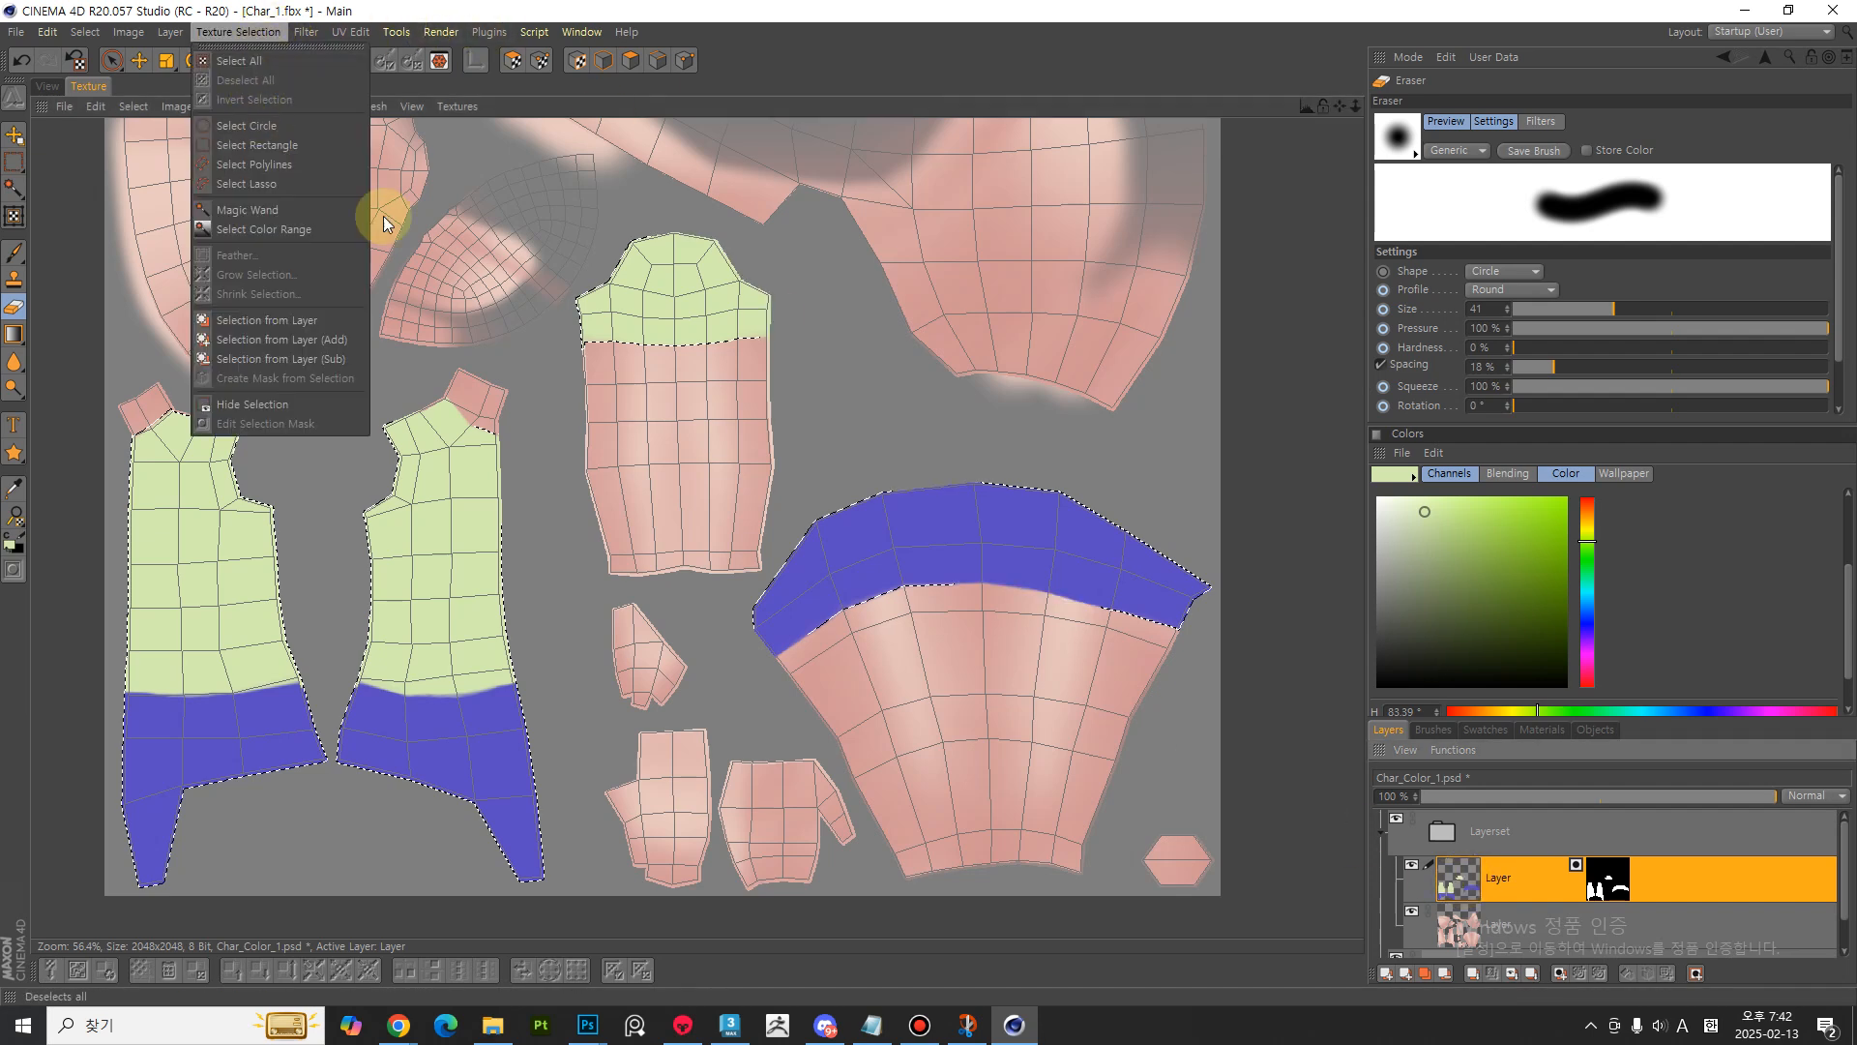
pyautogui.click(1442, 824)
pyautogui.click(1509, 832)
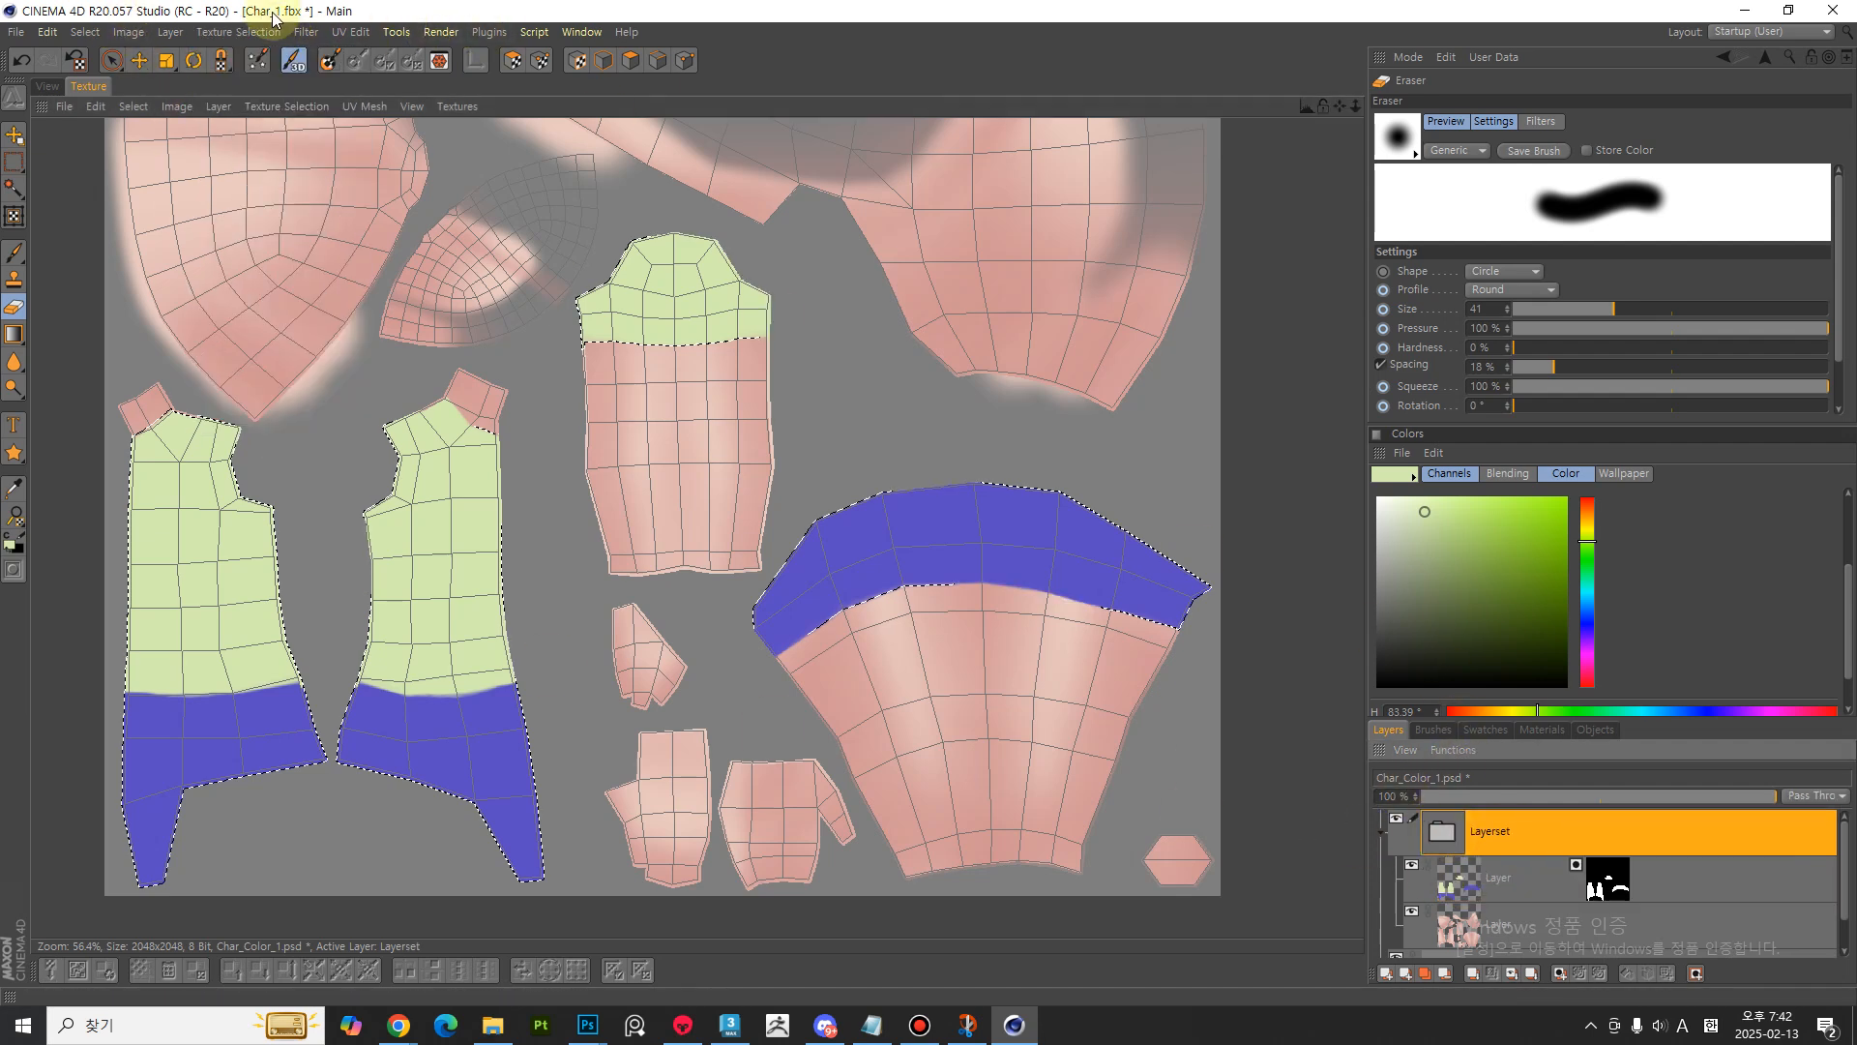
pyautogui.click(259, 34)
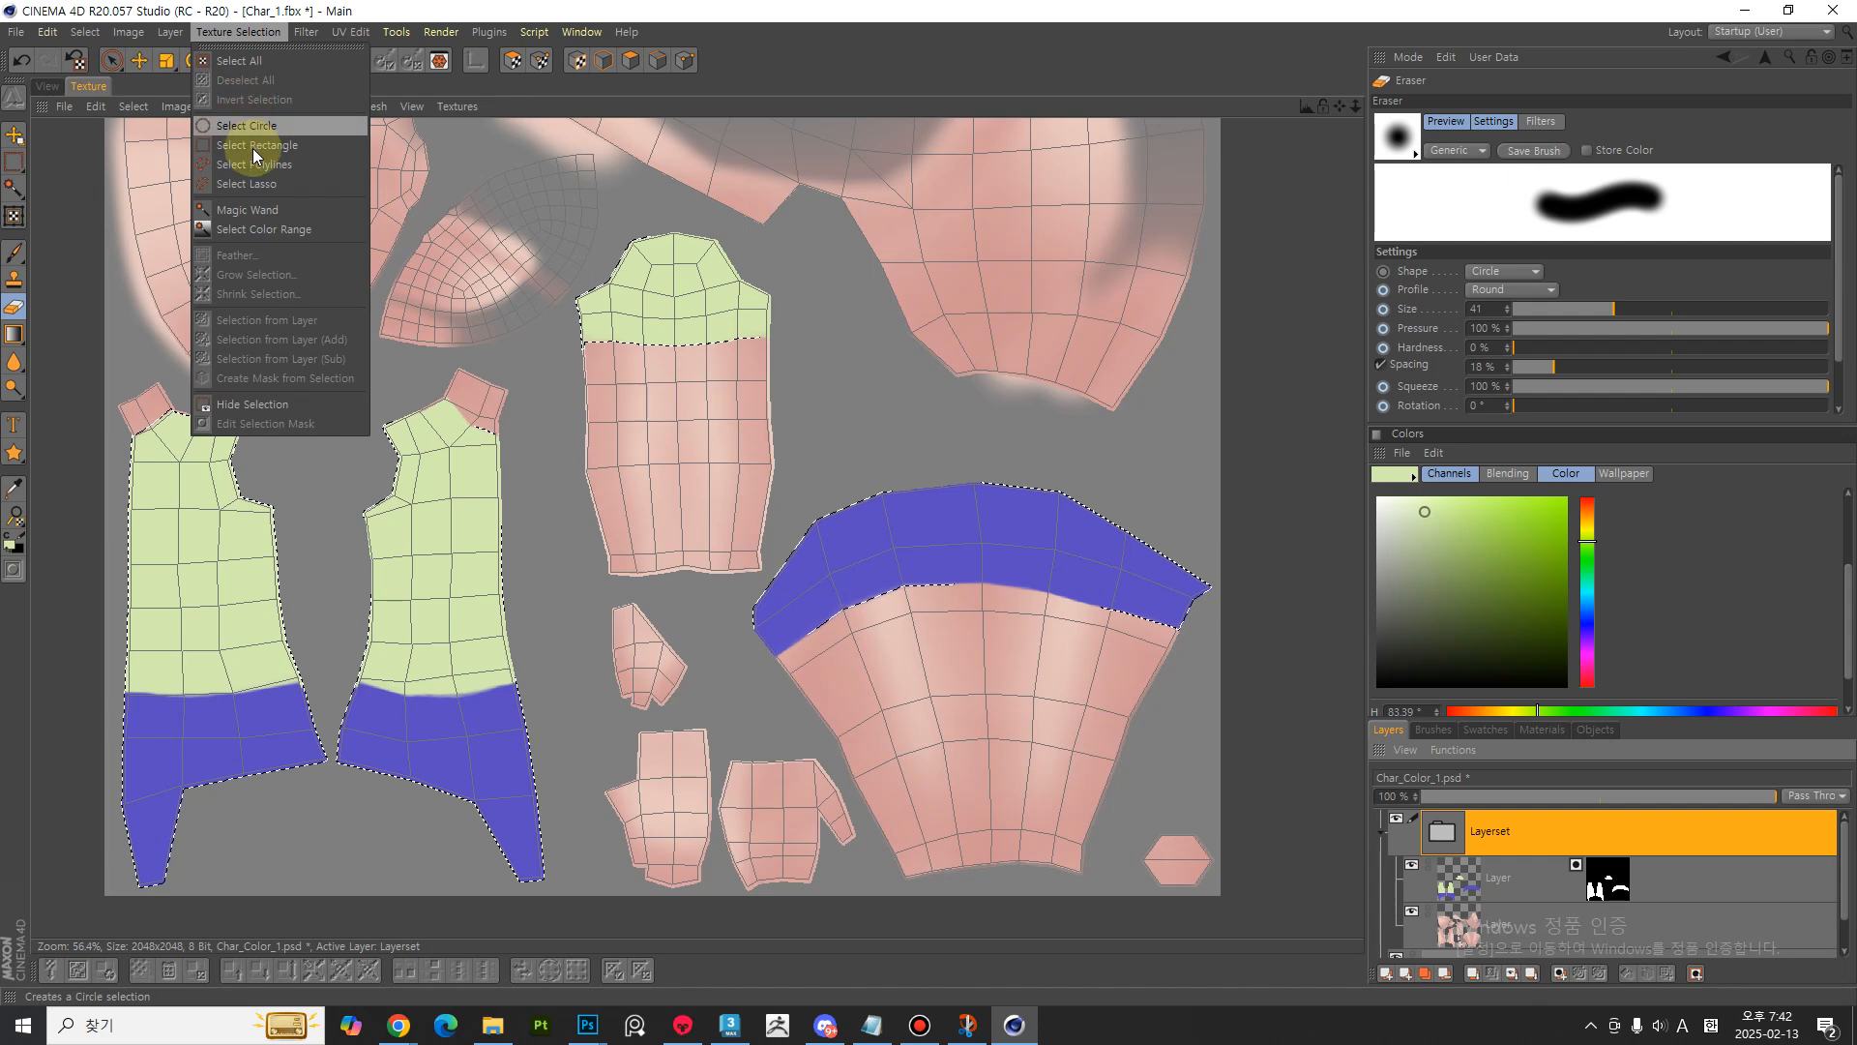
# - Activate the Brush, return to the 3D view and make the masked clothes layer's image active for painting
pyautogui.click(15, 256)
pyautogui.click(14, 254)
pyautogui.keyDown('alt'); pyautogui.scroll(-1, 664, 511); pyautogui.keyUp('alt')
pyautogui.moveTo(643, 485)
pyautogui.keyDown('alt'); pyautogui.mouseDown(button='middle')
pyautogui.moveTo(696, 506)
pyautogui.moveTo(568, 444)
pyautogui.mouseUp(button='middle'); pyautogui.keyUp('alt')
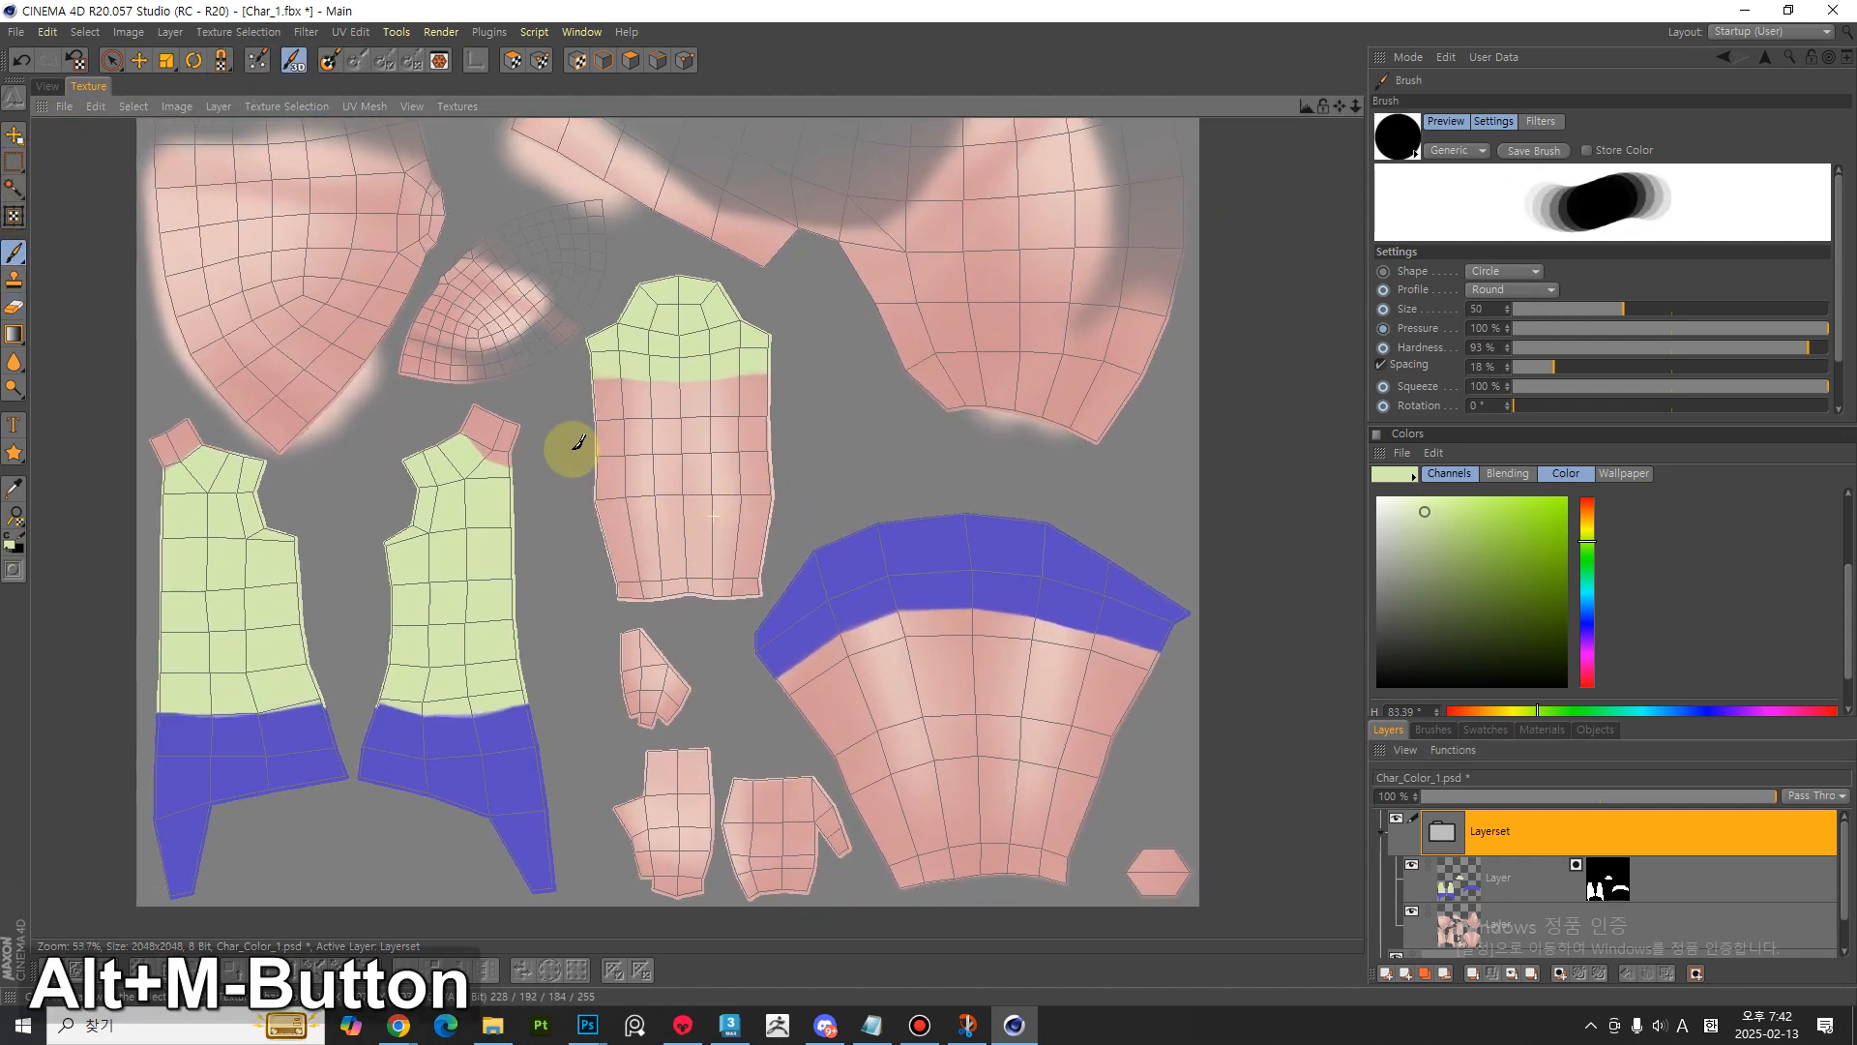
pyautogui.click(48, 87)
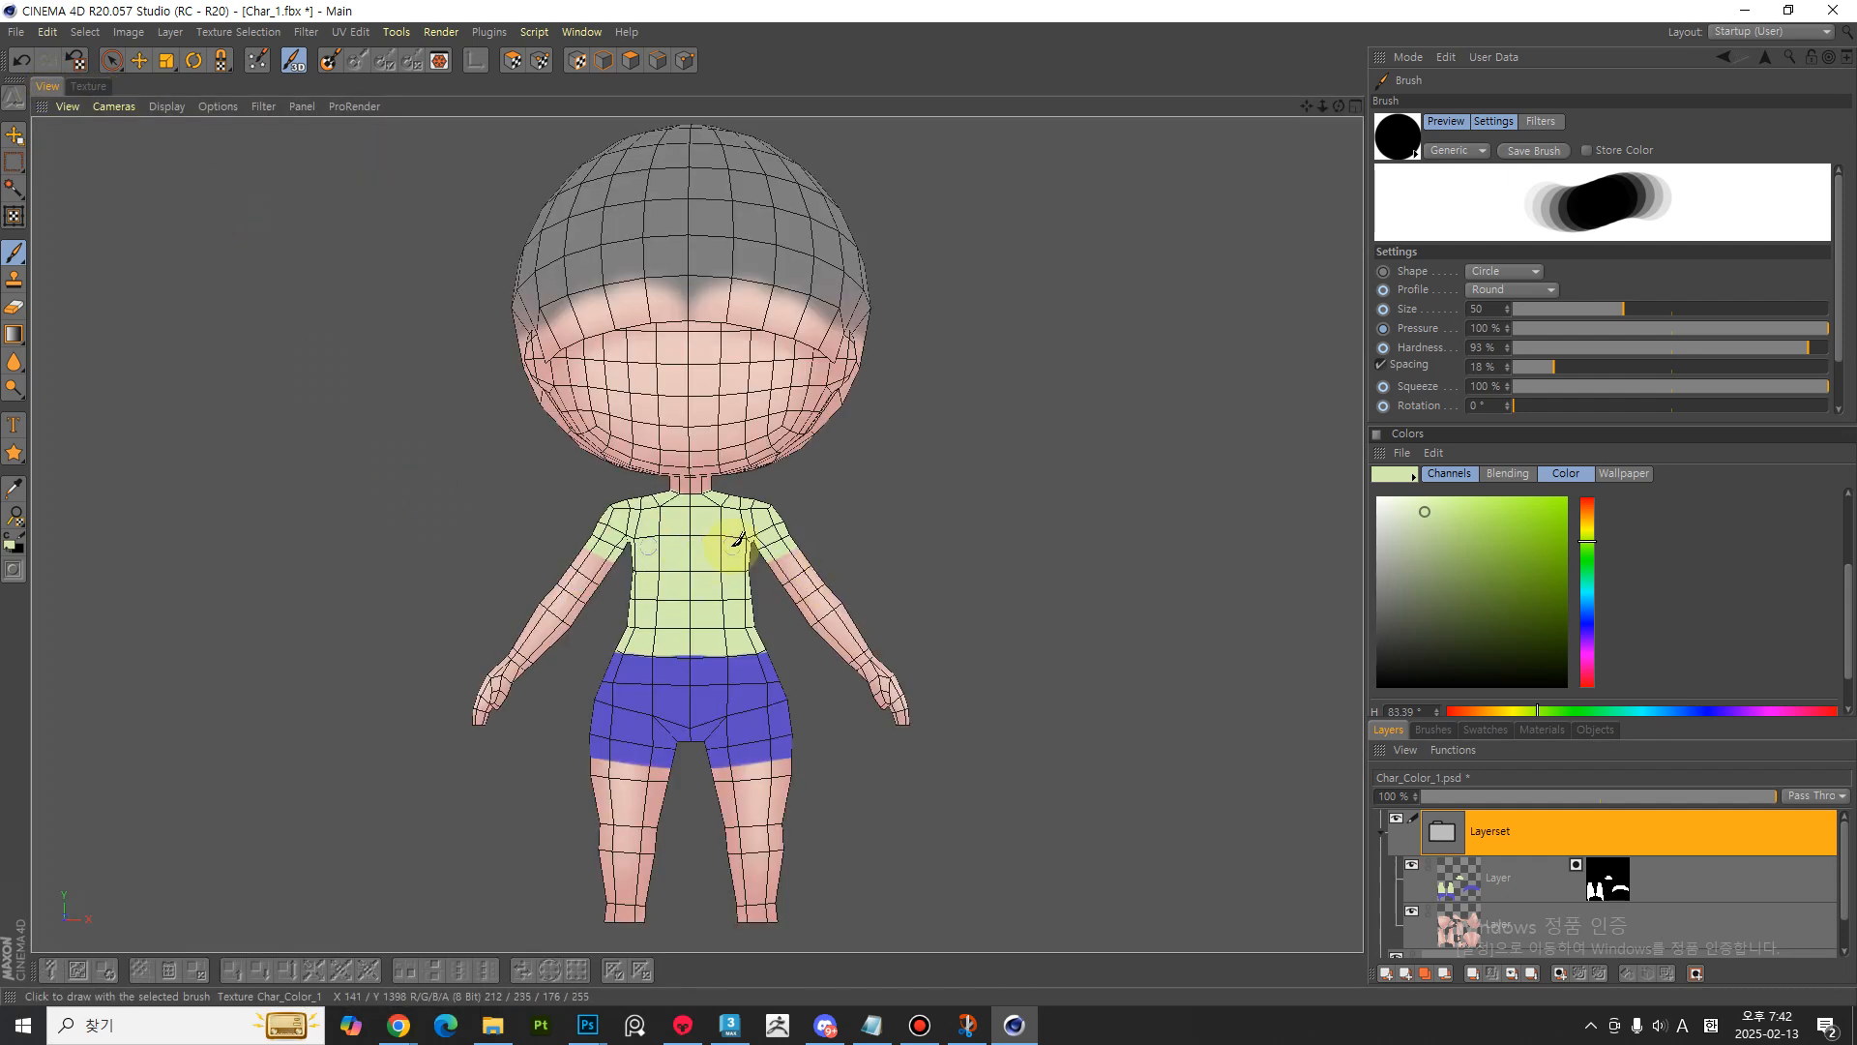
pyautogui.click(1514, 878)
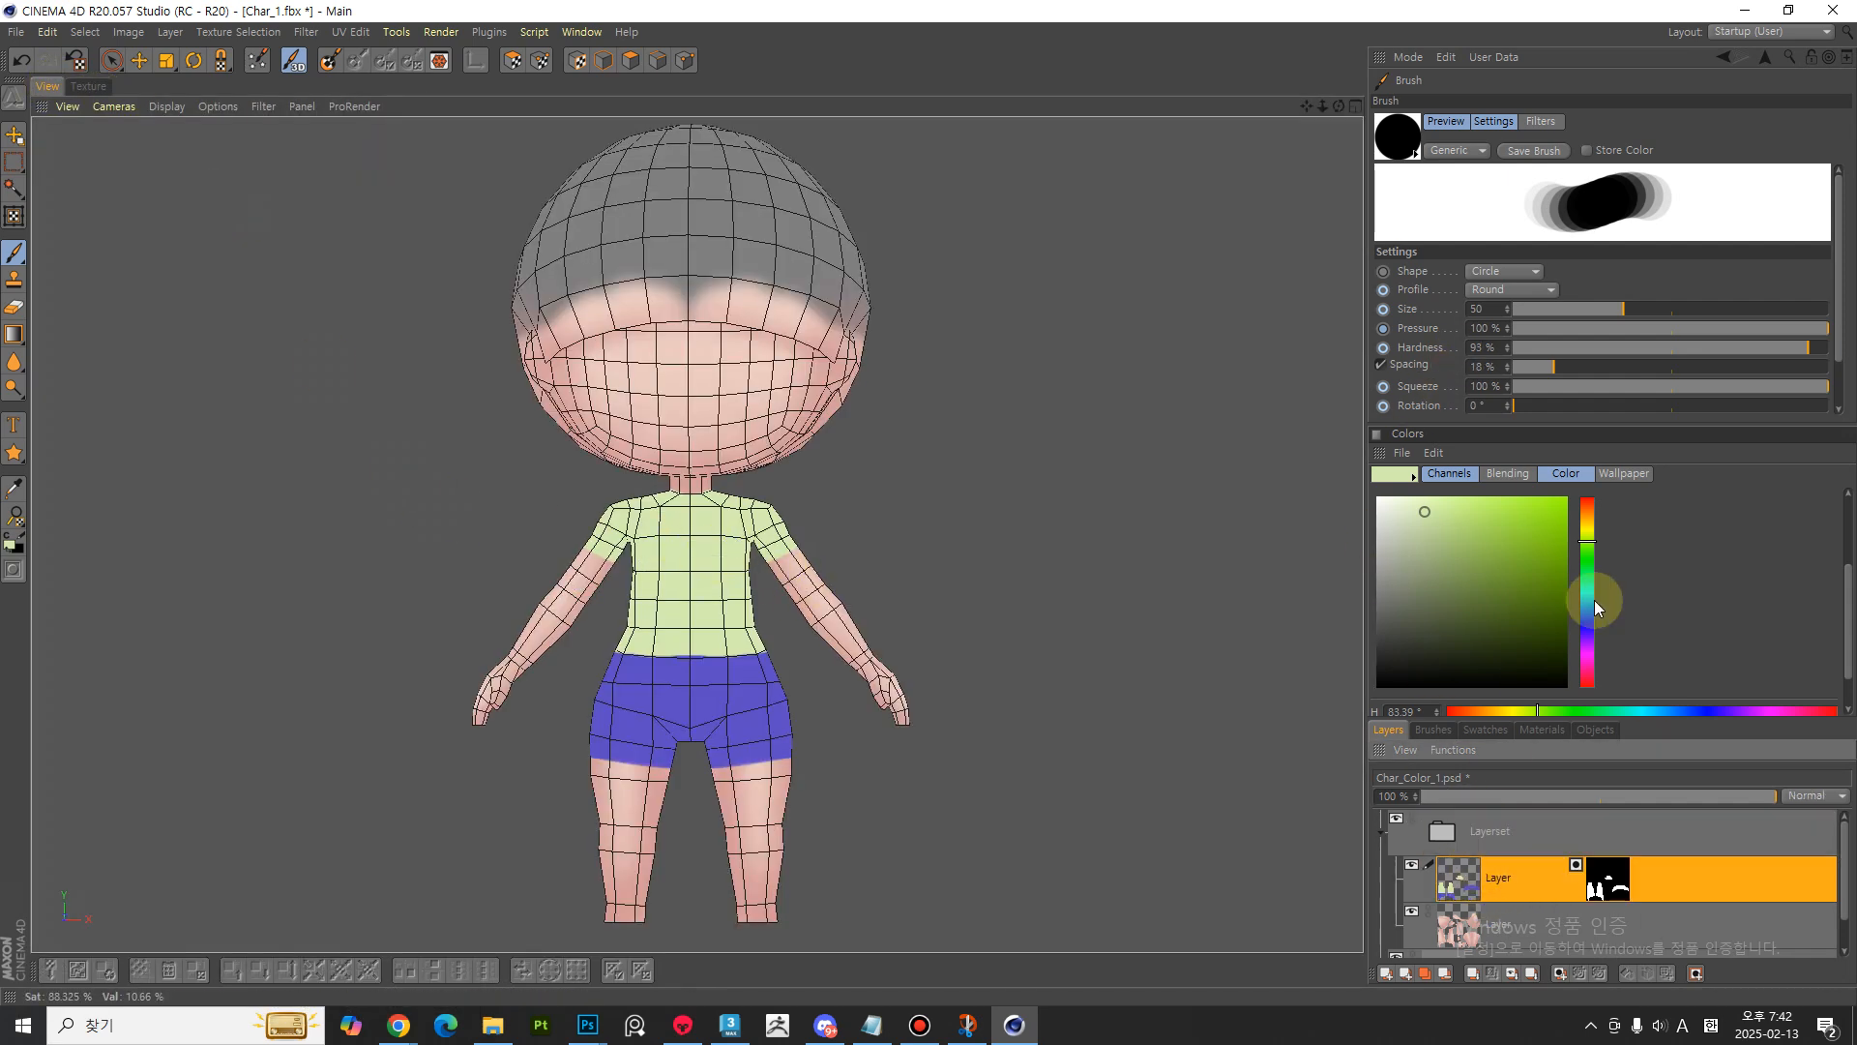
# - Test the clothes layer's mask by painting red strokes across the shirt and shorts
pyautogui.click(1586, 663)
pyautogui.click(1527, 542)
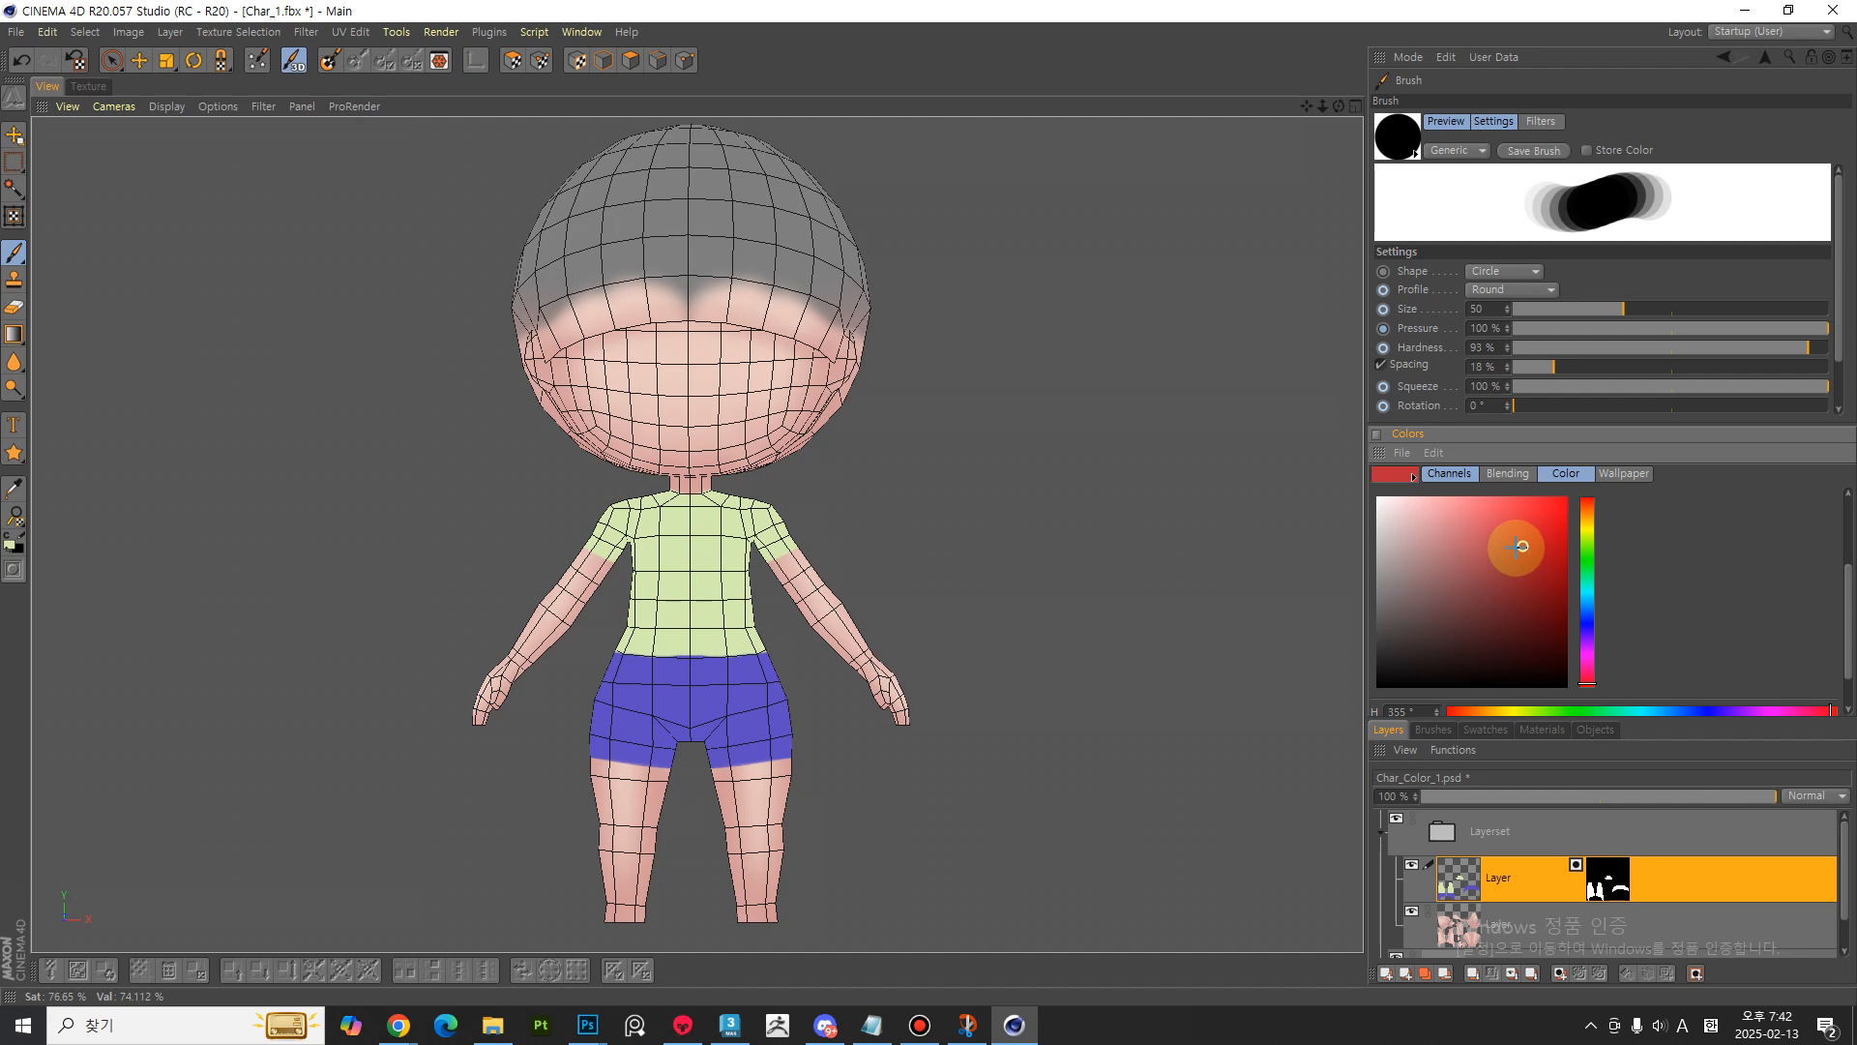
pyautogui.click(764, 510)
pyautogui.moveTo(690, 616); pyautogui.dragTo(665, 640)
pyautogui.moveTo(753, 606); pyautogui.dragTo(691, 714)
pyautogui.moveTo(760, 644); pyautogui.dragTo(704, 718)
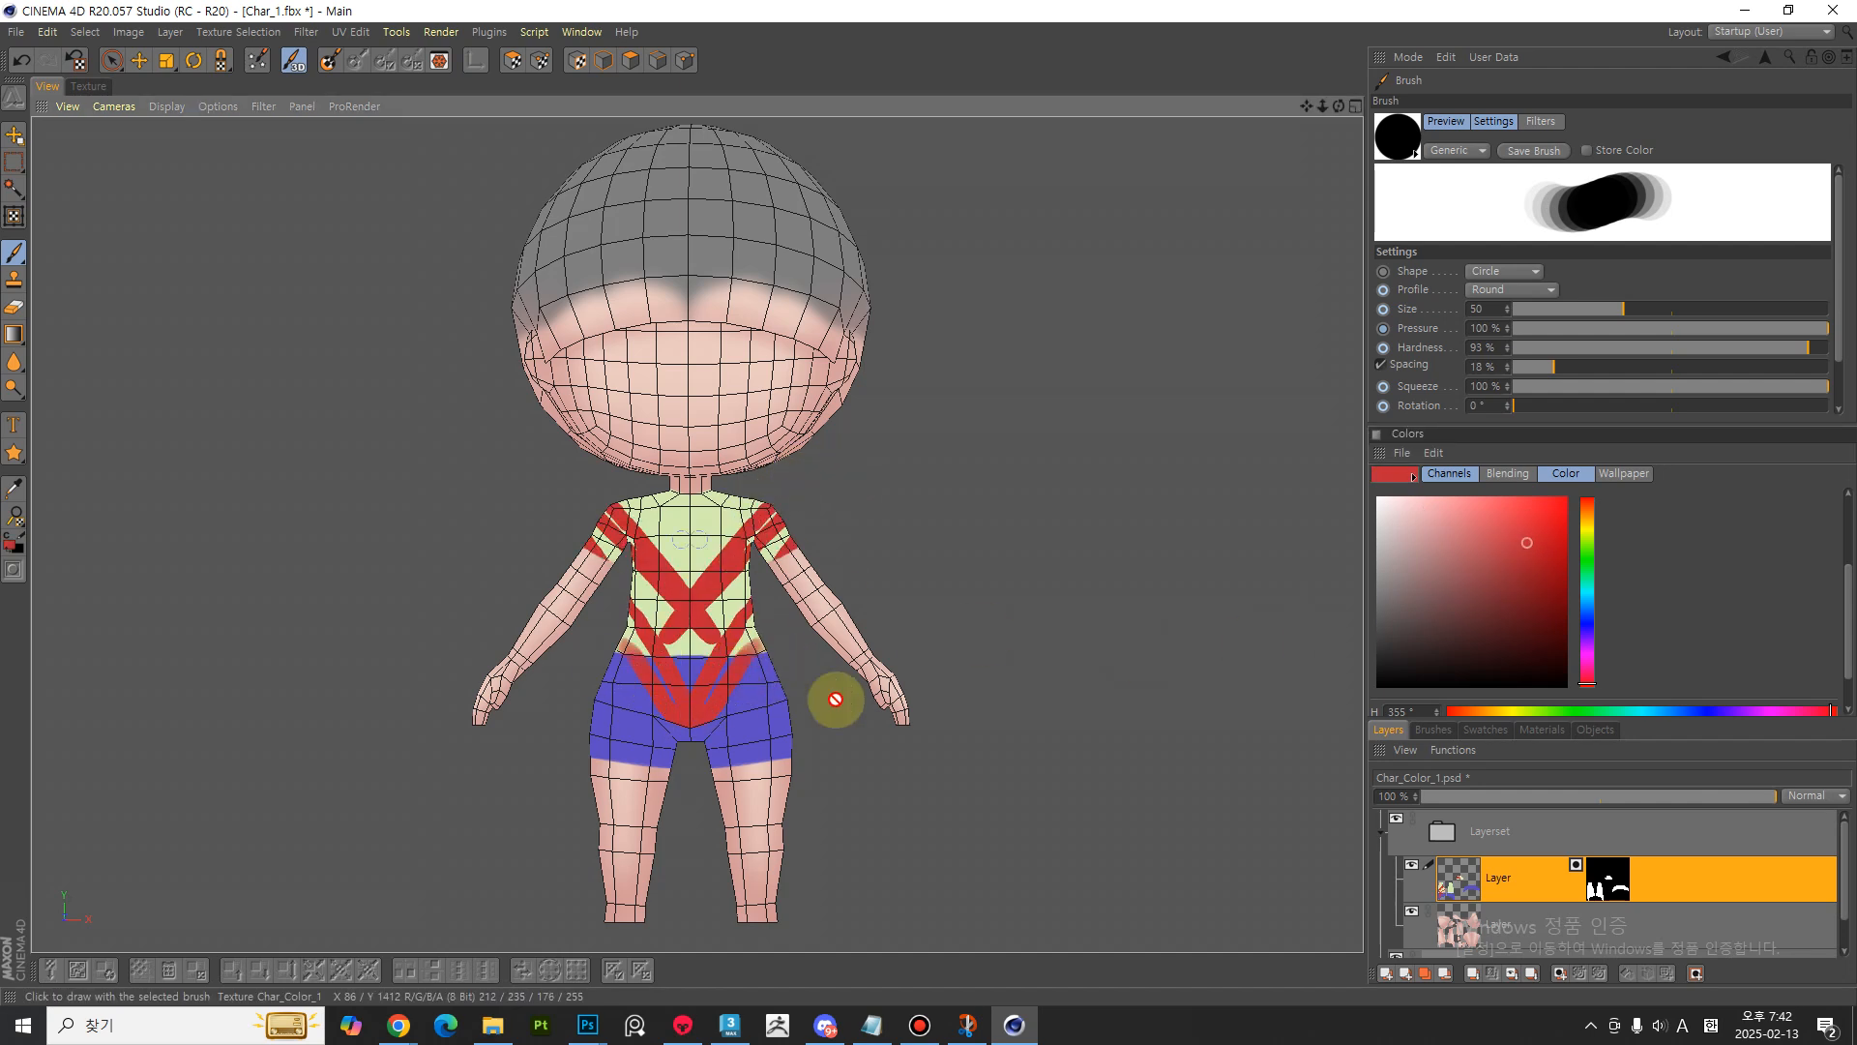
pyautogui.hotkey('ctrl', 'z')
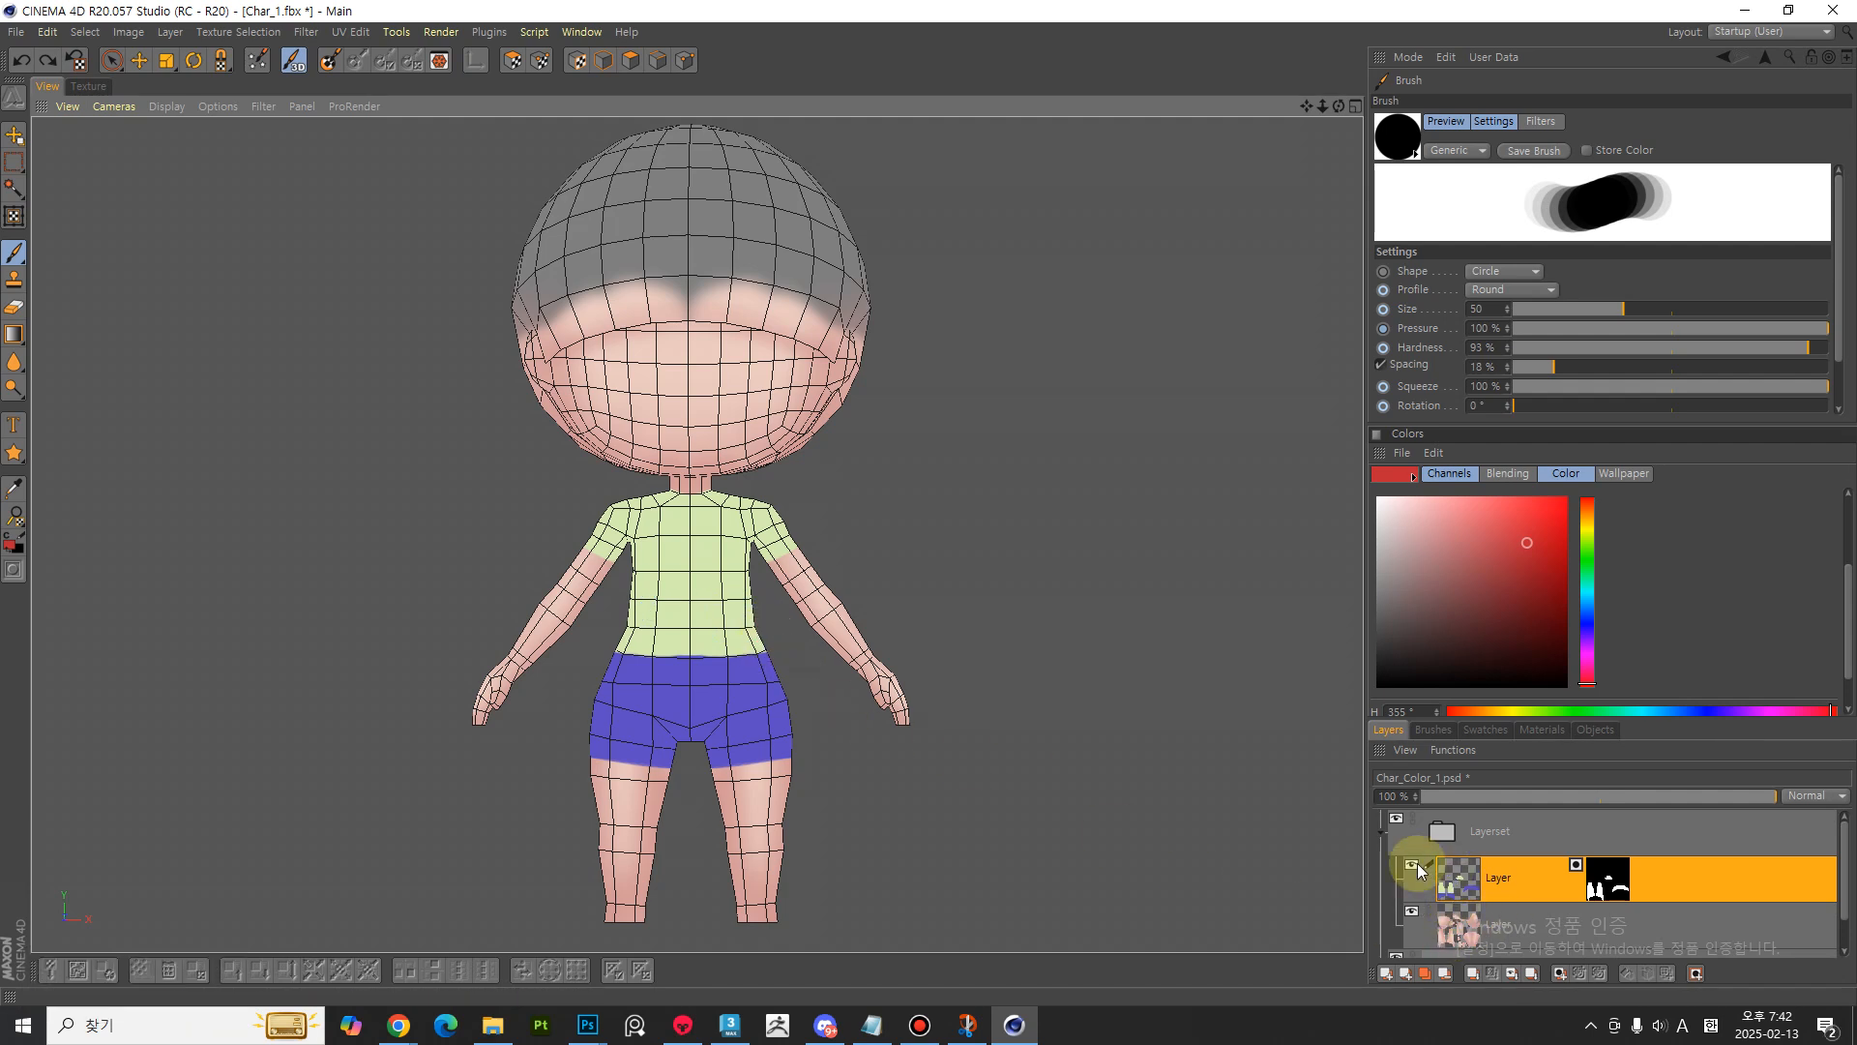
# - Set the brush to size 125 with 0% hardness for soft shading
pyautogui.press(']')
pyautogui.press(']')
pyautogui.press(']')
pyautogui.press(']')
pyautogui.press(']')
pyautogui.press(']')
pyautogui.press(']')
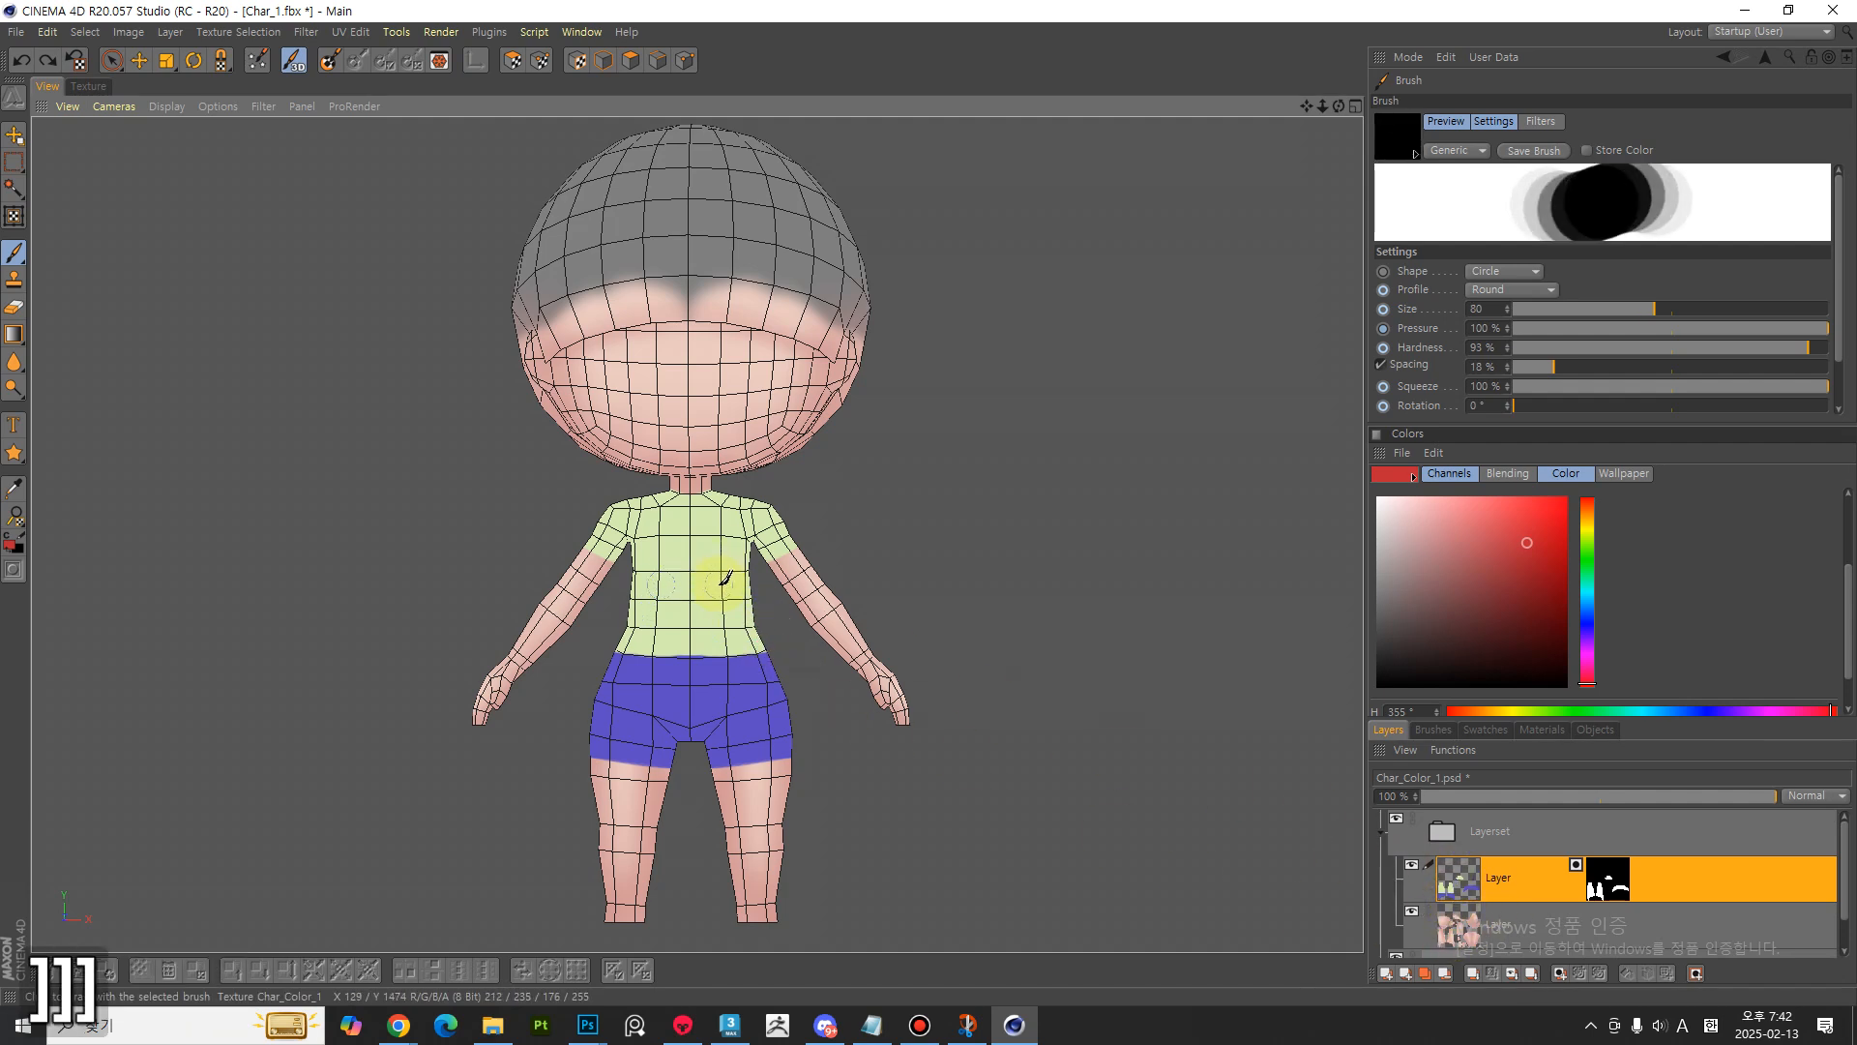
pyautogui.moveTo(1568, 345); pyautogui.dragTo(1495, 350)
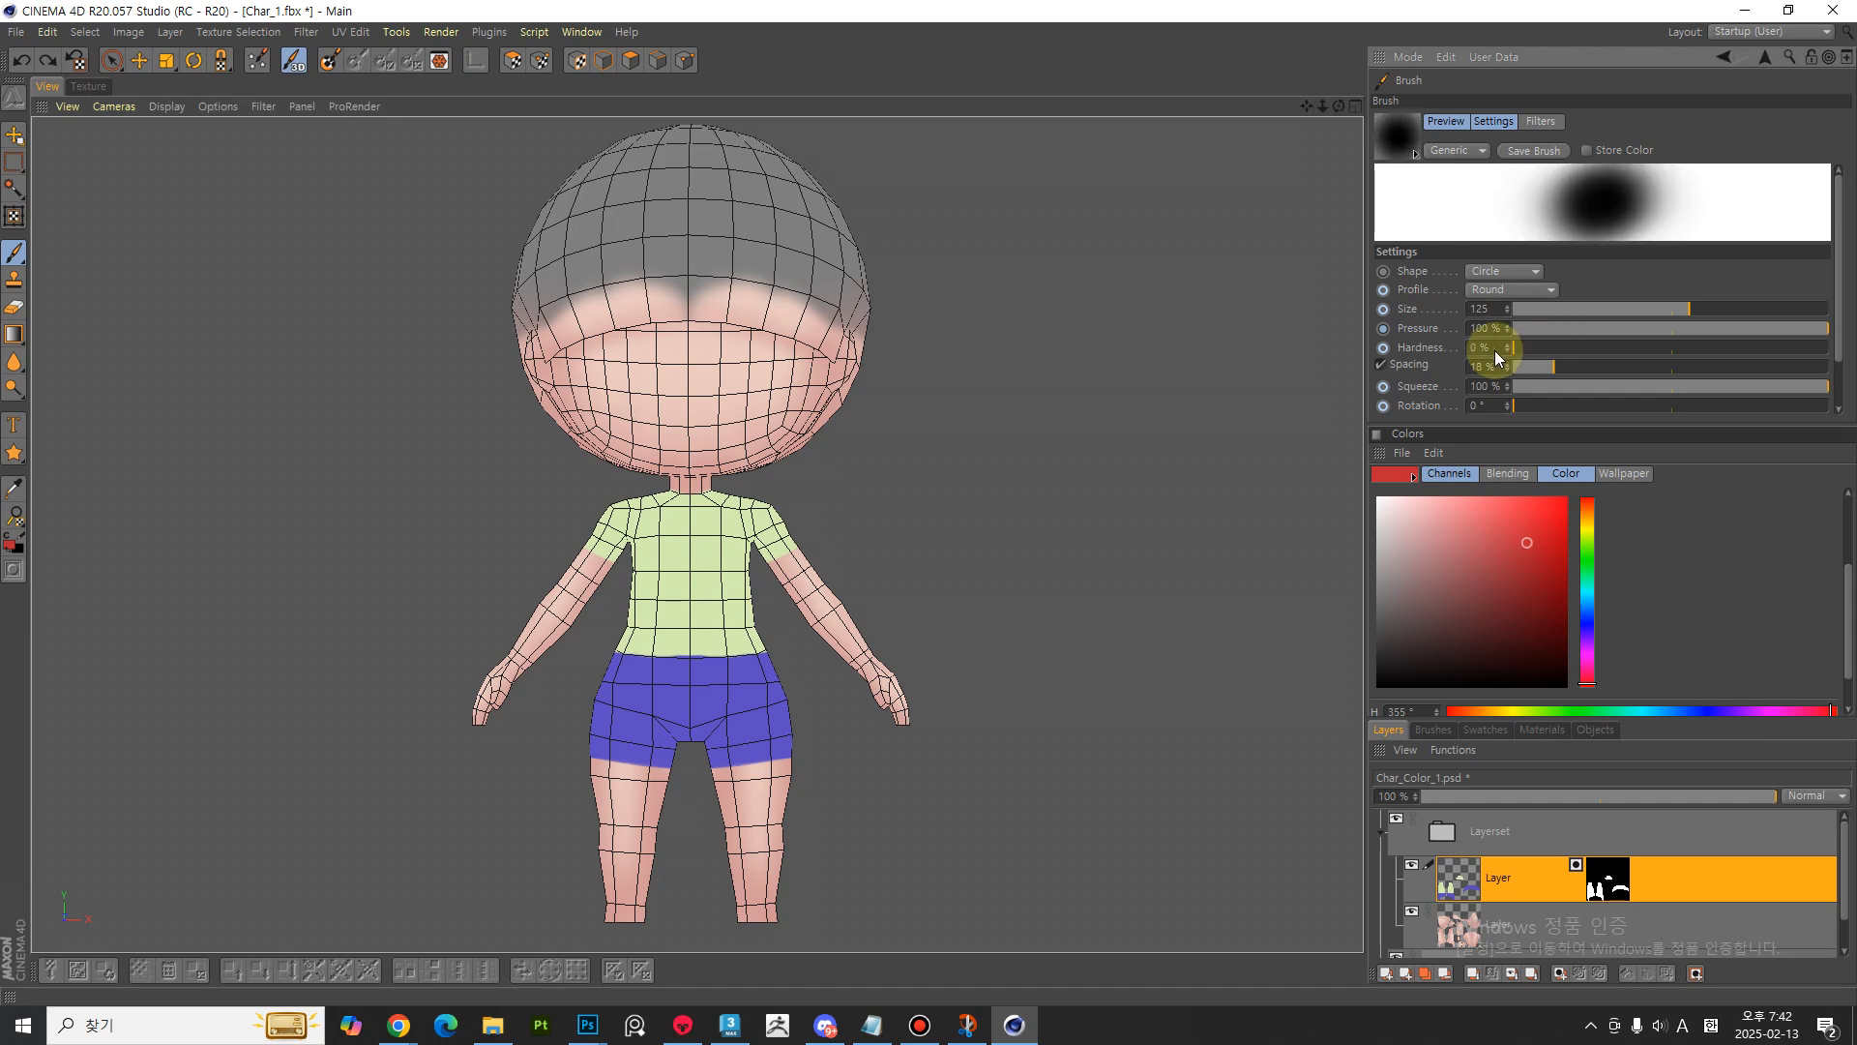
# - Sample the shirt colour, change it to a dark green with hue 125°, and try shading the shirt's side
pyautogui.keyDown('ctrl'); pyautogui.click(750, 559); pyautogui.keyUp('ctrl')
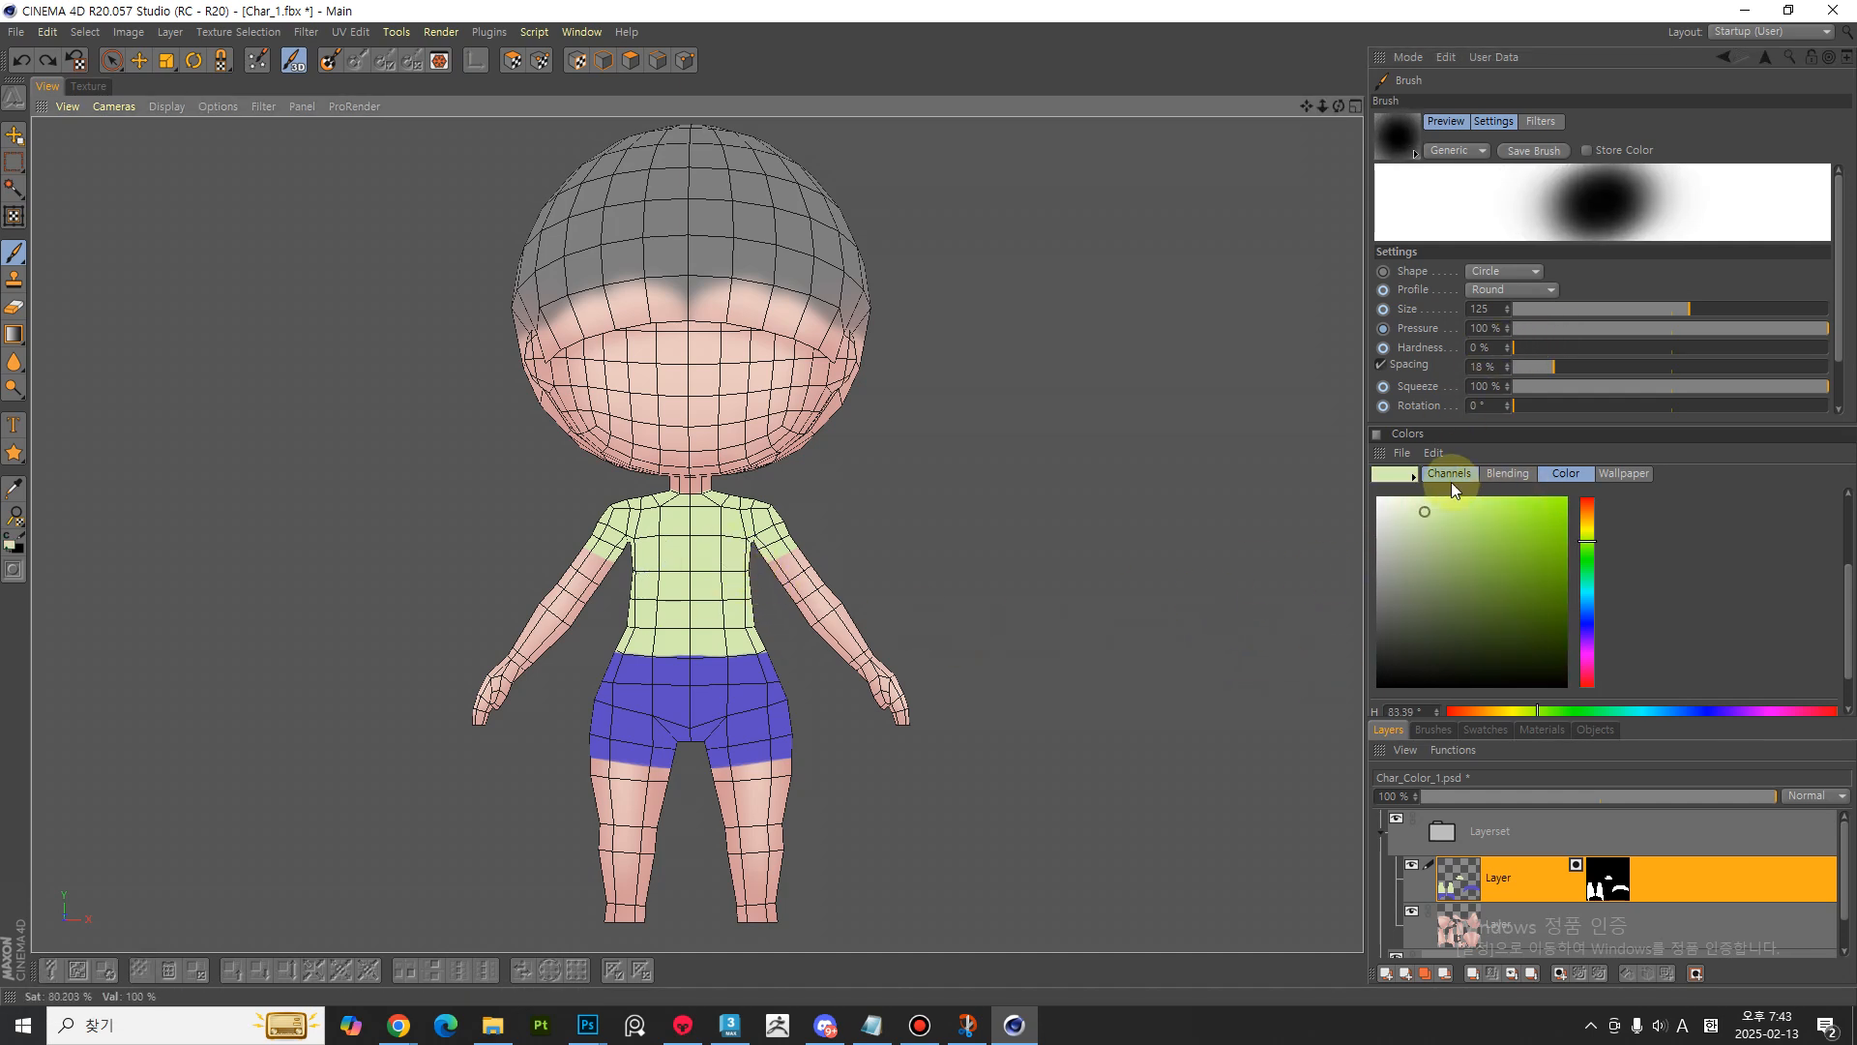
pyautogui.click(1587, 564)
pyautogui.click(1487, 584)
pyautogui.moveTo(749, 600)
pyautogui.mouseDown()
pyautogui.moveTo(754, 664)
pyautogui.moveTo(781, 628)
pyautogui.mouseUp()
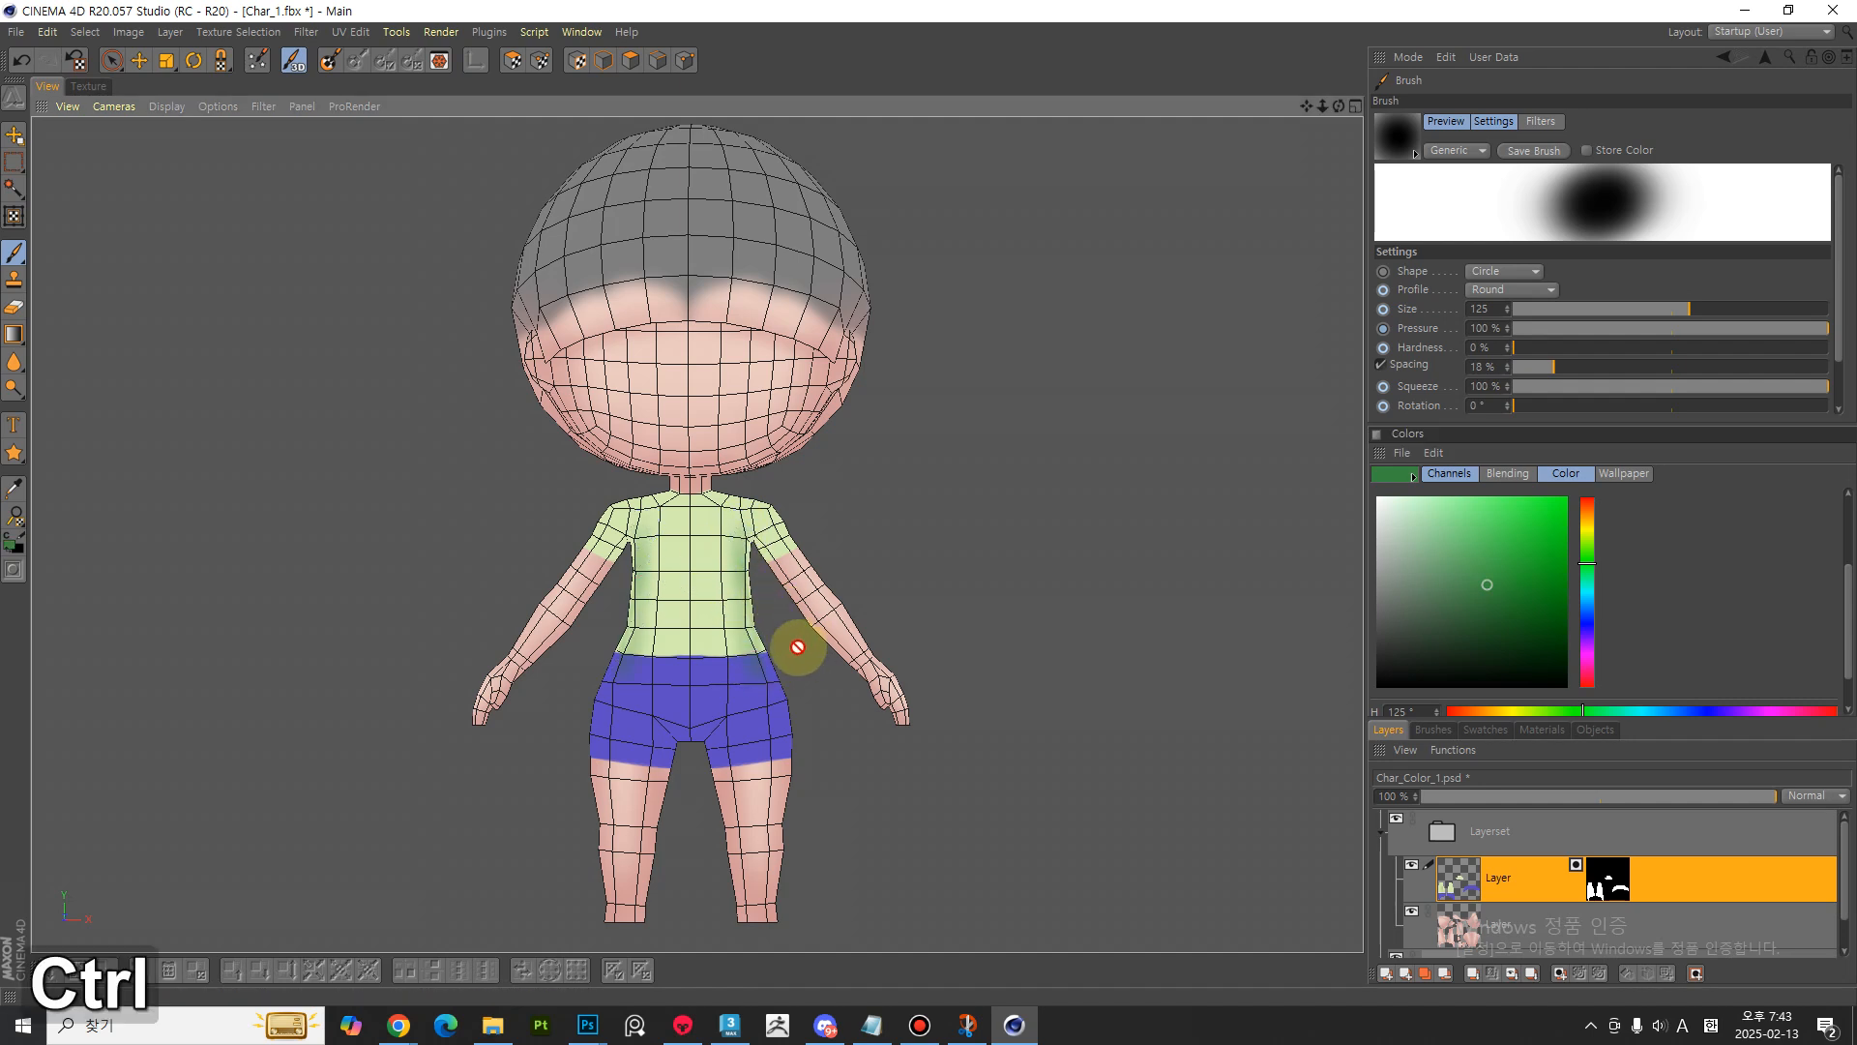
pyautogui.hotkey('ctrl', 'z')
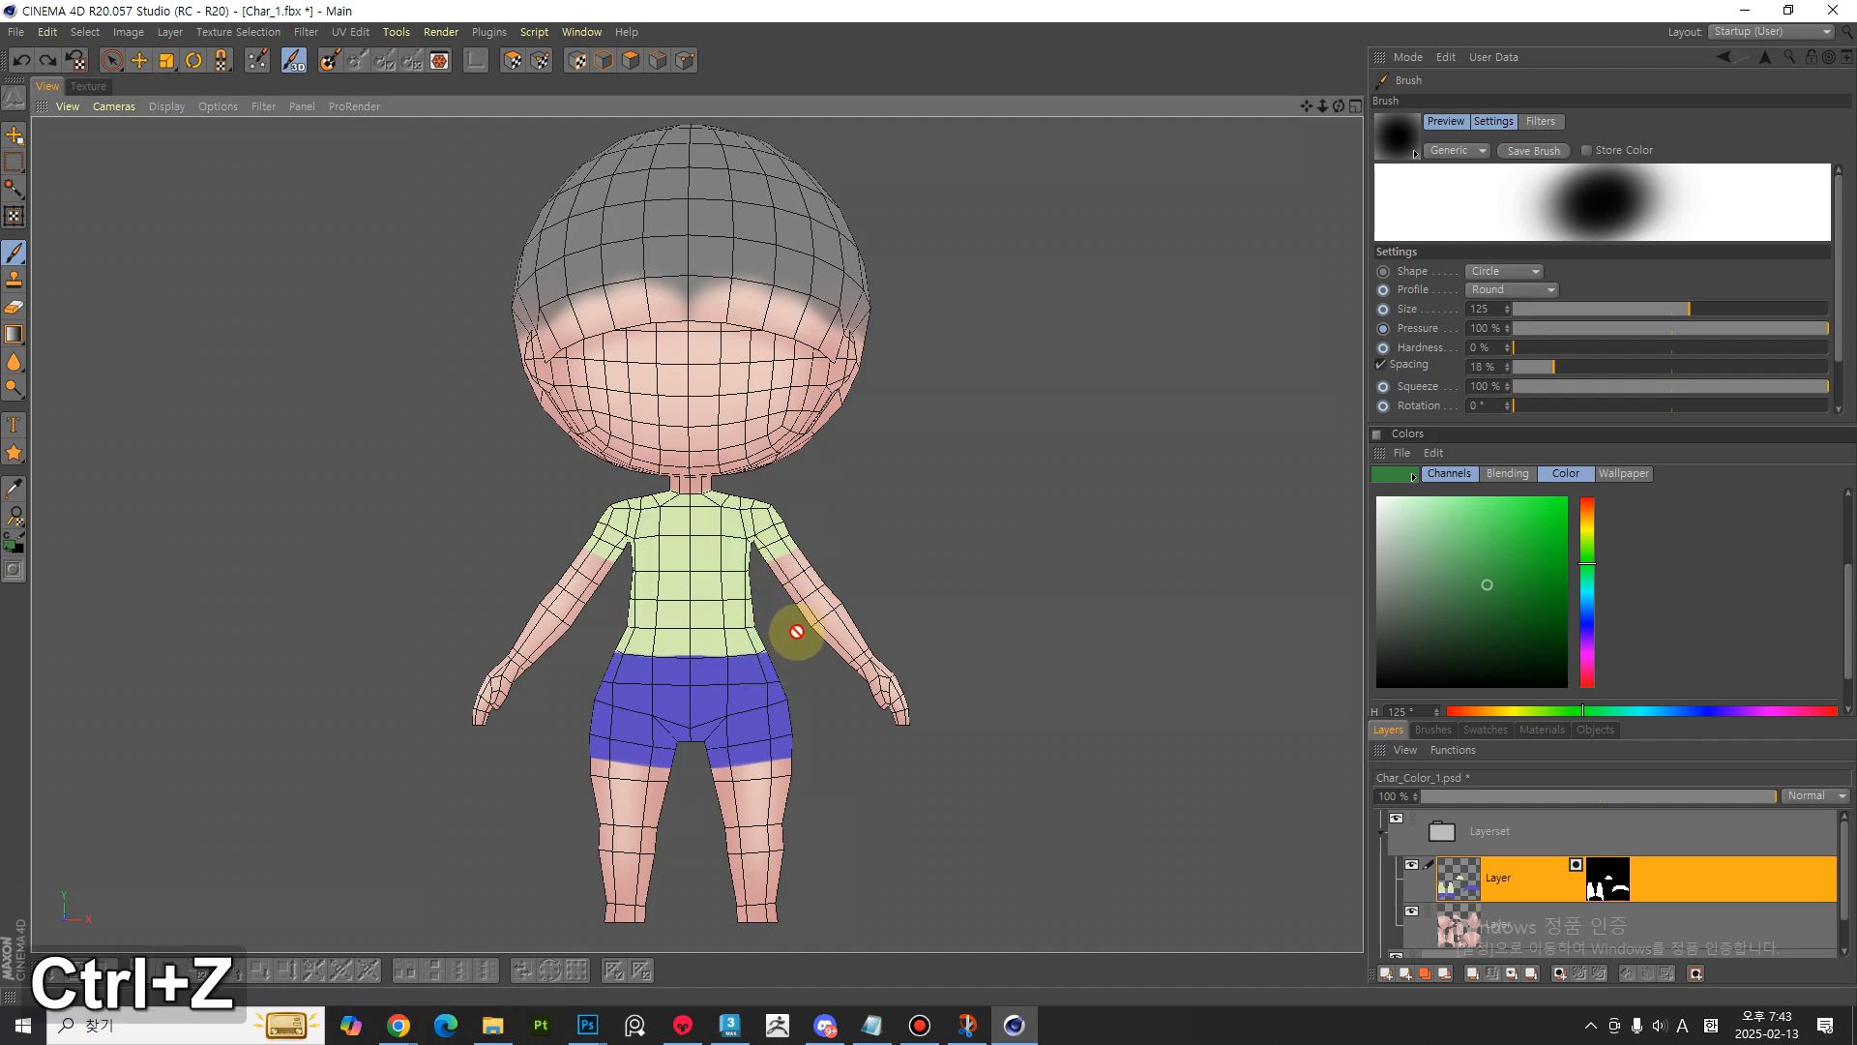
# - Turn on projection painting and softly shade the shirt's sides and sleeves dark green with brush sizes from 60 down to 30
pyautogui.click(330, 64)
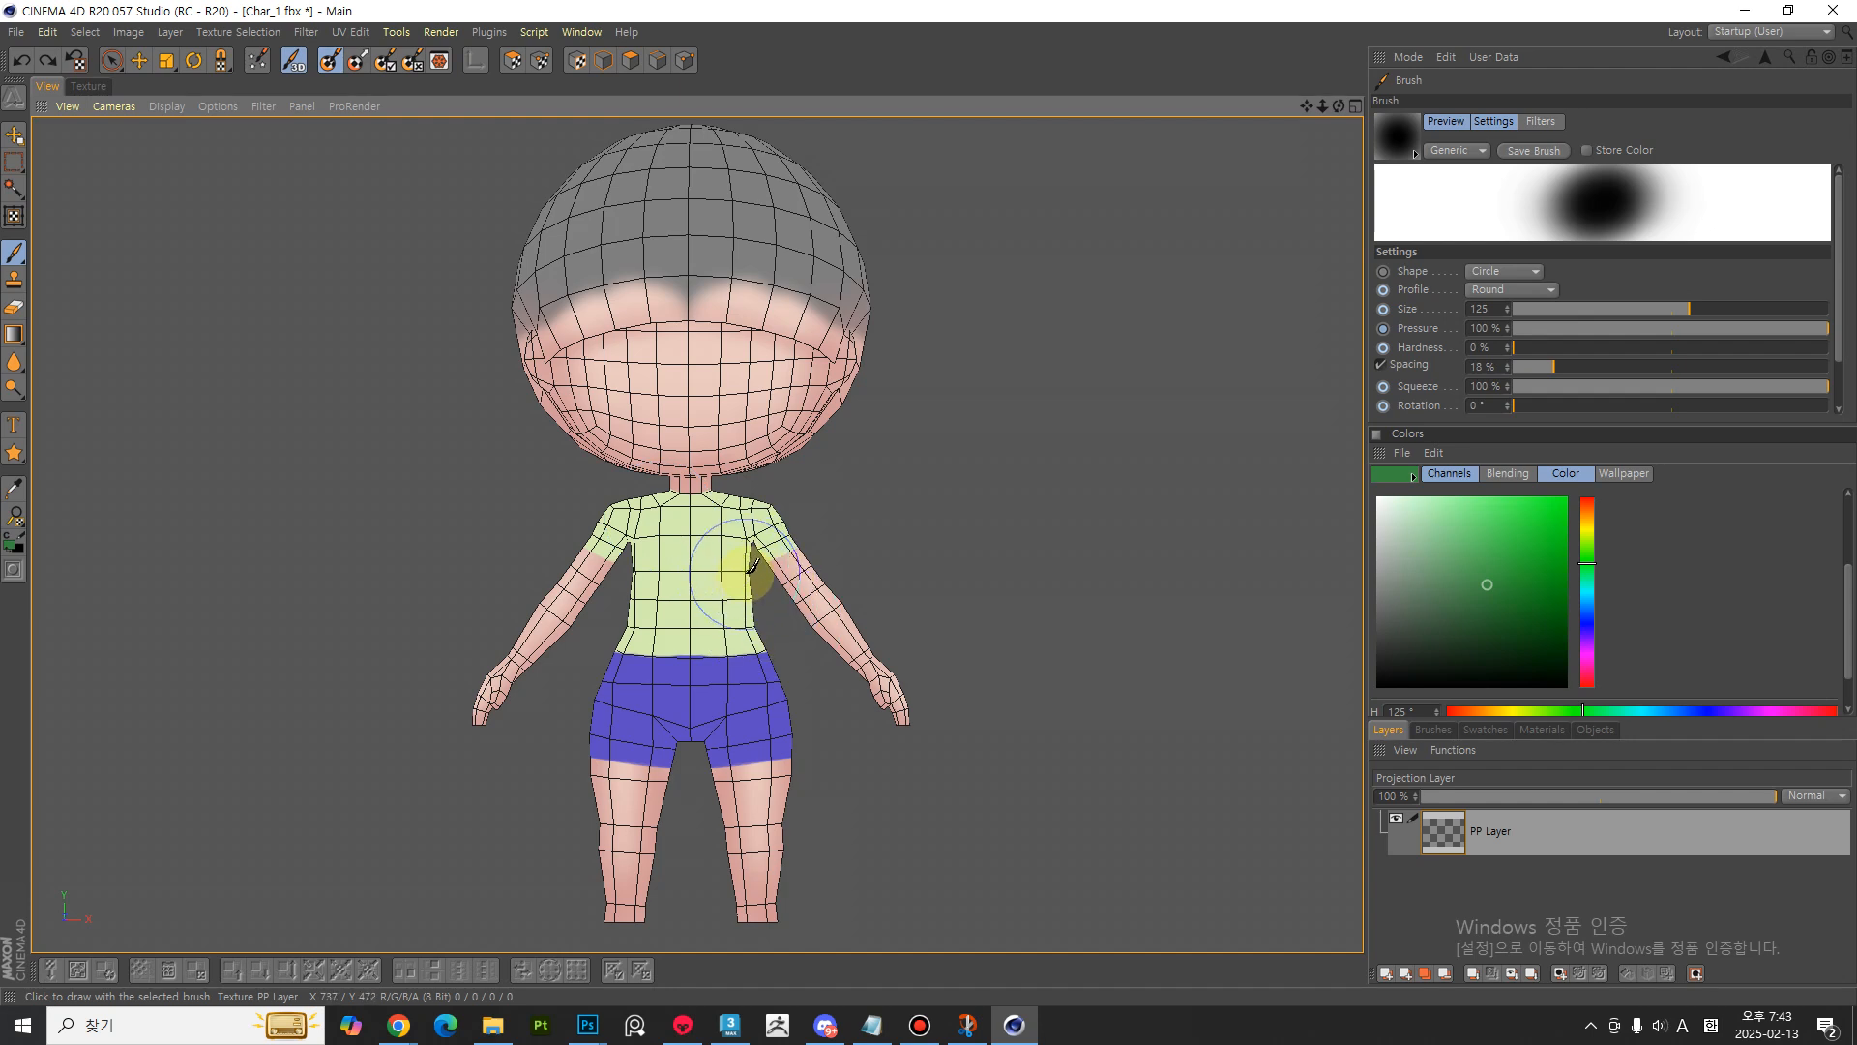
pyautogui.press('[')
pyautogui.press('[')
pyautogui.press('[')
pyautogui.press('[')
pyautogui.press('[')
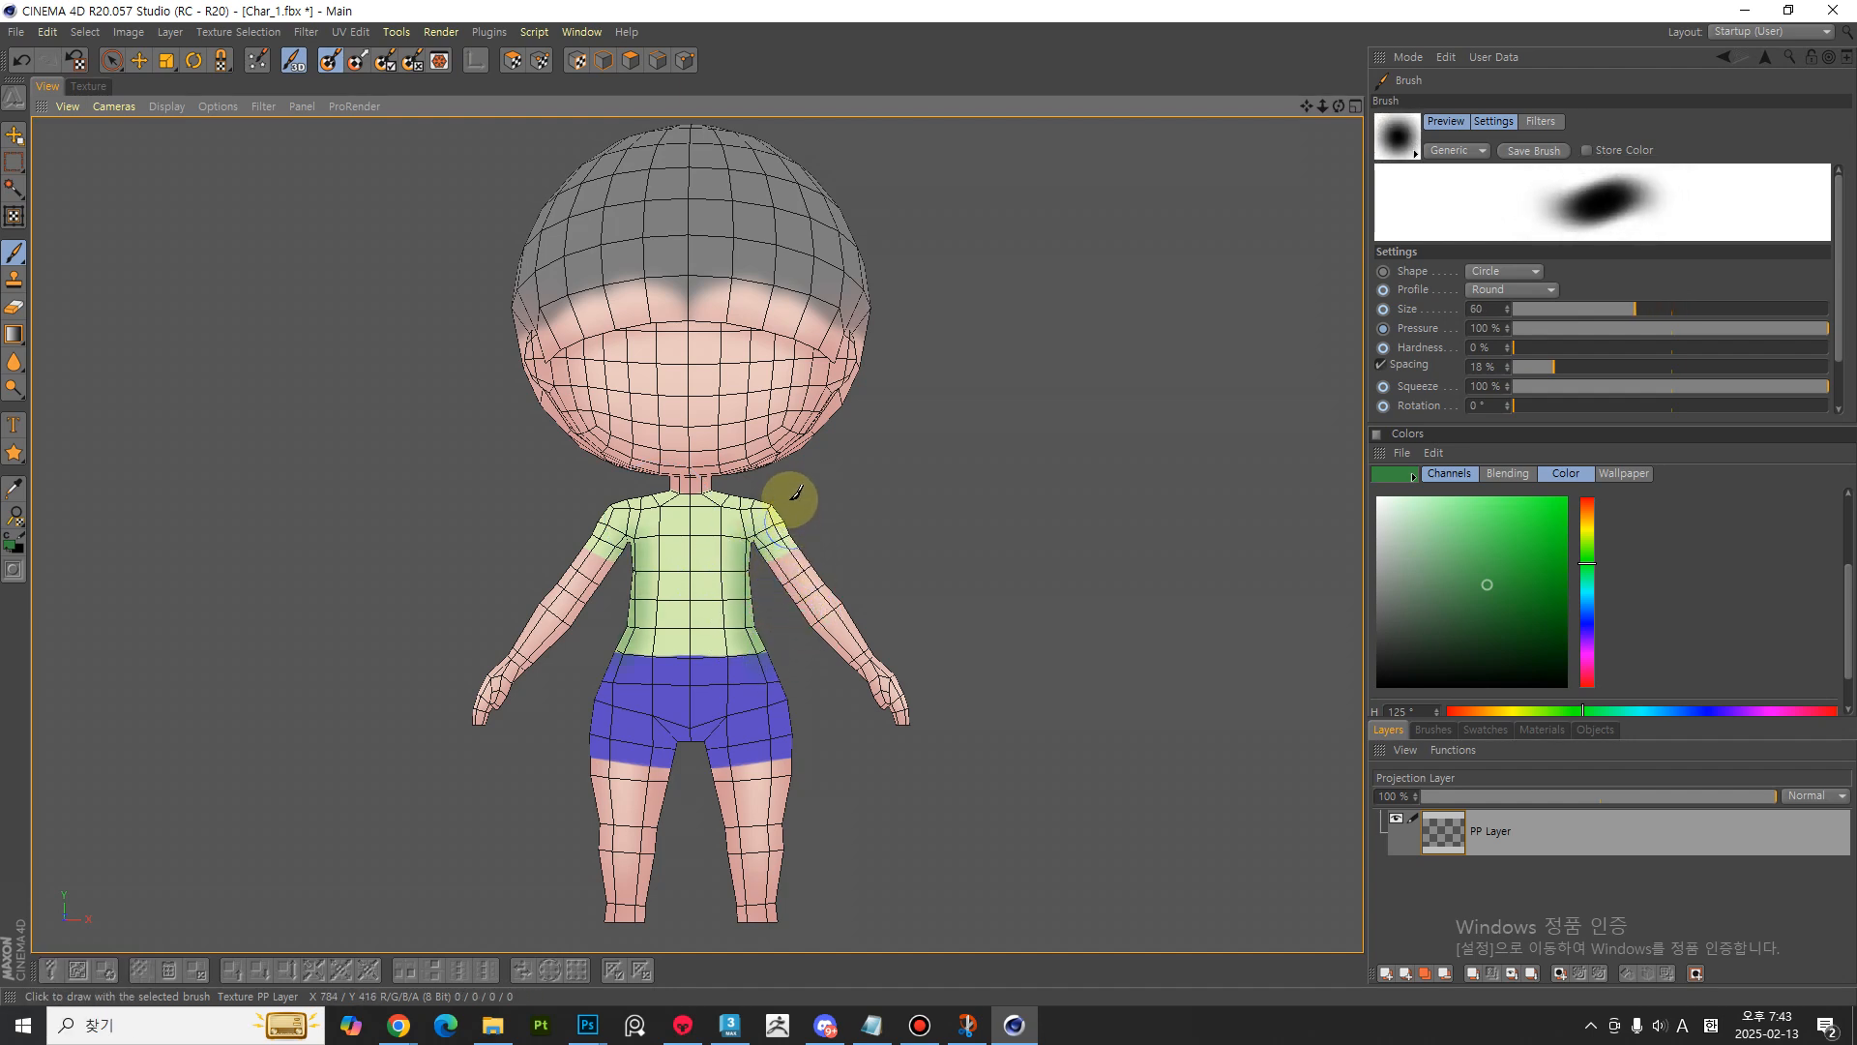
pyautogui.press('[')
pyautogui.press('[')
pyautogui.press('[')
pyautogui.press('[')
pyautogui.press('[')
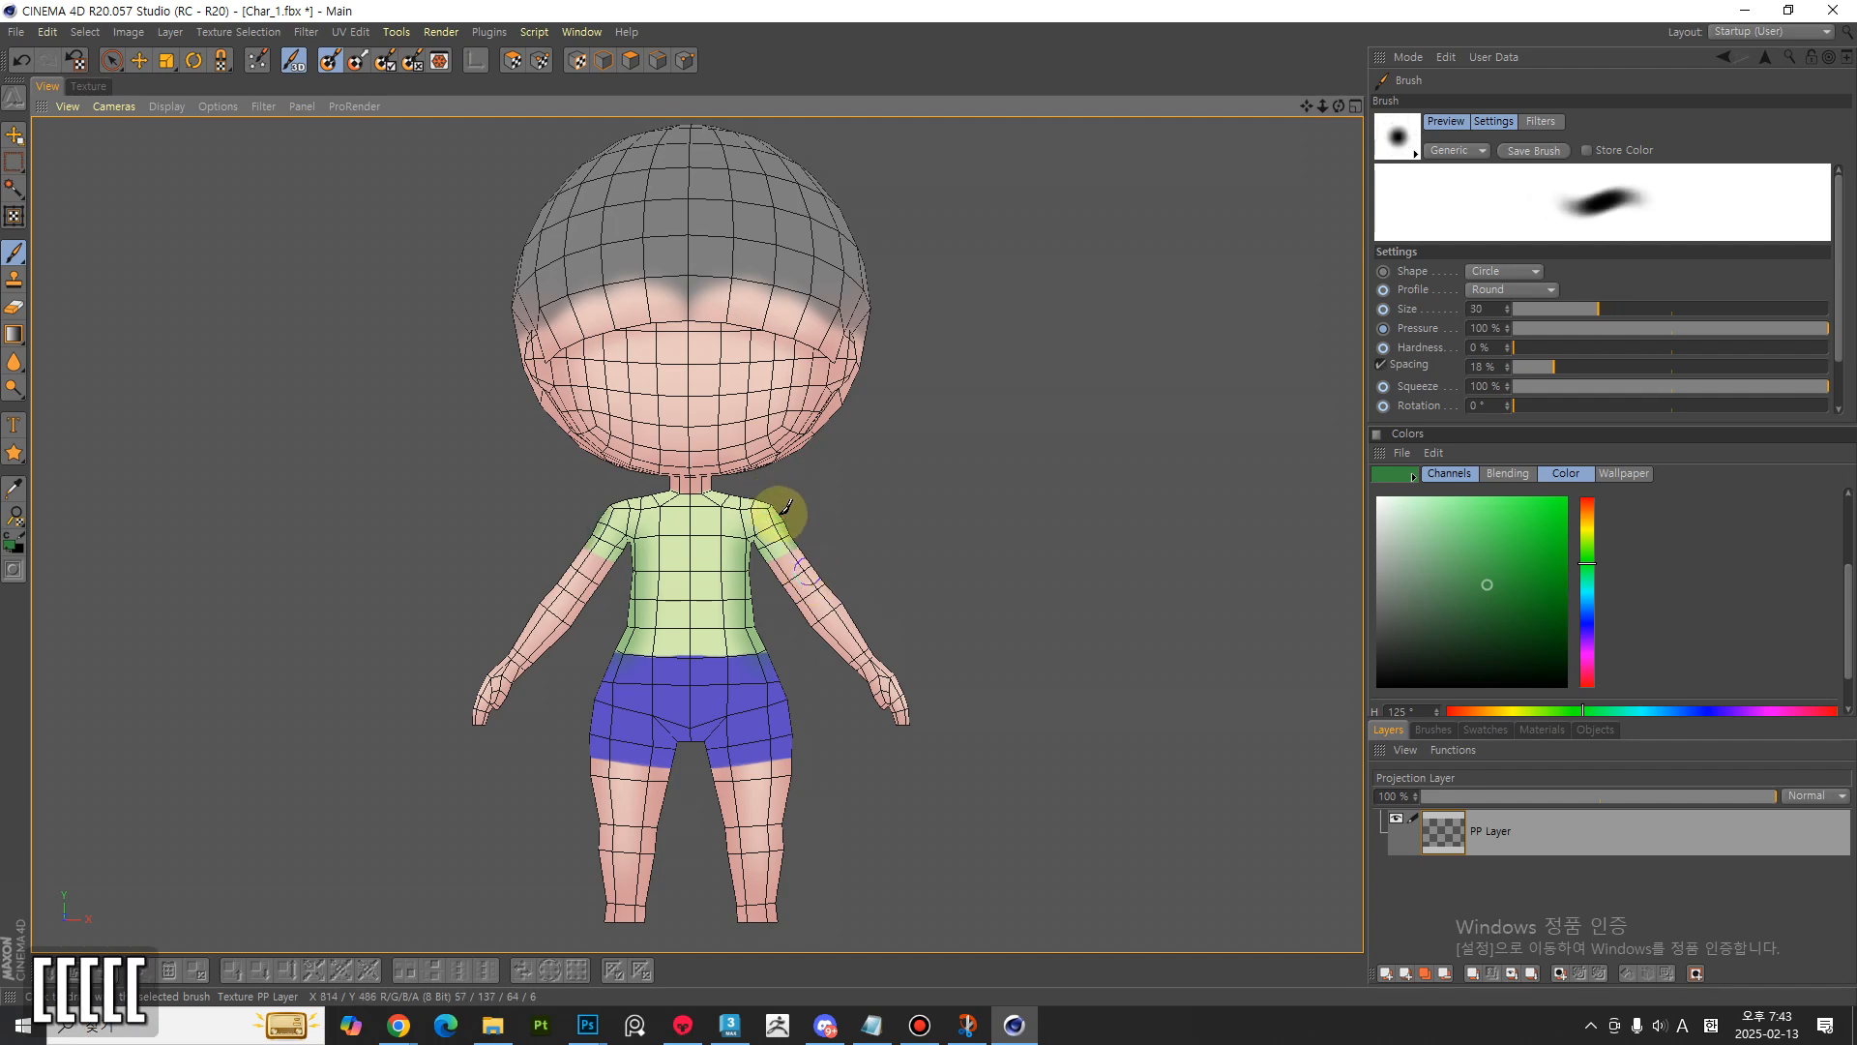
# - Shade the shirt's shoulders and lower part dark green with a soft brush between sizes 80 and 100
pyautogui.press(']')
pyautogui.press(']')
pyautogui.press(']')
pyautogui.press(']')
pyautogui.press(']')
pyautogui.press(']')
pyautogui.press(']')
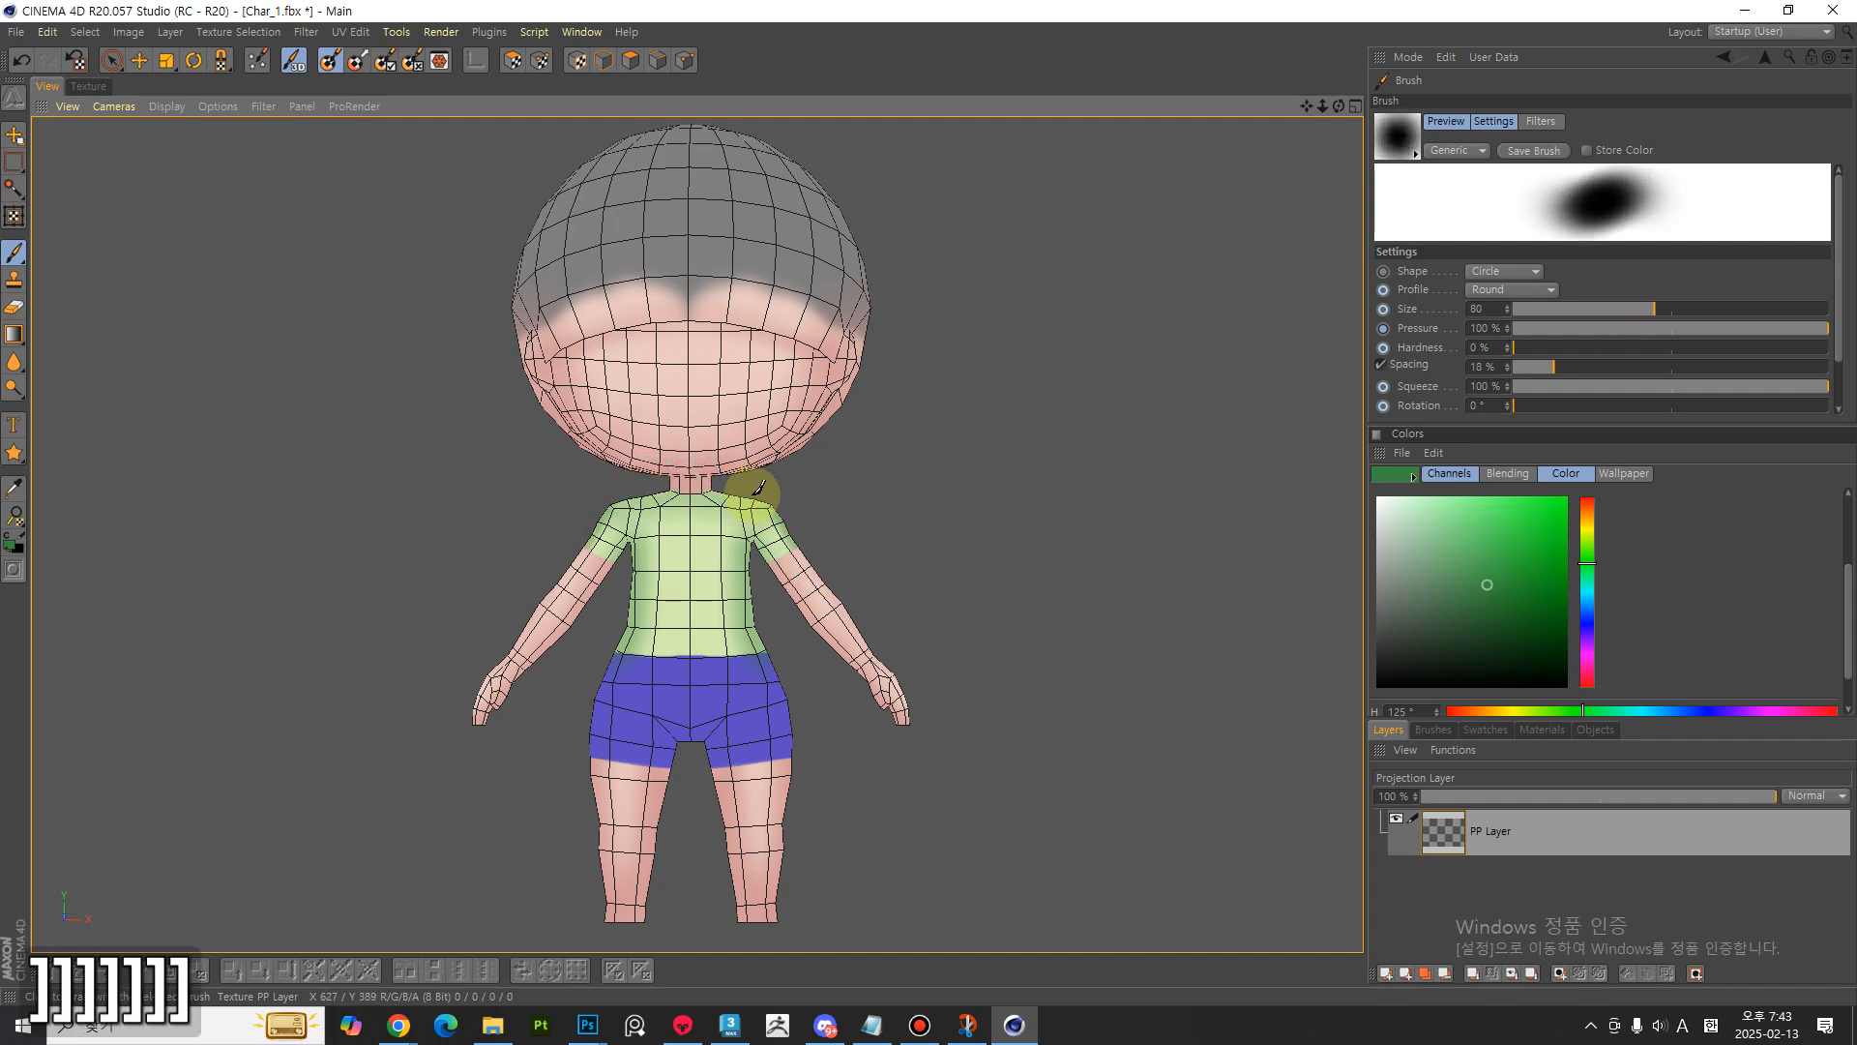
pyautogui.press(']')
pyautogui.press(']')
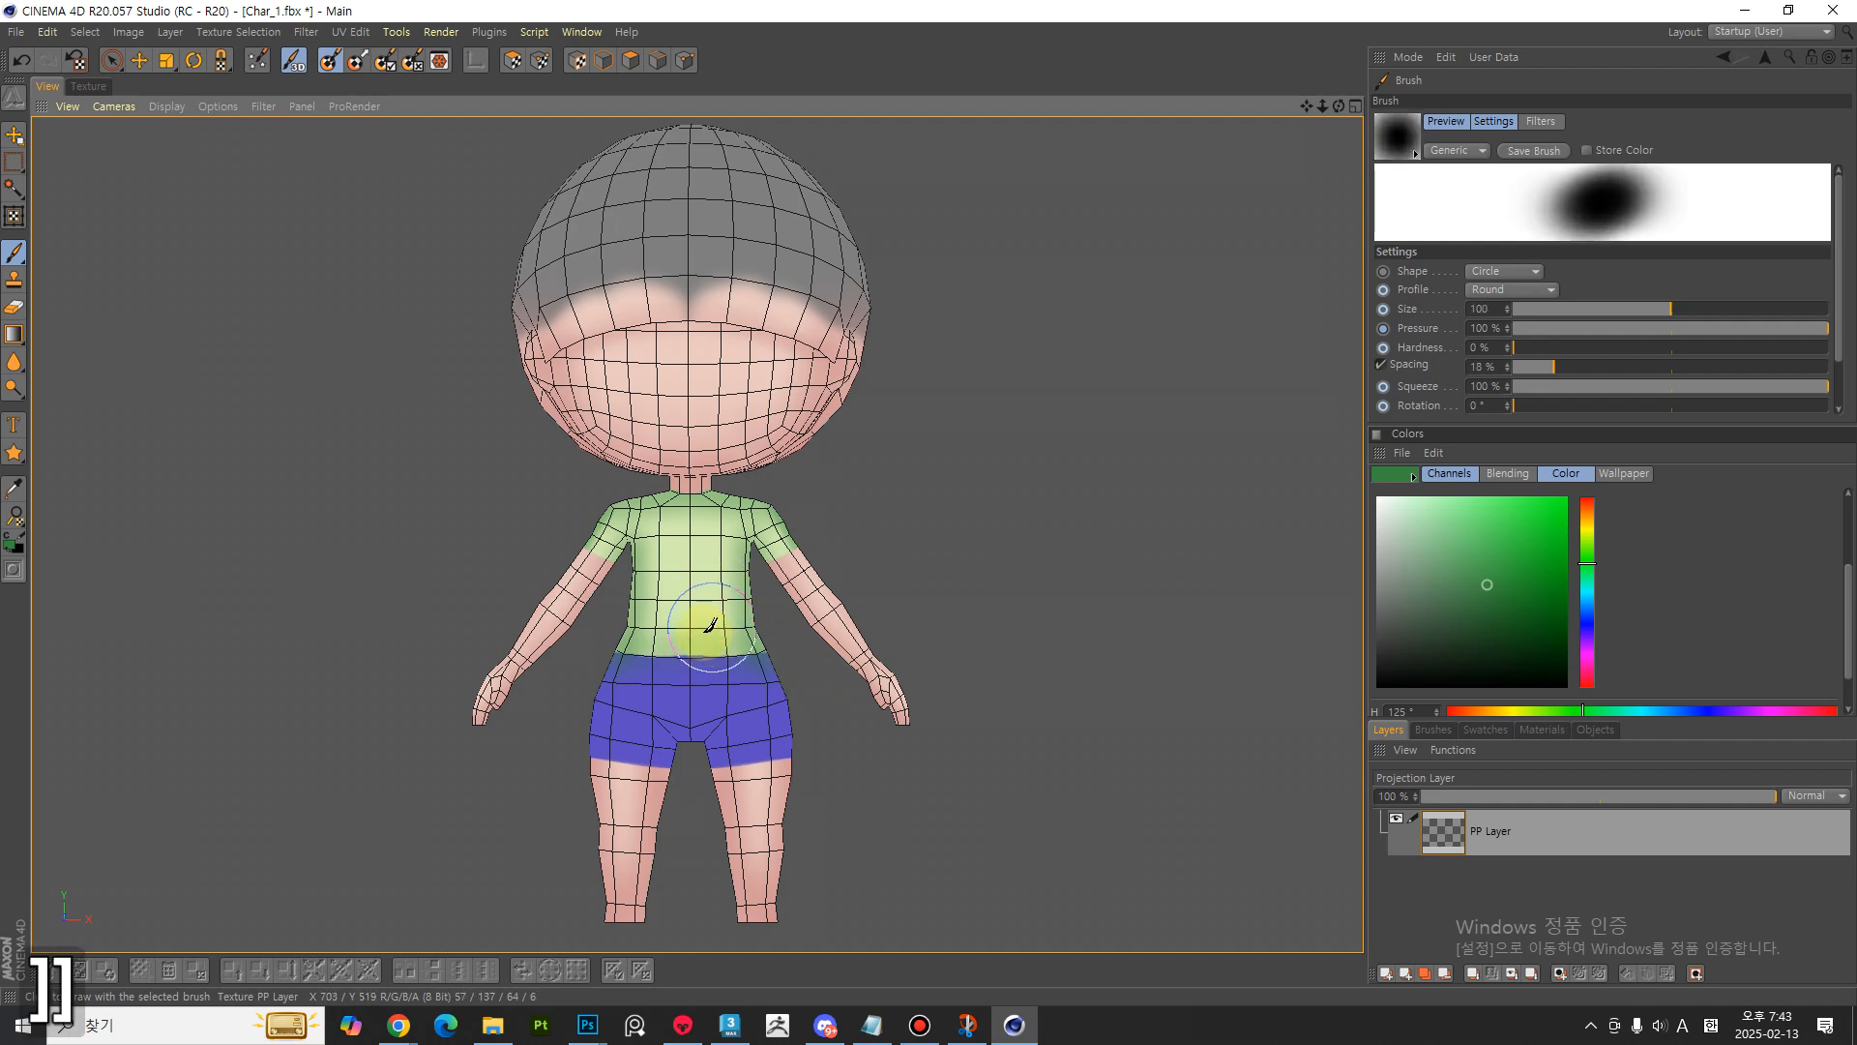
pyautogui.press('[')
pyautogui.press('[')
pyautogui.press('[')
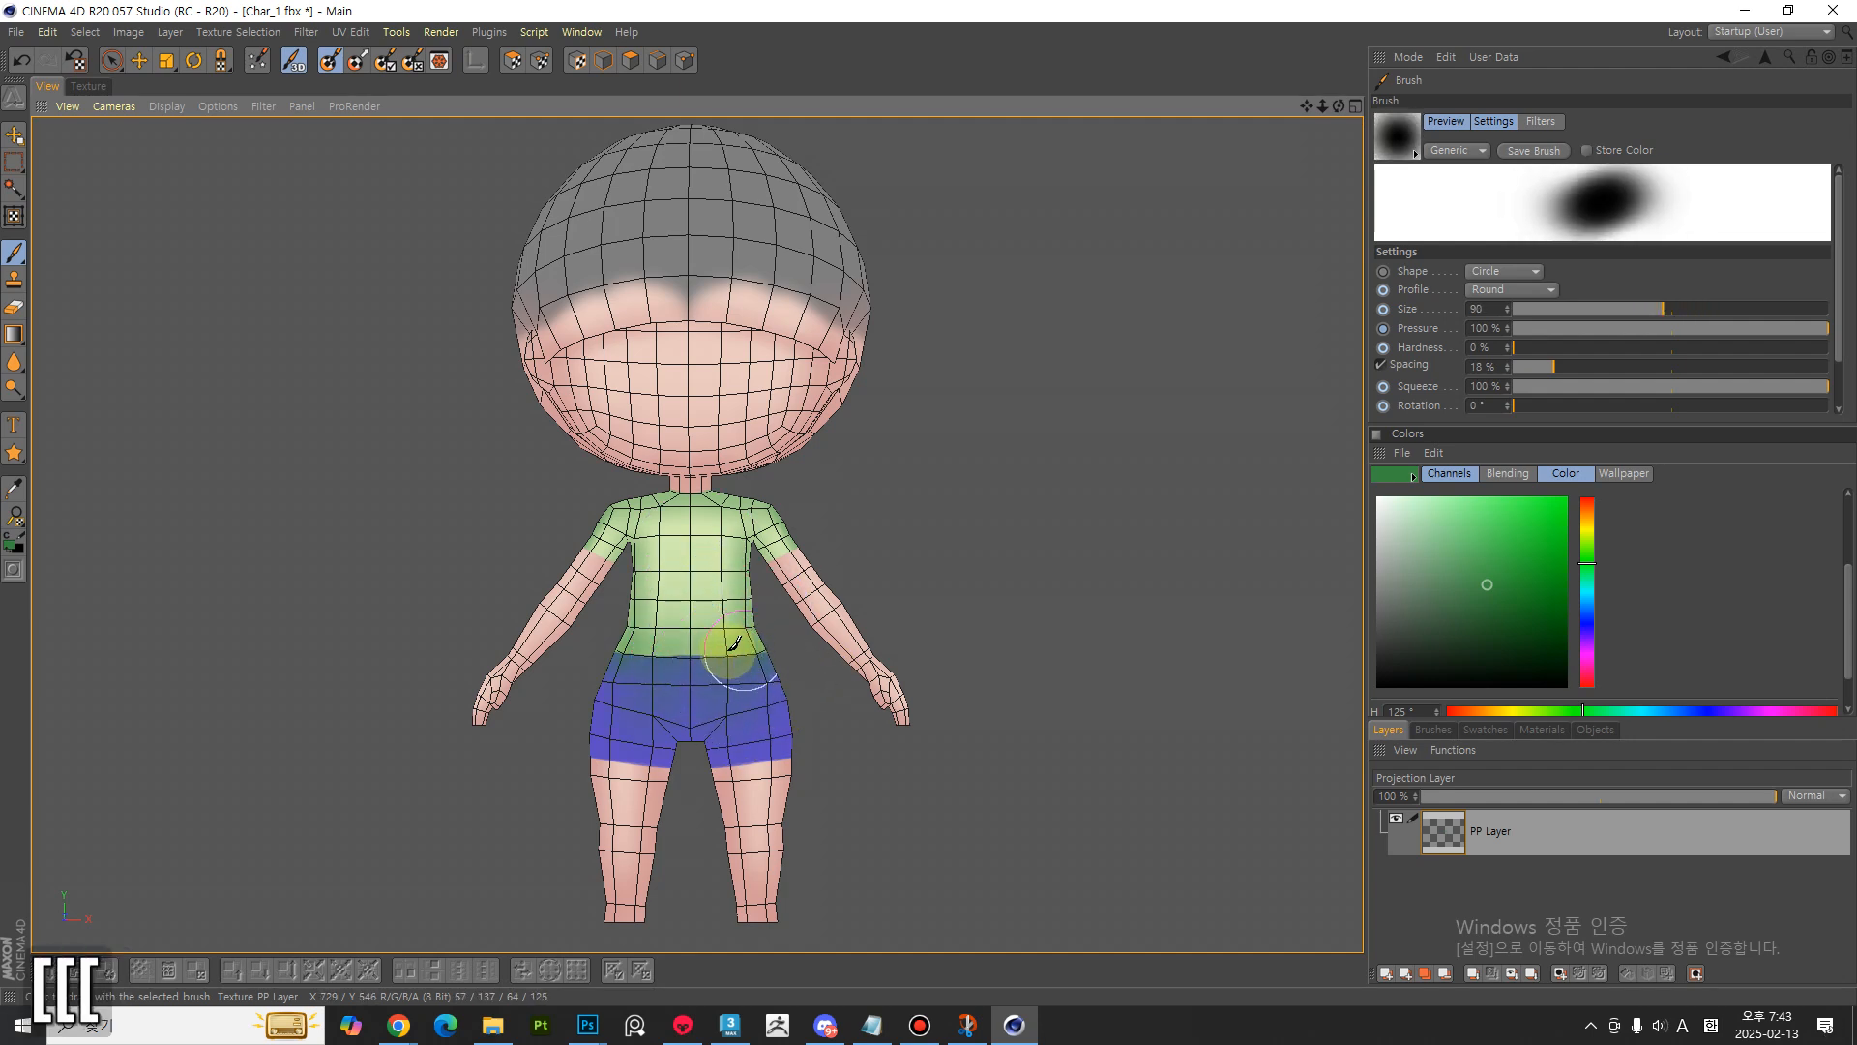
# - Paint a thin dark green shadow along the shirt's hem with the brush at size 10, undoing the last strokes
pyautogui.press('[')
pyautogui.press('[')
pyautogui.press('[')
pyautogui.press('[')
pyautogui.press('[')
pyautogui.press('[')
pyautogui.press('[')
pyautogui.press('[')
pyautogui.press('[')
pyautogui.press('[')
pyautogui.press('[')
pyautogui.moveTo(655, 655); pyautogui.dragTo(707, 653)
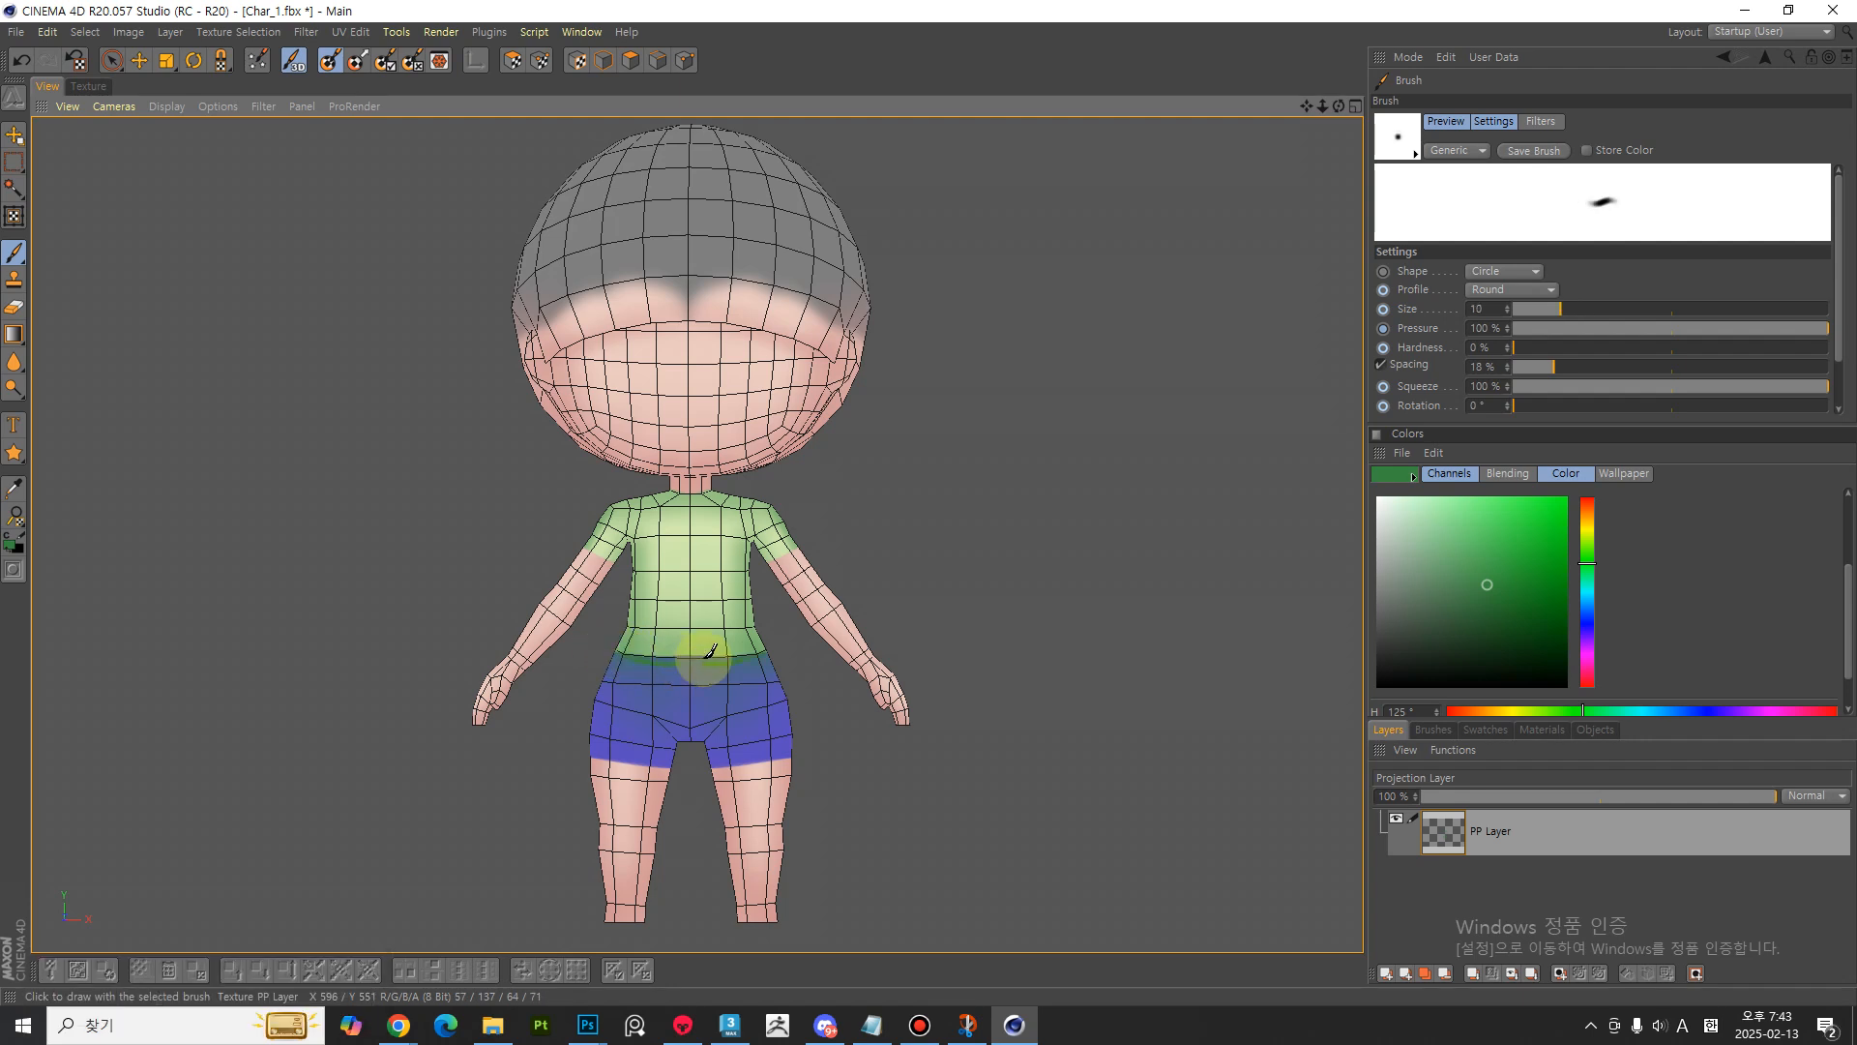
pyautogui.hotkey('ctrl', 'z')
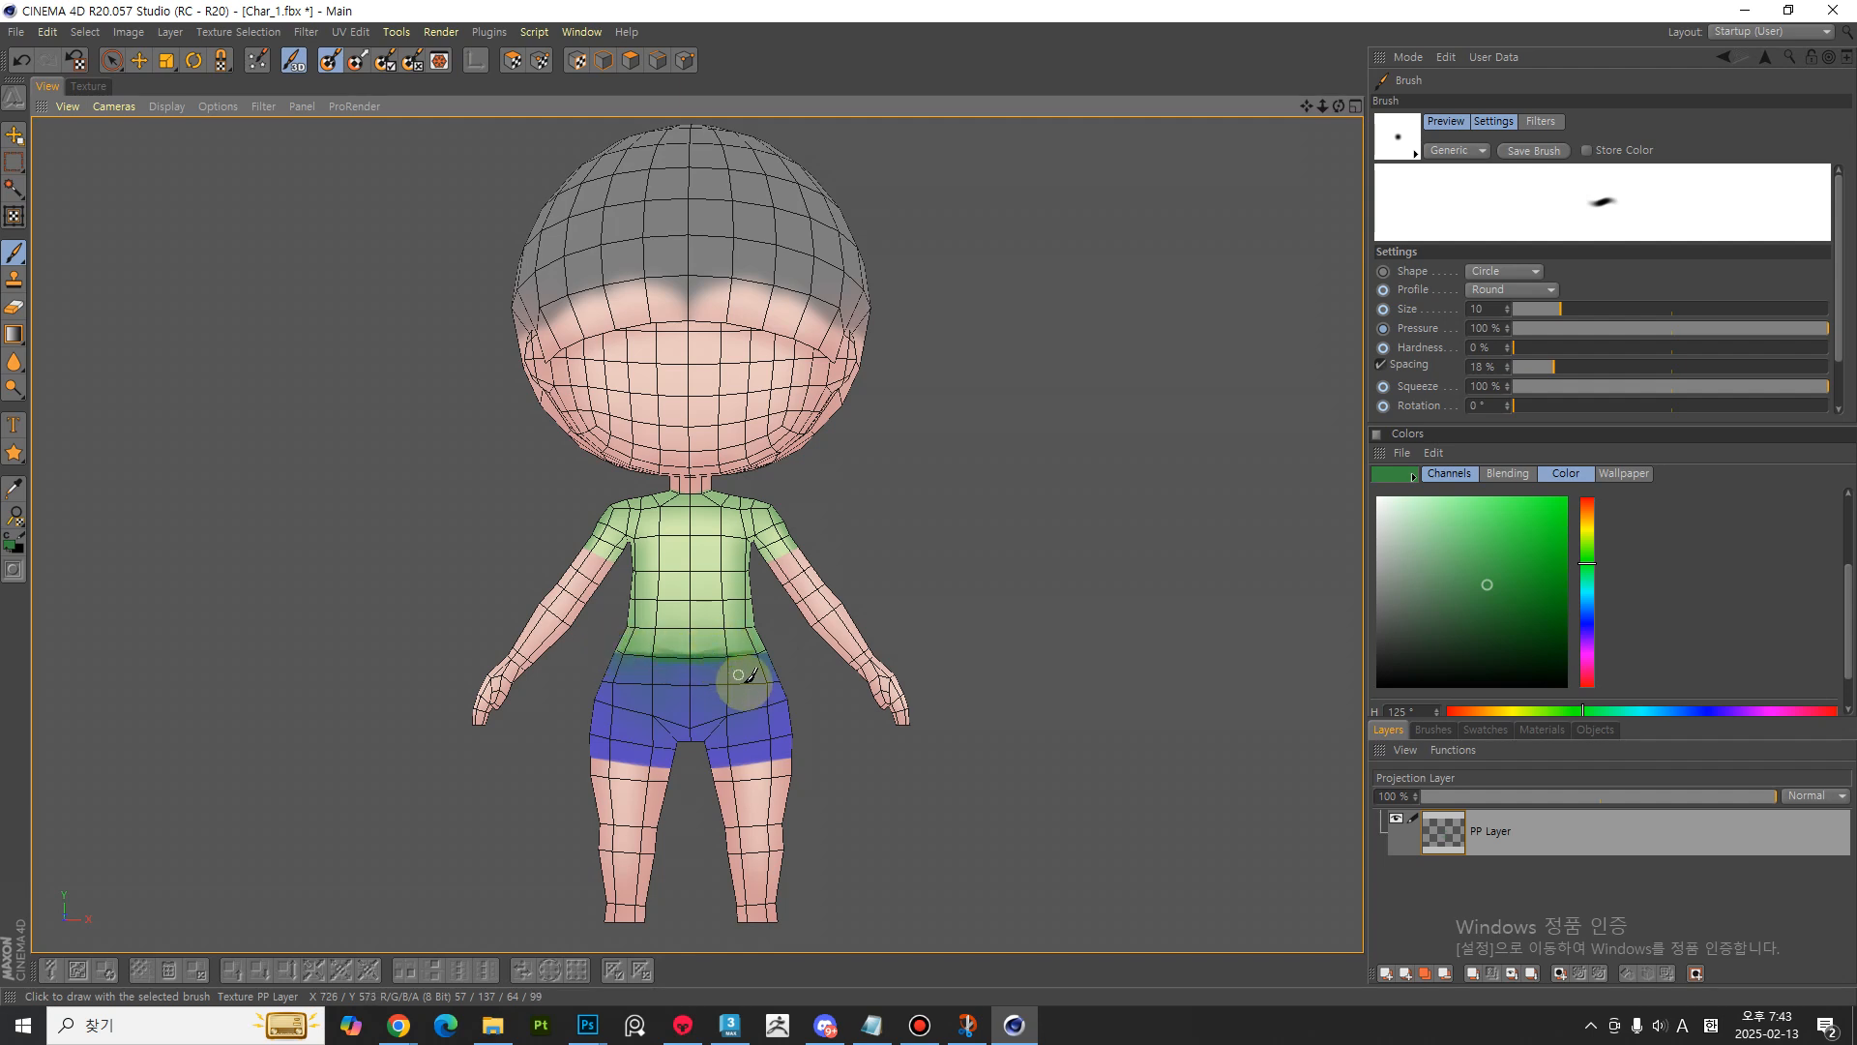
pyautogui.hotkey('ctrl', 'z')
# - Enlarge the brush to size 45, sample the shorts colour and change it to a dark blue with hue 251°
pyautogui.press(']')
pyautogui.press(']')
pyautogui.press(']')
pyautogui.press(']')
pyautogui.press(']')
pyautogui.press(']')
pyautogui.press(']')
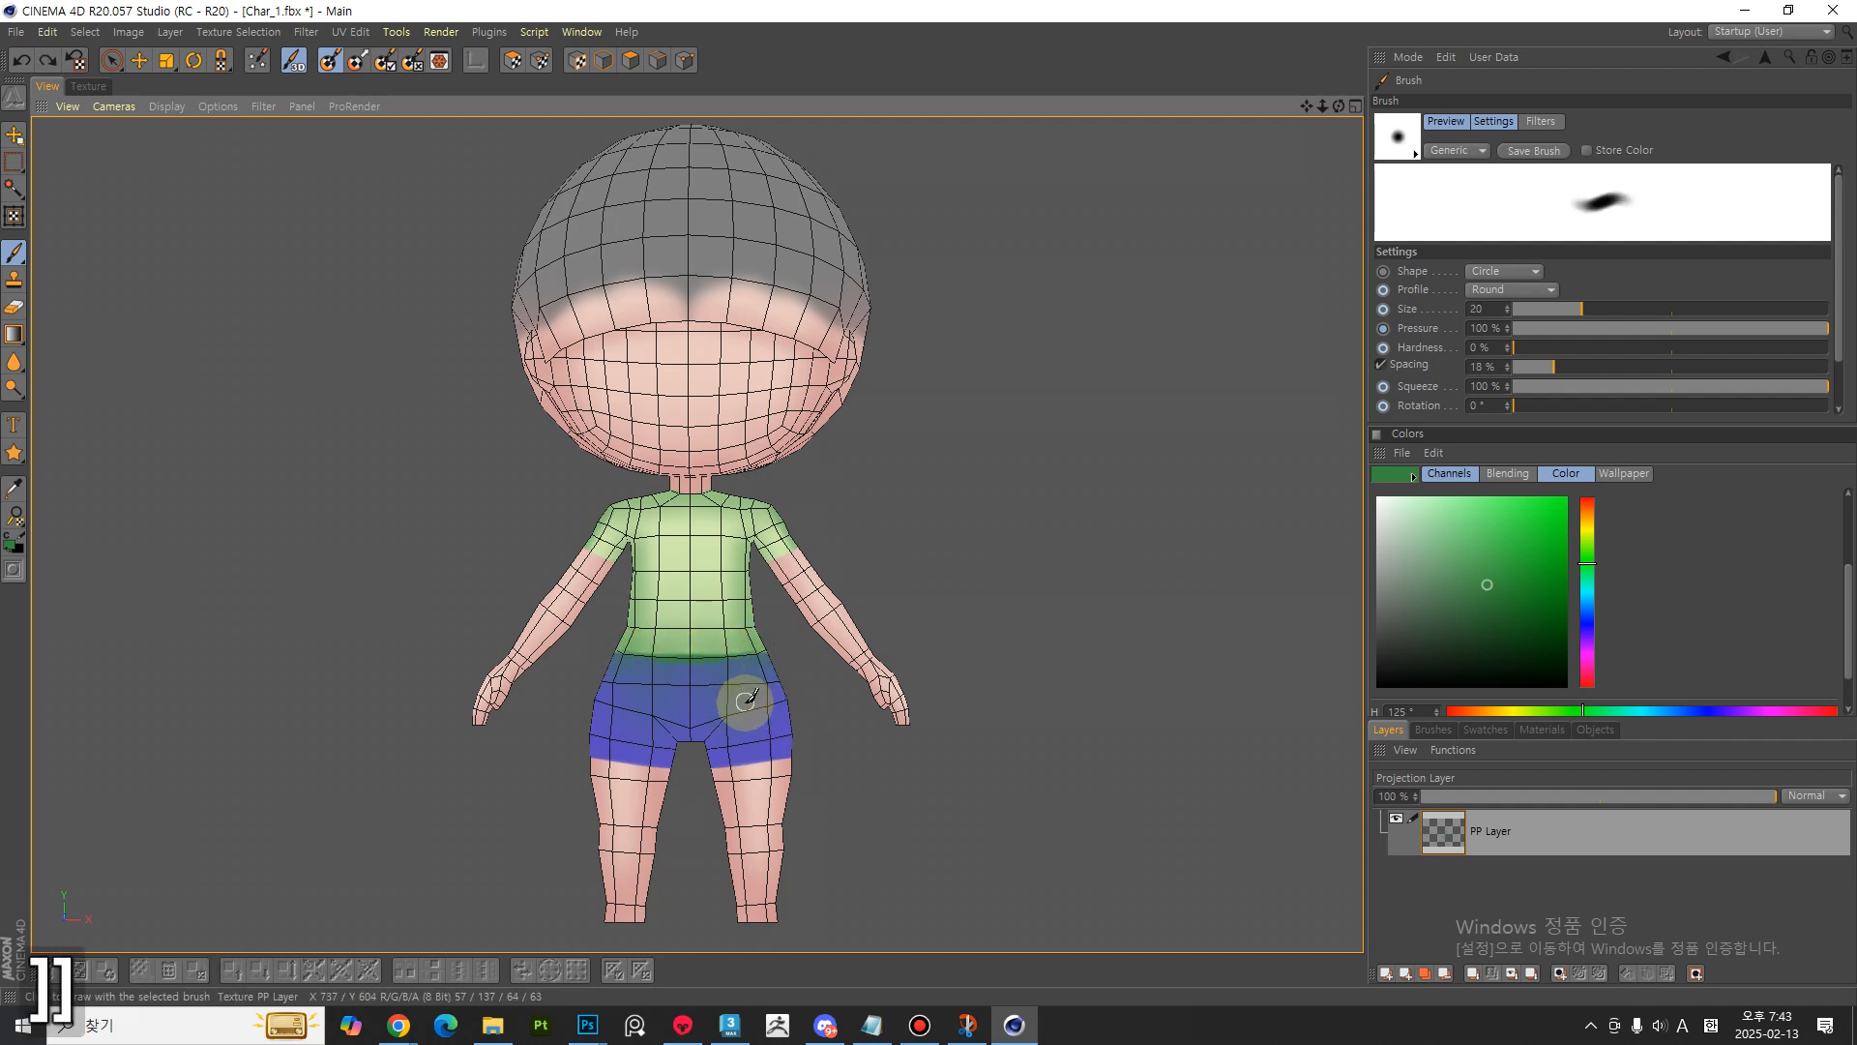
pyautogui.keyDown('ctrl'); pyautogui.click(759, 716); pyautogui.keyUp('ctrl')
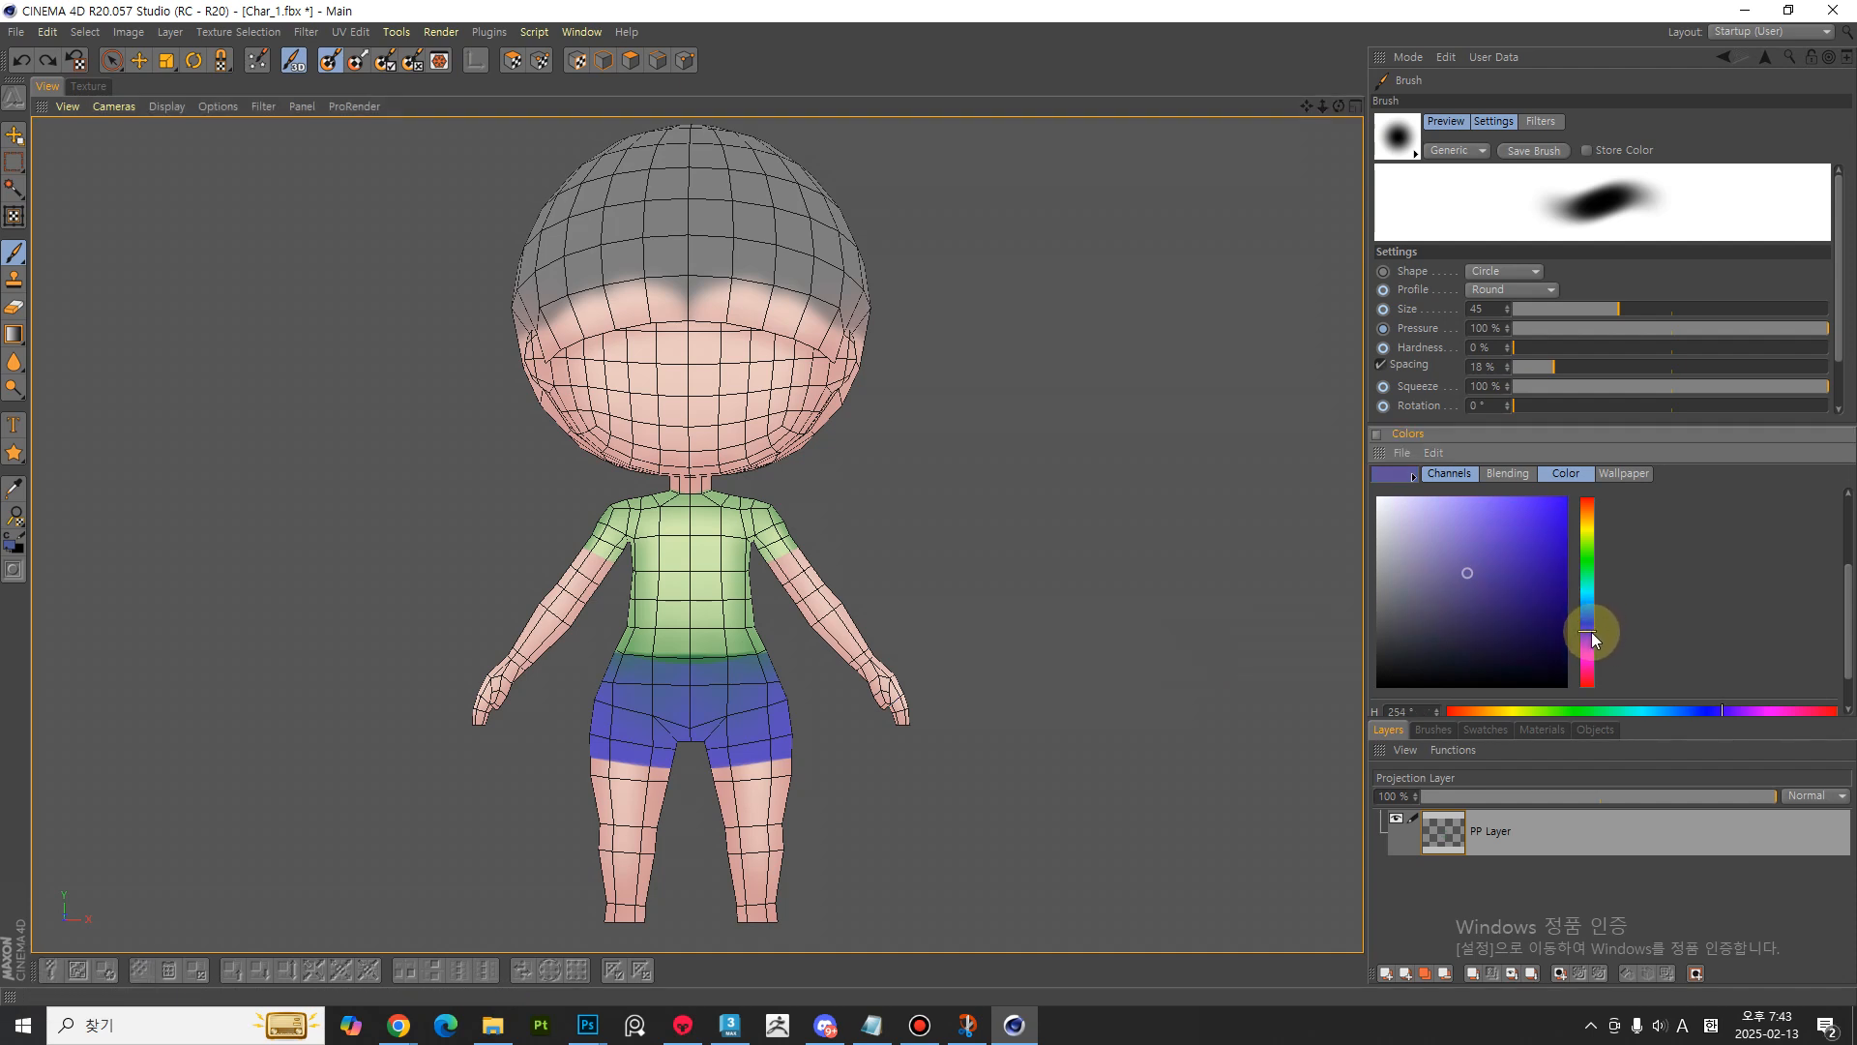
pyautogui.click(1591, 630)
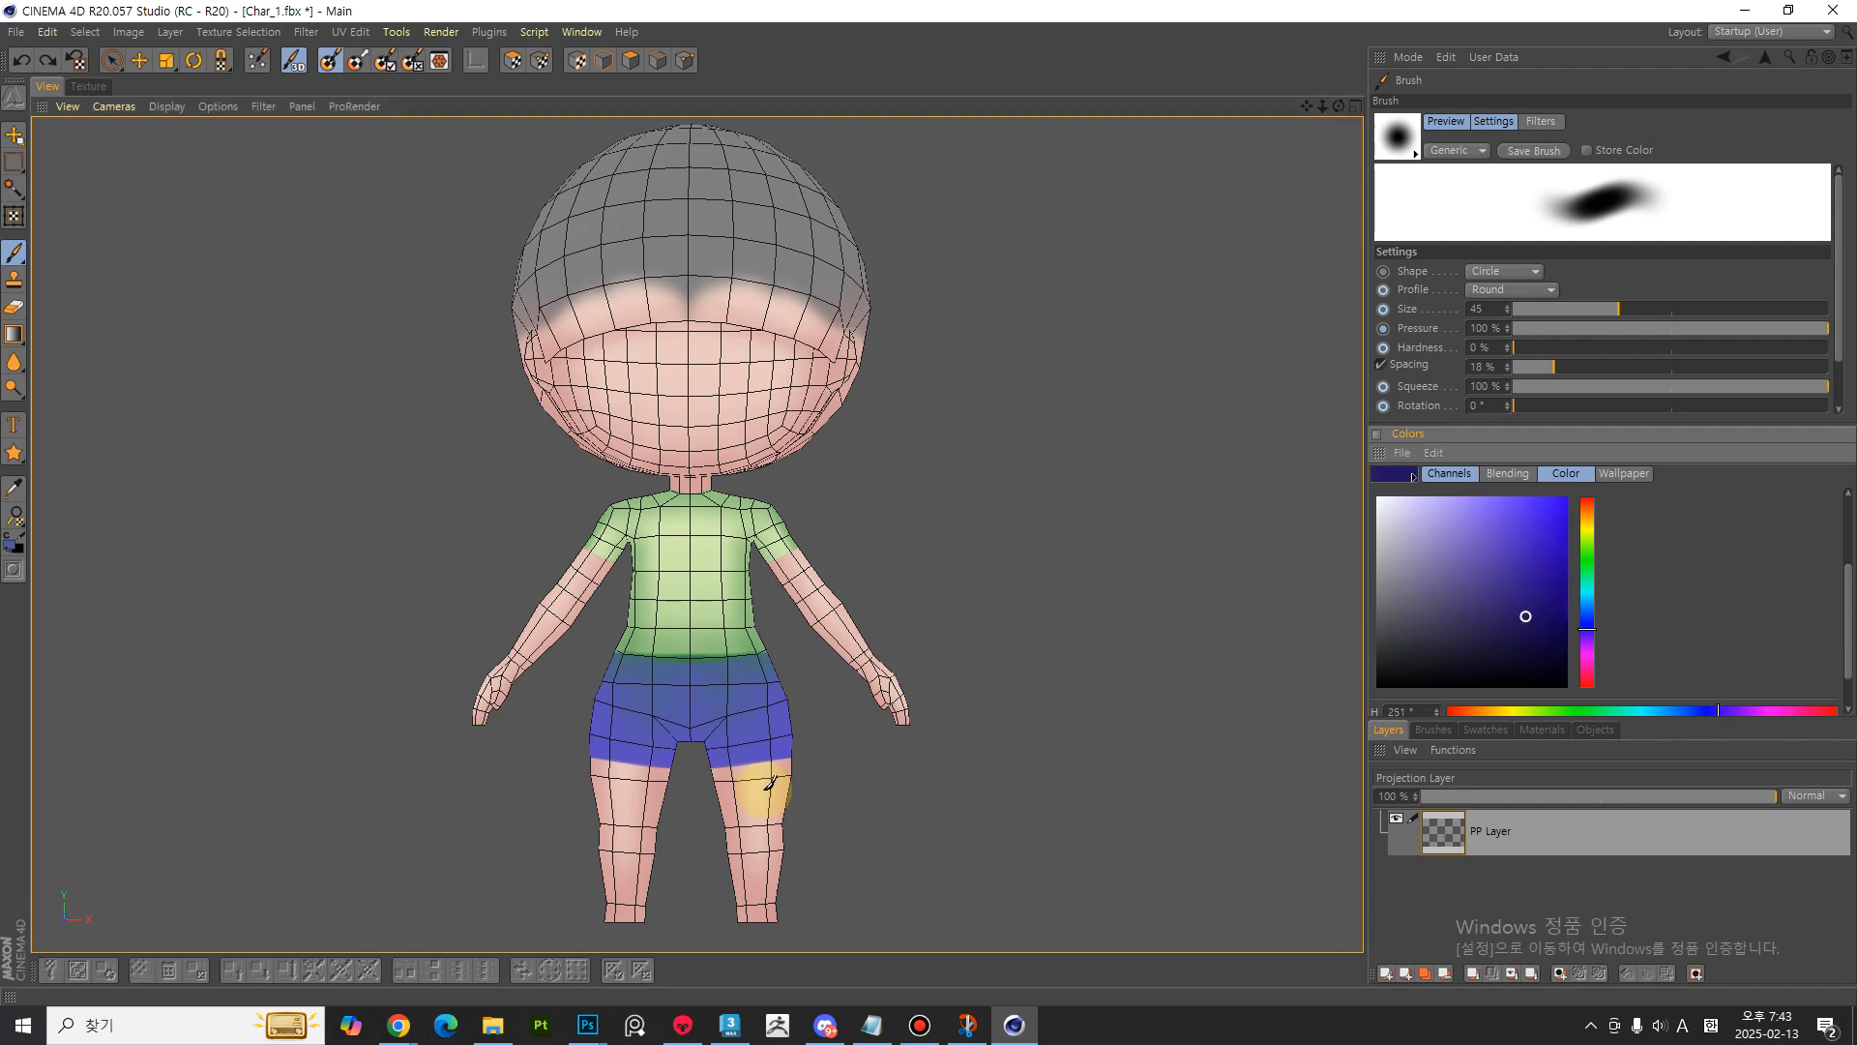
# - Softly shade the crotch and legs of the shorts dark blue with the brush at about size 90
pyautogui.press(']')
pyautogui.press(']')
pyautogui.press(']')
pyautogui.press(']')
pyautogui.press(']')
pyautogui.press(']')
pyautogui.press(']')
pyautogui.press(']')
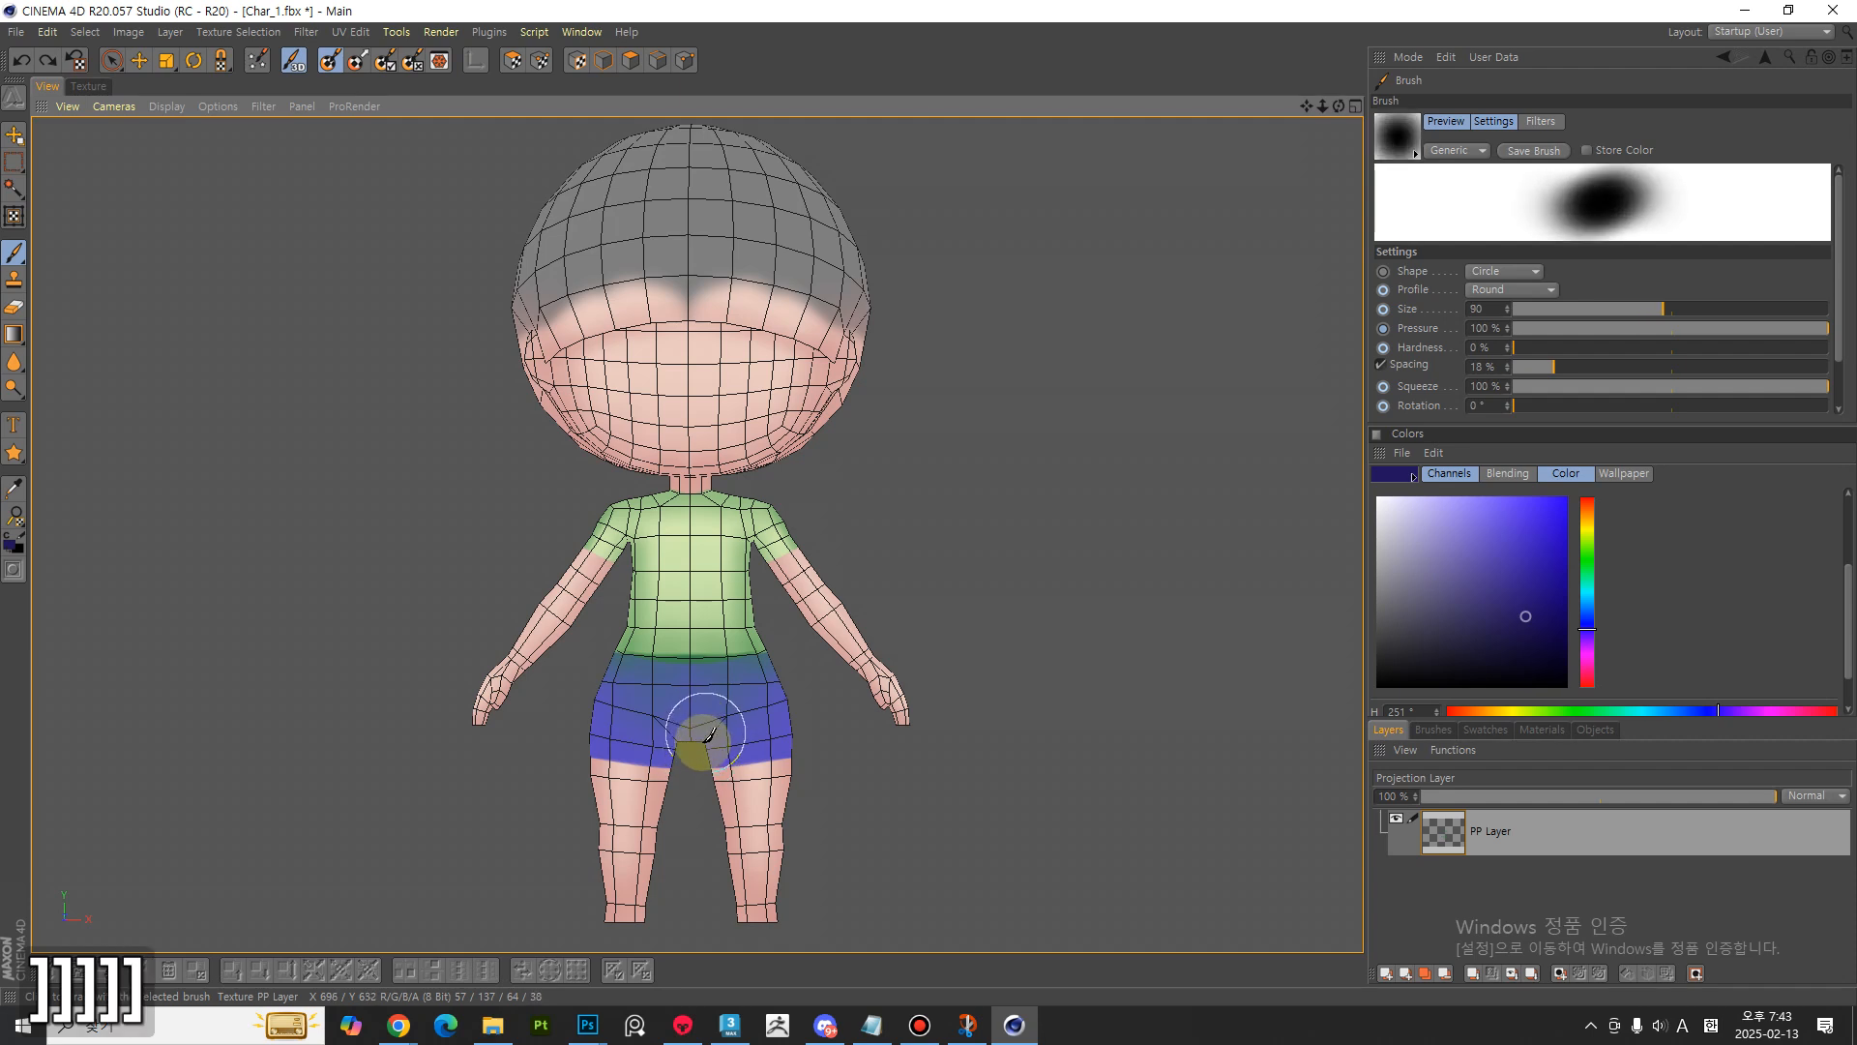
pyautogui.press('[')
pyautogui.press('[')
pyautogui.moveTo(689, 745)
pyautogui.mouseDown()
pyautogui.moveTo(697, 771)
pyautogui.moveTo(805, 727)
pyautogui.moveTo(783, 727)
pyautogui.moveTo(796, 745)
pyautogui.mouseUp()
# - Deepen the dark blue shading on the sides of the shorts with brush sizes from 45 down to 15
pyautogui.press('[')
pyautogui.press('[')
pyautogui.press('[')
pyautogui.press('[')
pyautogui.press('[')
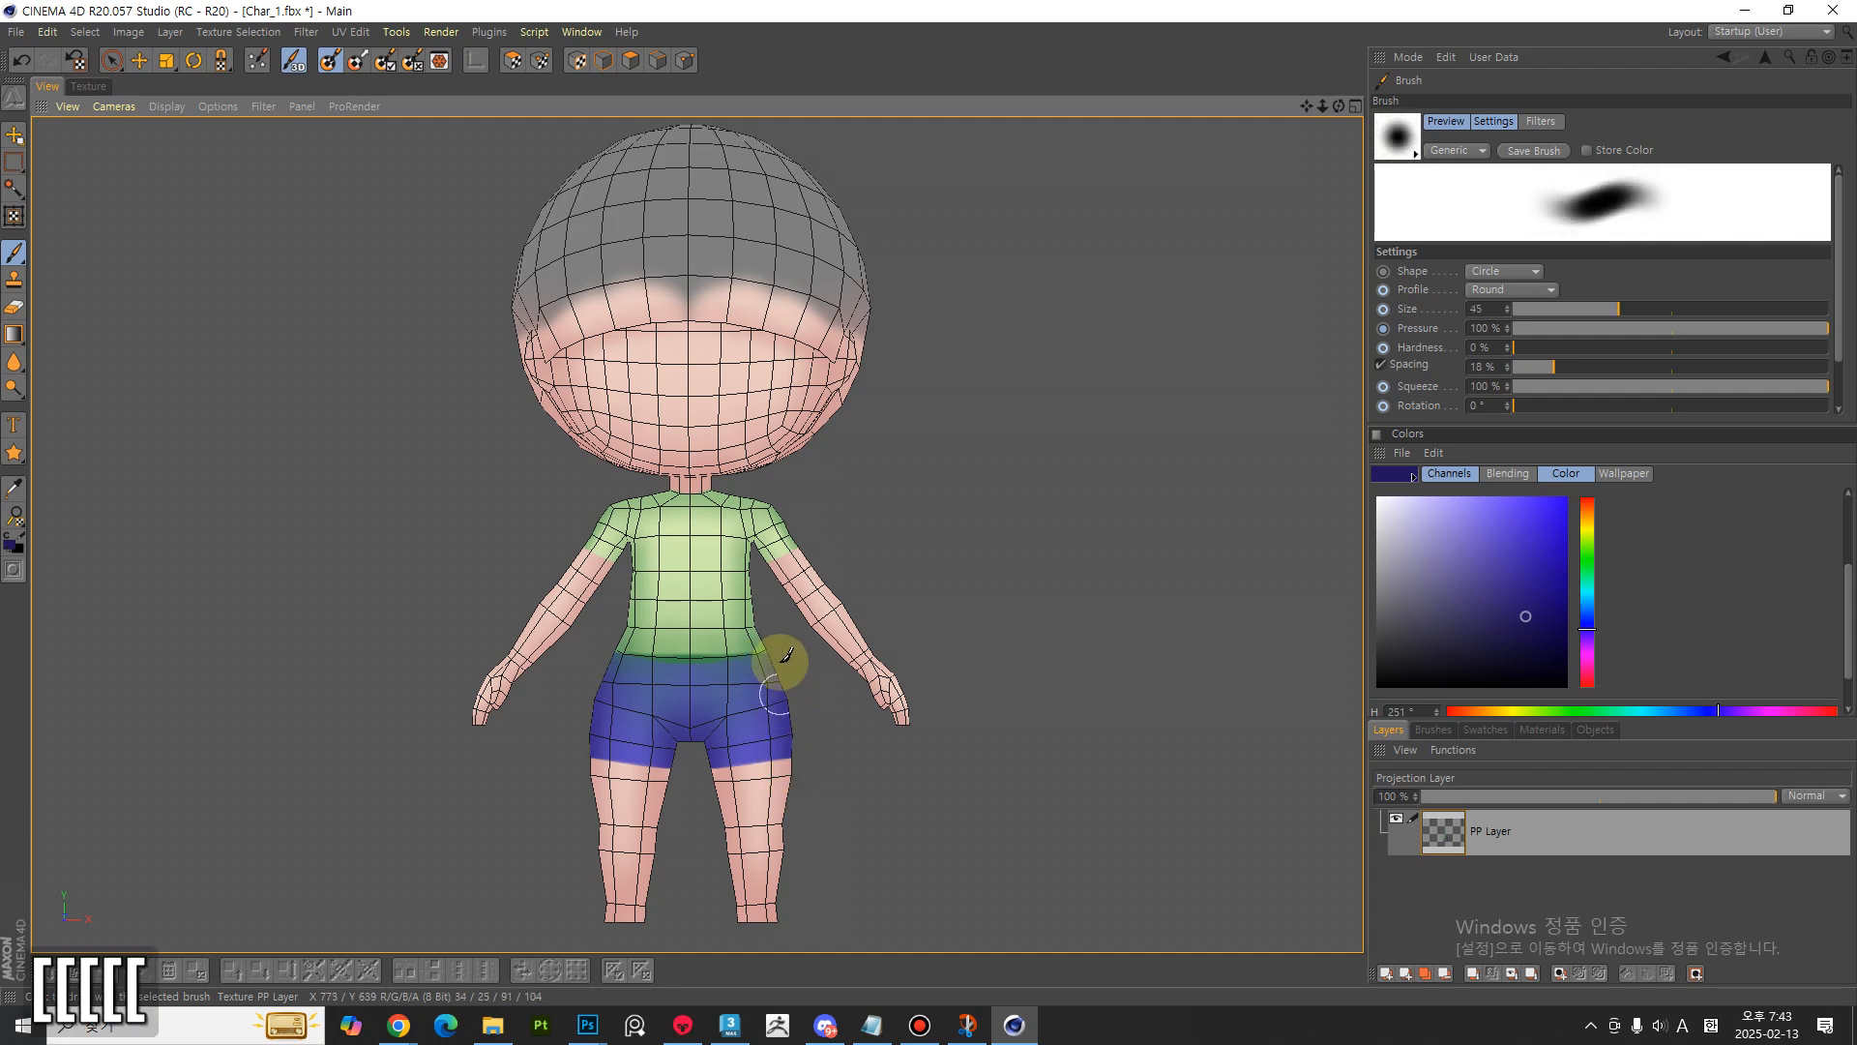
pyautogui.press('[')
pyautogui.press('[')
pyautogui.press('[')
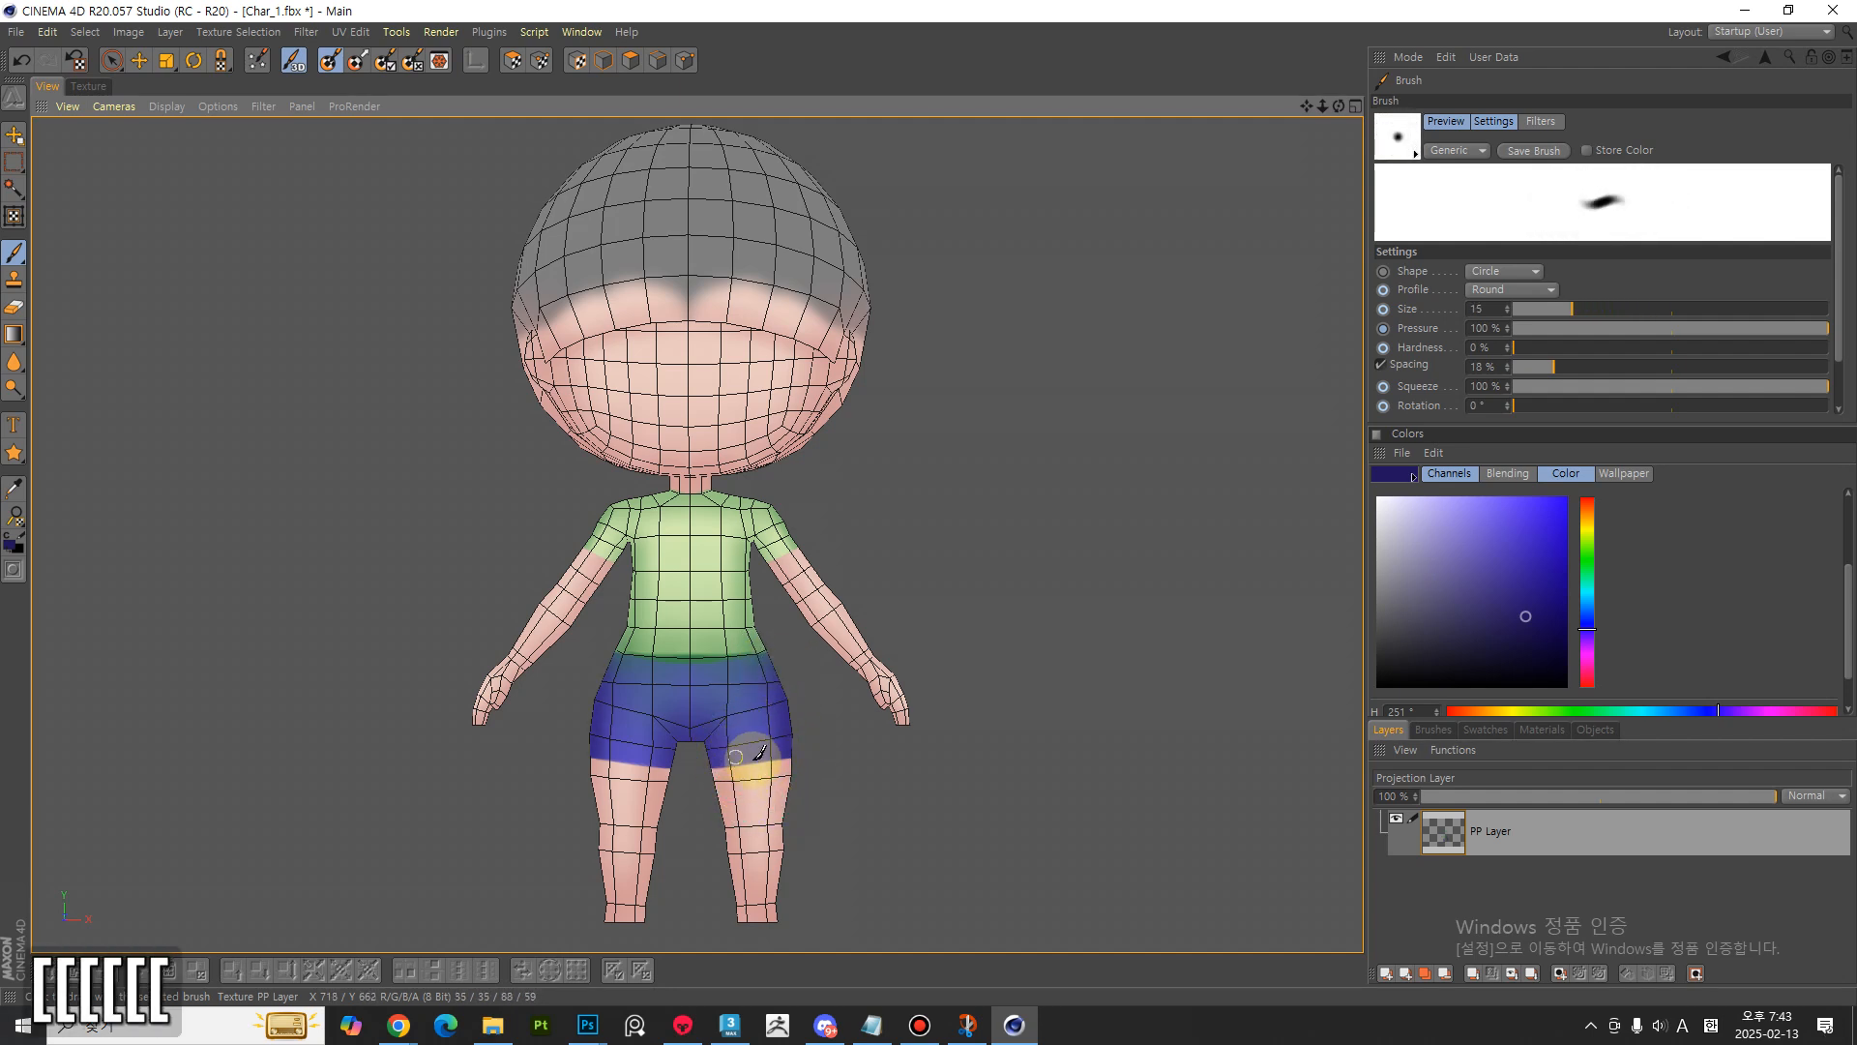
# - Shade the leg hems of the shorts dark blue at brush size 25, undo the last stroke and refine down to size 10
pyautogui.press(']')
pyautogui.press(']')
pyautogui.press(']')
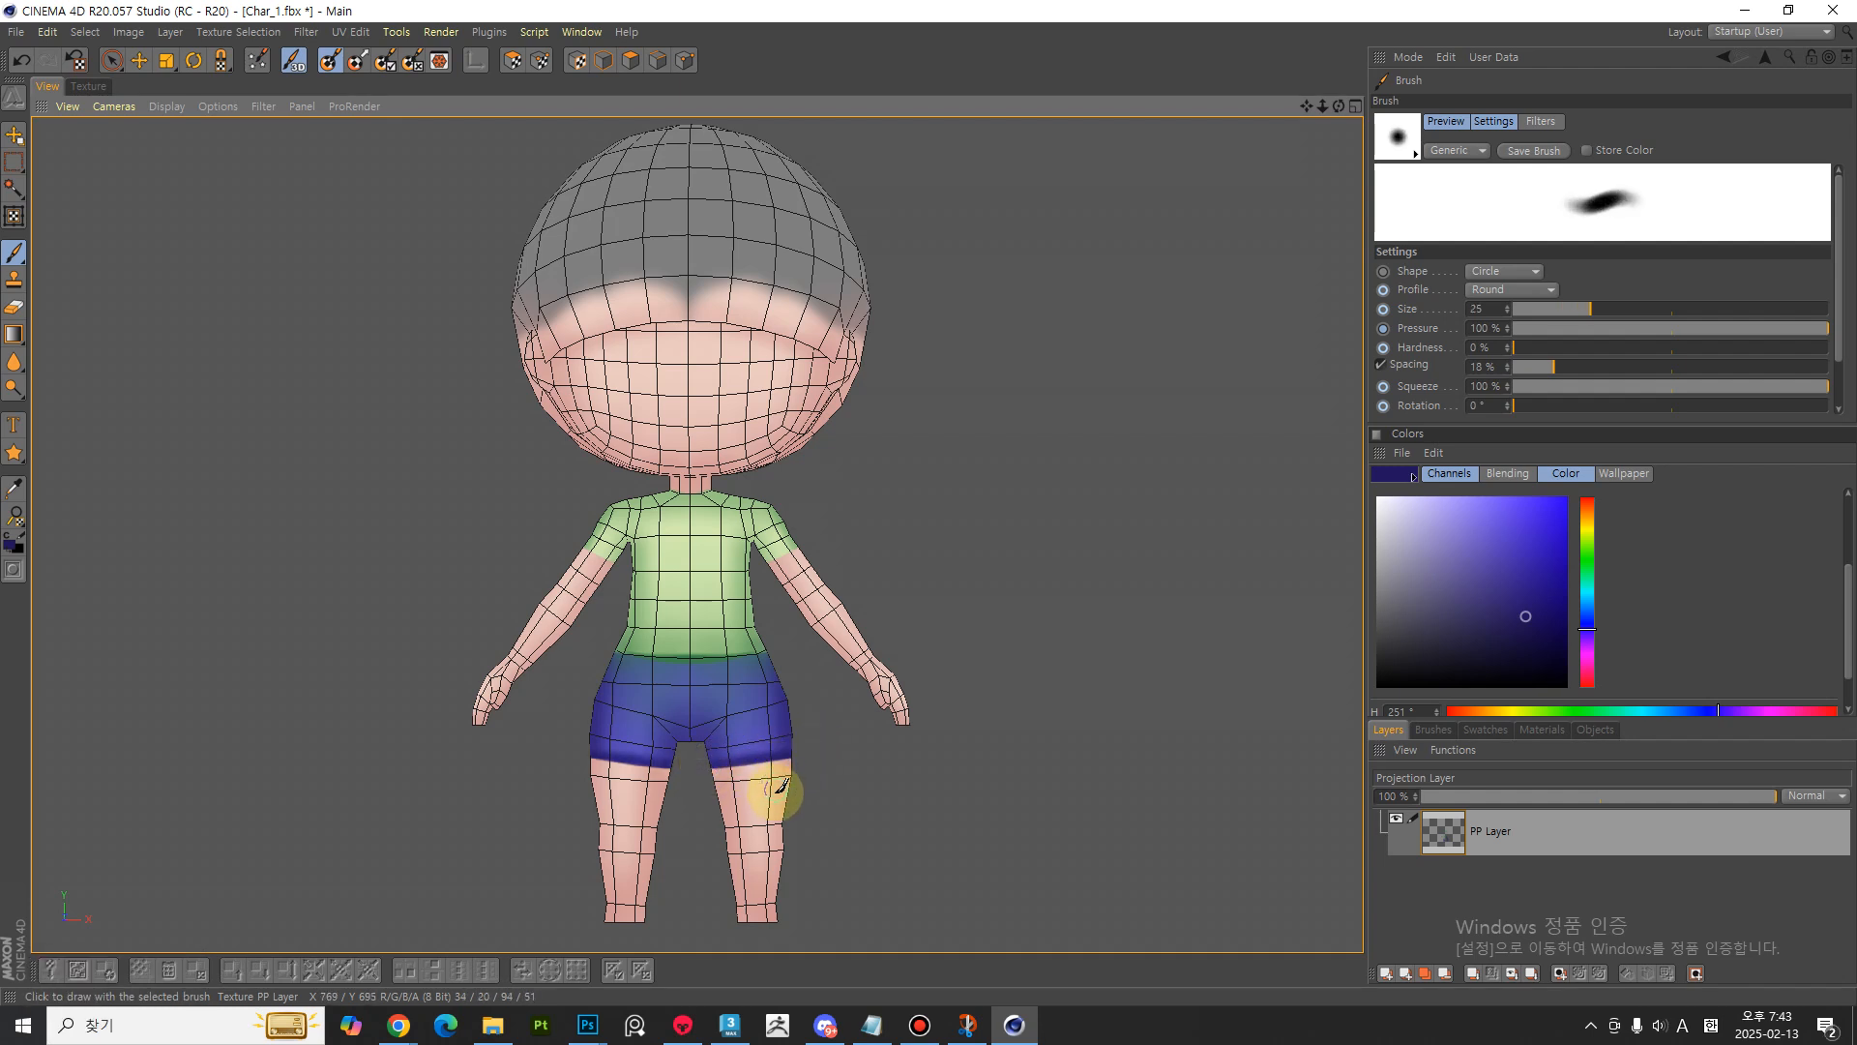
pyautogui.hotkey('ctrl', 'z')
pyautogui.moveTo(720, 771)
pyautogui.mouseDown()
pyautogui.moveTo(799, 759)
pyautogui.moveTo(750, 766)
pyautogui.mouseUp()
pyautogui.press('[')
pyautogui.press('[')
pyautogui.press('[')
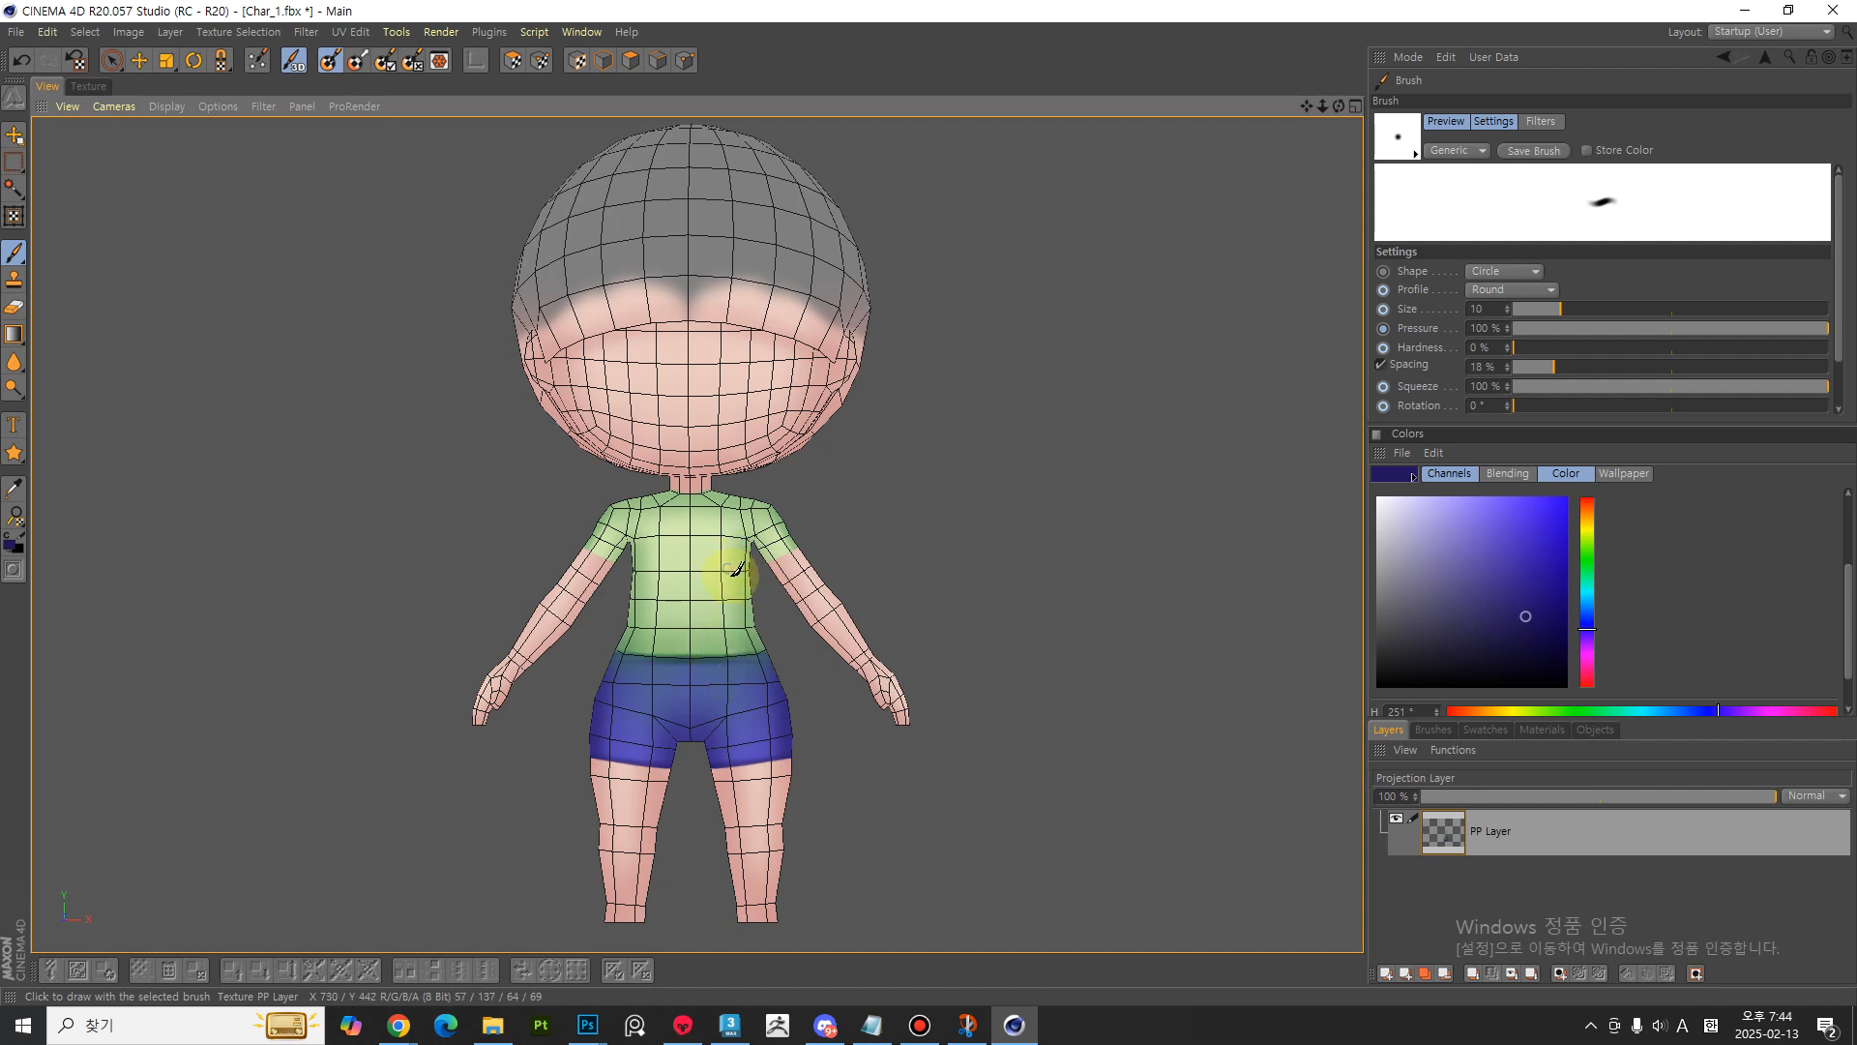
pyautogui.press('ctrl')
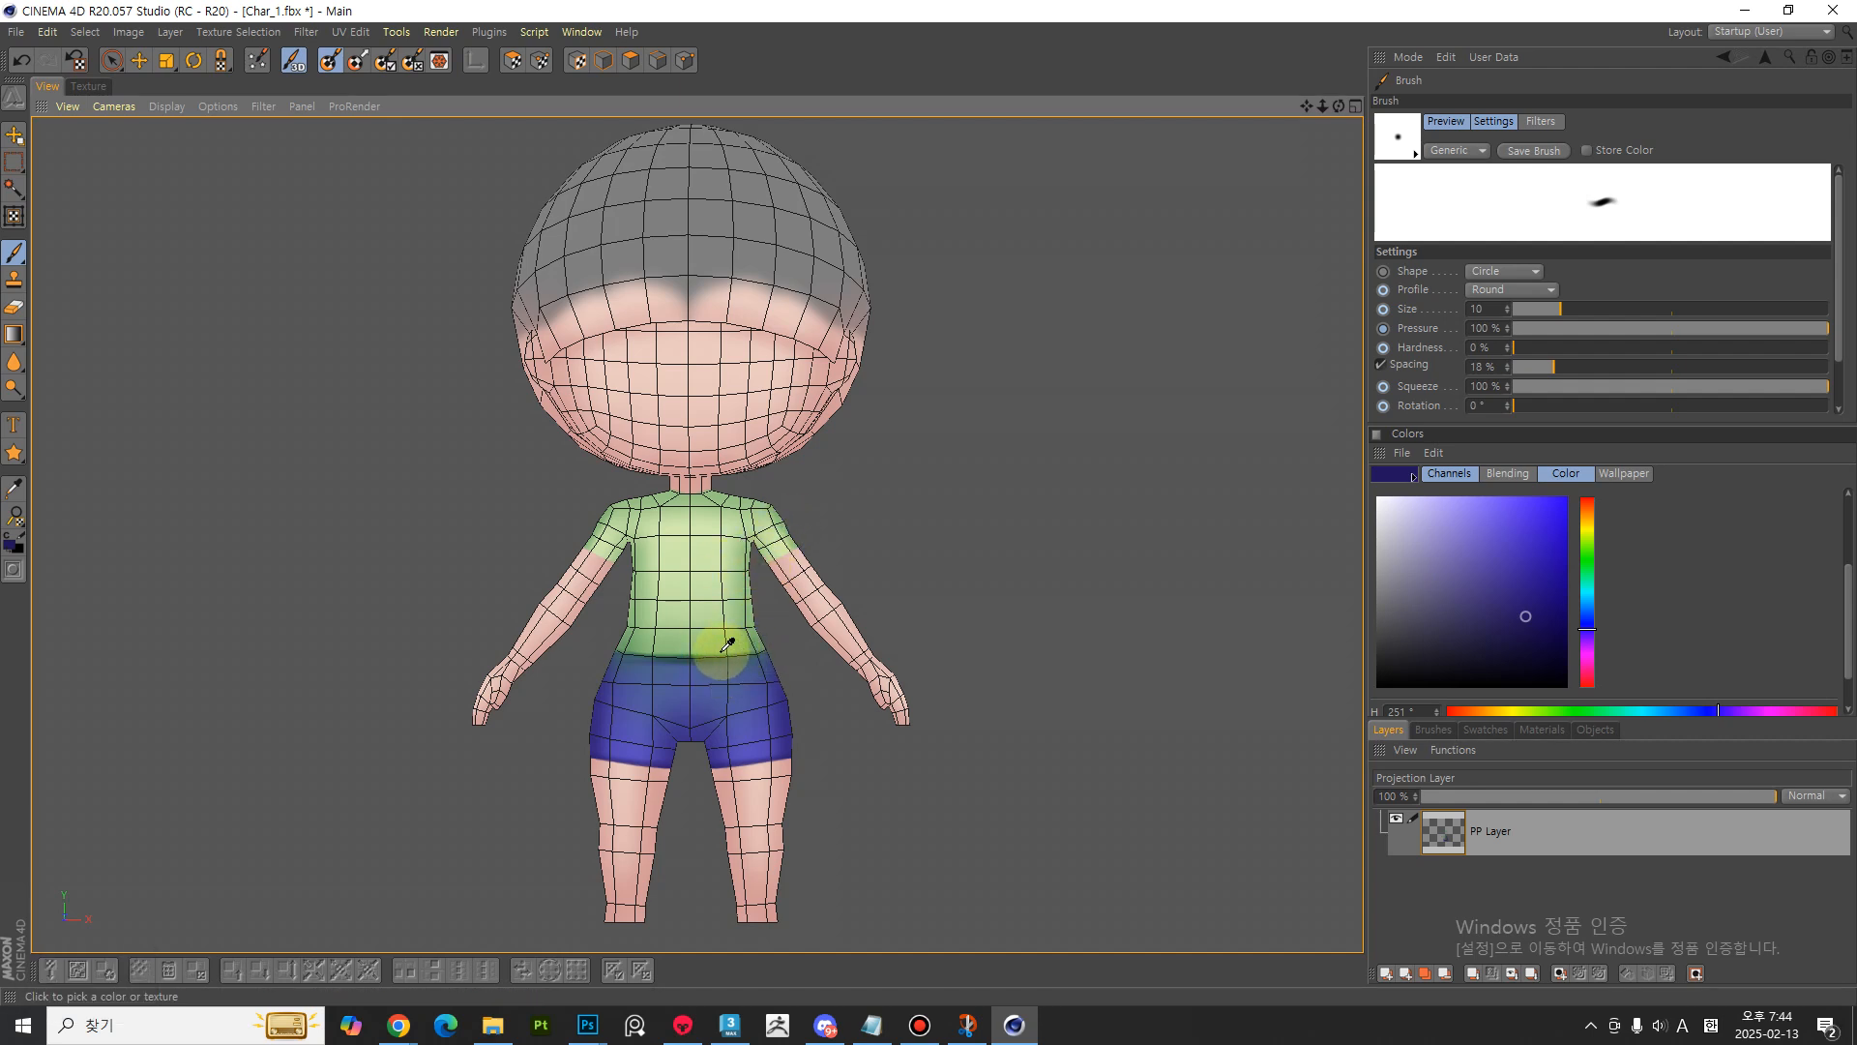
# - Sample the dark green of the shirt hem, undo a stray edit and shade the sleeve edge at brush size 20, enlarging to 30
pyautogui.keyDown('ctrl'); pyautogui.click(702, 650); pyautogui.keyUp('ctrl')
pyautogui.keyDown('ctrl'); pyautogui.click(698, 657); pyautogui.keyUp('ctrl')
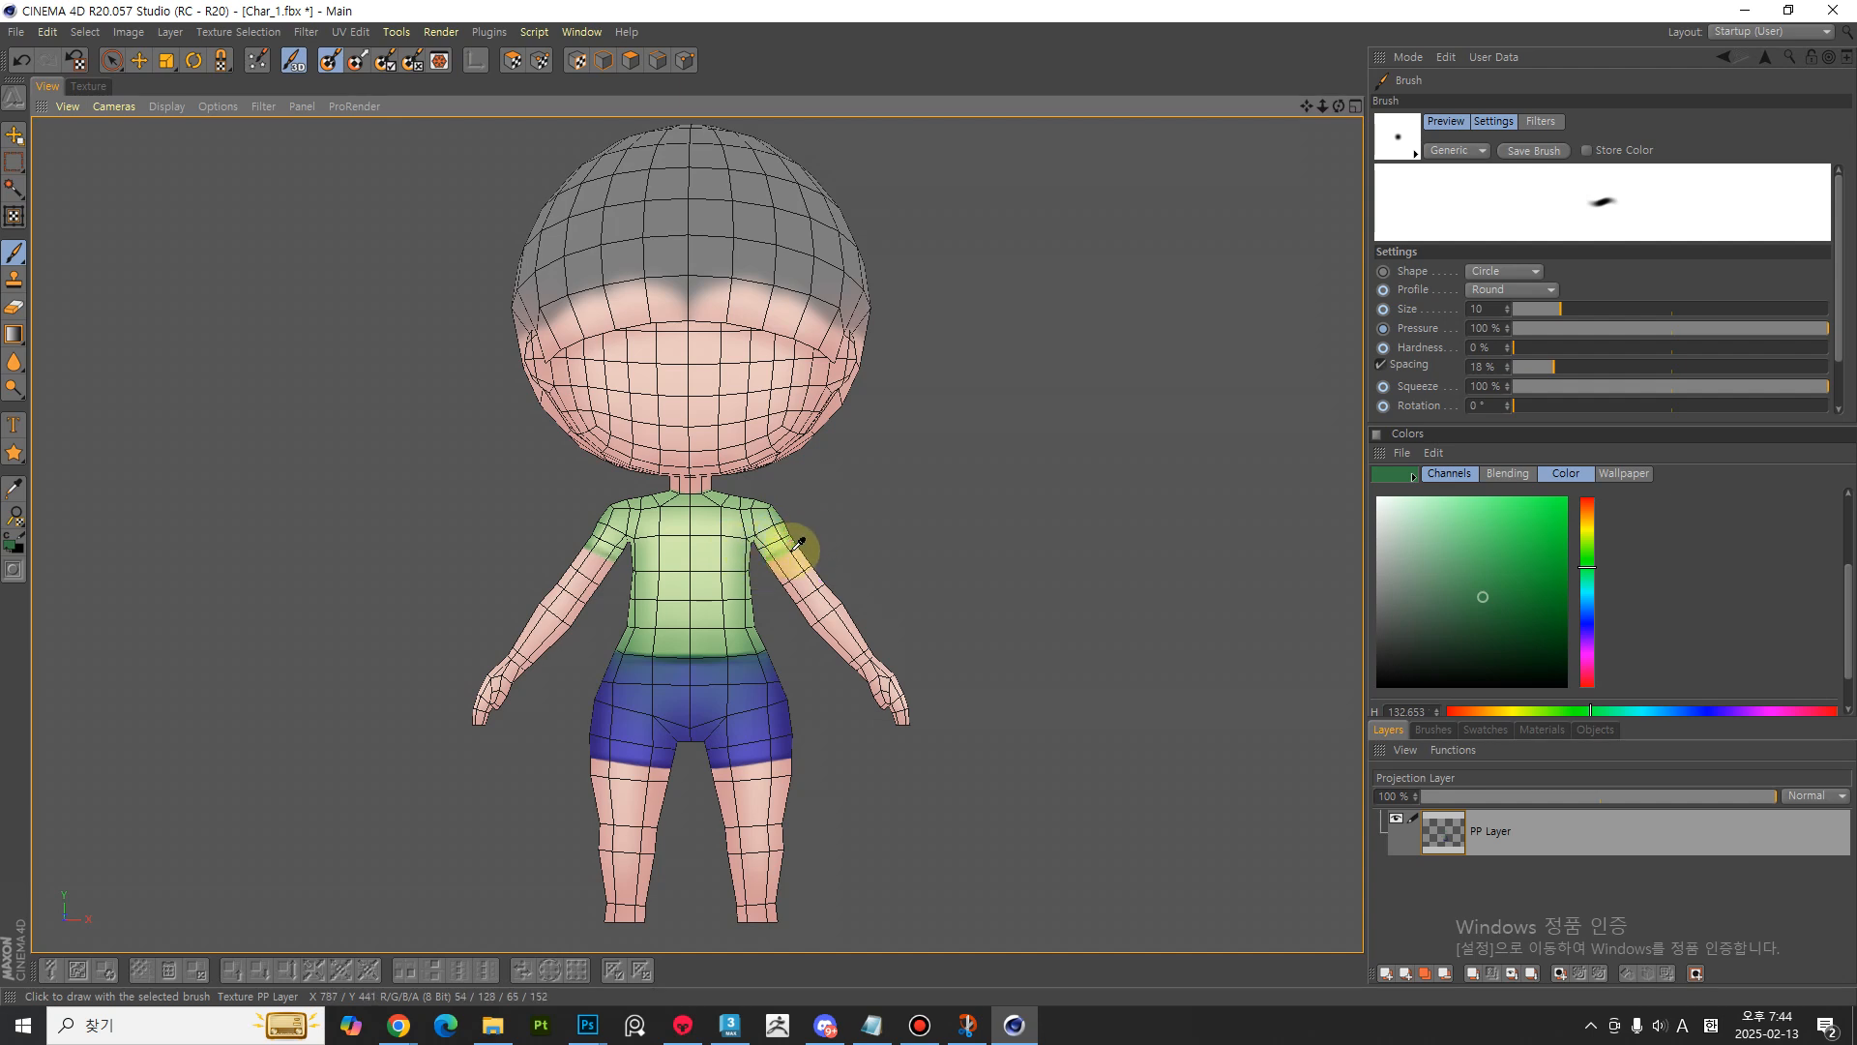
pyautogui.hotkey('ctrl', 'z')
pyautogui.press(']')
pyautogui.press(']')
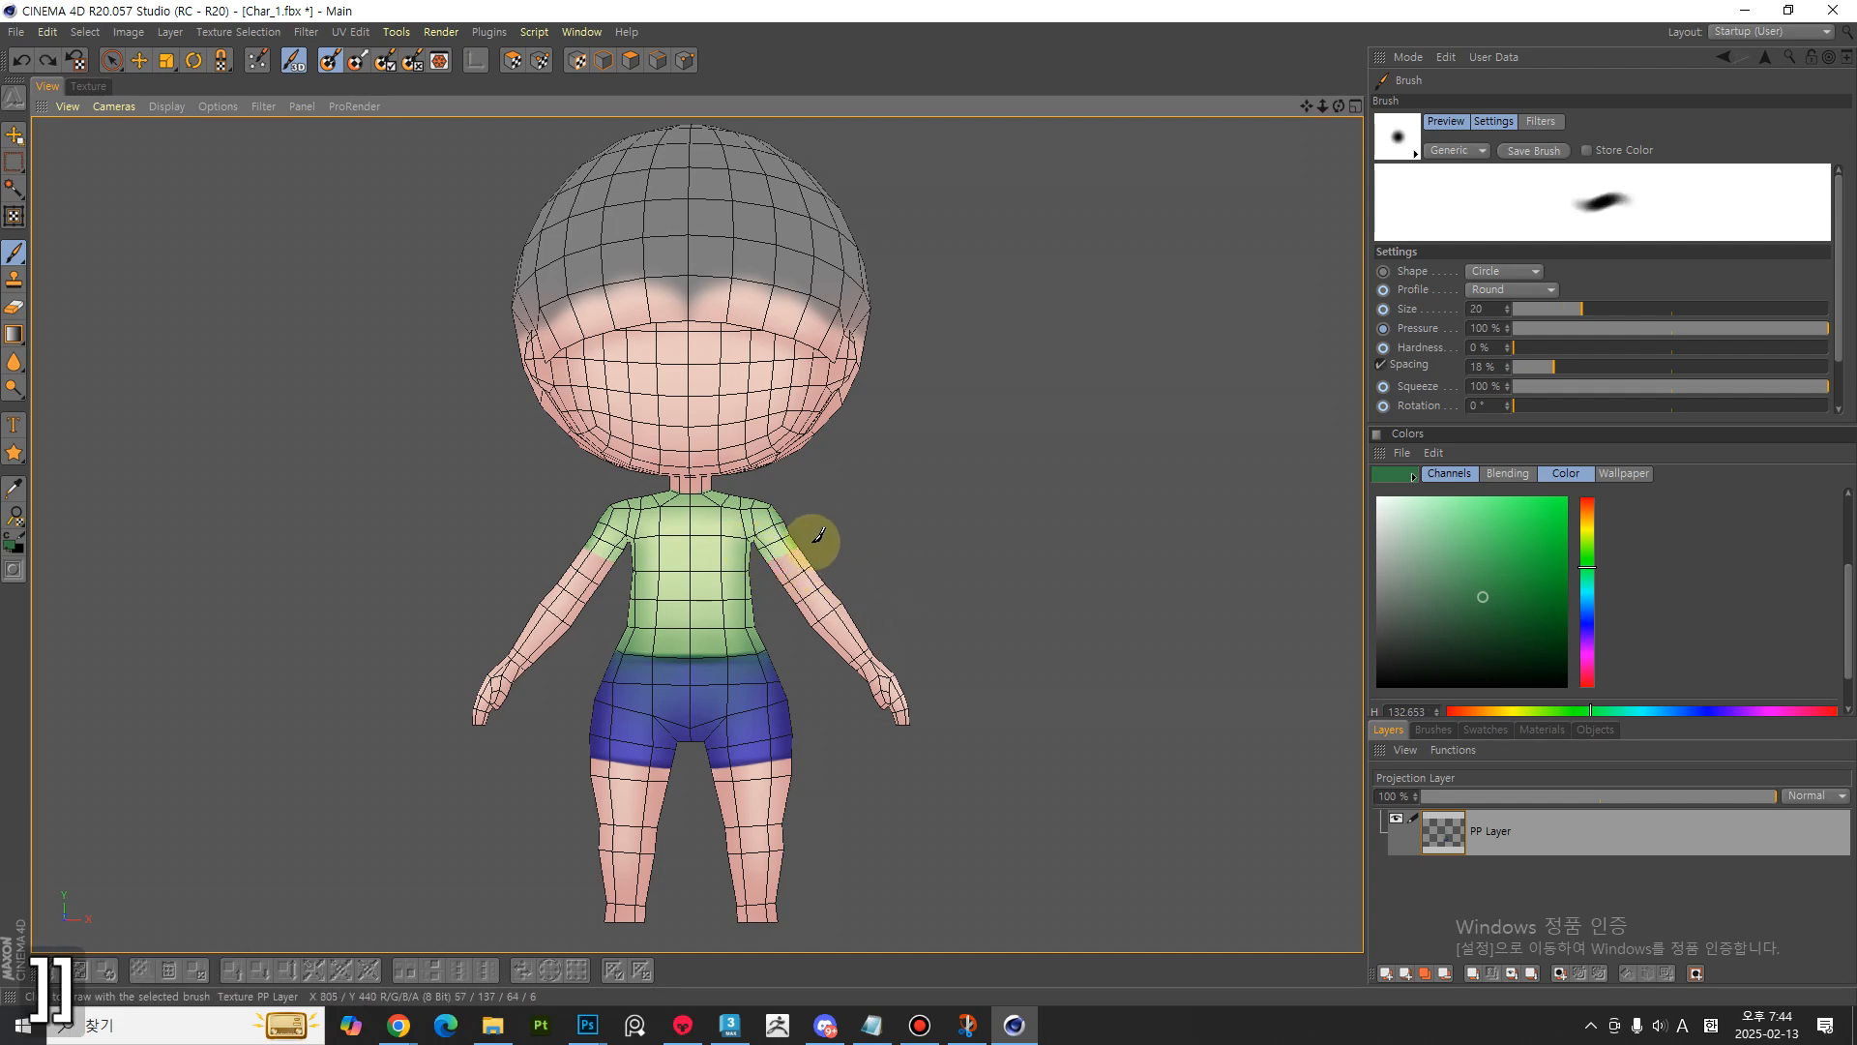
pyautogui.moveTo(792, 552); pyautogui.dragTo(814, 545)
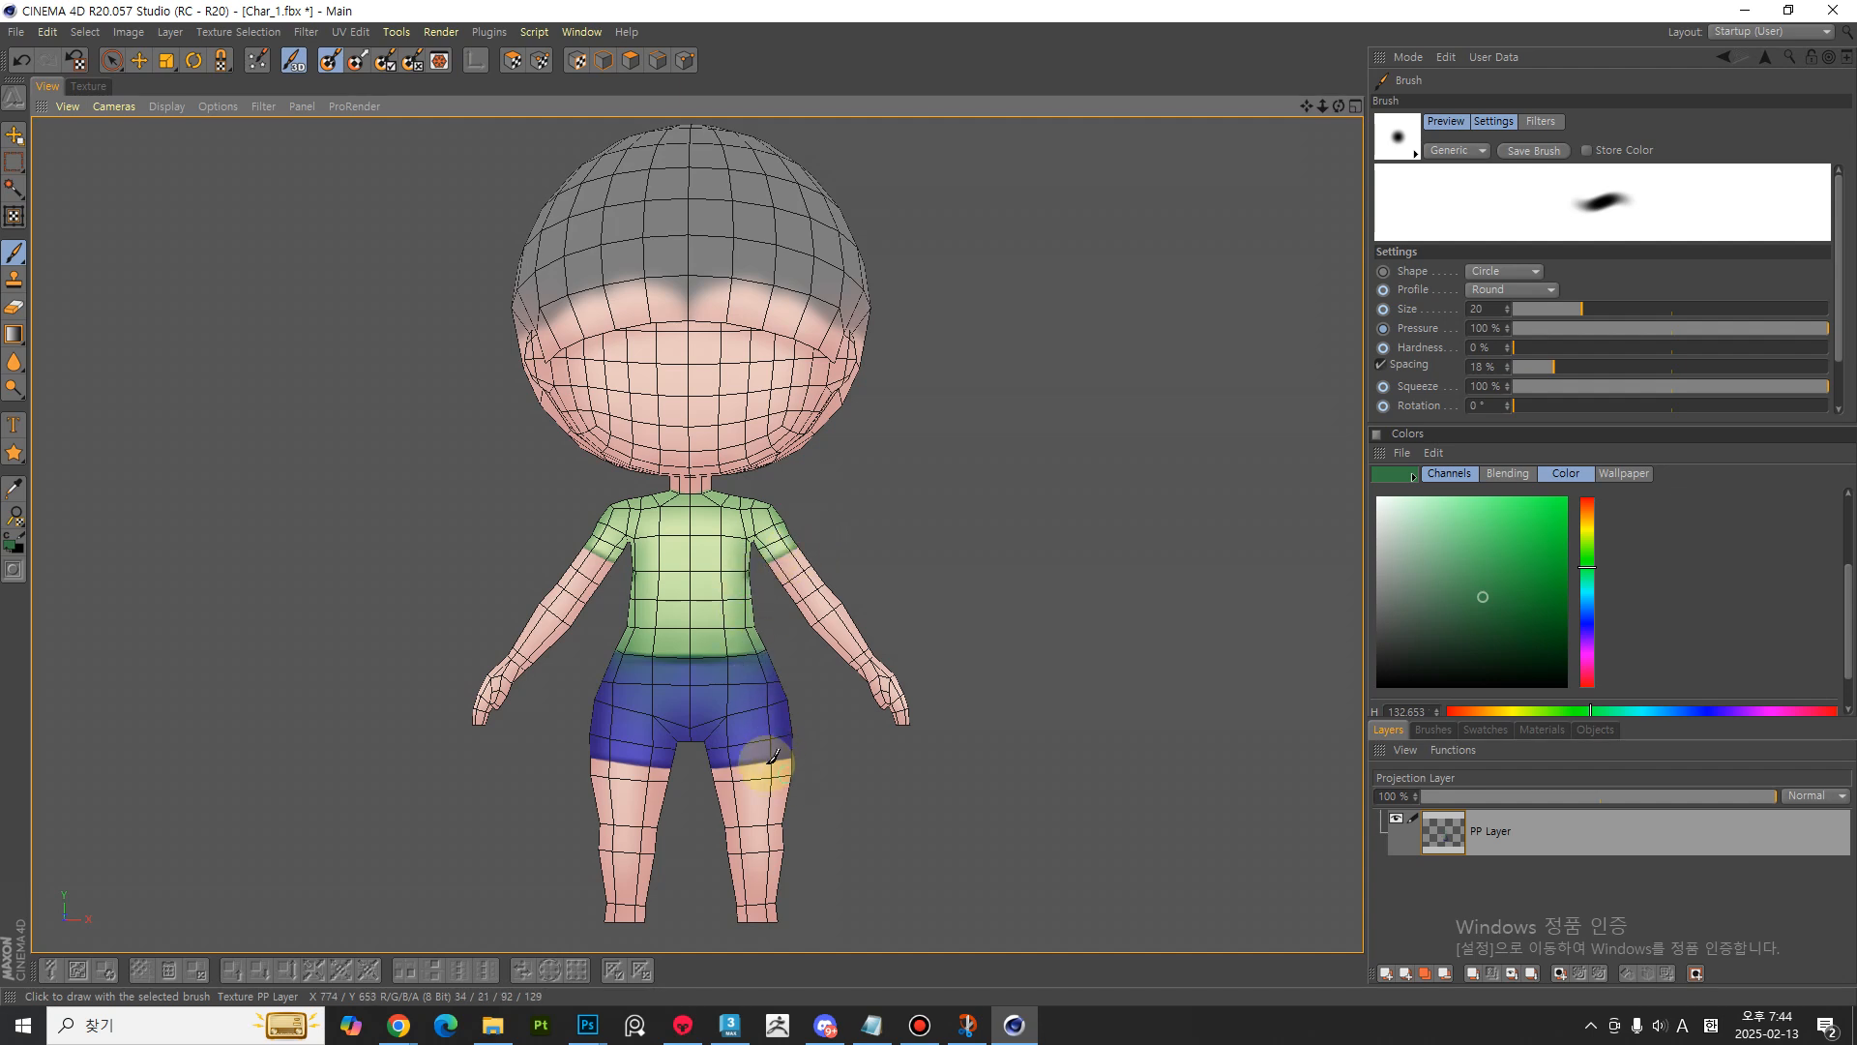
pyautogui.press(']')
pyautogui.press(']')
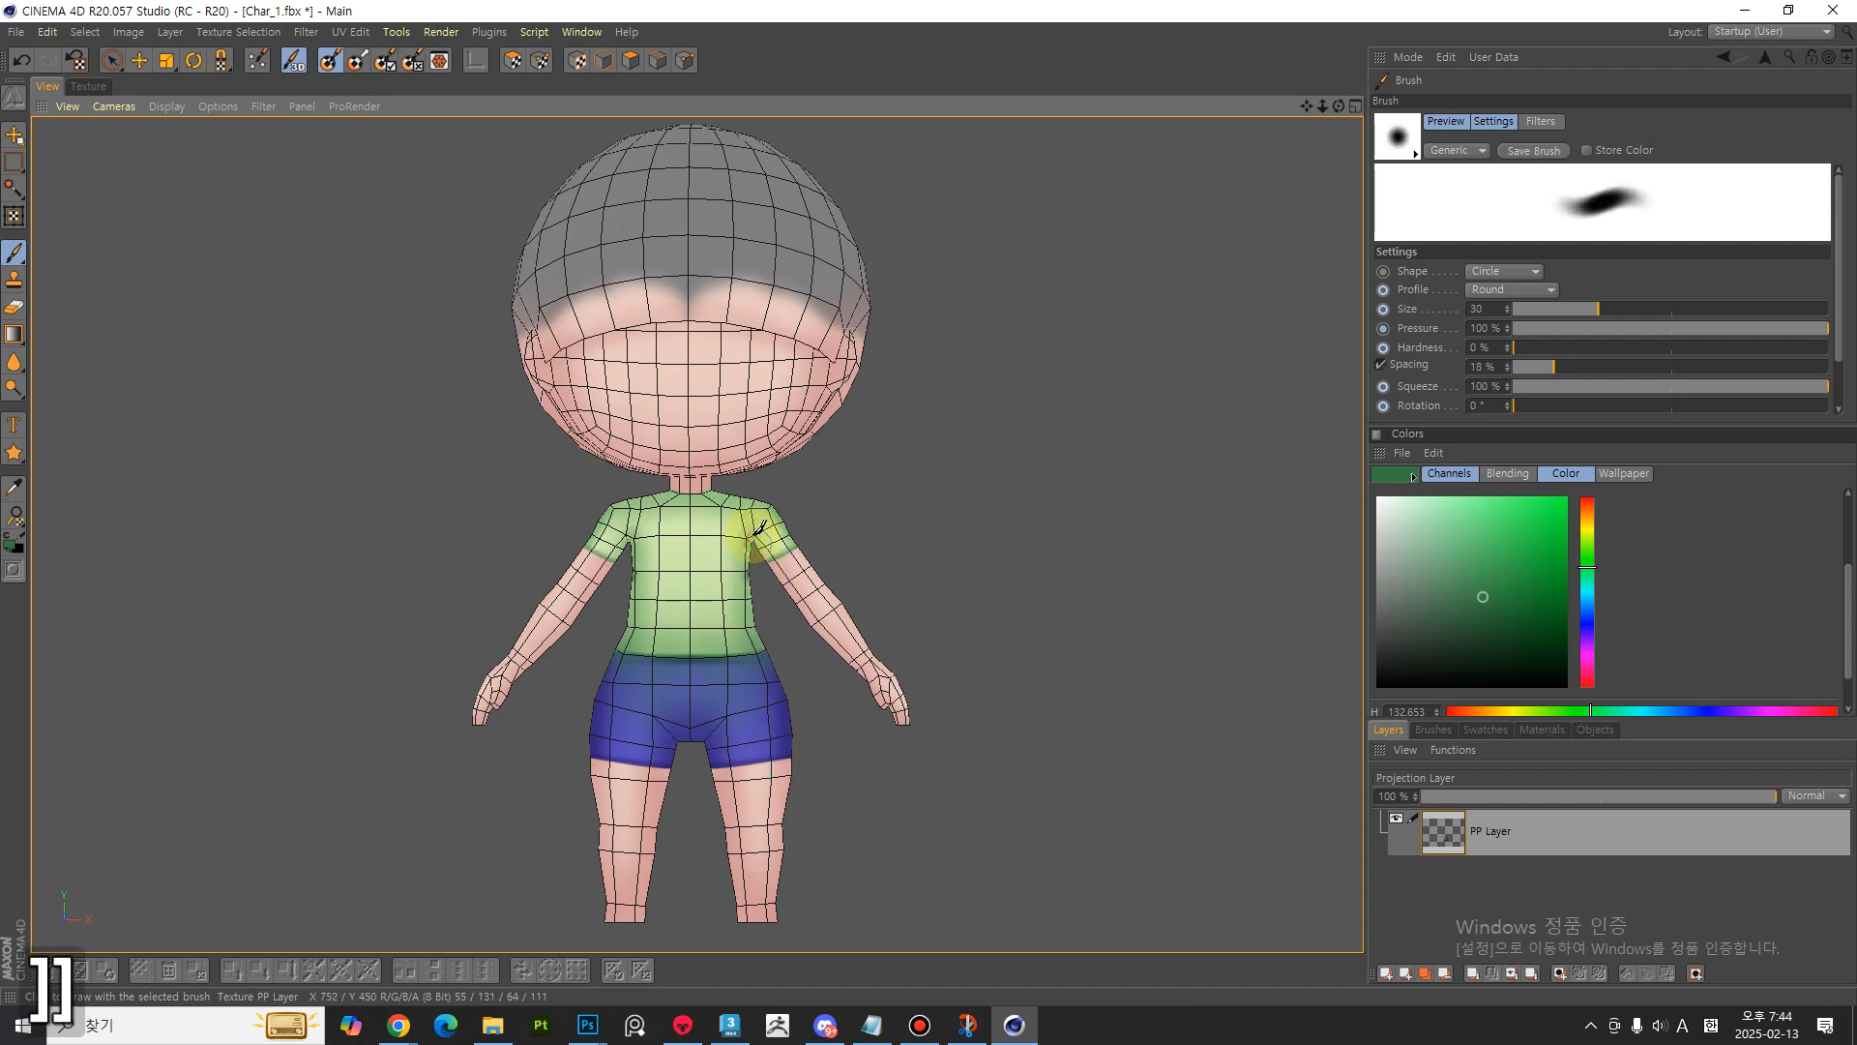
# - Turn off projection painting and display the model in Constant Shading without lines
pyautogui.click(330, 60)
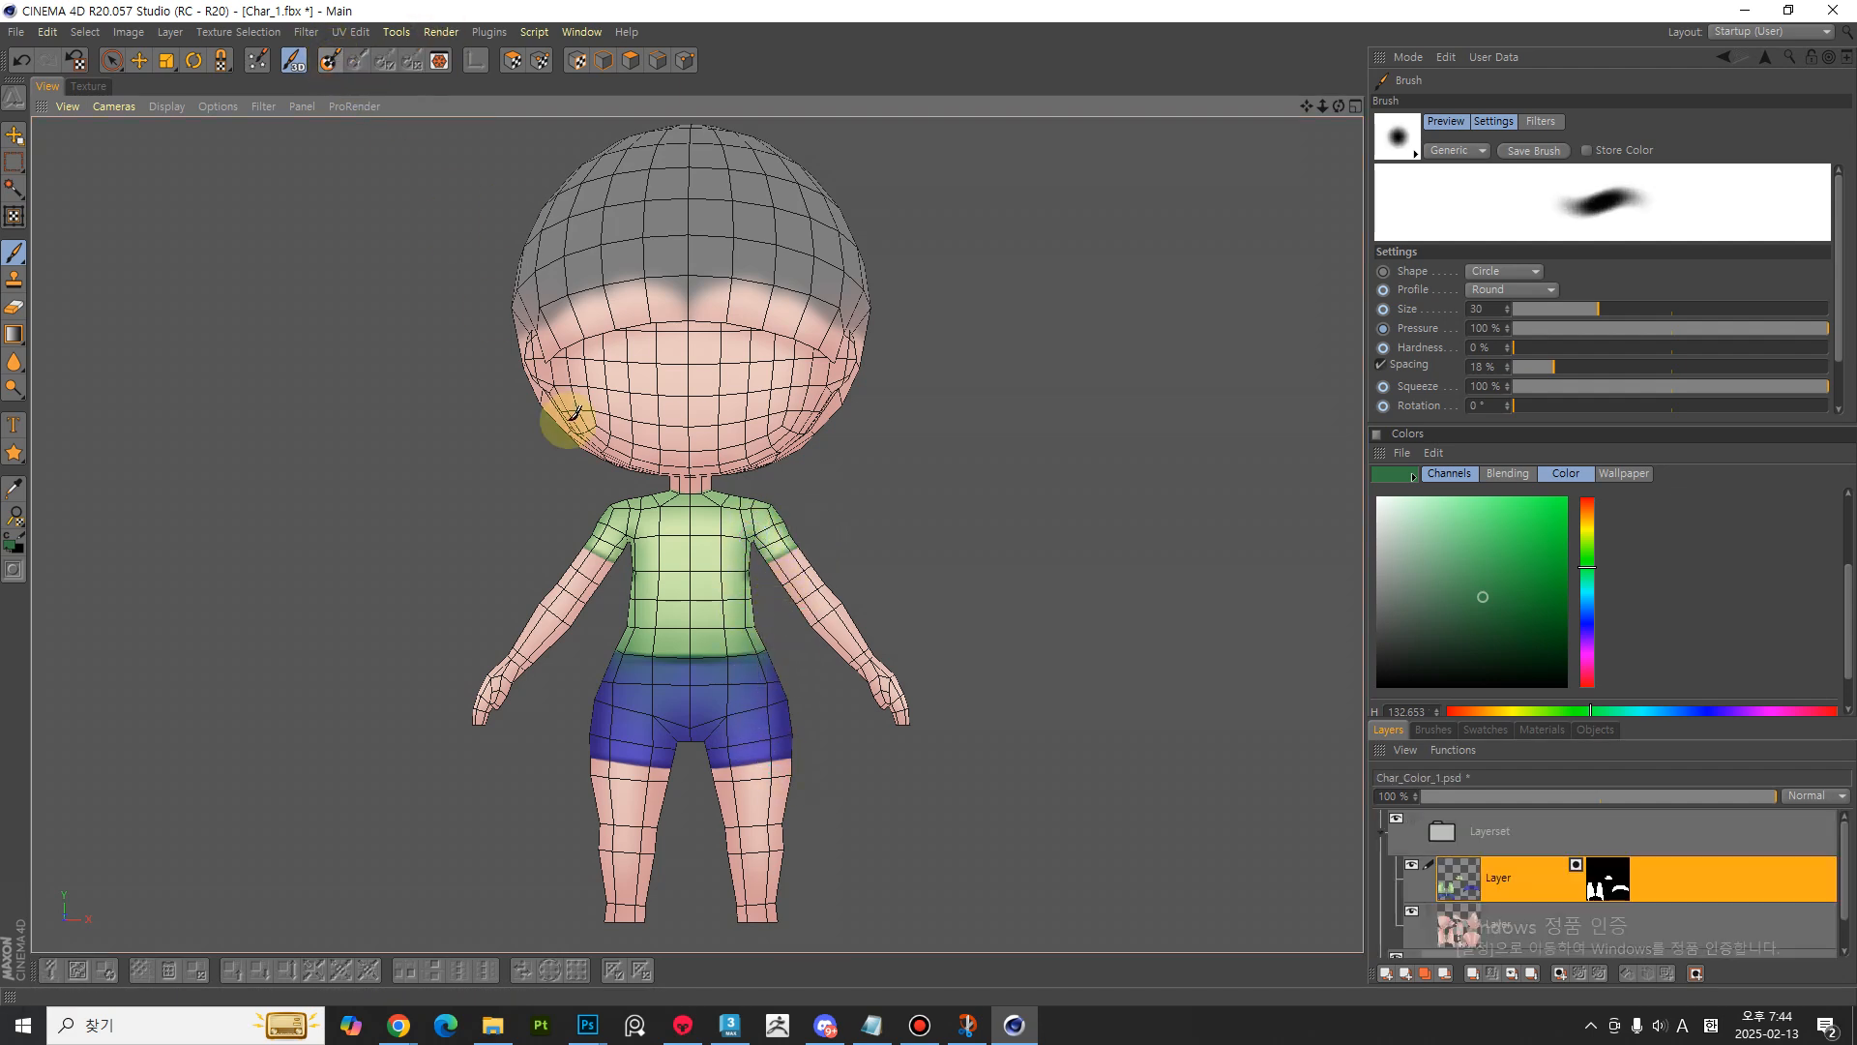
pyautogui.click(169, 106)
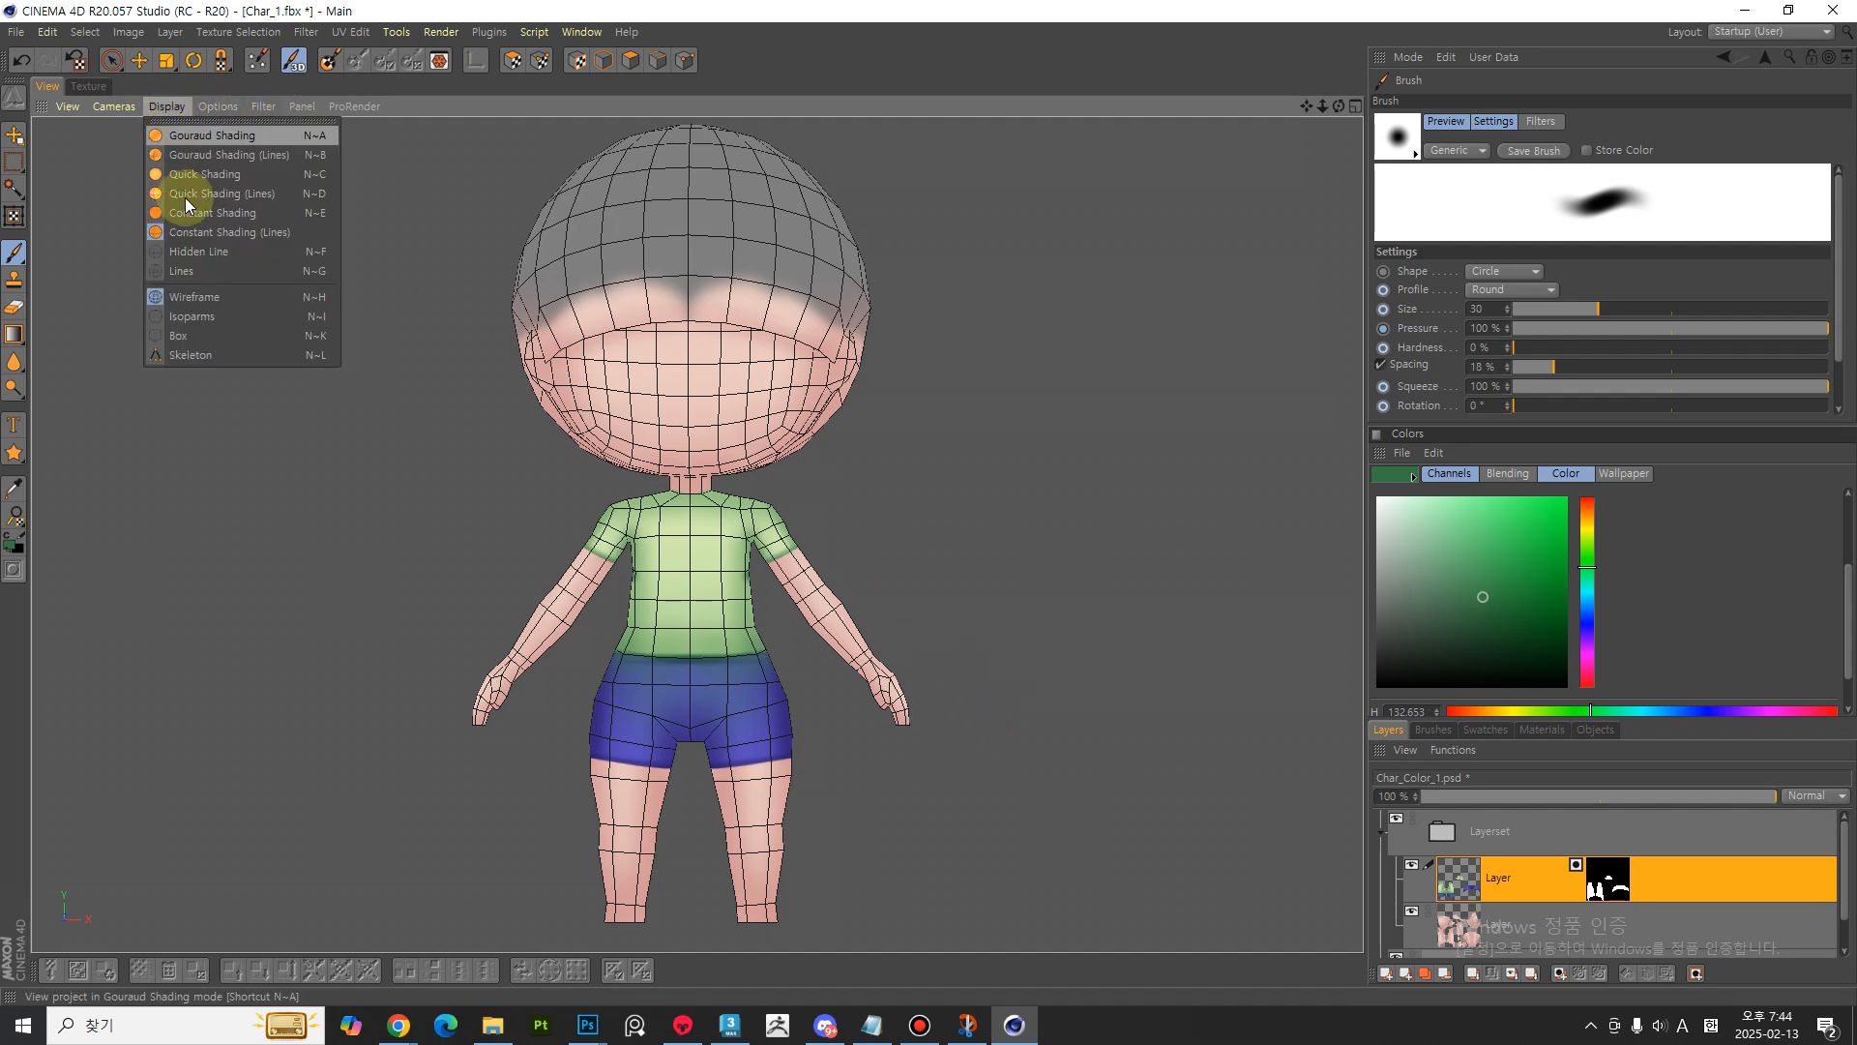
pyautogui.click(192, 213)
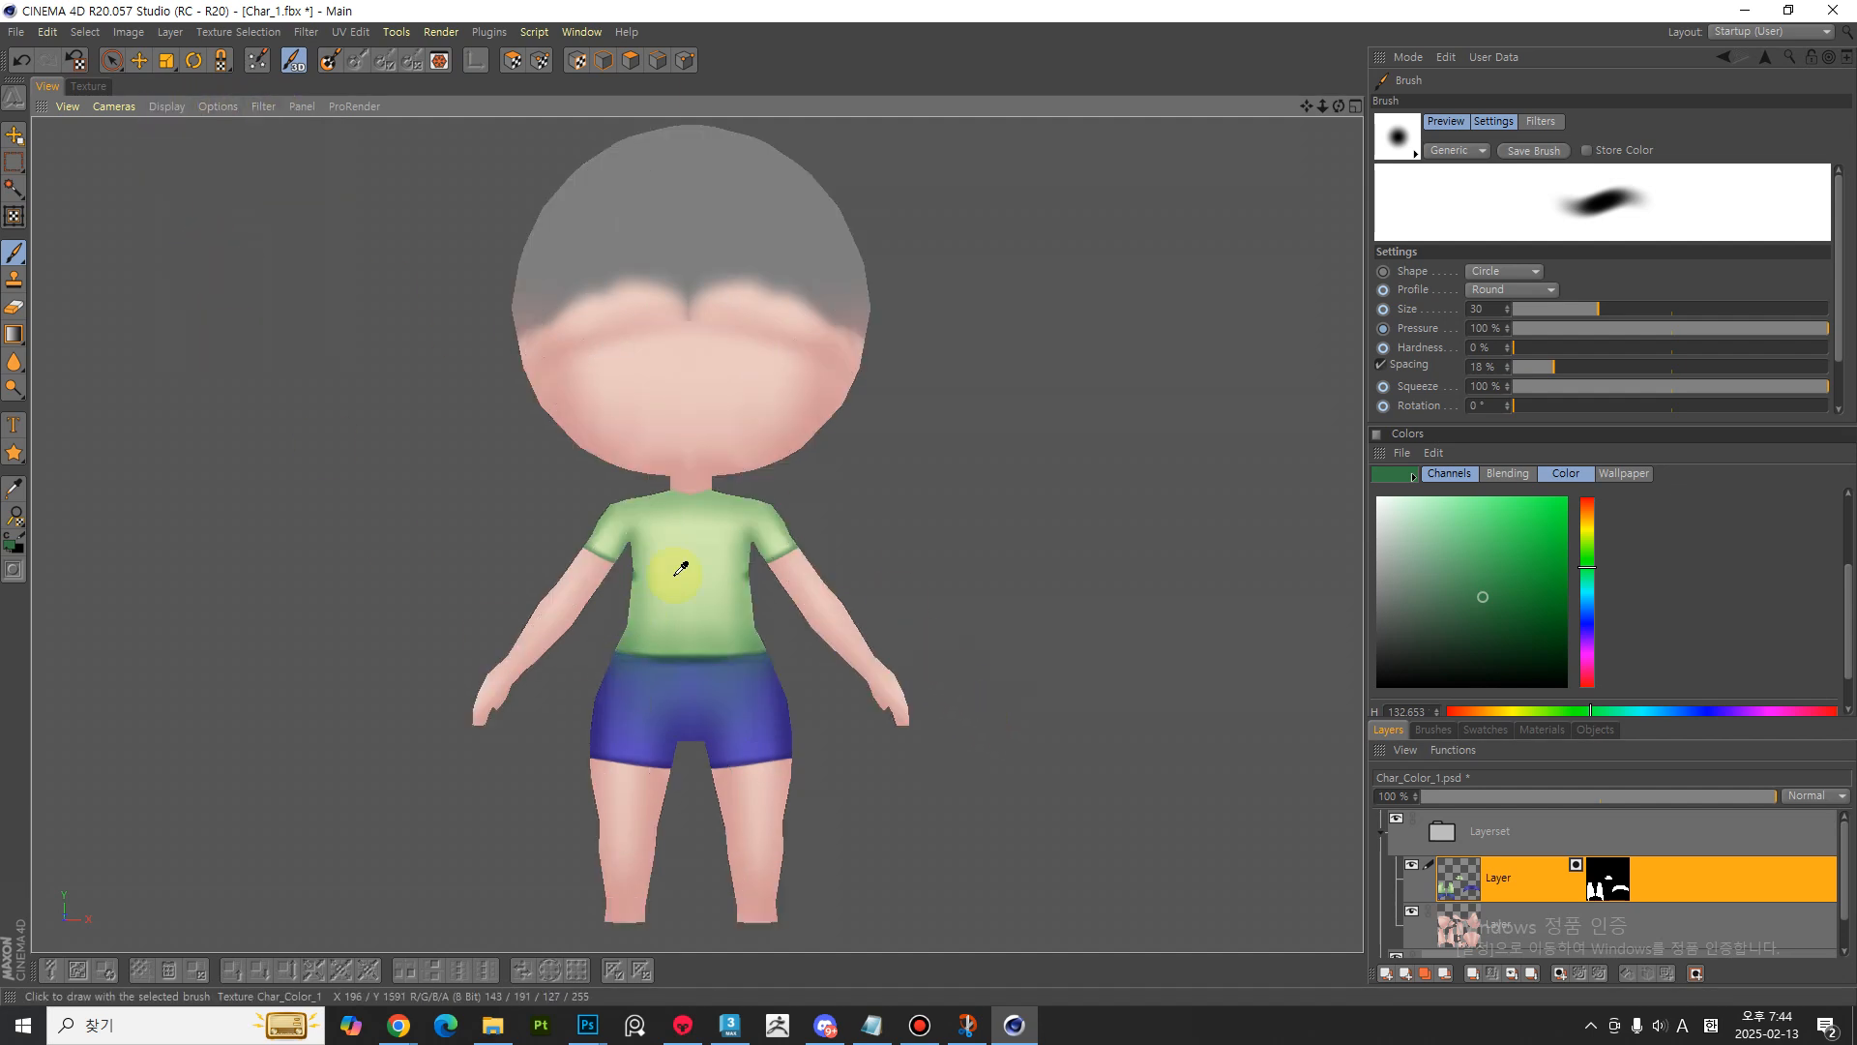
# - Sample the shirt green and softly shade the side of the shirt below the sleeve with the brush enlarged to size 70
pyautogui.keyDown('ctrl'); pyautogui.click(642, 574); pyautogui.keyUp('ctrl')
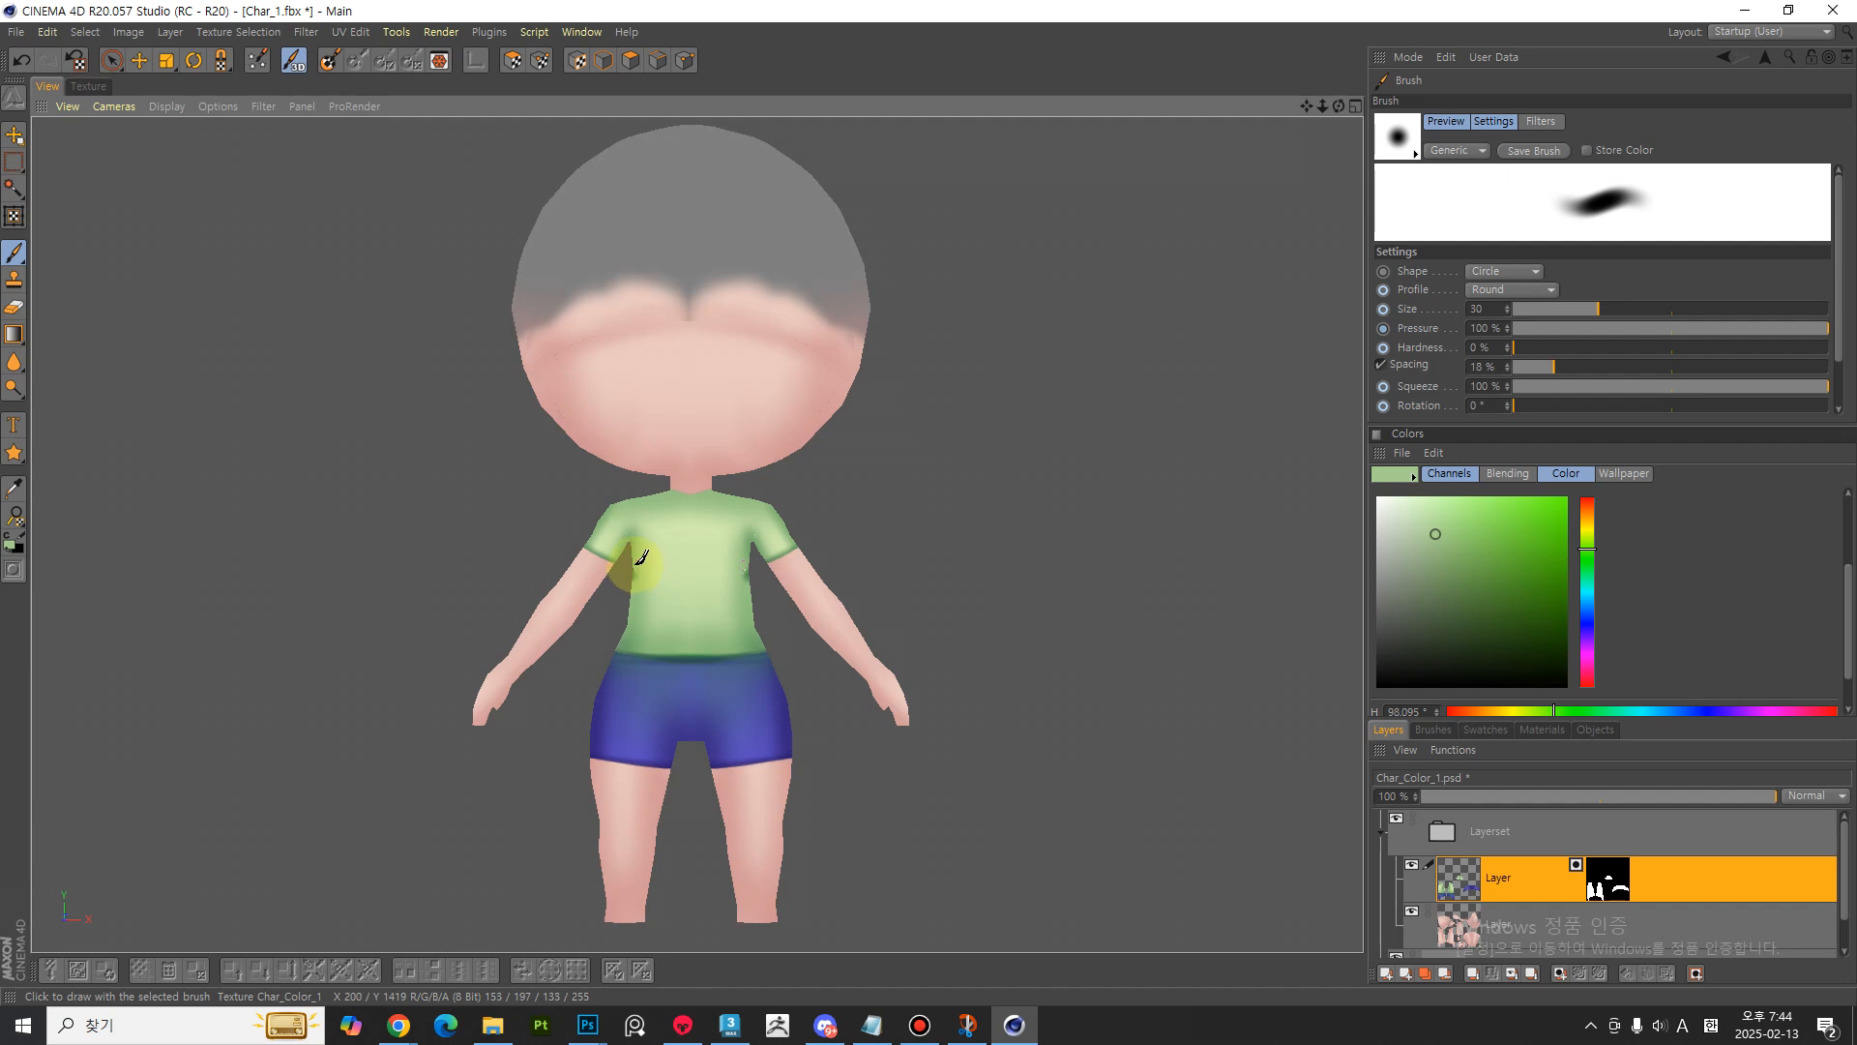
pyautogui.keyDown('alt'); pyautogui.moveTo(600, 635); pyautogui.dragTo(743, 538); pyautogui.keyUp('alt')
pyautogui.keyDown('alt'); pyautogui.moveTo(745, 546); pyautogui.dragTo(767, 463, button='right'); pyautogui.keyUp('alt')
pyautogui.press(']')
pyautogui.press(']')
pyautogui.press(']')
pyautogui.press(']')
pyautogui.press(']')
pyautogui.press(']')
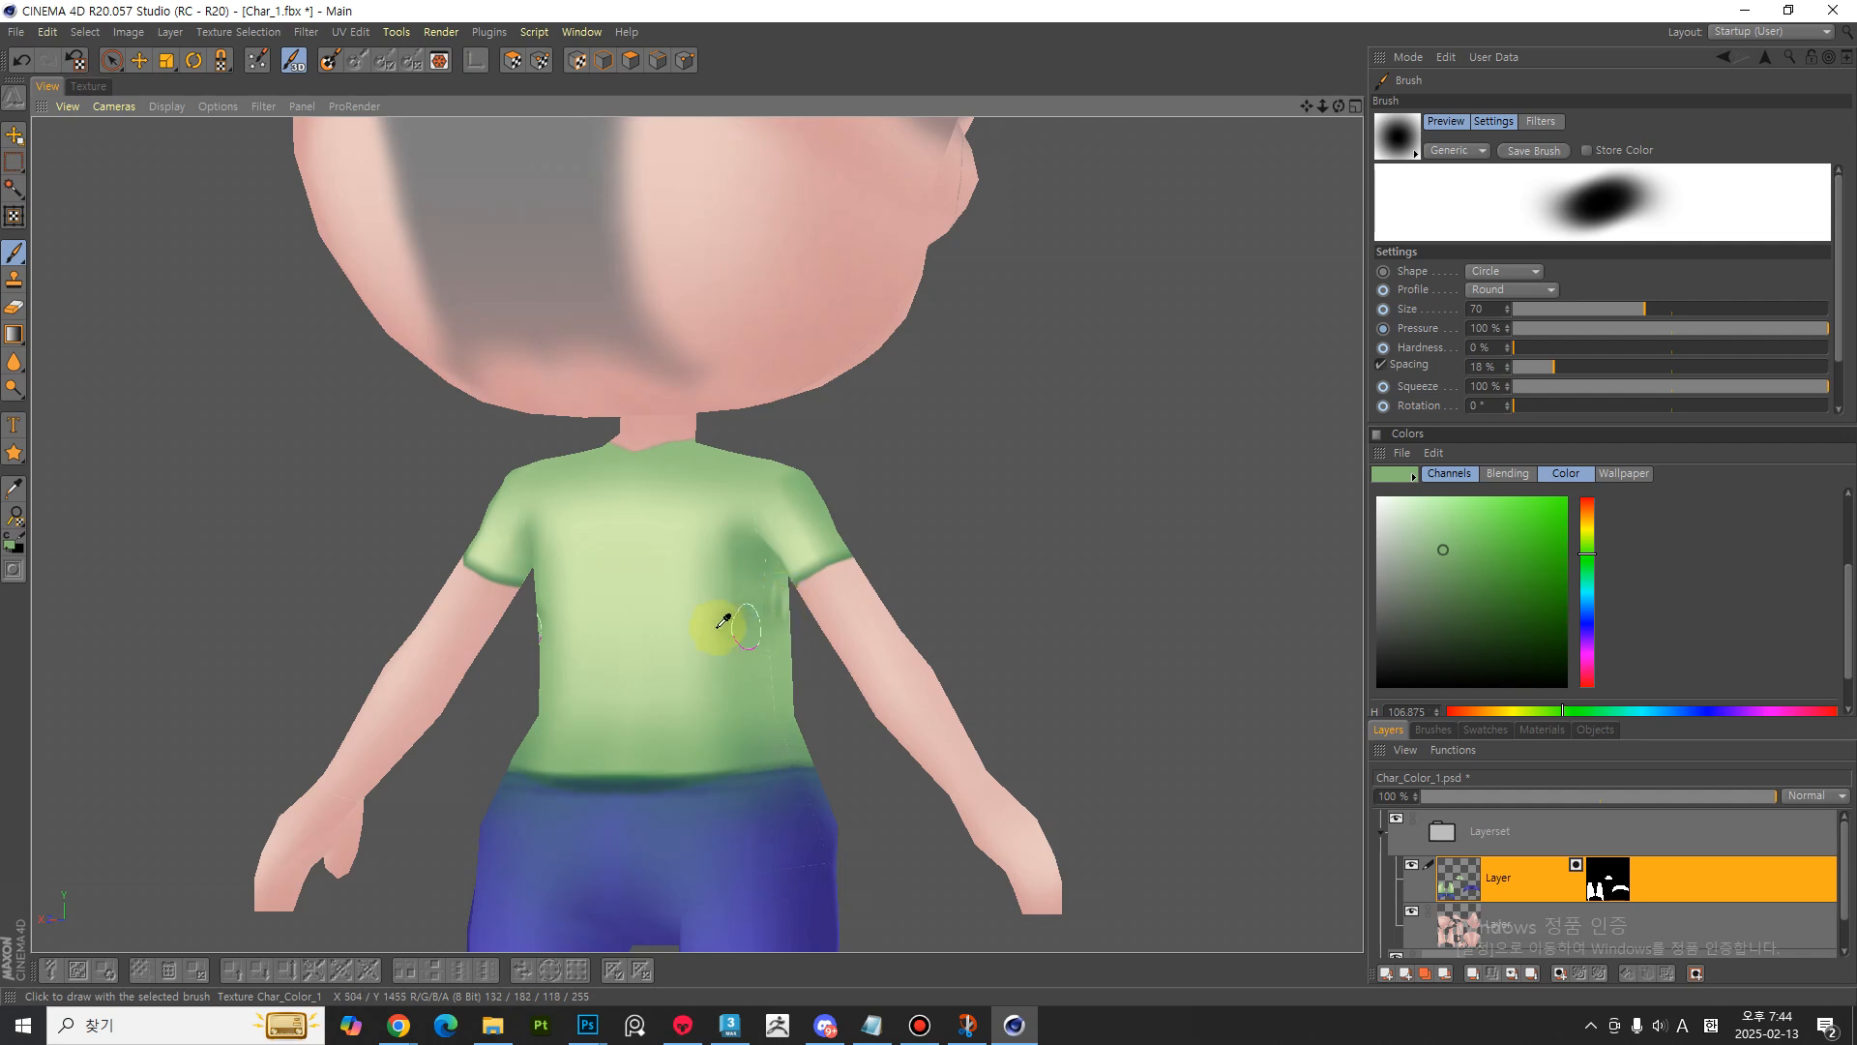
pyautogui.keyDown('alt'); pyautogui.moveTo(759, 622); pyautogui.dragTo(740, 687, button='middle'); pyautogui.keyUp('alt')
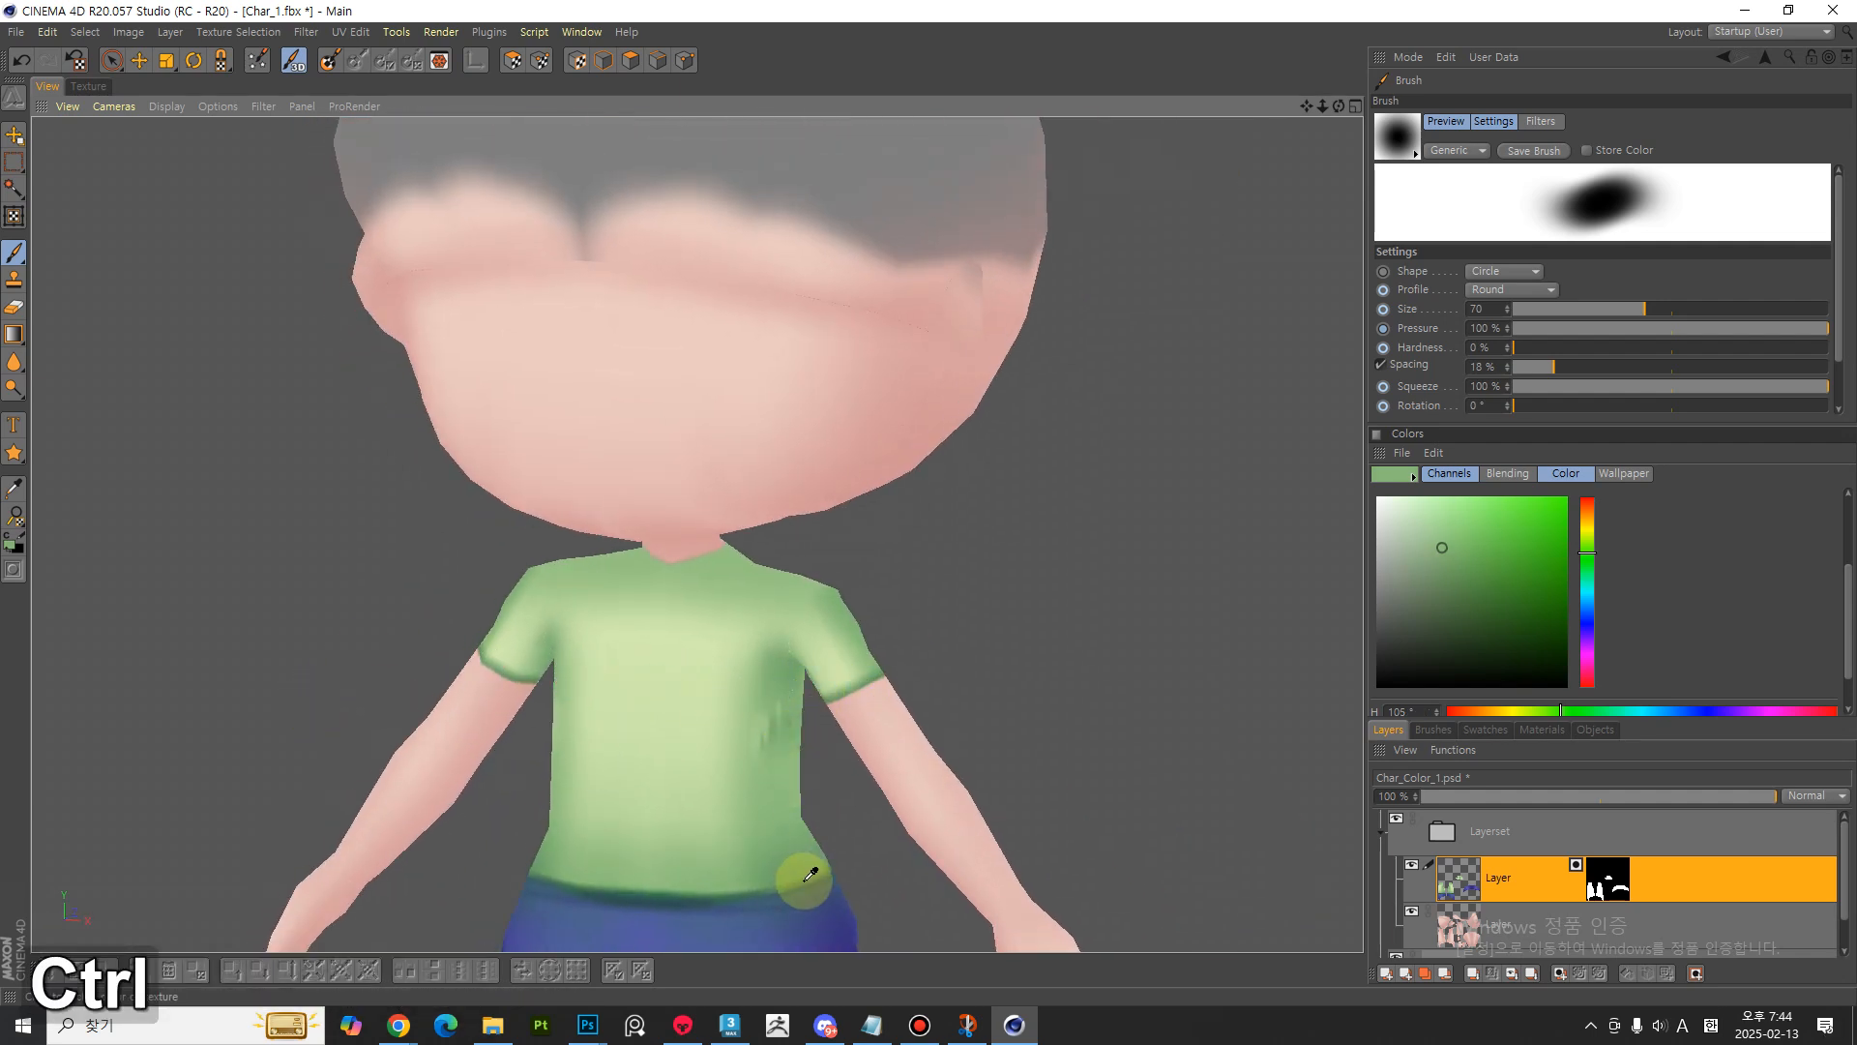
# - Sample a darker green from the shirt side and shade the armpit creases at brush sizes 45 and 30
pyautogui.keyDown('ctrl'); pyautogui.click(772, 696); pyautogui.keyUp('ctrl')
pyautogui.press('[')
pyautogui.press('[')
pyautogui.press('[')
pyautogui.press('[')
pyautogui.press('[')
pyautogui.press('[')
pyautogui.press('[')
pyautogui.press('[')
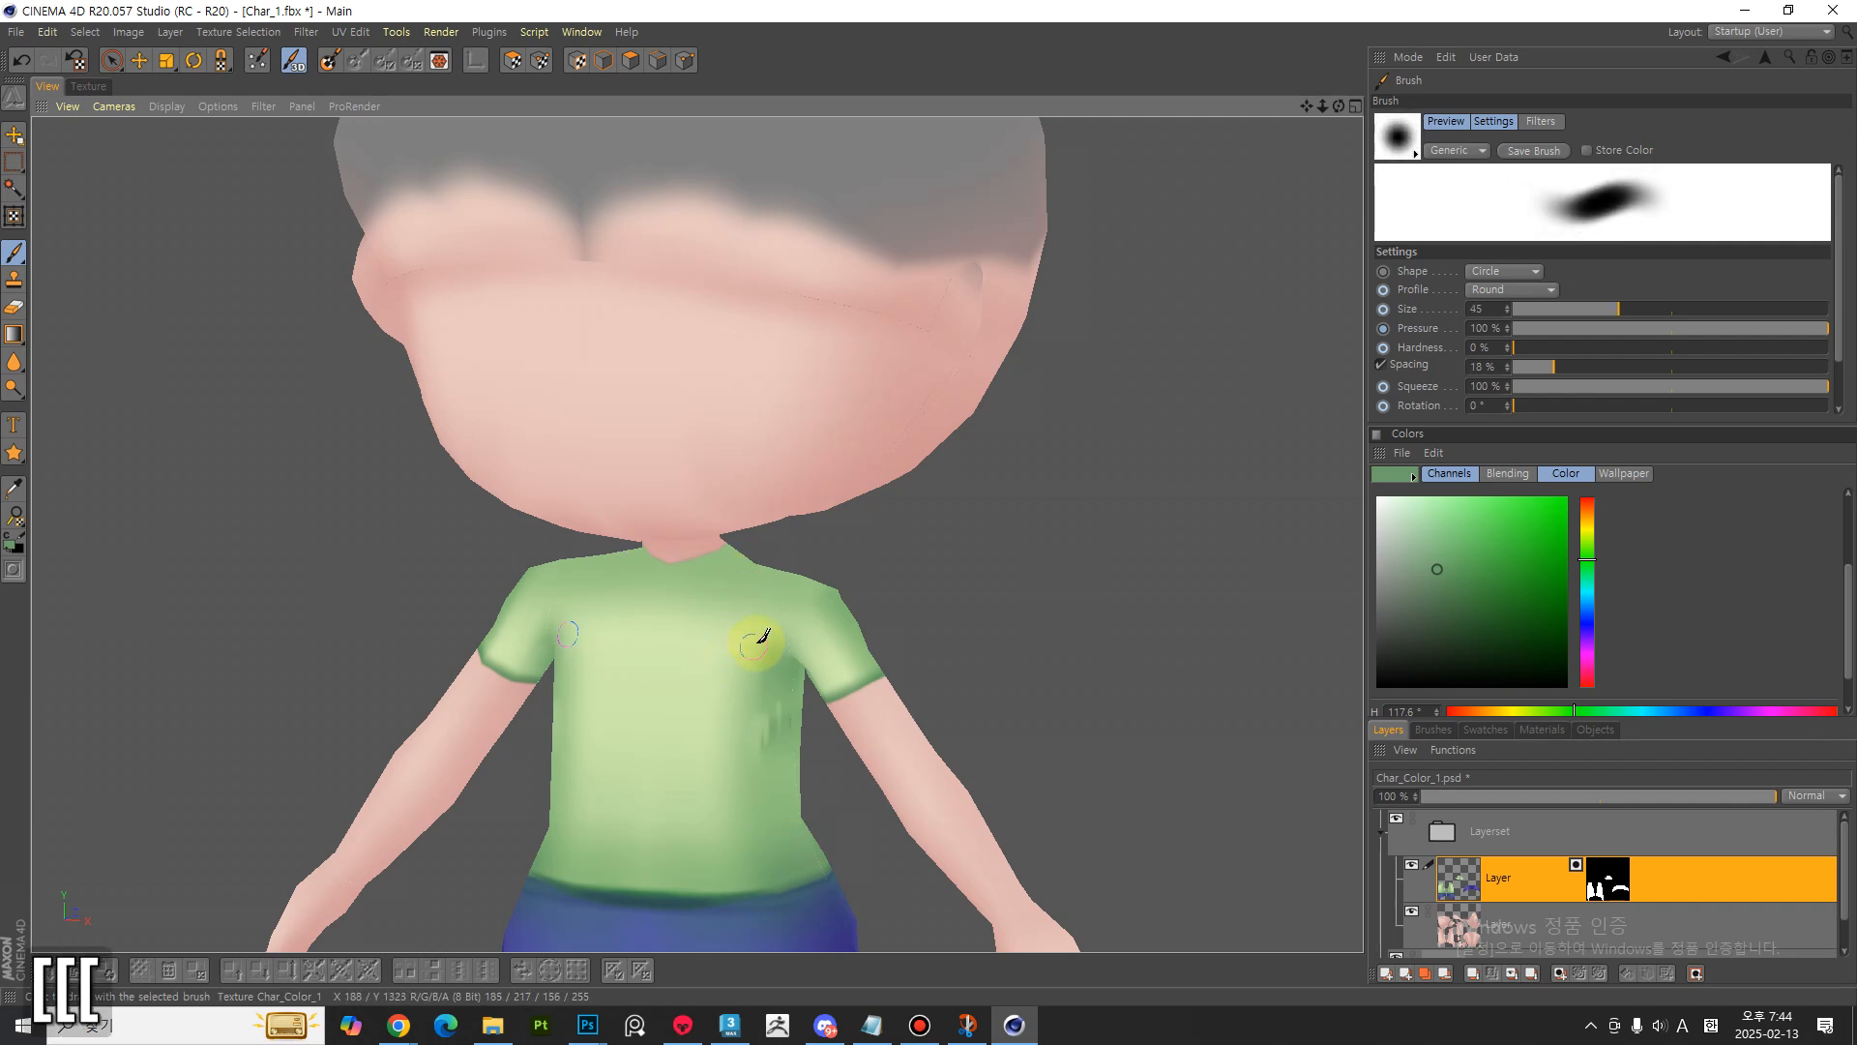
pyautogui.press(']')
pyautogui.press(']')
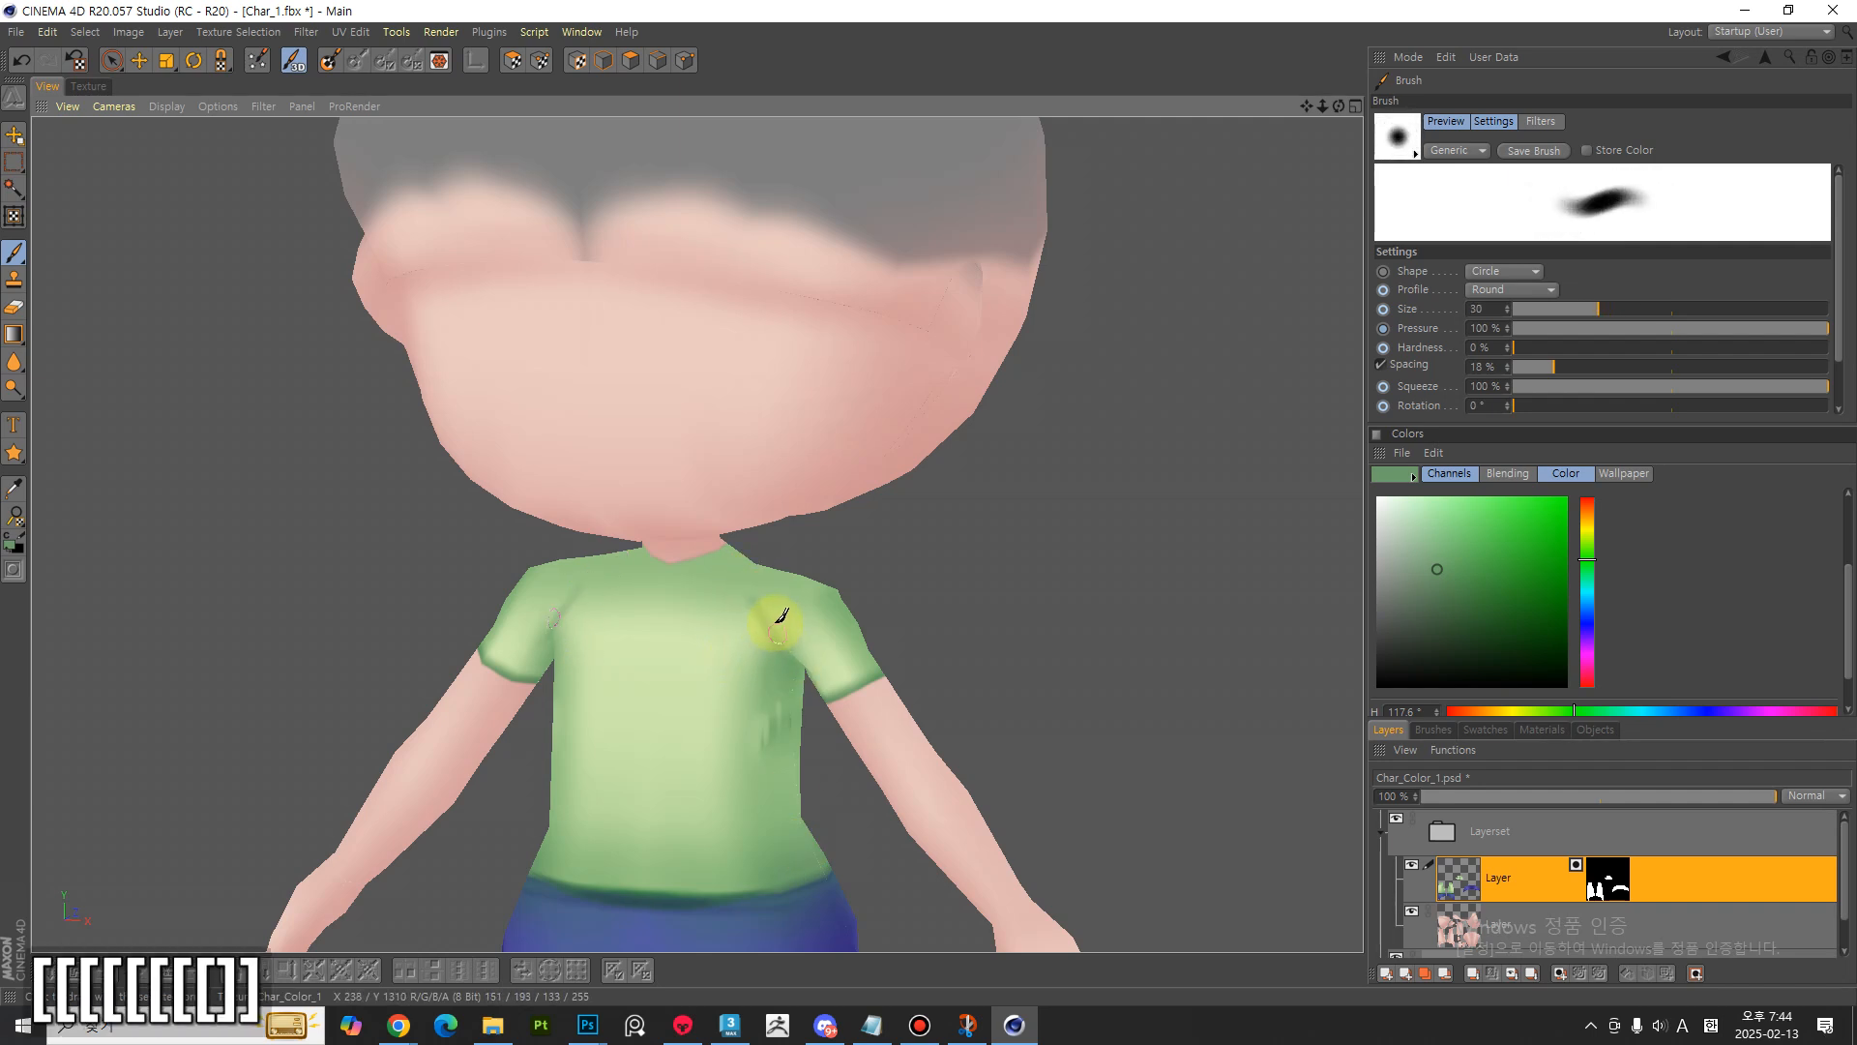
pyautogui.keyDown('alt'); pyautogui.moveTo(825, 684); pyautogui.dragTo(779, 711); pyautogui.keyUp('alt')
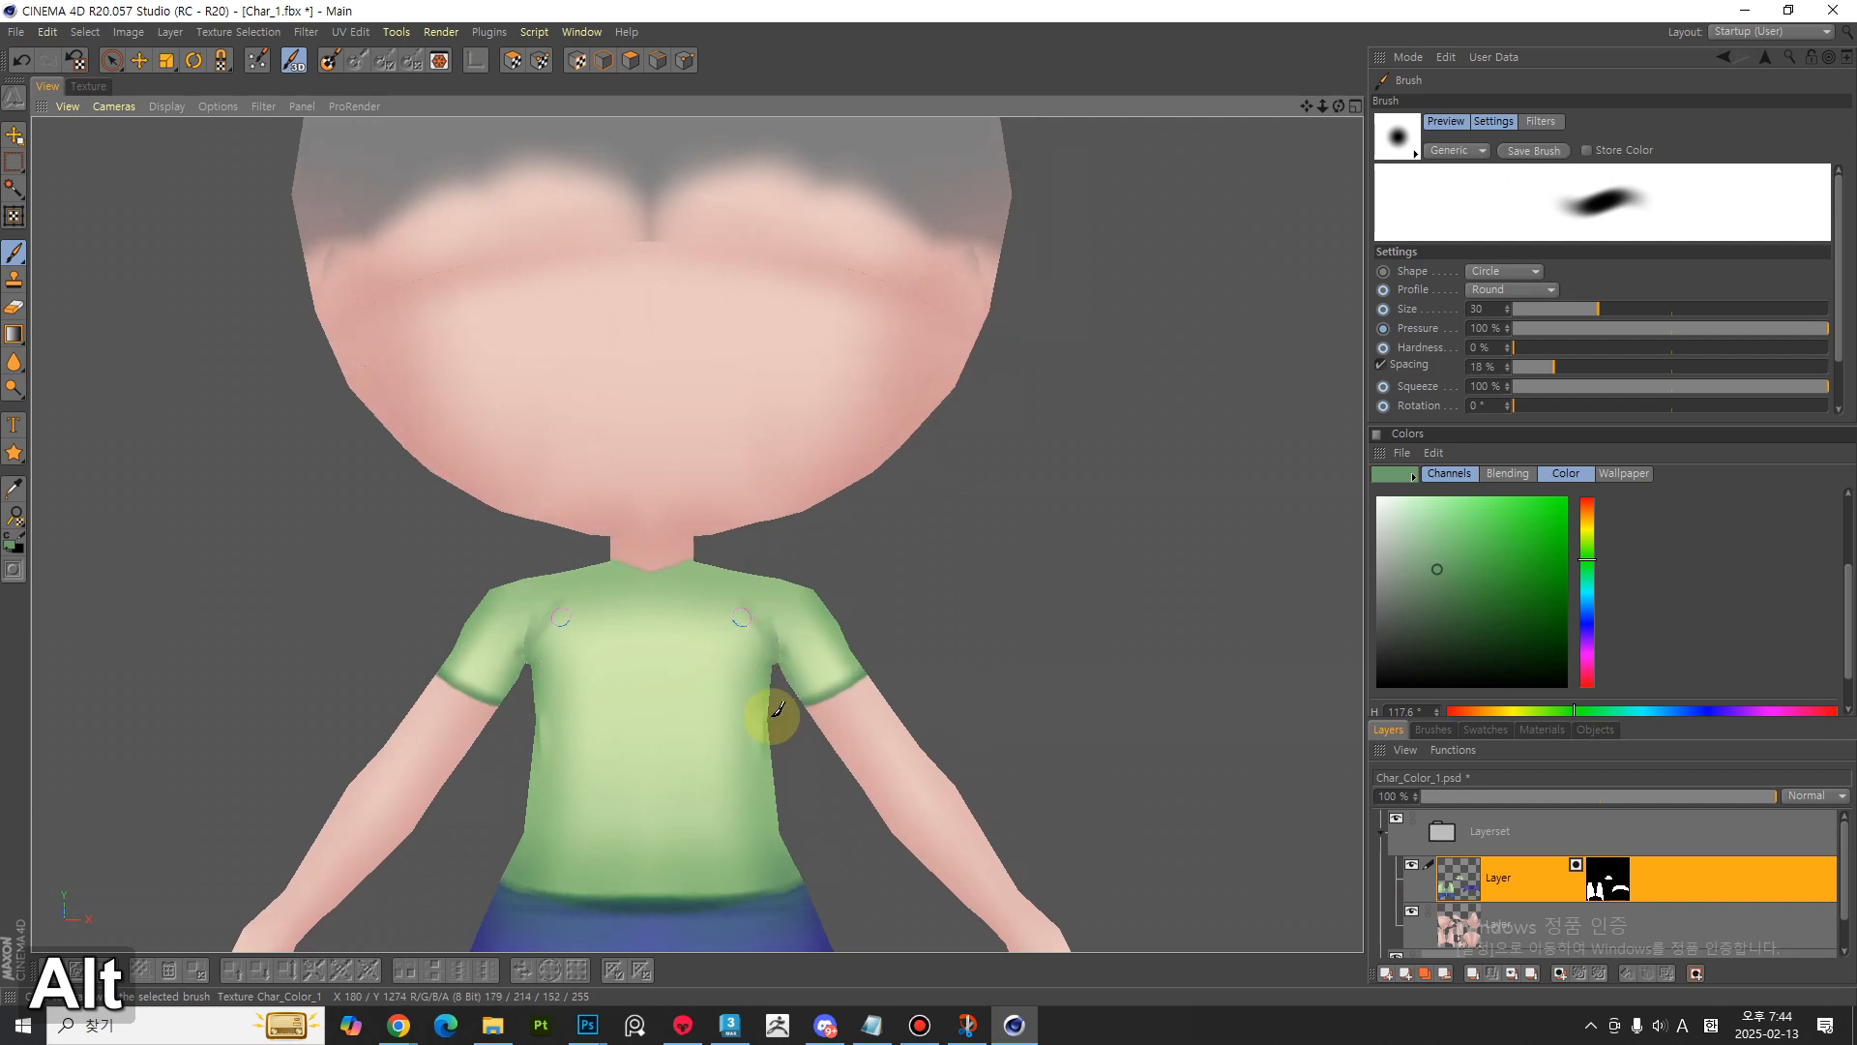
pyautogui.keyDown('alt'); pyautogui.moveTo(741, 745); pyautogui.dragTo(717, 648, button='middle'); pyautogui.keyUp('alt')
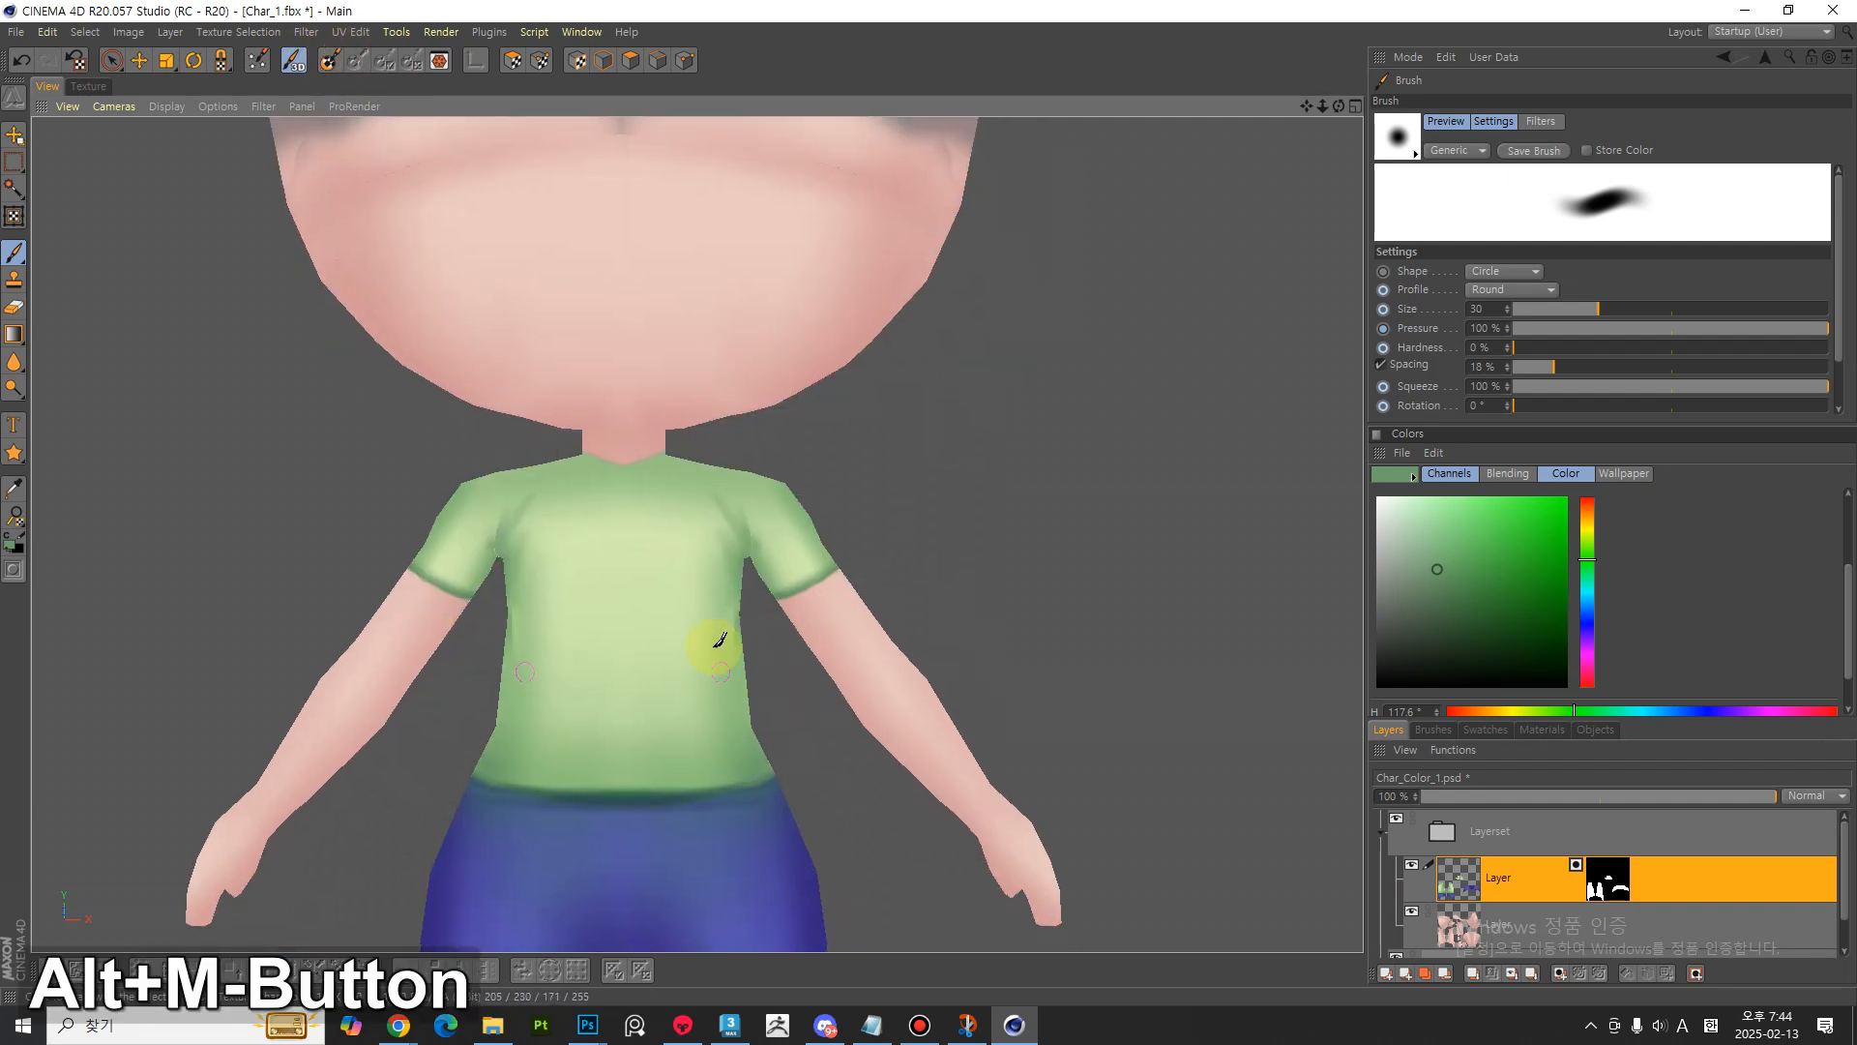
pyautogui.keyDown('alt'); pyautogui.moveTo(717, 647); pyautogui.dragTo(670, 634); pyautogui.keyUp('alt')
pyautogui.moveTo(813, 460)
pyautogui.keyDown('alt'); pyautogui.mouseDown(button='middle')
pyautogui.moveTo(614, 515)
pyautogui.moveTo(692, 472)
pyautogui.mouseUp(button='middle'); pyautogui.keyUp('alt')
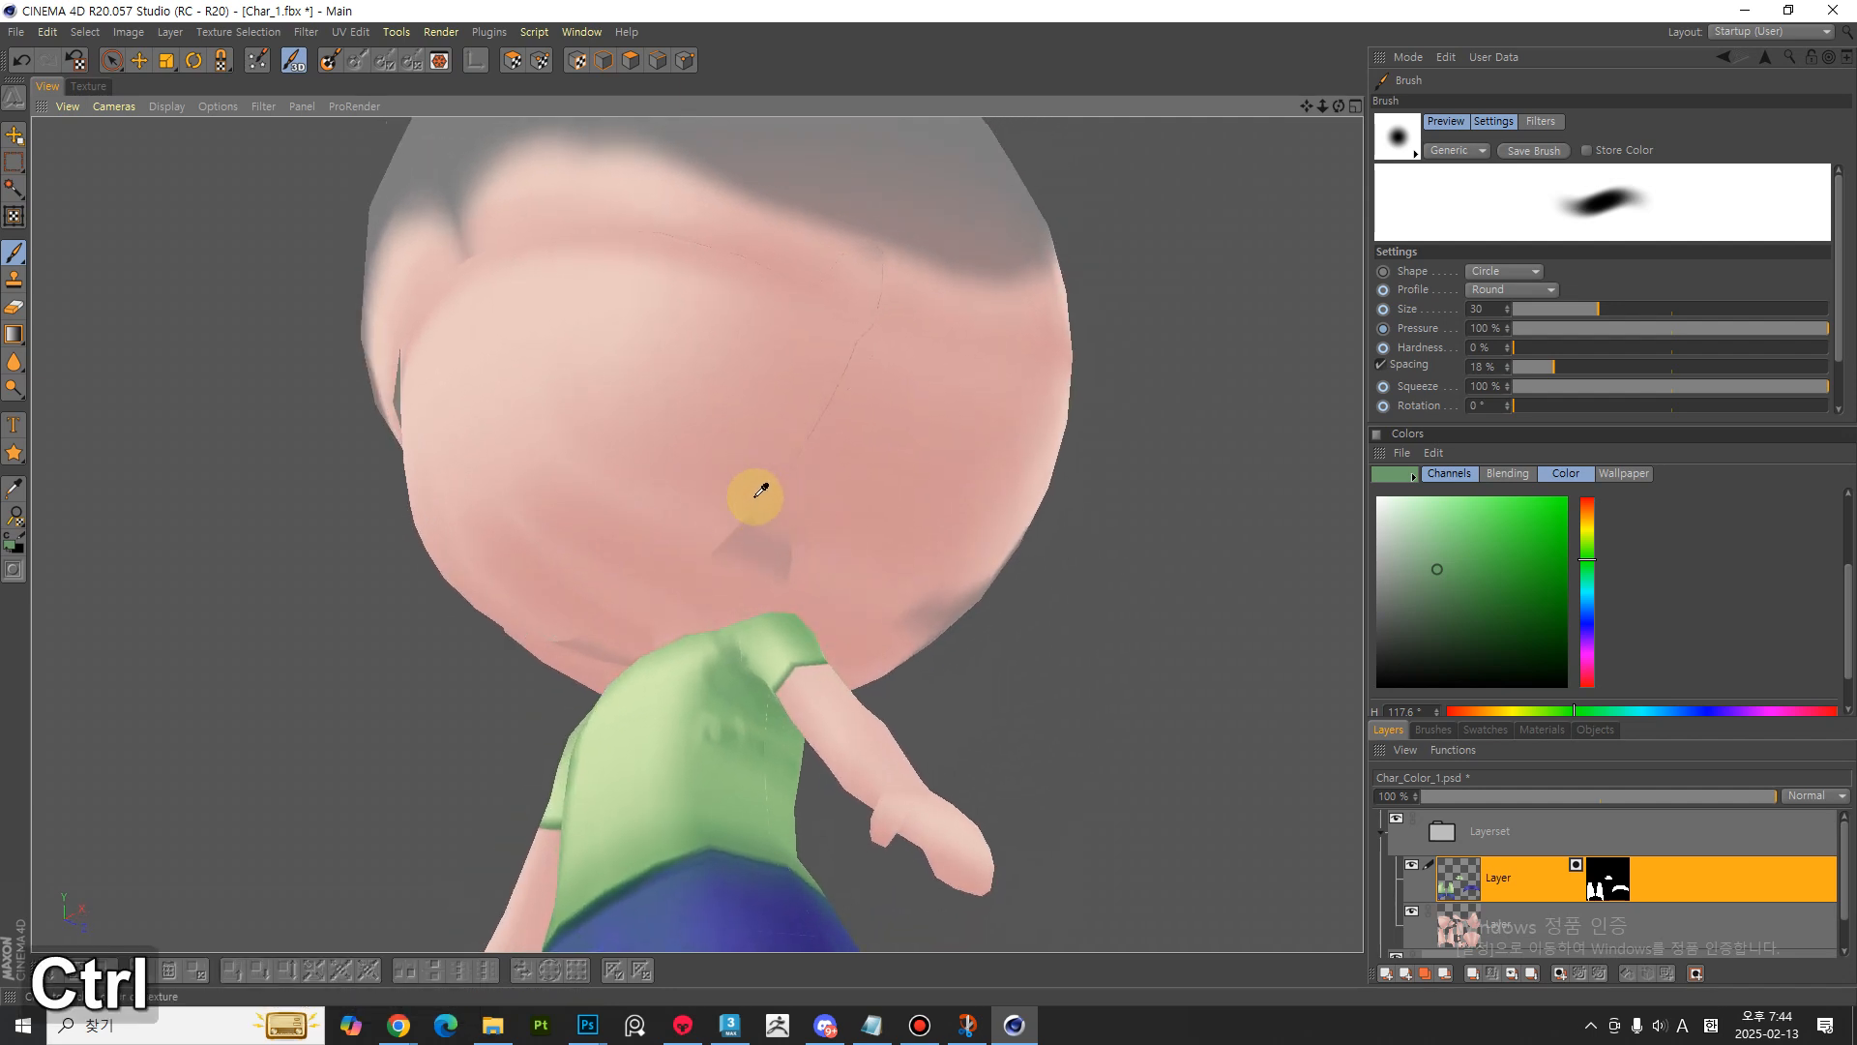
# - Sample the skin colour, select the skin layer and paint over the grey gap under the head at brush size 45
pyautogui.keyDown('ctrl'); pyautogui.click(807, 563); pyautogui.keyUp('ctrl')
pyautogui.click(1554, 938)
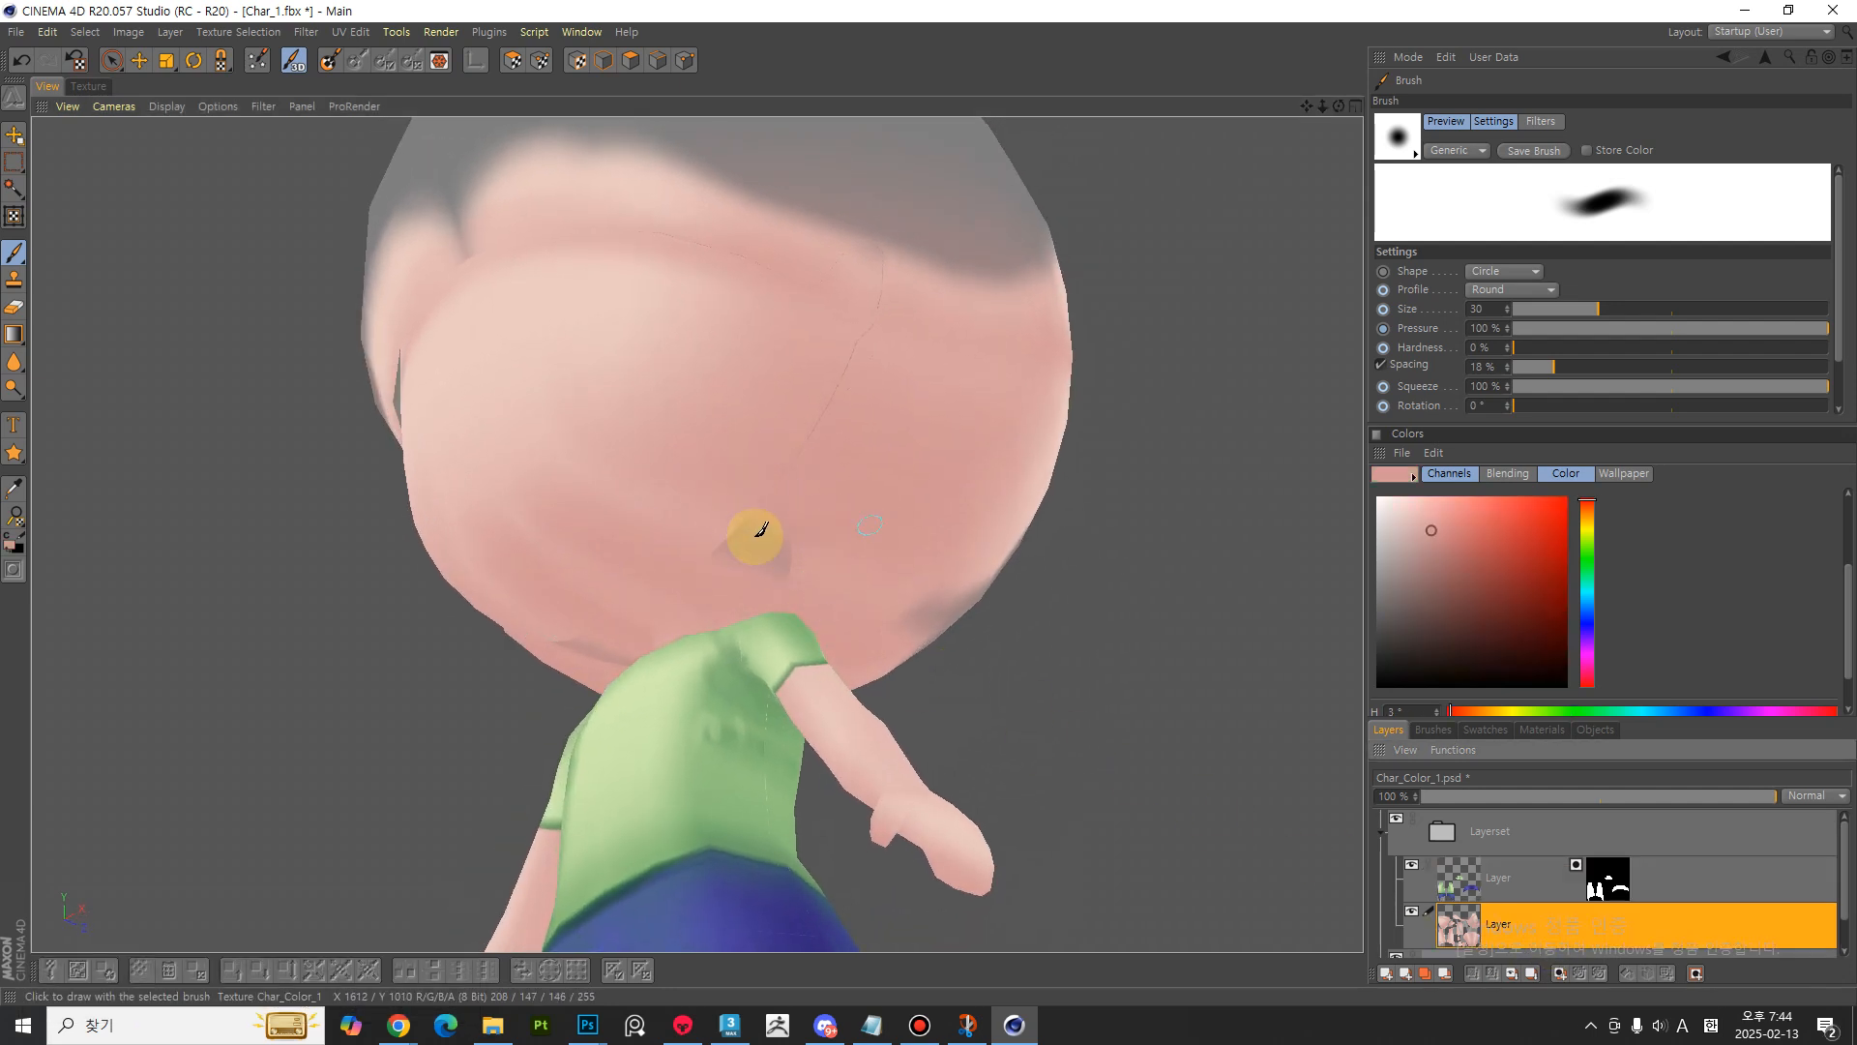
pyautogui.press(']')
pyautogui.press(']')
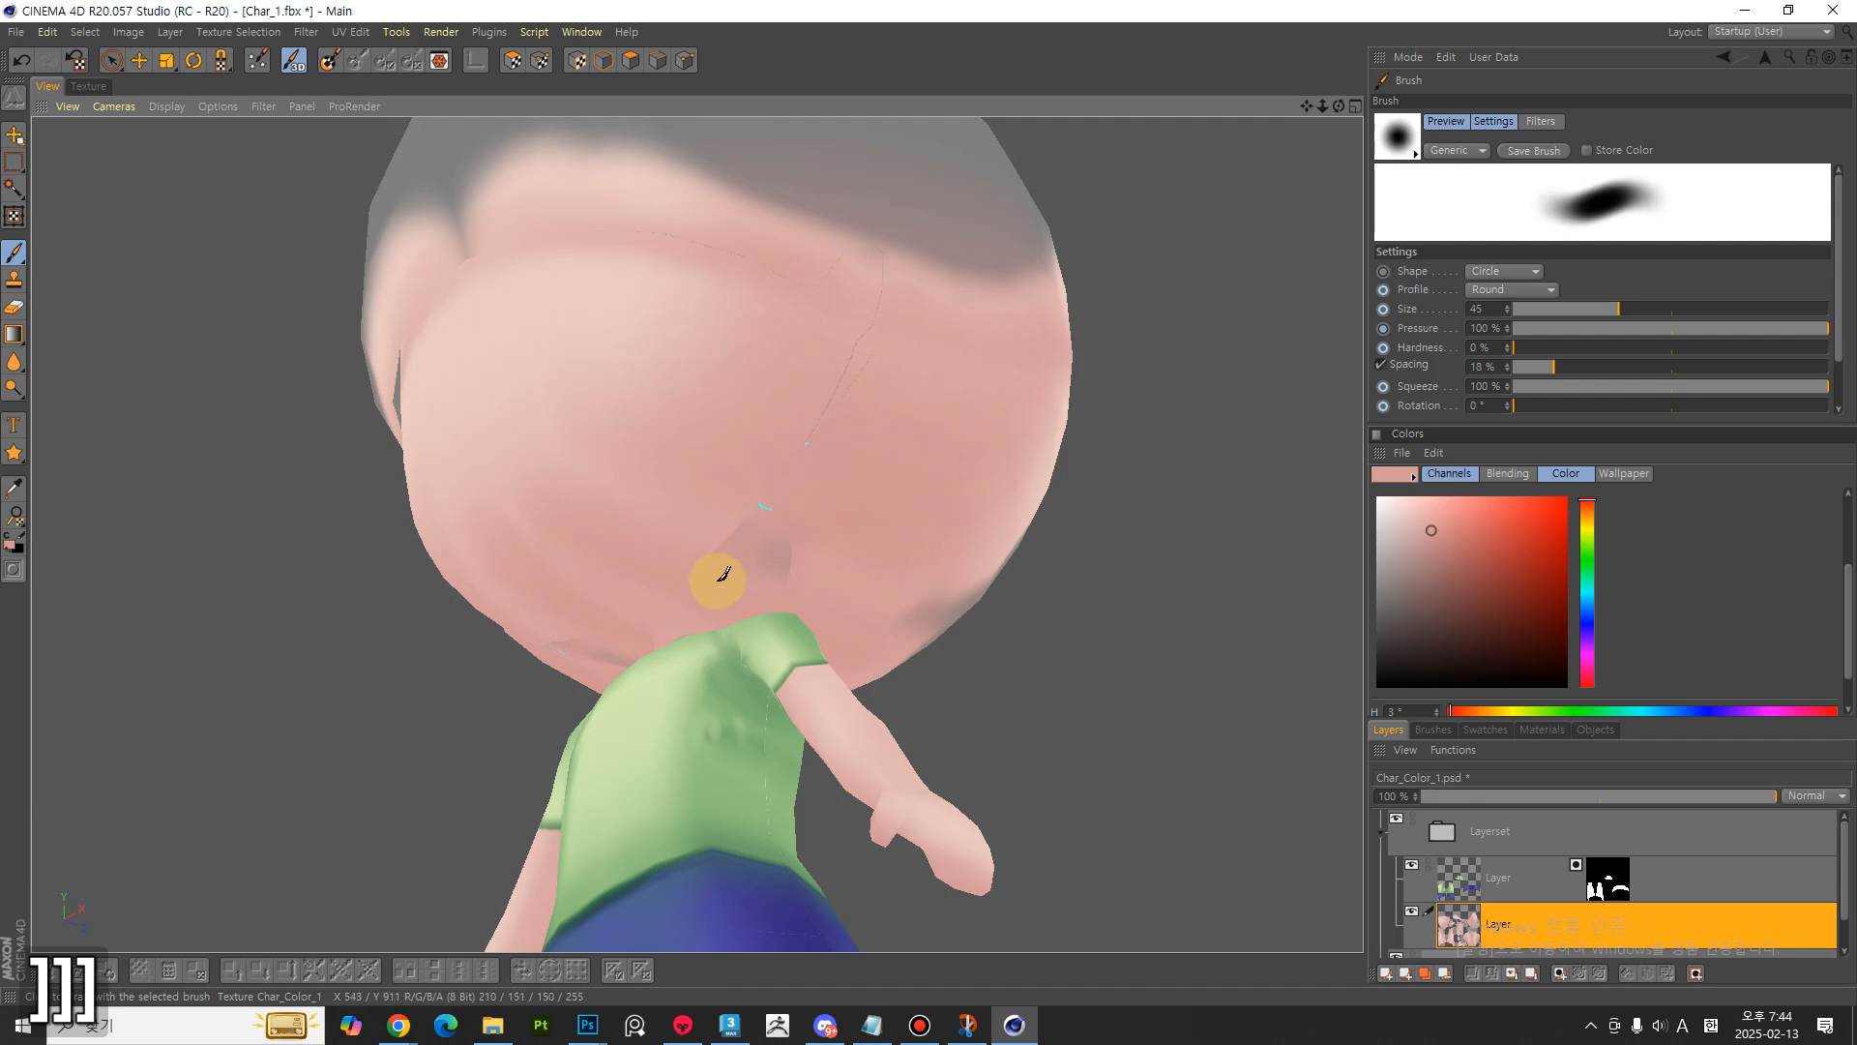
pyautogui.keyDown('ctrl'); pyautogui.click(777, 474); pyautogui.keyUp('ctrl')
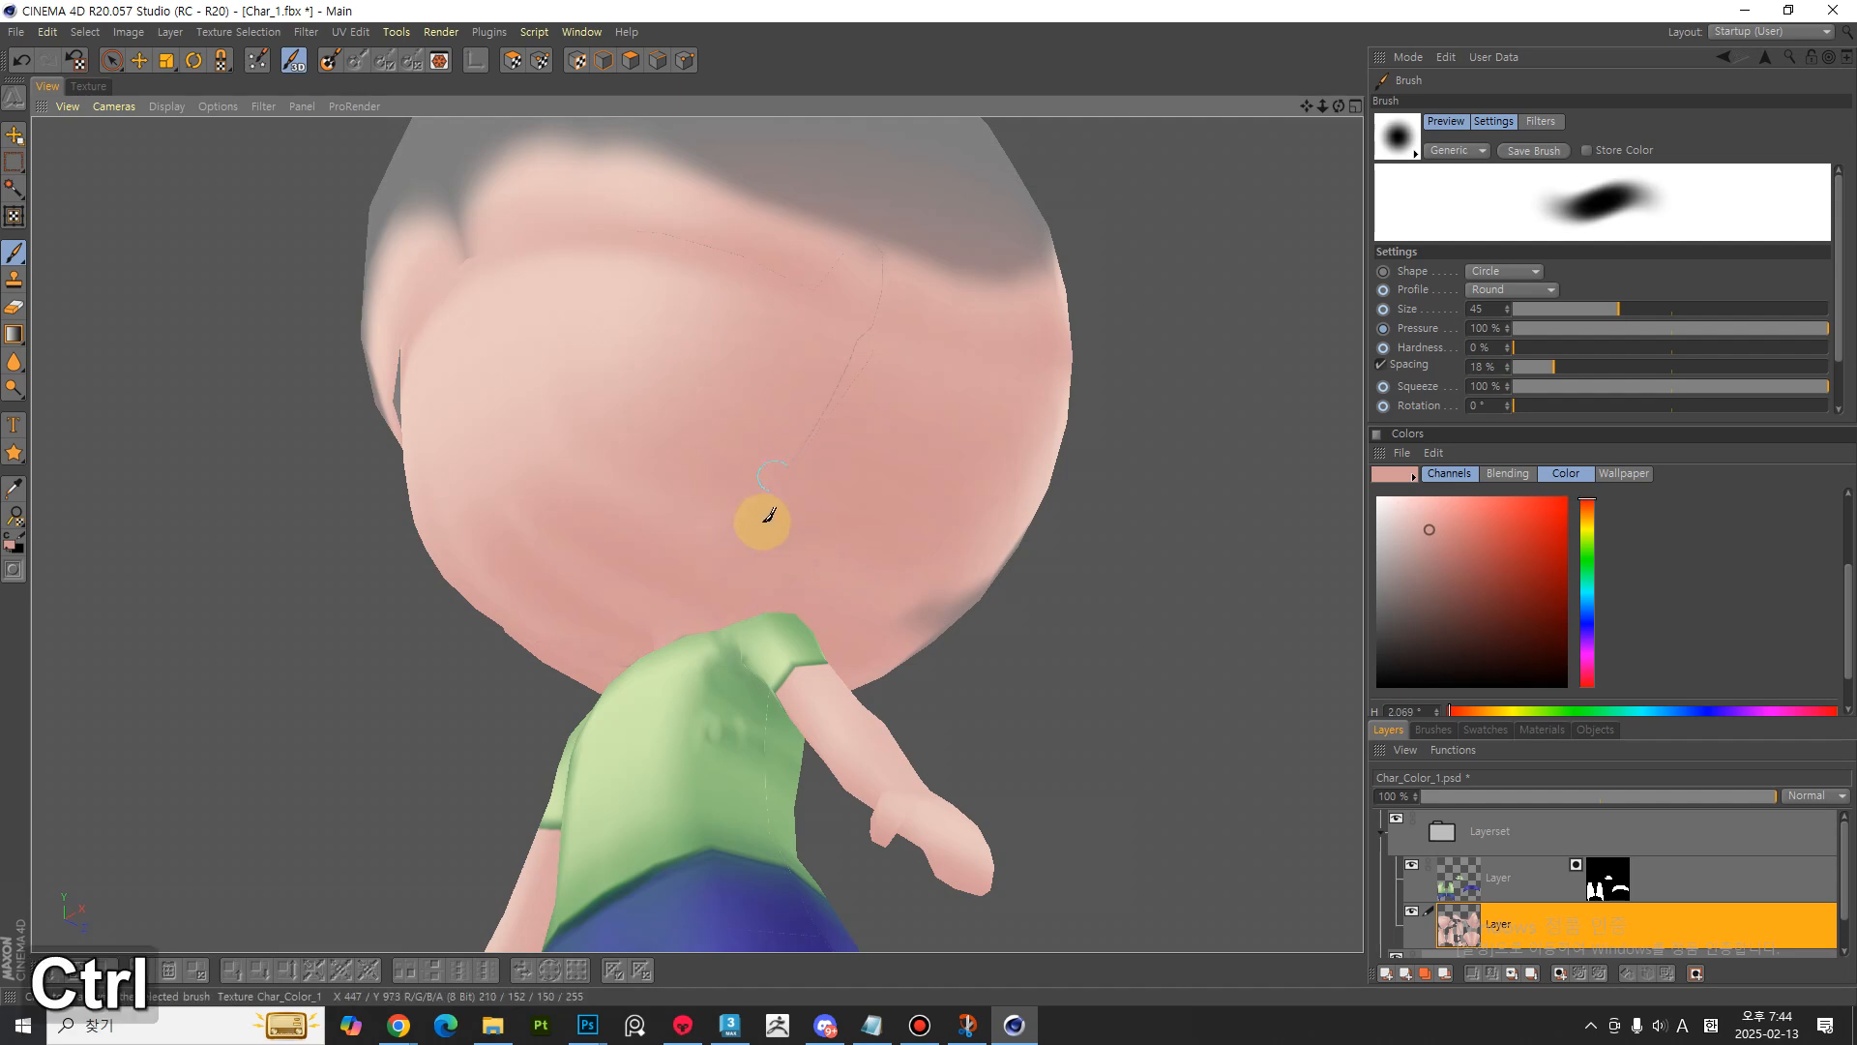
pyautogui.keyDown('alt'); pyautogui.moveTo(689, 470); pyautogui.dragTo(539, 490); pyautogui.keyUp('alt')
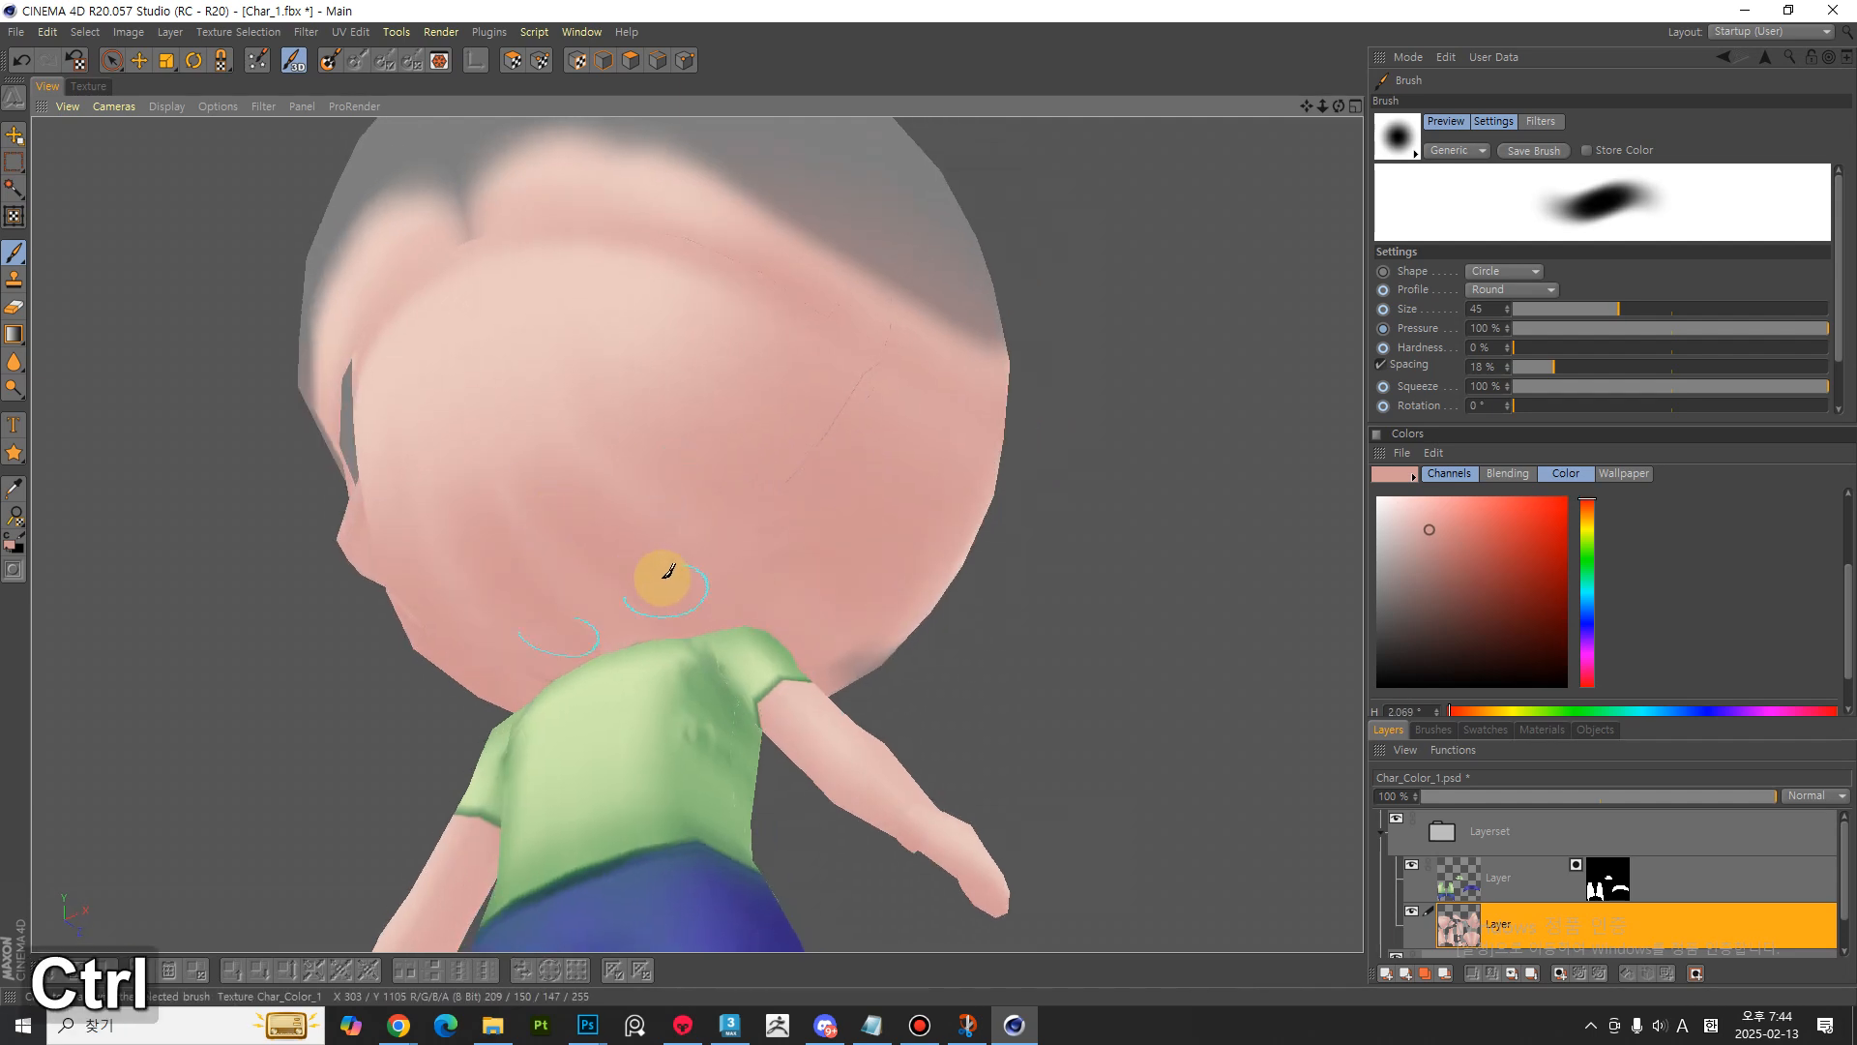
# - Smooth the skin shading on the lower face with brush size 200, sampling lighter skin tones
pyautogui.press(']')
pyautogui.press(']')
pyautogui.press(']')
pyautogui.press(']')
pyautogui.press(']')
pyautogui.press(']')
pyautogui.press(']')
pyautogui.press(']')
pyautogui.press(']')
pyautogui.press(']')
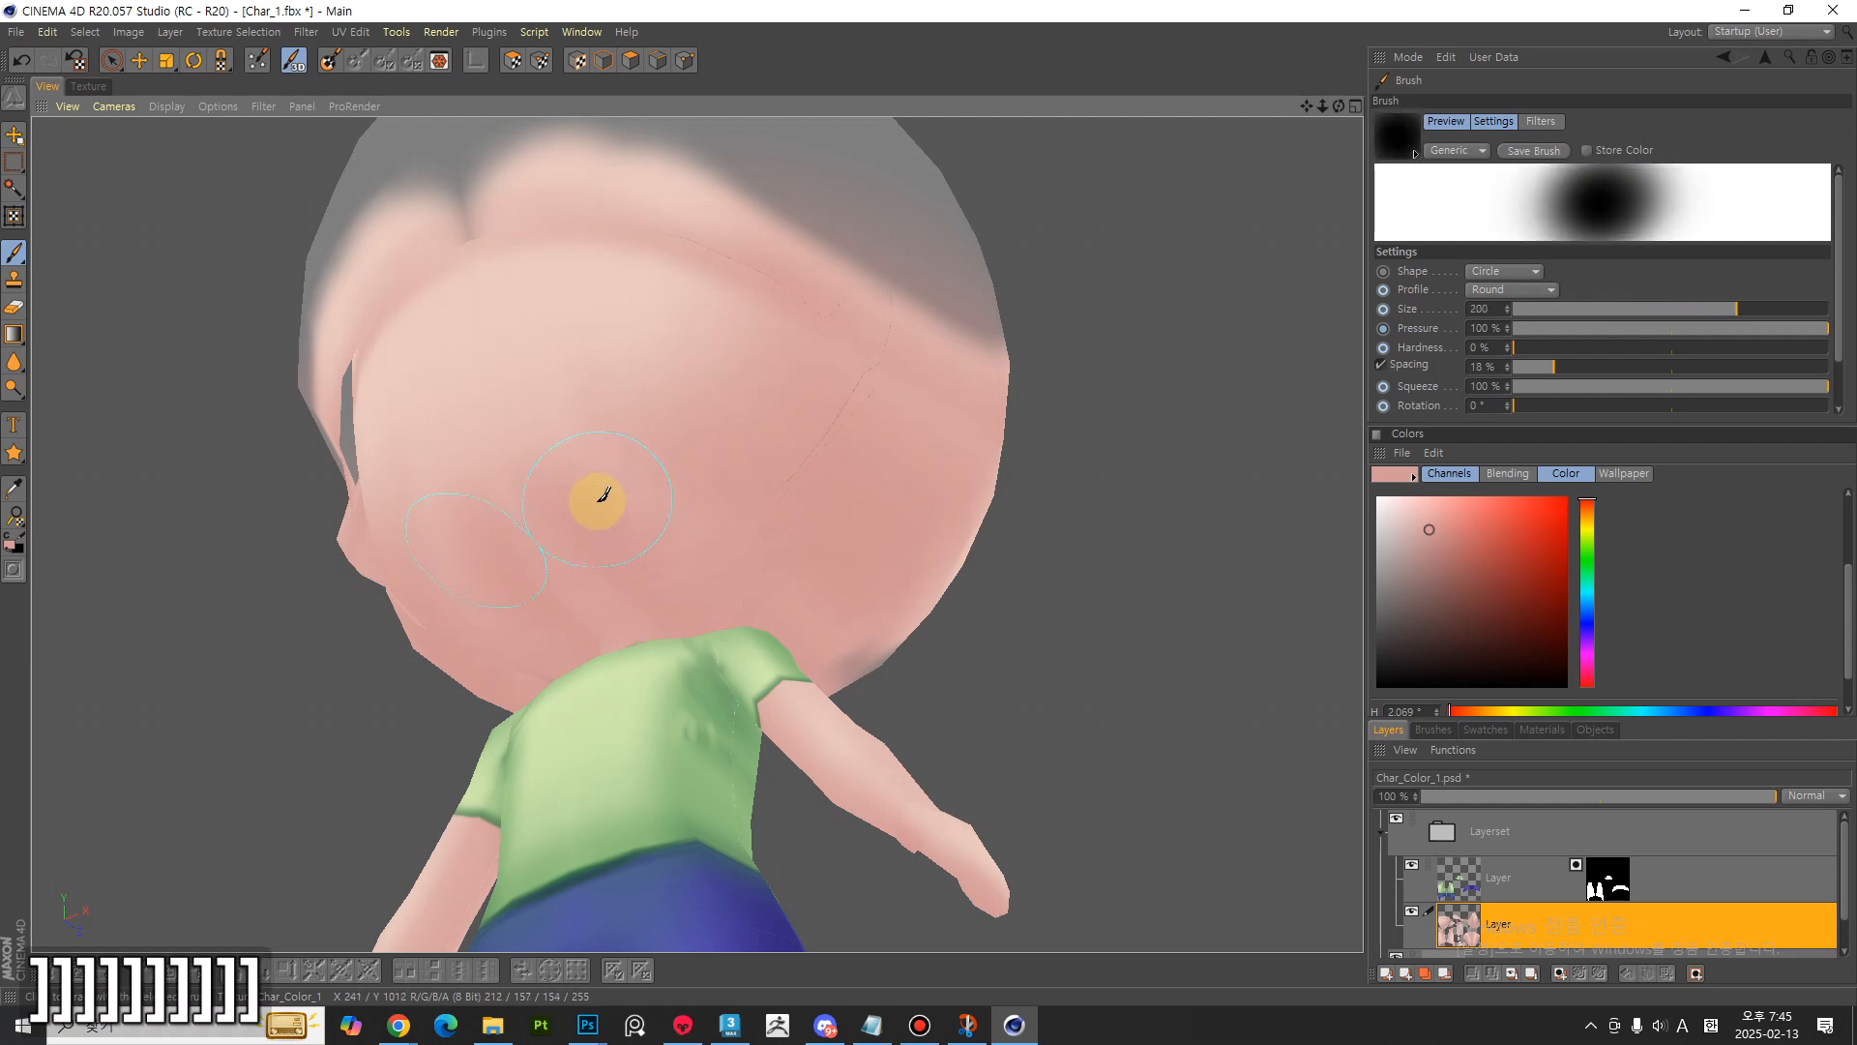
pyautogui.keyDown('ctrl'); pyautogui.click(635, 374); pyautogui.keyUp('ctrl')
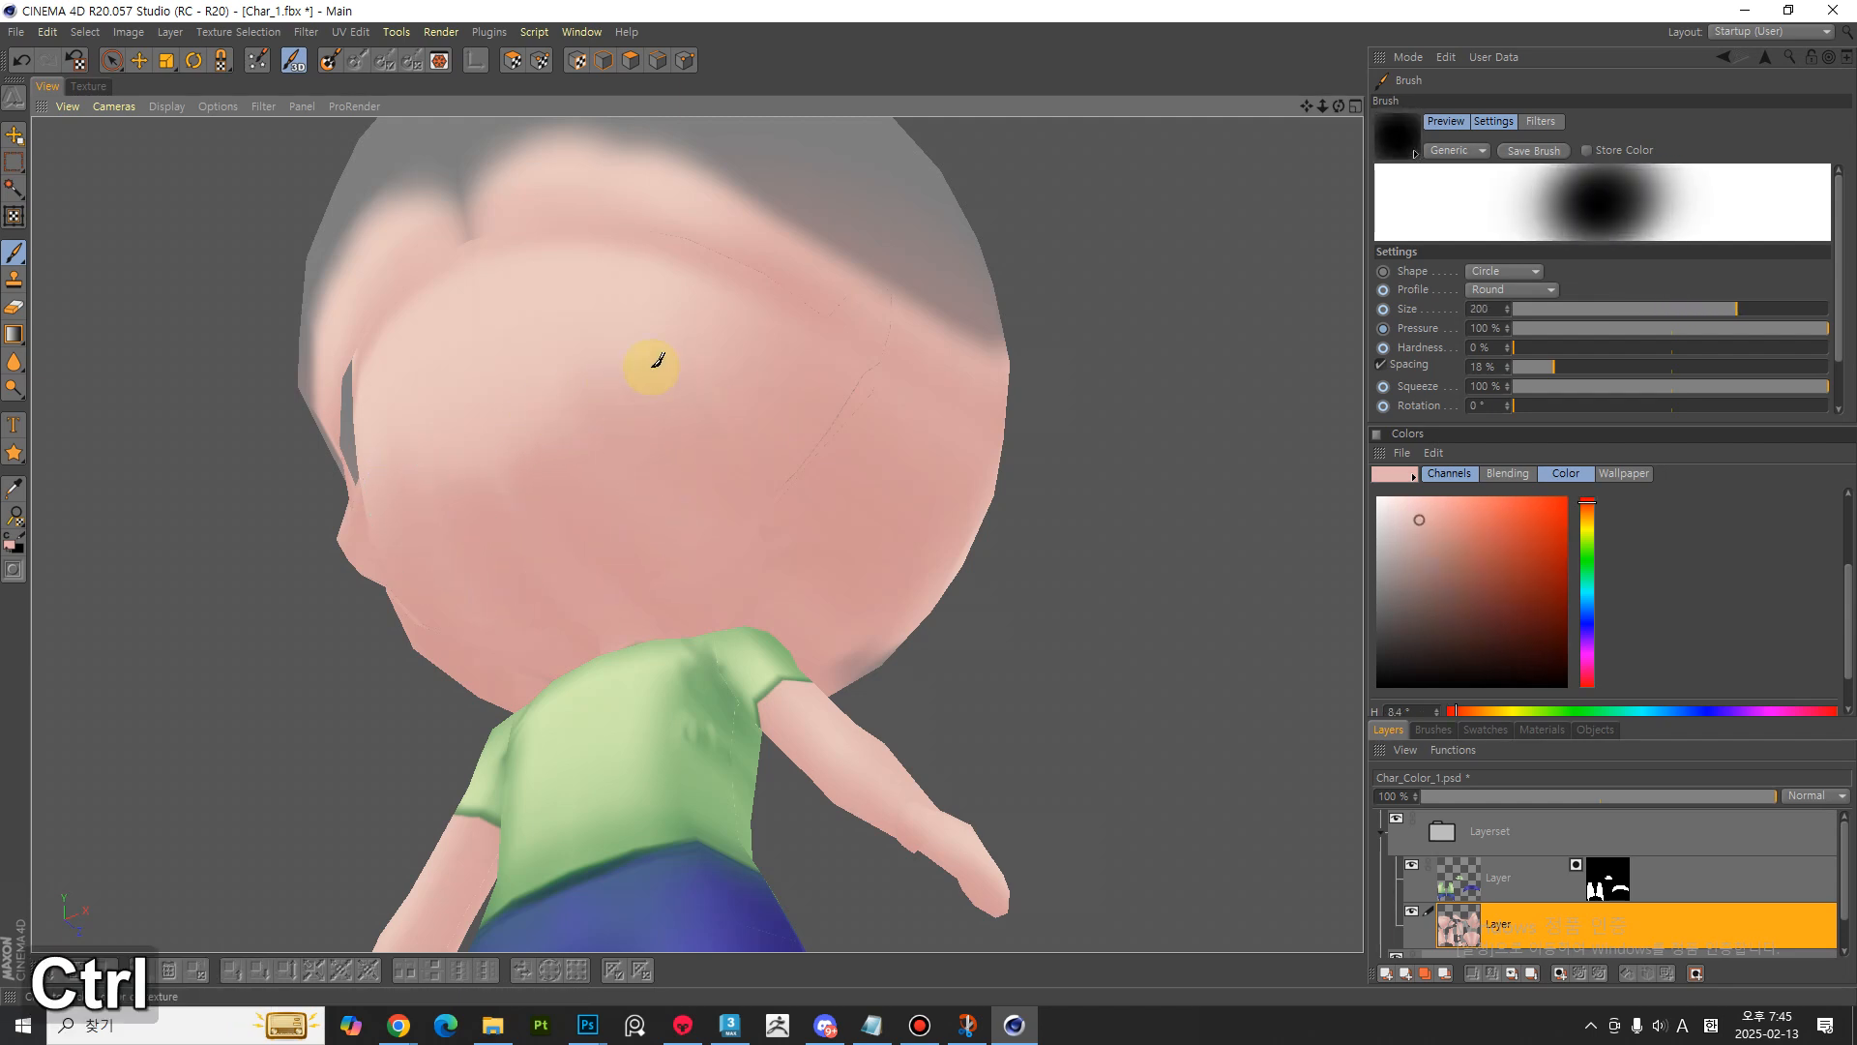
pyautogui.keyDown('alt'); pyautogui.moveTo(599, 453); pyautogui.dragTo(809, 568); pyautogui.keyUp('alt')
pyautogui.keyDown('alt'); pyautogui.moveTo(808, 568); pyautogui.dragTo(621, 453, button='middle'); pyautogui.keyUp('alt')
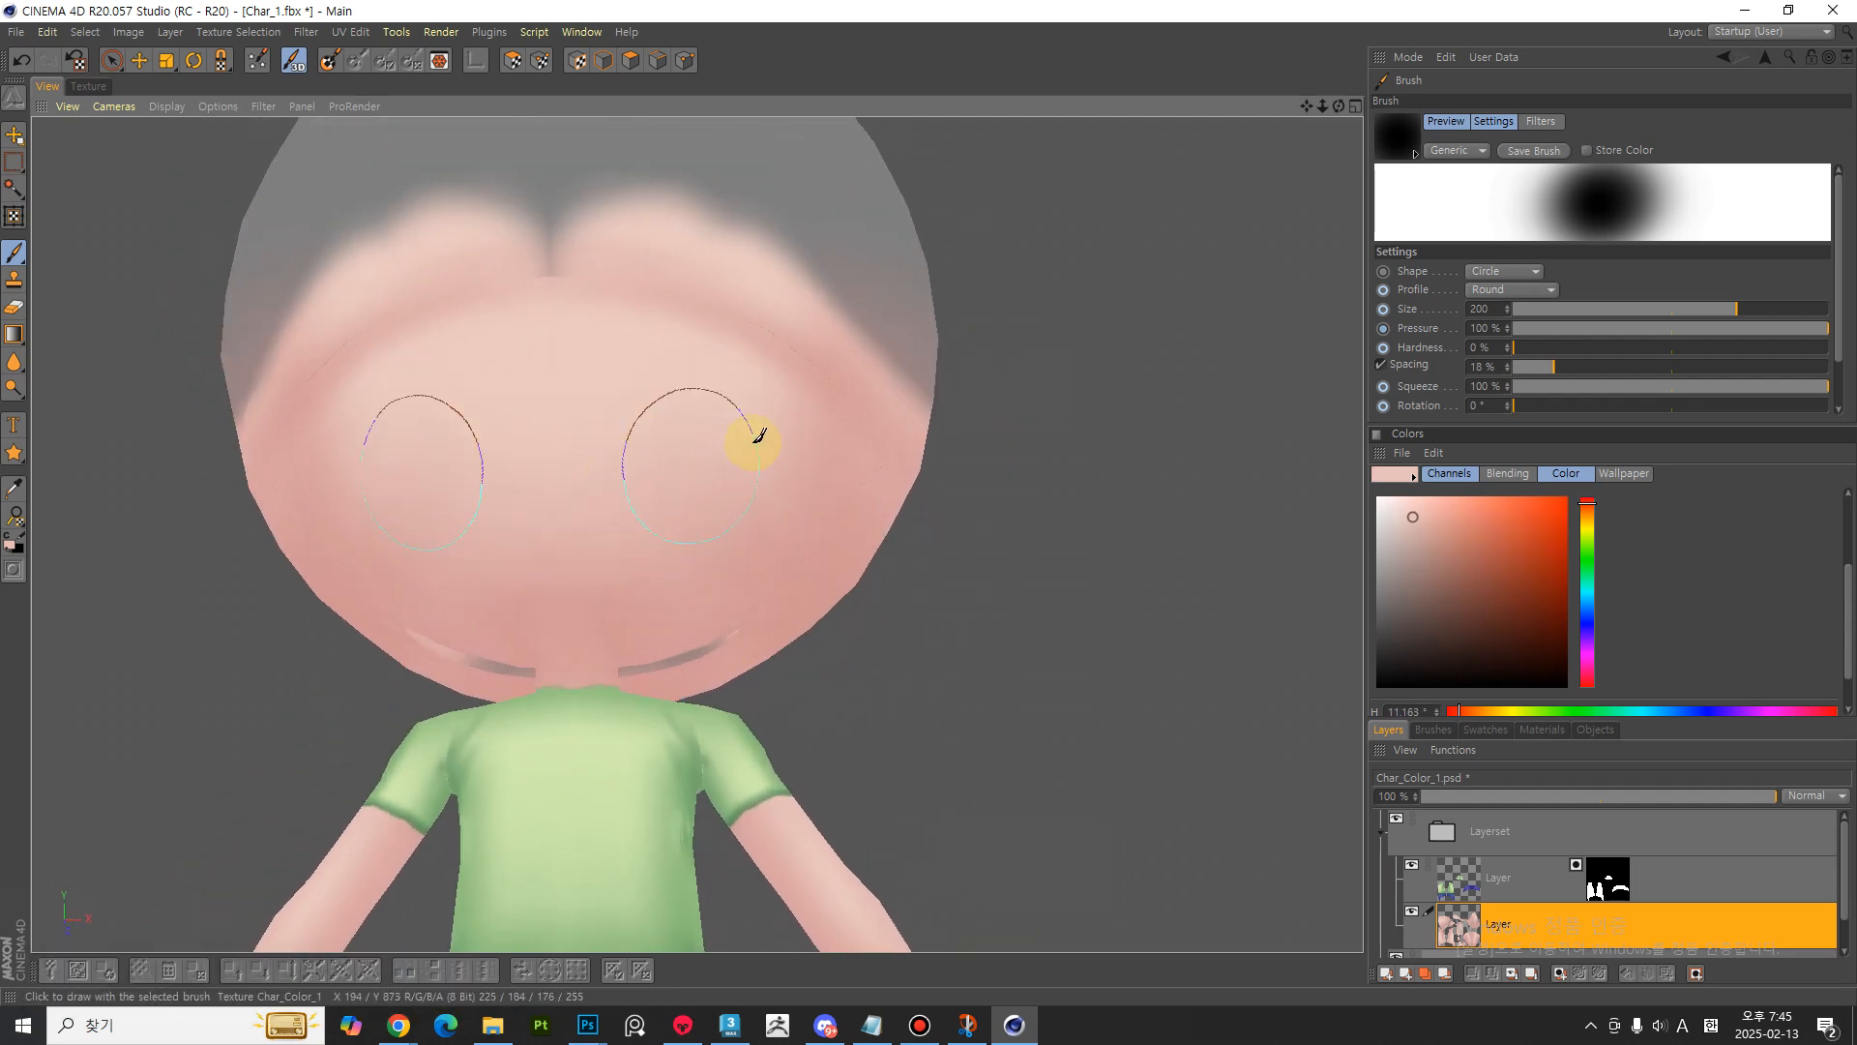
# - Blend light skin colour over the face down to the chin at brush size 400, and reduce the brush to 200
pyautogui.press(']')
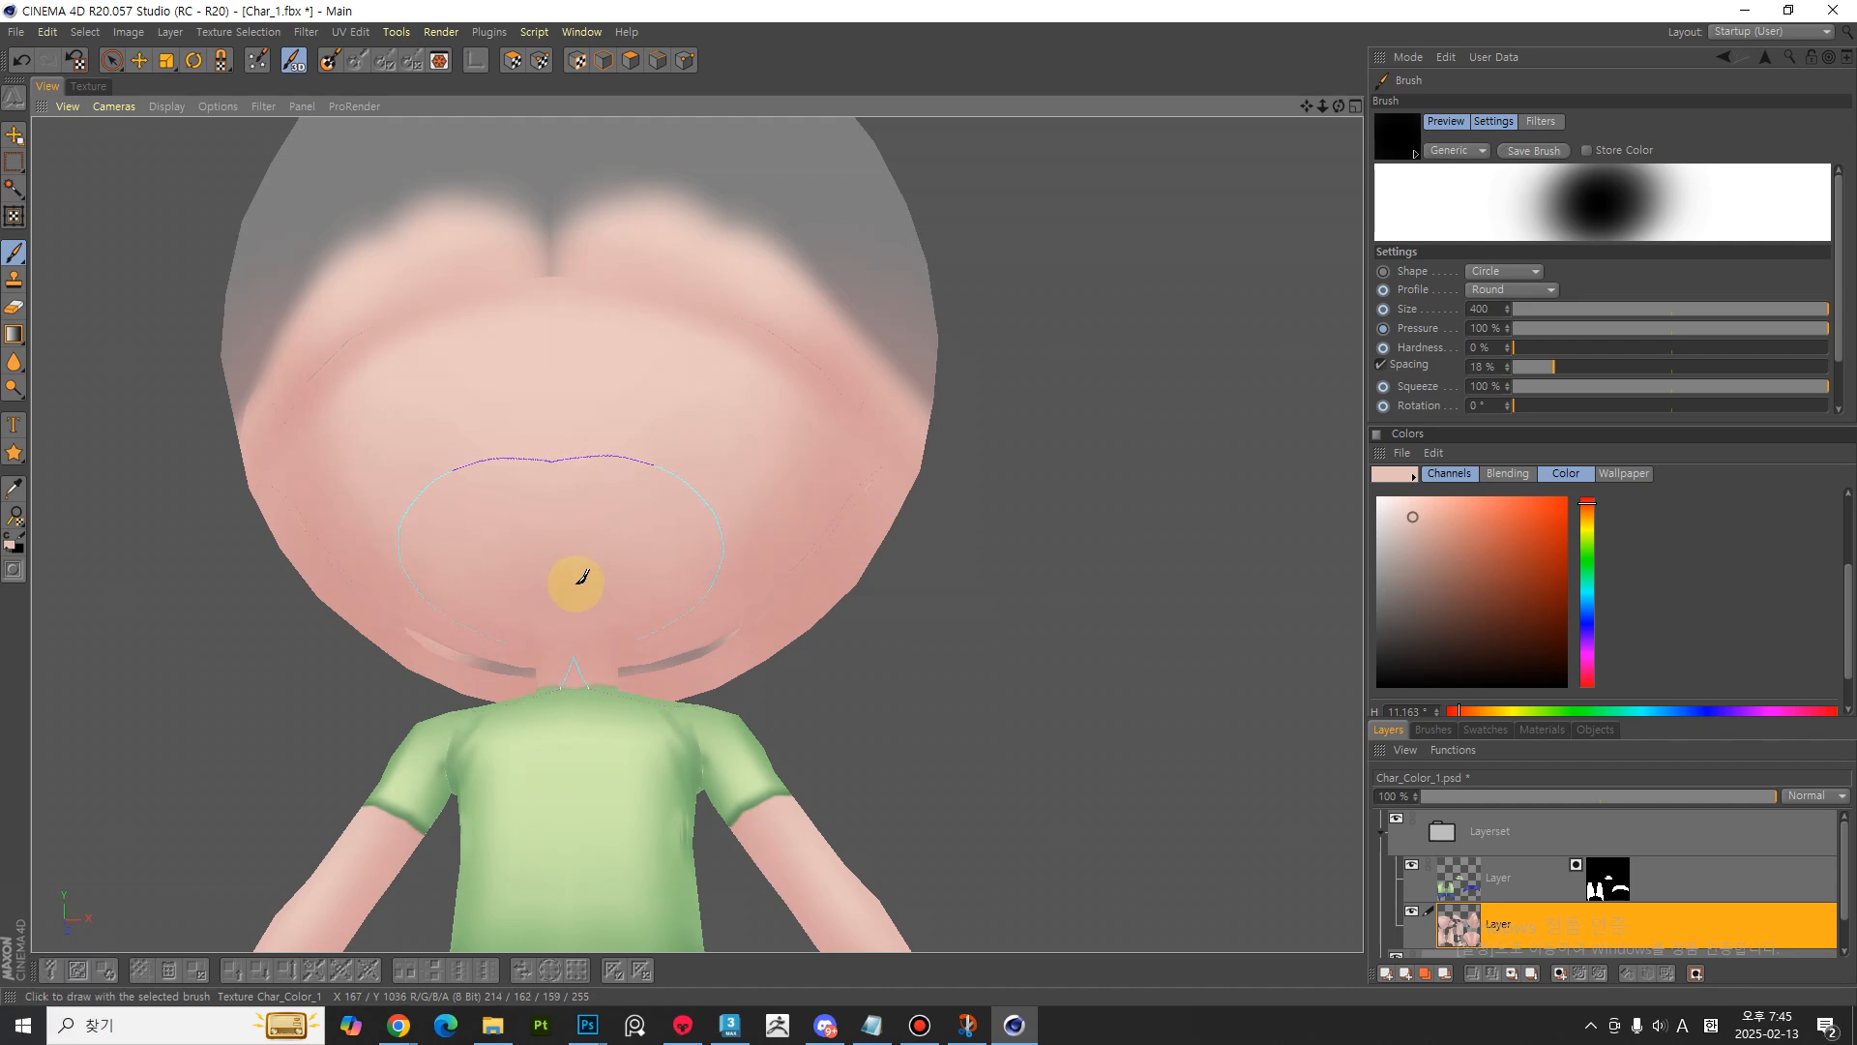
pyautogui.press('[')
pyautogui.press('[')
pyautogui.press('[')
pyautogui.press('[')
pyautogui.keyDown('alt'); pyautogui.moveTo(593, 568); pyautogui.dragTo(368, 416, button='middle'); pyautogui.keyUp('alt')
# - In the texture view, outline the large head UV island with a closed polyline selection
pyautogui.click(88, 86)
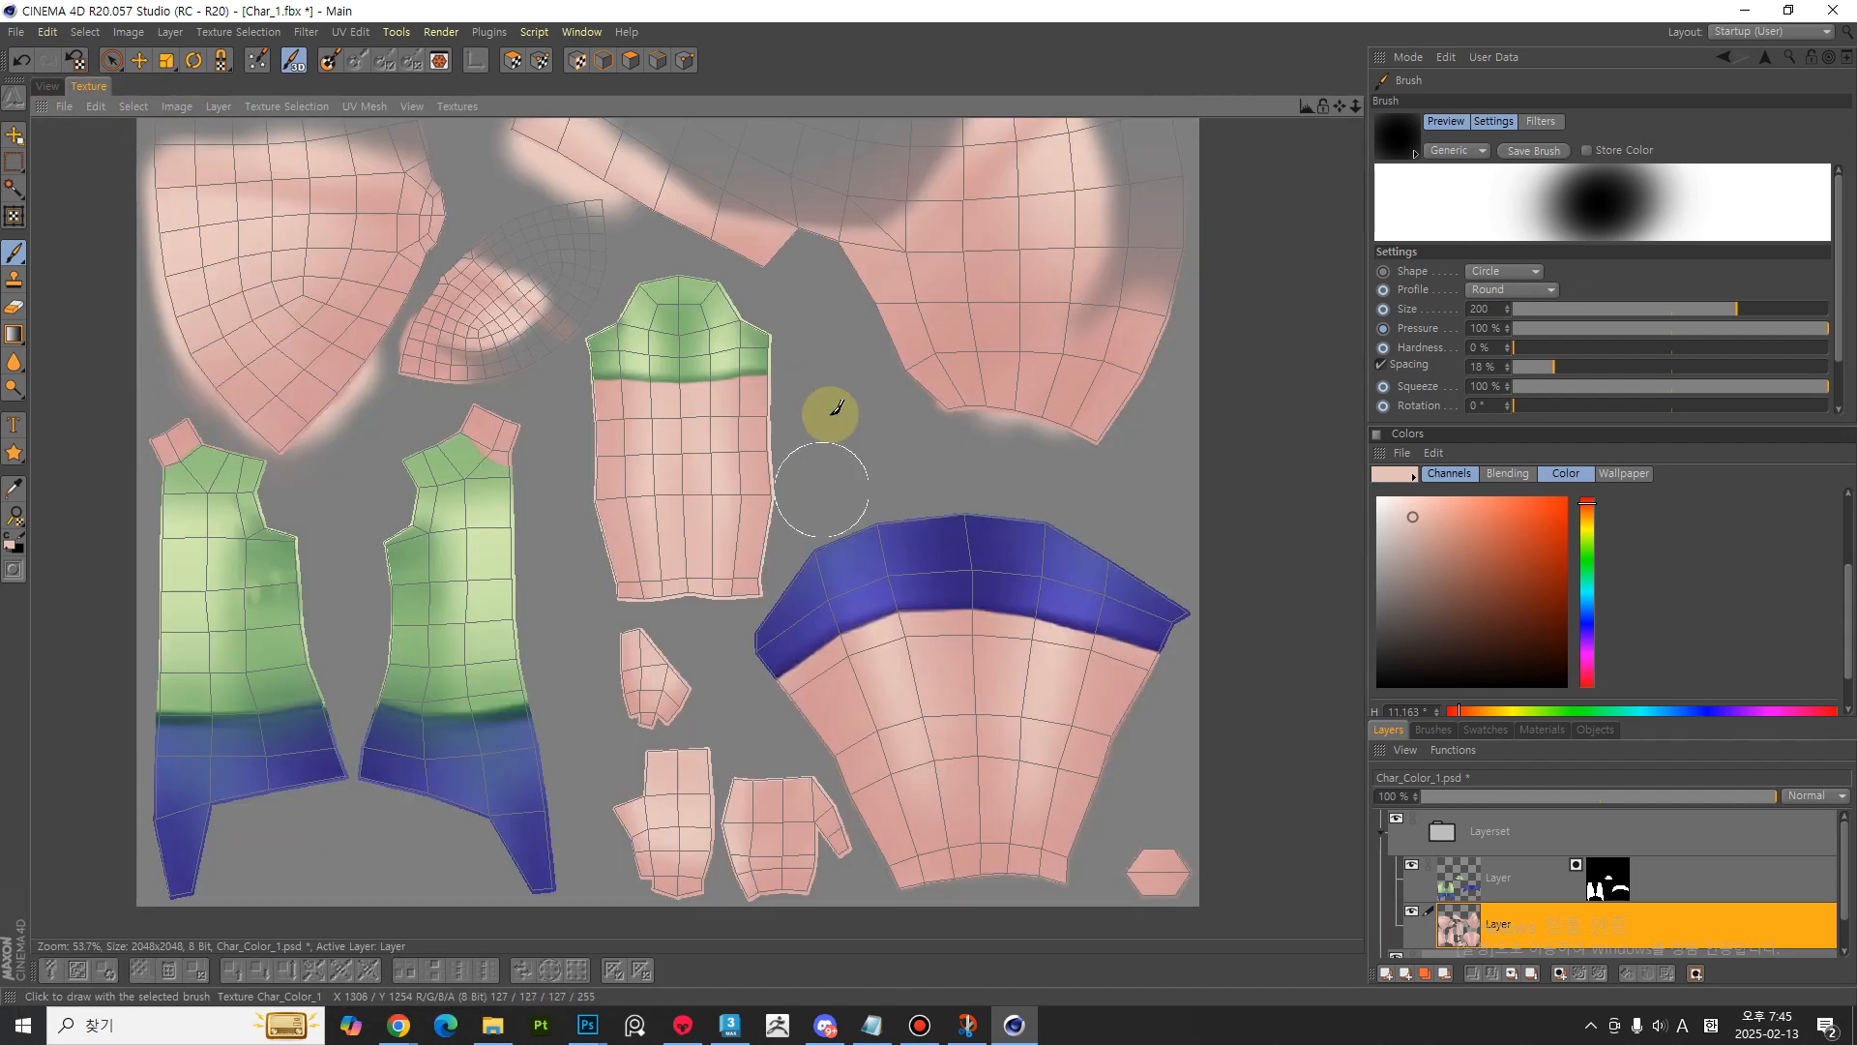
pyautogui.scroll(2, 746, 601)
pyautogui.keyDown('alt'); pyautogui.moveTo(746, 601); pyautogui.dragTo(858, 340, button='middle'); pyautogui.keyUp('alt')
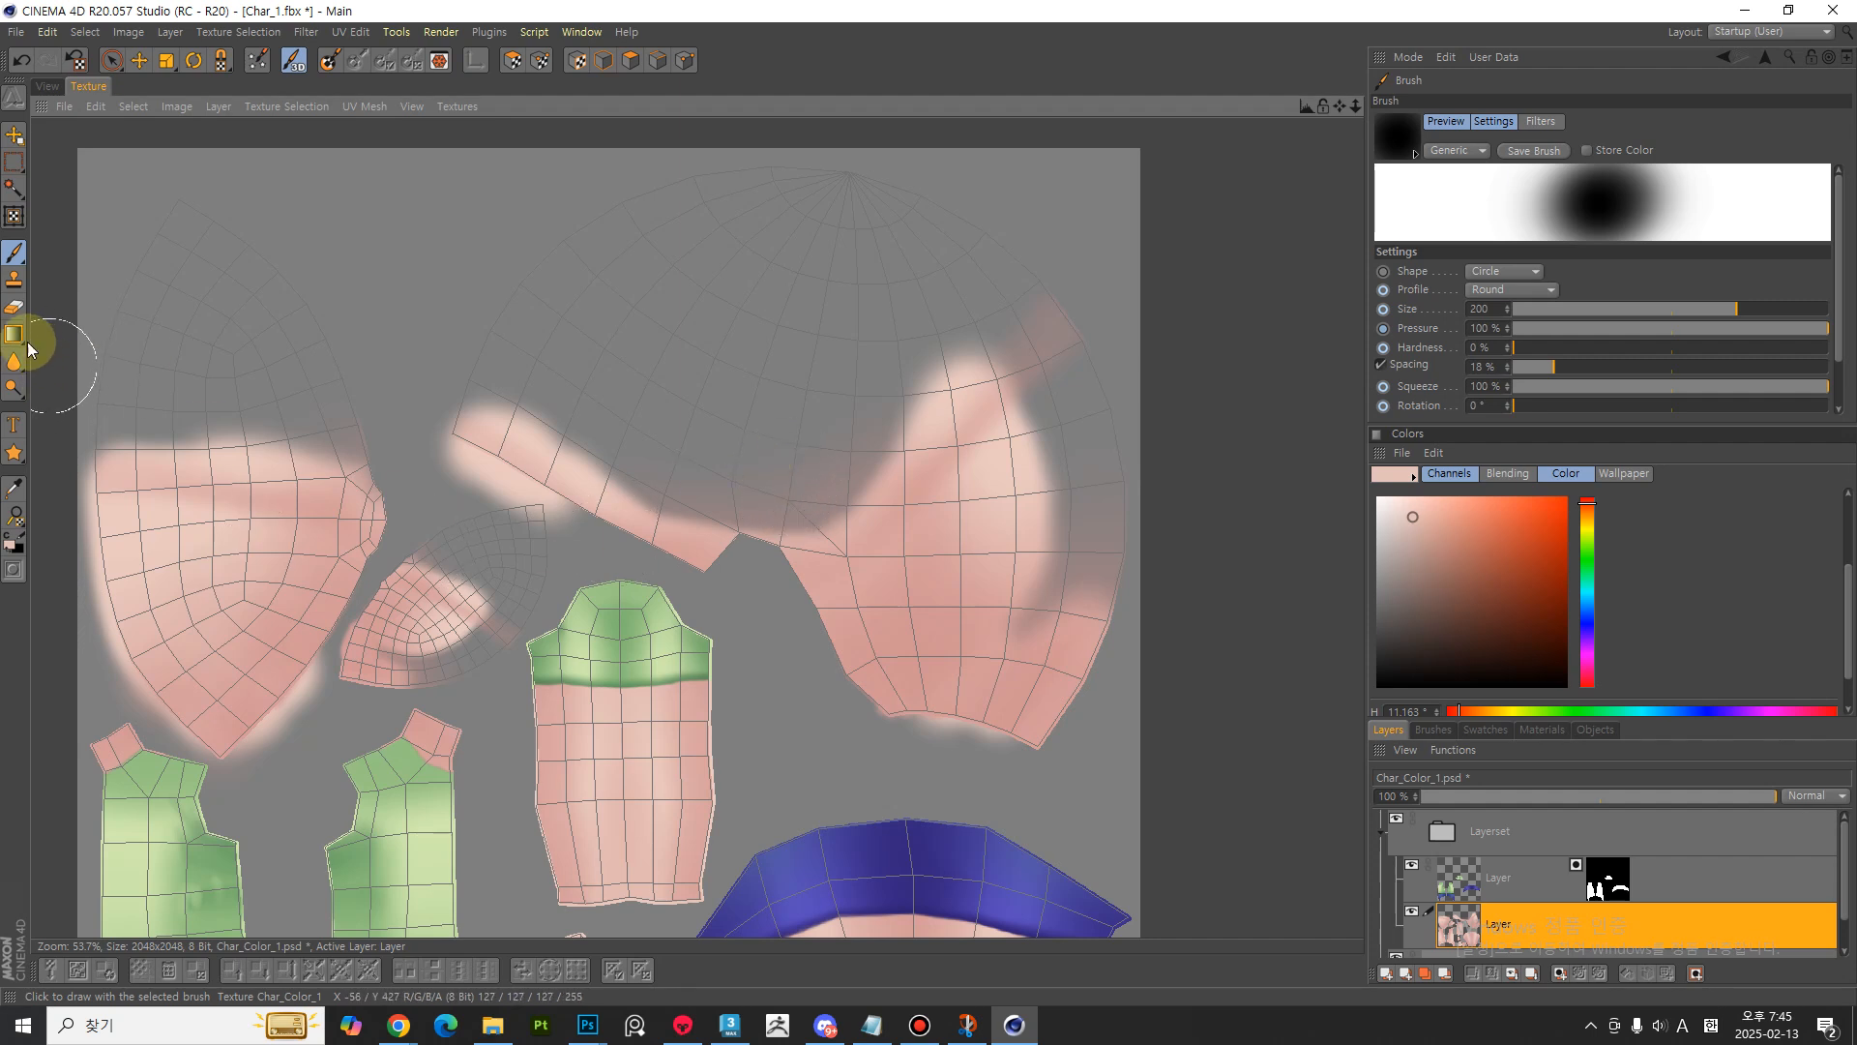
pyautogui.moveTo(16, 162); pyautogui.dragTo(90, 228)
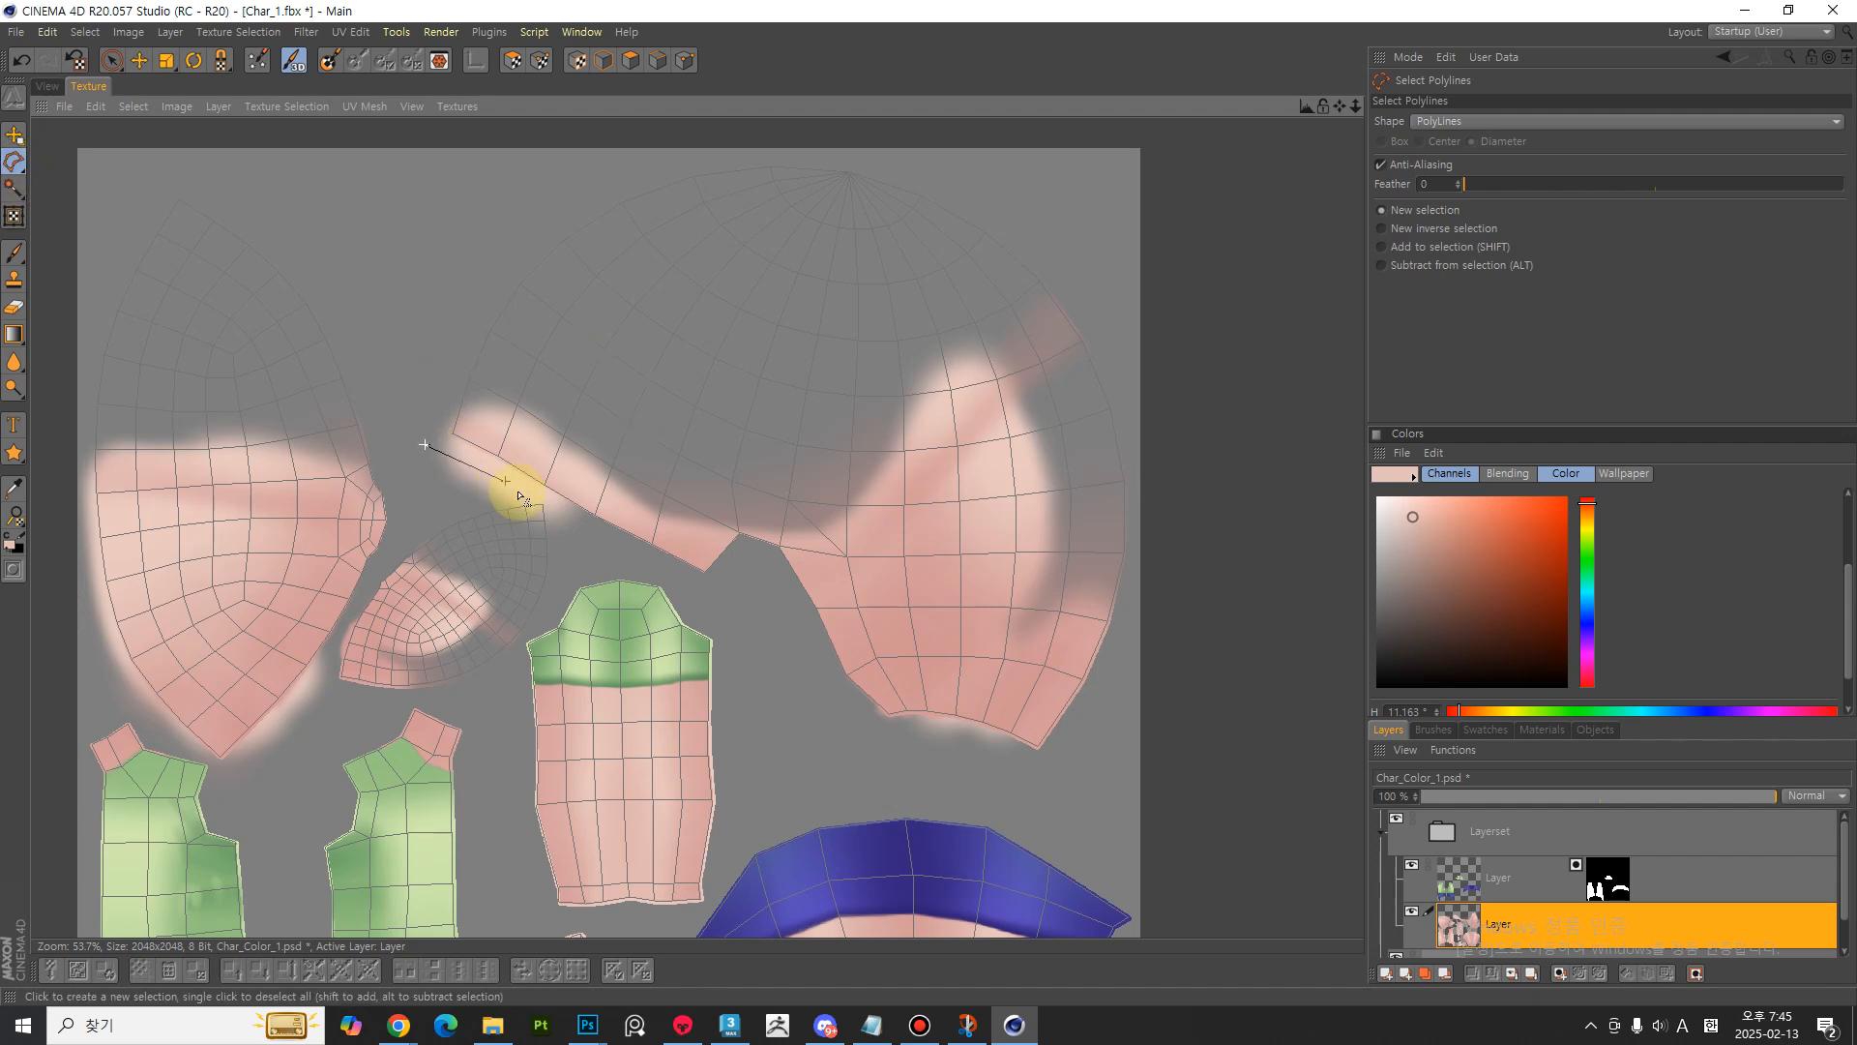
pyautogui.click(706, 586)
pyautogui.click(743, 560)
pyautogui.click(837, 724)
pyautogui.click(922, 761)
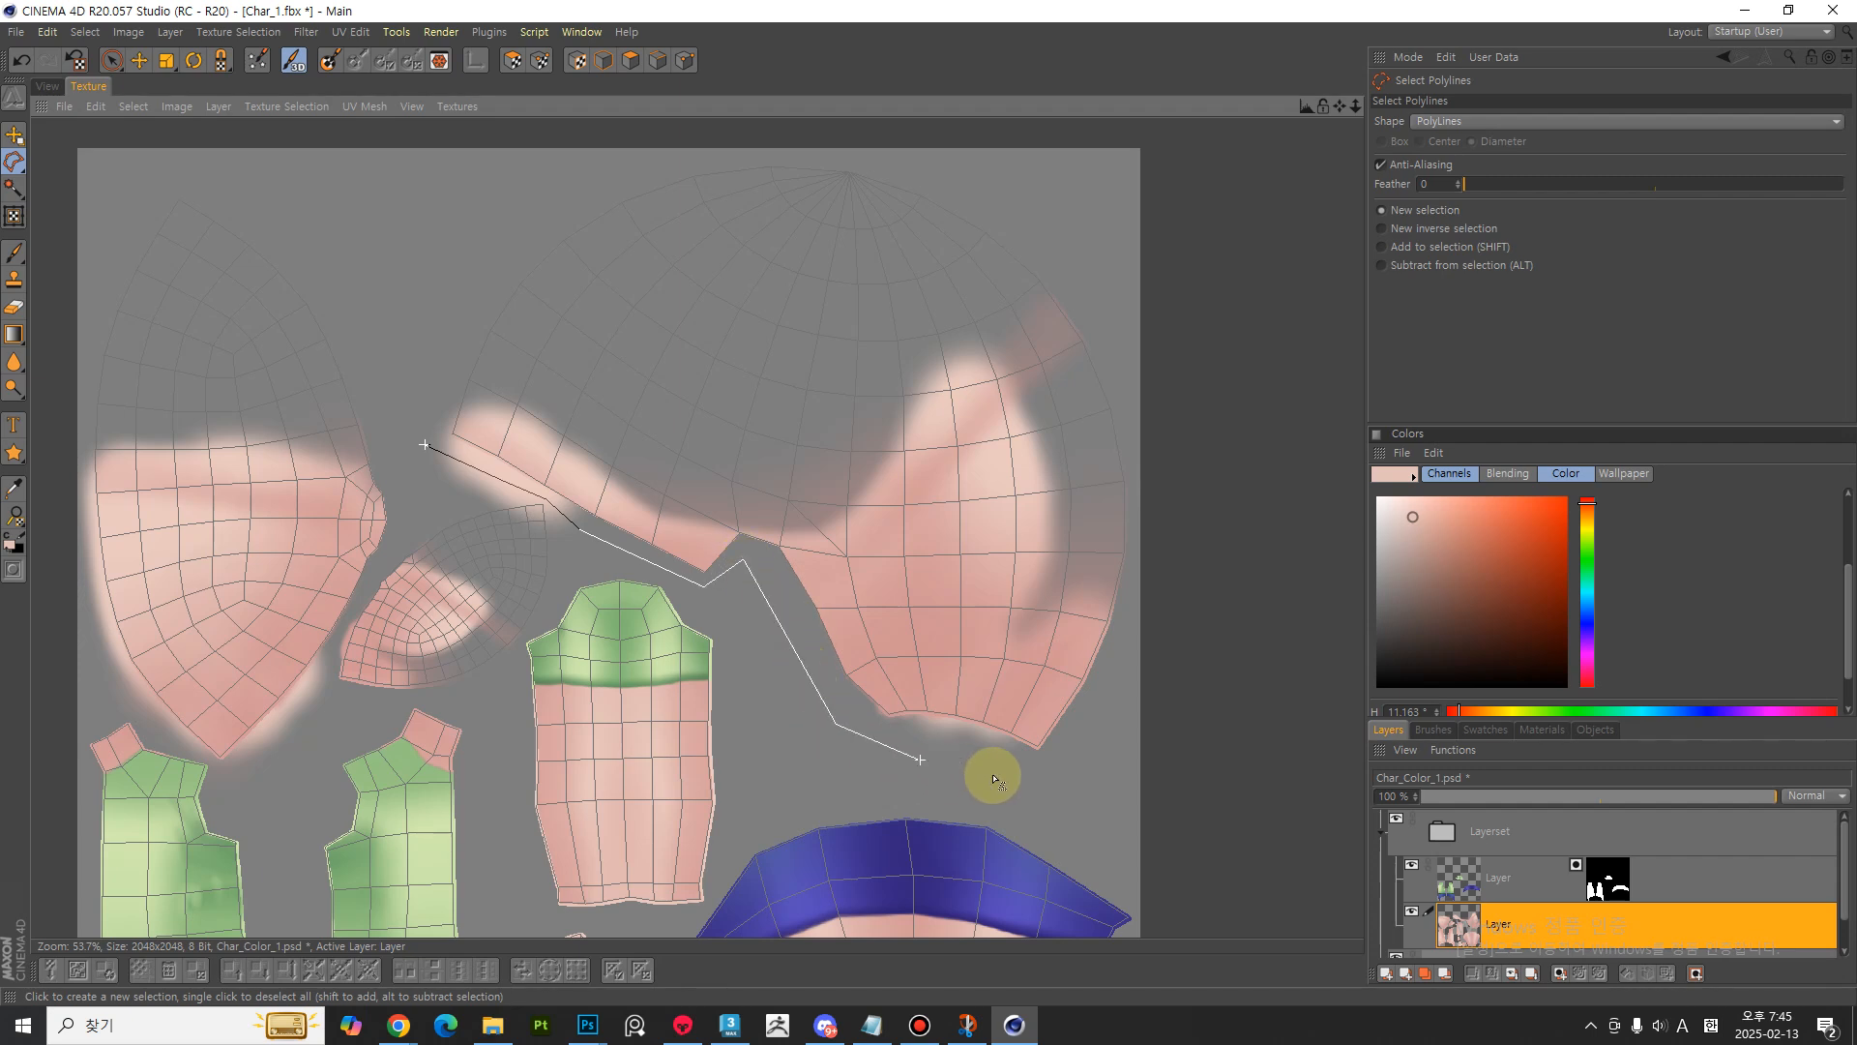
pyautogui.click(1063, 775)
pyautogui.click(1141, 548)
pyautogui.click(1110, 246)
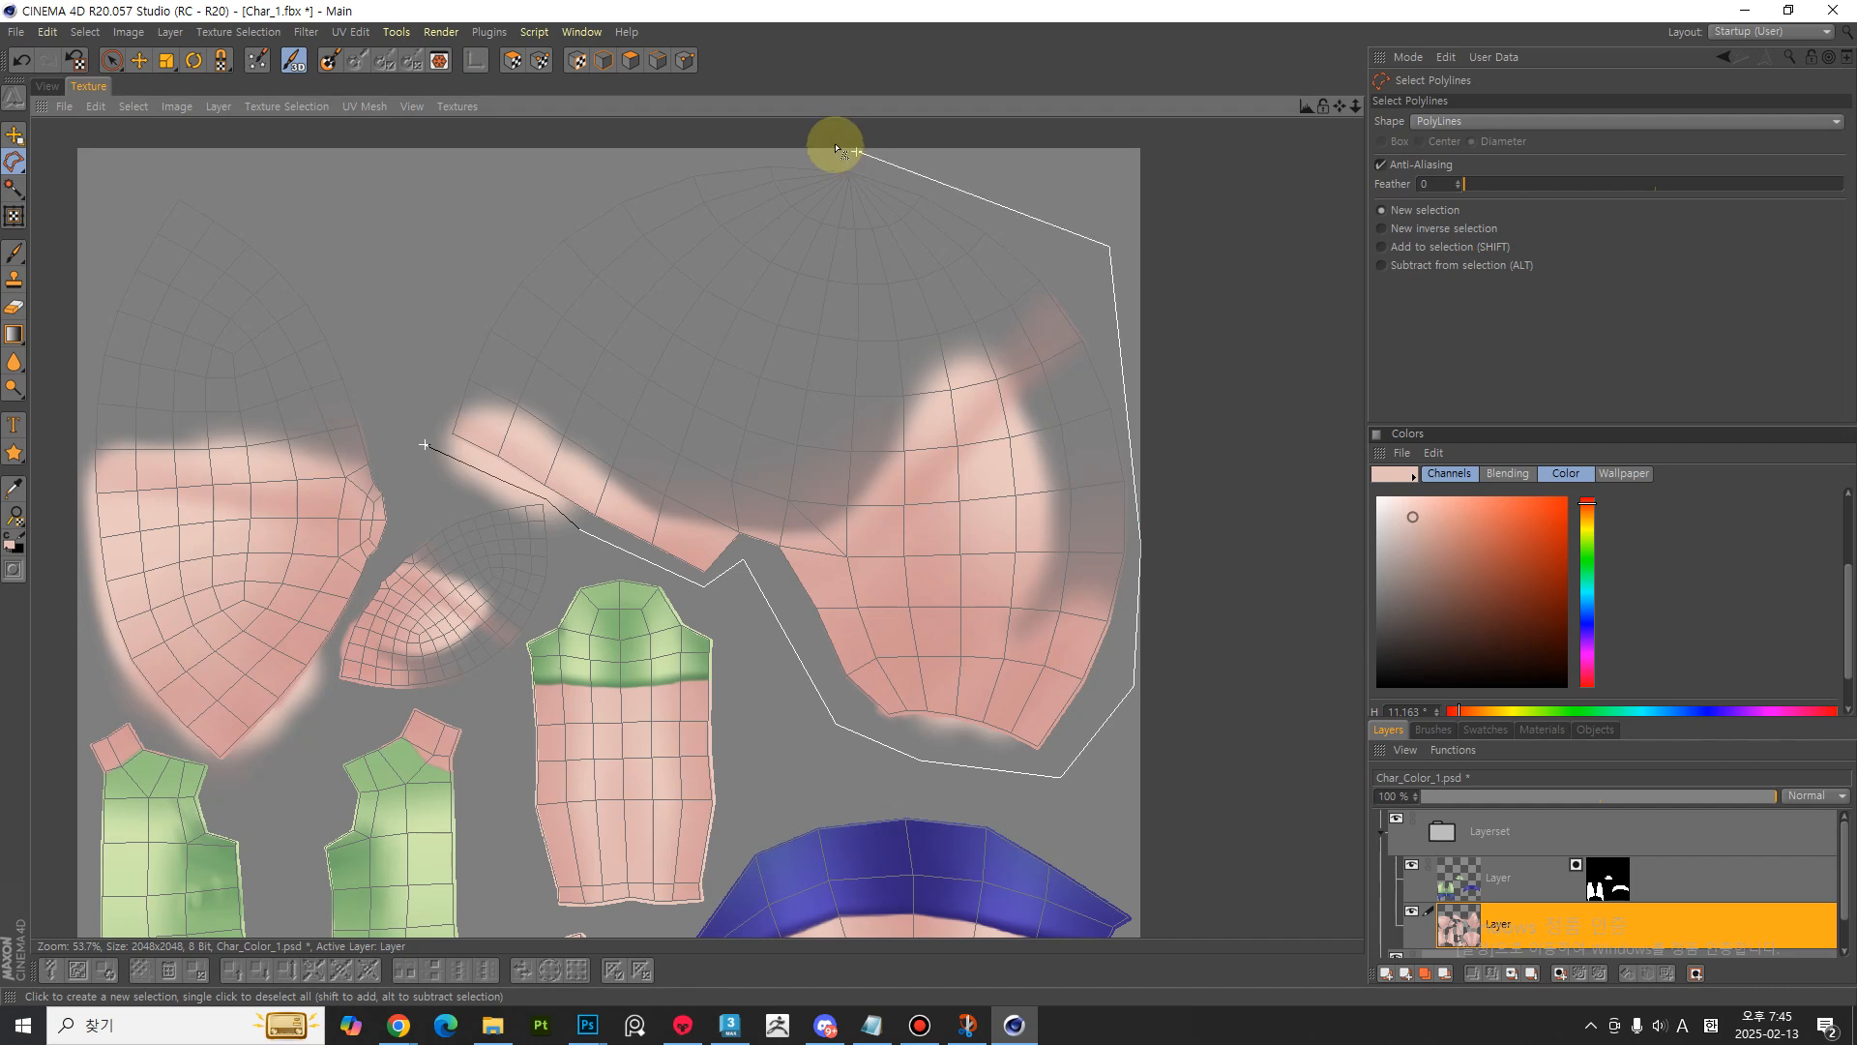
pyautogui.click(646, 157)
pyautogui.click(440, 283)
pyautogui.click(426, 447)
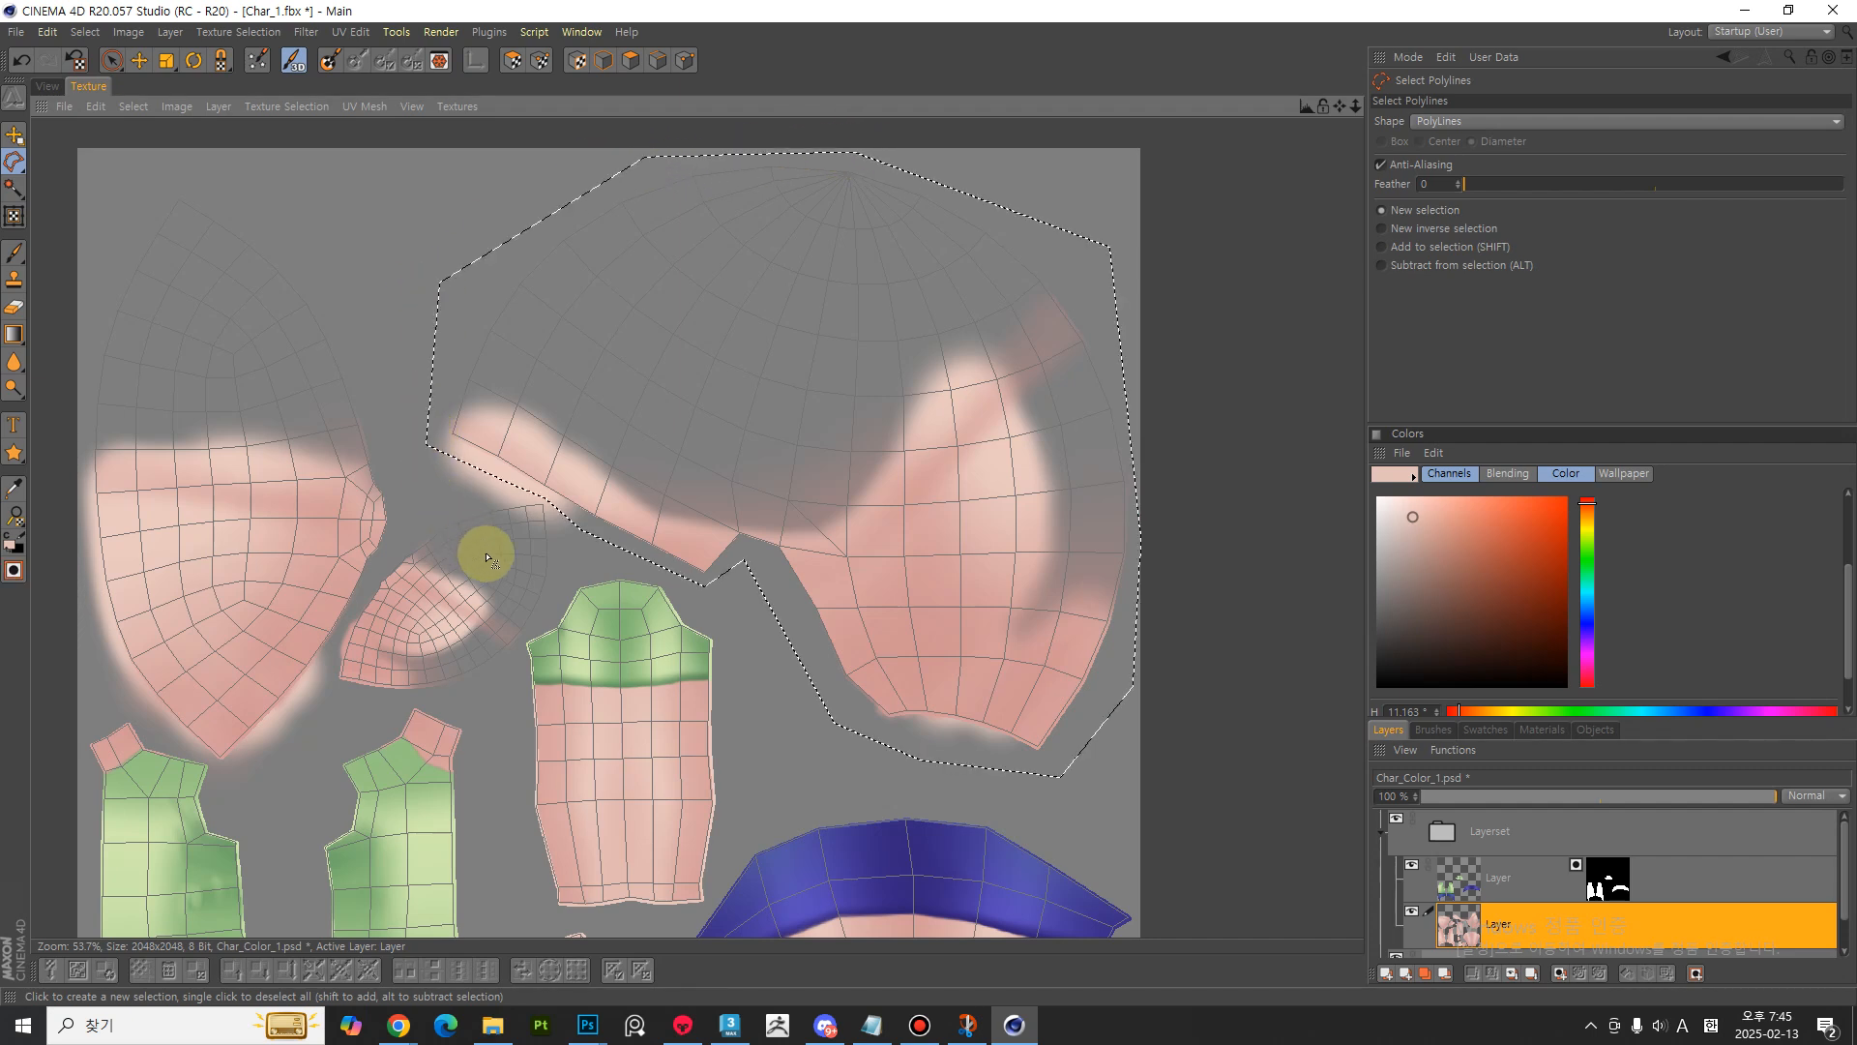
# - Add a new layer above the masked clothes layer and fill the selection with the current skin colour
pyautogui.click(1512, 879)
pyautogui.click(1386, 972)
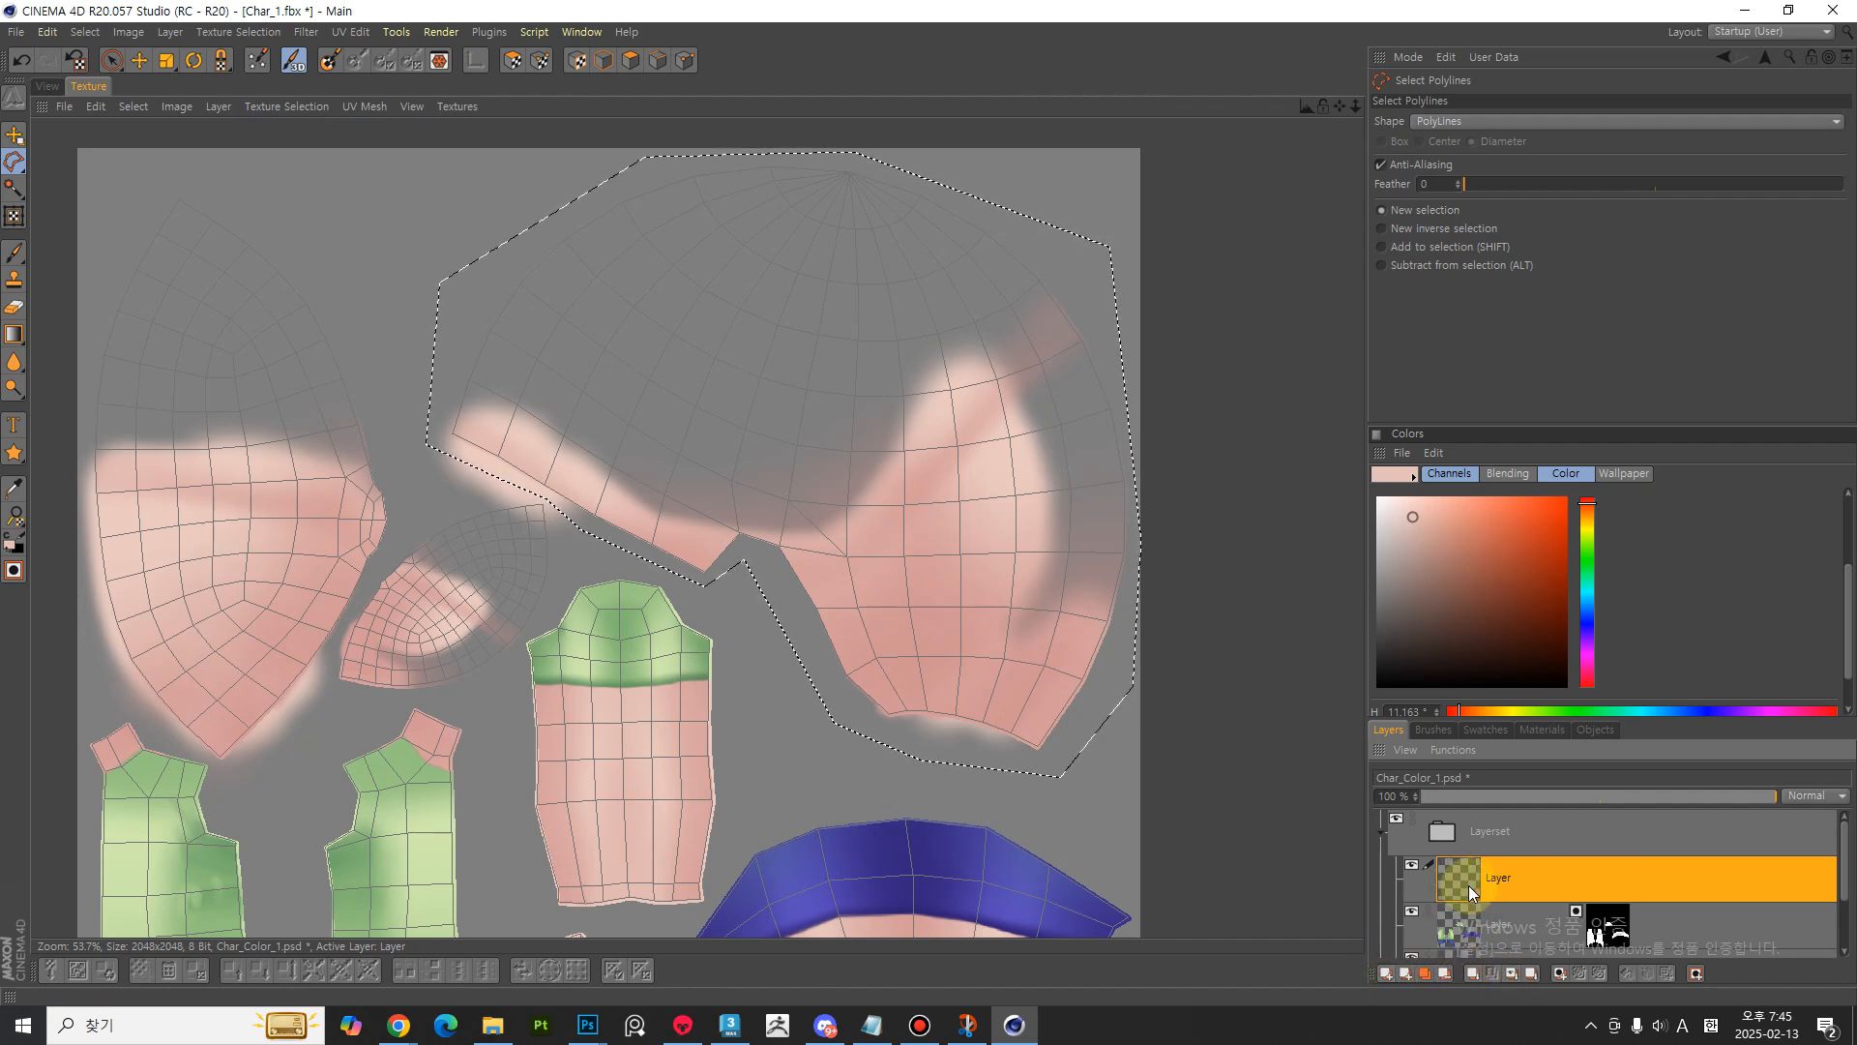
pyautogui.moveTo(21, 336); pyautogui.dragTo(116, 363)
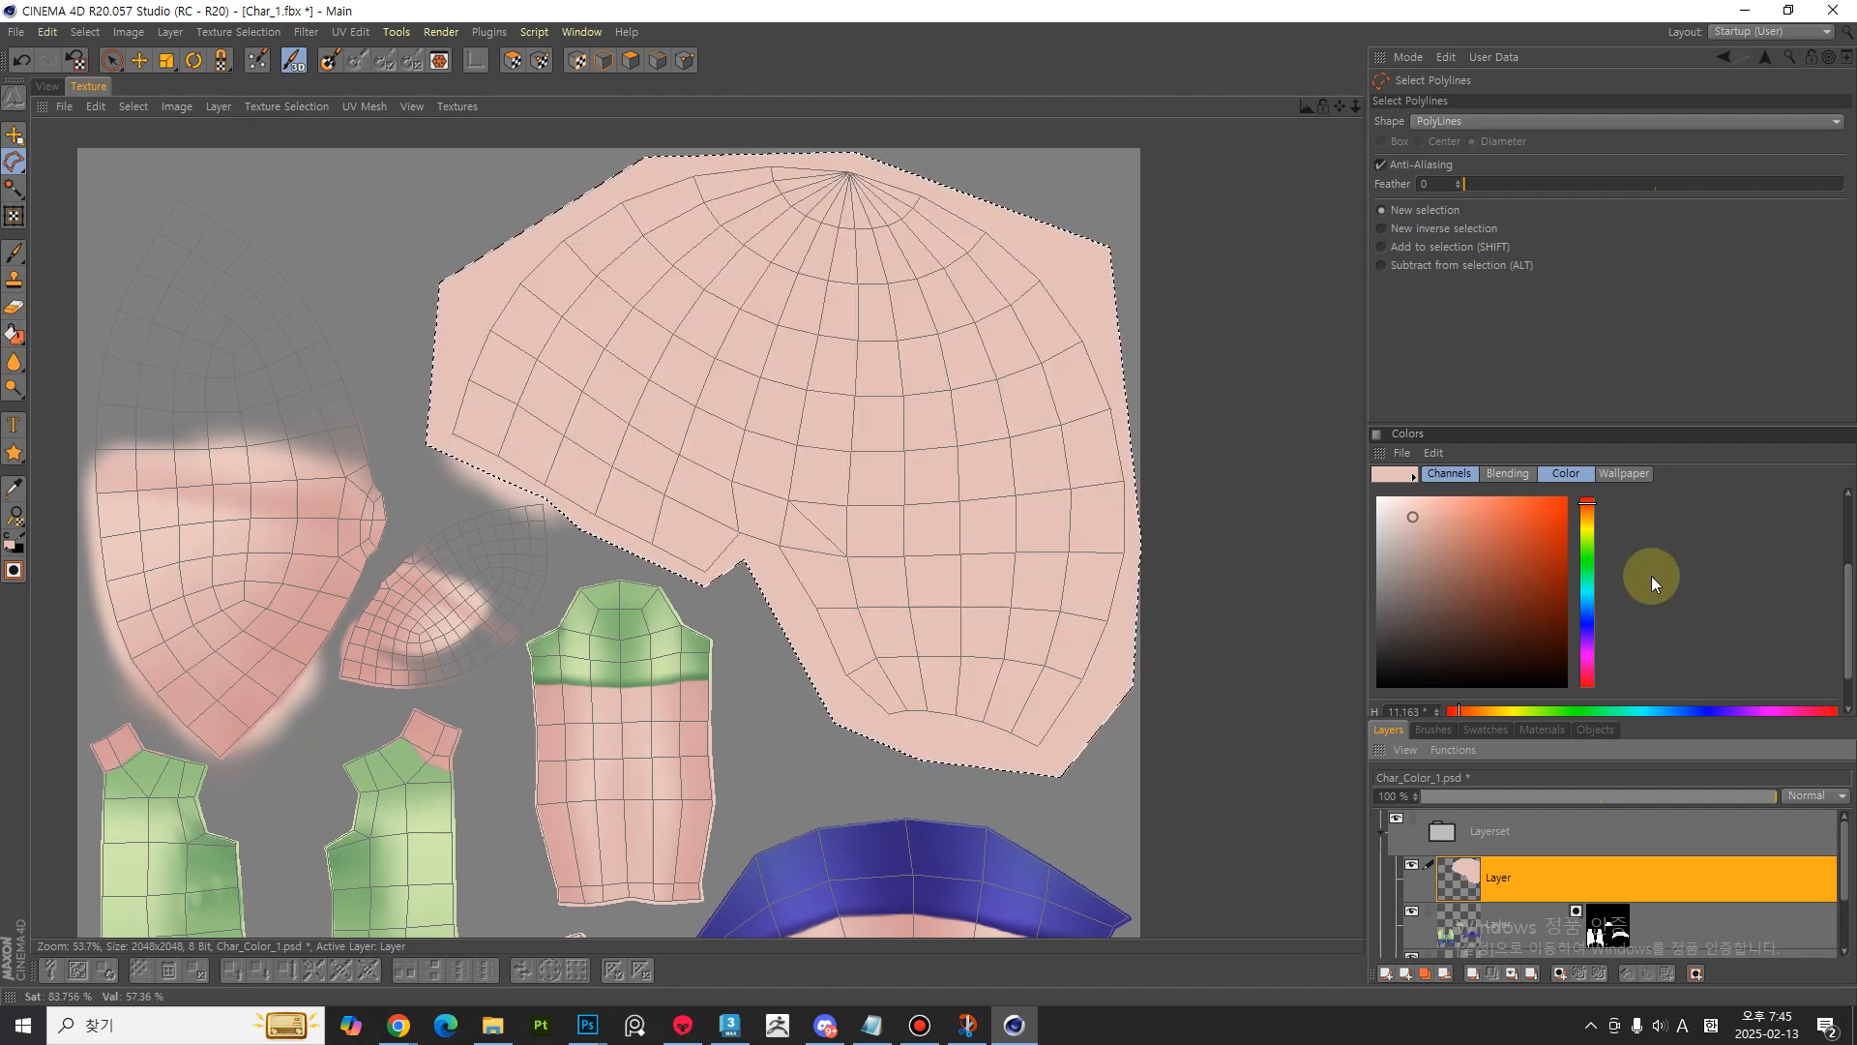
# - Change the colour to purple with hue 273°, refill the selected head island with it and try to clear the selection
pyautogui.moveTo(1587, 573); pyautogui.dragTo(1593, 640)
pyautogui.moveTo(1451, 522); pyautogui.dragTo(1501, 571)
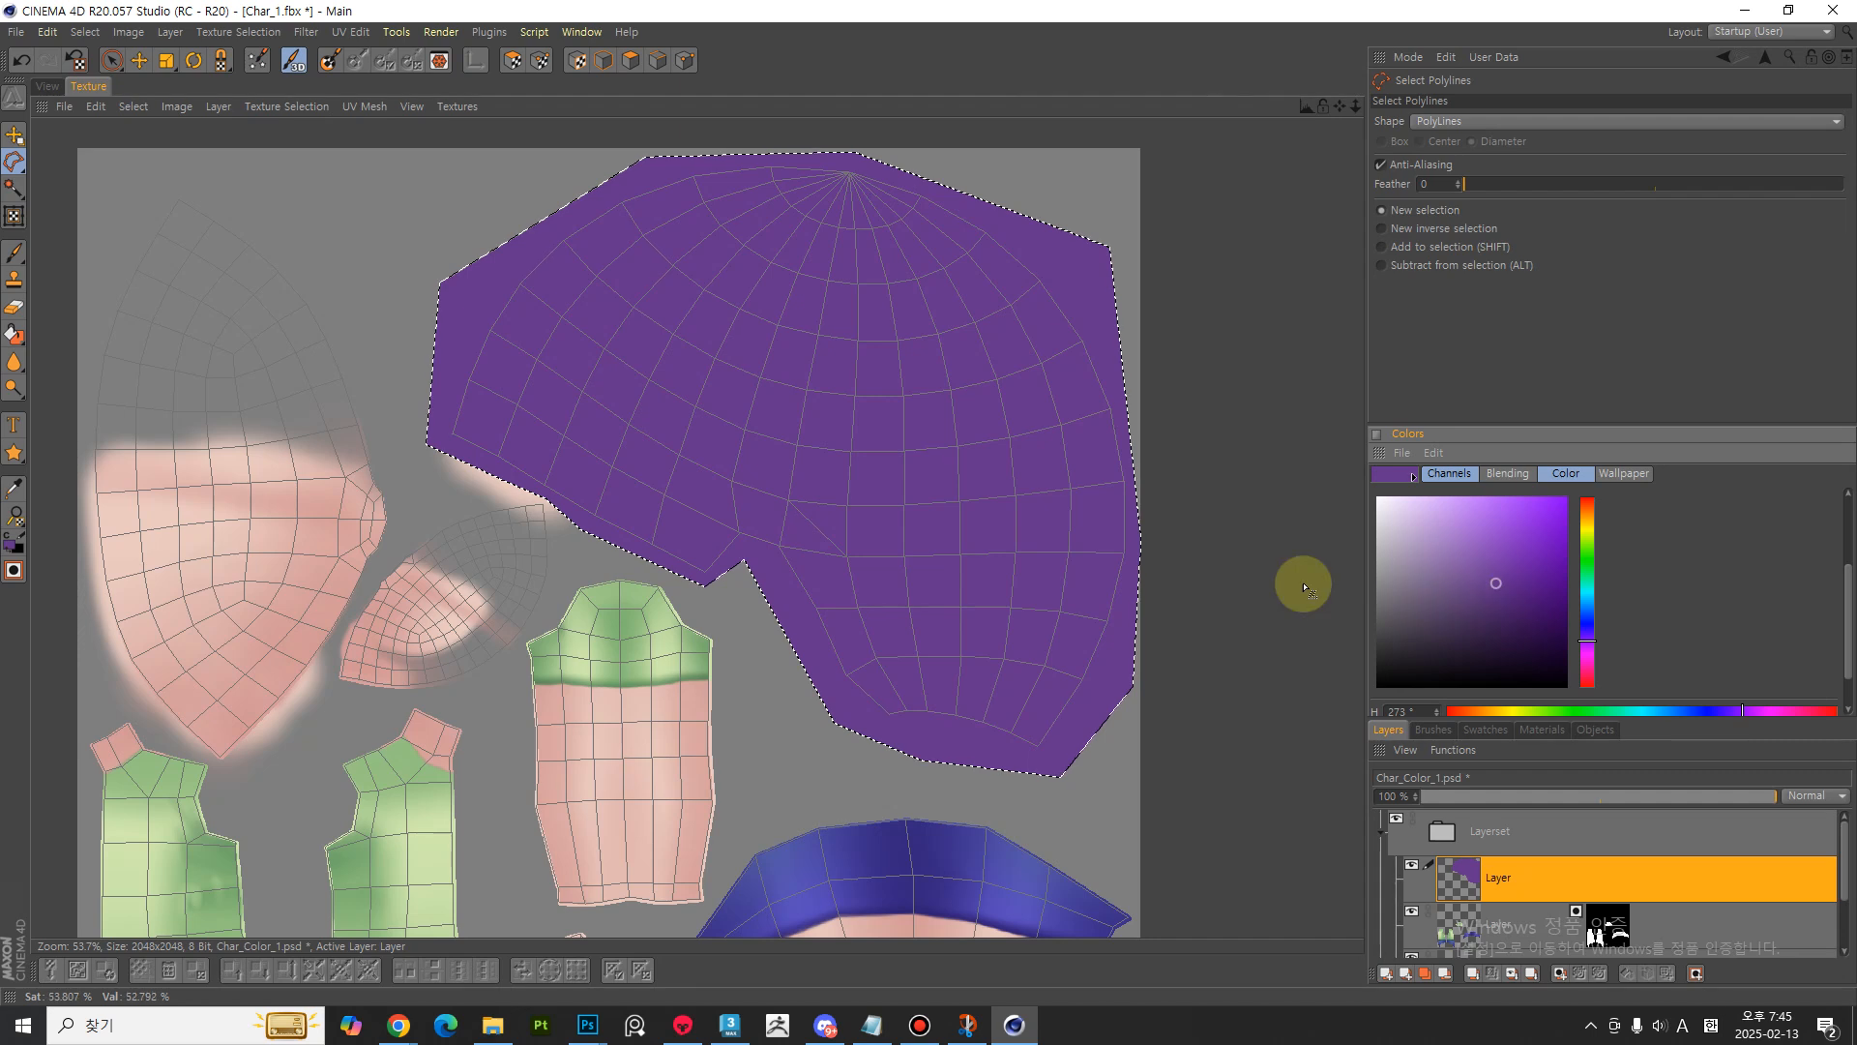
pyautogui.click(16, 342)
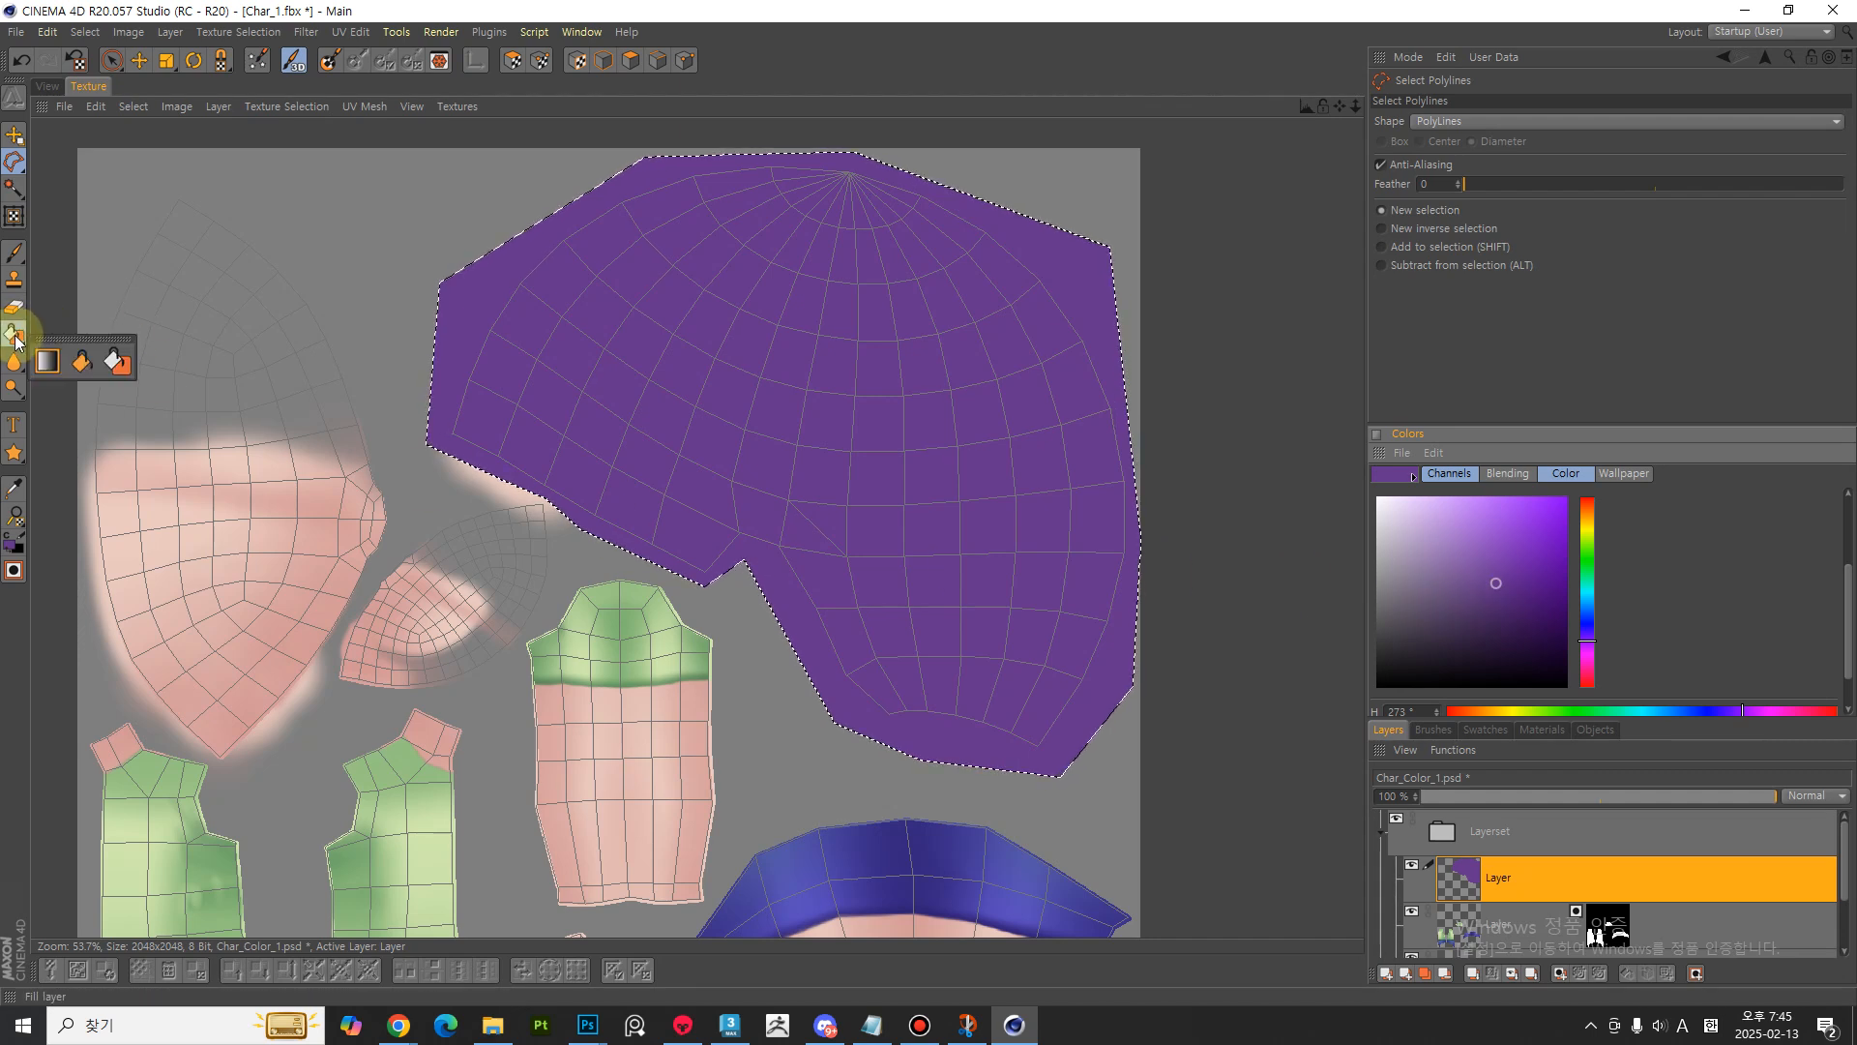
pyautogui.click(125, 371)
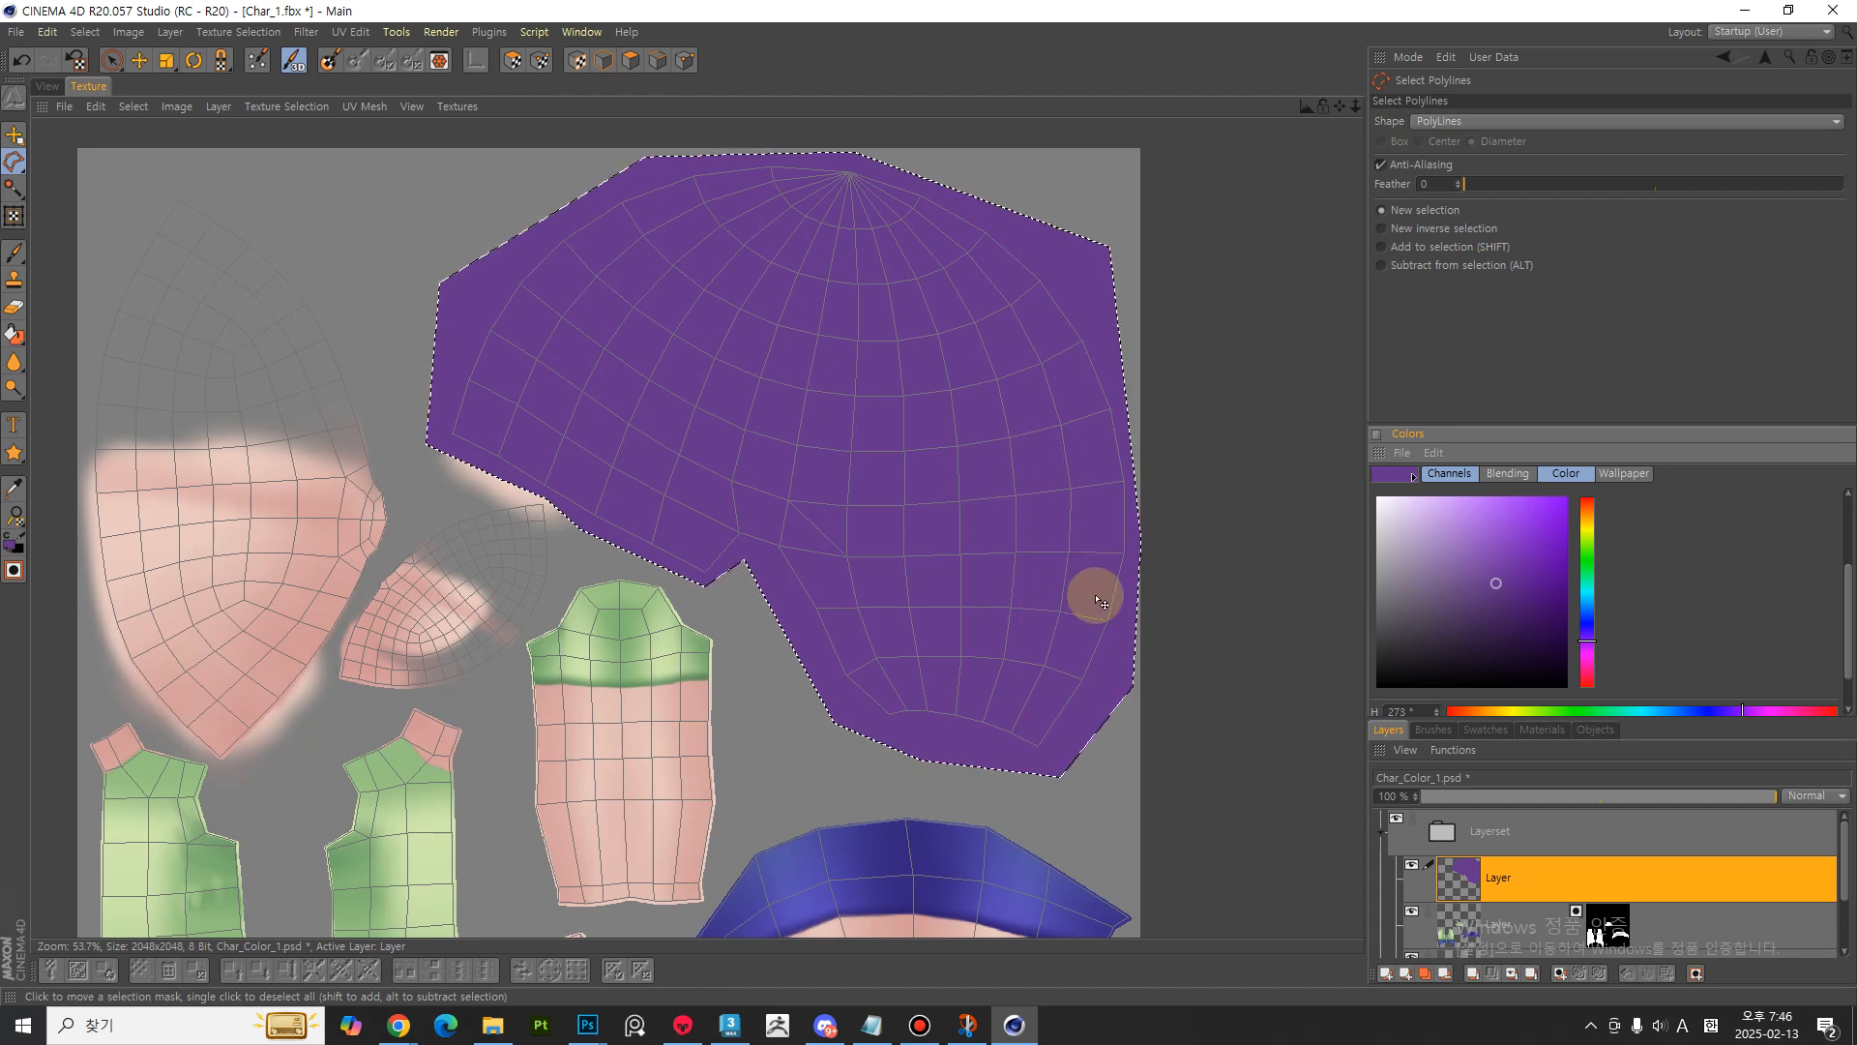
pyautogui.hotkey('ctrl', 'd')
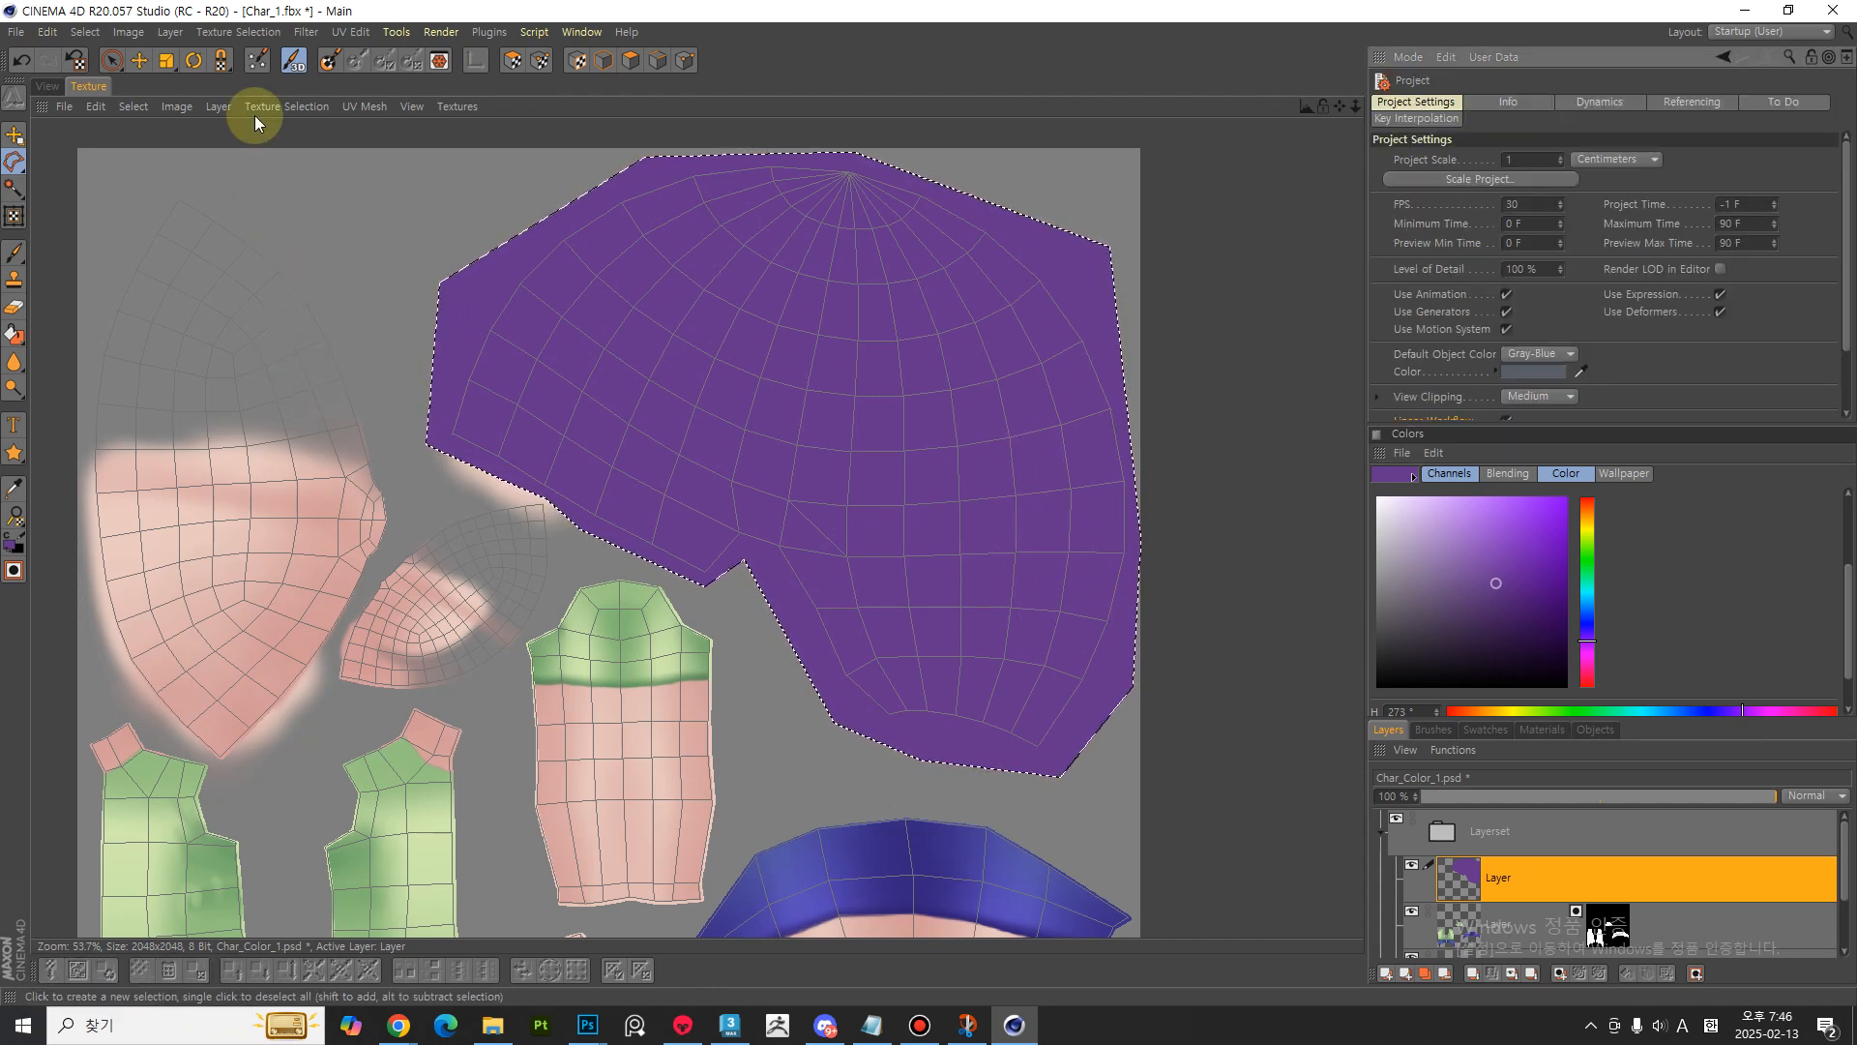
# - Replace the head selection with one made from the purple layer's contents, and add a mask to that layer
pyautogui.click(238, 32)
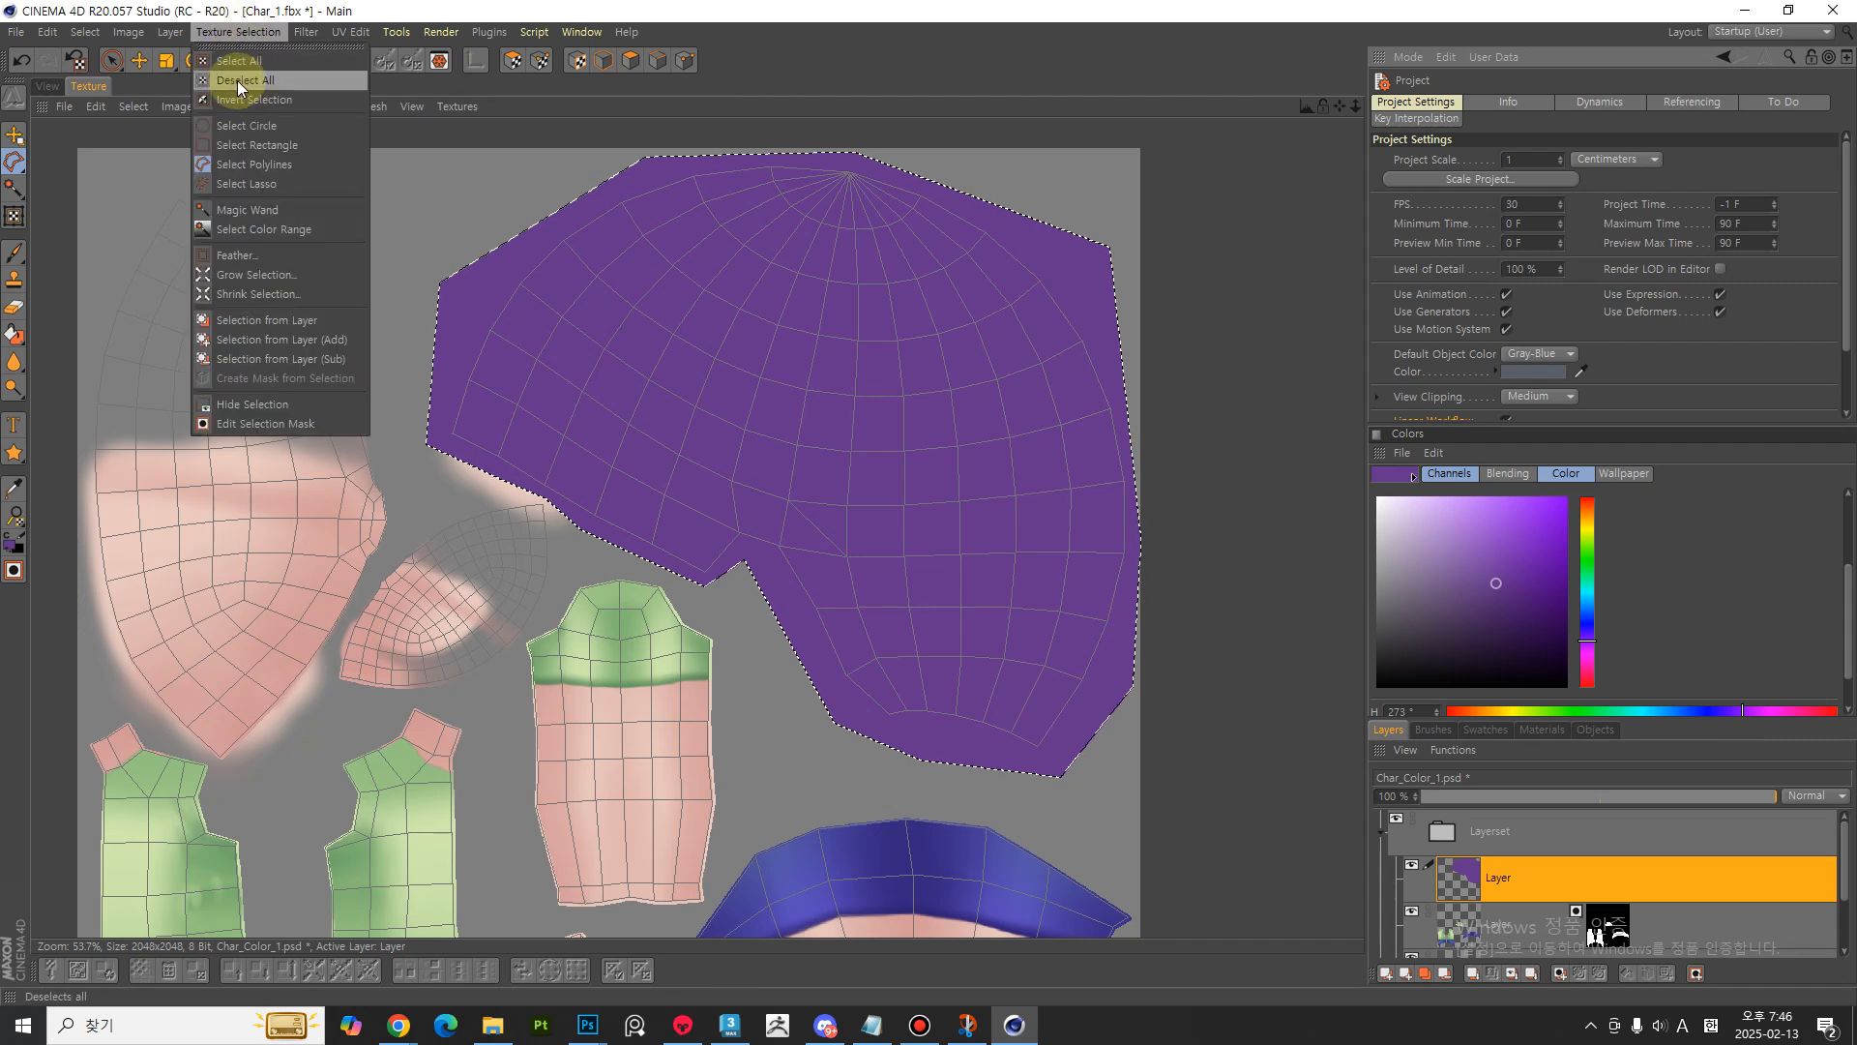
pyautogui.click(238, 81)
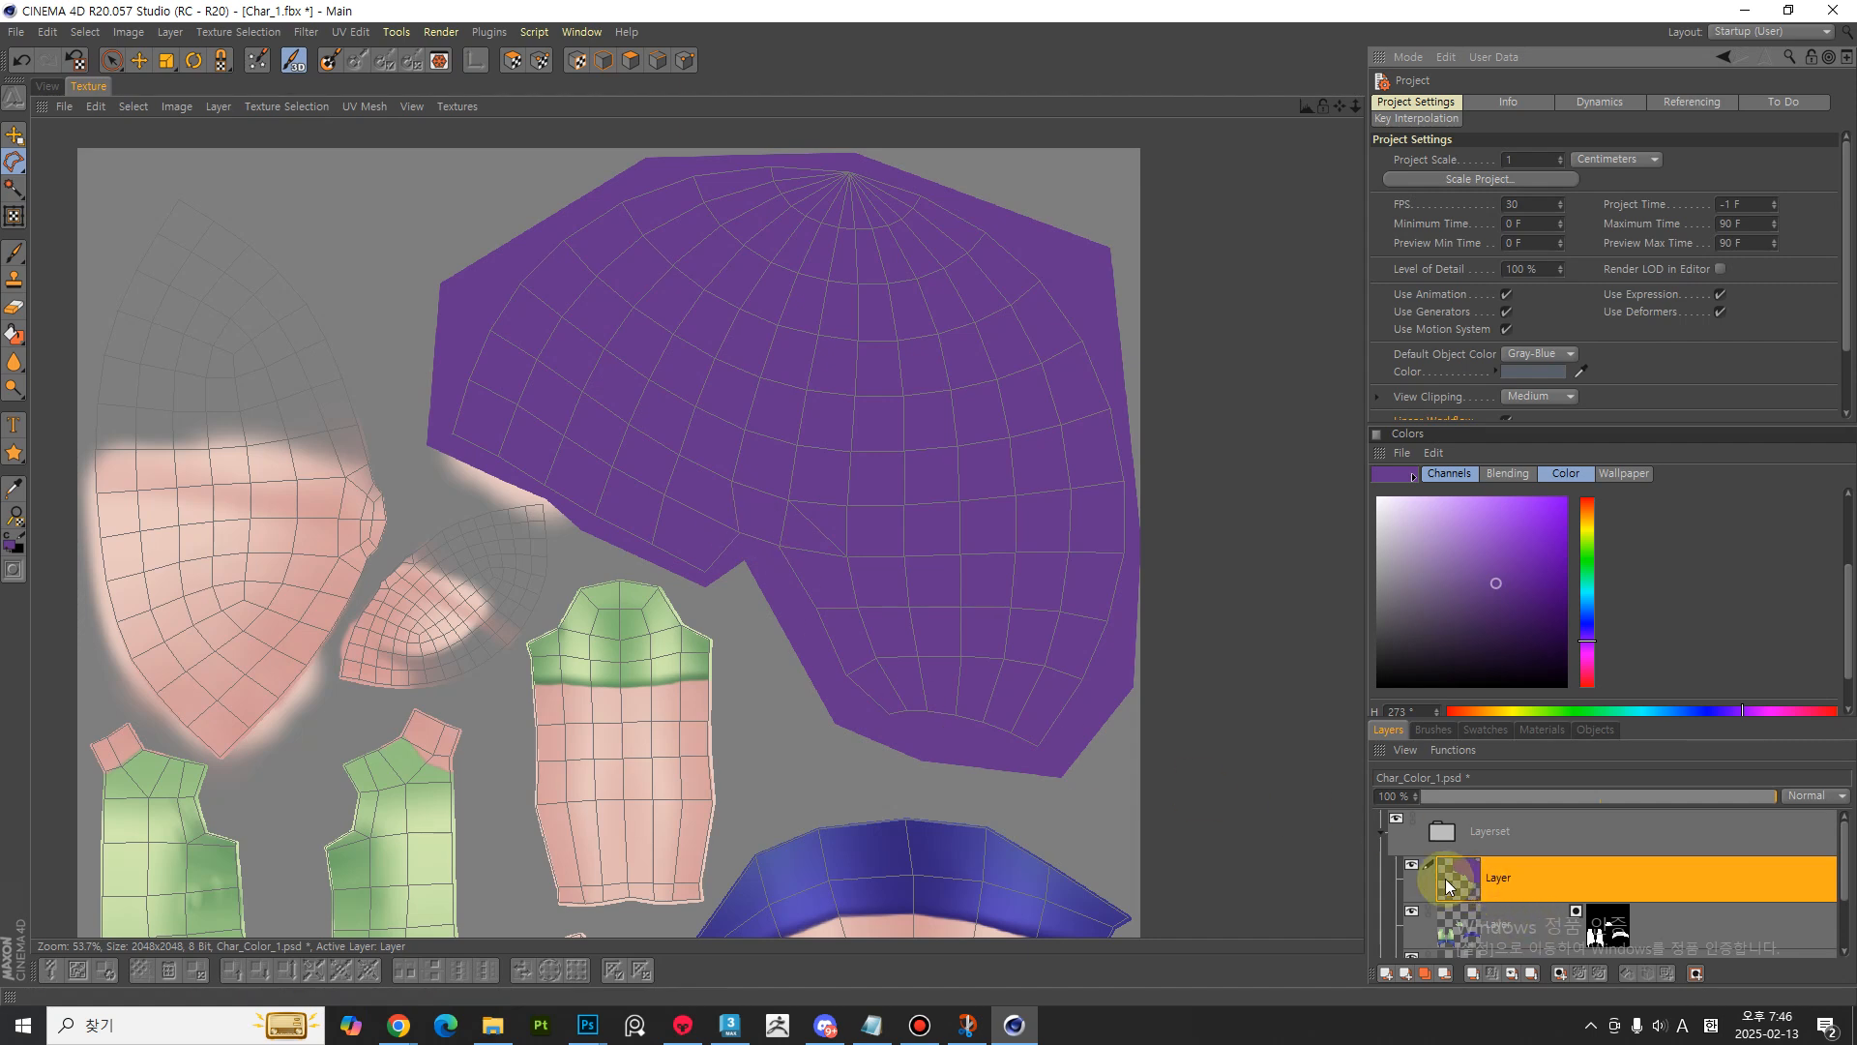
pyautogui.click(267, 106)
pyautogui.click(303, 396)
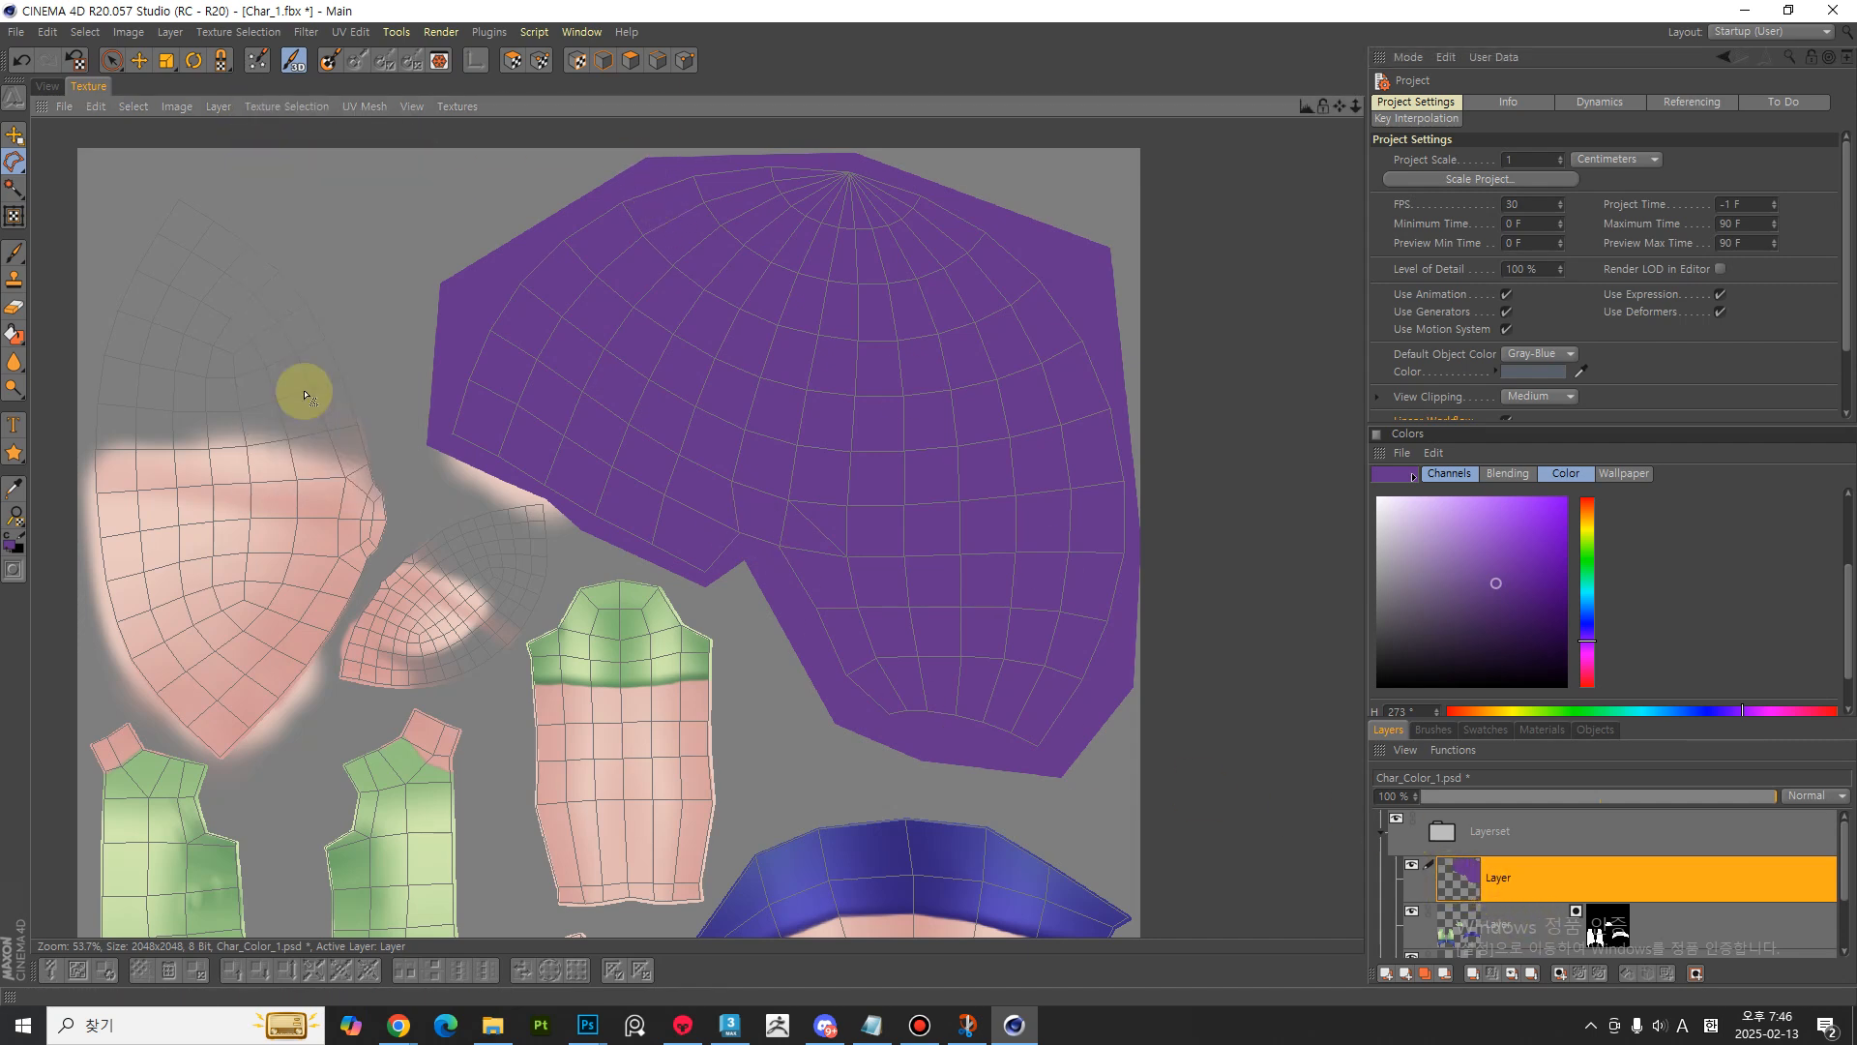
pyautogui.click(1563, 971)
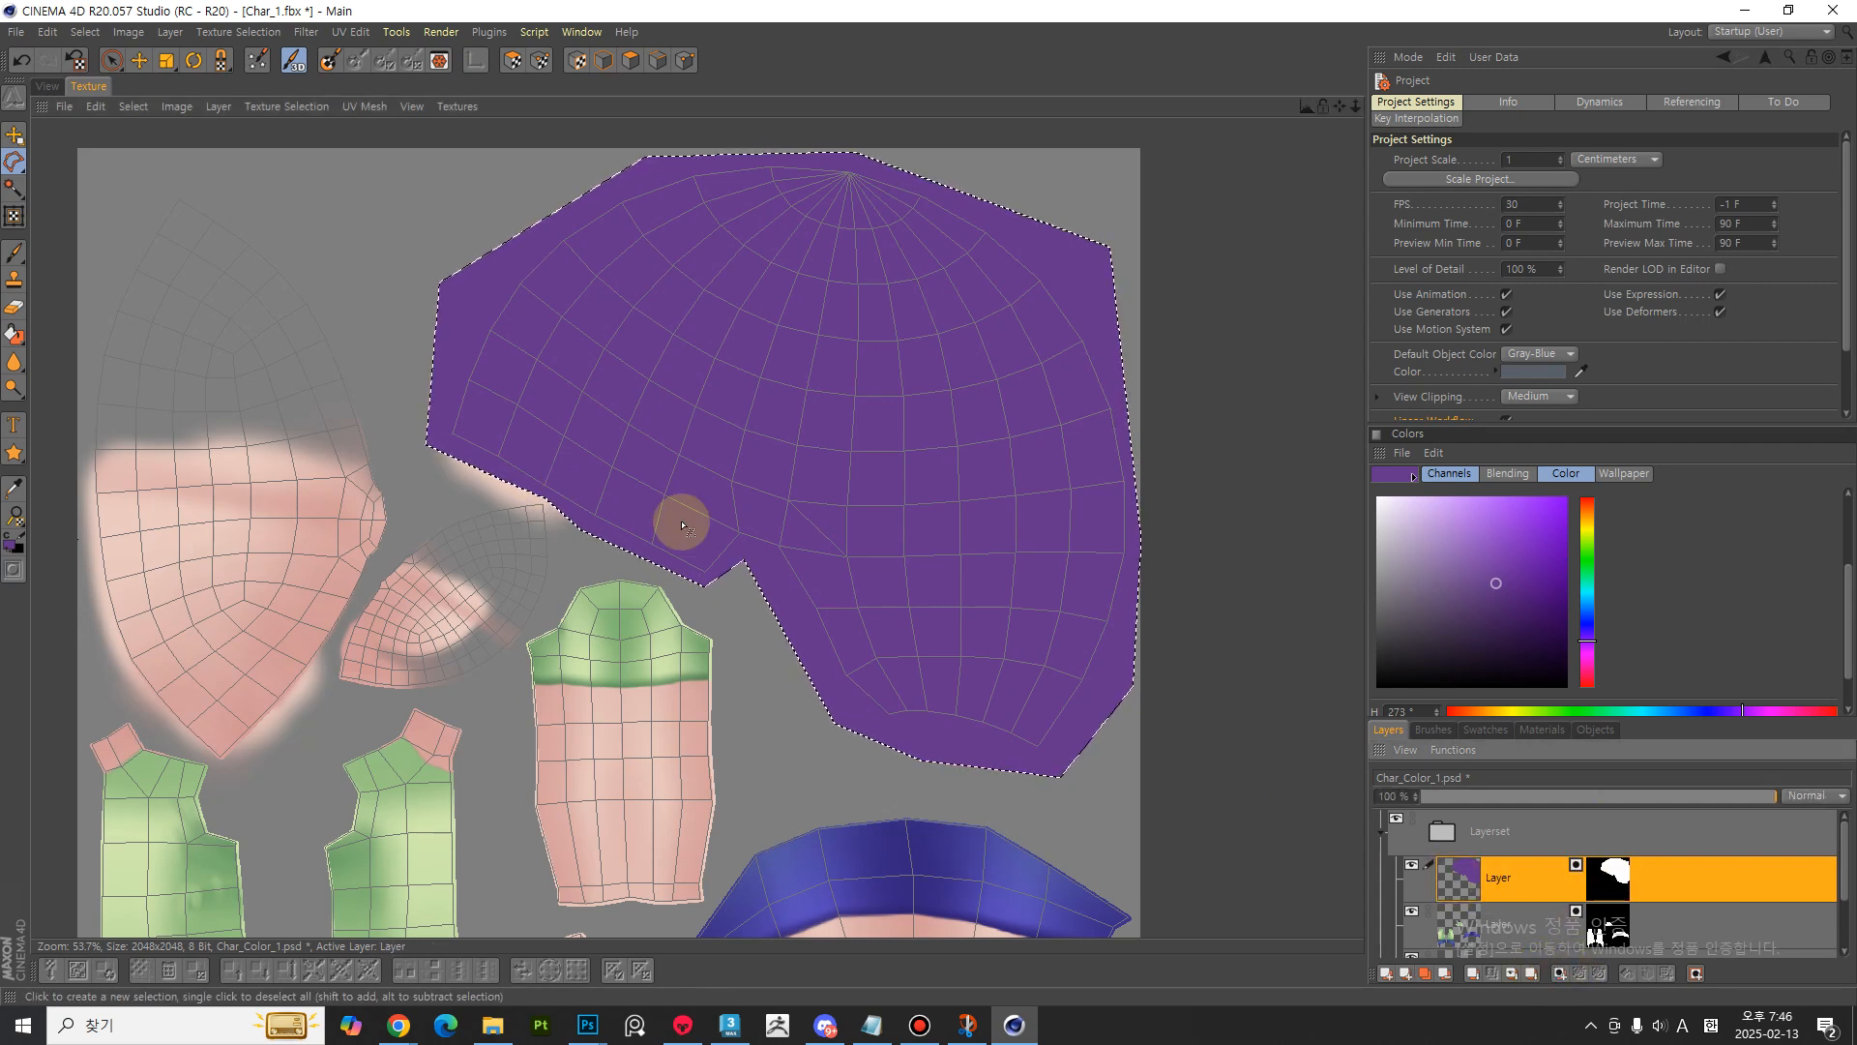
# - In the 3D view, pick a dark blue with hue 239° for the brush and enable projection painting
pyautogui.click(46, 89)
pyautogui.keyDown('alt'); pyautogui.moveTo(1105, 546); pyautogui.dragTo(859, 543); pyautogui.keyUp('alt')
pyautogui.keyDown('alt'); pyautogui.moveTo(790, 607); pyautogui.dragTo(717, 614, button='middle'); pyautogui.keyUp('alt')
pyautogui.scroll(-3, 962, 560)
pyautogui.keyDown('alt'); pyautogui.moveTo(1014, 592); pyautogui.dragTo(821, 598, button='middle'); pyautogui.keyUp('alt')
pyautogui.keyDown('alt'); pyautogui.moveTo(821, 597); pyautogui.dragTo(798, 591); pyautogui.keyUp('alt')
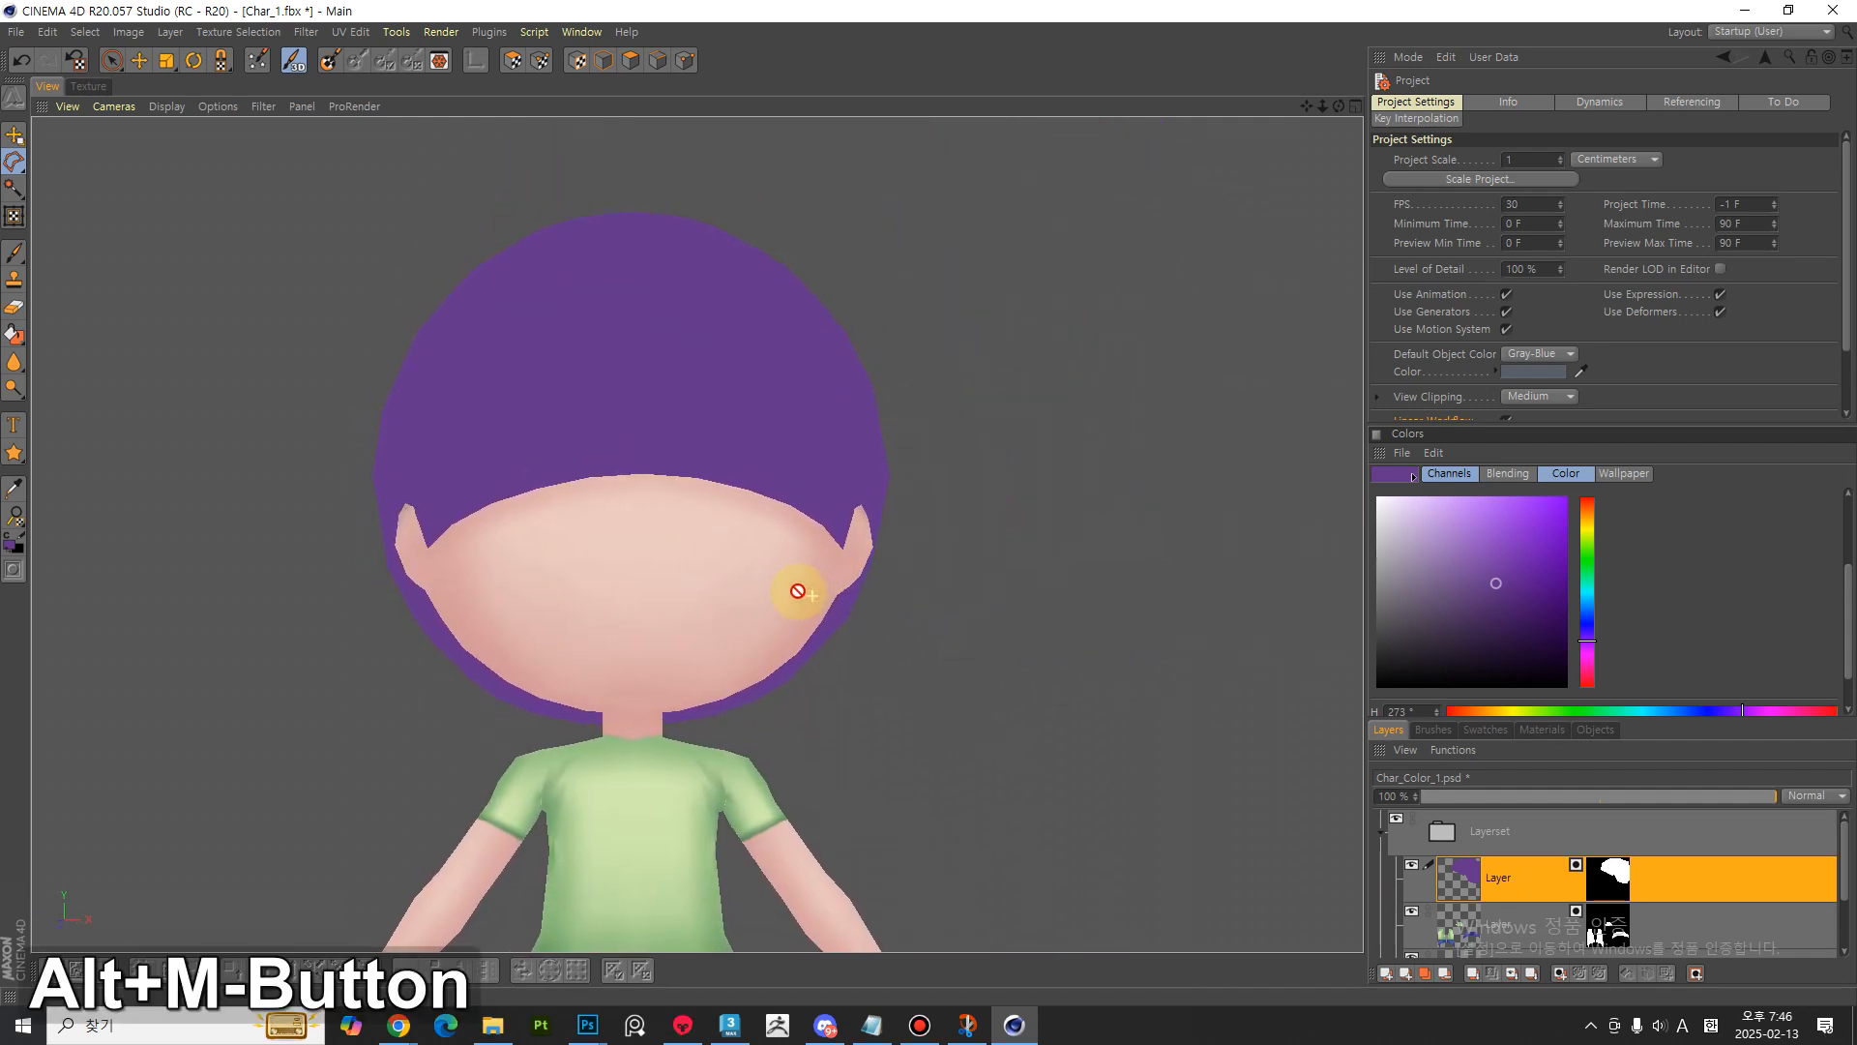
pyautogui.moveTo(1593, 630); pyautogui.dragTo(1592, 623)
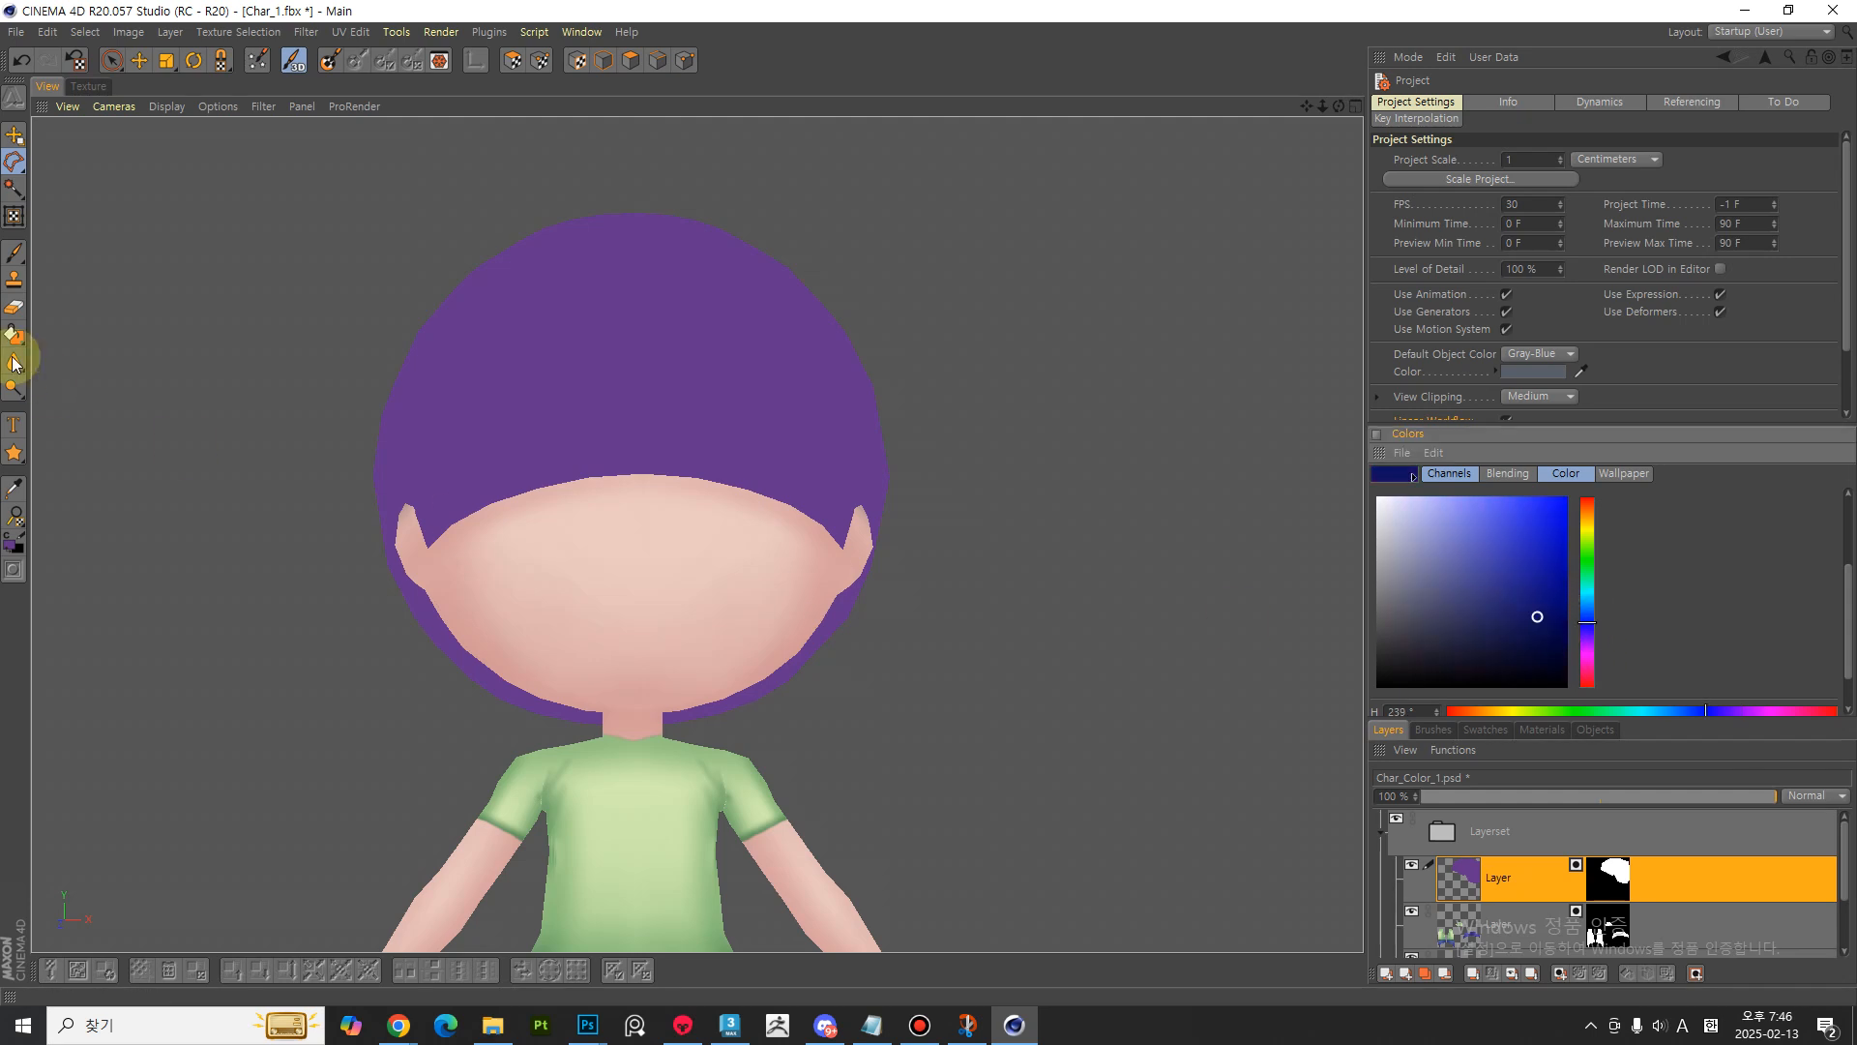
pyautogui.click(17, 256)
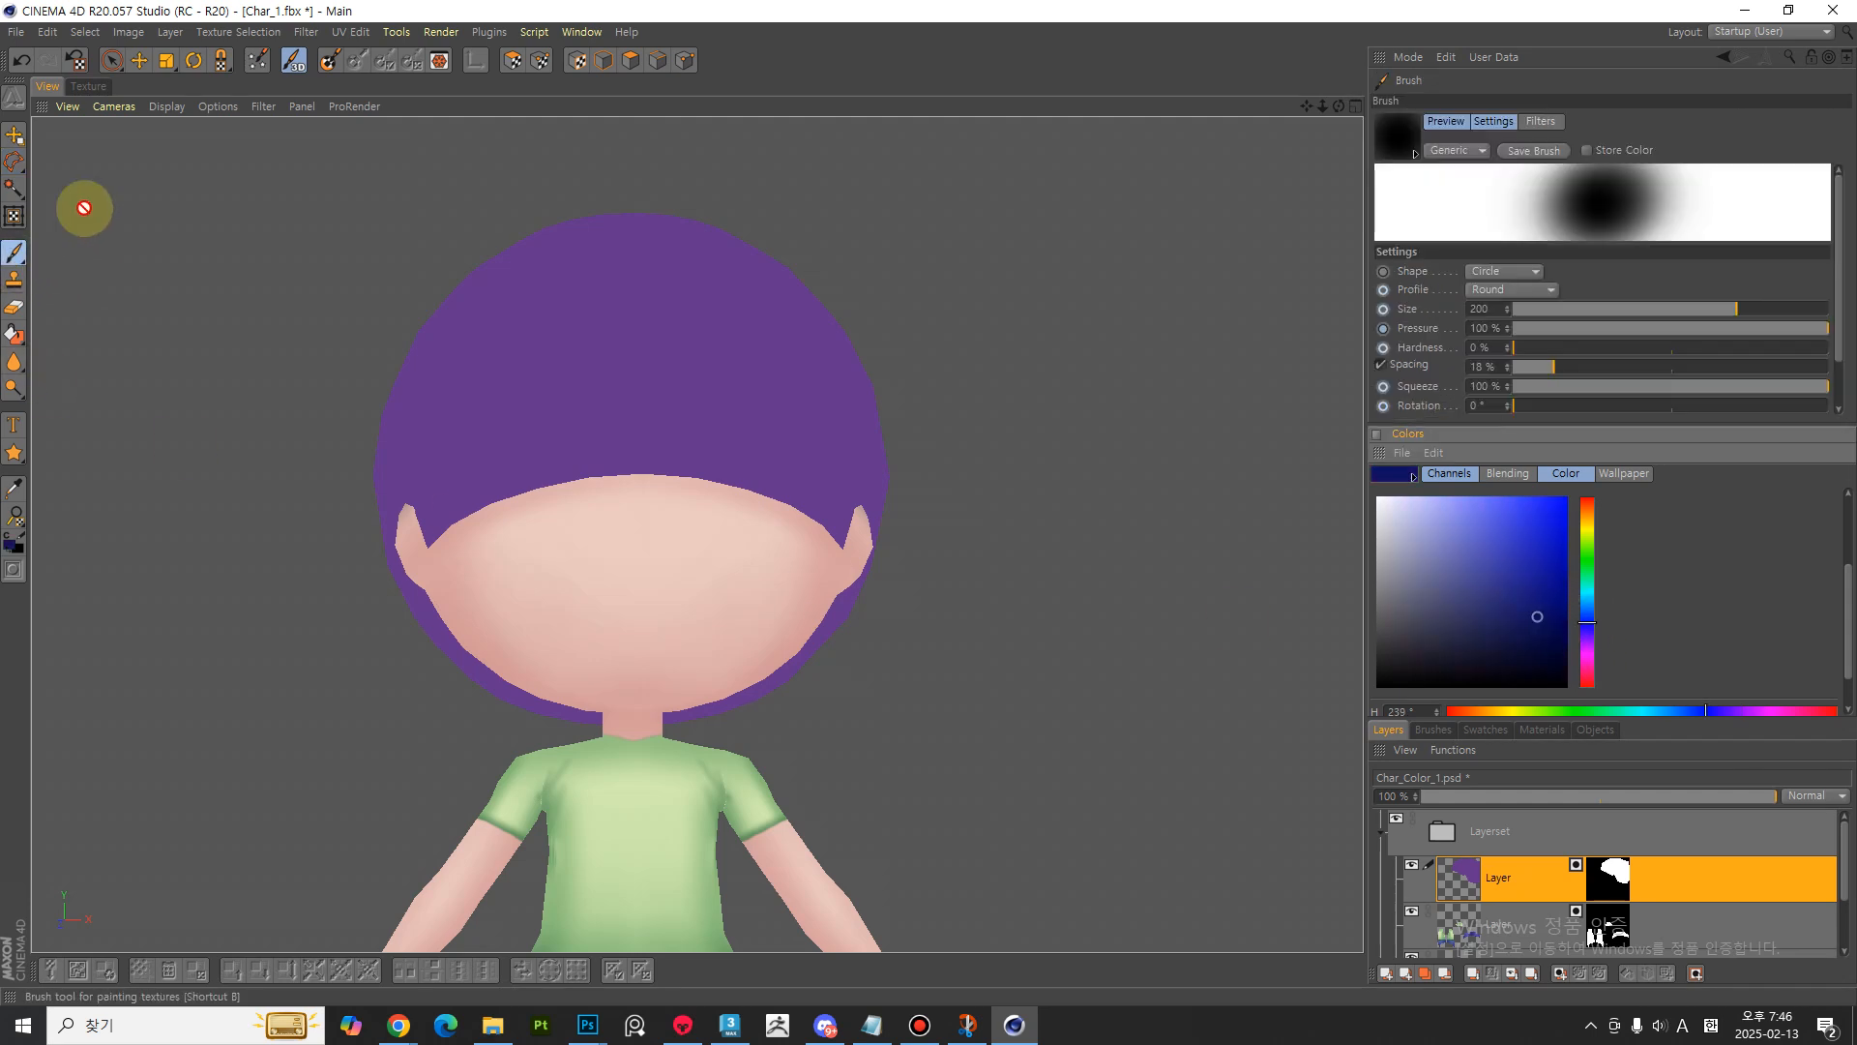
pyautogui.click(328, 62)
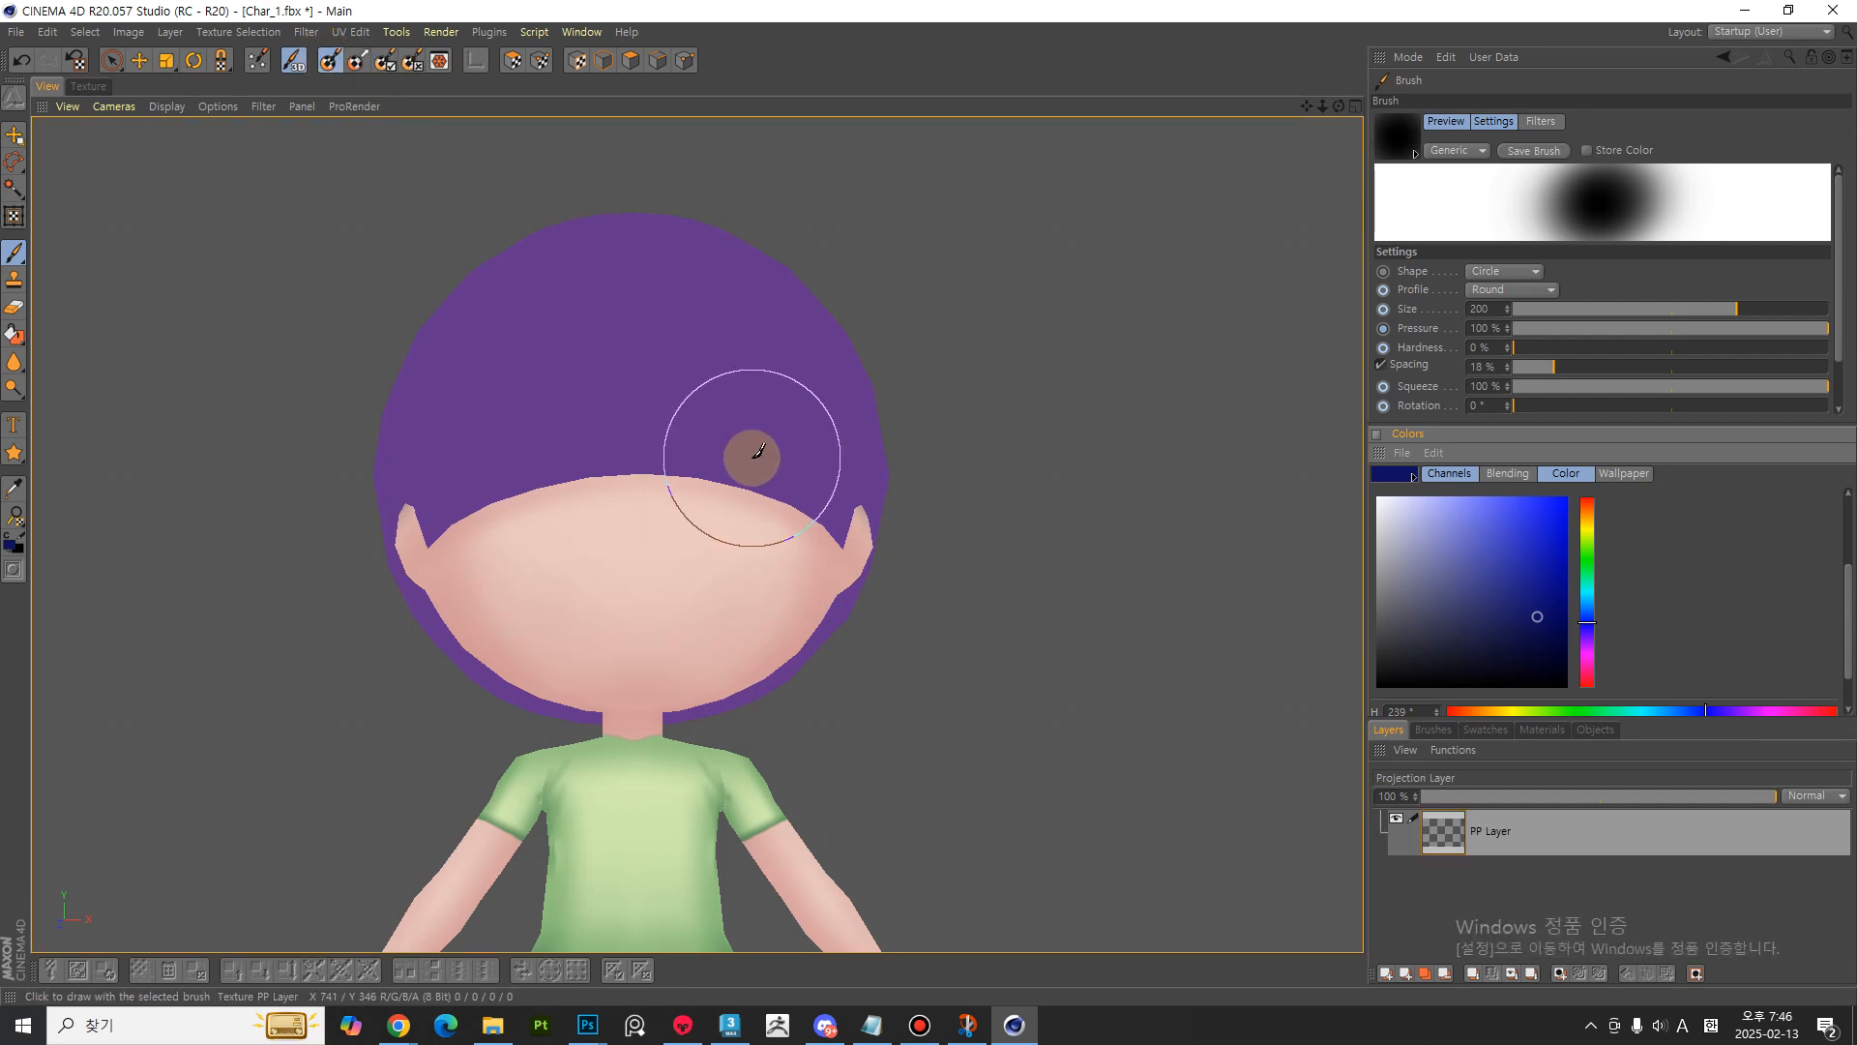
# - Shade the sides and lower front of the purple hair with the dark blue at brush size 300
pyautogui.press('\\')
pyautogui.press(']')
pyautogui.press(']')
pyautogui.press(']')
pyautogui.press('[')
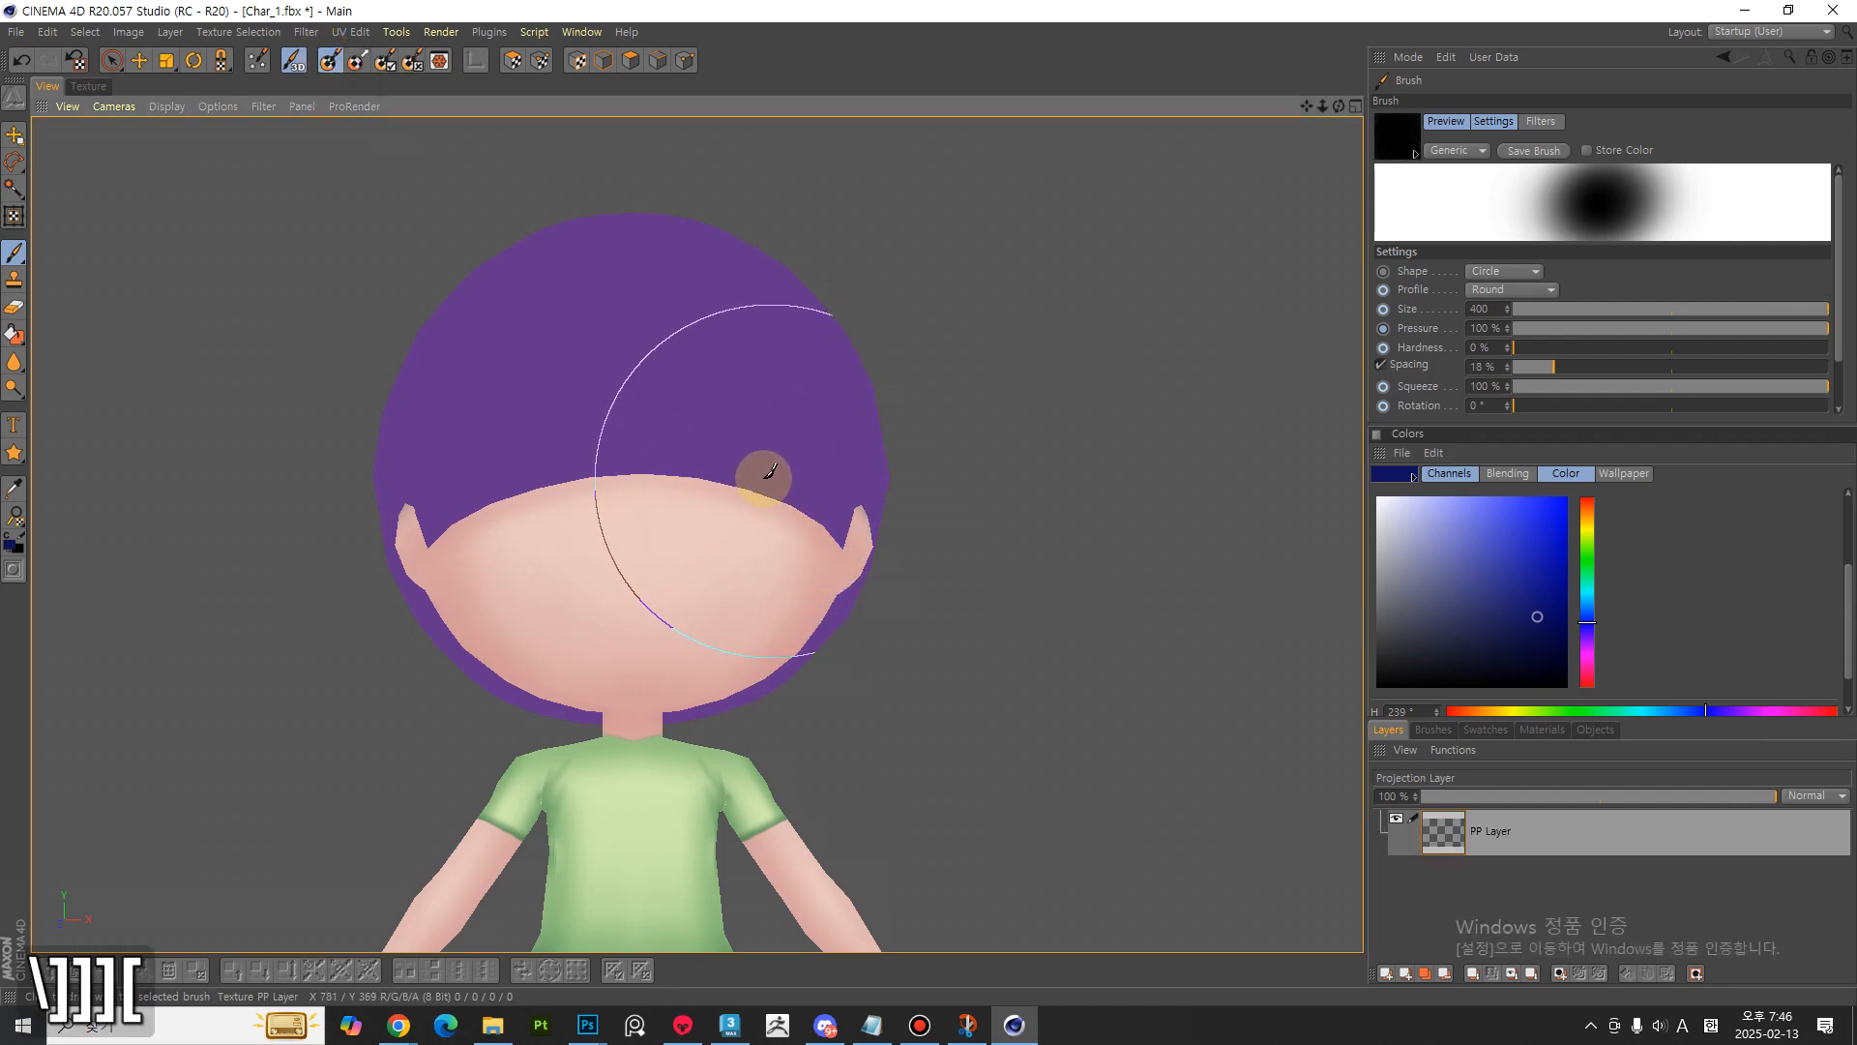
pyautogui.press('[')
pyautogui.moveTo(900, 384)
pyautogui.mouseDown()
pyautogui.moveTo(723, 630)
pyautogui.moveTo(809, 618)
pyautogui.moveTo(766, 691)
pyautogui.moveTo(551, 727)
pyautogui.moveTo(755, 506)
pyautogui.moveTo(848, 537)
pyautogui.mouseUp()
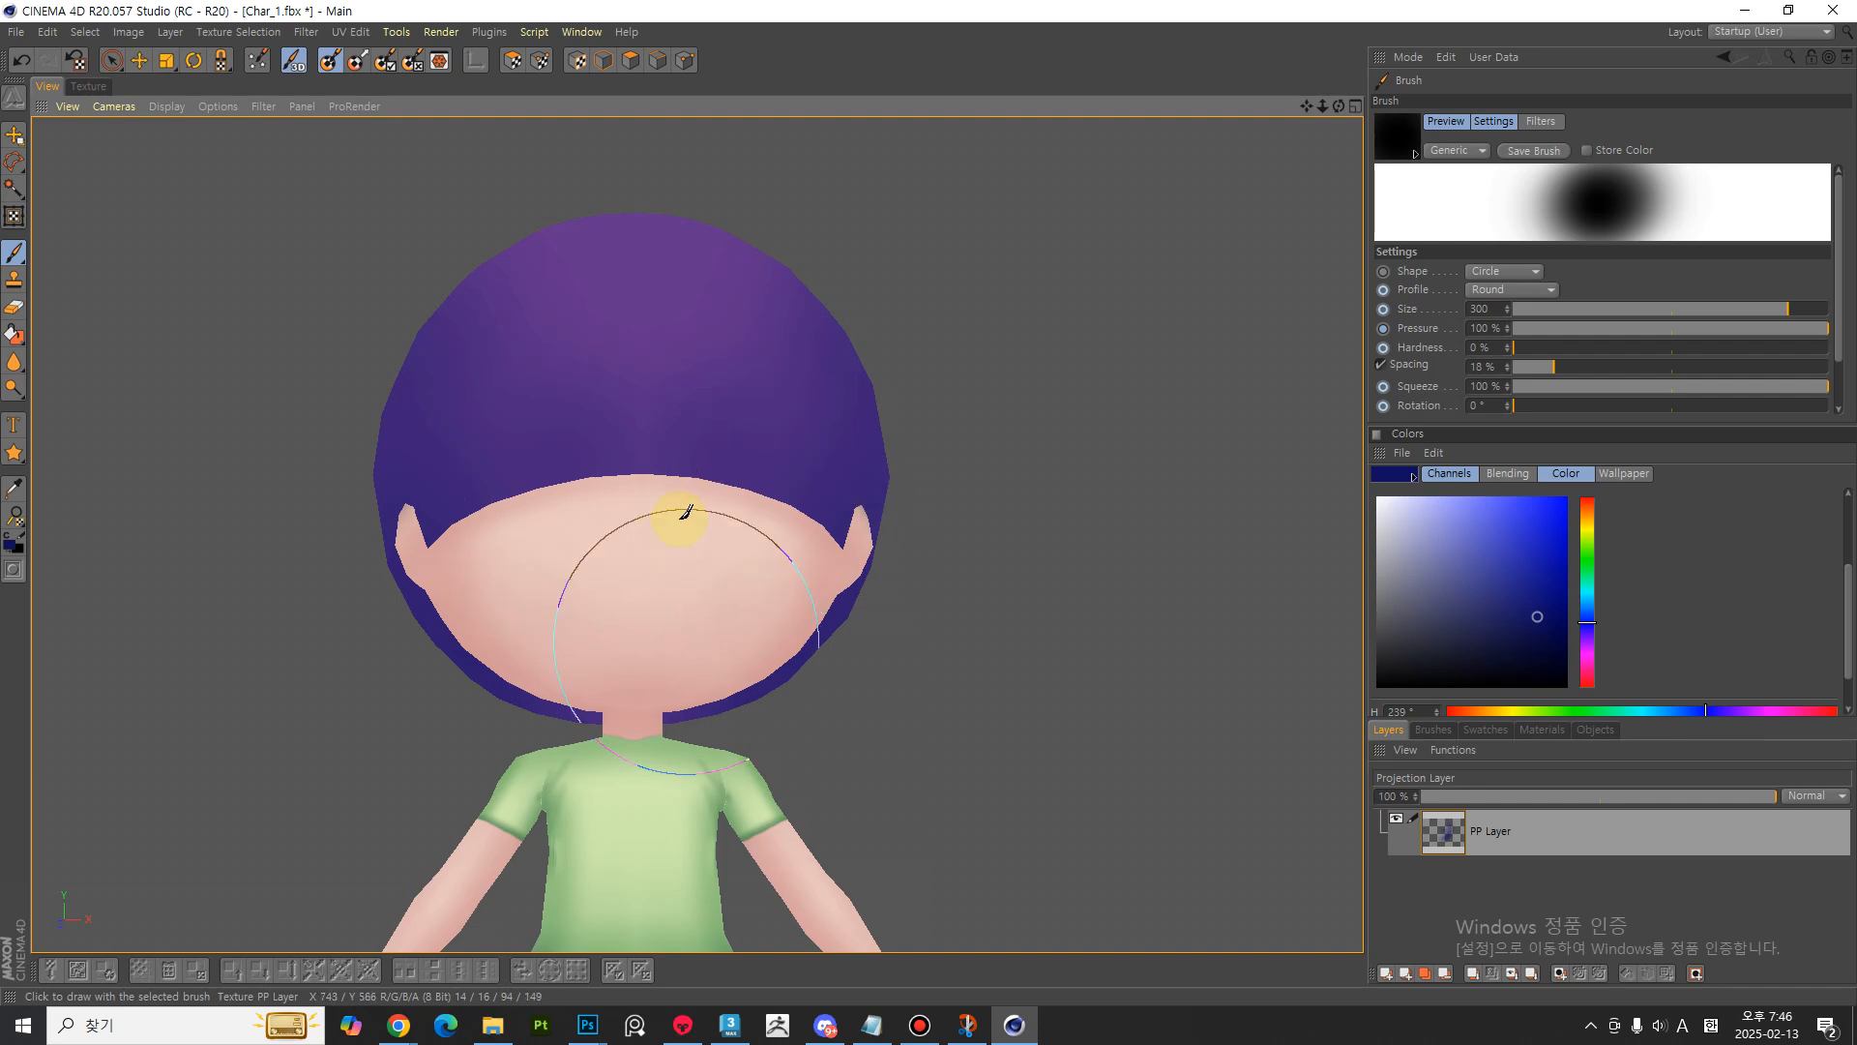
# - Reduce the brush size to 20
pyautogui.press('[')
pyautogui.press('[')
pyautogui.press('[')
pyautogui.press('[')
pyautogui.press('[')
pyautogui.press('[')
pyautogui.press('[')
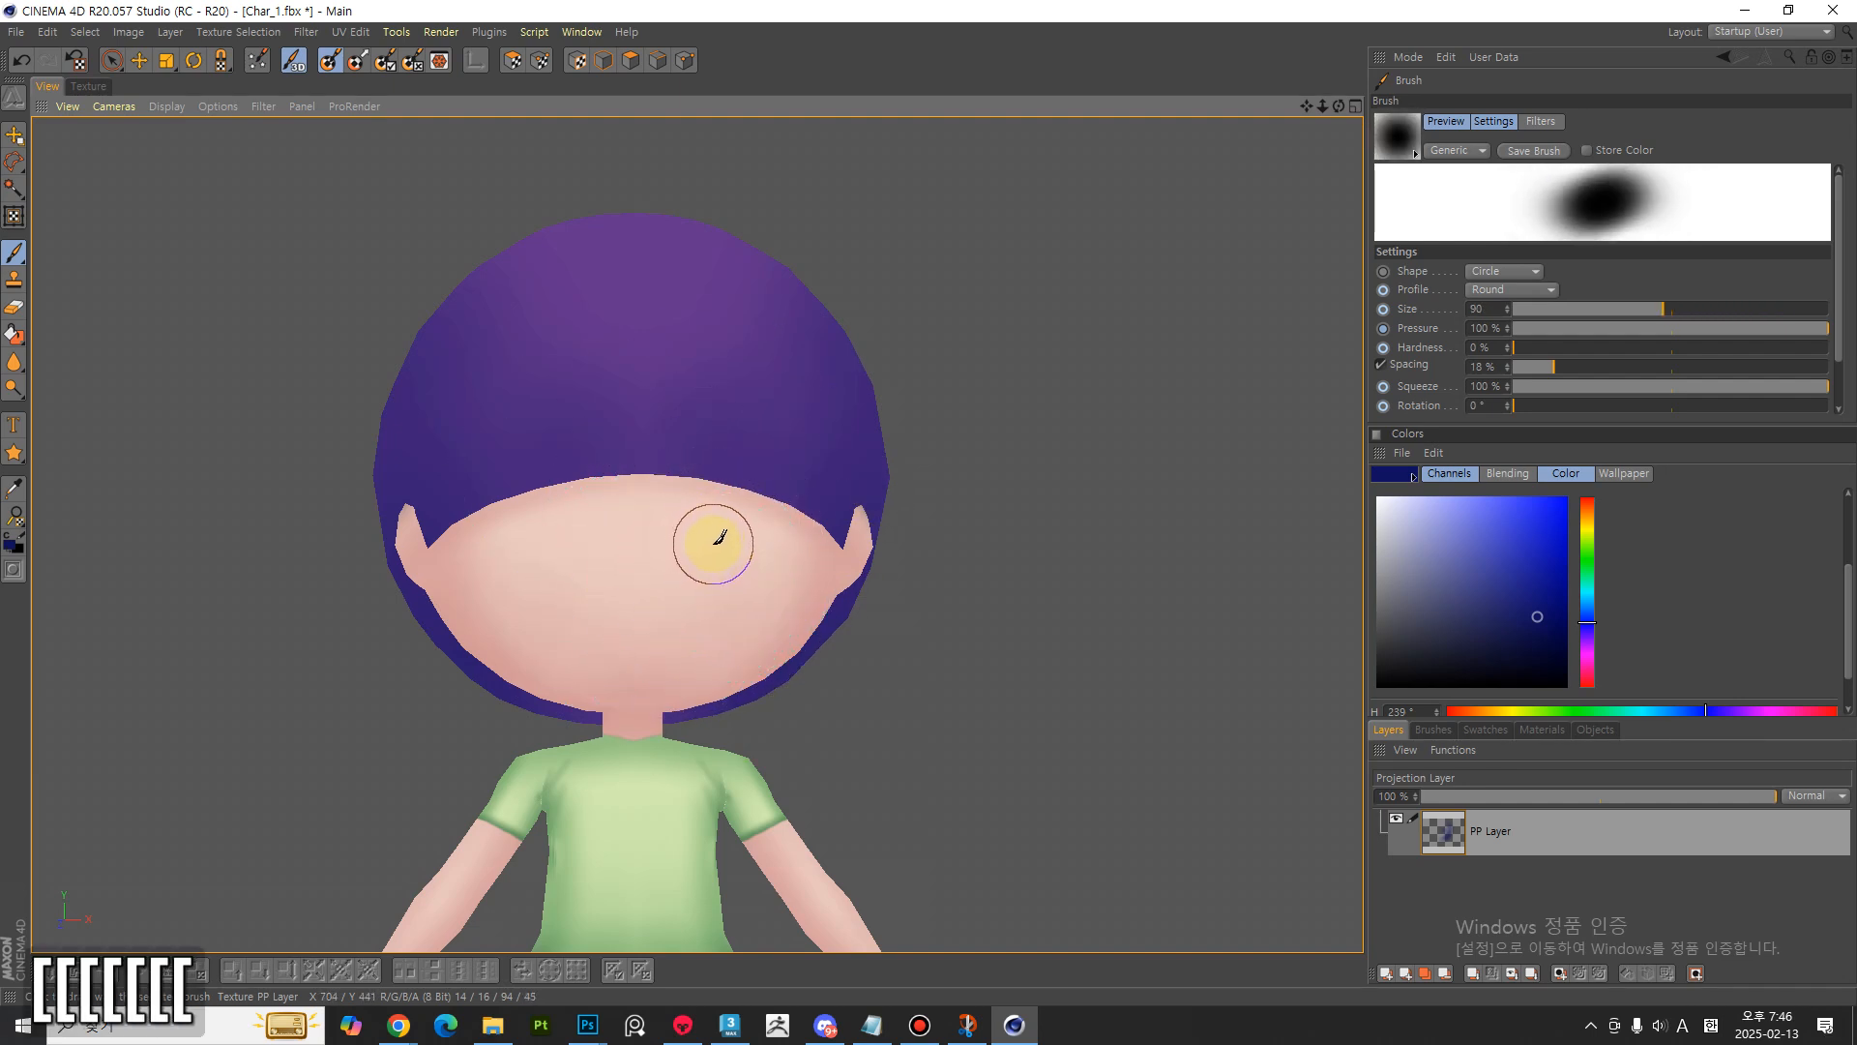
pyautogui.press('[')
pyautogui.press('[')
pyautogui.press('[')
pyautogui.press('[')
pyautogui.press('[')
pyautogui.press('[')
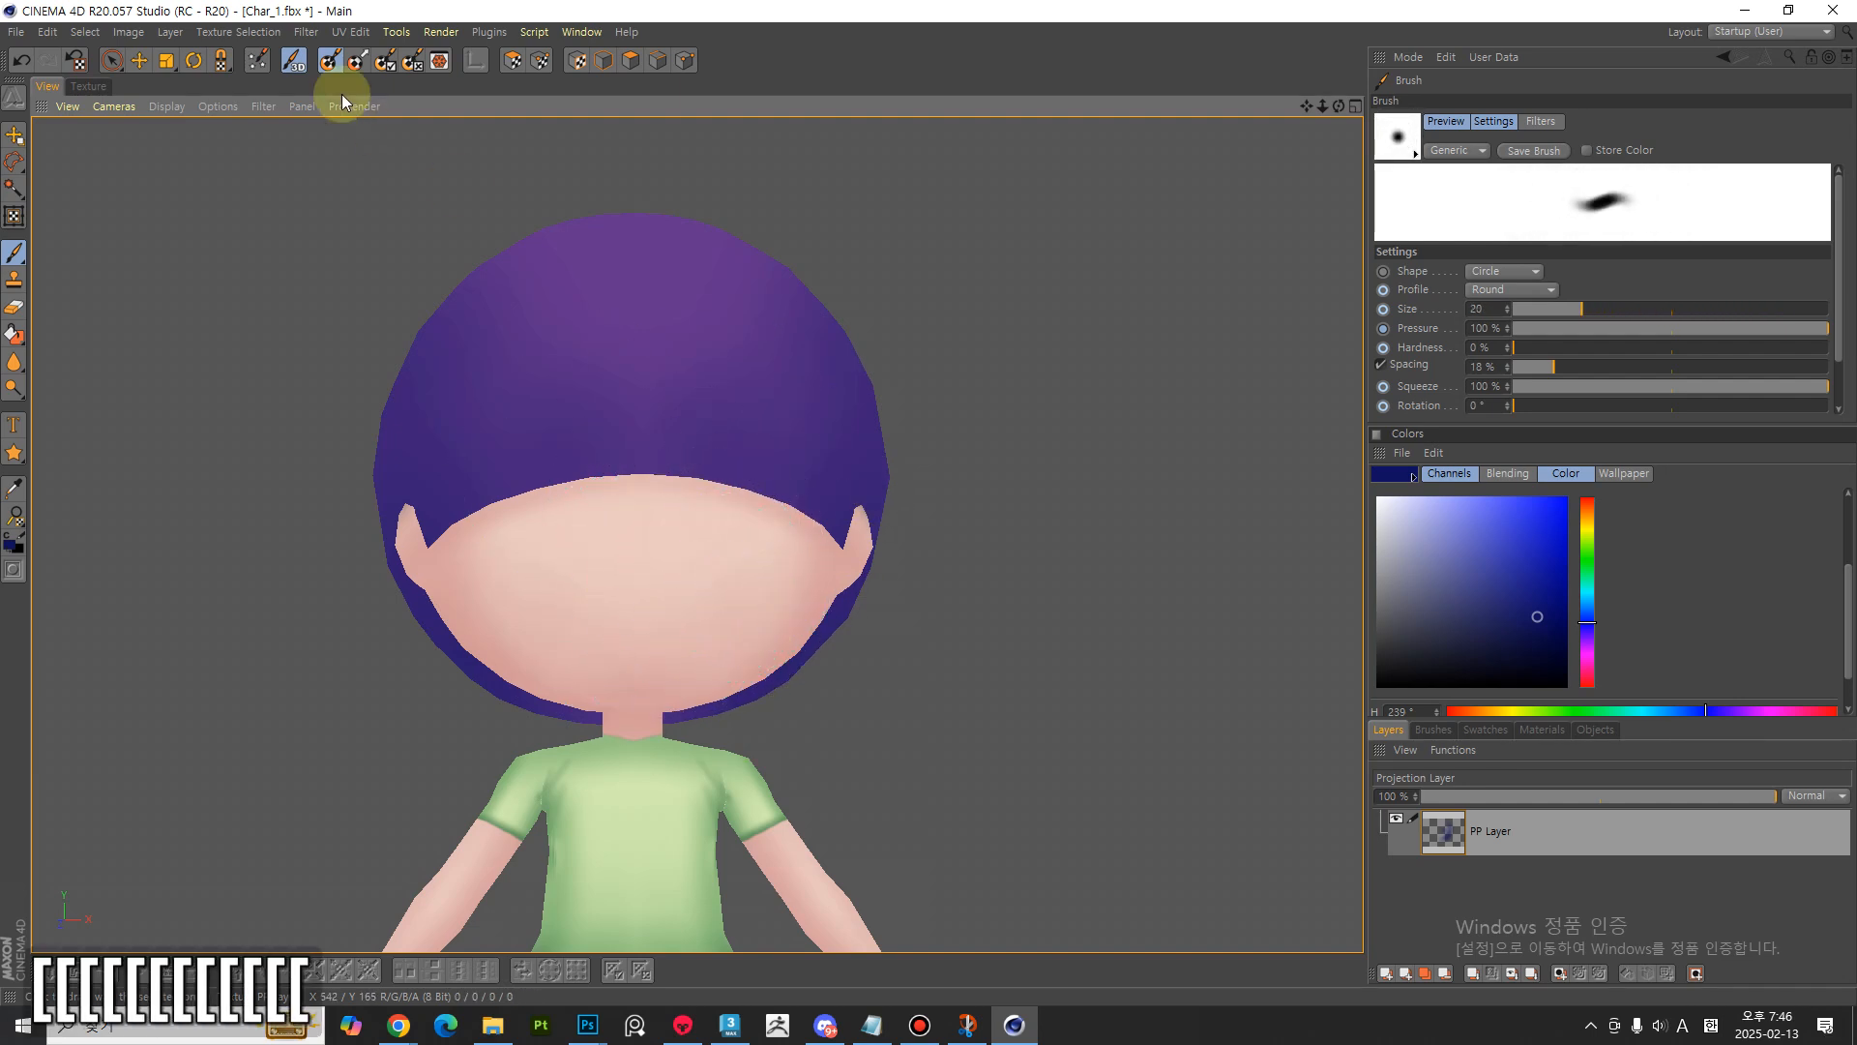
# - Turn off projection painting and enlarge the brush to 400 for work on the back of the head
pyautogui.click(330, 60)
pyautogui.moveTo(647, 552)
pyautogui.keyDown('alt'); pyautogui.mouseDown()
pyautogui.moveTo(1098, 518)
pyautogui.moveTo(1146, 478)
pyautogui.moveTo(1112, 566)
pyautogui.mouseUp(); pyautogui.keyUp('alt')
pyautogui.keyDown('alt'); pyautogui.moveTo(432, 337); pyautogui.dragTo(577, 373, button='middle'); pyautogui.keyUp('alt')
pyautogui.keyDown('alt'); pyautogui.moveTo(673, 525); pyautogui.dragTo(775, 526); pyautogui.keyUp('alt')
pyautogui.keyDown('alt'); pyautogui.moveTo(586, 501); pyautogui.dragTo(622, 513, button='middle'); pyautogui.keyUp('alt')
pyautogui.press(']')
pyautogui.press(']')
pyautogui.press(']')
pyautogui.press(']')
pyautogui.press(']')
pyautogui.press(']')
pyautogui.press(']')
pyautogui.press(']')
pyautogui.press(']')
pyautogui.press(']')
pyautogui.press(']')
pyautogui.press(']')
pyautogui.press(']')
pyautogui.press(']')
pyautogui.press(']')
pyautogui.press(']')
pyautogui.press(']')
pyautogui.press(']')
pyautogui.press('[')
pyautogui.press('[')
pyautogui.press('[')
pyautogui.press('[')
# - Blend sampled dark blue-violet along the lower back of the hair and sampled purple over the area above it
pyautogui.keyDown('ctrl'); pyautogui.click(448, 578); pyautogui.keyUp('ctrl')
pyautogui.moveTo(700, 658)
pyautogui.mouseDown()
pyautogui.moveTo(512, 628)
pyautogui.moveTo(681, 634)
pyautogui.moveTo(600, 625)
pyautogui.mouseUp()
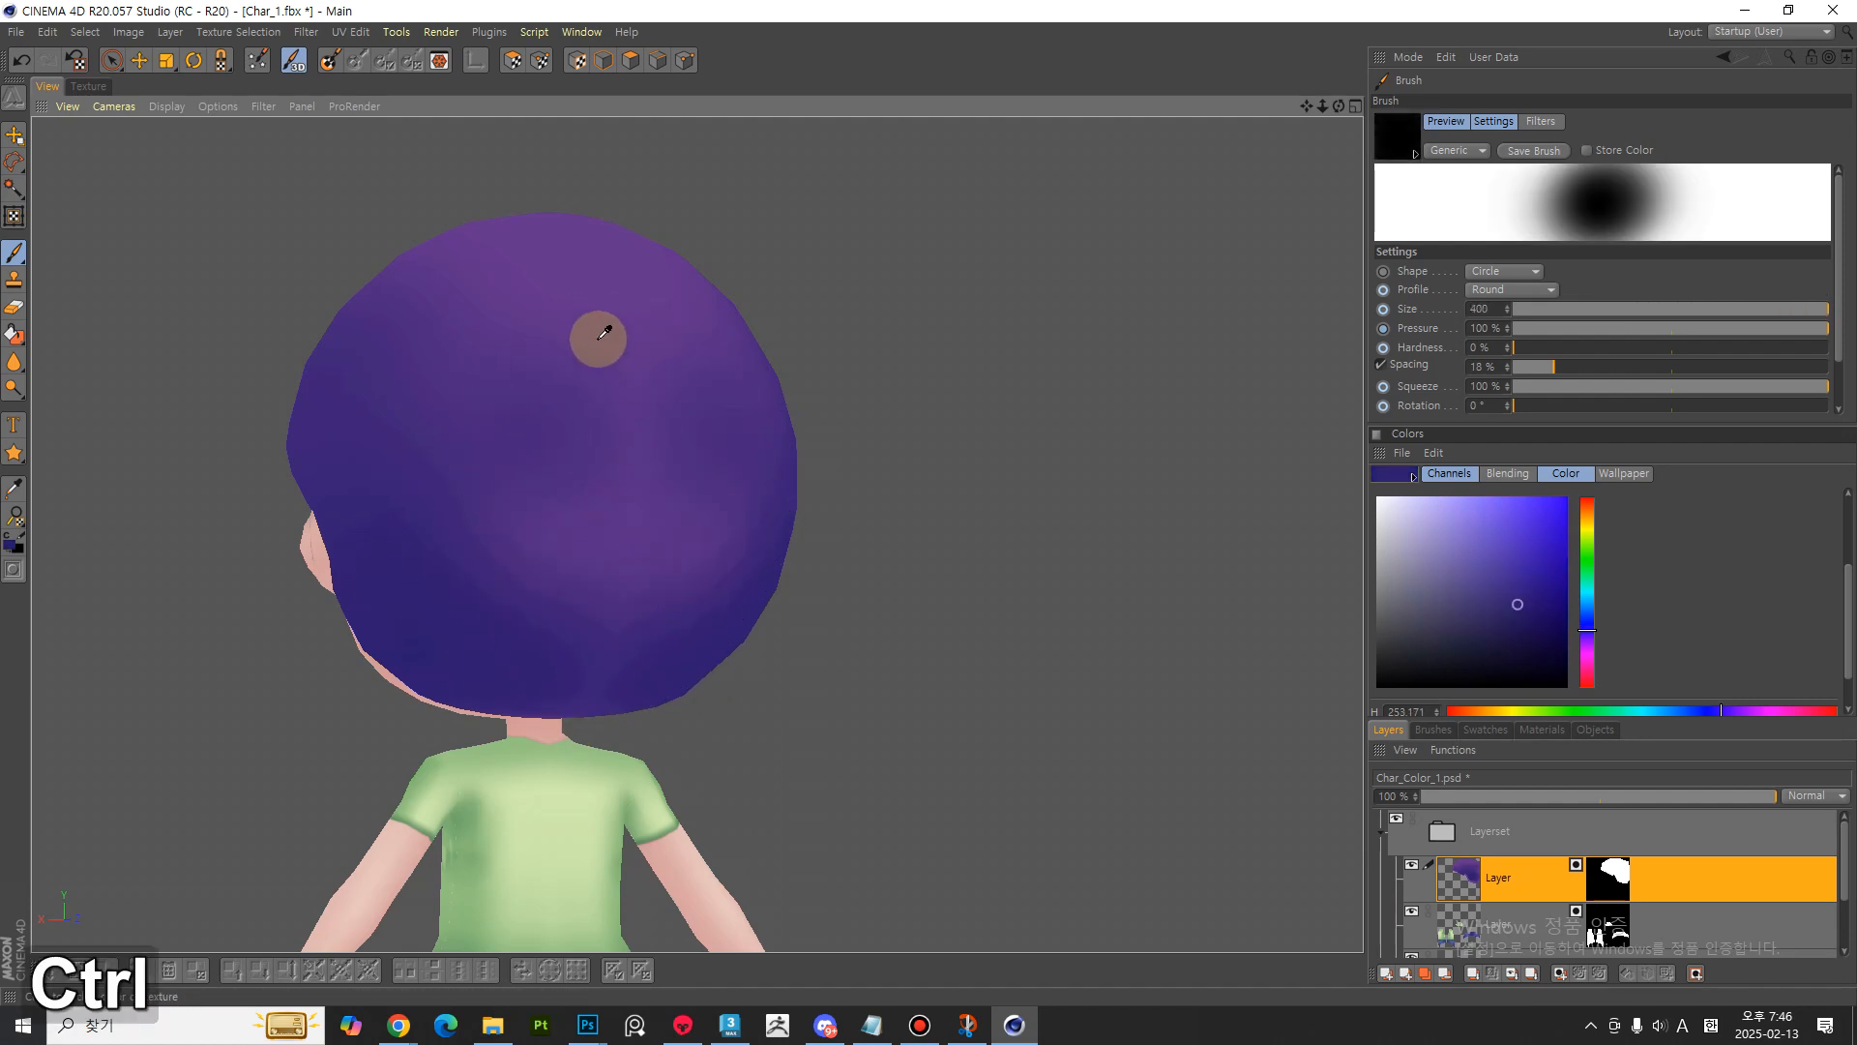
pyautogui.keyDown('ctrl'); pyautogui.click(587, 371); pyautogui.keyUp('ctrl')
pyautogui.moveTo(484, 310)
pyautogui.mouseDown()
pyautogui.moveTo(551, 352)
pyautogui.moveTo(609, 516)
pyautogui.moveTo(384, 486)
pyautogui.moveTo(423, 468)
pyautogui.moveTo(630, 617)
pyautogui.moveTo(664, 443)
pyautogui.moveTo(445, 355)
pyautogui.mouseUp()
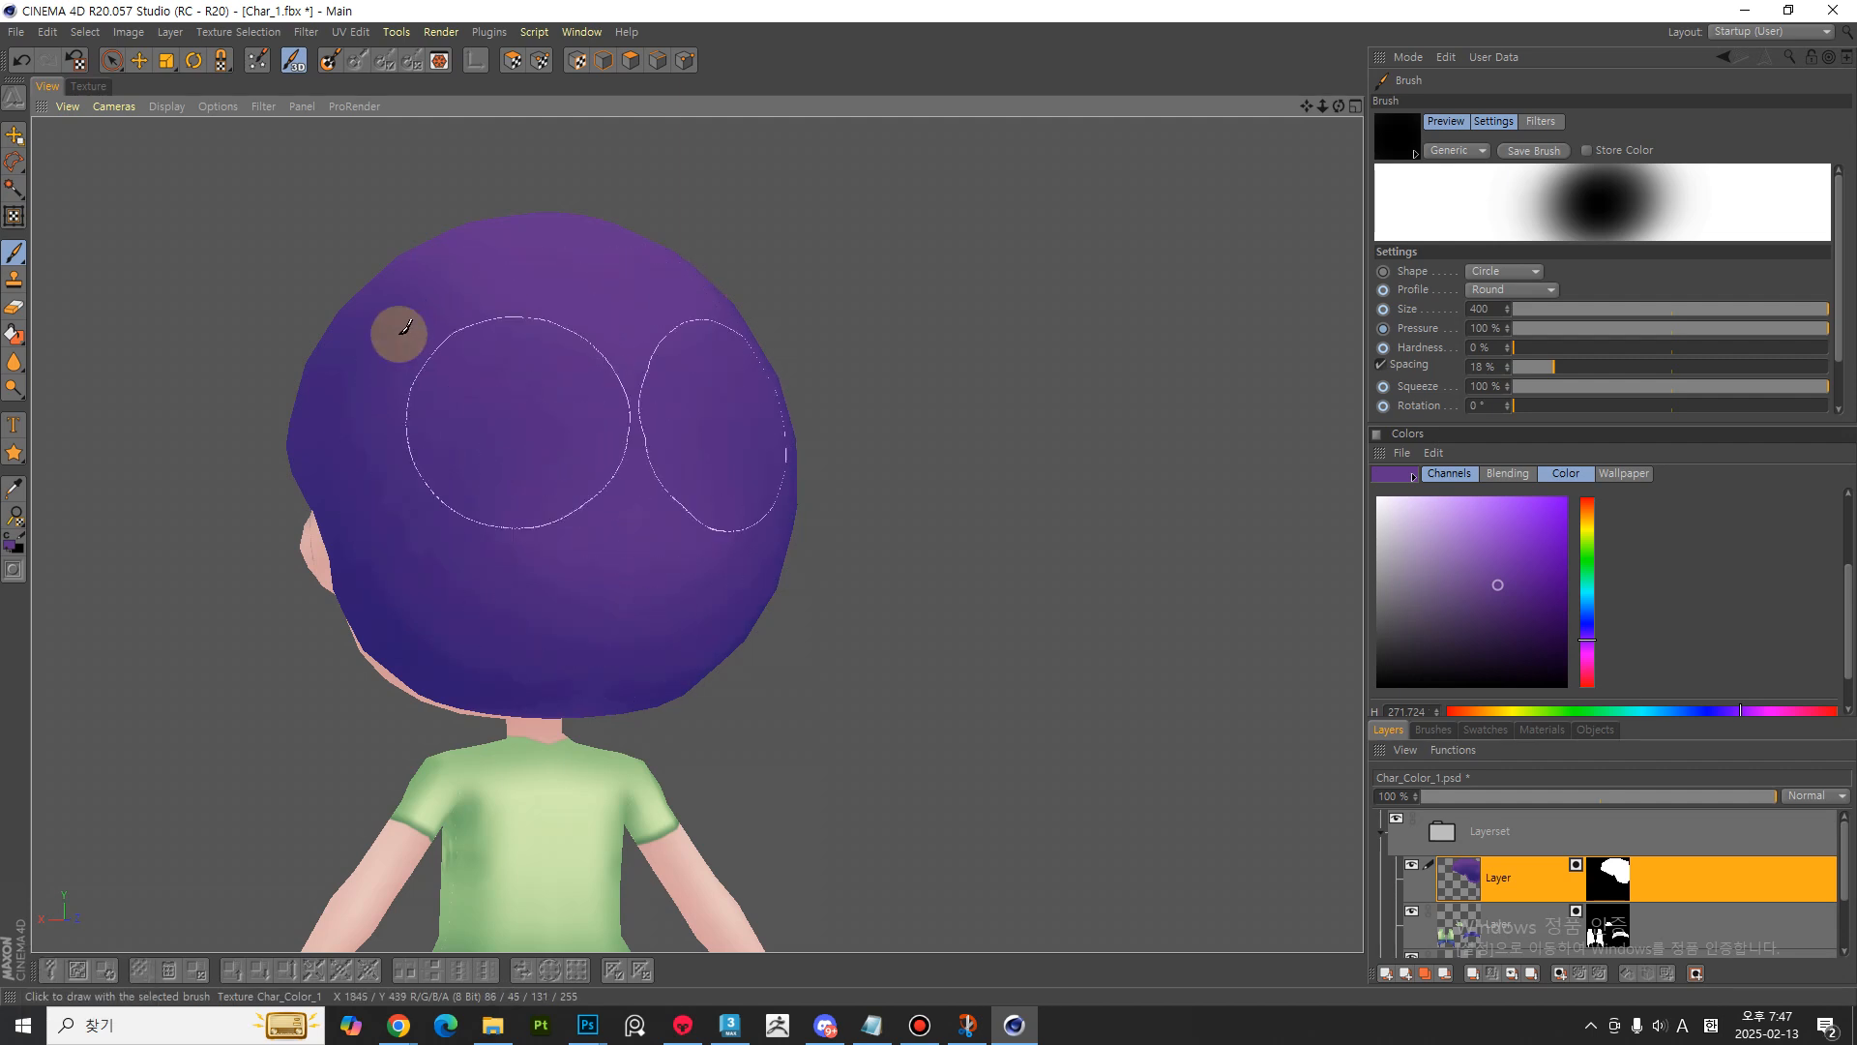
# - Turn off Linear Workflow in the project settings
pyautogui.click(48, 32)
pyautogui.click(97, 416)
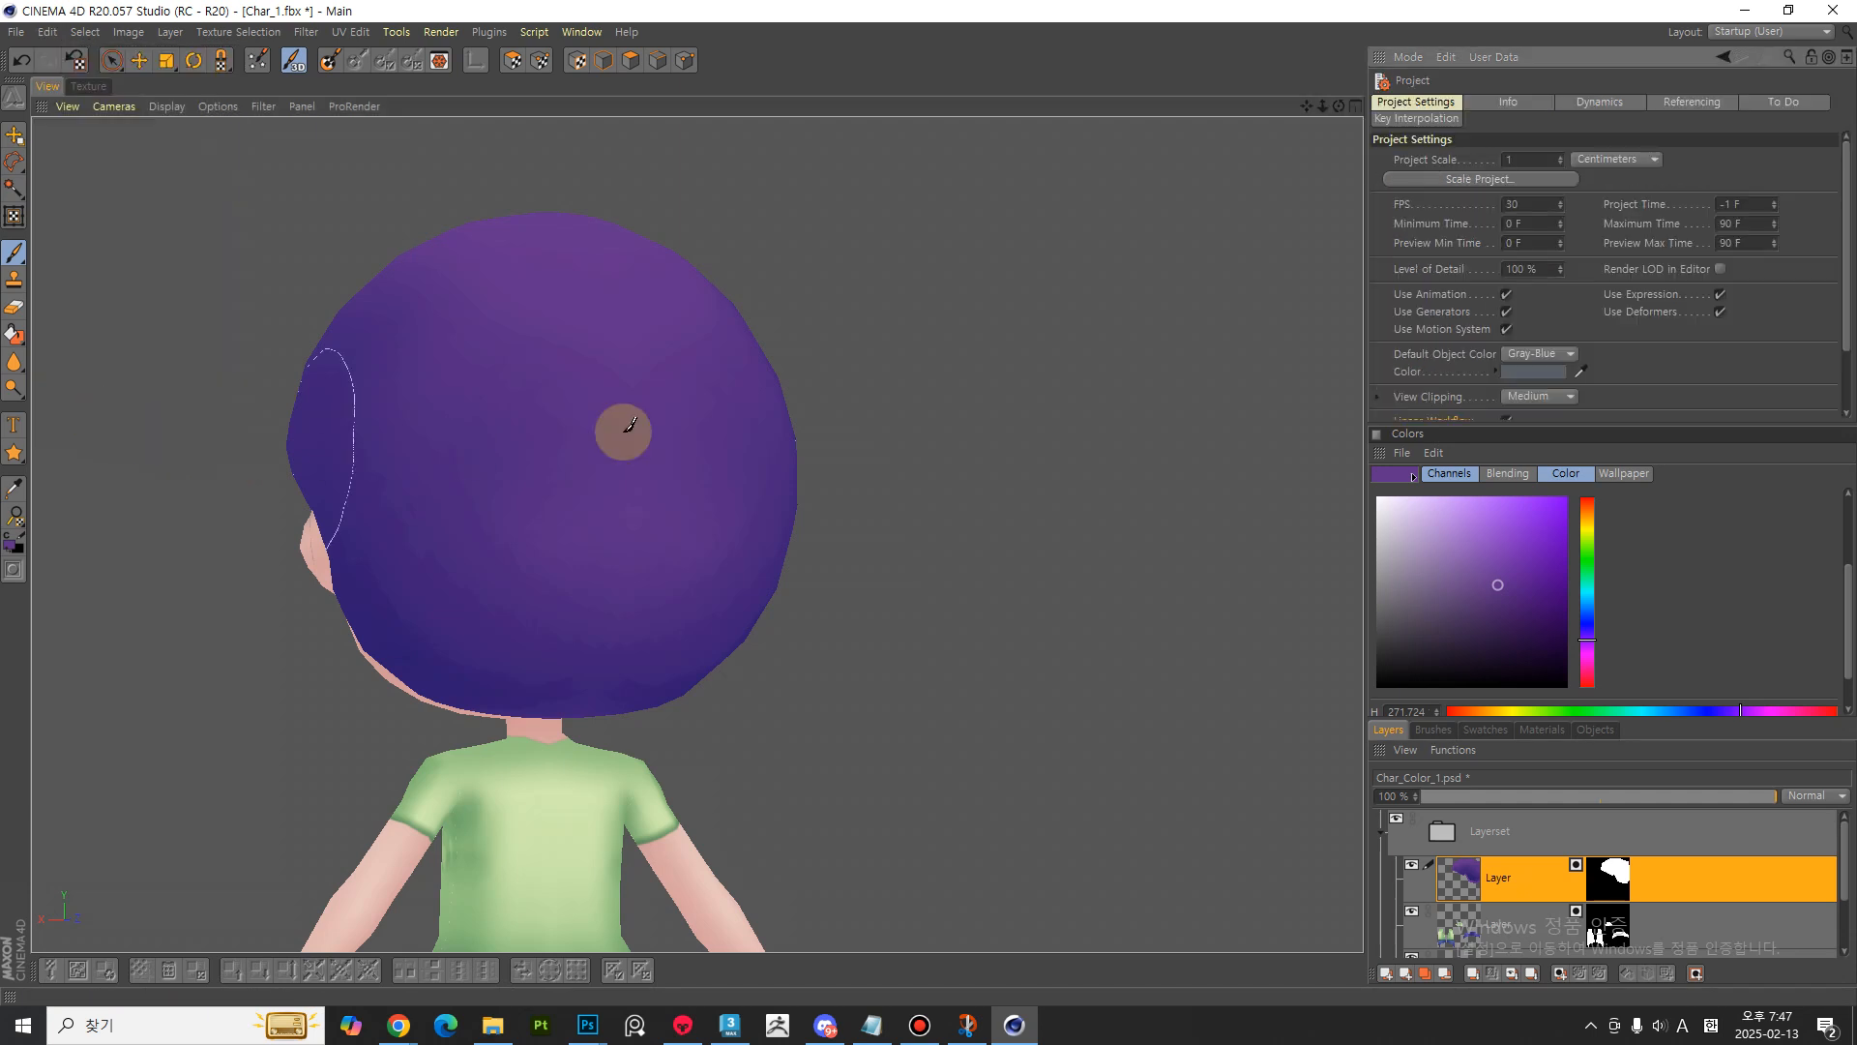
pyautogui.moveTo(1849, 300); pyautogui.dragTo(1844, 387)
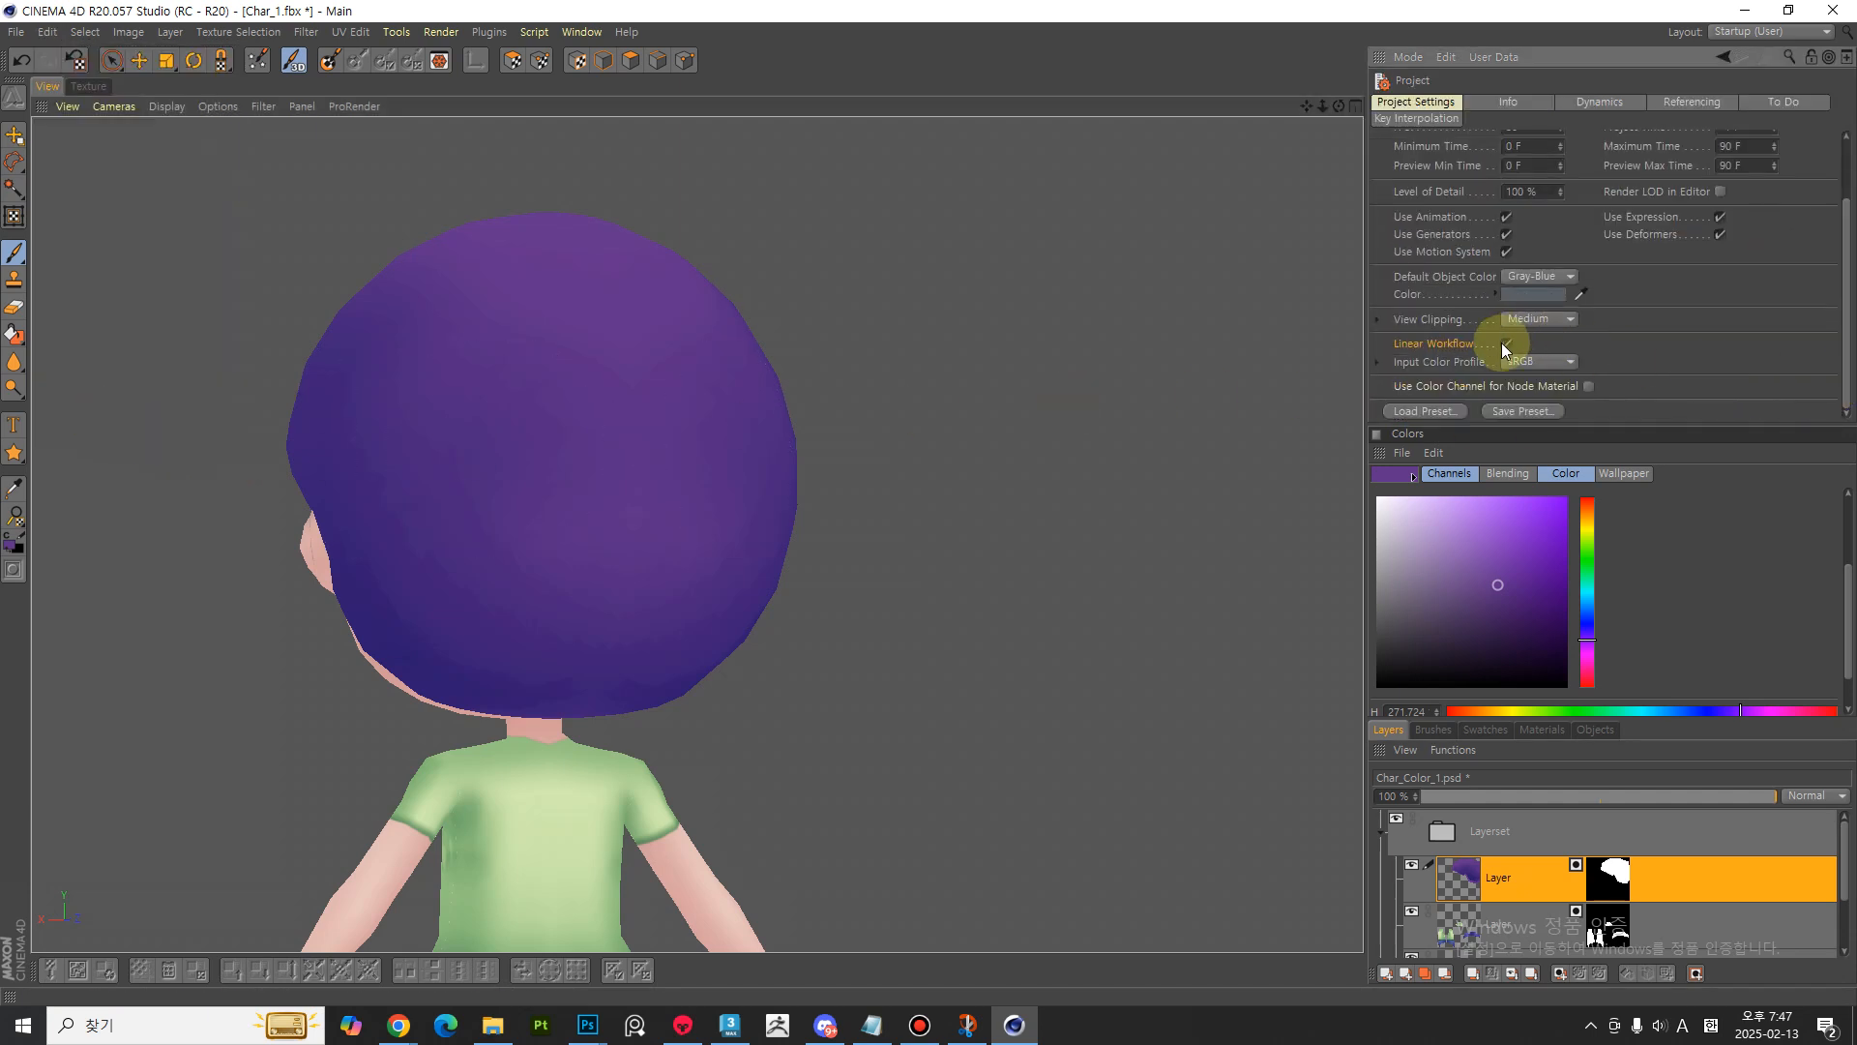
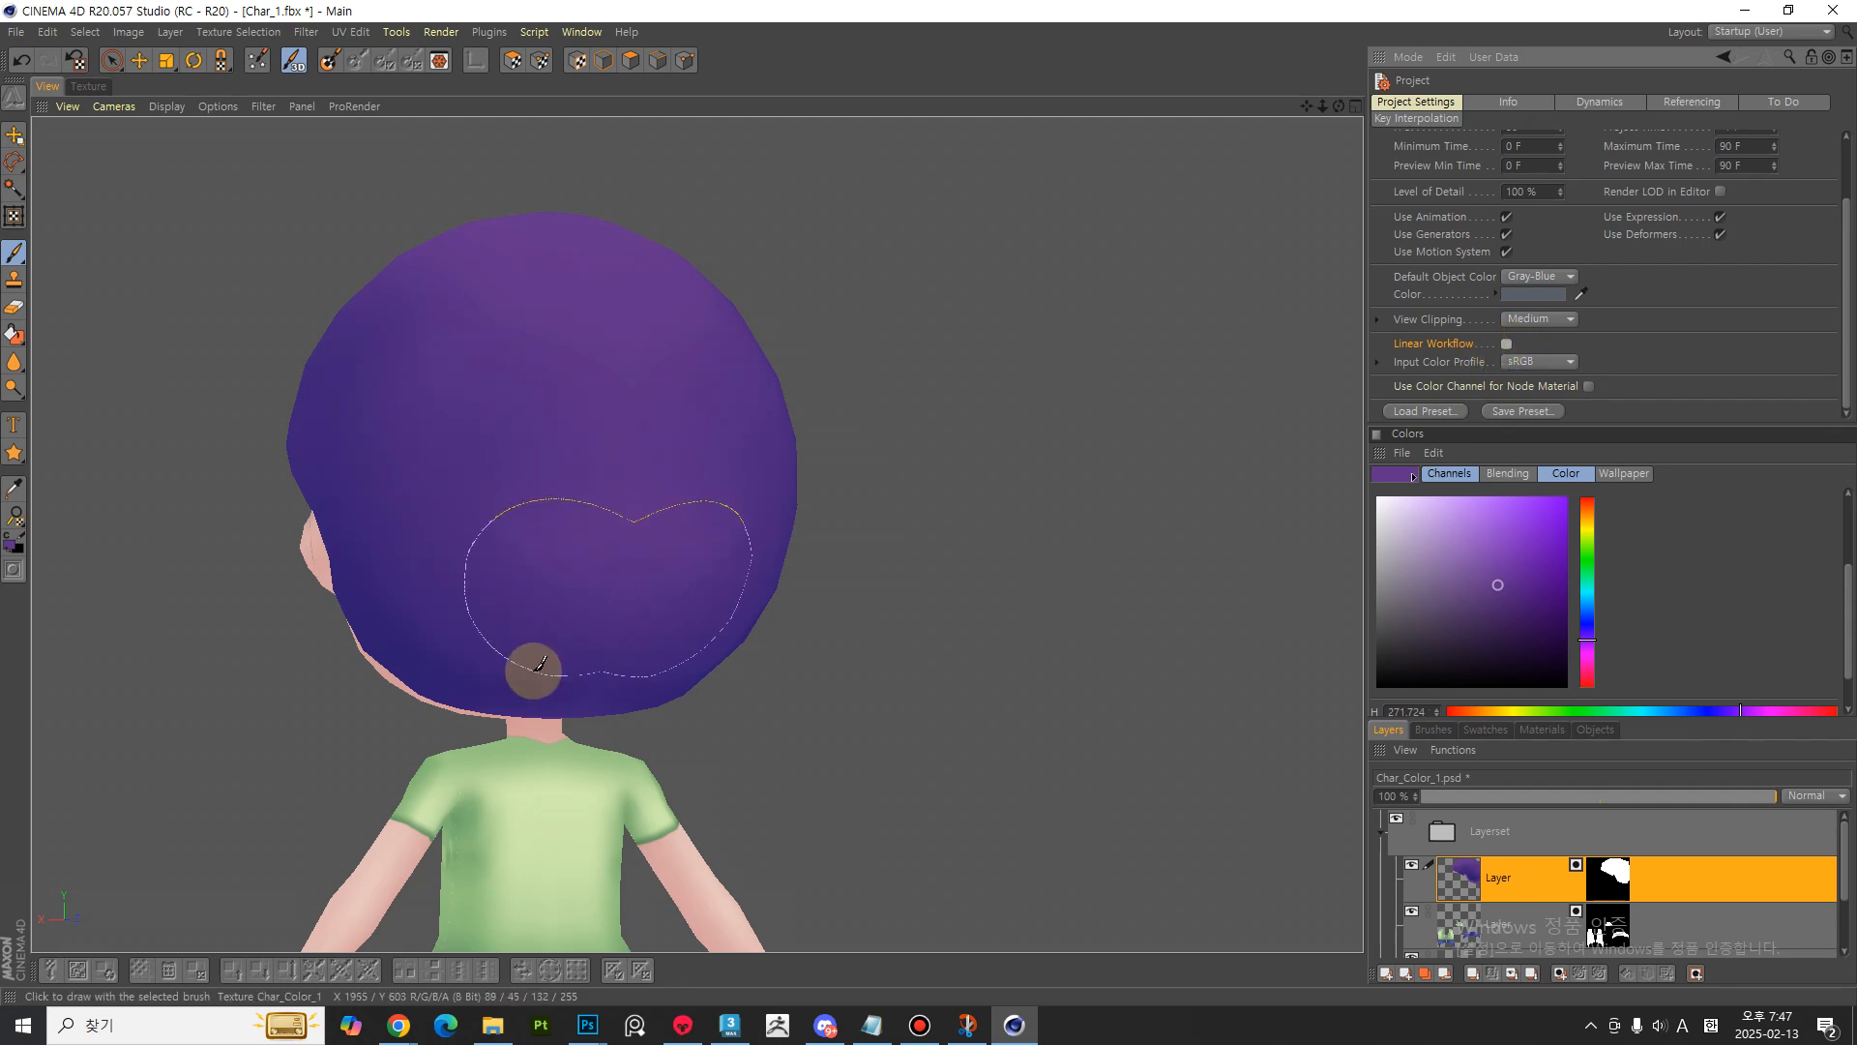
# - Add a new layer above the masked hair layer and reduce the brush size to 30 for facial details
pyautogui.keyDown('alt'); pyautogui.moveTo(572, 477); pyautogui.dragTo(730, 372, button='middle'); pyautogui.keyUp('alt')
pyautogui.press('[')
pyautogui.press('[')
pyautogui.press('[')
pyautogui.press('[')
pyautogui.press('[')
pyautogui.press('[')
pyautogui.press('[')
pyautogui.press('[')
pyautogui.press('[')
pyautogui.press('[')
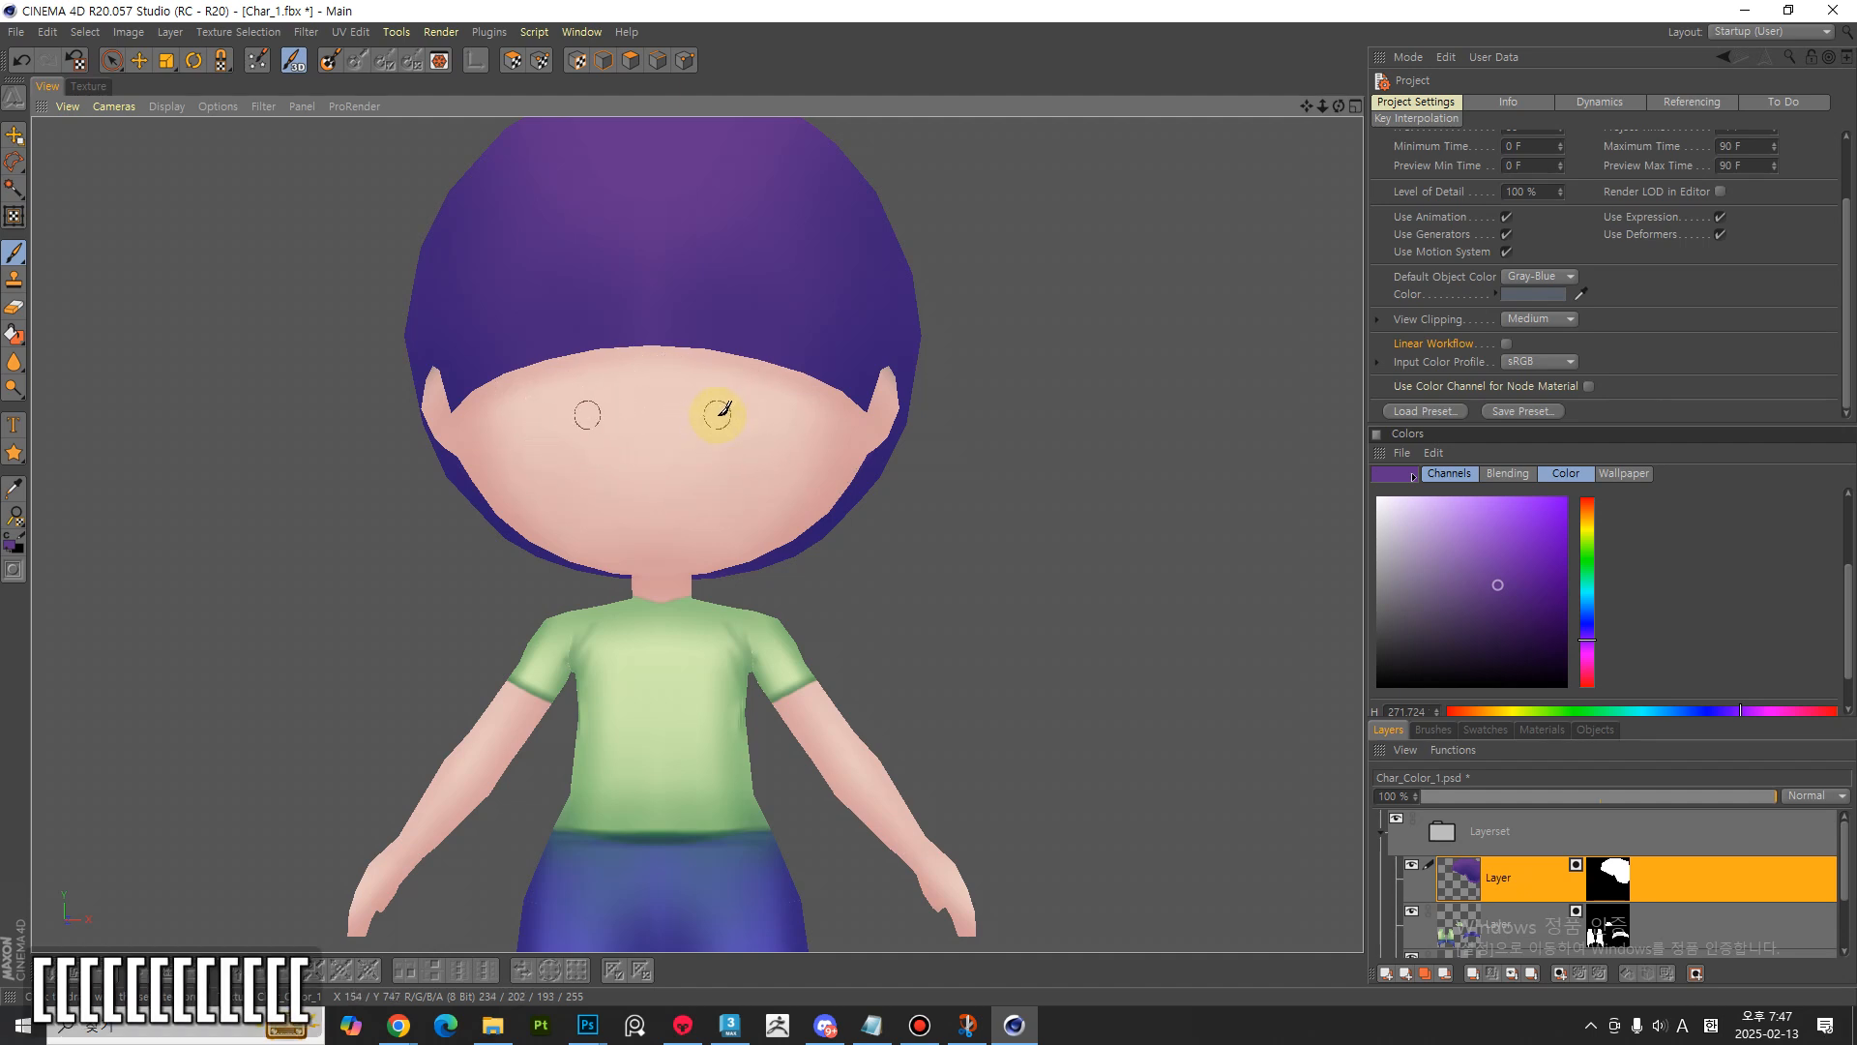
pyautogui.moveTo(1846, 844)
pyautogui.mouseDown()
pyautogui.moveTo(1844, 926)
pyautogui.moveTo(1854, 817)
pyautogui.mouseUp()
pyautogui.click(1387, 974)
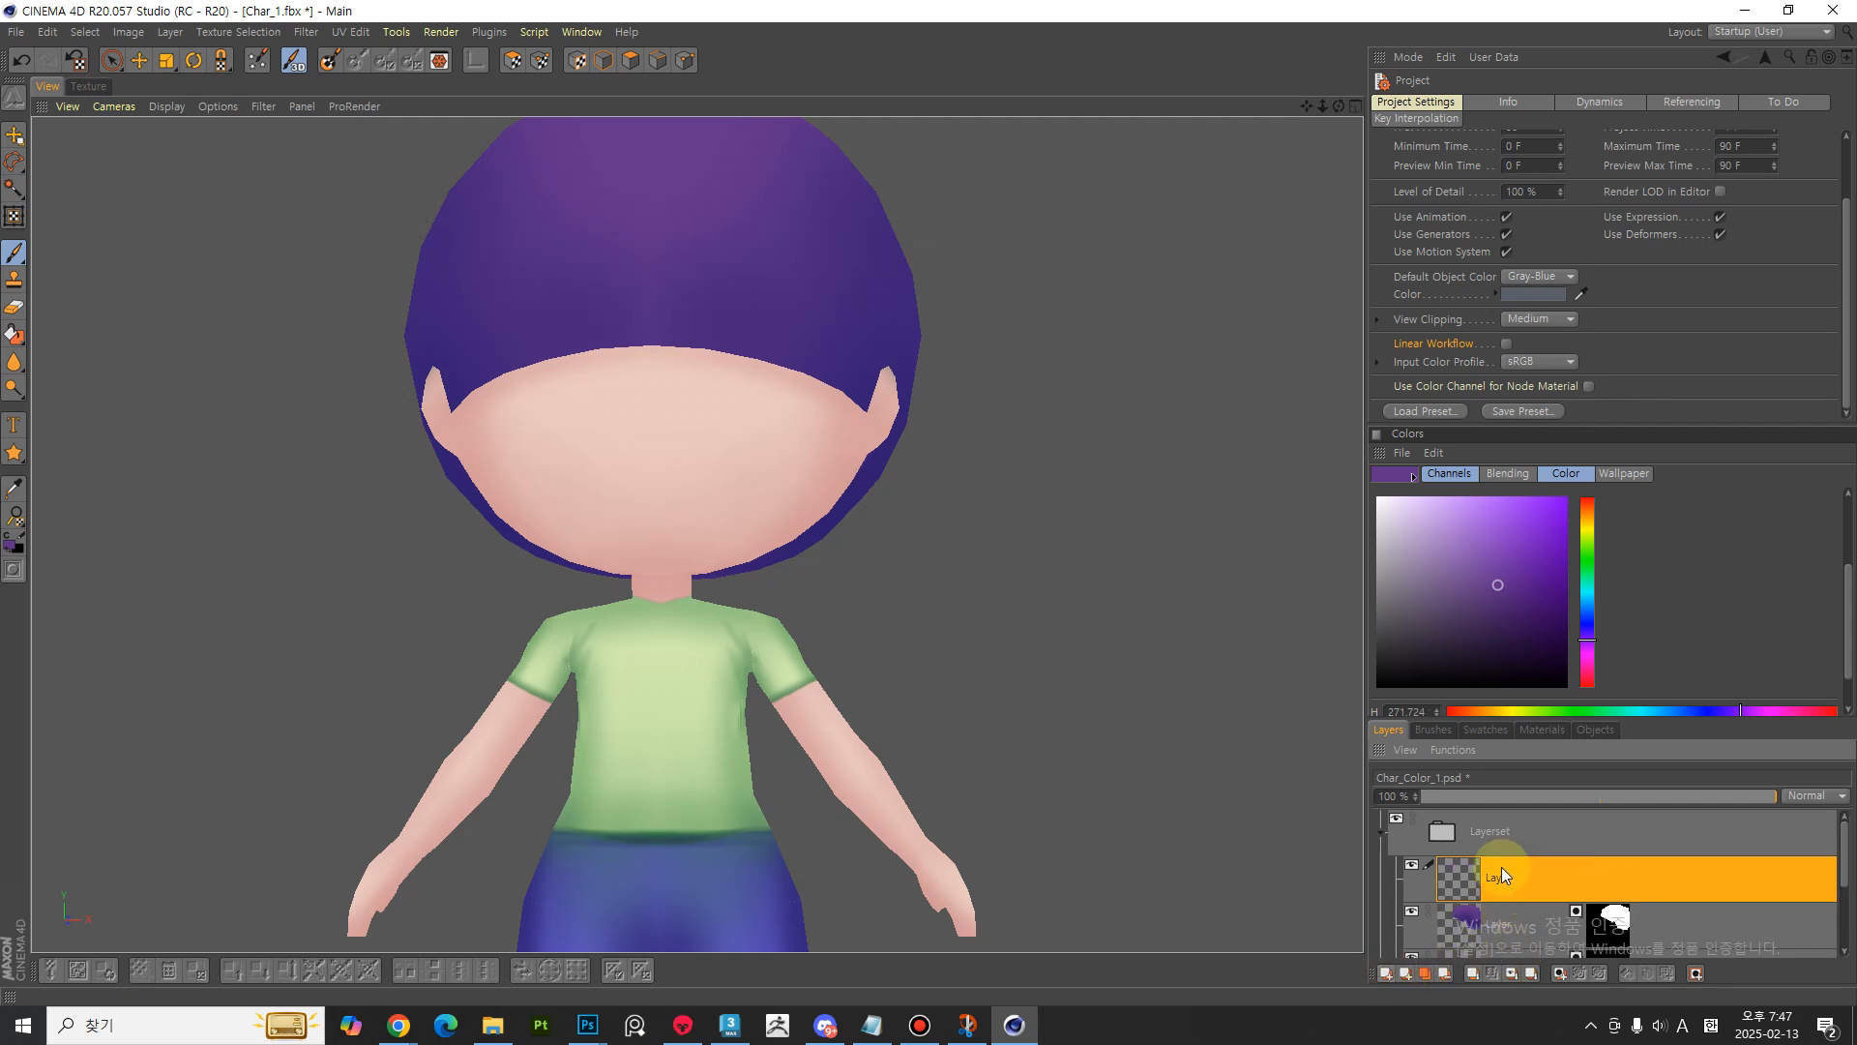
pyautogui.press('[')
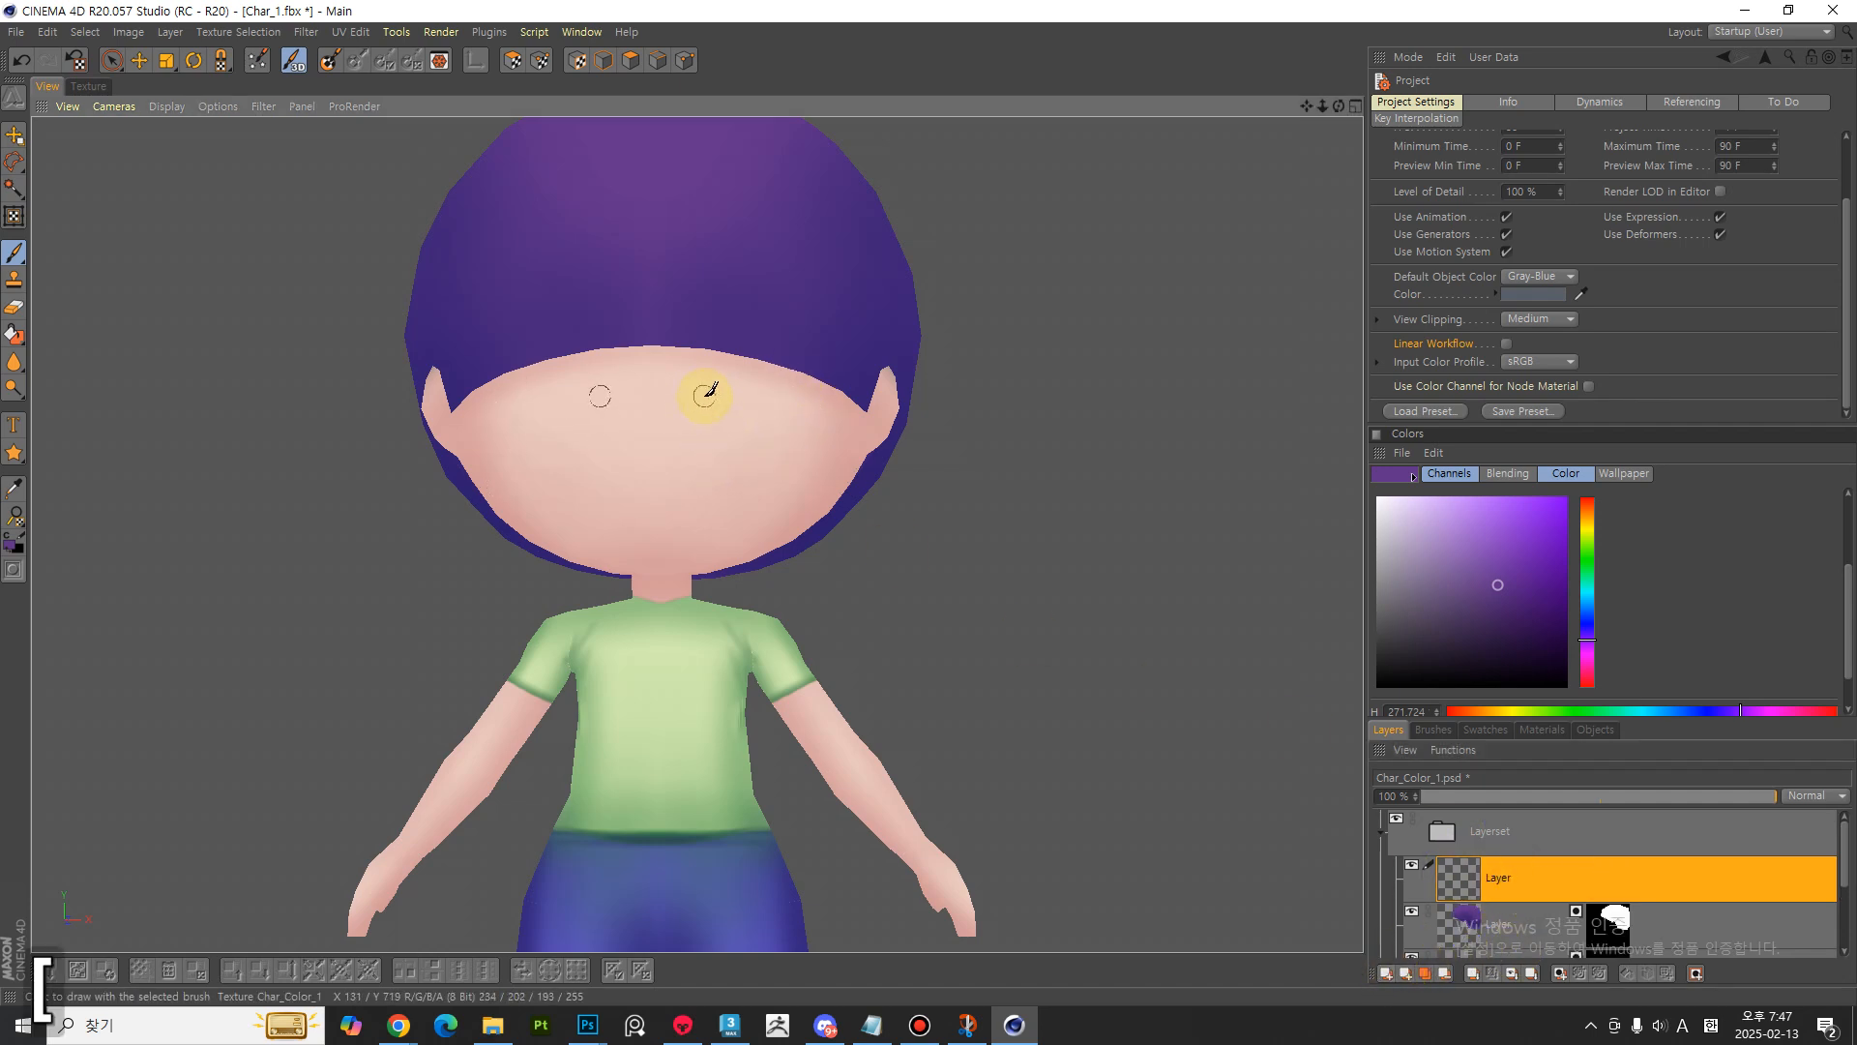
# - Set the brush hardness to 61% and darken the purple painting colour
pyautogui.click(14, 253)
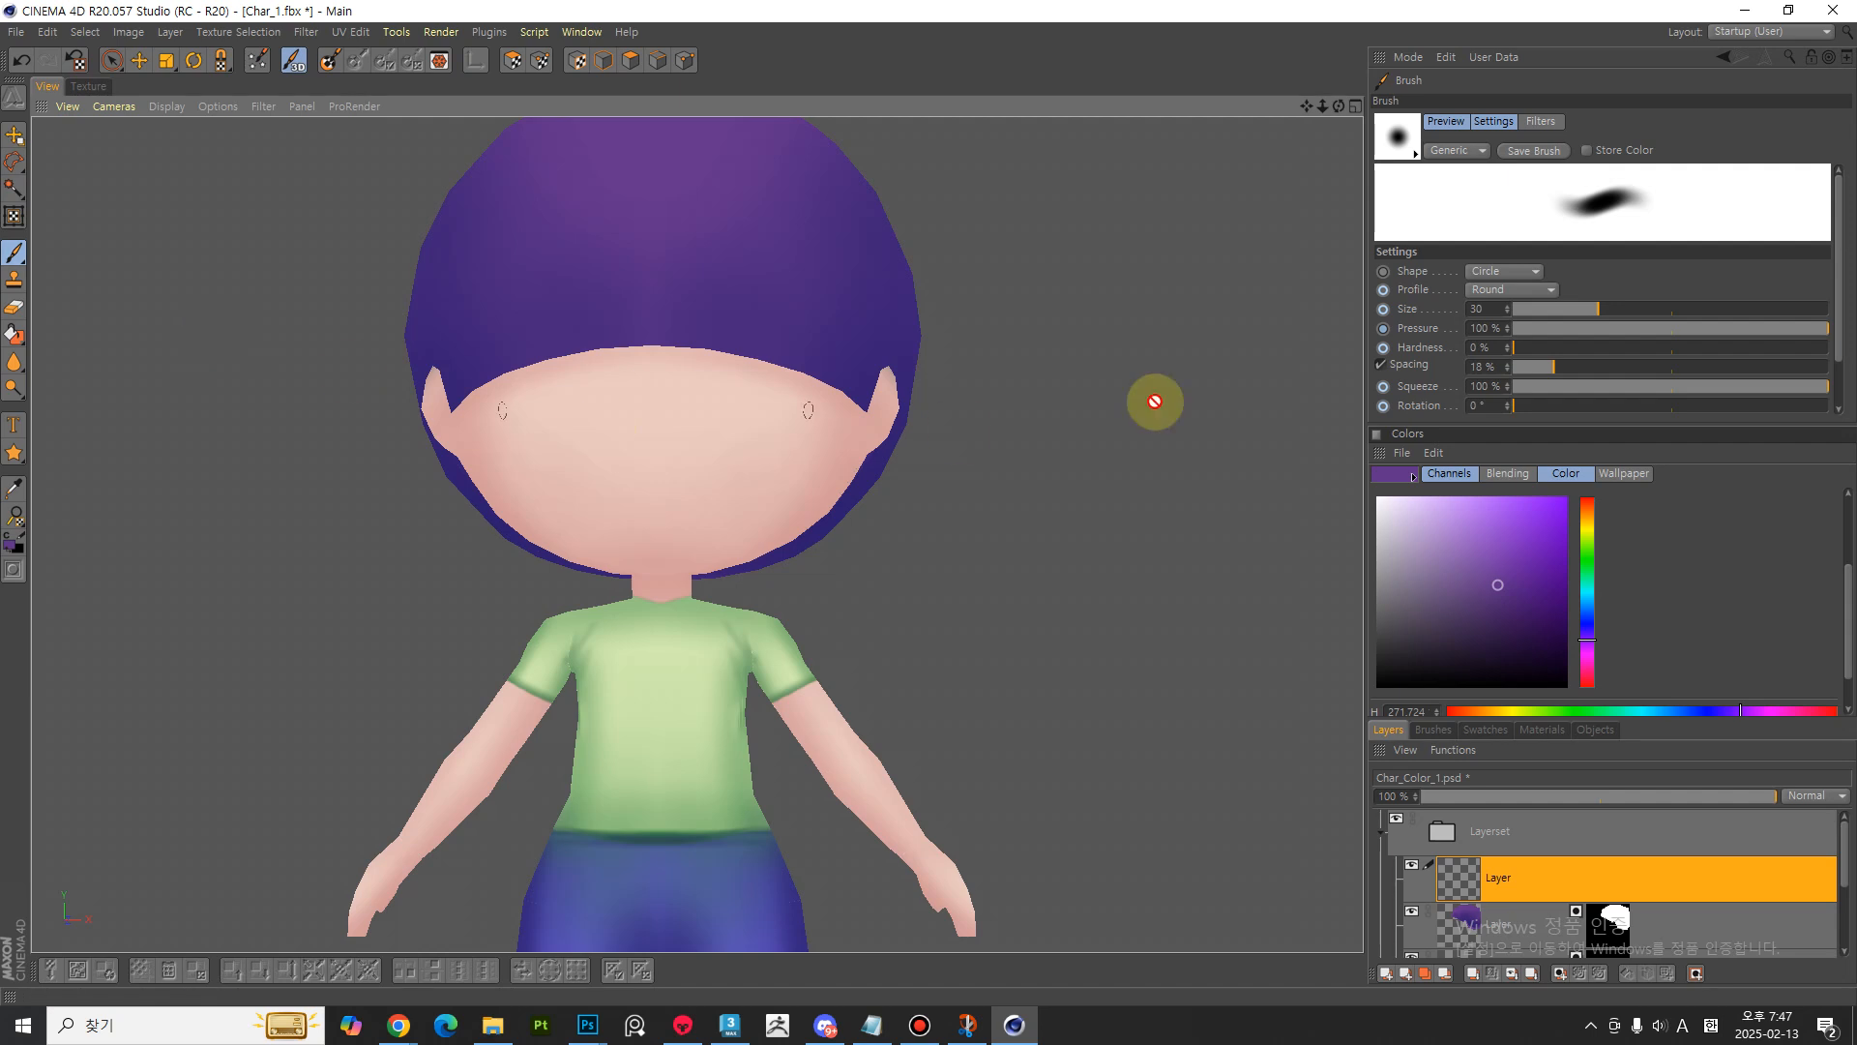
pyautogui.moveTo(1564, 351)
pyautogui.mouseDown()
pyautogui.moveTo(1747, 365)
pyautogui.moveTo(1706, 351)
pyautogui.mouseUp()
pyautogui.moveTo(1526, 649); pyautogui.dragTo(1518, 638)
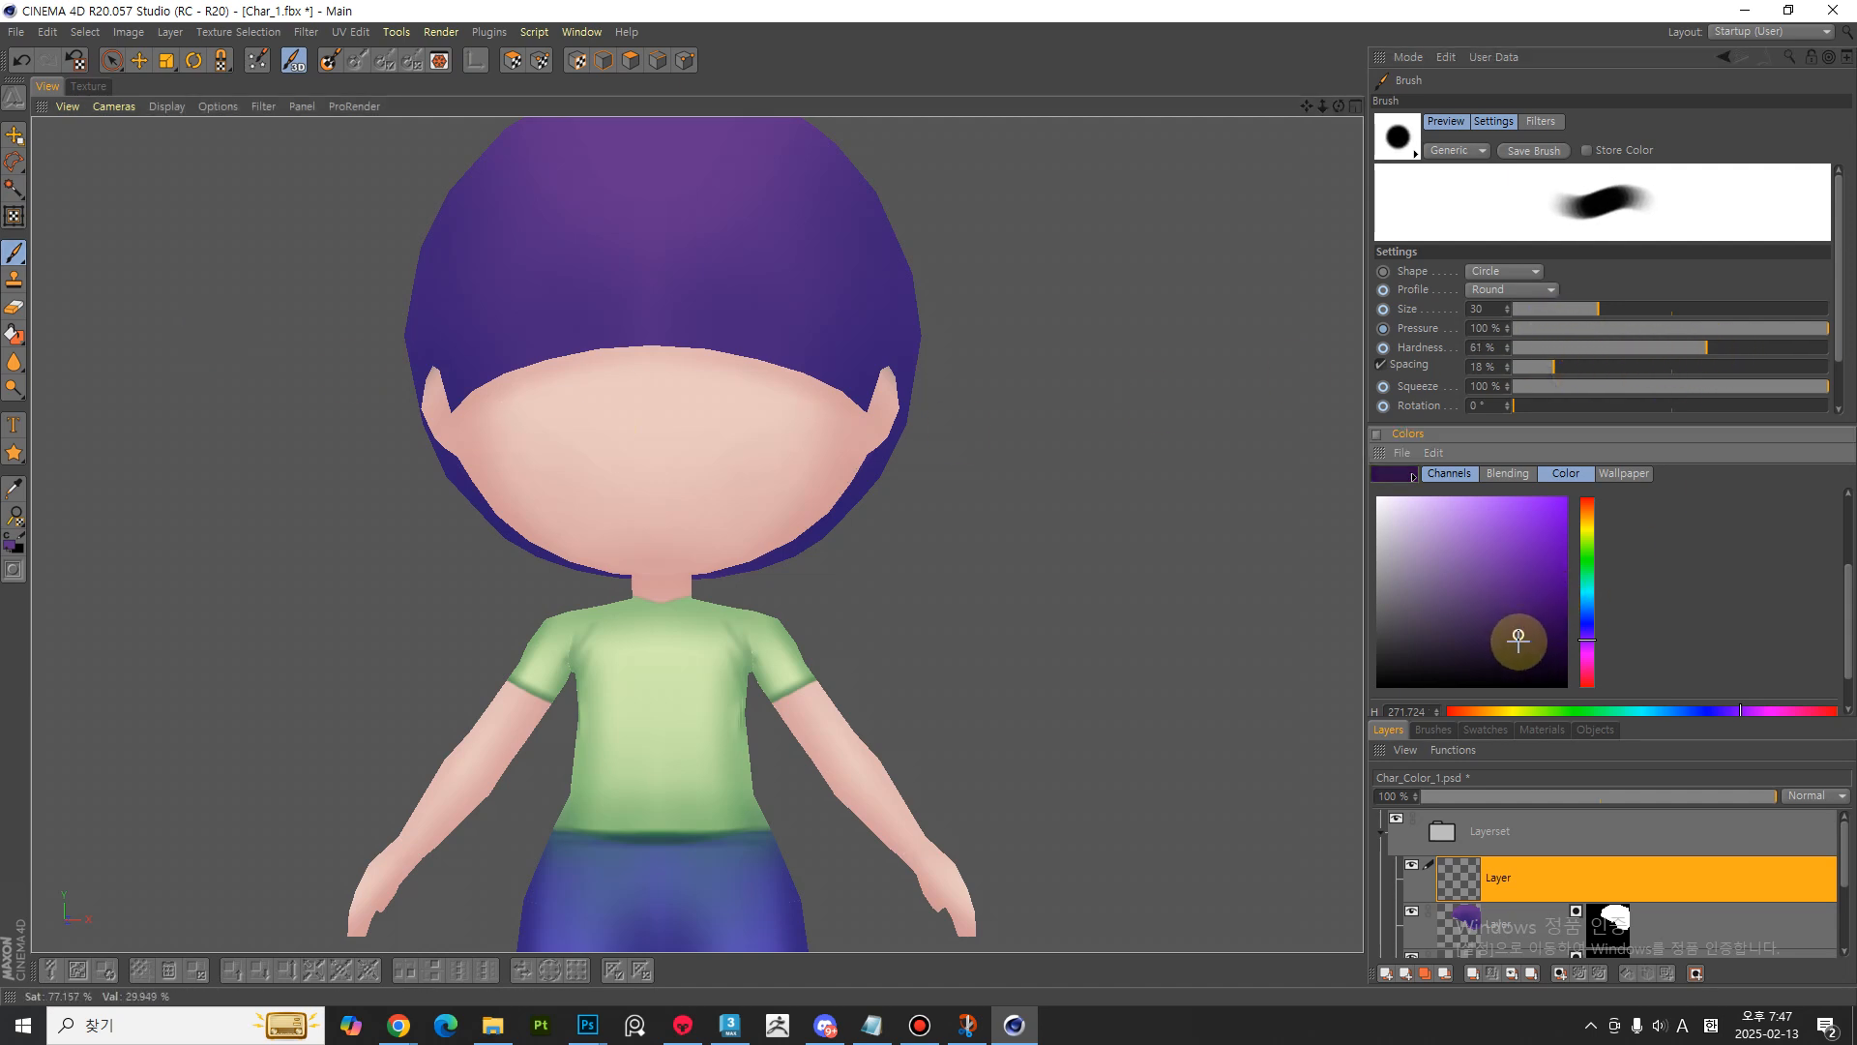
# - Paint two symmetric filled oval eyes in dark purple just below the hairline, undoing unwanted attempts
pyautogui.keyDown('alt'); pyautogui.moveTo(766, 320); pyautogui.dragTo(738, 523, button='middle'); pyautogui.keyUp('alt')
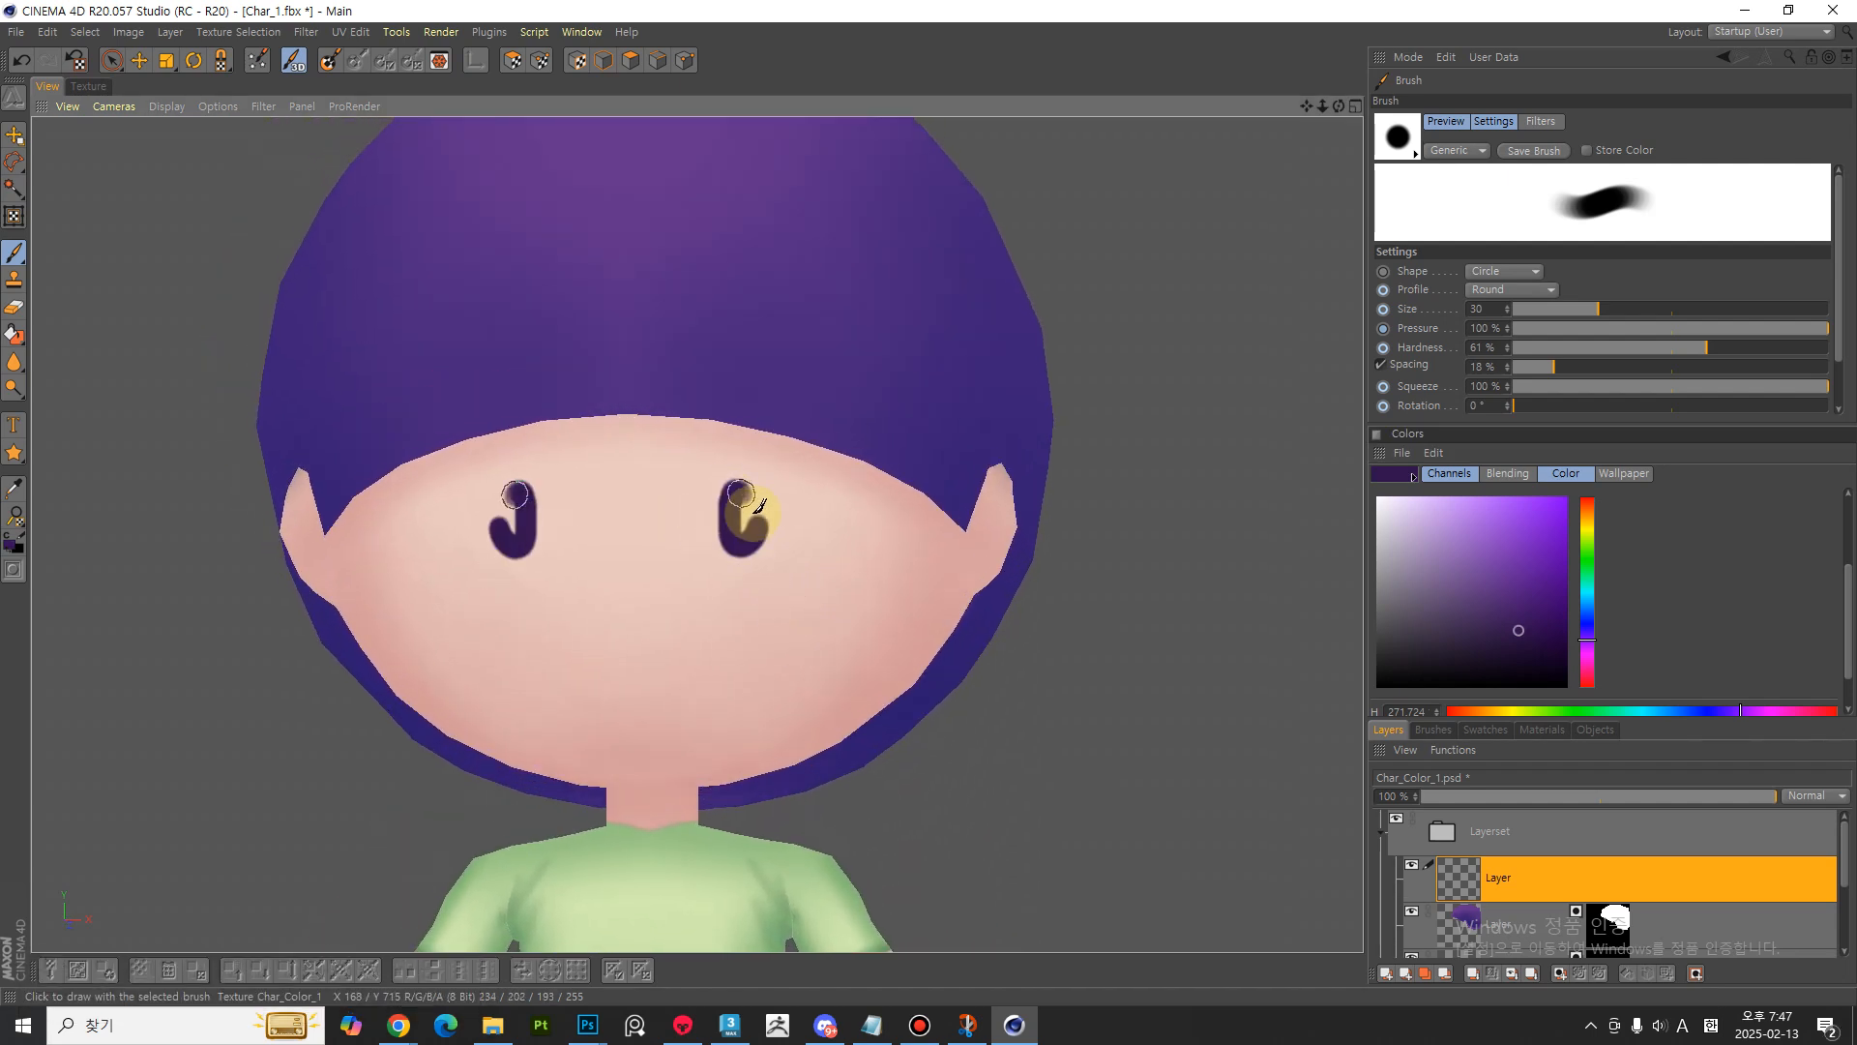
pyautogui.hotkey('ctrl', 'z')
pyautogui.hotkey('ctrl', 'z')
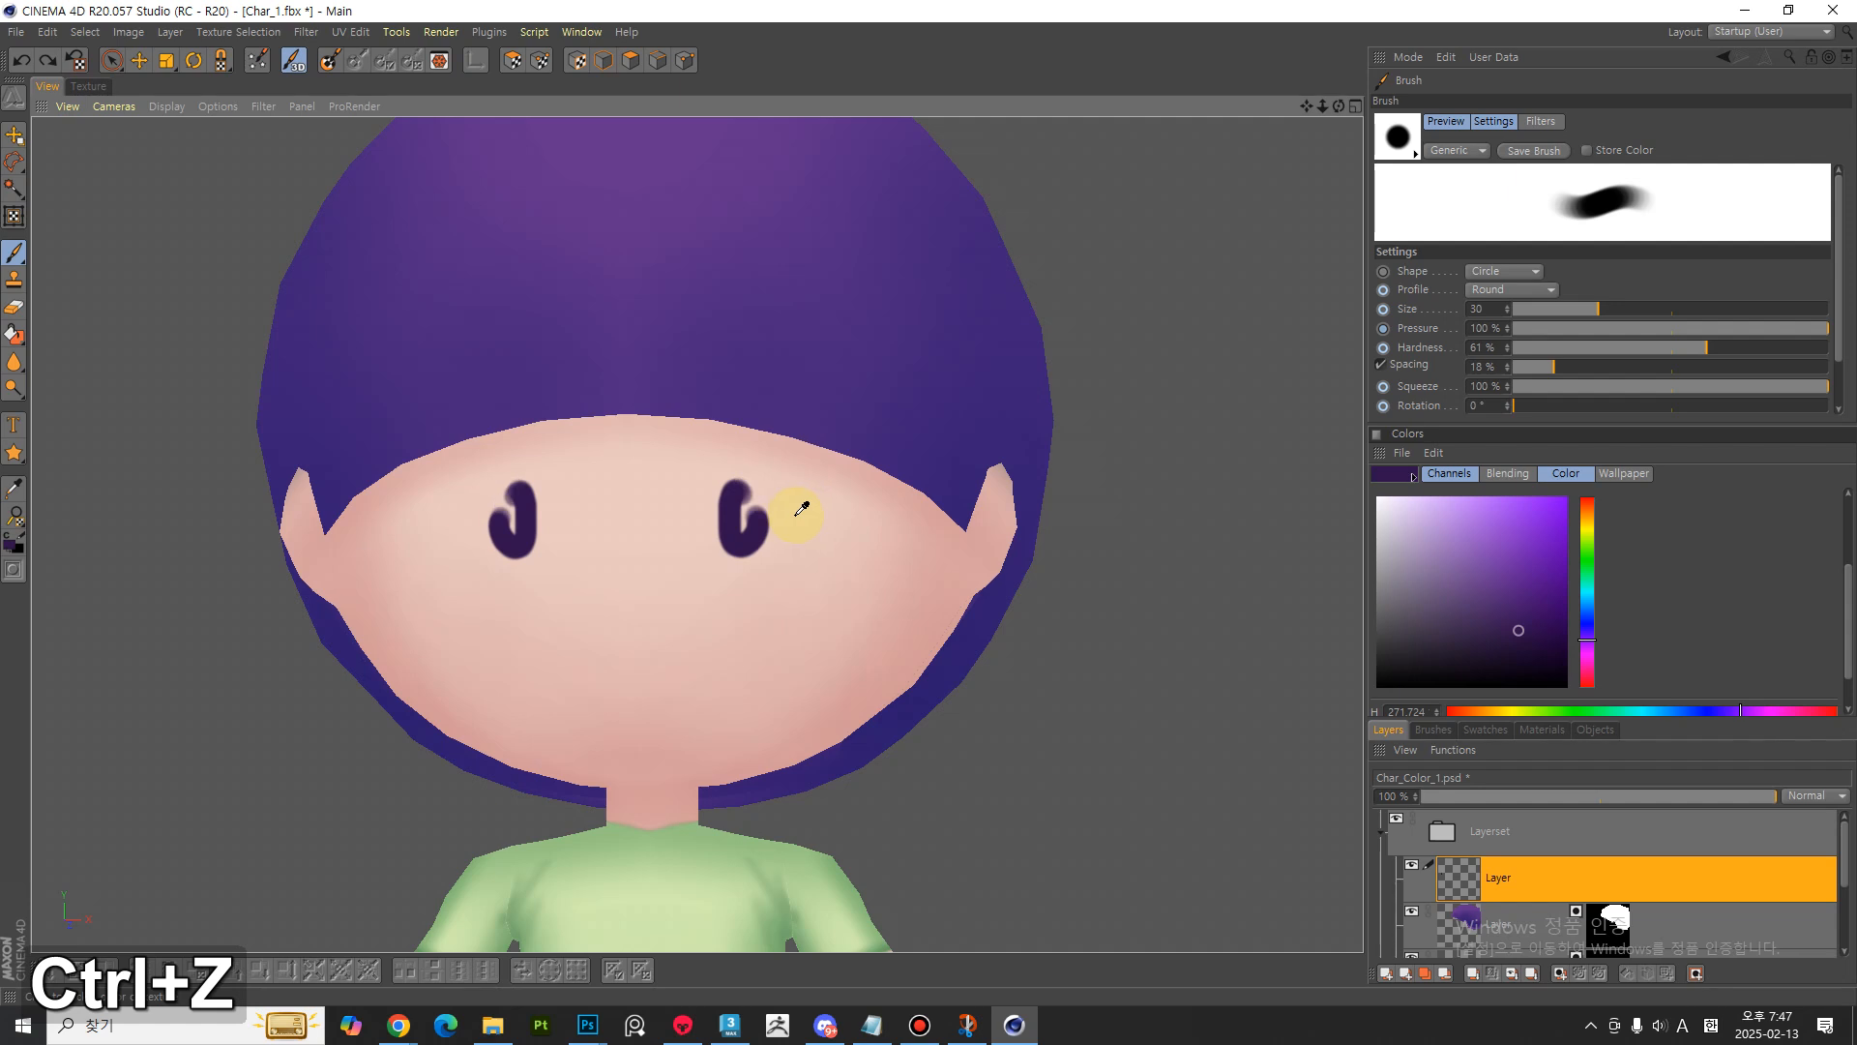
pyautogui.moveTo(783, 510); pyautogui.dragTo(779, 504)
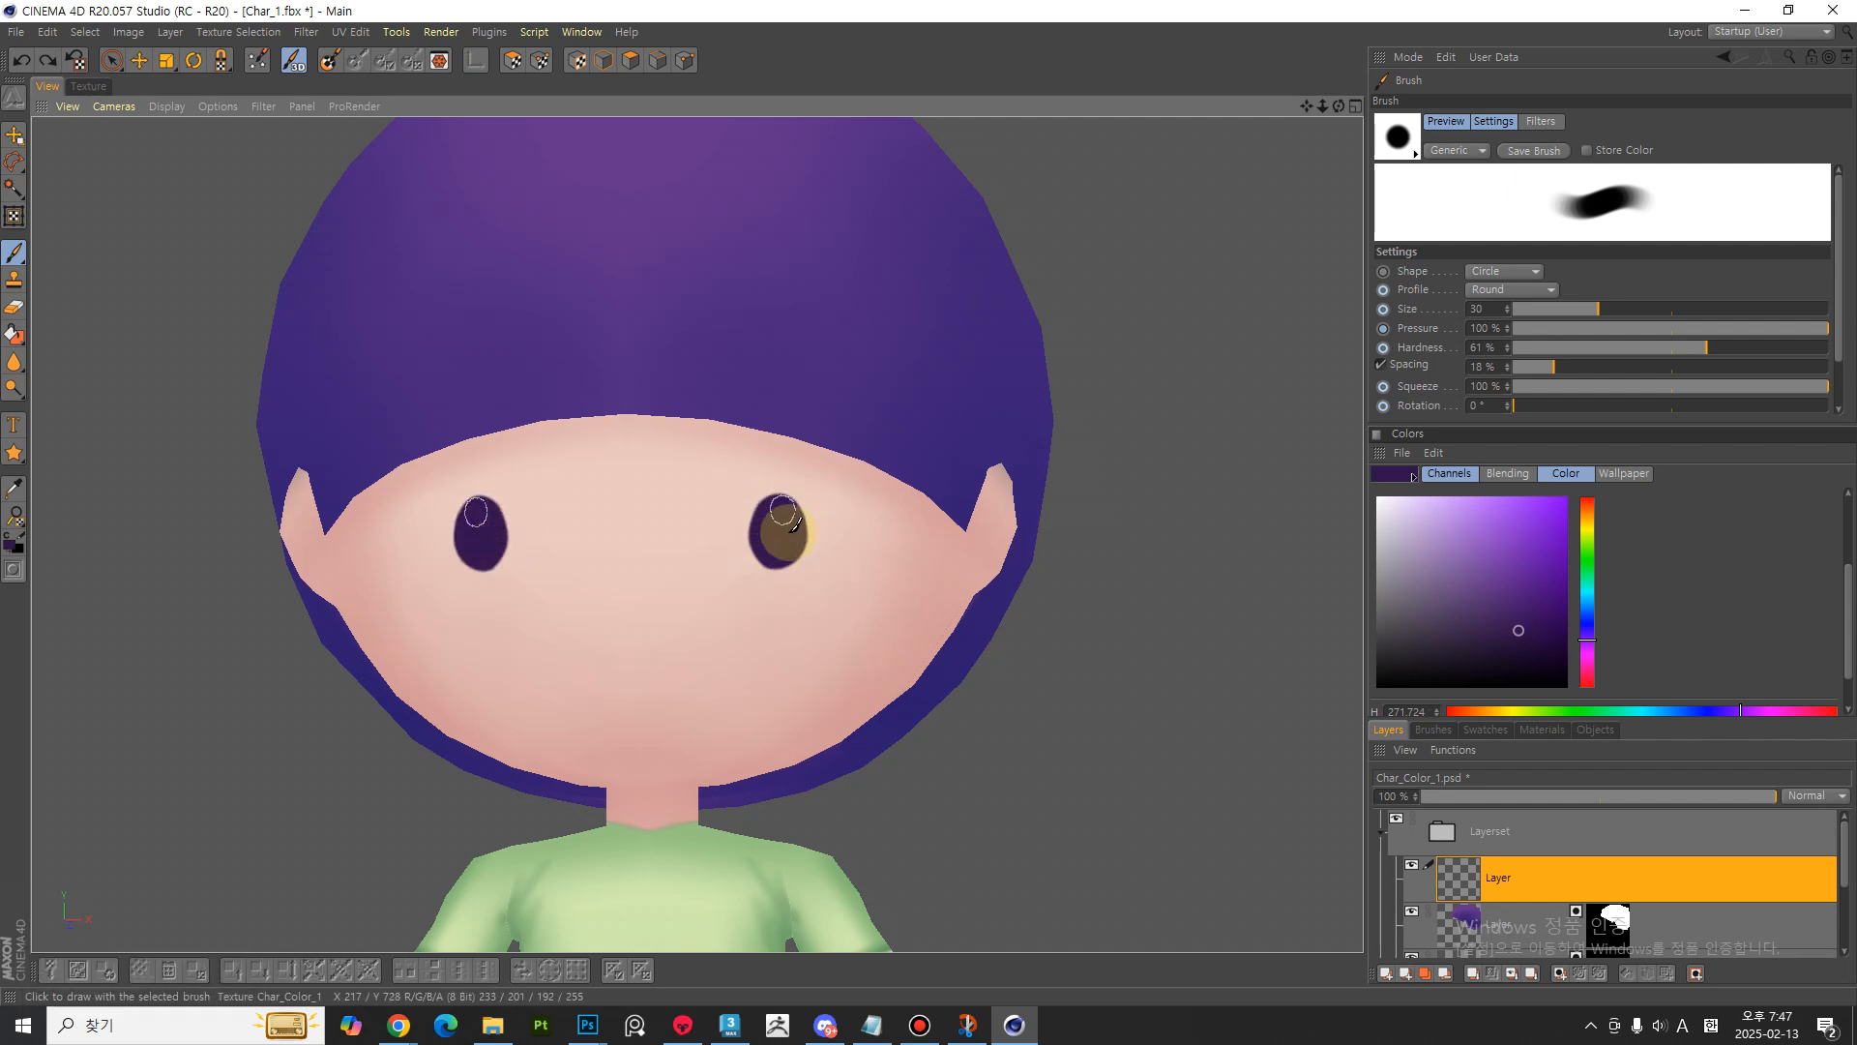
pyautogui.hotkey('ctrl', 'z')
pyautogui.click(779, 469)
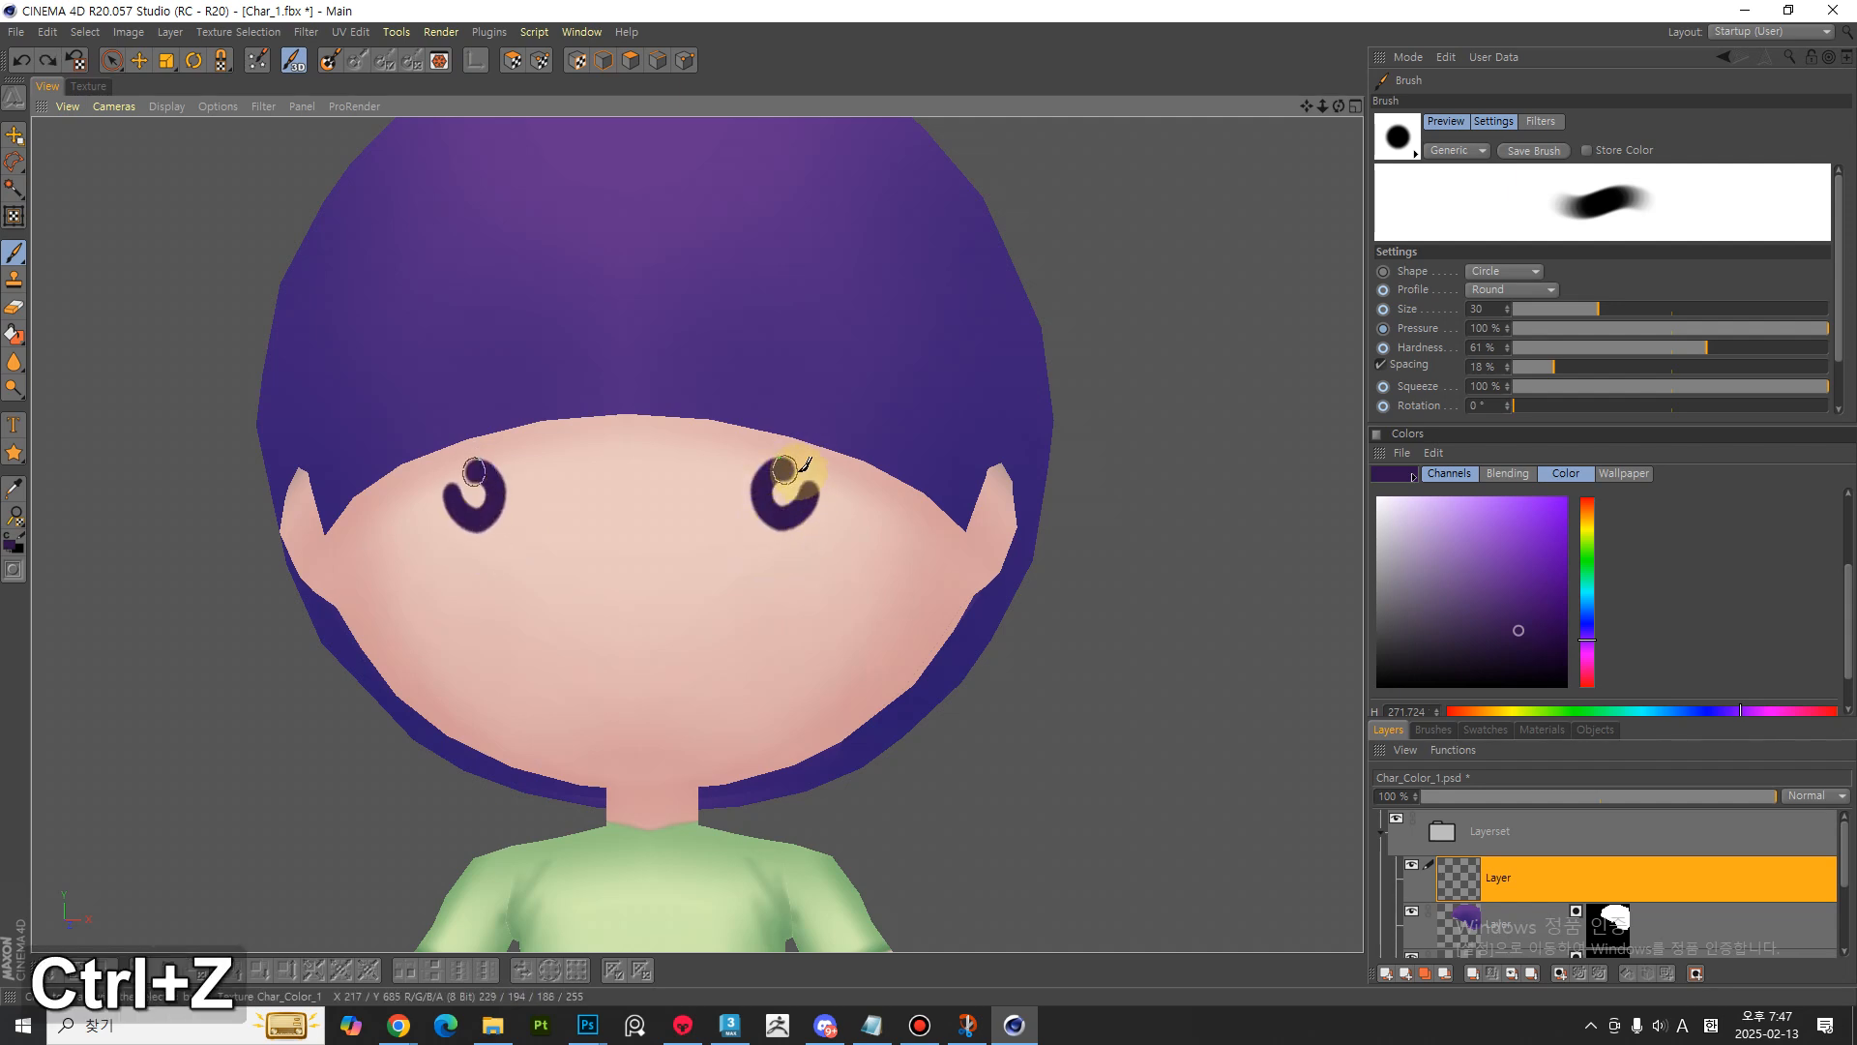
pyautogui.moveTo(802, 473); pyautogui.dragTo(800, 500)
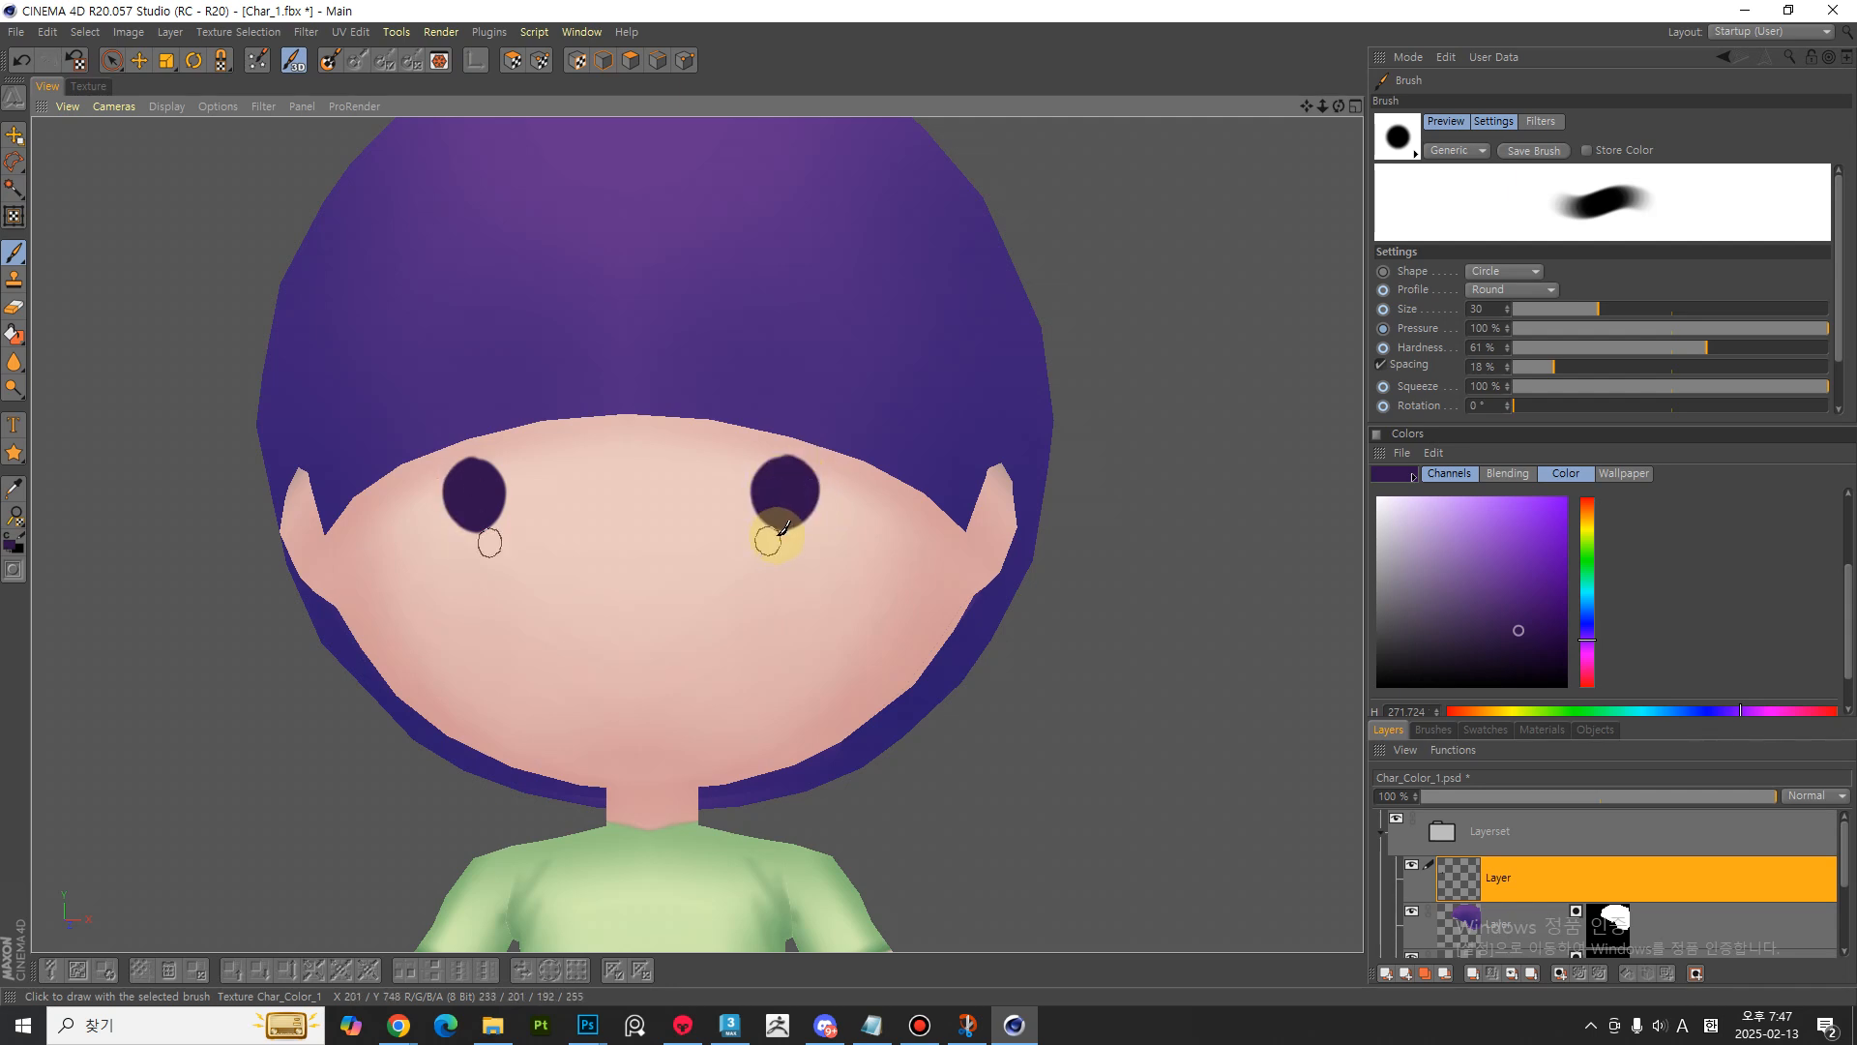
# - Reduce the brush size to 10 and paint a thin curved lash line beside the outer edge of each eye
pyautogui.press('[')
pyautogui.press('[')
pyautogui.press('[')
pyautogui.press('[')
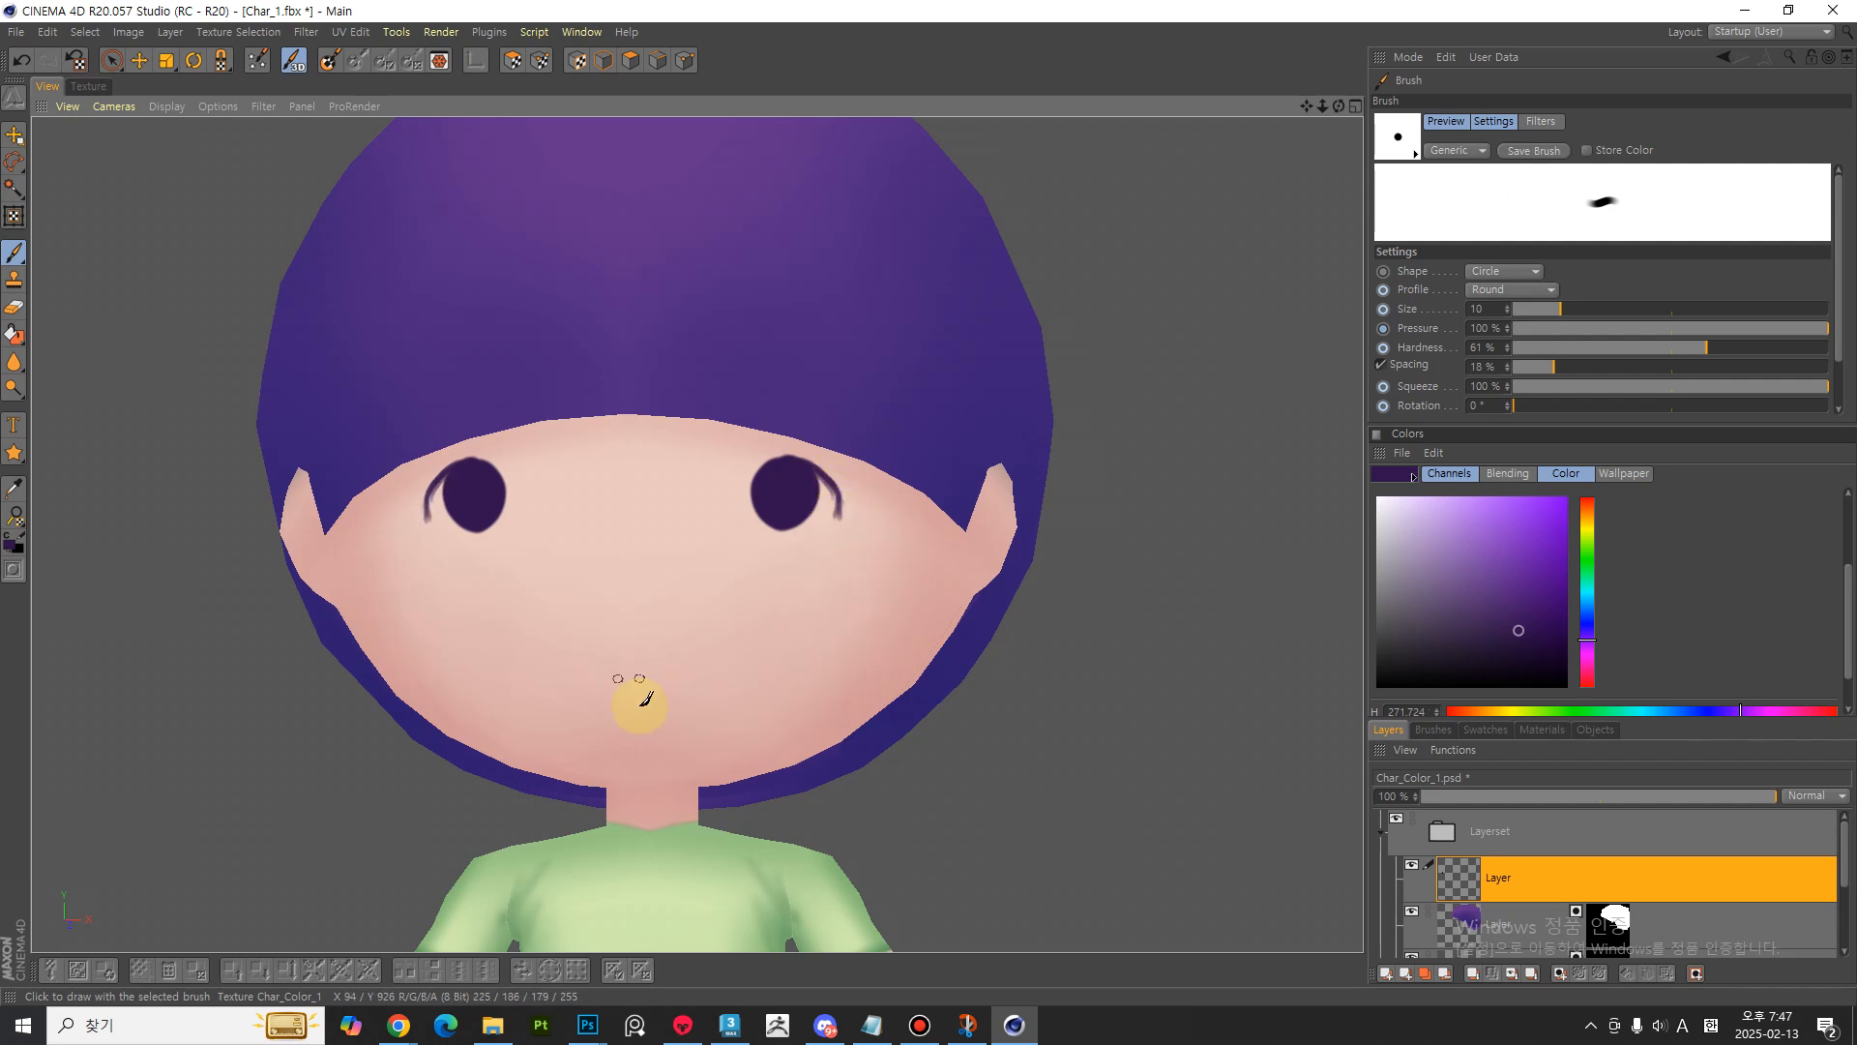
# - Set the brush size to 20 and paint a short curved smile above the chin, undoing unwanted strokes
pyautogui.press(']')
pyautogui.press(']')
pyautogui.moveTo(635, 666); pyautogui.dragTo(650, 672)
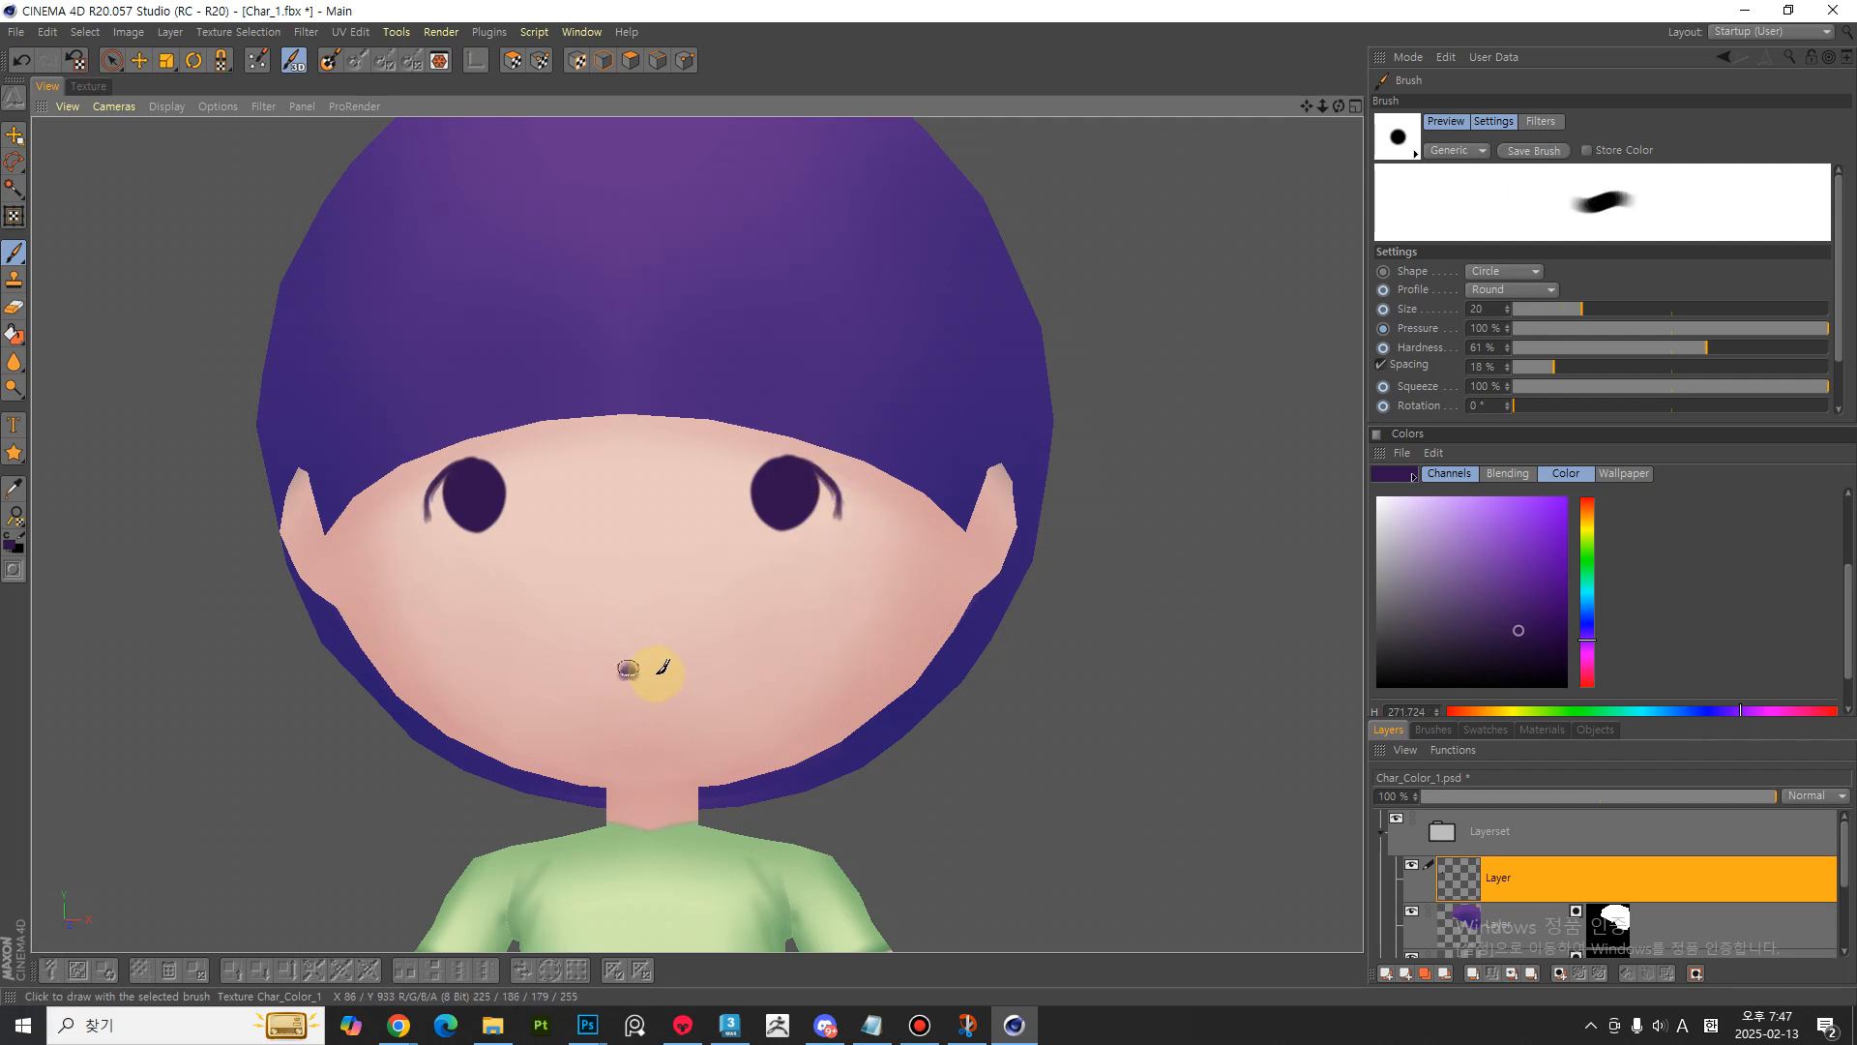
pyautogui.hotkey('ctrl', 'z')
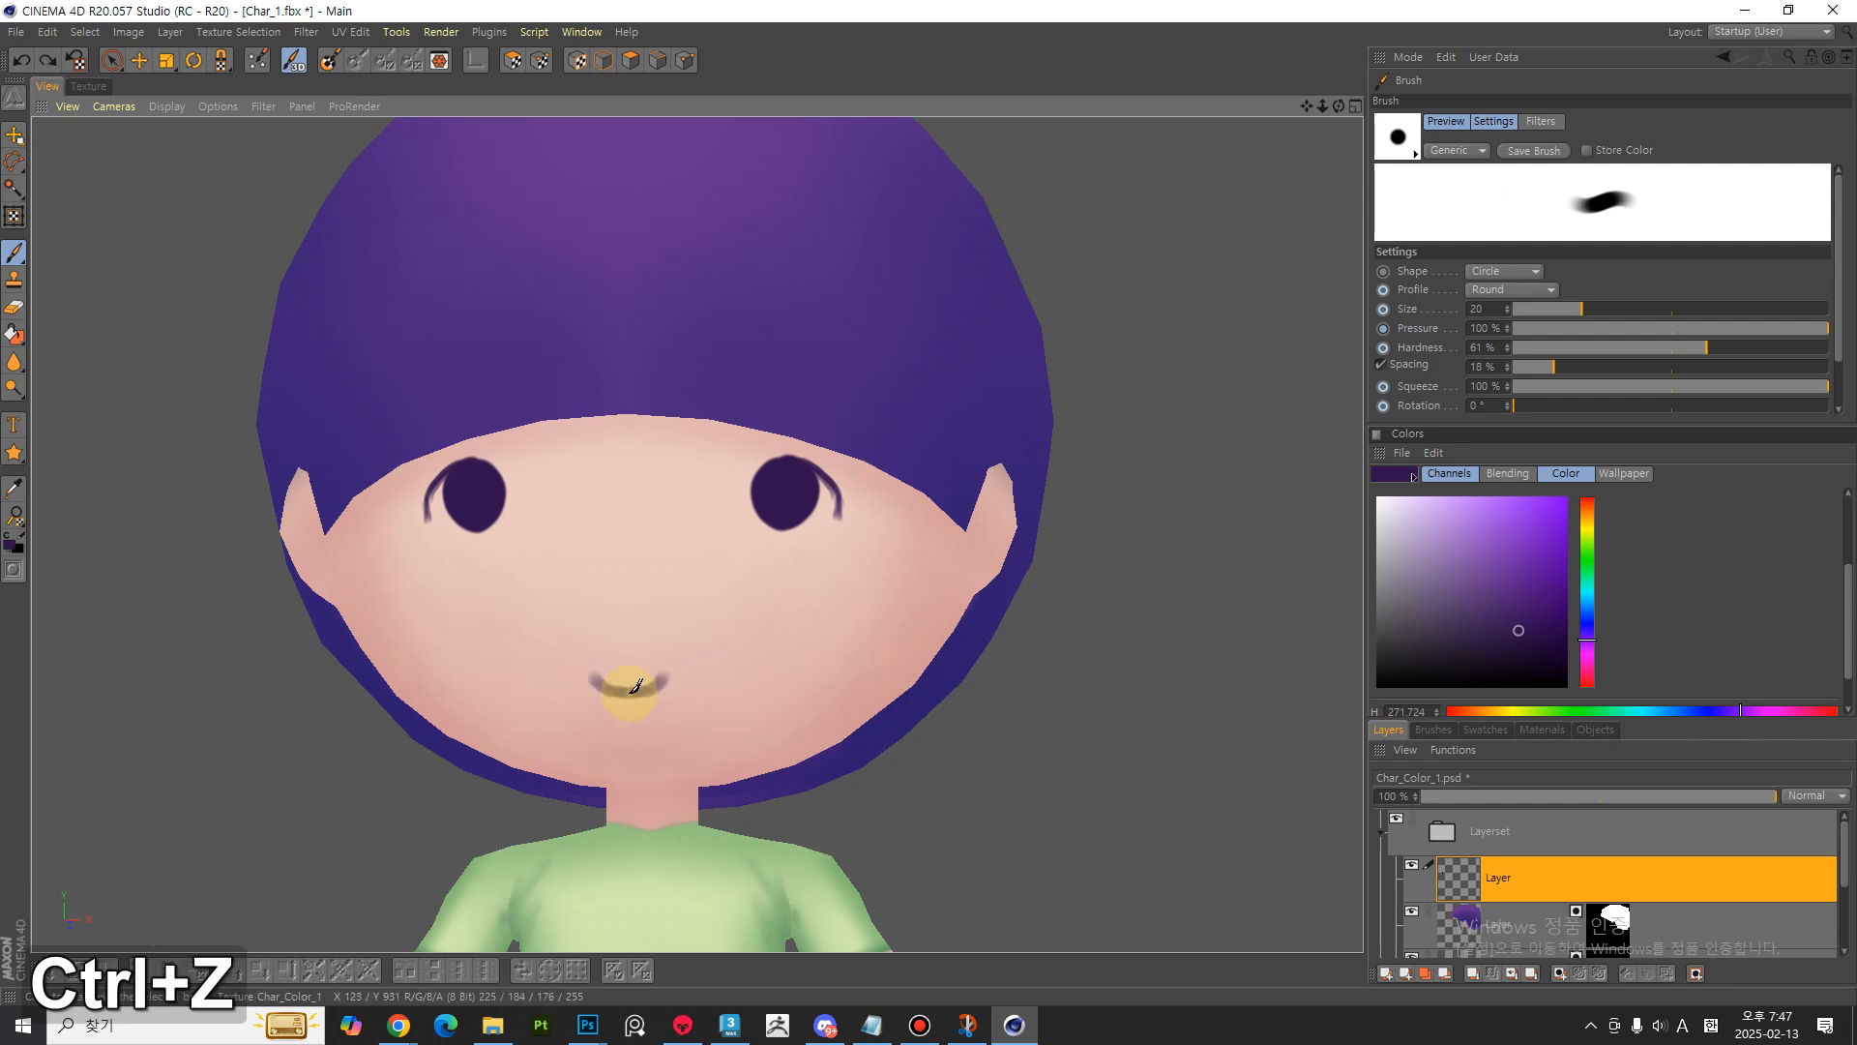
pyautogui.hotkey('ctrl', 'z')
pyautogui.moveTo(637, 680); pyautogui.dragTo(675, 667)
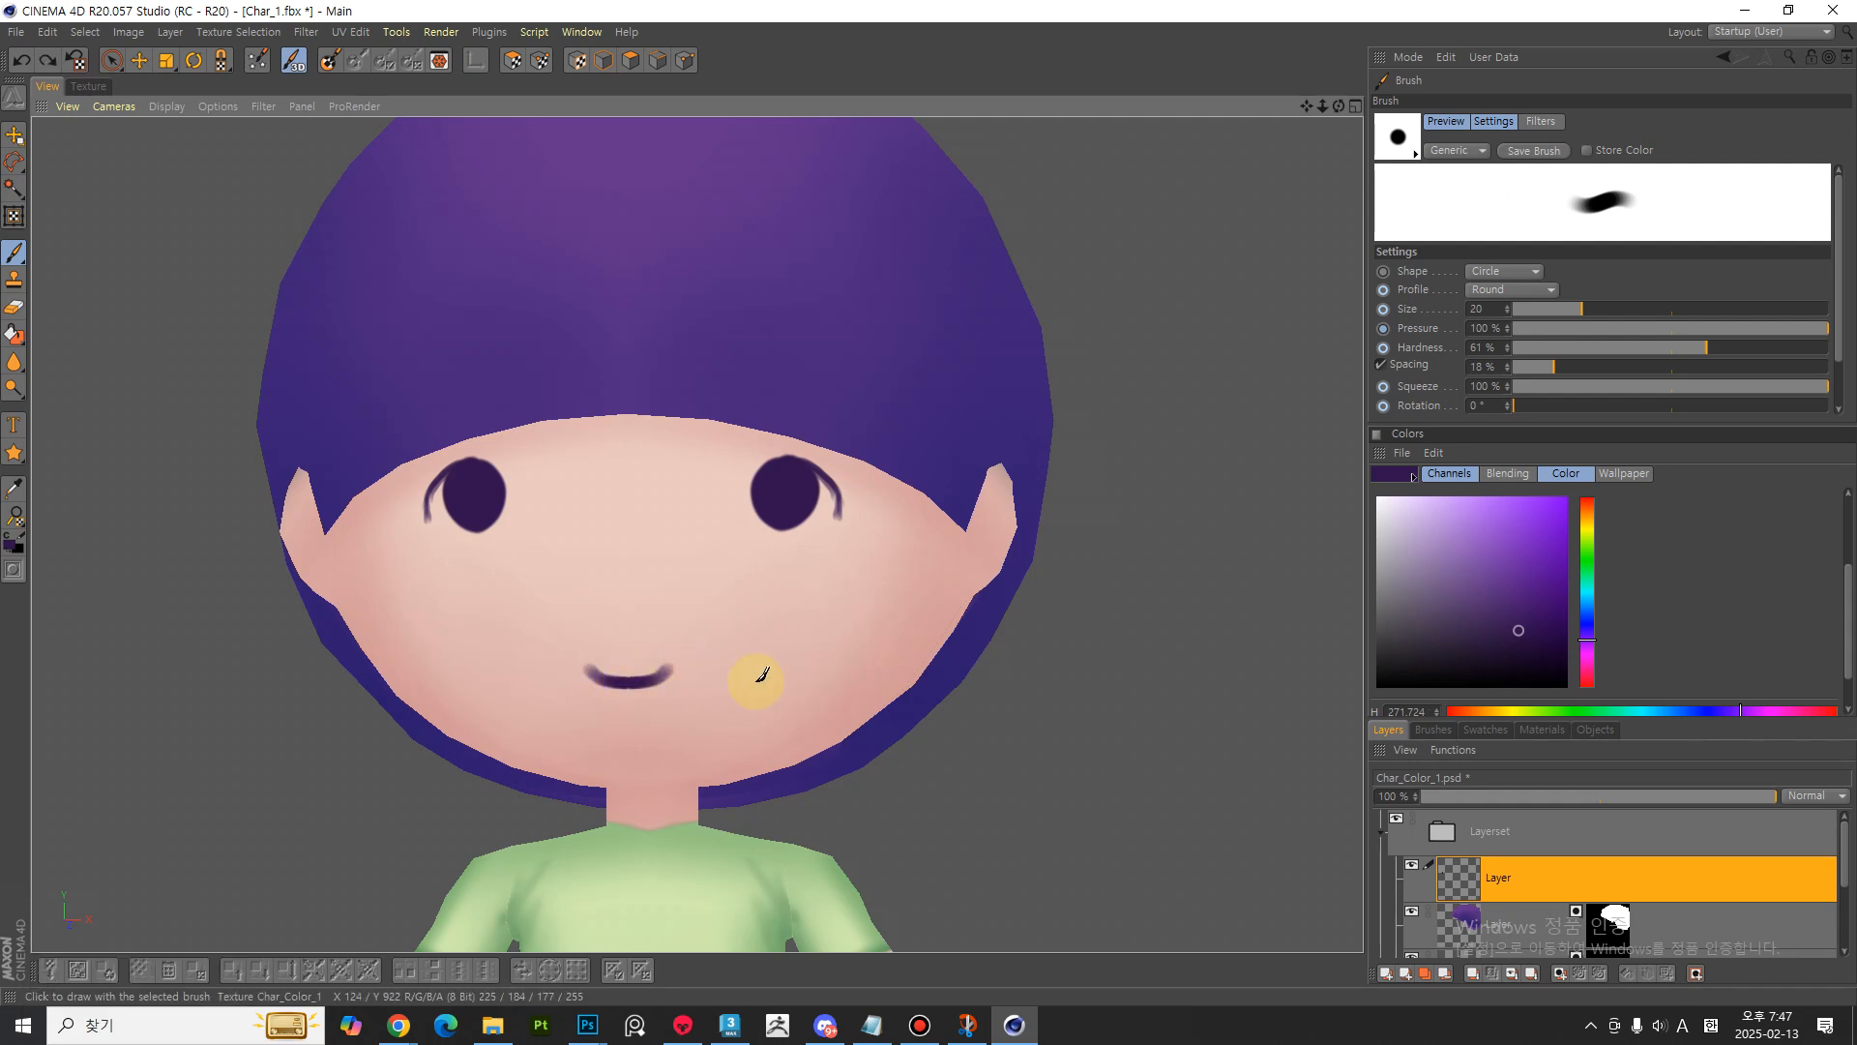
# - Examine the whole painted character from several angles and distances
pyautogui.keyDown('alt'); pyautogui.moveTo(1043, 782); pyautogui.dragTo(921, 755); pyautogui.keyUp('alt')
pyautogui.scroll(5, 912, 616)
pyautogui.keyDown('alt'); pyautogui.moveTo(911, 568); pyautogui.dragTo(917, 894, button='right'); pyautogui.keyUp('alt')
pyautogui.keyDown('alt'); pyautogui.moveTo(885, 604); pyautogui.dragTo(937, 544); pyautogui.keyUp('alt')
pyautogui.keyDown('alt'); pyautogui.moveTo(915, 623); pyautogui.dragTo(951, 512, button='right'); pyautogui.keyUp('alt')
pyautogui.keyDown('alt'); pyautogui.moveTo(858, 742); pyautogui.dragTo(698, 572, button='middle'); pyautogui.keyUp('alt')
pyautogui.keyDown('alt'); pyautogui.moveTo(807, 673); pyautogui.dragTo(874, 682); pyautogui.keyUp('alt')
pyautogui.moveTo(630, 583)
pyautogui.keyDown('alt'); pyautogui.mouseDown(button='right')
pyautogui.moveTo(638, 544)
pyautogui.moveTo(622, 580)
pyautogui.mouseUp(button='right'); pyautogui.keyUp('alt')
pyautogui.keyDown('alt'); pyautogui.moveTo(622, 581); pyautogui.dragTo(606, 646); pyautogui.keyUp('alt')
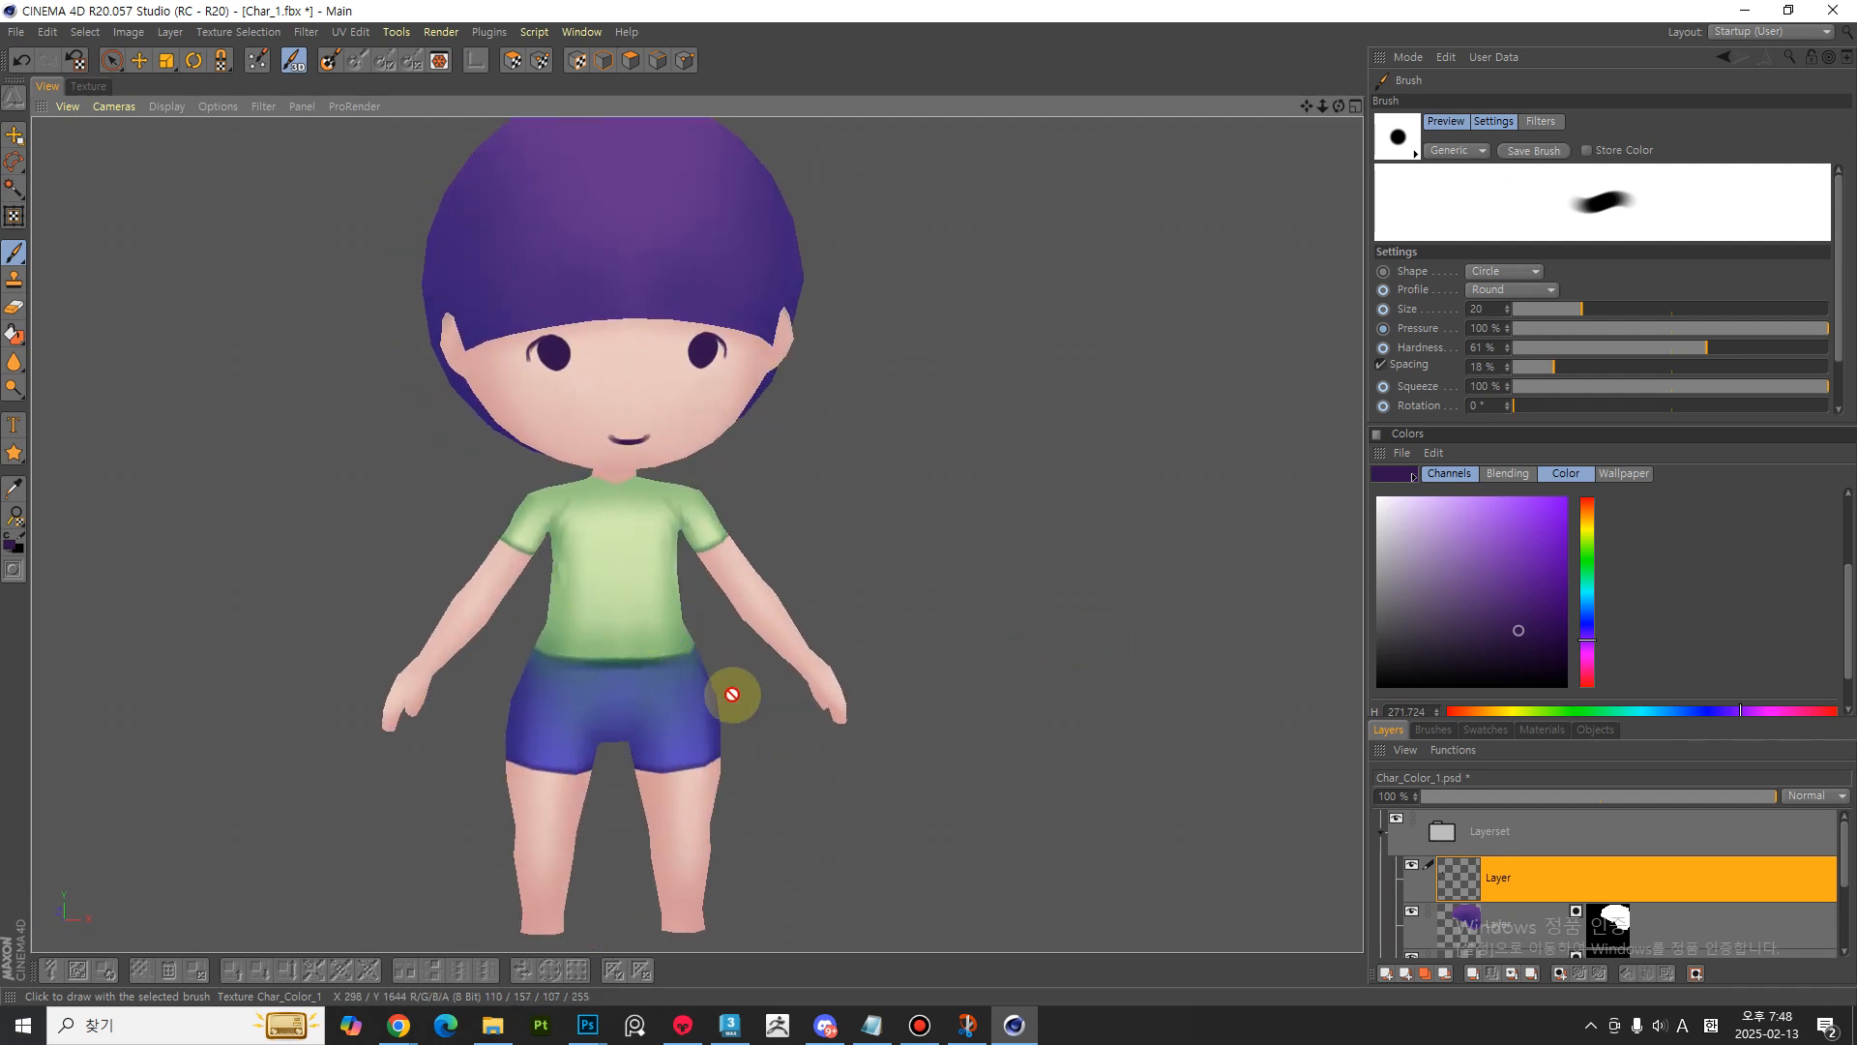
pyautogui.keyDown('alt'); pyautogui.moveTo(609, 512); pyautogui.dragTo(643, 554, button='middle'); pyautogui.keyUp('alt')
pyautogui.keyDown('alt'); pyautogui.moveTo(642, 553); pyautogui.dragTo(672, 613, button='right'); pyautogui.keyUp('alt')
pyautogui.keyDown('alt'); pyautogui.moveTo(719, 628); pyautogui.dragTo(721, 667, button='middle'); pyautogui.keyUp('alt')
pyautogui.keyDown('alt'); pyautogui.moveTo(751, 585); pyautogui.dragTo(749, 564); pyautogui.keyUp('alt')
# - On the masked hair layer, sample the dark violet and paint thin strand lines down the front of the hair
pyautogui.click(1497, 923)
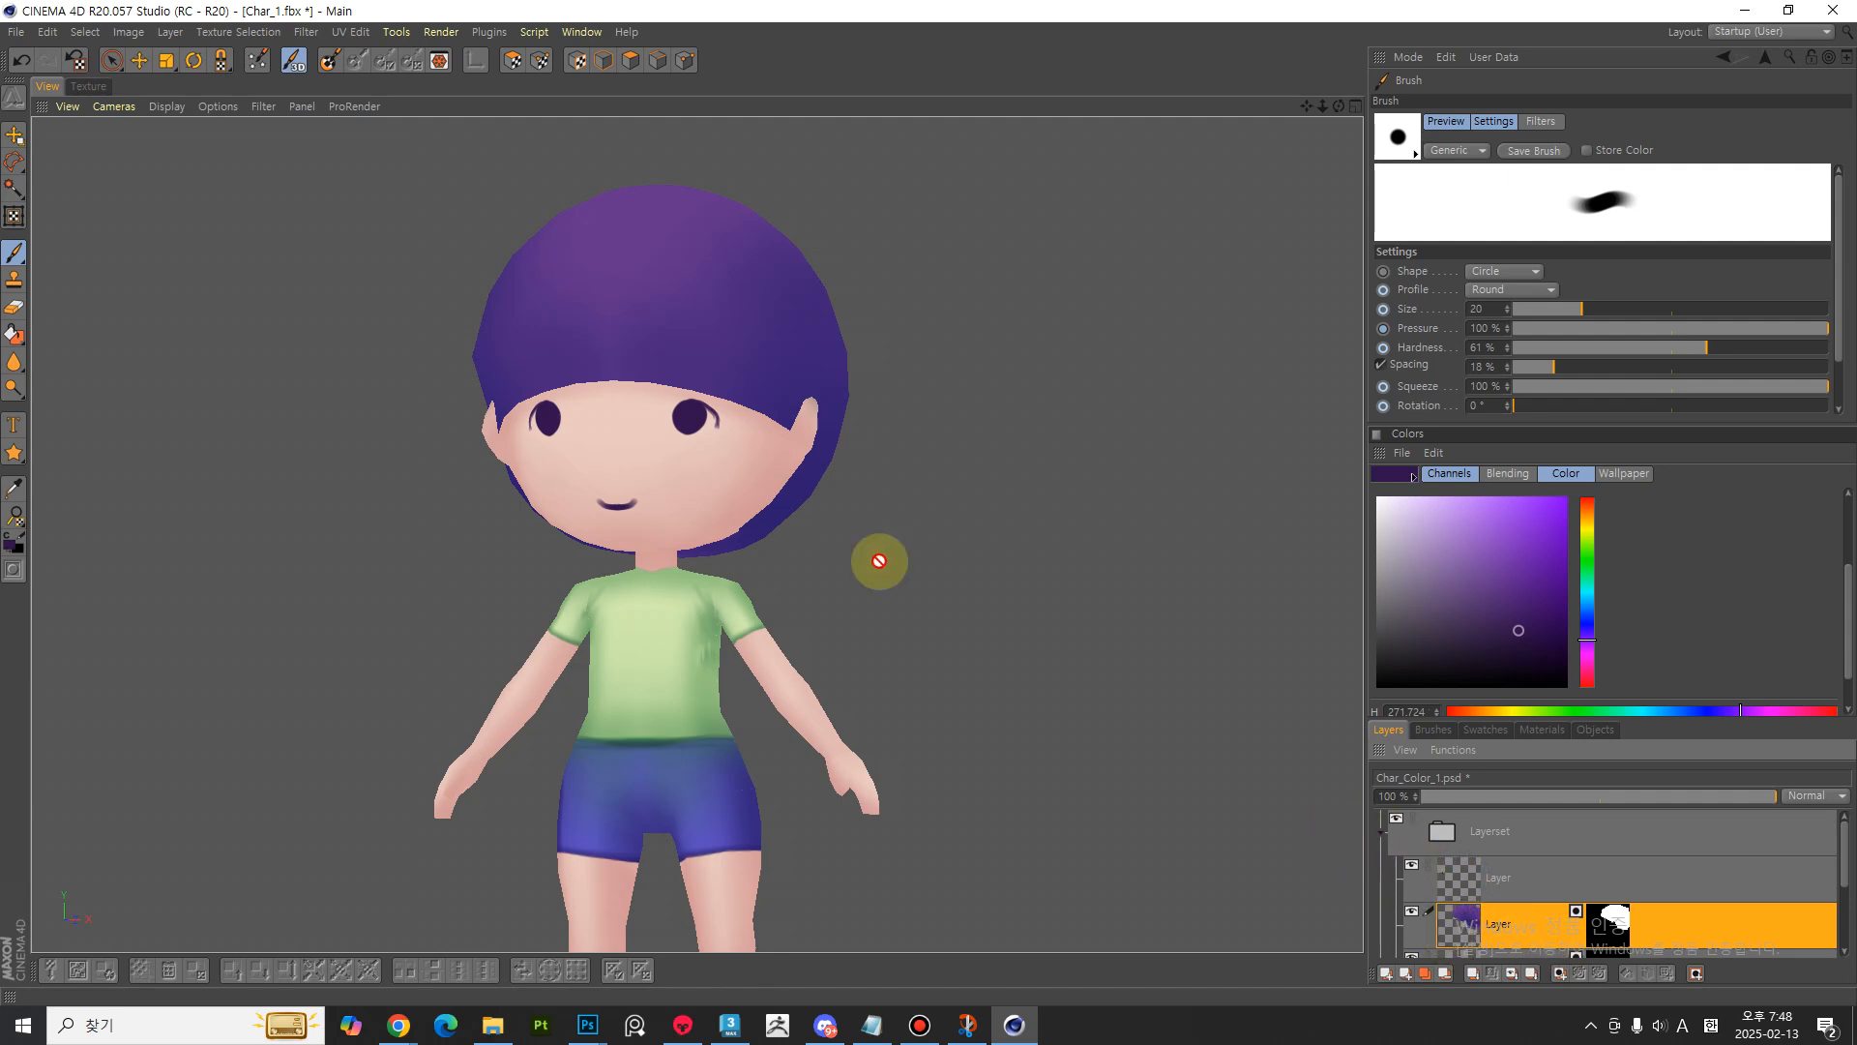
pyautogui.keyDown('ctrl'); pyautogui.click(698, 340); pyautogui.keyUp('ctrl')
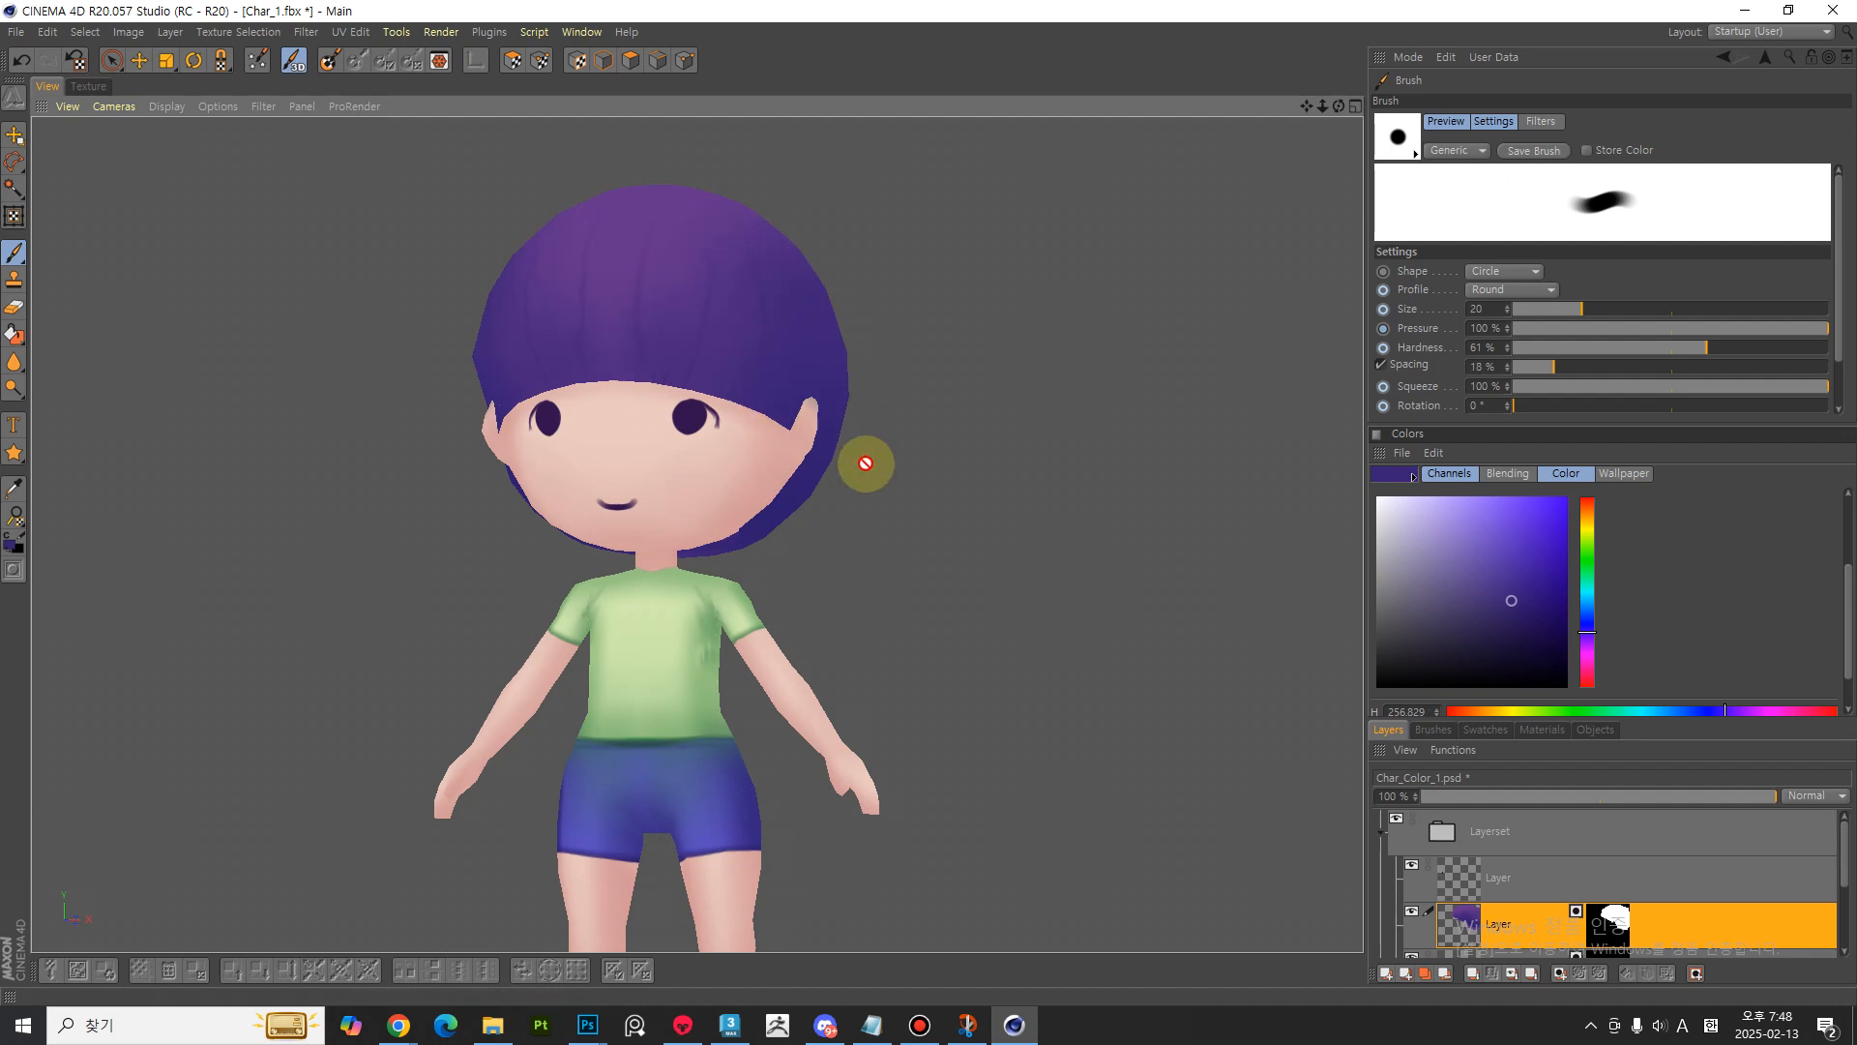
pyautogui.moveTo(792, 506)
pyautogui.keyDown('alt'); pyautogui.mouseDown(button='middle')
pyautogui.moveTo(804, 481)
pyautogui.moveTo(800, 506)
pyautogui.moveTo(817, 502)
pyautogui.mouseUp(button='middle'); pyautogui.keyUp('alt')
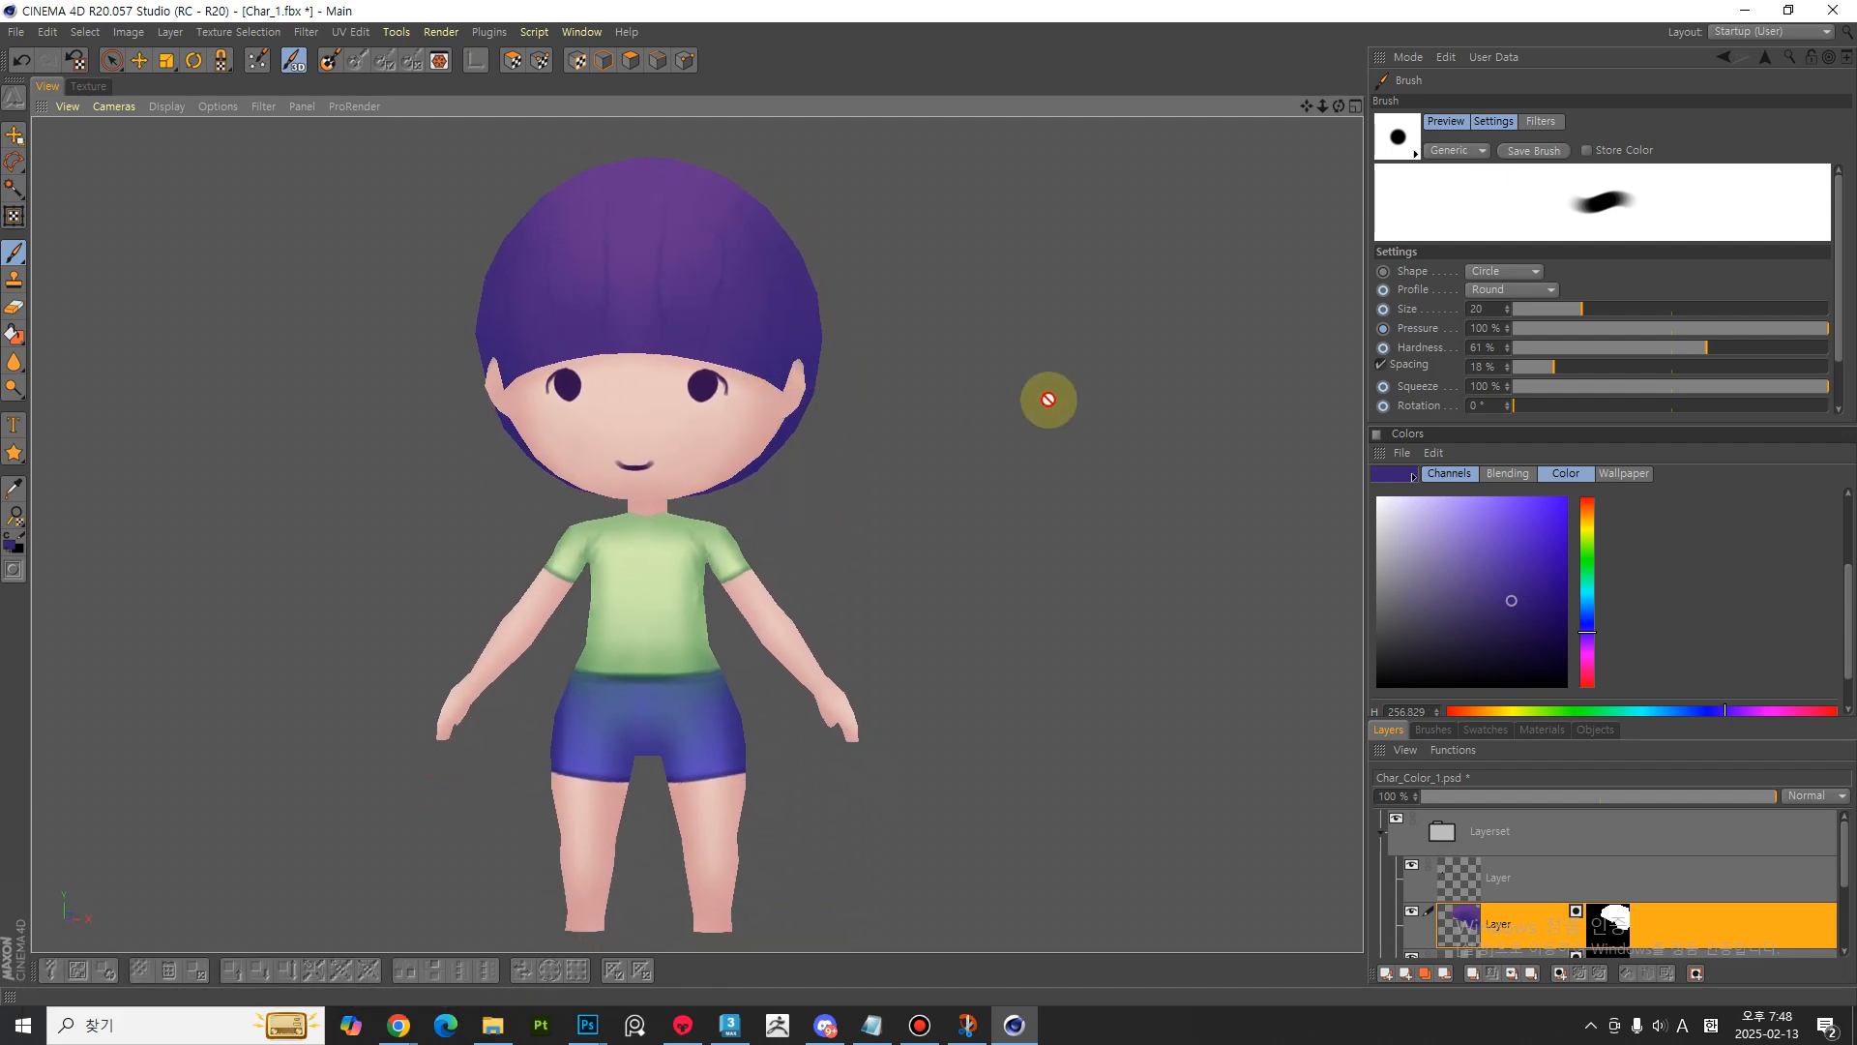
pyautogui.click(1386, 347)
pyautogui.moveTo(1343, 251); pyautogui.dragTo(1091, 277)
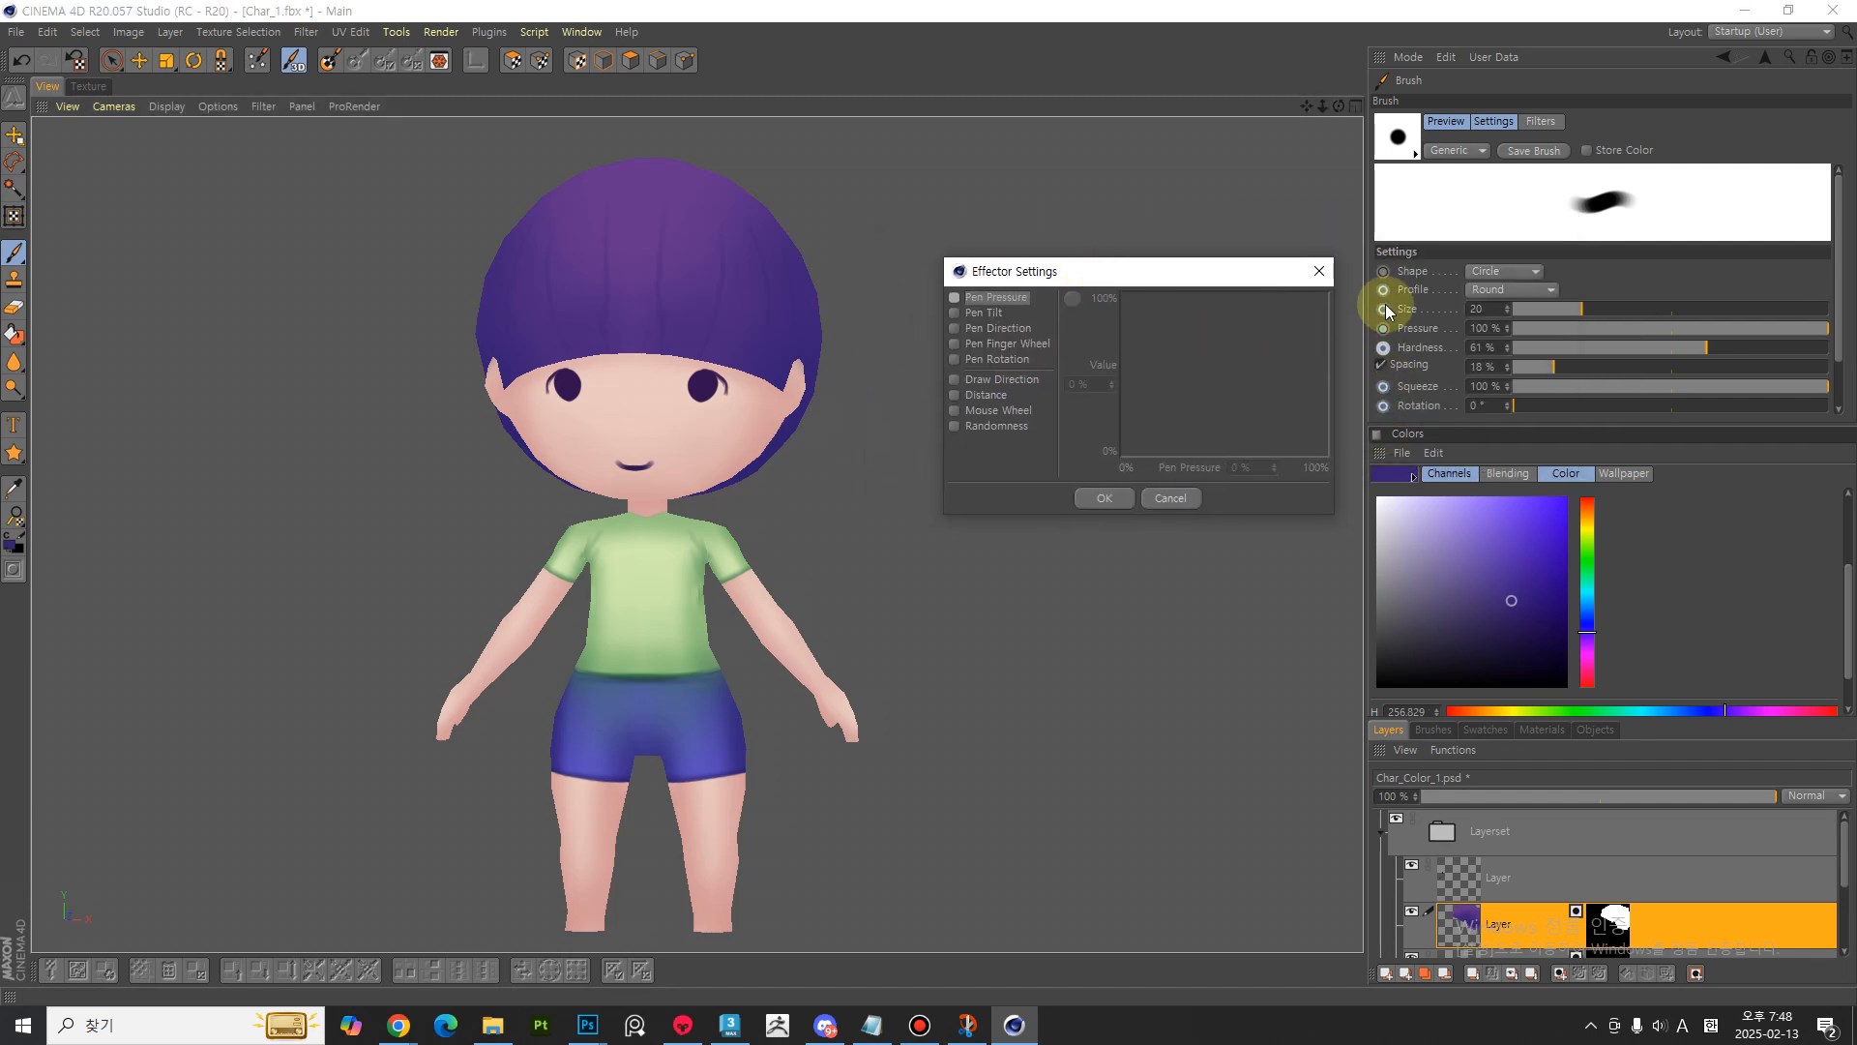
pyautogui.click(1317, 272)
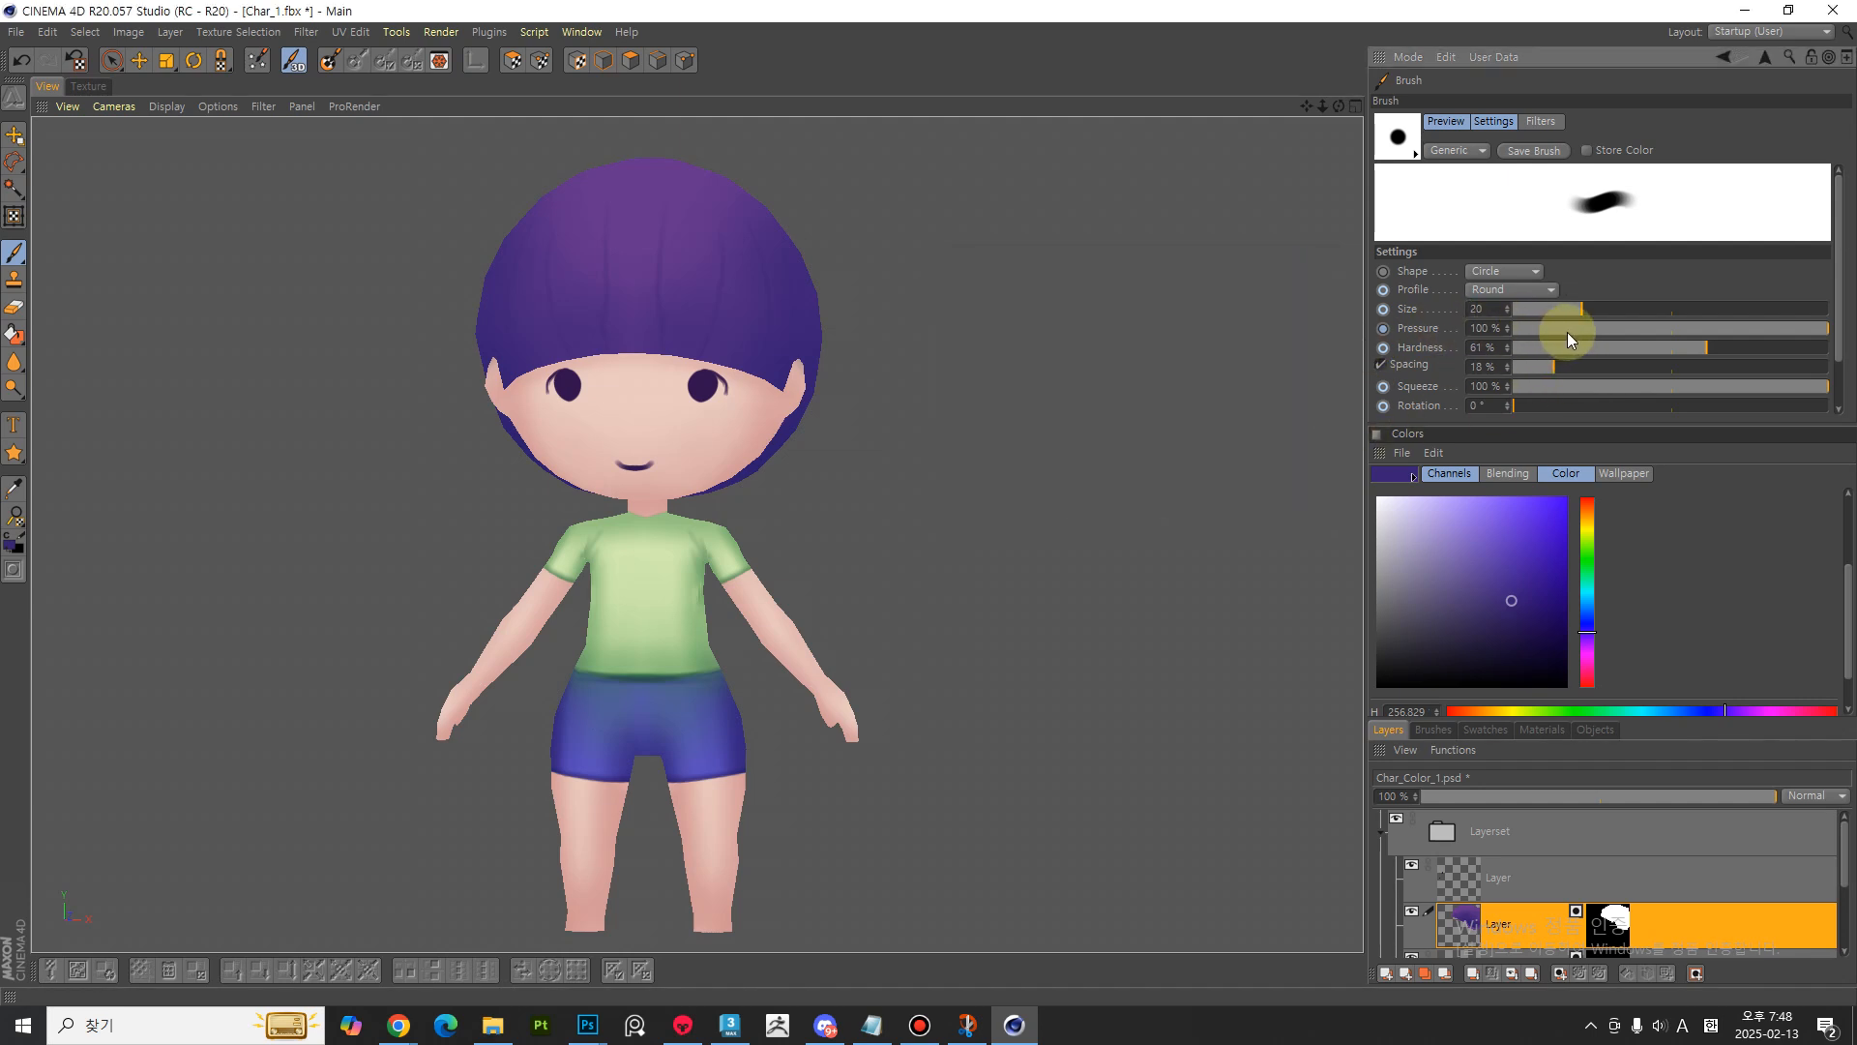
# - Set the brush pressure to 47% and the brush spacing to 9%
pyautogui.click(1660, 327)
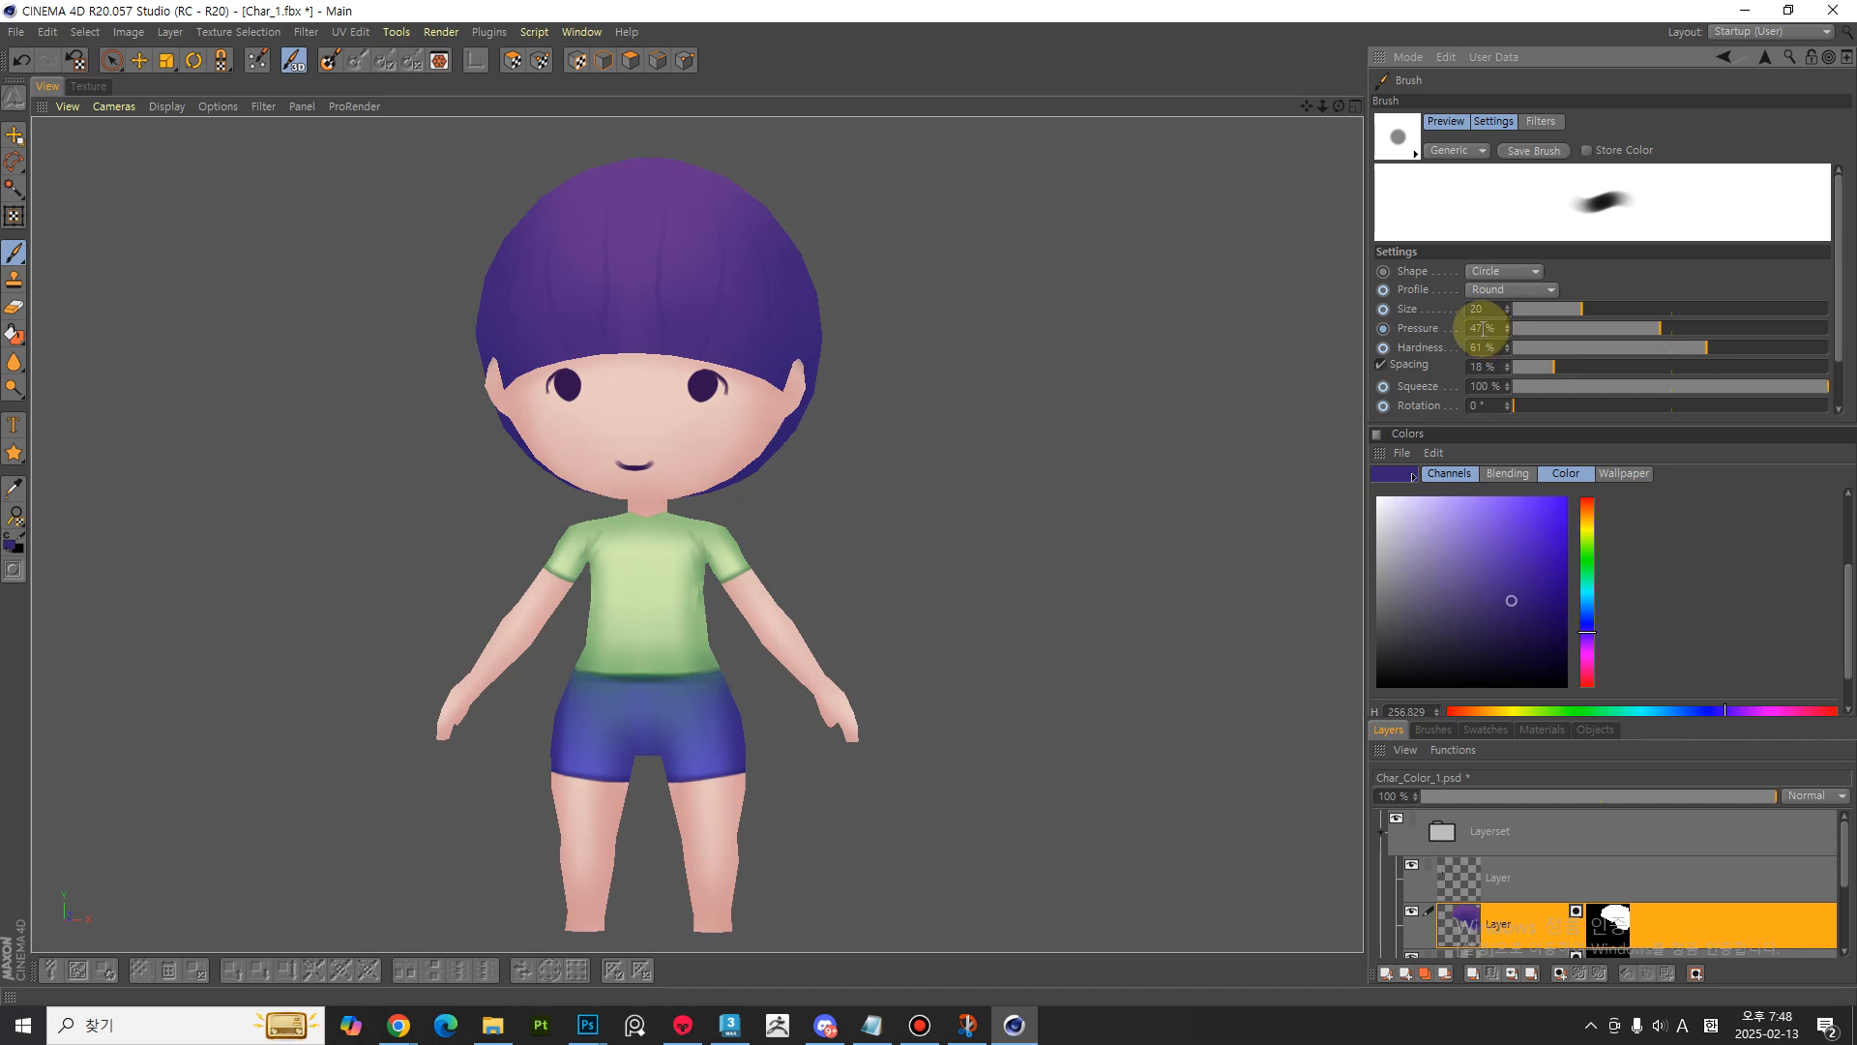
pyautogui.click(1541, 367)
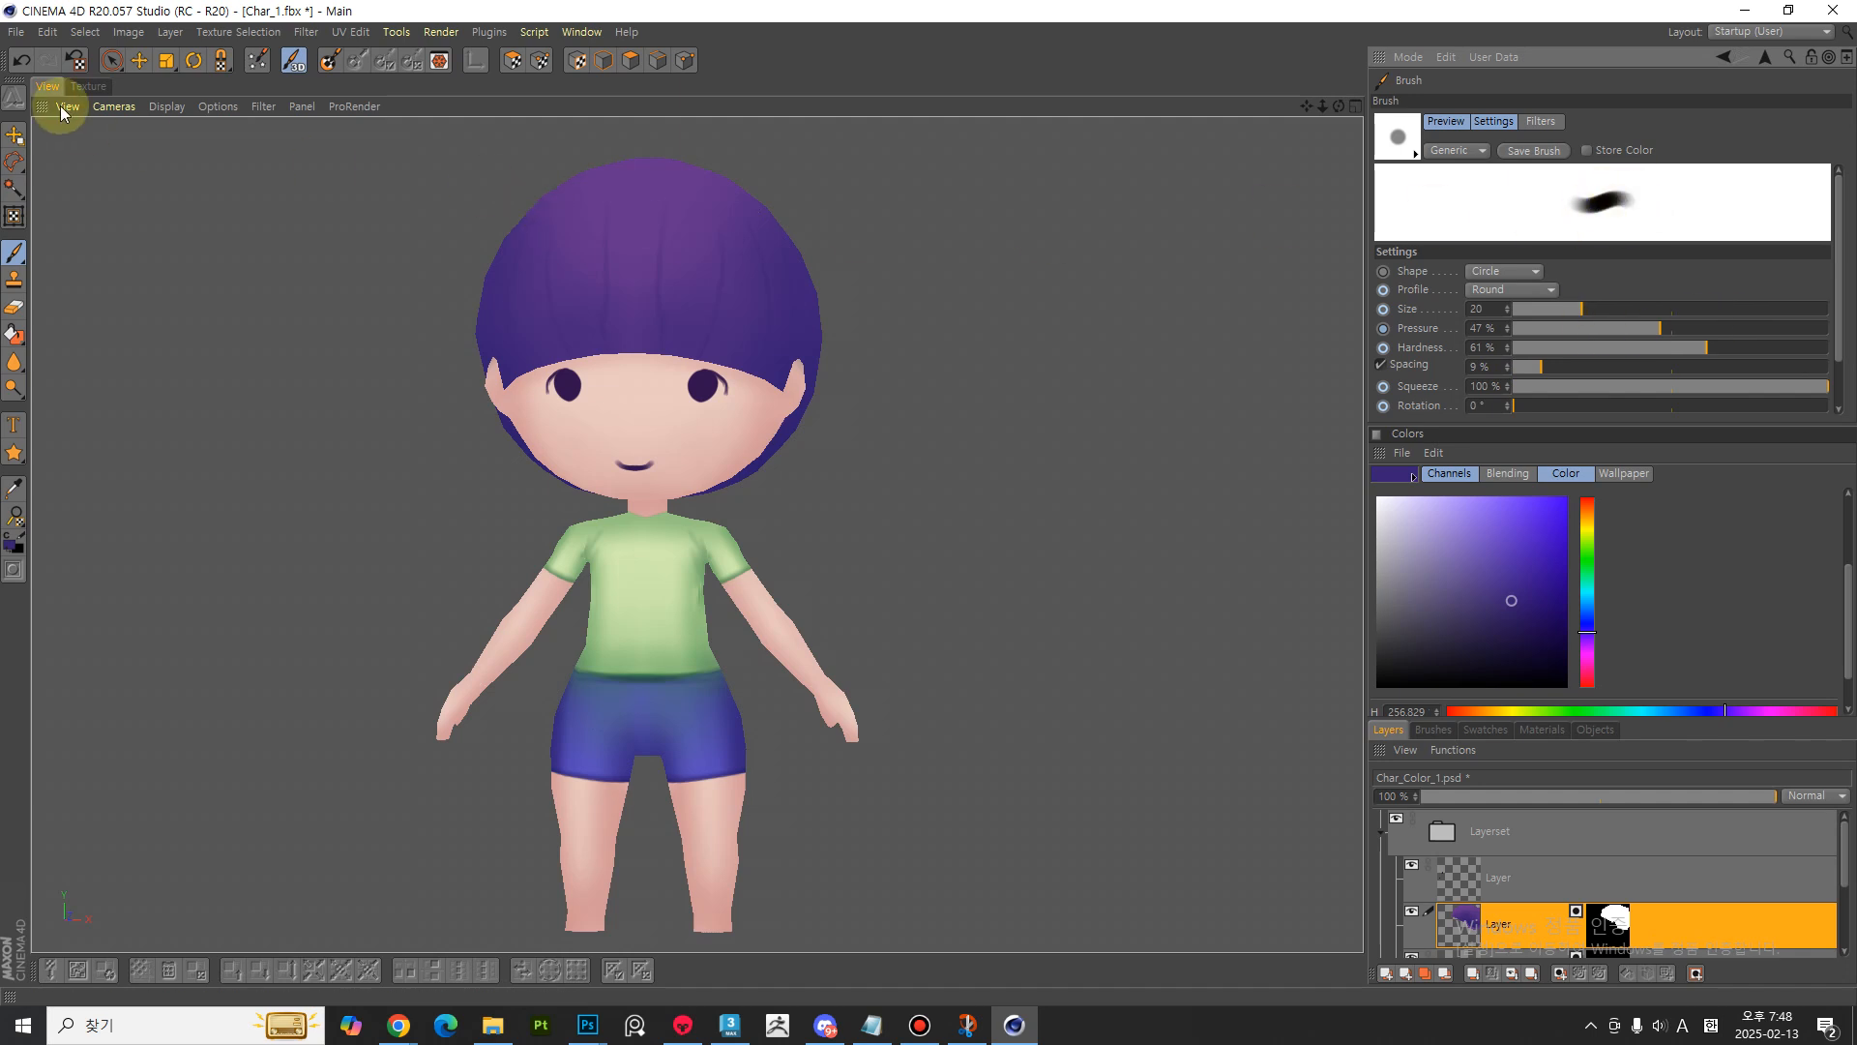
# - Display the flat UV texture and save the painted Char_Color_1.psd texture
pyautogui.click(81, 86)
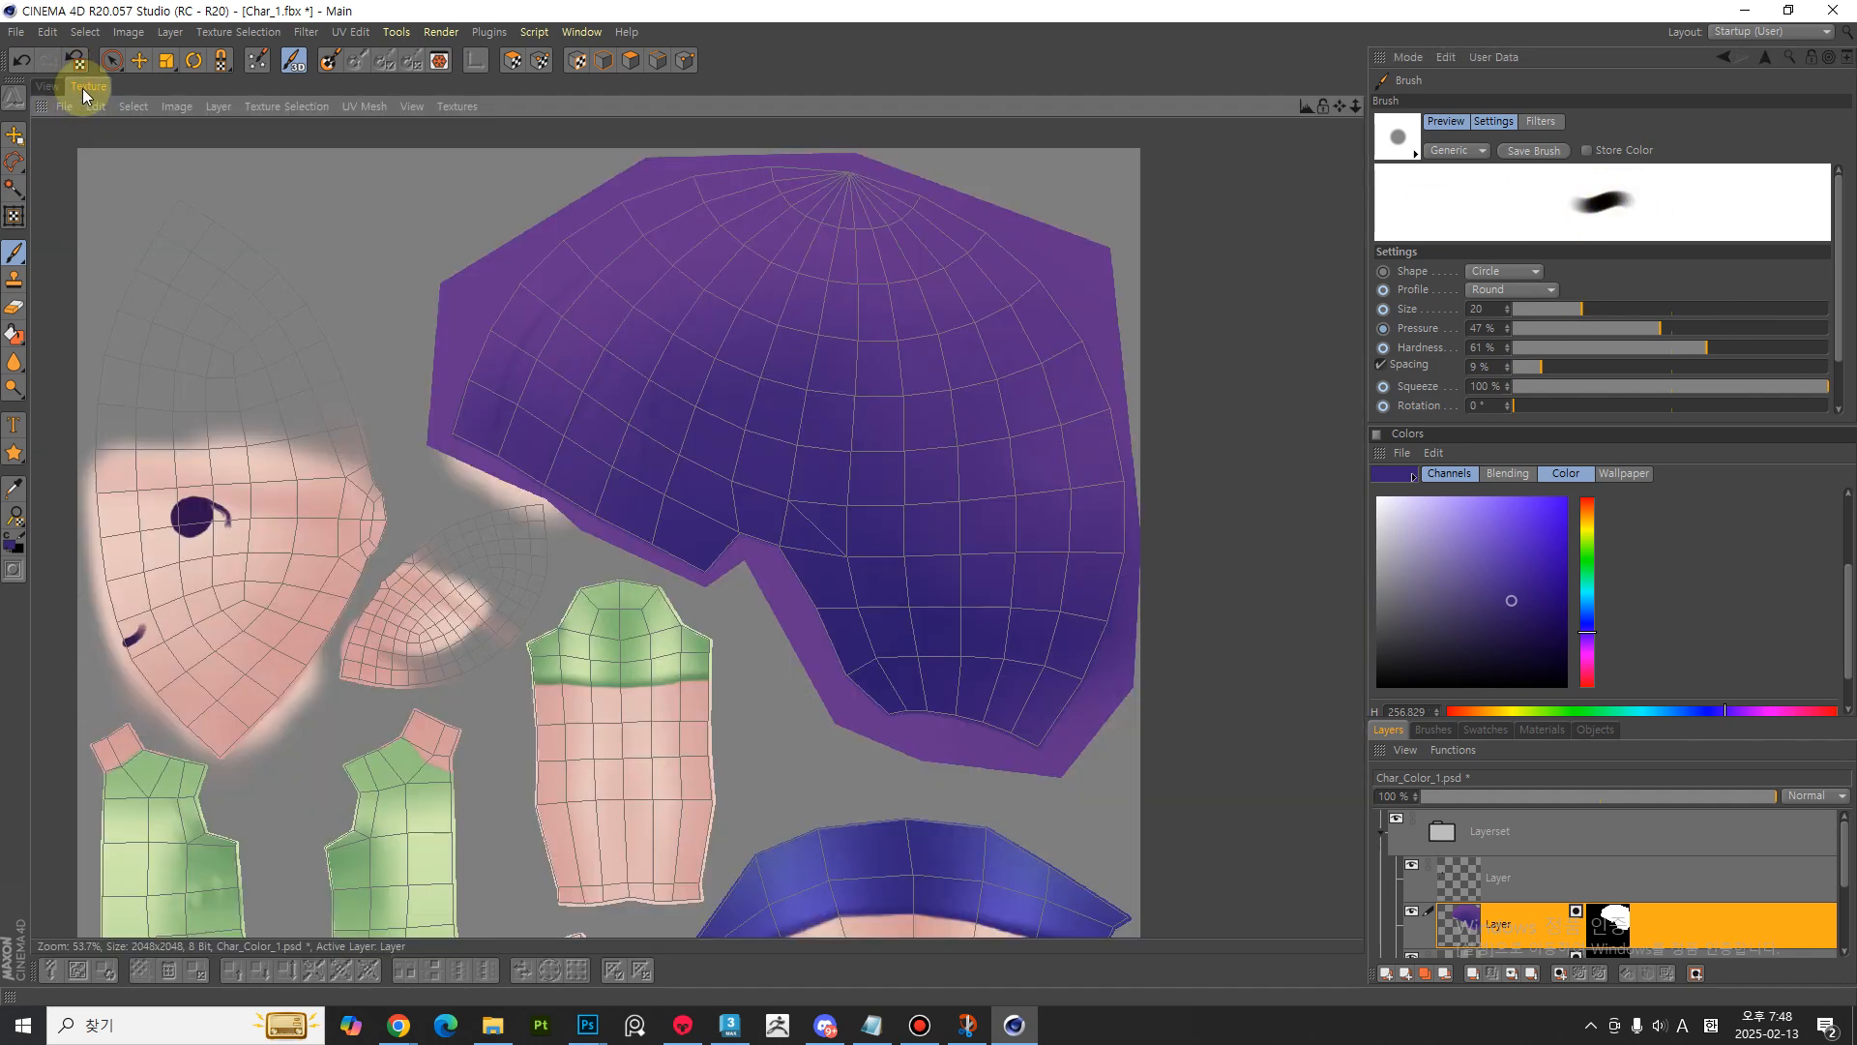
pyautogui.click(66, 108)
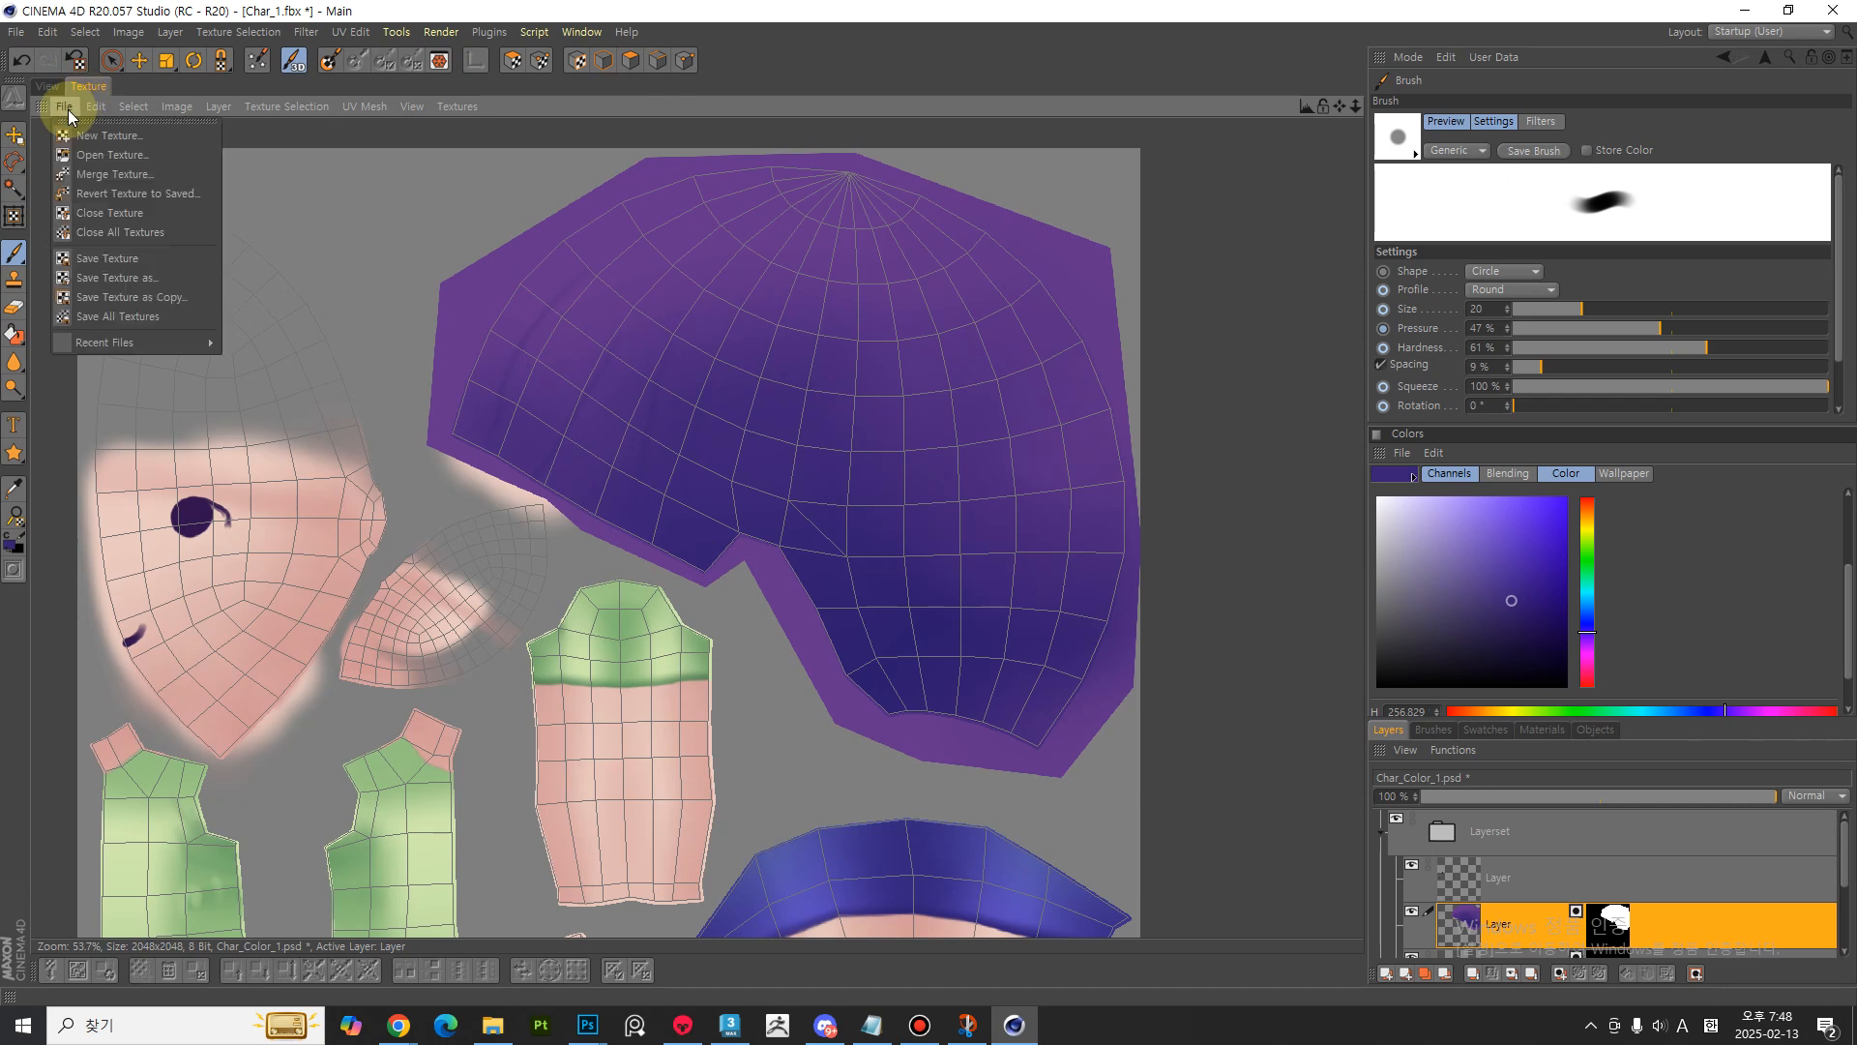
pyautogui.click(112, 263)
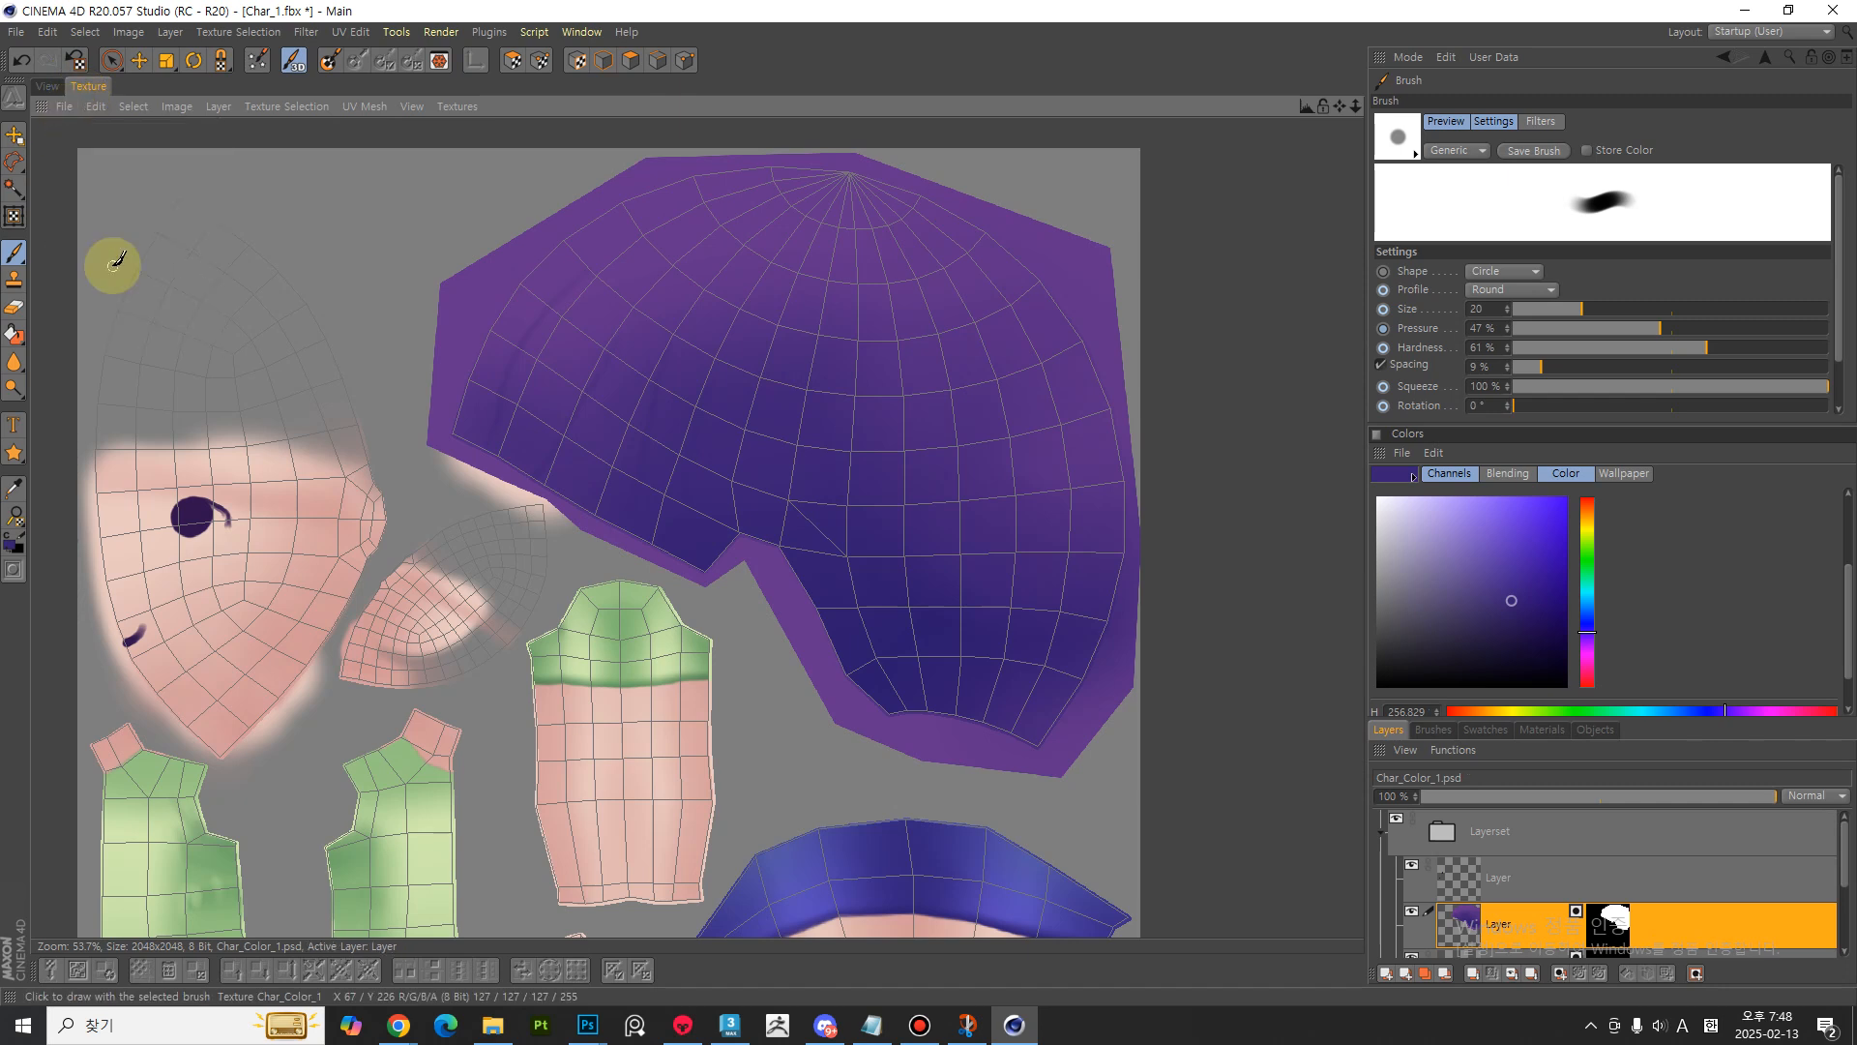
pyautogui.click(66, 108)
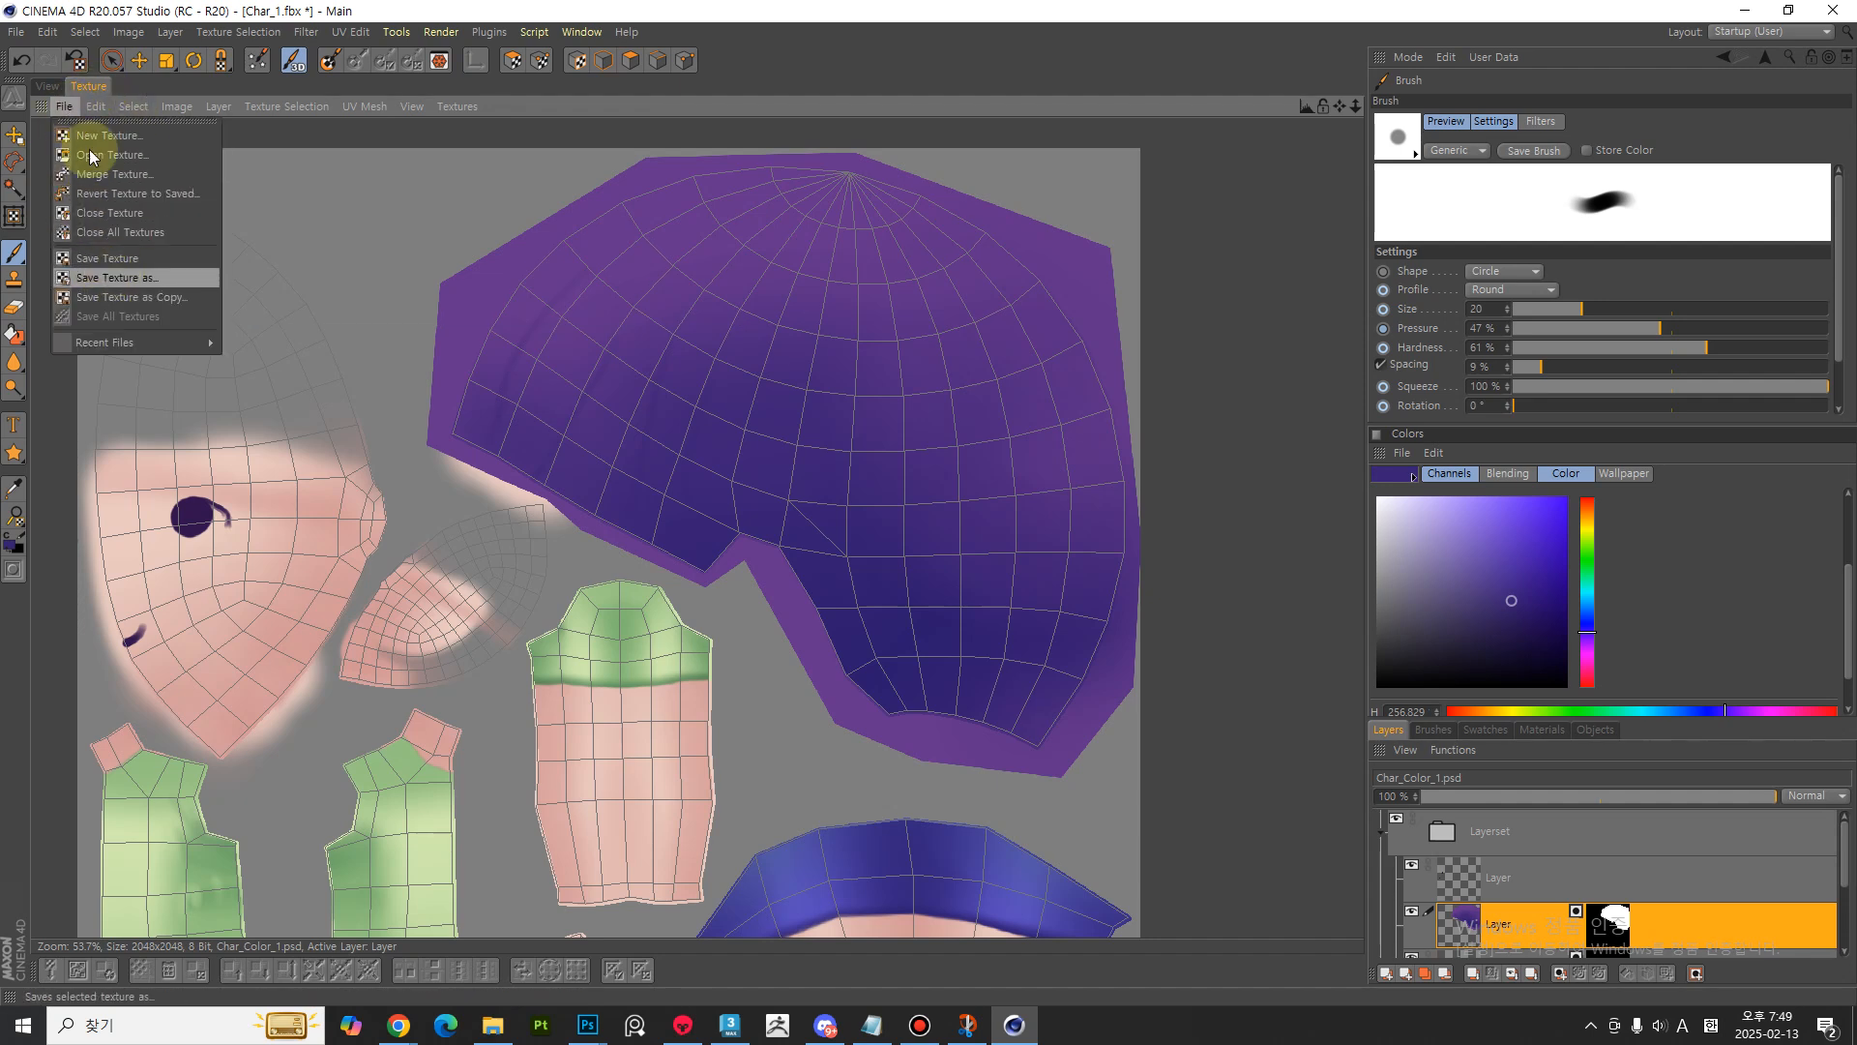
pyautogui.click(15, 31)
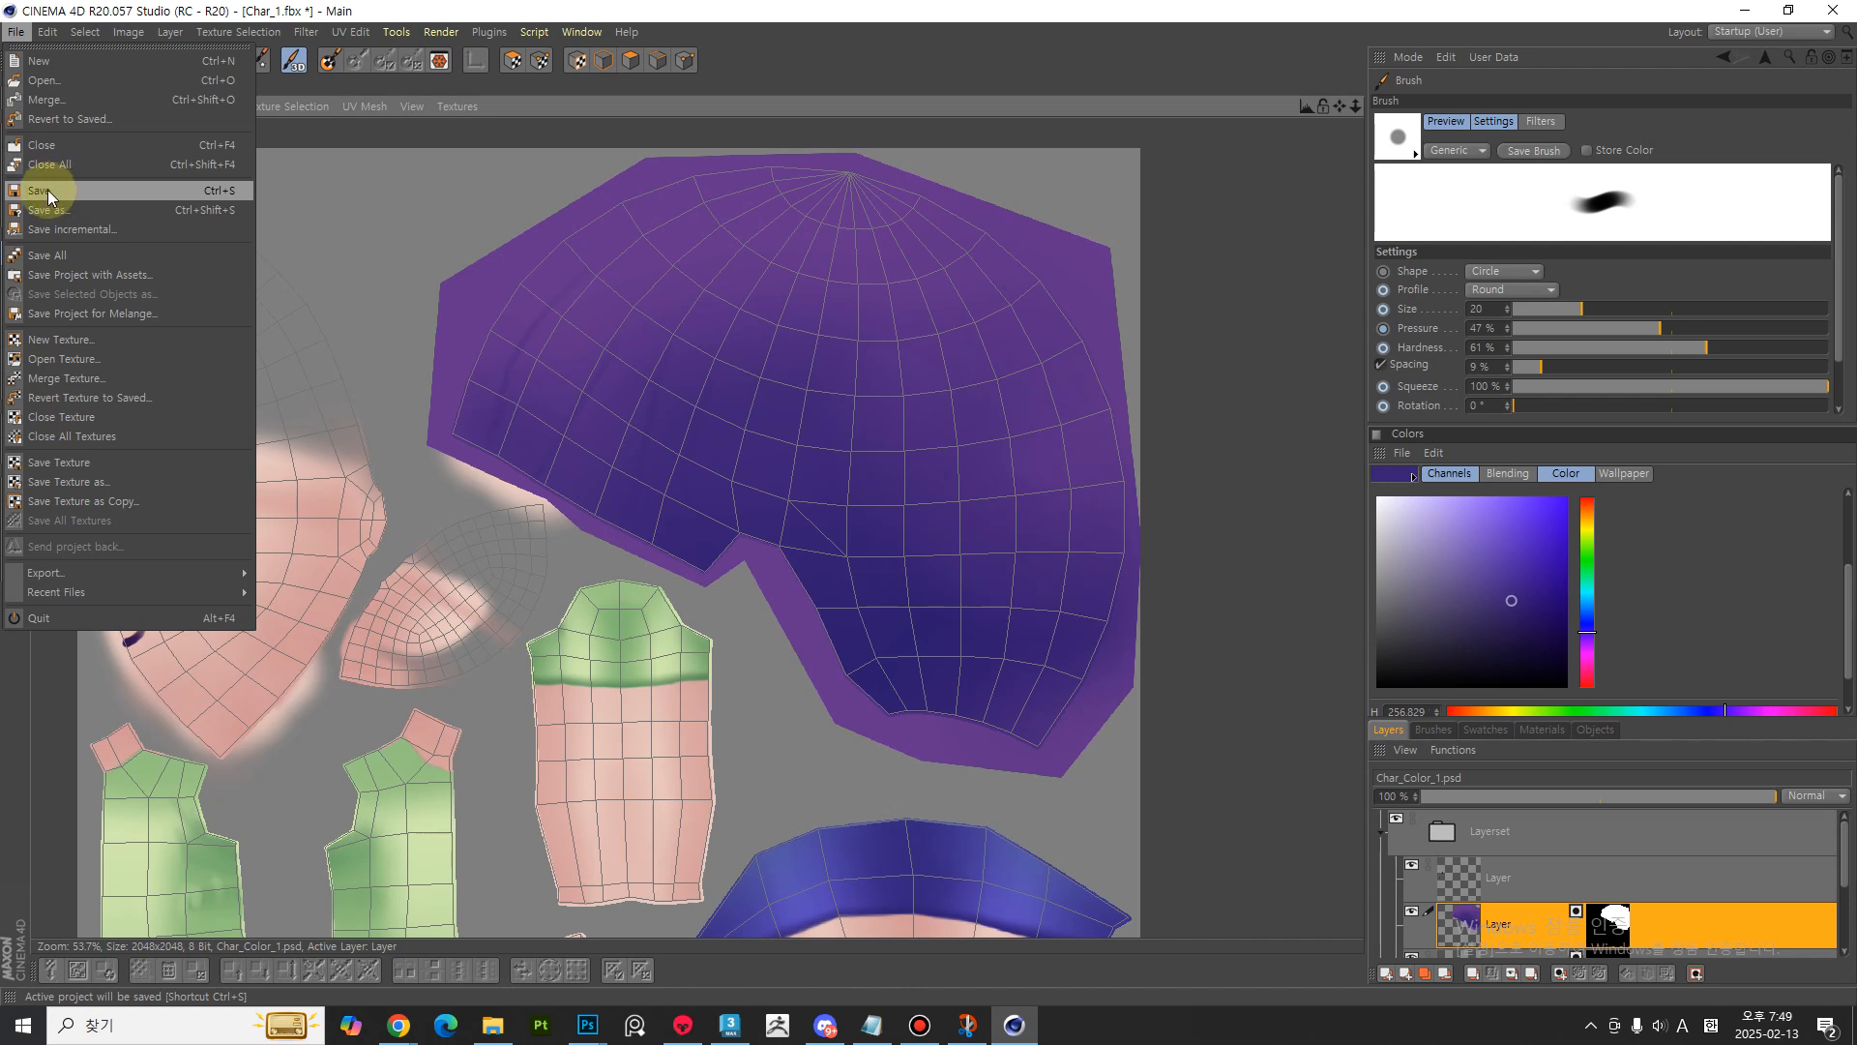
pyautogui.click(511, 113)
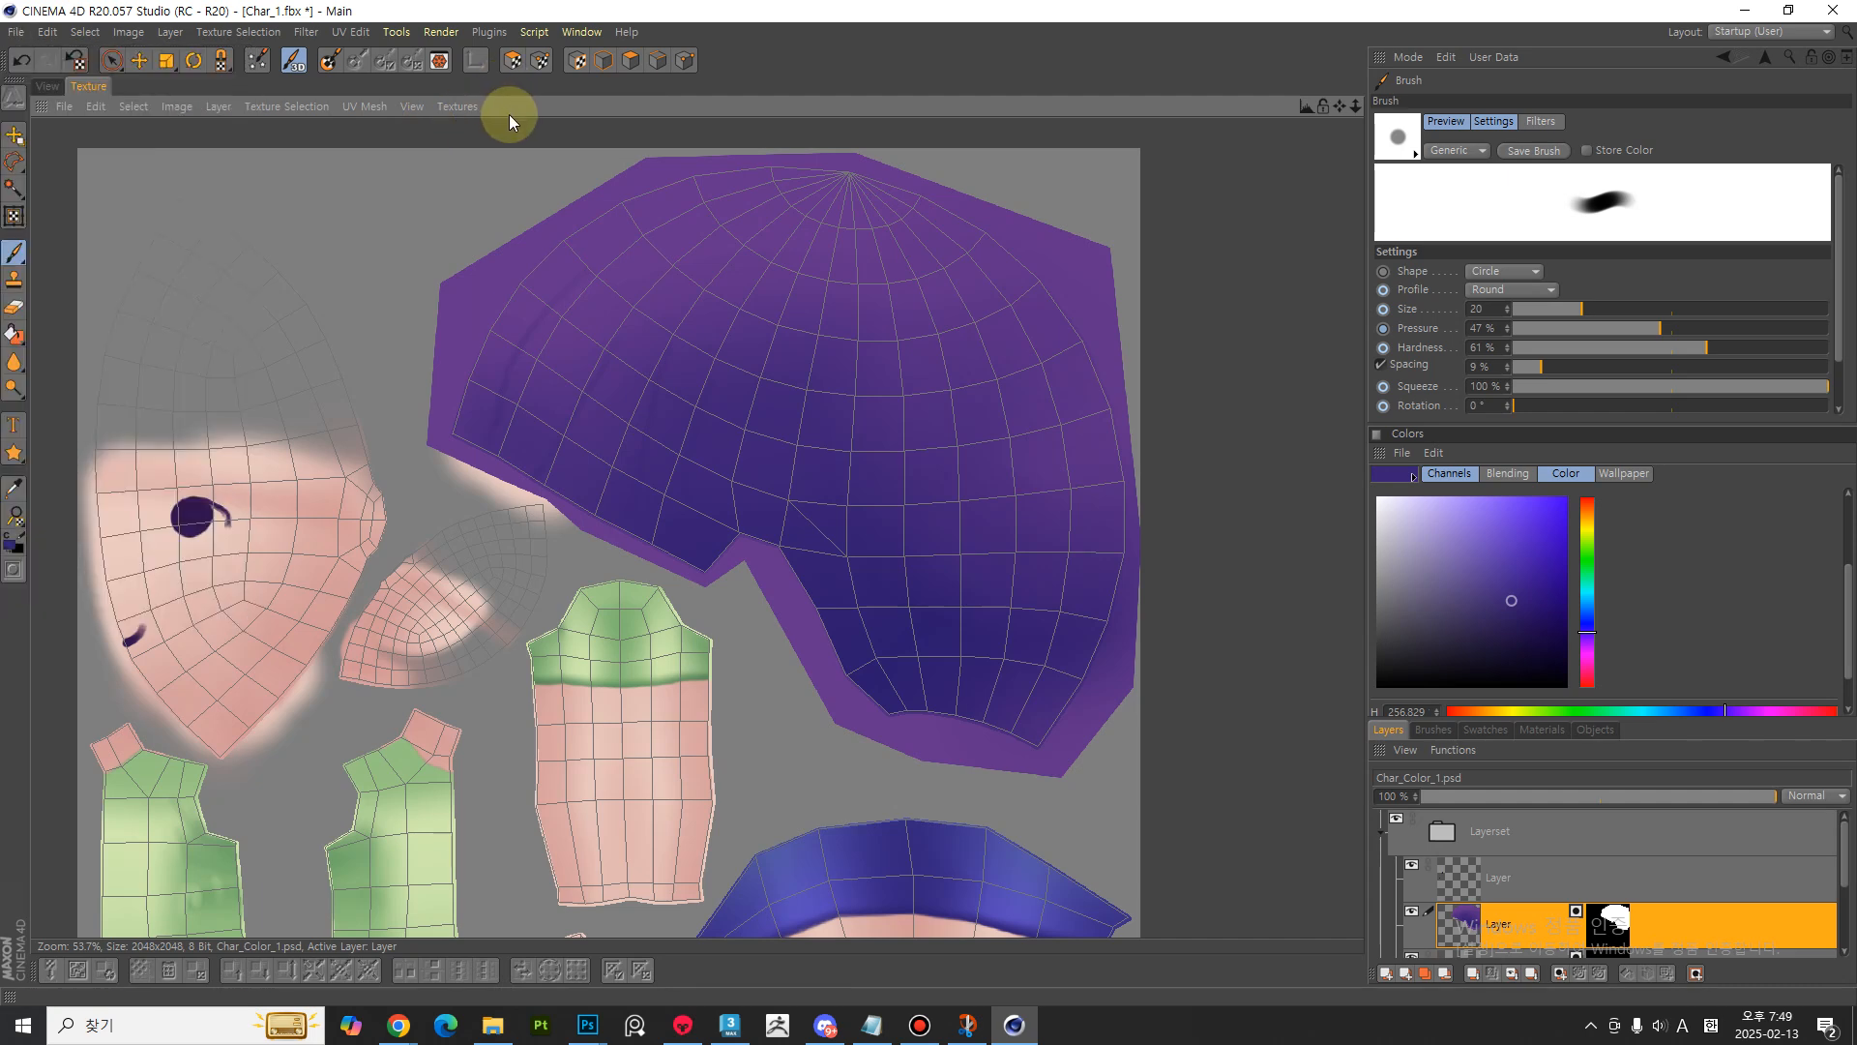
pyautogui.click(63, 108)
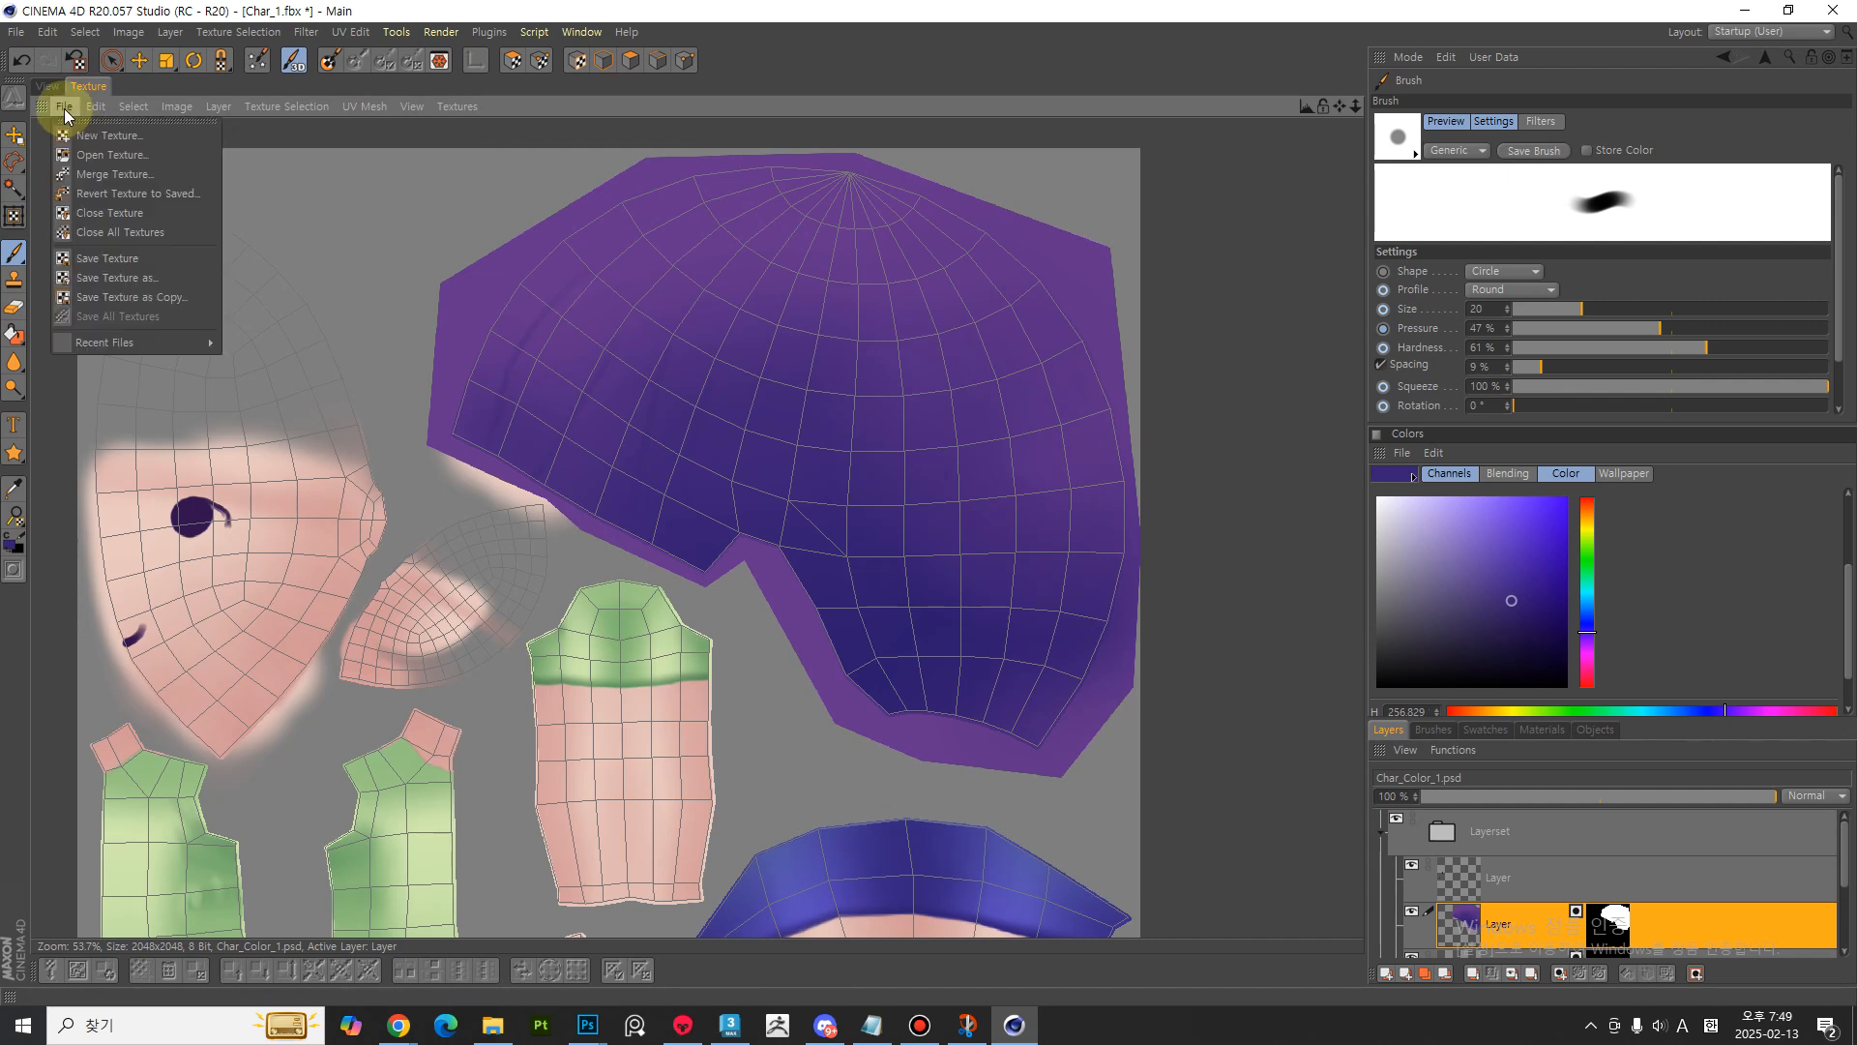
pyautogui.click(102, 276)
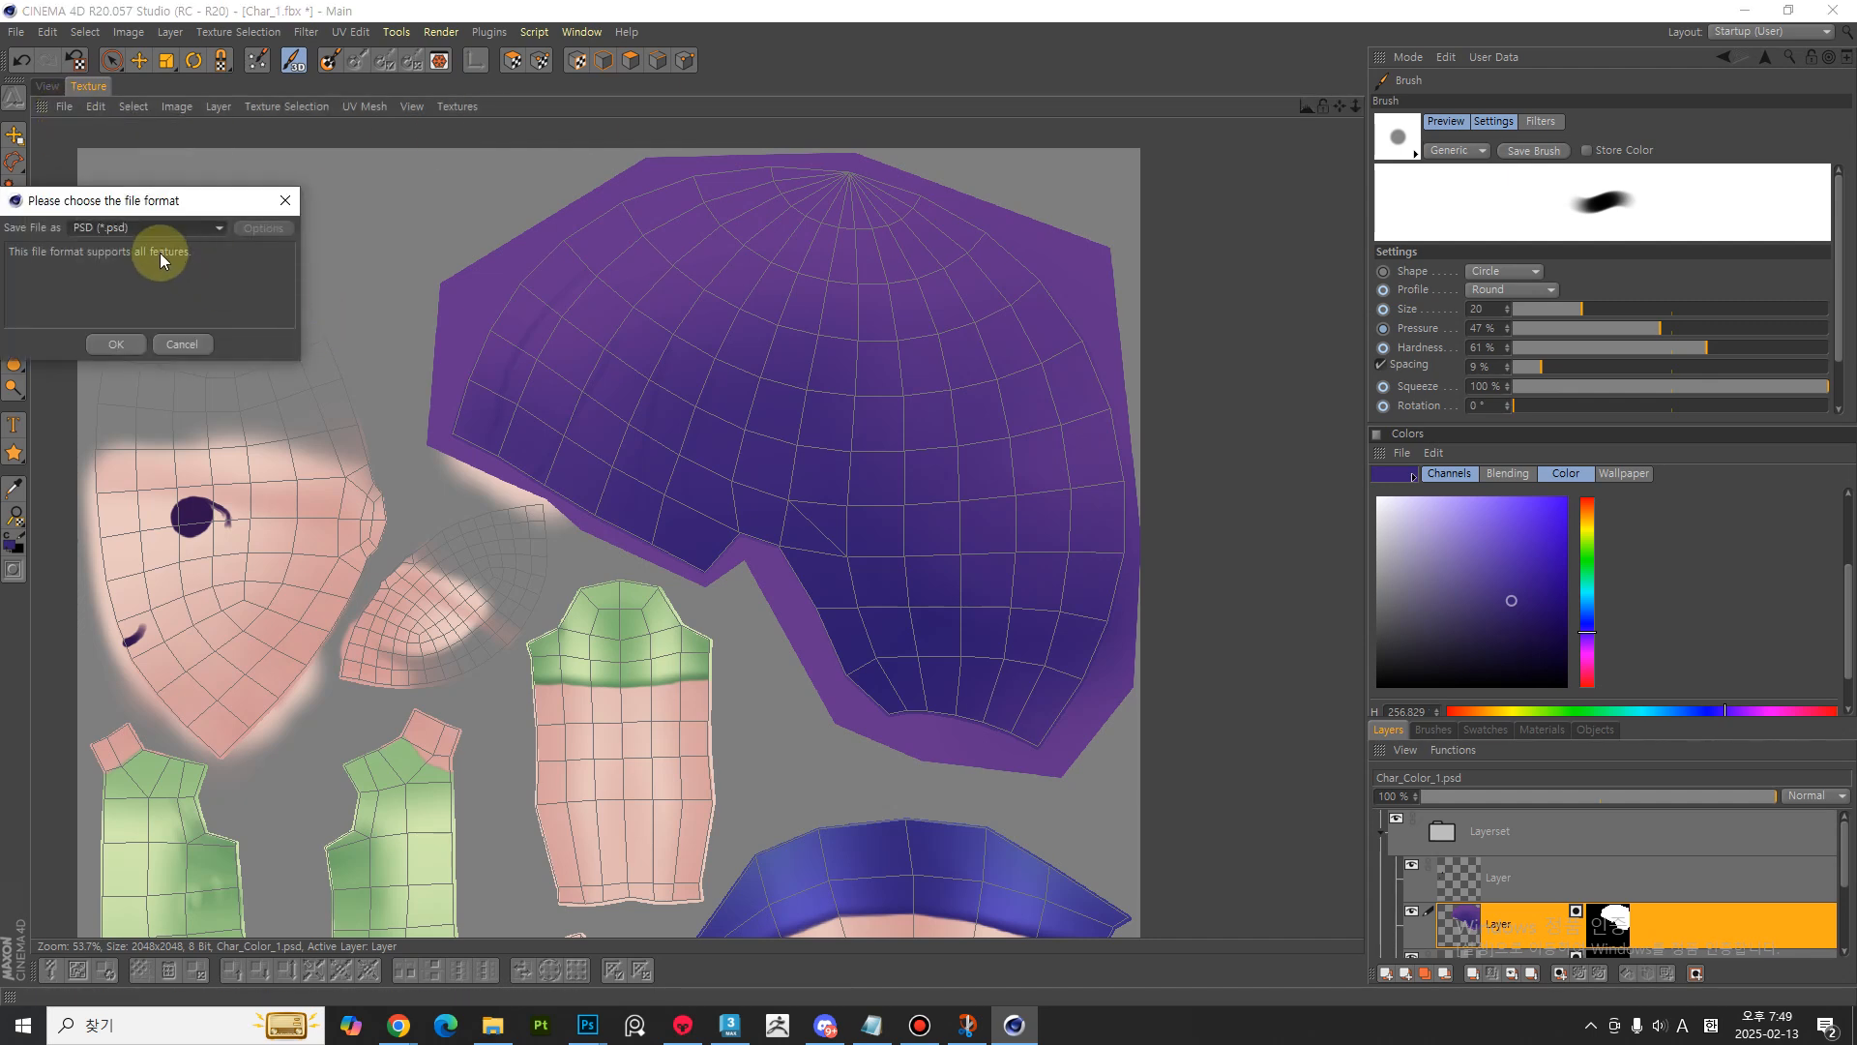
pyautogui.click(118, 338)
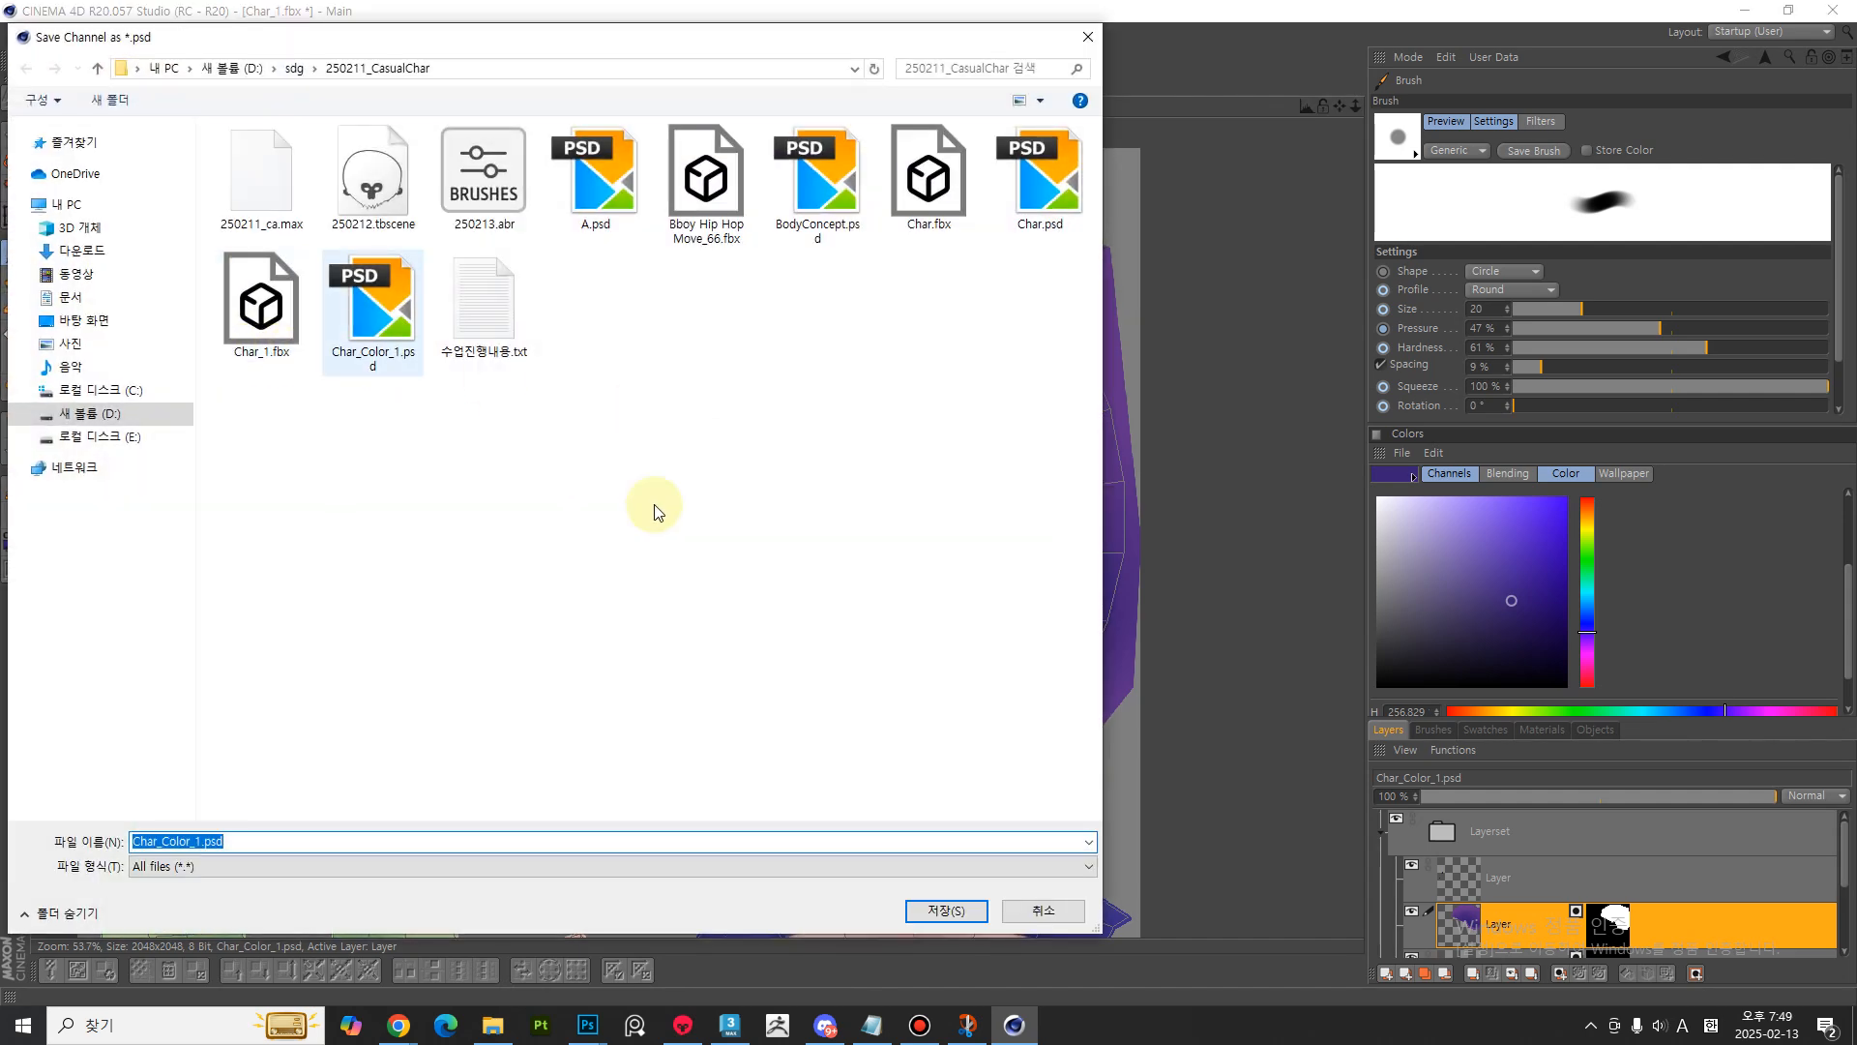
pyautogui.click(373, 349)
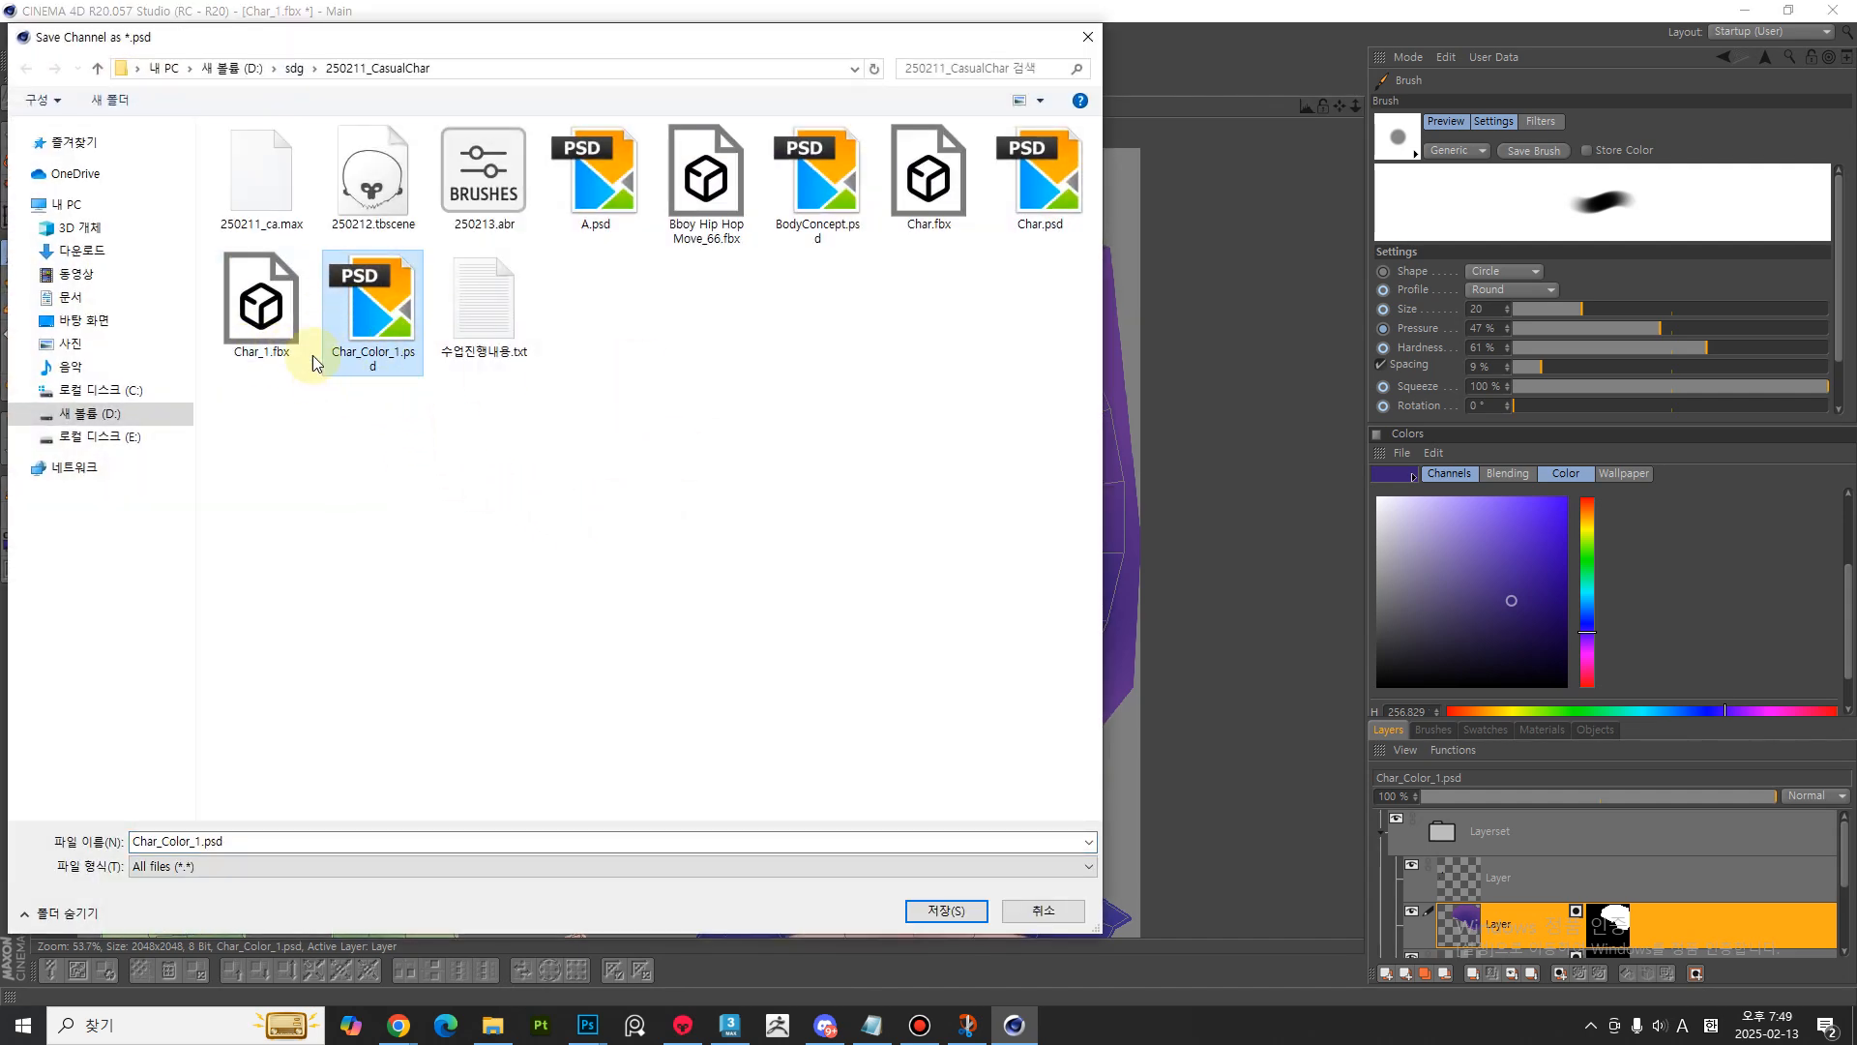
pyautogui.click(1042, 910)
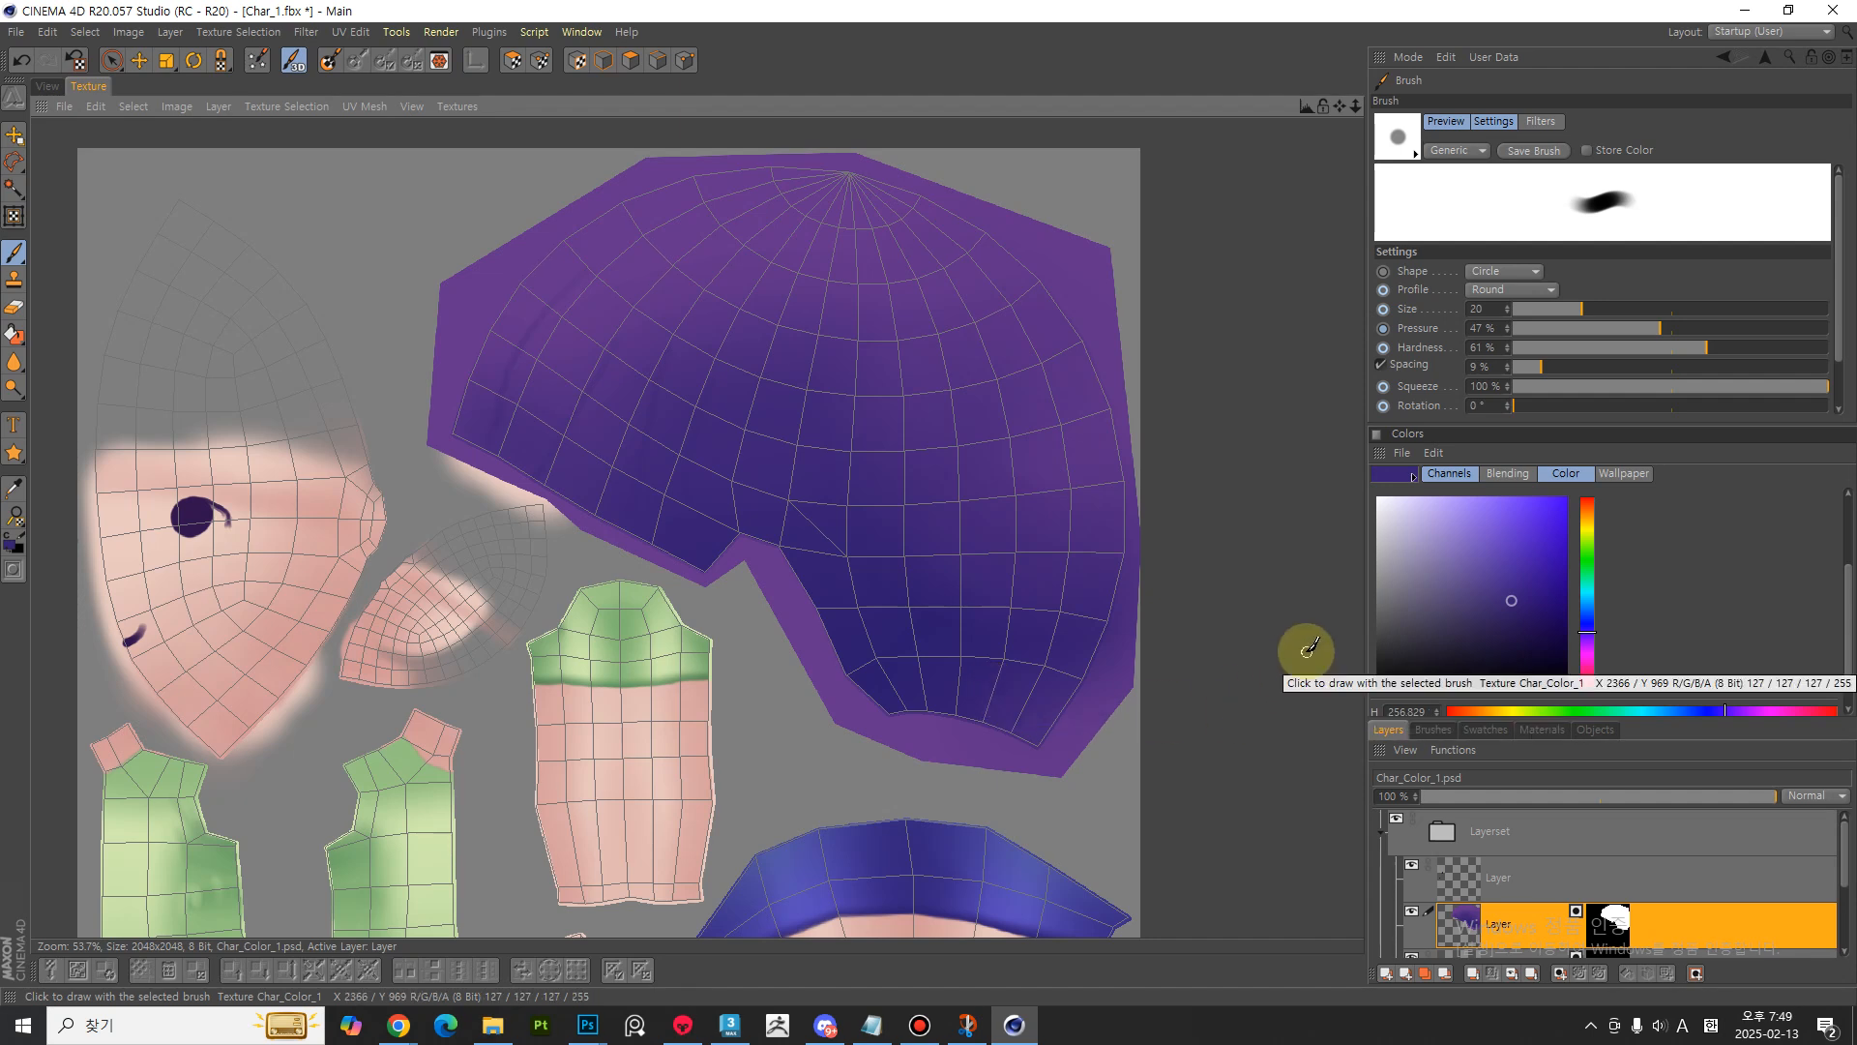
# - Switch to the 250213.tbscene scene in Marmoset Toolbag, collapse the Bake Project 1 group and clear the selection
pyautogui.click(683, 1024)
pyautogui.click(156, 343)
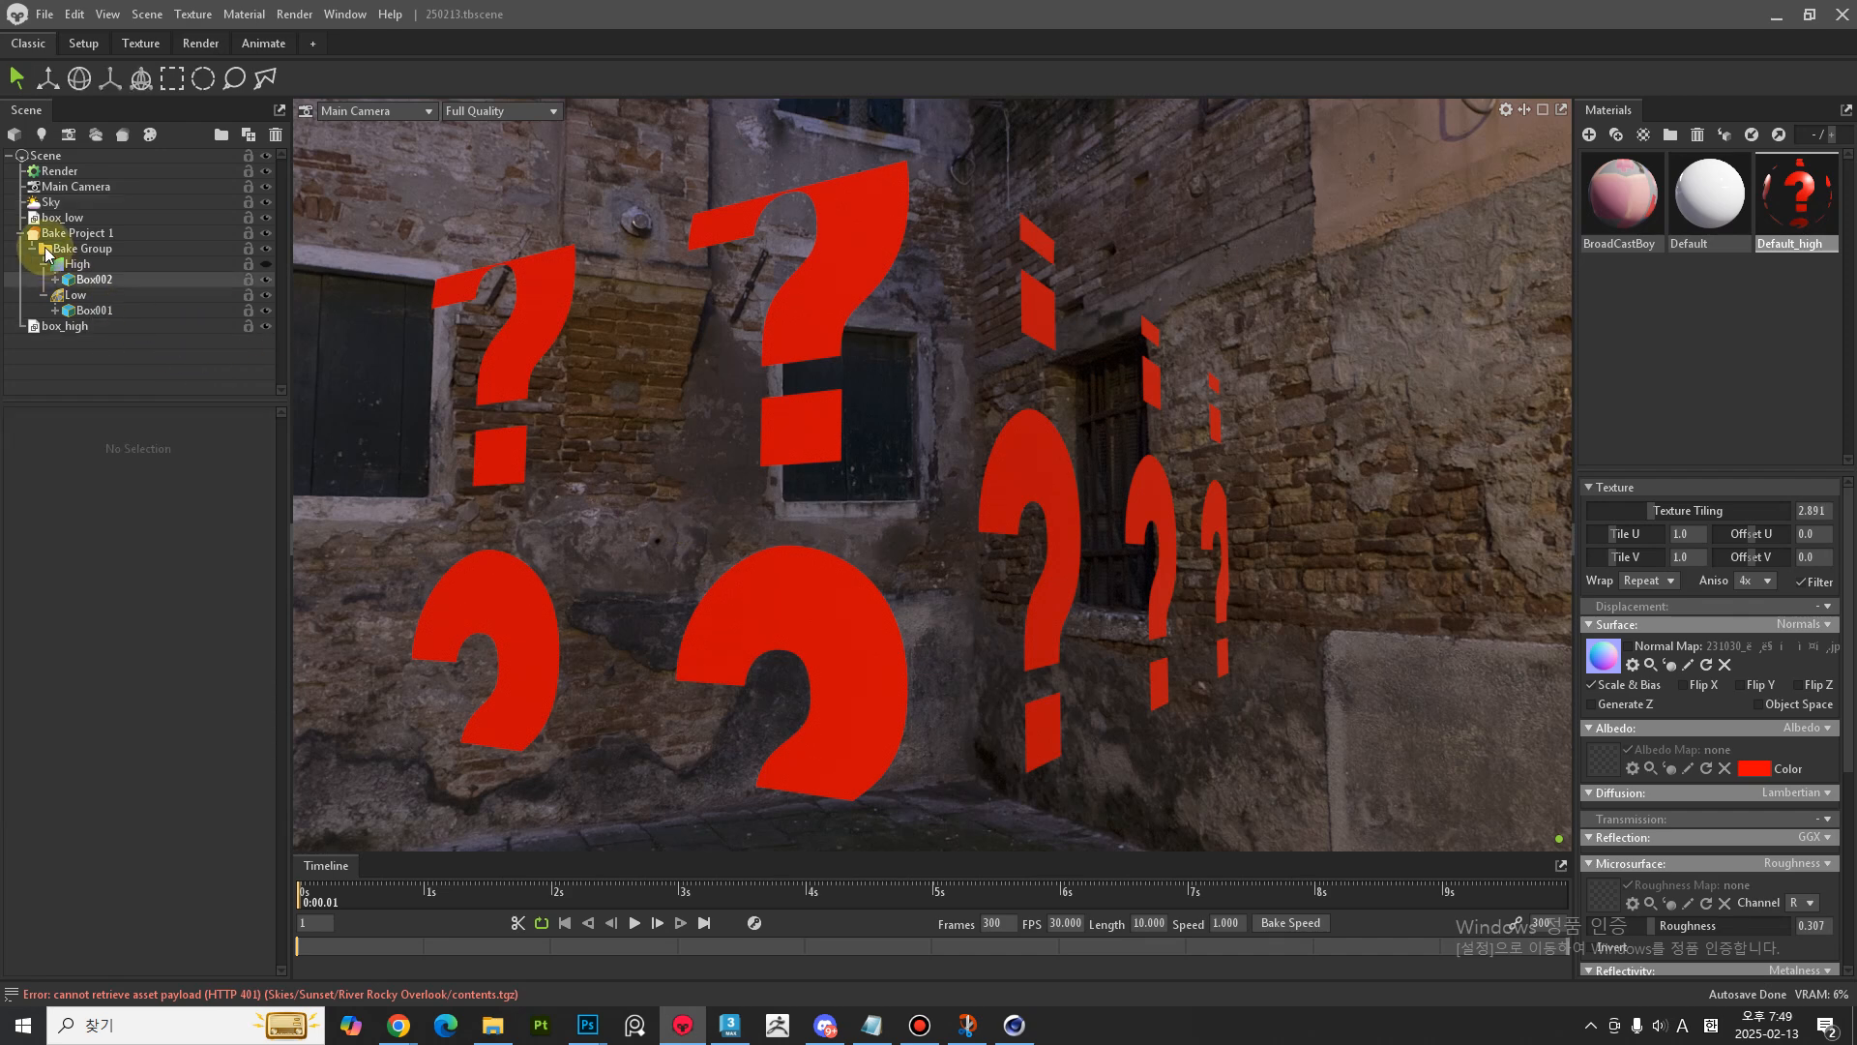
pyautogui.click(51, 232)
pyautogui.click(19, 233)
pyautogui.click(114, 277)
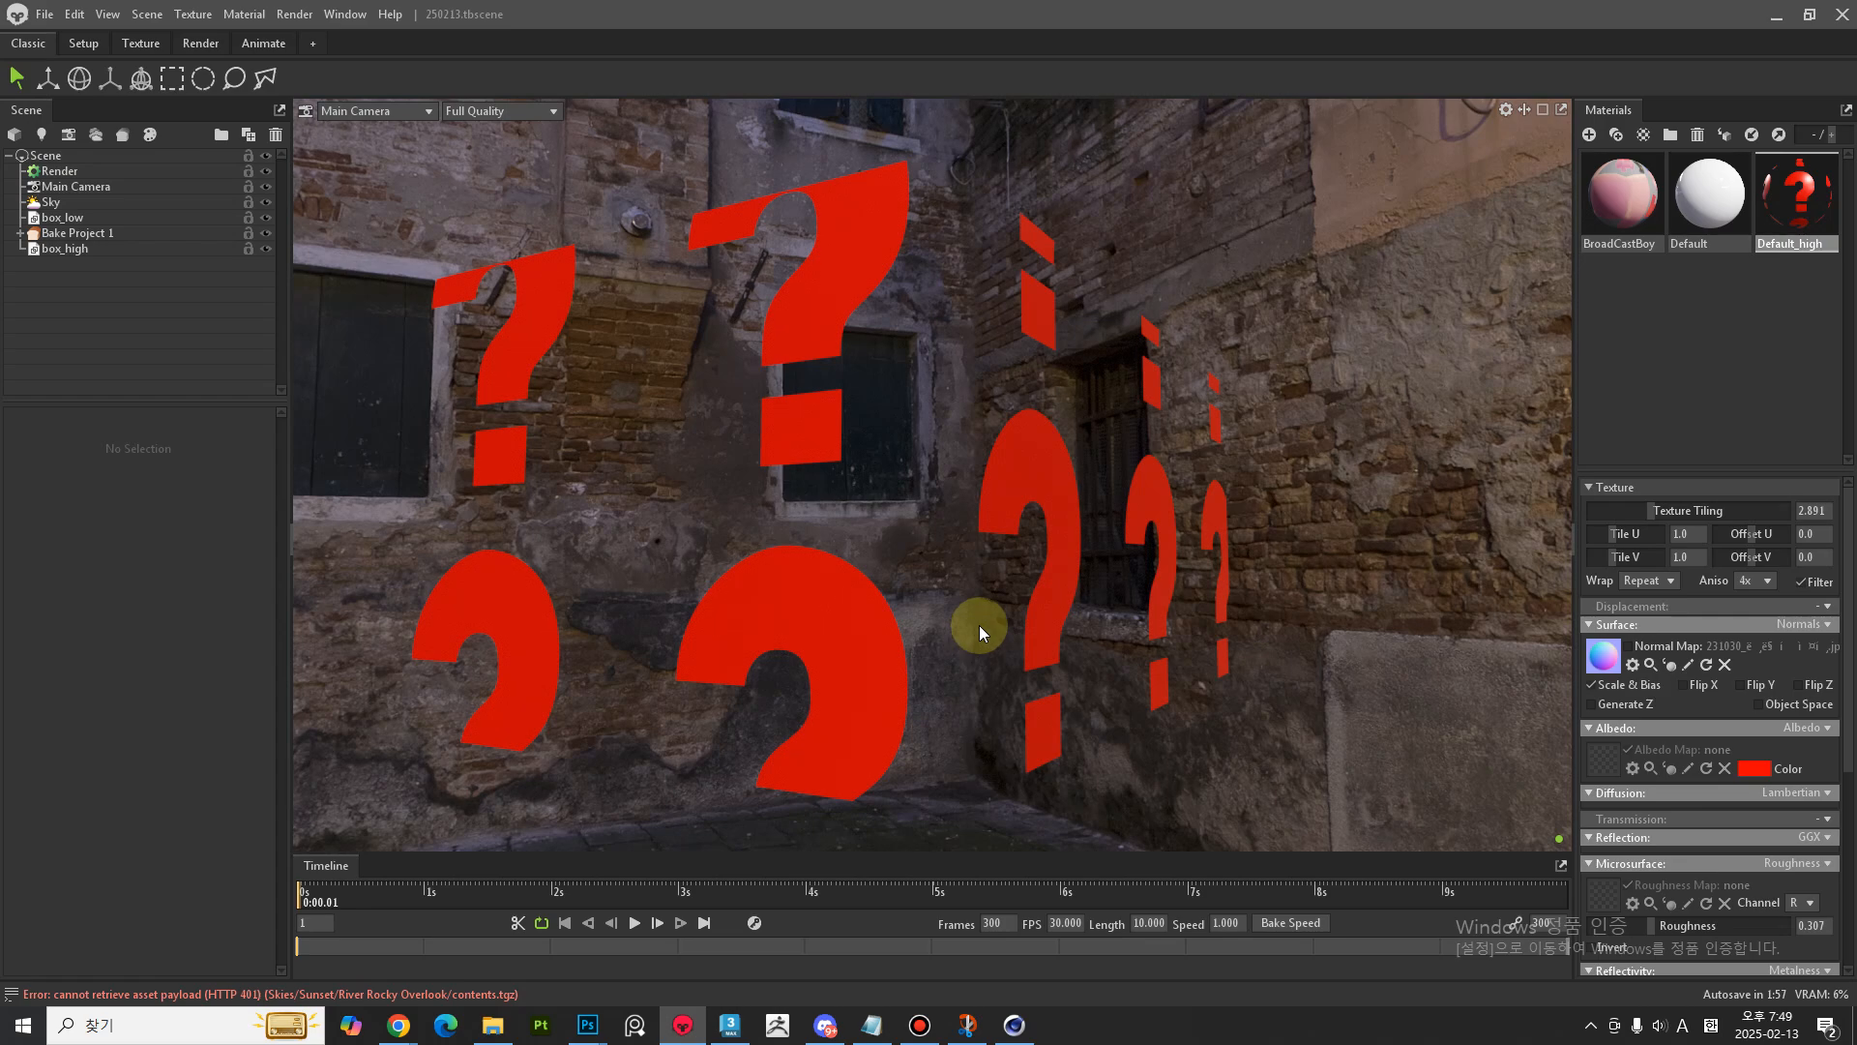
pyautogui.moveTo(919, 553)
pyautogui.keyDown('alt'); pyautogui.mouseDown(button='middle')
pyautogui.moveTo(949, 576)
pyautogui.moveTo(948, 555)
pyautogui.moveTo(940, 572)
pyautogui.mouseUp(button='middle'); pyautogui.keyUp('alt')
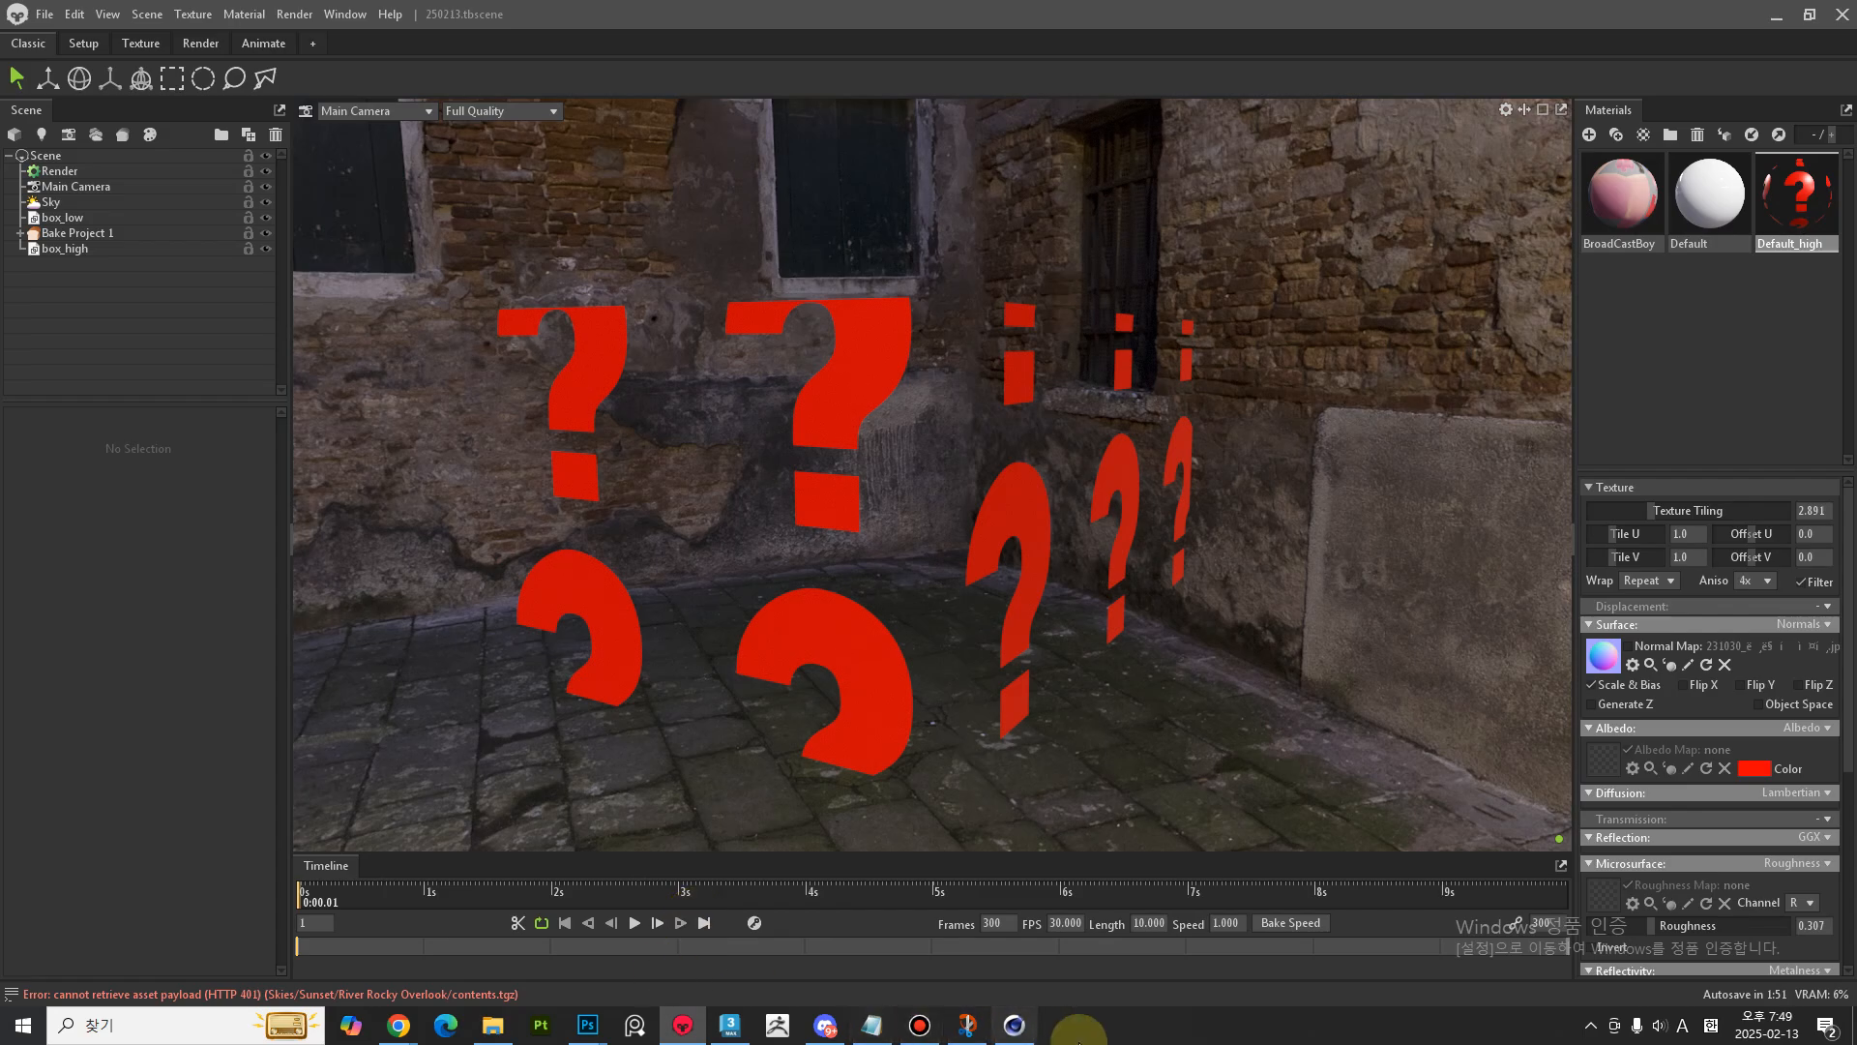
# - Switch back to Cinema 4D BodyPaint and show the painted character in the 3D view
pyautogui.click(1014, 1024)
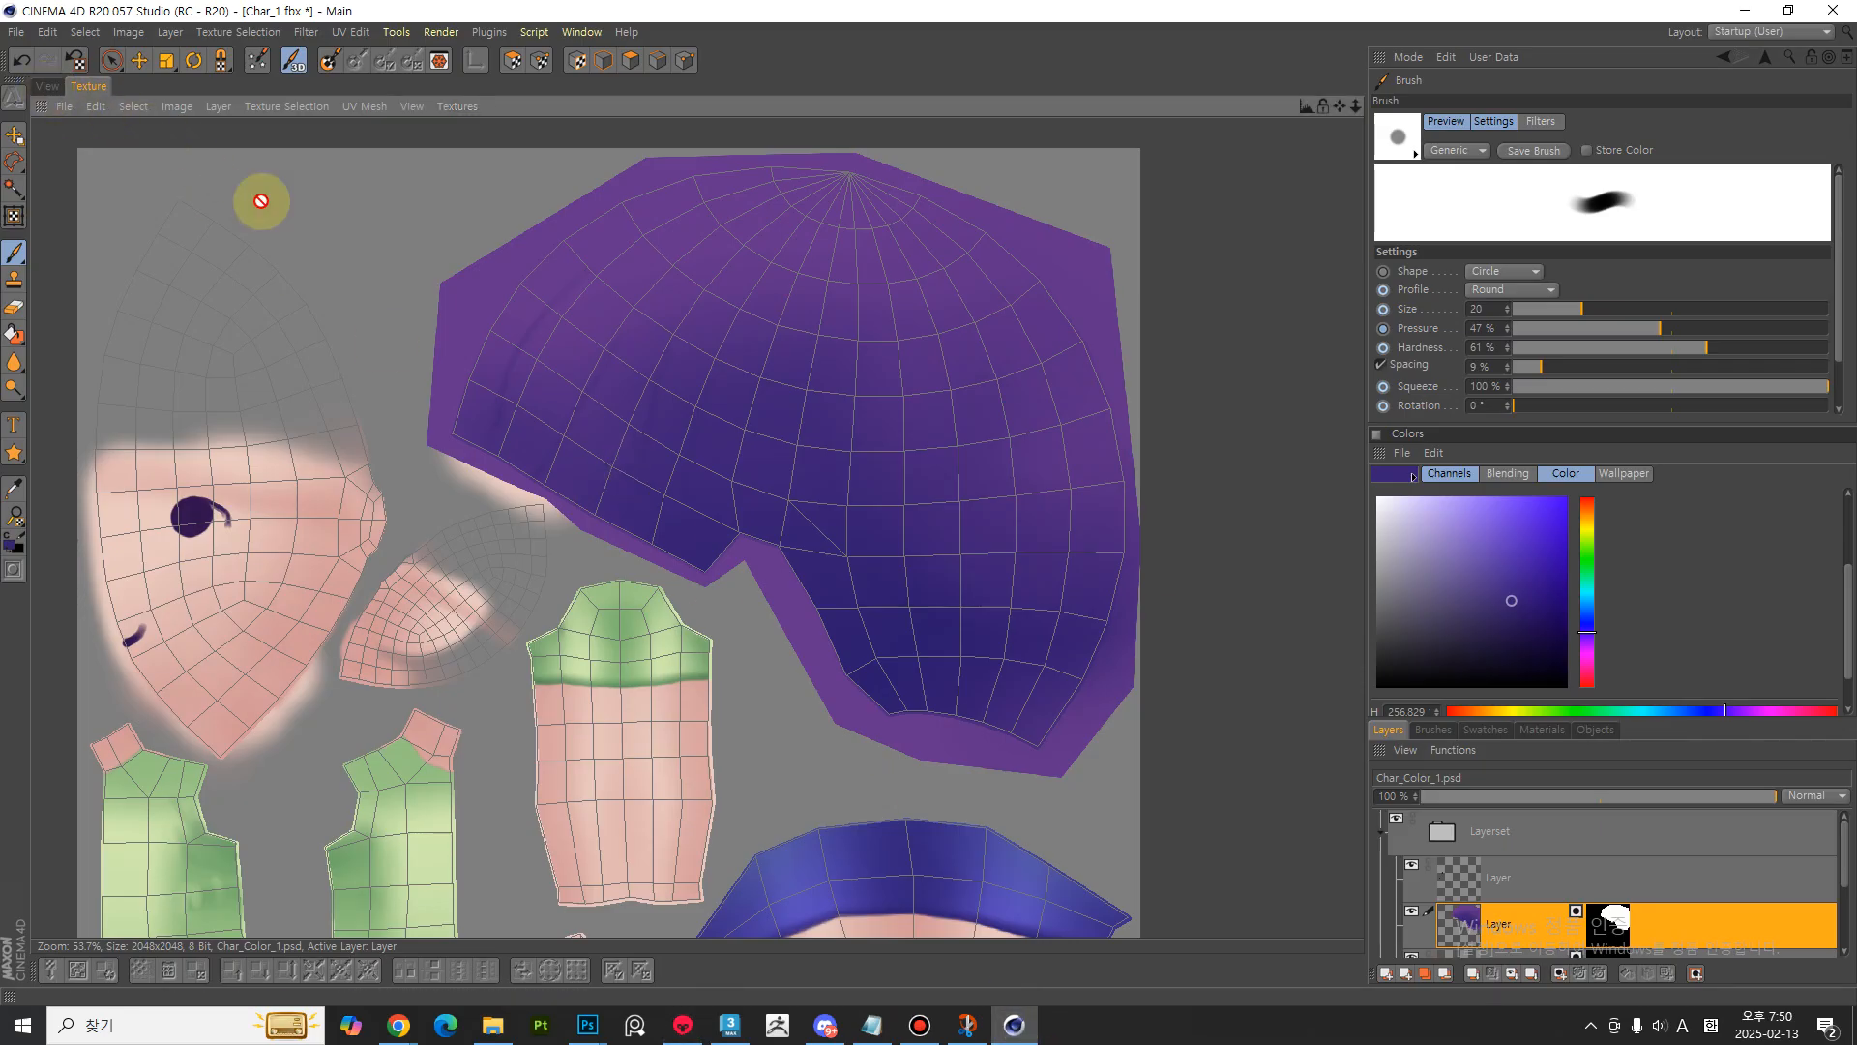
pyautogui.click(49, 86)
pyautogui.keyDown('alt'); pyautogui.moveTo(859, 557); pyautogui.dragTo(884, 542, button='middle'); pyautogui.keyUp('alt')
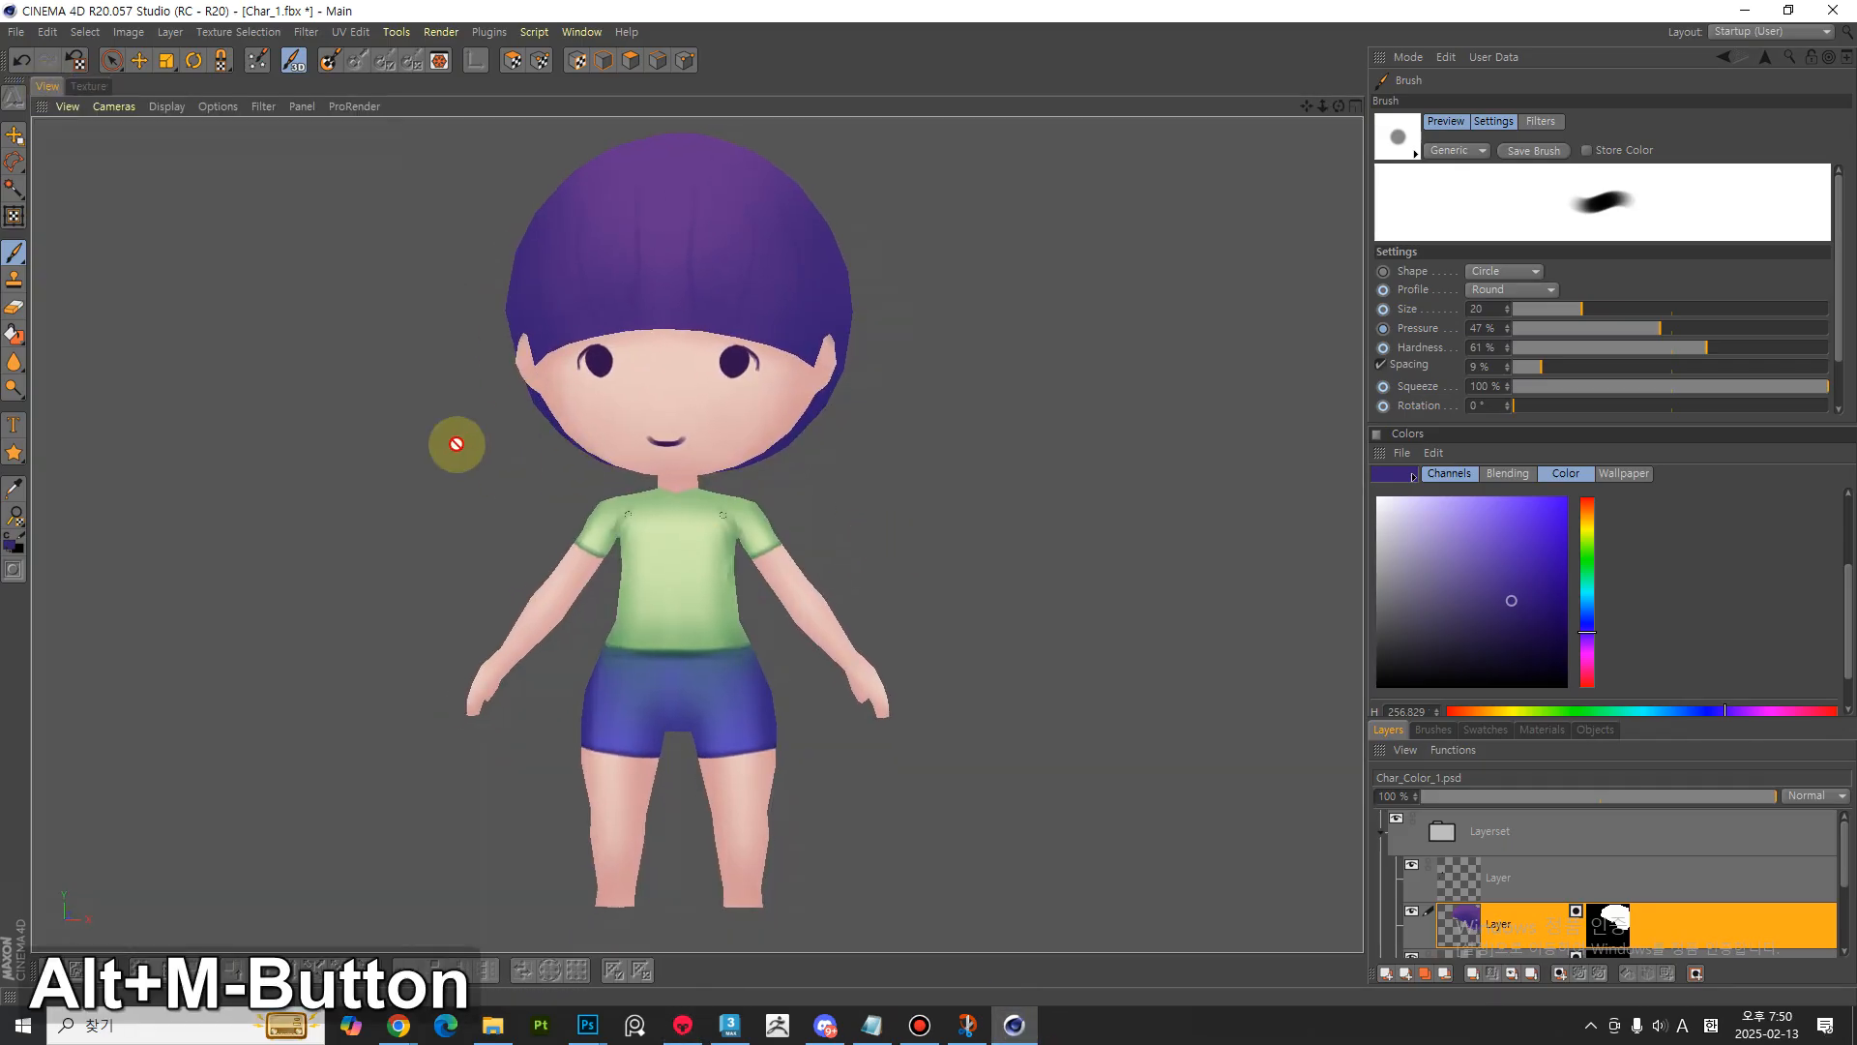